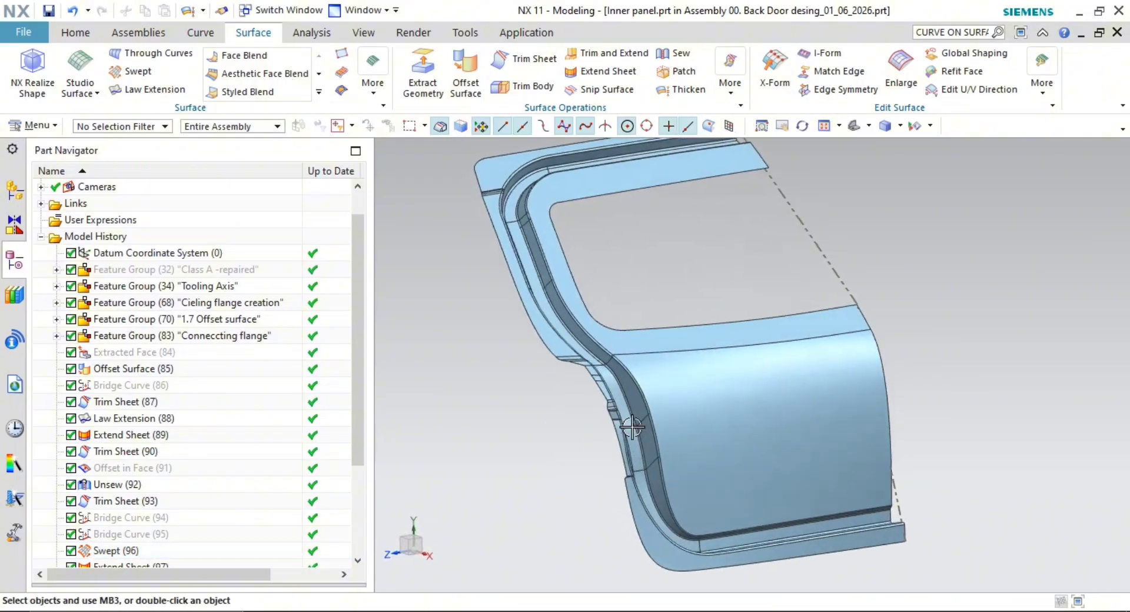
# Examine the inner panel's swept lower surface and the surrounding window and side flange surfaces
pyautogui.scroll(1, 635, 422)
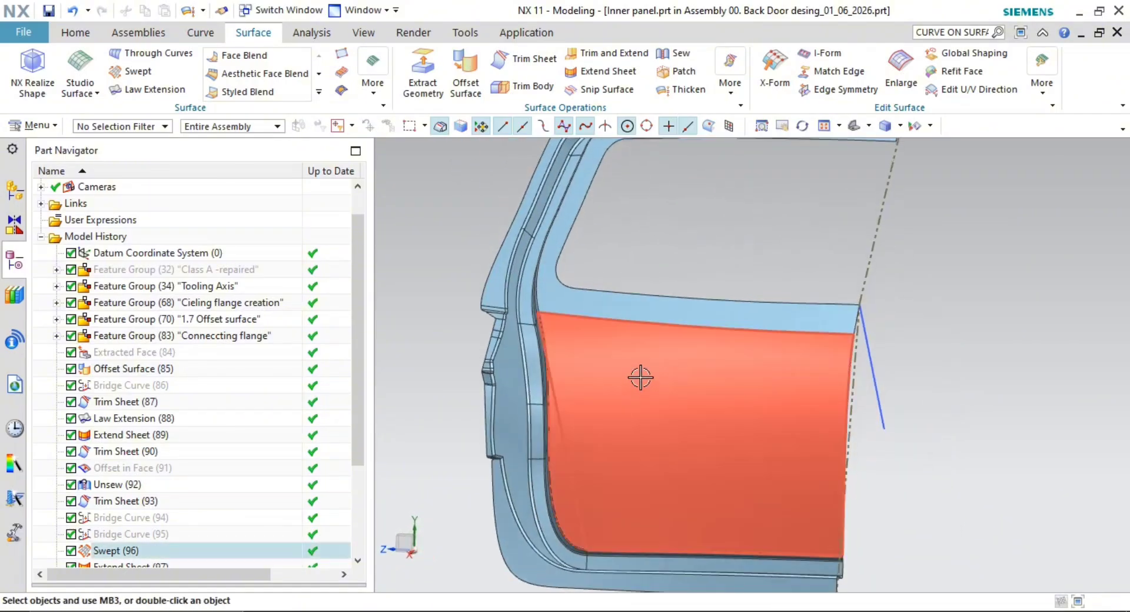
pyautogui.scroll(-4, 666, 293)
pyautogui.scroll(2, 666, 224)
pyautogui.moveTo(643, 341); pyautogui.dragTo(669, 355, button='middle')
pyautogui.scroll(-2, 794, 511)
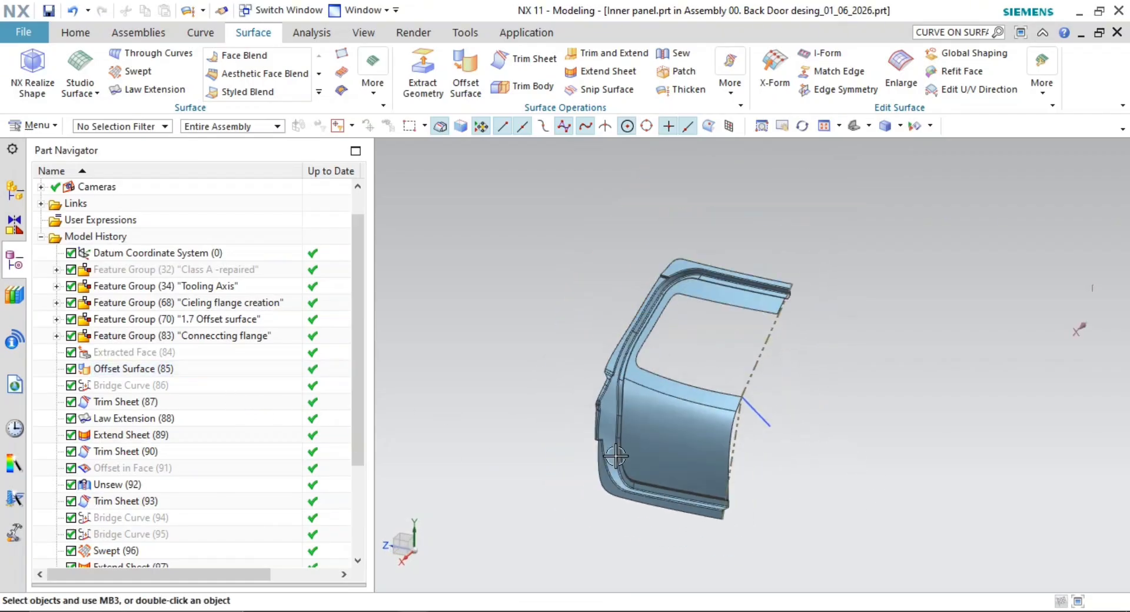
pyautogui.scroll(-3, 172, 447)
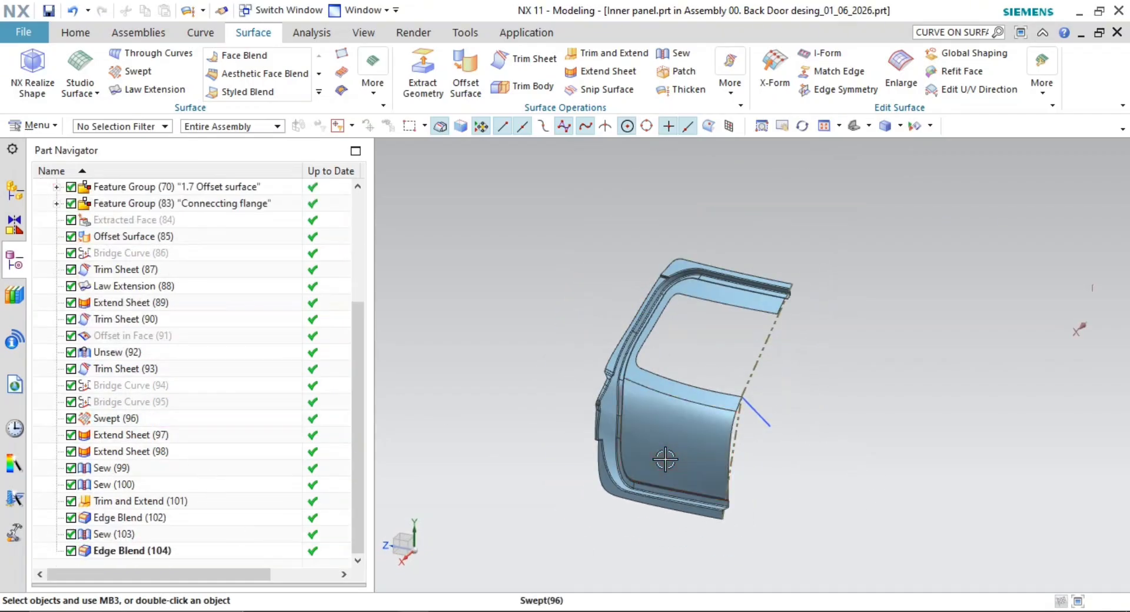
pyautogui.scroll(3, 659, 447)
pyautogui.click(652, 433)
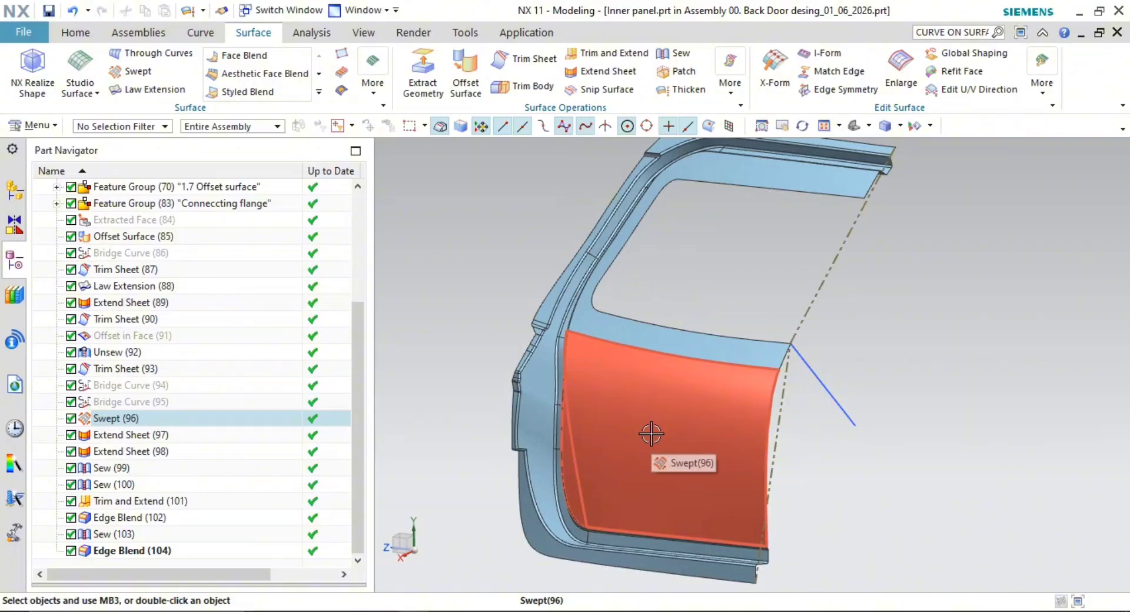
pyautogui.press('Escape')
pyautogui.moveTo(641, 429)
pyautogui.mouseDown(button='middle')
pyautogui.moveTo(661, 426)
pyautogui.moveTo(659, 409)
pyautogui.moveTo(661, 421)
pyautogui.moveTo(641, 404)
pyautogui.moveTo(610, 412)
pyautogui.moveTo(621, 422)
pyautogui.mouseUp(button='middle')
pyautogui.click(679, 359)
pyautogui.press('Escape')
pyautogui.click(765, 379)
pyautogui.press('Escape')
pyautogui.click(627, 415)
pyautogui.press('Escape')
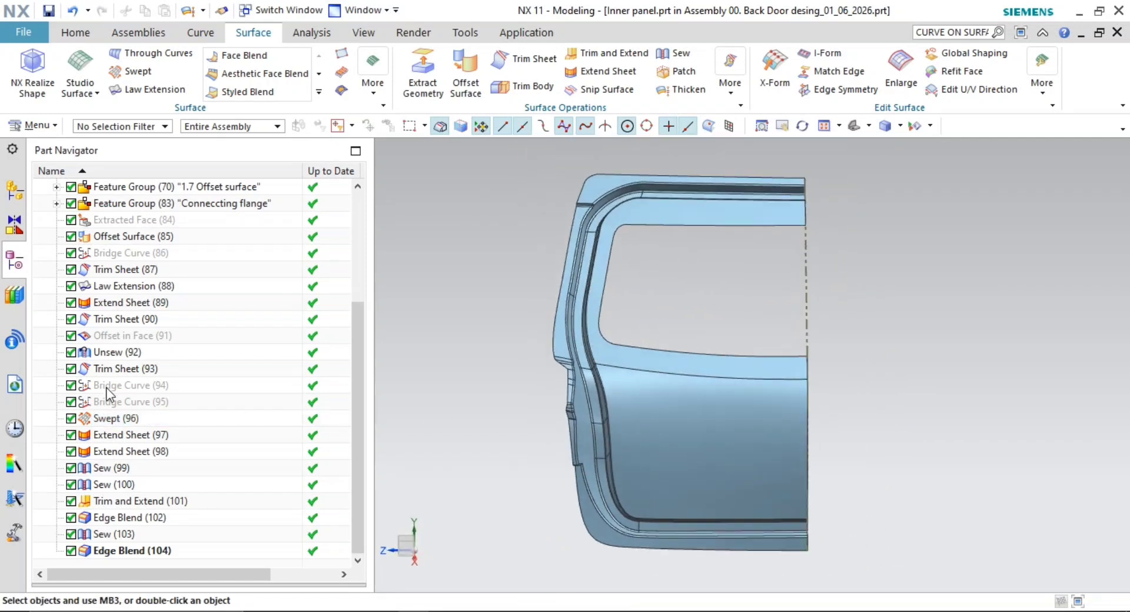
# Group the features from Extracted Face (84) through Edge Blend (104) into a feature group named "Wind shield area creation"
pyautogui.scroll(3, 107, 394)
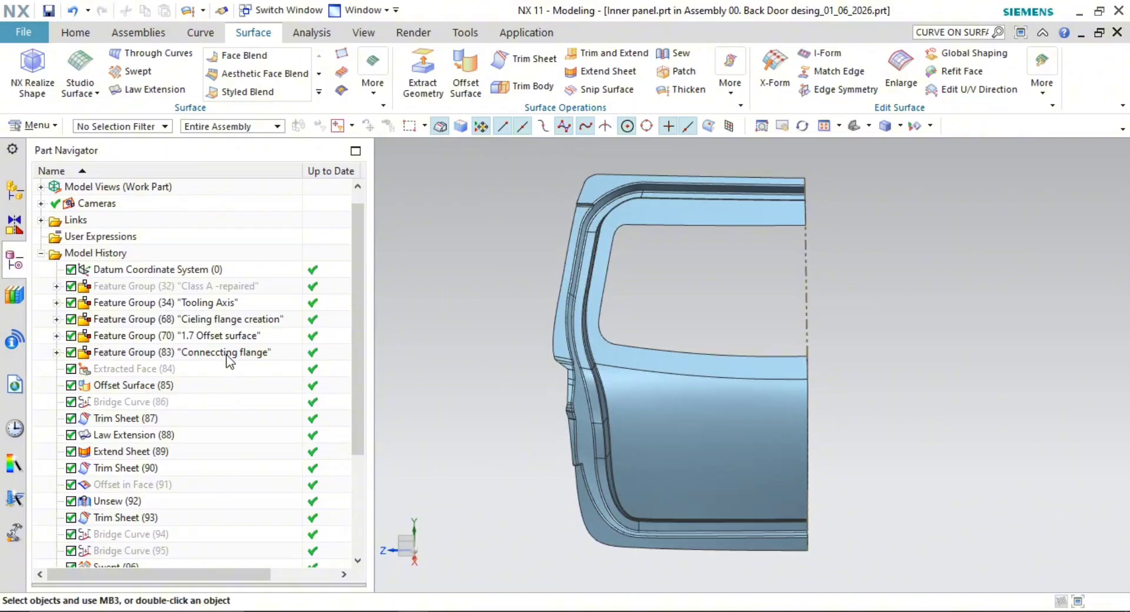
pyautogui.click(173, 371)
pyautogui.scroll(-3, 202, 482)
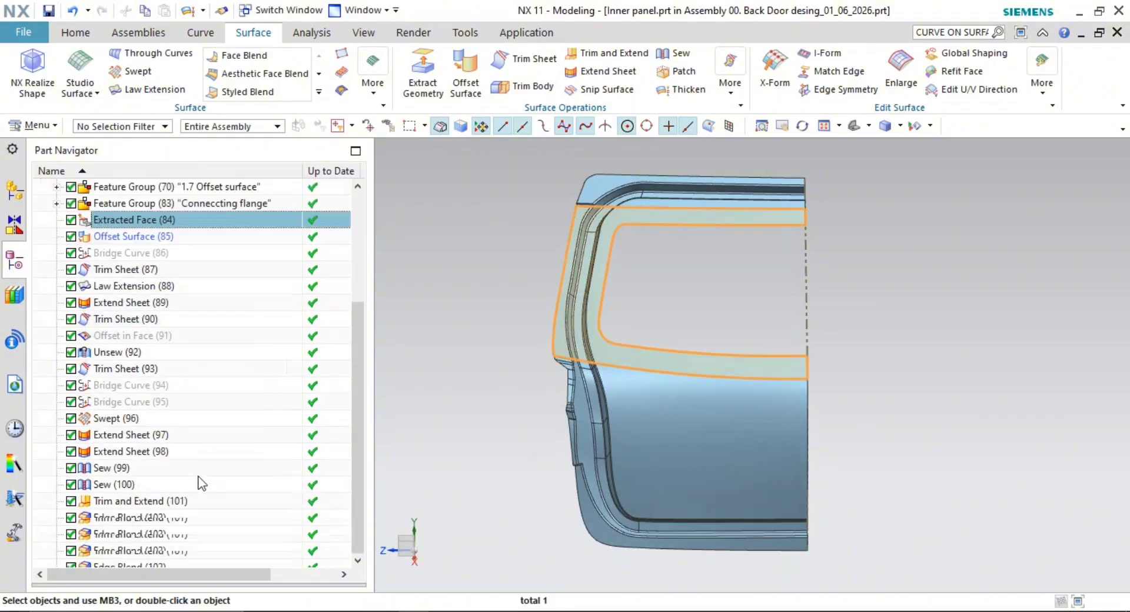
pyautogui.keyDown('shift'); pyautogui.click(135, 550); pyautogui.keyUp('shift')
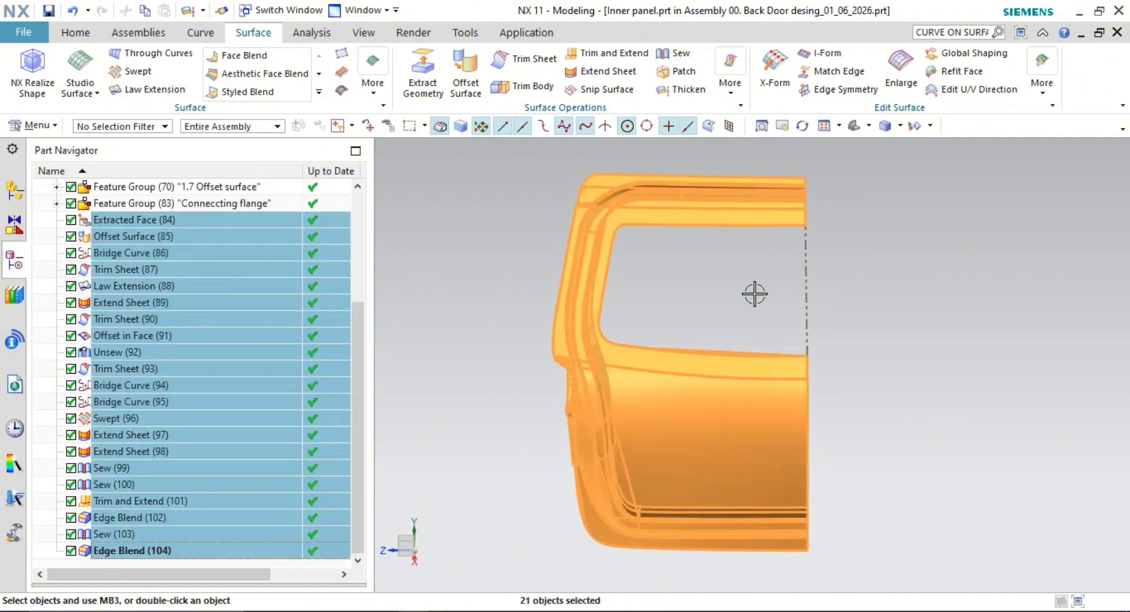
pyautogui.rightClick(186, 275)
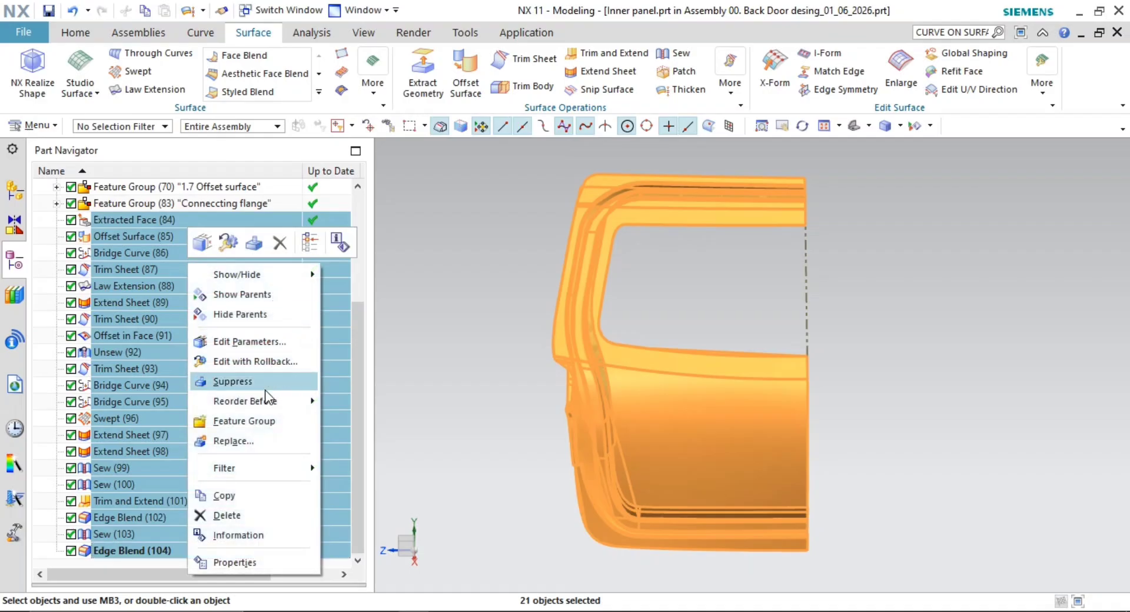
pyautogui.click(244, 422)
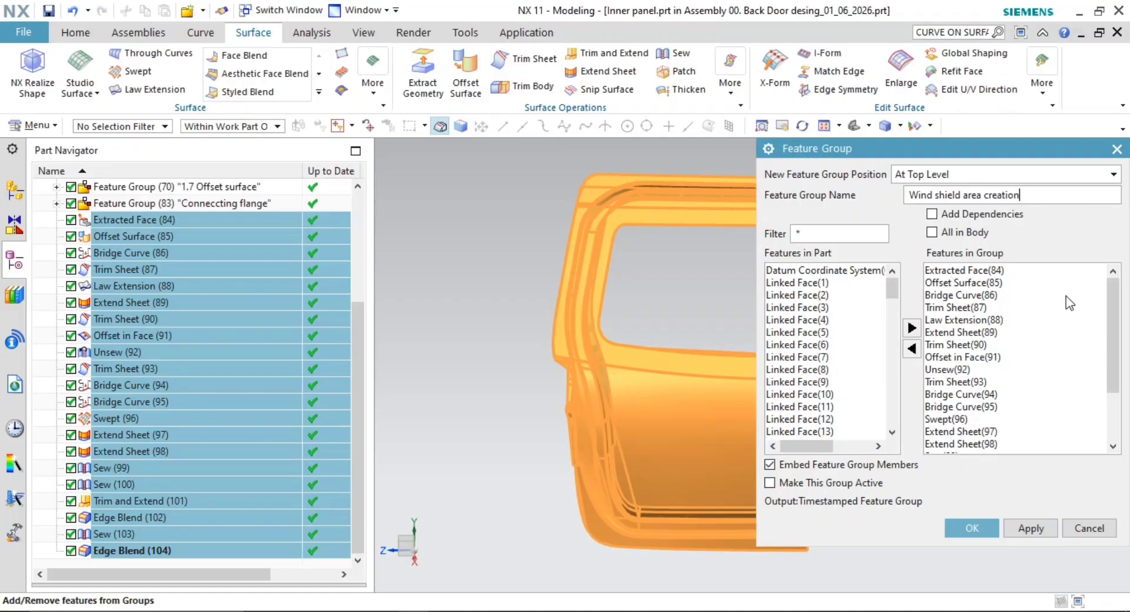
pyautogui.middleClick(461, 364)
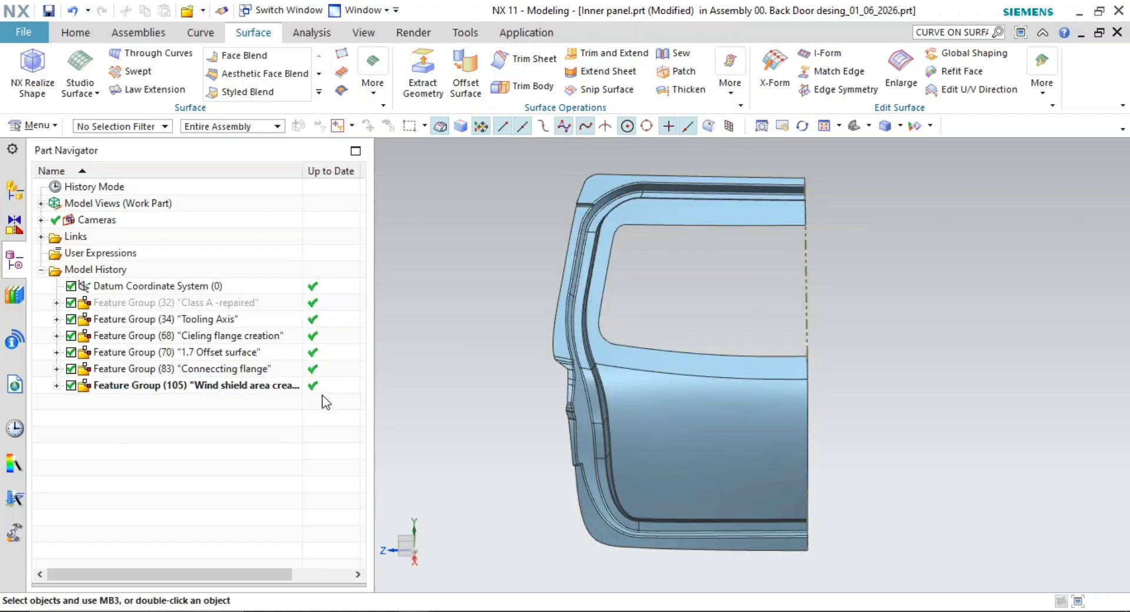
# Examine the inner panel's side flange, its stepped edge and the lower corner from several angles
pyautogui.moveTo(528, 381)
pyautogui.mouseDown(button='middle')
pyautogui.moveTo(497, 380)
pyautogui.moveTo(532, 385)
pyautogui.moveTo(522, 394)
pyautogui.moveTo(532, 386)
pyautogui.mouseUp(button='middle')
pyautogui.scroll(6, 575, 355)
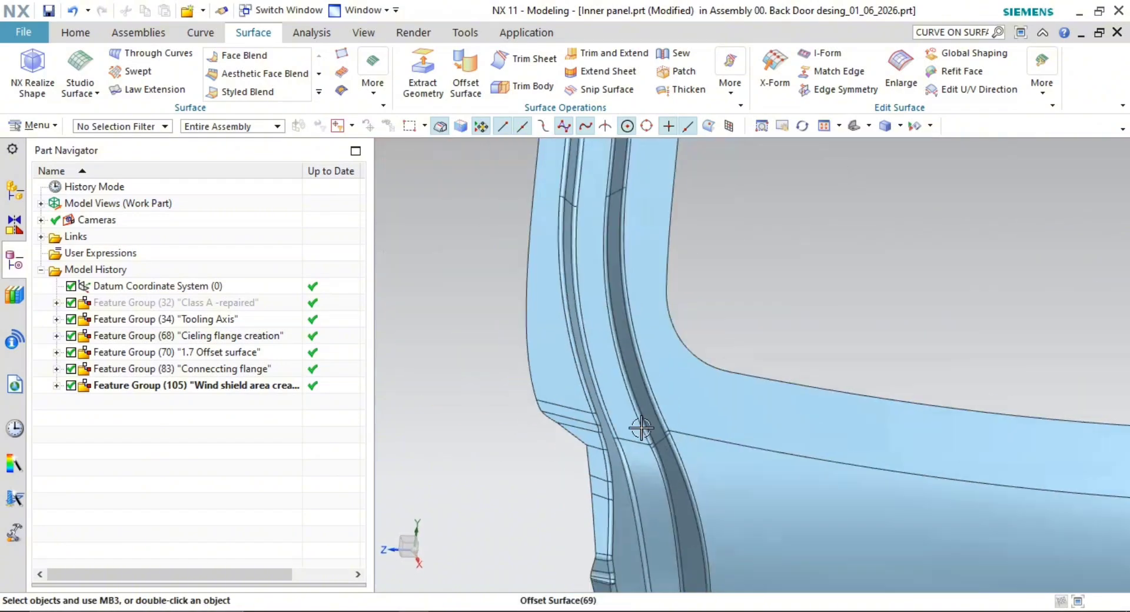
pyautogui.scroll(-5, 641, 429)
pyautogui.moveTo(642, 421); pyautogui.dragTo(694, 377, button='middle')
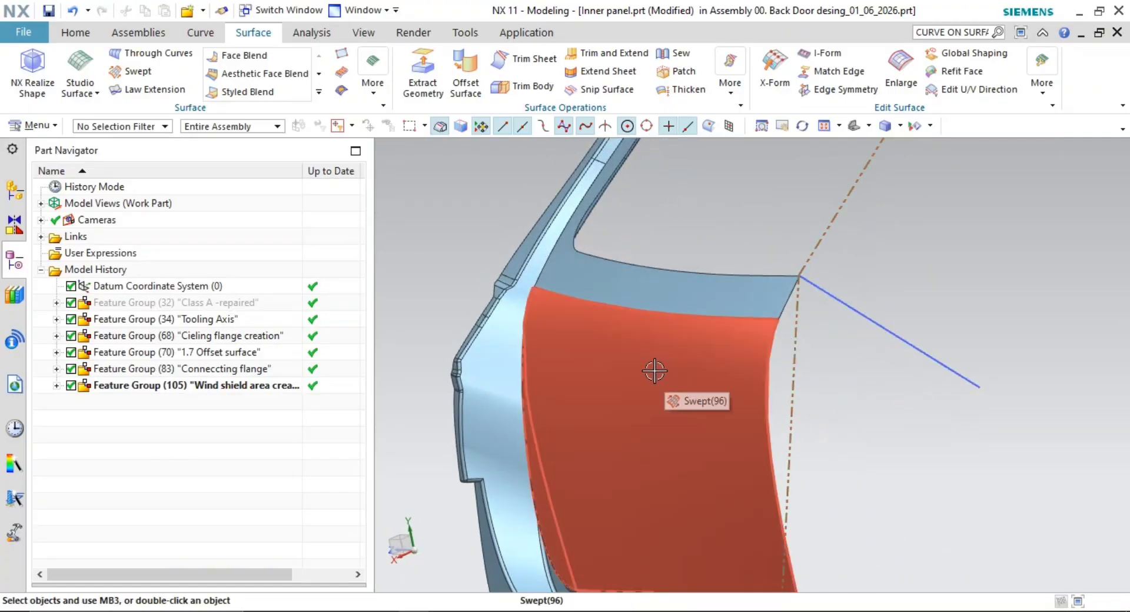
pyautogui.moveTo(857, 370); pyautogui.dragTo(694, 360, button='middle')
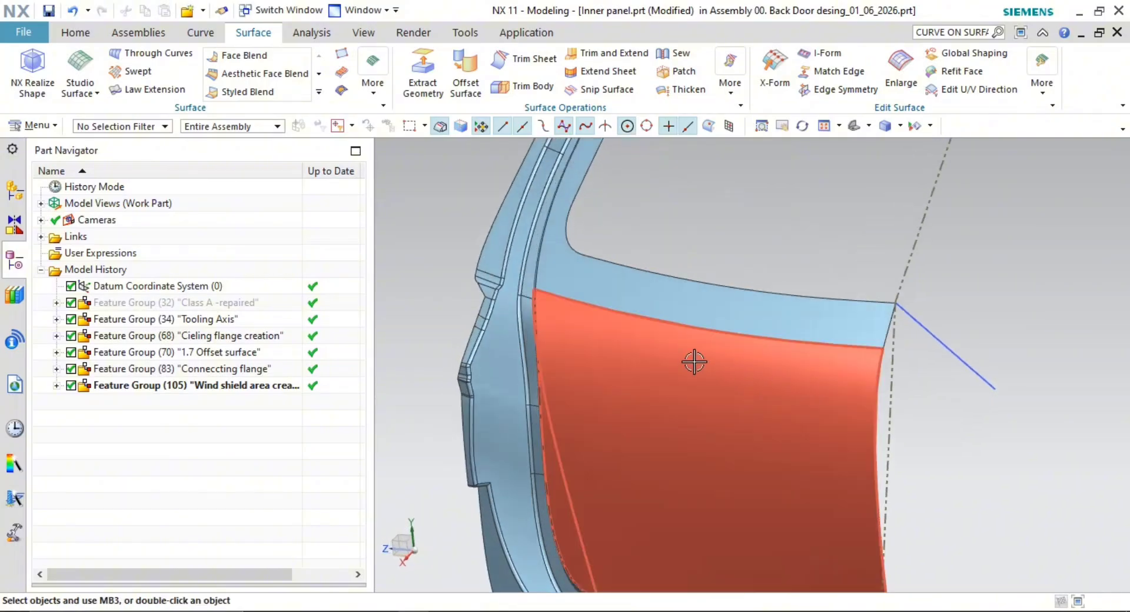
pyautogui.moveTo(904, 380); pyautogui.dragTo(846, 392, button='middle')
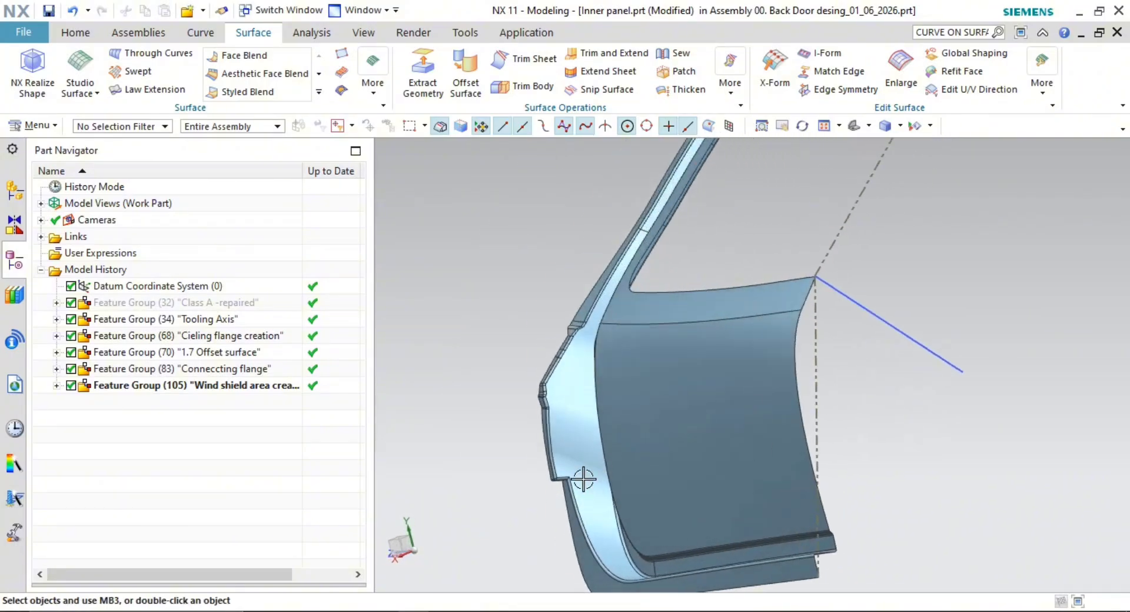
pyautogui.moveTo(582, 479); pyautogui.dragTo(530, 376, button='middle')
pyautogui.scroll(4, 518, 371)
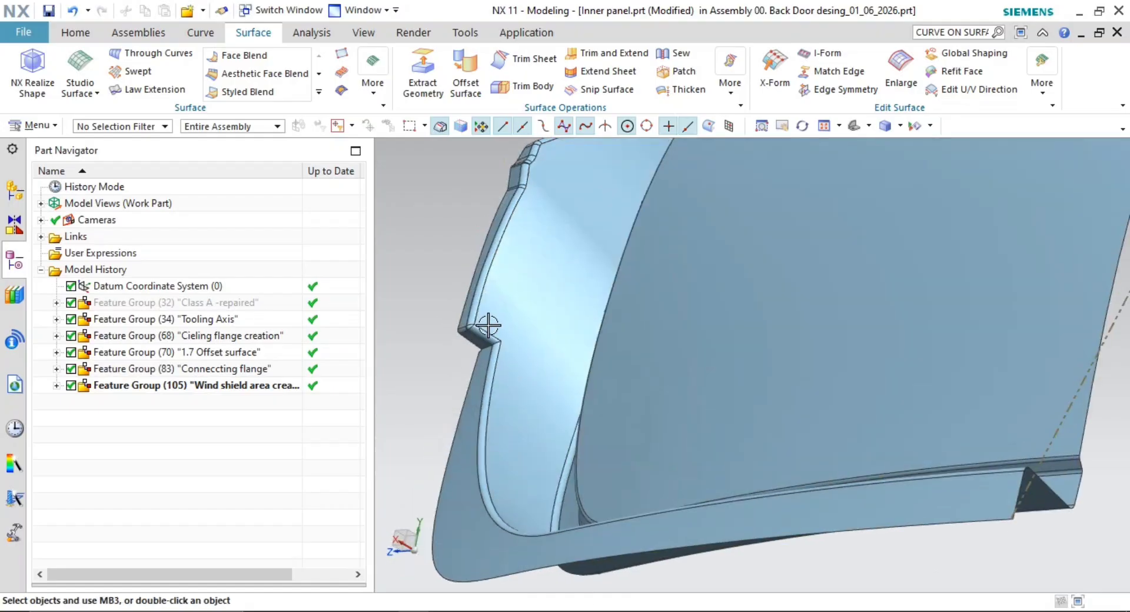
pyautogui.moveTo(509, 356); pyautogui.dragTo(574, 384, button='middle')
pyautogui.scroll(-4, 578, 378)
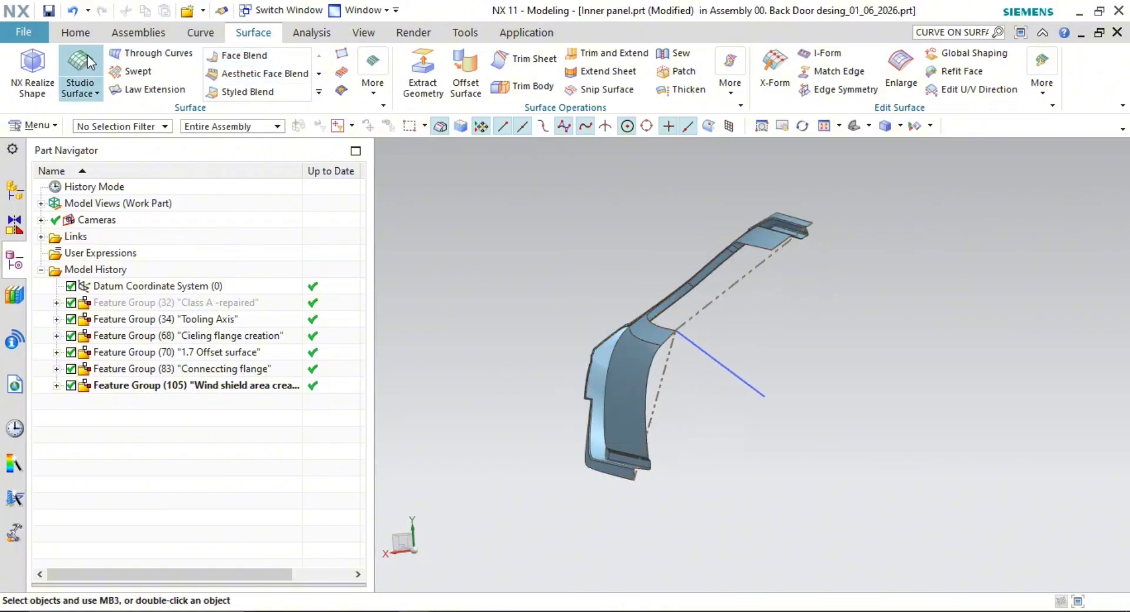
# Start a sketch using the New Plane method on the datum's XY plane, with the X axis as horizontal reference
pyautogui.click(67, 35)
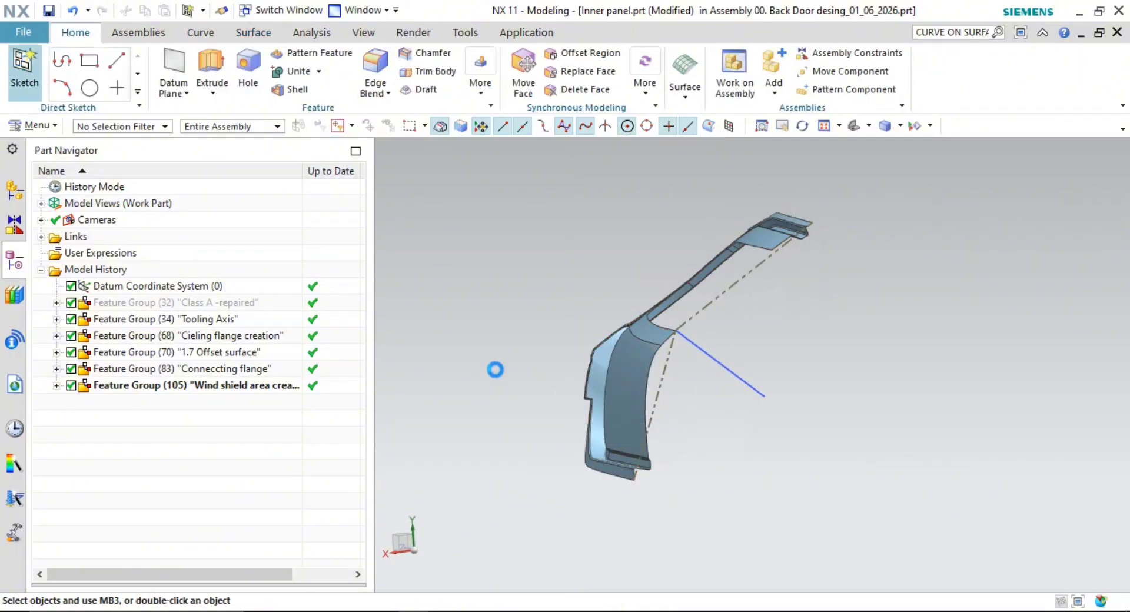
pyautogui.moveTo(548, 361)
pyautogui.mouseDown(button='middle')
pyautogui.moveTo(615, 389)
pyautogui.moveTo(560, 374)
pyautogui.moveTo(553, 357)
pyautogui.moveTo(699, 353)
pyautogui.mouseUp(button='middle')
pyautogui.moveTo(639, 414)
pyautogui.mouseDown(button='middle')
pyautogui.moveTo(673, 447)
pyautogui.moveTo(567, 390)
pyautogui.moveTo(565, 416)
pyautogui.moveTo(582, 407)
pyautogui.mouseUp(button='middle')
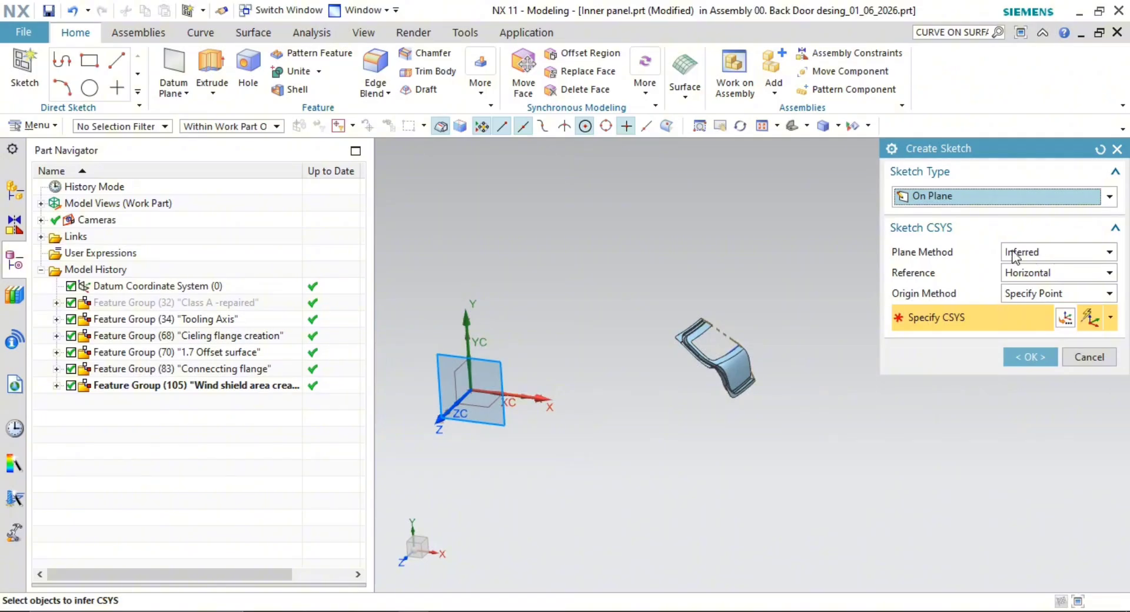
pyautogui.click(1047, 255)
pyautogui.click(1026, 283)
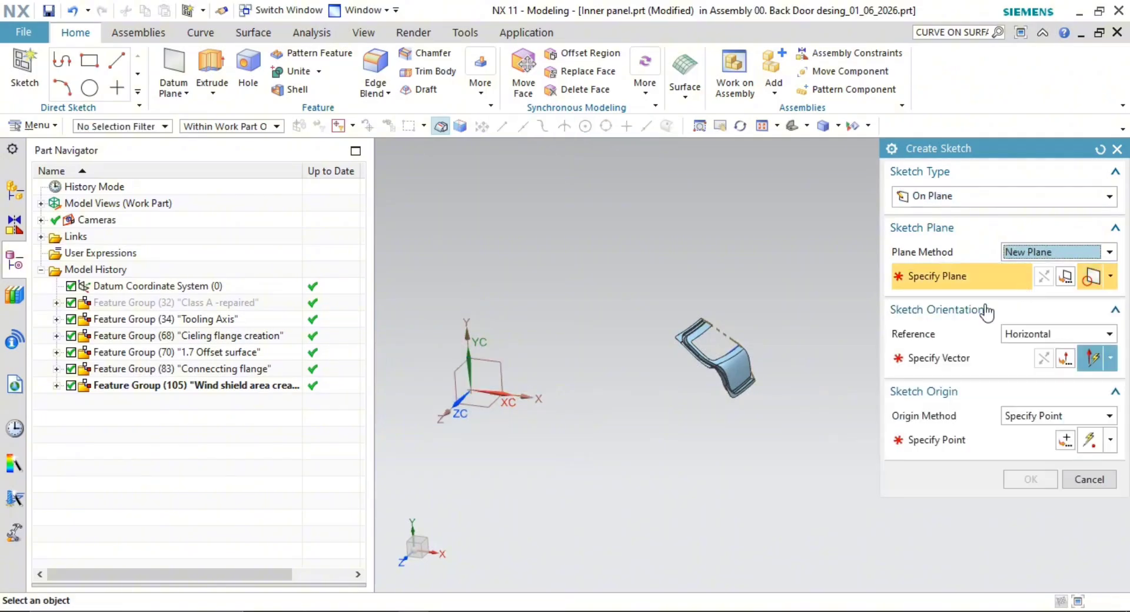
pyautogui.click(512, 412)
pyautogui.keyDown('shift'); pyautogui.moveTo(635, 405); pyautogui.dragTo(612, 432, button='middle'); pyautogui.keyUp('shift')
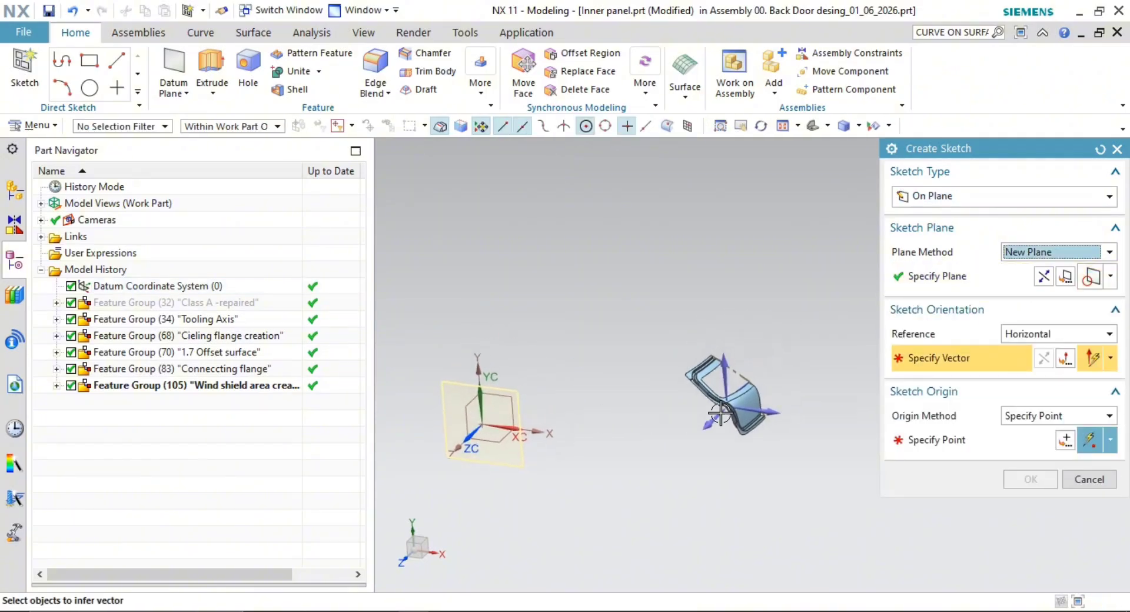
pyautogui.click(788, 415)
pyautogui.keyDown('shift'); pyautogui.moveTo(749, 452); pyautogui.dragTo(702, 454, button='middle'); pyautogui.keyUp('shift')
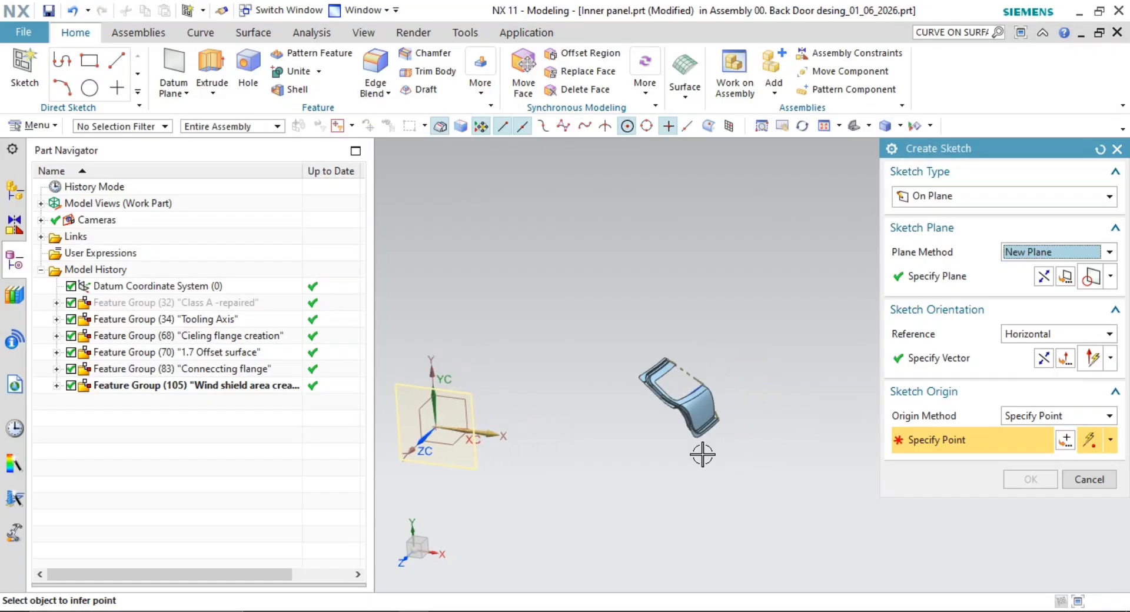
# Place the sketch origin at the endpoint of the panel's lower flange edge on the centre side and create the sketch
pyautogui.scroll(8, 651, 424)
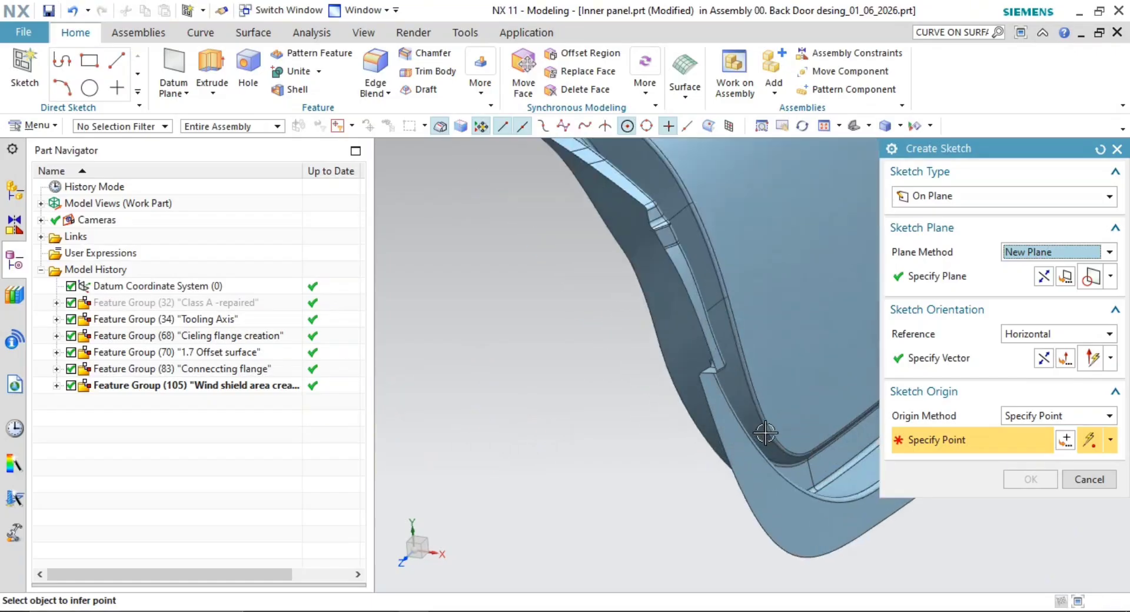
pyautogui.click(884, 514)
pyautogui.scroll(-5, 766, 530)
pyautogui.scroll(-4, 756, 505)
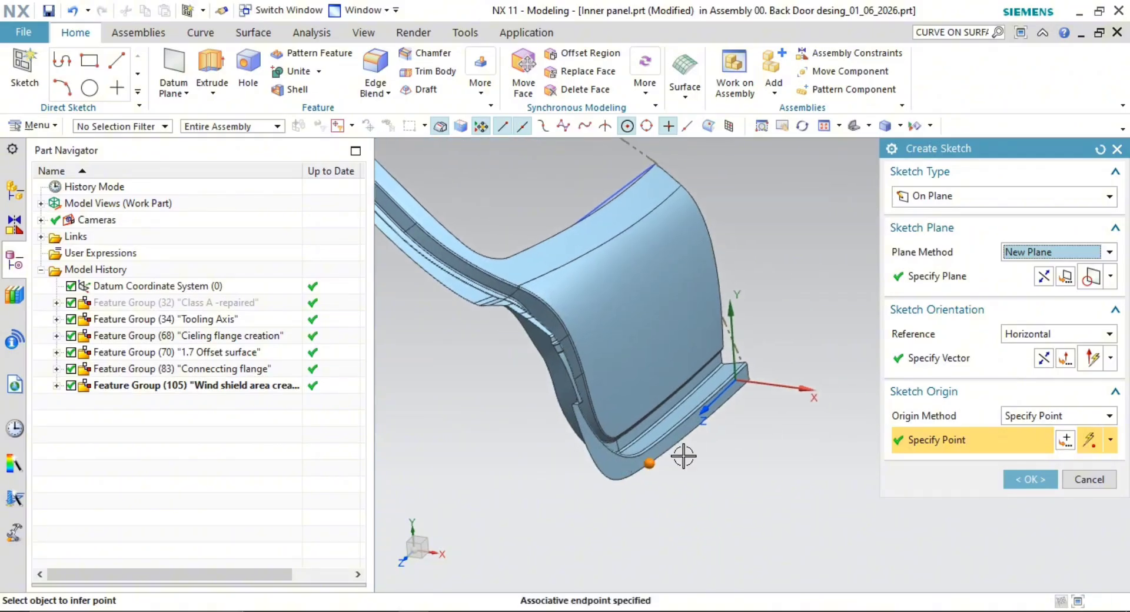
pyautogui.moveTo(701, 483)
pyautogui.mouseDown(button='middle')
pyautogui.moveTo(705, 449)
pyautogui.moveTo(726, 459)
pyautogui.mouseUp(button='middle')
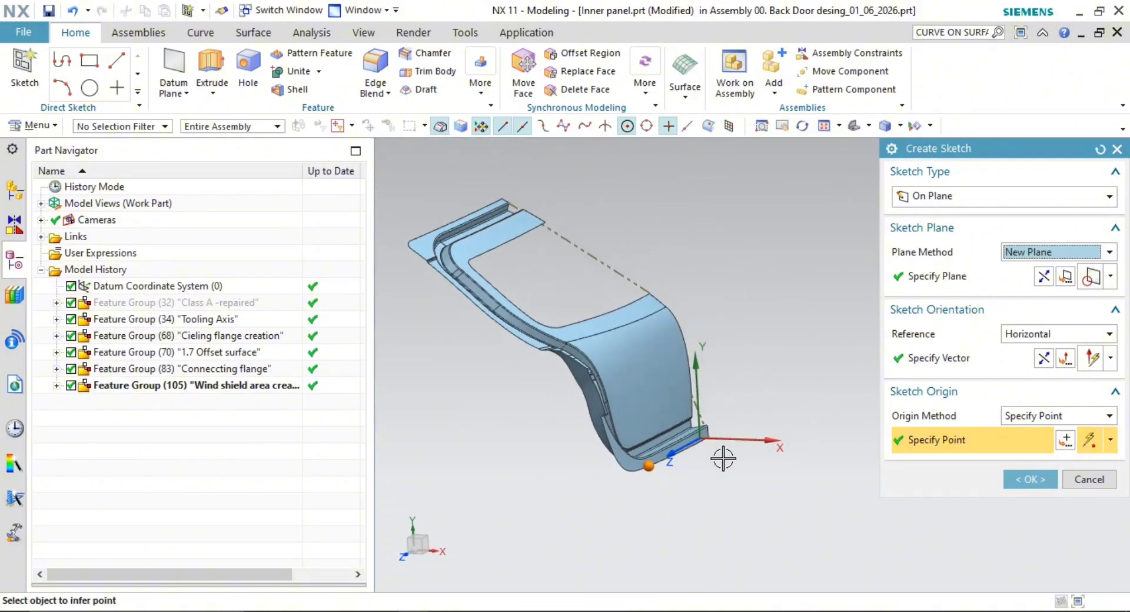
pyautogui.middleClick(727, 459)
# Sketch a three-point arc with a radius of about 6.8 around the inner corner of the side flange step
pyautogui.scroll(4, 773, 319)
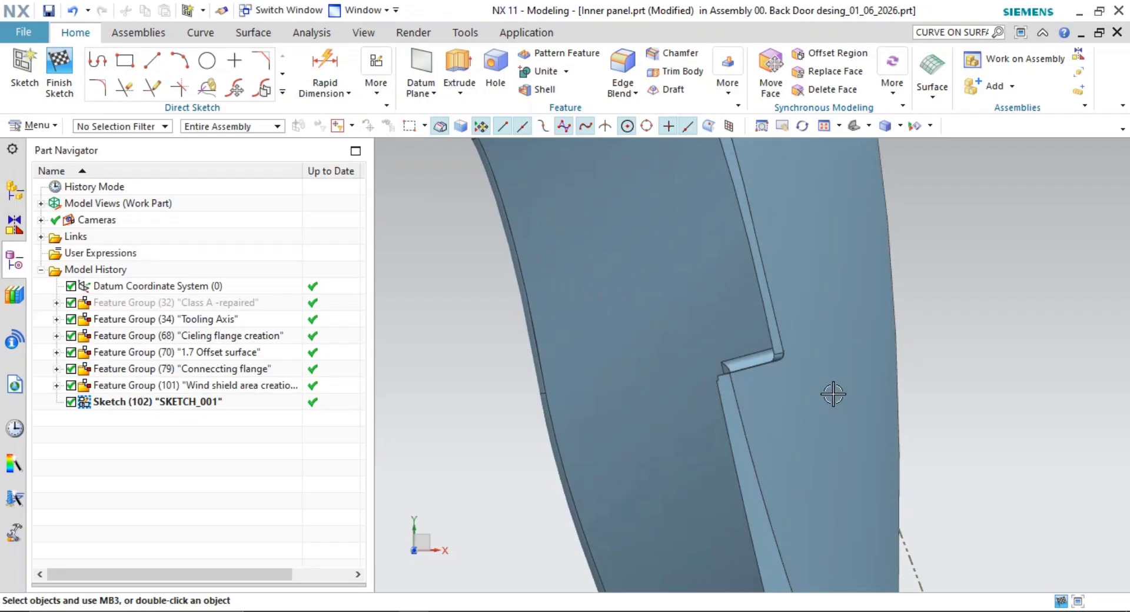
pyautogui.scroll(3, 757, 379)
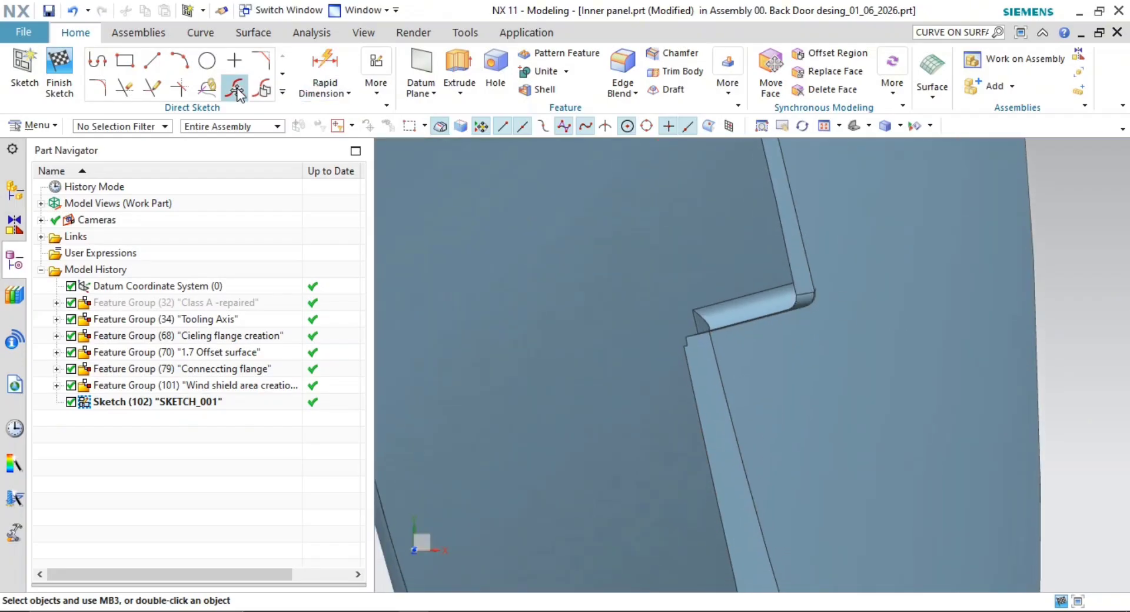
pyautogui.click(205, 63)
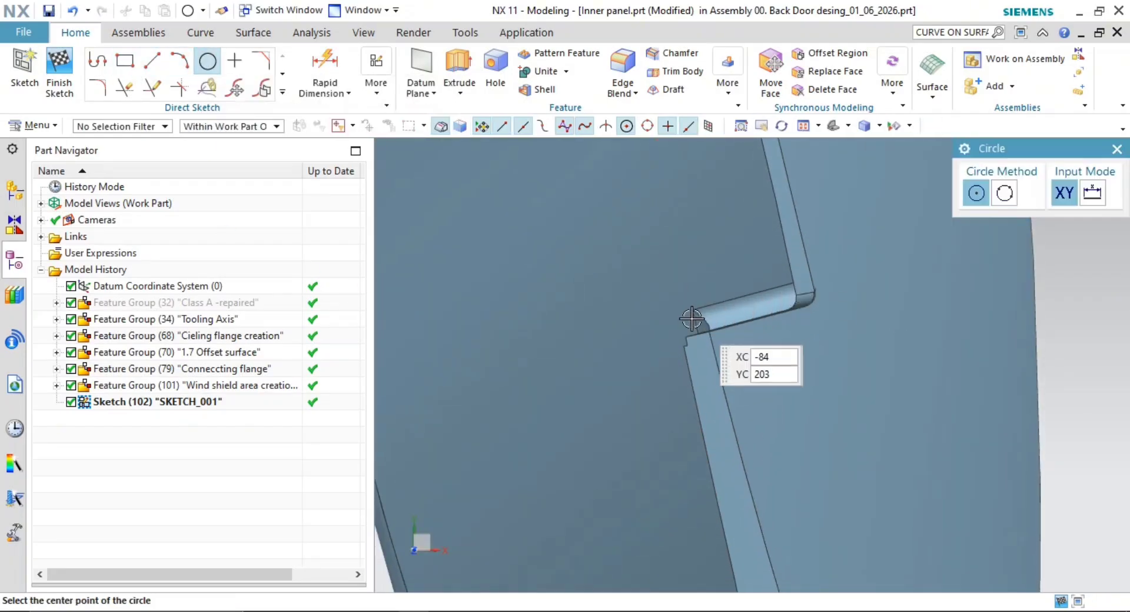
pyautogui.press('Escape')
pyautogui.click(180, 61)
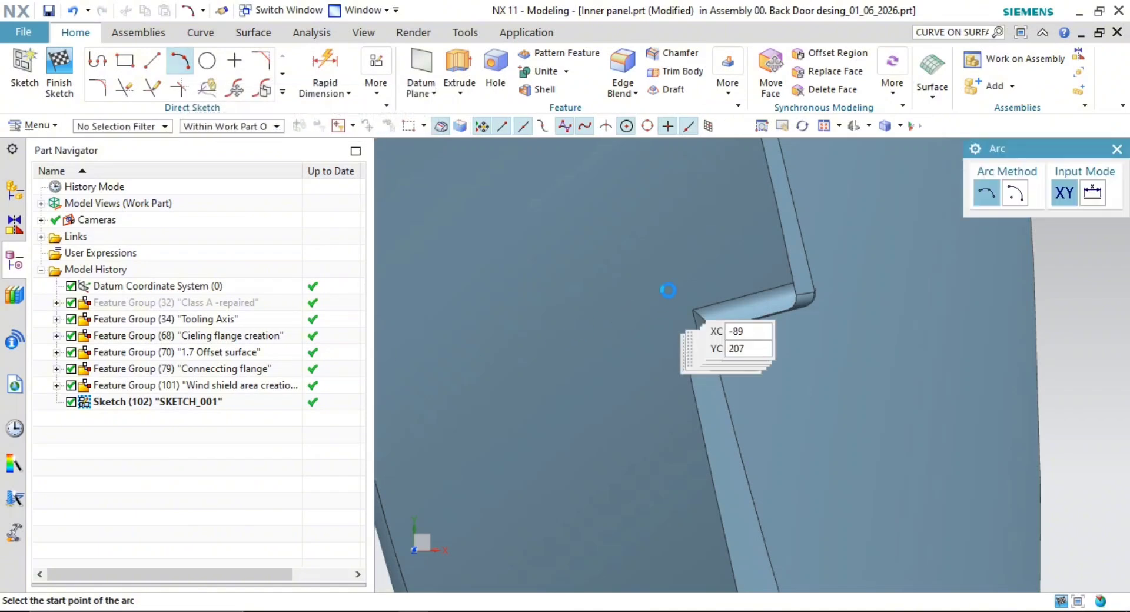
pyautogui.click(684, 293)
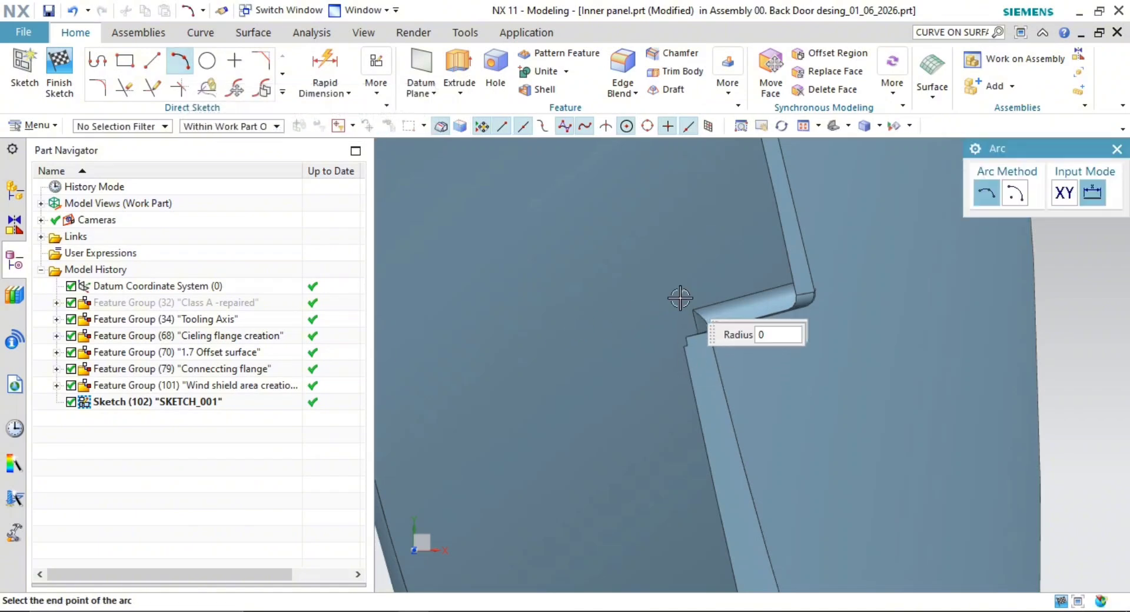
pyautogui.scroll(2, 693, 365)
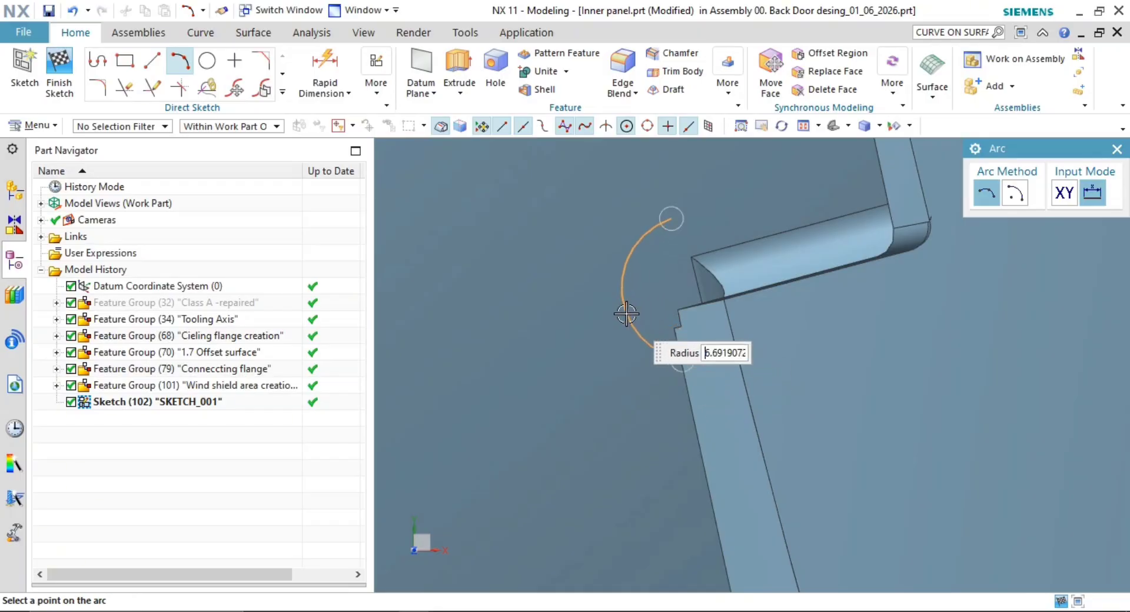
pyautogui.click(672, 251)
pyautogui.press('Escape')
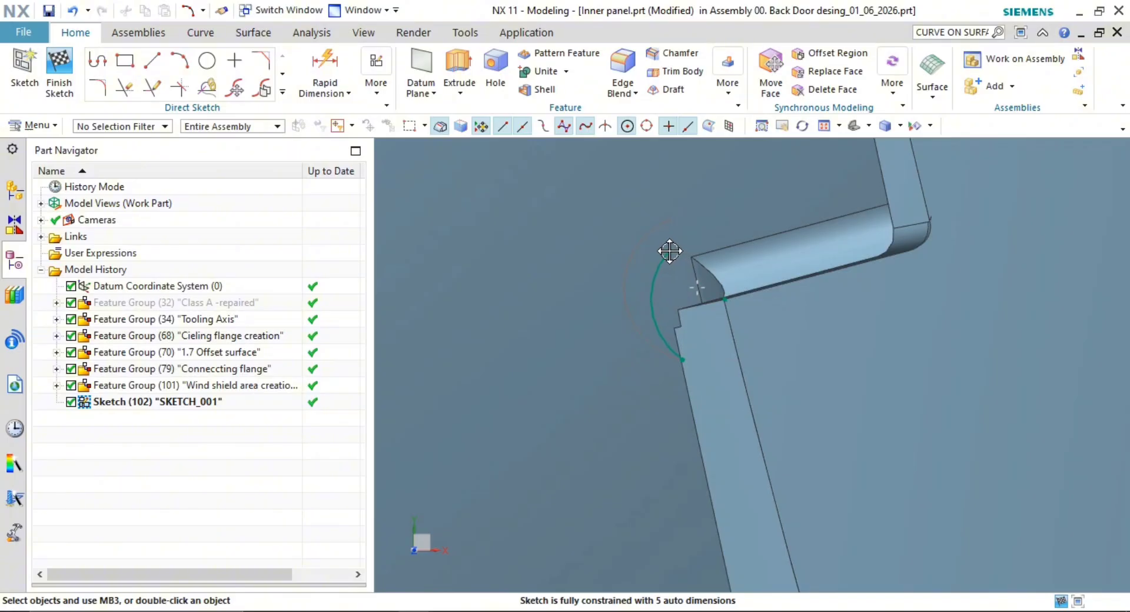
pyautogui.scroll(-1, 726, 294)
pyautogui.keyDown('shift'); pyautogui.moveTo(726, 293); pyautogui.dragTo(629, 294, button='middle'); pyautogui.keyUp('shift')
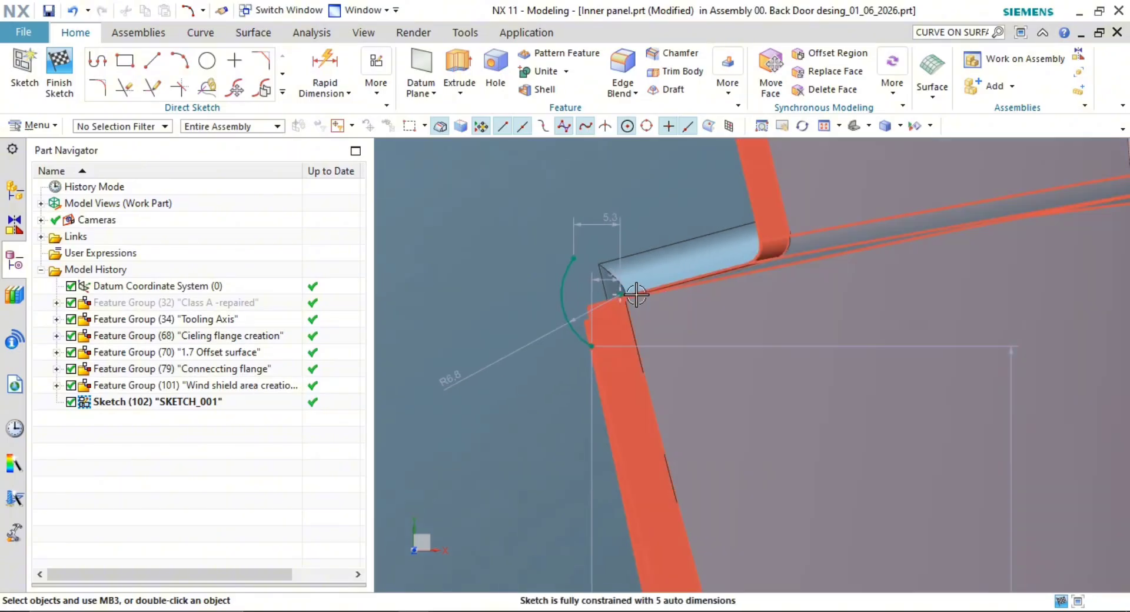
# Undo the arc sketched at the side flange step
pyautogui.click(161, 64)
pyautogui.press('Escape')
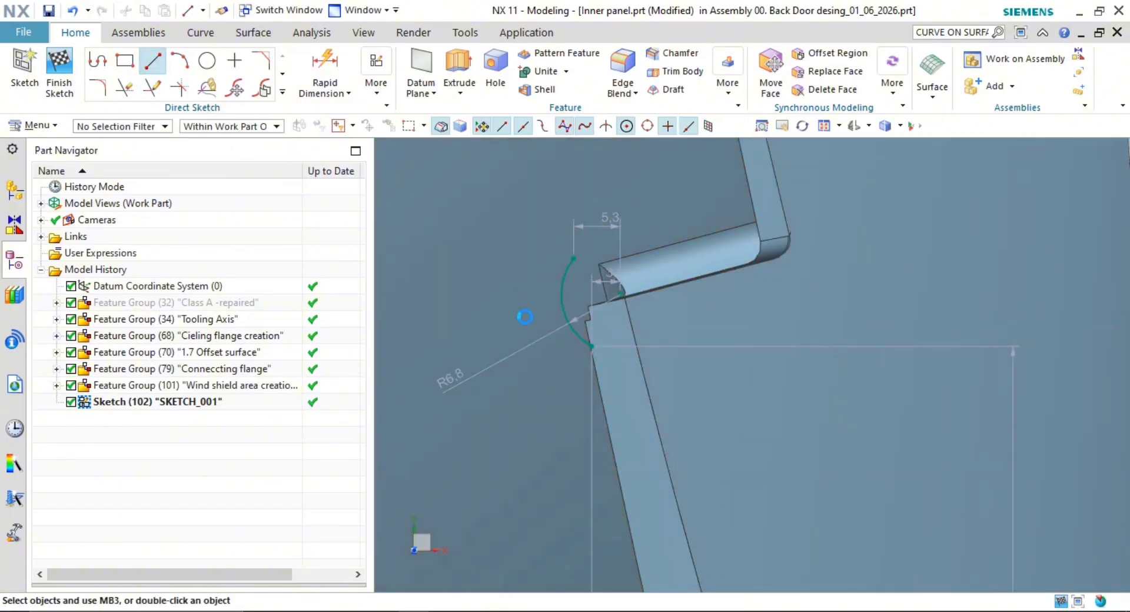
pyautogui.hotkey('ctrl', 'z')
pyautogui.hotkey('ctrl', 'z')
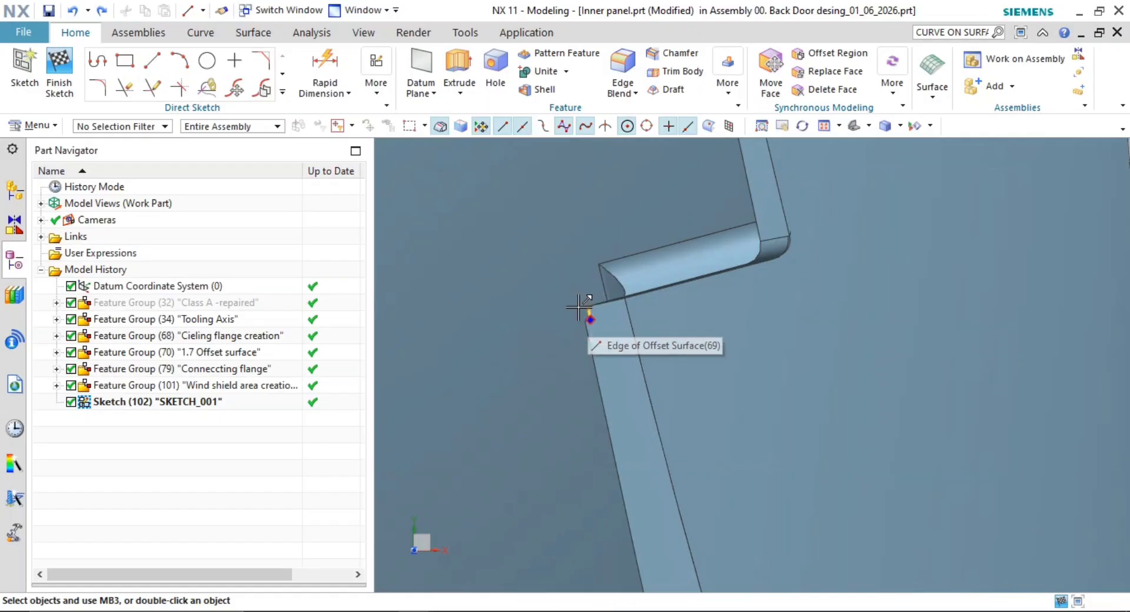
# Sketch a circle beside the outer corner of the side flange step and enlarge it to a diameter of about 21.4 mm
pyautogui.click(208, 61)
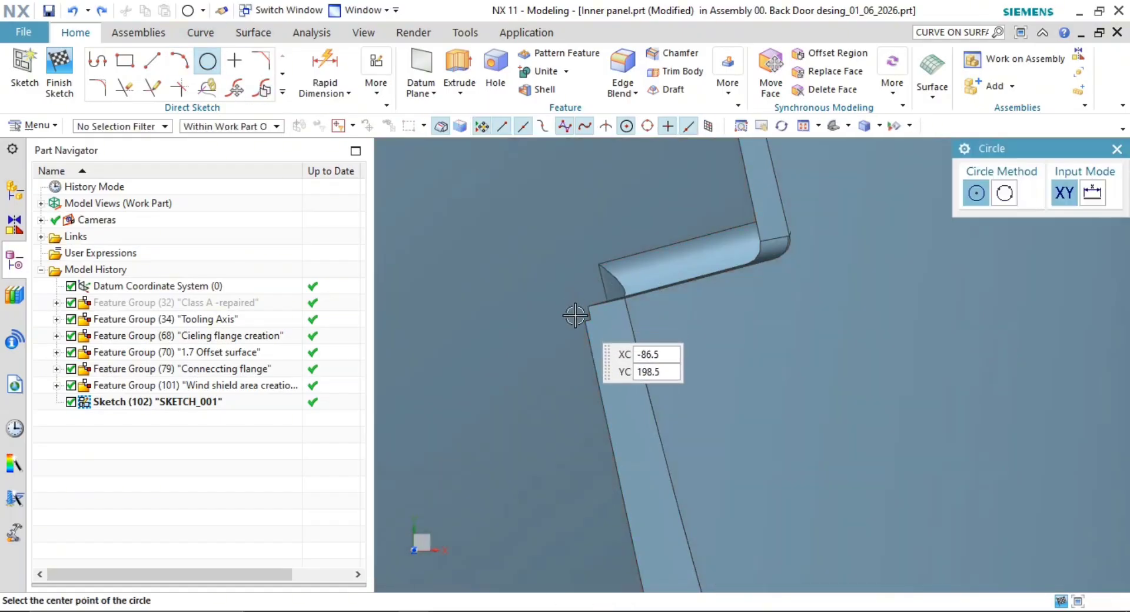
pyautogui.click(574, 315)
pyautogui.write('16.01987')
pyautogui.press('Return')
pyautogui.press('Escape')
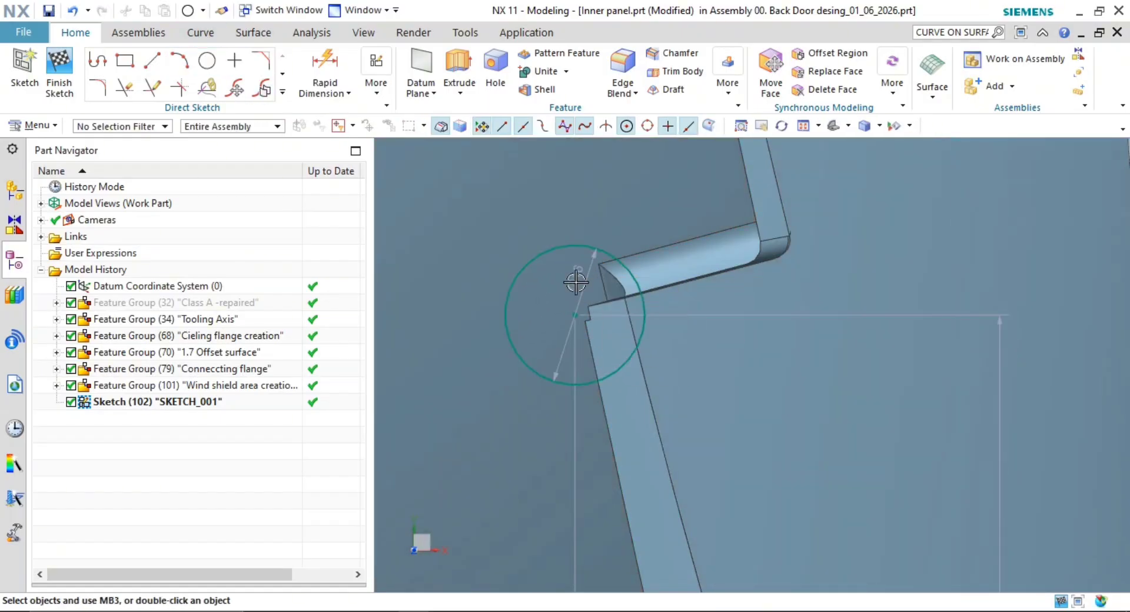
pyautogui.moveTo(636, 278); pyautogui.dragTo(651, 284)
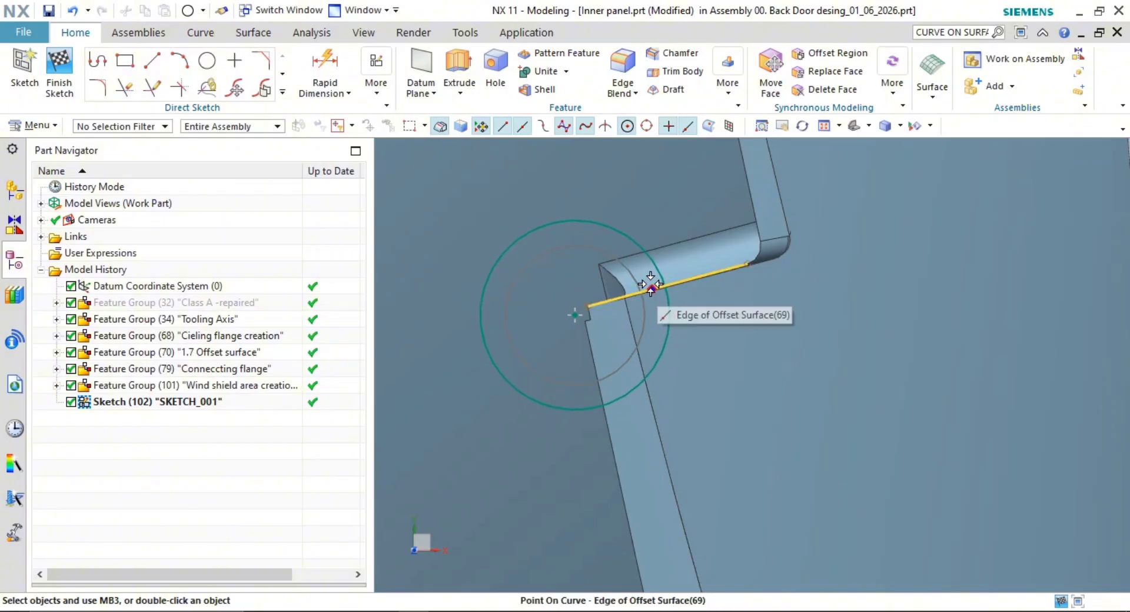
# Set the diameter of the circle near the side flange step to 10 mm
pyautogui.doubleClick(582, 274)
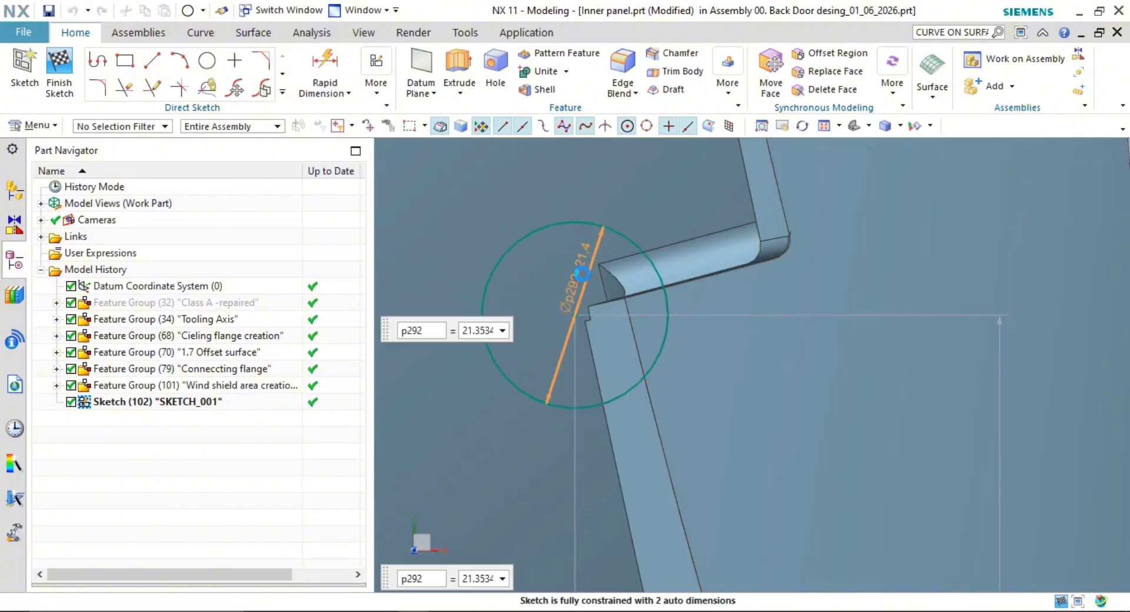
pyautogui.write('10')
pyautogui.press('Return')
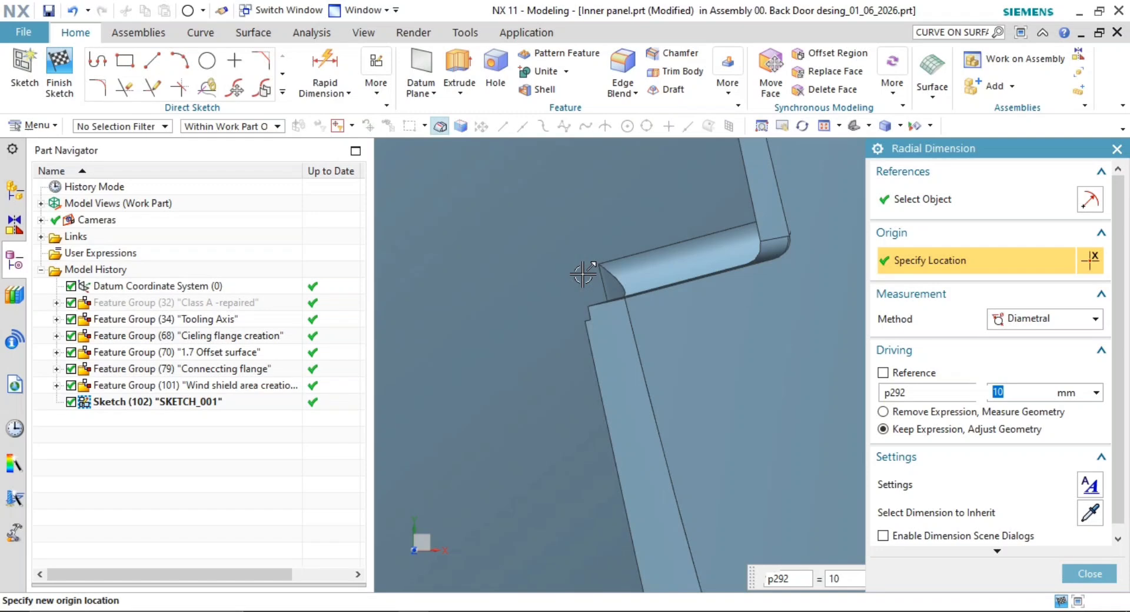
pyautogui.scroll(-6, 582, 294)
pyautogui.scroll(-3, 665, 344)
pyautogui.keyDown('shift'); pyautogui.moveTo(709, 410); pyautogui.dragTo(706, 262, button='middle'); pyautogui.keyUp('shift')
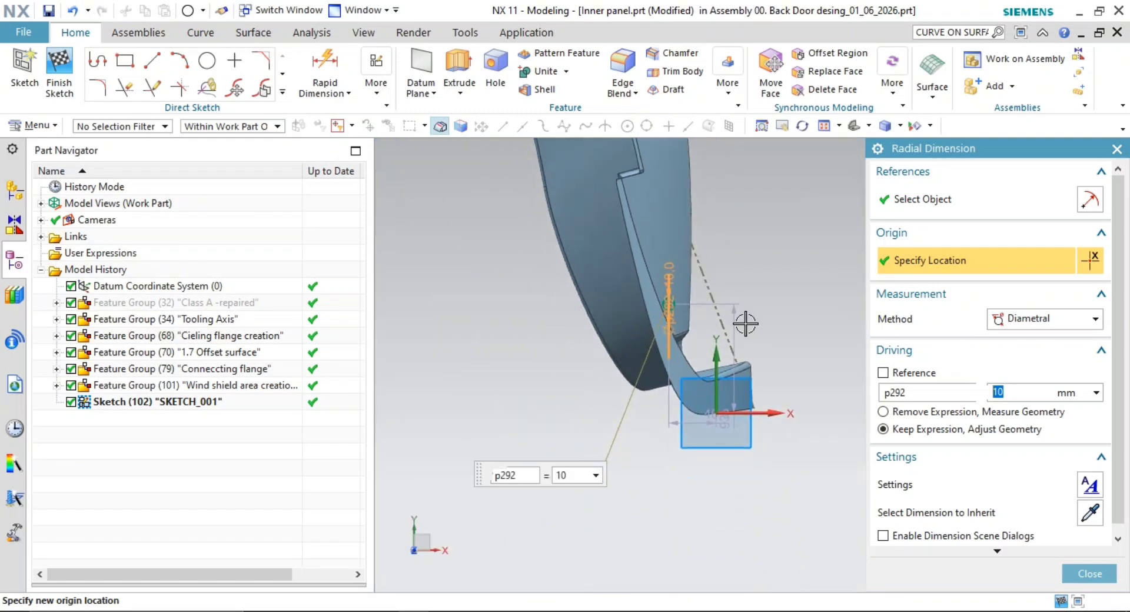
pyautogui.scroll(2, 746, 321)
pyautogui.middleClick(706, 326)
pyautogui.scroll(3, 638, 330)
pyautogui.keyDown('shift'); pyautogui.moveTo(724, 344); pyautogui.dragTo(777, 336, button='middle'); pyautogui.keyUp('shift')
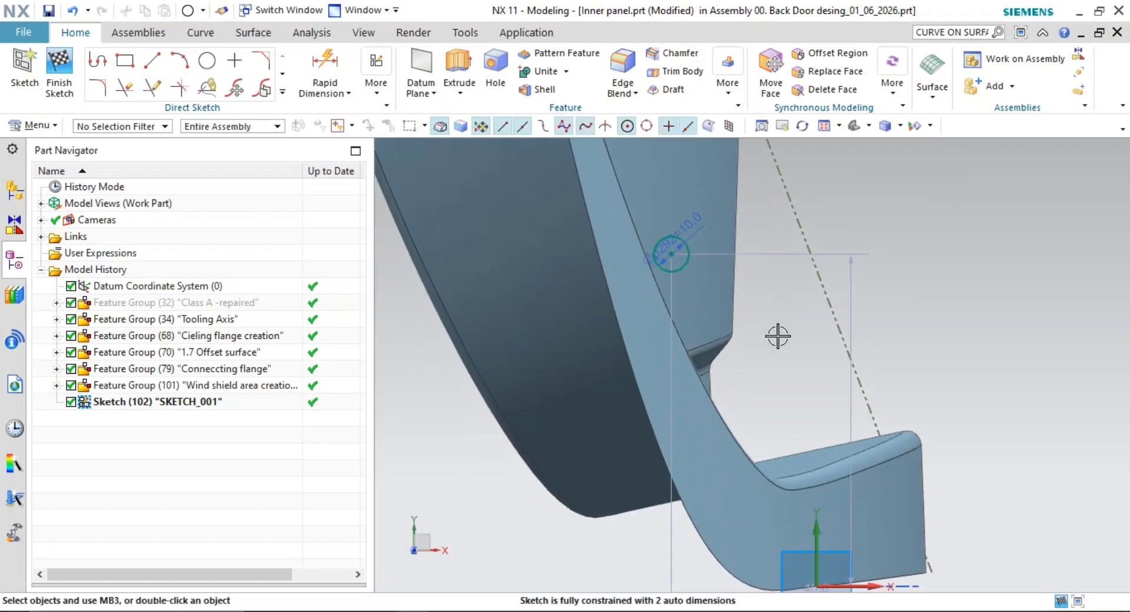
pyautogui.scroll(-2, 818, 382)
pyautogui.moveTo(818, 381)
pyautogui.keyDown('shift'); pyautogui.mouseDown(button='middle')
pyautogui.moveTo(819, 327)
pyautogui.moveTo(799, 381)
pyautogui.mouseUp(button='middle'); pyautogui.keyUp('shift')
pyautogui.scroll(-1, 786, 316)
pyautogui.scroll(7, 751, 328)
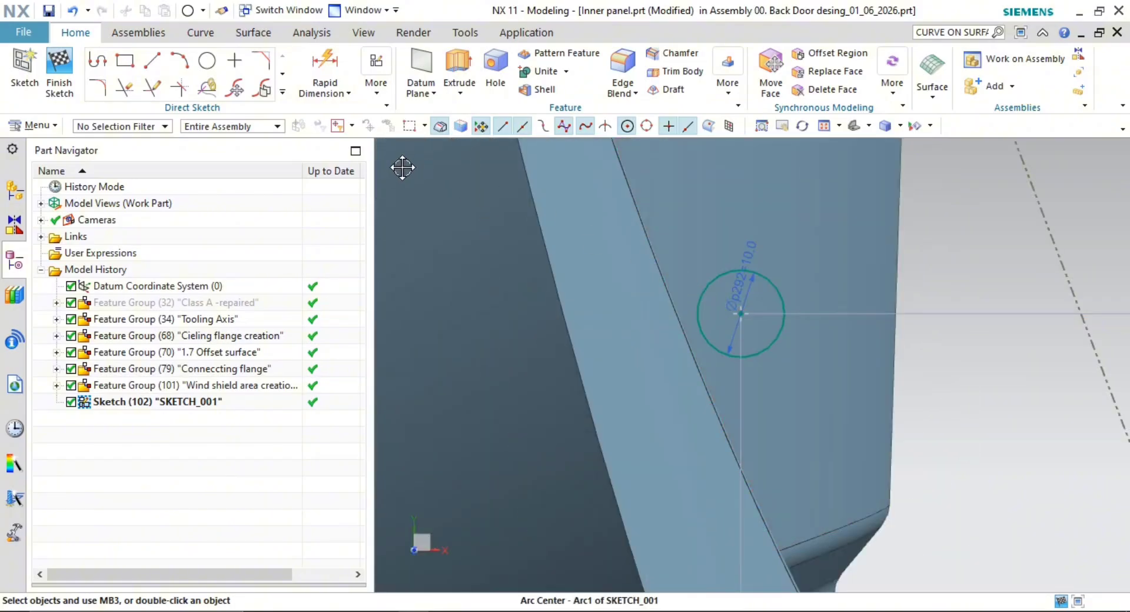
# Try to move the 10 mm circle by its centre back to the outer corner of the side flange step
pyautogui.keyDown('shift'); pyautogui.moveTo(660, 321); pyautogui.dragTo(839, 378, button='middle'); pyautogui.keyUp('shift')
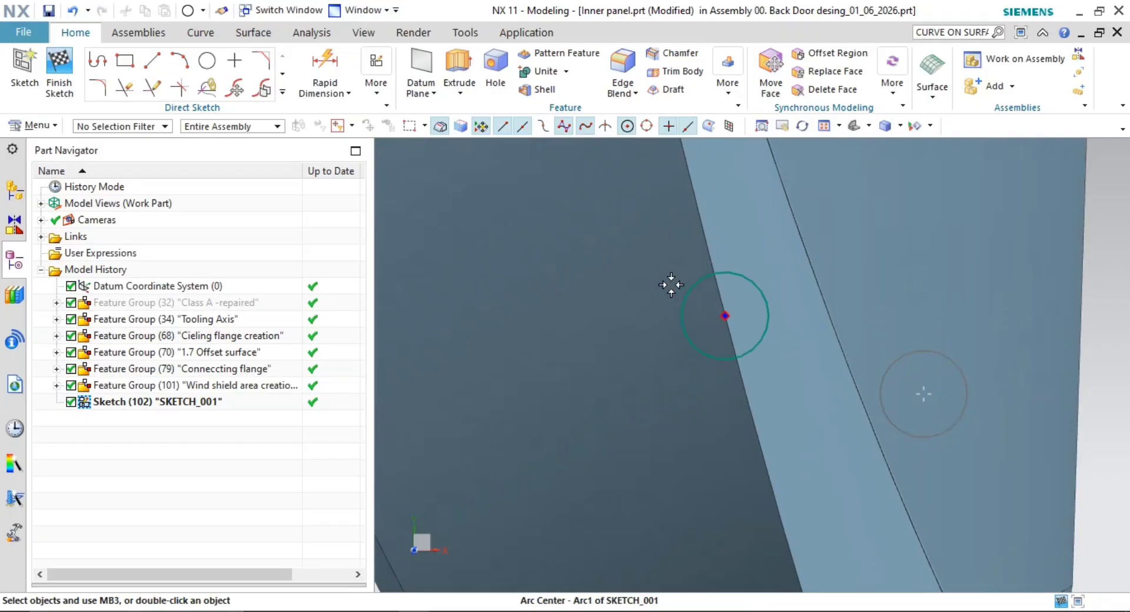
pyautogui.moveTo(626, 267); pyautogui.dragTo(739, 523, button='middle')
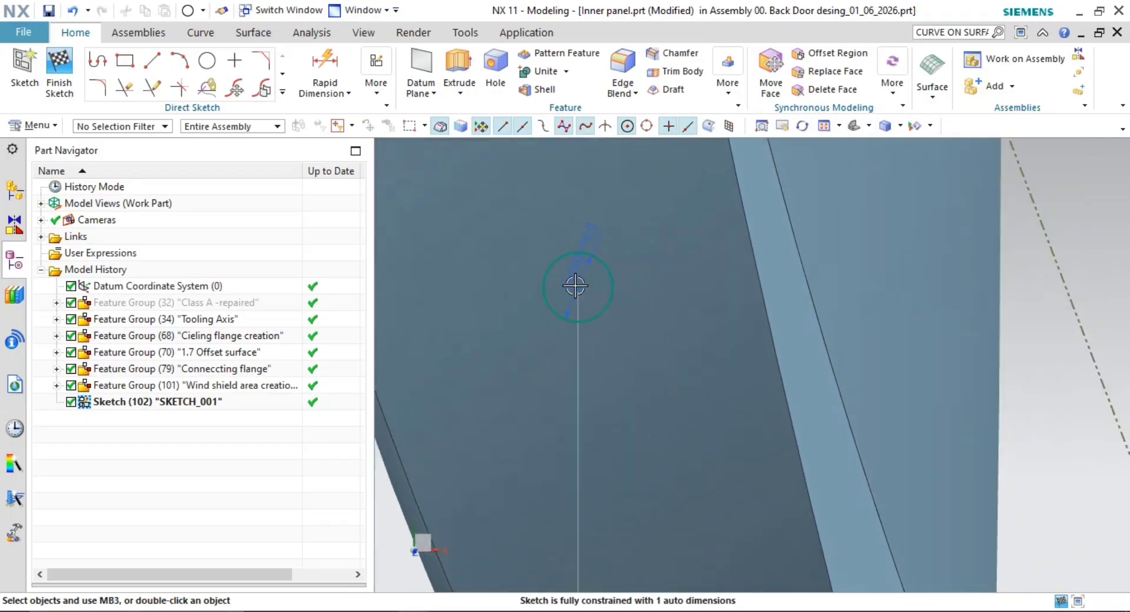
pyautogui.moveTo(580, 286); pyautogui.dragTo(557, 156)
pyautogui.moveTo(691, 262)
pyautogui.keyDown('shift'); pyautogui.mouseDown(button='middle')
pyautogui.moveTo(696, 505)
pyautogui.moveTo(644, 326)
pyautogui.mouseUp(button='middle'); pyautogui.keyUp('shift')
pyautogui.scroll(-2, 697, 506)
pyautogui.scroll(1, 696, 513)
pyautogui.keyDown('shift'); pyautogui.moveTo(571, 261); pyautogui.dragTo(567, 282, button='middle'); pyautogui.keyUp('shift')
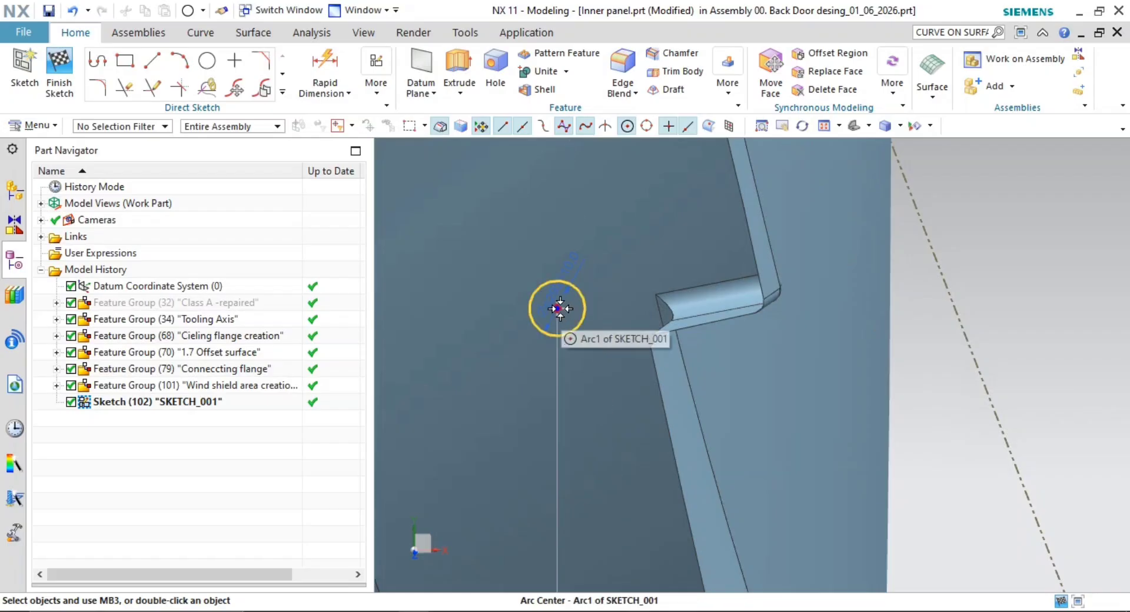
pyautogui.moveTo(644, 334); pyautogui.dragTo(646, 333)
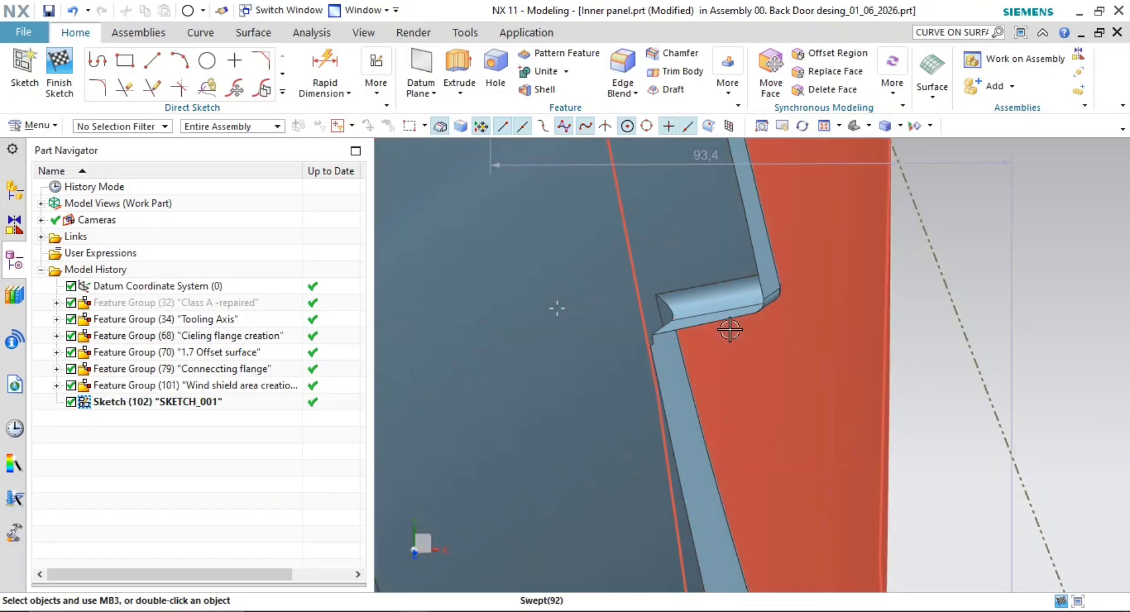
# Undo the last circle moves and discard the sketch that holds the circle
pyautogui.hotkey('ctrl', 'z')
pyautogui.hotkey('ctrl', 'z')
pyautogui.hotkey('ctrl', 'z')
pyautogui.hotkey('ctrl', 'z')
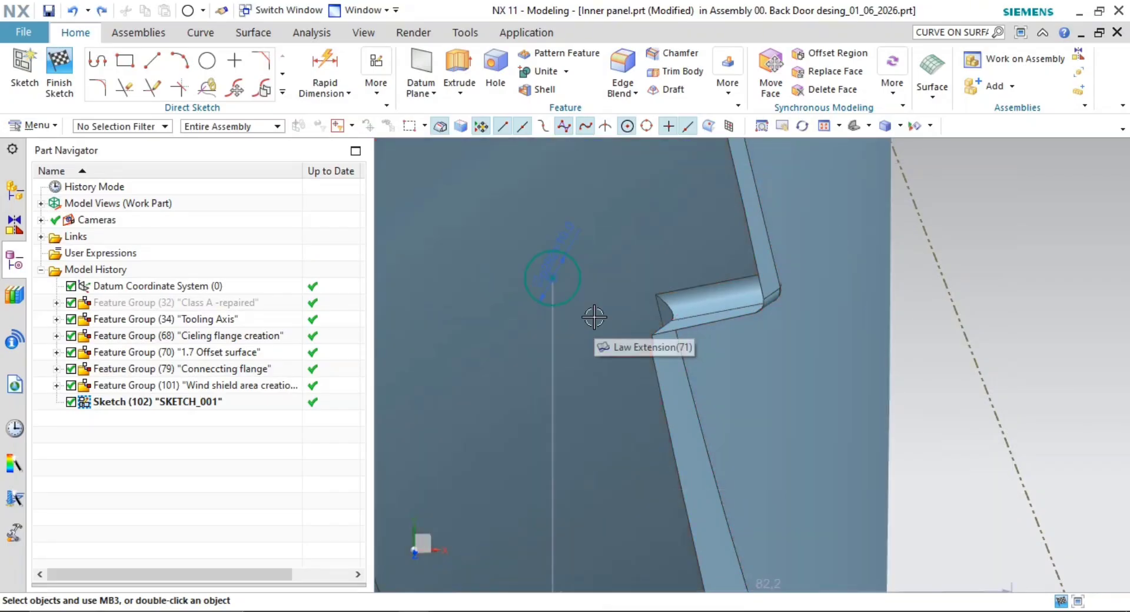
pyautogui.scroll(-4, 604, 332)
pyautogui.moveTo(621, 340); pyautogui.dragTo(670, 370, button='middle')
pyautogui.moveTo(759, 382); pyautogui.dragTo(870, 380, button='middle')
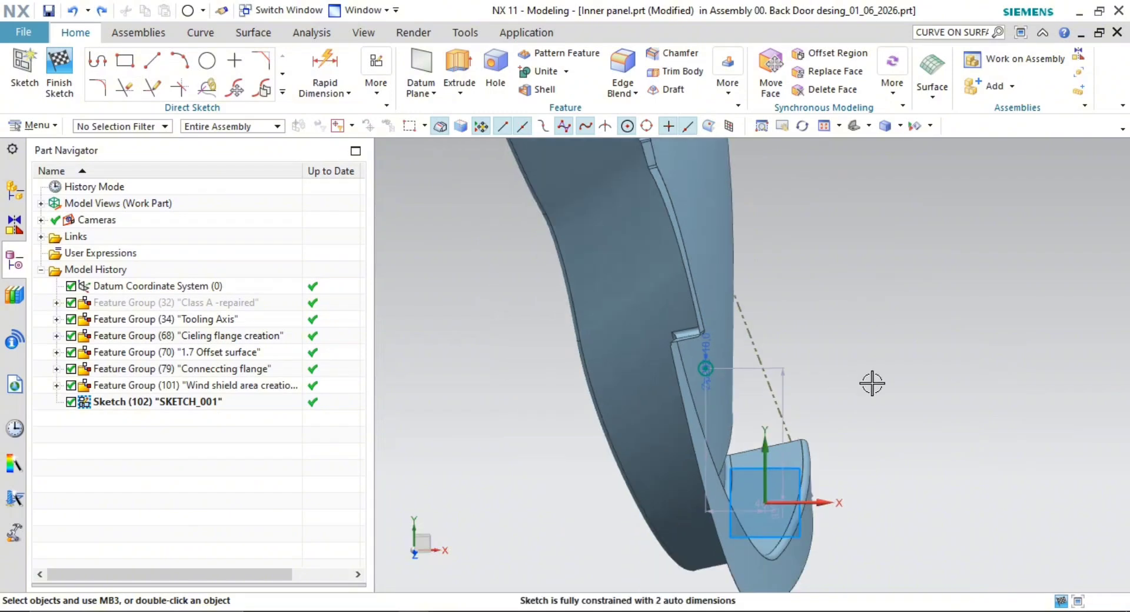
pyautogui.press('z')
pyautogui.hotkey('ctrl', 'q')
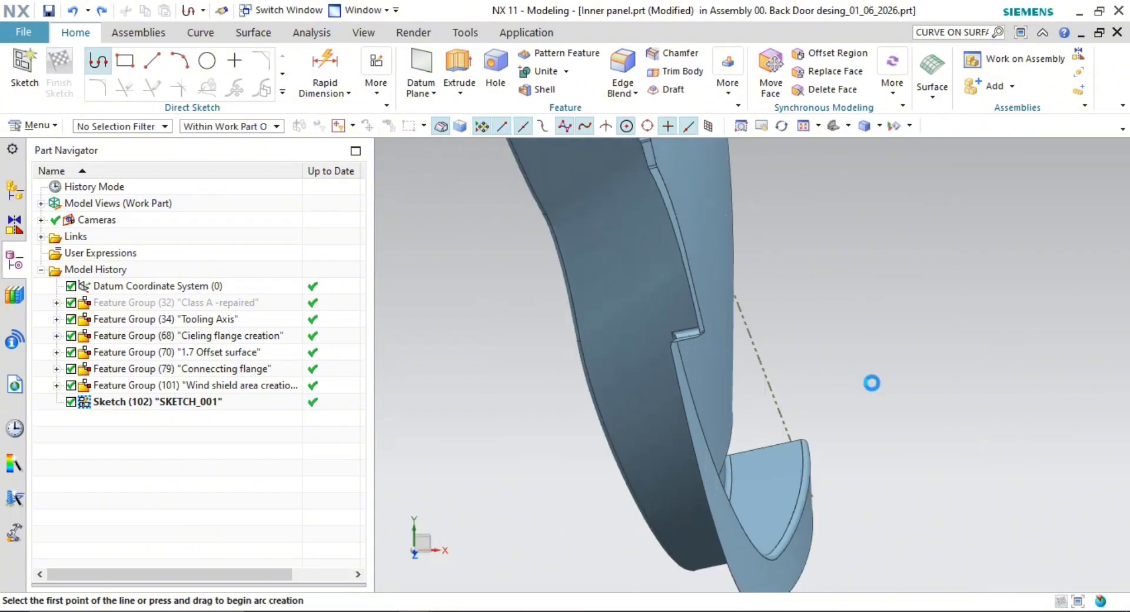
pyautogui.scroll(3, 671, 374)
pyautogui.moveTo(693, 374)
pyautogui.keyDown('shift'); pyautogui.mouseDown(button='middle')
pyautogui.moveTo(663, 379)
pyautogui.moveTo(626, 345)
pyautogui.moveTo(630, 390)
pyautogui.mouseUp(button='middle'); pyautogui.keyUp('shift')
pyautogui.scroll(1, 666, 369)
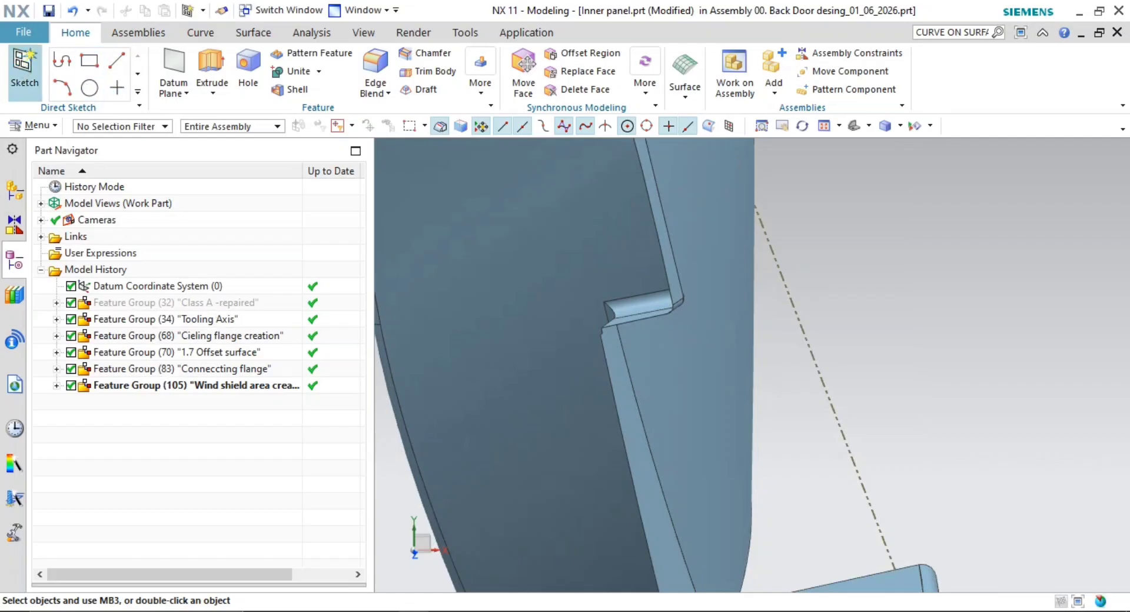
# Create a new sketch using the New Plane method on the datum's XY plane, with the X axis as horizontal reference
pyautogui.scroll(-12, 906, 397)
pyautogui.moveTo(863, 379)
pyautogui.keyDown('shift'); pyautogui.mouseDown(button='middle')
pyautogui.moveTo(713, 410)
pyautogui.moveTo(768, 419)
pyautogui.mouseUp(button='middle'); pyautogui.keyUp('shift')
pyautogui.scroll(-4, 804, 444)
pyautogui.moveTo(692, 431); pyautogui.dragTo(673, 459, button='middle')
pyautogui.click(1071, 253)
pyautogui.click(1042, 285)
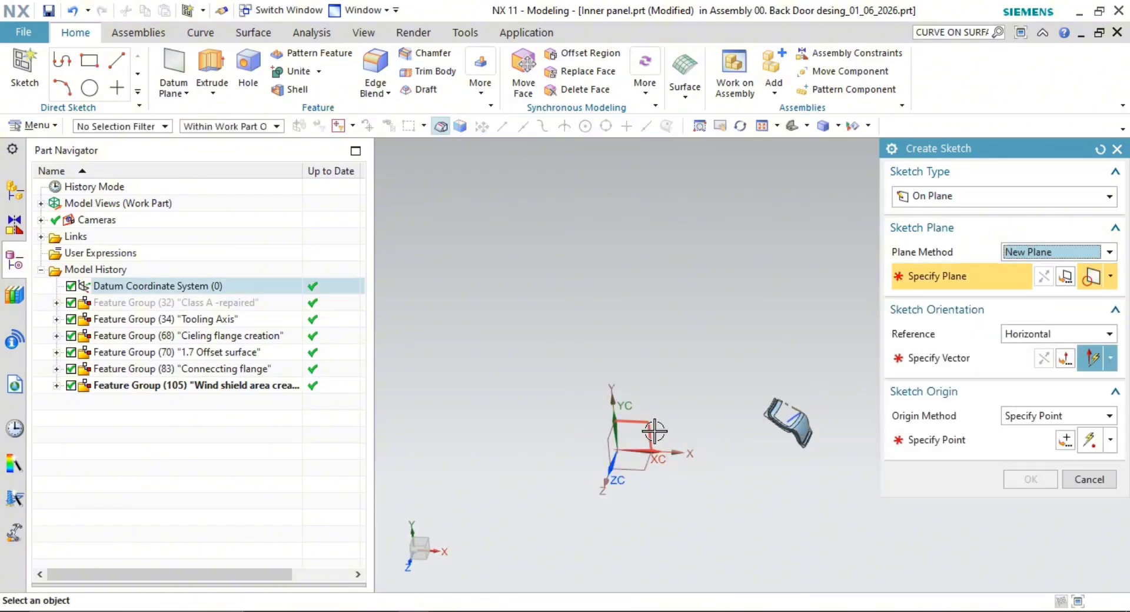
pyautogui.click(655, 436)
pyautogui.middleClick(661, 438)
pyautogui.keyDown('shift'); pyautogui.moveTo(788, 455); pyautogui.dragTo(724, 469, button='middle'); pyautogui.keyUp('shift')
pyautogui.click(725, 384)
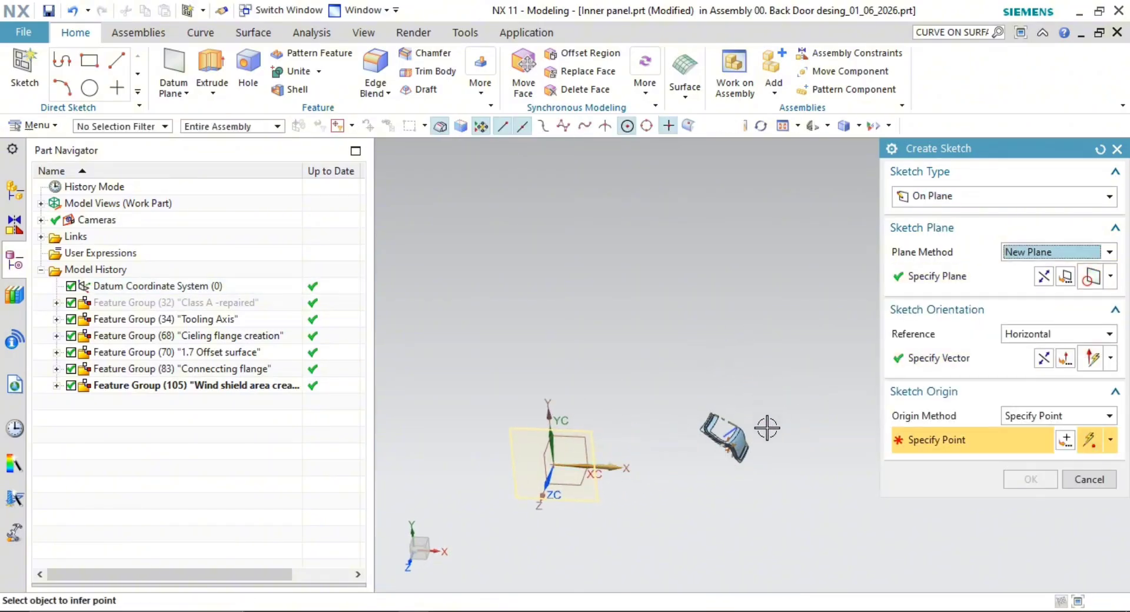
# Place the sketch origin at the endpoint on the outer corner of the side flange step and confirm the sketch
pyautogui.scroll(8, 736, 454)
pyautogui.scroll(2, 671, 465)
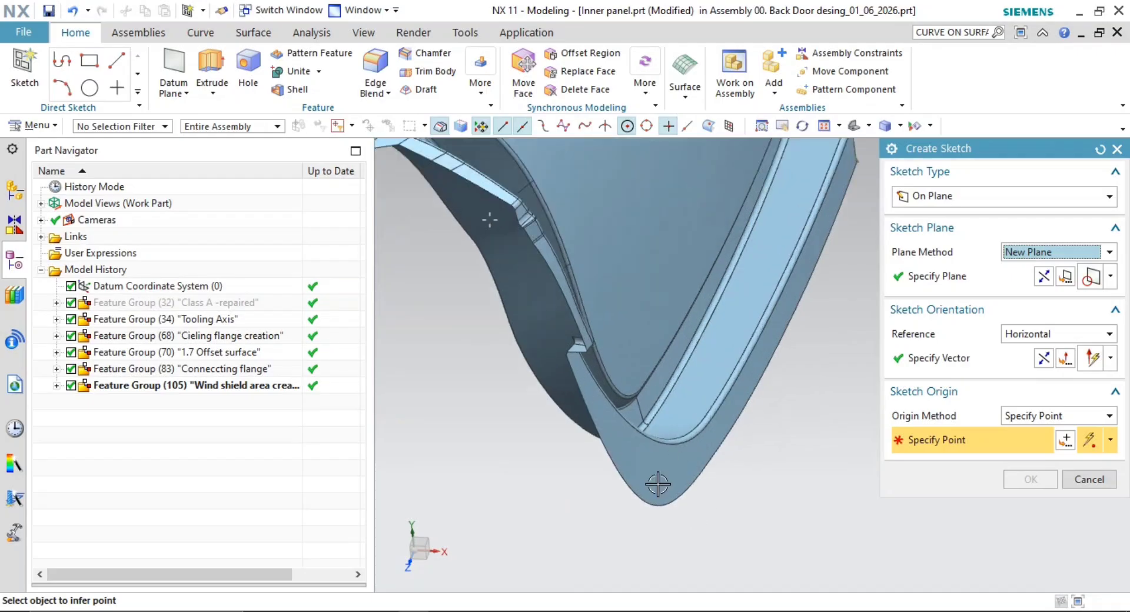
pyautogui.scroll(3, 550, 335)
pyautogui.scroll(3, 589, 370)
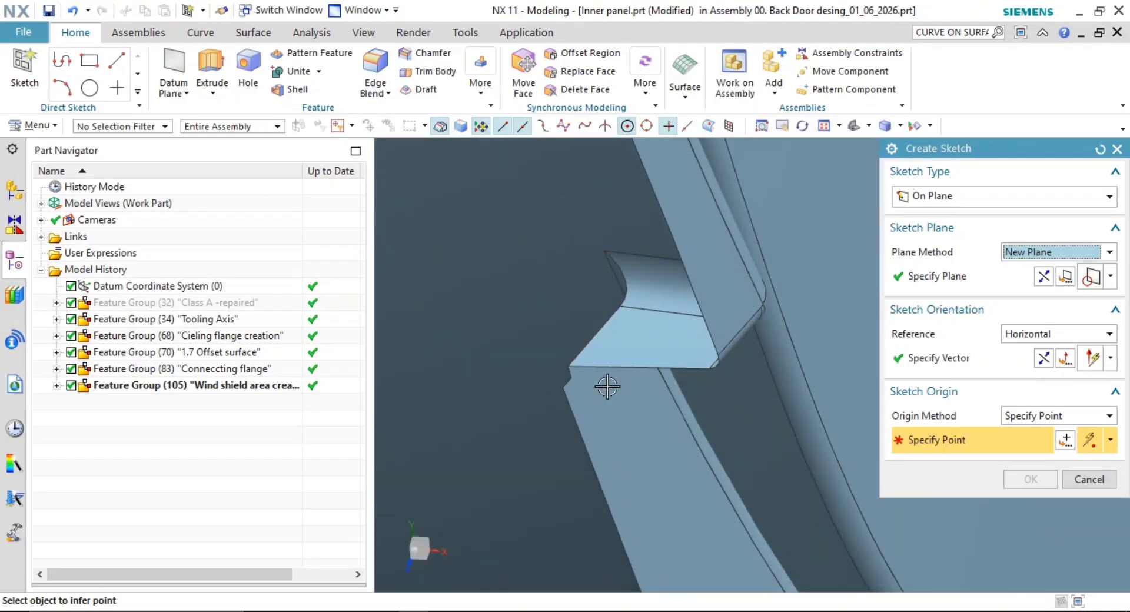
pyautogui.click(570, 372)
pyautogui.scroll(-5, 747, 531)
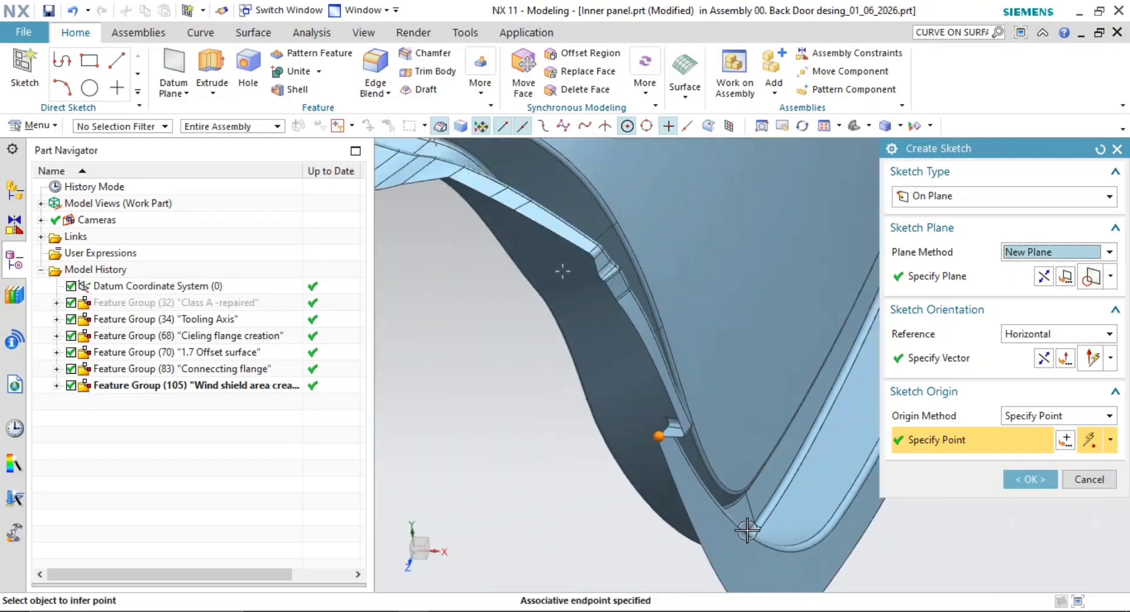
pyautogui.scroll(-4, 747, 531)
pyautogui.keyDown('shift'); pyautogui.moveTo(834, 507); pyautogui.dragTo(795, 502, button='middle'); pyautogui.keyUp('shift')
pyautogui.middleClick(798, 507)
# Sketch a circle centred on the sketch origin at the flange step corner and set its diameter to 10 mm
pyautogui.scroll(5, 792, 360)
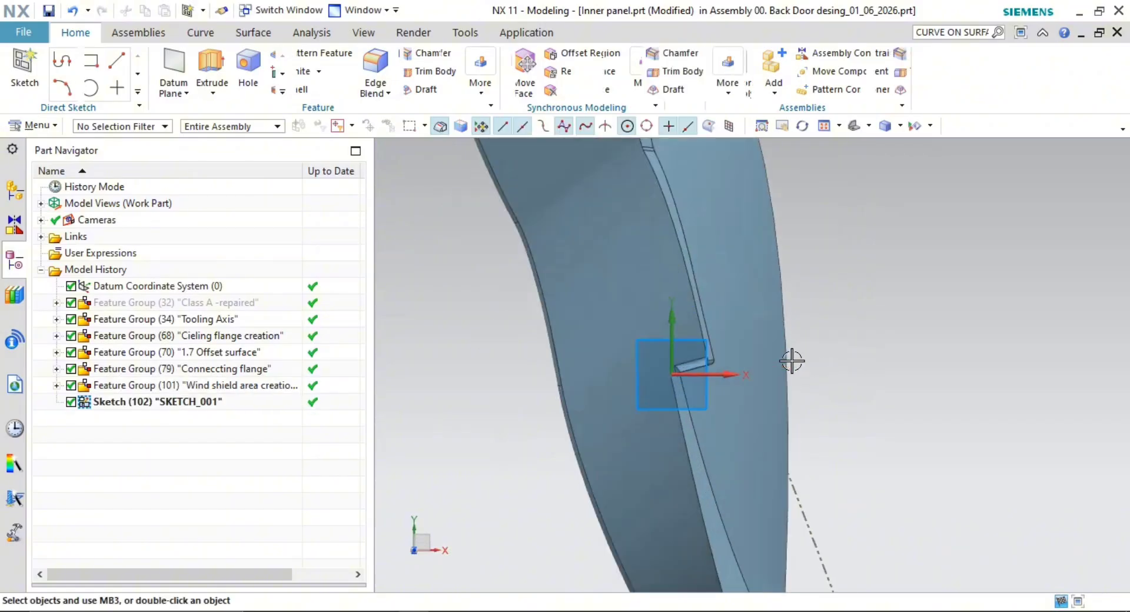
pyautogui.scroll(-4, 791, 361)
pyautogui.scroll(8, 748, 371)
pyautogui.keyDown('shift'); pyautogui.moveTo(716, 432); pyautogui.dragTo(685, 461, button='middle'); pyautogui.keyUp('shift')
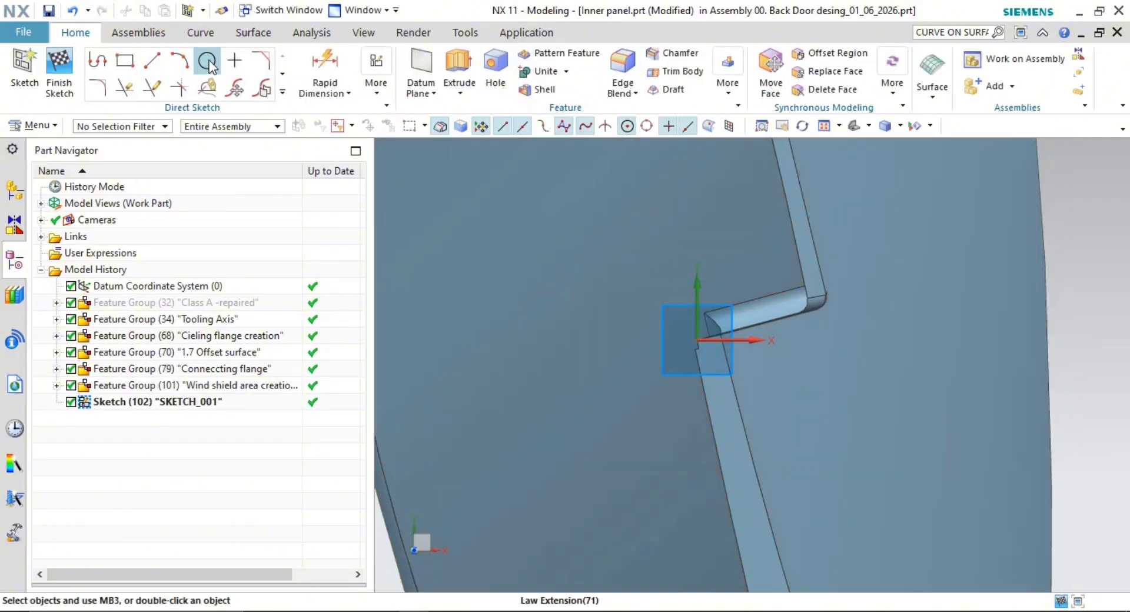
pyautogui.click(208, 60)
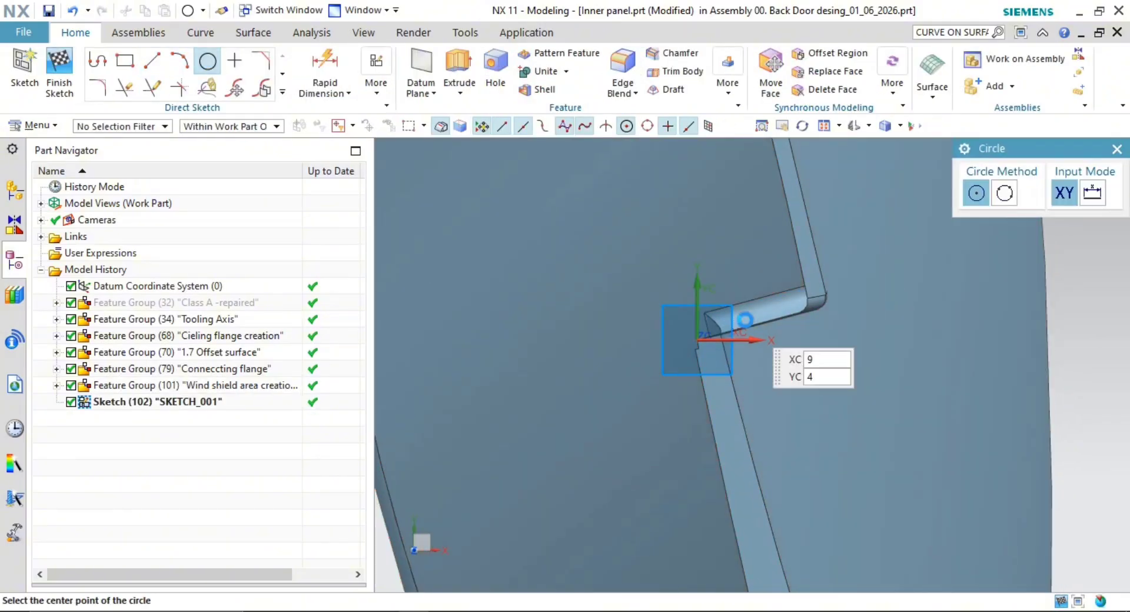
pyautogui.click(697, 339)
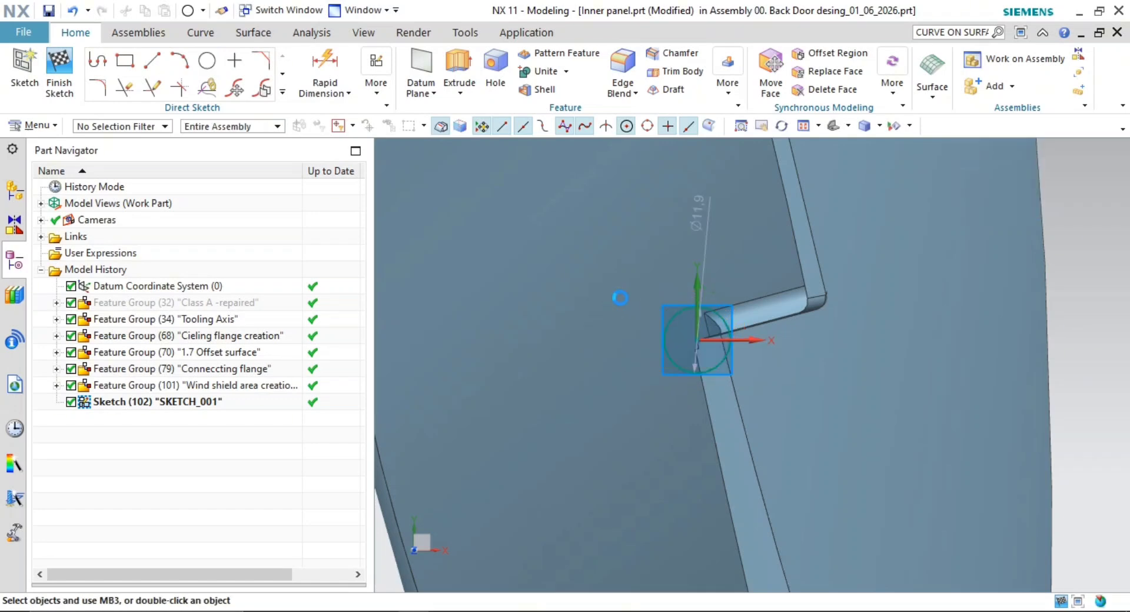
pyautogui.keyDown('shift'); pyautogui.moveTo(736, 294); pyautogui.dragTo(721, 309, button='middle'); pyautogui.keyUp('shift')
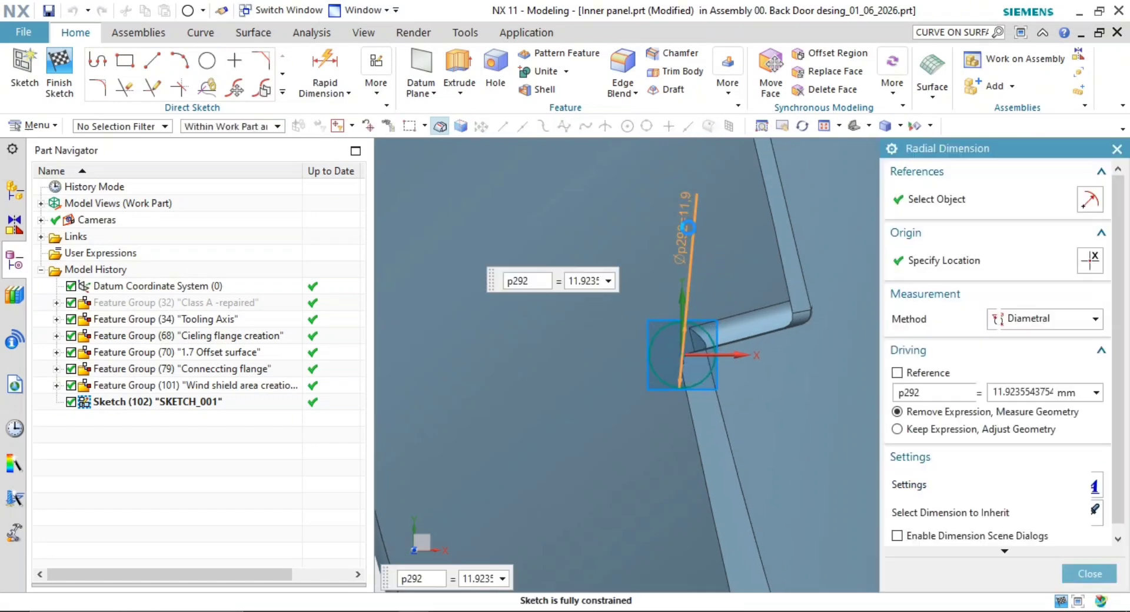
pyautogui.write('10')
pyautogui.press('Return')
pyautogui.middleClick(688, 227)
# Sketch two lines across the flange step, one about 46.3 mm long above the circle and one about 46.4 mm long along its lower side
pyautogui.scroll(-2, 714, 300)
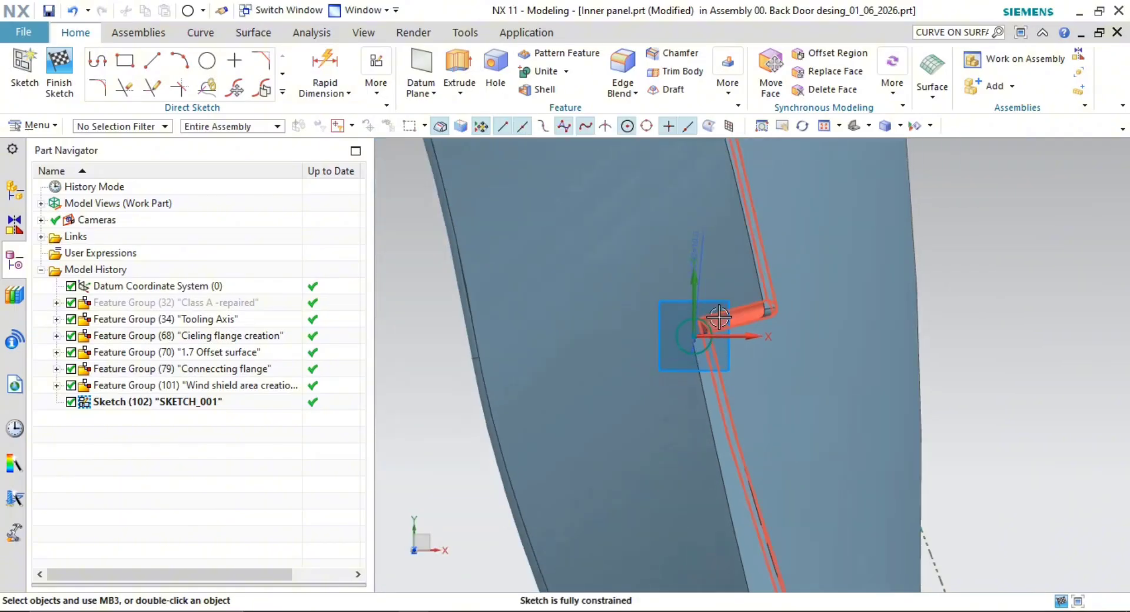
pyautogui.keyDown('shift'); pyautogui.moveTo(719, 305); pyautogui.dragTo(670, 309, button='middle'); pyautogui.keyUp('shift')
pyautogui.press('l')
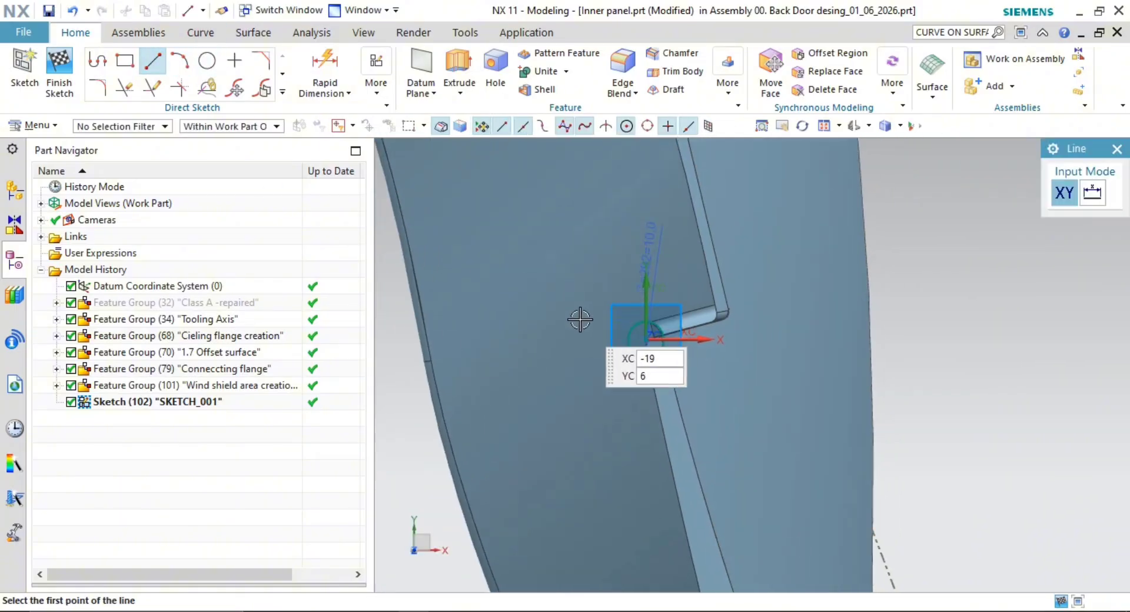
pyautogui.click(601, 317)
pyautogui.click(744, 230)
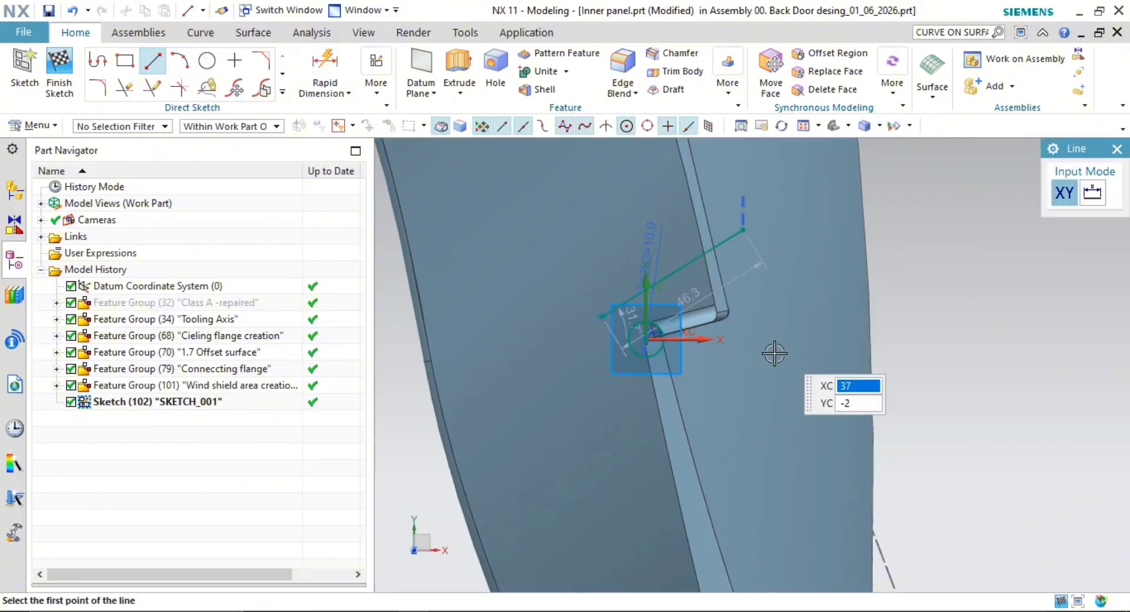
pyautogui.click(579, 351)
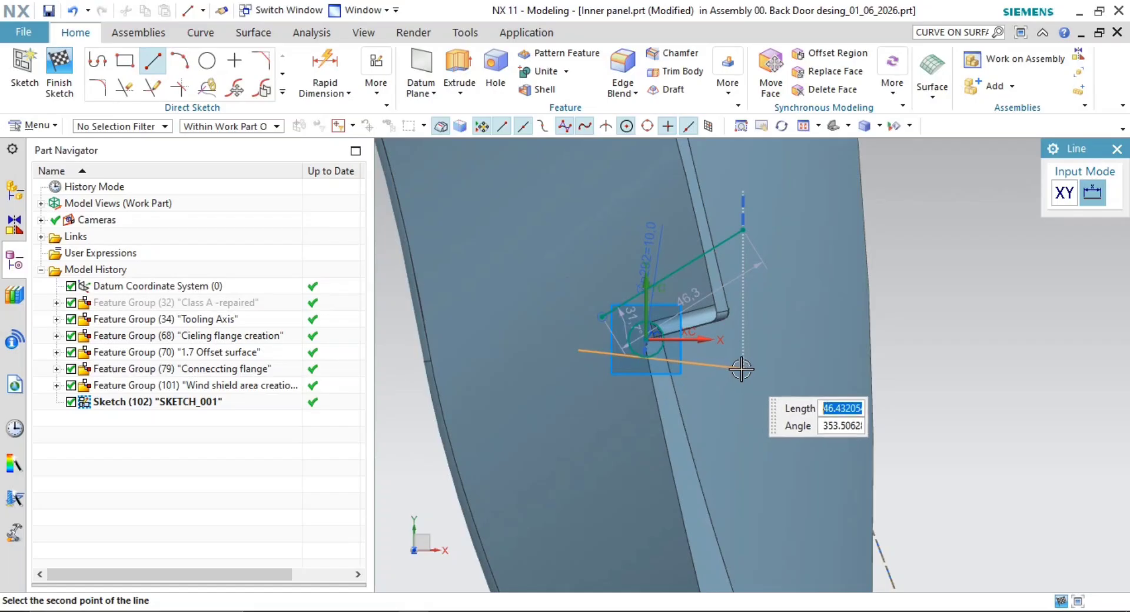
pyautogui.click(743, 369)
pyautogui.press('Escape')
# Examine the circle and the two lines against the side flange step, in 3D and square to the sketch plane
pyautogui.scroll(3, 717, 357)
pyautogui.scroll(-3, 717, 357)
pyautogui.moveTo(698, 385); pyautogui.dragTo(671, 398, button='middle')
pyautogui.moveTo(749, 296); pyautogui.dragTo(746, 304, button='middle')
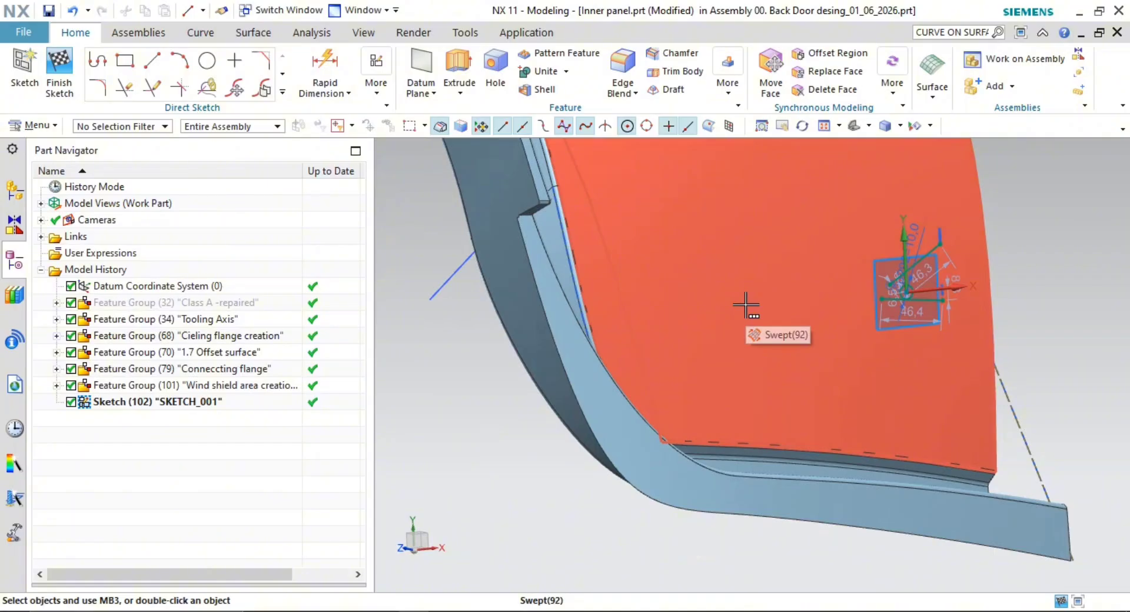
pyautogui.press('F8')
pyautogui.scroll(5, 810, 259)
pyautogui.keyDown('shift'); pyautogui.moveTo(805, 270); pyautogui.dragTo(803, 403, button='middle'); pyautogui.keyUp('shift')
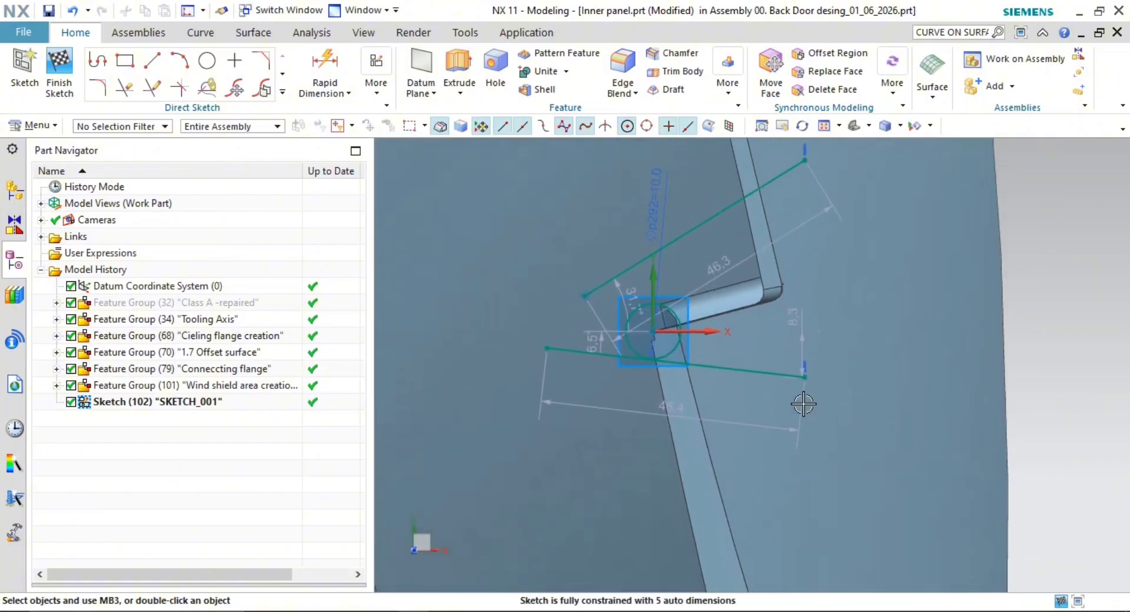
pyautogui.scroll(2, 709, 397)
pyautogui.scroll(3, 624, 312)
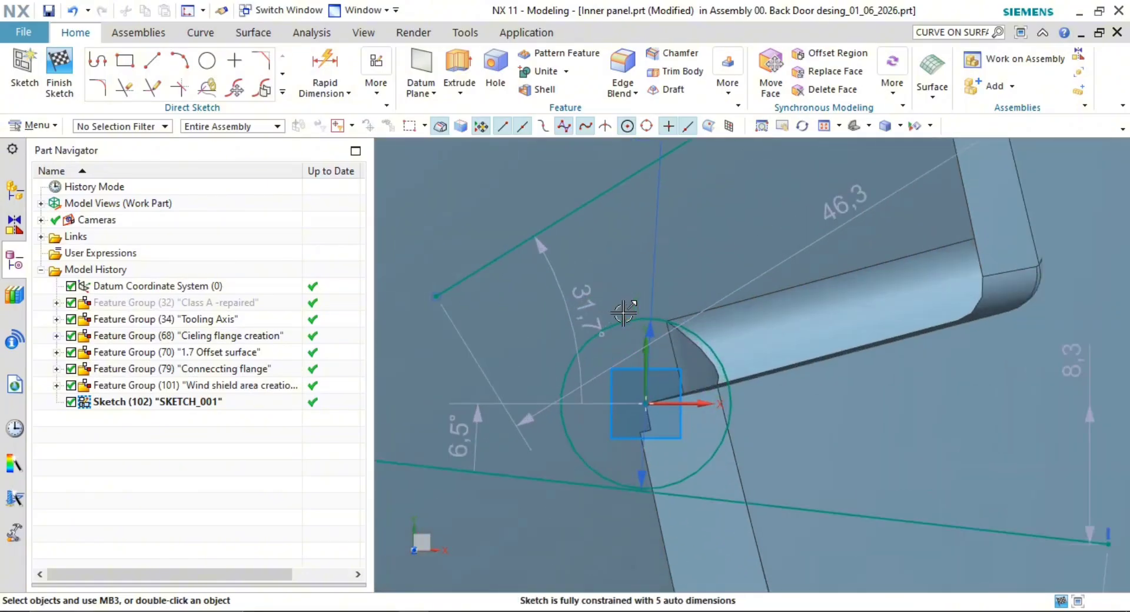
pyautogui.click(626, 321)
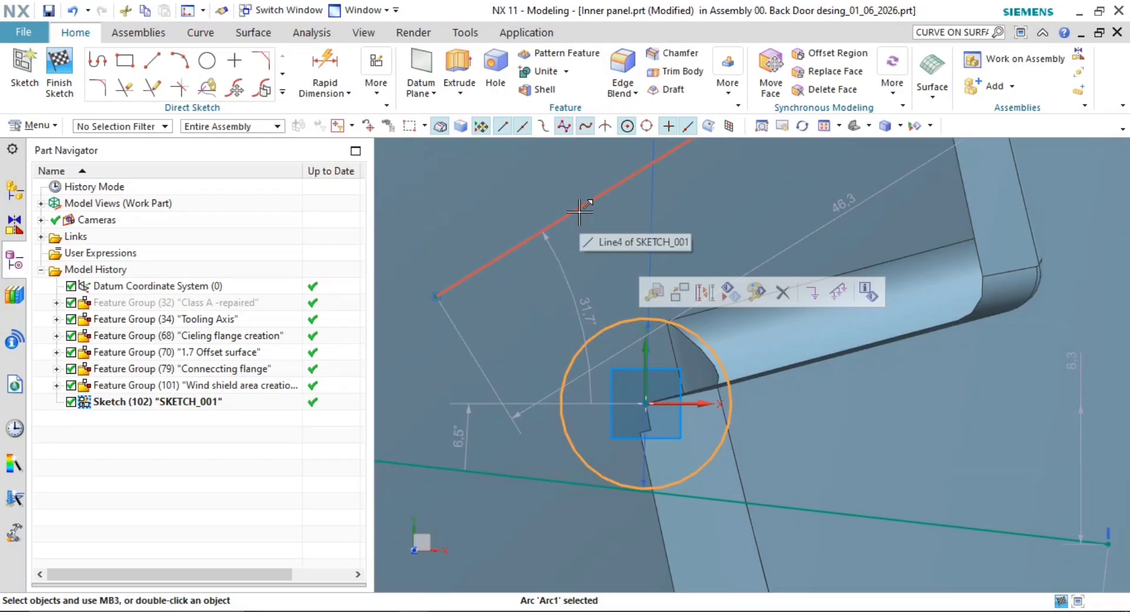
pyautogui.press('Escape')
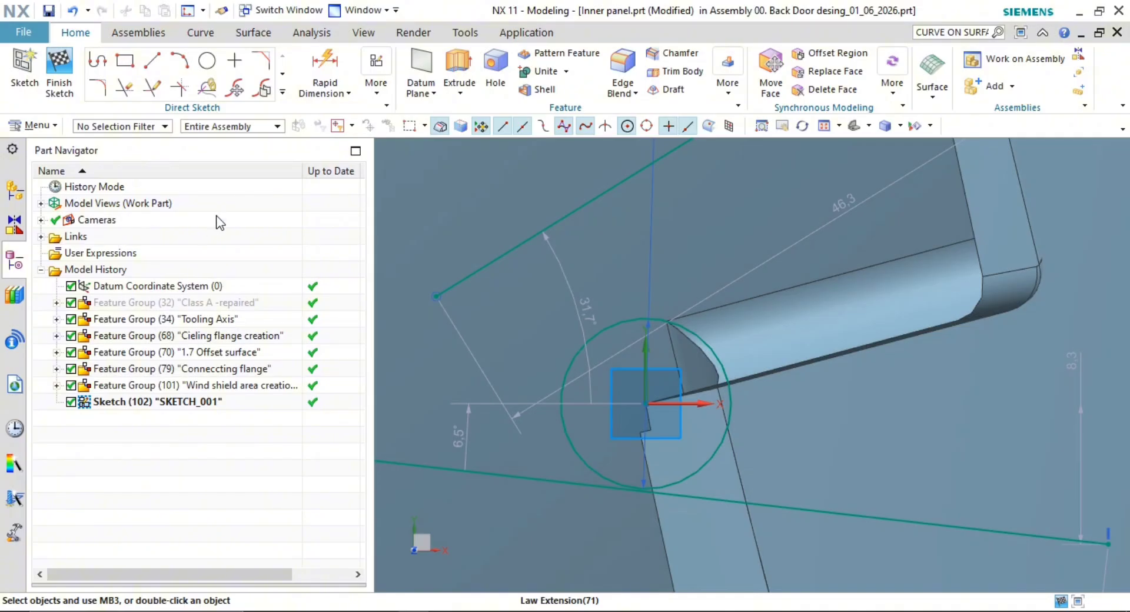
# Constrain both sketch lines tangent to the 10 mm circle with the Tangent geometric constraint
pyautogui.click(377, 94)
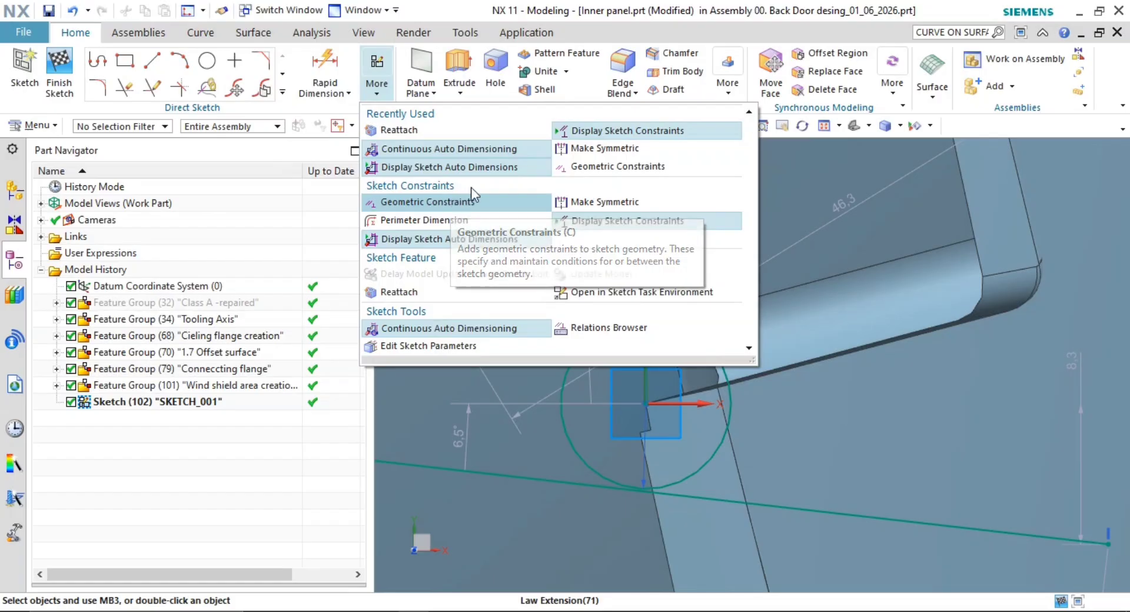
pyautogui.click(439, 204)
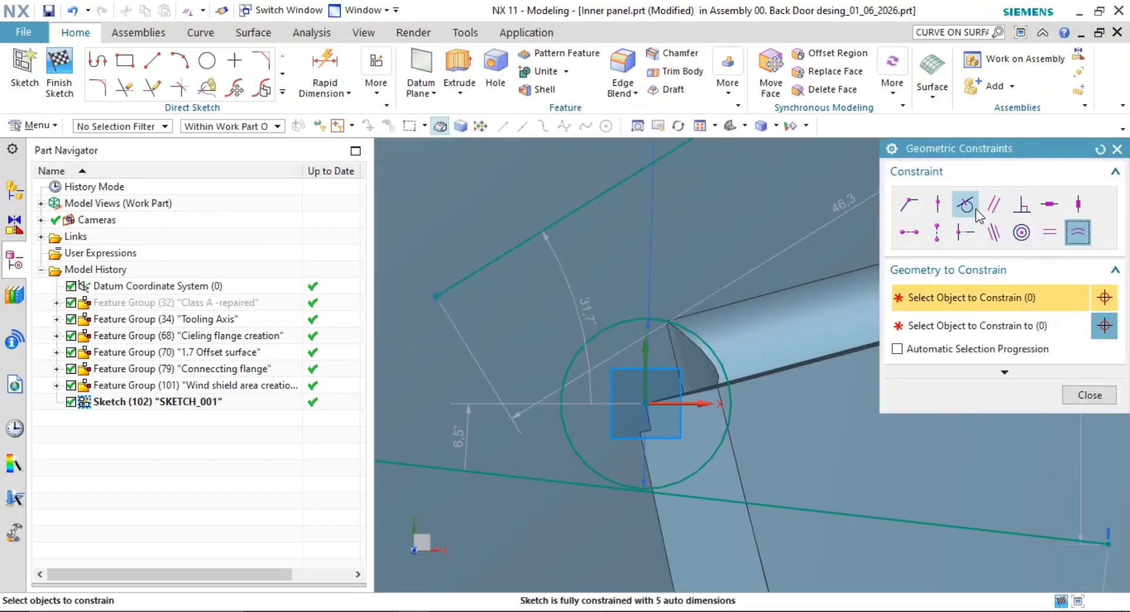
pyautogui.click(608, 324)
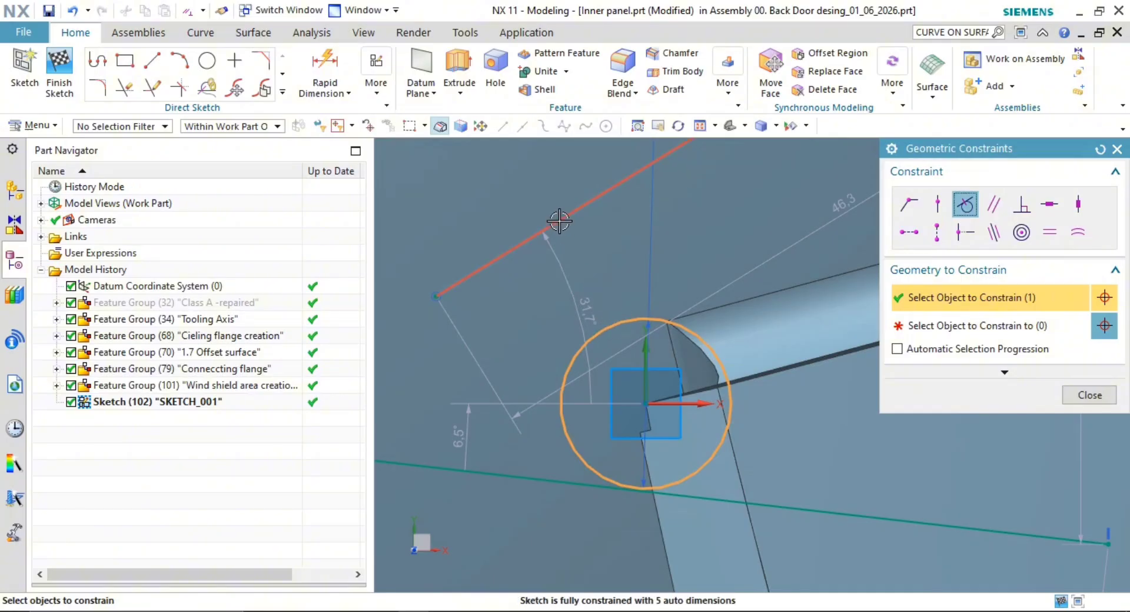
pyautogui.click(595, 199)
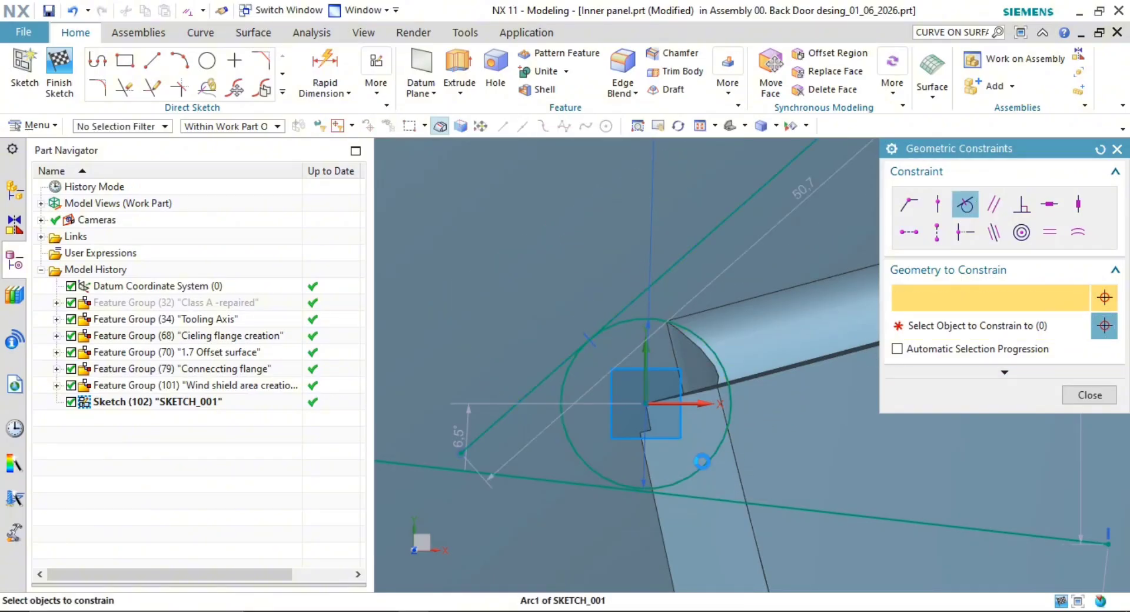
pyautogui.click(700, 468)
pyautogui.click(720, 498)
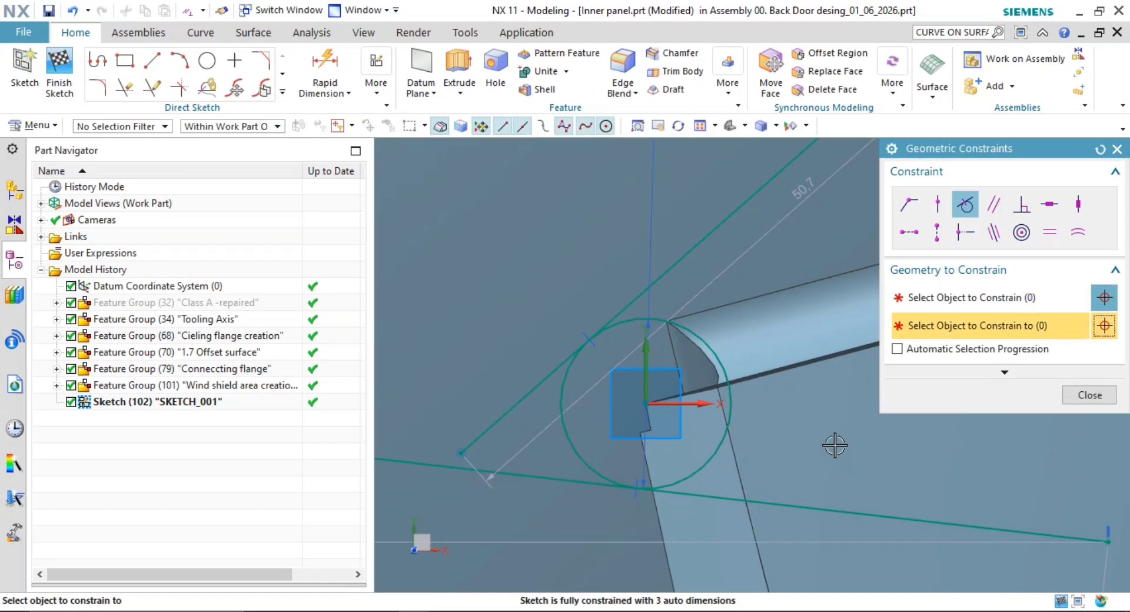
# Quick Trim the line ends beyond the tangent points and the circle's inner arc, leaving an open rounded profile
pyautogui.click(121, 88)
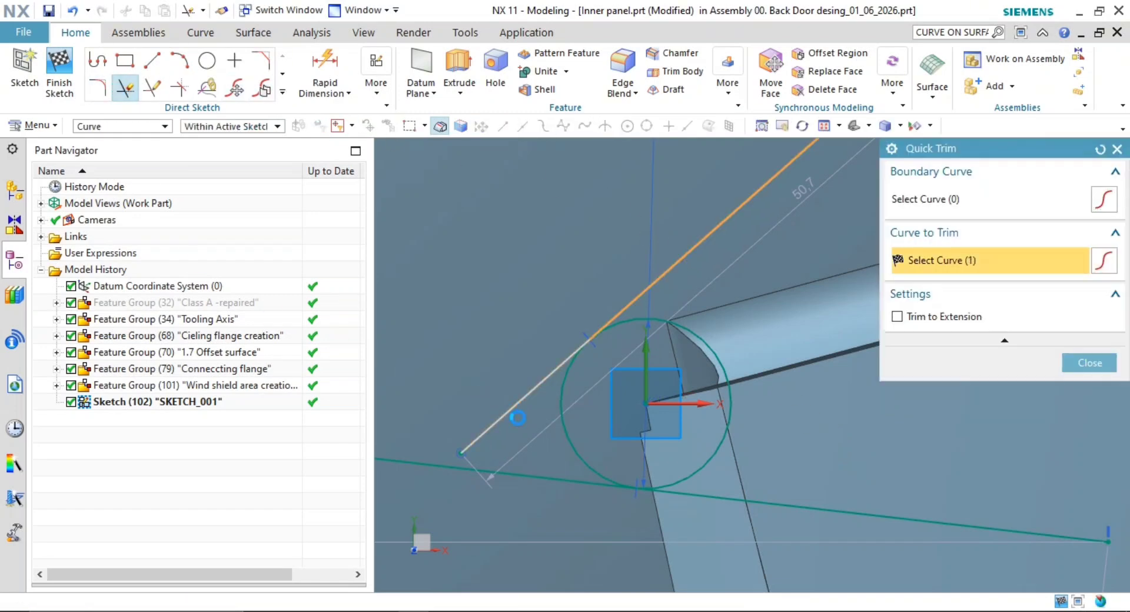
pyautogui.click(553, 477)
pyautogui.click(709, 471)
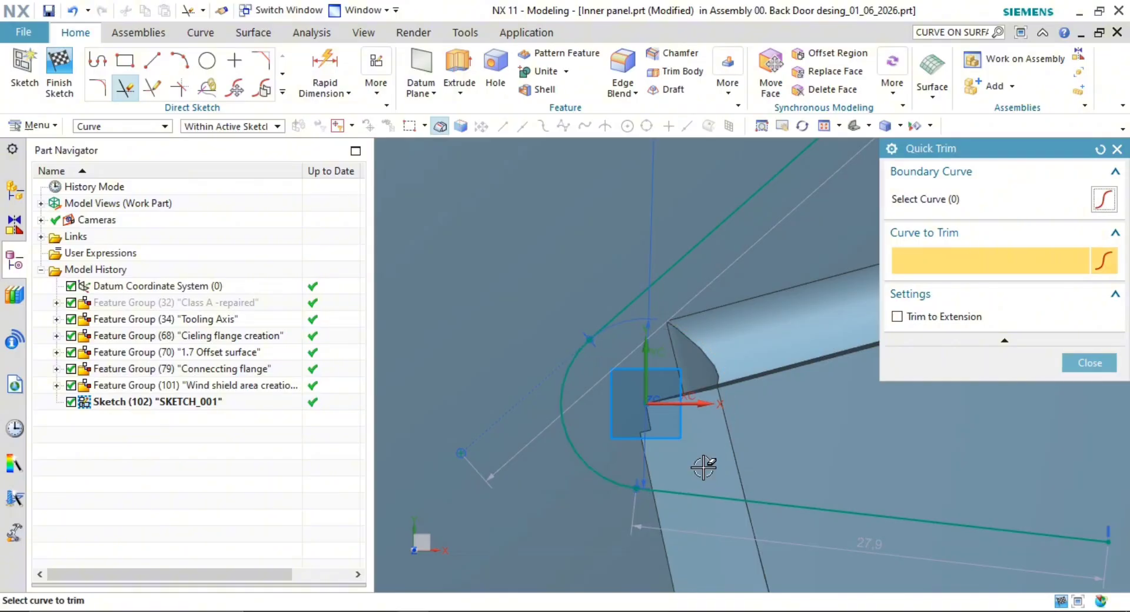
pyautogui.scroll(3, 640, 322)
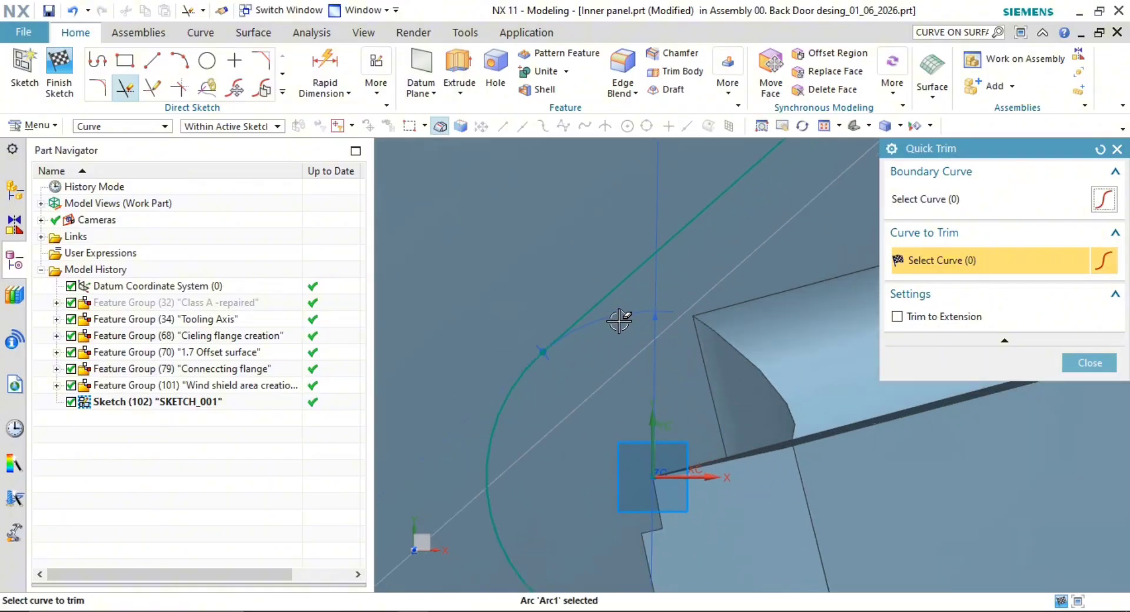
pyautogui.press('Escape')
# Lower the upper line's free endpoint closer to the flange step and finish the sketch
pyautogui.scroll(-4, 545, 310)
pyautogui.scroll(-4, 765, 343)
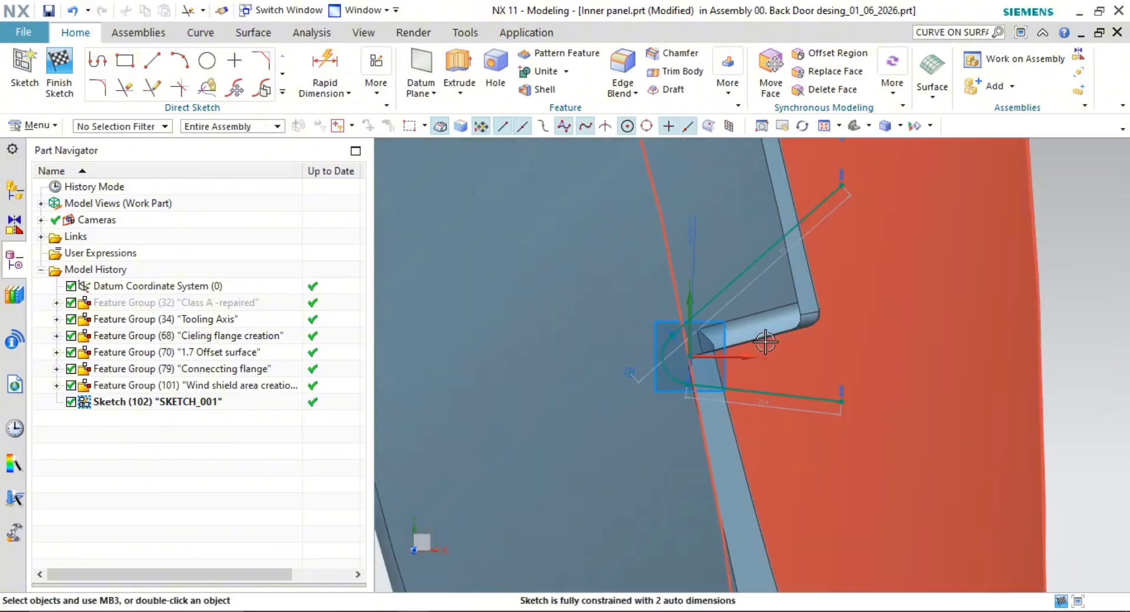
pyautogui.moveTo(849, 181)
pyautogui.mouseDown()
pyautogui.moveTo(850, 172)
pyautogui.moveTo(857, 210)
pyautogui.mouseUp()
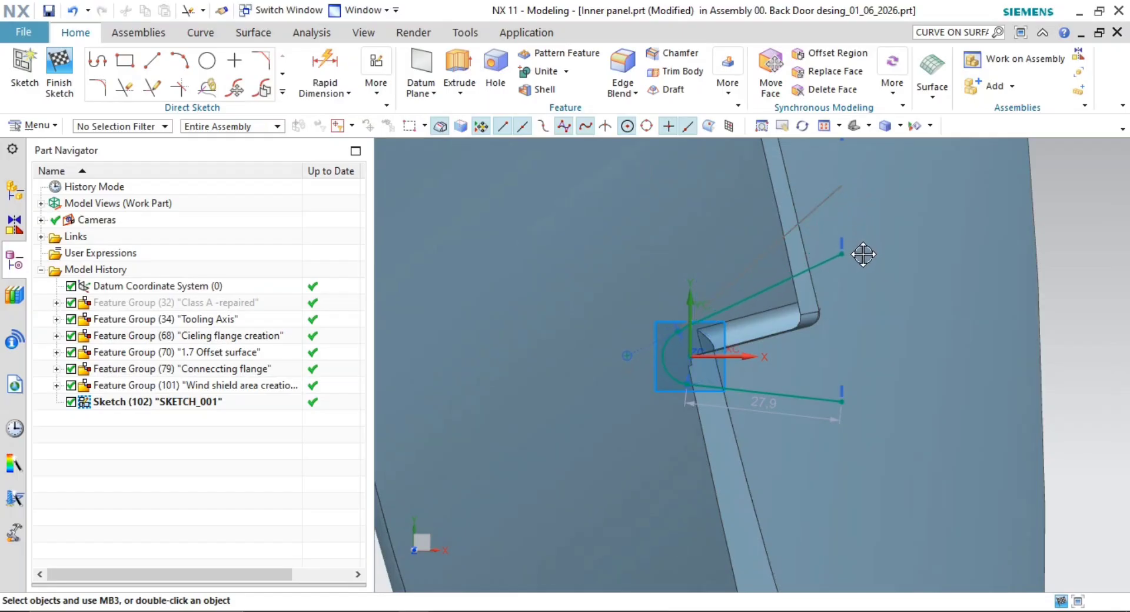
pyautogui.moveTo(862, 260); pyautogui.dragTo(862, 262)
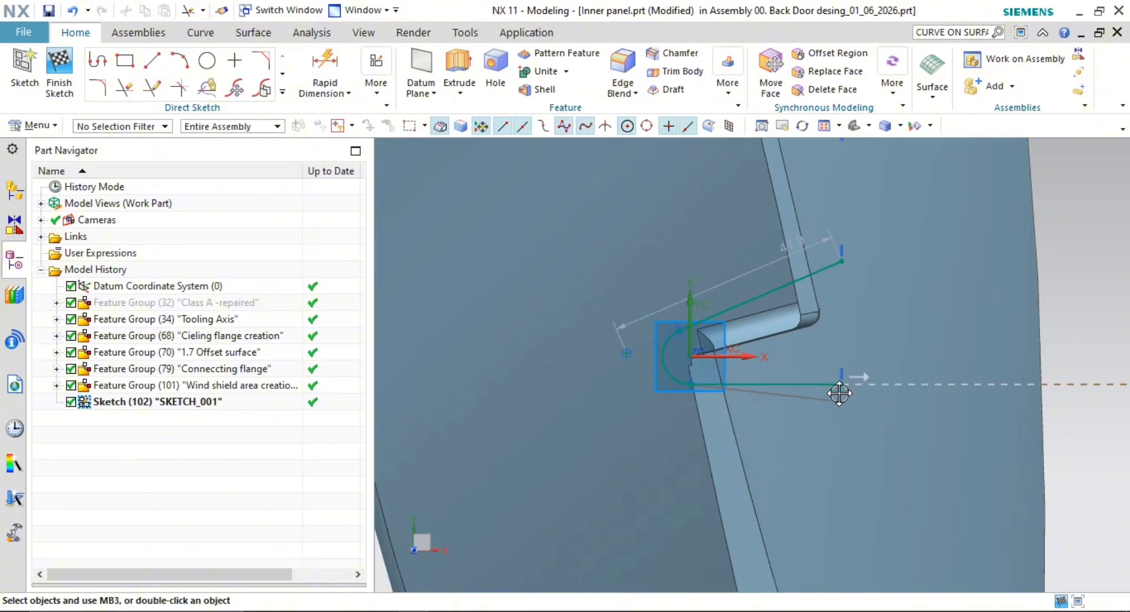
pyautogui.scroll(-3, 865, 380)
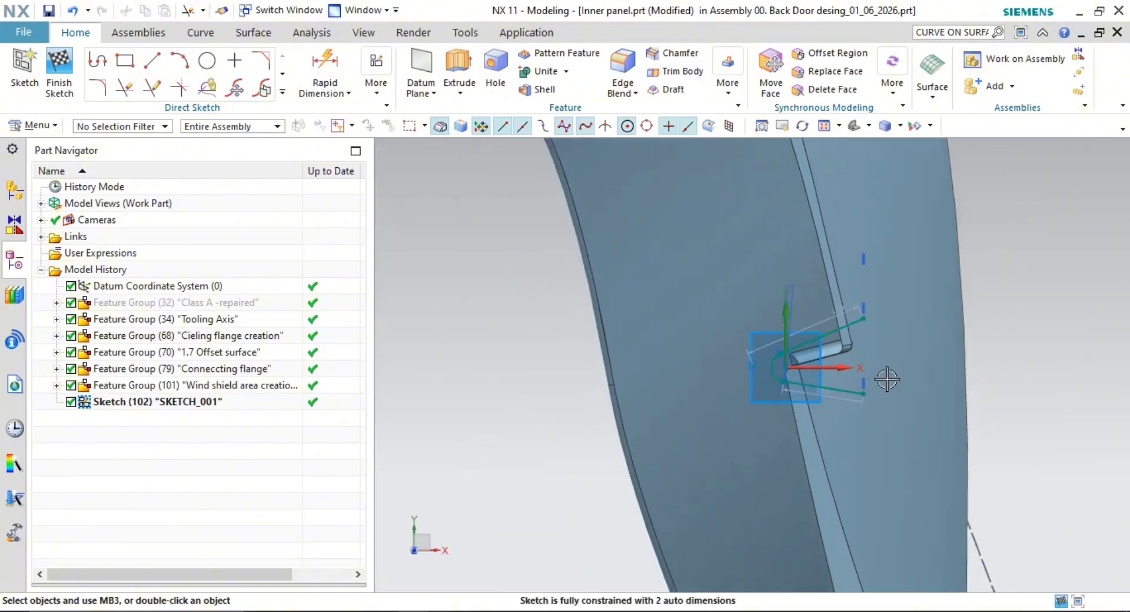
pyautogui.scroll(1, 798, 368)
pyautogui.click(59, 67)
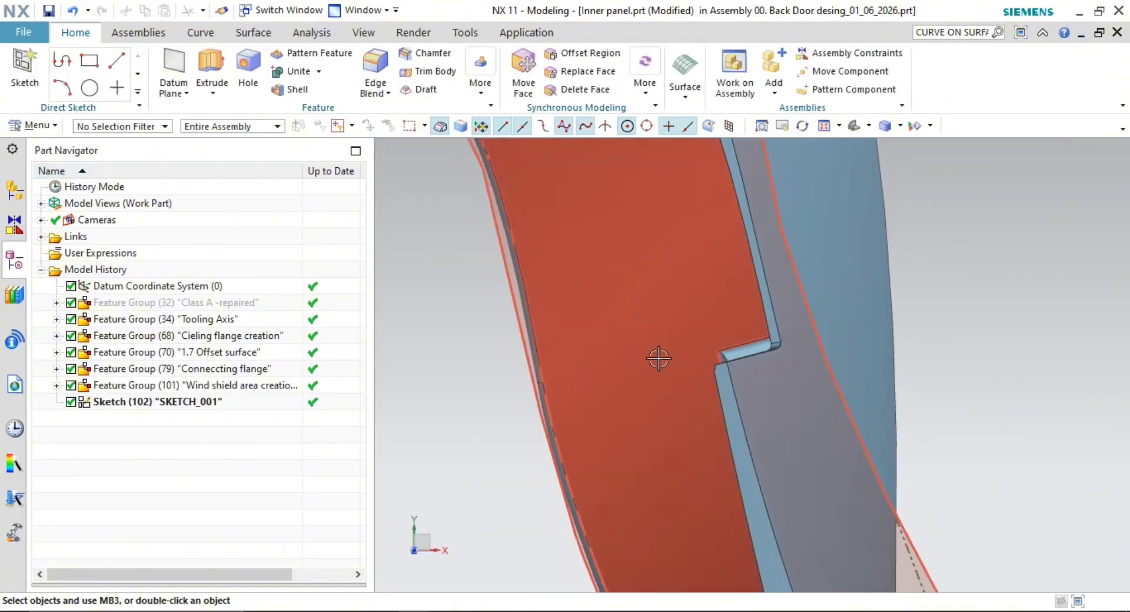
# Start Project Curve with the rounded sketch profile as the curves and the panel's broad face beside the step as the target
pyautogui.moveTo(661, 358)
pyautogui.mouseDown(button='middle')
pyautogui.moveTo(676, 378)
pyautogui.moveTo(590, 415)
pyautogui.mouseUp(button='middle')
pyautogui.scroll(-3, 898, 235)
pyautogui.moveTo(899, 234); pyautogui.dragTo(734, 316, button='middle')
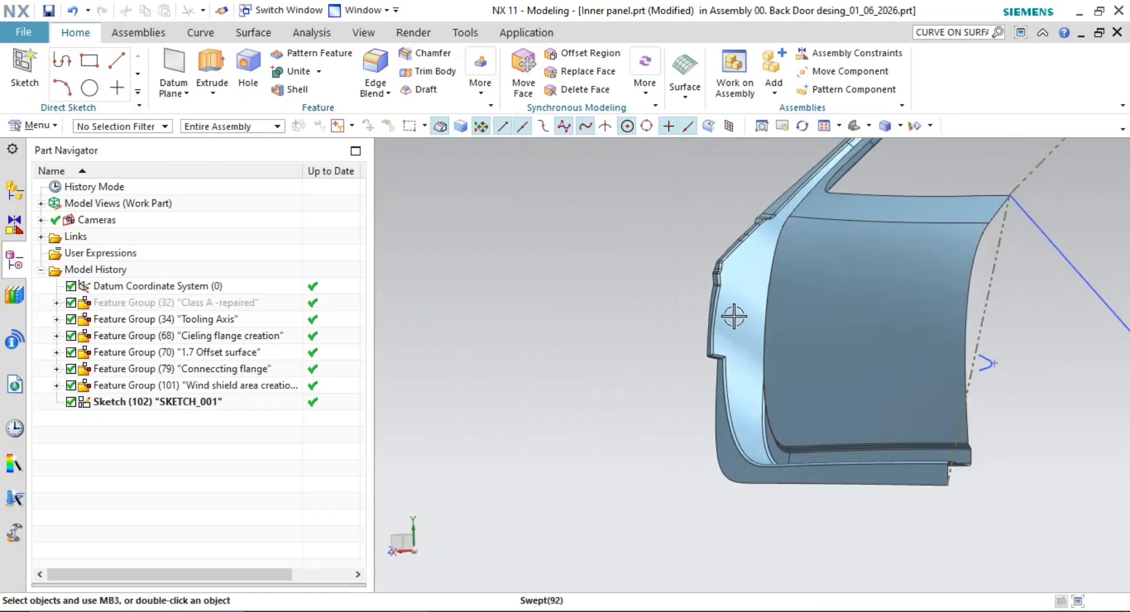
pyautogui.click(194, 32)
pyautogui.click(481, 74)
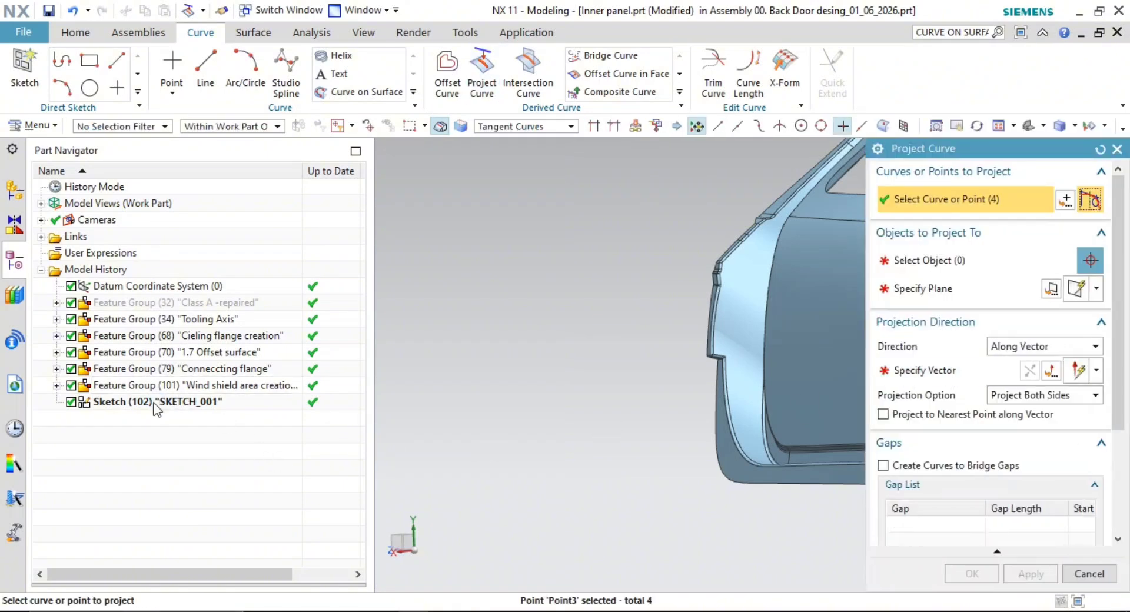
pyautogui.scroll(8, 815, 392)
pyautogui.middleClick(566, 291)
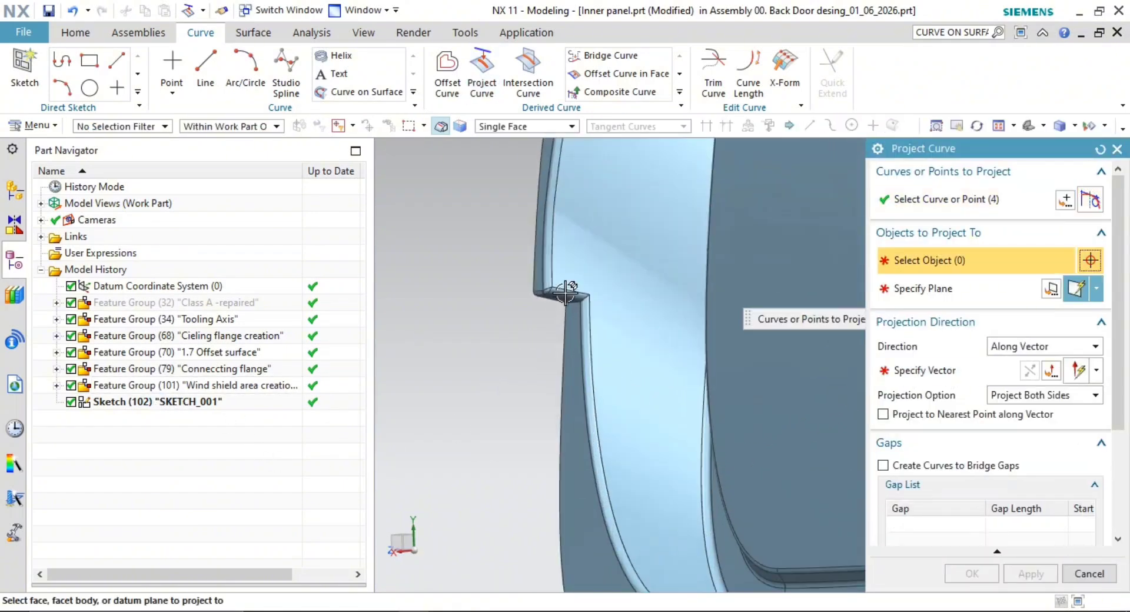
pyautogui.click(577, 322)
pyautogui.scroll(2, 574, 358)
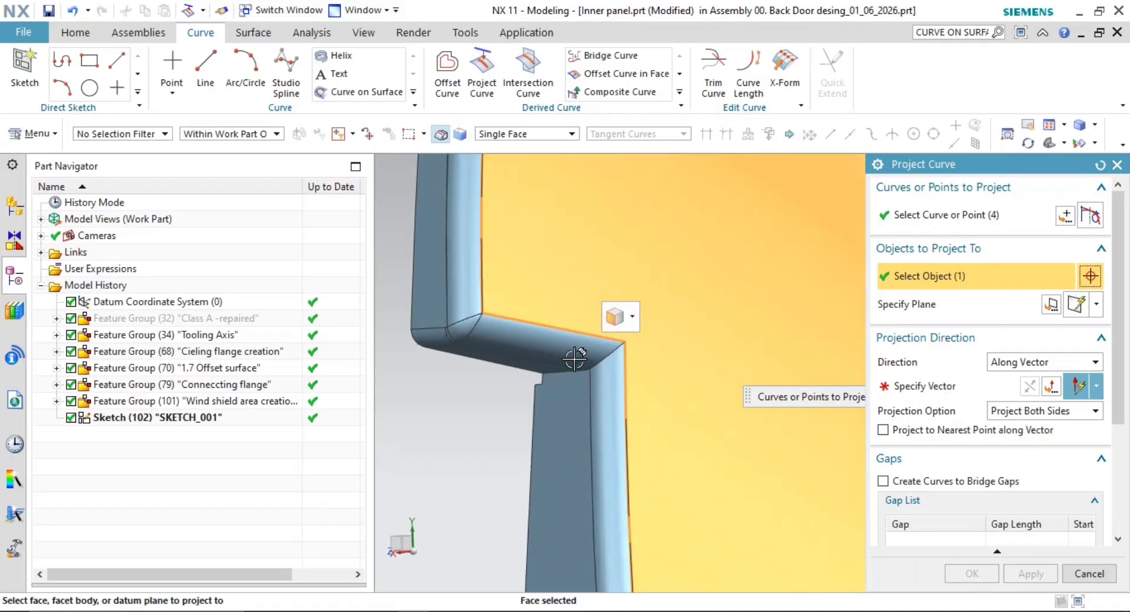
pyautogui.scroll(-2, 634, 437)
pyautogui.keyDown('shift'); pyautogui.moveTo(635, 439); pyautogui.dragTo(593, 416, button='middle'); pyautogui.keyUp('shift')
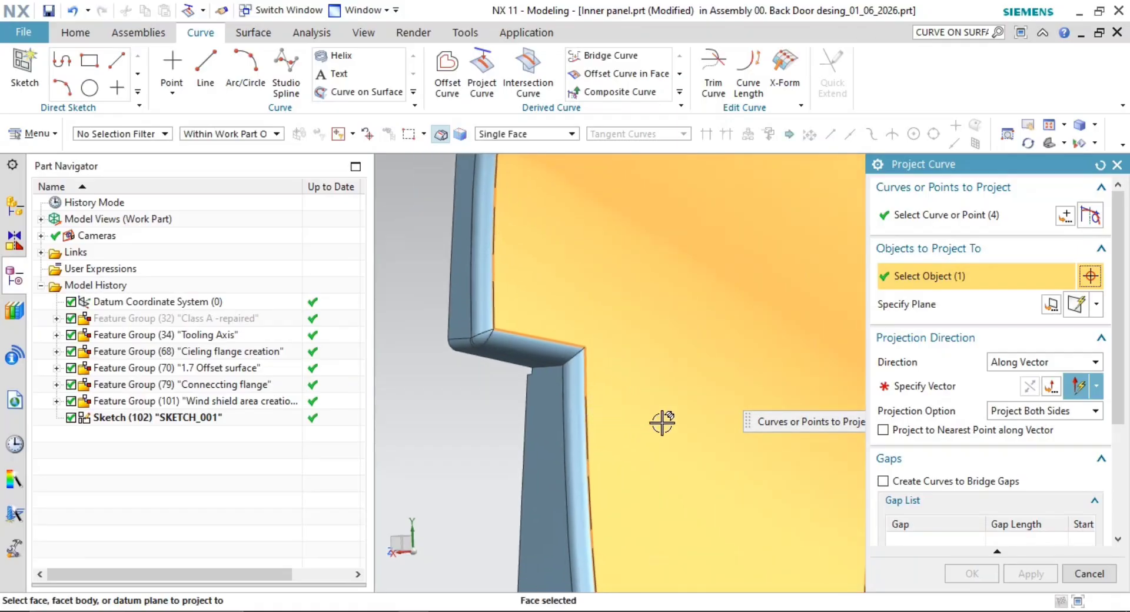
# Specify the horizontal axis across the panel as the vector for projecting the sketch along
pyautogui.scroll(-1, 654, 411)
pyautogui.scroll(-1, 580, 405)
pyautogui.middleClick(502, 408)
pyautogui.scroll(-1, 617, 414)
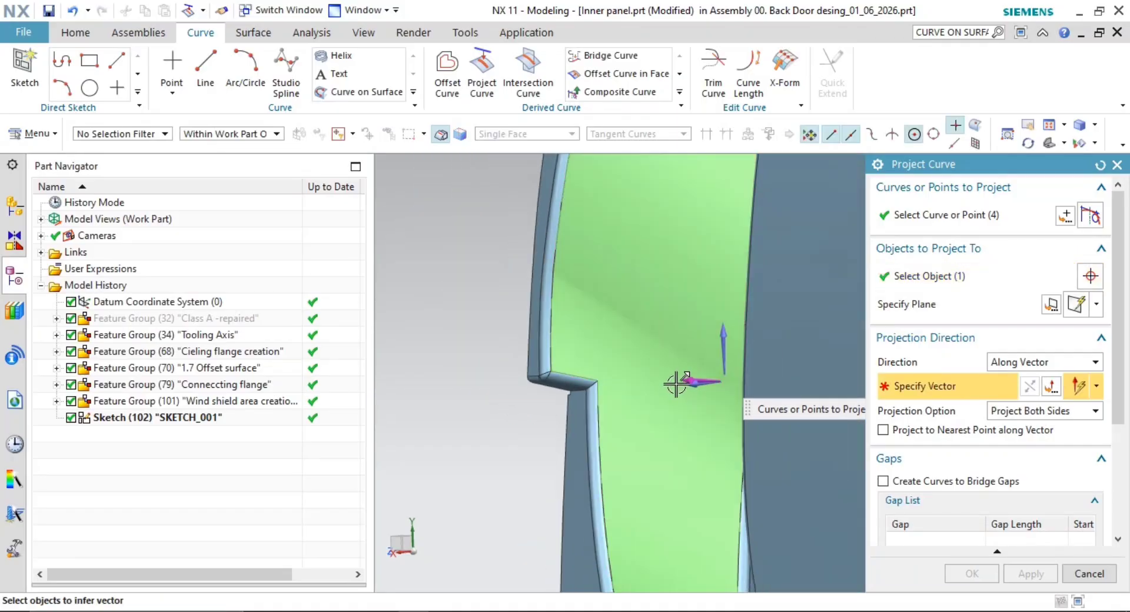
pyautogui.click(678, 380)
pyautogui.scroll(1, 595, 384)
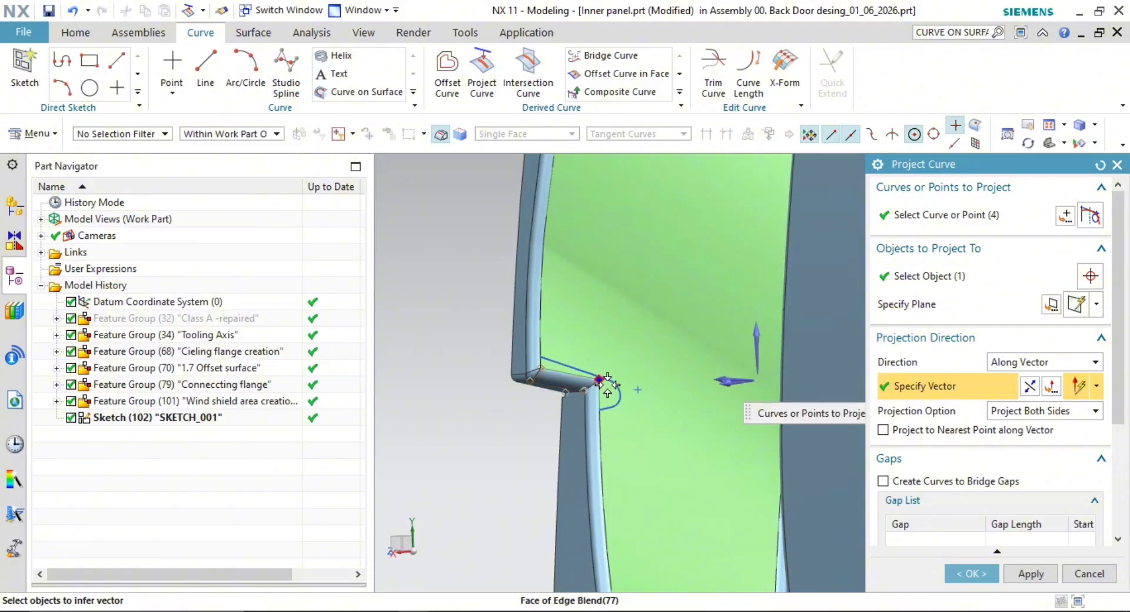
pyautogui.keyDown('shift'); pyautogui.moveTo(629, 384); pyautogui.dragTo(648, 380, button='middle'); pyautogui.keyUp('shift')
pyautogui.scroll(3, 561, 349)
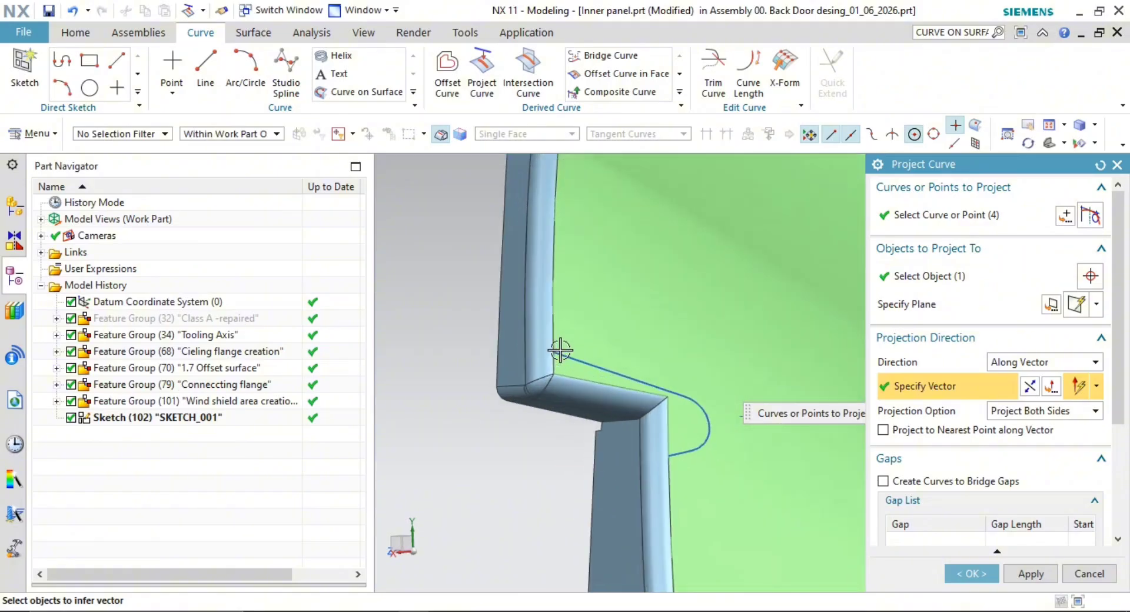
# Add the edge blend faces and side flange faces above and below the step as projection targets and create the curve
pyautogui.click(970, 272)
pyautogui.scroll(1, 540, 342)
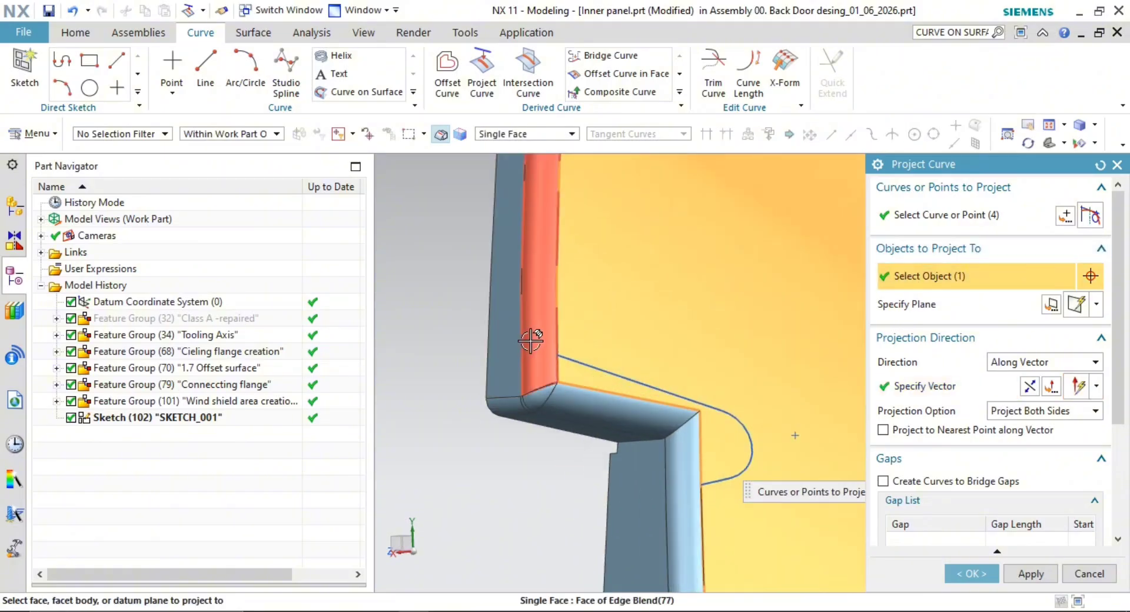
pyautogui.click(541, 340)
pyautogui.click(661, 461)
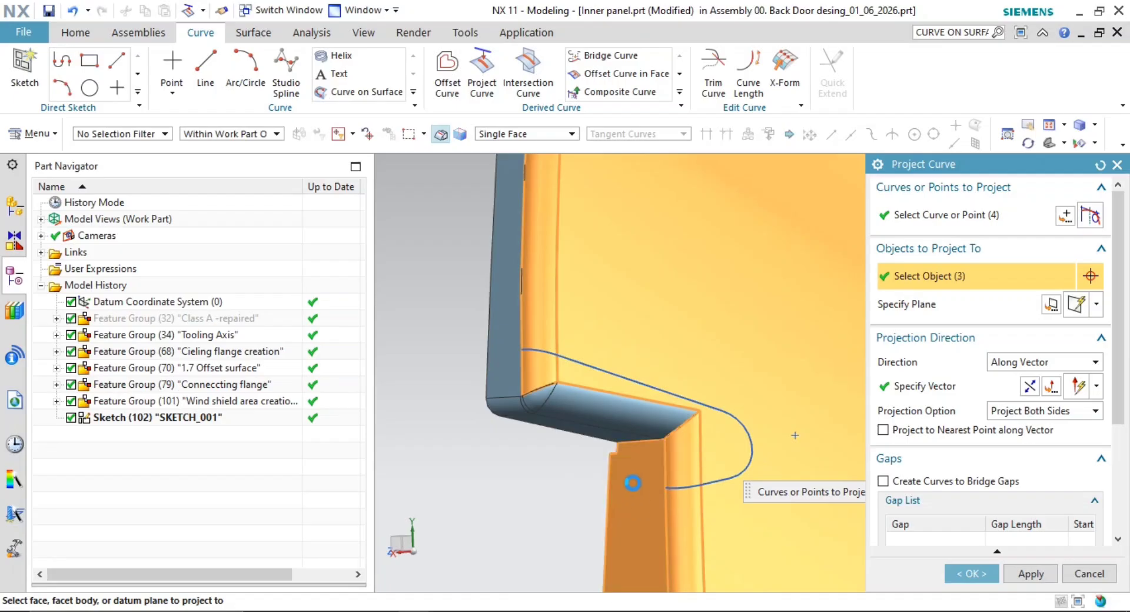
pyautogui.click(517, 384)
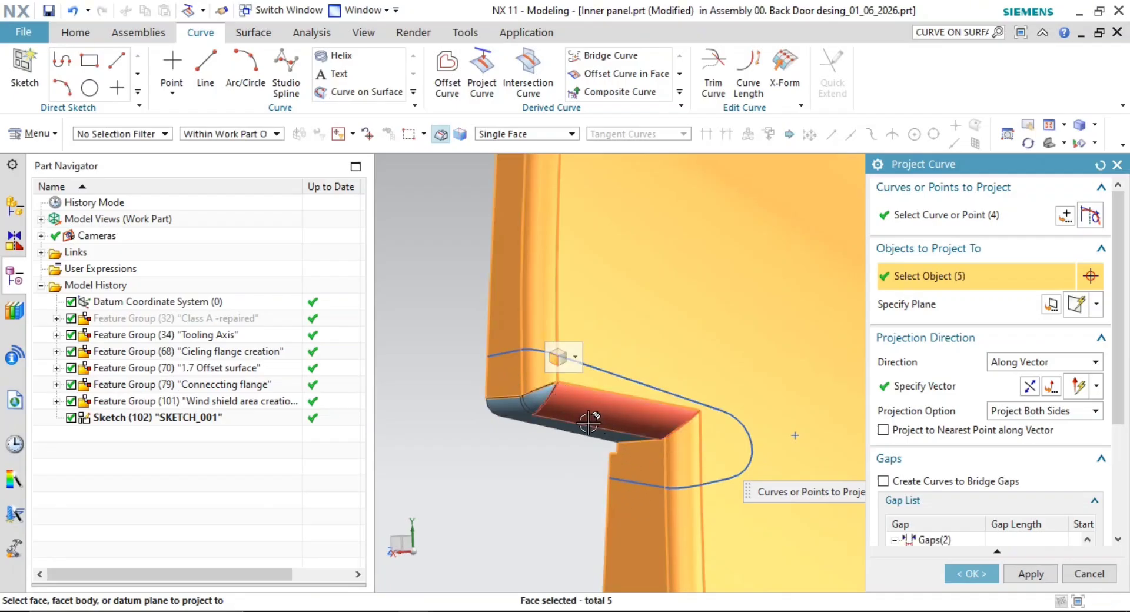
pyautogui.middleClick(465, 435)
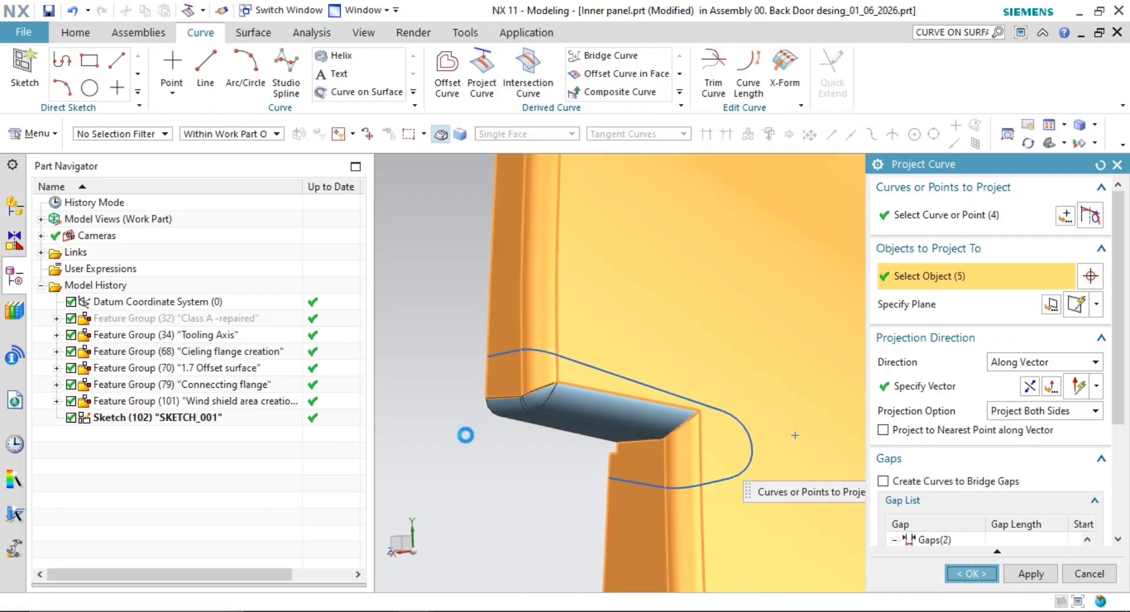
# Start Trim Sheet on the inner panel sheet body with the projected curve around the flange step as the boundary
pyautogui.scroll(-2, 613, 467)
pyautogui.keyDown('shift'); pyautogui.moveTo(688, 503); pyautogui.dragTo(618, 406, button='middle'); pyautogui.keyUp('shift')
pyautogui.scroll(-4, 617, 396)
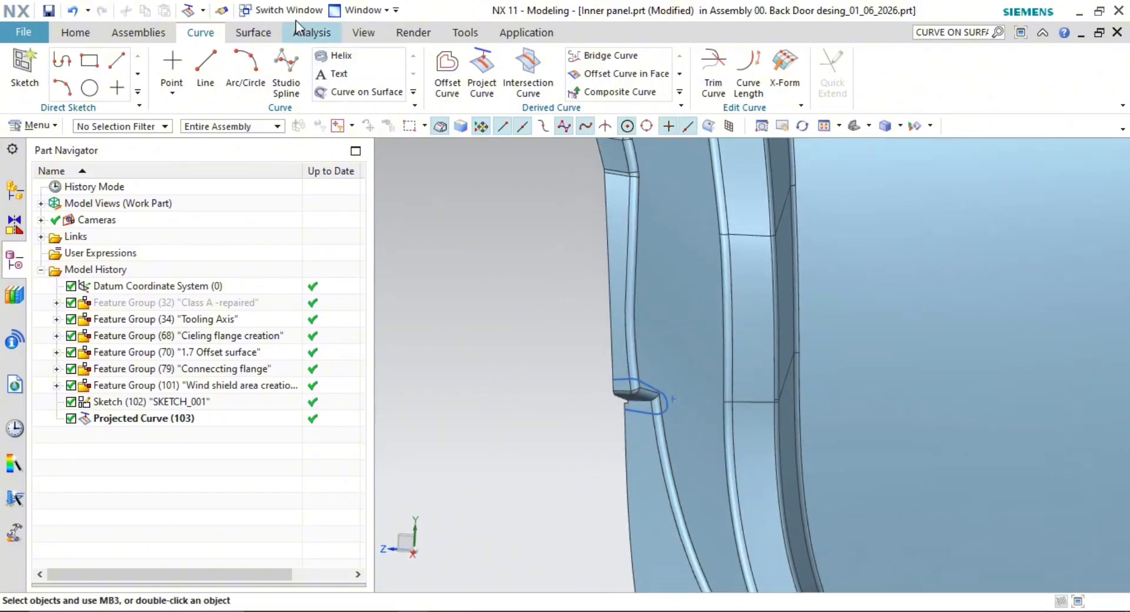
pyautogui.click(252, 31)
pyautogui.click(518, 60)
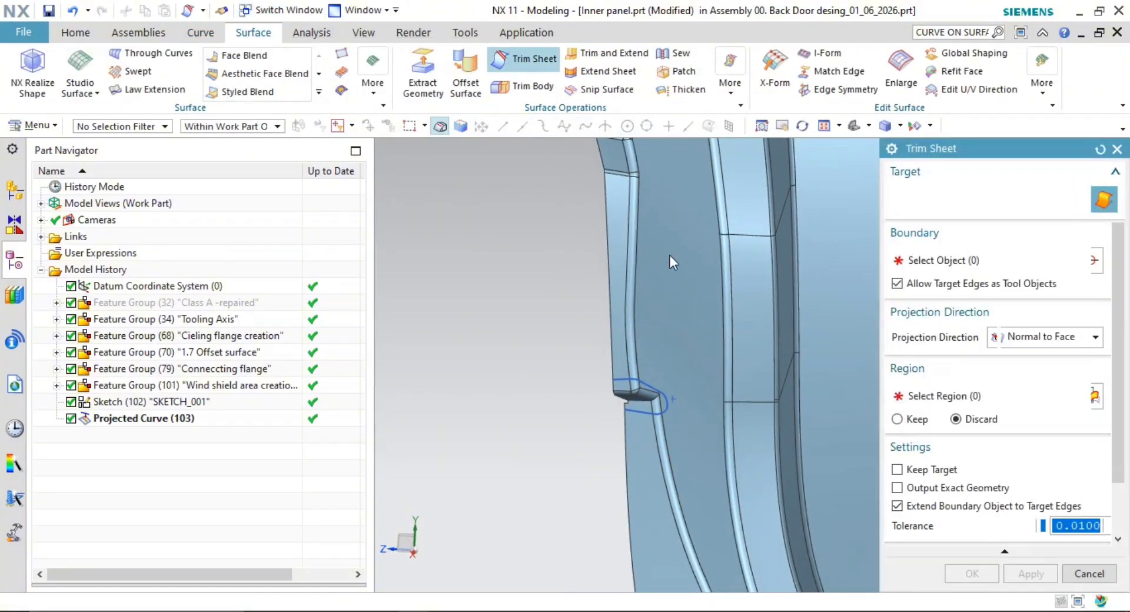
pyautogui.click(686, 269)
pyautogui.middleClick(550, 374)
pyautogui.scroll(2, 634, 375)
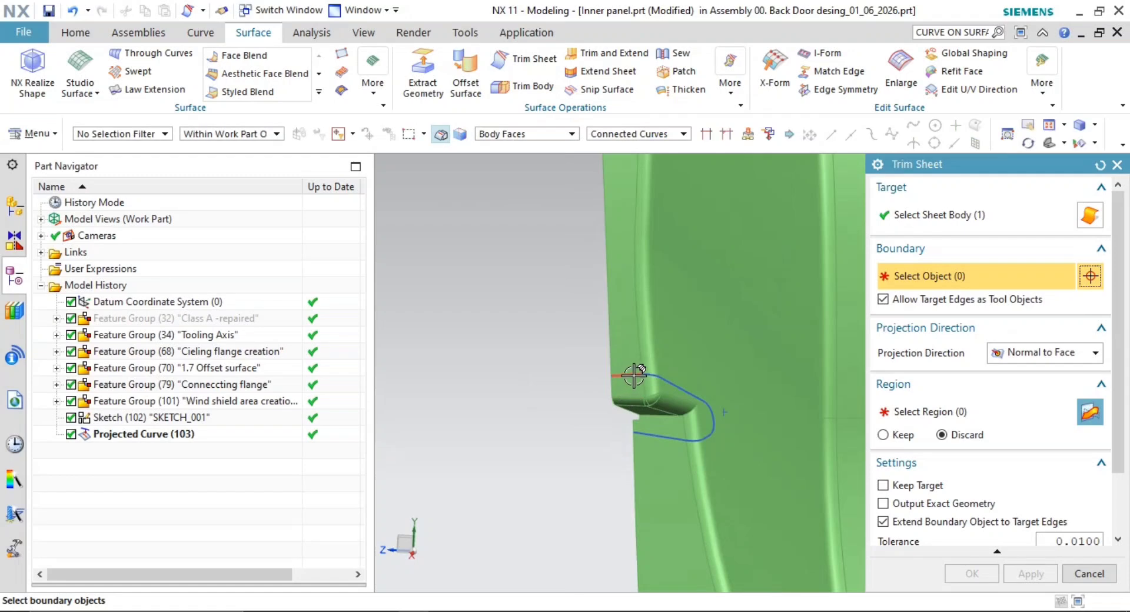
pyautogui.click(947, 406)
# Keep the main panel region and apply the trim to cut the rounded notch out of the flange step
pyautogui.keyDown('shift'); pyautogui.moveTo(717, 423); pyautogui.dragTo(664, 387, button='middle'); pyautogui.keyUp('shift')
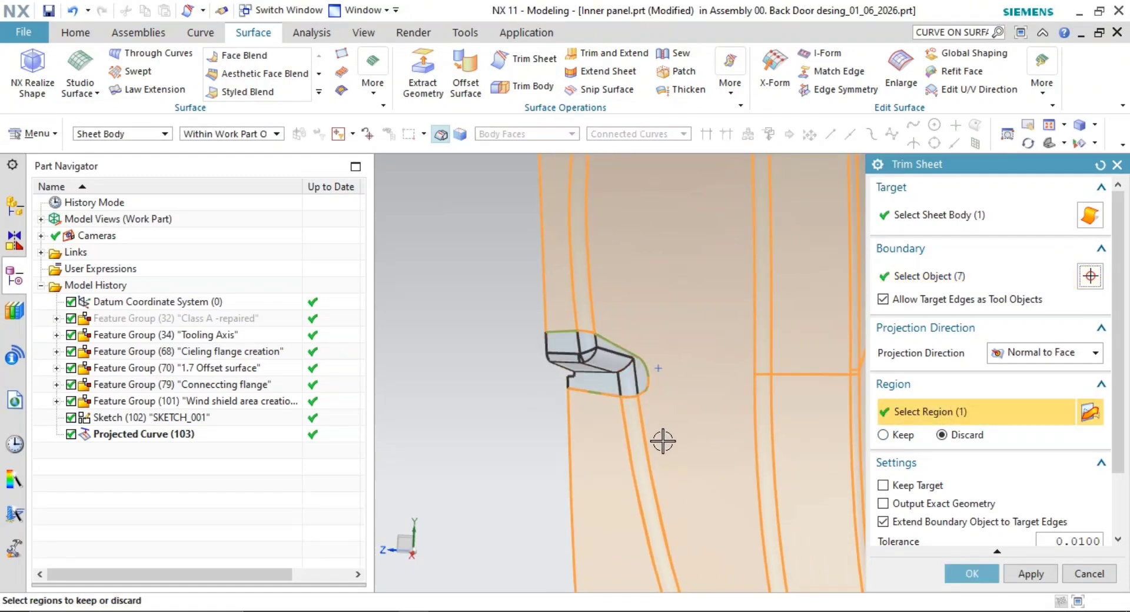
pyautogui.click(900, 436)
pyautogui.click(957, 580)
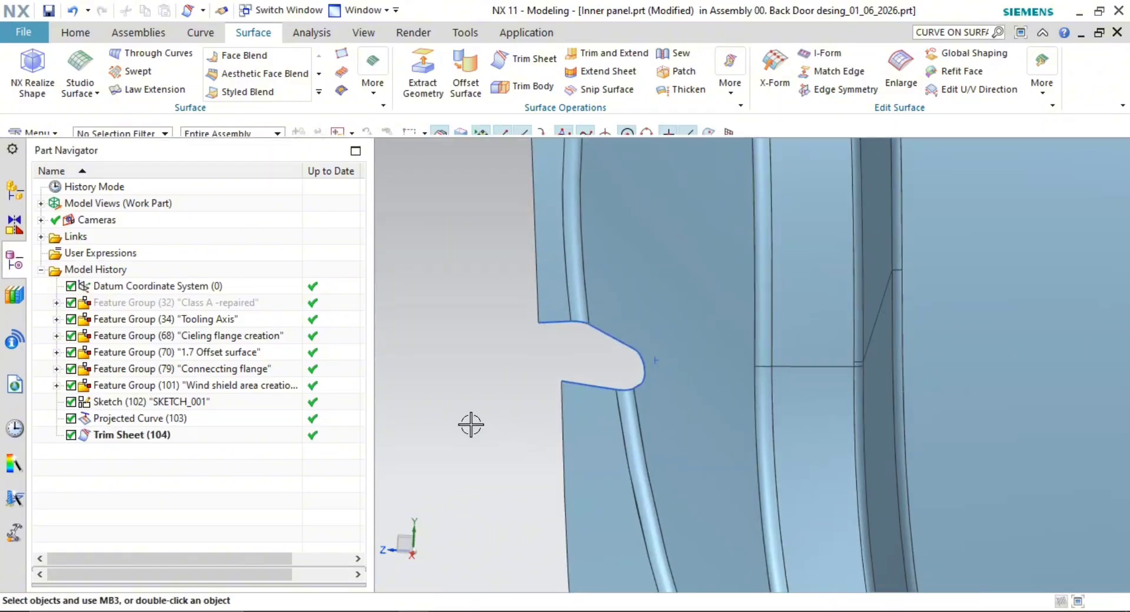
# Hide the projected curve around the trimmed notch
pyautogui.click(601, 425)
pyautogui.press('Escape')
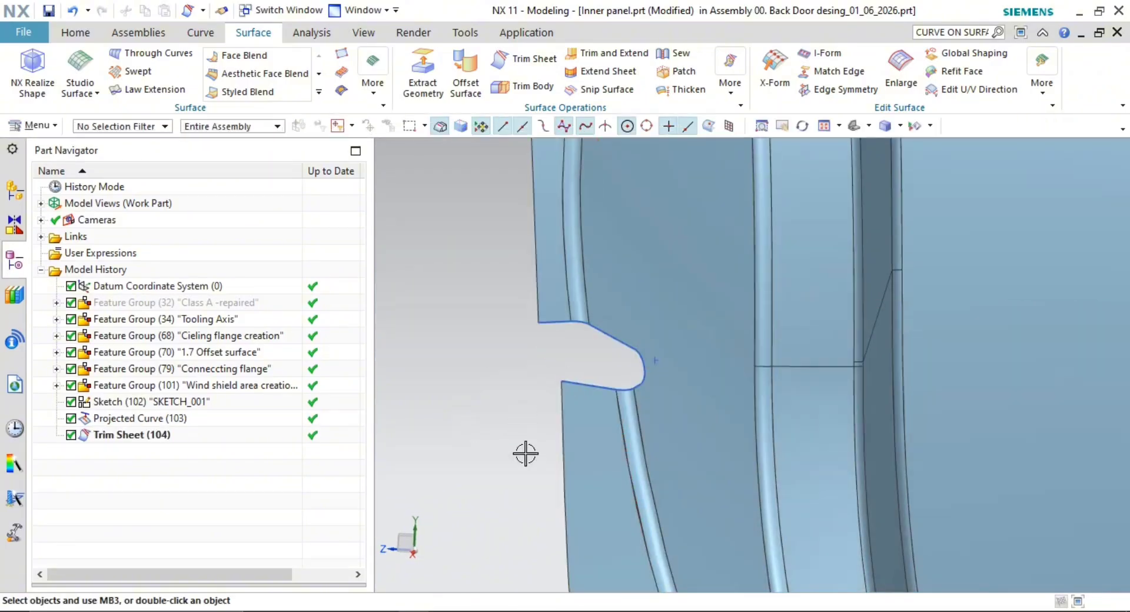
pyautogui.rightClick(587, 386)
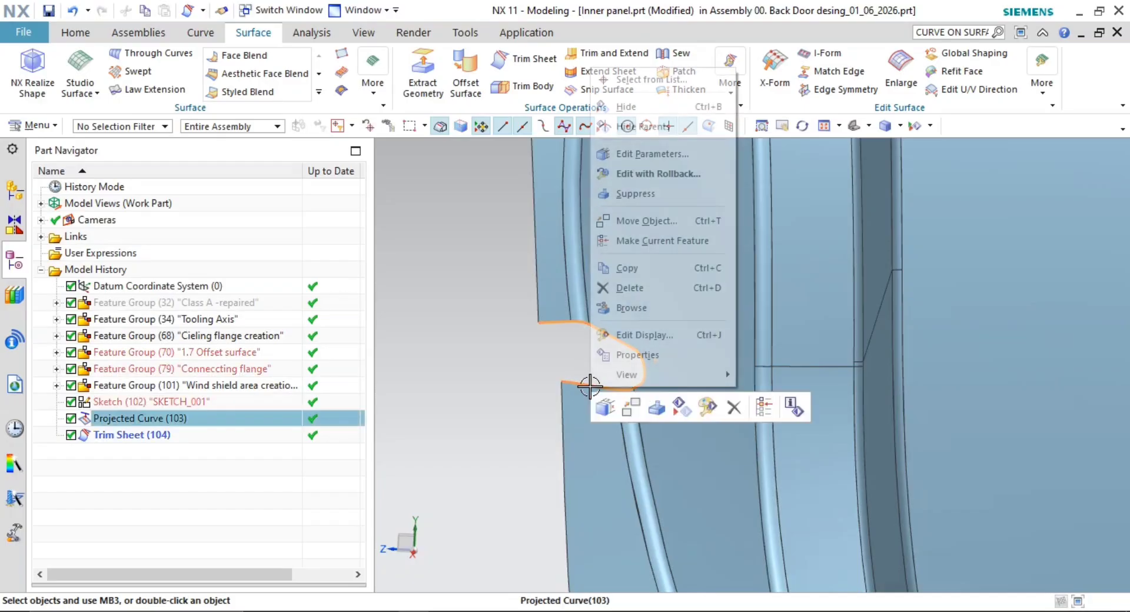
pyautogui.click(659, 105)
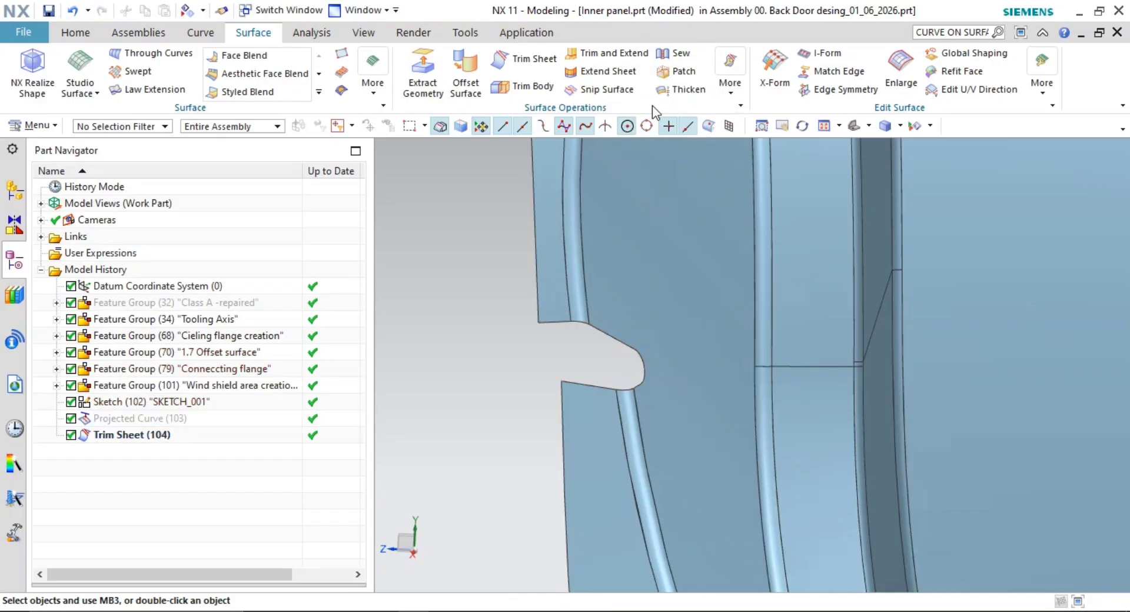
pyautogui.moveTo(746, 436); pyautogui.dragTo(711, 395, button='middle')
pyautogui.scroll(-4, 751, 256)
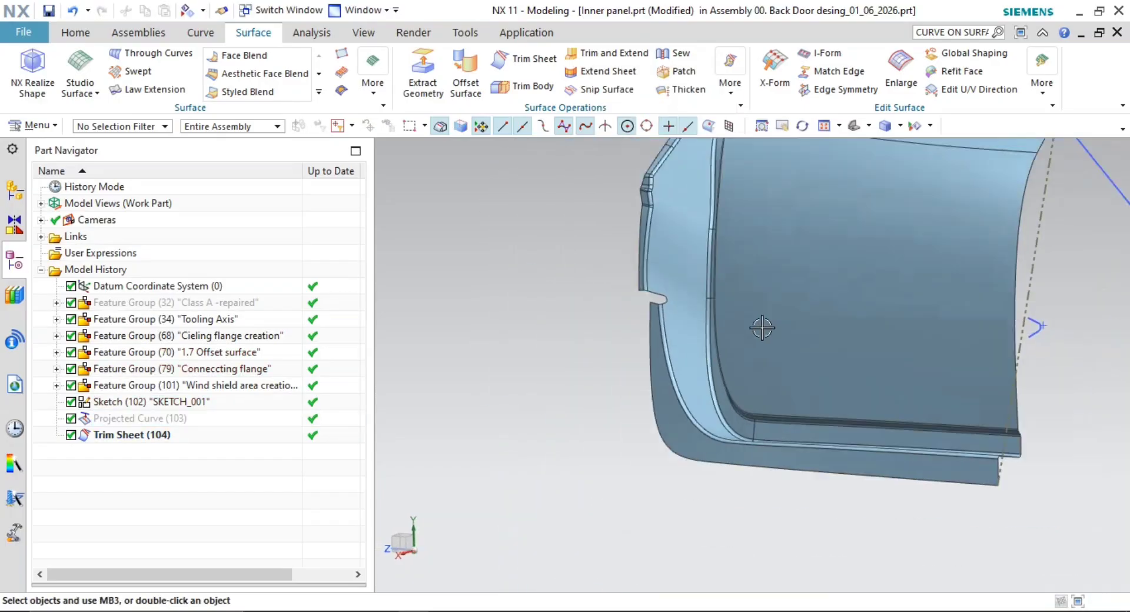
pyautogui.moveTo(761, 328); pyautogui.dragTo(730, 324, button='middle')
pyautogui.scroll(5, 729, 321)
pyautogui.scroll(-4, 901, 356)
pyautogui.scroll(3, 959, 406)
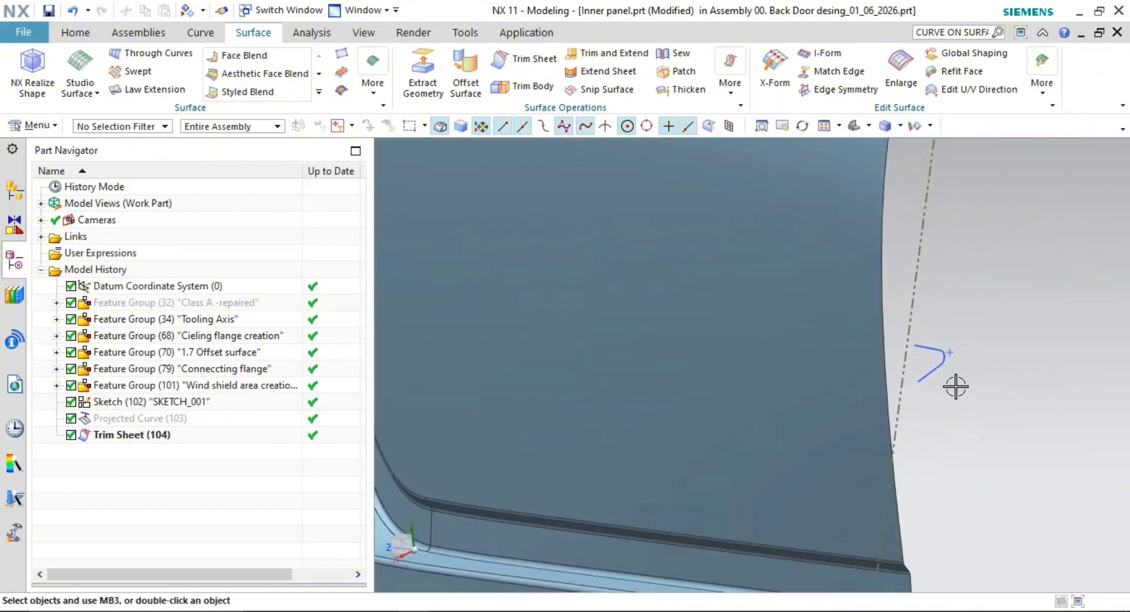
# Examine the trimmed notch and the surrounding stepped side flange of the inner panel from several angles
pyautogui.scroll(-3, 956, 387)
pyautogui.moveTo(942, 436); pyautogui.dragTo(724, 421, button='middle')
pyautogui.scroll(8, 654, 411)
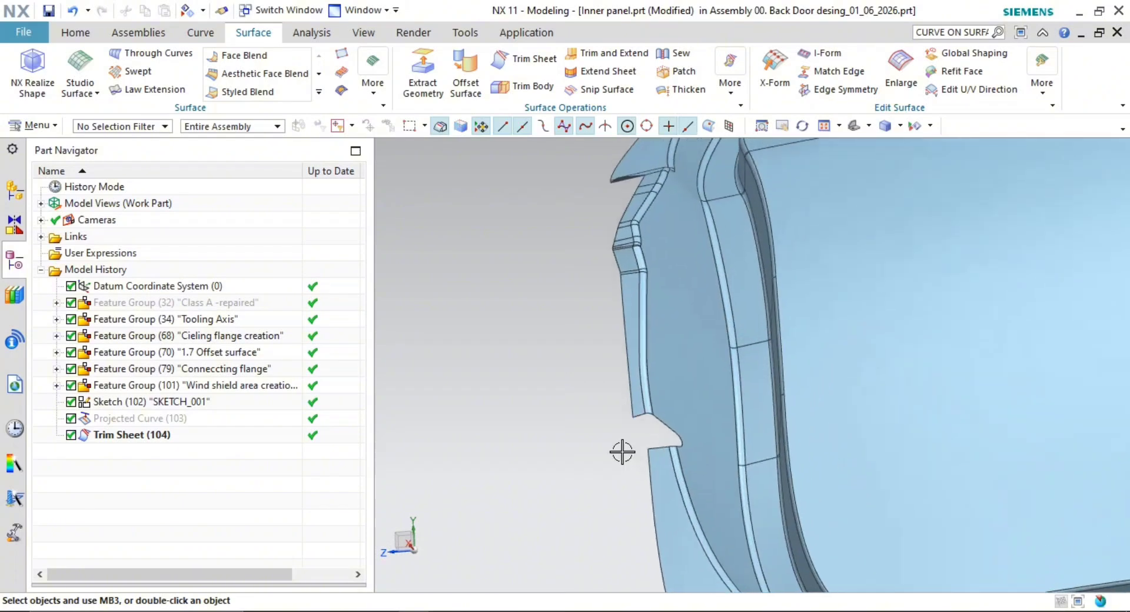
pyautogui.scroll(-3, 669, 477)
pyautogui.keyDown('shift'); pyautogui.moveTo(681, 518); pyautogui.dragTo(609, 432, button='middle'); pyautogui.keyUp('shift')
pyautogui.scroll(3, 625, 476)
pyautogui.scroll(-1, 677, 494)
pyautogui.keyDown('shift'); pyautogui.moveTo(676, 494); pyautogui.dragTo(496, 383, button='middle'); pyautogui.keyUp('shift')
pyautogui.scroll(2, 641, 389)
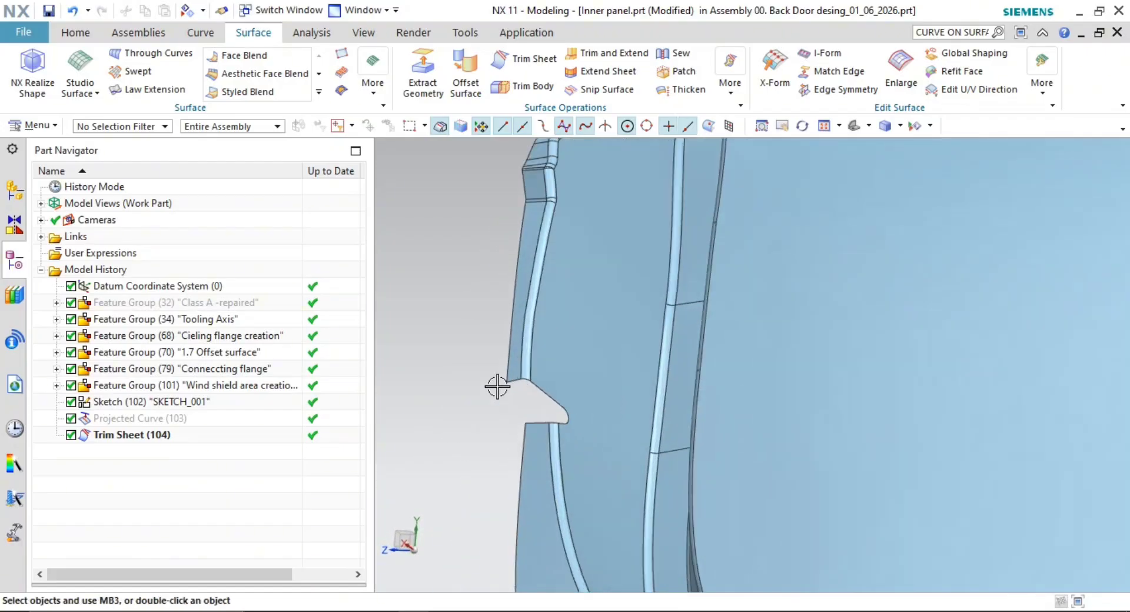
pyautogui.scroll(2, 550, 459)
pyautogui.keyDown('shift'); pyautogui.moveTo(513, 433); pyautogui.dragTo(517, 404, button='middle'); pyautogui.keyUp('shift')
pyautogui.scroll(-1, 576, 463)
pyautogui.scroll(-2, 541, 428)
pyautogui.scroll(2, 566, 412)
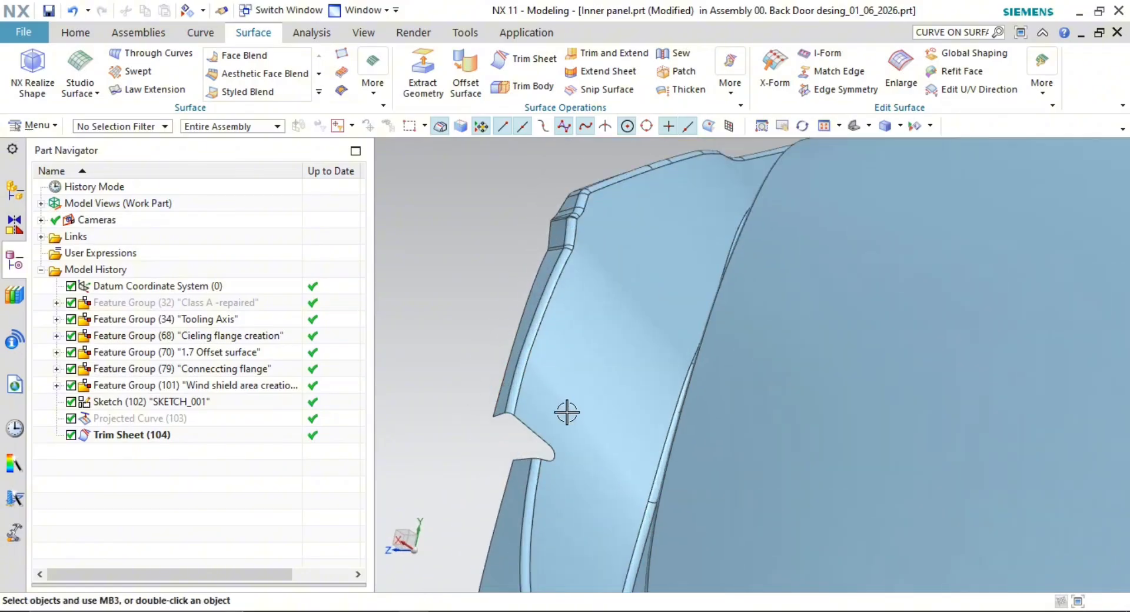
pyautogui.moveTo(469, 436); pyautogui.dragTo(749, 392, button='middle')
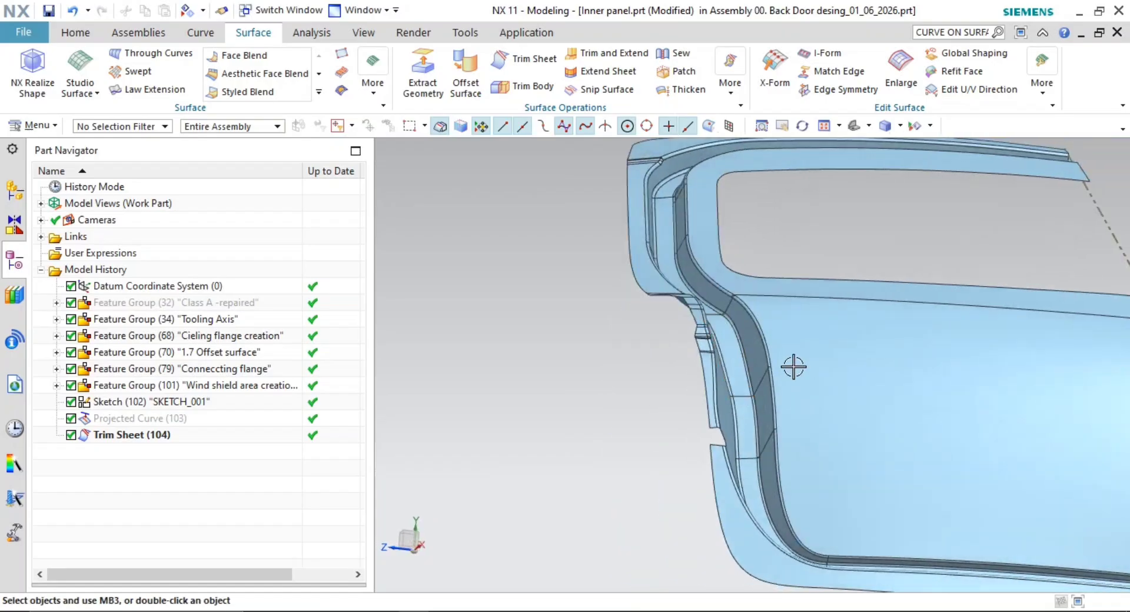
pyautogui.keyDown('shift'); pyautogui.moveTo(598, 393); pyautogui.dragTo(546, 396, button='middle'); pyautogui.keyUp('shift')
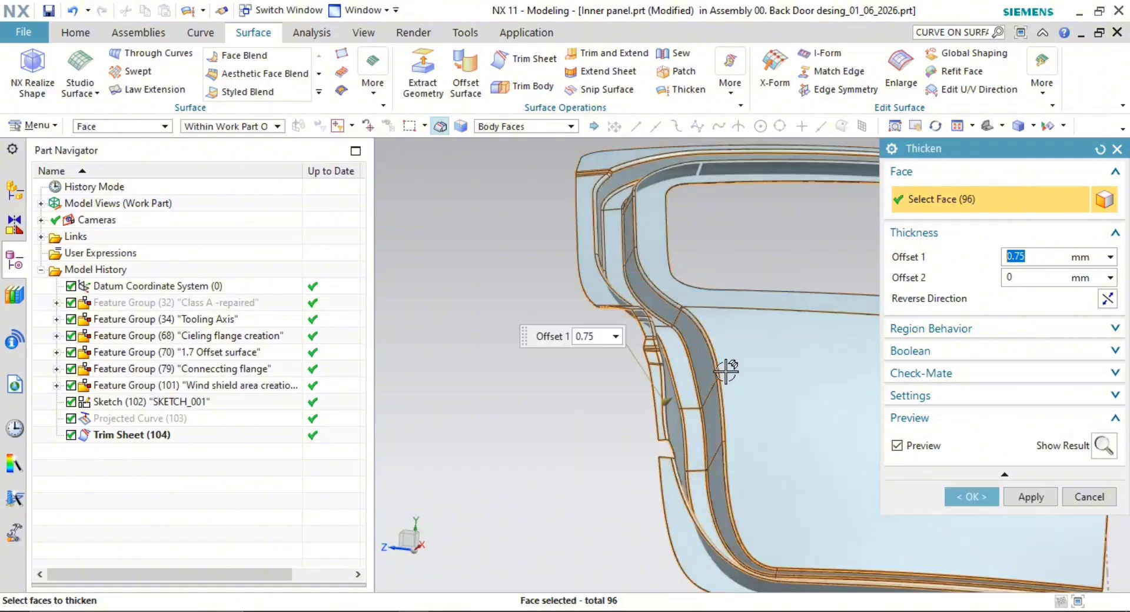
# Try a 0.75 mm Thicken on all inner panel faces with the direction reversed, and discard it
pyautogui.scroll(-4, 686, 474)
pyautogui.moveTo(685, 474); pyautogui.dragTo(732, 474, button='middle')
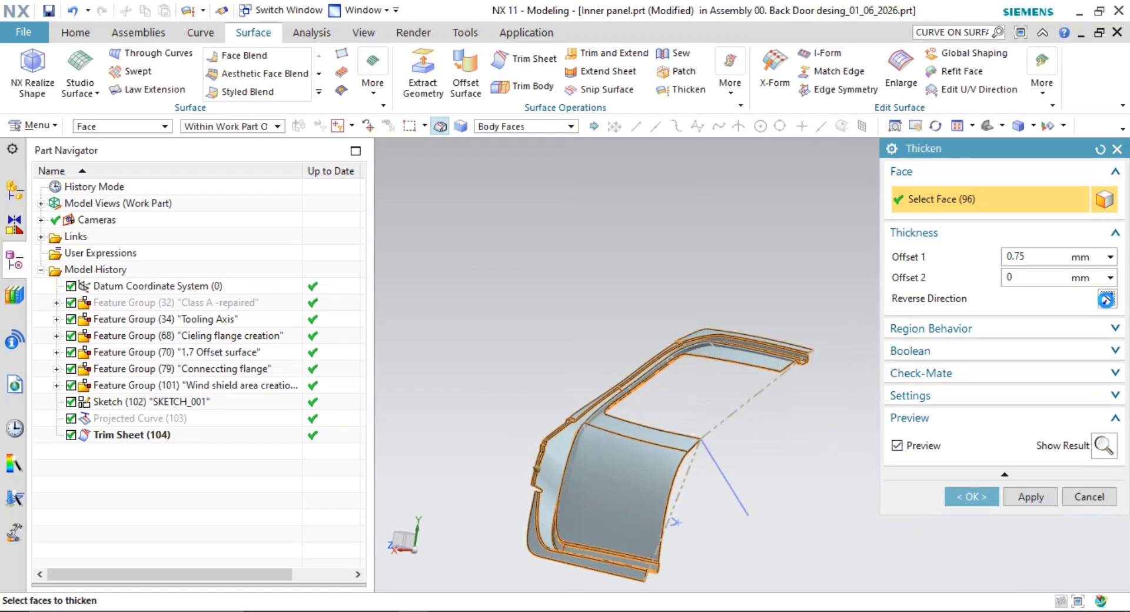
pyautogui.click(1106, 300)
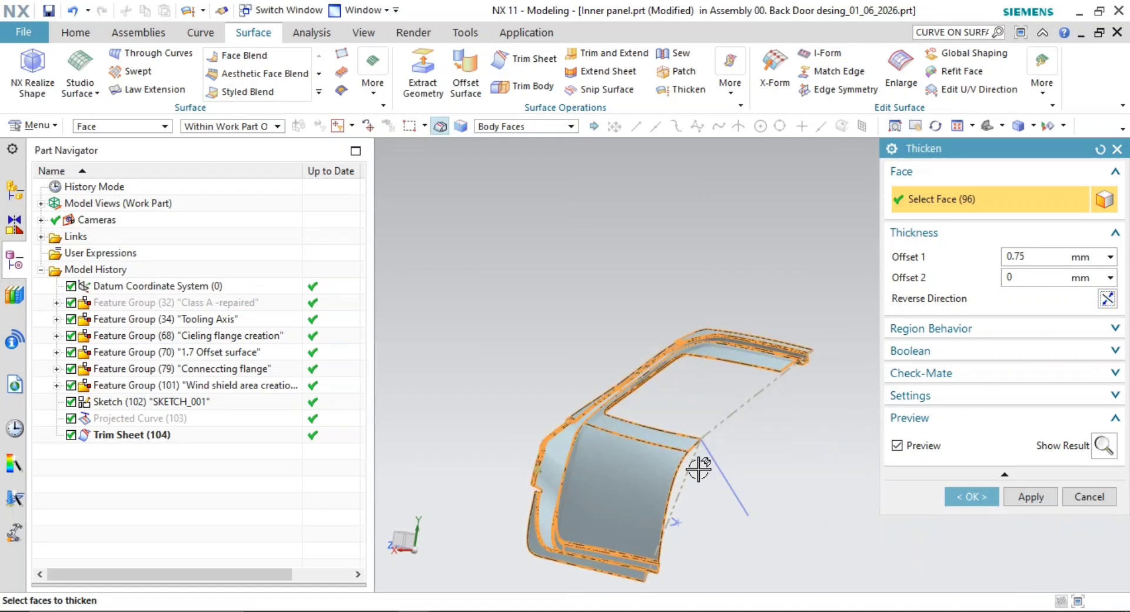
pyautogui.click(1100, 497)
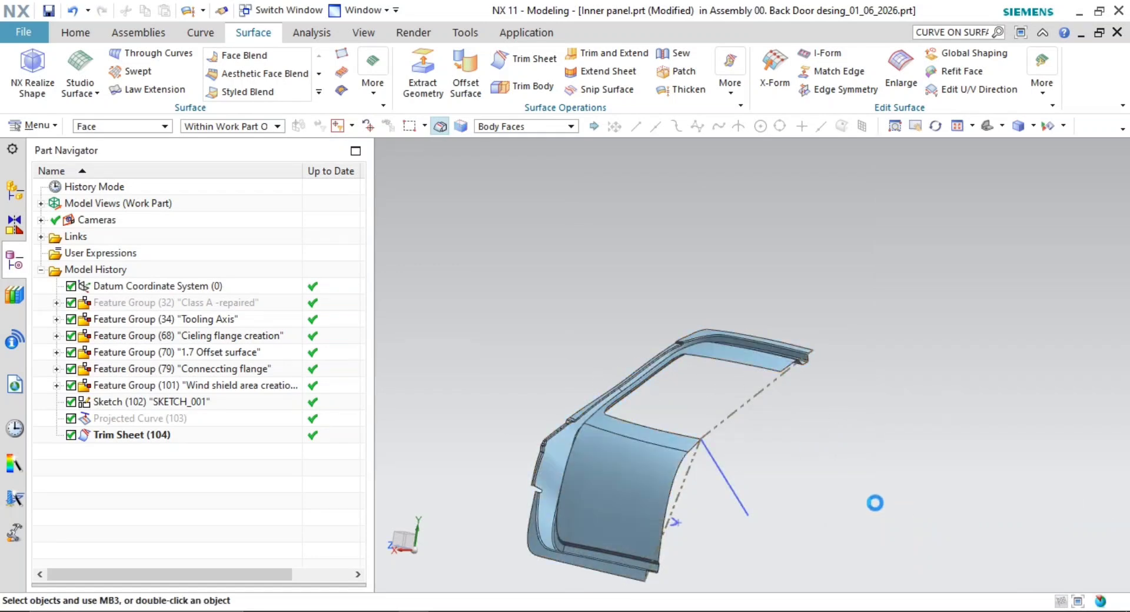
# Save the inner panel part
pyautogui.moveTo(644, 467); pyautogui.dragTo(830, 403, button='middle')
pyautogui.rightClick(878, 408)
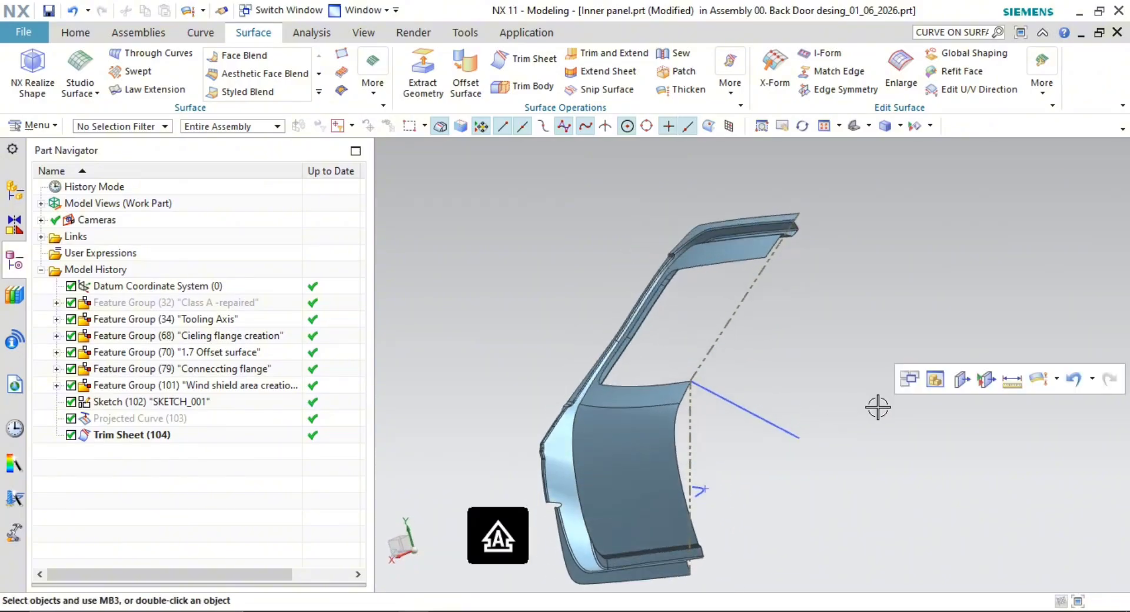
pyautogui.hotkey('ctrl', 's')
# Move the notch sketch, projected curve and trim sheet features into the "Wind shield area creation" feature group
pyautogui.moveTo(708, 387)
pyautogui.mouseDown(button='middle')
pyautogui.moveTo(730, 412)
pyautogui.moveTo(722, 396)
pyautogui.moveTo(745, 400)
pyautogui.moveTo(723, 400)
pyautogui.moveTo(727, 381)
pyautogui.mouseUp(button='middle')
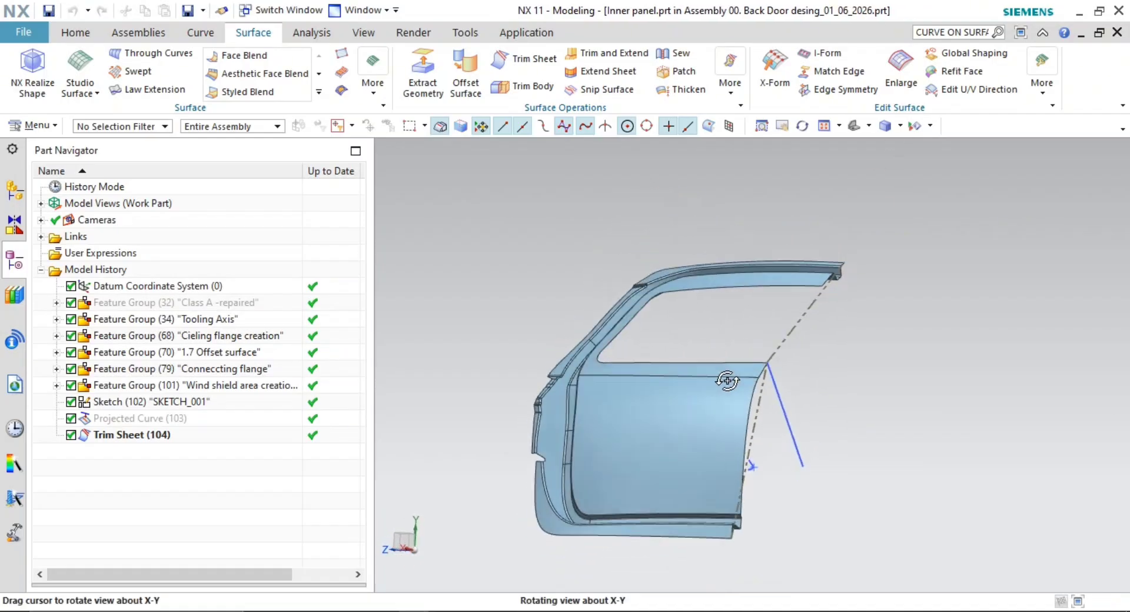
pyautogui.moveTo(757, 415); pyautogui.dragTo(731, 390, button='middle')
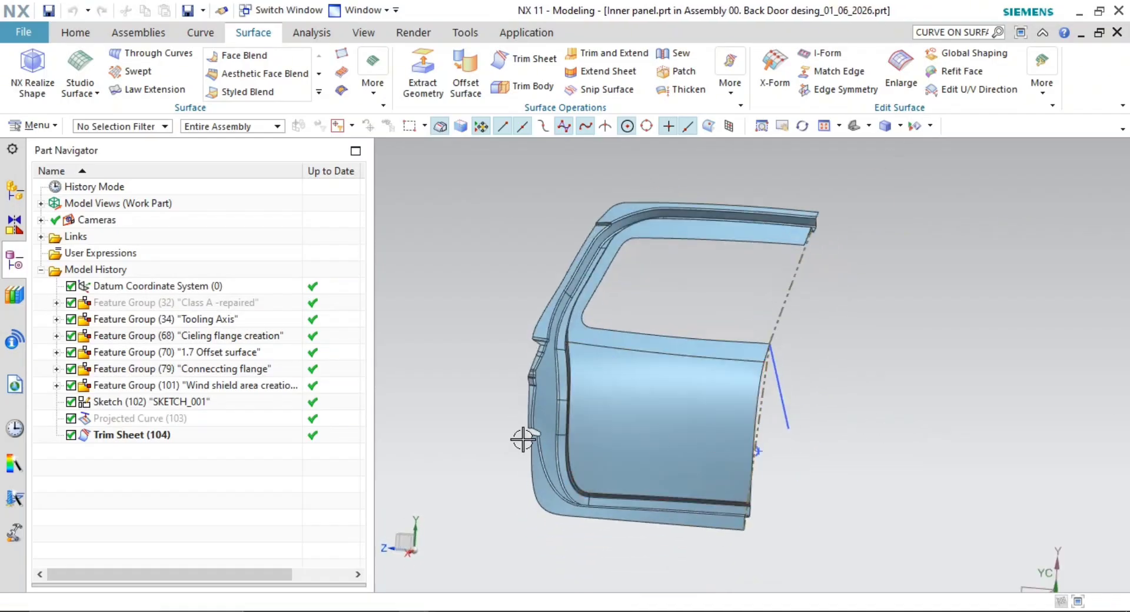
pyautogui.click(151, 404)
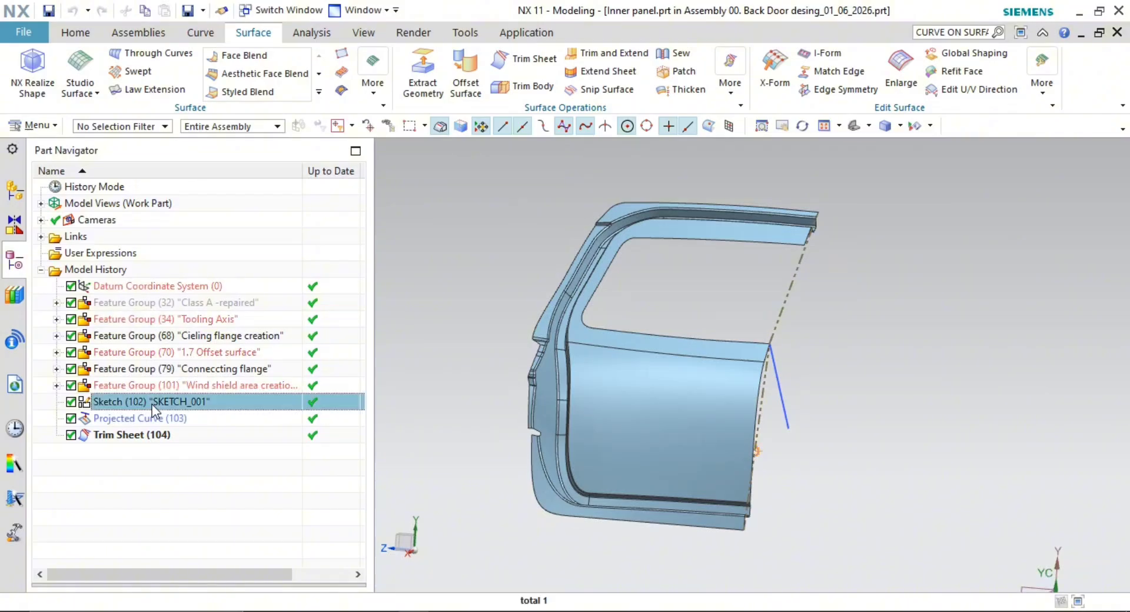
pyautogui.keyDown('shift'); pyautogui.click(148, 435); pyautogui.keyUp('shift')
pyautogui.moveTo(167, 398); pyautogui.dragTo(179, 386)
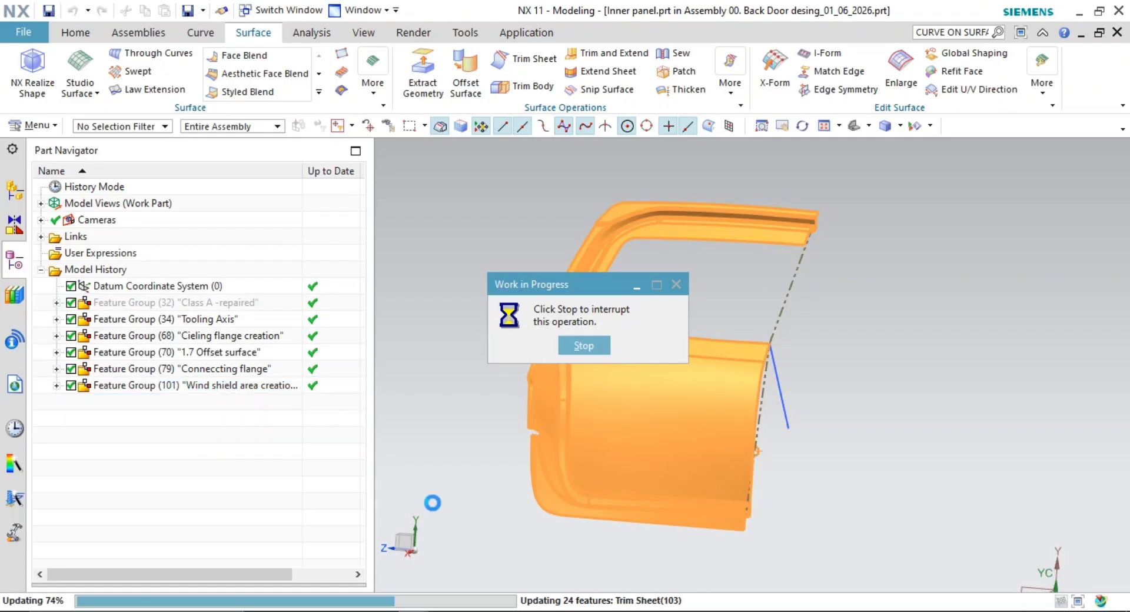
pyautogui.moveTo(555, 410); pyautogui.dragTo(542, 404, button='middle')
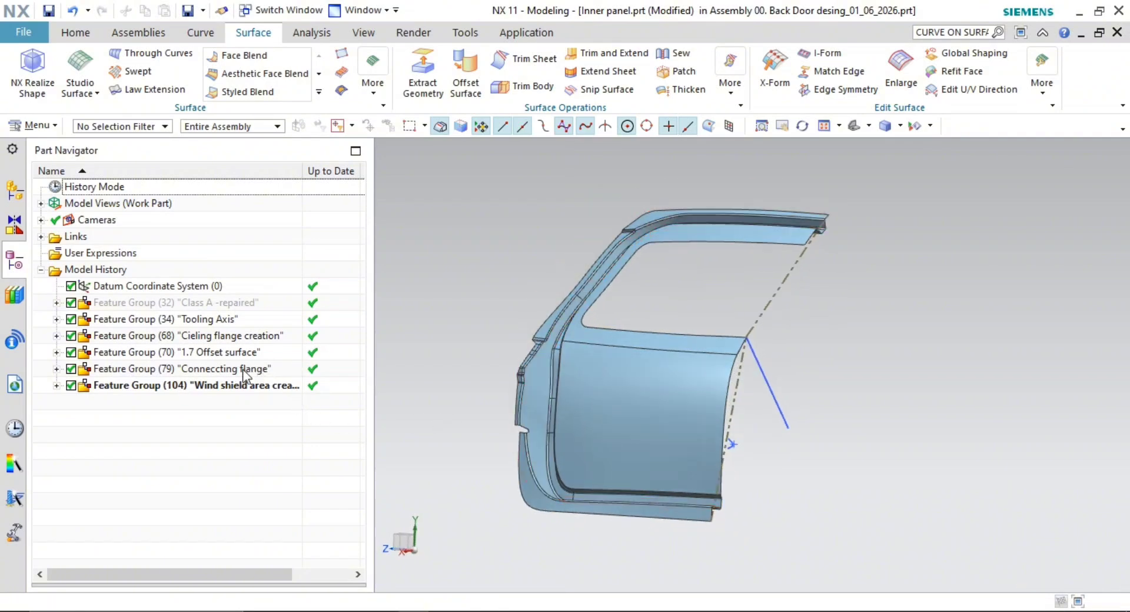
# Start a sketch with the New Plane method on the datum YZ plane, using the Z axis as horizontal reference
pyautogui.moveTo(618, 453); pyautogui.dragTo(887, 467, button='middle')
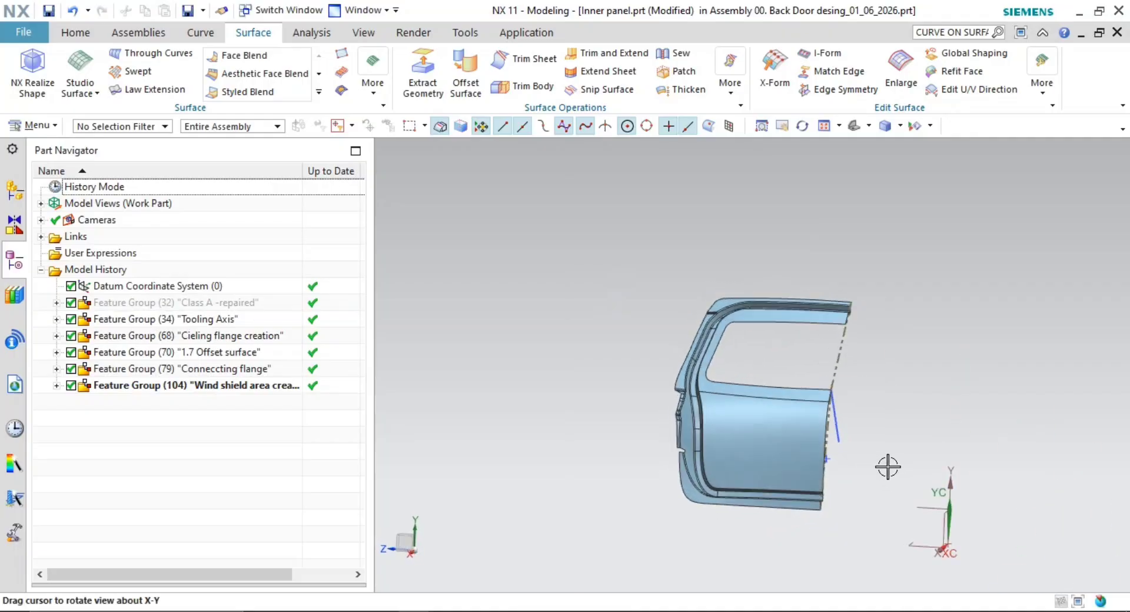
pyautogui.scroll(3, 789, 453)
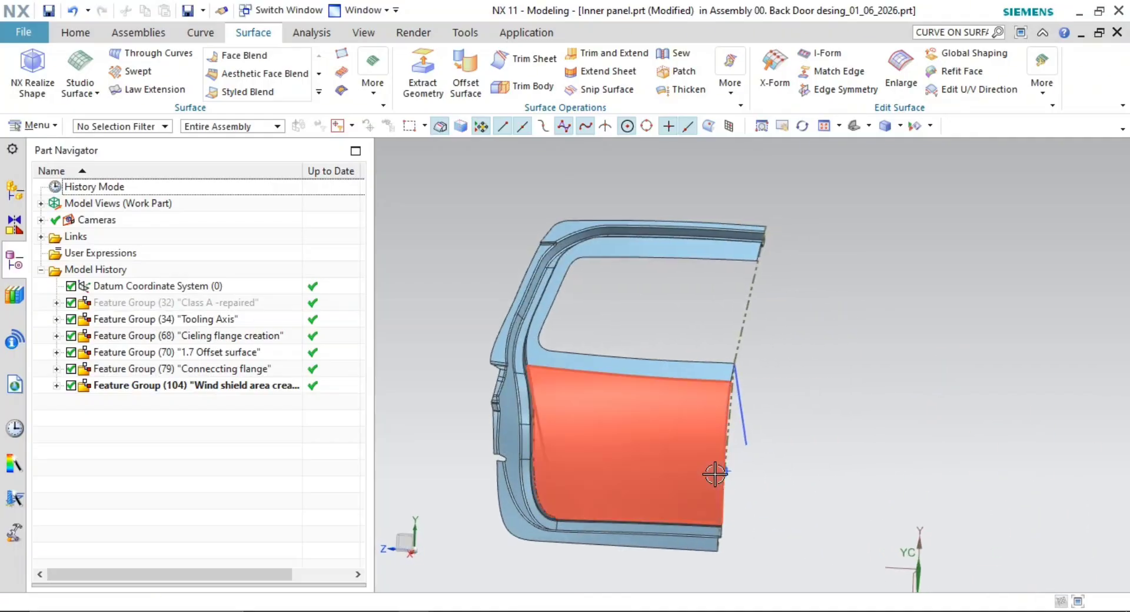
pyautogui.moveTo(714, 469); pyautogui.dragTo(789, 431, button='middle')
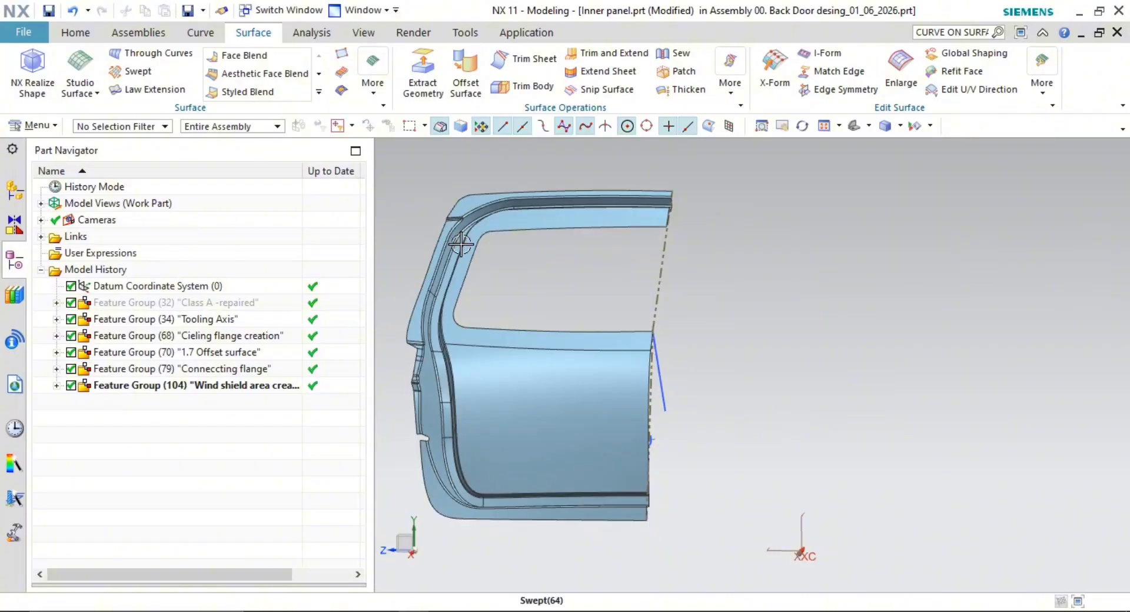
pyautogui.moveTo(460, 244); pyautogui.dragTo(648, 406, button='middle')
pyautogui.click(88, 30)
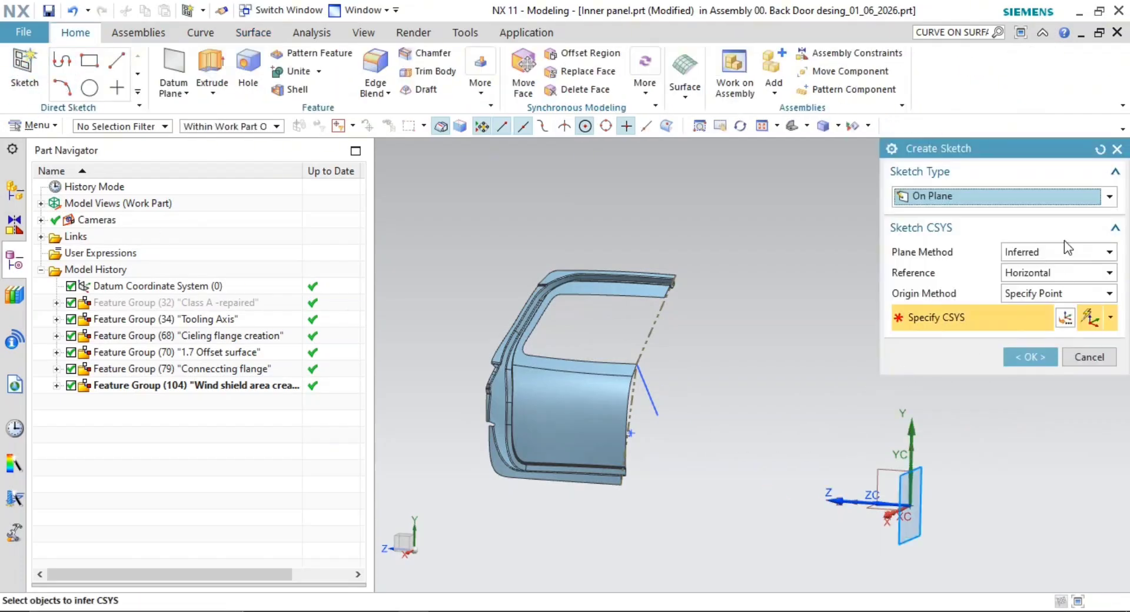
pyautogui.click(1067, 251)
pyautogui.click(1030, 286)
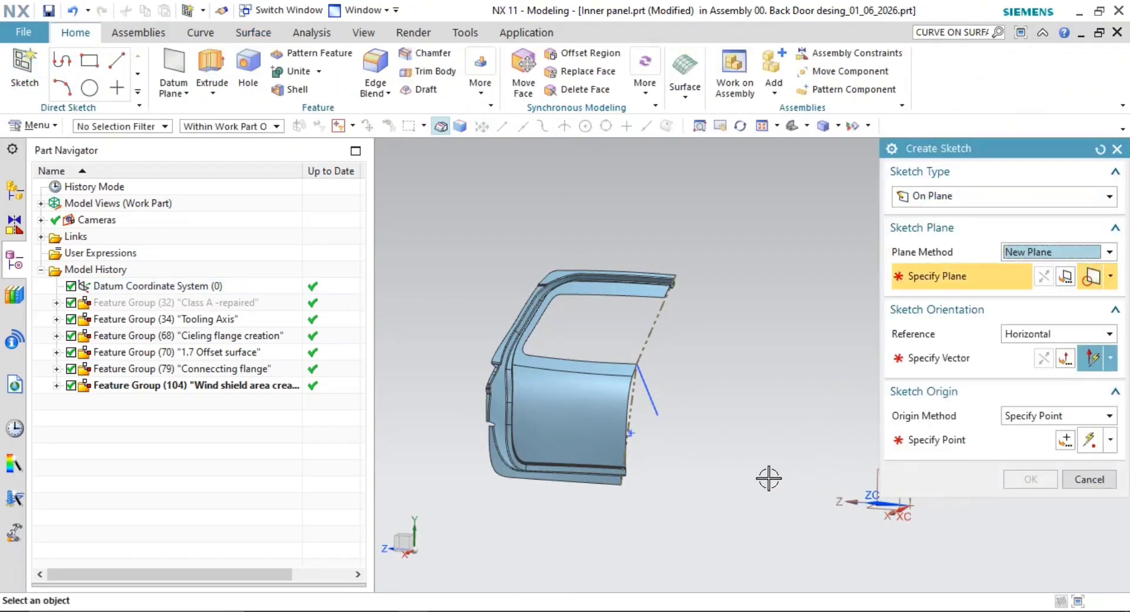
pyautogui.click(845, 465)
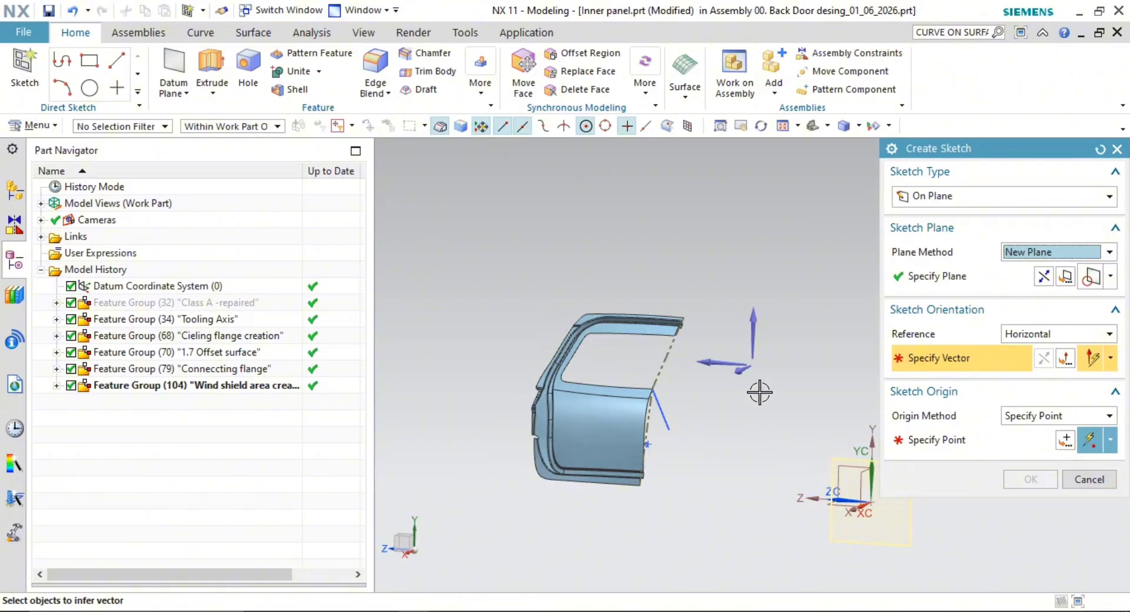
pyautogui.click(711, 362)
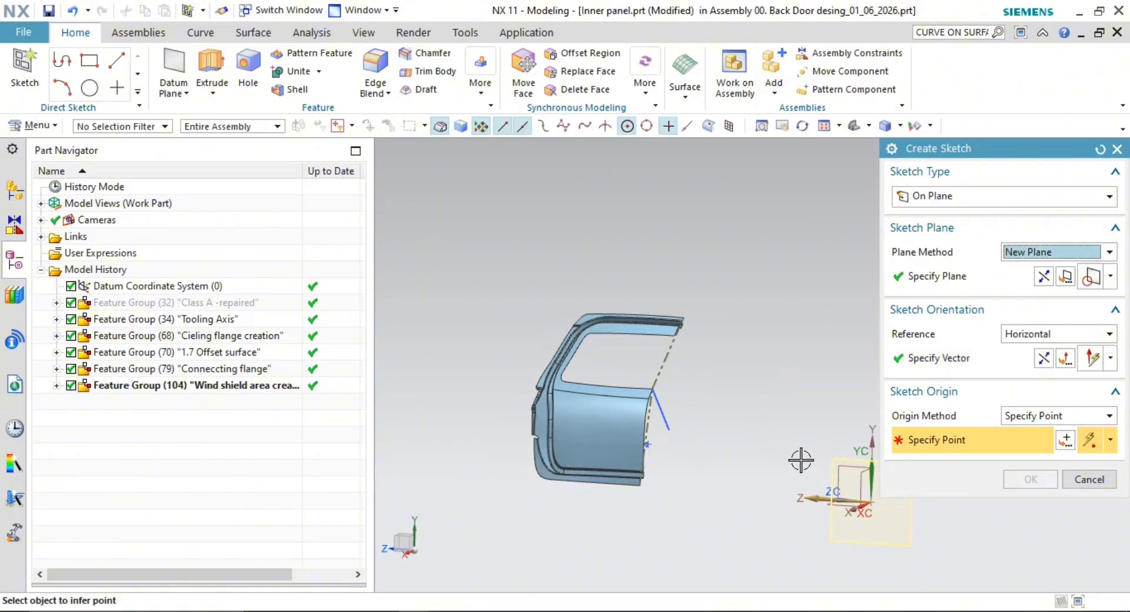
# Set the sketch origin to the edge end point at the panel's lower step on the centre-line side
pyautogui.scroll(-3, 668, 482)
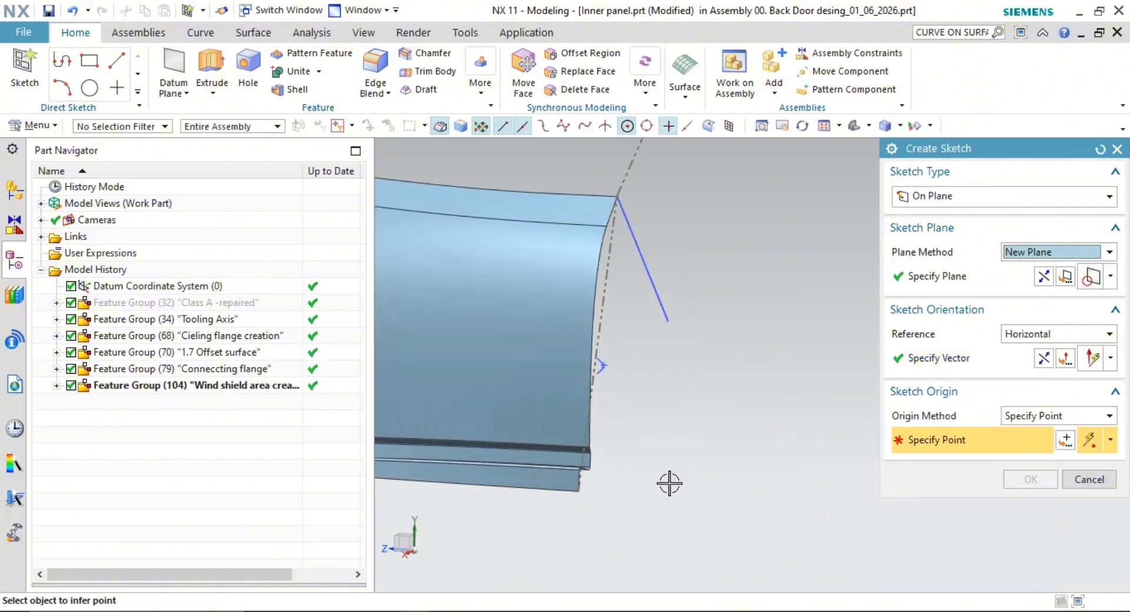
pyautogui.scroll(-3, 598, 494)
pyautogui.scroll(4, 592, 259)
pyautogui.scroll(-4, 598, 359)
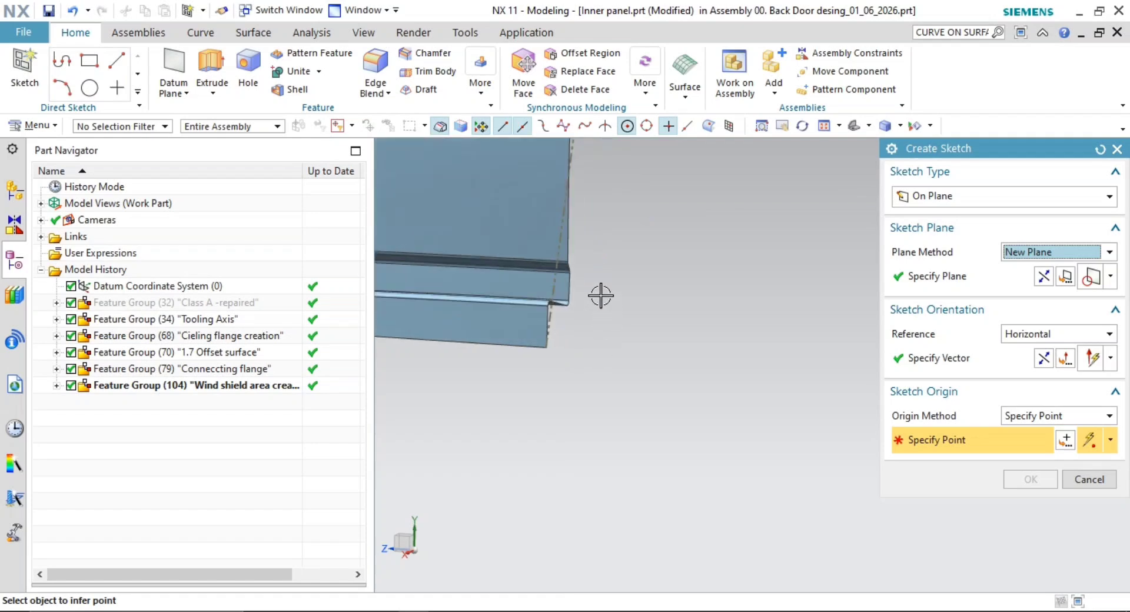
pyautogui.scroll(-4, 601, 297)
pyautogui.click(530, 241)
pyautogui.scroll(2, 618, 307)
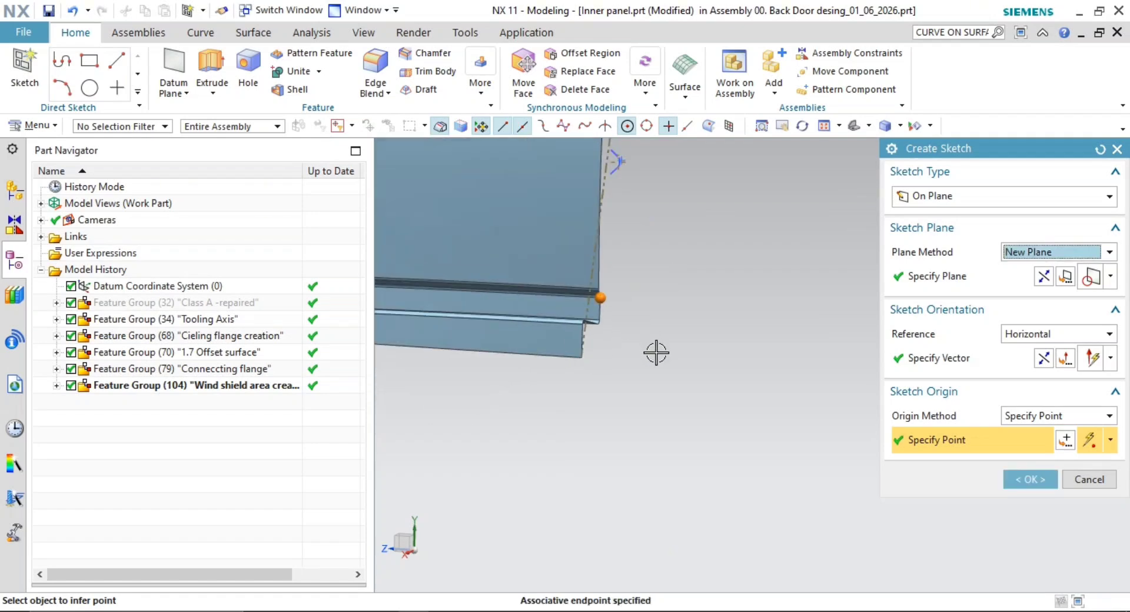
pyautogui.scroll(2, 655, 351)
pyautogui.scroll(2, 724, 376)
pyautogui.scroll(1, 769, 366)
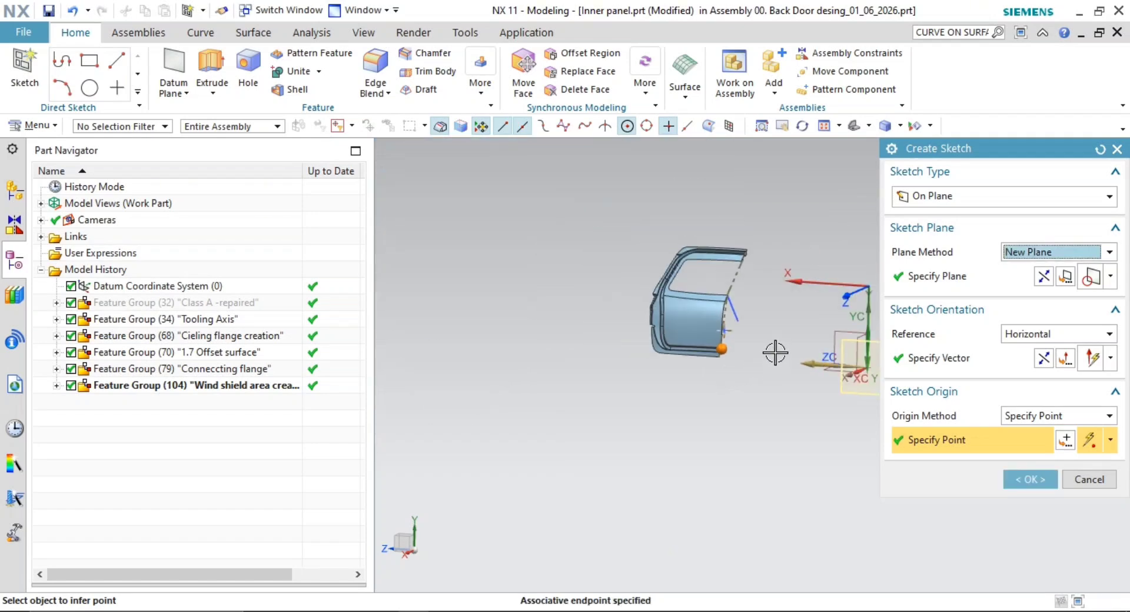
# Orient the sketch axes with X pointing away from the panel and Y up, and create the sketch
pyautogui.keyDown('shift'); pyautogui.moveTo(775, 352); pyautogui.dragTo(618, 441, button='middle'); pyautogui.keyUp('shift')
pyautogui.click(1044, 279)
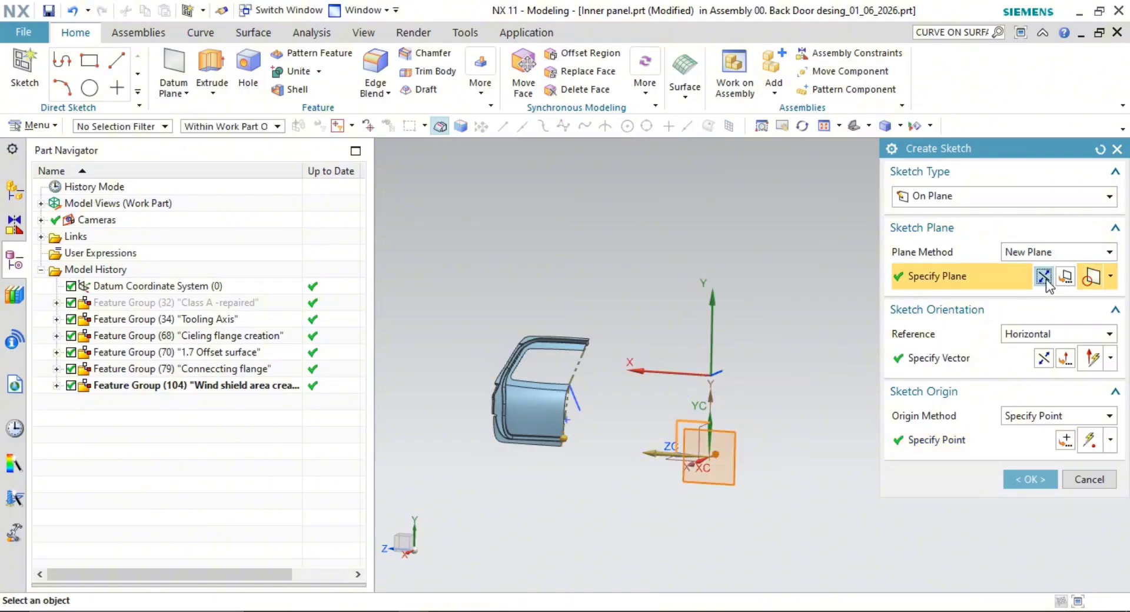
pyautogui.click(1048, 365)
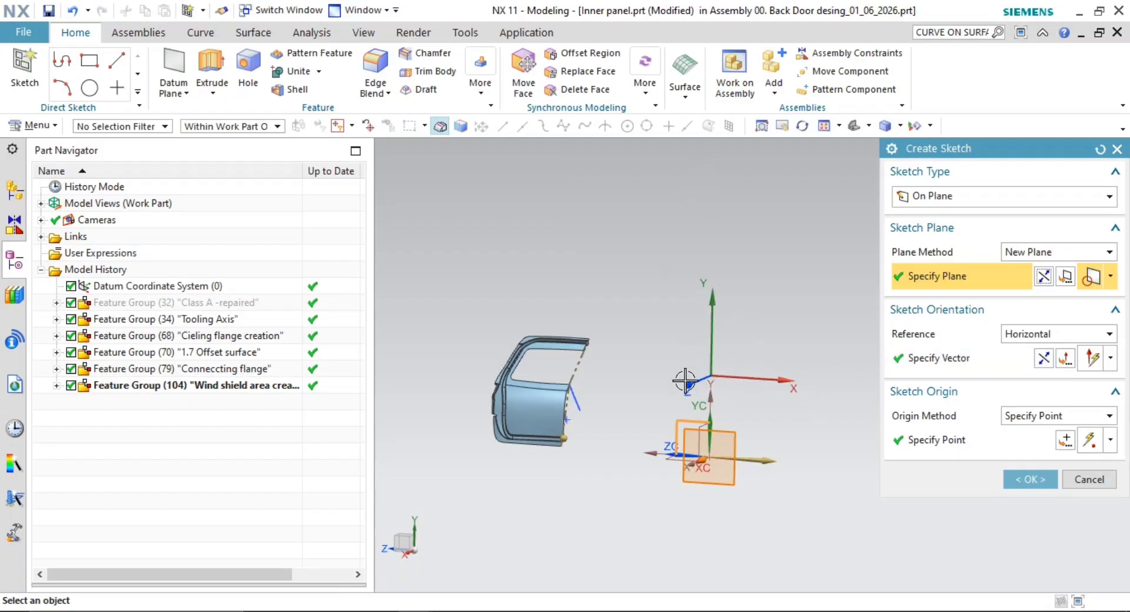
pyautogui.moveTo(632, 417); pyautogui.dragTo(668, 380, button='middle')
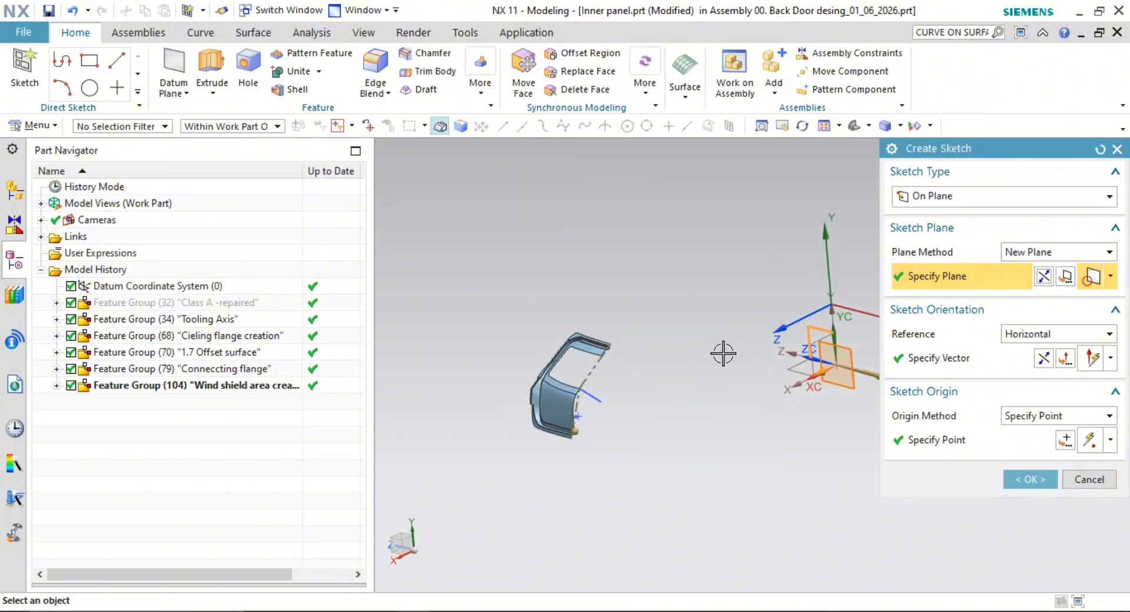
pyautogui.moveTo(723, 353)
pyautogui.mouseDown(button='middle')
pyautogui.moveTo(686, 343)
pyautogui.moveTo(718, 358)
pyautogui.moveTo(760, 350)
pyautogui.moveTo(747, 351)
pyautogui.mouseUp(button='middle')
pyautogui.middleClick(747, 351)
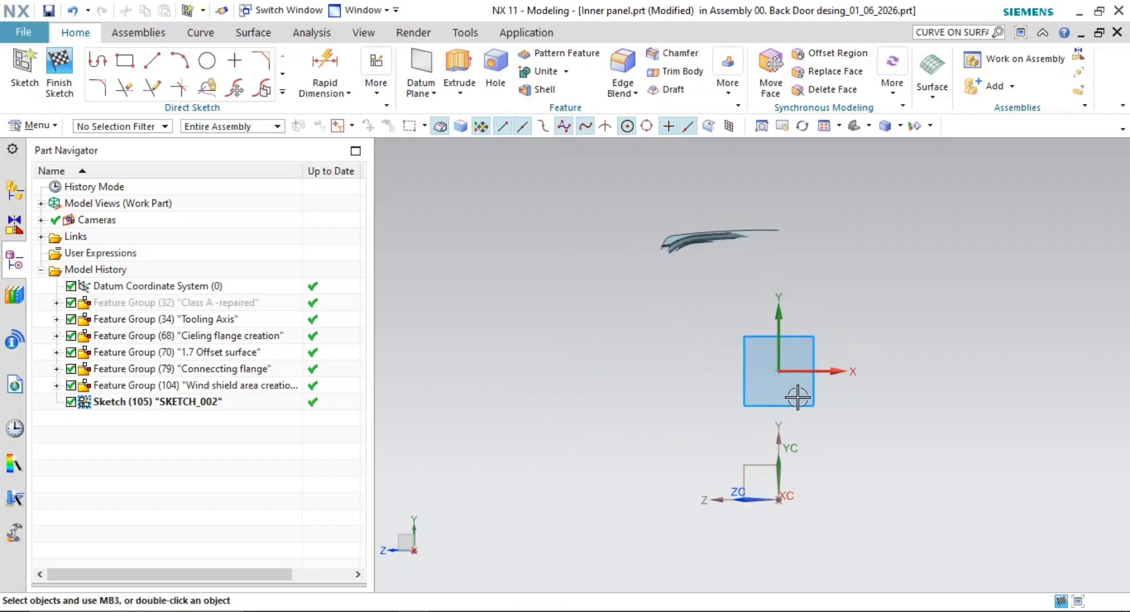
# Refresh the graphics display to redraw the panel in the sketch view
pyautogui.moveTo(797, 398)
pyautogui.mouseDown(button='middle')
pyautogui.moveTo(795, 463)
pyautogui.moveTo(793, 412)
pyautogui.mouseUp(button='middle')
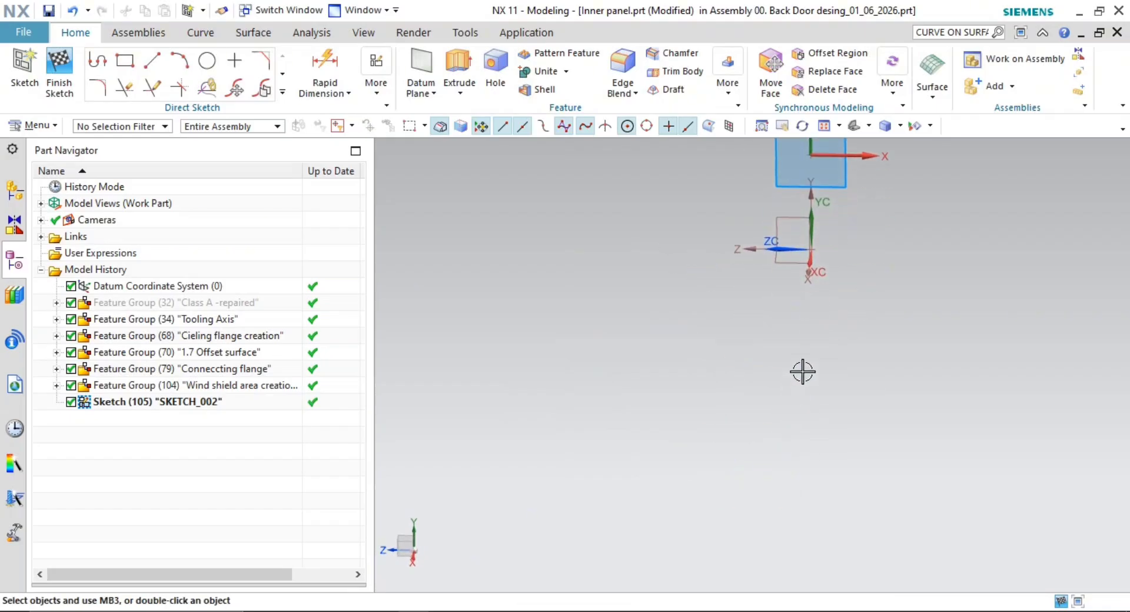
pyautogui.rightClick(698, 324)
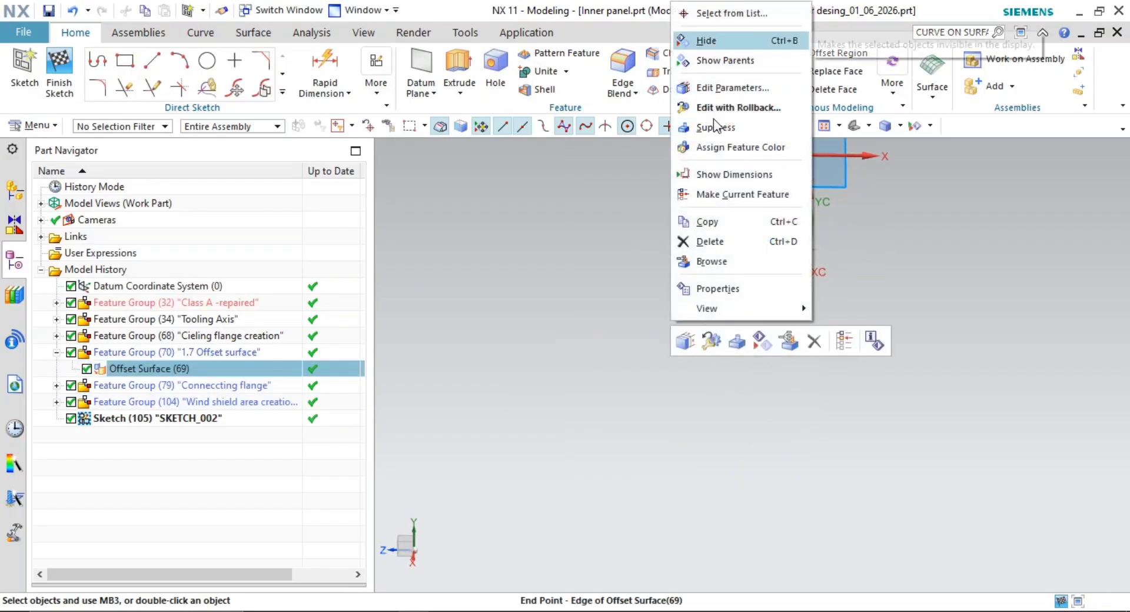
pyautogui.click(570, 293)
pyautogui.rightClick(465, 355)
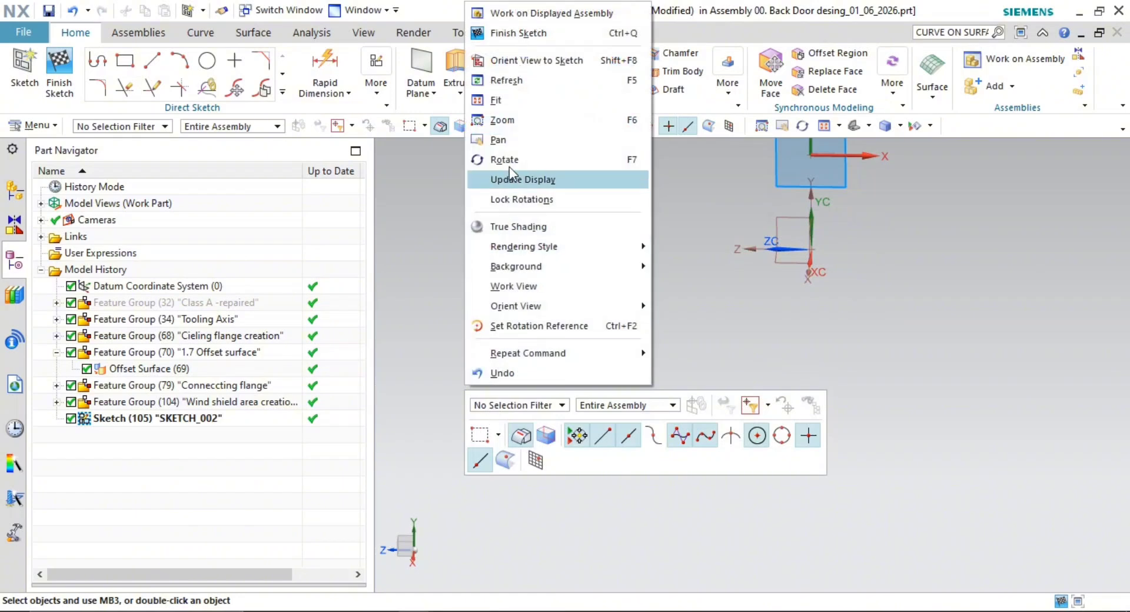
pyautogui.click(511, 81)
pyautogui.scroll(6, 751, 330)
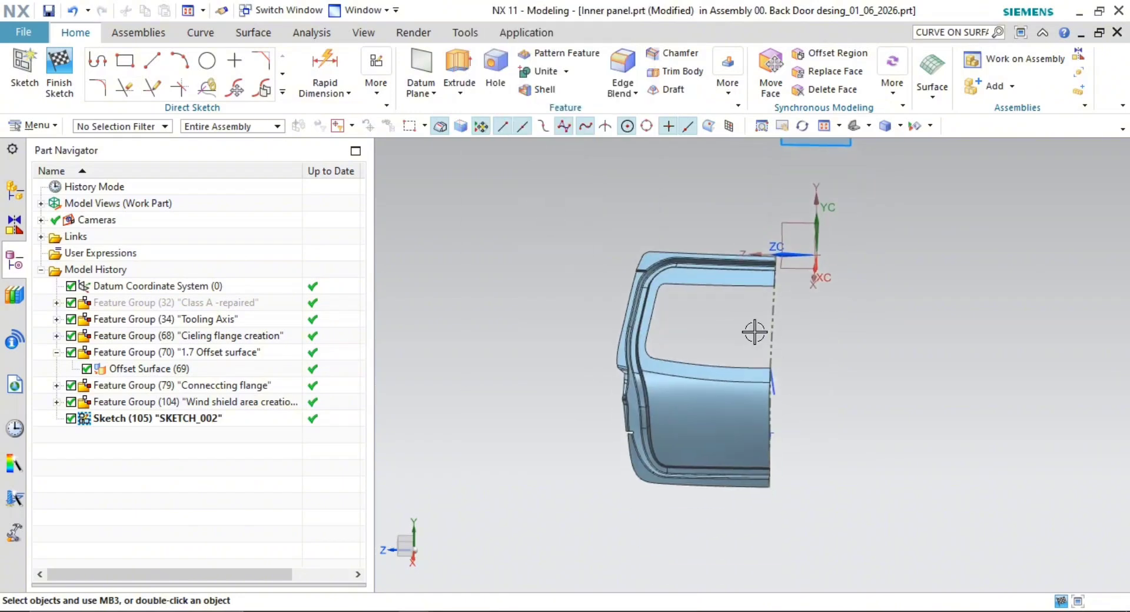
# Sketch a closed four-sided profile over the lower panel, about 190 mm along the vertical side and about 95 mm along the bottom
pyautogui.scroll(-2, 712, 362)
pyautogui.keyDown('shift'); pyautogui.moveTo(752, 369); pyautogui.dragTo(667, 366, button='middle'); pyautogui.keyUp('shift')
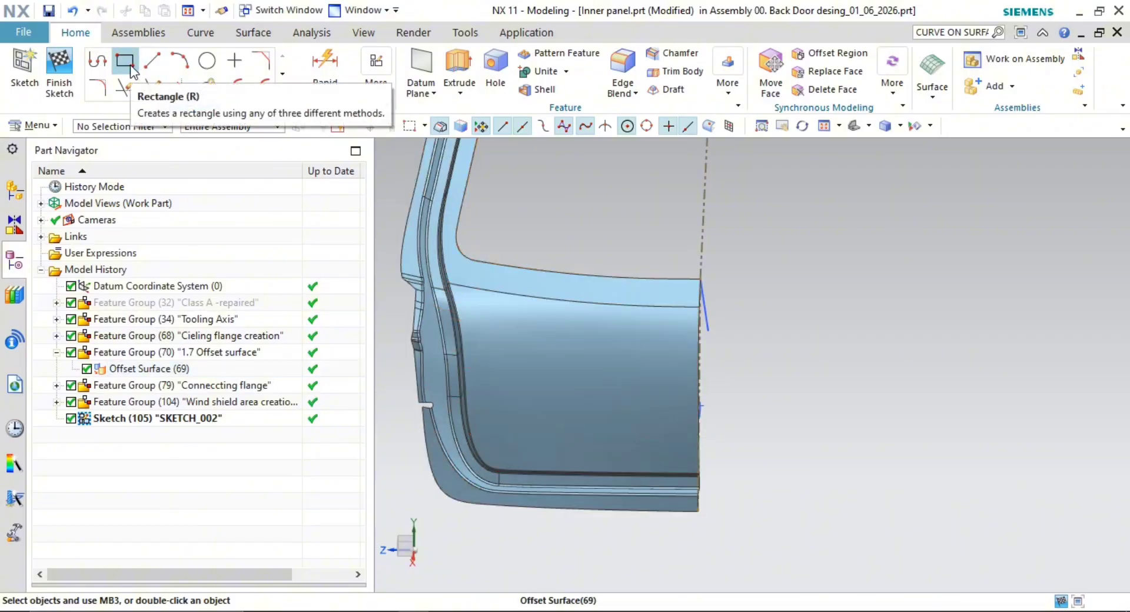
pyautogui.click(98, 60)
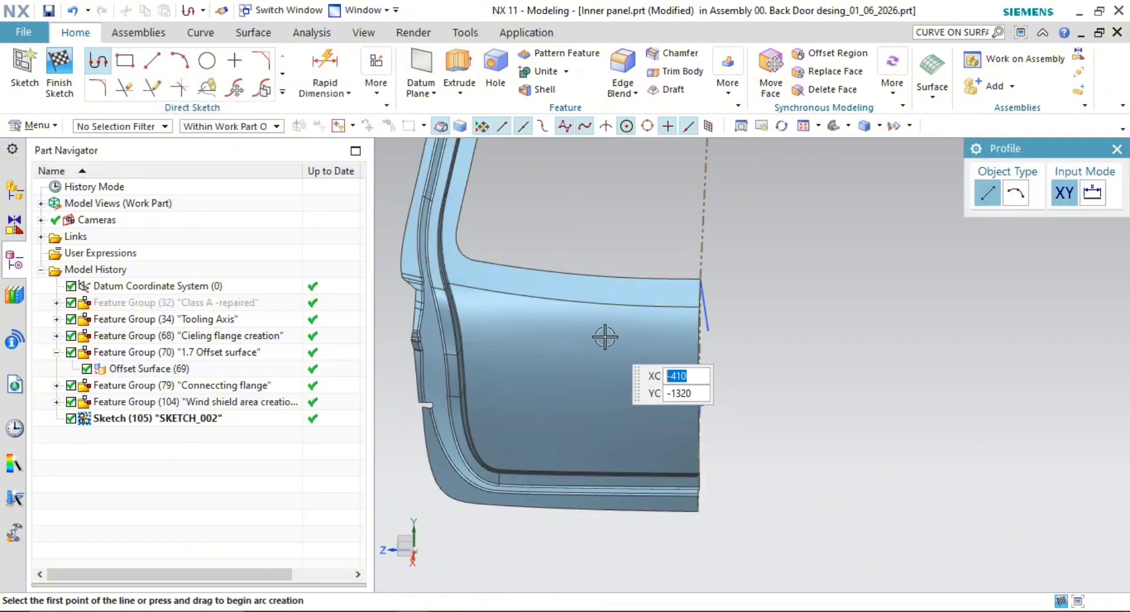
pyautogui.scroll(-3, 557, 310)
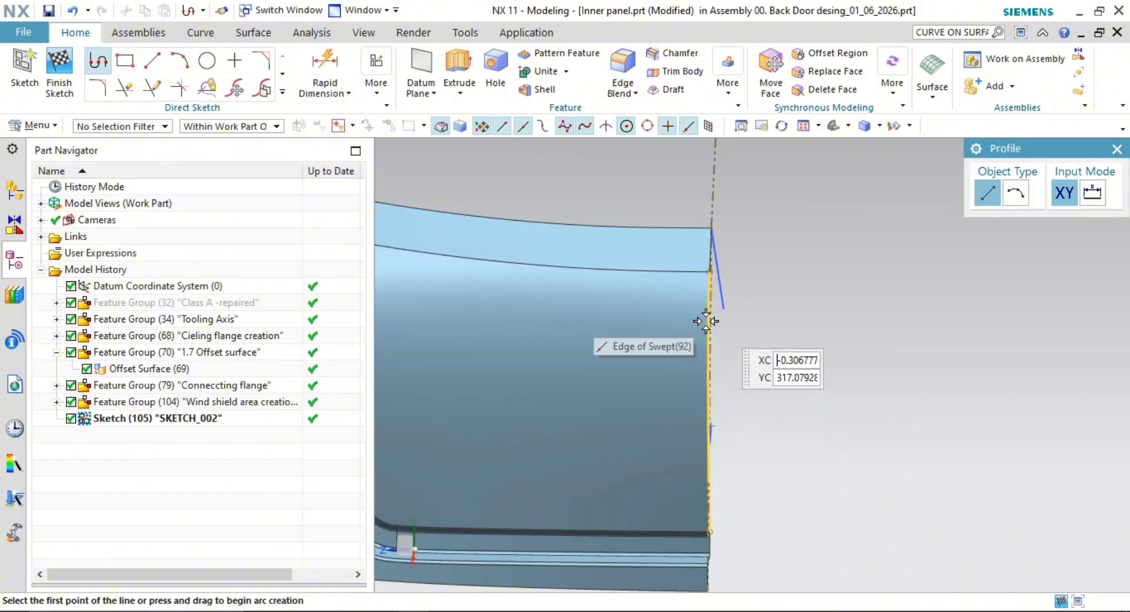
pyautogui.scroll(-3, 611, 306)
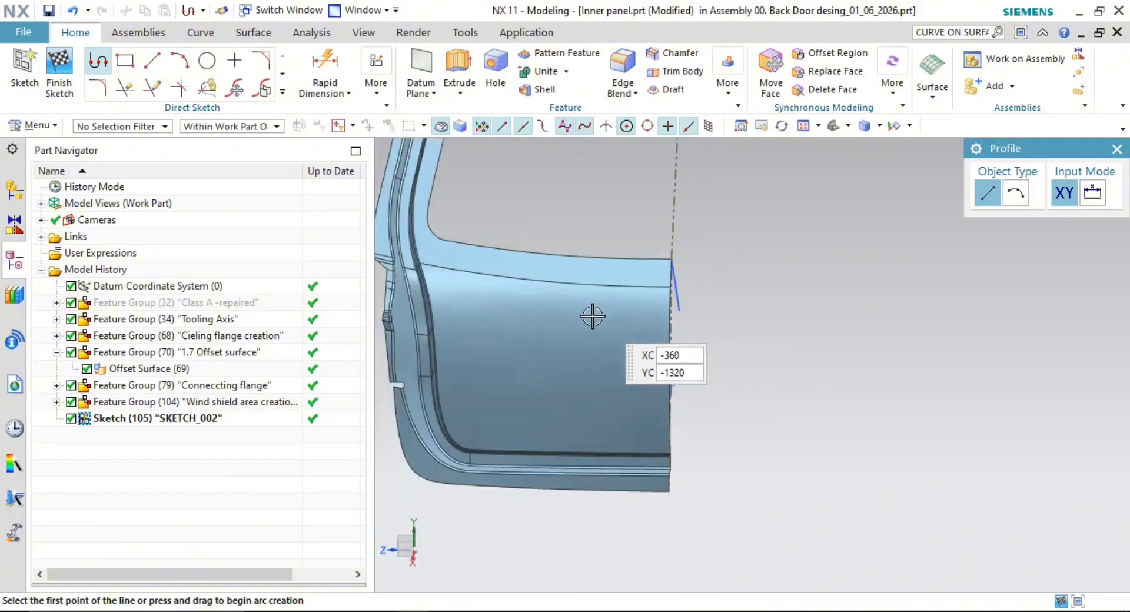
pyautogui.scroll(4, 650, 287)
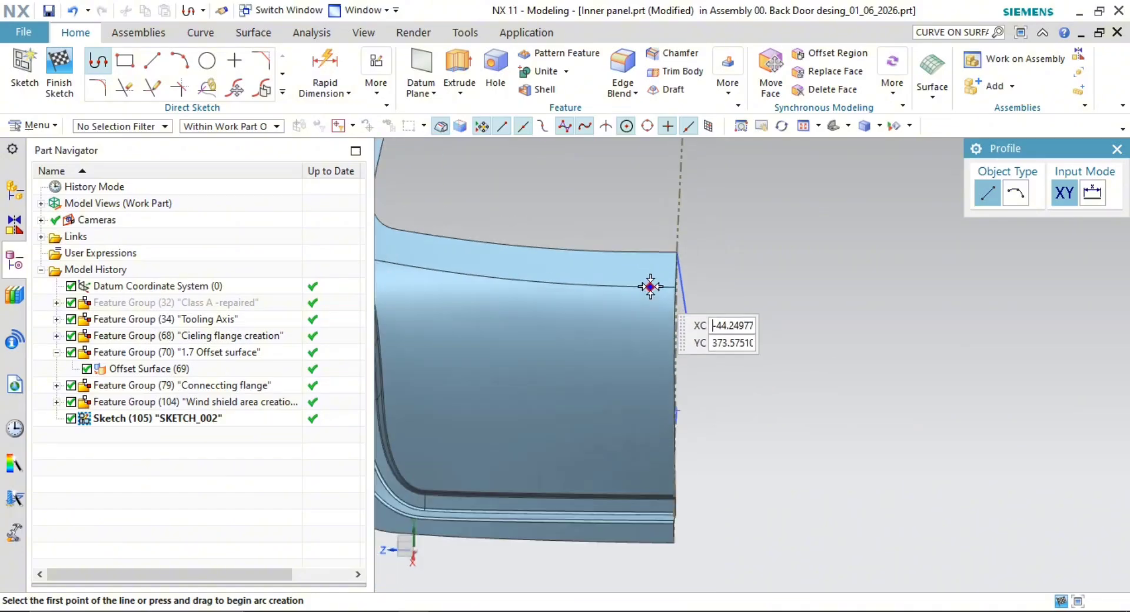
pyautogui.scroll(1, 591, 309)
pyautogui.click(579, 313)
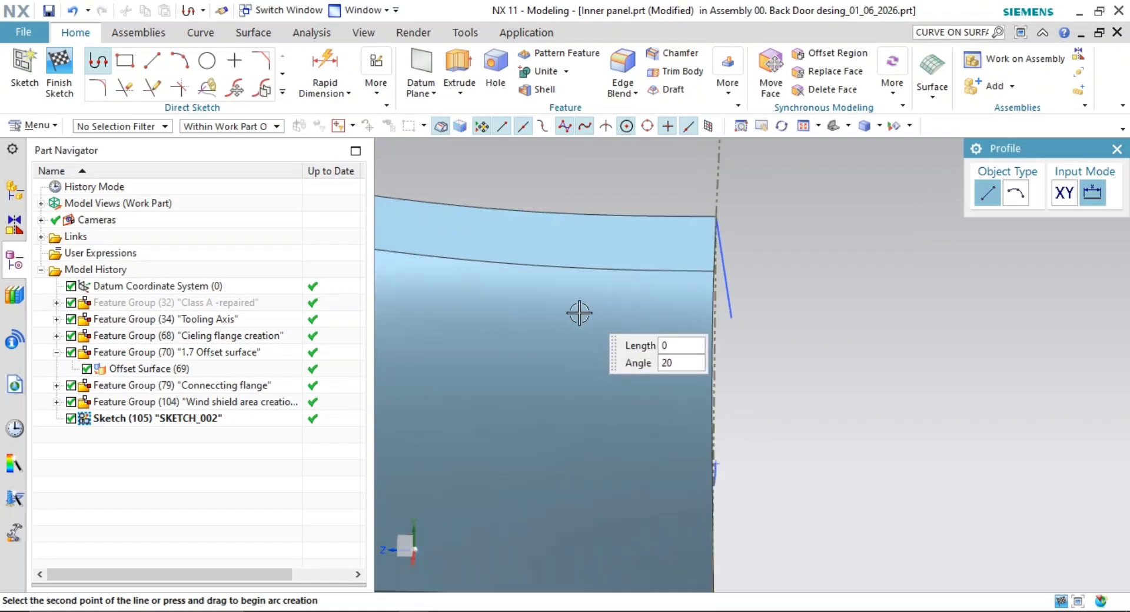
pyautogui.click(581, 464)
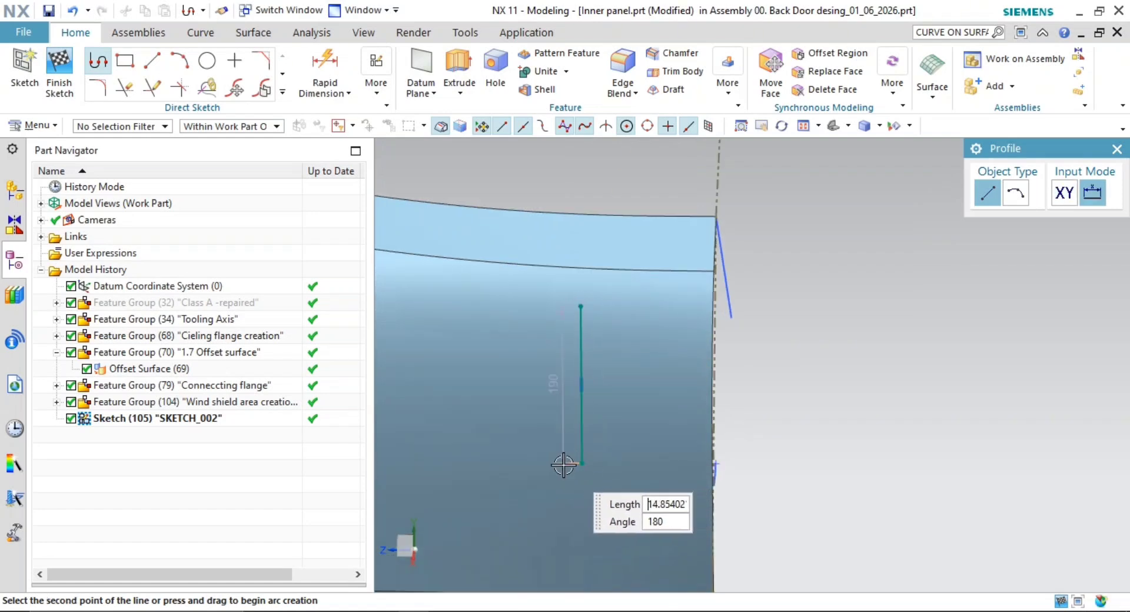
pyautogui.click(497, 465)
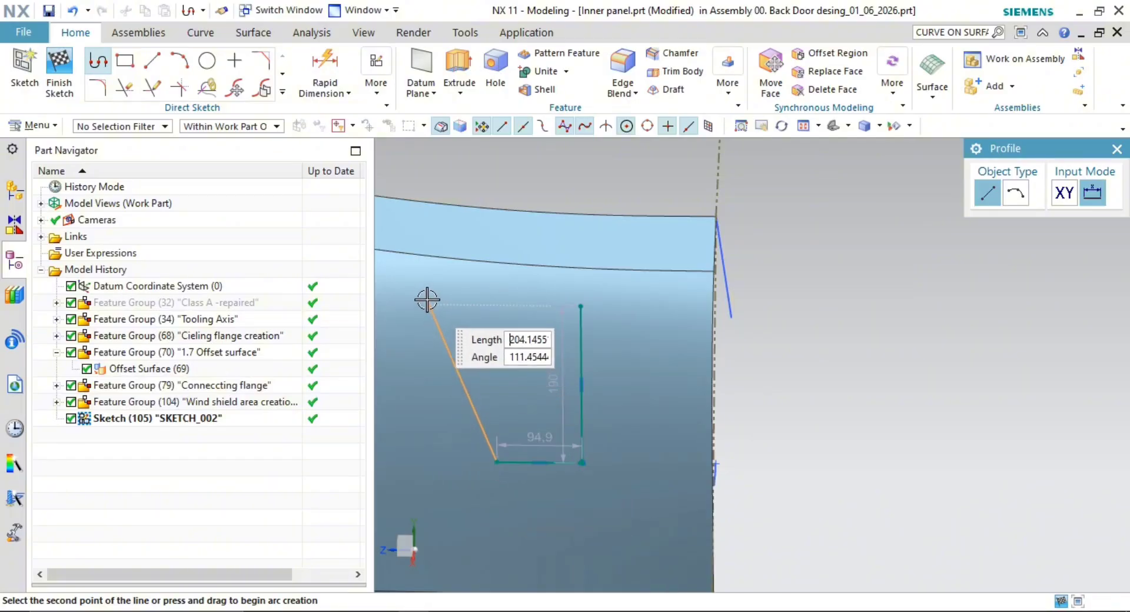
pyautogui.click(581, 306)
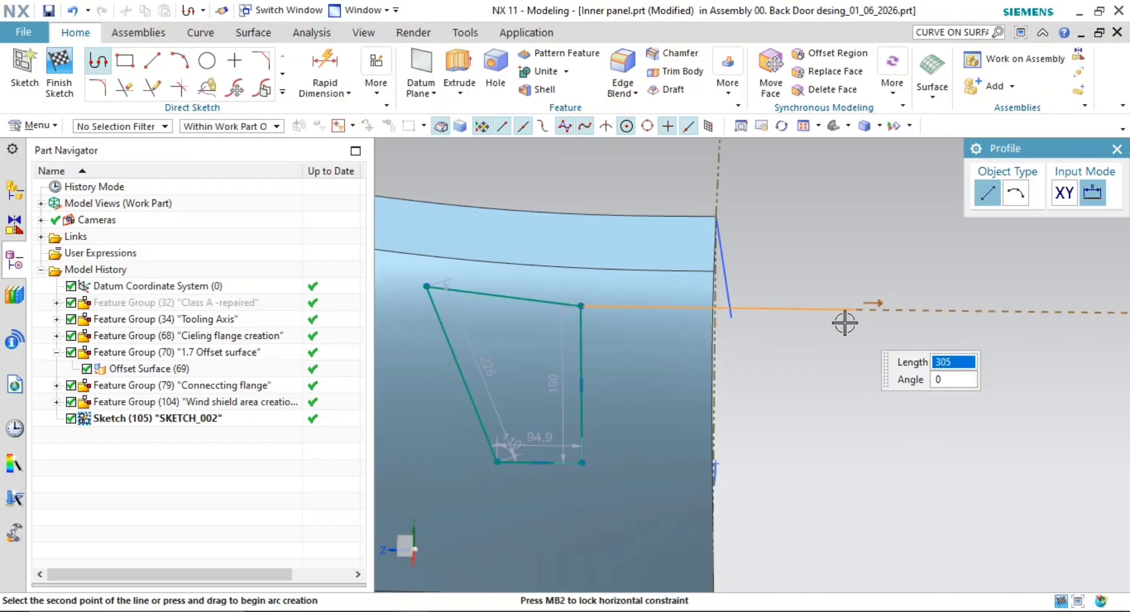
pyautogui.press('Escape')
pyautogui.scroll(-3, 796, 378)
pyautogui.keyDown('shift'); pyautogui.moveTo(822, 383); pyautogui.dragTo(739, 395, button='middle'); pyautogui.keyUp('shift')
pyautogui.press('Escape')
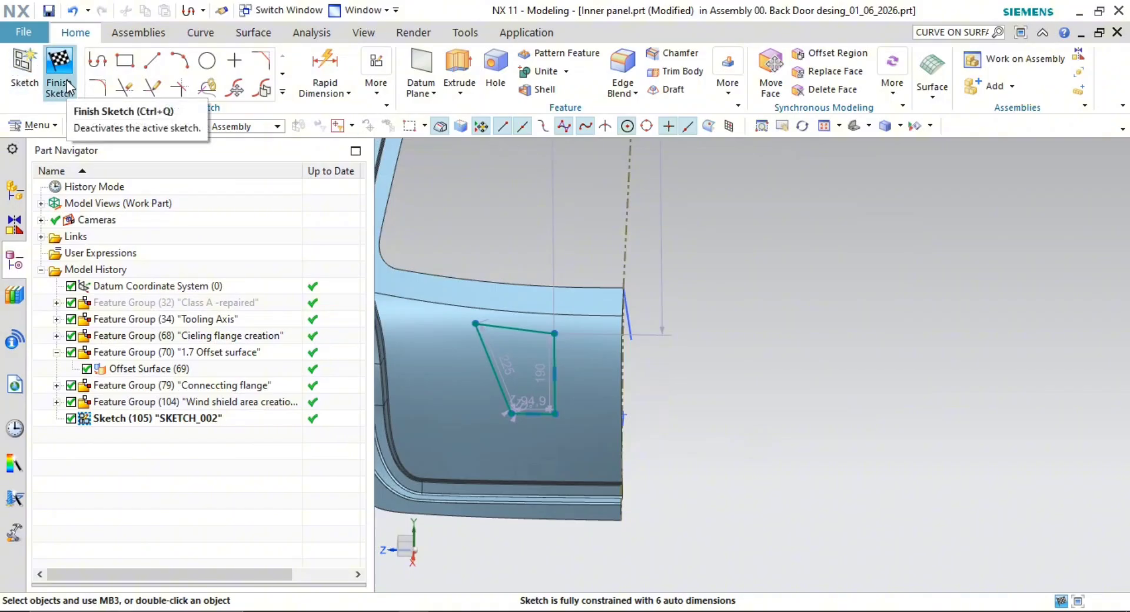
# Move the profile's two outer corners to shrink it to about 157 mm tall and 84 mm along the bottom, and finish the sketch
pyautogui.scroll(1, 512, 353)
pyautogui.keyDown('shift'); pyautogui.moveTo(515, 351); pyautogui.dragTo(555, 336, button='middle'); pyautogui.keyUp('shift')
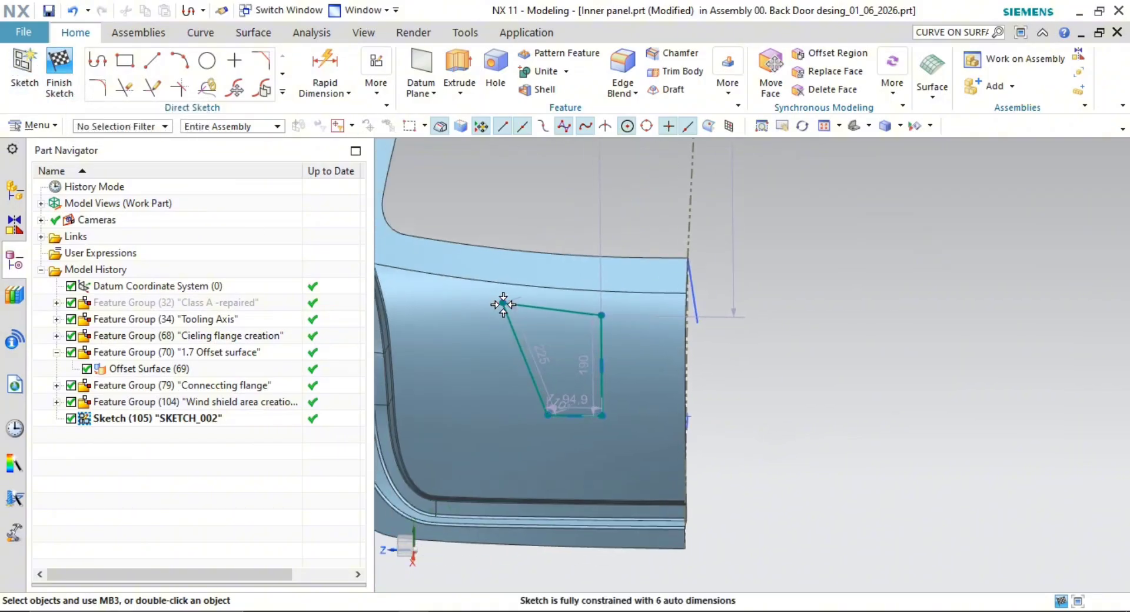
pyautogui.moveTo(503, 304); pyautogui.dragTo(520, 307)
pyautogui.scroll(3, 575, 387)
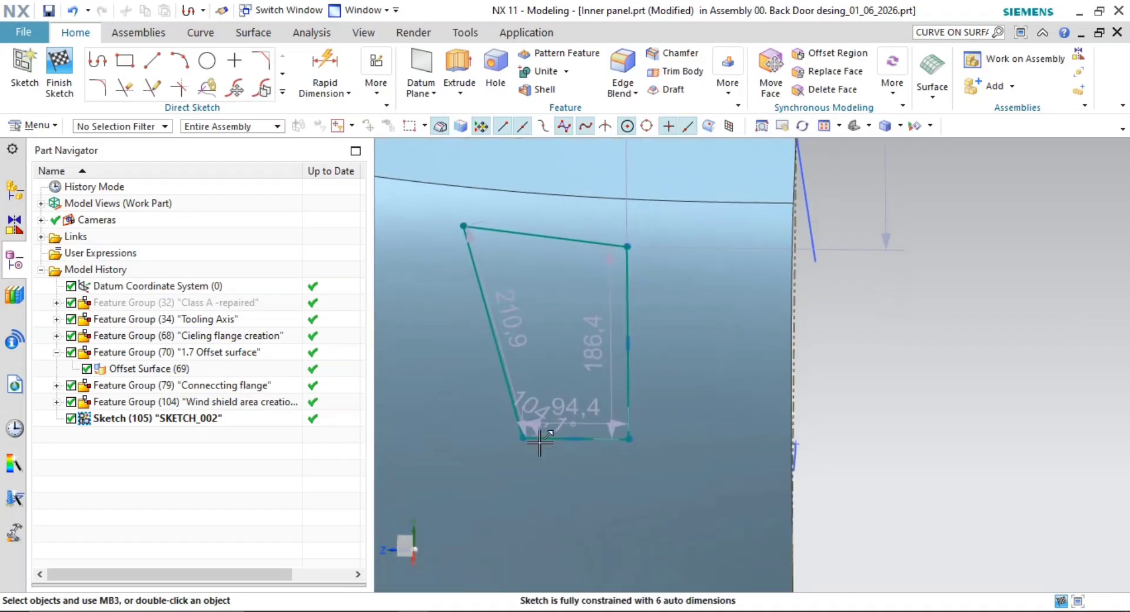
pyautogui.moveTo(522, 438); pyautogui.dragTo(535, 411)
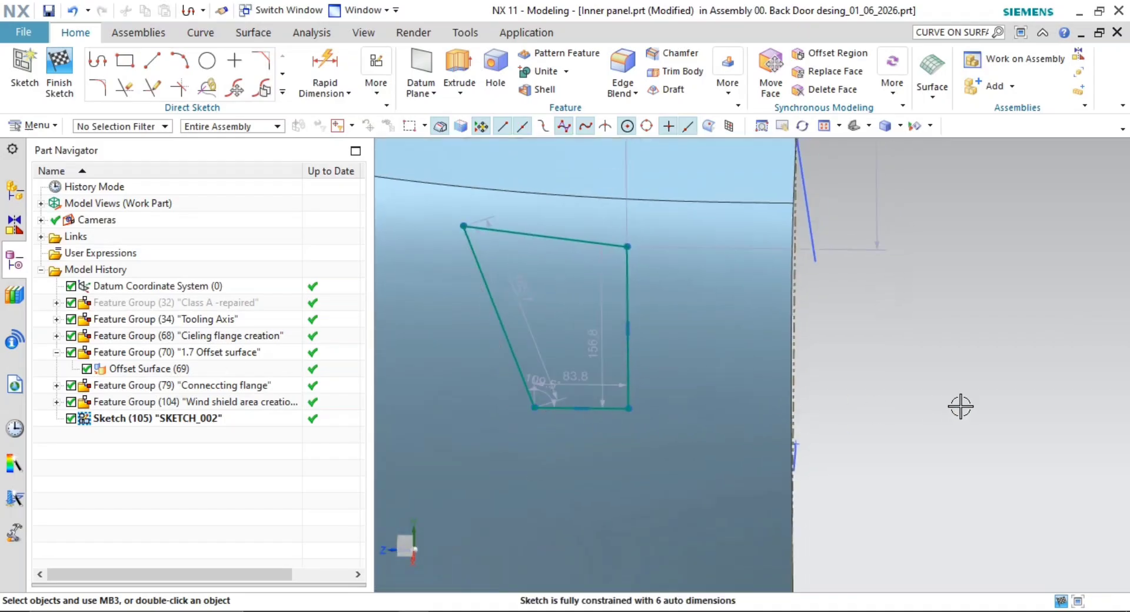
pyautogui.scroll(-5, 918, 400)
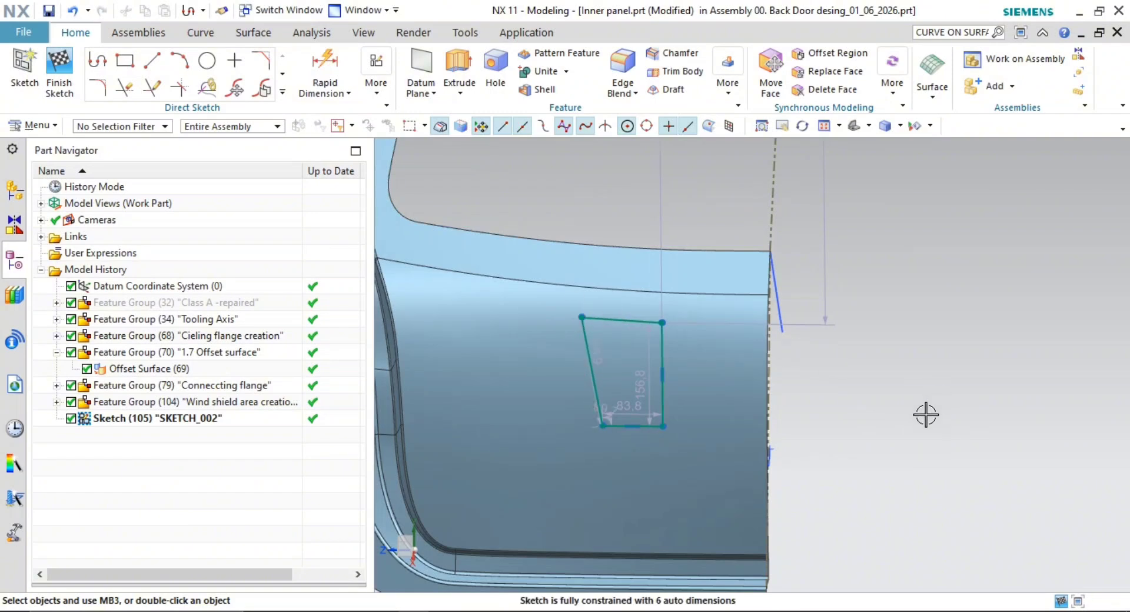
pyautogui.scroll(-3, 901, 420)
pyautogui.scroll(4, 671, 395)
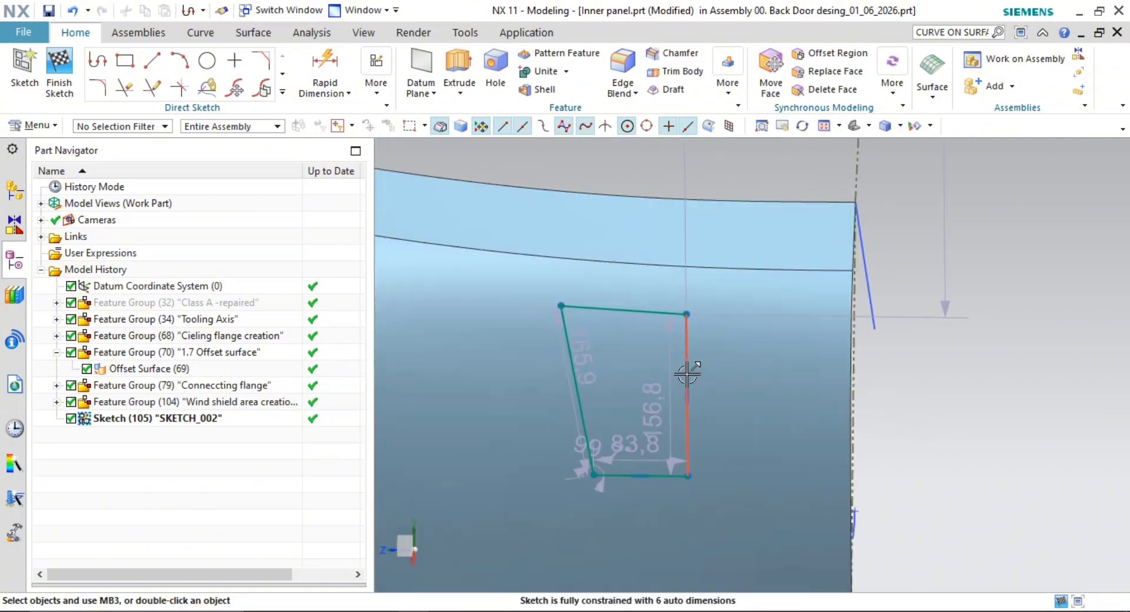
pyautogui.scroll(-4, 687, 374)
pyautogui.scroll(3, 677, 366)
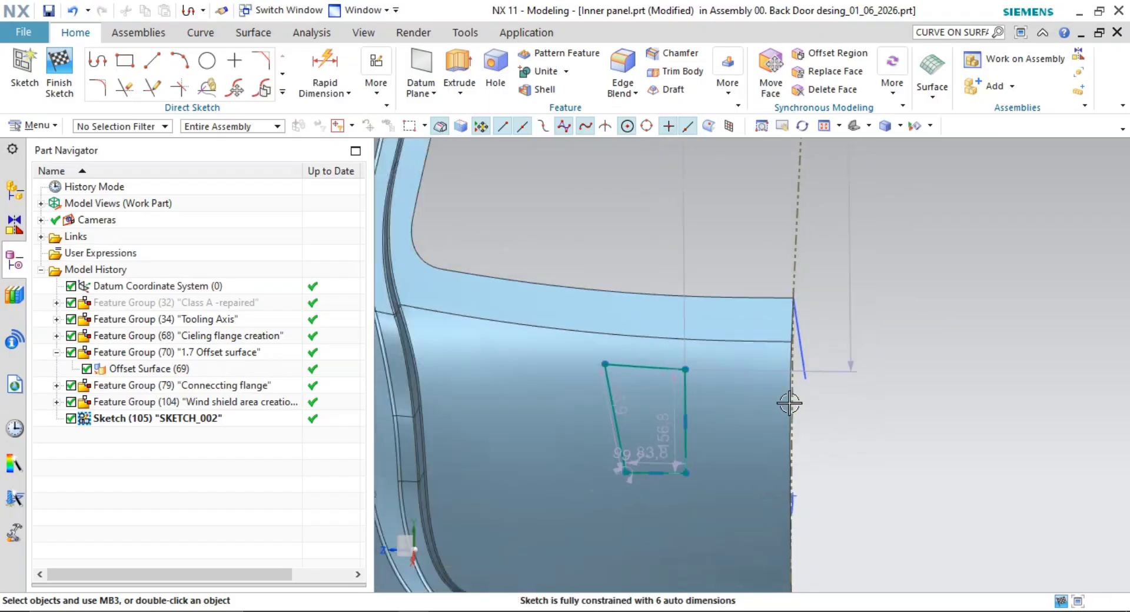
pyautogui.scroll(-2, 790, 404)
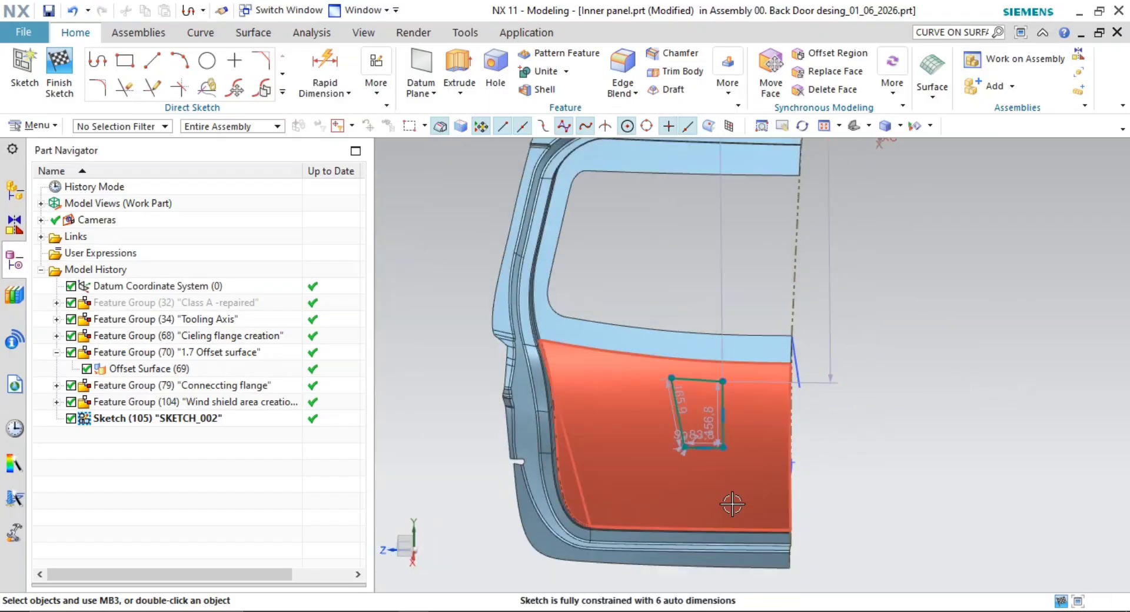
pyautogui.click(59, 82)
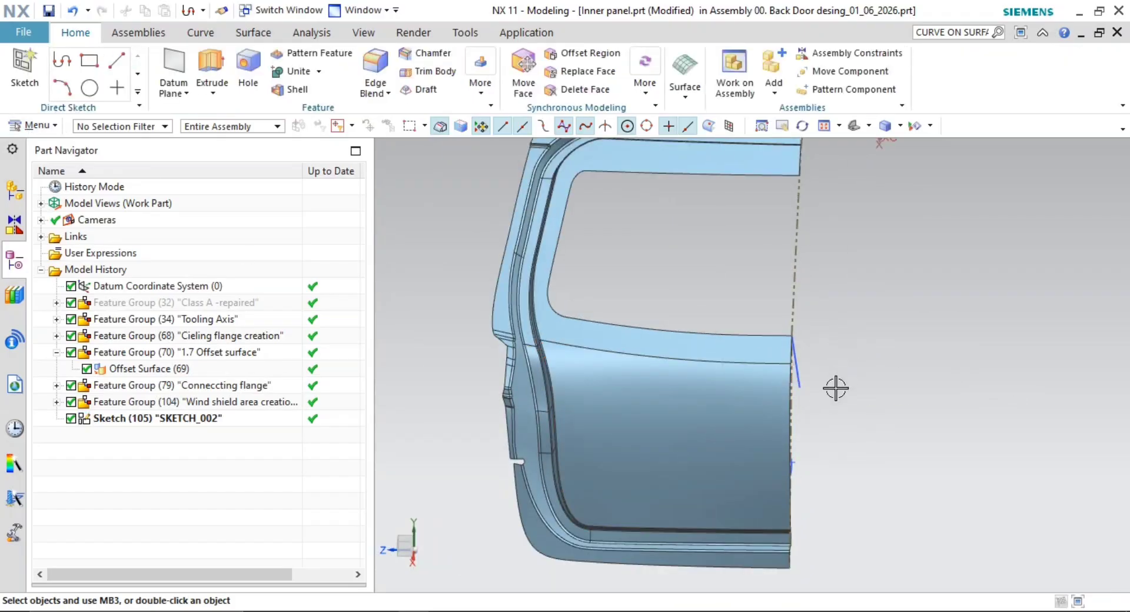
# Try to project the four sketch curves onto the lower panel face using Project Curve
pyautogui.moveTo(832, 383); pyautogui.dragTo(727, 416, button='middle')
pyautogui.scroll(-2, 863, 428)
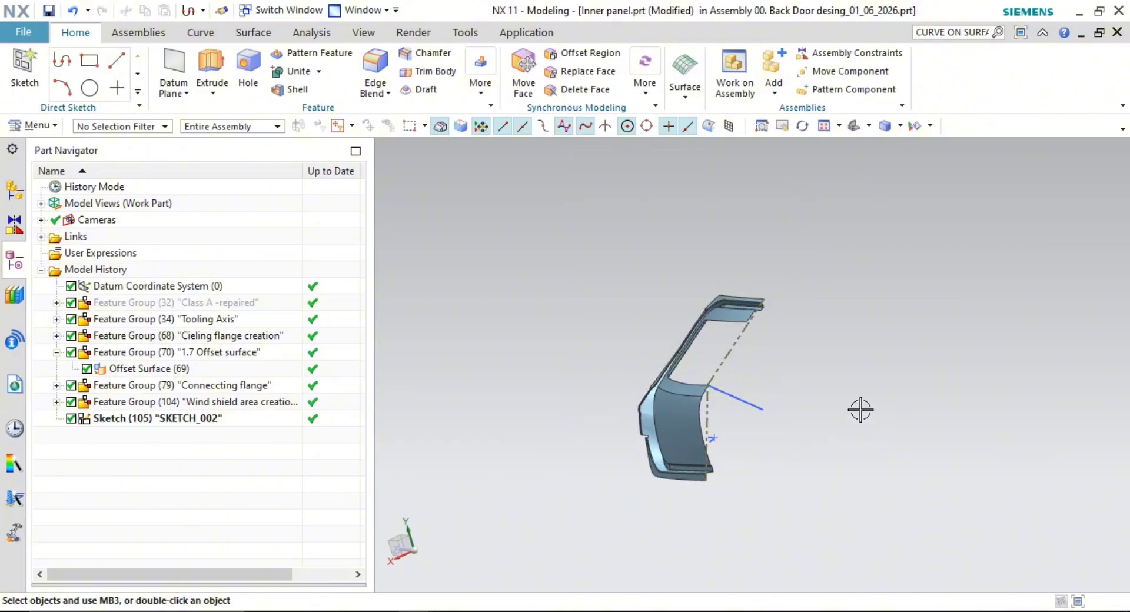
pyautogui.keyDown('shift'); pyautogui.moveTo(860, 410); pyautogui.dragTo(711, 366, button='middle'); pyautogui.keyUp('shift')
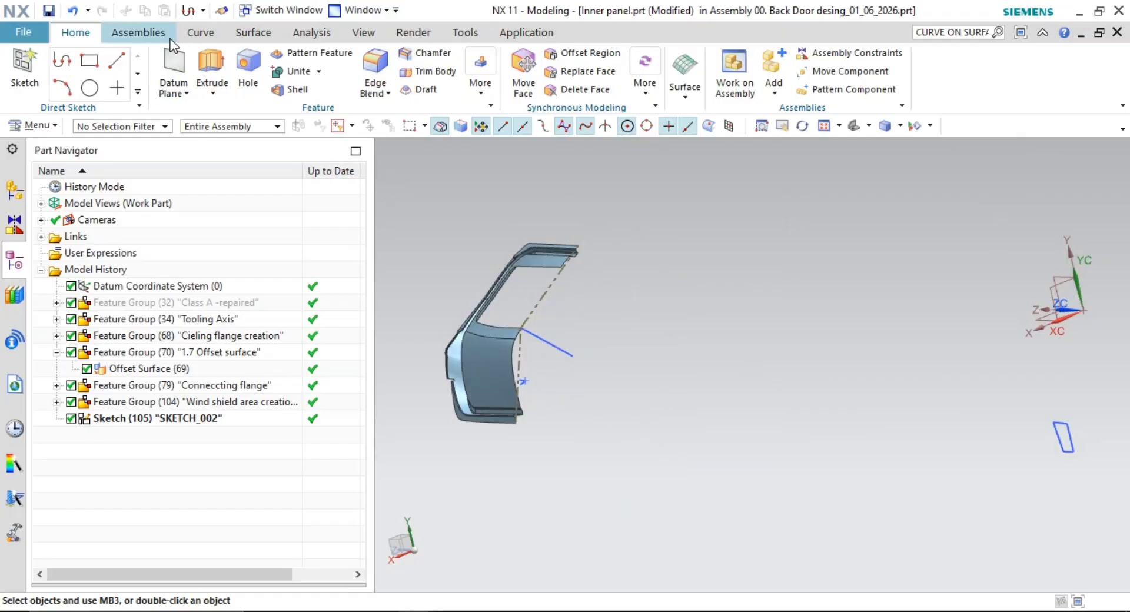
pyautogui.click(197, 30)
pyautogui.click(484, 58)
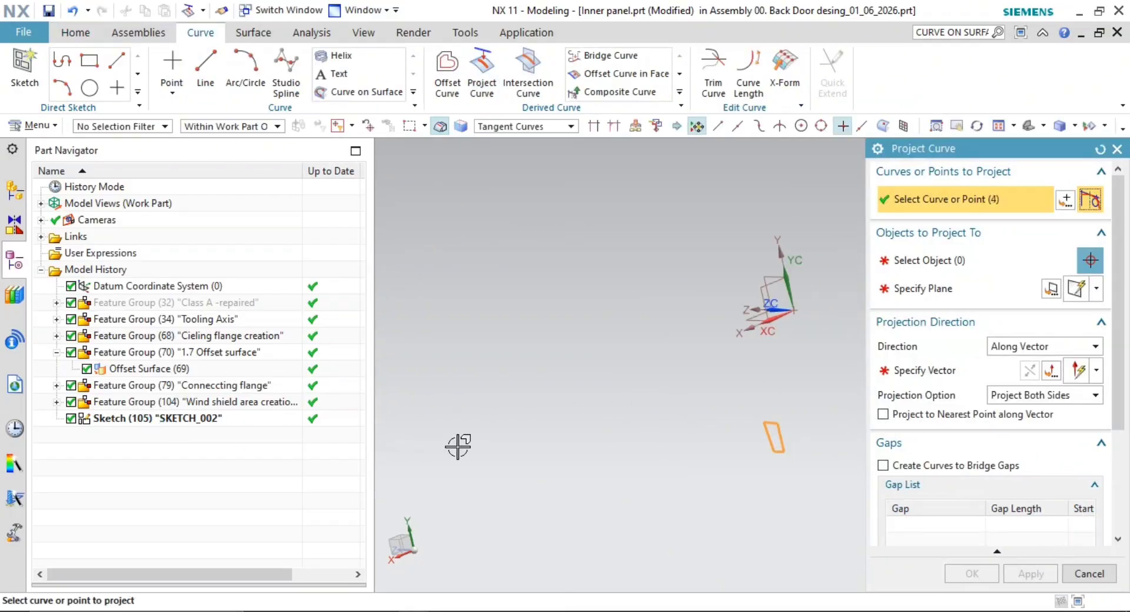
pyautogui.scroll(-1, 588, 426)
pyautogui.keyDown('shift'); pyautogui.moveTo(588, 426); pyautogui.dragTo(730, 419, button='middle'); pyautogui.keyUp('shift')
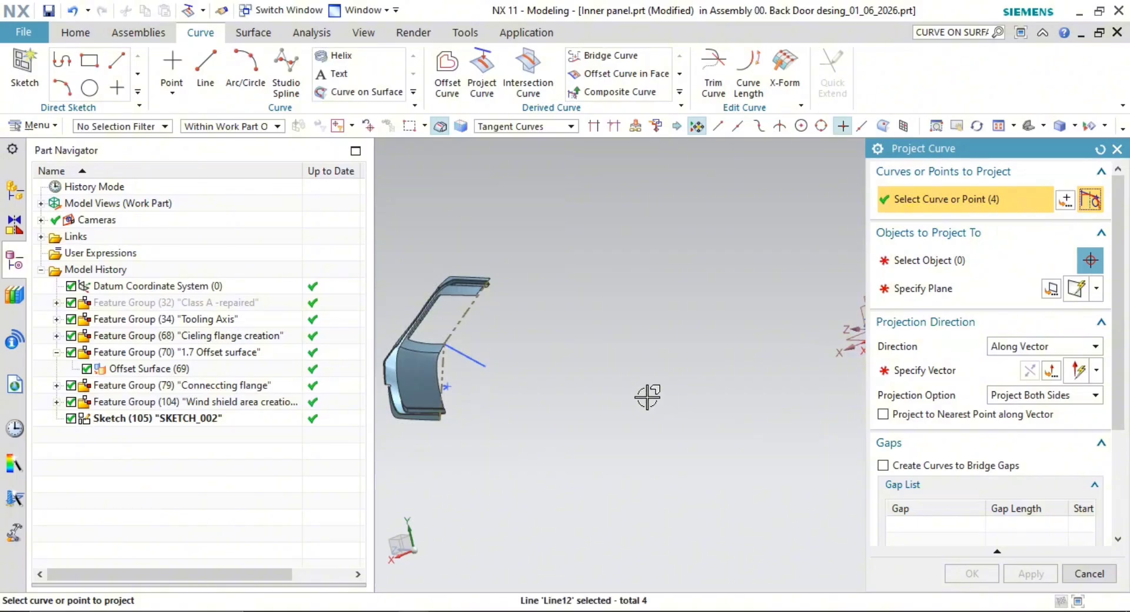
pyautogui.keyDown('shift'); pyautogui.moveTo(702, 477); pyautogui.dragTo(755, 526, button='middle'); pyautogui.keyUp('shift')
pyautogui.middleClick(667, 459)
pyautogui.scroll(1, 390, 416)
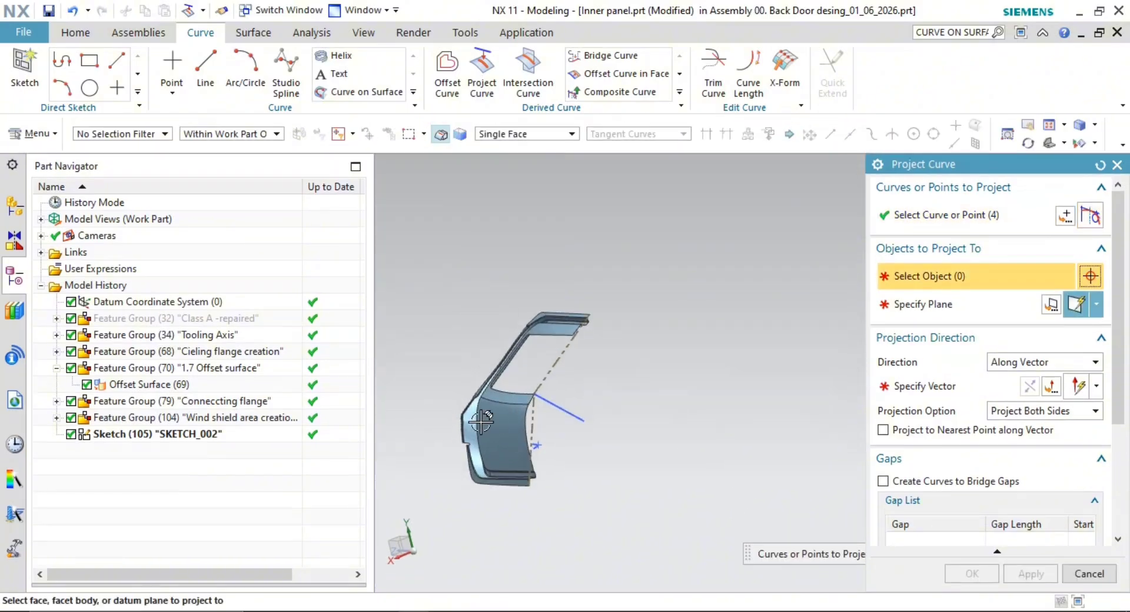
pyautogui.click(496, 426)
pyautogui.scroll(2, 529, 439)
pyautogui.middleClick(663, 415)
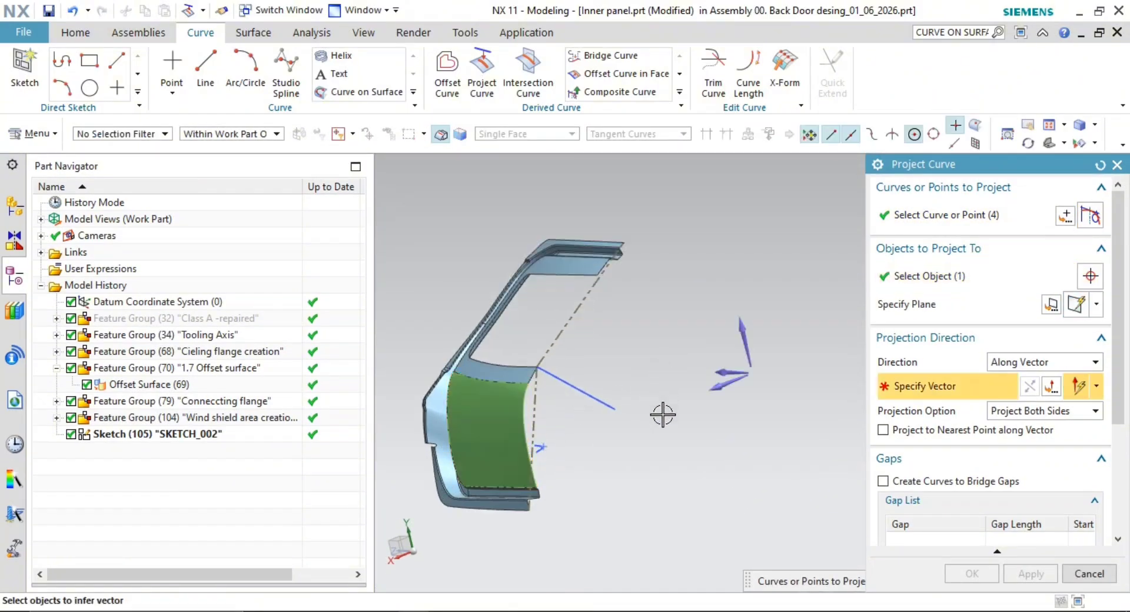
# Try the X axis as the projection direction and cancel the curve projection
pyautogui.moveTo(754, 415); pyautogui.dragTo(879, 499, button='middle')
pyautogui.scroll(-3, 880, 499)
pyautogui.moveTo(782, 454); pyautogui.dragTo(552, 399, button='middle')
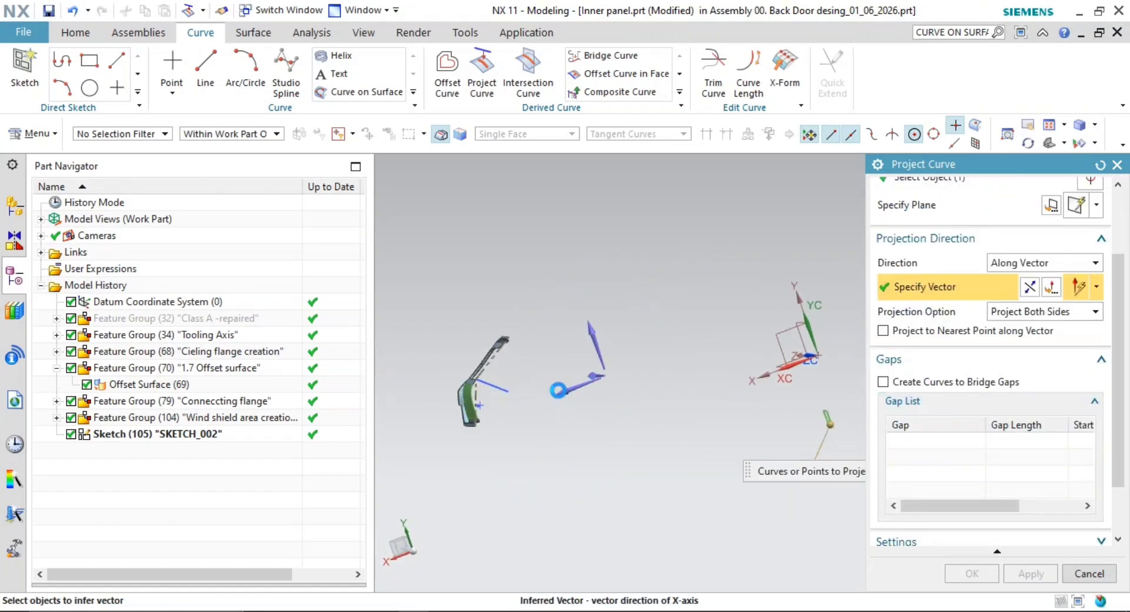
pyautogui.scroll(5, 501, 399)
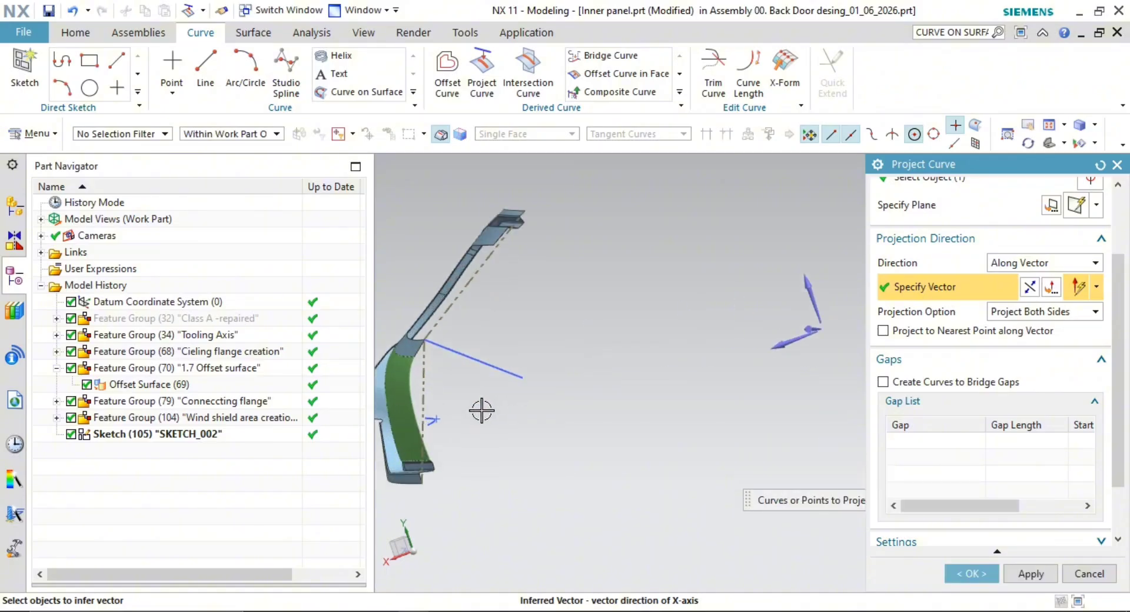
pyautogui.keyDown('shift'); pyautogui.moveTo(482, 411); pyautogui.dragTo(585, 404, button='middle'); pyautogui.keyUp('shift')
pyautogui.scroll(-4, 699, 434)
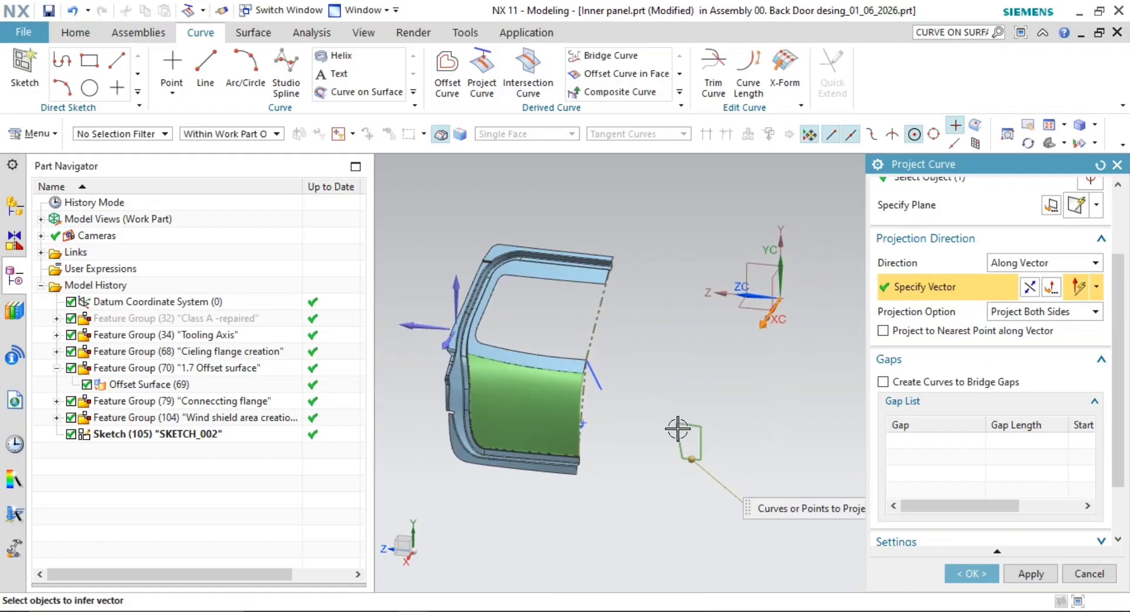
pyautogui.moveTo(681, 434); pyautogui.dragTo(654, 441, button='middle')
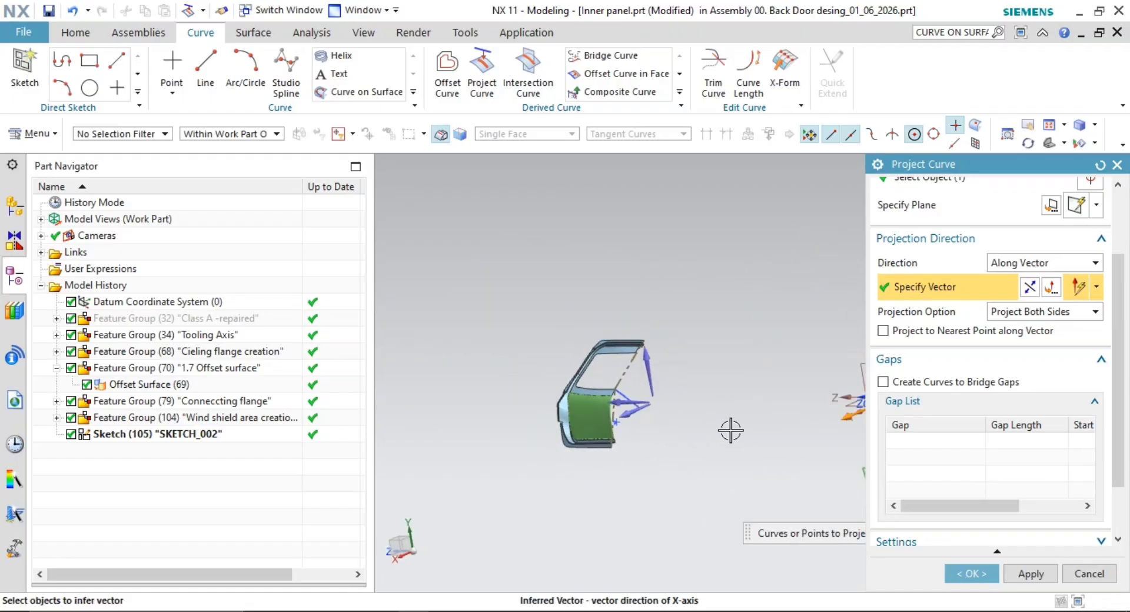
pyautogui.moveTo(732, 431); pyautogui.dragTo(565, 430, button='middle')
pyautogui.press('Escape')
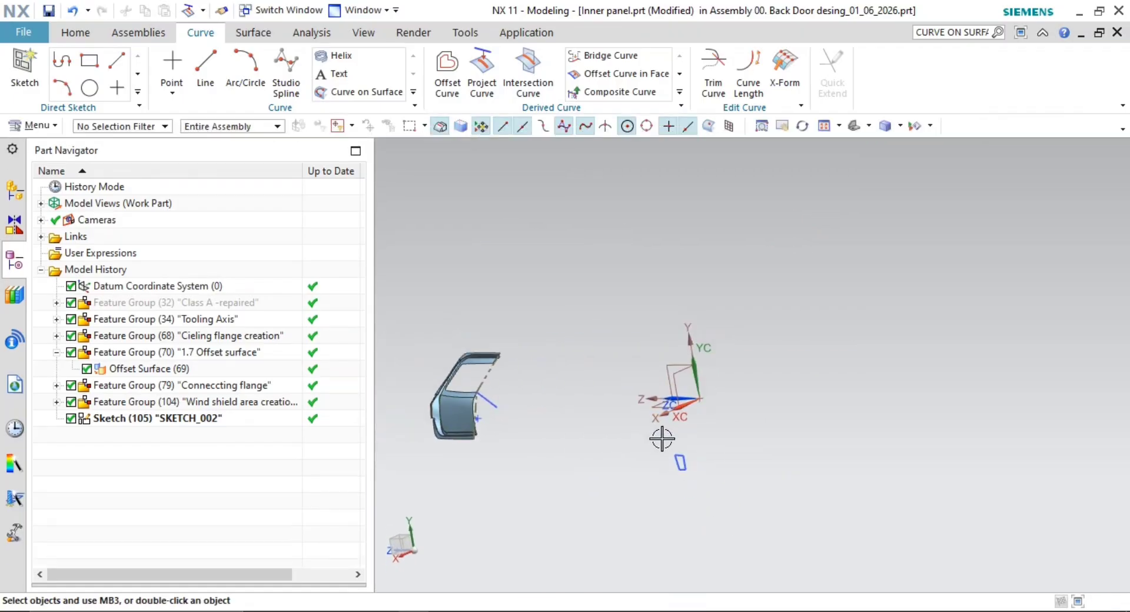
# Delete the sketch containing the four-sided profile
pyautogui.moveTo(660, 440); pyautogui.dragTo(650, 435, button='middle')
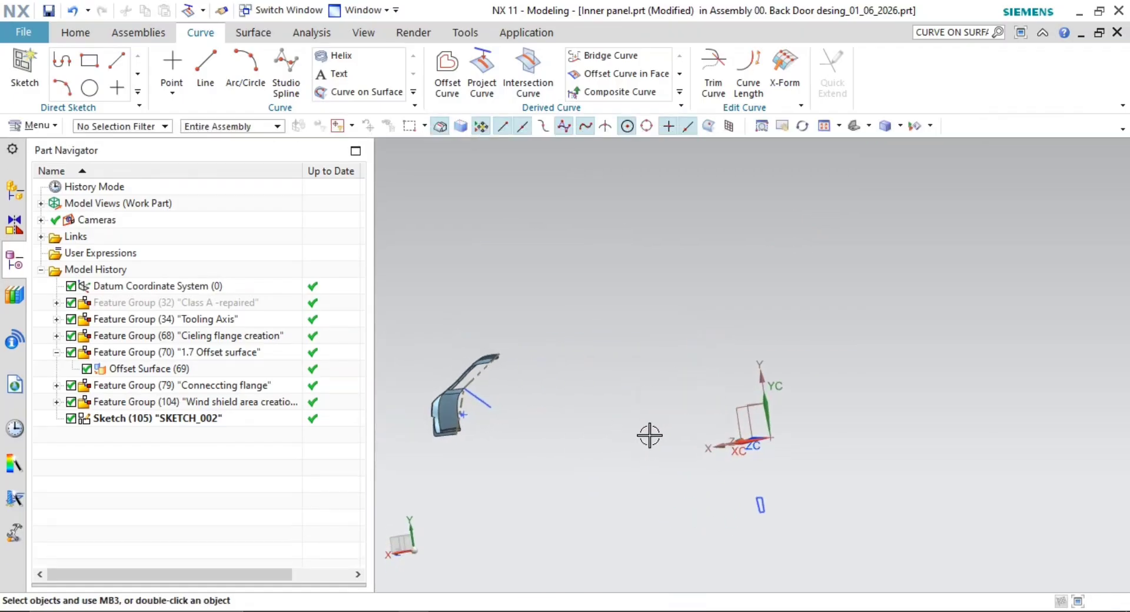
pyautogui.rightClick(176, 419)
pyautogui.click(320, 521)
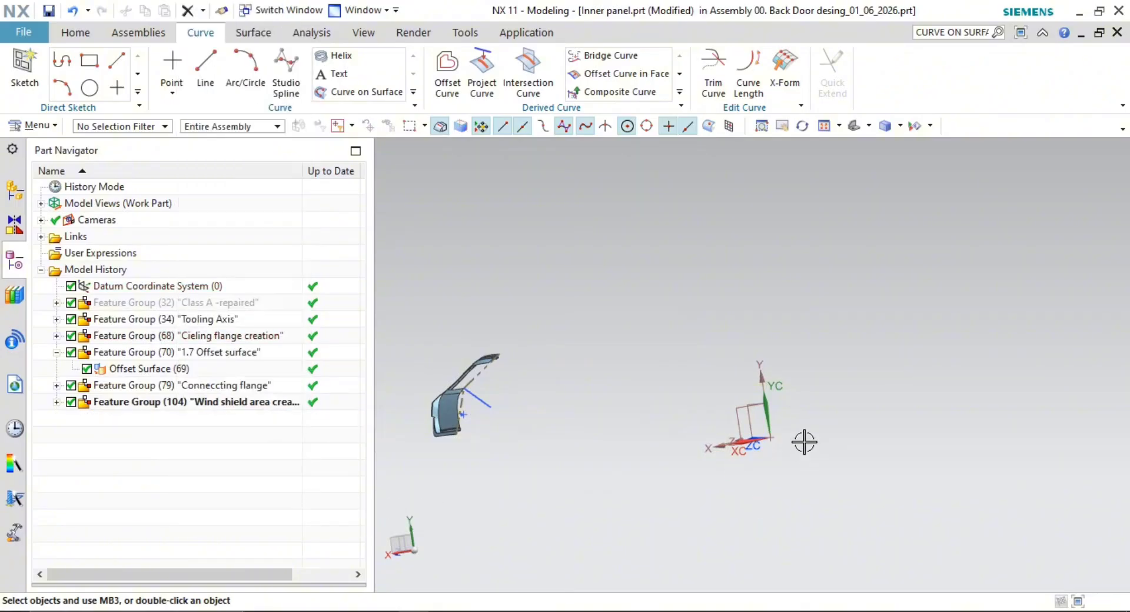
# Start a sketch on a new plane based on the YZ plane of the datum coordinate system
pyautogui.moveTo(803, 444); pyautogui.dragTo(644, 447, button='middle')
pyautogui.moveTo(725, 445)
pyautogui.mouseDown(button='middle')
pyautogui.moveTo(642, 441)
pyautogui.moveTo(601, 355)
pyautogui.mouseUp(button='middle')
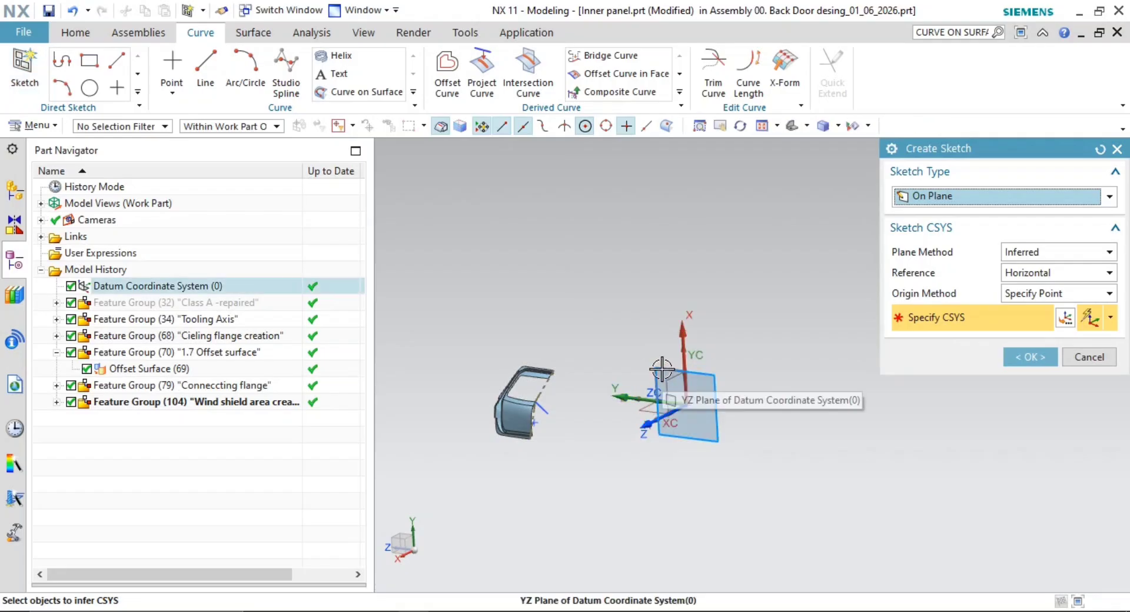
pyautogui.click(1041, 252)
pyautogui.click(1027, 282)
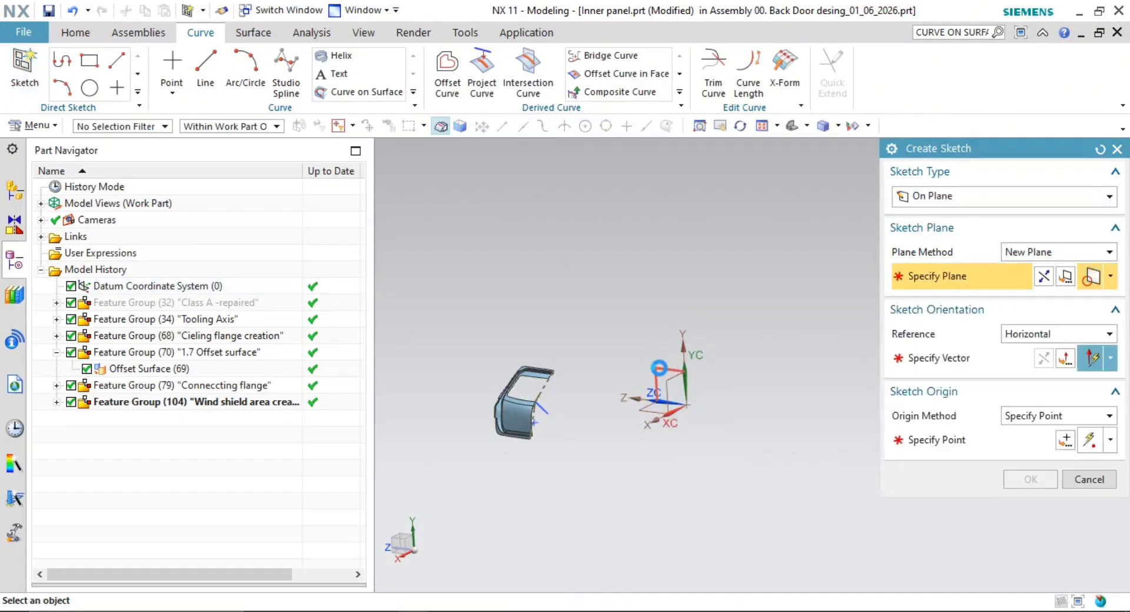
pyautogui.click(659, 368)
pyautogui.click(677, 372)
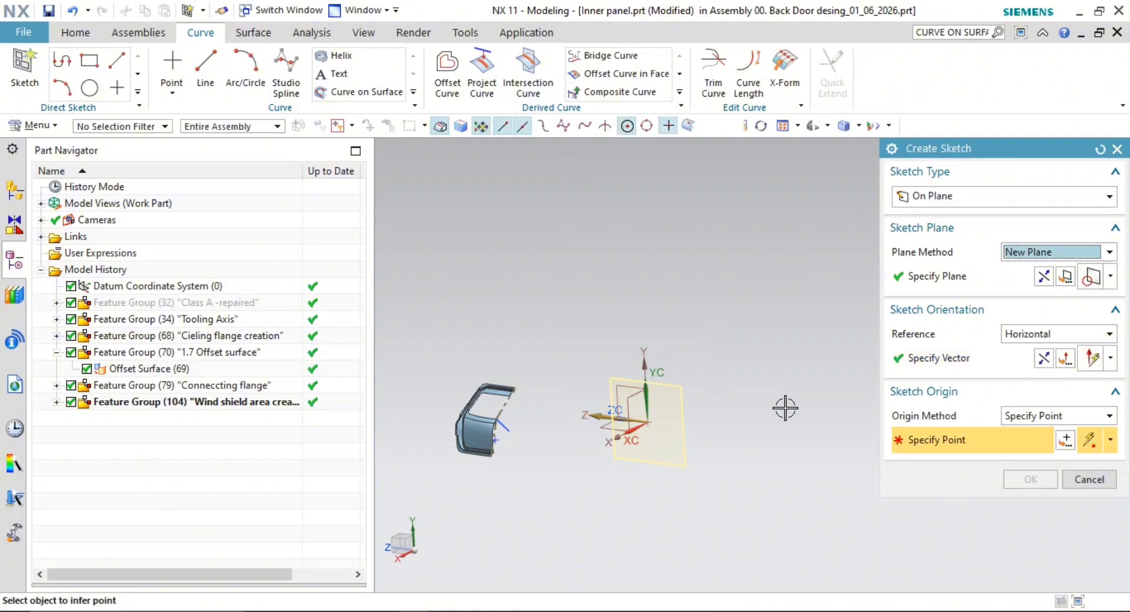
pyautogui.moveTo(700, 404); pyautogui.dragTo(714, 403, button='middle')
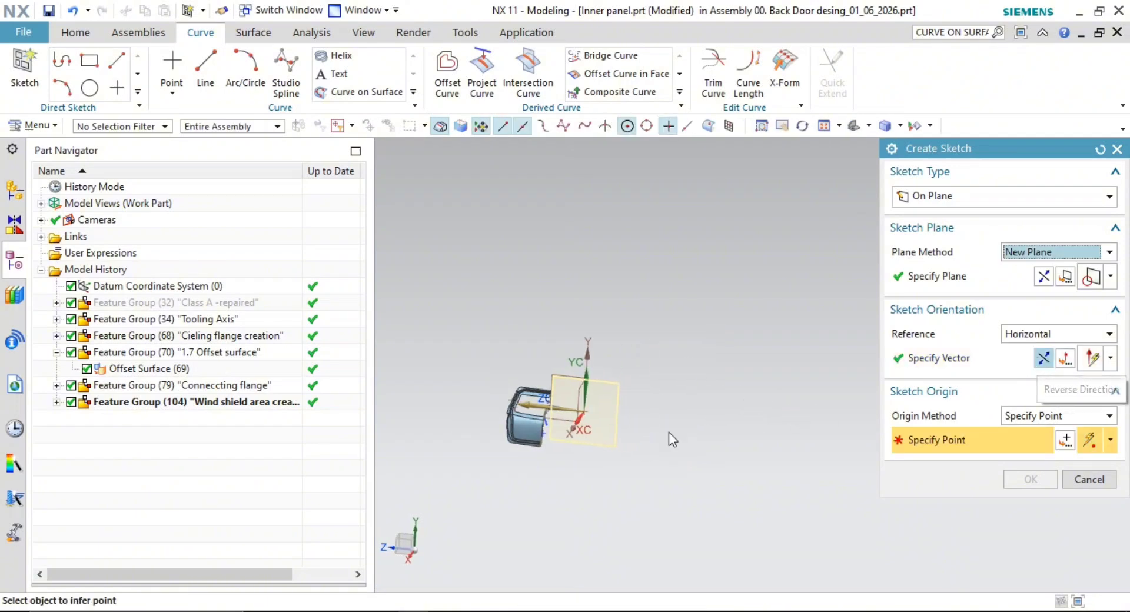
# Place the sketch origin at the endpoint of the lower panel's bottom flange edge, on the door's centre line
pyautogui.scroll(8, 530, 454)
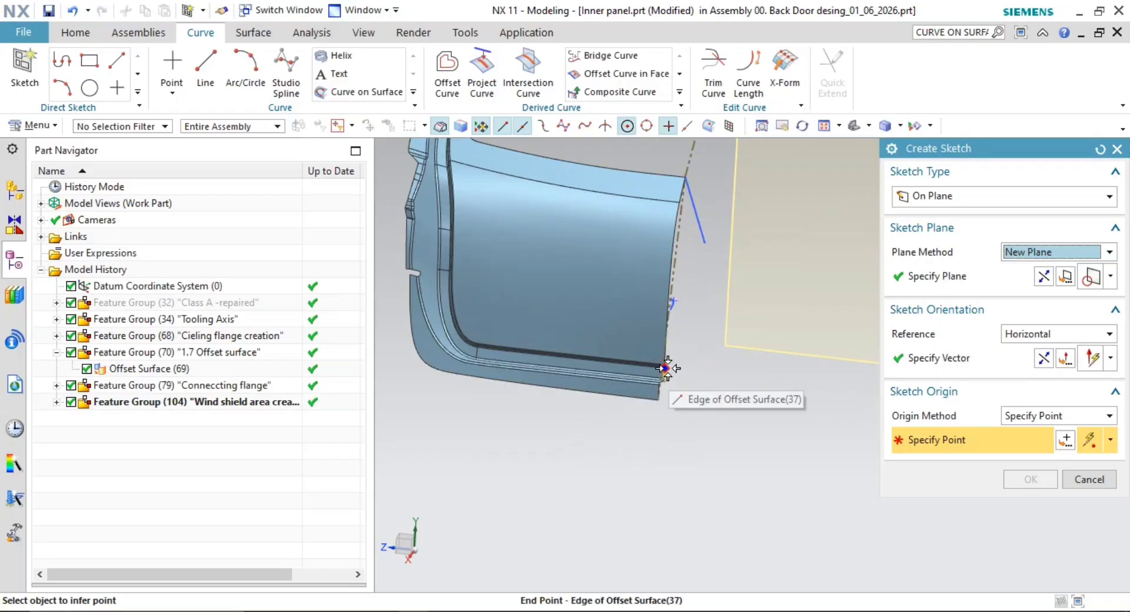
pyautogui.scroll(3, 664, 390)
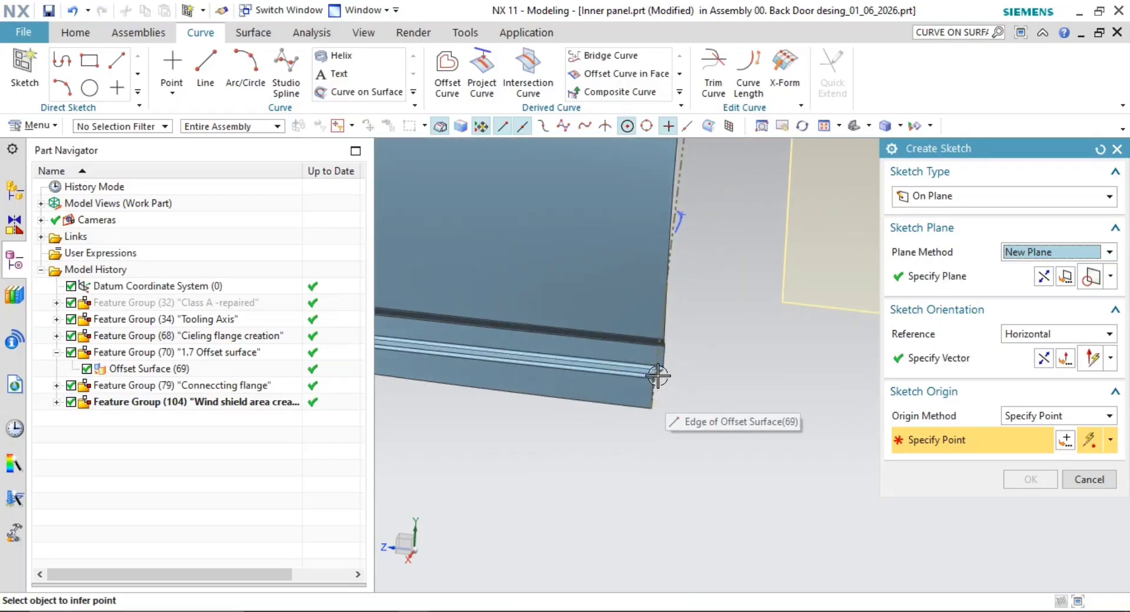
pyautogui.click(664, 374)
pyautogui.scroll(-3, 681, 394)
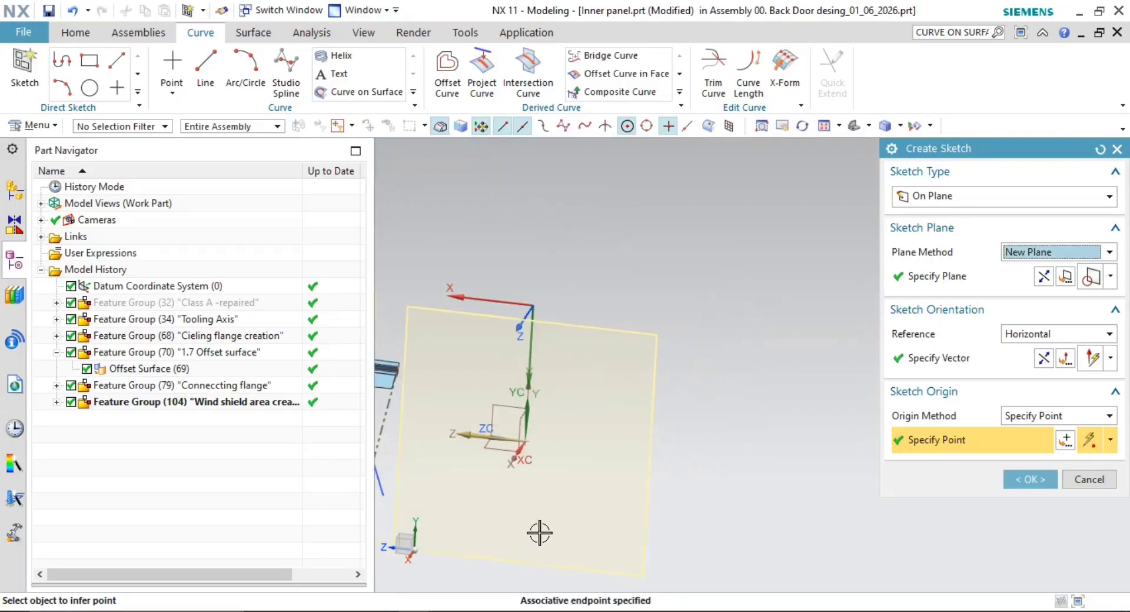
pyautogui.moveTo(538, 530)
pyautogui.mouseDown(button='middle')
pyautogui.moveTo(598, 434)
pyautogui.moveTo(584, 433)
pyautogui.mouseUp(button='middle')
pyautogui.moveTo(587, 423)
pyautogui.mouseDown(button='middle')
pyautogui.moveTo(506, 426)
pyautogui.moveTo(565, 427)
pyautogui.mouseUp(button='middle')
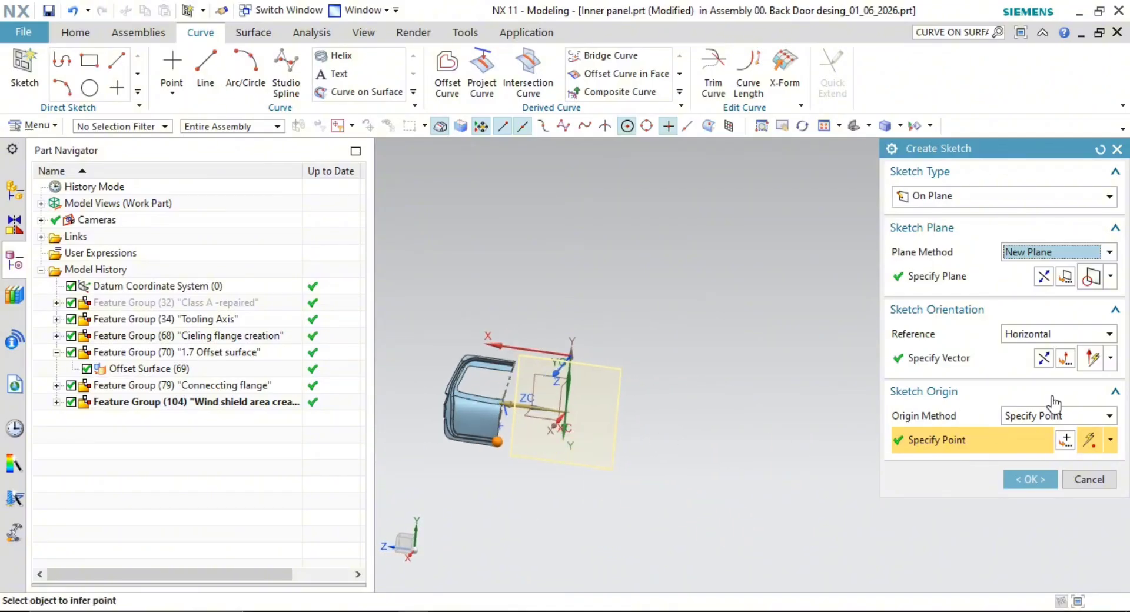
# Reverse the sketch's horizontal reference direction and create the sketch
pyautogui.click(1041, 358)
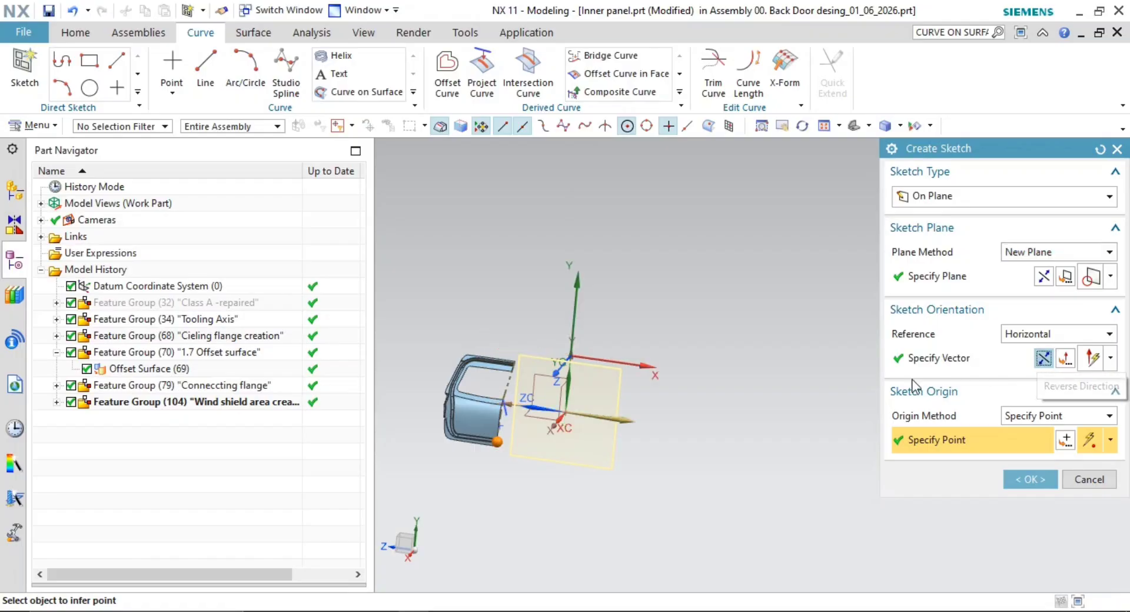
pyautogui.moveTo(698, 421); pyautogui.dragTo(704, 426, button='middle')
pyautogui.middleClick(704, 427)
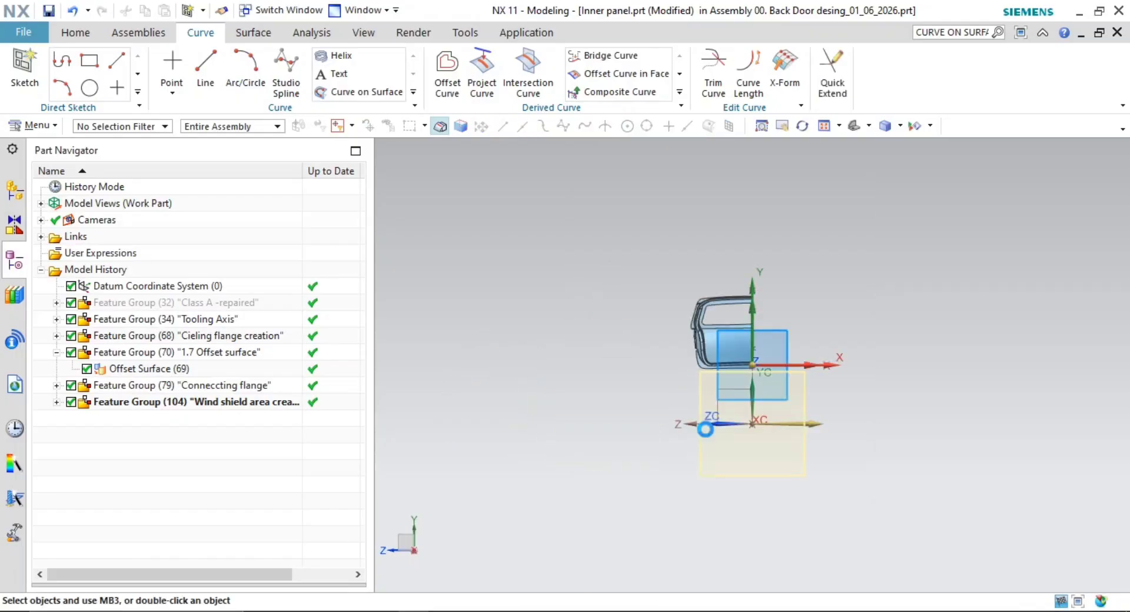
pyautogui.scroll(5, 750, 349)
pyautogui.keyDown('shift'); pyautogui.moveTo(739, 320); pyautogui.dragTo(712, 420, button='middle'); pyautogui.keyUp('shift')
pyautogui.scroll(3, 697, 422)
pyautogui.scroll(2, 734, 456)
pyautogui.keyDown('shift'); pyautogui.moveTo(734, 456); pyautogui.dragTo(653, 414, button='middle'); pyautogui.keyUp('shift')
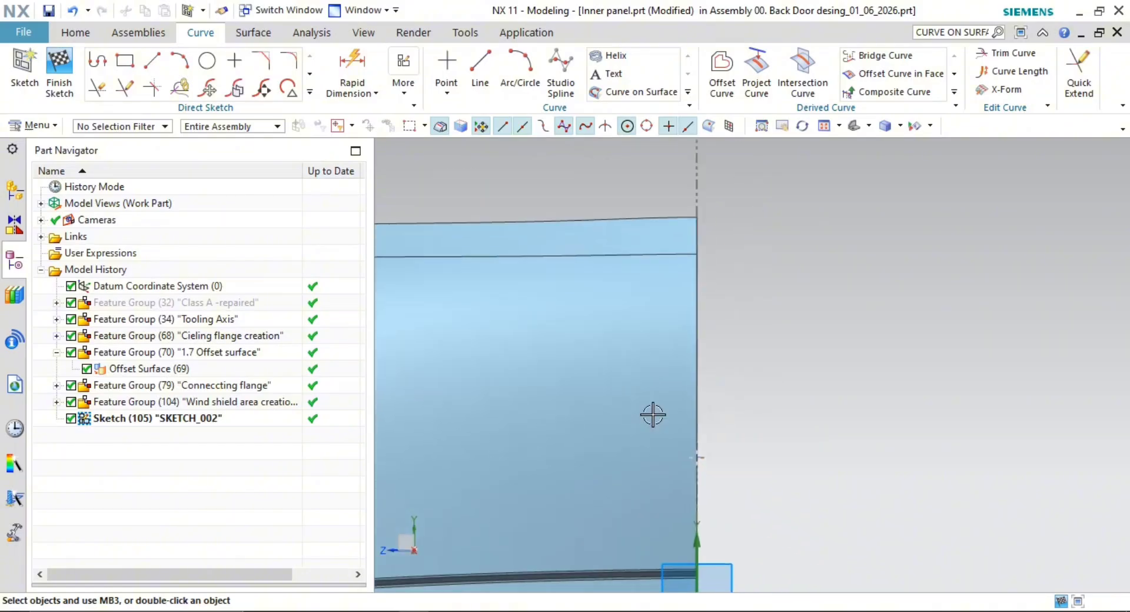
pyautogui.click(103, 68)
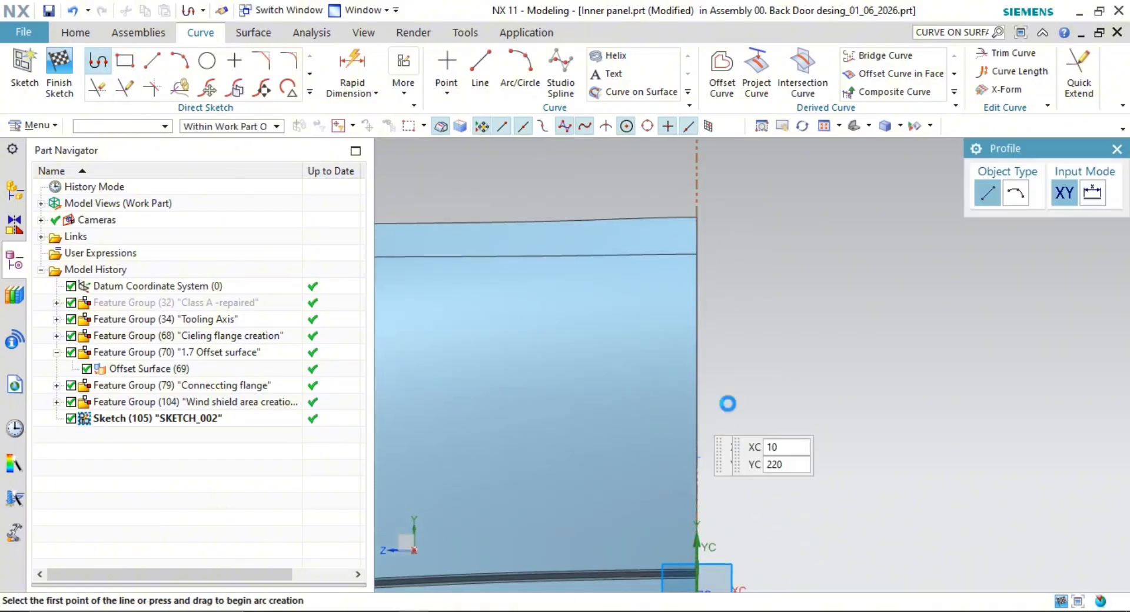
pyautogui.click(504, 287)
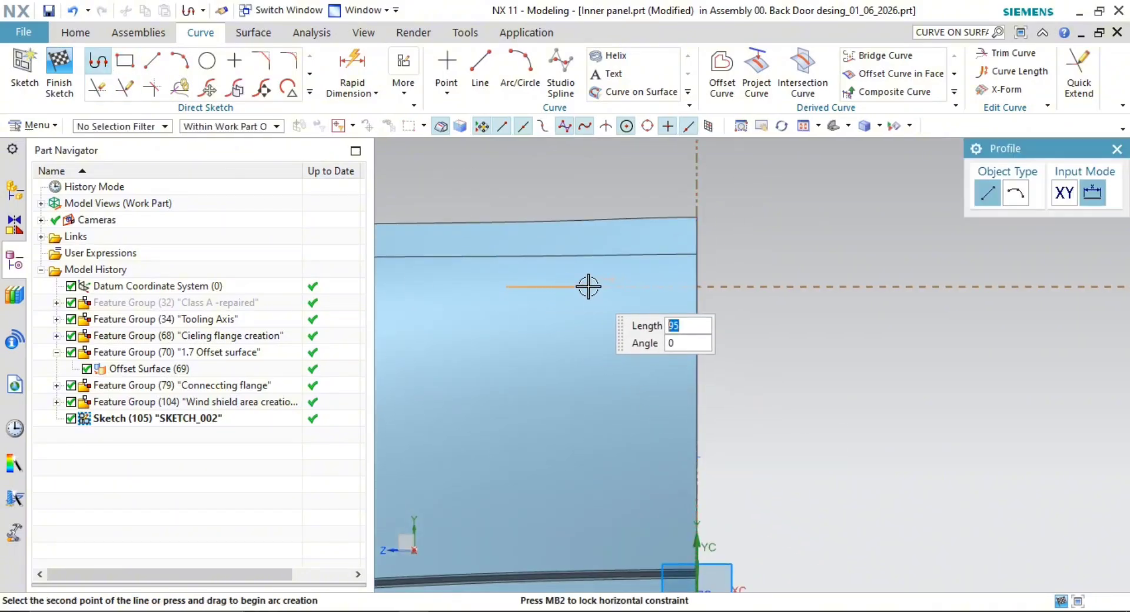
pyautogui.click(589, 287)
pyautogui.click(598, 416)
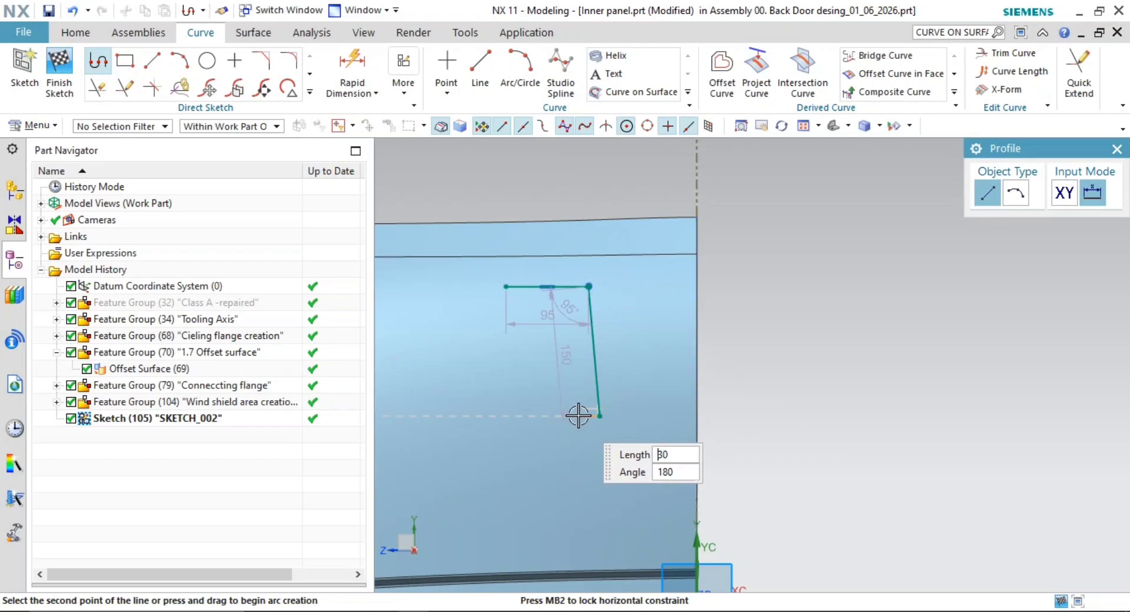
pyautogui.press('Escape')
pyautogui.hotkey('ctrl', 'z')
pyautogui.hotkey('ctrl', 'z')
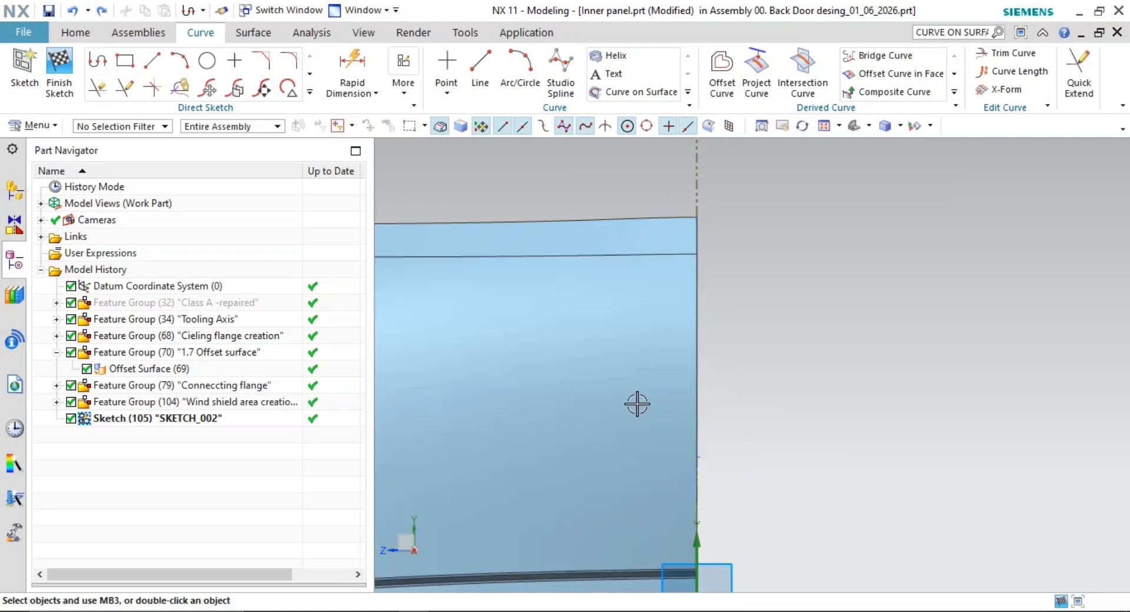
# Sketch a closed four-sided profile on the lower panel with a 90 mm vertical side, a 50 mm bottom and a 145 mm slanted side
pyautogui.click(97, 61)
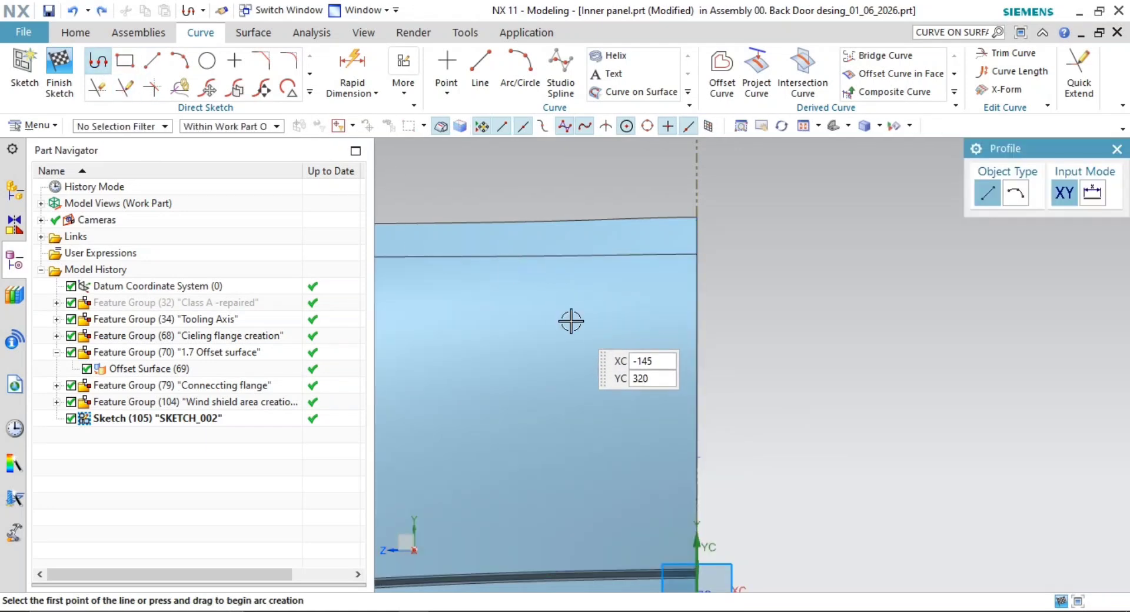
pyautogui.click(563, 300)
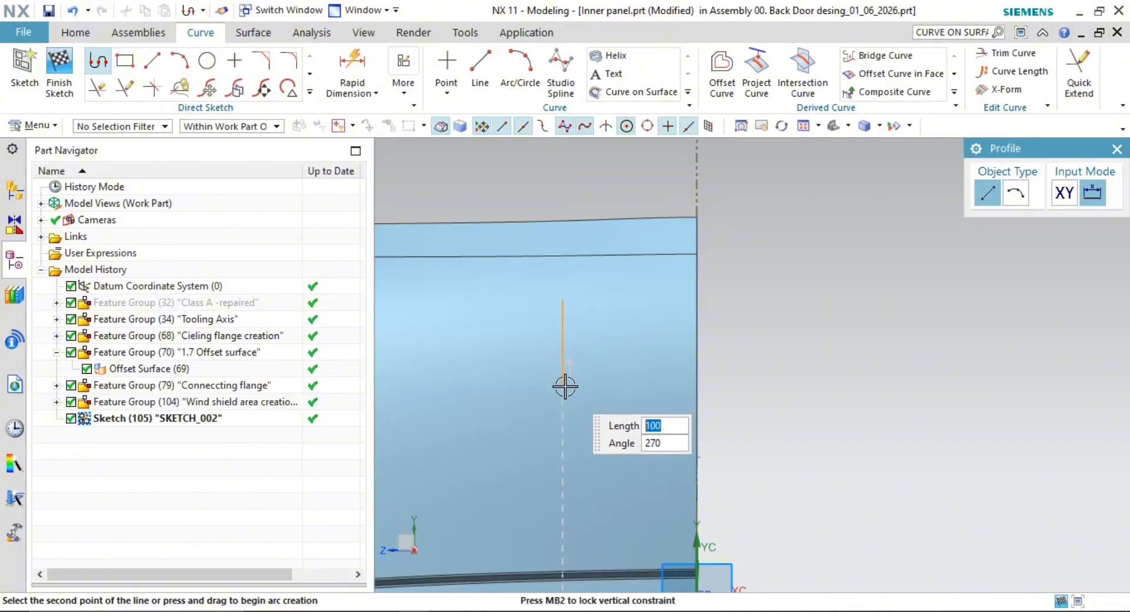
pyautogui.write('90')
pyautogui.press('Return')
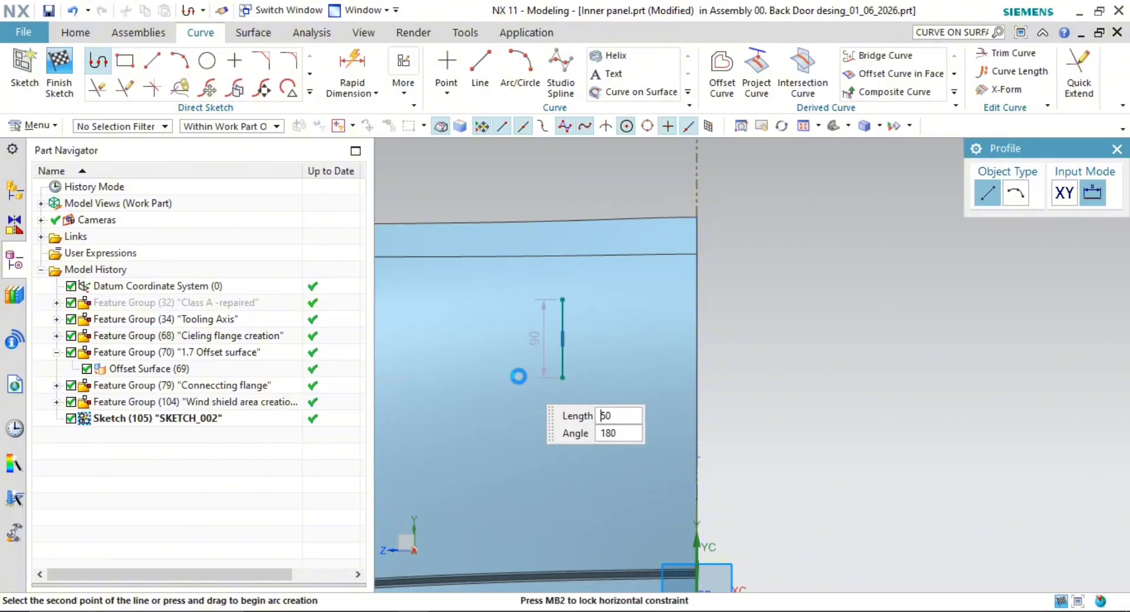
pyautogui.click(432, 287)
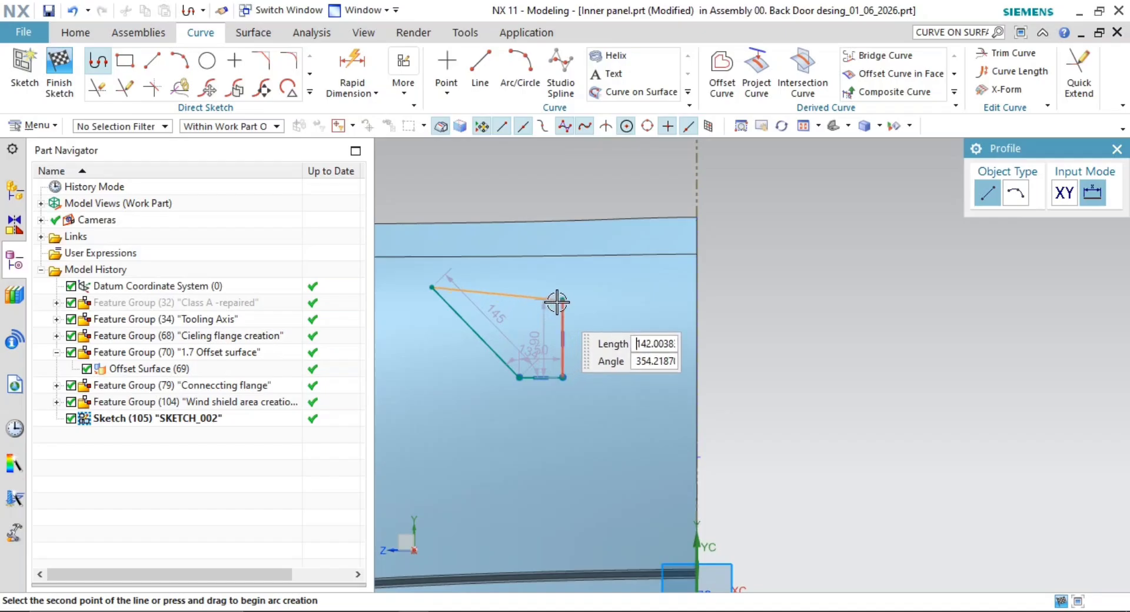
pyautogui.click(561, 298)
pyautogui.press('Escape')
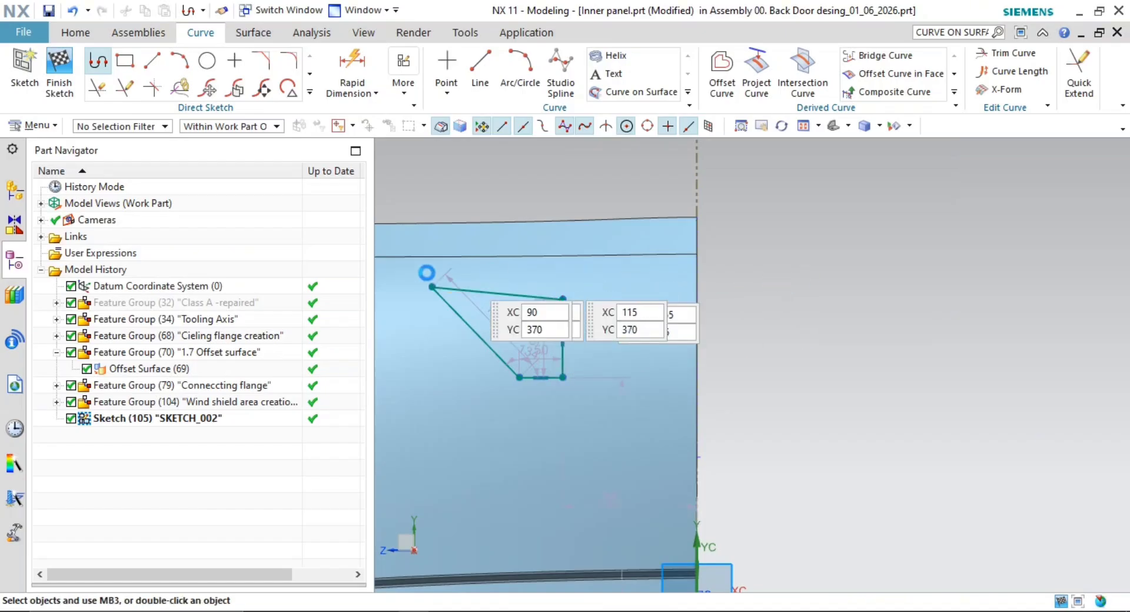
# Try reshaping the four-sided profile by moving its upper outer corner and its vertical side, and undo the profile
pyautogui.moveTo(432, 287); pyautogui.dragTo(477, 297)
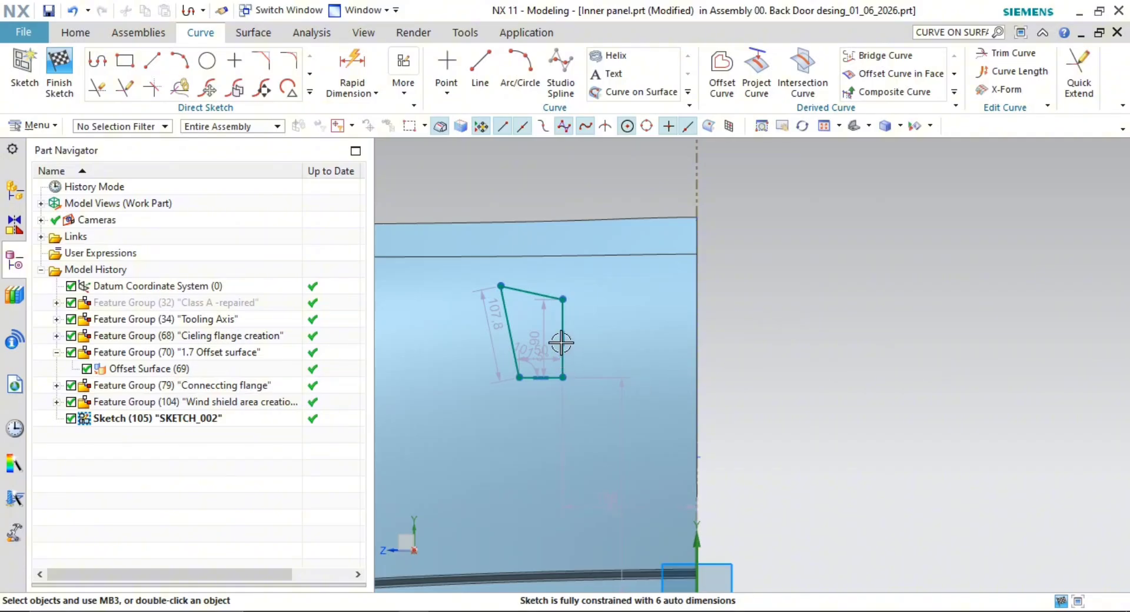
pyautogui.moveTo(562, 341); pyautogui.dragTo(631, 345)
pyautogui.scroll(3, 656, 328)
pyautogui.scroll(-5, 638, 366)
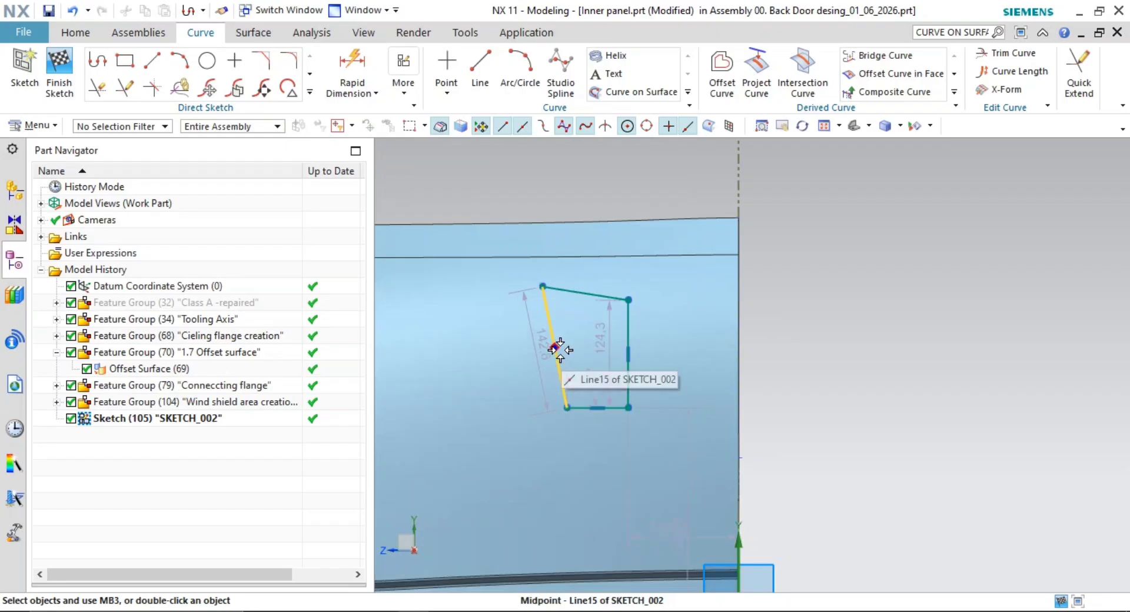
pyautogui.scroll(1, 800, 391)
pyautogui.hotkey('ctrl', 'z')
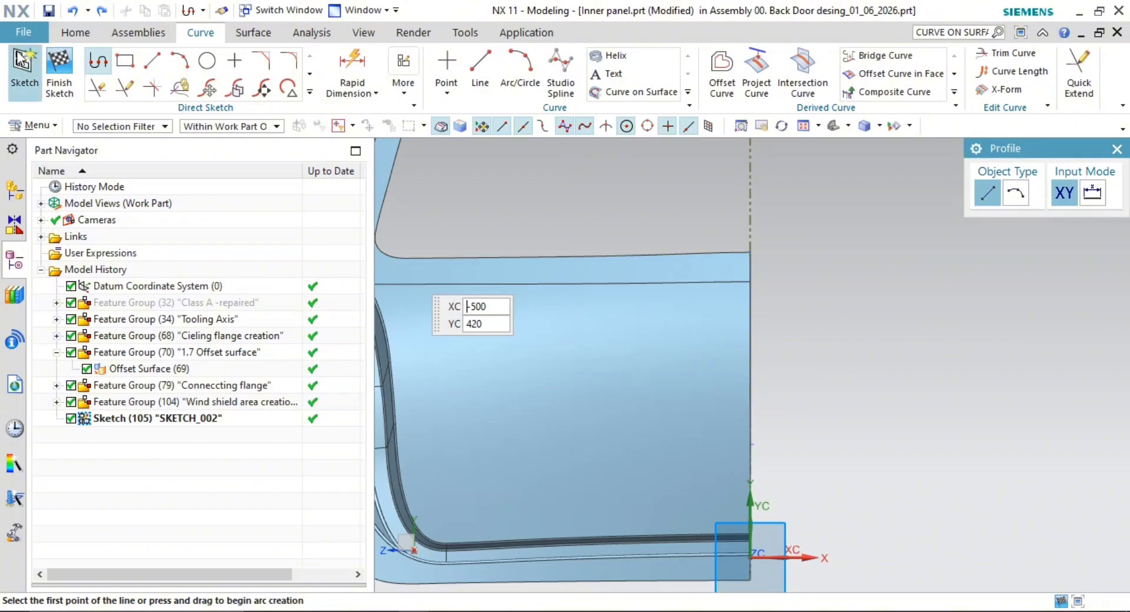
# Sketch a rectangle about 110 mm wide and 120 mm tall in the upper part of the lower panel
pyautogui.click(125, 60)
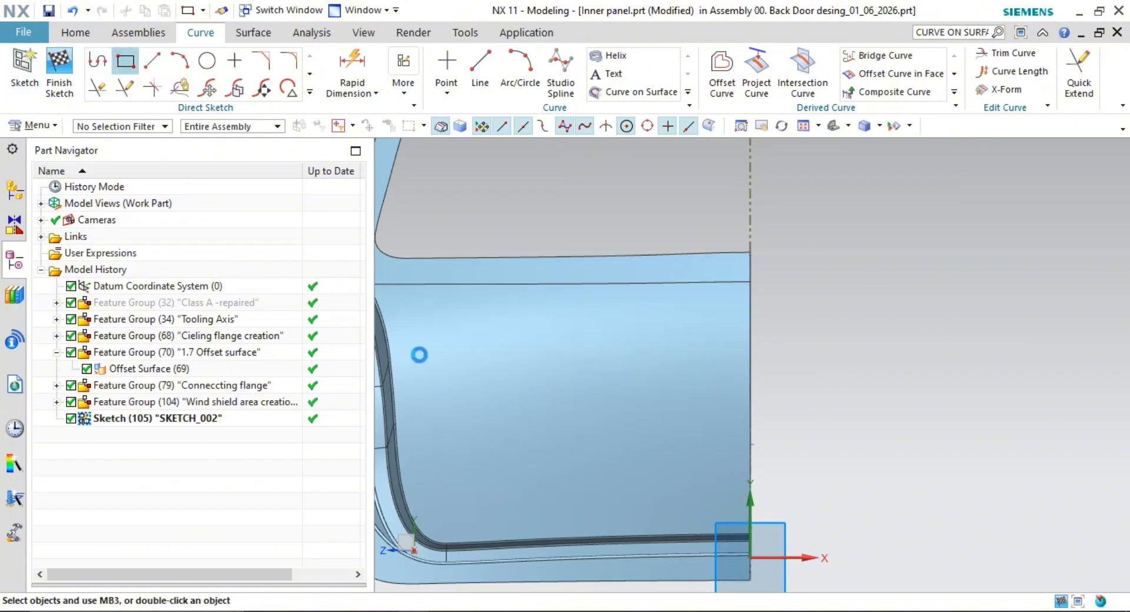
pyautogui.click(590, 317)
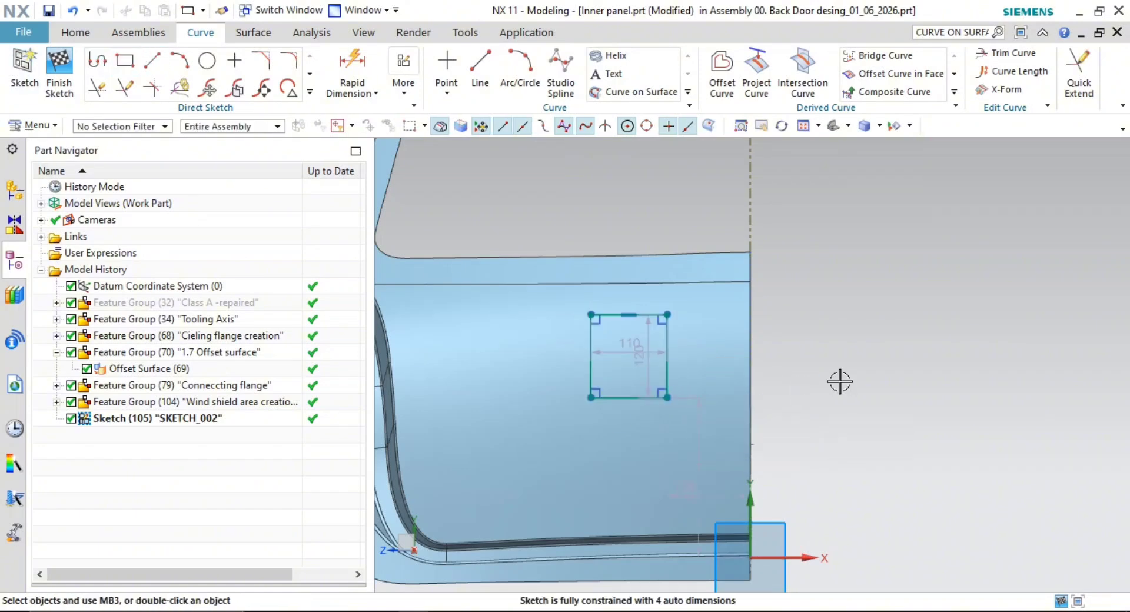
pyautogui.scroll(5, 630, 366)
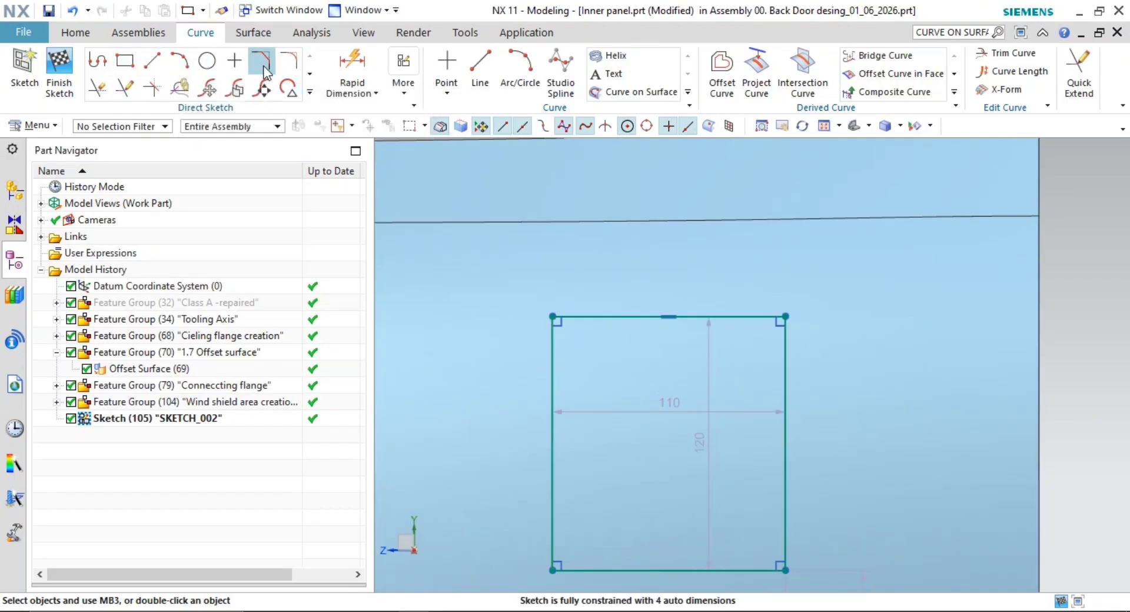
# Fillet the rectangle's two upper corners with radii of about 14.9 mm on the outer side and 21.4 mm on the inner side
pyautogui.click(288, 61)
pyautogui.click(557, 349)
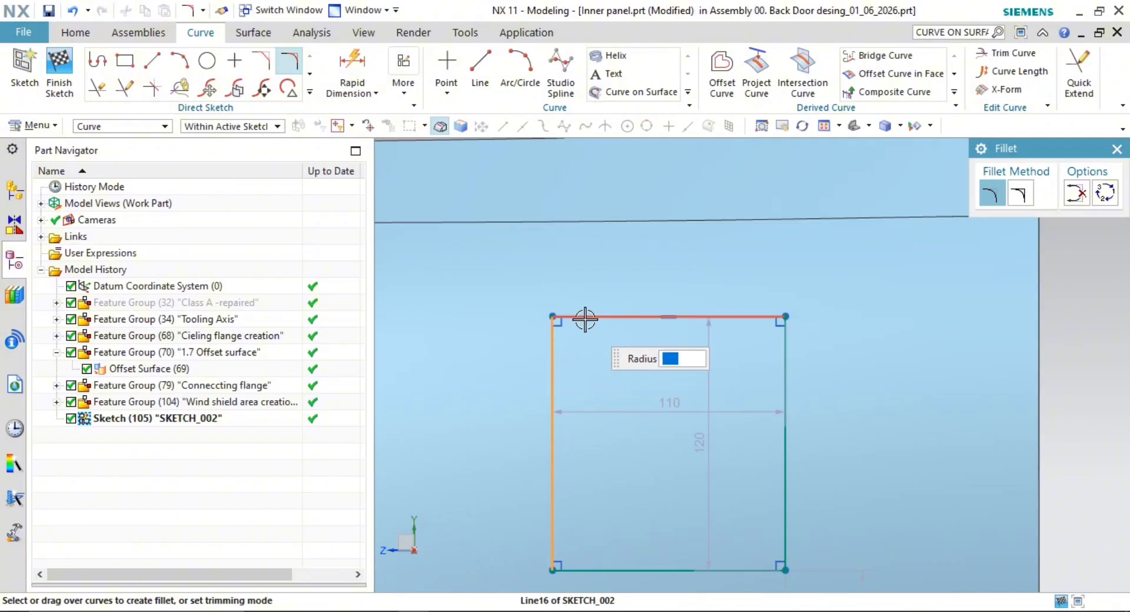
pyautogui.click(585, 319)
pyautogui.scroll(3, 578, 327)
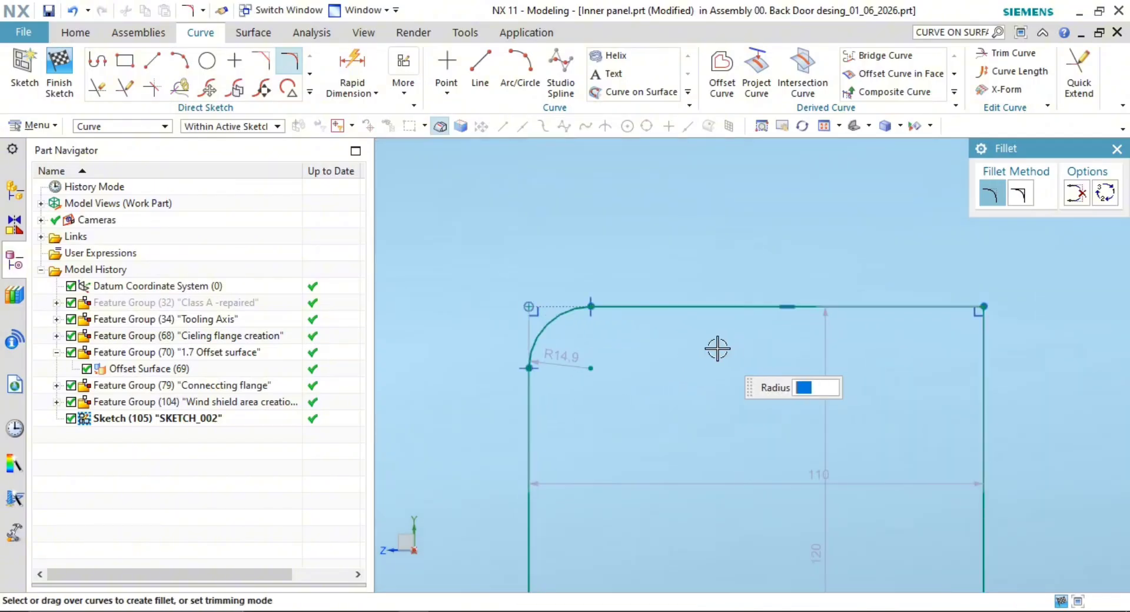
pyautogui.click(848, 358)
pyautogui.click(826, 334)
# Fillet the rectangle's two lower corners with radii of about 22 mm on the outer side and 36.9 mm on the inner side
pyautogui.scroll(-2, 801, 421)
pyautogui.keyDown('shift'); pyautogui.moveTo(801, 421); pyautogui.dragTo(767, 199, button='middle'); pyautogui.keyUp('shift')
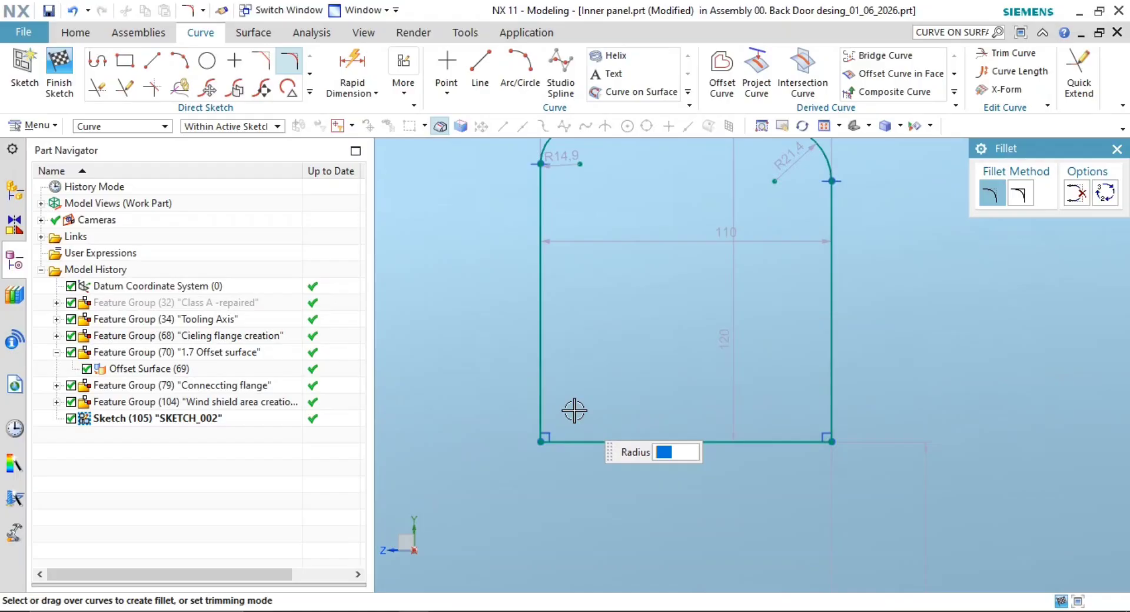
pyautogui.click(568, 442)
pyautogui.click(540, 396)
pyautogui.click(552, 428)
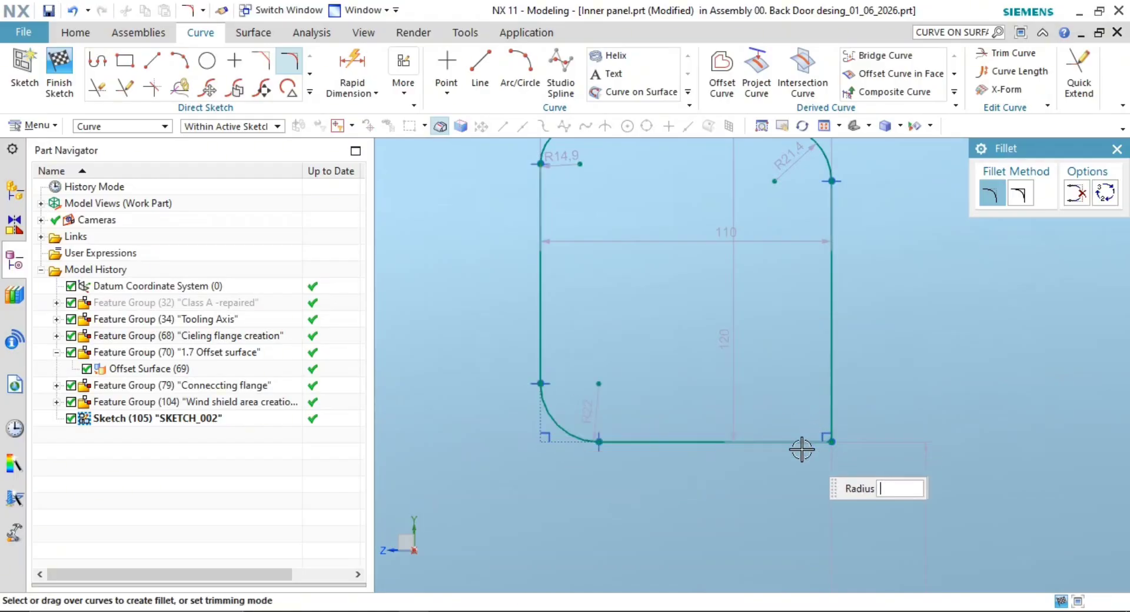
pyautogui.click(830, 387)
pyautogui.click(820, 391)
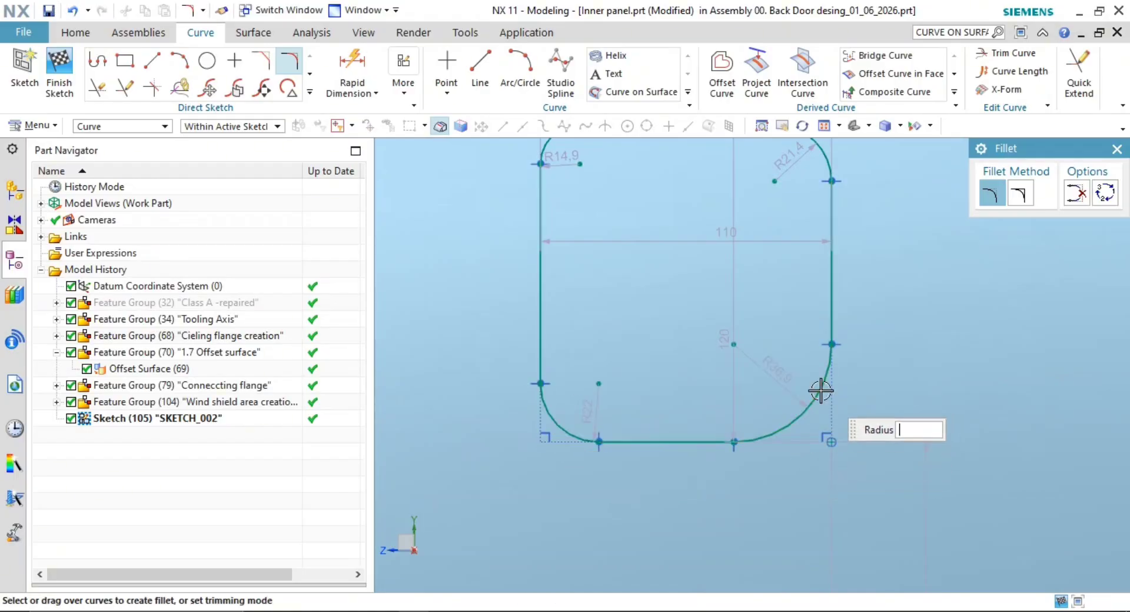
pyautogui.press('Escape')
# Set the radius of the rectangle's lower inner corner fillet to 3 mm
pyautogui.keyDown('shift'); pyautogui.moveTo(803, 376); pyautogui.dragTo(750, 426, button='middle'); pyautogui.keyUp('shift')
pyautogui.click(732, 418)
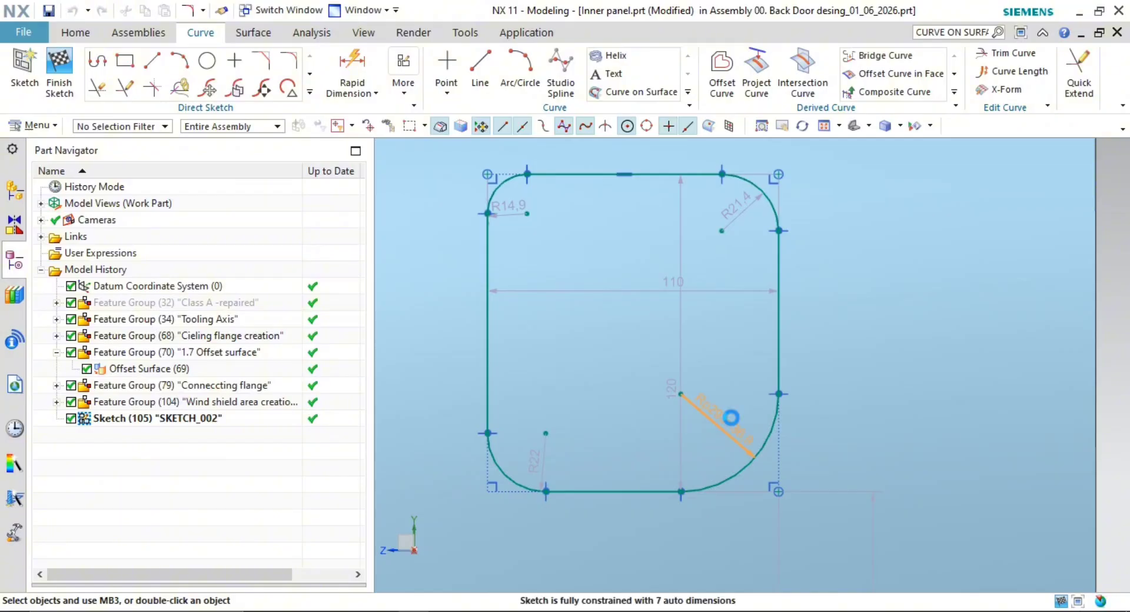
pyautogui.doubleClick(731, 418)
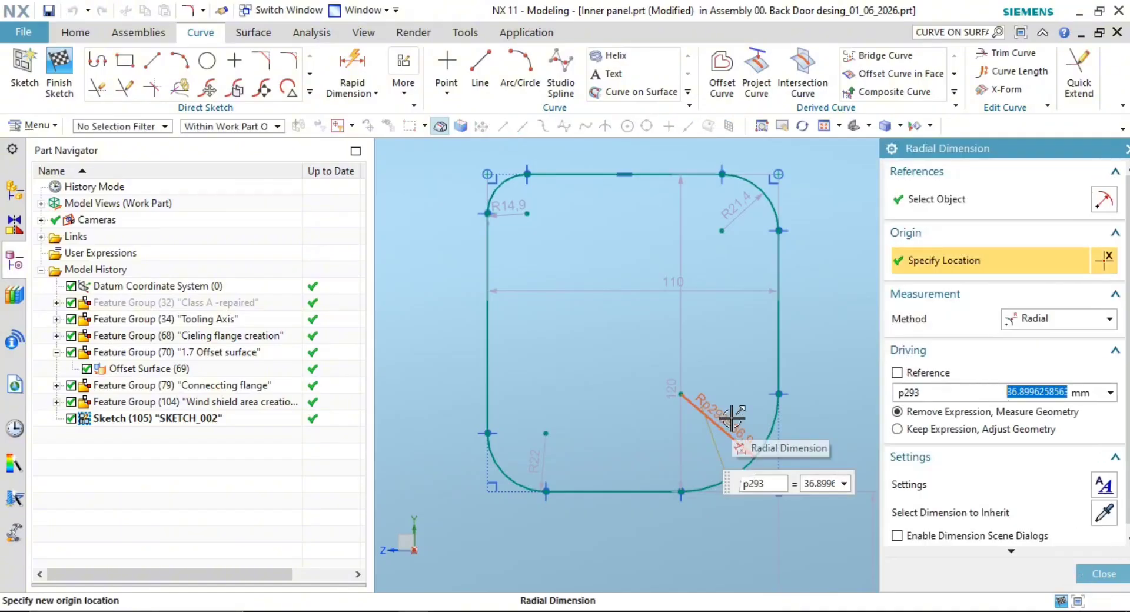
pyautogui.write('3')
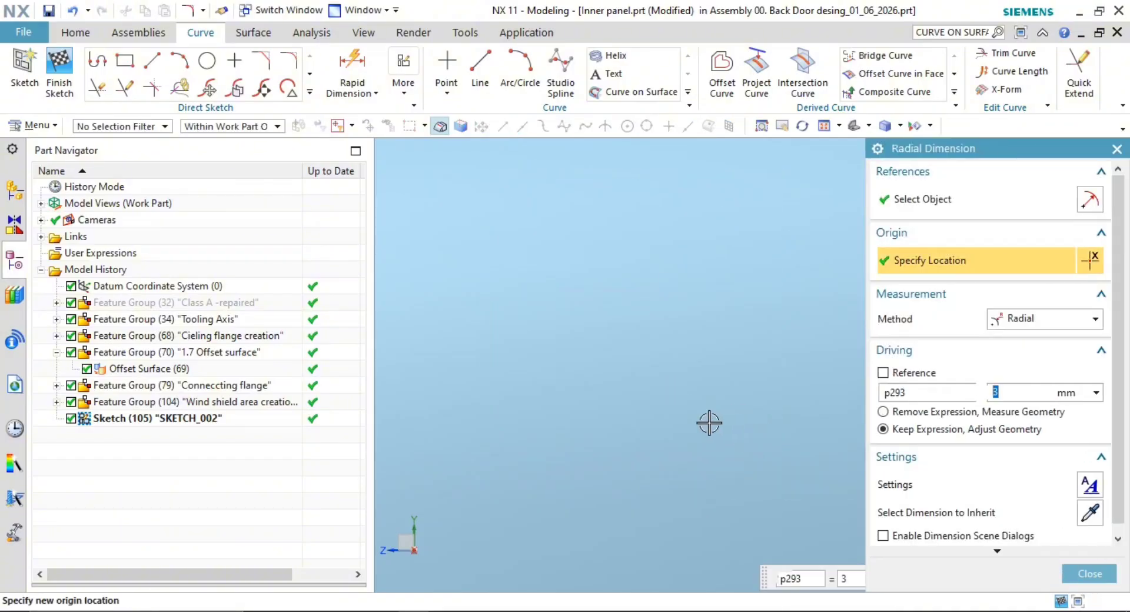
pyautogui.scroll(-5, 712, 427)
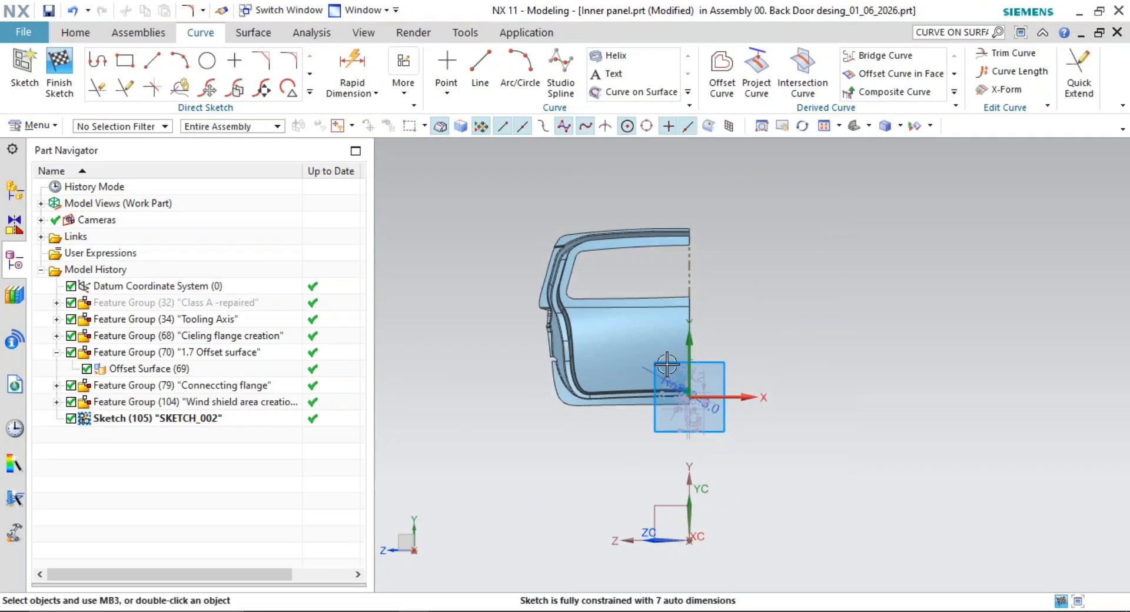
# Undo the 3 mm corner radius and move the rectangle's horizontal and vertical offset dimensions clear of the profile
pyautogui.scroll(6, 707, 382)
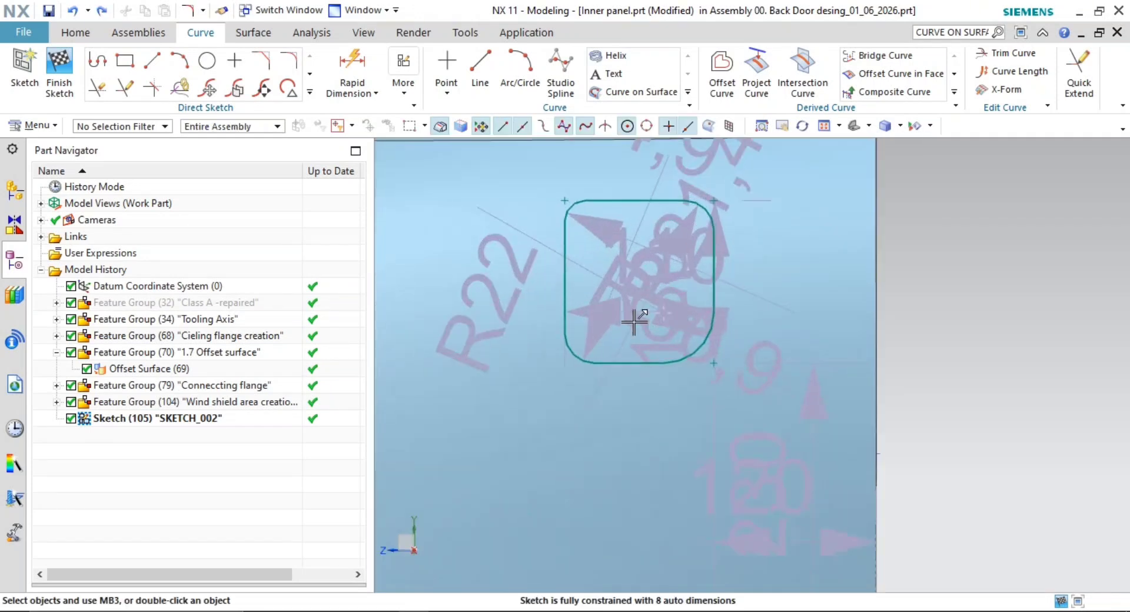
pyautogui.scroll(-3, 739, 388)
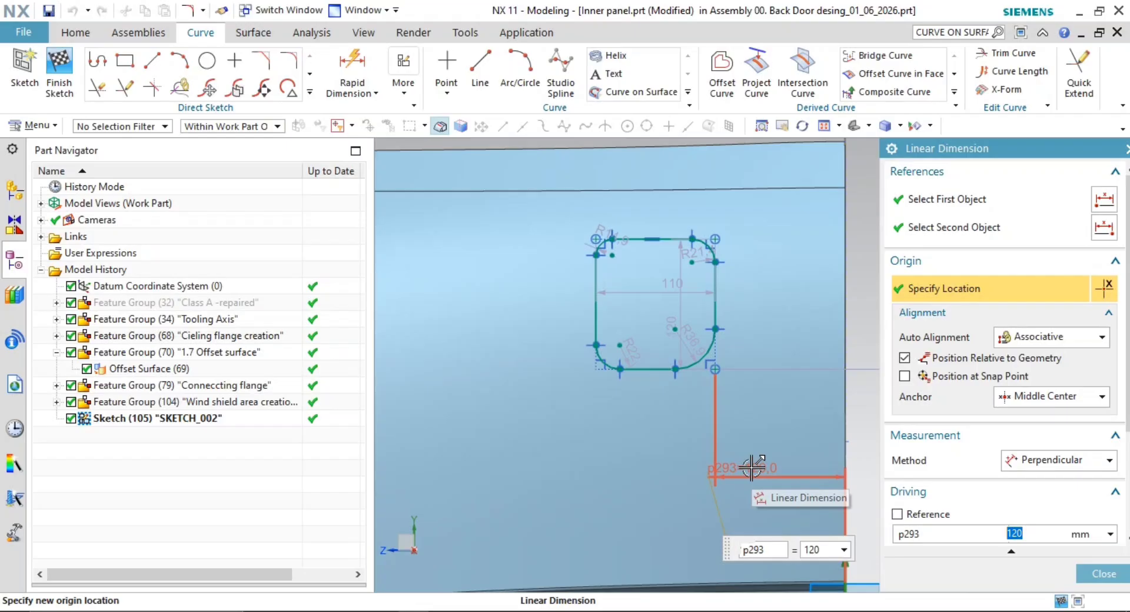
pyautogui.middleClick(729, 422)
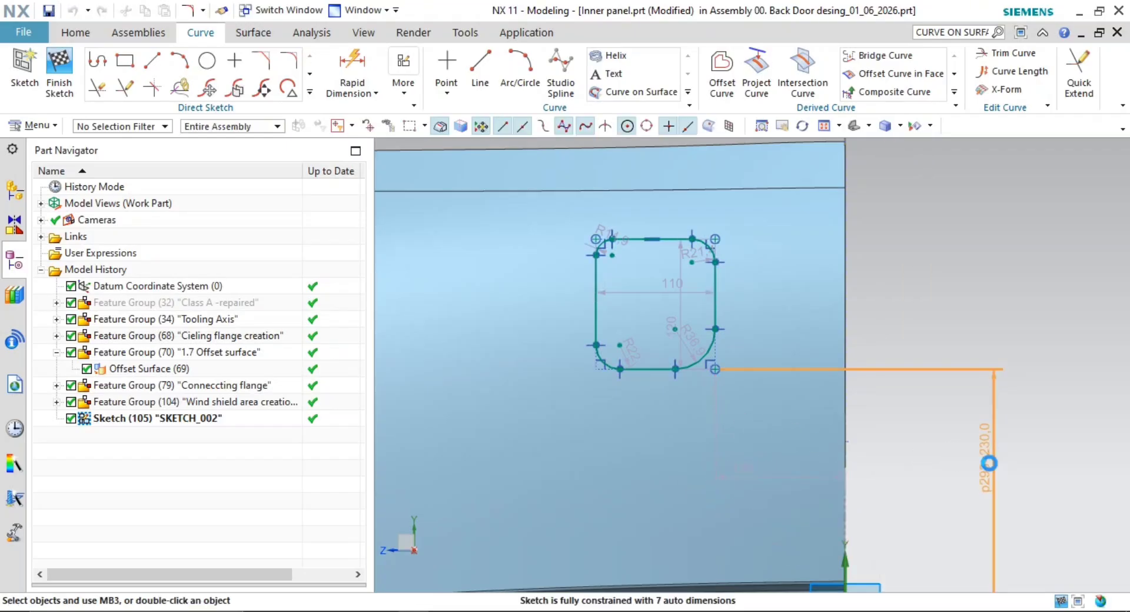
pyautogui.doubleClick(989, 463)
pyautogui.middleClick(859, 316)
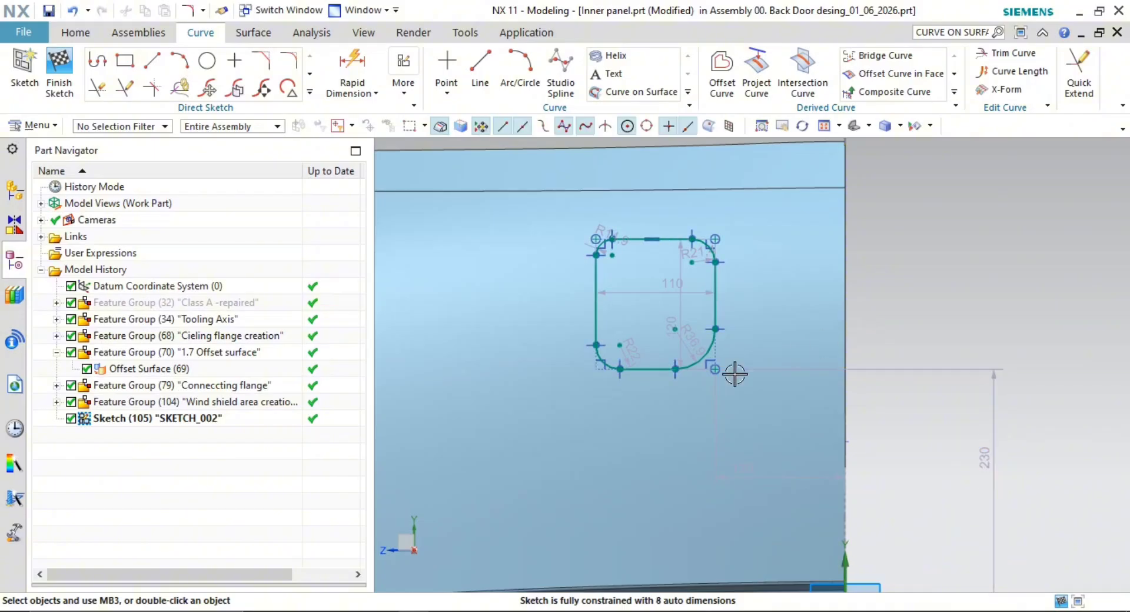
# Try to set the rectangle's lower inner corner radius to 10 mm, and undo the change
pyautogui.scroll(3, 734, 374)
pyautogui.click(687, 329)
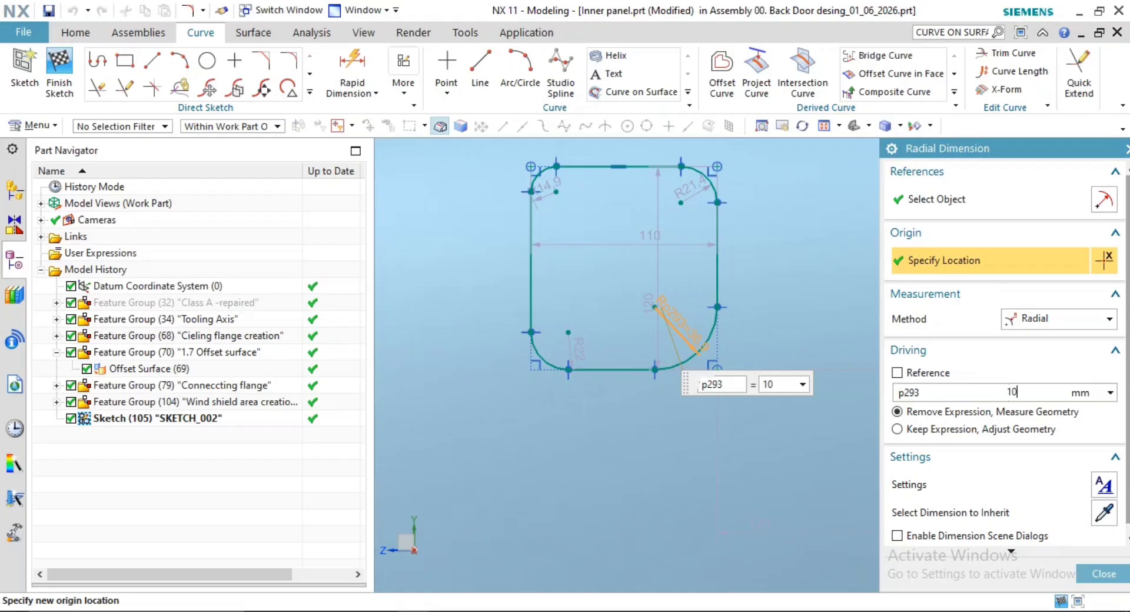
pyautogui.press('Return')
pyautogui.scroll(-5, 709, 434)
pyautogui.keyDown('shift'); pyautogui.moveTo(709, 434); pyautogui.dragTo(704, 374, button='middle'); pyautogui.keyUp('shift')
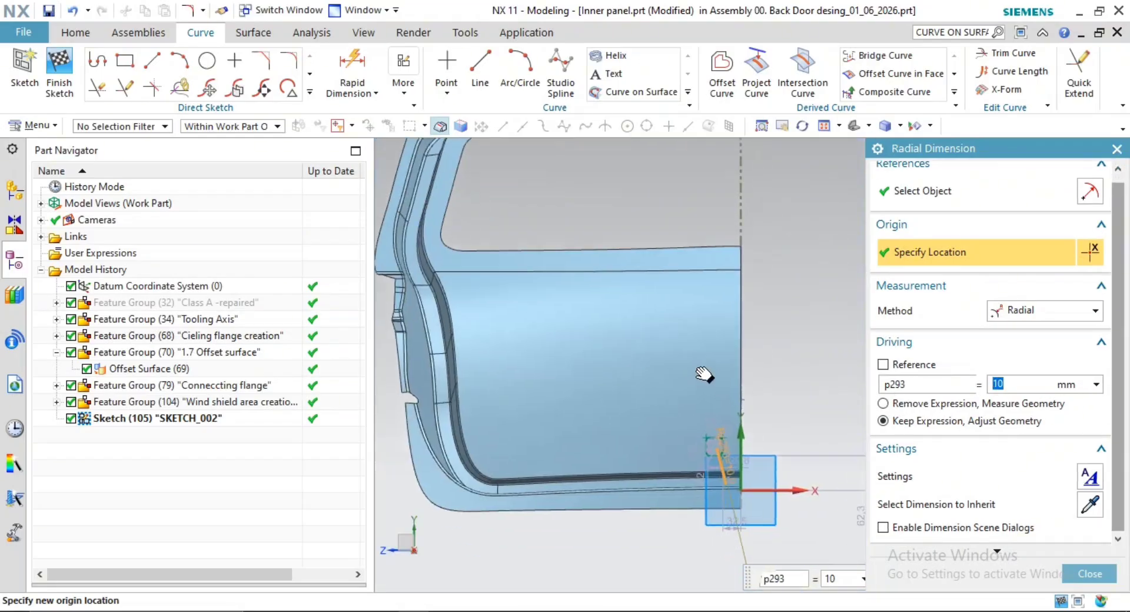
pyautogui.scroll(6, 712, 430)
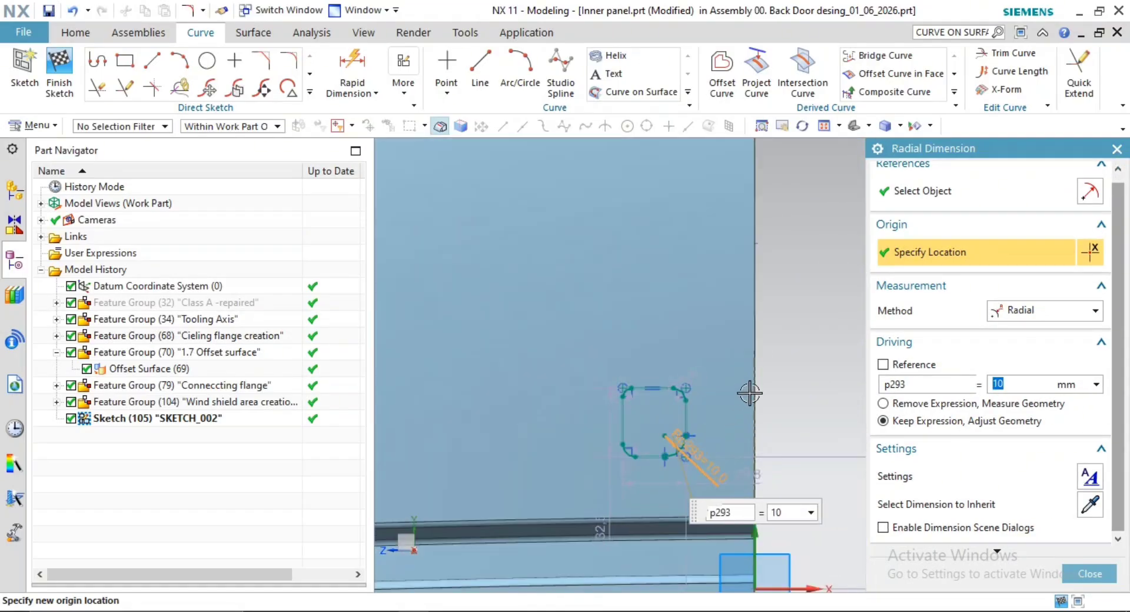
pyautogui.hotkey('ctrl', 'z')
pyautogui.scroll(-4, 736, 396)
pyautogui.keyDown('shift'); pyautogui.moveTo(710, 368); pyautogui.dragTo(769, 456, button='middle'); pyautogui.keyUp('shift')
pyautogui.scroll(2, 694, 374)
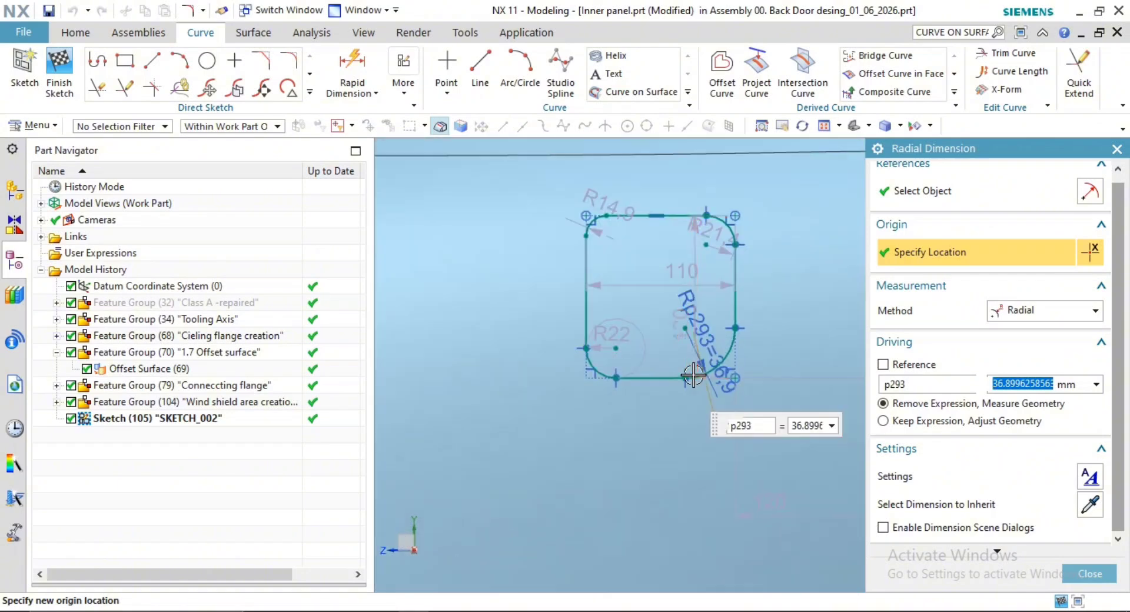
pyautogui.scroll(3, 616, 223)
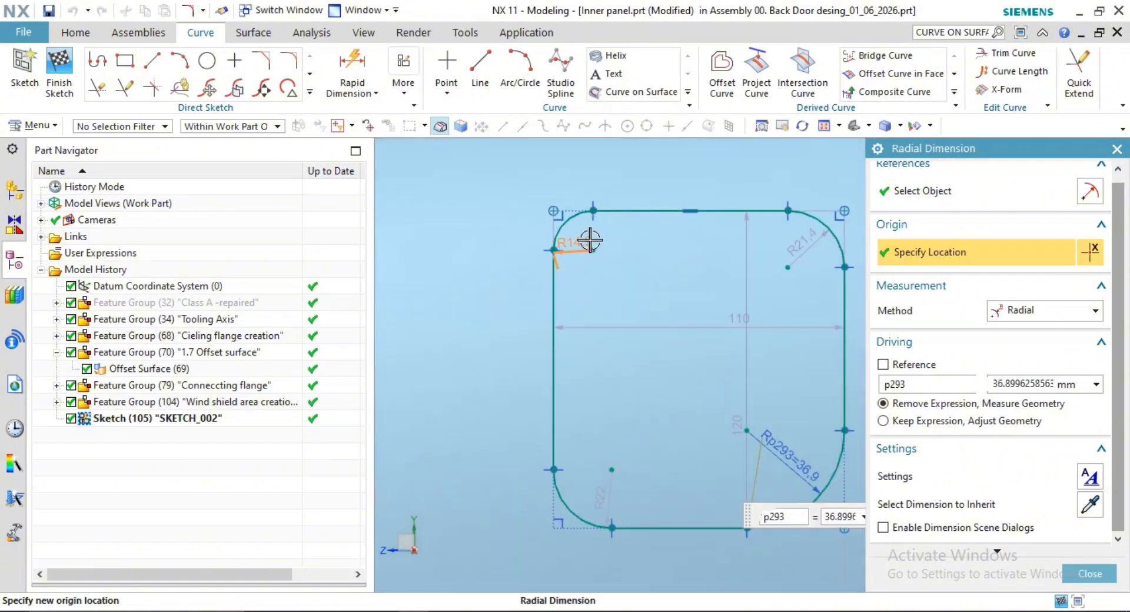
pyautogui.doubleClick(565, 248)
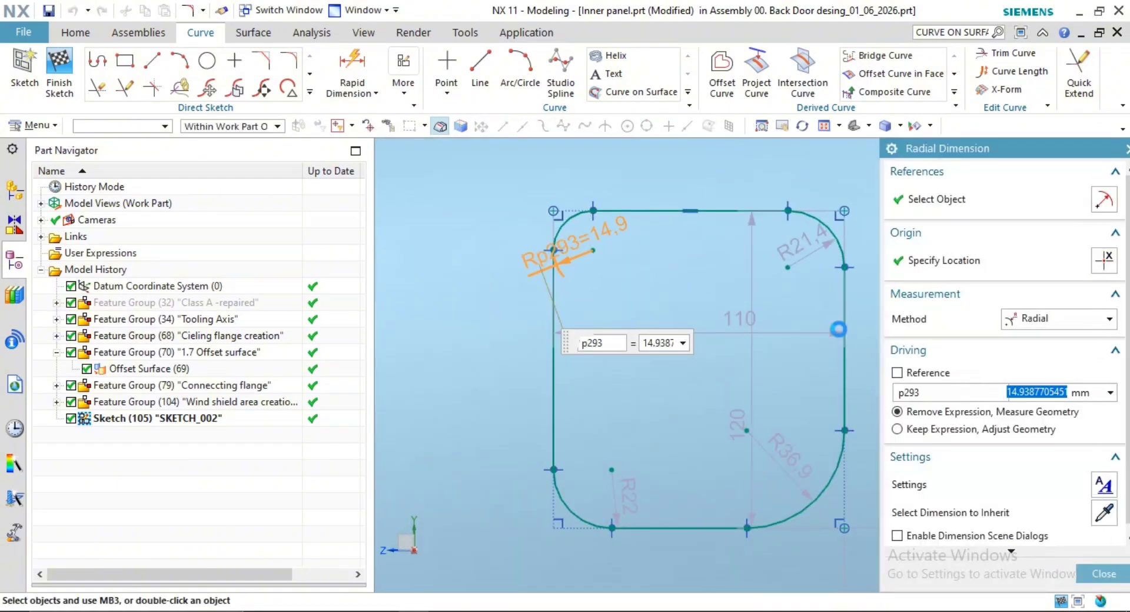
pyautogui.press('Escape')
# Move the rectangle's width dimension above the profile and its height dimension beside the outer edge
pyautogui.scroll(-3, 838, 328)
pyautogui.keyDown('shift'); pyautogui.moveTo(817, 336); pyautogui.dragTo(792, 307, button='middle'); pyautogui.keyUp('shift')
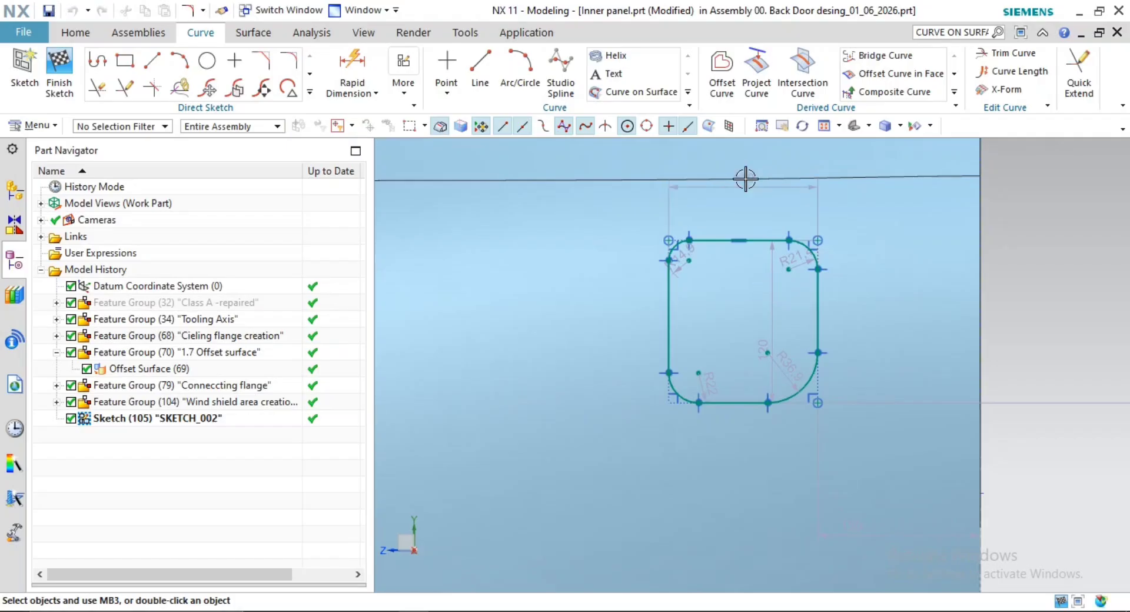
pyautogui.moveTo(775, 324); pyautogui.dragTo(587, 308)
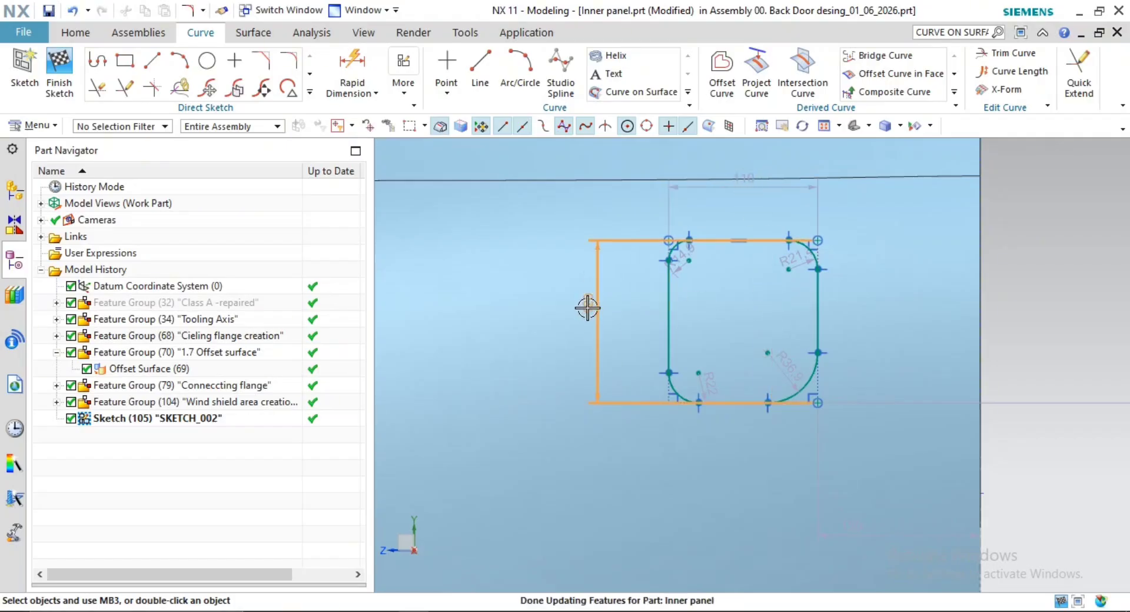
pyautogui.doubleClick(587, 307)
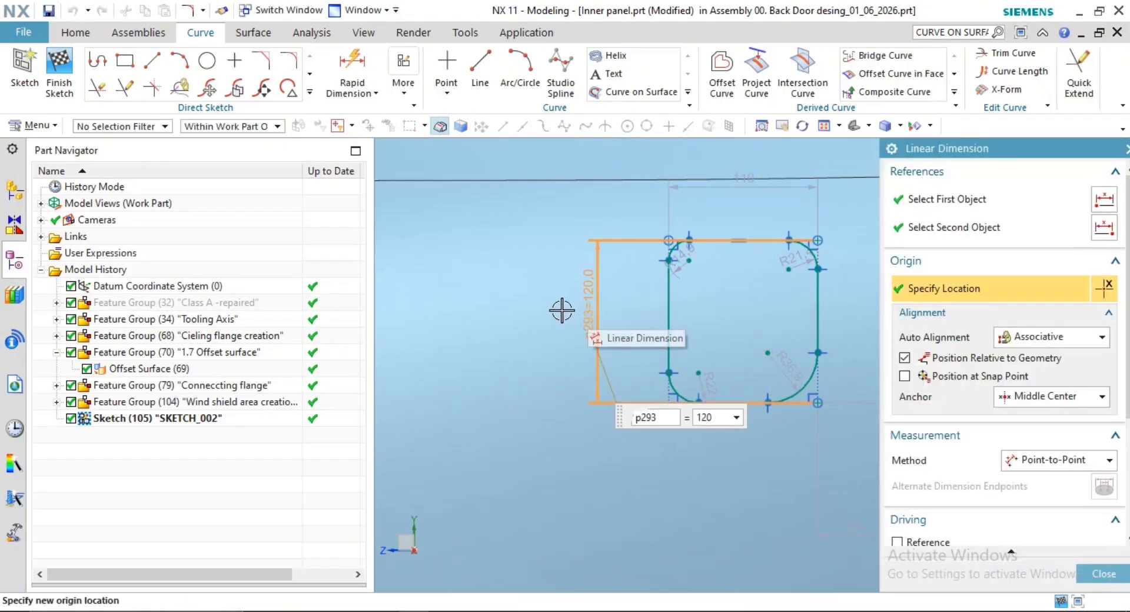
pyautogui.press('Escape')
pyautogui.doubleClick(667, 235)
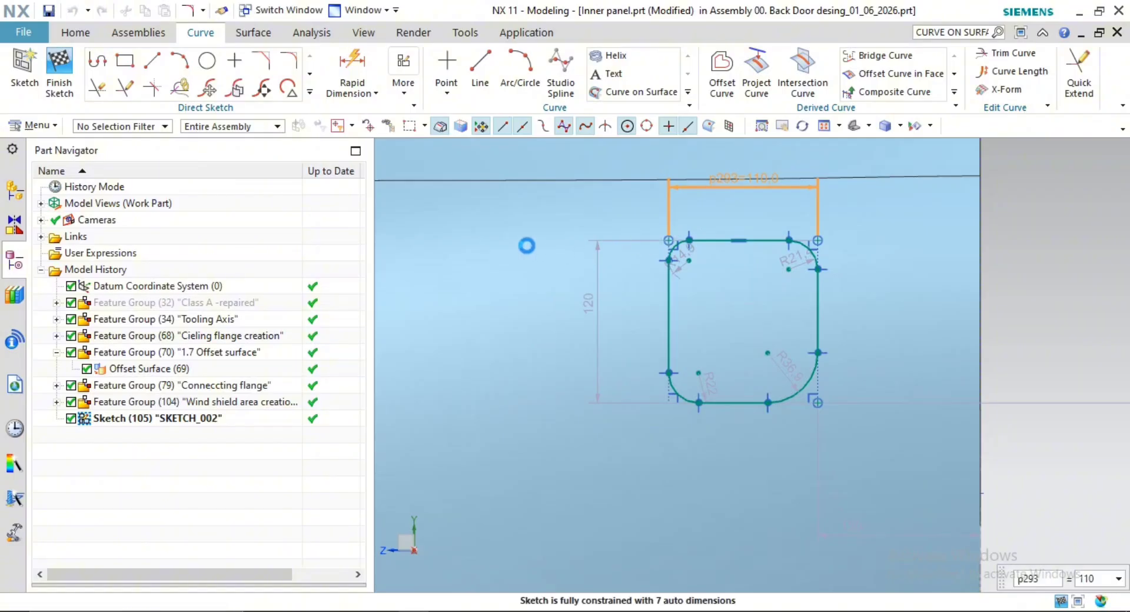
pyautogui.press('Escape')
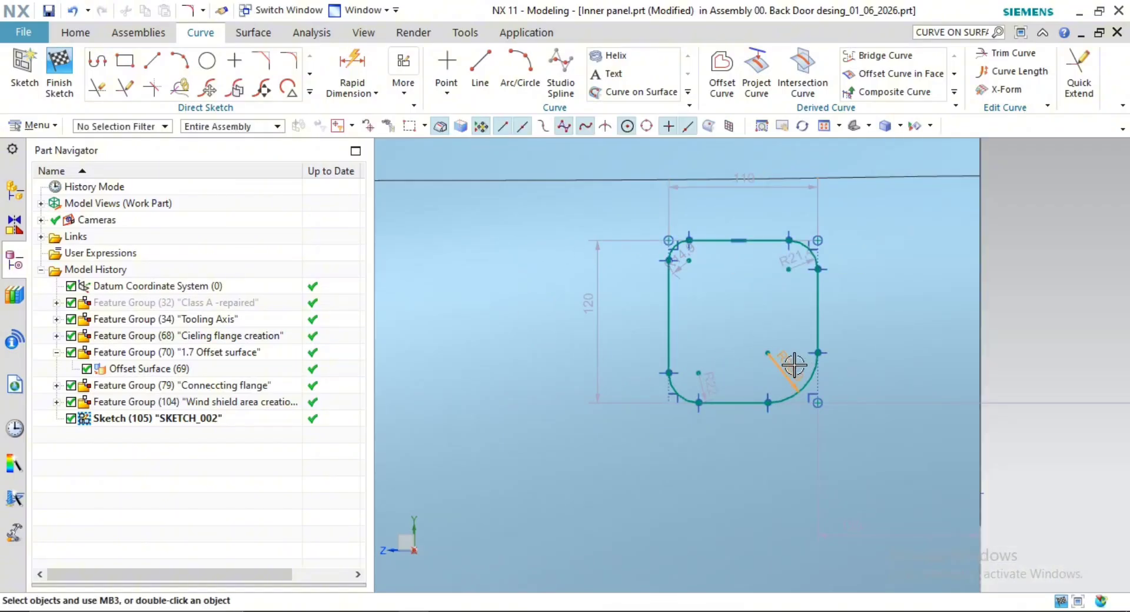
# Try once more to apply a 10 mm radius to the rectangle's lower inner corner fillet, and revert it
pyautogui.write('10')
pyautogui.press('Return')
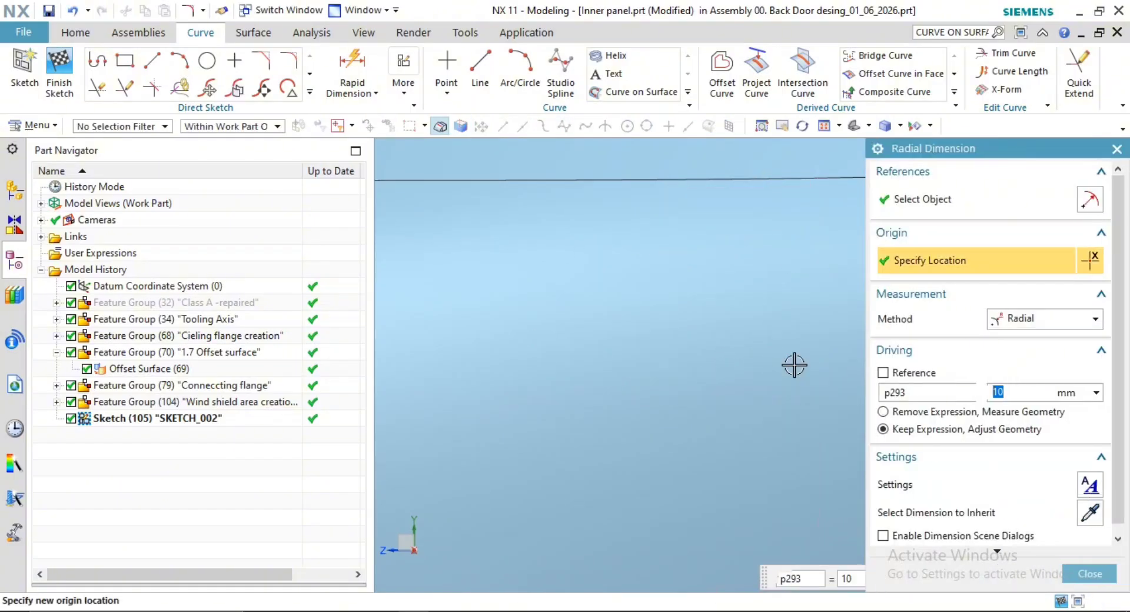
pyautogui.scroll(-5, 794, 366)
pyautogui.keyDown('shift'); pyautogui.moveTo(771, 408); pyautogui.dragTo(669, 355, button='middle'); pyautogui.keyUp('shift')
pyautogui.middleClick(684, 355)
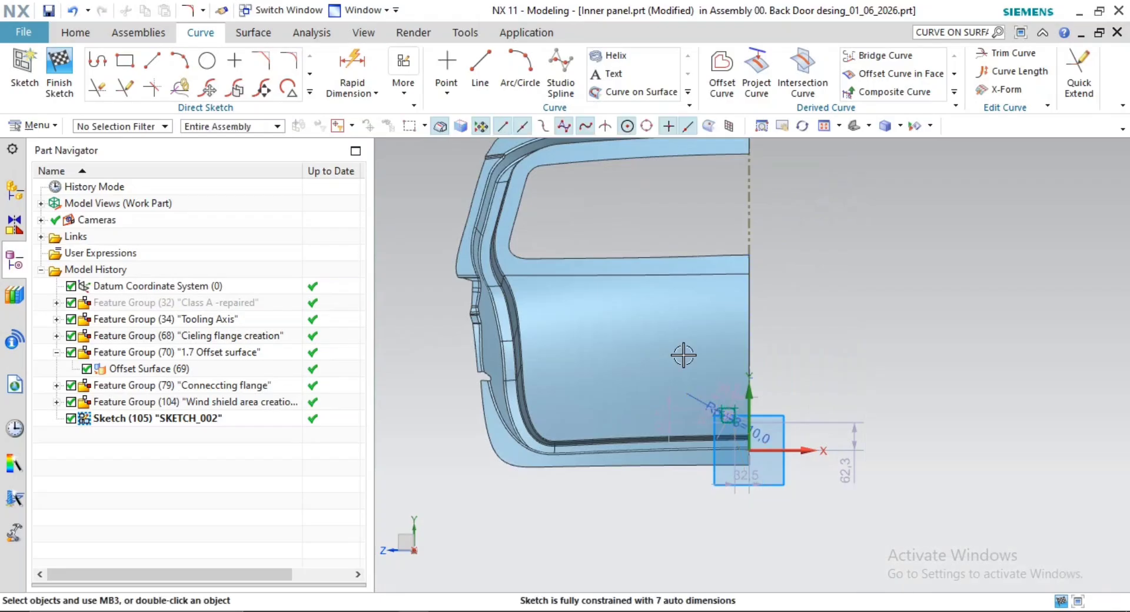
pyautogui.scroll(1, 746, 439)
pyautogui.scroll(-3, 746, 439)
pyautogui.scroll(3, 747, 436)
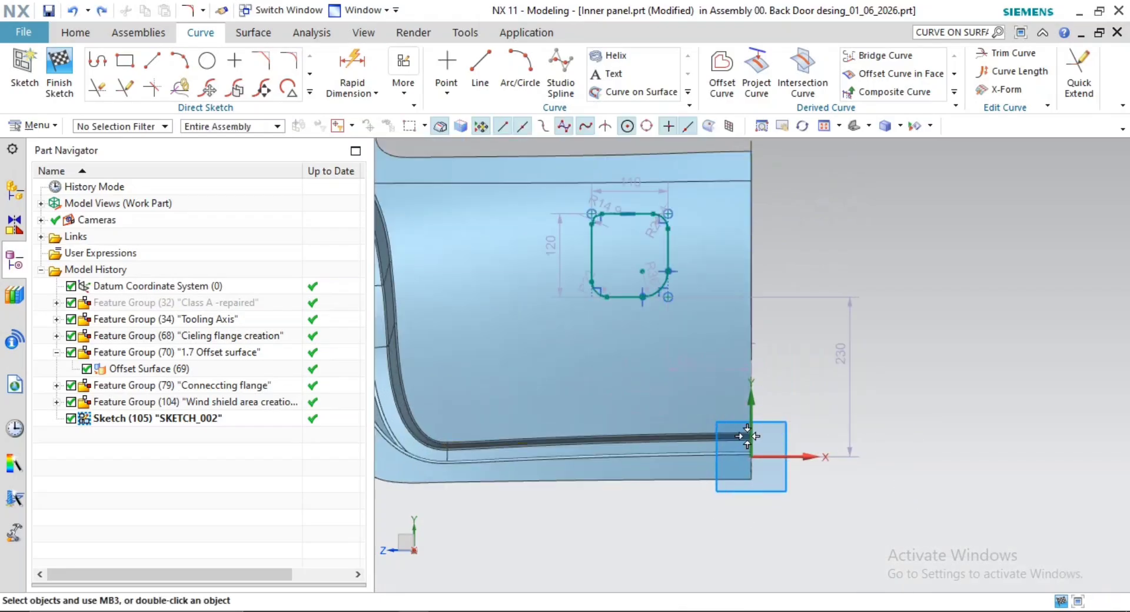
# Set the vertical distance from the sketch origin to the rectangle's lower edge to 240 mm
pyautogui.keyDown('shift'); pyautogui.moveTo(651, 410); pyautogui.dragTo(701, 457, button='middle'); pyautogui.keyUp('shift')
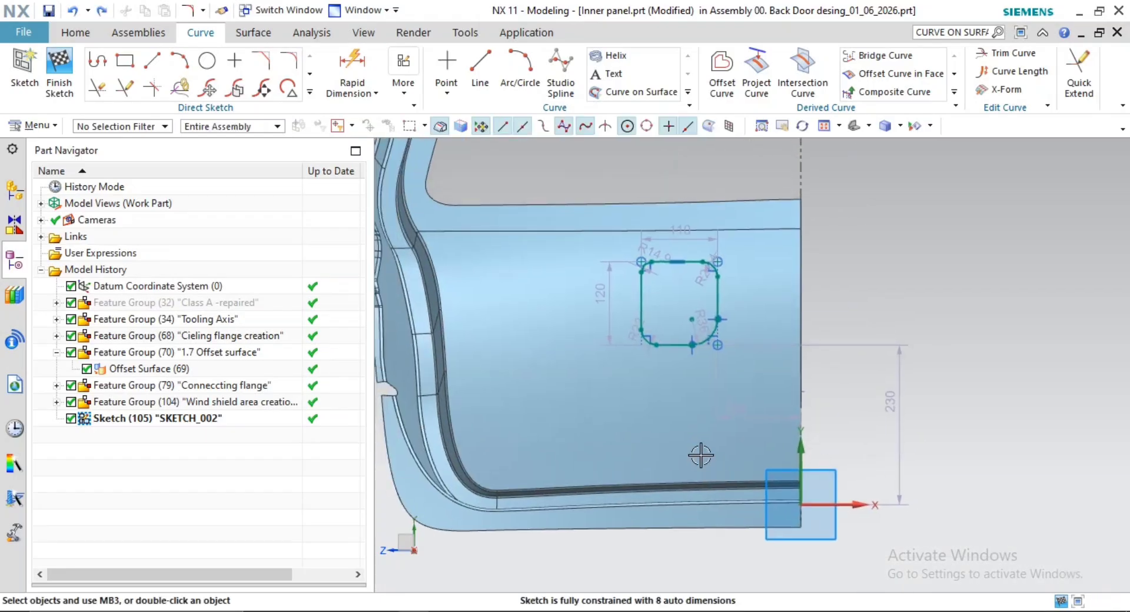
pyautogui.scroll(3, 691, 351)
pyautogui.moveTo(738, 294)
pyautogui.keyDown('shift'); pyautogui.mouseDown(button='middle')
pyautogui.moveTo(738, 343)
pyautogui.moveTo(701, 272)
pyautogui.moveTo(696, 222)
pyautogui.moveTo(705, 324)
pyautogui.mouseUp(button='middle'); pyautogui.keyUp('shift')
pyautogui.scroll(-2, 704, 343)
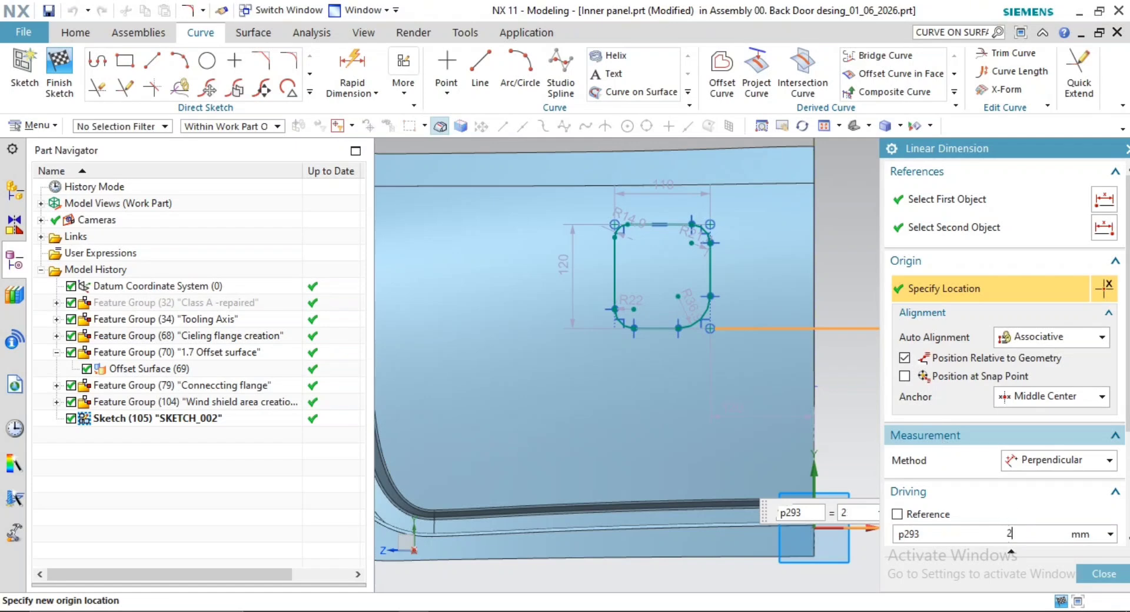
pyautogui.press('Return')
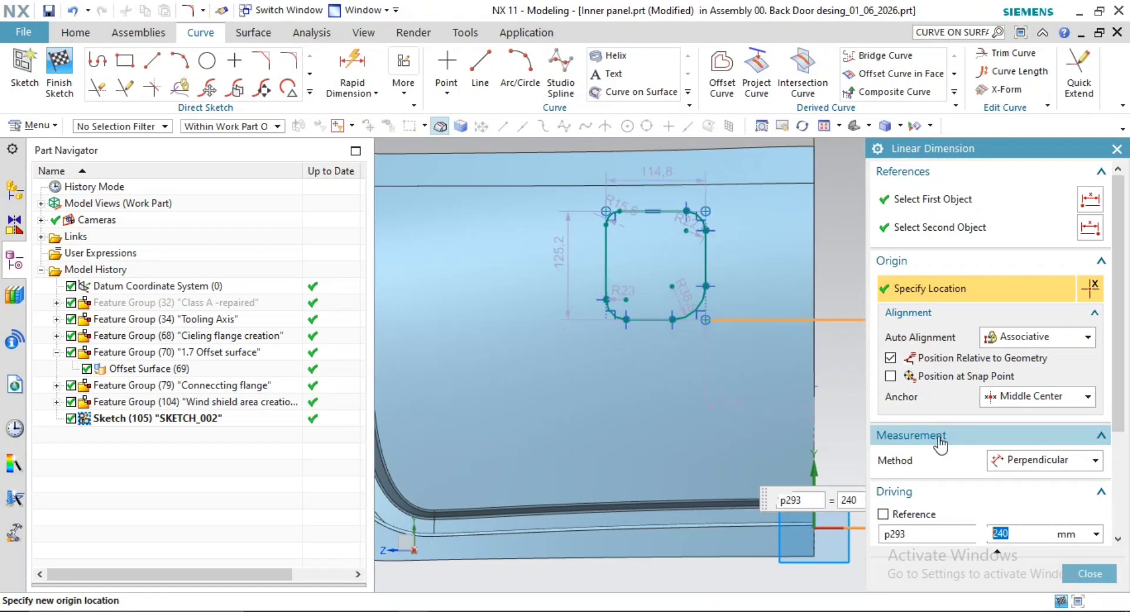
pyautogui.middleClick(853, 406)
pyautogui.scroll(-1, 856, 411)
pyautogui.keyDown('shift'); pyautogui.moveTo(1032, 392); pyautogui.dragTo(1032, 420, button='middle'); pyautogui.keyUp('shift')
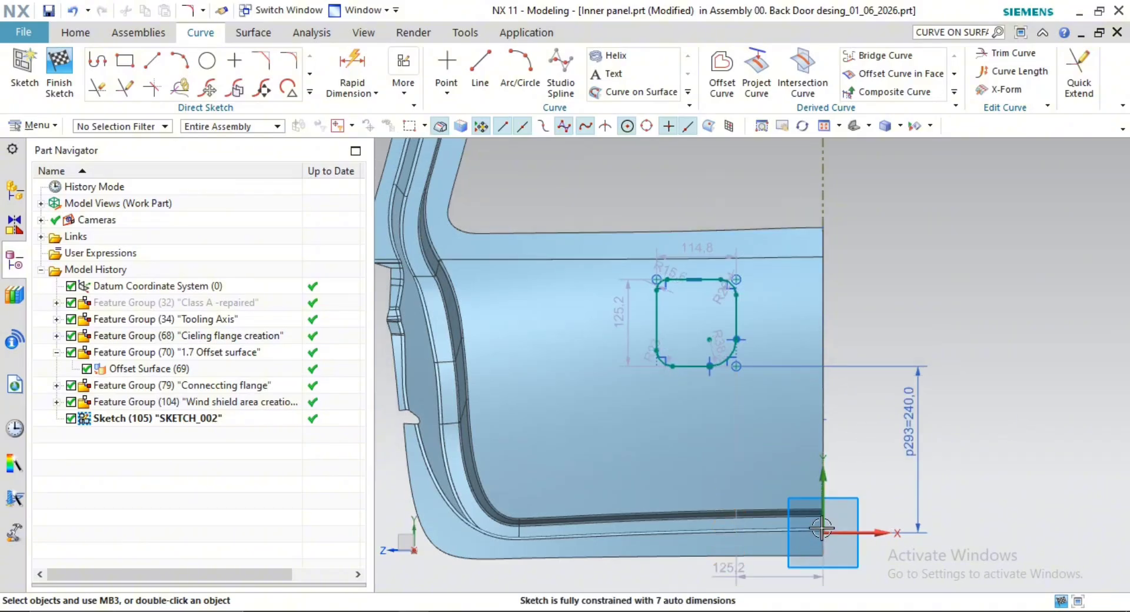
# Set the horizontal distance from the sketch origin to the rectangle's inner edge to 120 mm
pyautogui.keyDown('shift'); pyautogui.moveTo(725, 568); pyautogui.dragTo(725, 436, button='middle'); pyautogui.keyUp('shift')
pyautogui.doubleClick(734, 489)
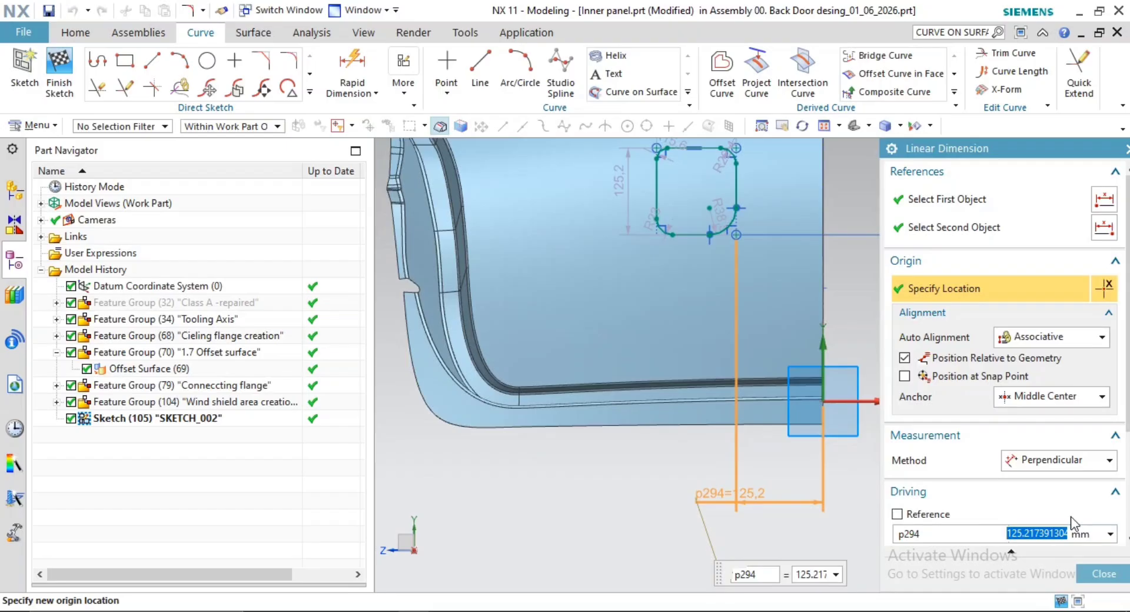
pyautogui.press('Return')
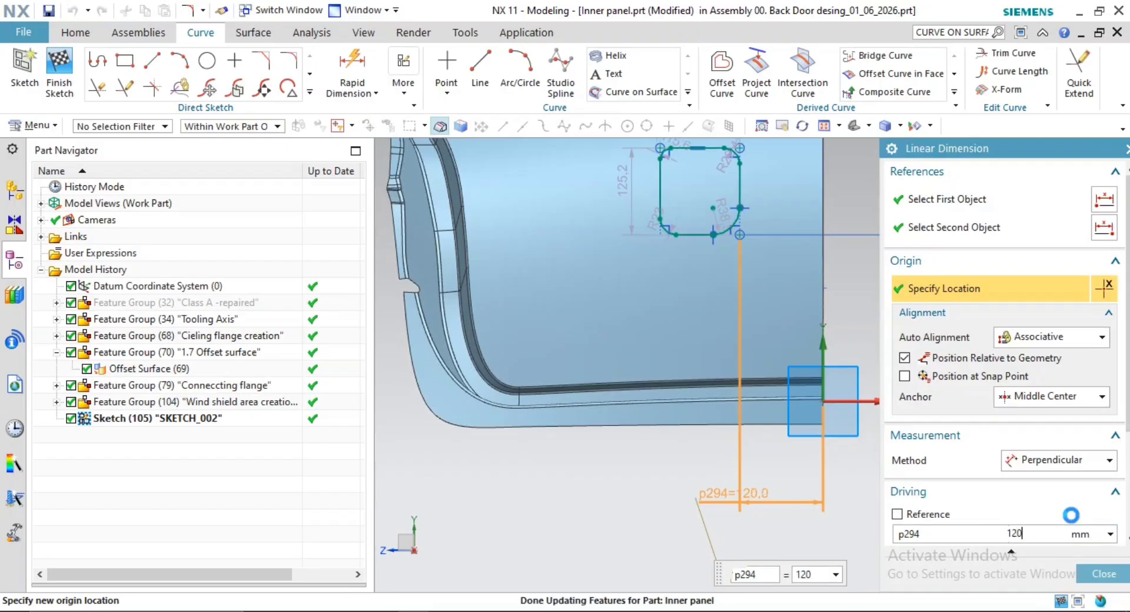
pyautogui.middleClick(752, 409)
# Set the rectangle's height to 130 mm and its width to 120 mm
pyautogui.keyDown('shift'); pyautogui.moveTo(753, 362); pyautogui.dragTo(755, 436, button='middle'); pyautogui.keyUp('shift')
pyautogui.keyDown('shift'); pyautogui.moveTo(787, 306); pyautogui.dragTo(803, 370, button='middle'); pyautogui.keyUp('shift')
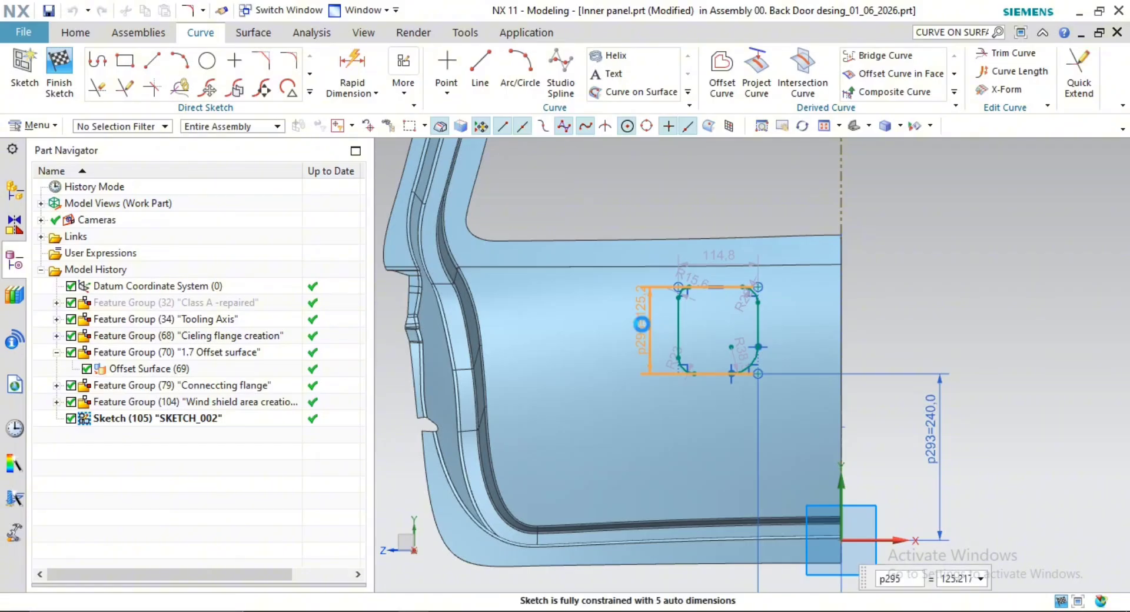
pyautogui.doubleClick(642, 324)
pyautogui.write('130')
pyautogui.press('Return')
pyautogui.middleClick(646, 217)
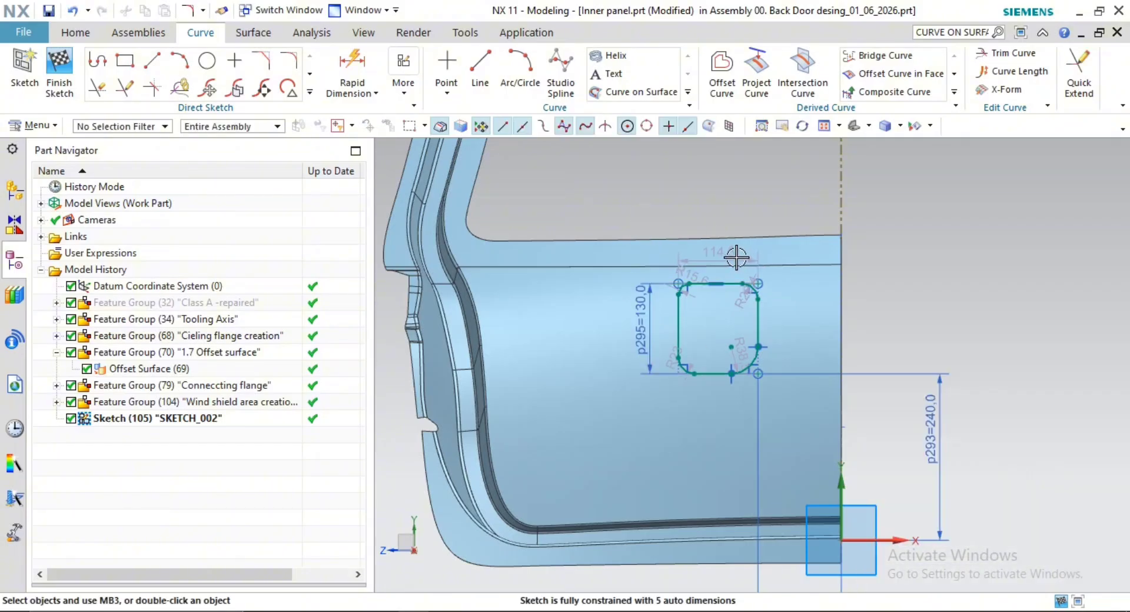
pyautogui.doubleClick(711, 249)
pyautogui.write('120')
pyautogui.press('Return')
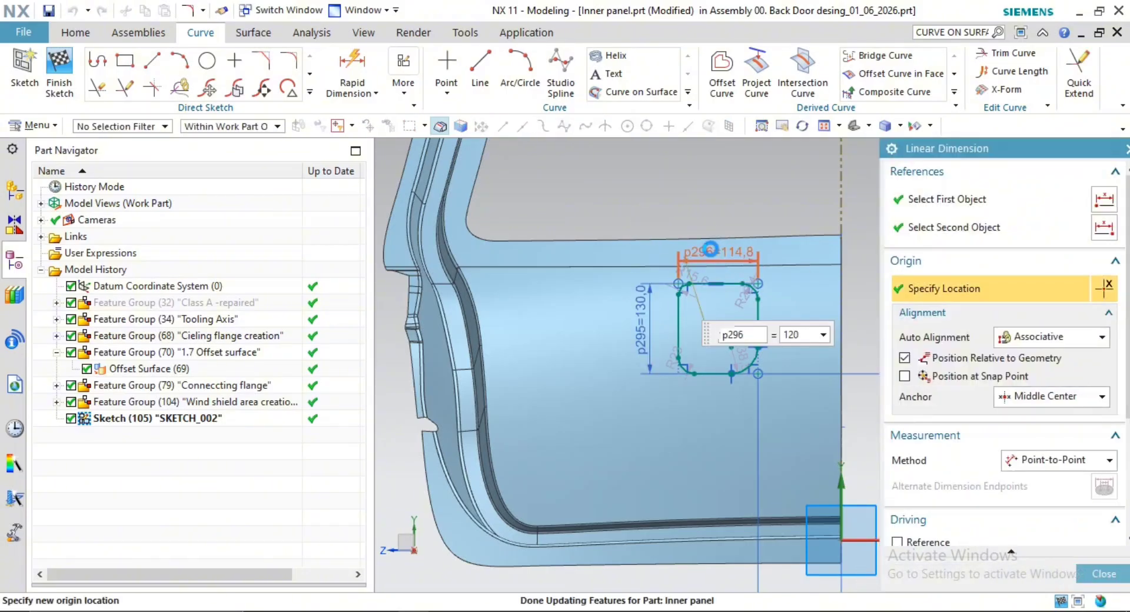
pyautogui.middleClick(712, 325)
# Set the radii of the rectangle's lower and upper inner corner fillets to 10 mm
pyautogui.scroll(3, 712, 325)
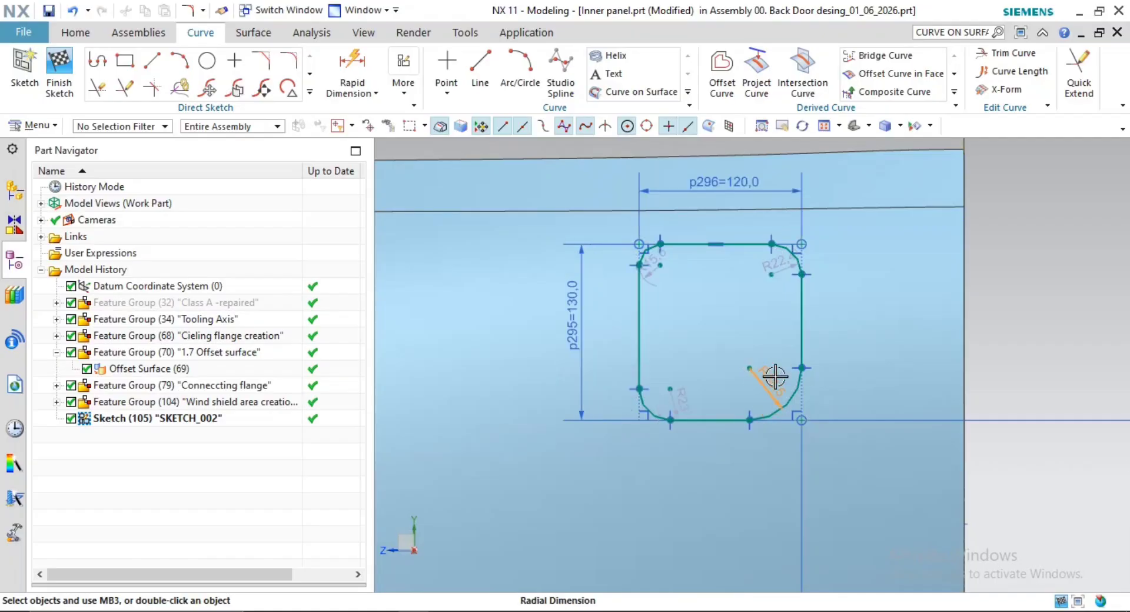
pyautogui.doubleClick(775, 375)
pyautogui.write('10')
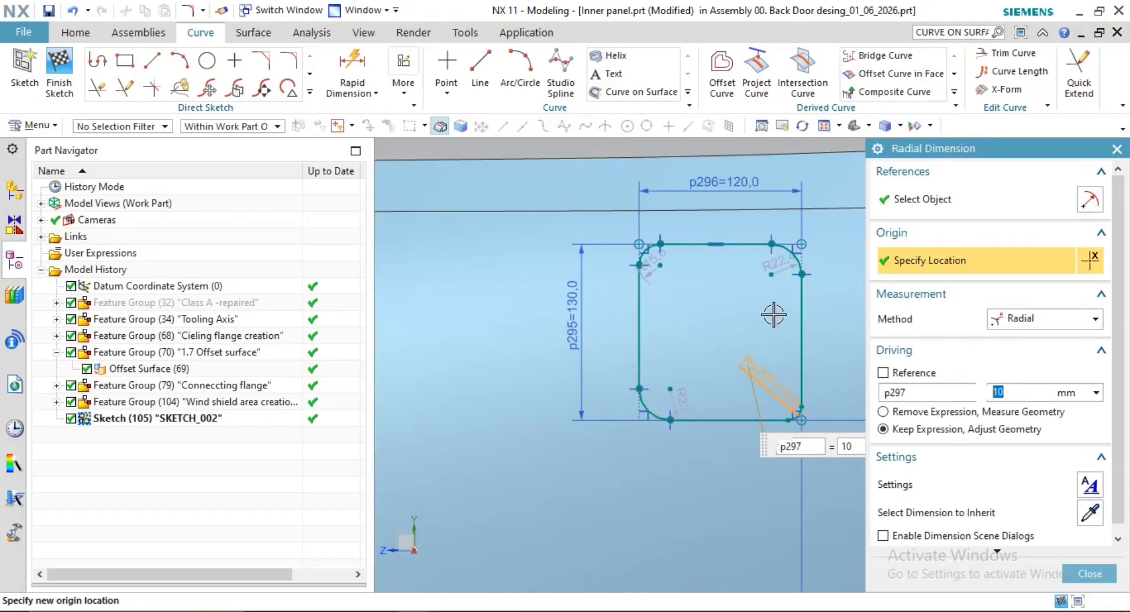
pyautogui.press('Return')
pyautogui.doubleClick(774, 262)
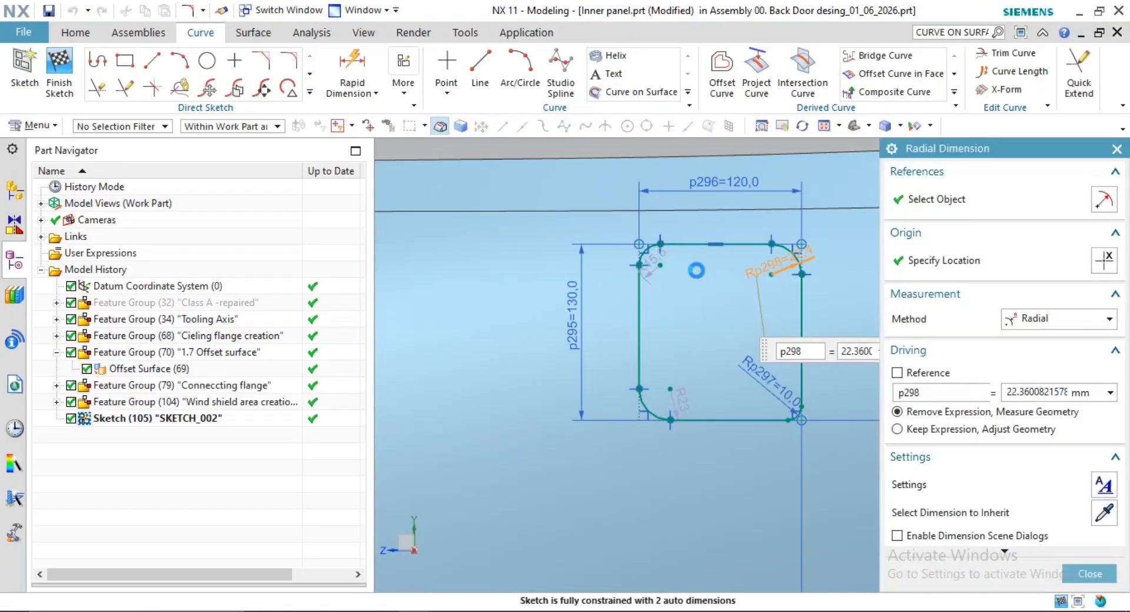
pyautogui.press('Return')
# Set the radii of the rectangle's upper and lower outer corner fillets to 10 mm
pyautogui.doubleClick(661, 261)
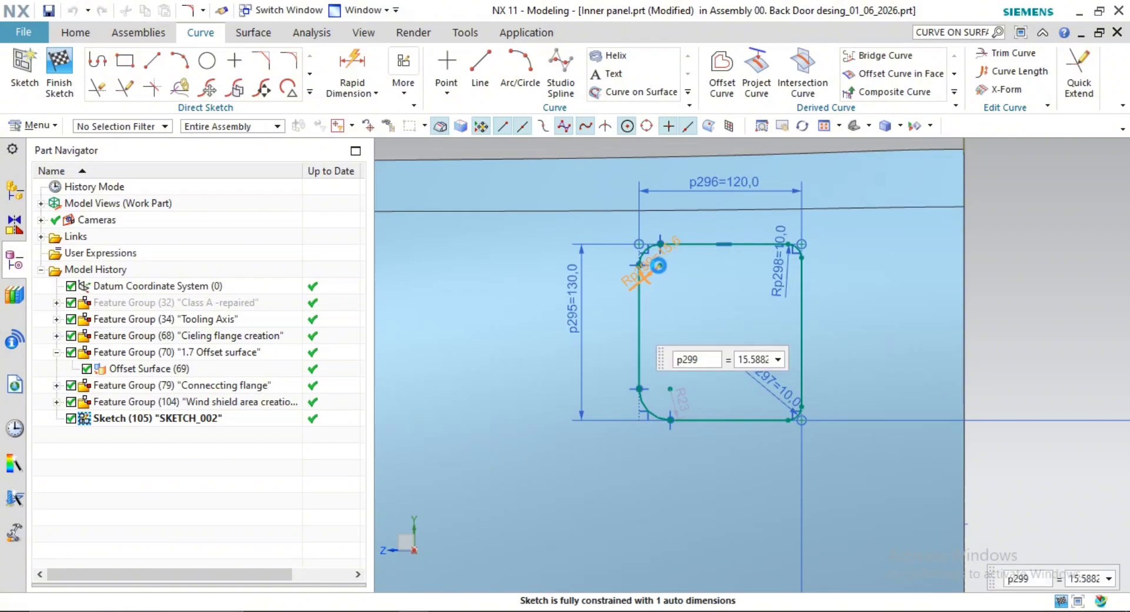
pyautogui.write('10')
pyautogui.press('Return')
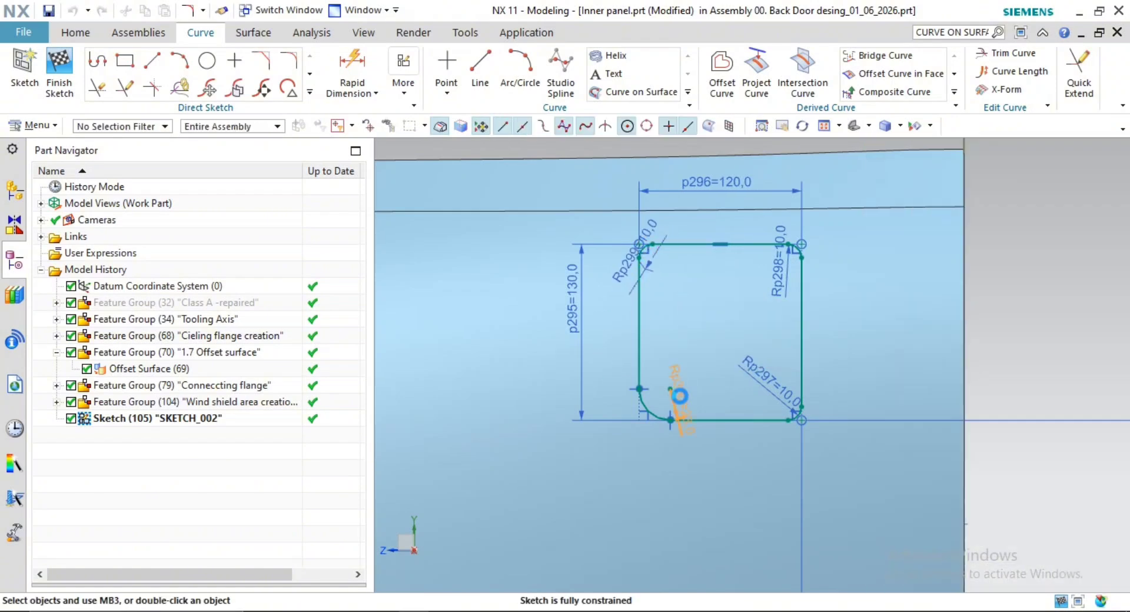
pyautogui.doubleClick(680, 395)
pyautogui.write('10')
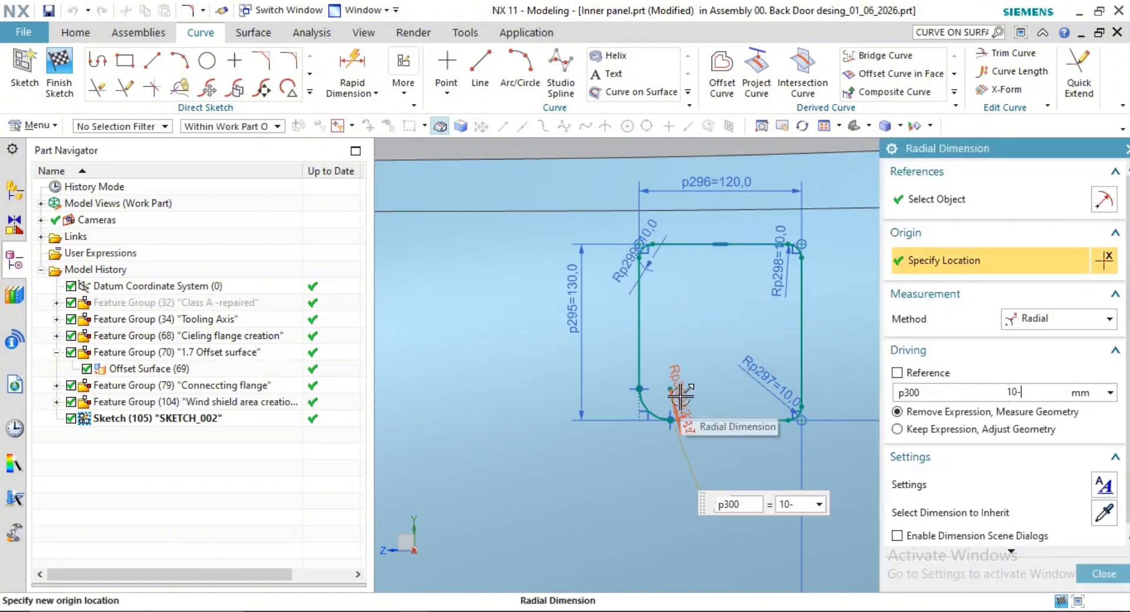
pyautogui.press('Return')
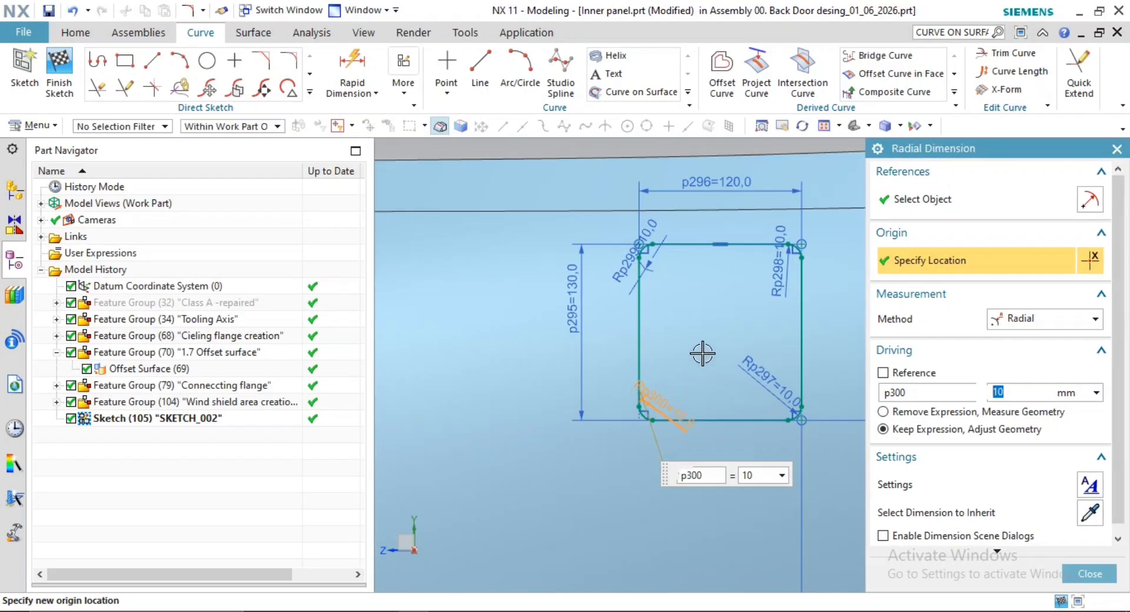
pyautogui.scroll(-3, 766, 353)
pyautogui.scroll(-2, 850, 346)
pyautogui.keyDown('shift'); pyautogui.moveTo(833, 363); pyautogui.dragTo(804, 363, button='middle'); pyautogui.keyUp('shift')
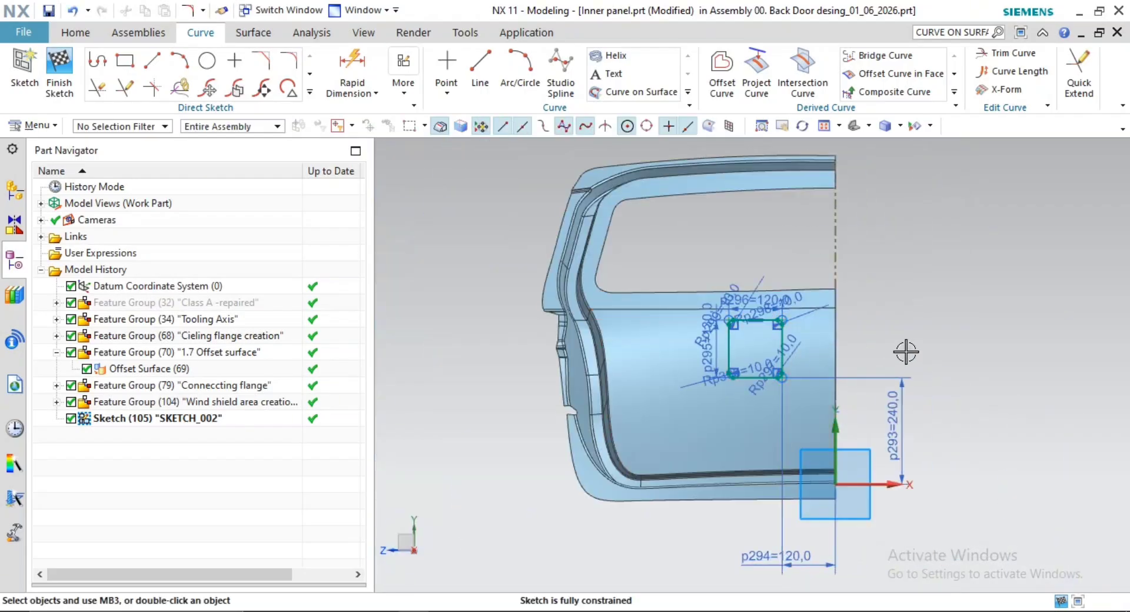
# Finish the fully dimensioned rounded-rectangle sketch and return to the 3D model
pyautogui.keyDown('shift'); pyautogui.moveTo(843, 460); pyautogui.dragTo(838, 440, button='middle'); pyautogui.keyUp('shift')
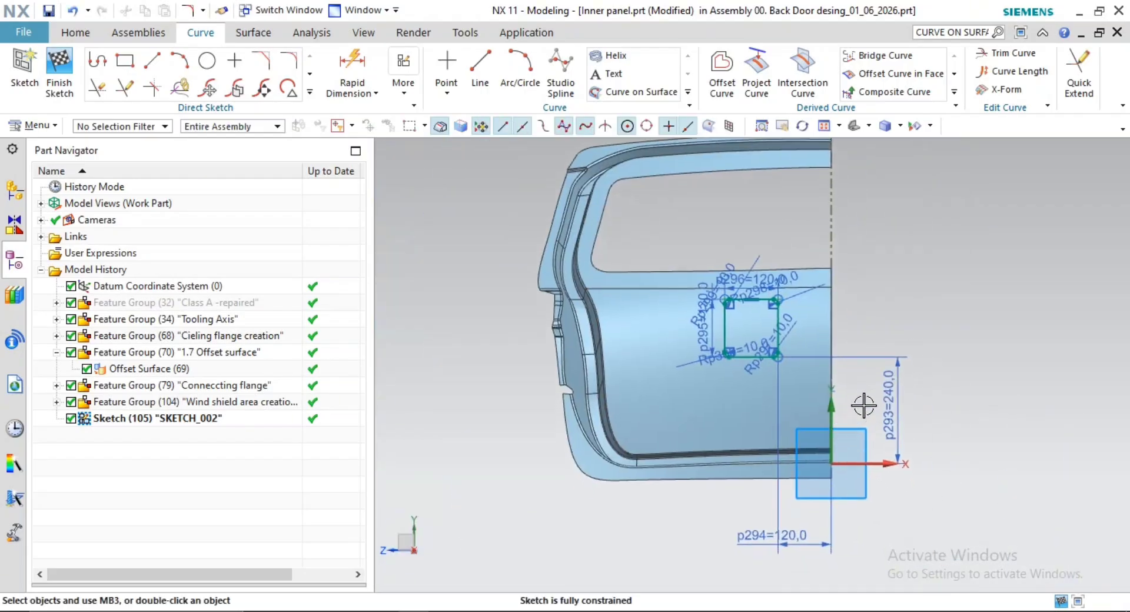
pyautogui.hotkey('ctrl', 'q')
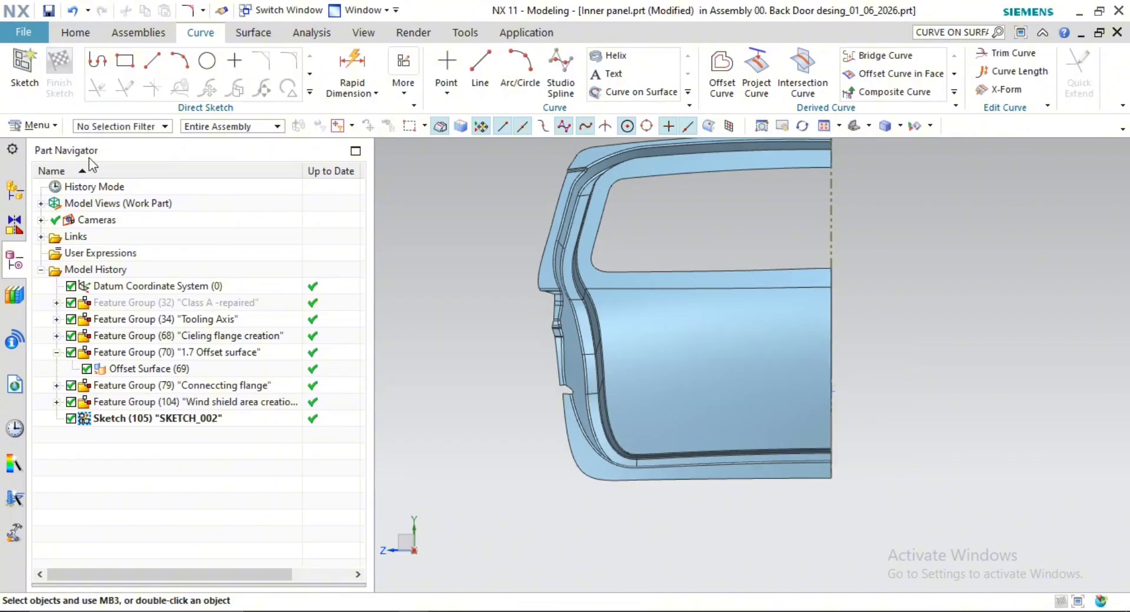
pyautogui.moveTo(681, 377)
pyautogui.mouseDown(button='middle')
pyautogui.moveTo(646, 356)
pyautogui.moveTo(679, 372)
pyautogui.mouseUp(button='middle')
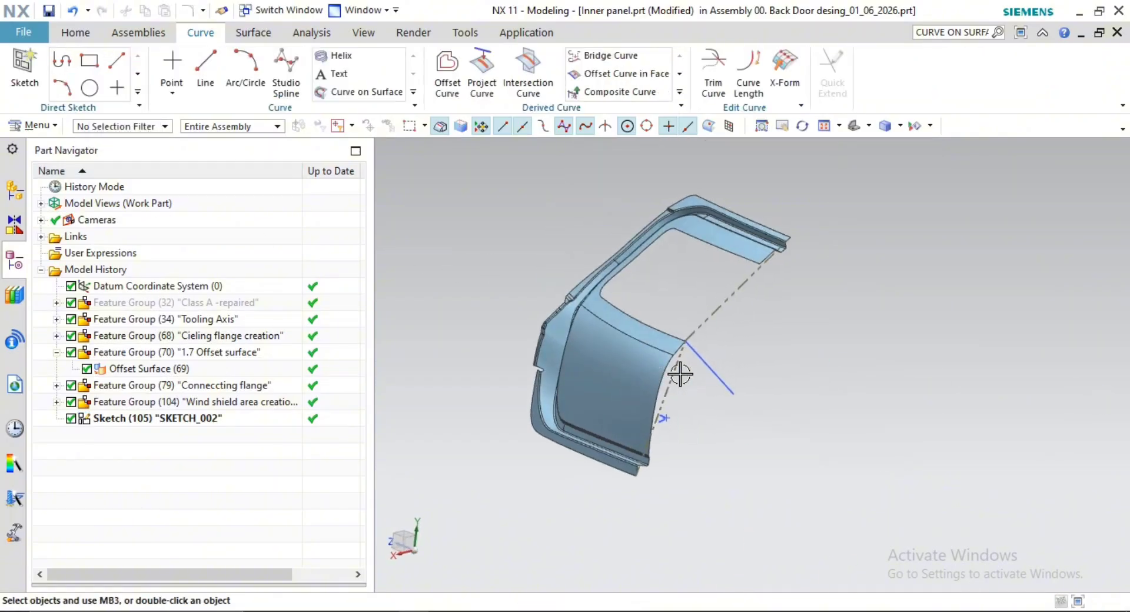
# Project the rounded-rectangle sketch onto the lower panel face along the X-axis vector, projecting both sides
pyautogui.scroll(-4, 775, 412)
pyautogui.moveTo(807, 416); pyautogui.dragTo(776, 400, button='middle')
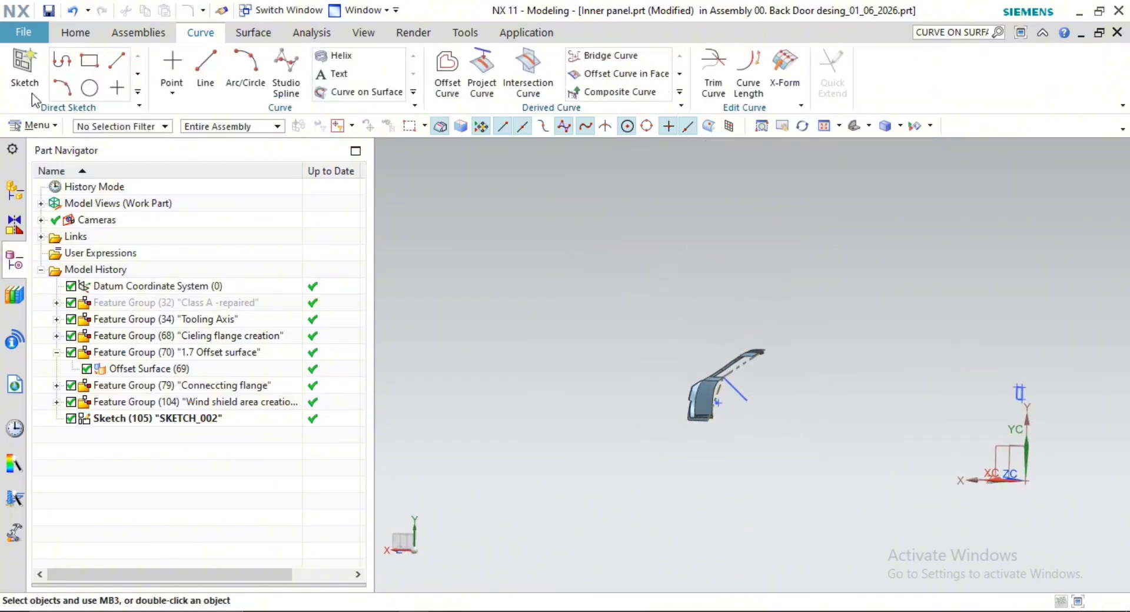
pyautogui.click(481, 71)
pyautogui.click(134, 419)
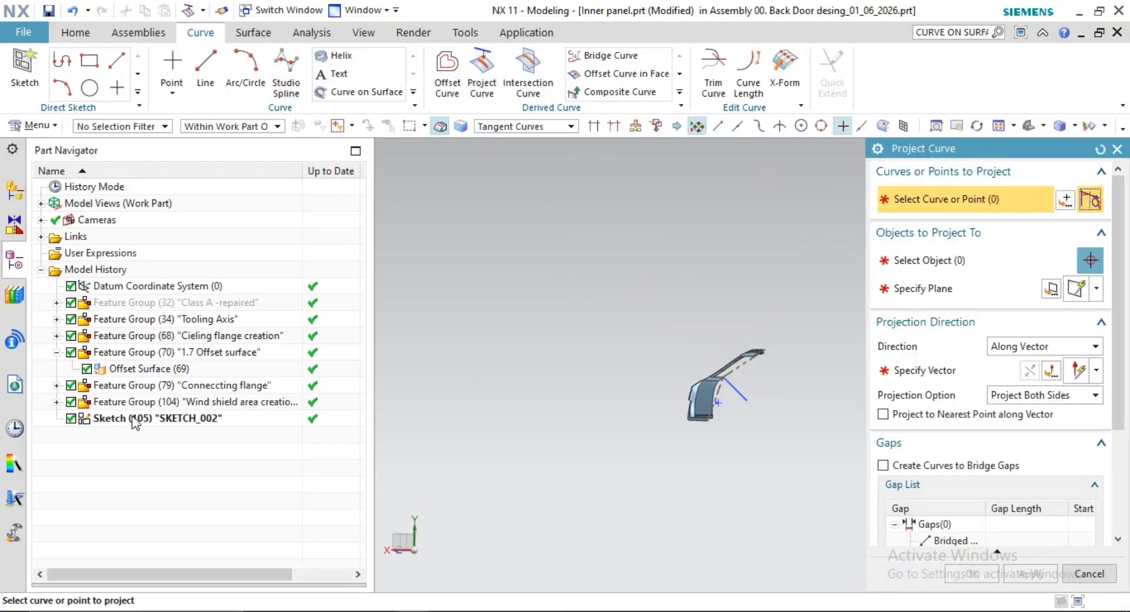
pyautogui.scroll(2, 818, 359)
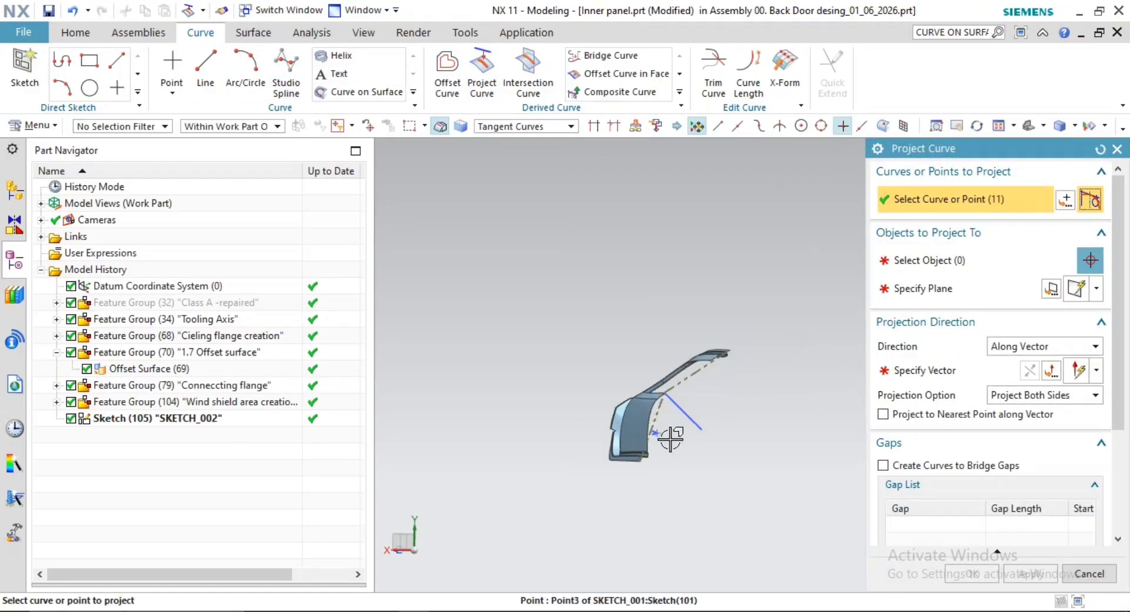
pyautogui.scroll(3, 670, 438)
pyautogui.middleClick(647, 439)
pyautogui.click(640, 438)
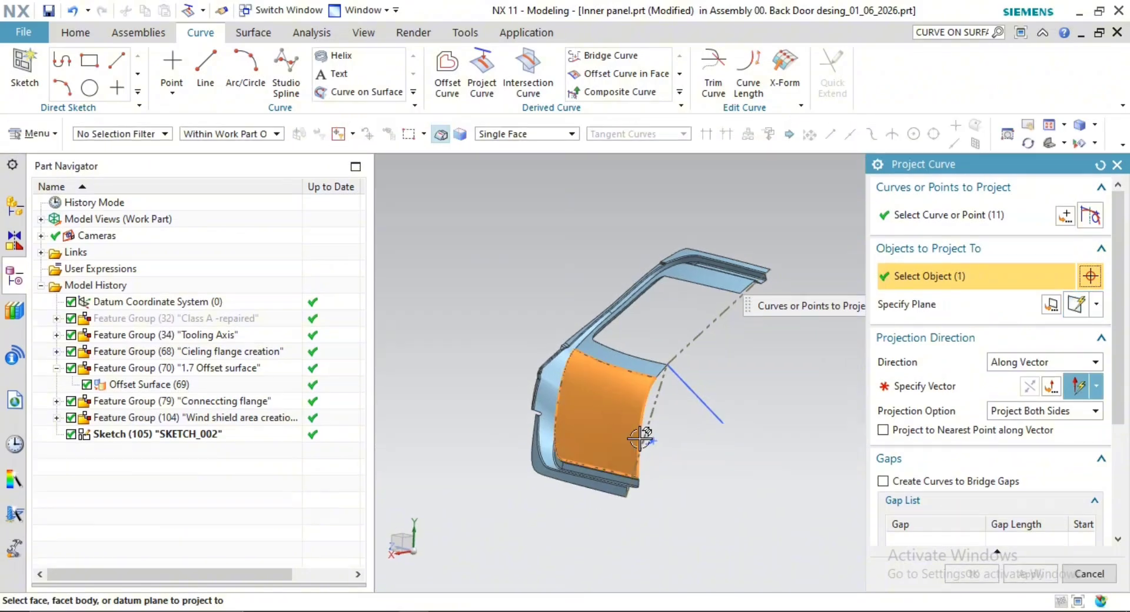
pyautogui.middleClick(734, 448)
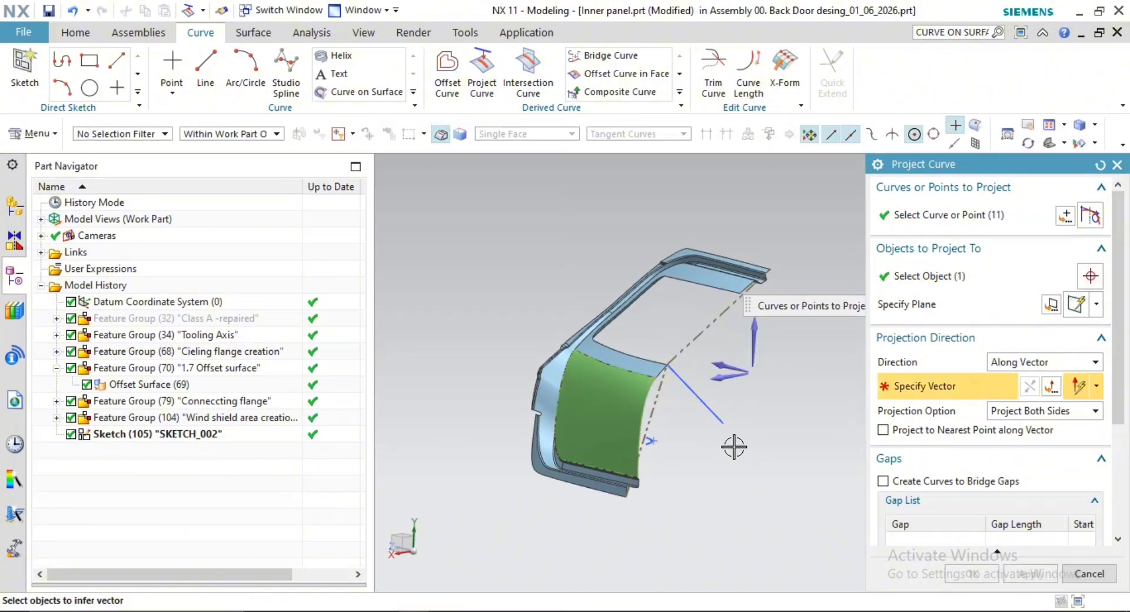
pyautogui.click(716, 382)
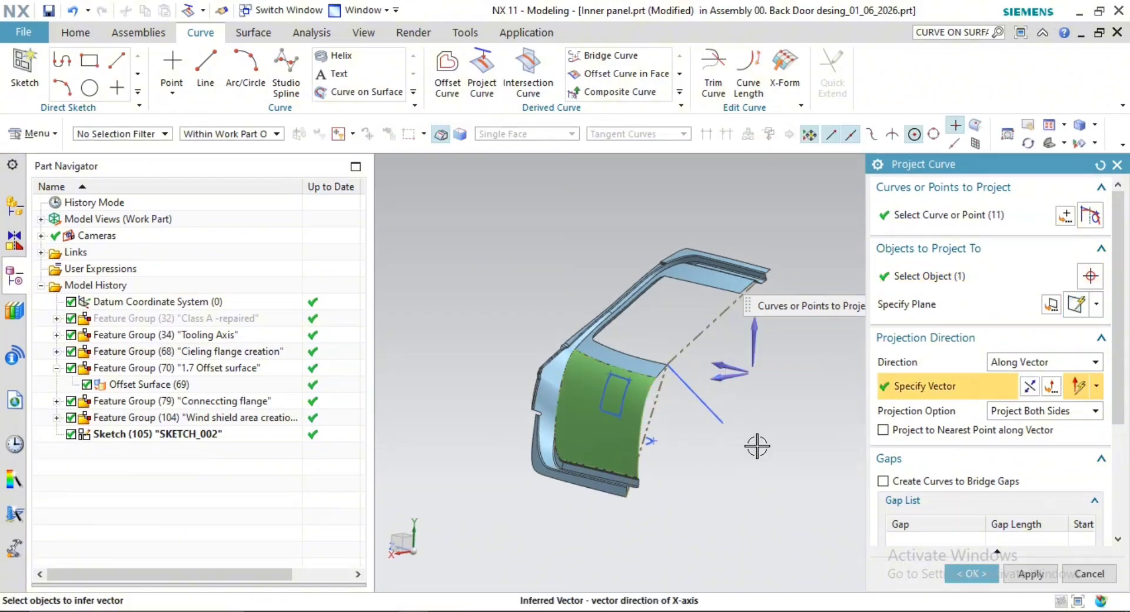
pyautogui.click(969, 574)
# Trim the inner panel sheet body with the projected rectangle, keeping the region outside it to open a rectangular cutout
pyautogui.click(239, 37)
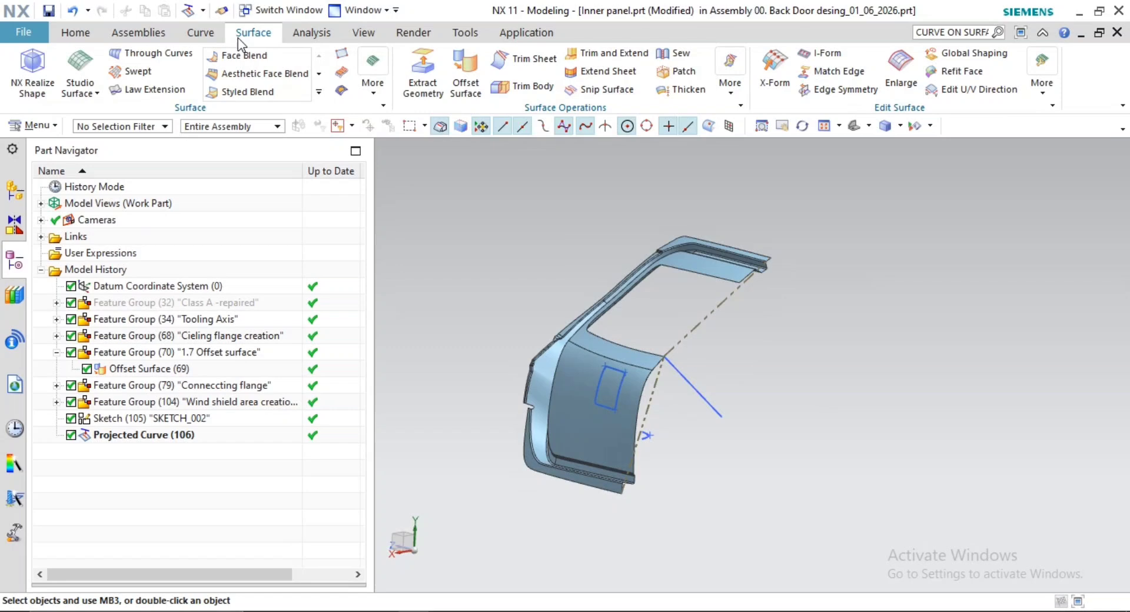
pyautogui.click(509, 58)
pyautogui.scroll(3, 628, 400)
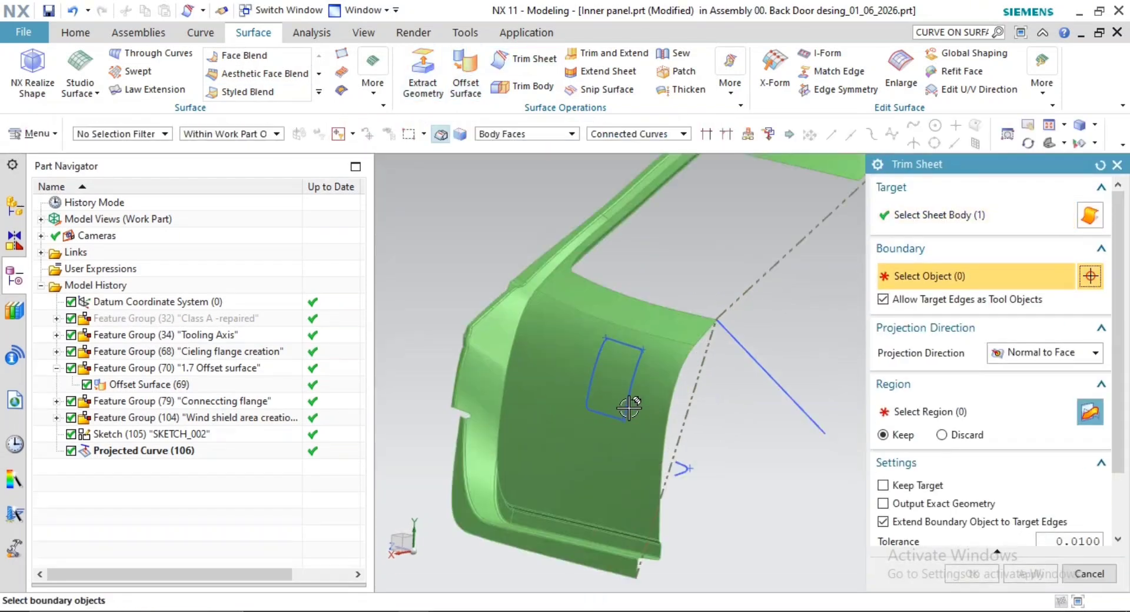
pyautogui.click(982, 411)
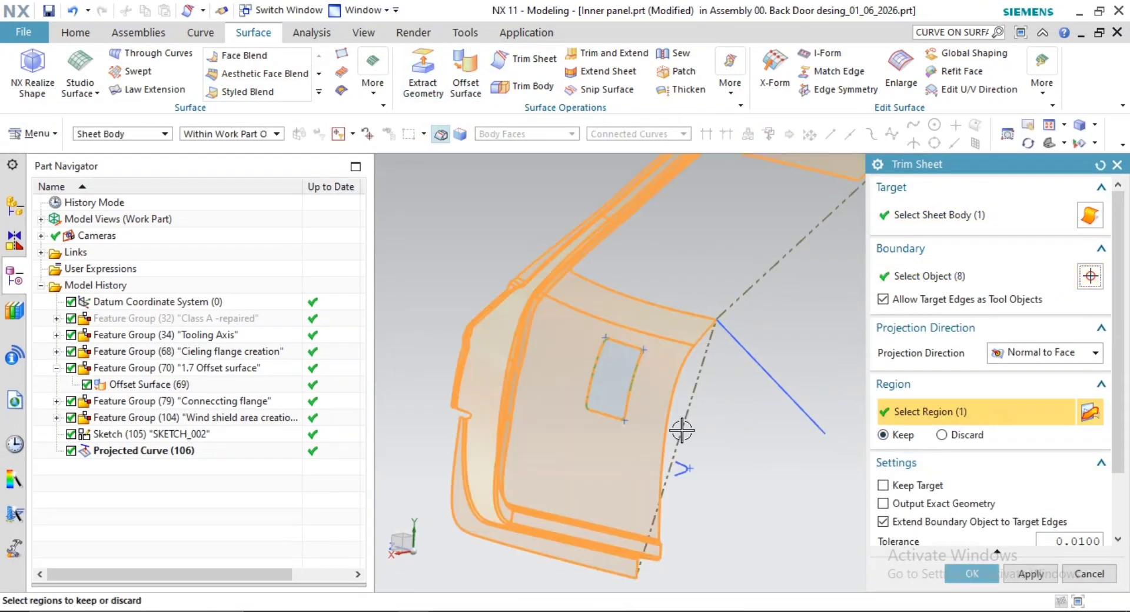
pyautogui.moveTo(671, 422); pyautogui.dragTo(704, 391, button='middle')
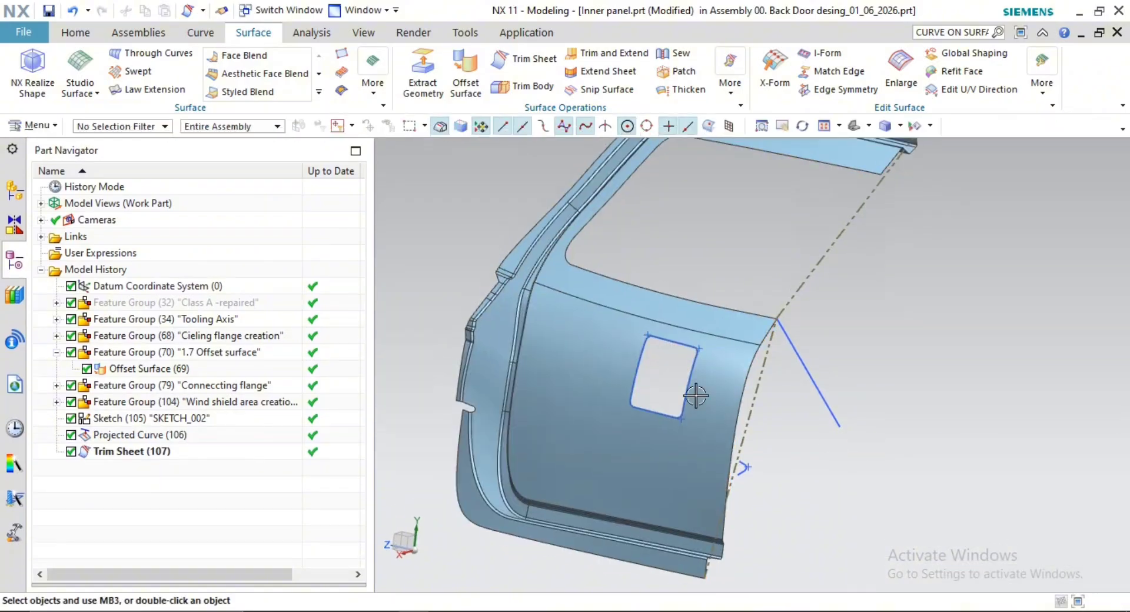
# Hide the projected rectangle curve around the new opening
pyautogui.scroll(3, 724, 358)
pyautogui.click(724, 345)
pyautogui.press('Escape')
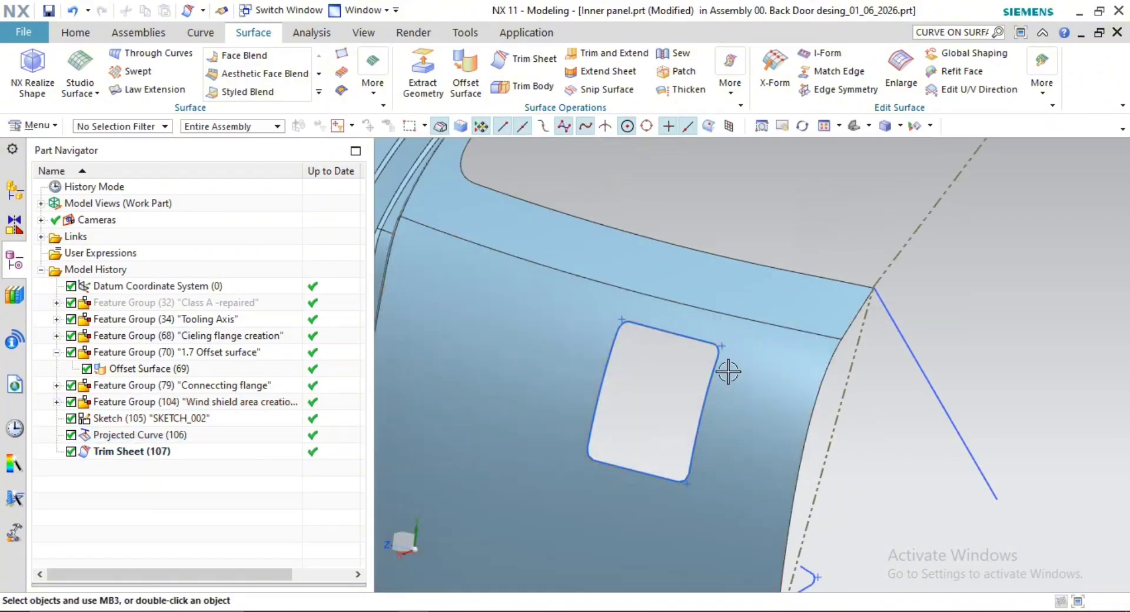
pyautogui.scroll(5, 725, 360)
pyautogui.rightClick(717, 319)
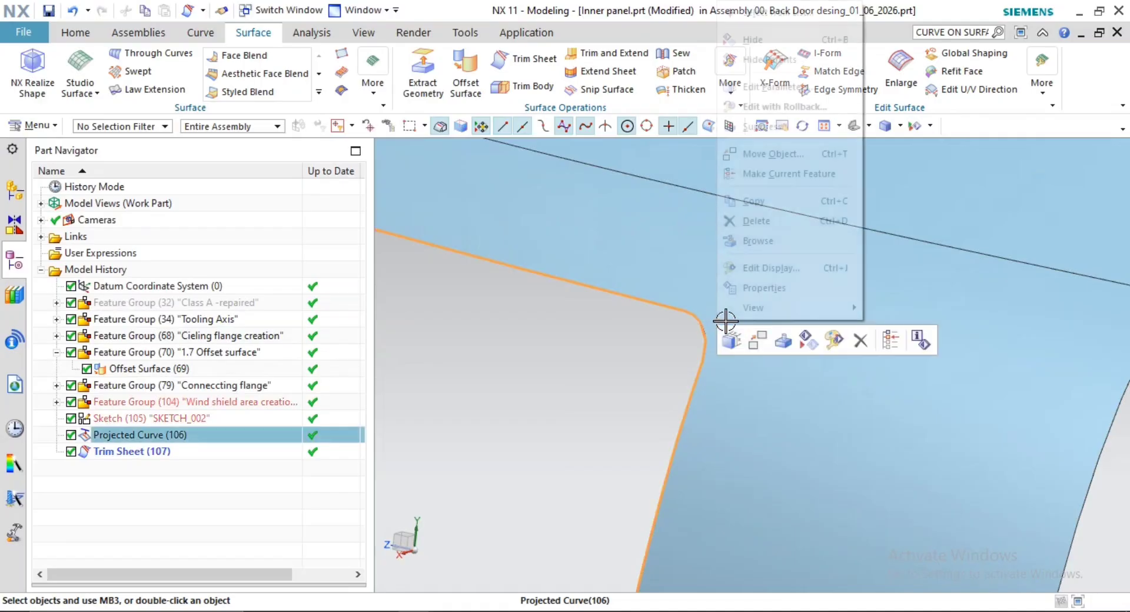
pyautogui.press('Escape')
pyautogui.rightClick(126, 436)
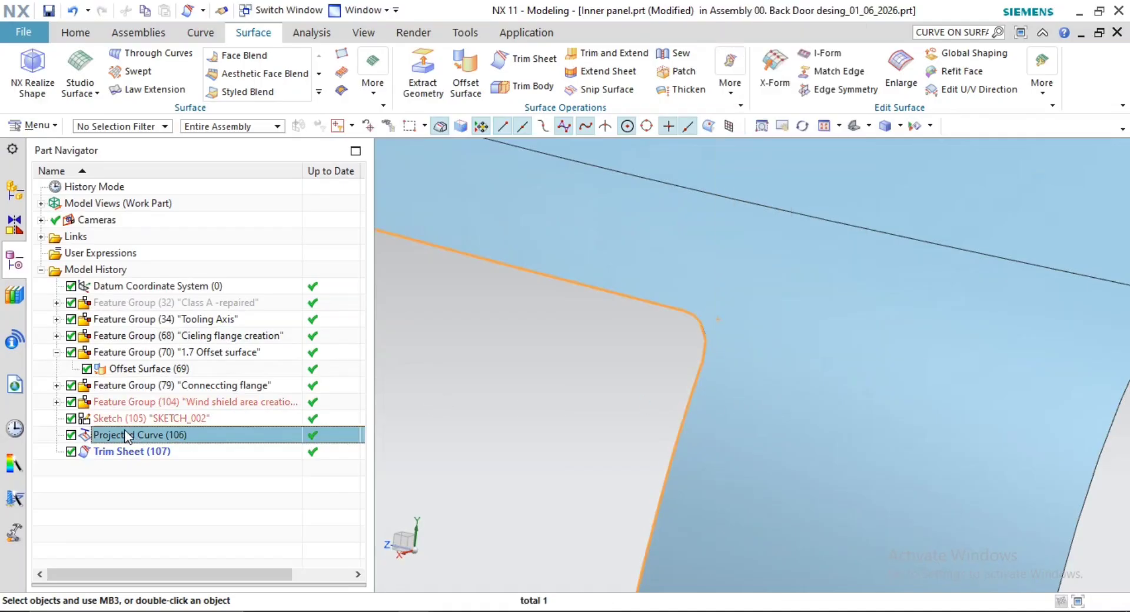
pyautogui.click(187, 70)
# Hide all curves and sketches in the part using Show and Hide
pyautogui.scroll(-6, 600, 376)
pyautogui.moveTo(760, 356); pyautogui.dragTo(747, 332, button='middle')
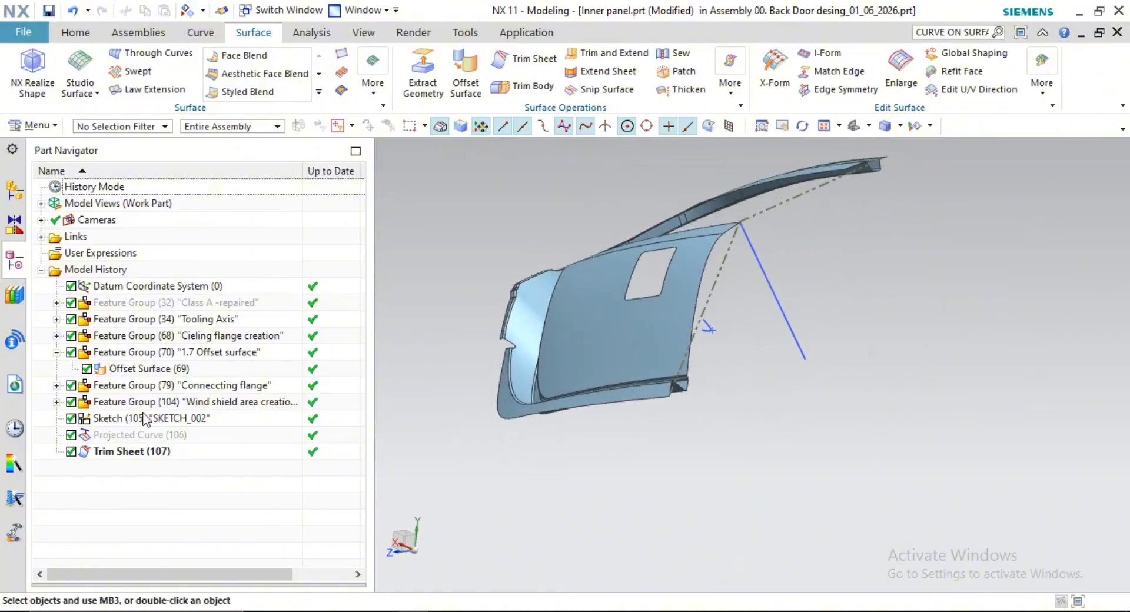
pyautogui.scroll(3, 713, 343)
pyautogui.scroll(-3, 828, 333)
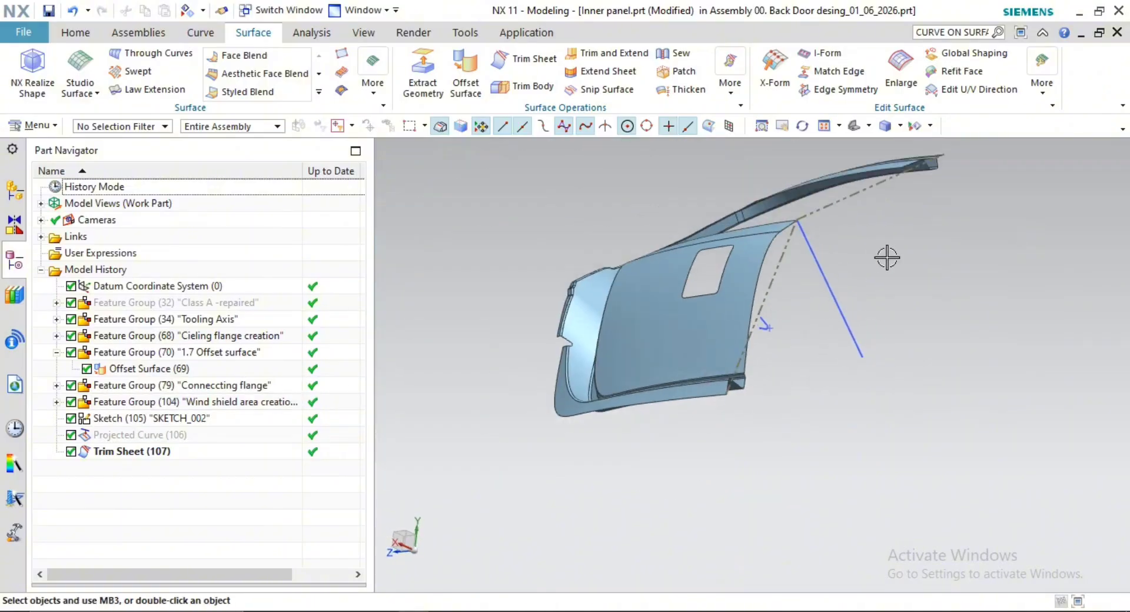
pyautogui.keyDown('shift'); pyautogui.moveTo(888, 257); pyautogui.dragTo(740, 385, button='middle'); pyautogui.keyUp('shift')
pyautogui.click(833, 317)
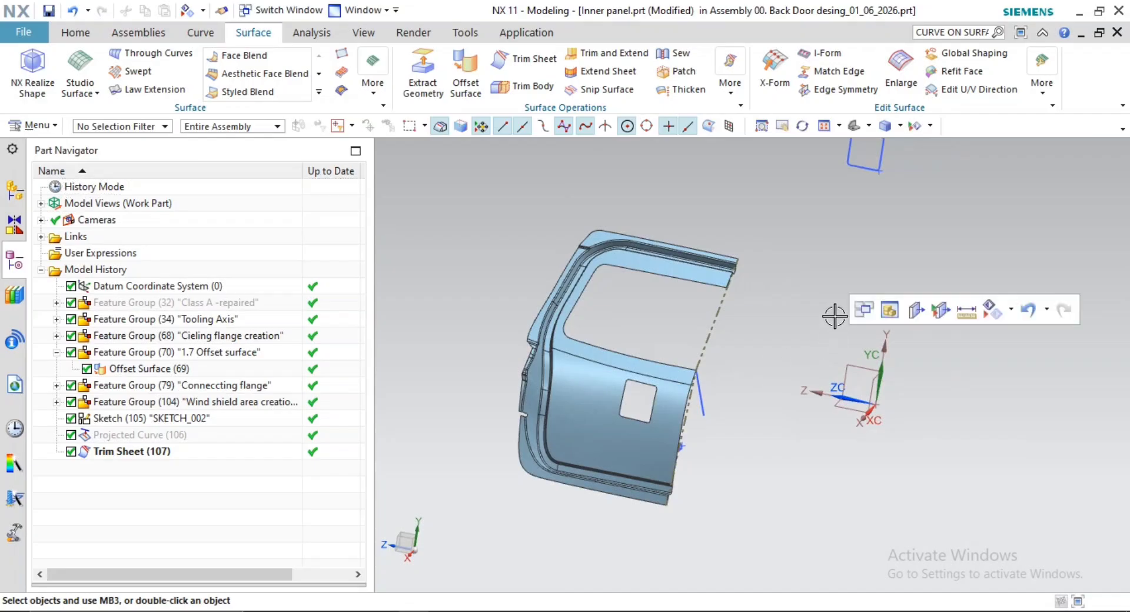
pyautogui.moveTo(834, 316); pyautogui.dragTo(812, 309, button='middle')
pyautogui.click(930, 126)
pyautogui.click(942, 144)
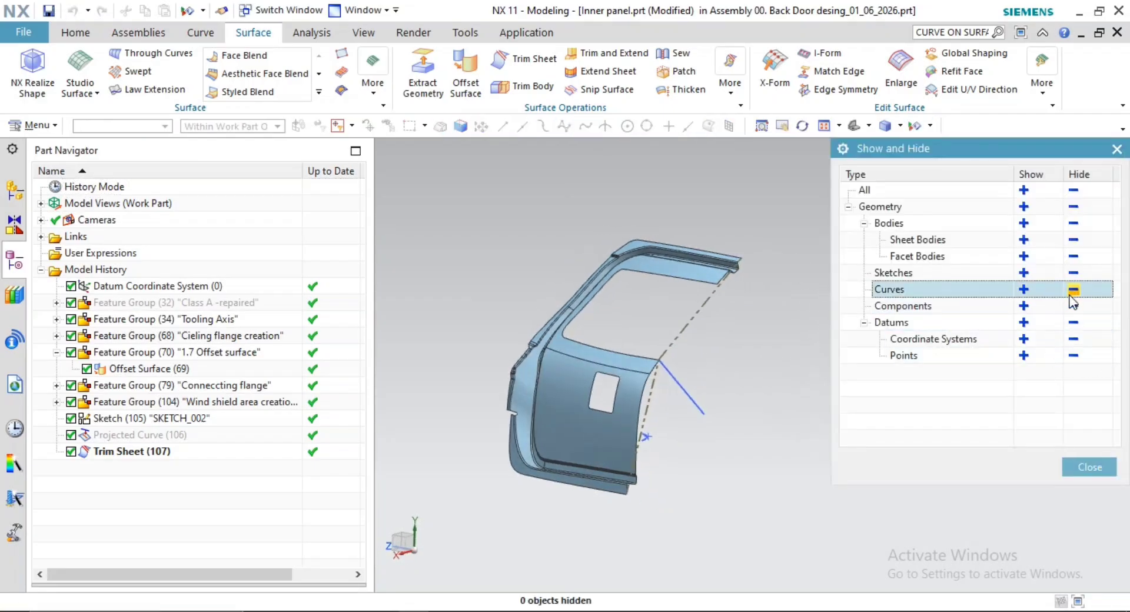
pyautogui.click(1072, 273)
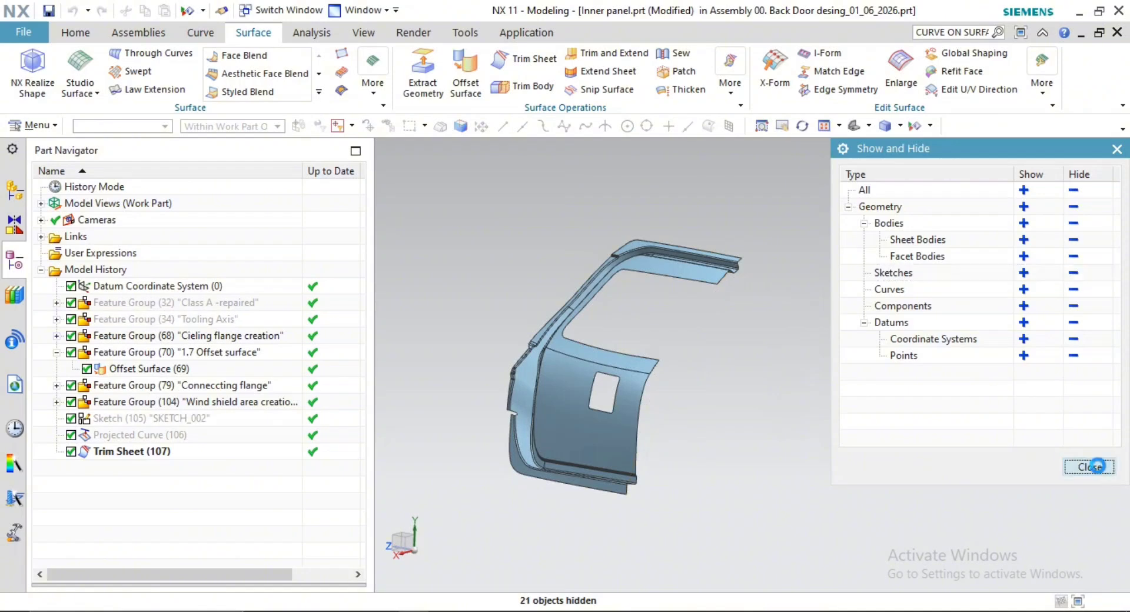
pyautogui.click(1095, 466)
# Examine the rectangular opening in the lower panel from the front and at an angle
pyautogui.moveTo(836, 457); pyautogui.dragTo(645, 349, button='middle')
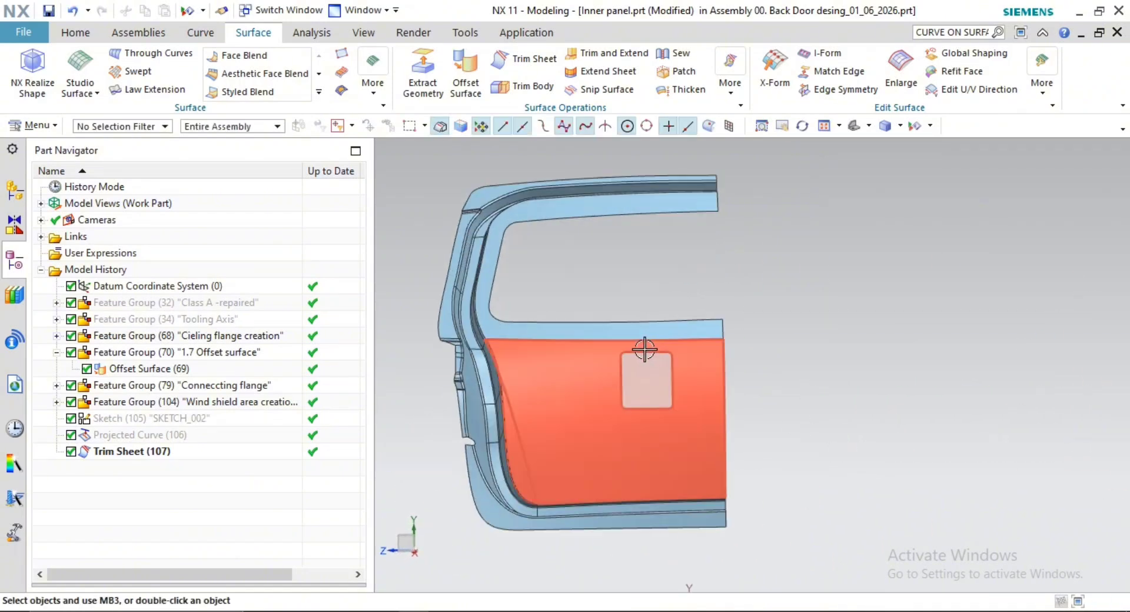
pyautogui.scroll(4, 652, 373)
pyautogui.moveTo(653, 386); pyautogui.dragTo(630, 394, button='middle')
pyautogui.scroll(-4, 735, 329)
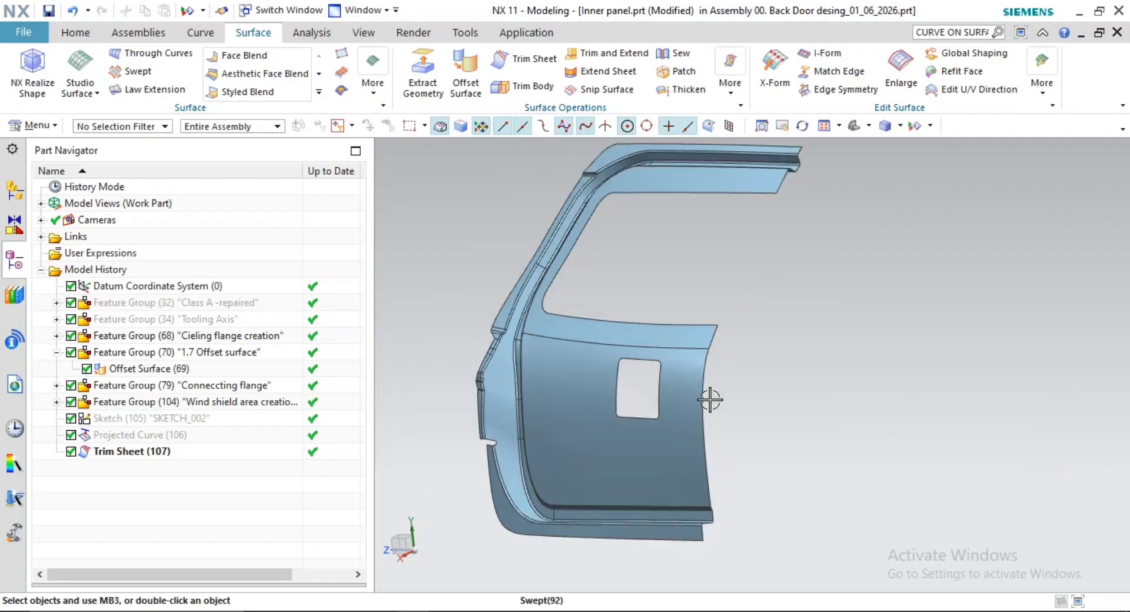
pyautogui.moveTo(710, 399); pyautogui.dragTo(683, 336, button='middle')
pyautogui.scroll(4, 603, 412)
pyautogui.scroll(-1, 621, 414)
pyautogui.scroll(-2, 701, 311)
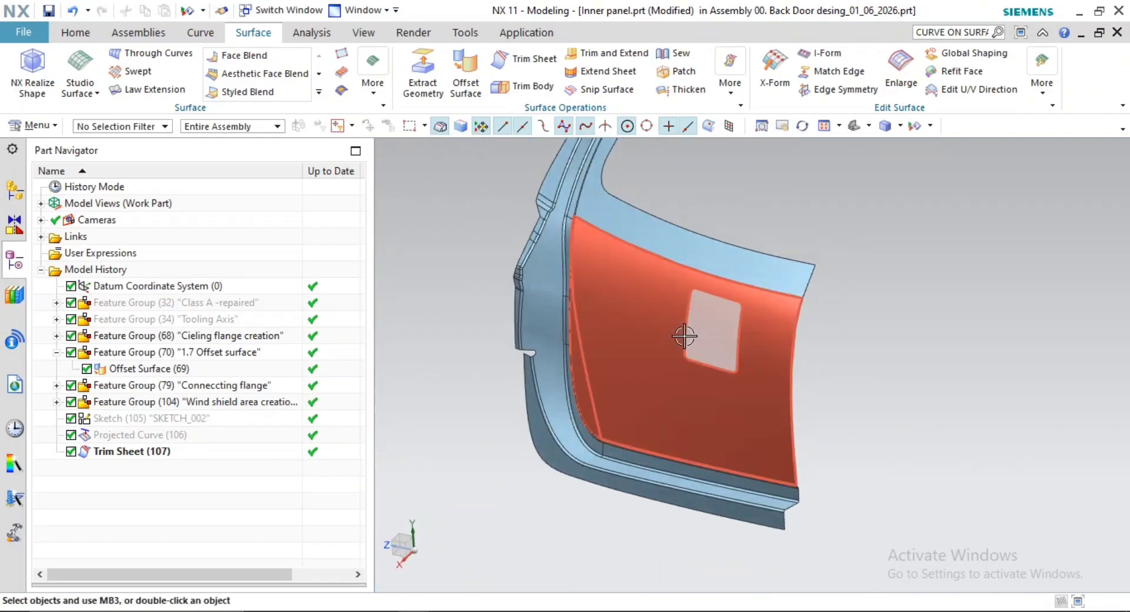
# Collapse the "1.7 Offset surface" feature group and inspect the opening's edges and rounded corners up close
pyautogui.click(56, 352)
pyautogui.moveTo(498, 485); pyautogui.dragTo(812, 348, button='middle')
pyautogui.scroll(4, 705, 399)
pyautogui.scroll(4, 787, 343)
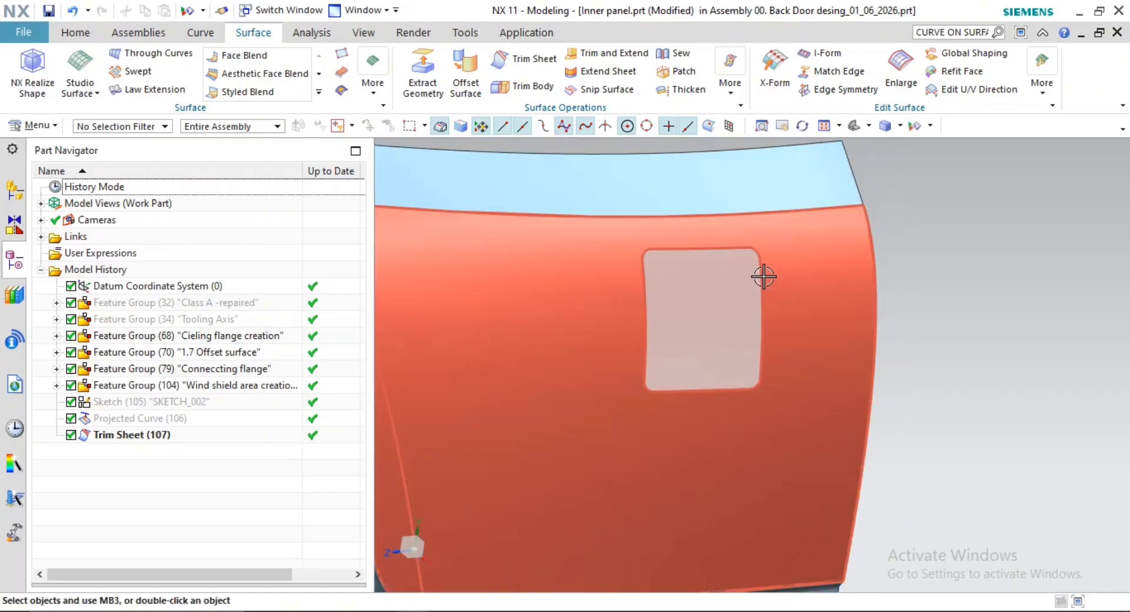
pyautogui.scroll(-2, 764, 278)
pyautogui.moveTo(765, 279); pyautogui.dragTo(719, 313, button='middle')
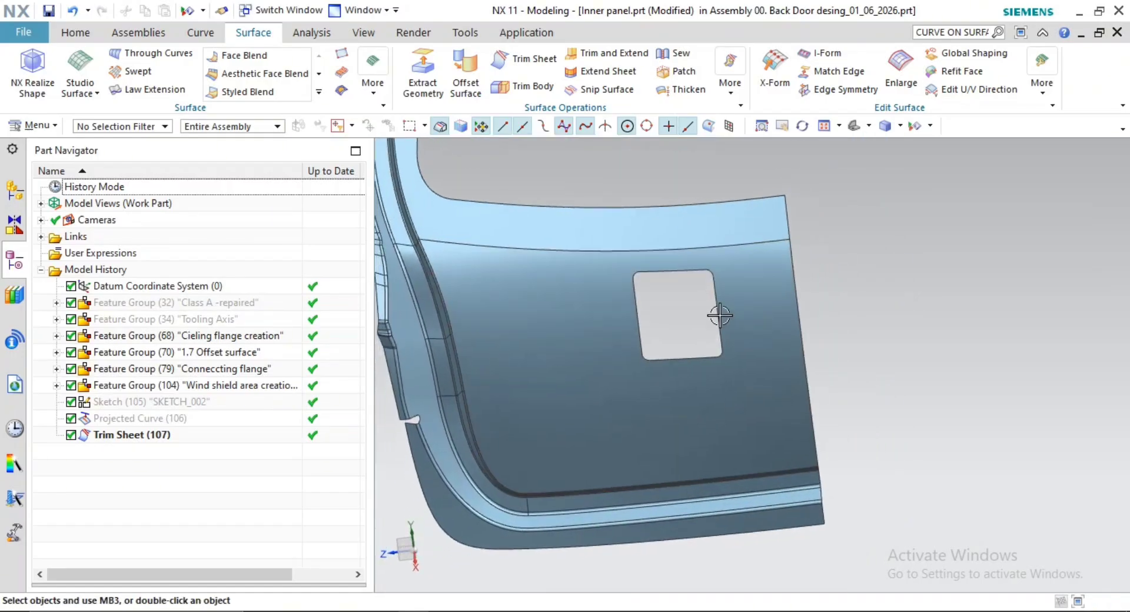
pyautogui.scroll(3, 715, 304)
pyautogui.scroll(-3, 701, 411)
pyautogui.keyDown('shift'); pyautogui.moveTo(701, 411); pyautogui.dragTo(757, 323, button='middle'); pyautogui.keyUp('shift')
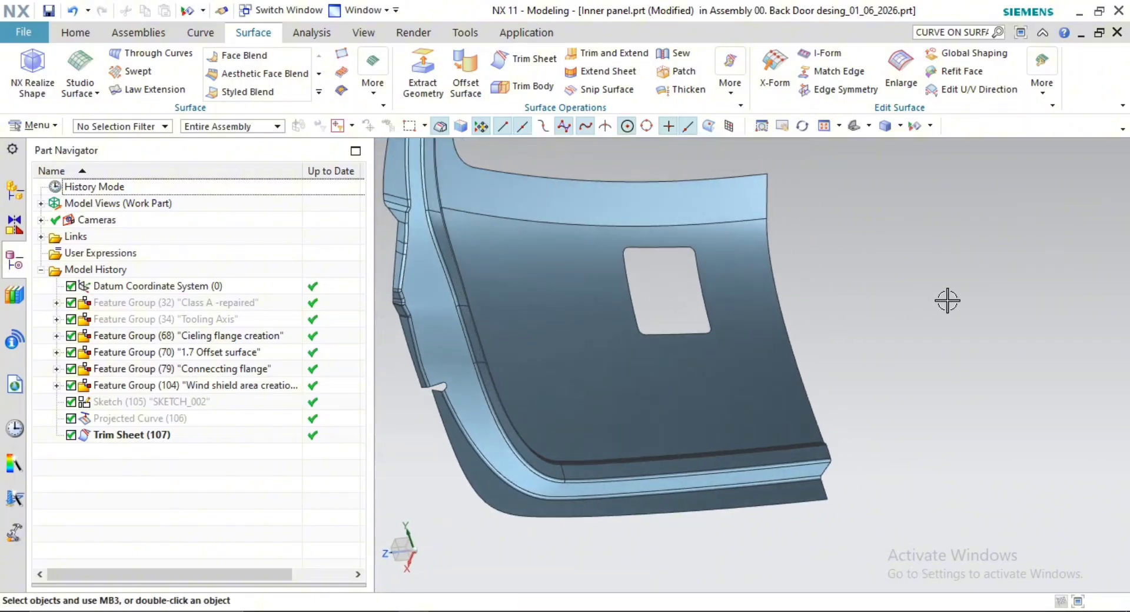
pyautogui.scroll(2, 640, 301)
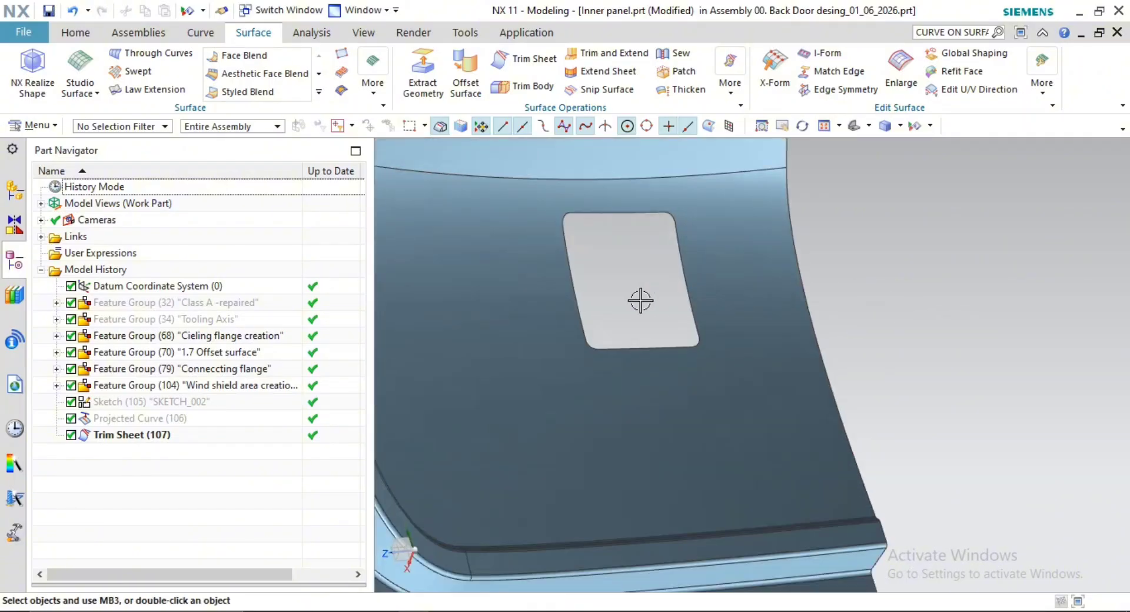
# Start a Law Extension of the Vector type from the single straight side edge of the rectangular opening nearest the panel's open side
pyautogui.moveTo(671, 227); pyautogui.dragTo(577, 308, button='middle')
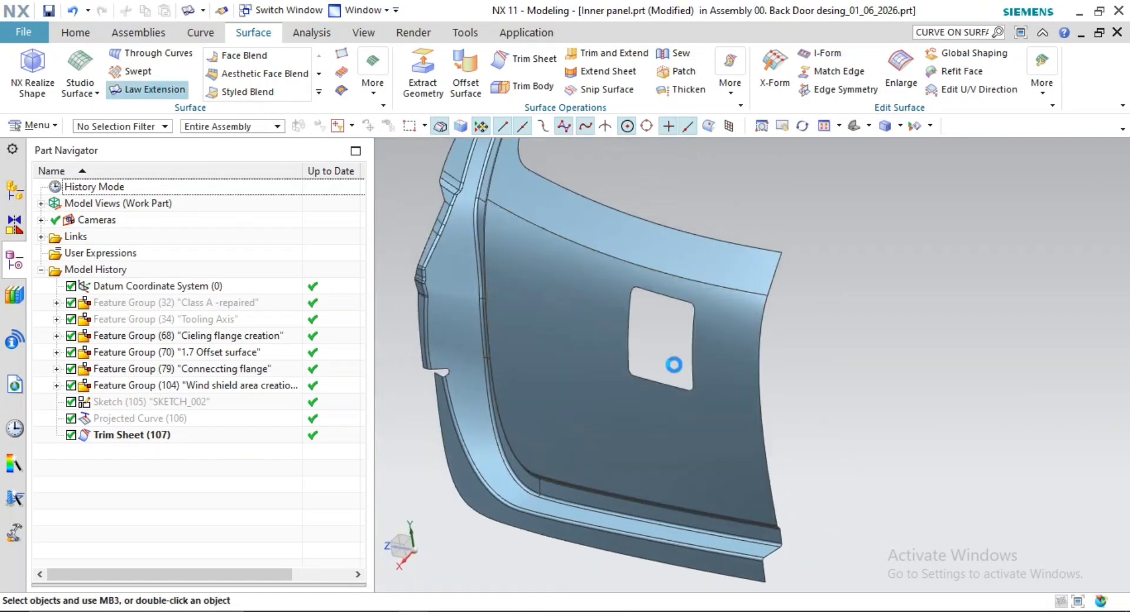
pyautogui.scroll(1, 688, 349)
pyautogui.keyDown('shift'); pyautogui.moveTo(676, 340); pyautogui.dragTo(631, 316, button='middle'); pyautogui.keyUp('shift')
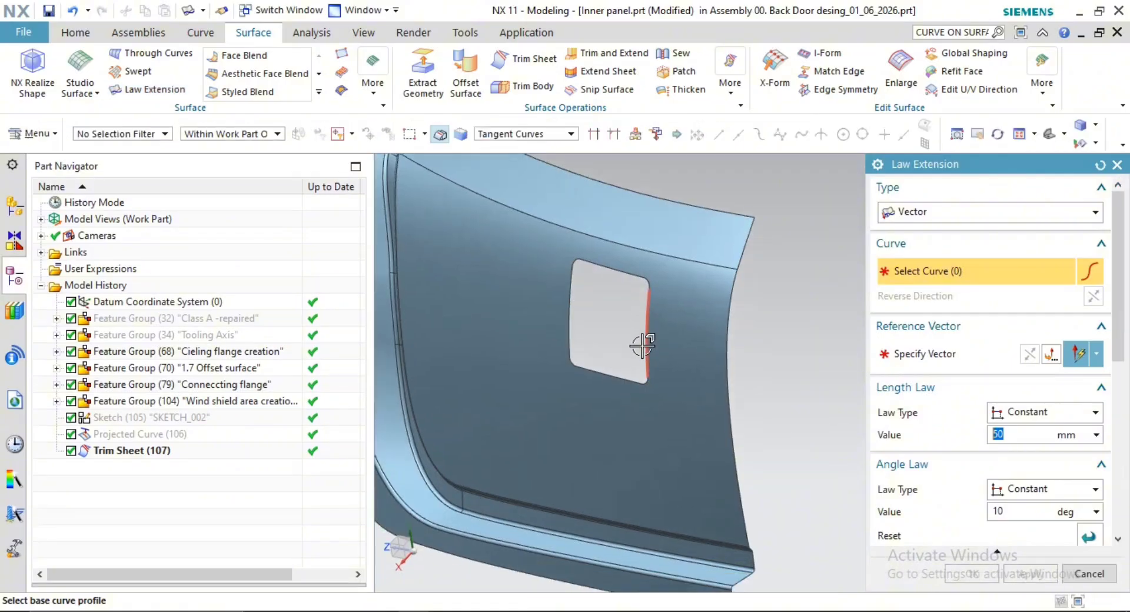
pyautogui.keyDown('shift'); pyautogui.moveTo(724, 360); pyautogui.dragTo(733, 328, button='middle'); pyautogui.keyUp('shift')
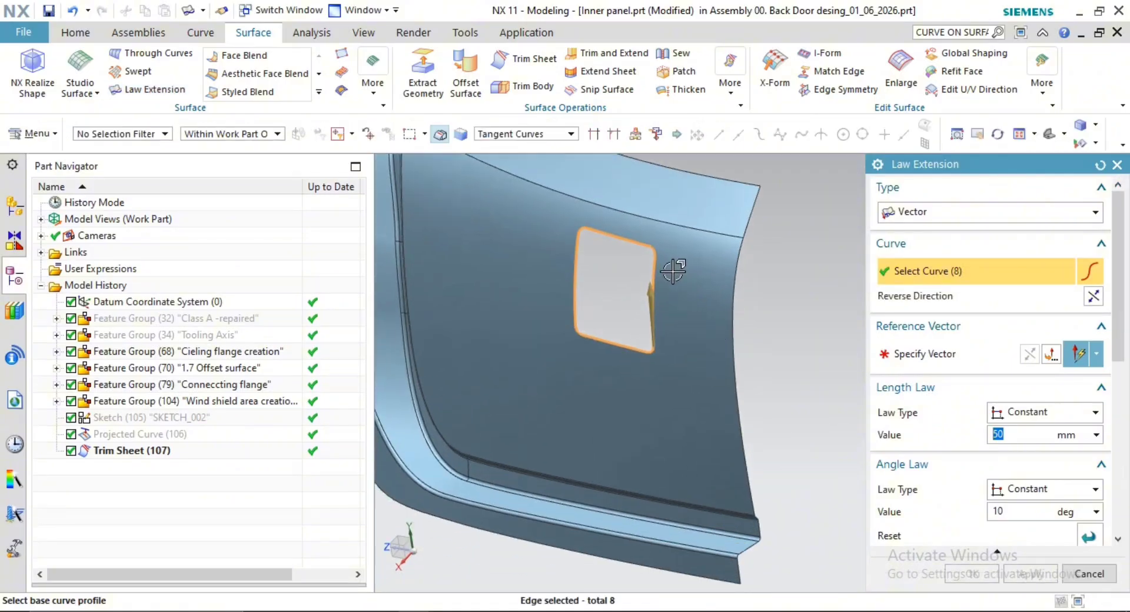
pyautogui.click(516, 134)
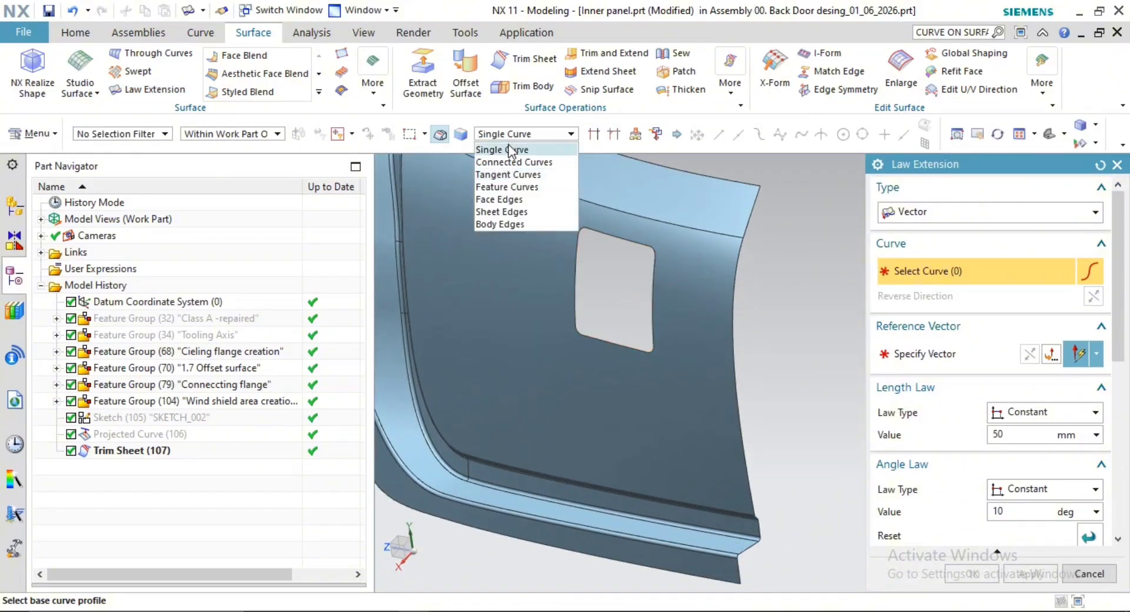
pyautogui.click(511, 150)
pyautogui.scroll(1, 677, 347)
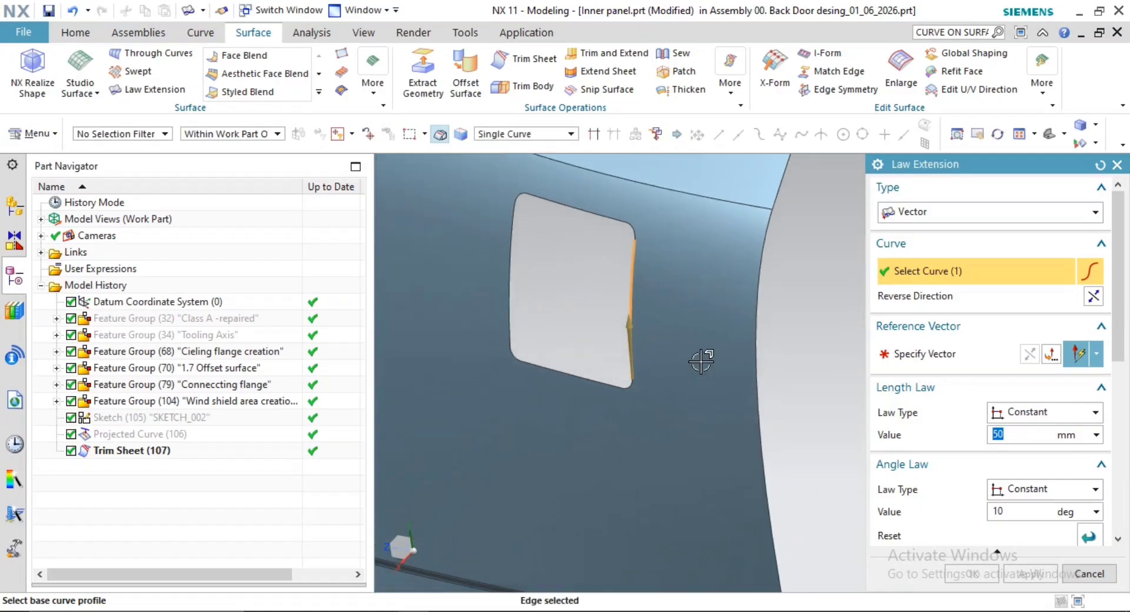
pyautogui.scroll(-3, 803, 323)
pyautogui.middleClick(803, 334)
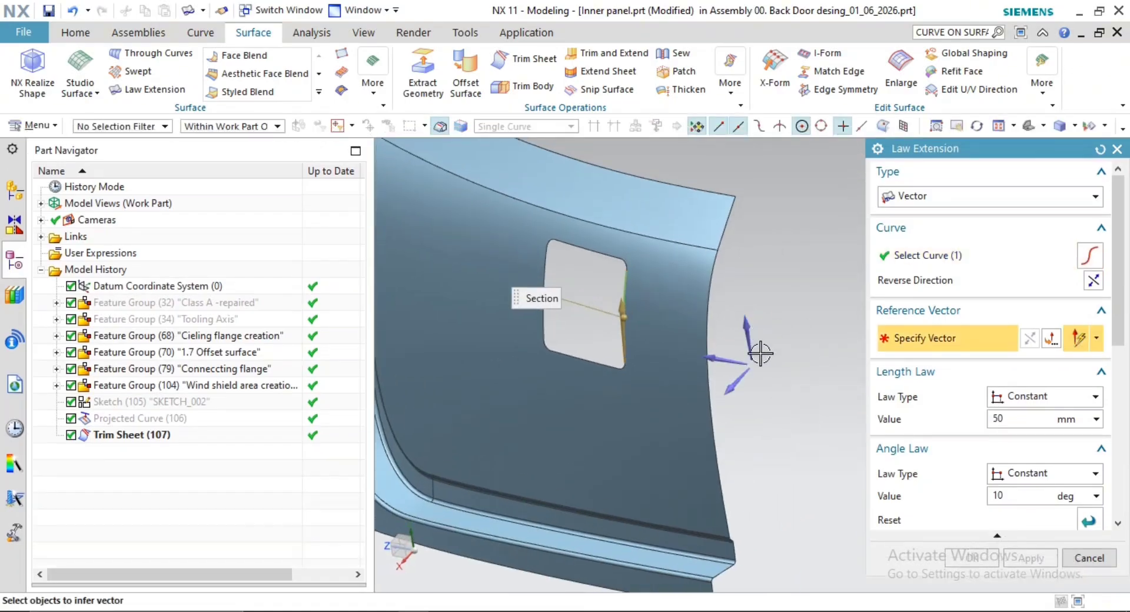
# Use the X-axis as the extension's reference vector, with a constant length of 70 mm and an angle of 0°
pyautogui.click(736, 384)
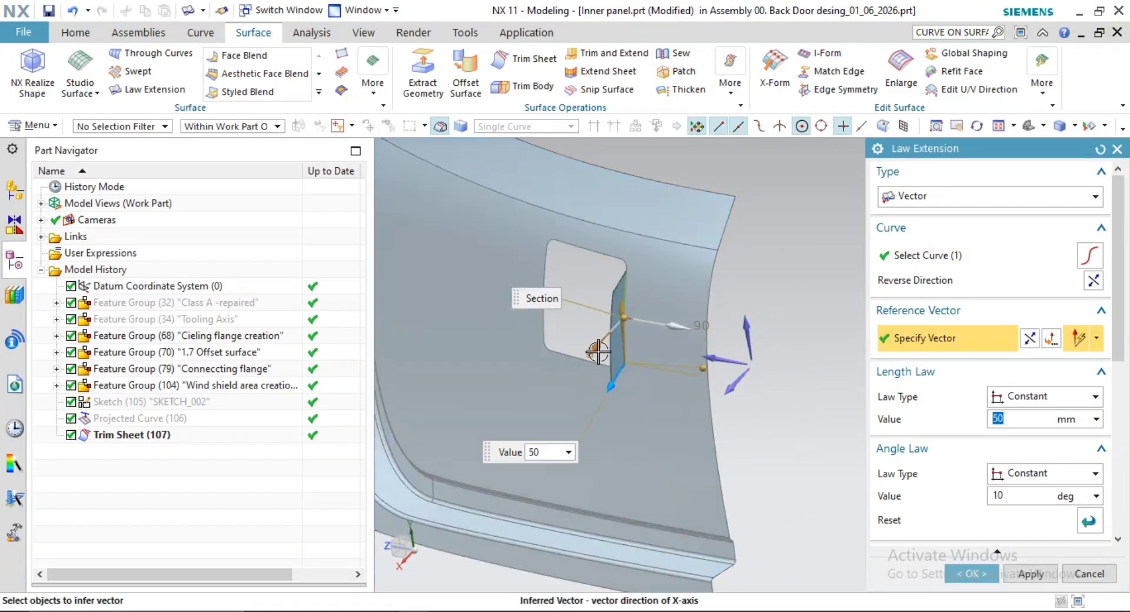
pyautogui.moveTo(603, 389); pyautogui.dragTo(594, 397)
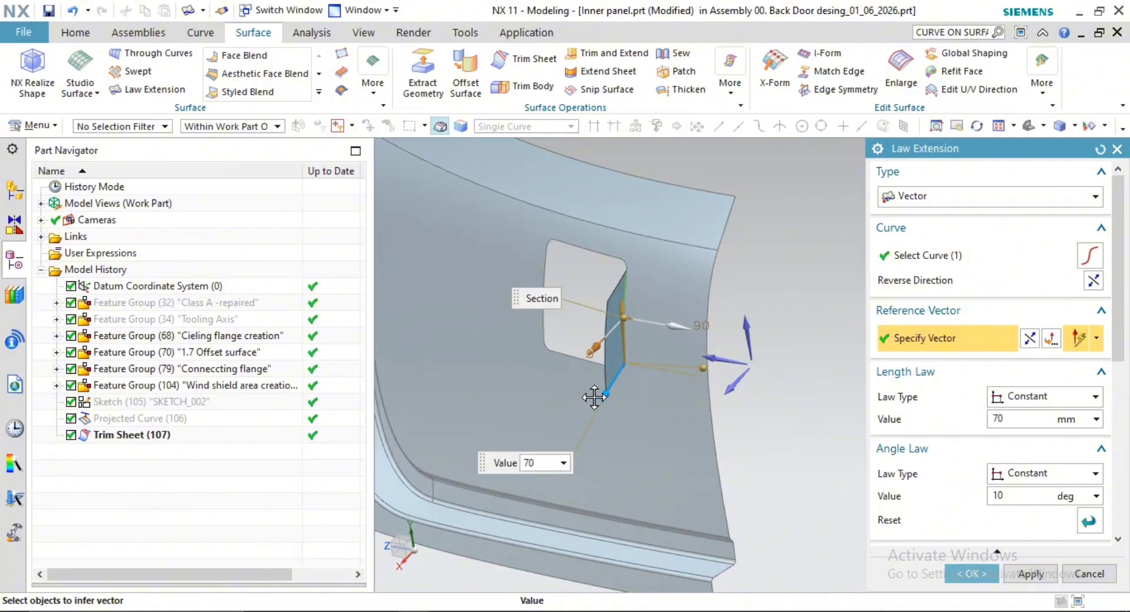
pyautogui.moveTo(651, 363); pyautogui.dragTo(706, 392, button='middle')
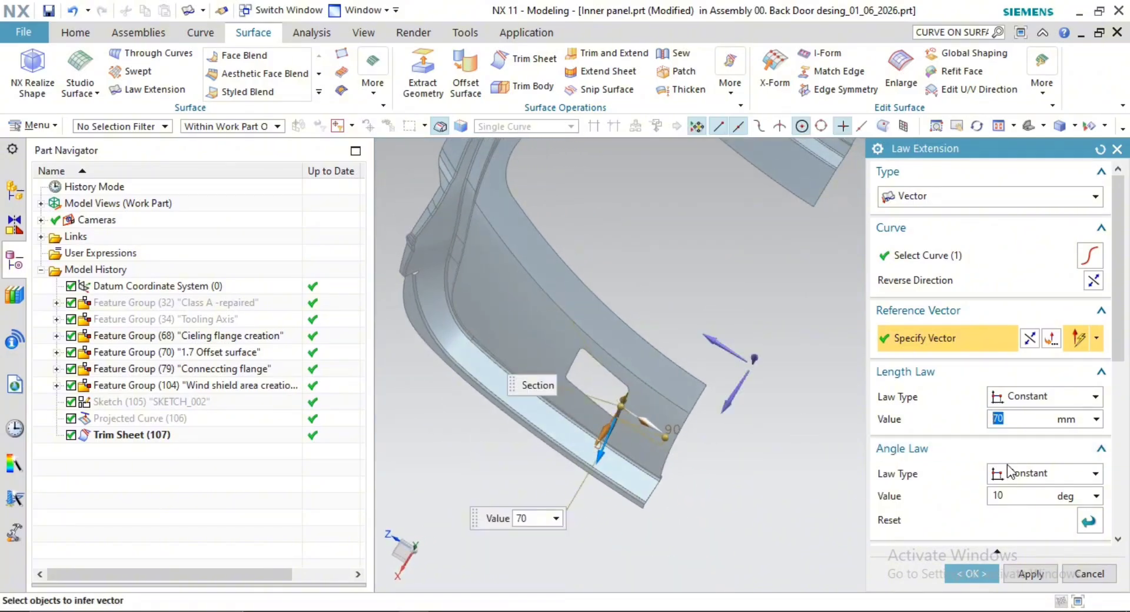
pyautogui.click(1029, 502)
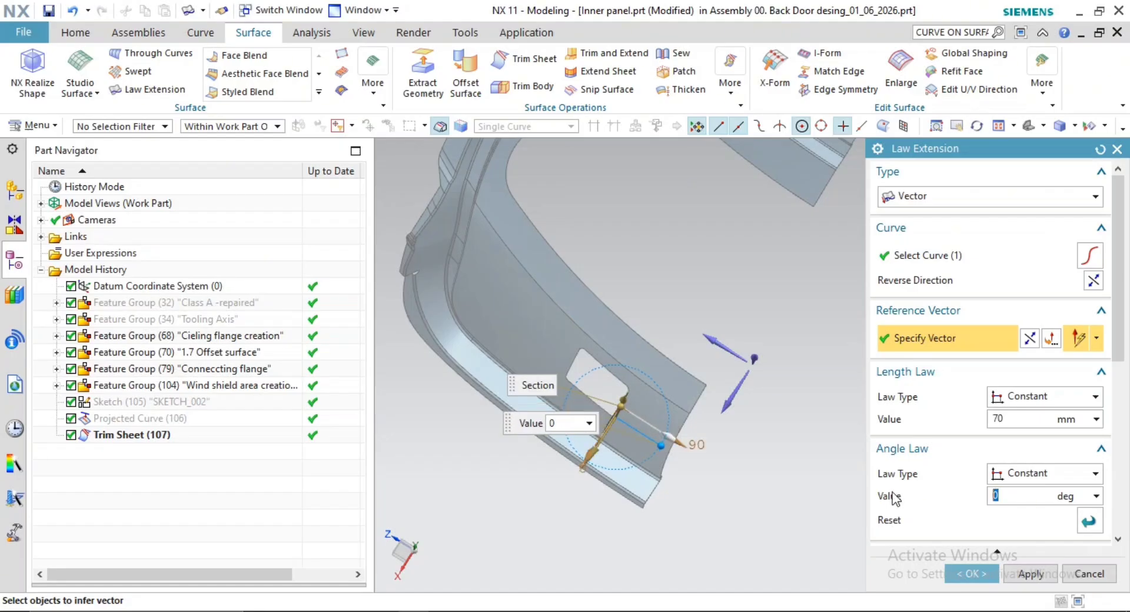
pyautogui.moveTo(715, 458); pyautogui.dragTo(753, 392, button='middle')
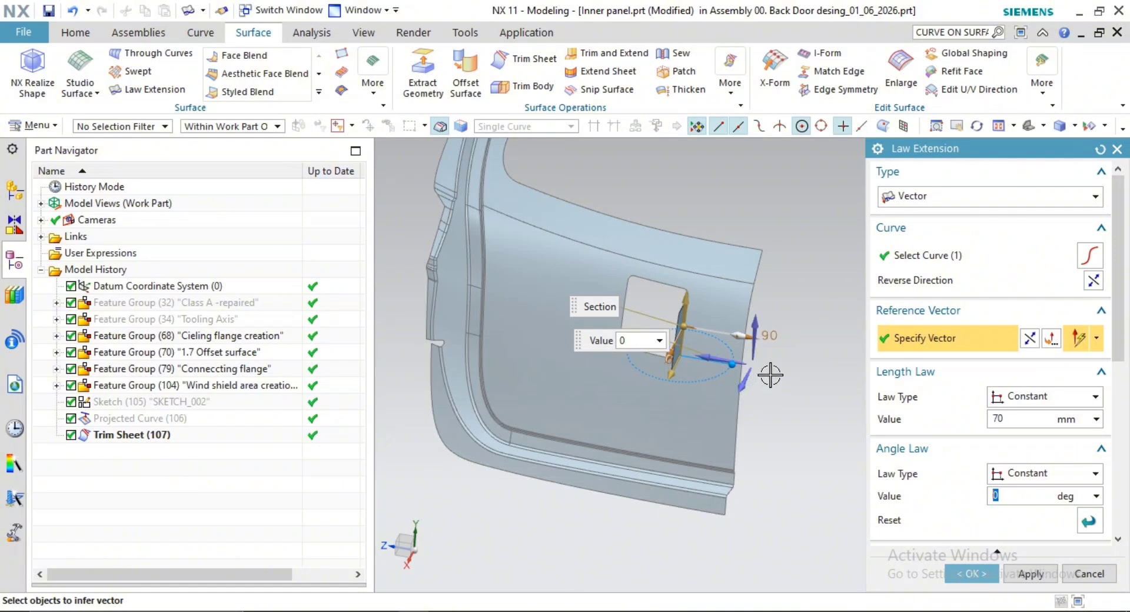
pyautogui.moveTo(761, 385); pyautogui.dragTo(756, 359, button='middle')
pyautogui.click(756, 359)
# Try the Face type for the law extension, with the lower panel face as reference and an angle of 90°
pyautogui.click(928, 191)
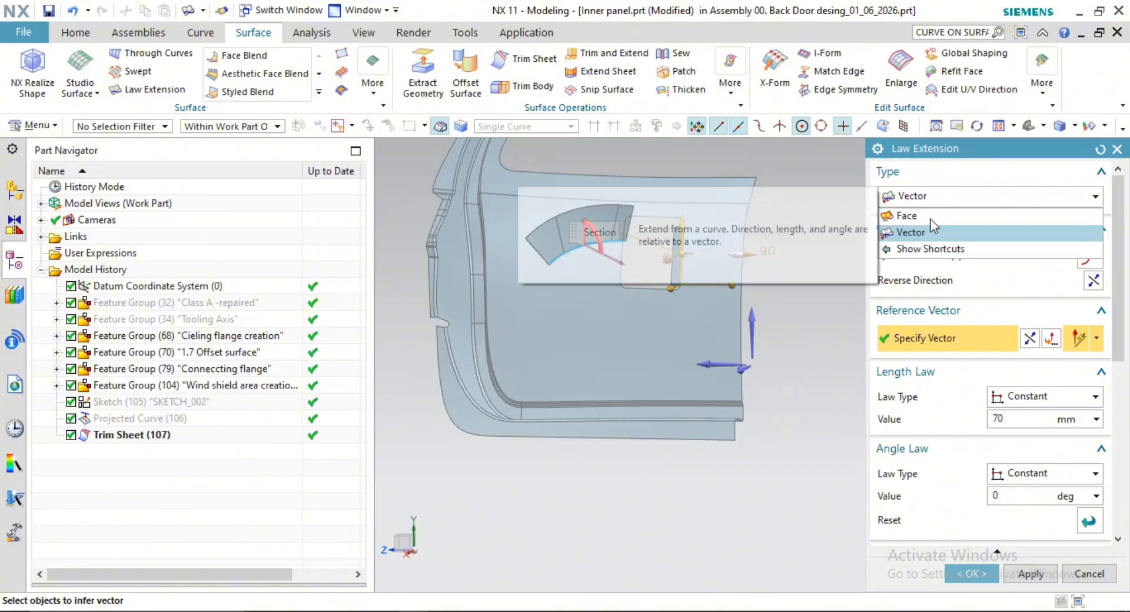
pyautogui.click(909, 216)
pyautogui.scroll(-3, 700, 247)
pyautogui.click(700, 247)
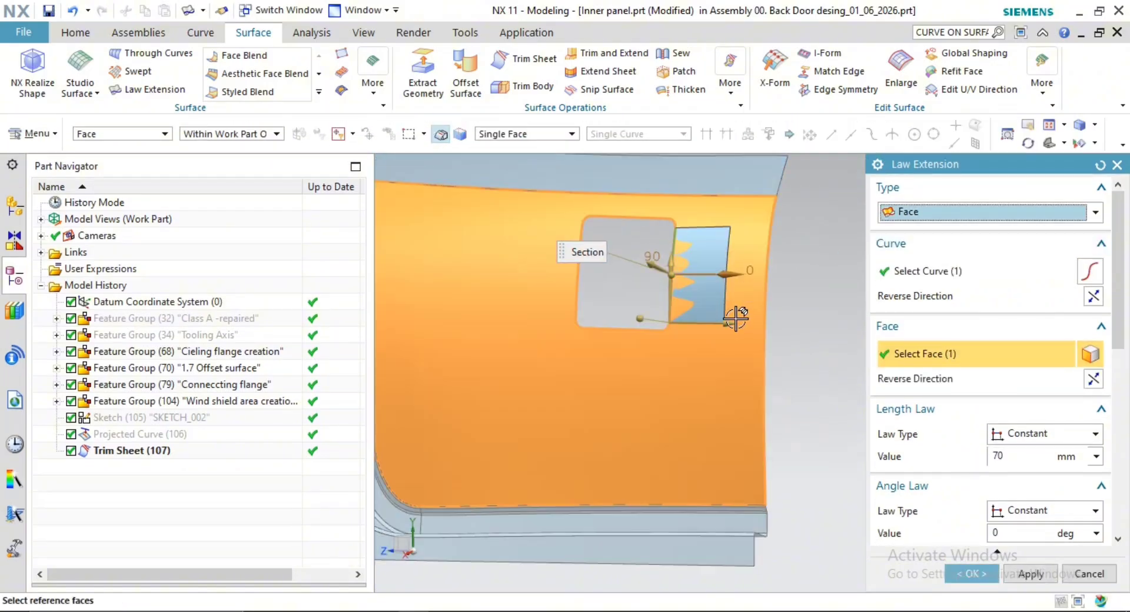
pyautogui.scroll(3, 700, 248)
pyautogui.moveTo(699, 253); pyautogui.dragTo(671, 329, button='middle')
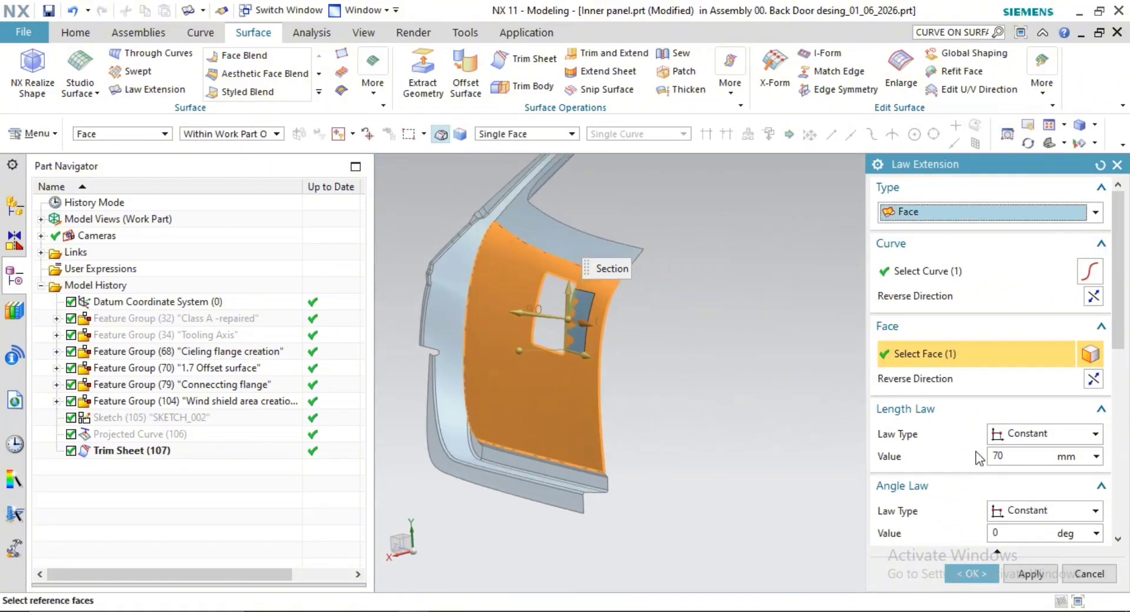
pyautogui.click(1024, 533)
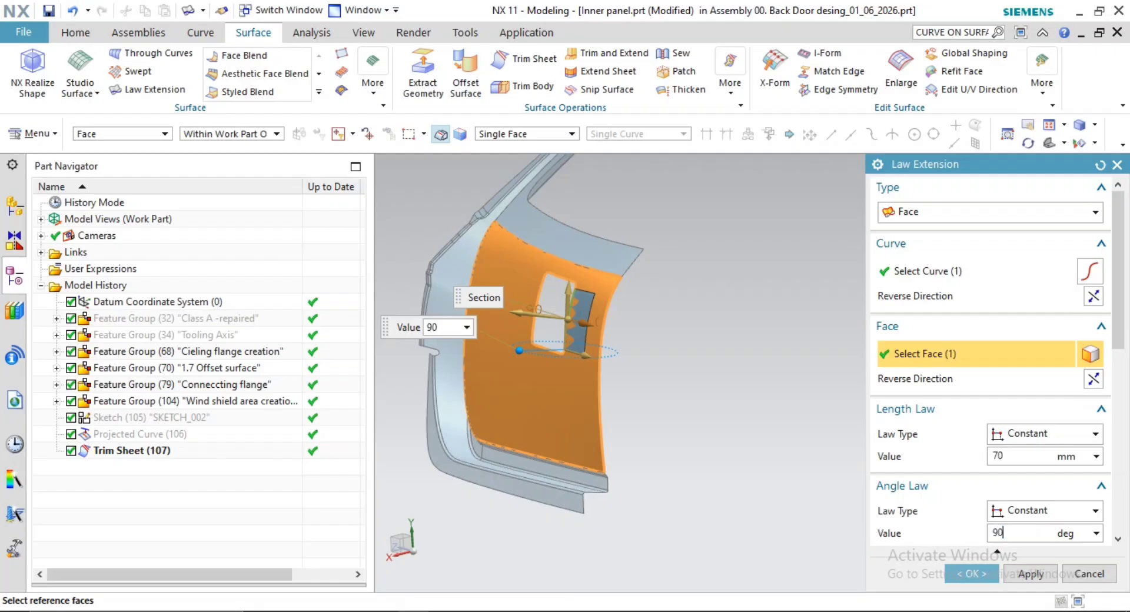
pyautogui.scroll(3, 573, 359)
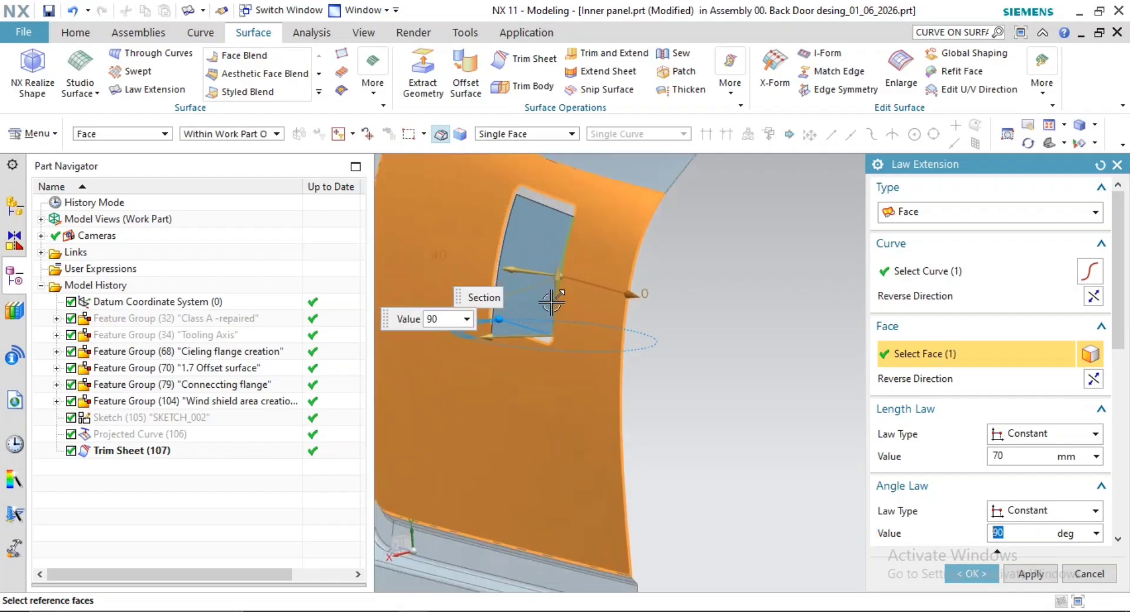
pyautogui.moveTo(530, 282)
pyautogui.mouseDown(button='middle')
pyautogui.moveTo(529, 262)
pyautogui.moveTo(526, 292)
pyautogui.mouseUp(button='middle')
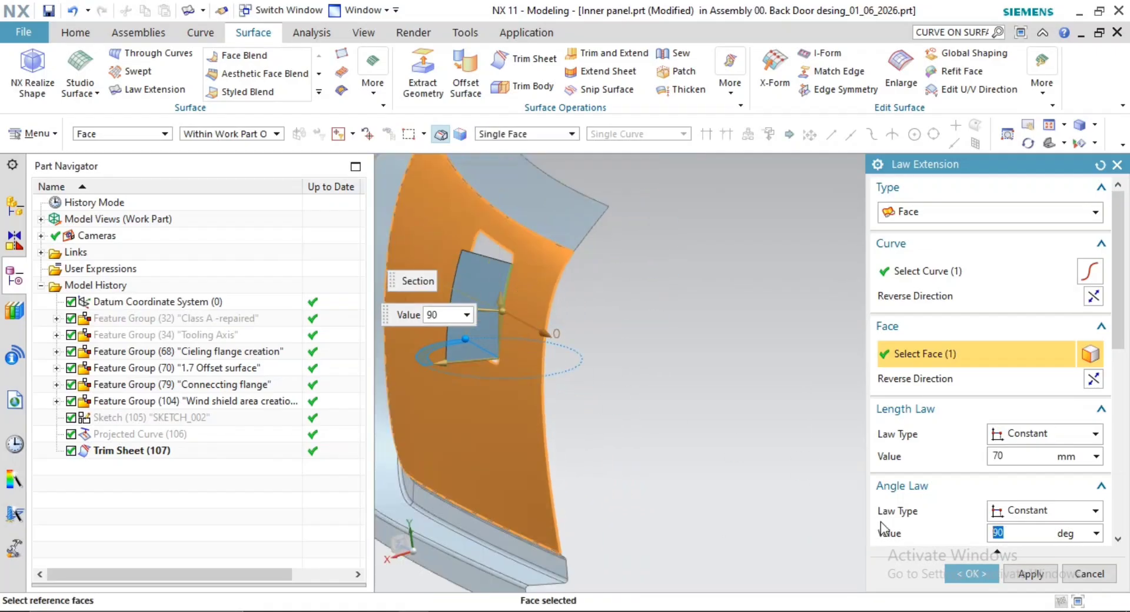
# Return the law extension to the Vector type, set its angle to 0°, and create the flange surface
pyautogui.click(959, 213)
pyautogui.click(909, 232)
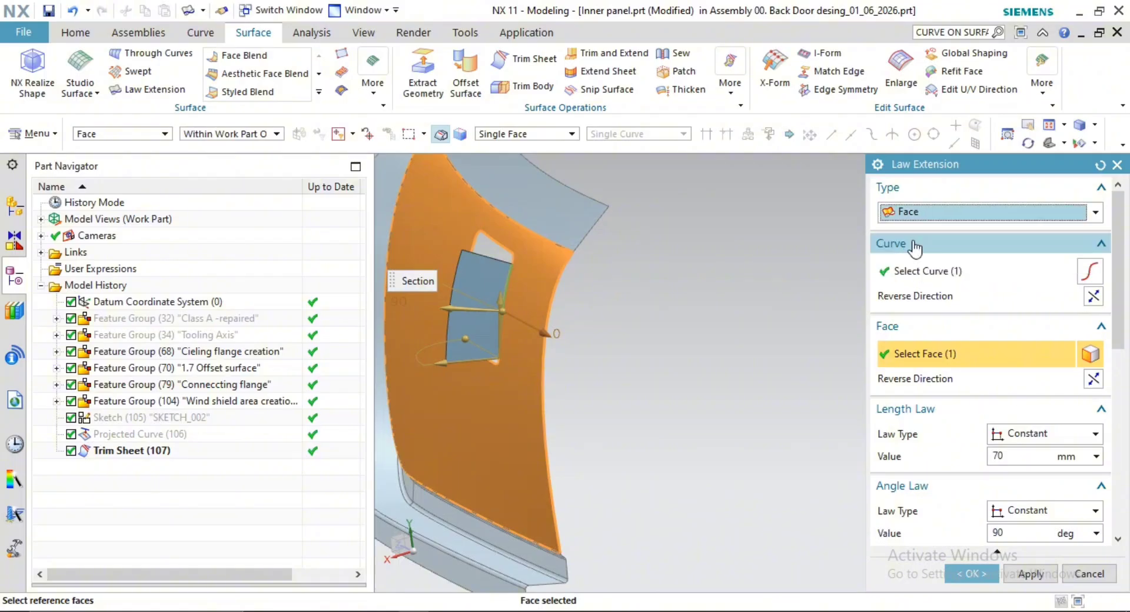
pyautogui.click(931, 213)
pyautogui.click(915, 248)
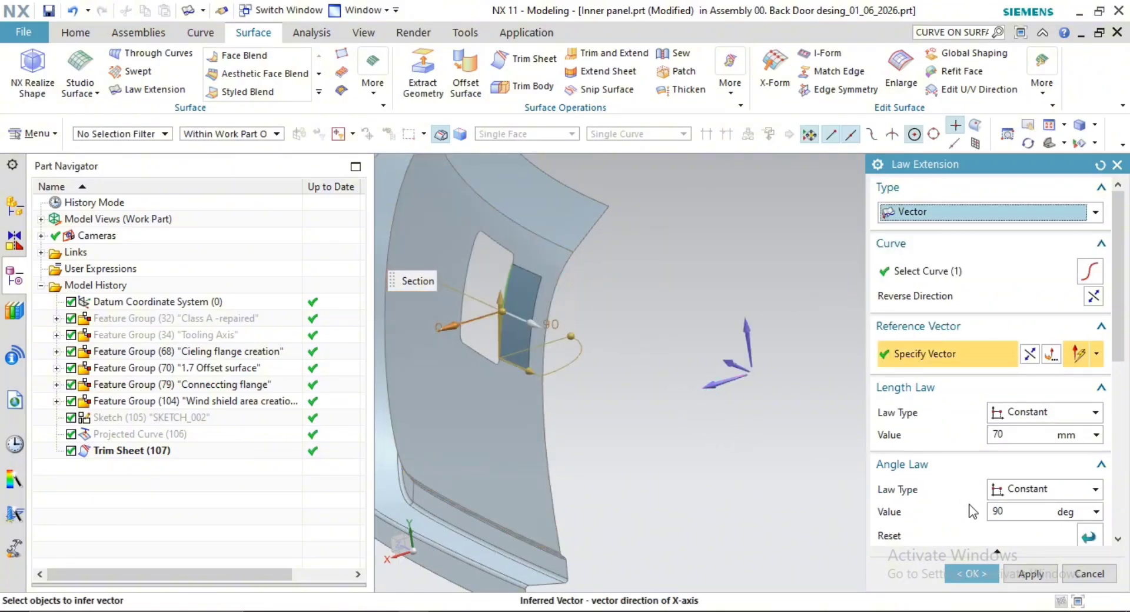
pyautogui.click(995, 511)
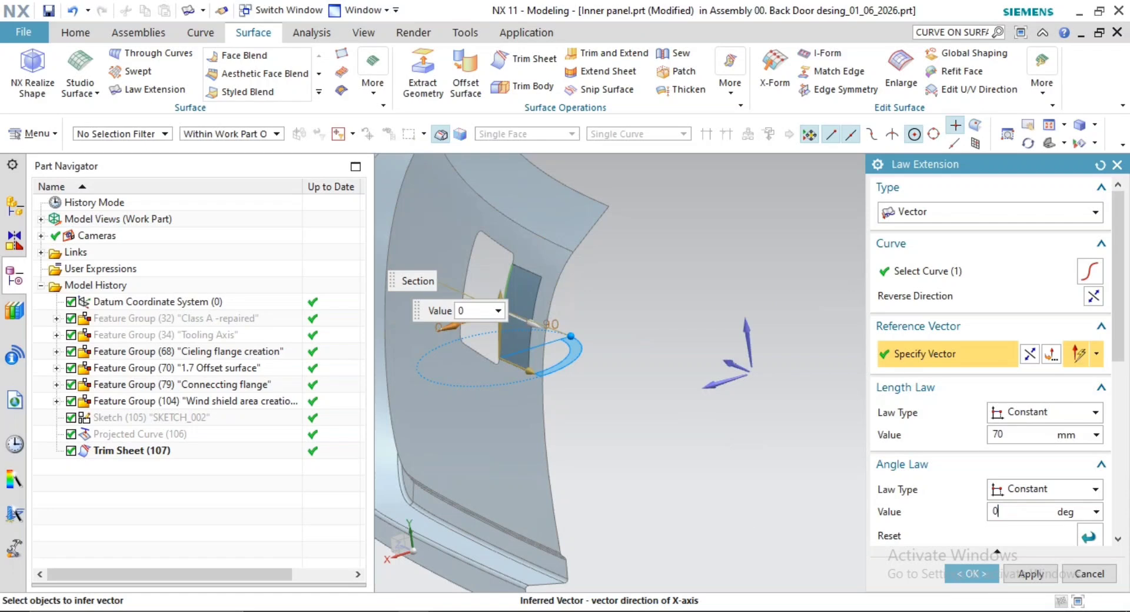
pyautogui.write('0')
pyautogui.press('Return')
pyautogui.moveTo(754, 512); pyautogui.dragTo(602, 404, button='middle')
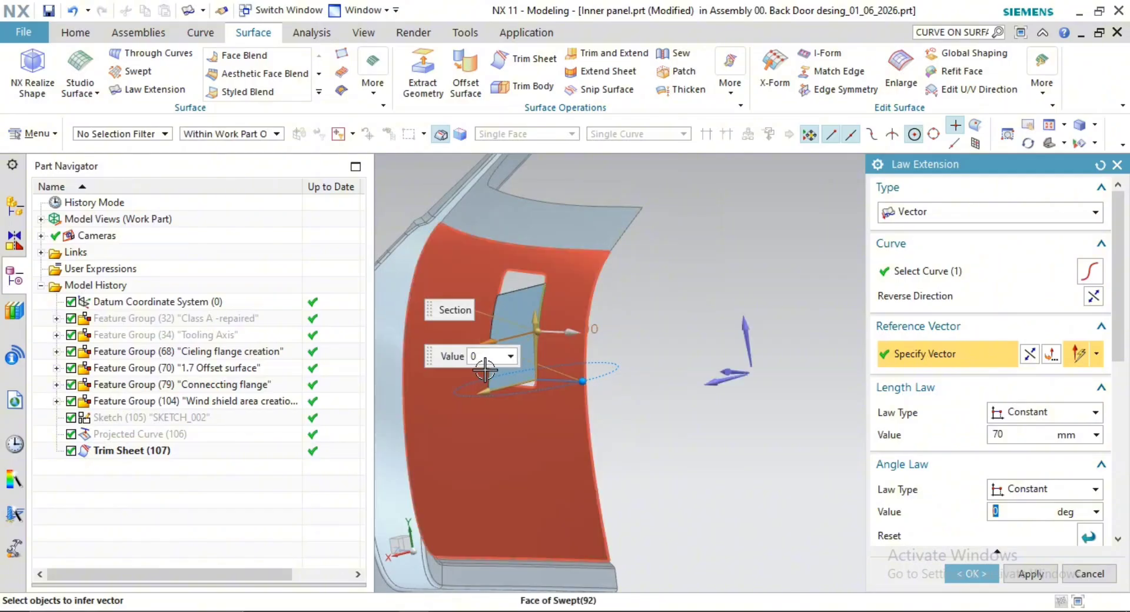
pyautogui.moveTo(606, 337); pyautogui.dragTo(637, 340, button='middle')
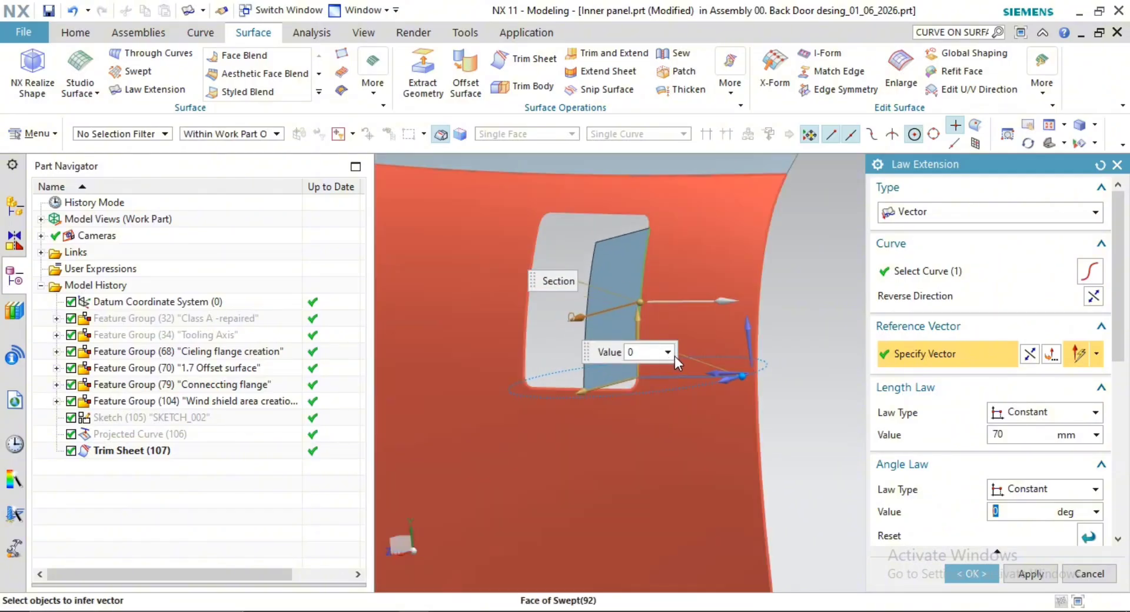
pyautogui.moveTo(675, 355); pyautogui.dragTo(677, 395, button='middle')
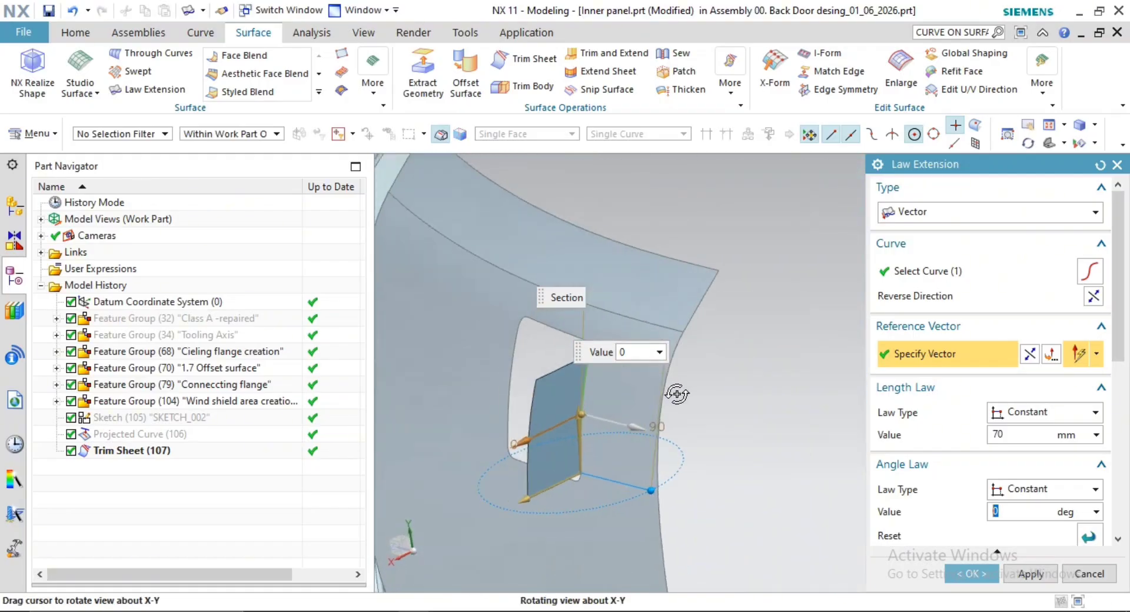
pyautogui.scroll(-2, 587, 448)
pyautogui.middleClick(586, 448)
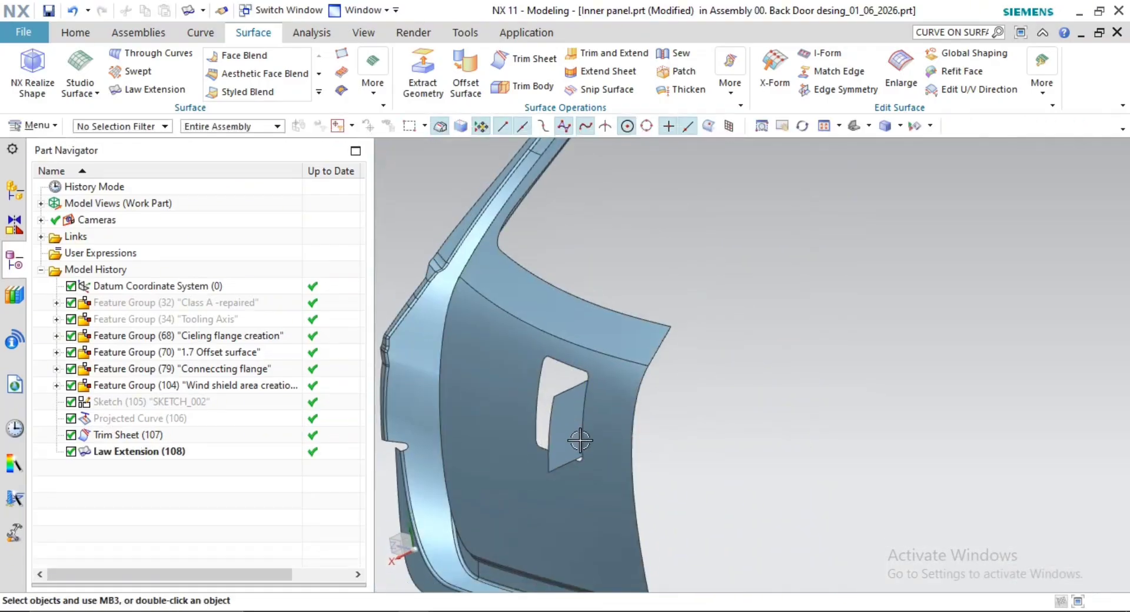
# Examine the flange surface at the rectangular opening from the side and at an angle
pyautogui.moveTo(748, 438); pyautogui.dragTo(699, 433, button='middle')
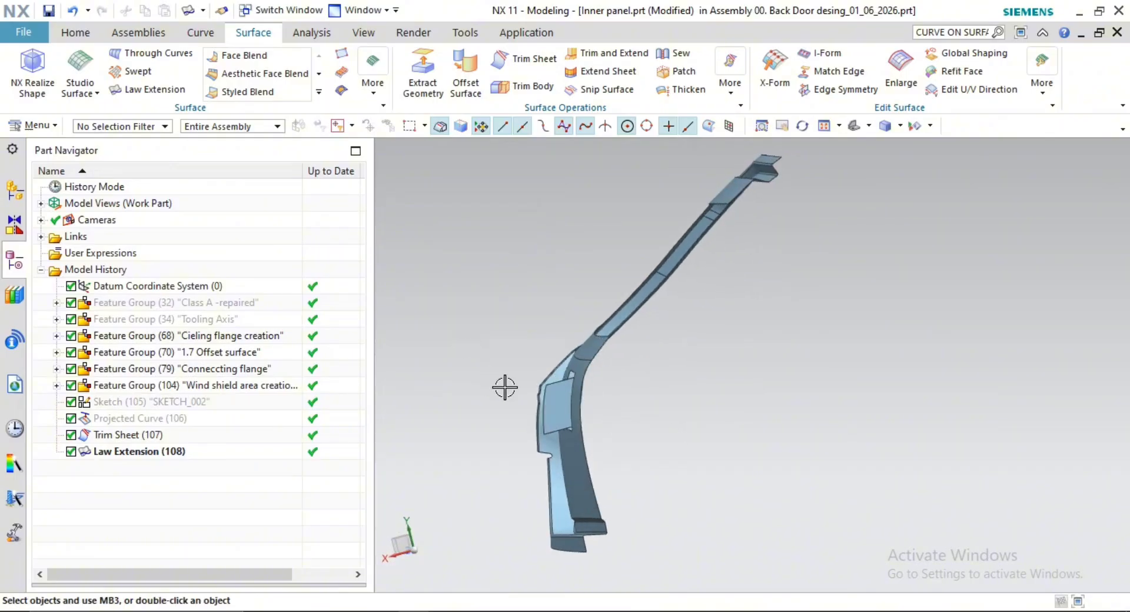
pyautogui.moveTo(505, 387); pyautogui.dragTo(538, 401, button='middle')
pyautogui.scroll(3, 698, 425)
pyautogui.keyDown('shift'); pyautogui.moveTo(862, 450); pyautogui.dragTo(953, 449, button='middle'); pyautogui.keyUp('shift')
pyautogui.scroll(-1, 720, 411)
pyautogui.moveTo(684, 410)
pyautogui.keyDown('shift'); pyautogui.mouseDown(button='middle')
pyautogui.moveTo(707, 412)
pyautogui.moveTo(702, 400)
pyautogui.mouseUp(button='middle'); pyautogui.keyUp('shift')
pyautogui.click(680, 399)
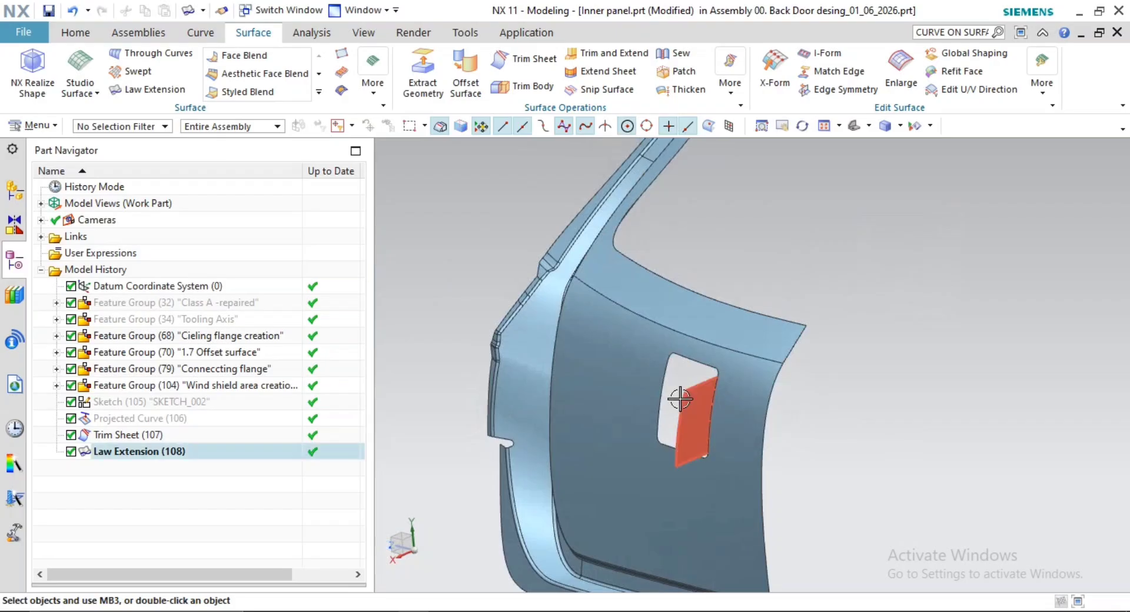
pyautogui.press('Escape')
# Show the "Class A -repaired" feature group and compare the flange's reach with the outer surface from the side
pyautogui.rightClick(200, 307)
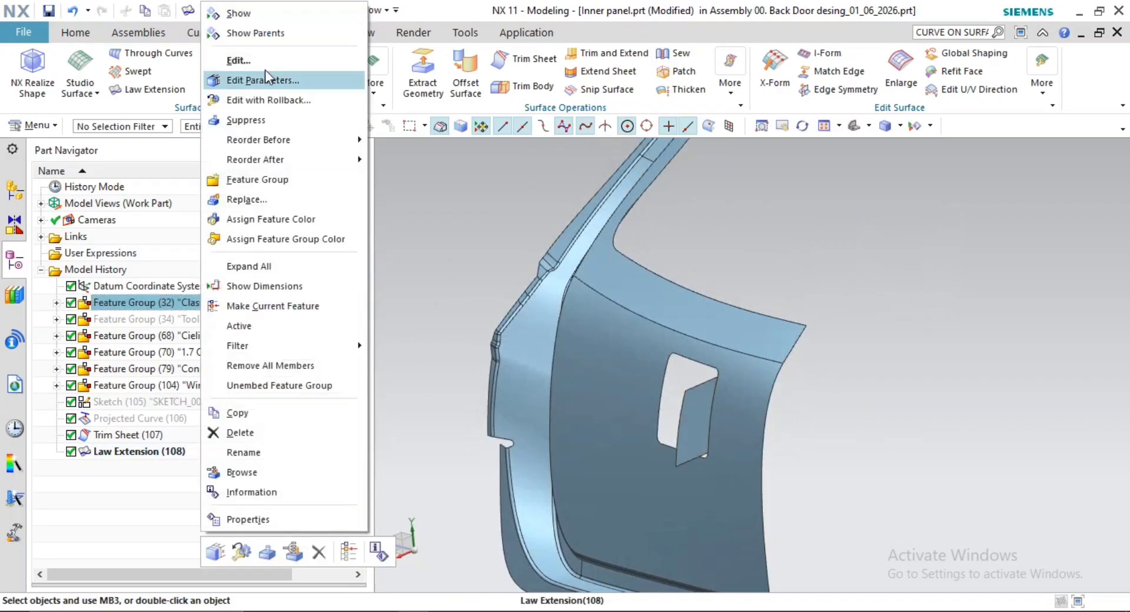
pyautogui.click(295, 15)
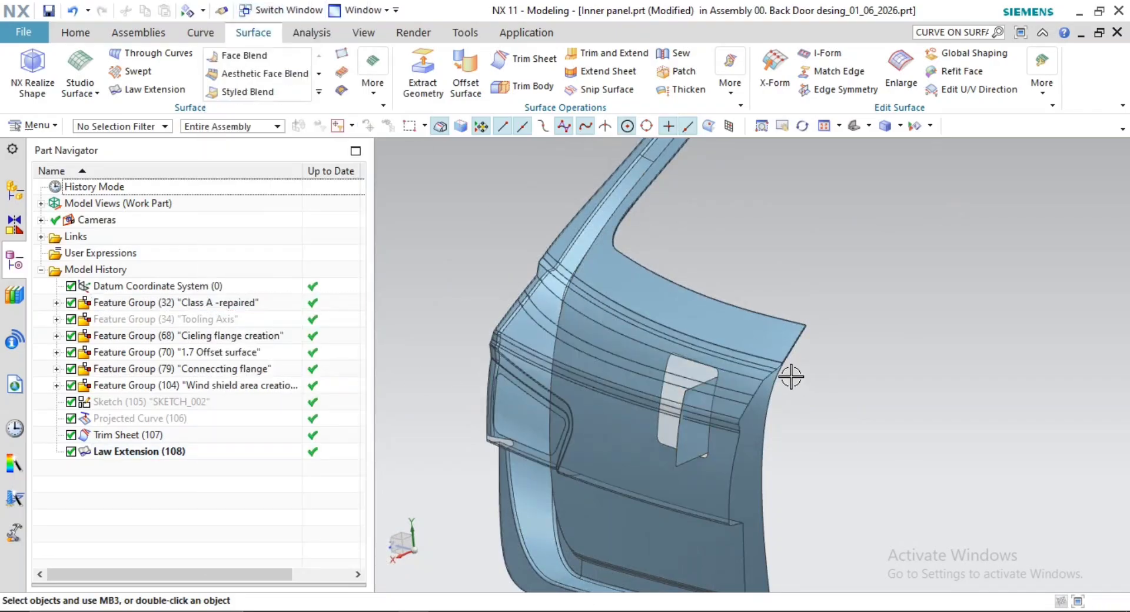
pyautogui.moveTo(791, 376); pyautogui.dragTo(588, 279, button='middle')
pyautogui.scroll(2, 701, 372)
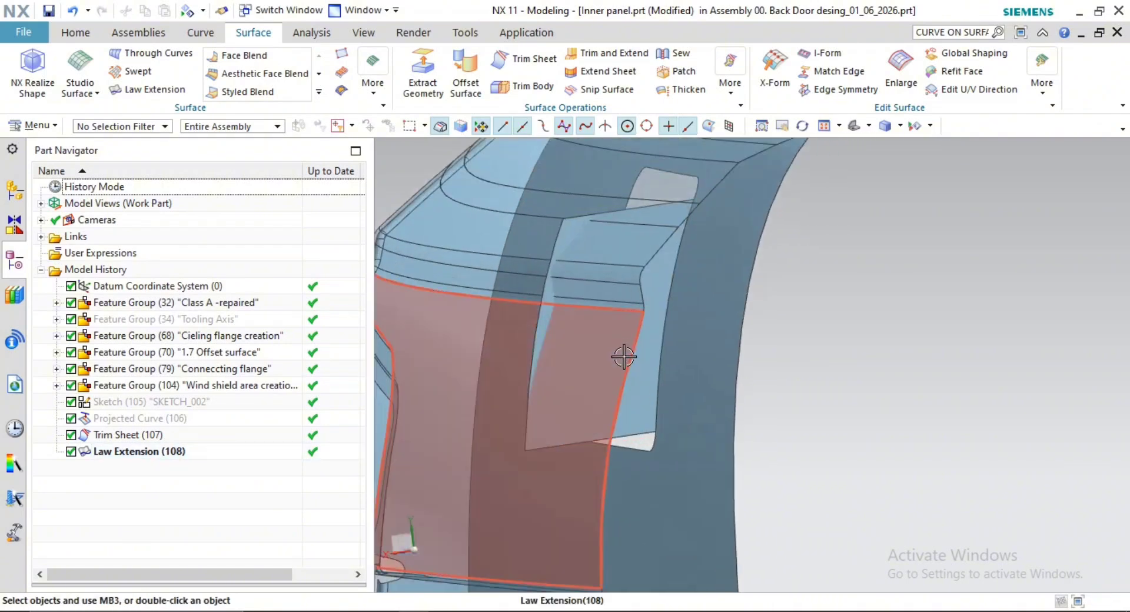
pyautogui.moveTo(624, 357); pyautogui.dragTo(565, 320, button='middle')
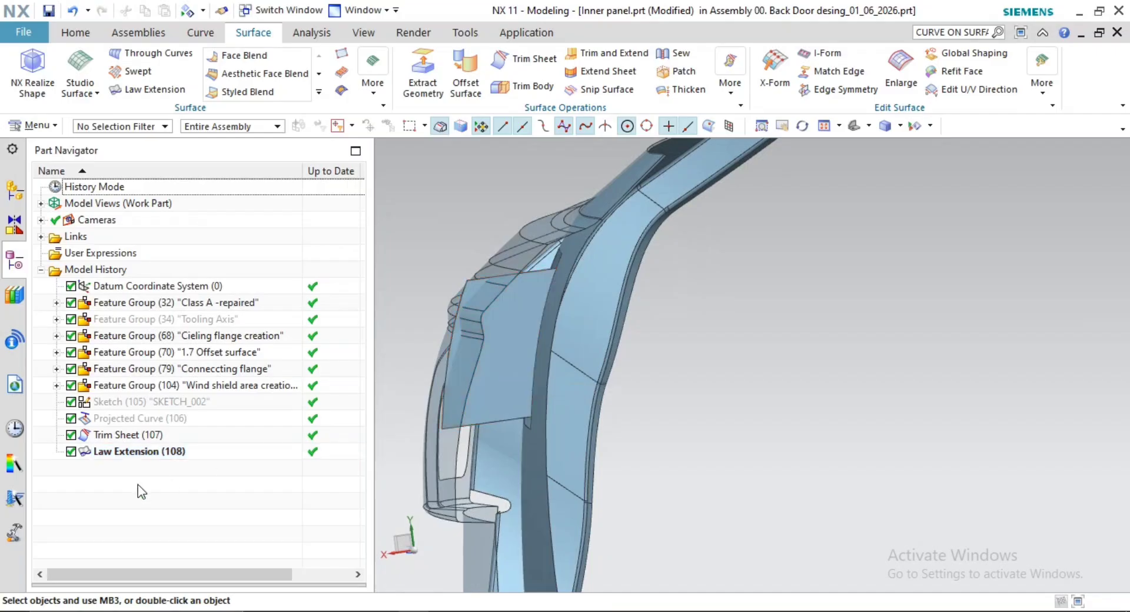
# Edit the law extension at the opening to a constant length of 40 mm
pyautogui.doubleClick(147, 452)
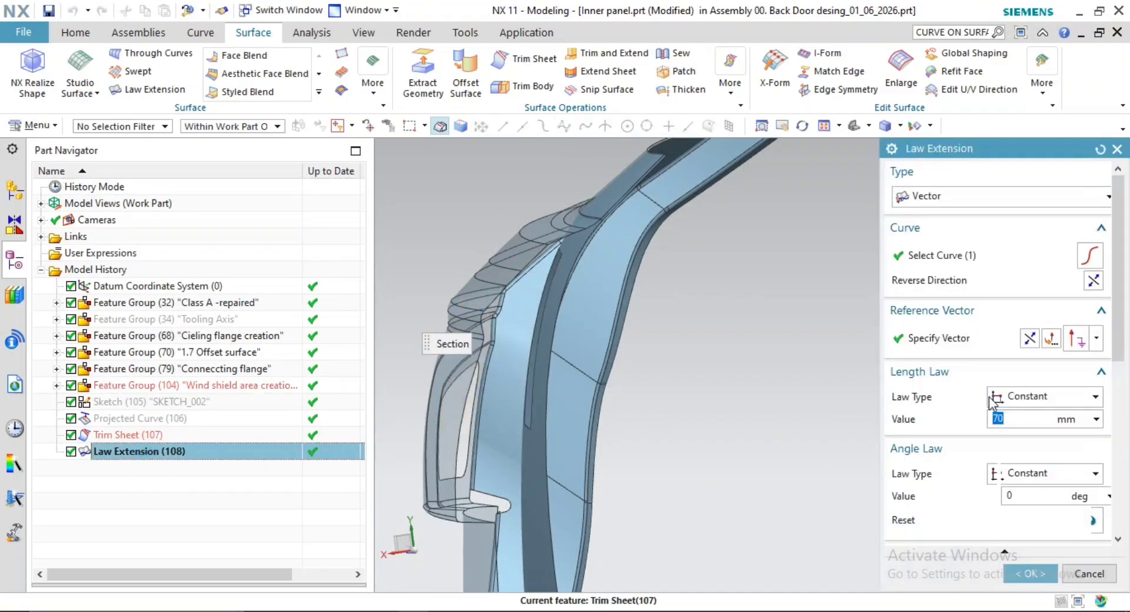
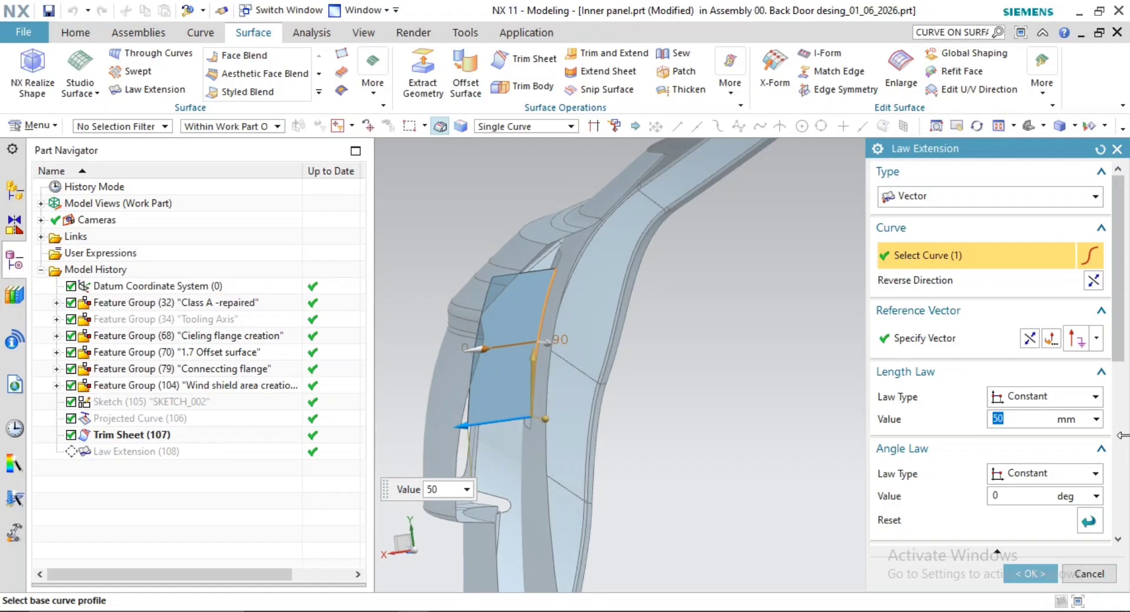
pyautogui.moveTo(761, 408)
pyautogui.mouseDown(button='middle')
pyautogui.moveTo(689, 393)
pyautogui.moveTo(770, 415)
pyautogui.mouseUp(button='middle')
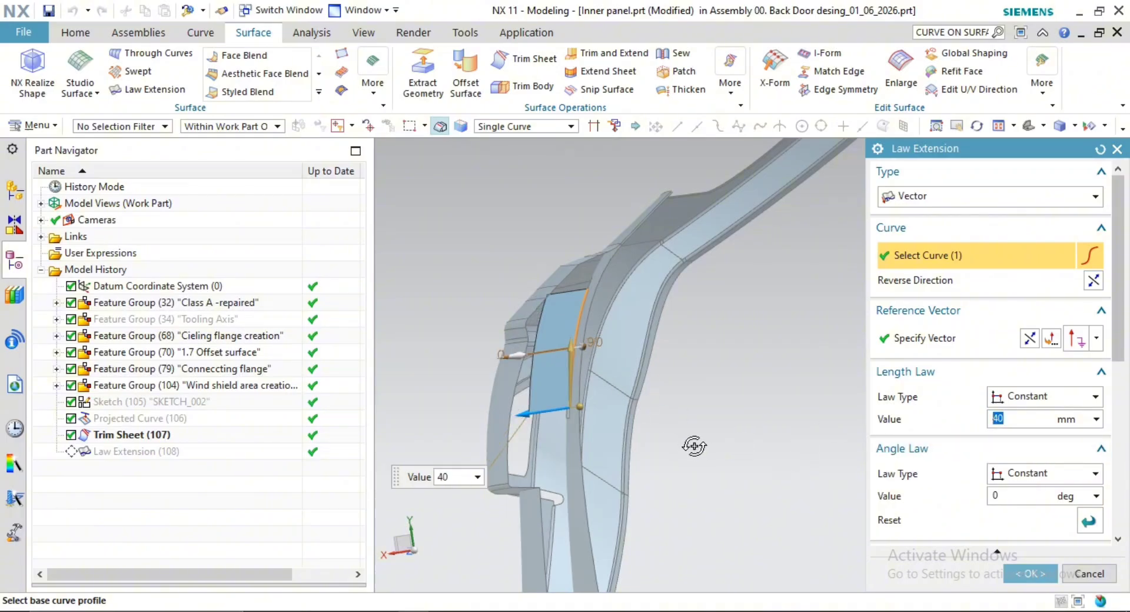
pyautogui.moveTo(694, 447); pyautogui.dragTo(736, 441, button='middle')
pyautogui.middleClick(737, 441)
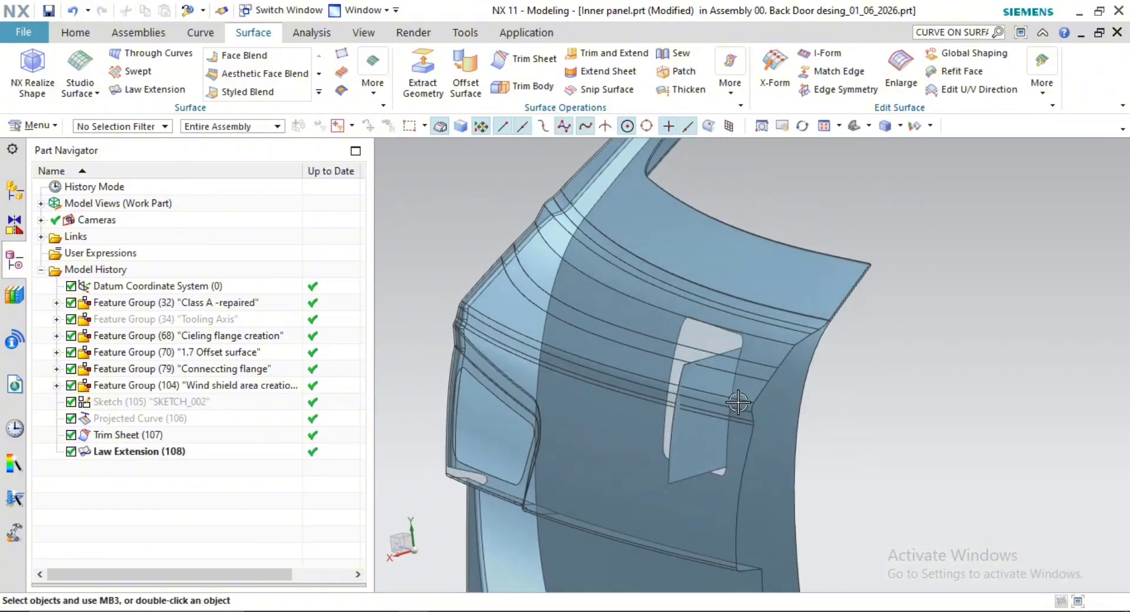
# Hide the "Class A -repaired" feature group to expose the rectangular opening and its flange in the inner panel
pyautogui.rightClick(224, 301)
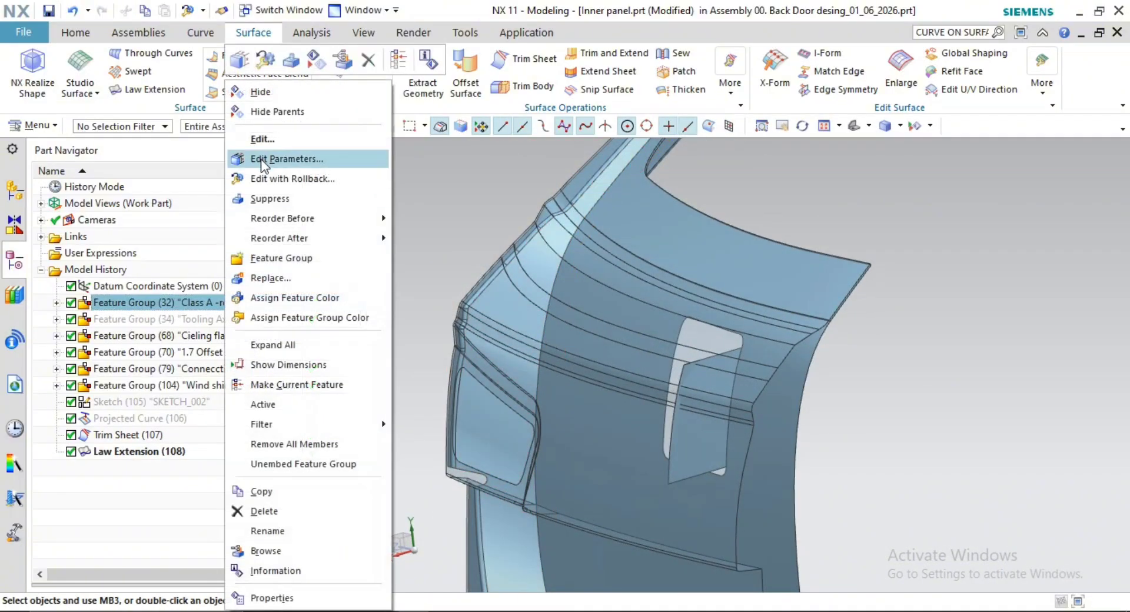
pyautogui.click(289, 111)
pyautogui.moveTo(916, 378); pyautogui.dragTo(813, 341, button='middle')
pyautogui.scroll(1, 848, 313)
pyautogui.scroll(-1, 787, 371)
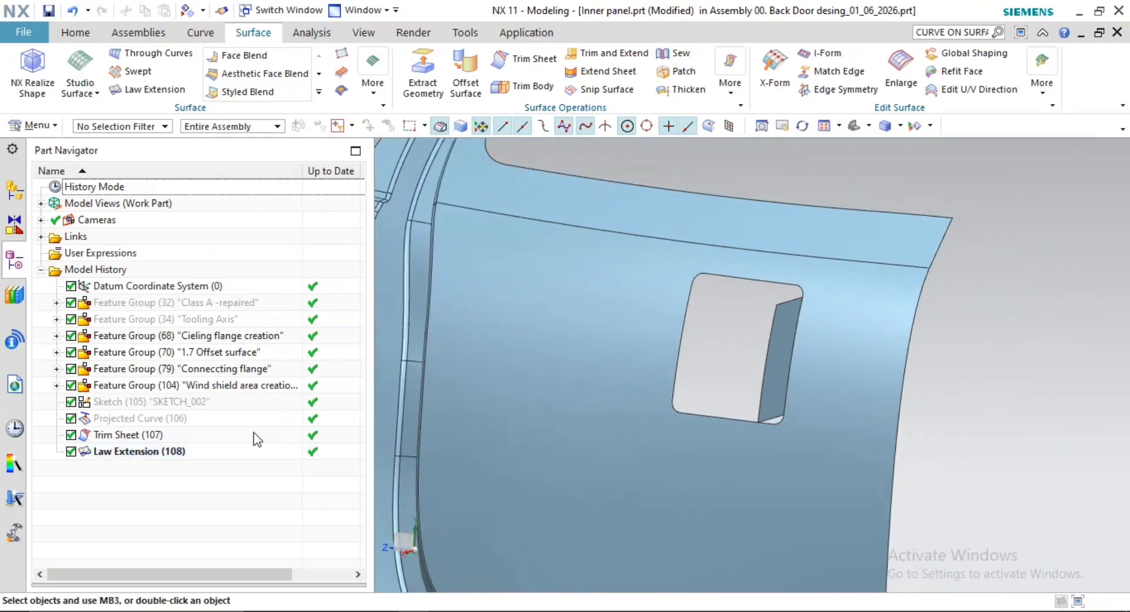
pyautogui.keyDown('shift'); pyautogui.moveTo(755, 400); pyautogui.dragTo(719, 428, button='middle'); pyautogui.keyUp('shift')
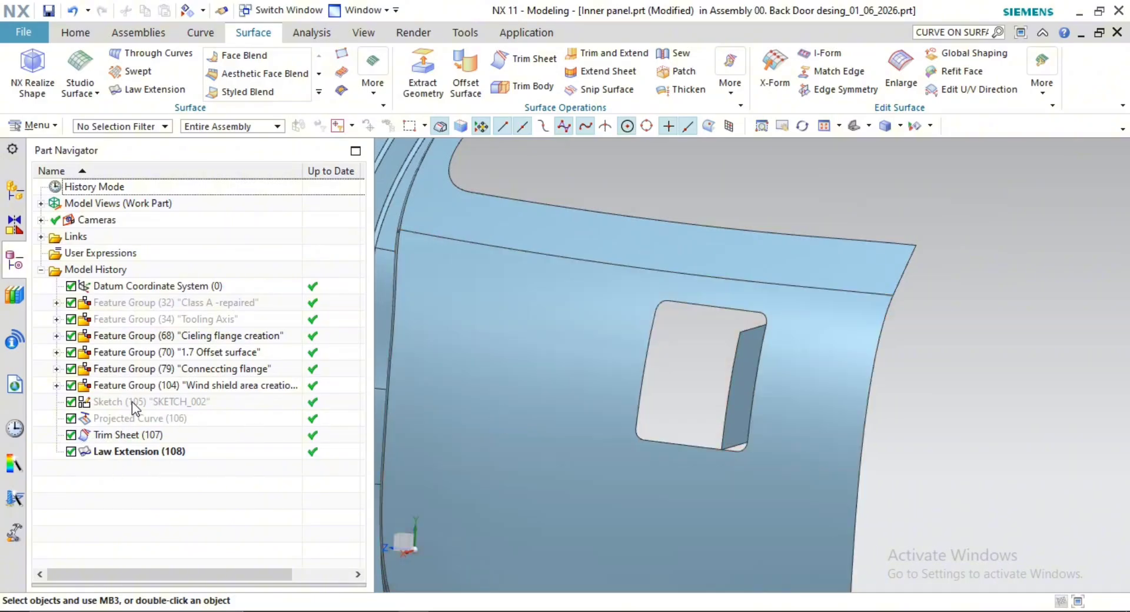
# Delete the opening's sketch SKETCH_002 together with its dependent projected curve, trim sheet and law extension
pyautogui.click(131, 401)
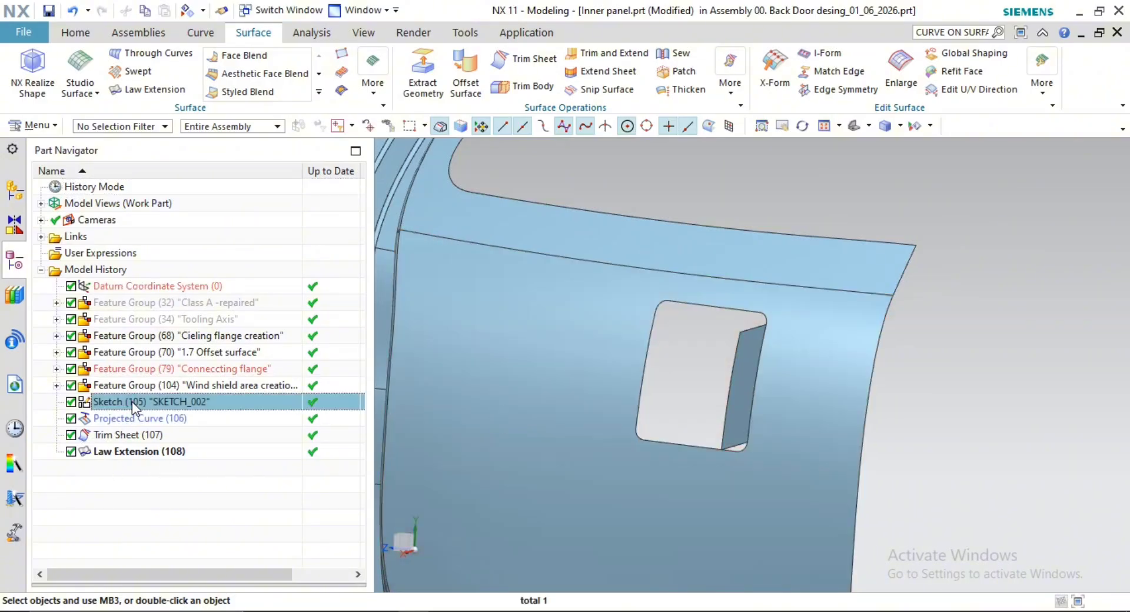
pyautogui.press('Delete')
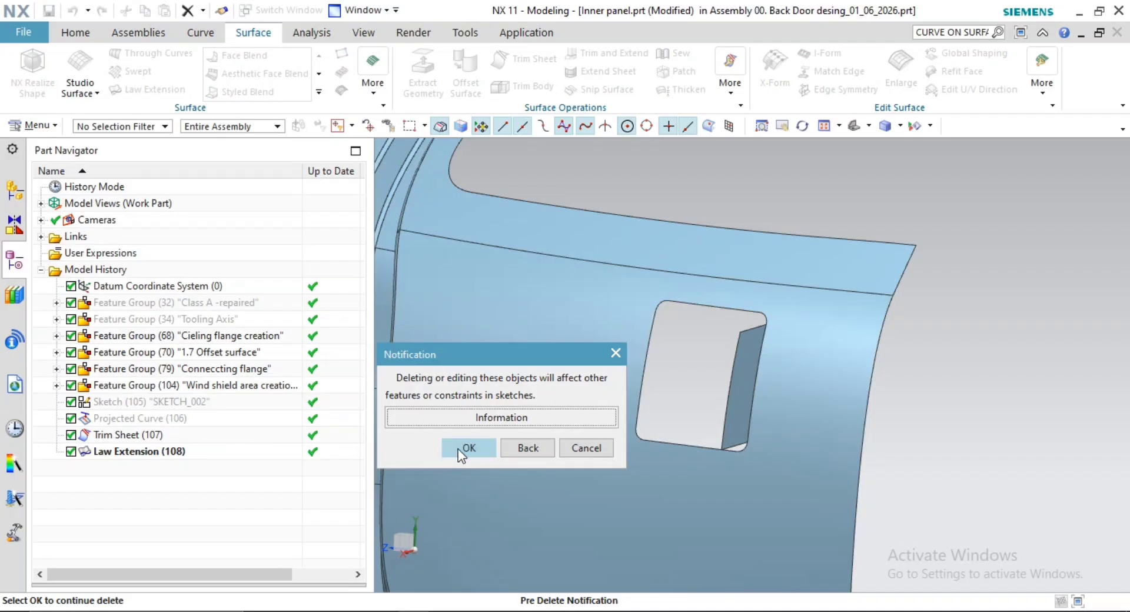
pyautogui.click(459, 448)
pyautogui.scroll(-3, 807, 411)
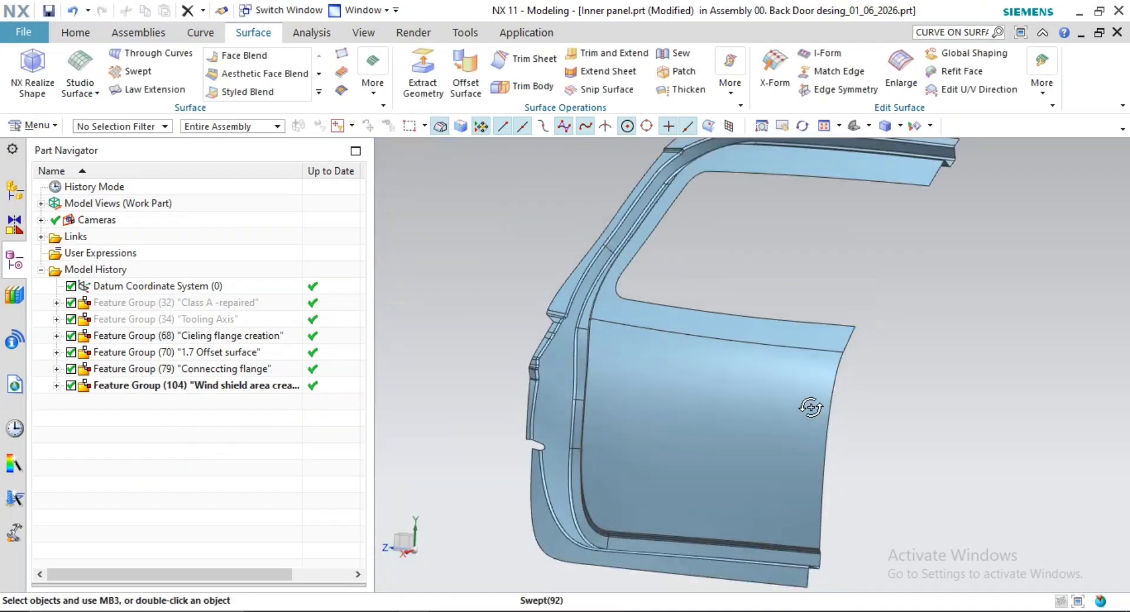
pyautogui.moveTo(812, 412); pyautogui.dragTo(944, 357, button='middle')
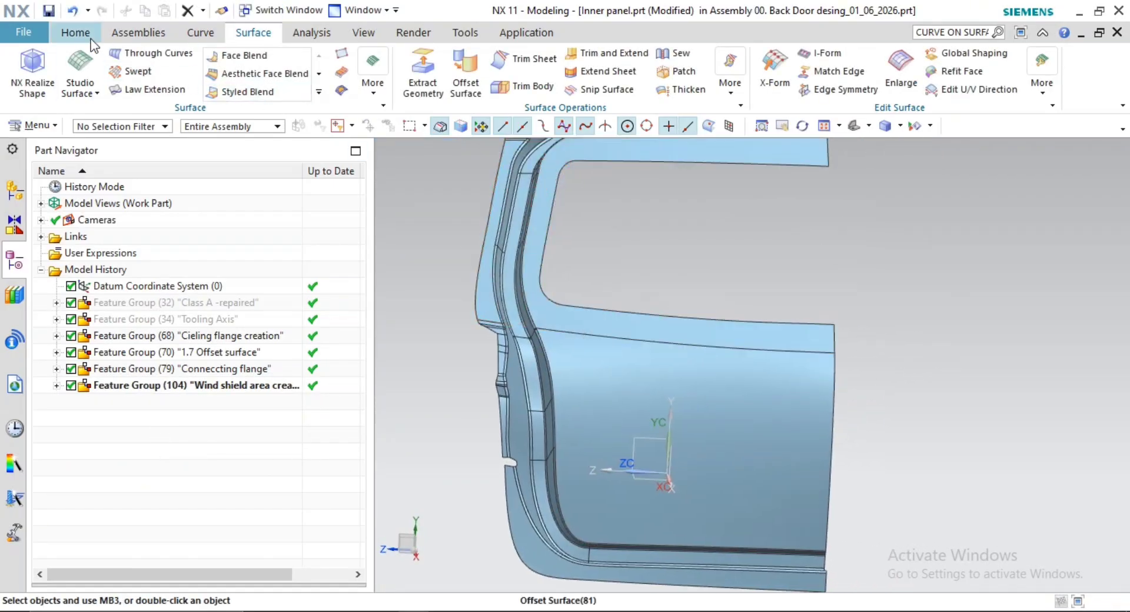
# Start a sketch using the New Plane method on the datum's YZ plane with the Z axis as horizontal reference
pyautogui.click(77, 32)
pyautogui.scroll(-4, 712, 374)
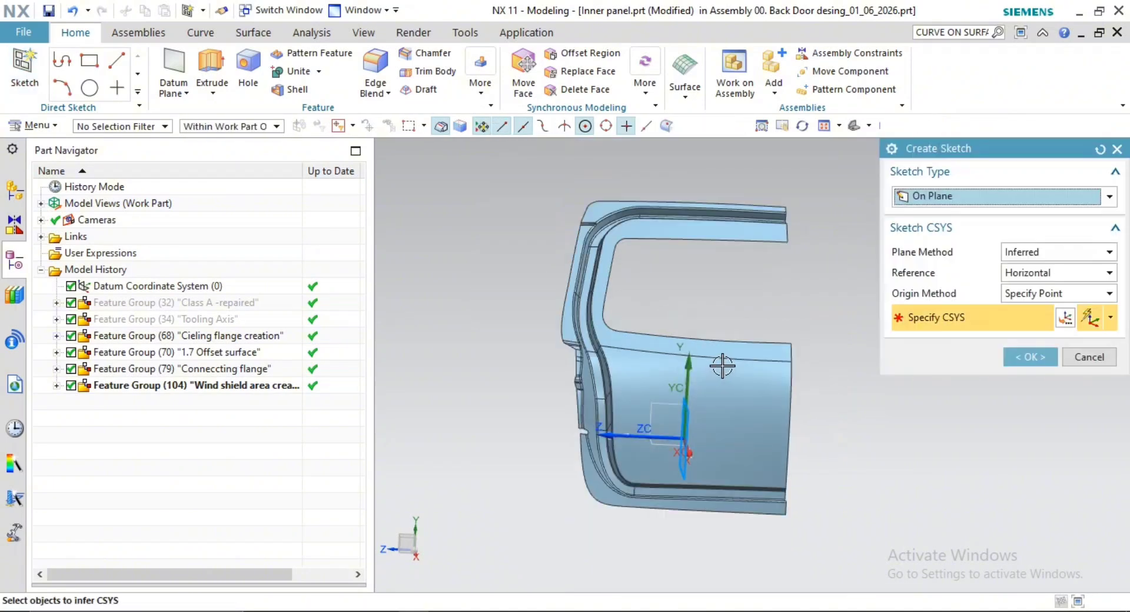
pyautogui.moveTo(638, 390); pyautogui.dragTo(634, 407, button='middle')
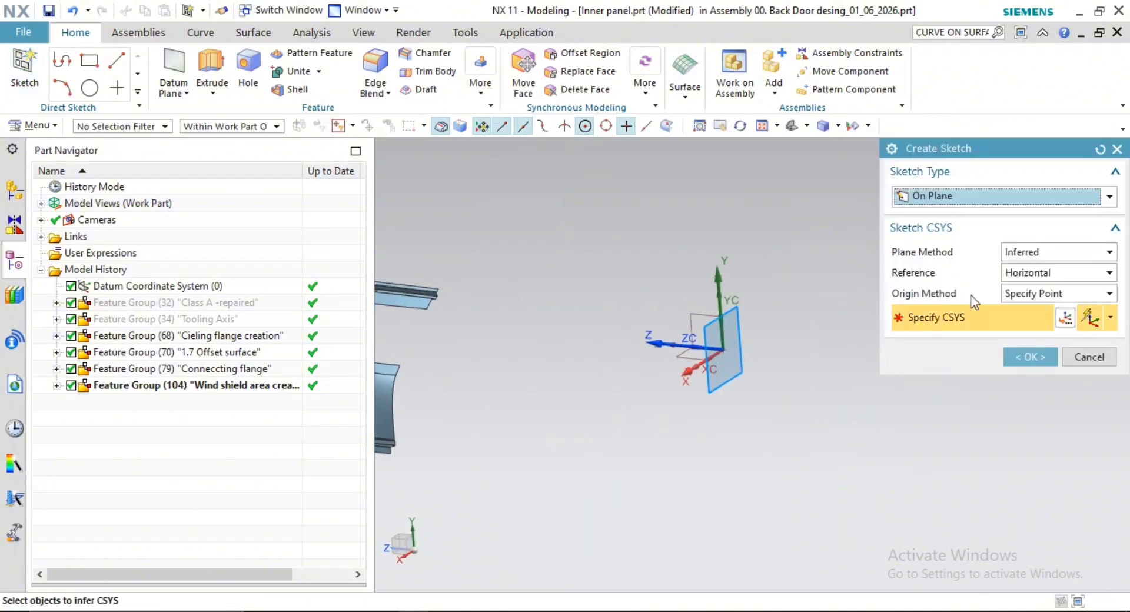
pyautogui.click(1027, 253)
pyautogui.click(1023, 287)
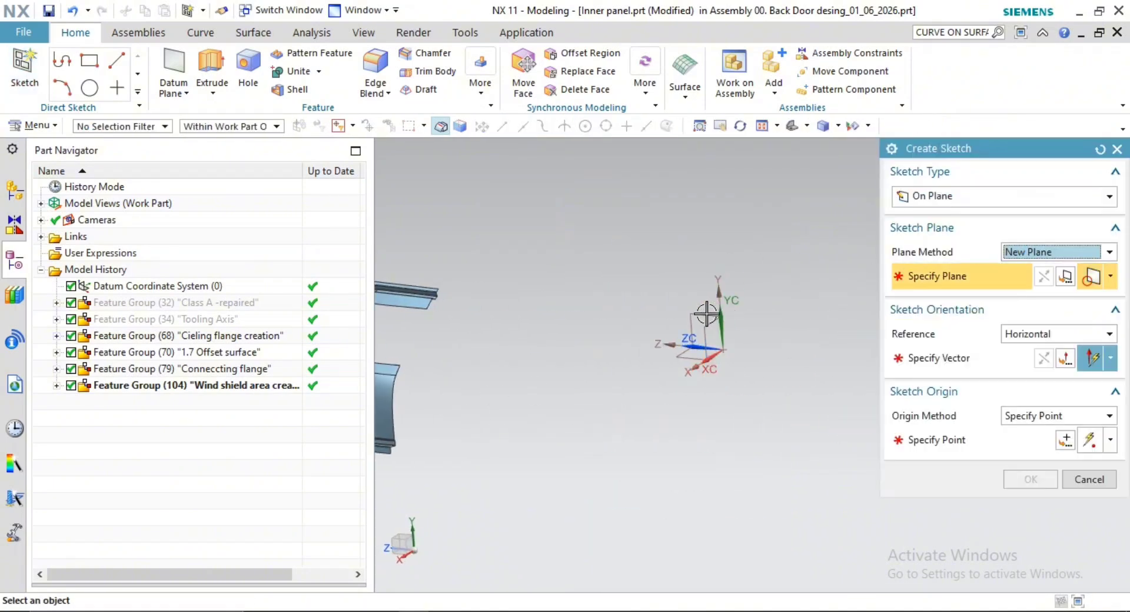
pyautogui.click(762, 345)
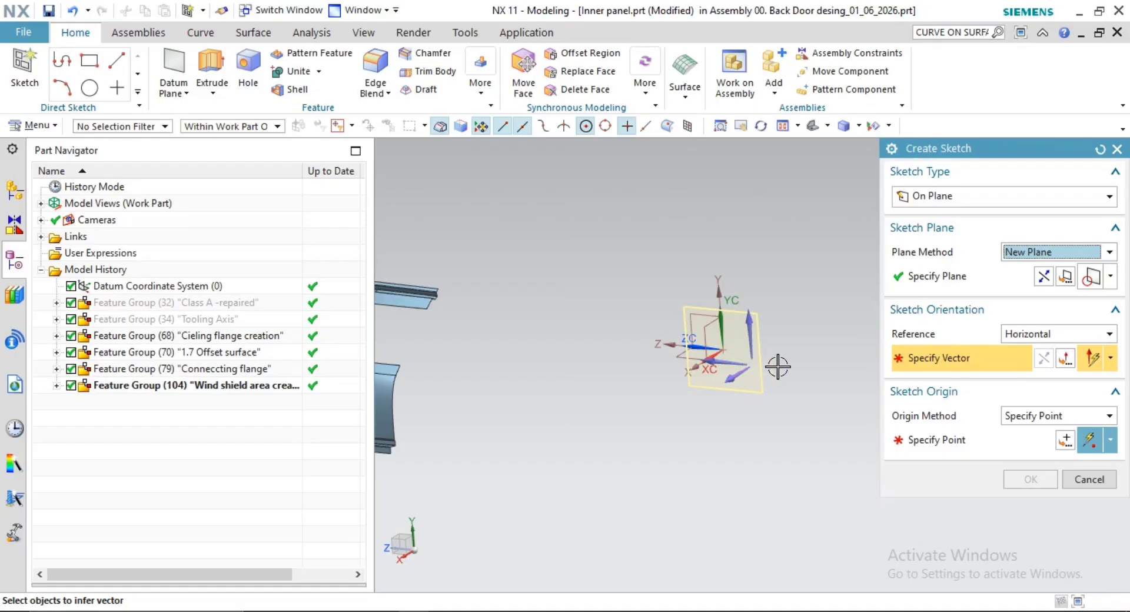
pyautogui.click(778, 366)
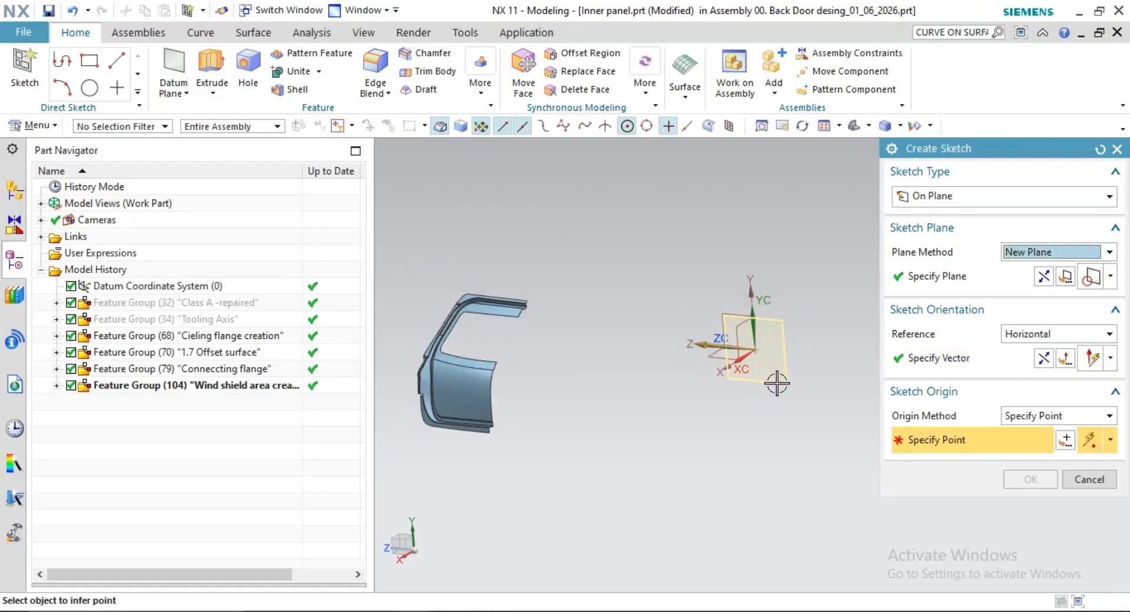
# Place the sketch origin at the crease endpoint on the lower panel's centre edge, reverse the plane and horizontal directions, and create the sketch
pyautogui.scroll(5, 512, 320)
pyautogui.click(486, 322)
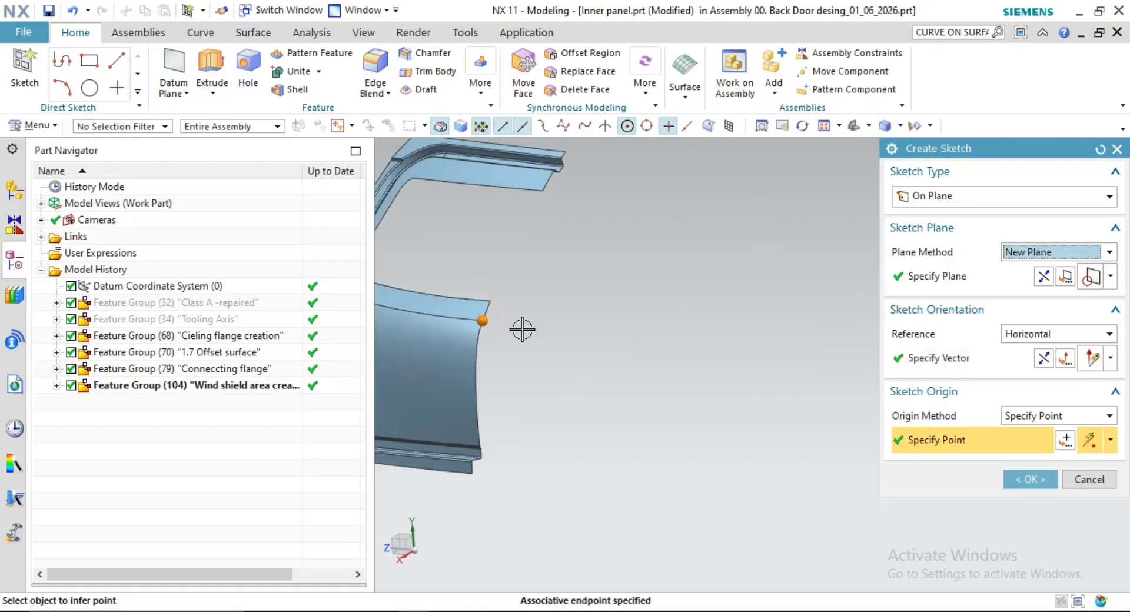
pyautogui.scroll(-2, 669, 355)
pyautogui.keyDown('shift'); pyautogui.moveTo(682, 355); pyautogui.dragTo(603, 355, button='middle'); pyautogui.keyUp('shift')
pyautogui.scroll(-2, 771, 353)
pyautogui.keyDown('shift'); pyautogui.moveTo(771, 352); pyautogui.dragTo(587, 362, button='middle'); pyautogui.keyUp('shift')
pyautogui.scroll(-1, 751, 344)
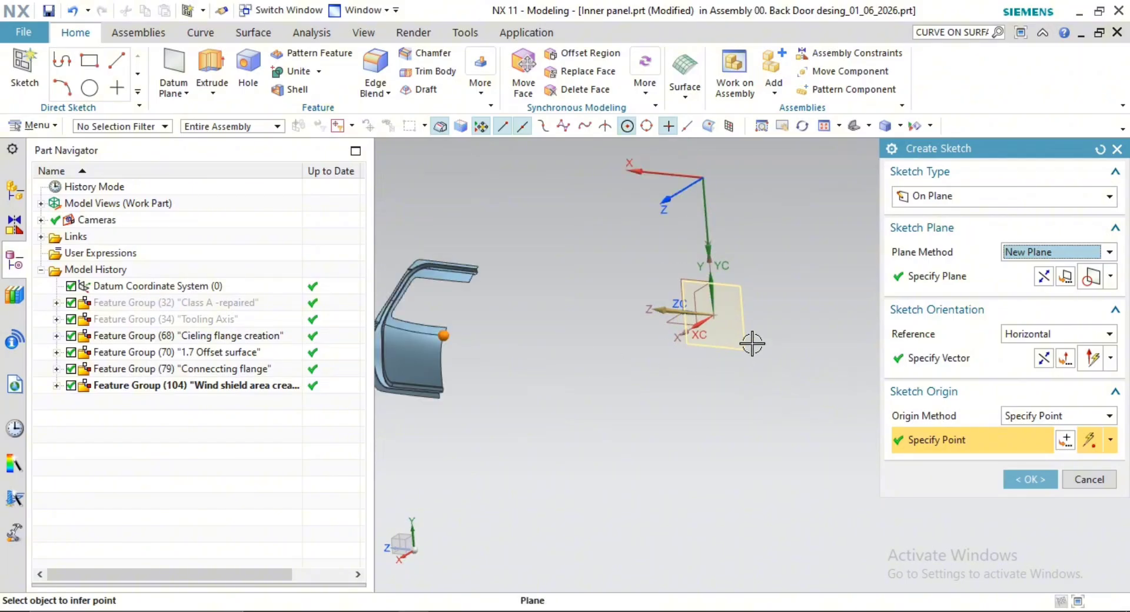
pyautogui.click(1041, 274)
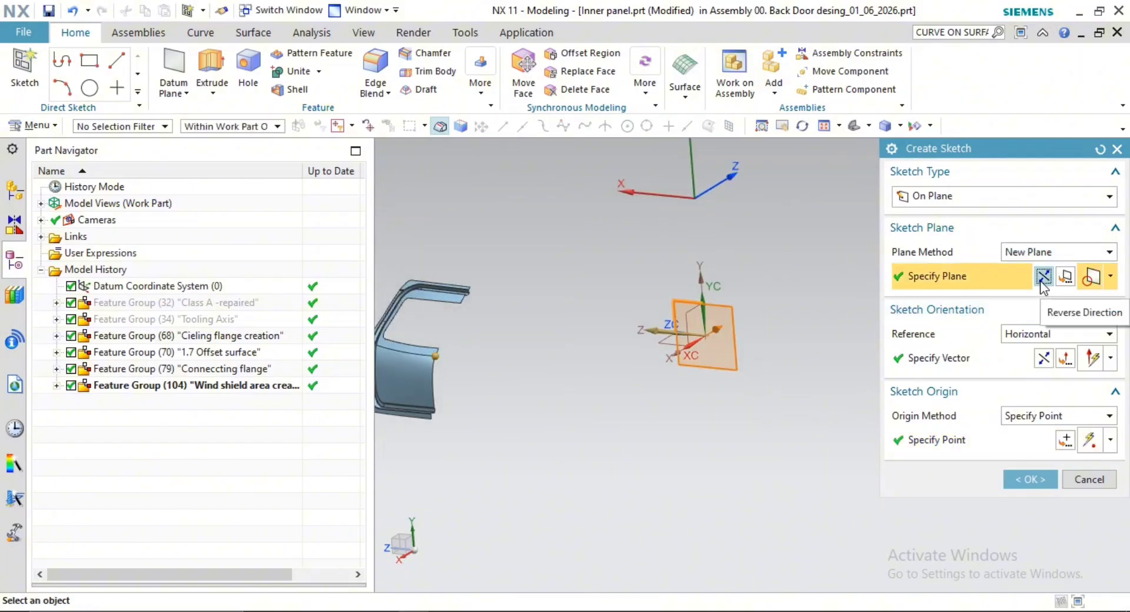
pyautogui.click(1044, 358)
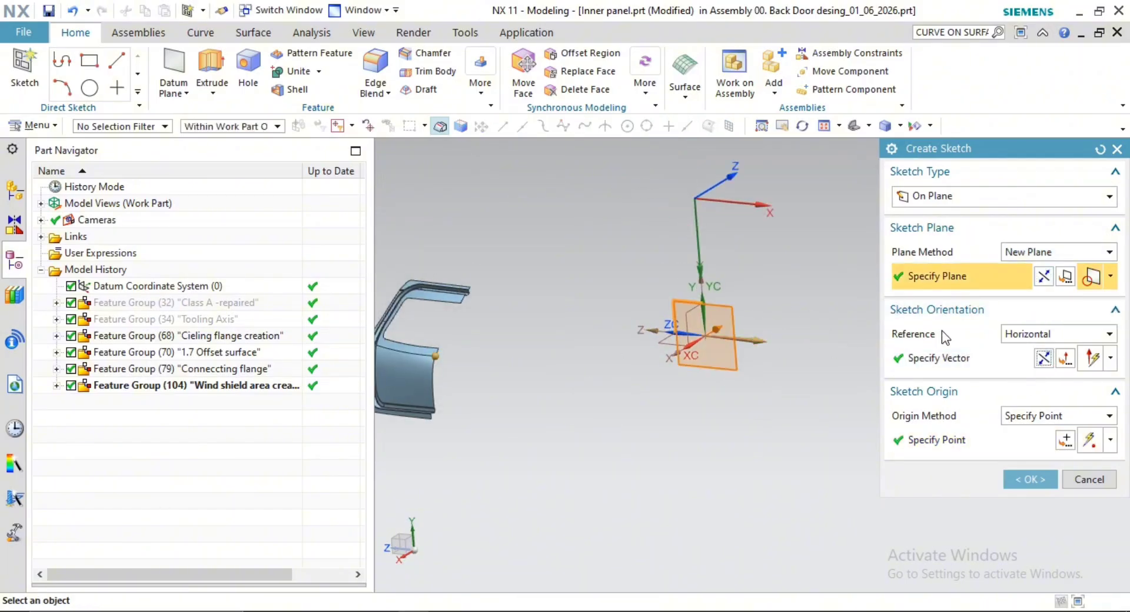
pyautogui.middleClick(788, 347)
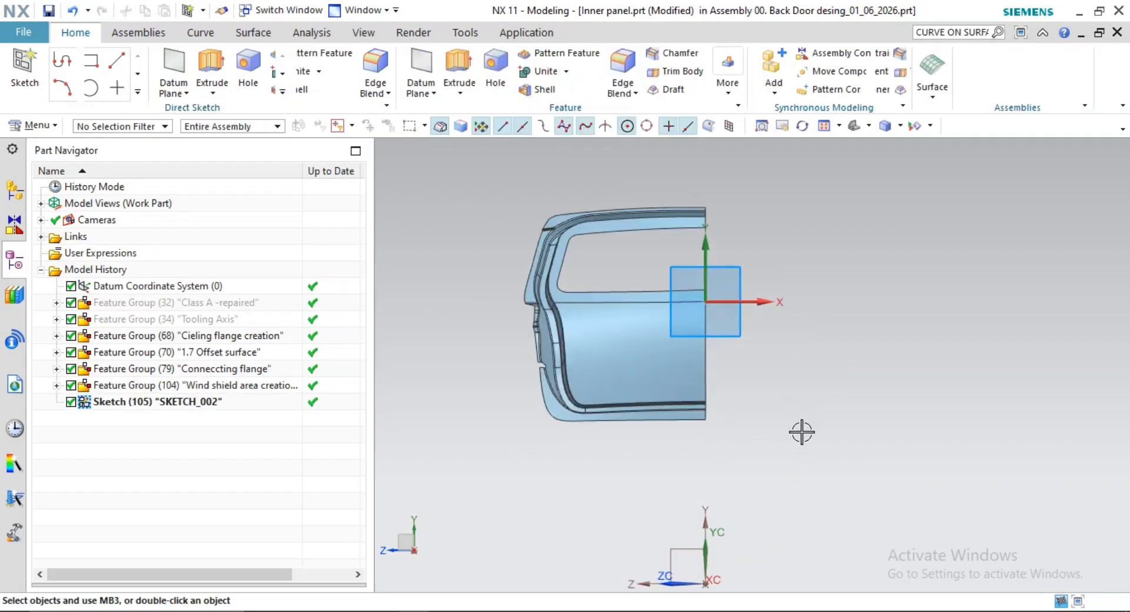
# Sketch a rectangle about 290 by 120 mm across the centre edge of the lower panel, just below the sketch origin
pyautogui.scroll(4, 775, 423)
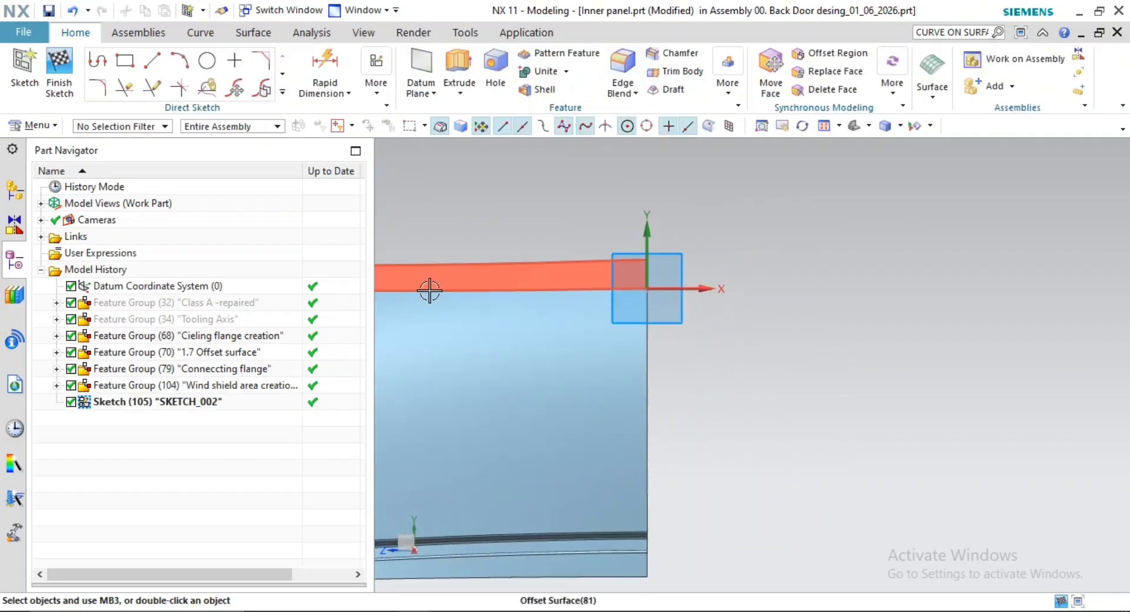
pyautogui.click(126, 61)
pyautogui.click(553, 322)
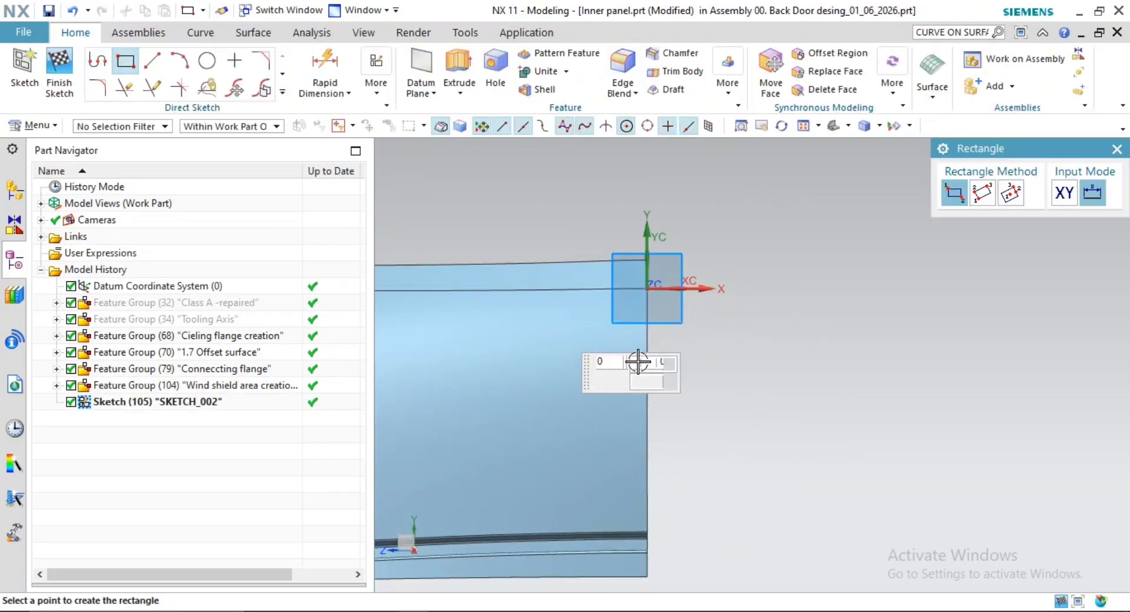
pyautogui.click(745, 402)
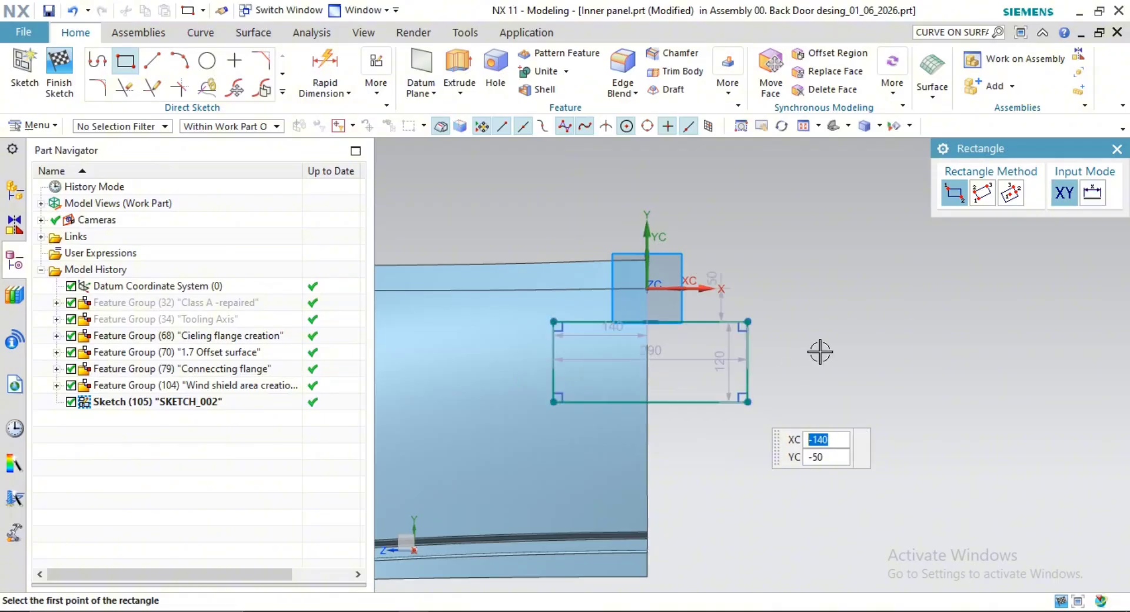
pyautogui.middleClick(745, 355)
# Move the rectangle's width dimension below the profile and set the width to 300 mm
pyautogui.keyDown('shift'); pyautogui.moveTo(708, 373); pyautogui.dragTo(708, 336, button='middle'); pyautogui.keyUp('shift')
pyautogui.moveTo(662, 323); pyautogui.dragTo(711, 455)
pyautogui.doubleClick(711, 455)
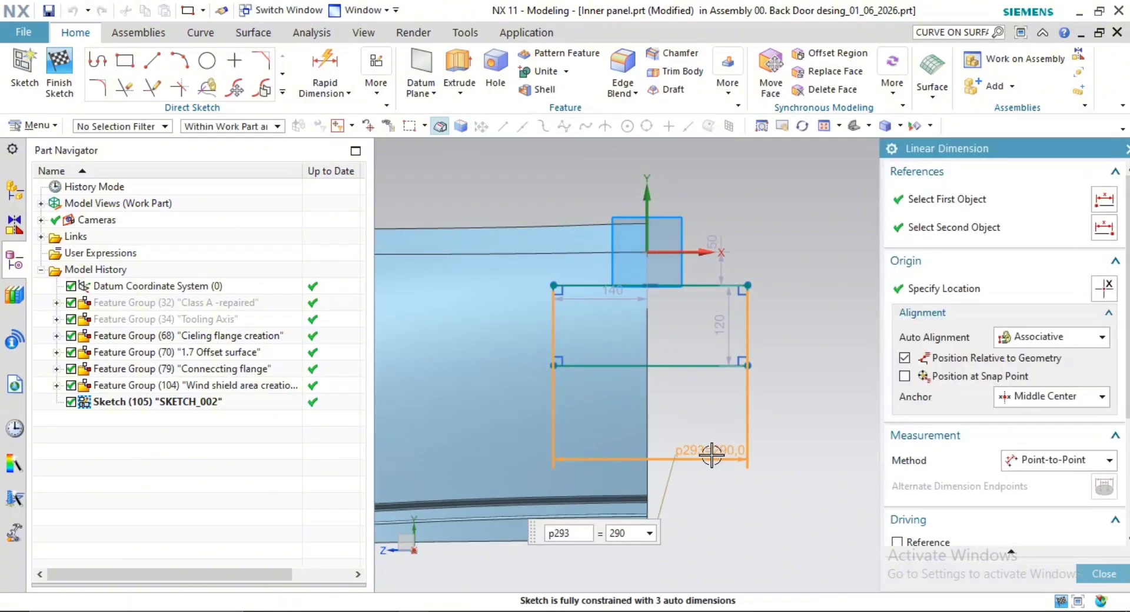
pyautogui.write('300')
pyautogui.press('Return')
pyautogui.middleClick(560, 323)
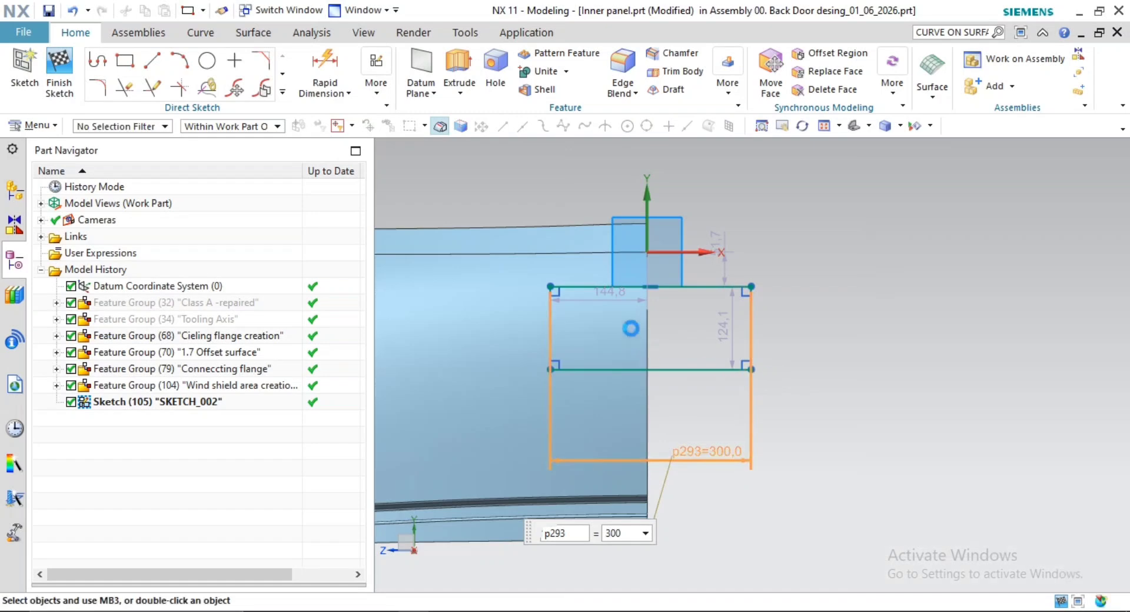
# Set the distance from the rectangle's inboard side on the panel to the Y axis to 150 mm and its height to 120 mm
pyautogui.doubleClick(613, 296)
pyautogui.write('150')
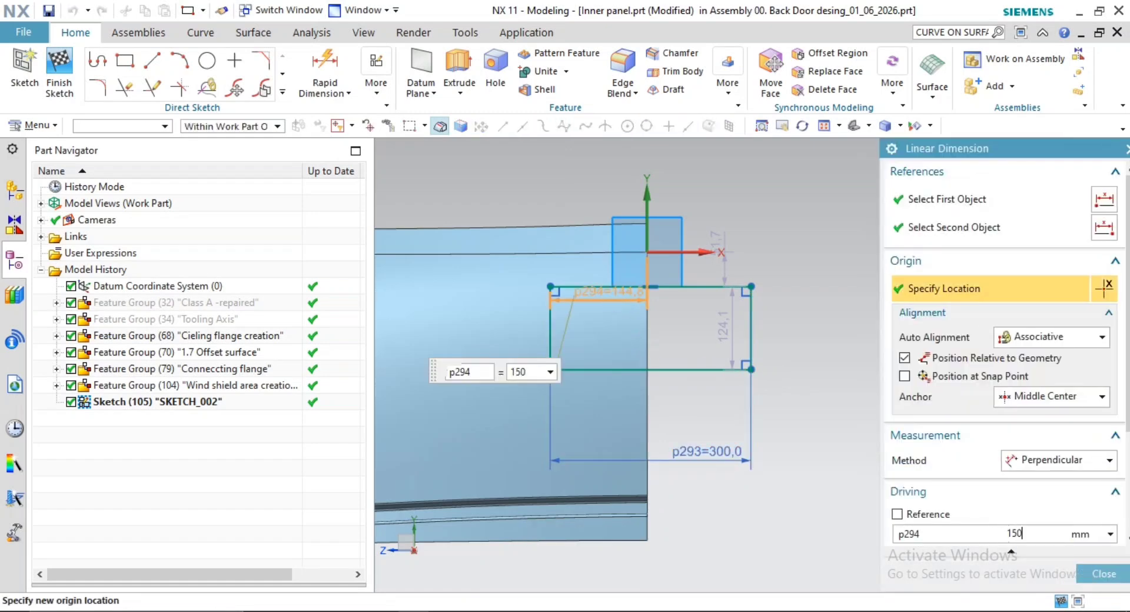
pyautogui.press('Return')
pyautogui.middleClick(750, 266)
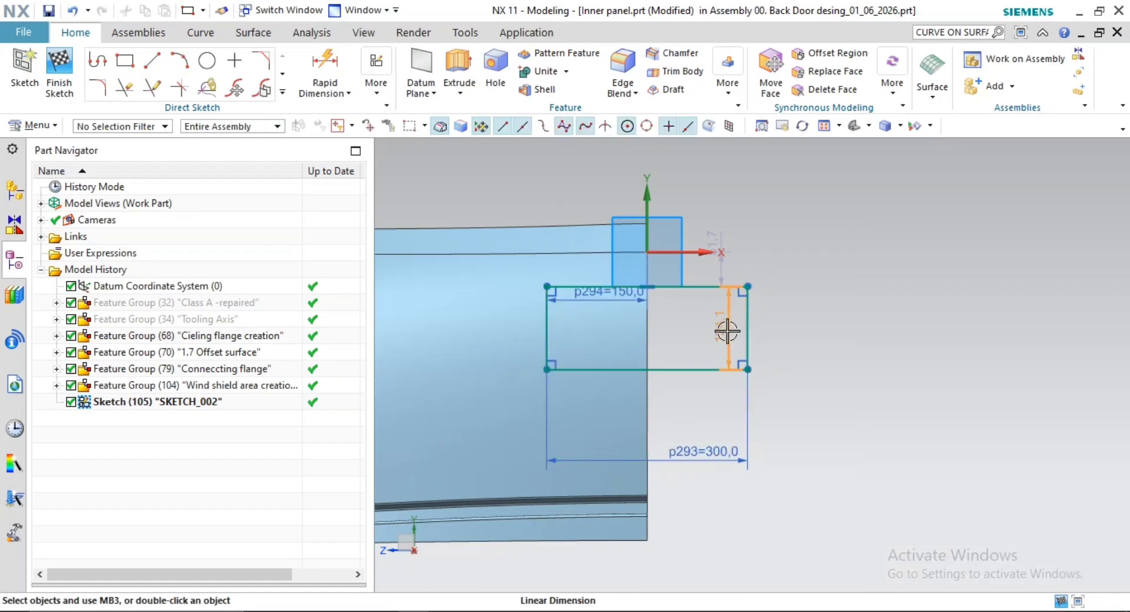
pyautogui.doubleClick(727, 331)
pyautogui.write('120')
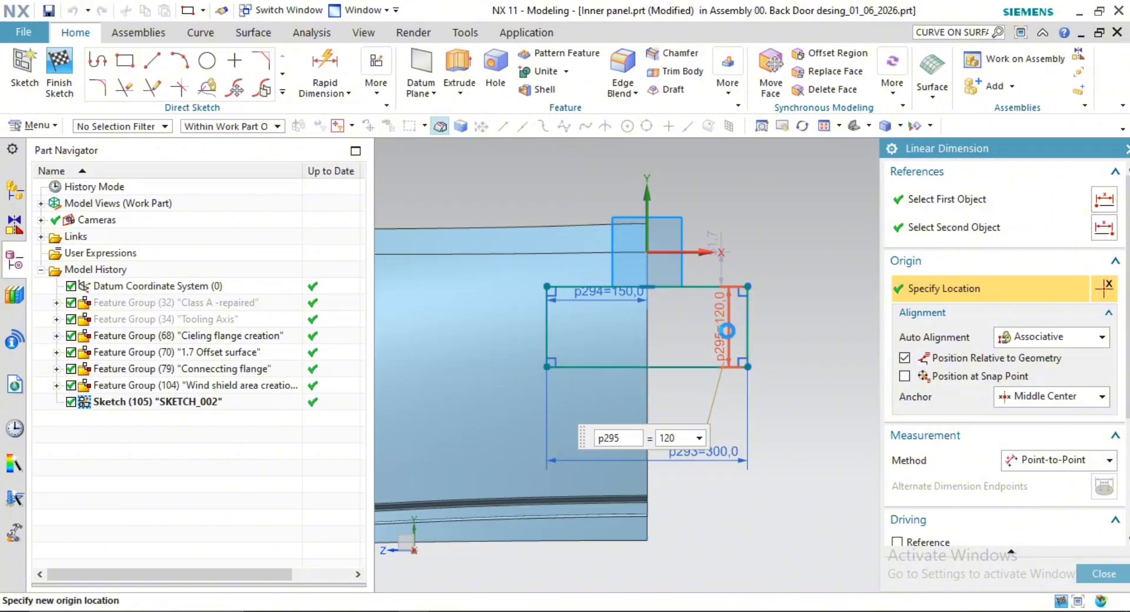
pyautogui.middleClick(724, 255)
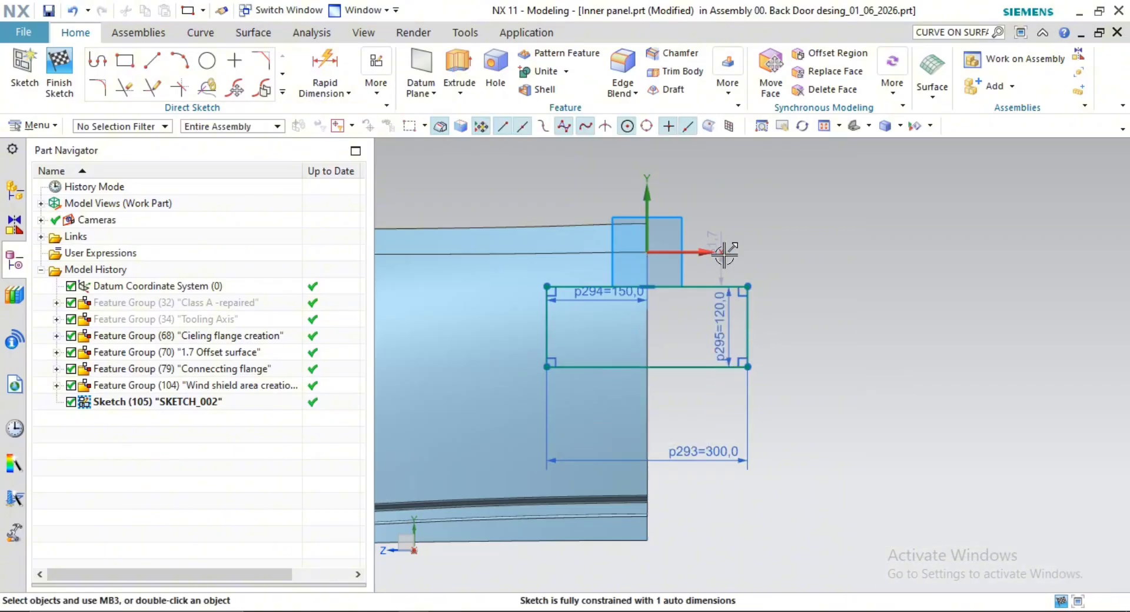
# Set the rectangle's upper edge 40 mm below the sketch X axis and finish the sketch
pyautogui.doubleClick(719, 189)
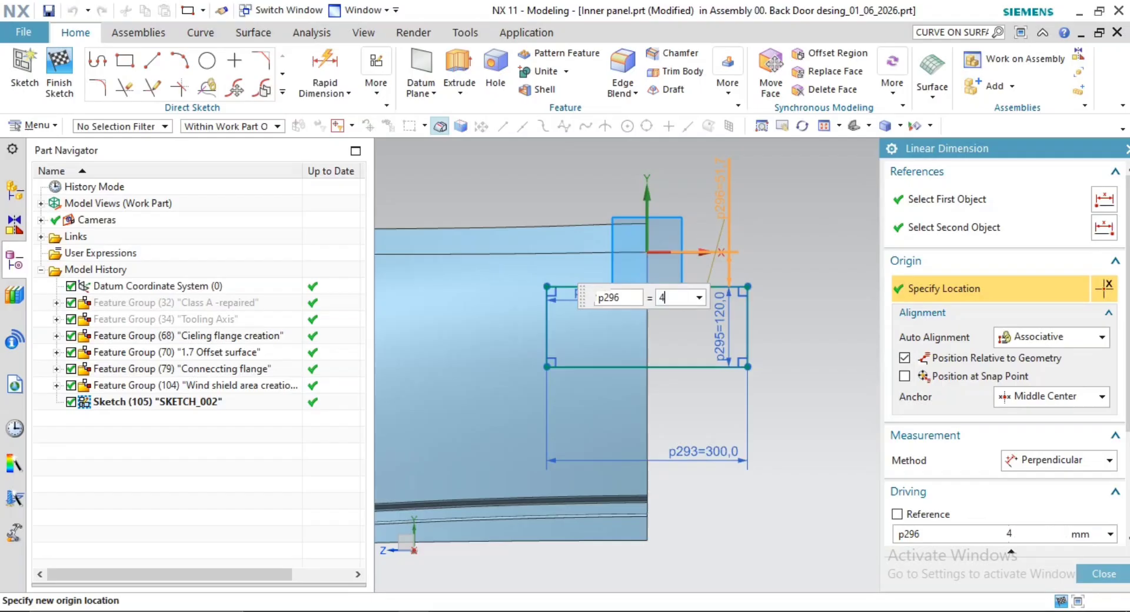
pyautogui.write('40')
pyautogui.scroll(-2, 787, 404)
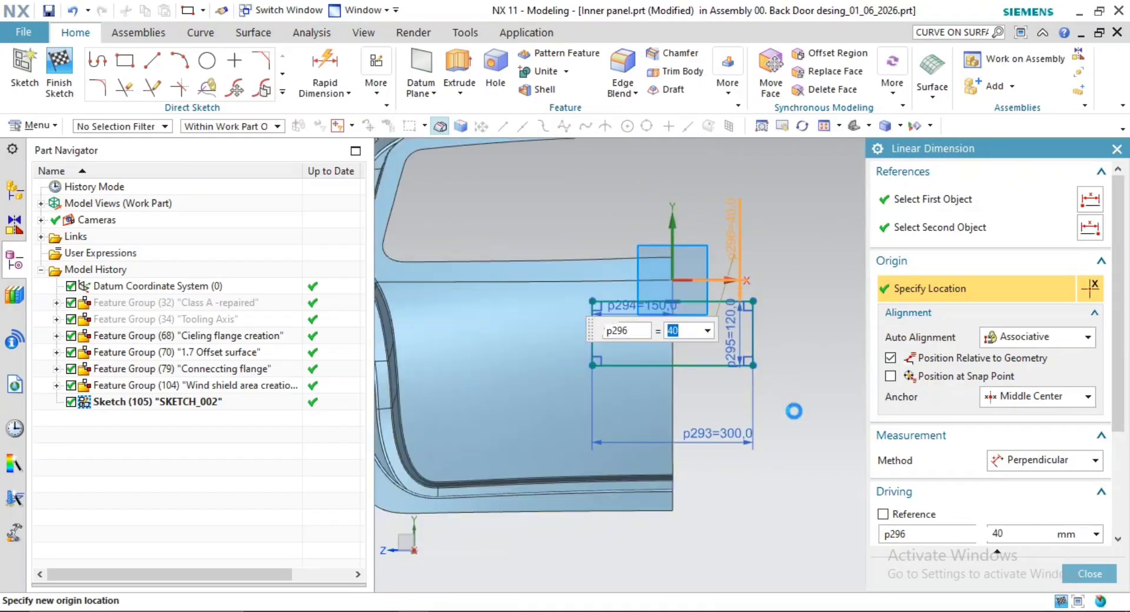
pyautogui.middleClick(794, 411)
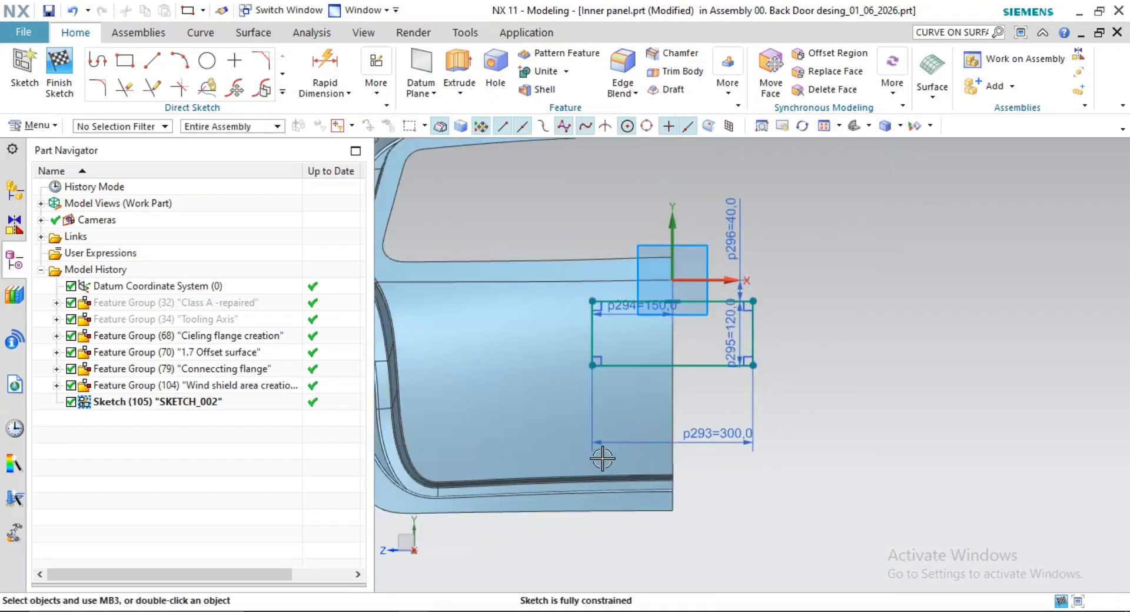
pyautogui.click(52, 71)
pyautogui.scroll(-3, 587, 316)
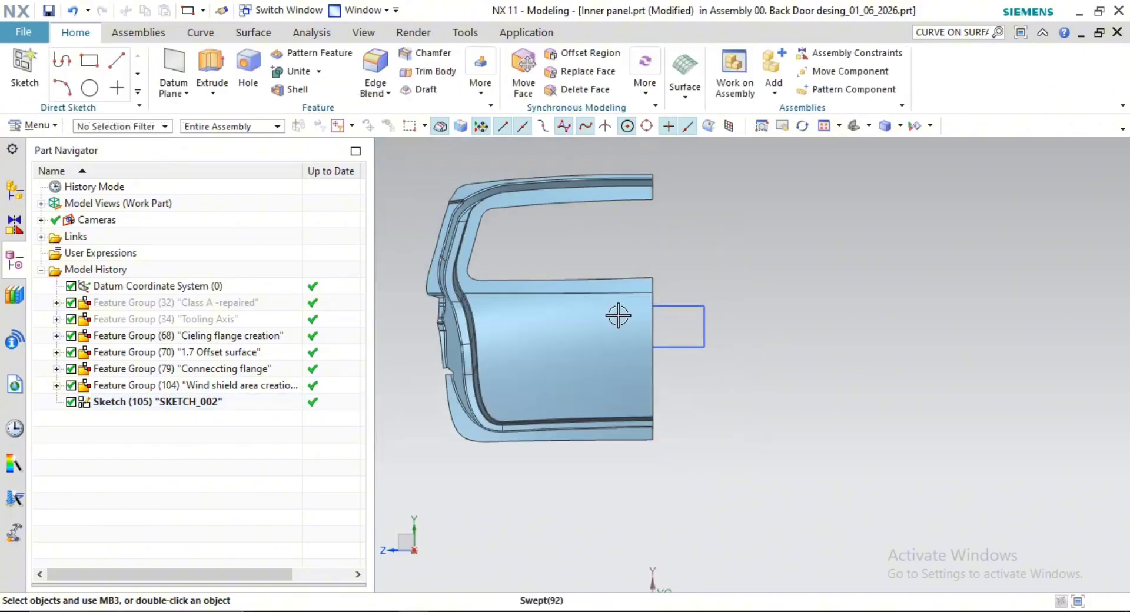
pyautogui.moveTo(613, 315); pyautogui.dragTo(465, 273, button='middle')
pyautogui.click(266, 32)
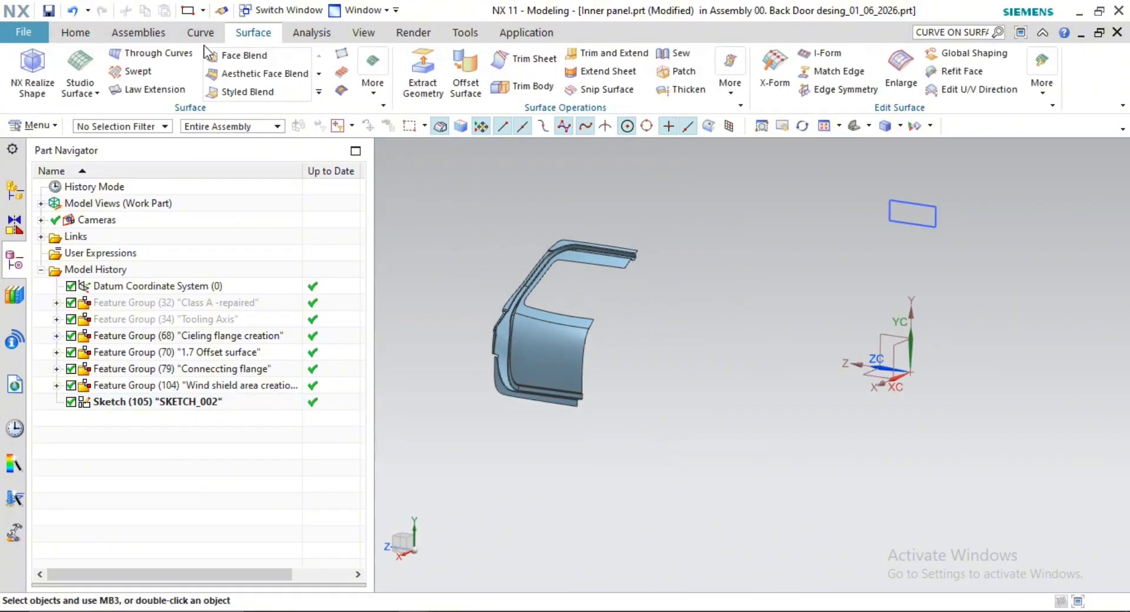
pyautogui.click(183, 34)
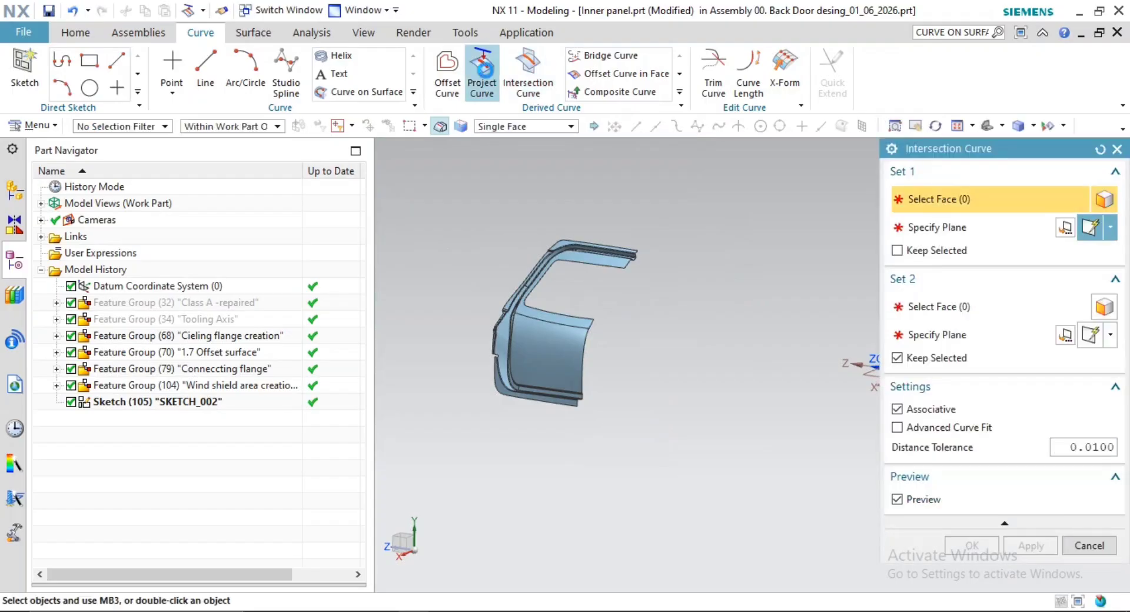
pyautogui.click(486, 71)
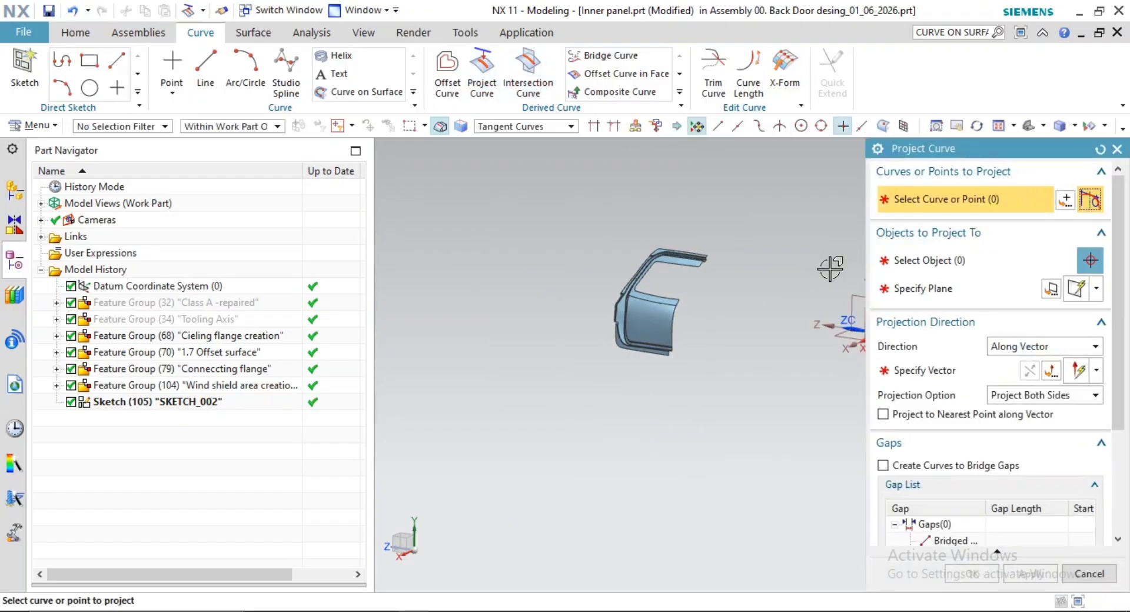
pyautogui.keyDown('shift'); pyautogui.moveTo(830, 269); pyautogui.dragTo(763, 287, button='middle'); pyautogui.keyUp('shift')
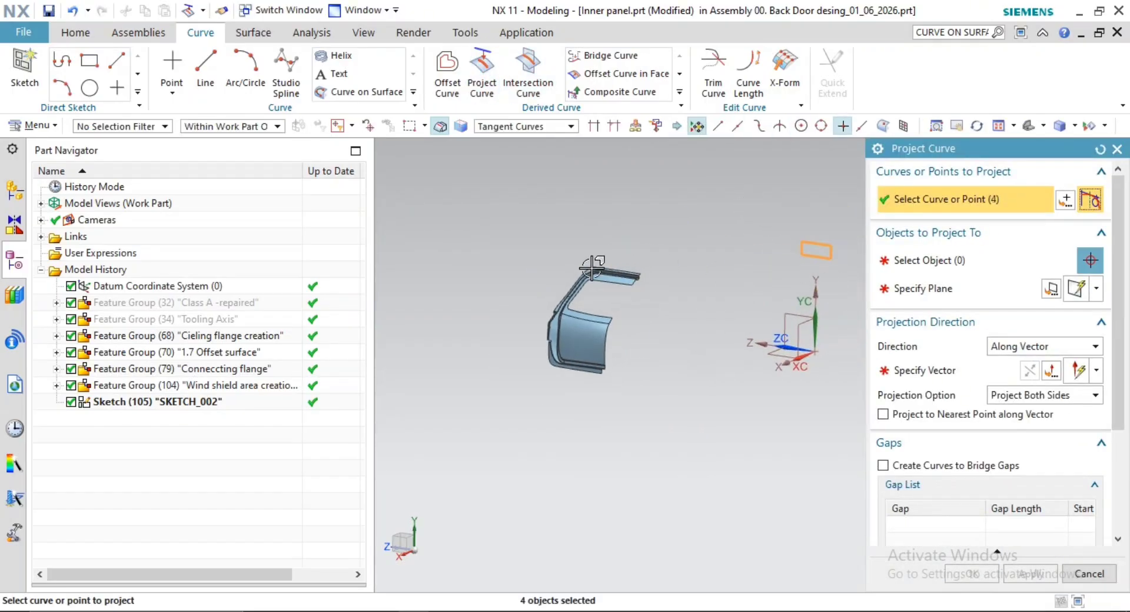
pyautogui.press('Escape')
# Reopen the rectangle sketch, fillet its two inboard corners on the panel with a 10 mm radius, and finish the sketch
pyautogui.doubleClick(156, 401)
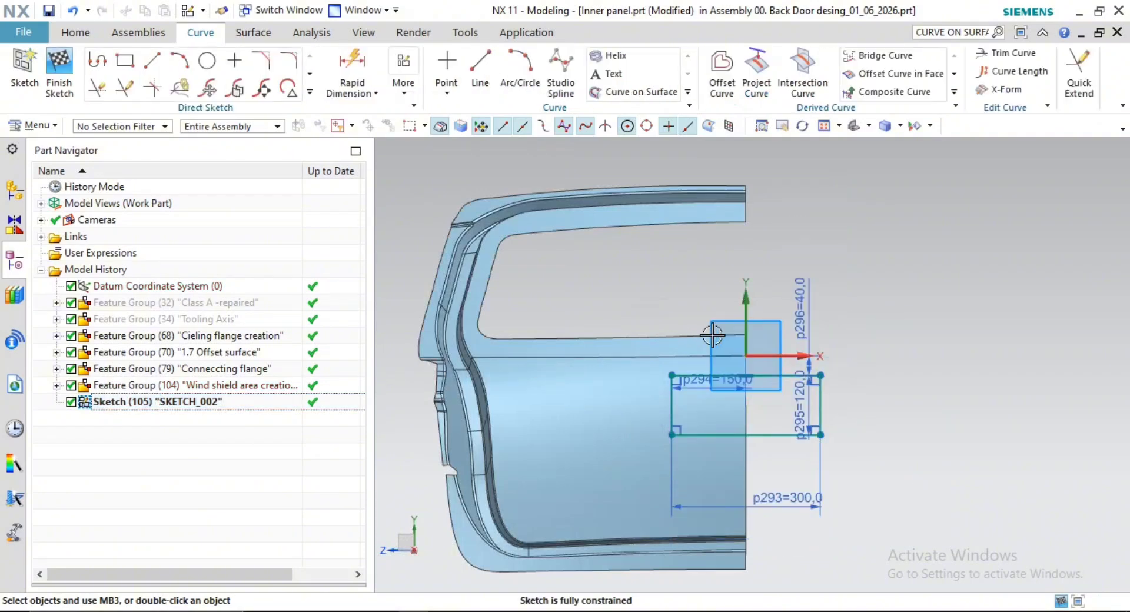
pyautogui.scroll(10, 712, 335)
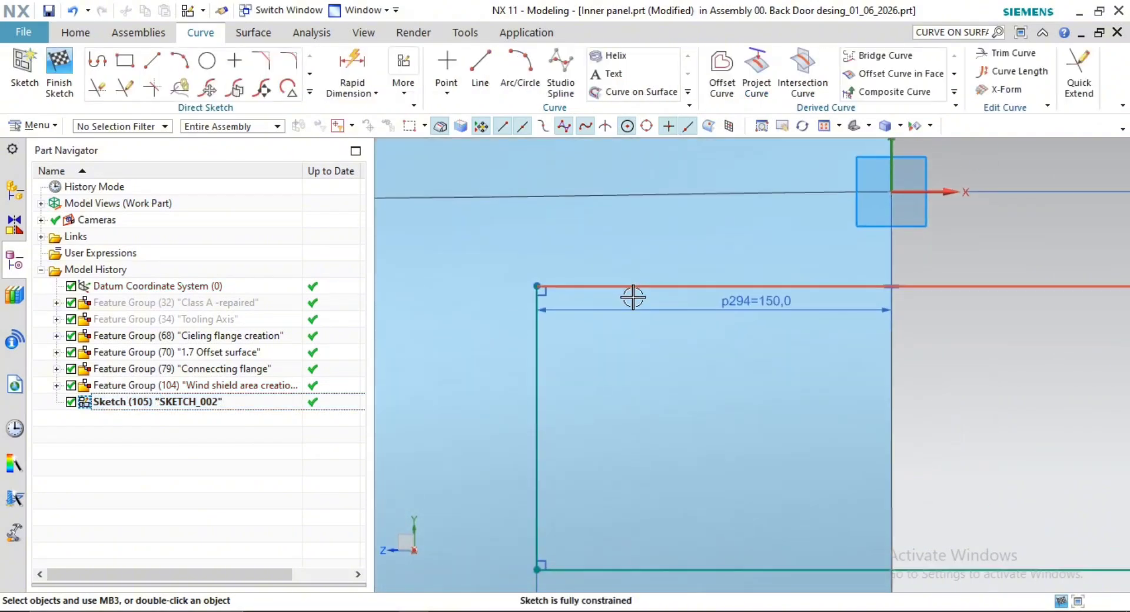
pyautogui.scroll(-2, 633, 297)
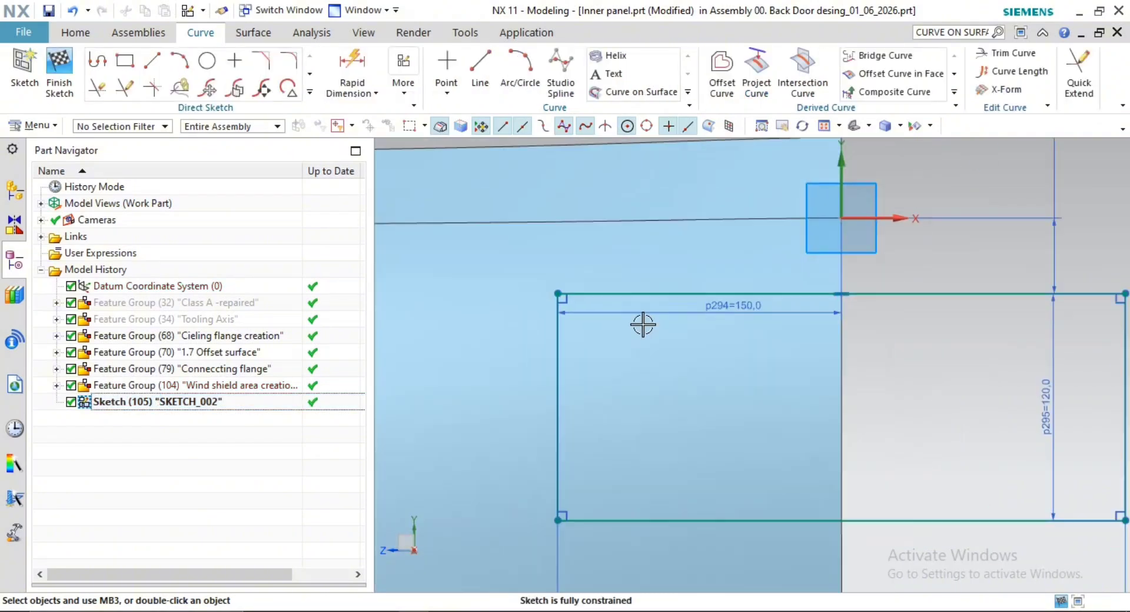
pyautogui.click(290, 63)
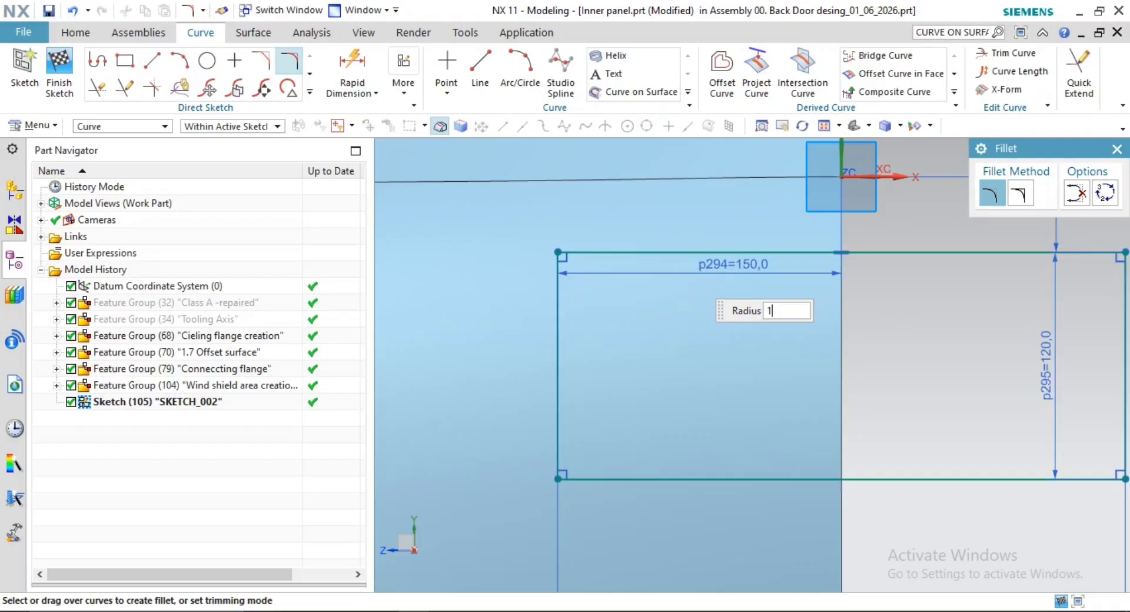
pyautogui.click(598, 253)
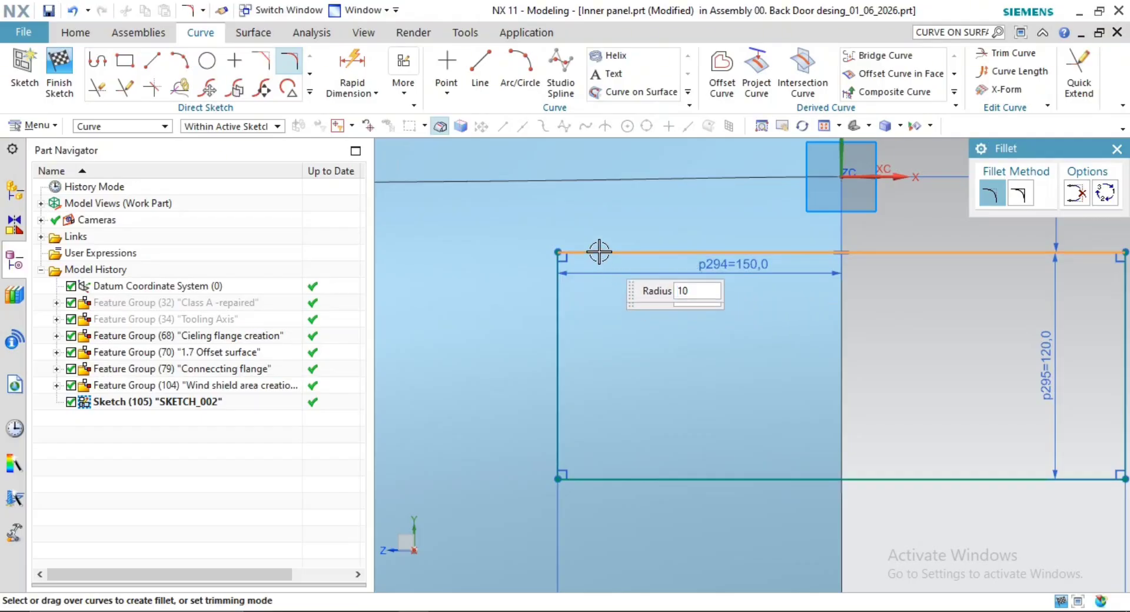
pyautogui.click(556, 292)
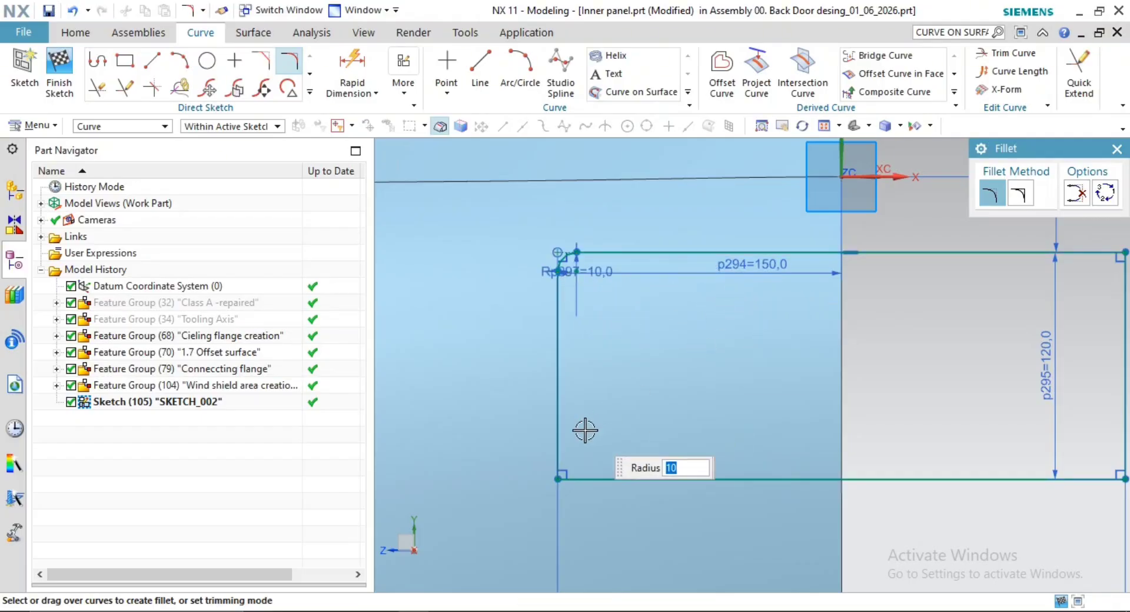
pyautogui.click(559, 438)
pyautogui.click(598, 480)
pyautogui.middleClick(664, 419)
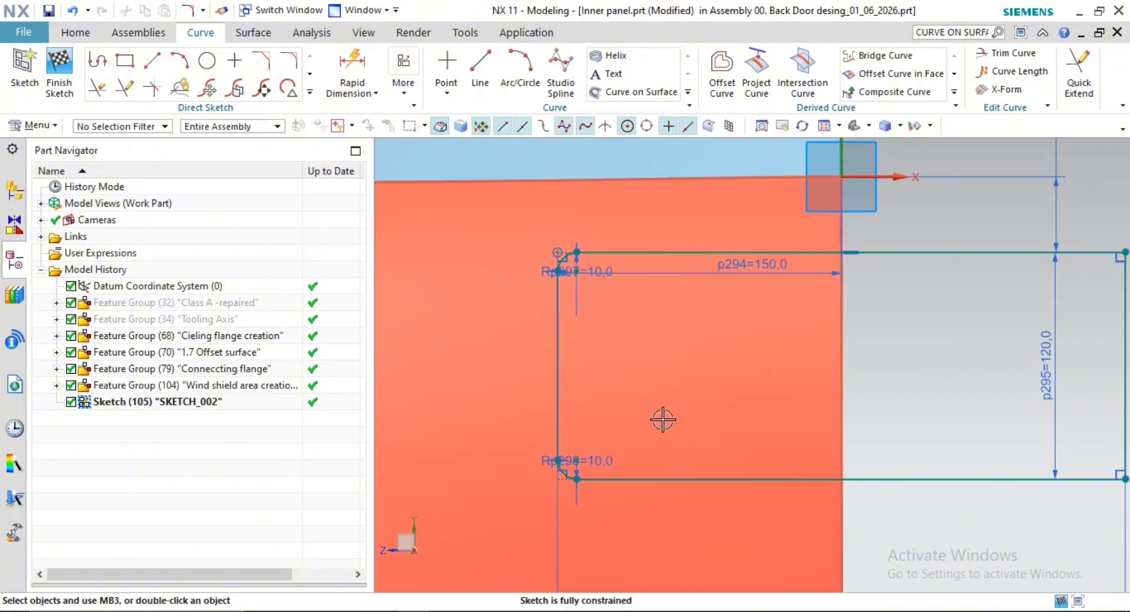
pyautogui.scroll(-4, 666, 423)
pyautogui.click(36, 75)
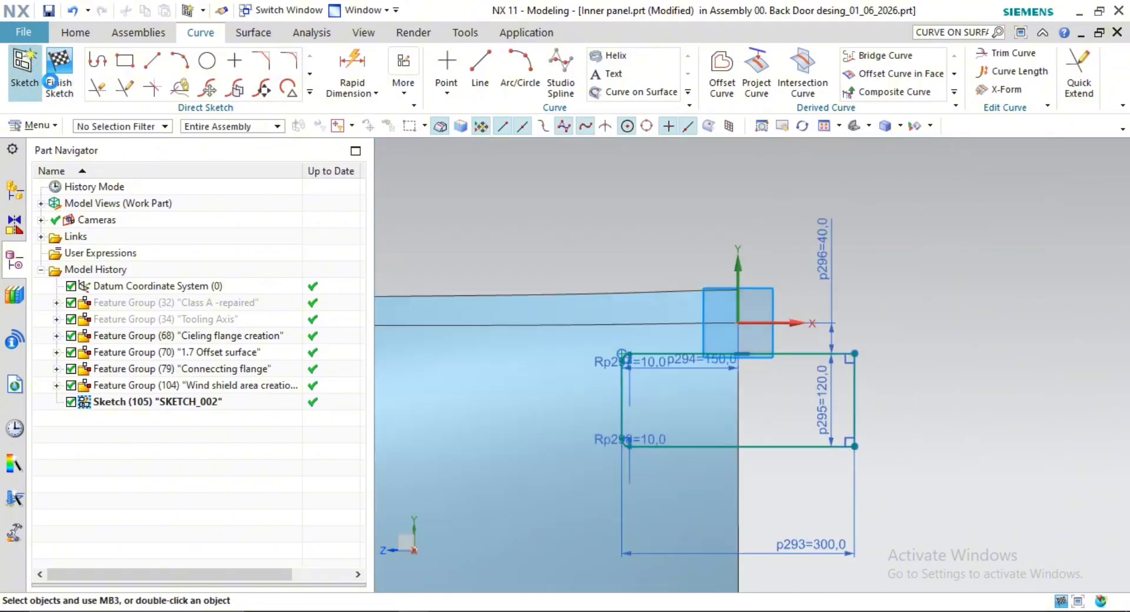
pyautogui.press('Escape')
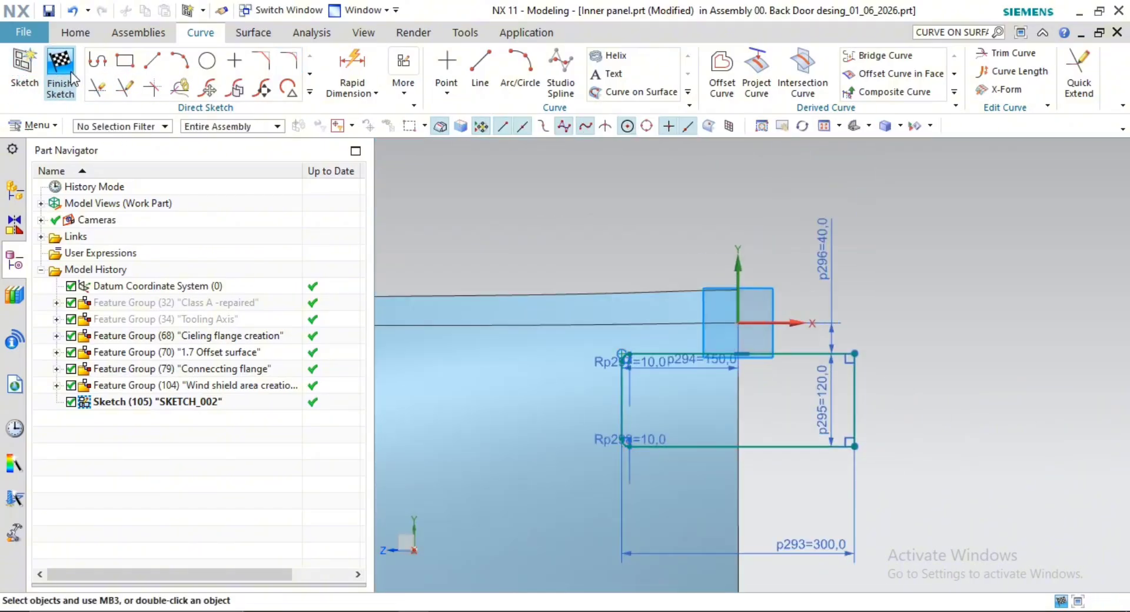
pyautogui.click(58, 69)
# Project the filleted rectangle sketch onto the lower panel face along the X axis
pyautogui.moveTo(714, 449)
pyautogui.mouseDown(button='middle')
pyautogui.moveTo(714, 371)
pyautogui.moveTo(676, 383)
pyautogui.moveTo(724, 418)
pyautogui.mouseUp(button='middle')
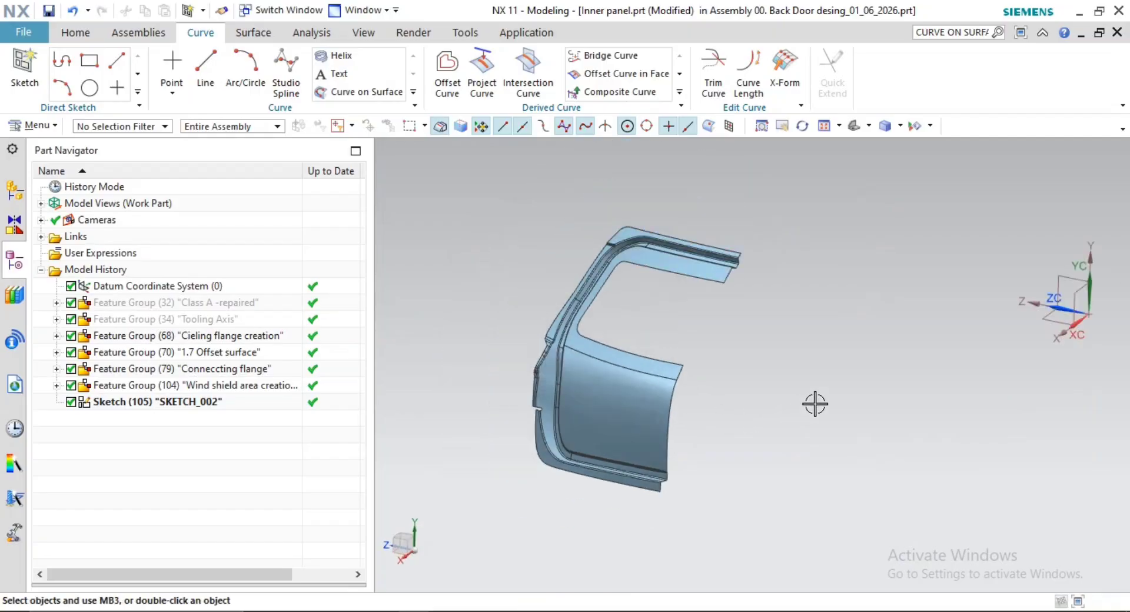
pyautogui.scroll(-1, 816, 404)
pyautogui.keyDown('shift'); pyautogui.moveTo(816, 412); pyautogui.dragTo(750, 421, button='middle'); pyautogui.keyUp('shift')
pyautogui.keyDown('shift'); pyautogui.moveTo(786, 383); pyautogui.dragTo(752, 439, button='middle'); pyautogui.keyUp('shift')
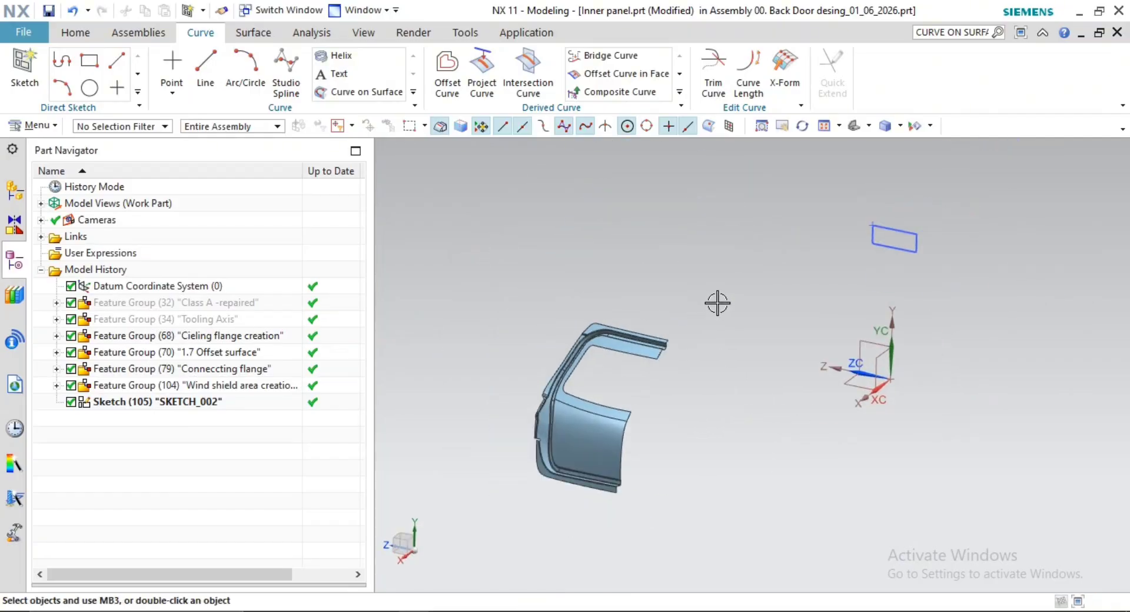
pyautogui.moveTo(716, 303); pyautogui.dragTo(771, 333, button='middle')
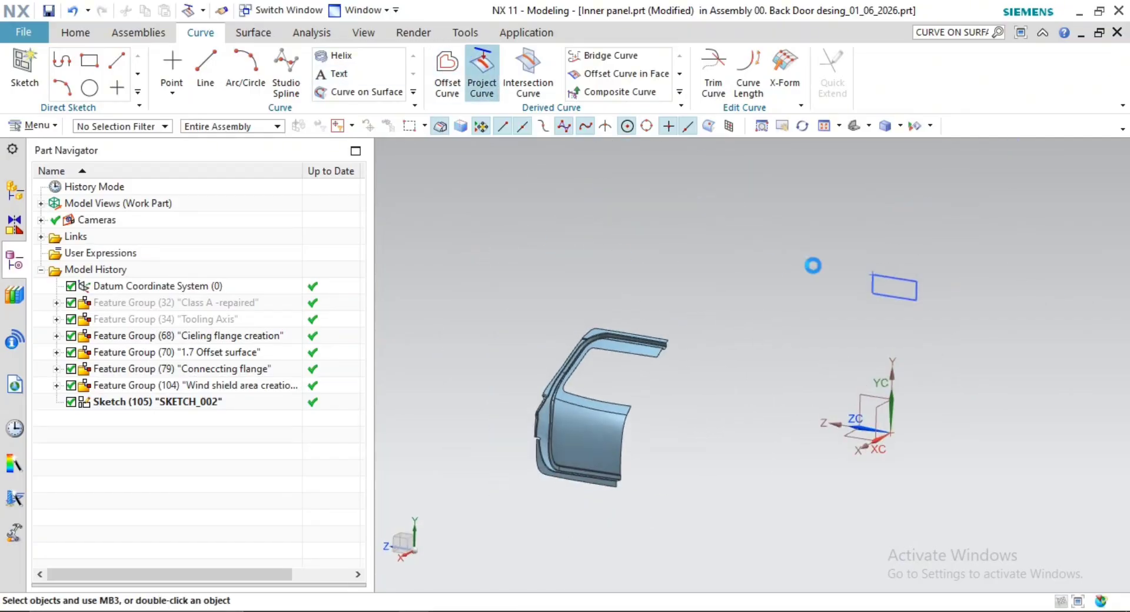
pyautogui.middleClick(642, 301)
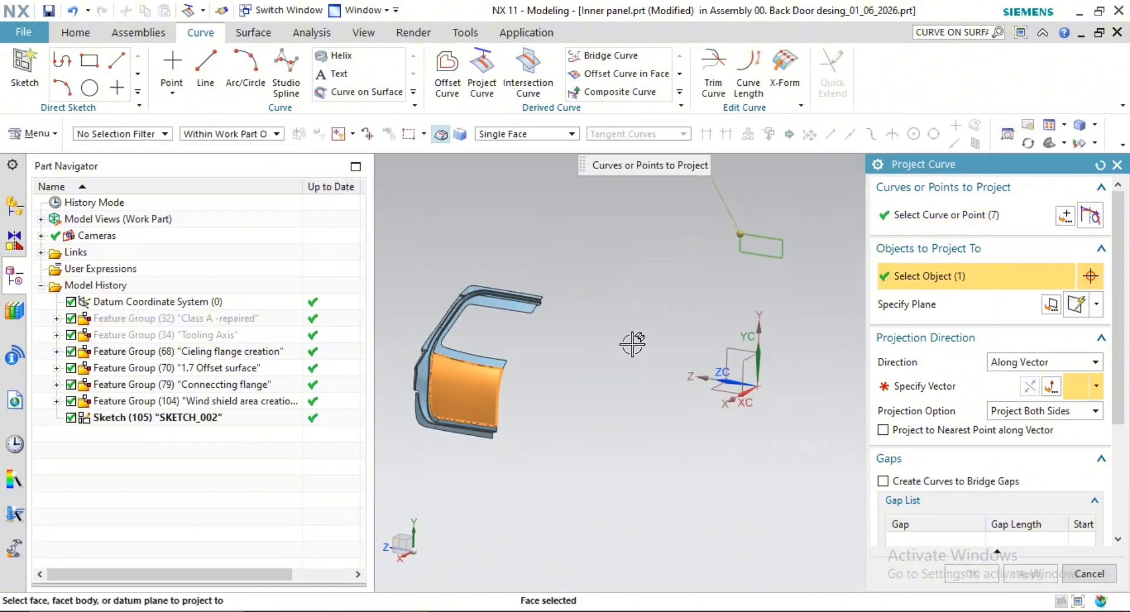
pyautogui.middleClick(632, 344)
pyautogui.click(730, 386)
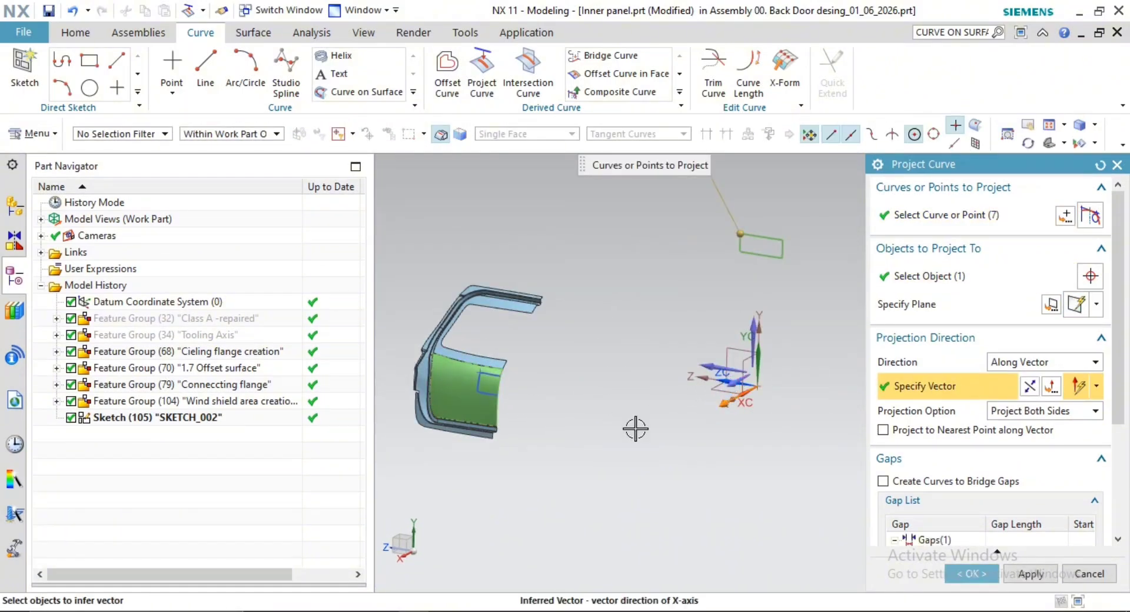
pyautogui.click(958, 576)
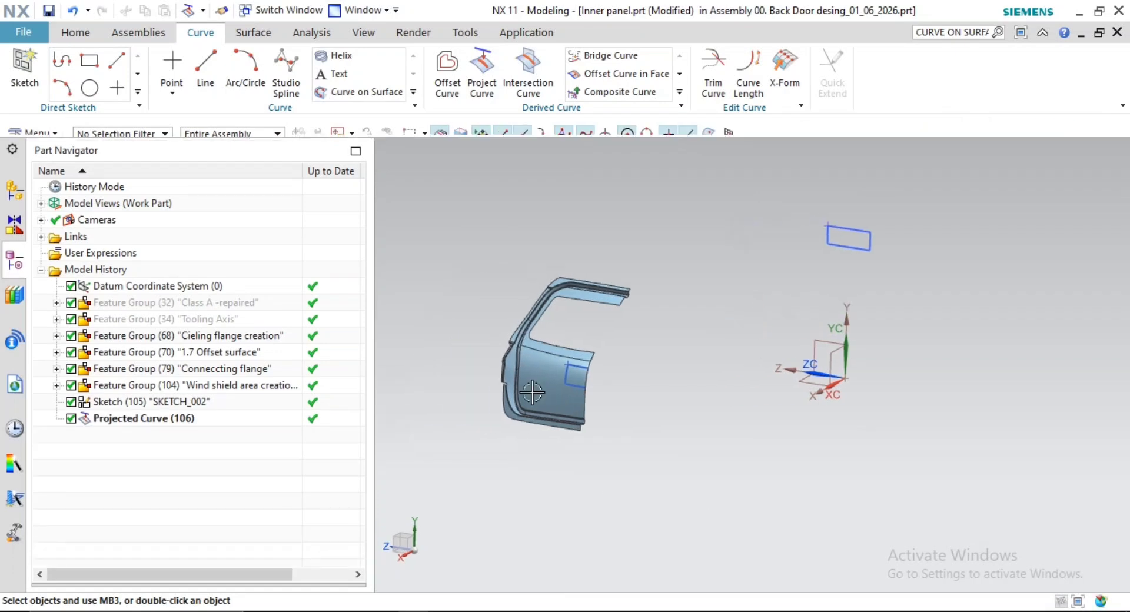
# Trim the inner panel sheet with the projected curve to cut the rectangular opening at the centre edge of the lower panel
pyautogui.scroll(2, 534, 392)
pyautogui.keyDown('shift'); pyautogui.moveTo(621, 370); pyautogui.dragTo(608, 396, button='middle'); pyautogui.keyUp('shift')
pyautogui.click(236, 33)
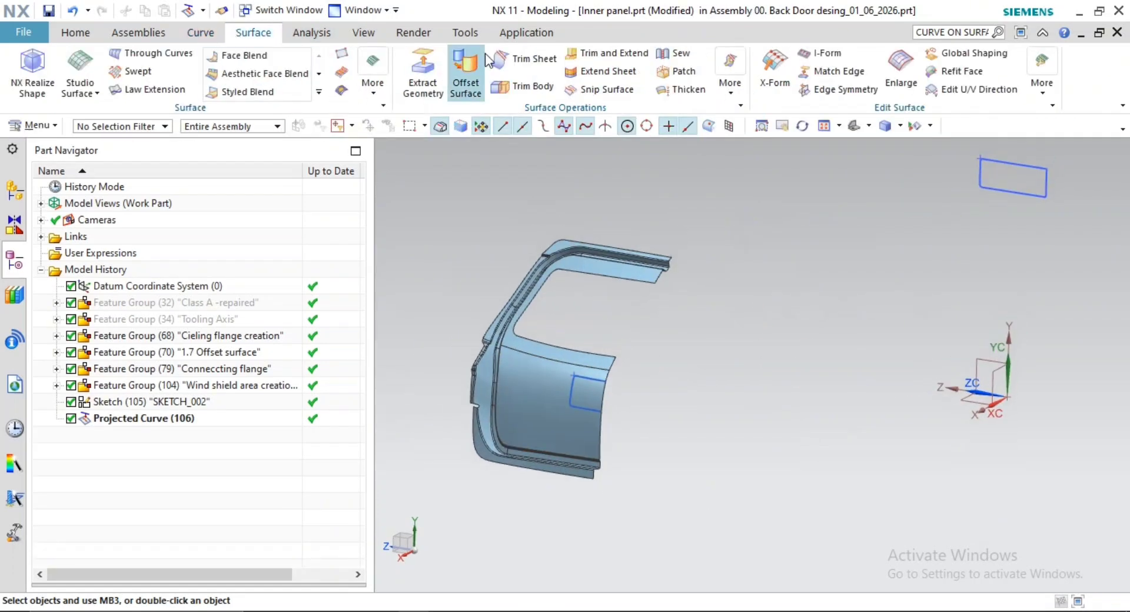
pyautogui.click(524, 59)
pyautogui.click(591, 429)
pyautogui.scroll(2, 595, 422)
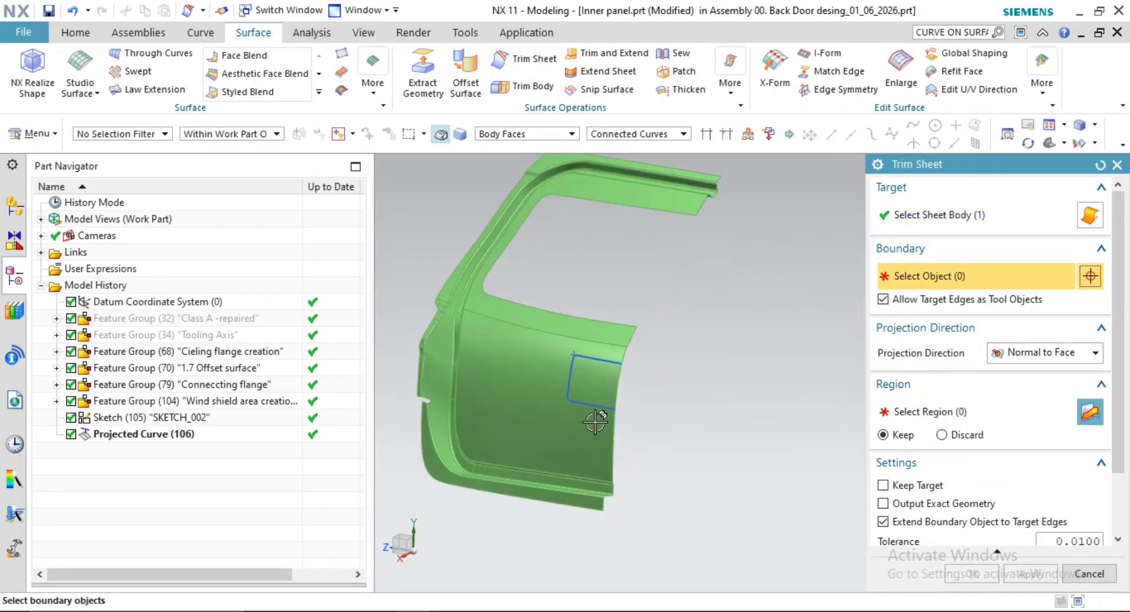
pyautogui.click(598, 414)
pyautogui.click(991, 419)
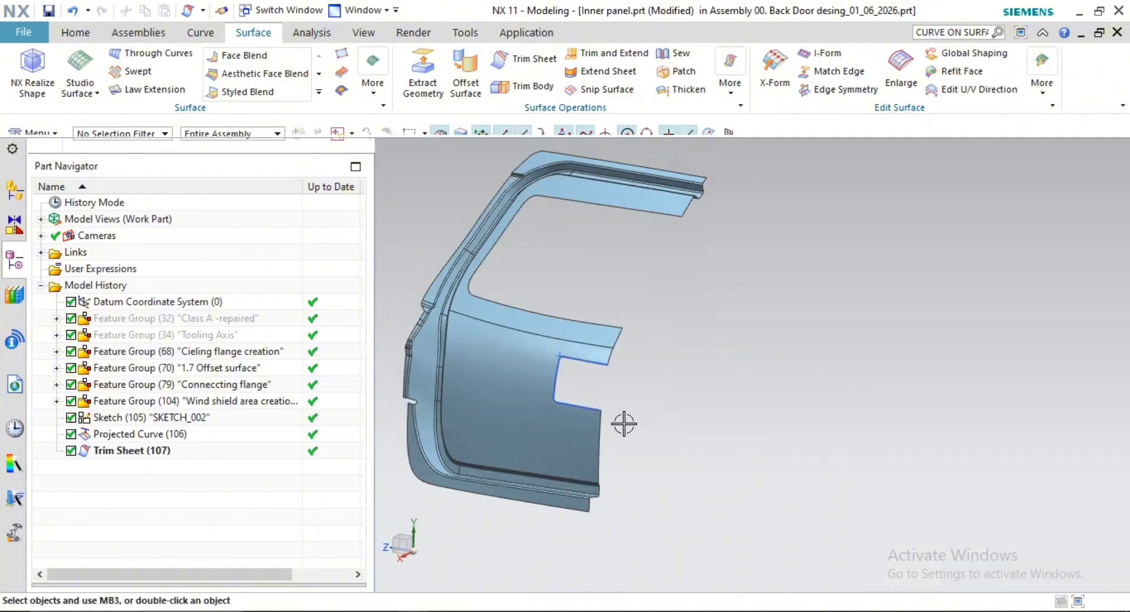
# Hide the projected curve and the rectangle sketch SKETCH_002
pyautogui.scroll(4, 551, 383)
pyautogui.click(127, 418)
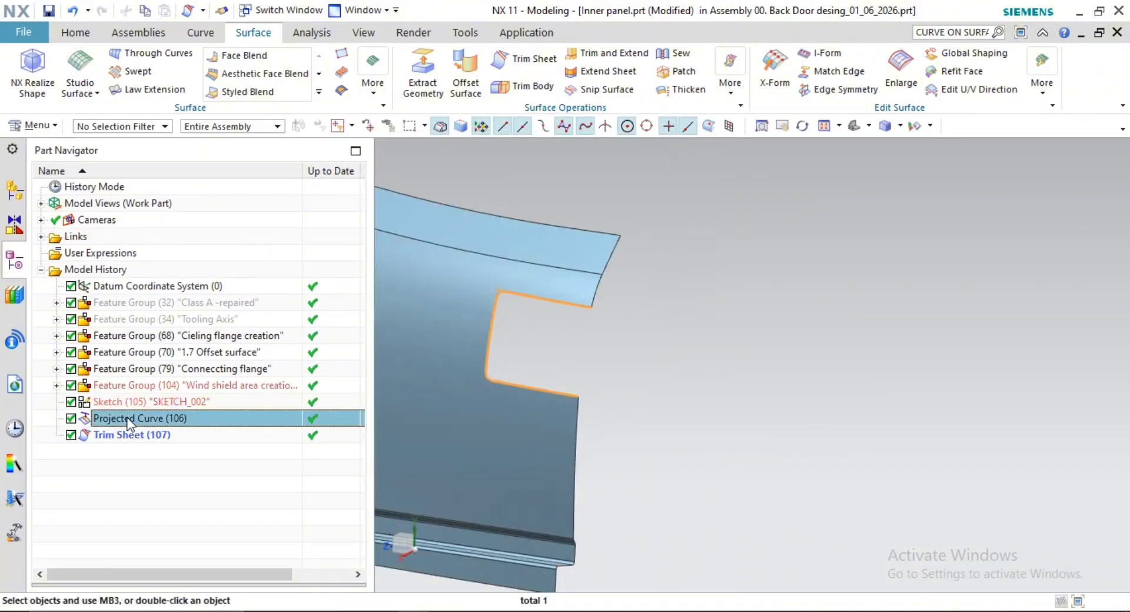
pyautogui.hotkey('ctrl', 'b')
pyautogui.click(150, 401)
pyautogui.hotkey('ctrl', 'b')
pyautogui.scroll(-2, 559, 420)
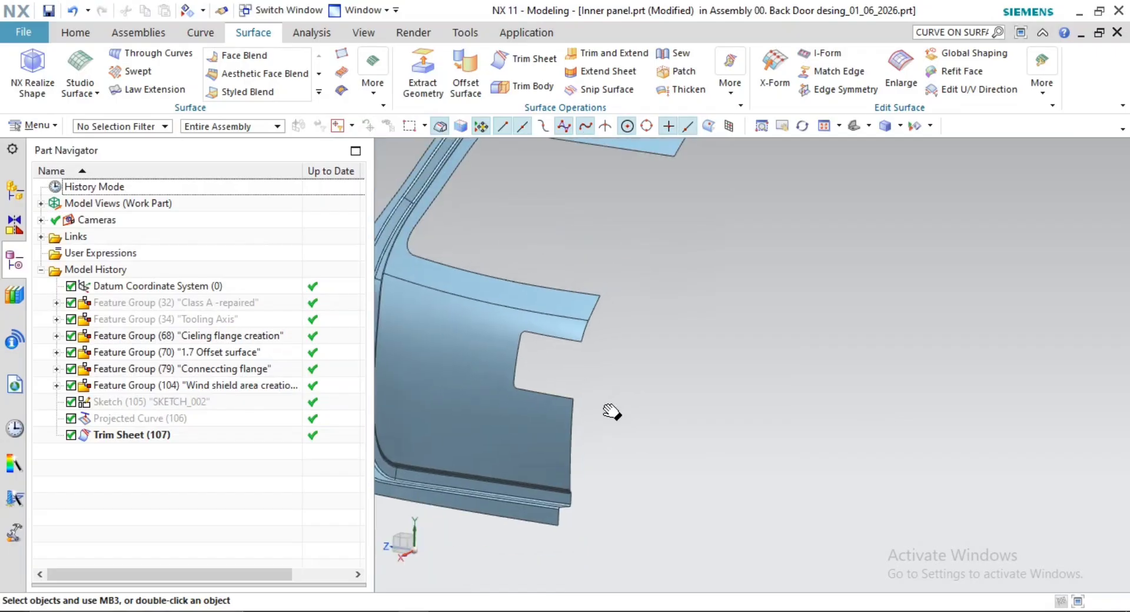
# Examine the trimmed opening and its rounded corners on the lower panel from several angles
pyautogui.keyDown('shift'); pyautogui.moveTo(612, 412); pyautogui.dragTo(582, 384, button='middle'); pyautogui.keyUp('shift')
pyautogui.scroll(3, 447, 344)
pyautogui.scroll(1, 699, 332)
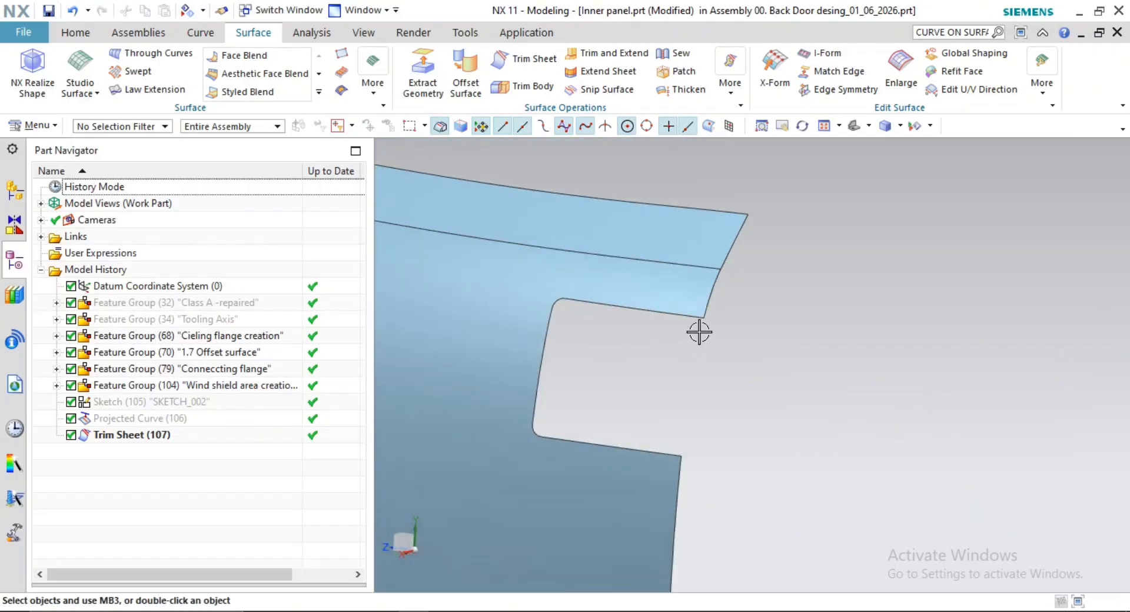
pyautogui.scroll(-3, 699, 332)
pyautogui.moveTo(692, 333); pyautogui.dragTo(685, 348, button='middle')
pyautogui.scroll(3, 678, 348)
pyautogui.scroll(-2, 678, 348)
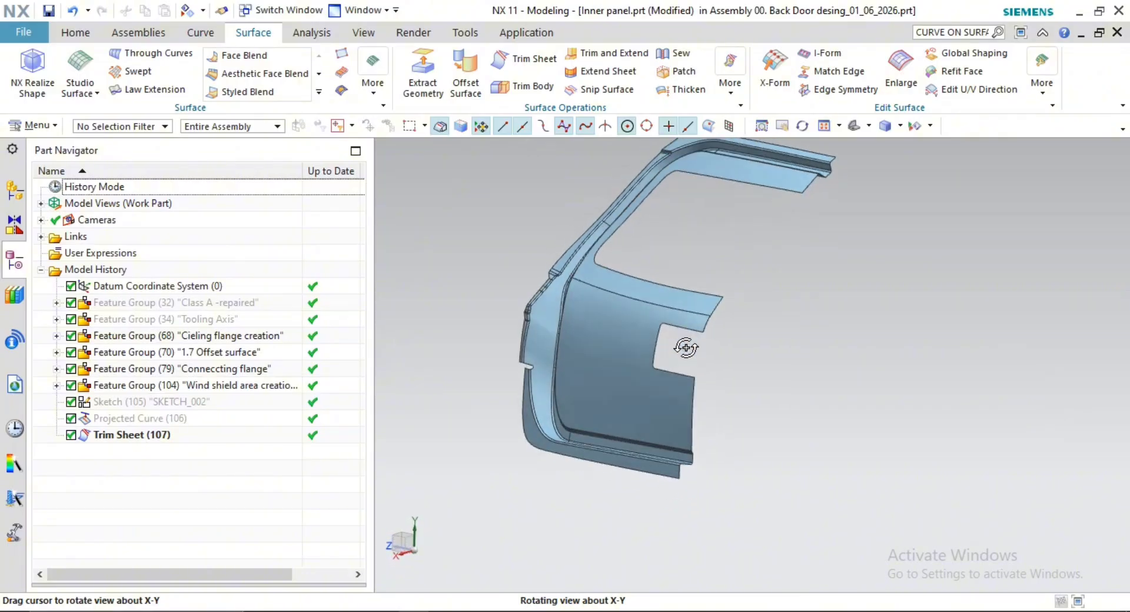
pyautogui.scroll(3, 688, 347)
pyautogui.scroll(2, 659, 365)
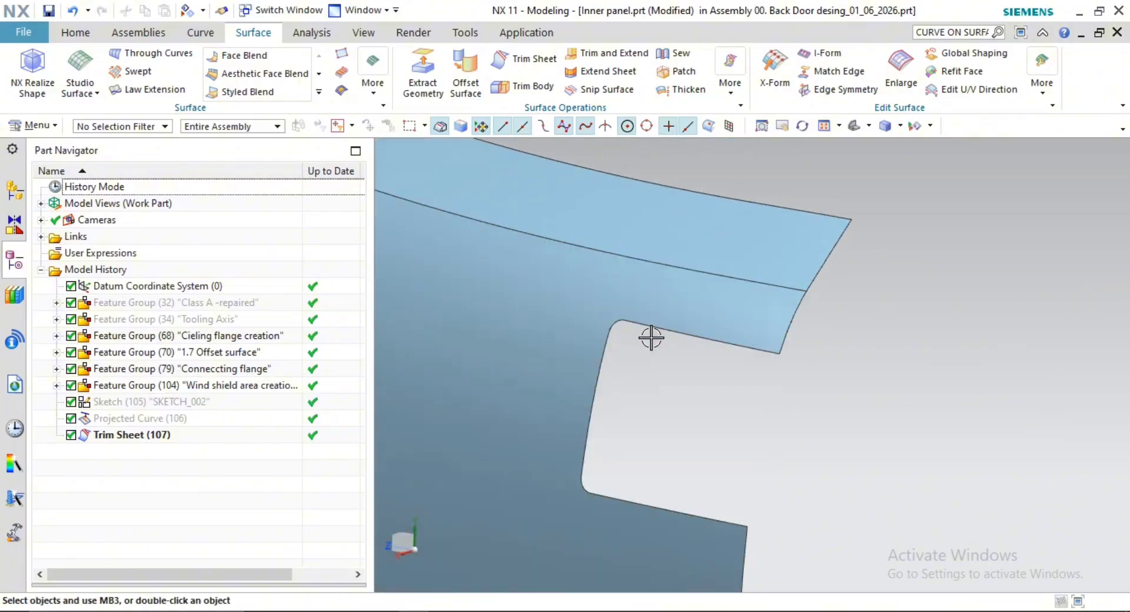
pyautogui.scroll(-2, 748, 385)
pyautogui.moveTo(719, 394); pyautogui.dragTo(709, 418, button='middle')
pyautogui.scroll(3, 734, 418)
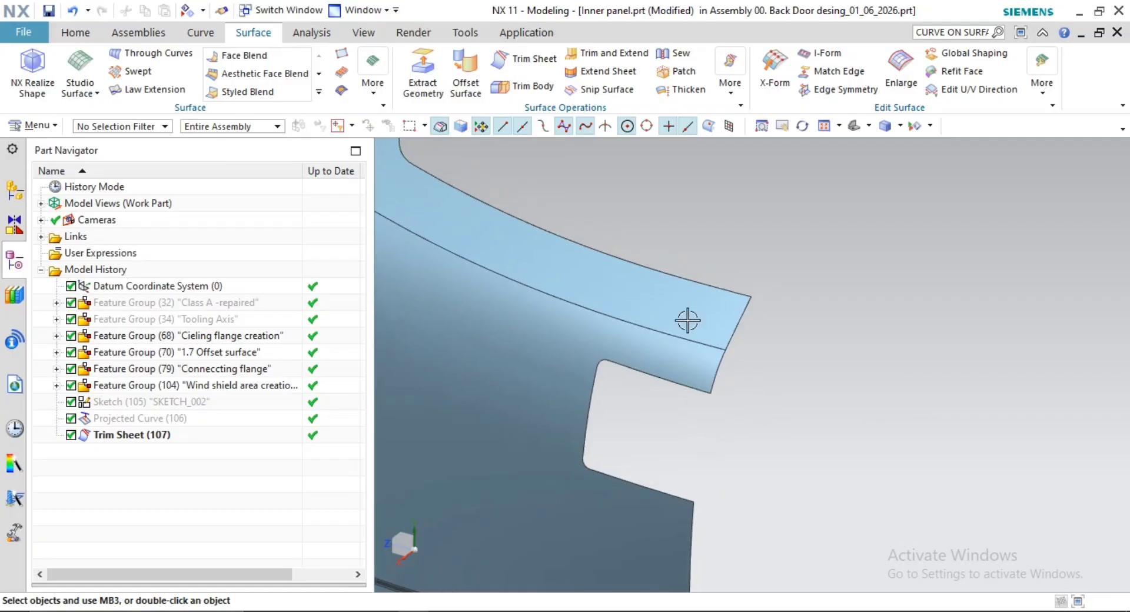
# Set up a vector-type Law Extension from the opening's upper edge with the X axis as the reference vector
pyautogui.click(175, 89)
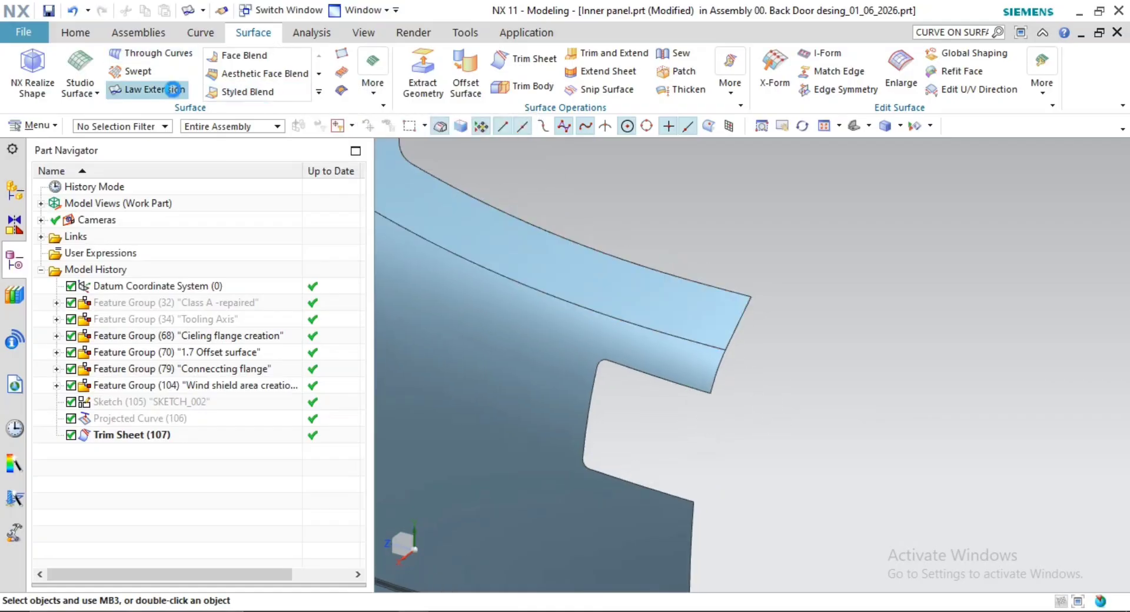
pyautogui.click(661, 378)
pyautogui.keyDown('shift'); pyautogui.moveTo(730, 416); pyautogui.dragTo(711, 432, button='middle'); pyautogui.keyUp('shift')
pyautogui.middleClick(782, 416)
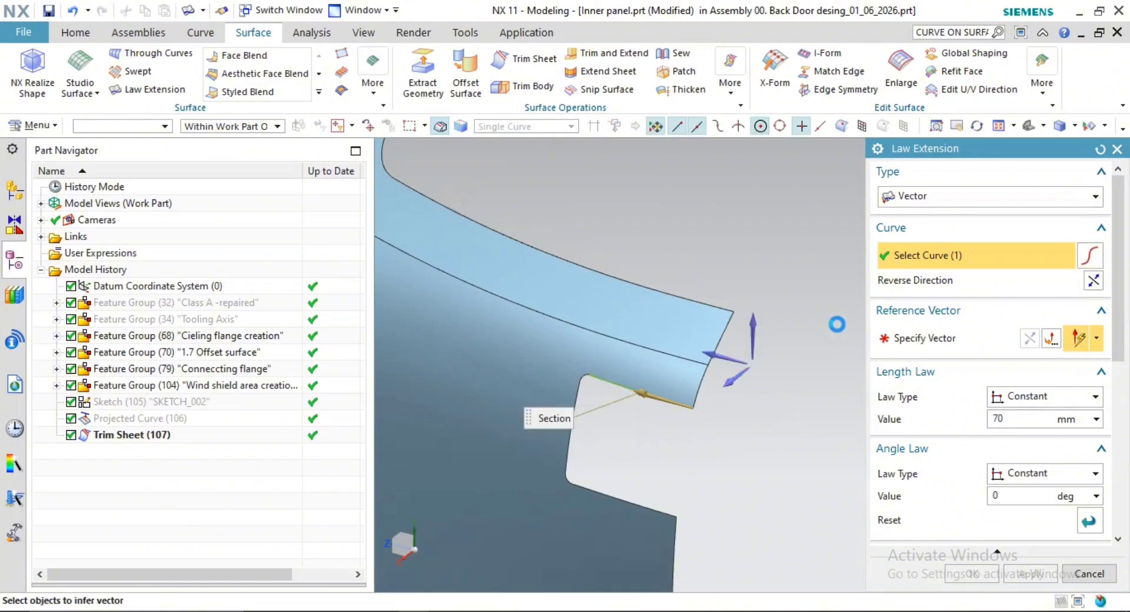
pyautogui.scroll(-6, 759, 377)
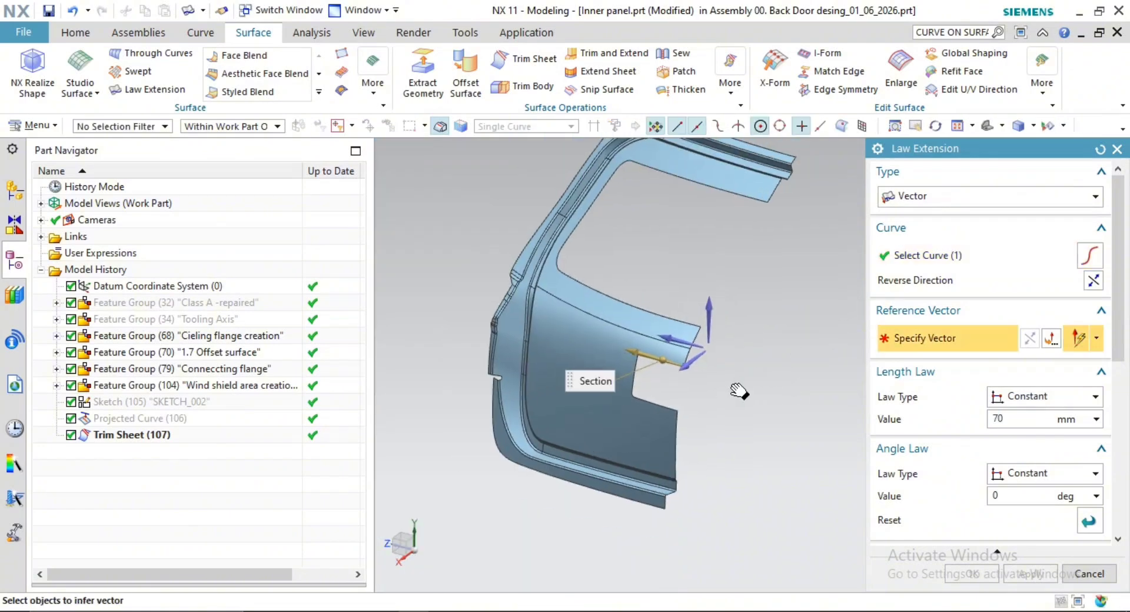
pyautogui.moveTo(682, 405); pyautogui.dragTo(563, 356, button='middle')
pyautogui.scroll(1, 647, 400)
pyautogui.scroll(-2, 563, 356)
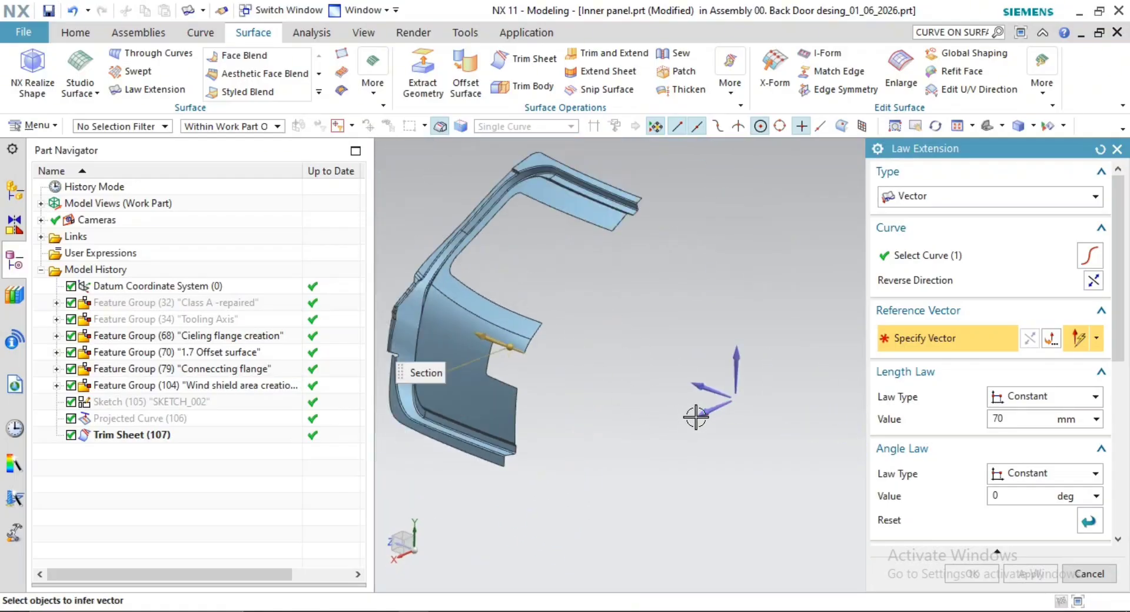
pyautogui.click(697, 418)
pyautogui.moveTo(502, 401); pyautogui.dragTo(648, 353, button='middle')
pyautogui.scroll(3, 546, 398)
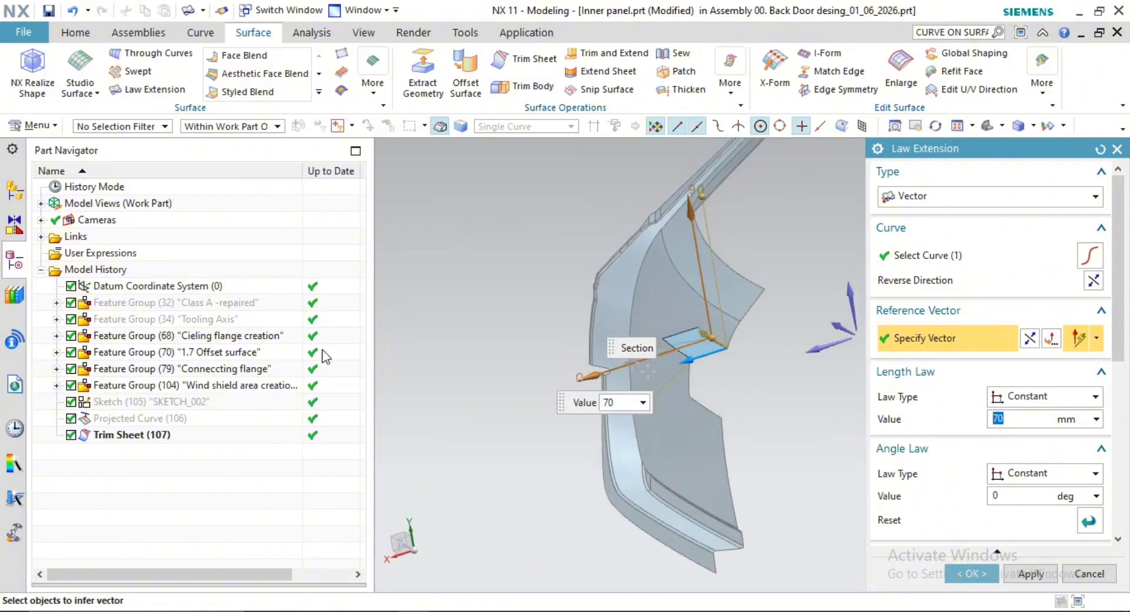
# Show the "Class A -repaired" feature group and compare the extension preview with the outer surface from the side
pyautogui.rightClick(240, 305)
pyautogui.click(299, 313)
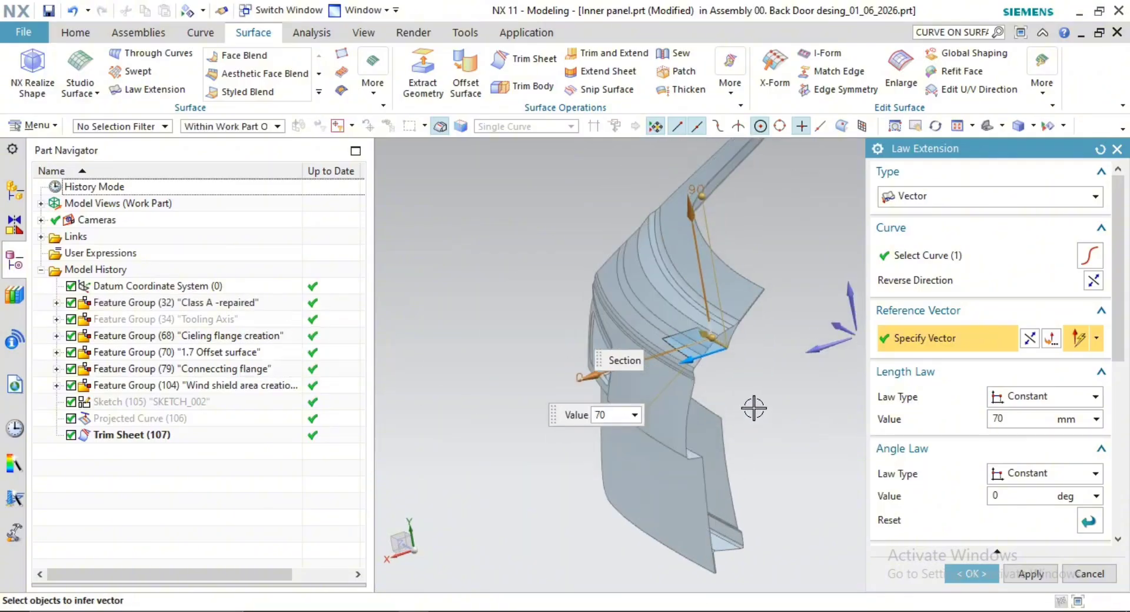
pyautogui.moveTo(753, 408); pyautogui.dragTo(770, 361, button='middle')
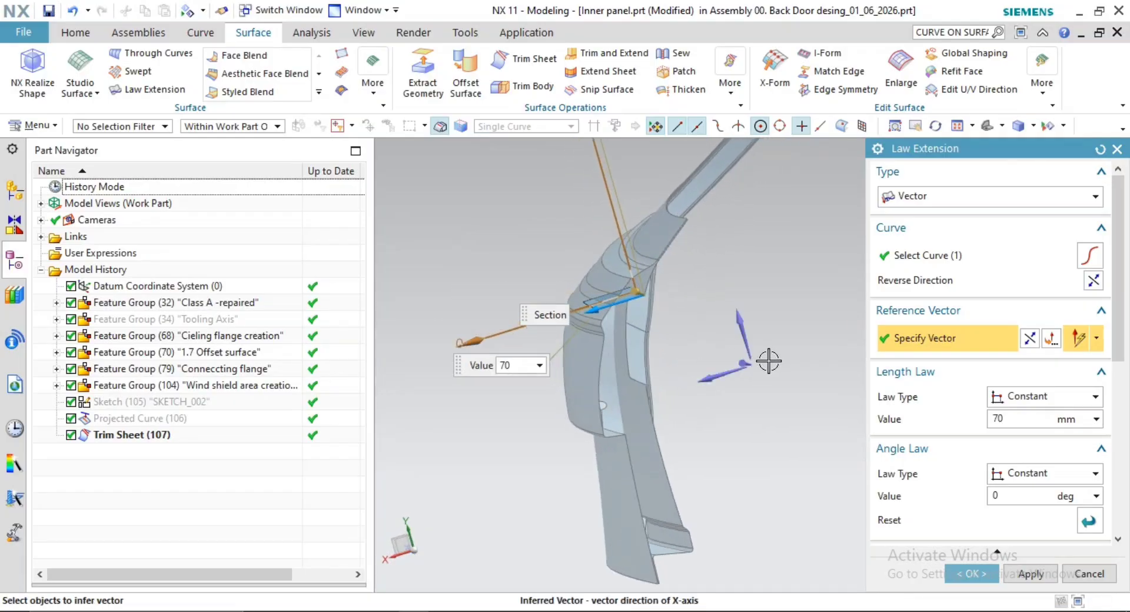
# Try a 10 degree angle for the extension, set the angle to 20 degrees, and reverse the curve direction
pyautogui.click(1018, 496)
pyautogui.write('10')
pyautogui.press('Return')
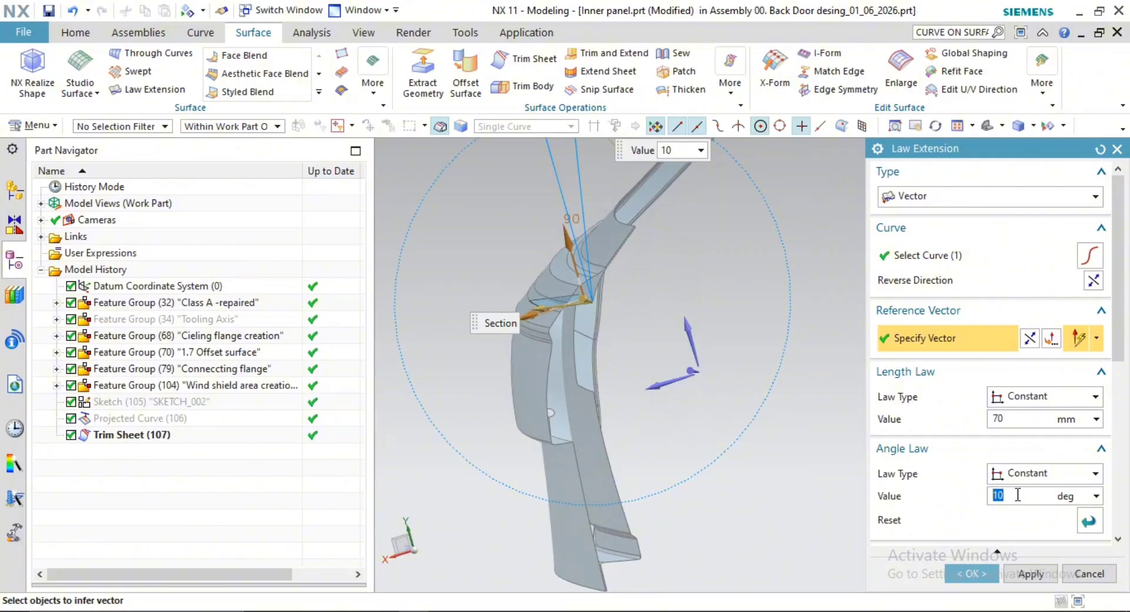
pyautogui.click(1017, 496)
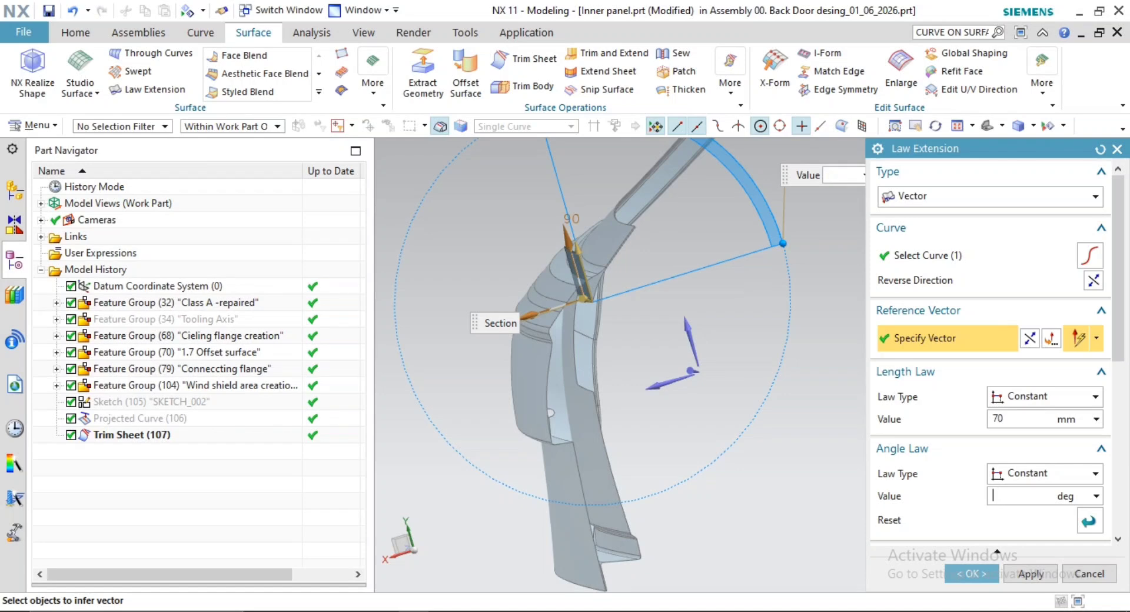
pyautogui.press('Return')
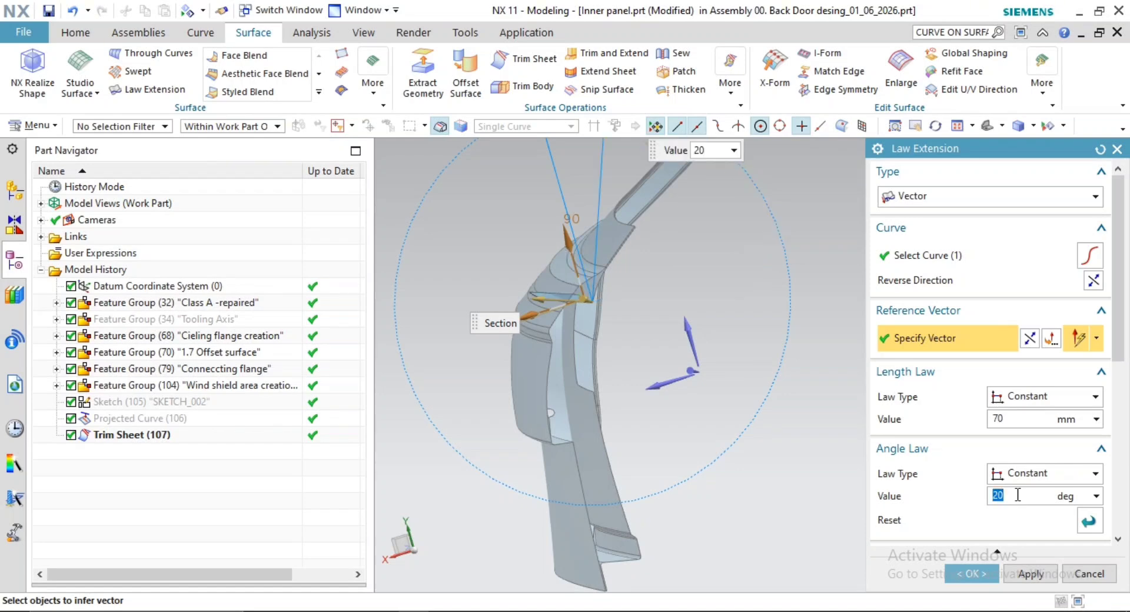
pyautogui.click(1095, 288)
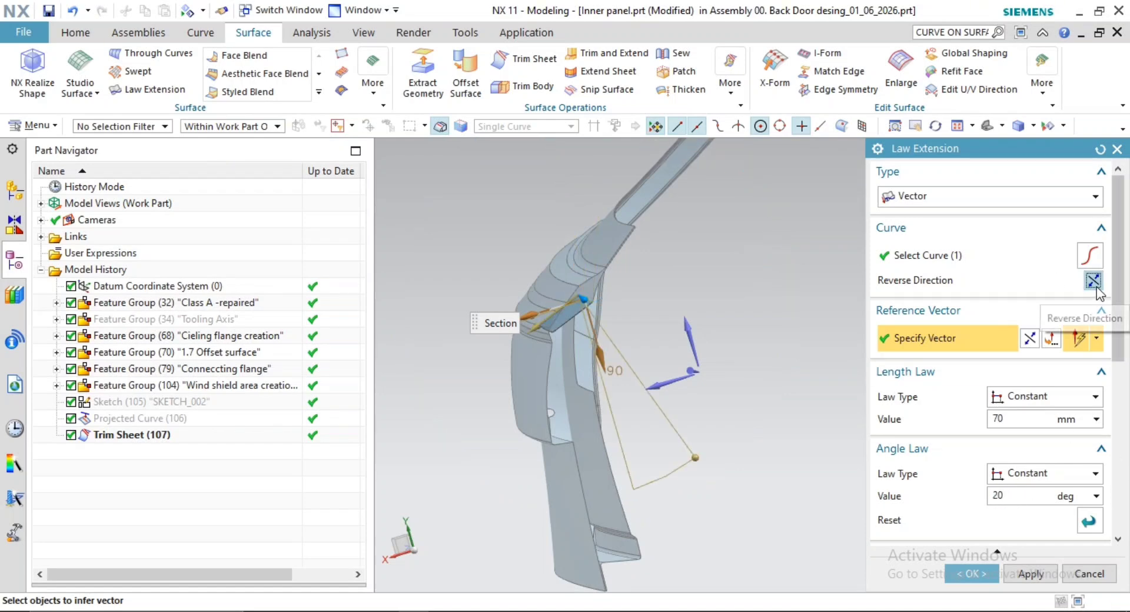
# Try angles of 16 and 14 degrees for the upper-edge extension, checking its direction against the outer surface from the side
pyautogui.moveTo(592, 351); pyautogui.dragTo(557, 348, button='middle')
pyautogui.scroll(4, 540, 328)
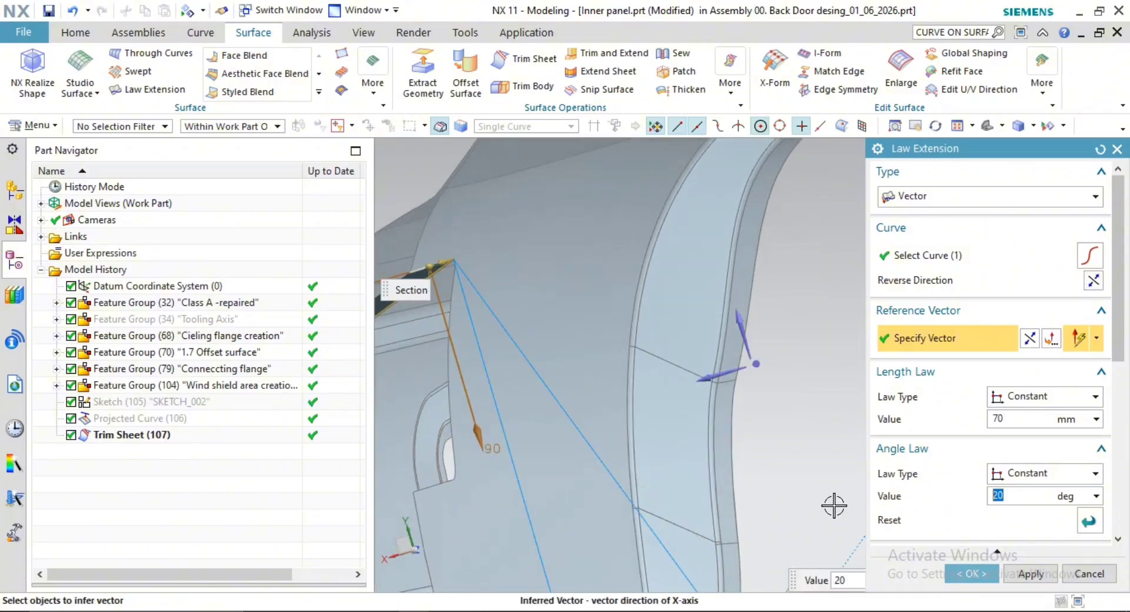
pyautogui.scroll(-2, 595, 404)
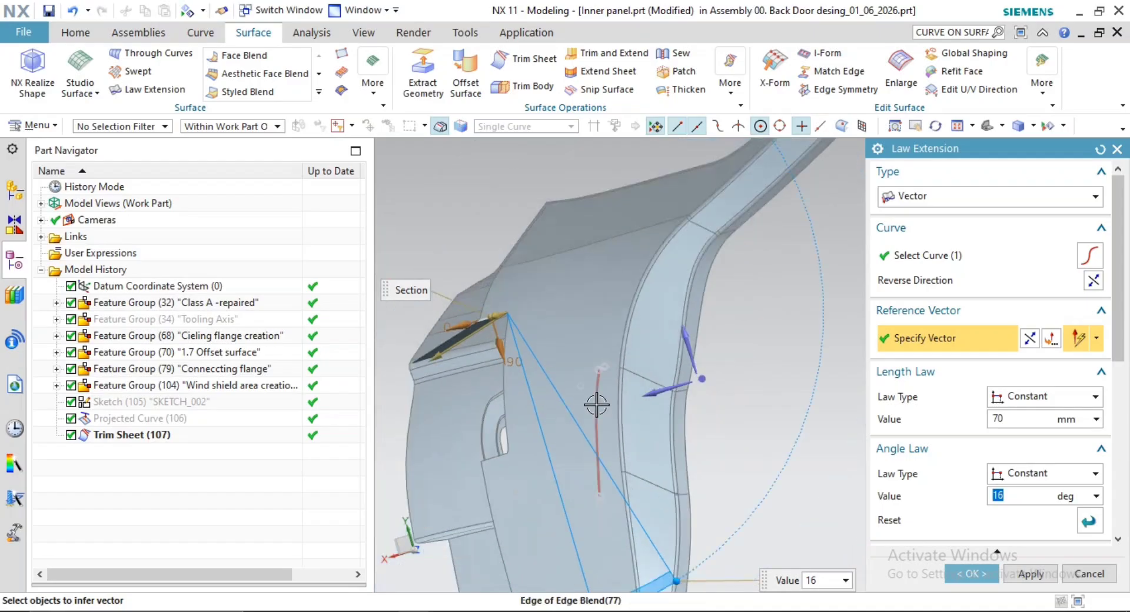
pyautogui.moveTo(595, 404)
pyautogui.mouseDown(button='middle')
pyautogui.moveTo(610, 403)
pyautogui.moveTo(598, 397)
pyautogui.mouseUp(button='middle')
pyautogui.scroll(4, 565, 370)
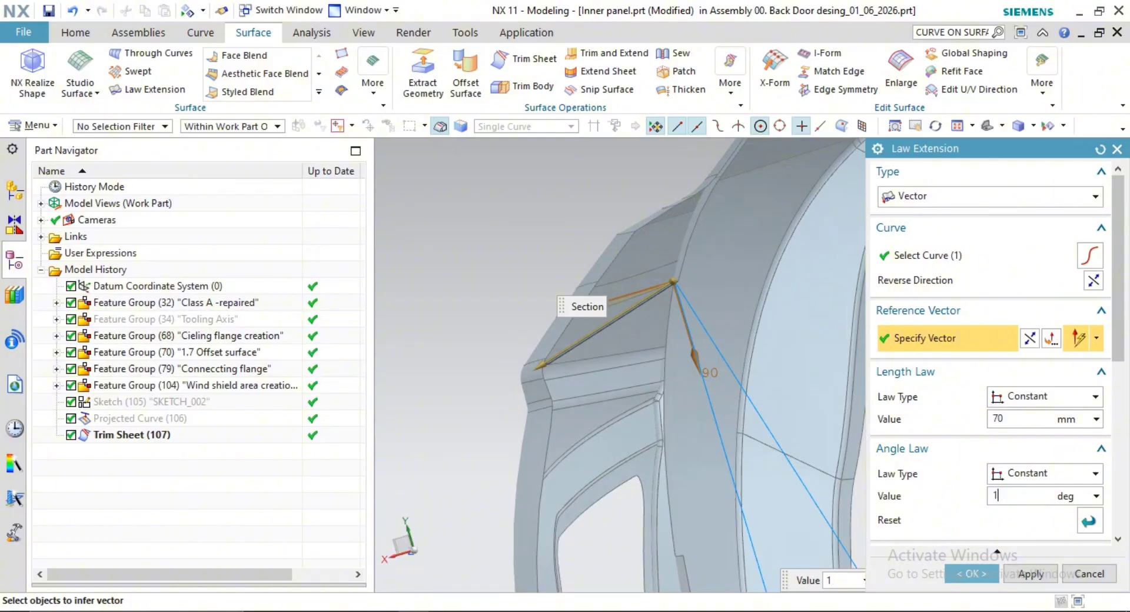
pyautogui.press('Return')
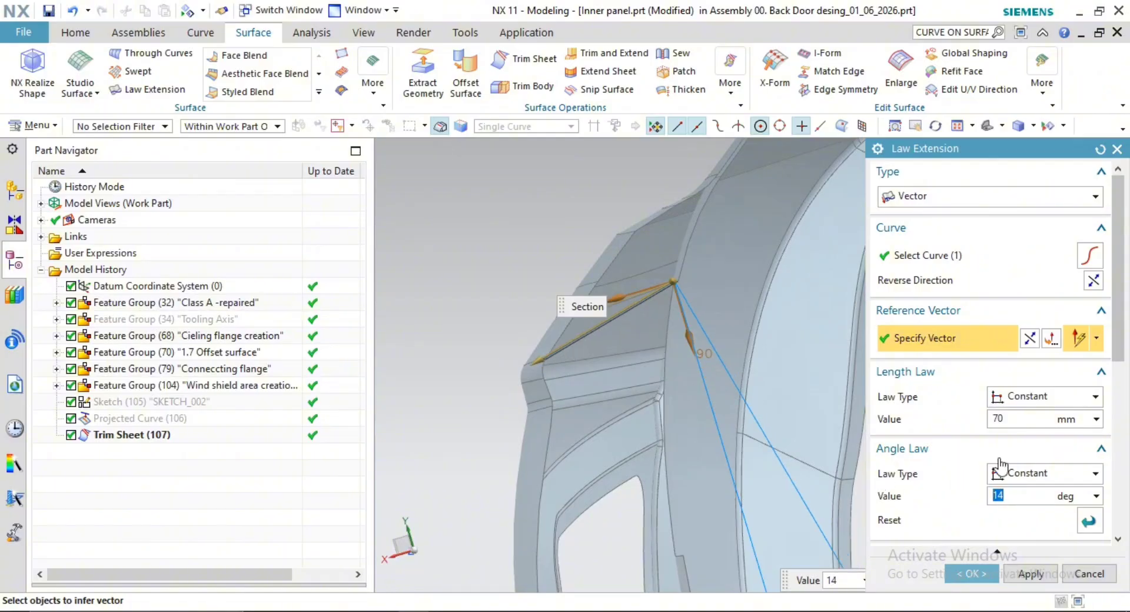
pyautogui.click(1013, 419)
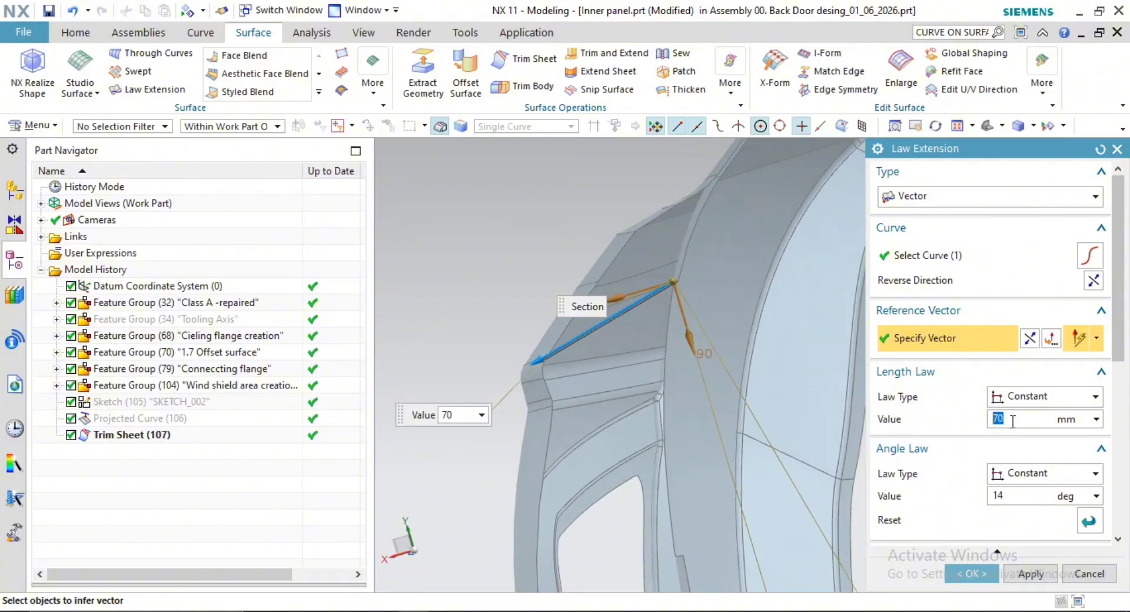
# Set the upper-edge extension's angle to 20 degrees and its length to 60 mm
pyautogui.click(1034, 496)
pyautogui.write('20')
pyautogui.press('Return')
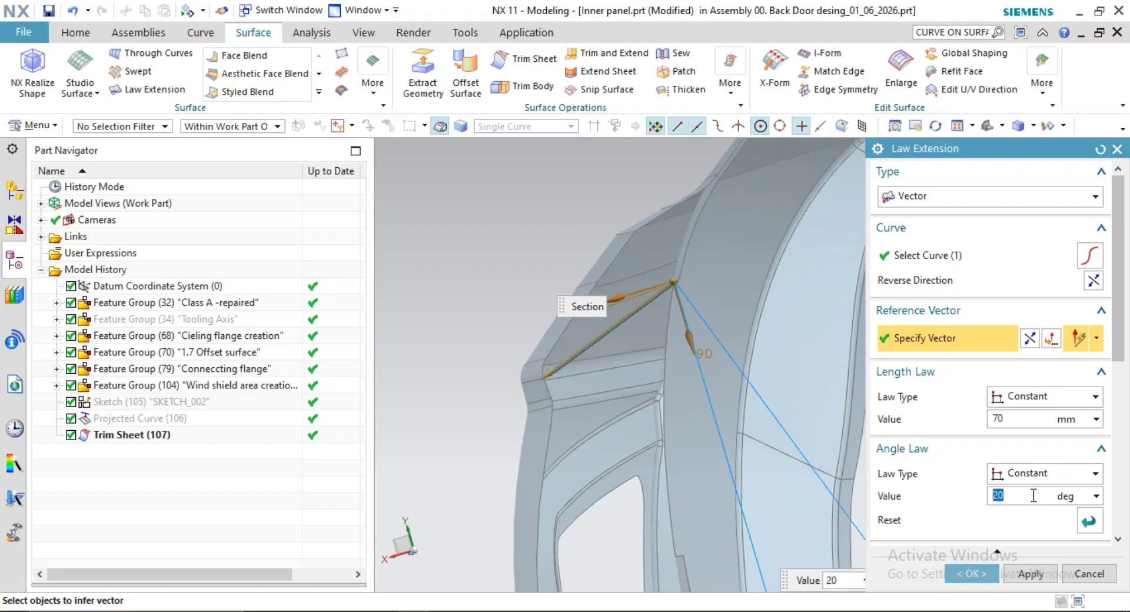
pyautogui.moveTo(609, 453); pyautogui.dragTo(602, 451, button='middle')
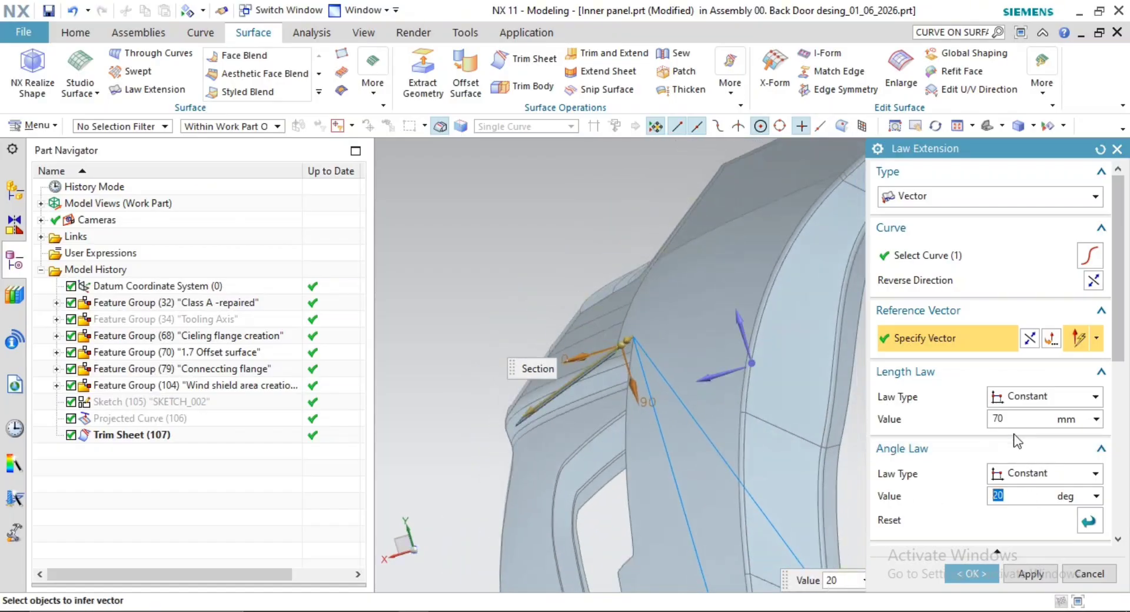
pyautogui.click(1018, 419)
pyautogui.press('Return')
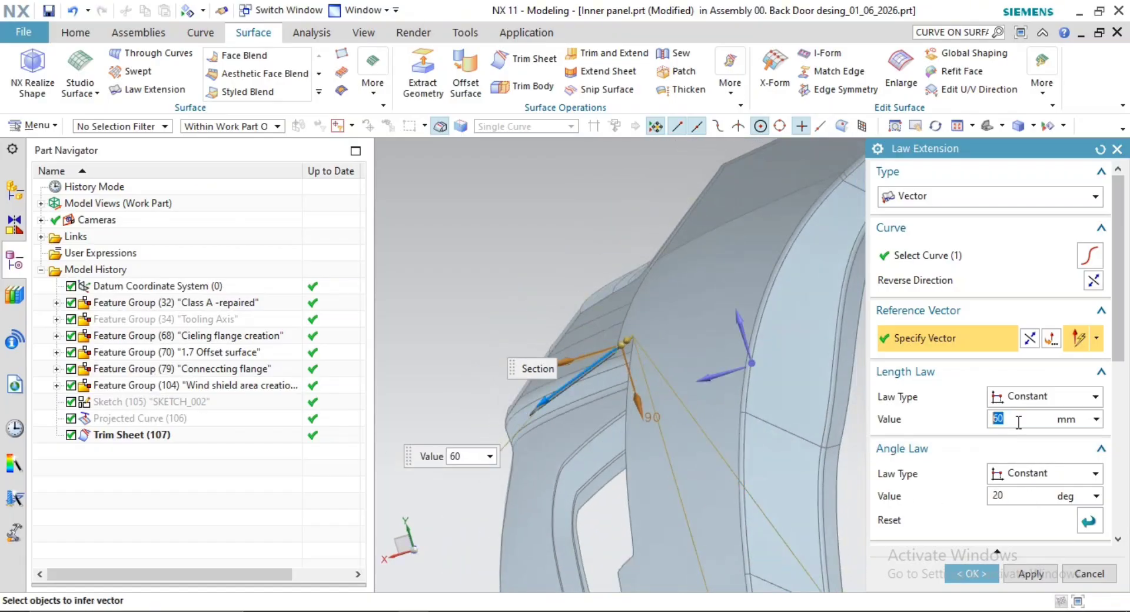
# Create the law extension with a length of 60 mm and an angle of 20°, and hide the "Class A -repaired" feature group
pyautogui.moveTo(718, 421); pyautogui.dragTo(812, 485, button='middle')
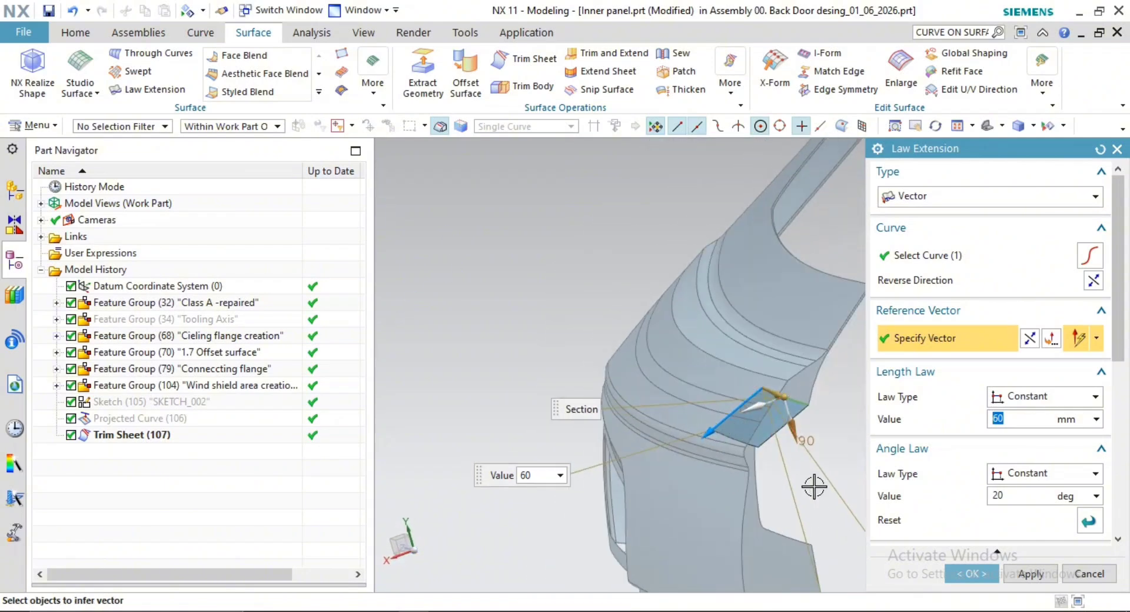
pyautogui.click(1031, 574)
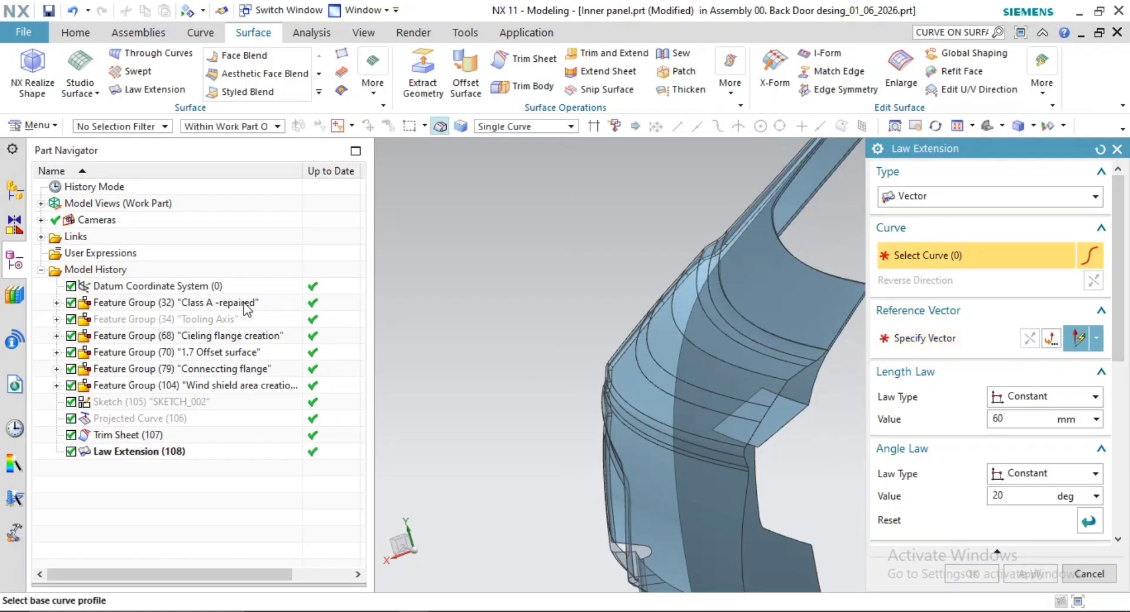
pyautogui.rightClick(272, 306)
pyautogui.click(276, 315)
# Create a second law extension from the new flange's free edge along the Y-axis vector, 20 mm long at 20°
pyautogui.moveTo(774, 390); pyautogui.dragTo(556, 332, button='middle')
pyautogui.moveTo(623, 408); pyautogui.dragTo(447, 395, button='middle')
pyautogui.moveTo(599, 447); pyautogui.dragTo(714, 442, button='middle')
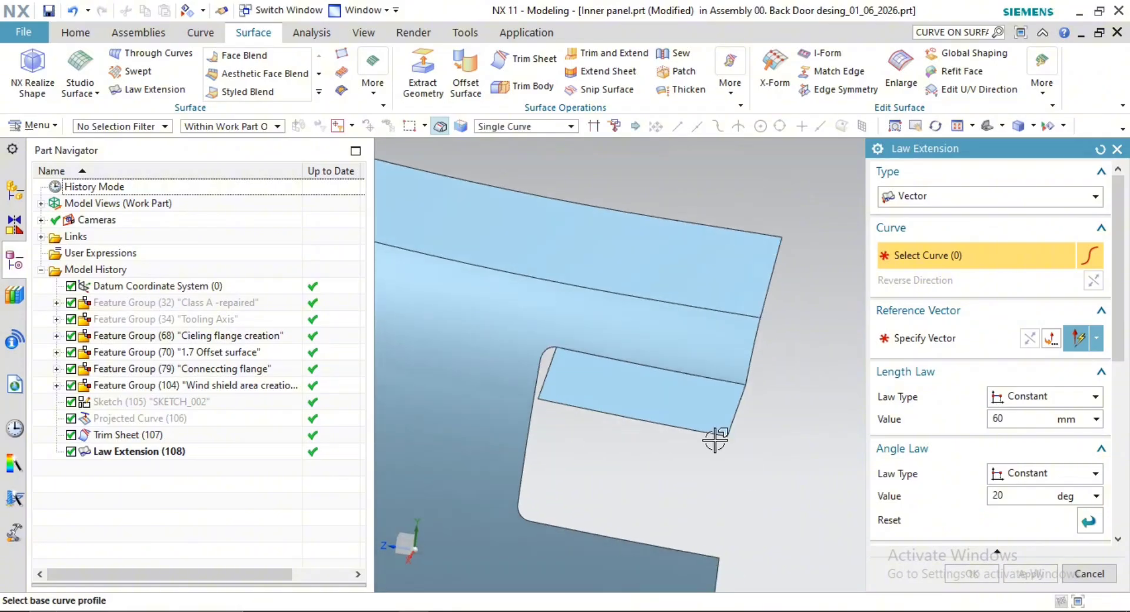
pyautogui.click(603, 414)
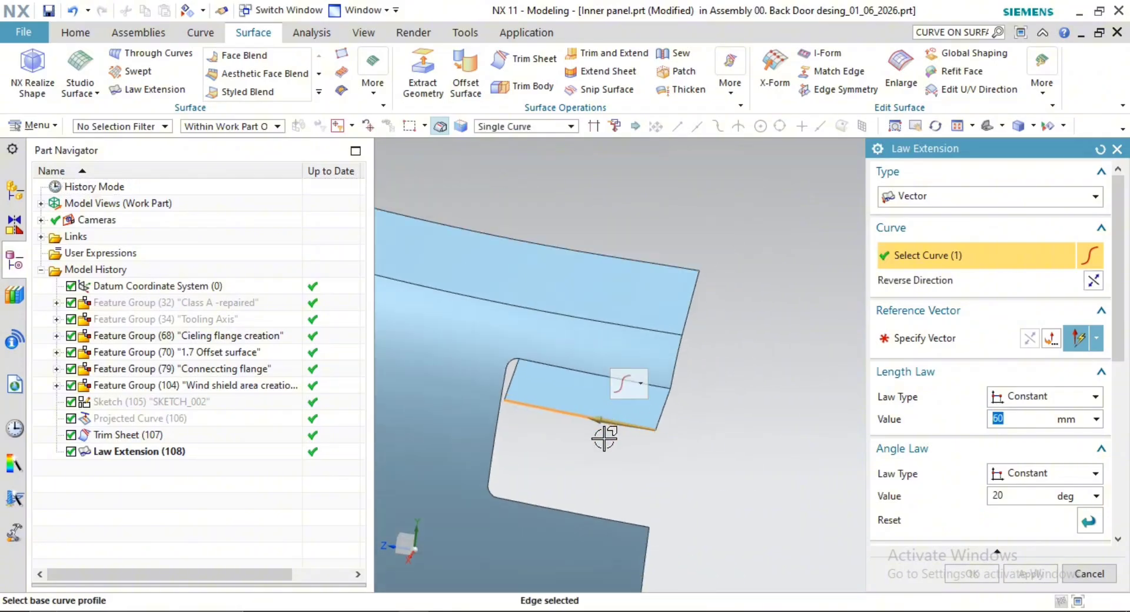
pyautogui.moveTo(600, 436); pyautogui.dragTo(724, 419, button='middle')
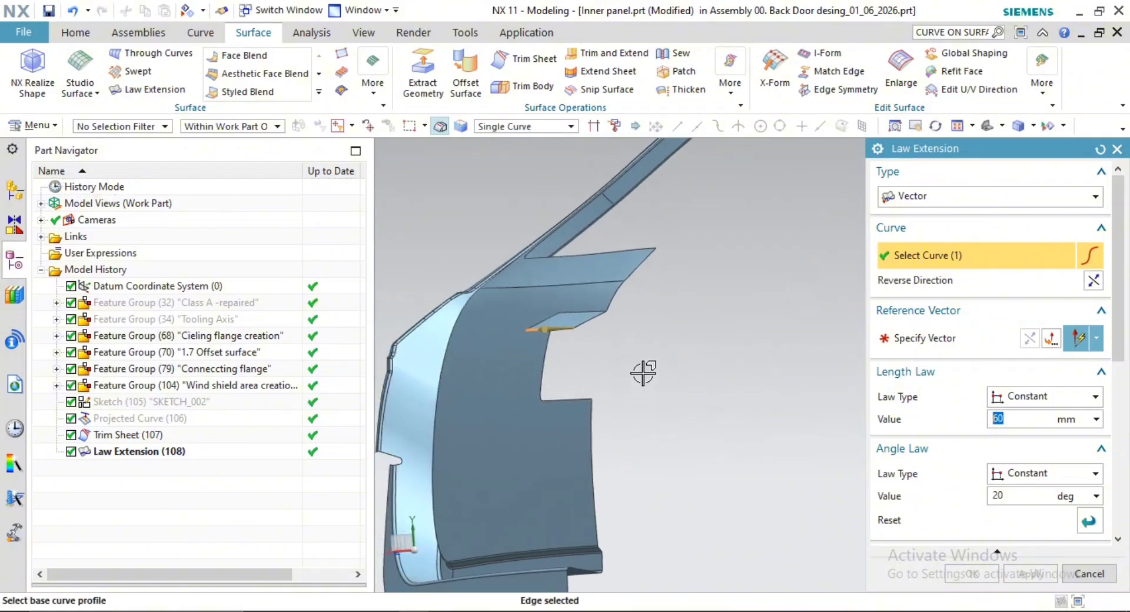
pyautogui.middleClick(643, 374)
pyautogui.moveTo(689, 351); pyautogui.dragTo(730, 377, button='middle')
pyautogui.click(743, 362)
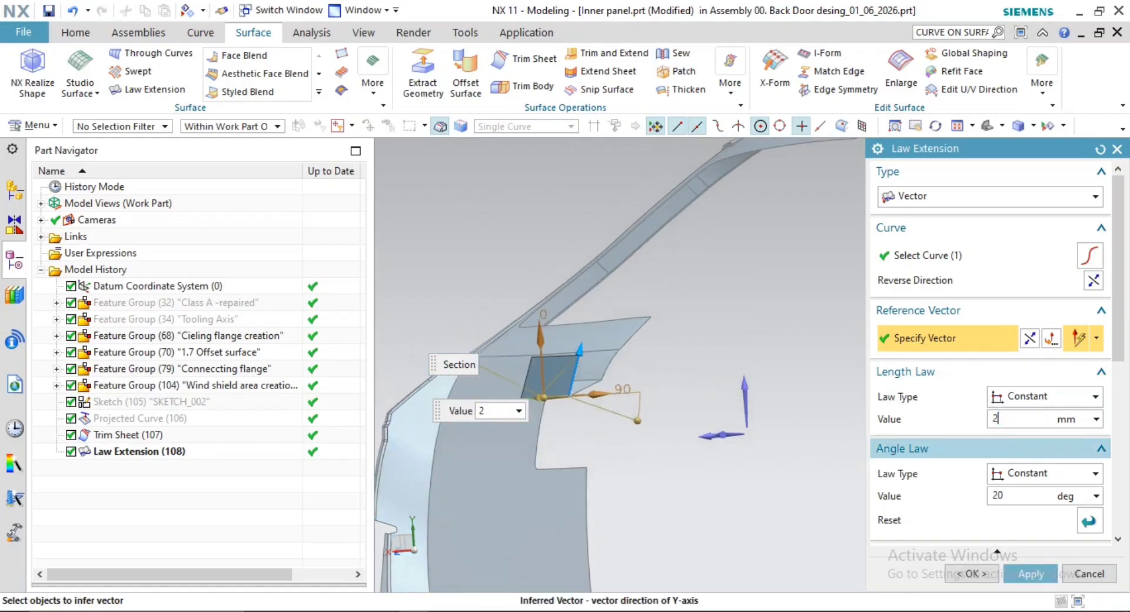
pyautogui.moveTo(618, 443); pyautogui.dragTo(715, 383, button='middle')
pyautogui.scroll(1, 824, 447)
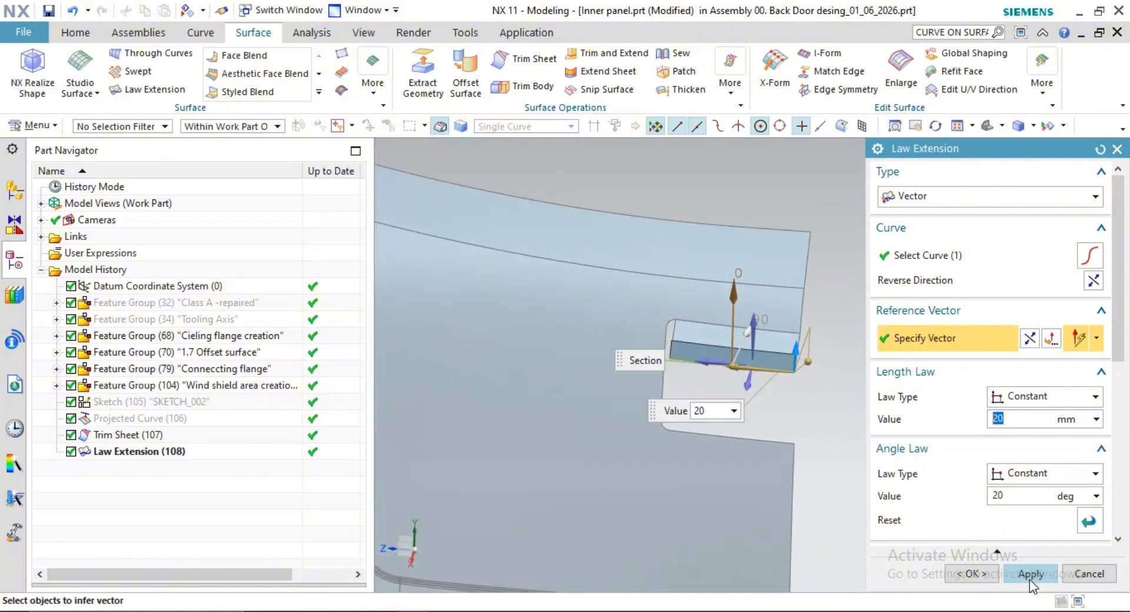
pyautogui.click(966, 574)
# Examine the two extension flanges and the gap beside the rounded corner of the cutout
pyautogui.moveTo(744, 356); pyautogui.dragTo(795, 398, button='middle')
pyautogui.scroll(2, 651, 323)
pyautogui.moveTo(651, 323); pyautogui.dragTo(888, 321, button='middle')
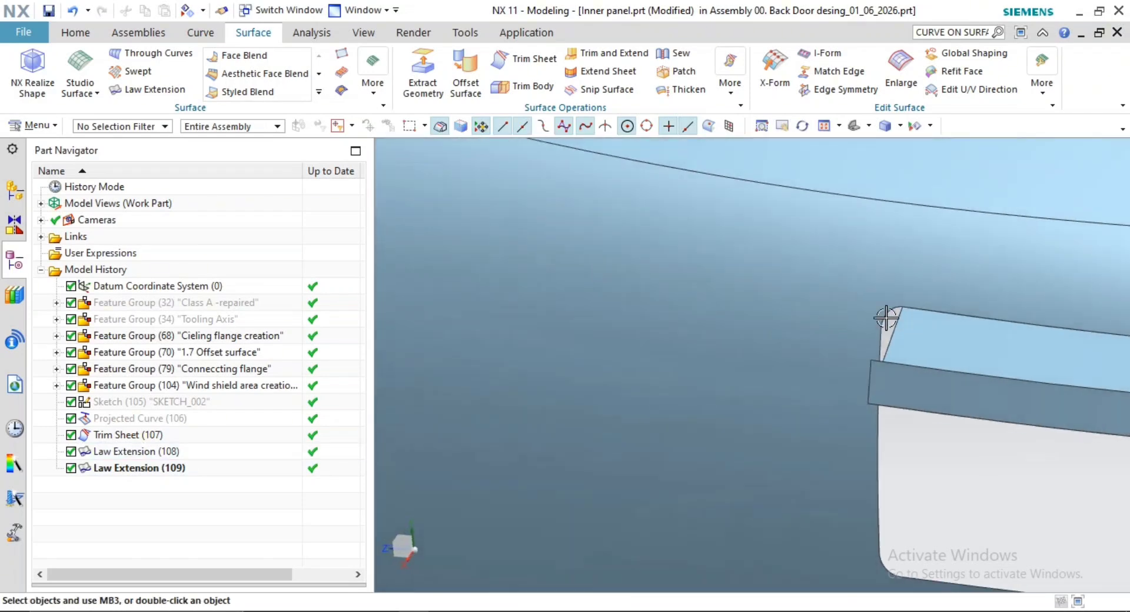
pyautogui.scroll(3, 669, 367)
pyautogui.scroll(-3, 557, 368)
pyautogui.moveTo(558, 368); pyautogui.dragTo(612, 391, button='middle')
pyautogui.scroll(-2, 599, 399)
pyautogui.scroll(4, 671, 373)
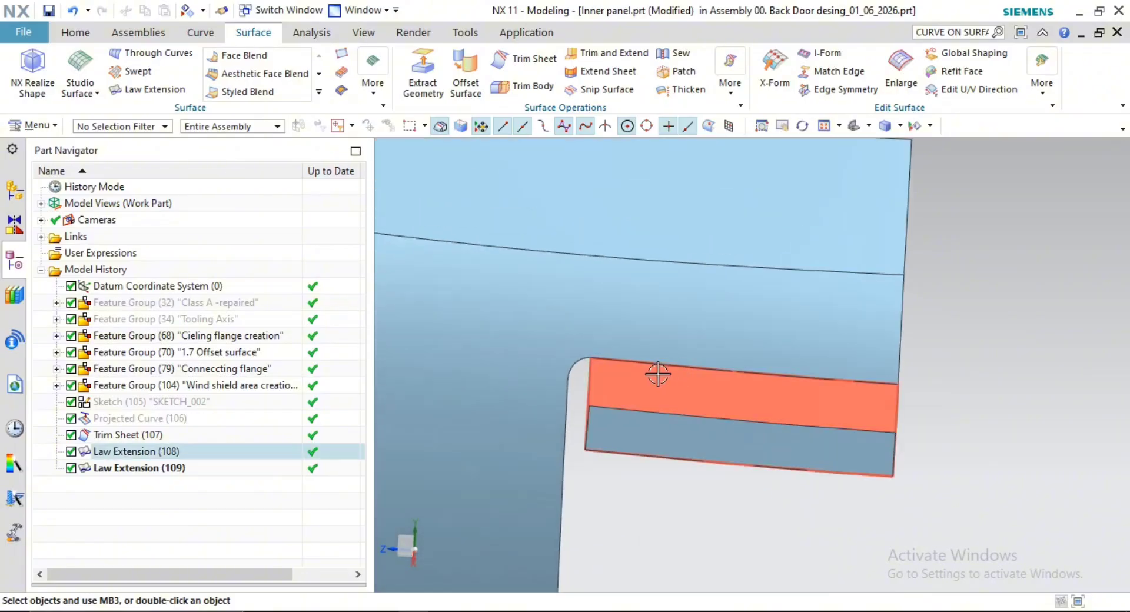
pyautogui.moveTo(674, 372); pyautogui.dragTo(671, 363, button='middle')
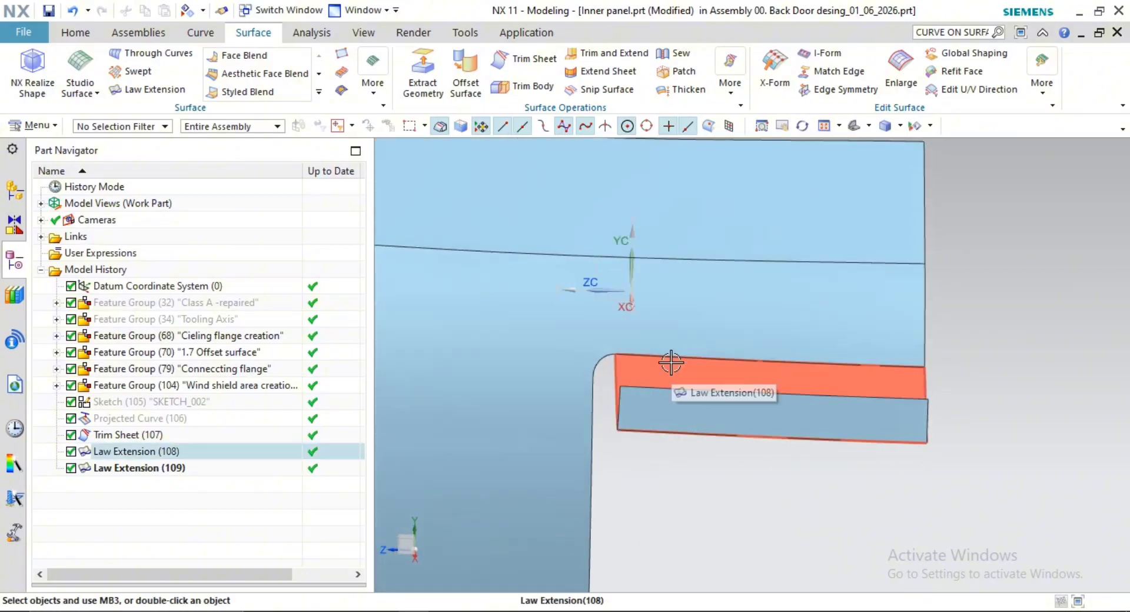
# Start a Curve on Surface using the swept panel face and the adjoining 60 mm extension flange as its faces
pyautogui.press('F8')
pyautogui.scroll(2, 603, 408)
pyautogui.keyDown('shift'); pyautogui.moveTo(651, 410); pyautogui.dragTo(612, 424, button='middle'); pyautogui.keyUp('shift')
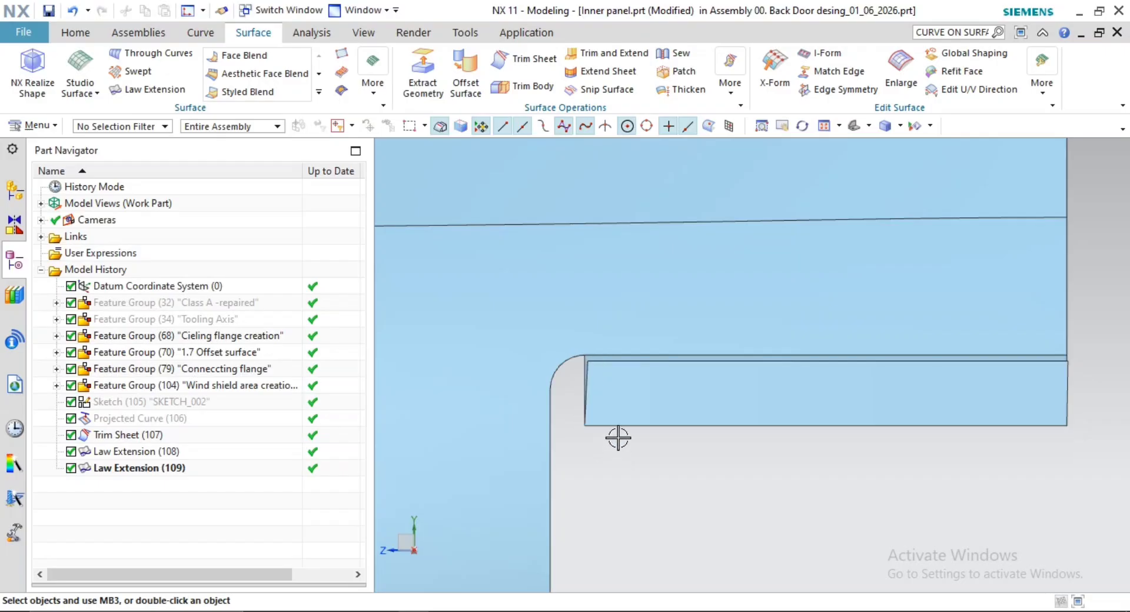
pyautogui.click(197, 32)
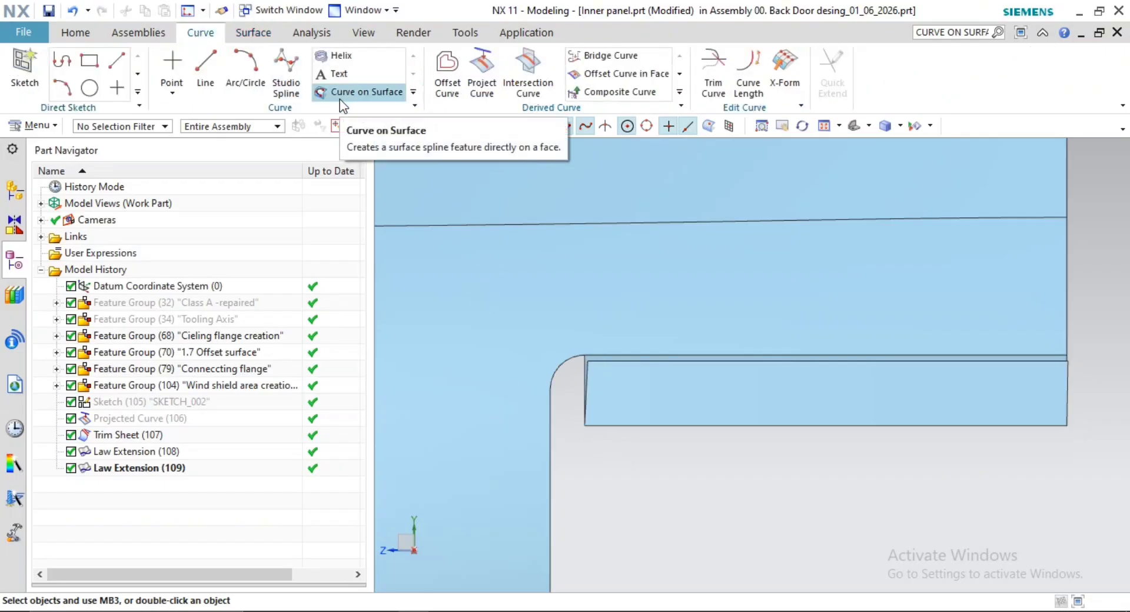
pyautogui.click(414, 93)
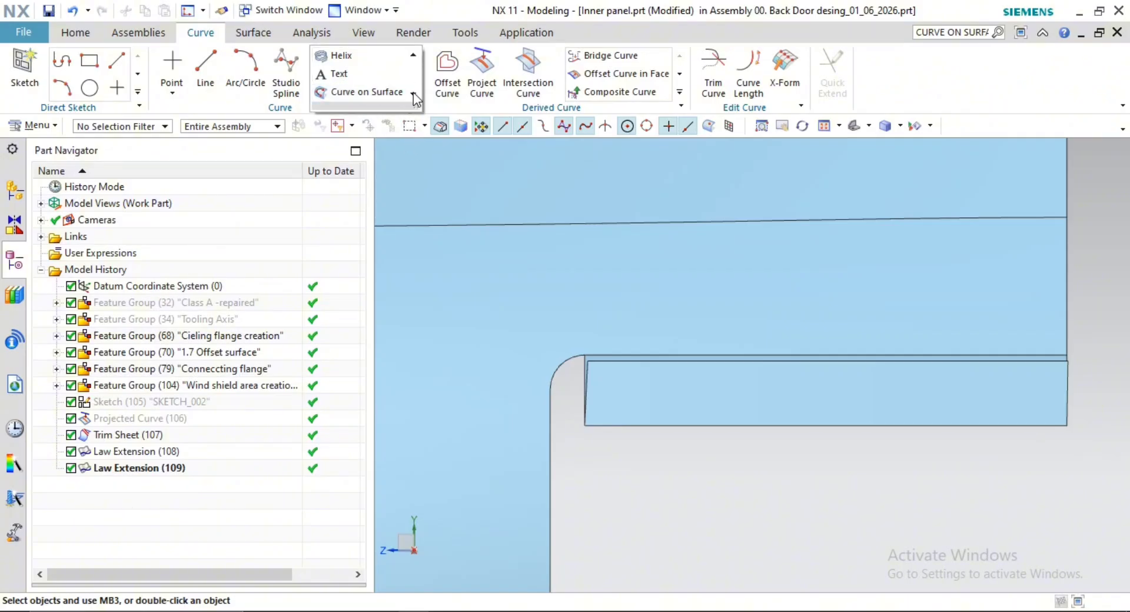
pyautogui.click(353, 92)
pyautogui.scroll(-2, 538, 415)
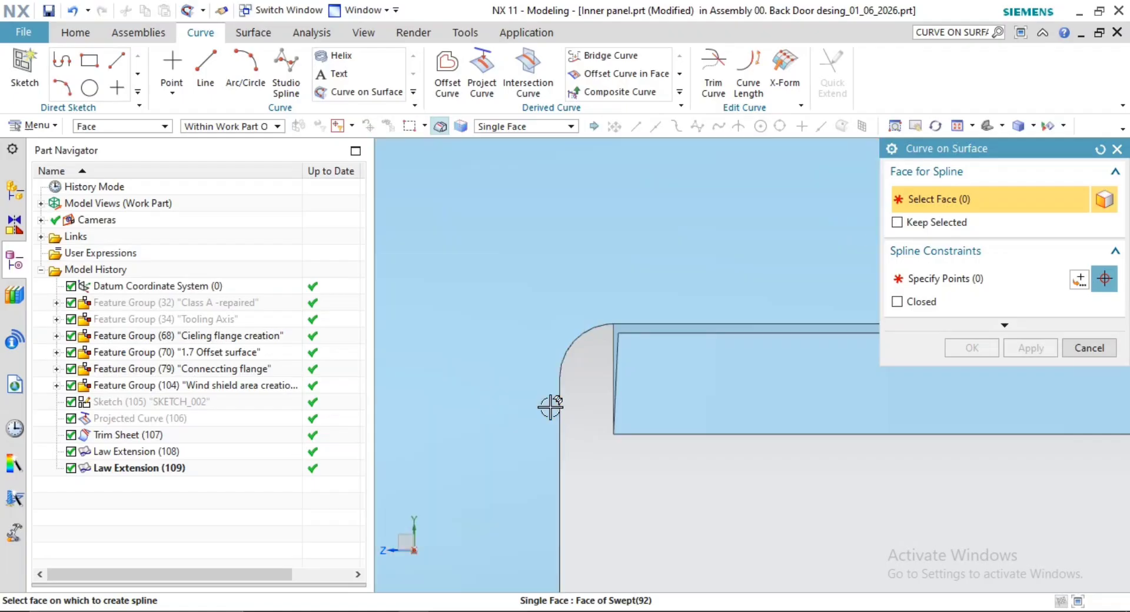
pyautogui.click(556, 407)
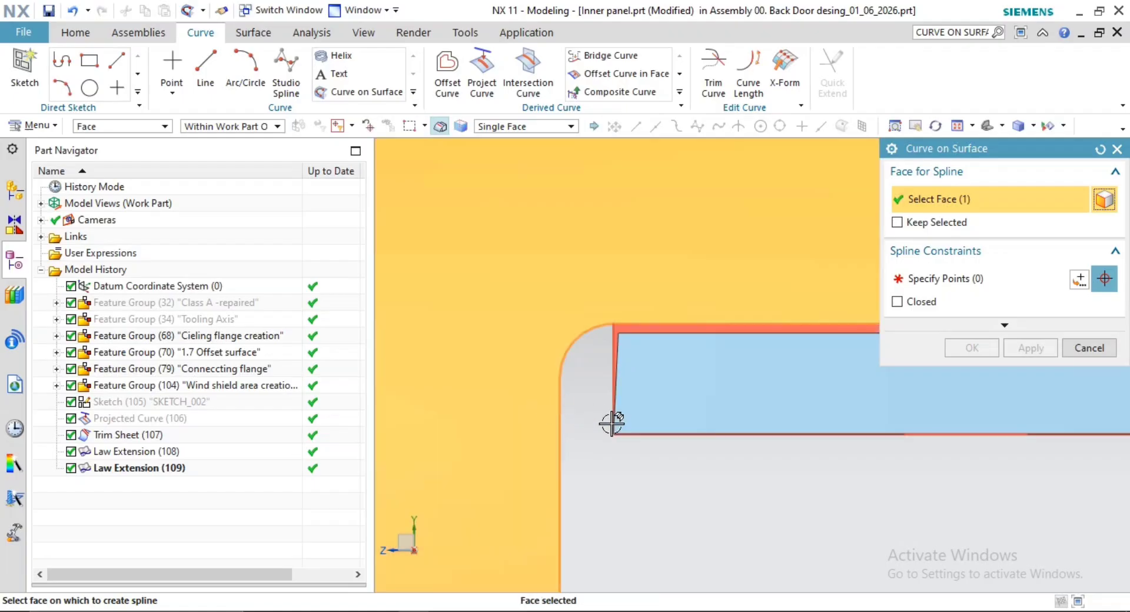
pyautogui.click(641, 337)
pyautogui.middleClick(759, 509)
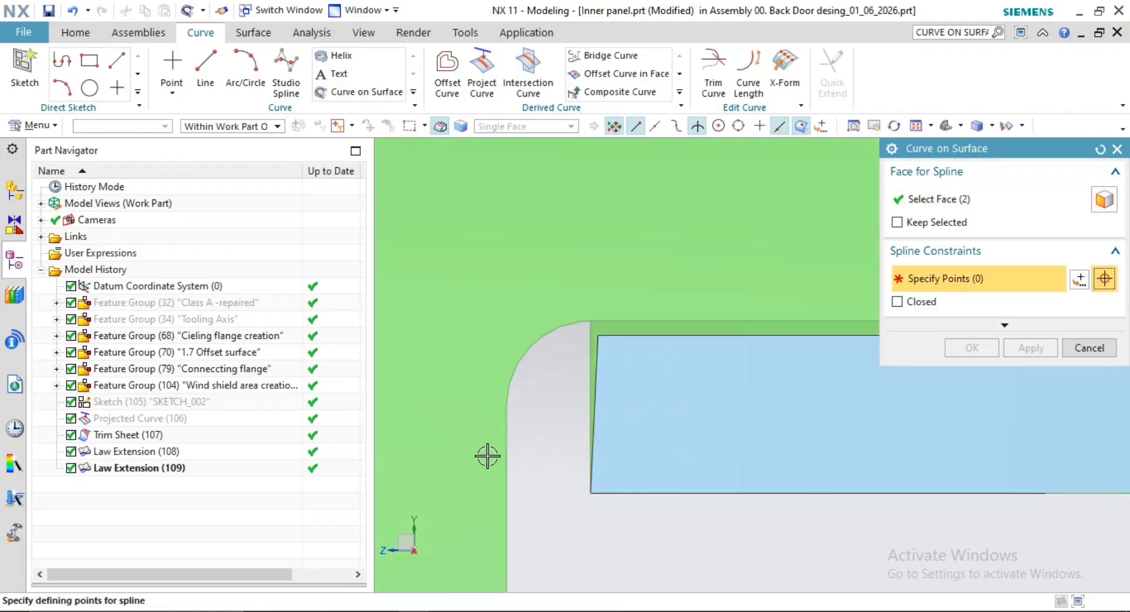
# Place the spline's first point on the cutout's vertical edge and five more on the panel face, looping around the rounded corner
pyautogui.click(508, 465)
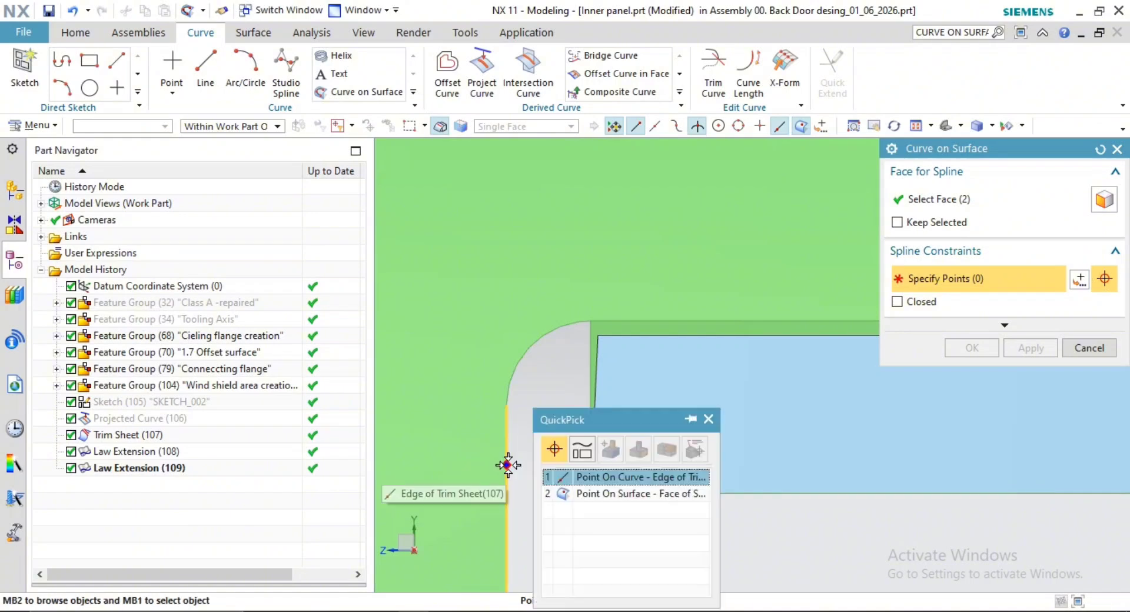
pyautogui.click(620, 478)
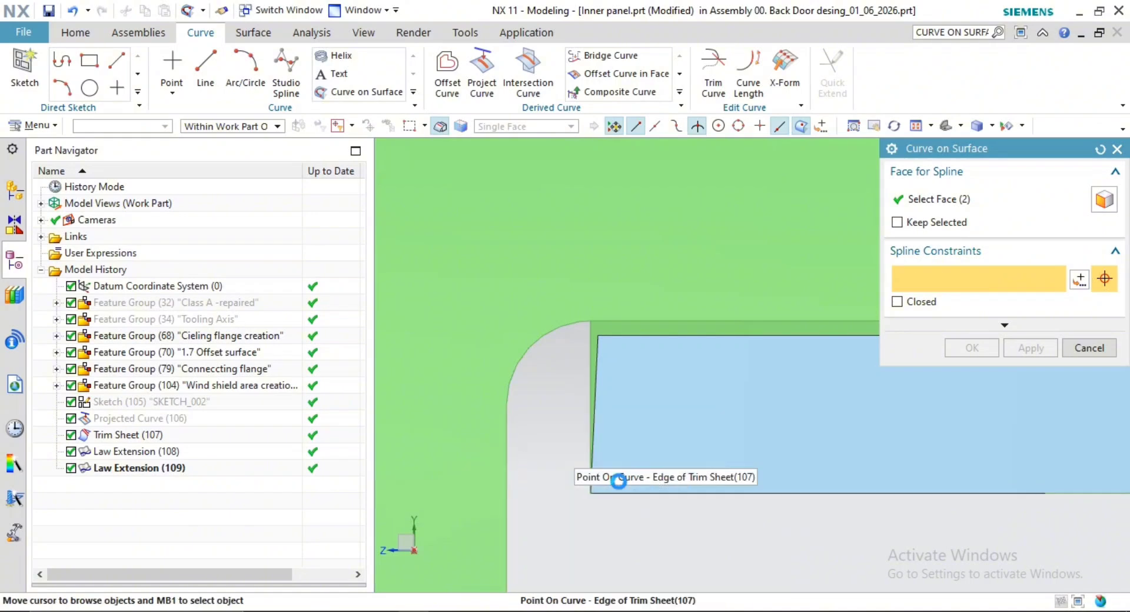
pyautogui.click(543, 478)
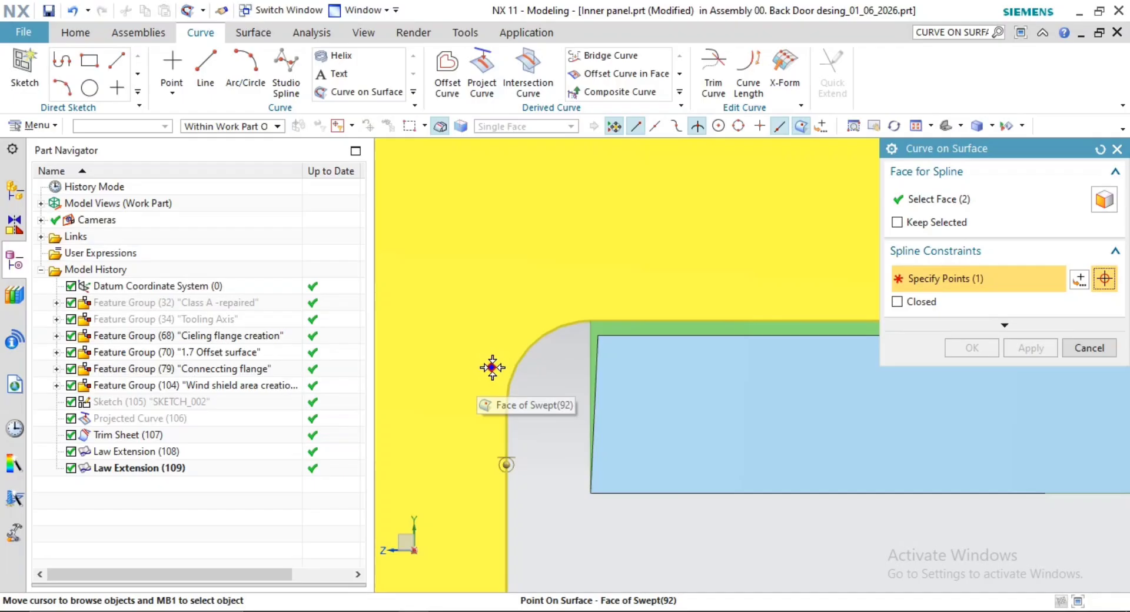
pyautogui.click(492, 371)
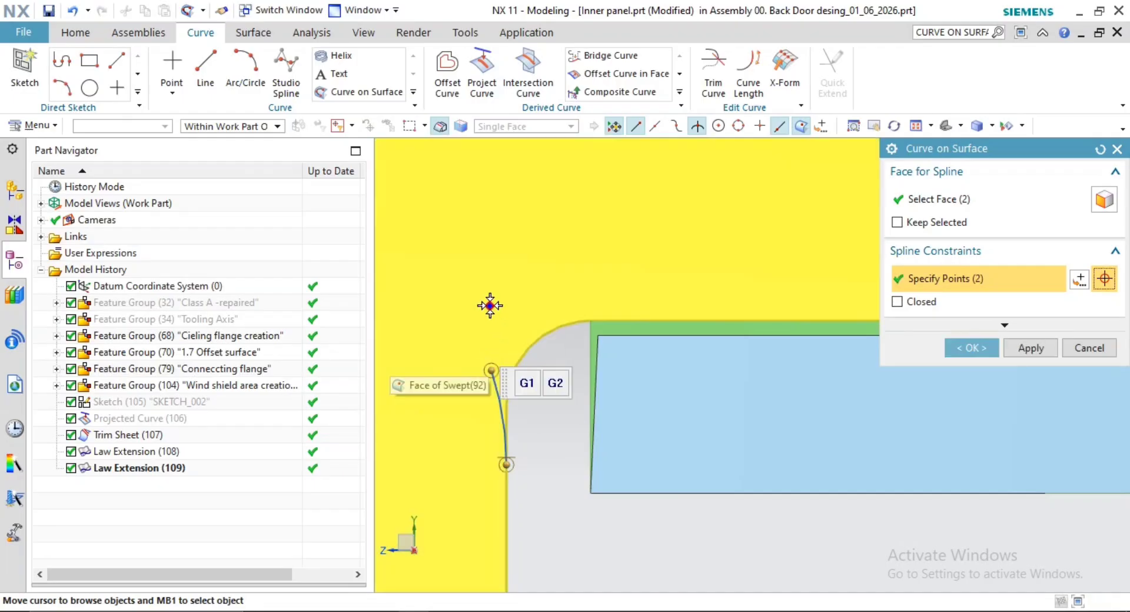
pyautogui.click(477, 316)
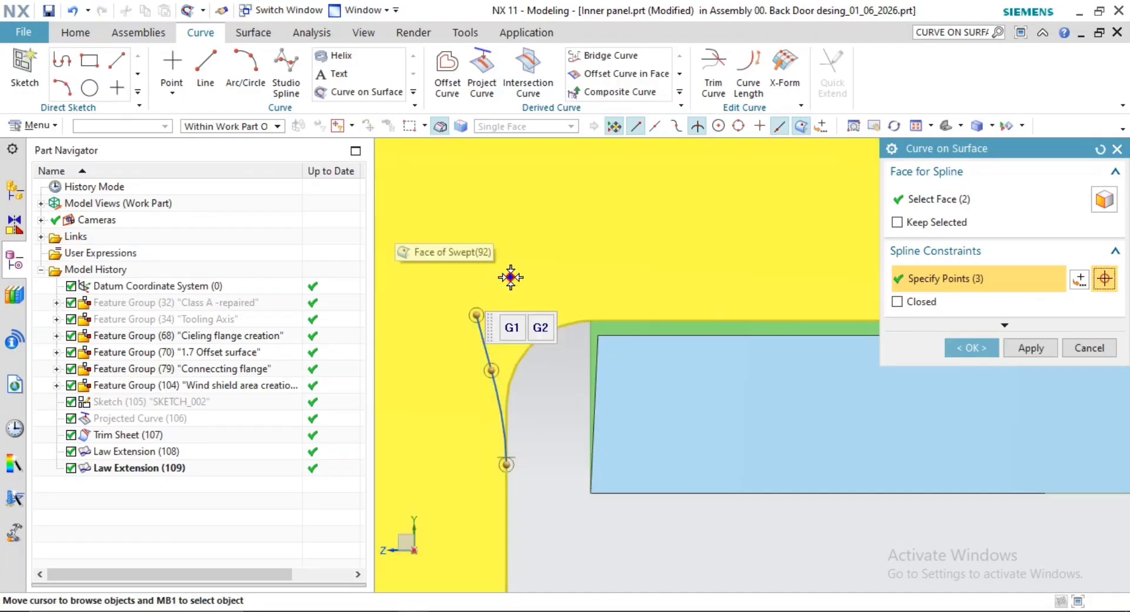
pyautogui.click(510, 277)
pyautogui.click(579, 269)
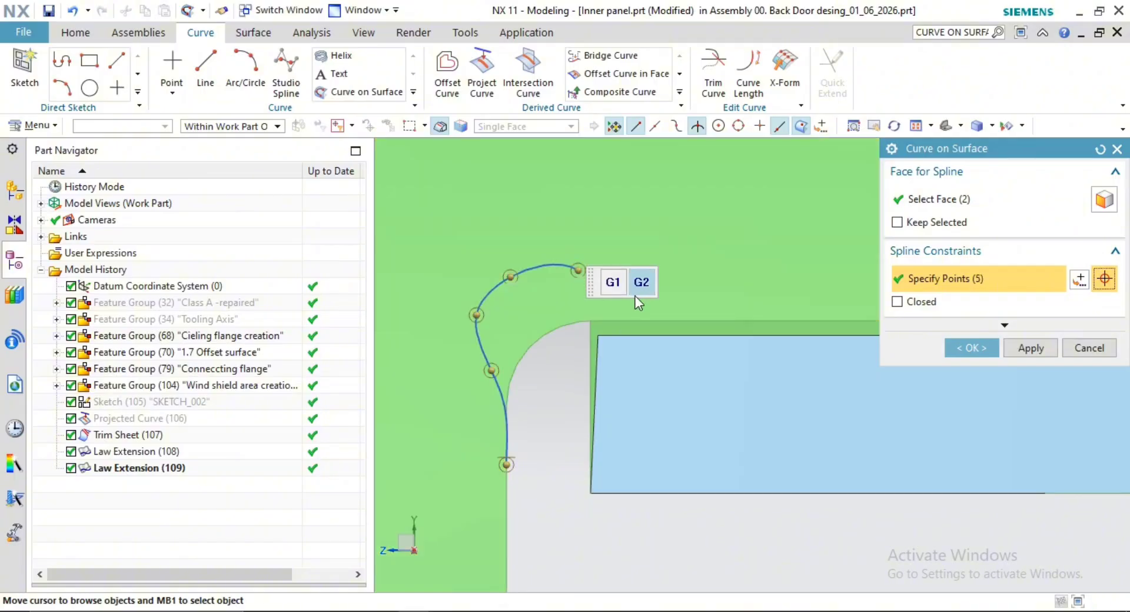
pyautogui.click(628, 308)
# Continue the spline with one point on the 60 mm flange face and an end point on its side edge, and create the curve
pyautogui.scroll(-3, 620, 328)
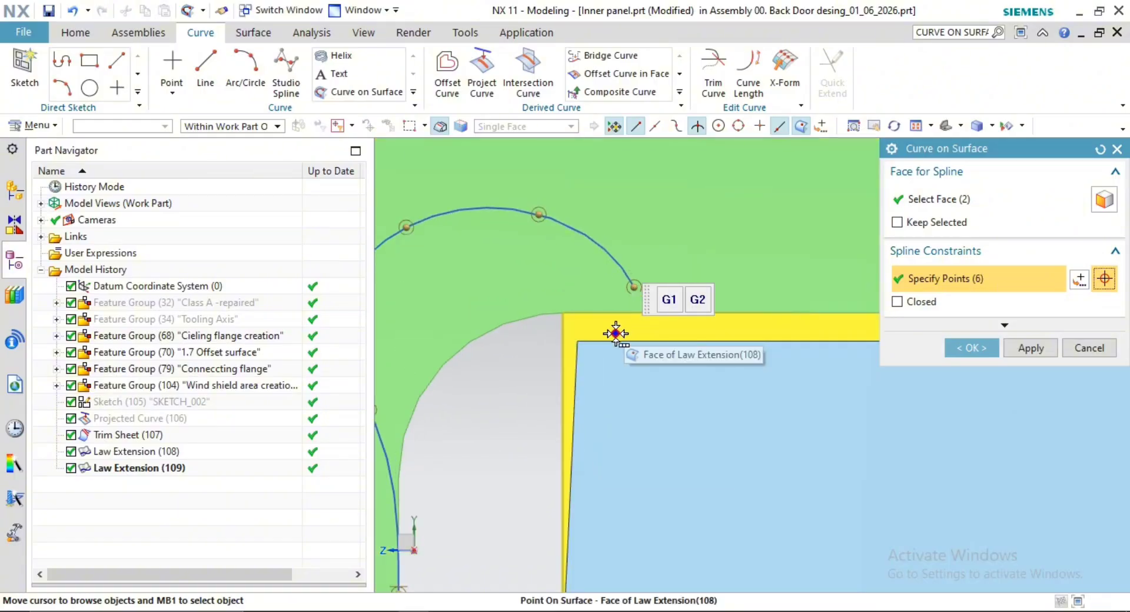
pyautogui.scroll(-2, 591, 375)
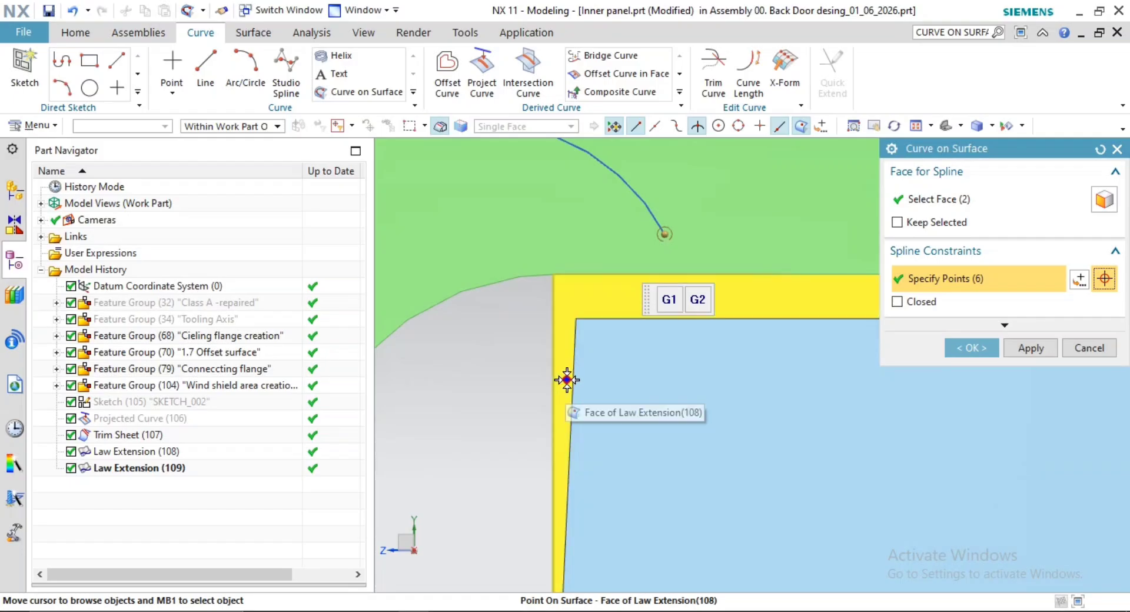
pyautogui.scroll(2, 589, 338)
pyautogui.moveTo(592, 346); pyautogui.dragTo(619, 482, button='middle')
pyautogui.scroll(5, 619, 482)
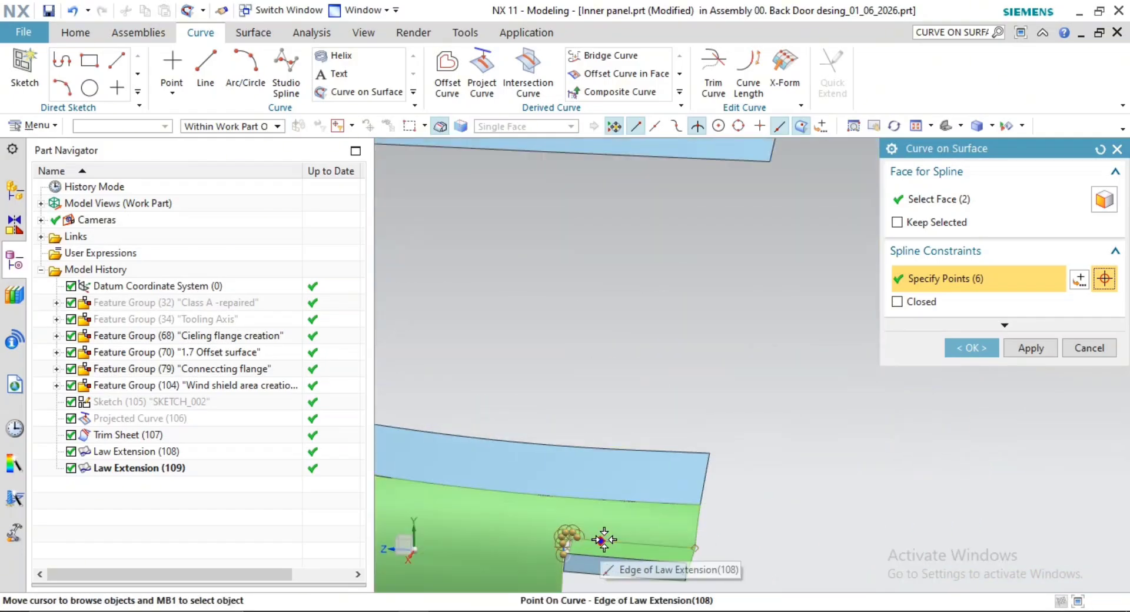
pyautogui.keyDown('shift'); pyautogui.moveTo(648, 517); pyautogui.dragTo(685, 330, button='middle'); pyautogui.keyUp('shift')
pyautogui.moveTo(631, 354); pyautogui.dragTo(620, 401, button='middle')
pyautogui.scroll(-2, 621, 403)
pyautogui.keyDown('shift'); pyautogui.moveTo(590, 514); pyautogui.dragTo(666, 425, button='middle'); pyautogui.keyUp('shift')
pyautogui.scroll(-6, 607, 400)
pyautogui.scroll(-3, 651, 318)
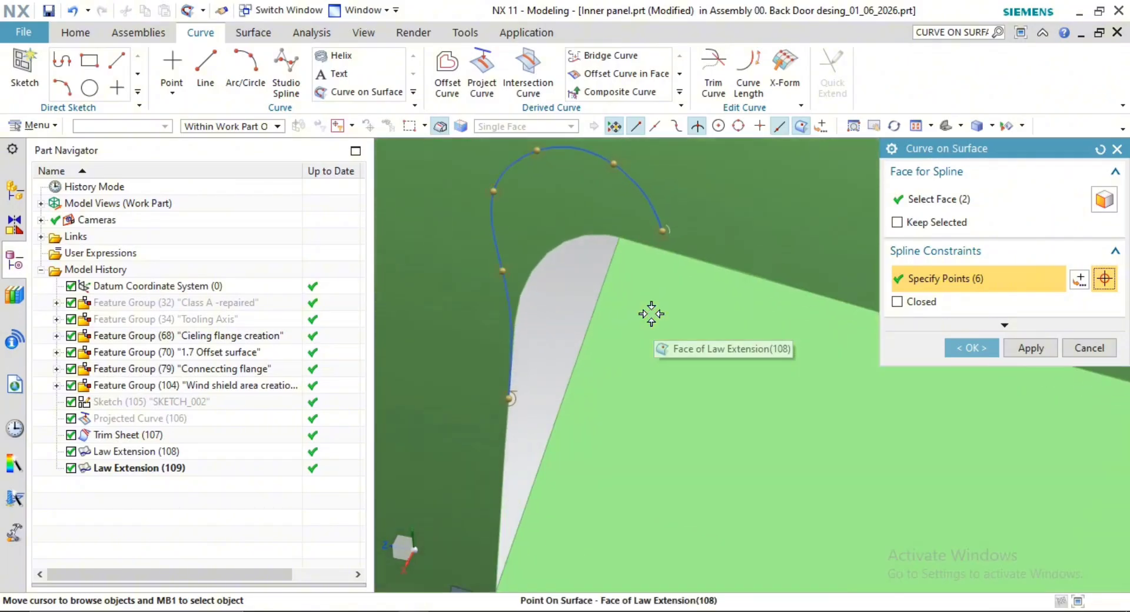
pyautogui.click(640, 280)
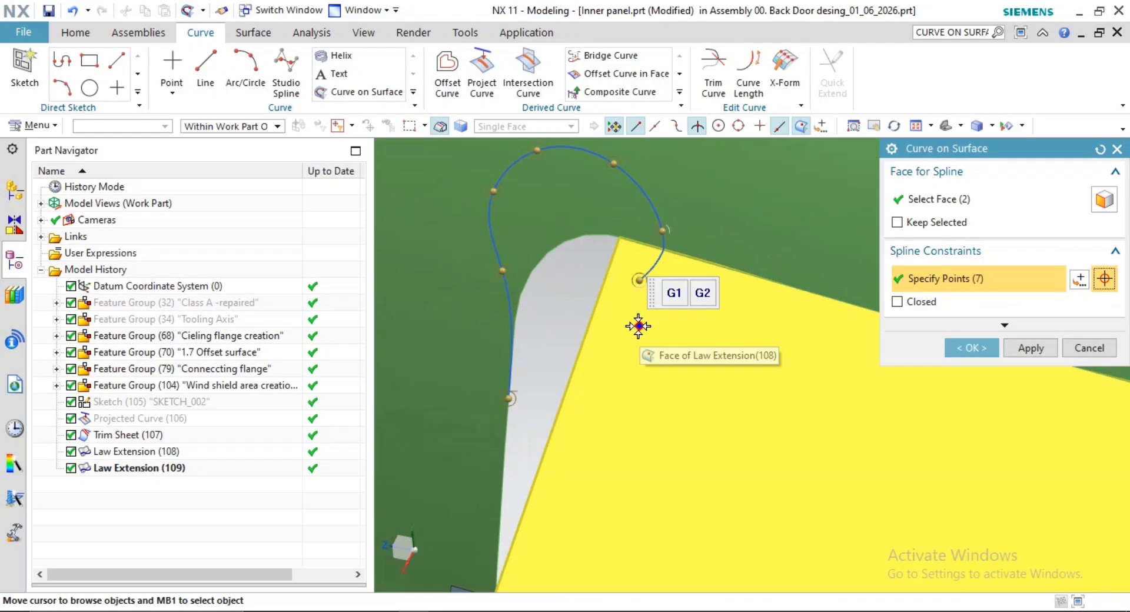
pyautogui.click(578, 354)
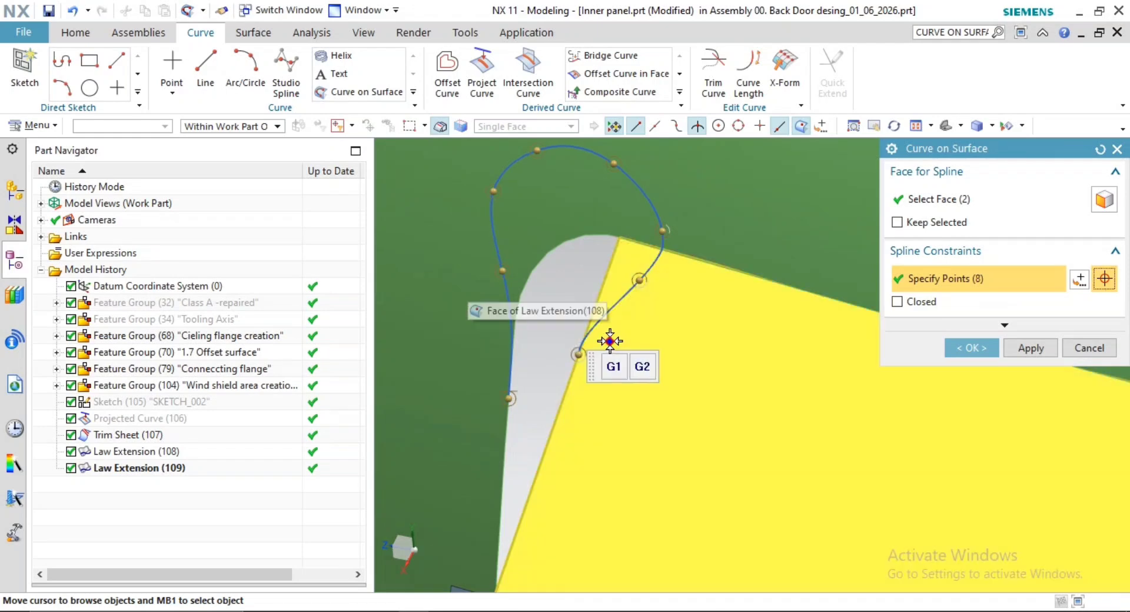
pyautogui.click(960, 347)
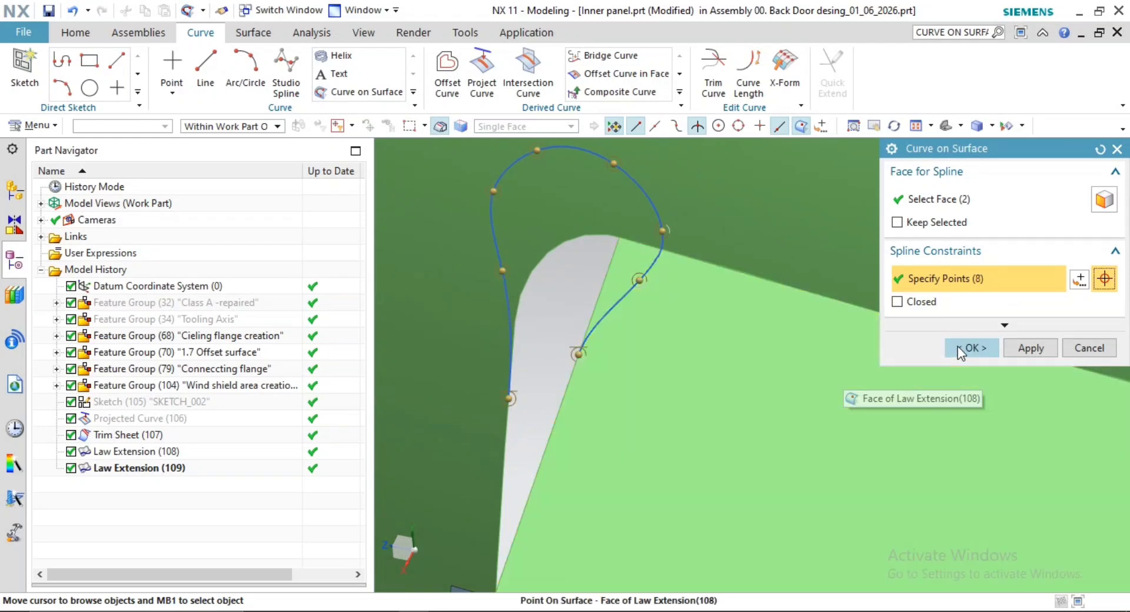
# Try to trim the panel sheet at the rounded corner, using the looping spline as the boundary
pyautogui.scroll(-6, 630, 340)
pyautogui.moveTo(628, 338); pyautogui.dragTo(687, 321, button='middle')
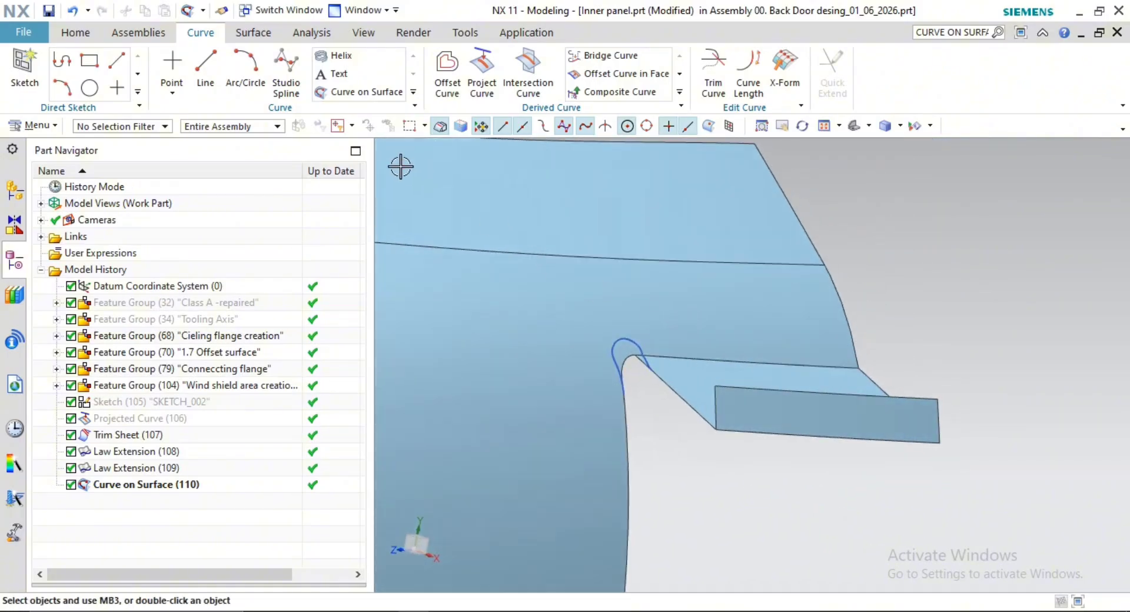
pyautogui.click(399, 166)
pyautogui.click(253, 32)
pyautogui.click(527, 60)
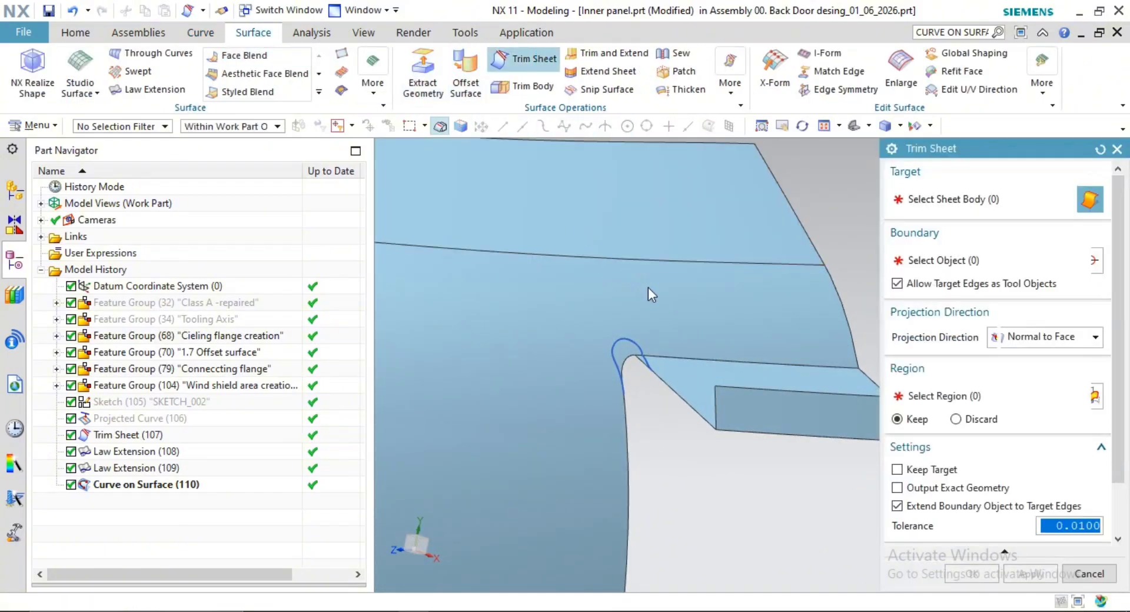
pyautogui.click(689, 308)
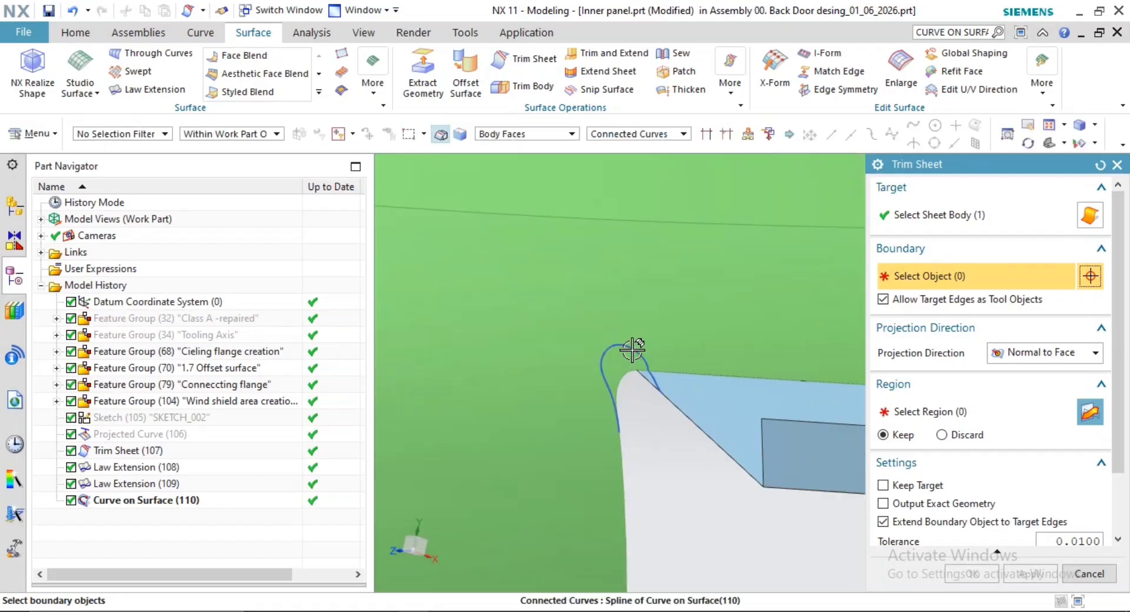
pyautogui.click(636, 350)
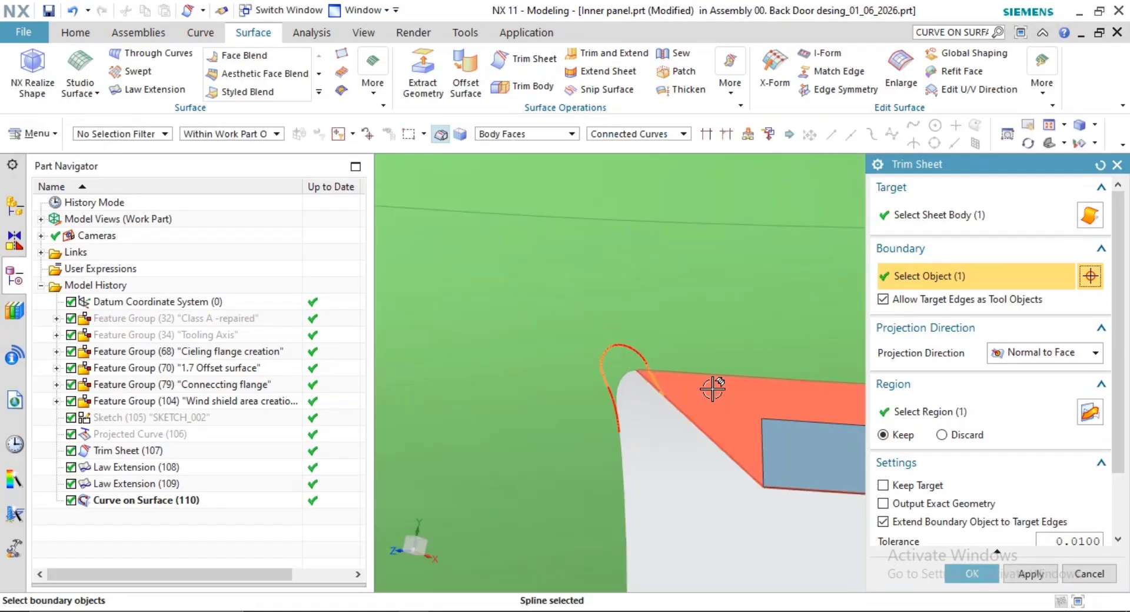
pyautogui.click(1033, 413)
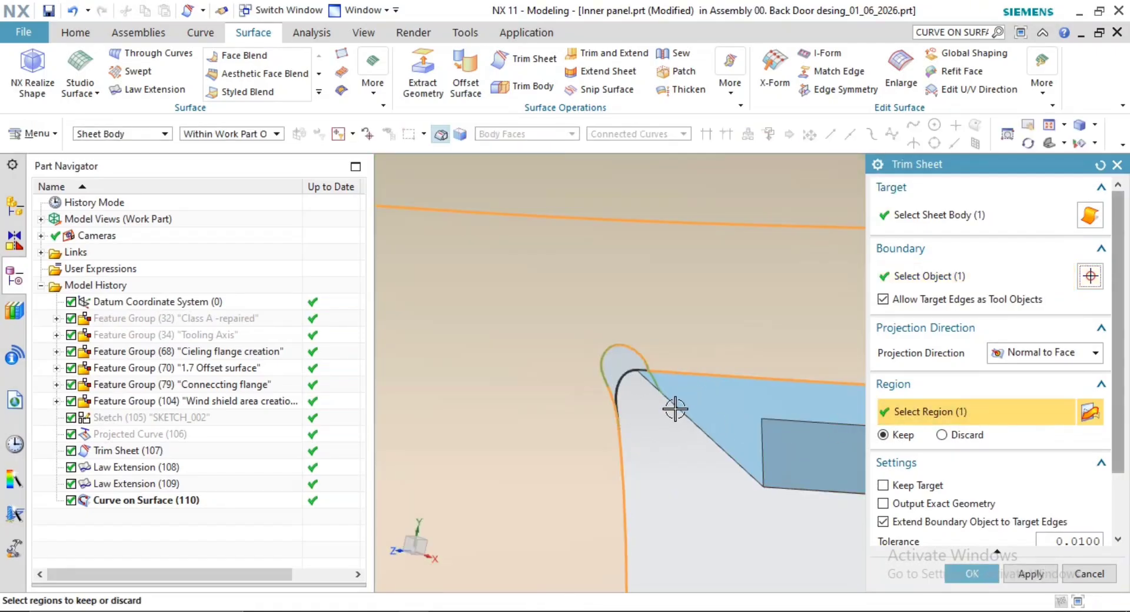
pyautogui.scroll(5, 653, 375)
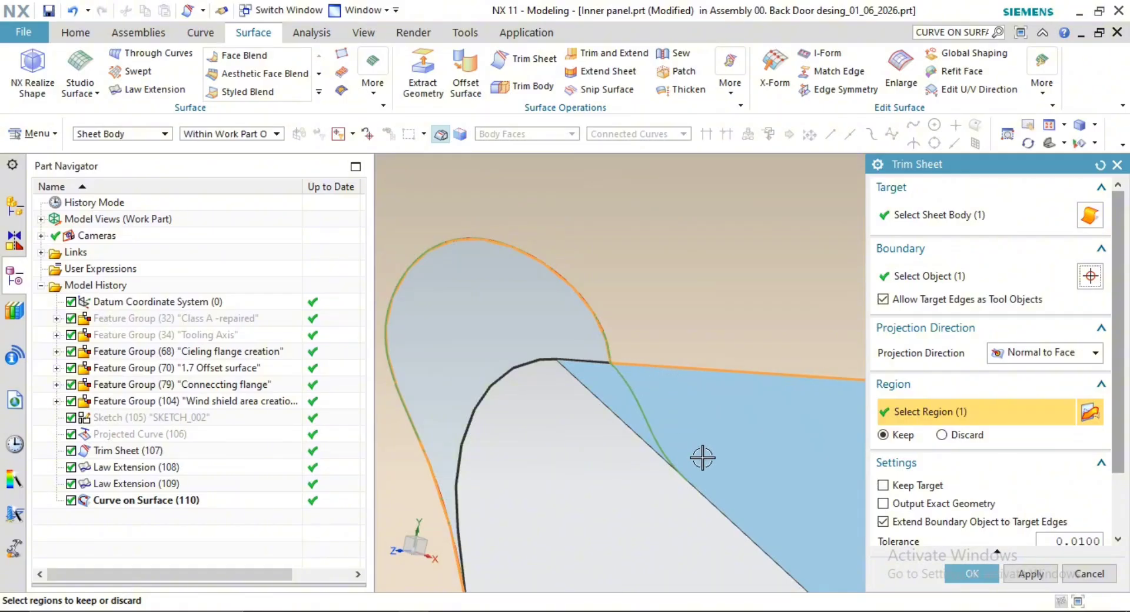
pyautogui.scroll(-9, 775, 457)
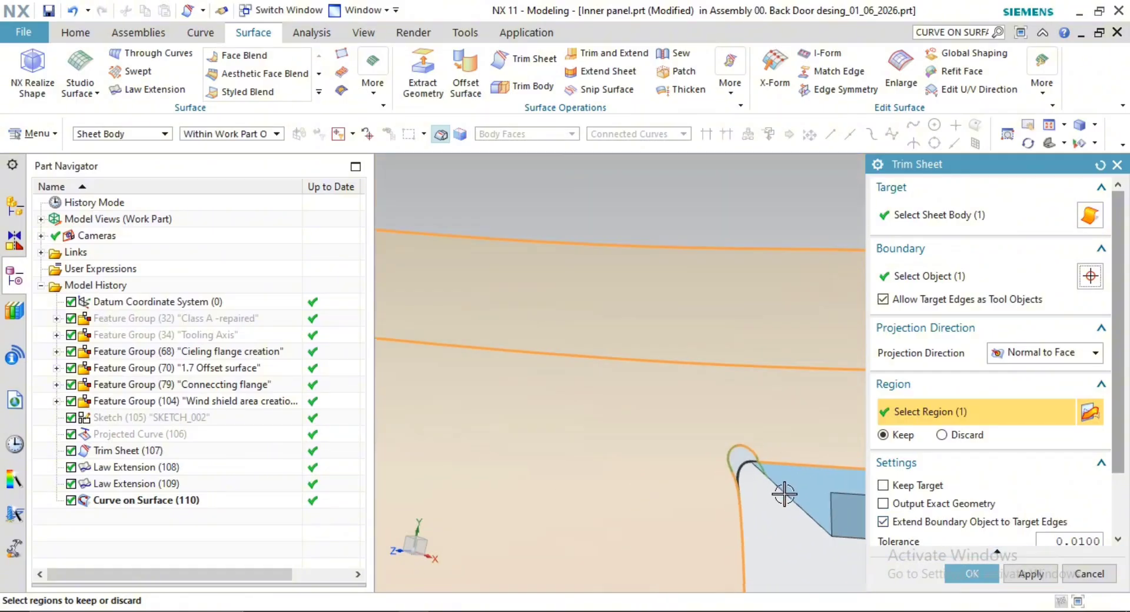
pyautogui.keyDown('shift'); pyautogui.moveTo(788, 484); pyautogui.dragTo(620, 427, button='middle'); pyautogui.keyUp('shift')
pyautogui.scroll(1, 614, 414)
pyautogui.scroll(2, 665, 444)
pyautogui.press('Escape')
pyautogui.scroll(-2, 641, 414)
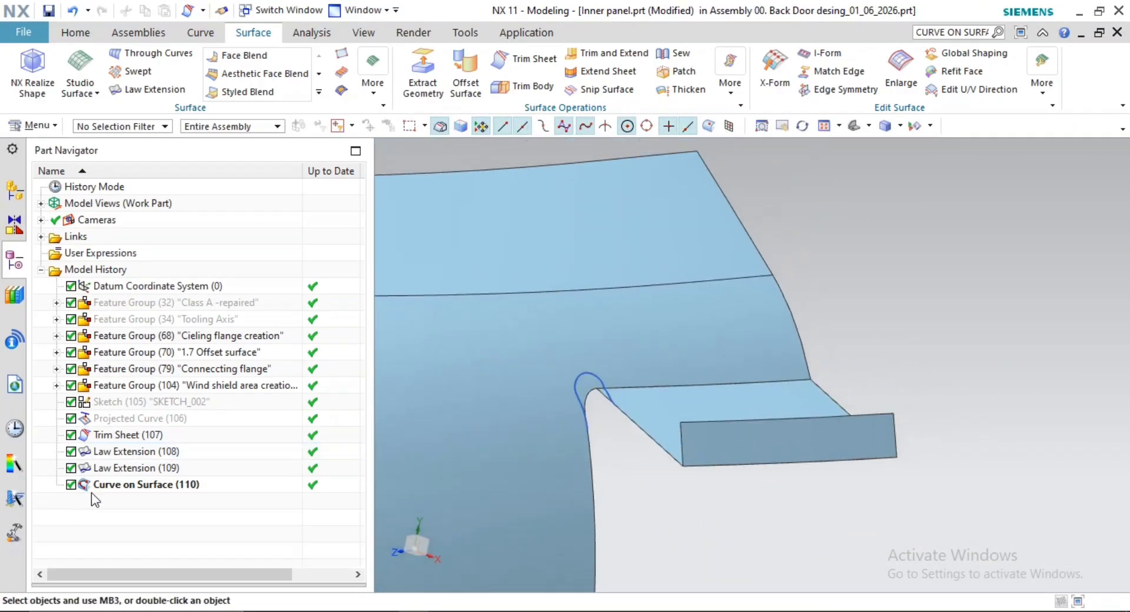
# Delete the looping curve on surface drawn around the cutout's rounded corner
pyautogui.click(124, 488)
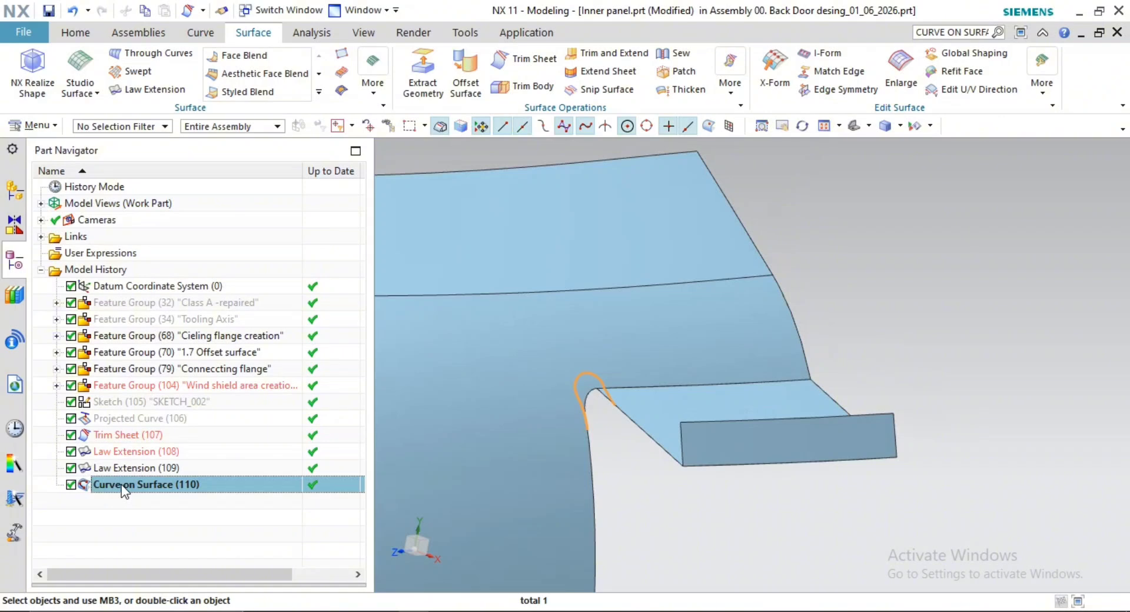
pyautogui.press('Delete')
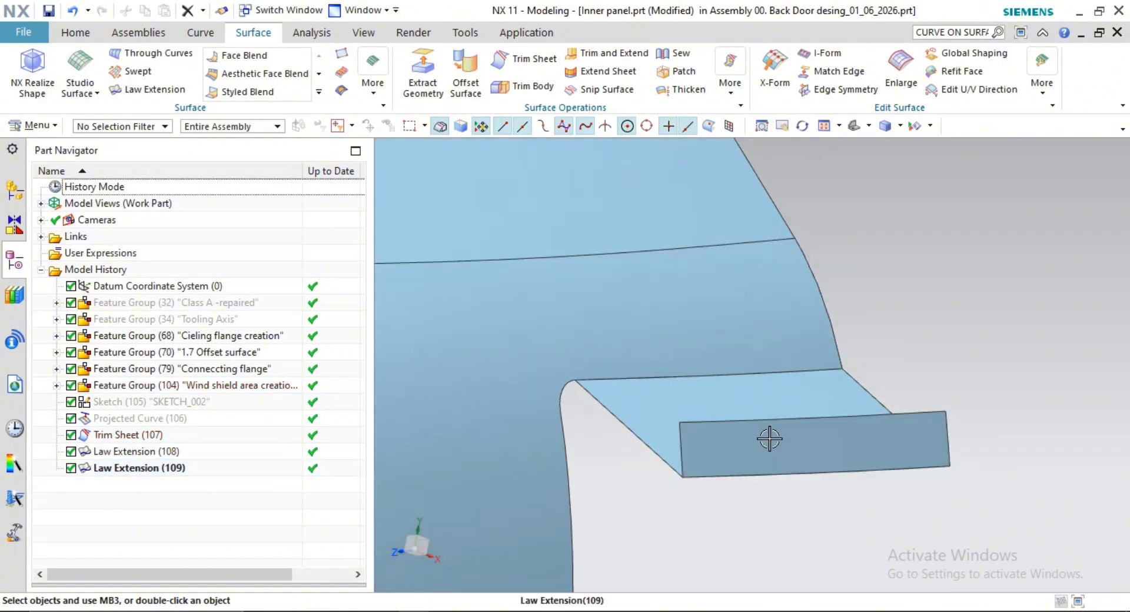
# Start a two-face Face Blend with a 4 mm radius between the panel faces and the adjoining extension flange
pyautogui.moveTo(769, 441); pyautogui.dragTo(683, 402, button='middle')
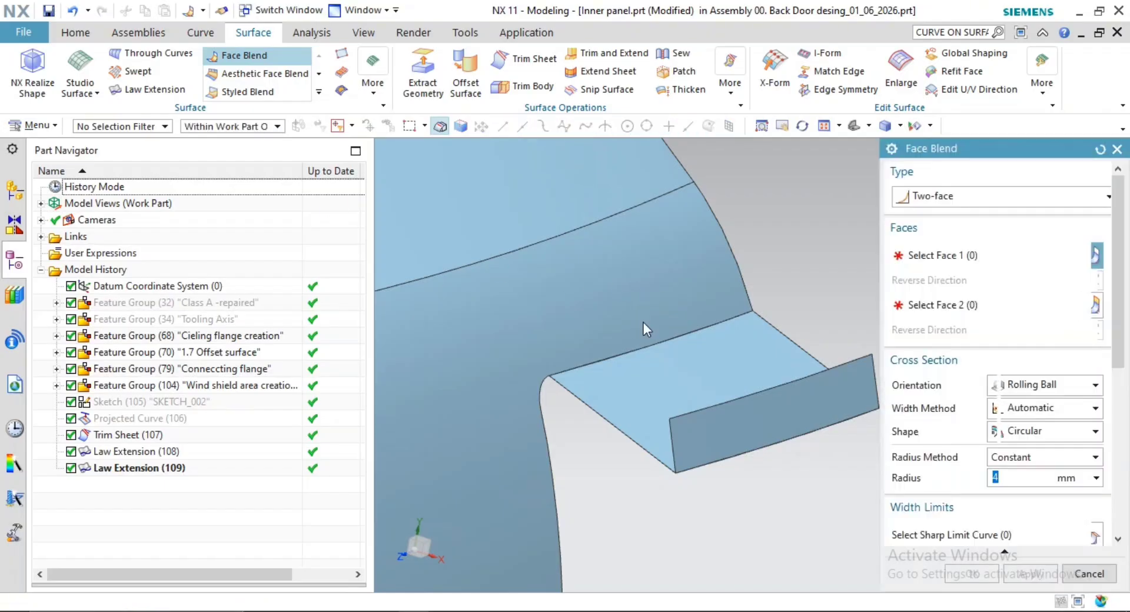
pyautogui.click(644, 330)
pyautogui.middleClick(737, 365)
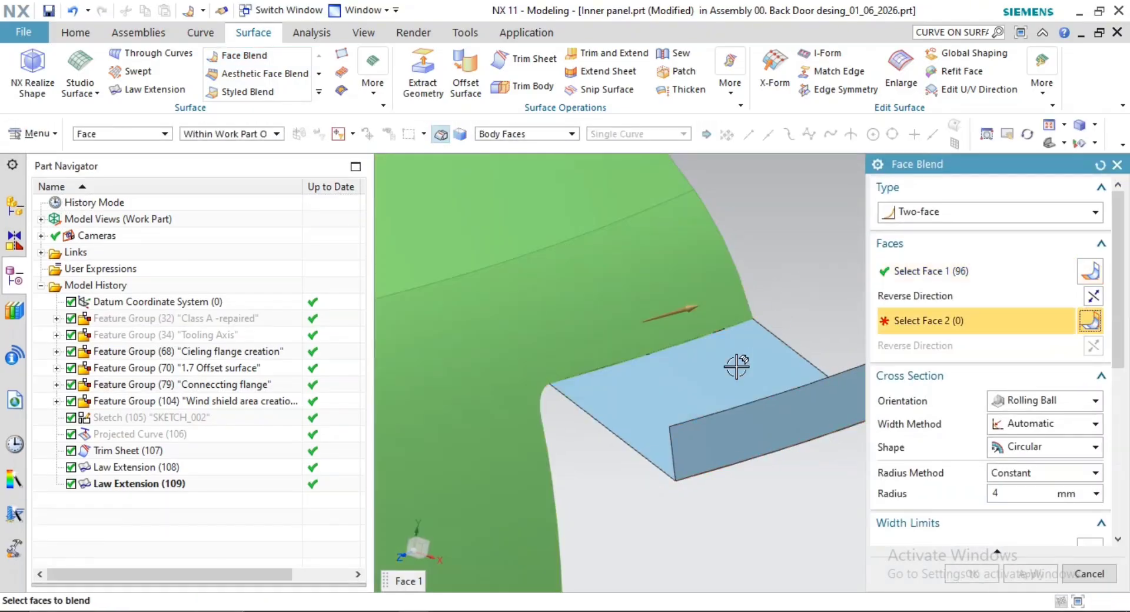
pyautogui.click(726, 366)
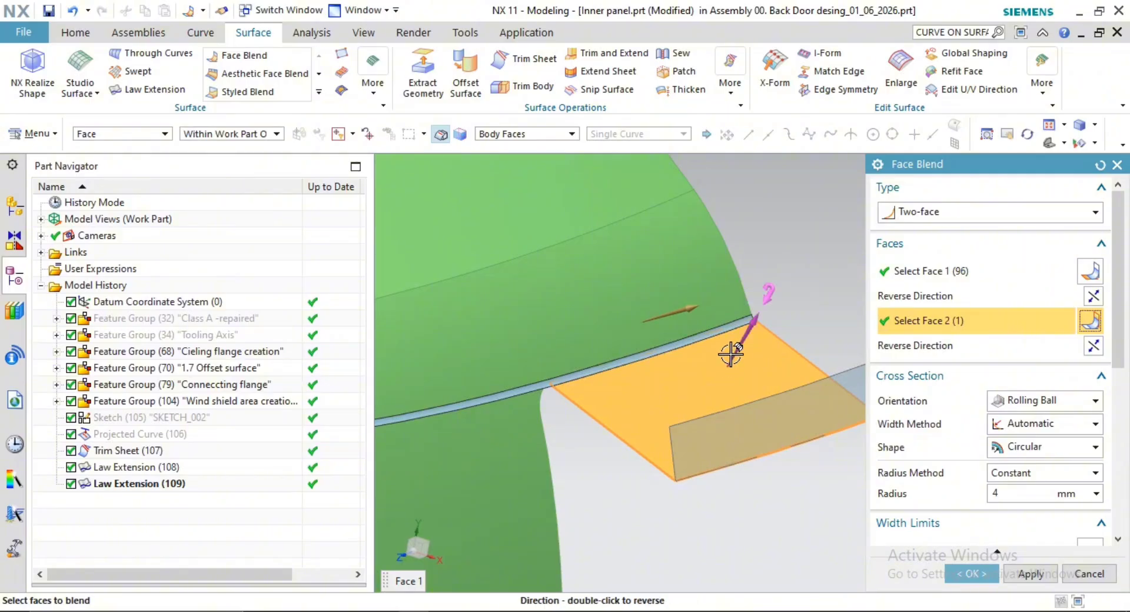
pyautogui.click(1040, 423)
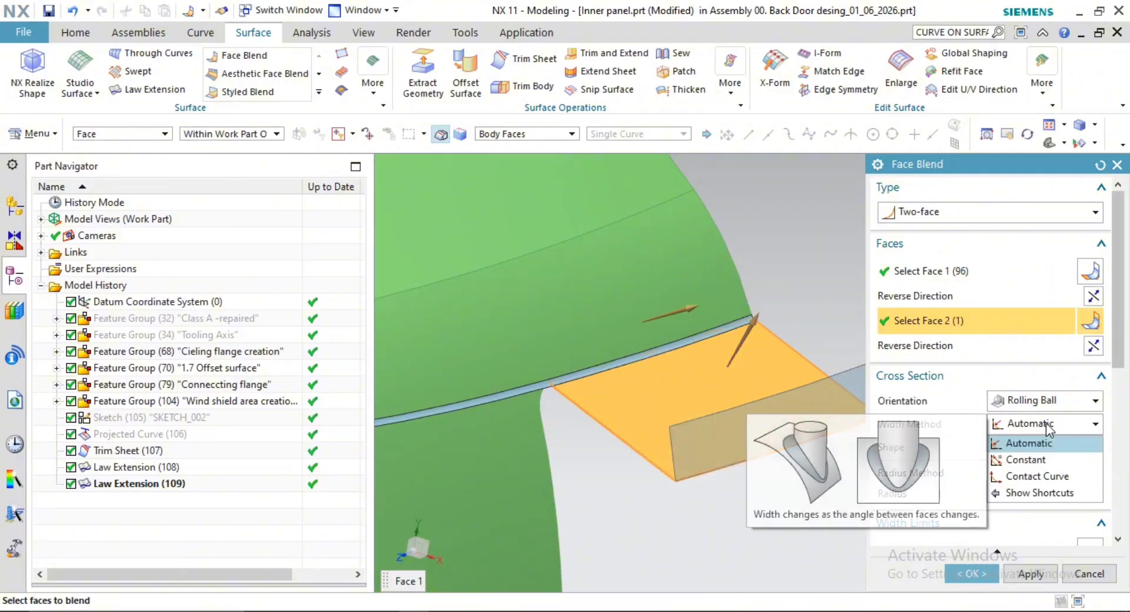
pyautogui.click(1047, 431)
pyautogui.click(1036, 471)
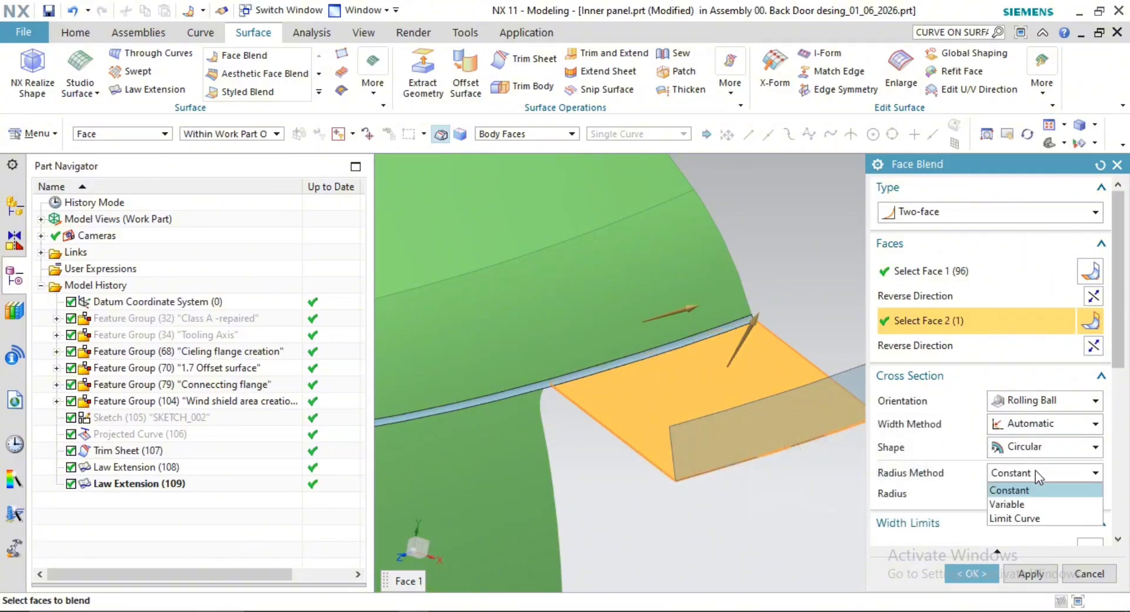
pyautogui.click(1036, 471)
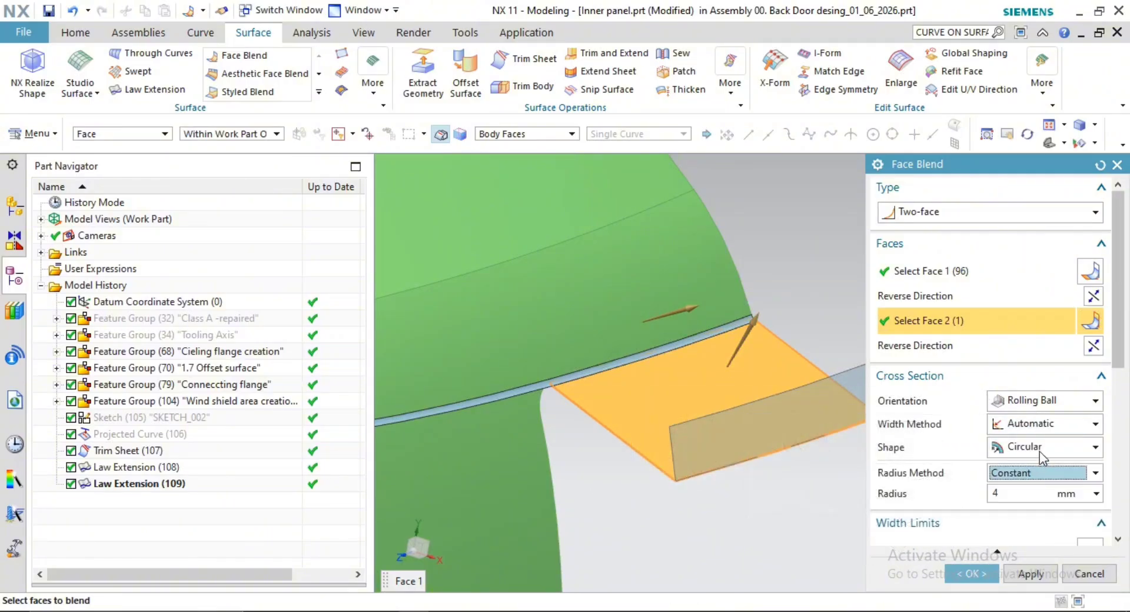
pyautogui.click(1052, 401)
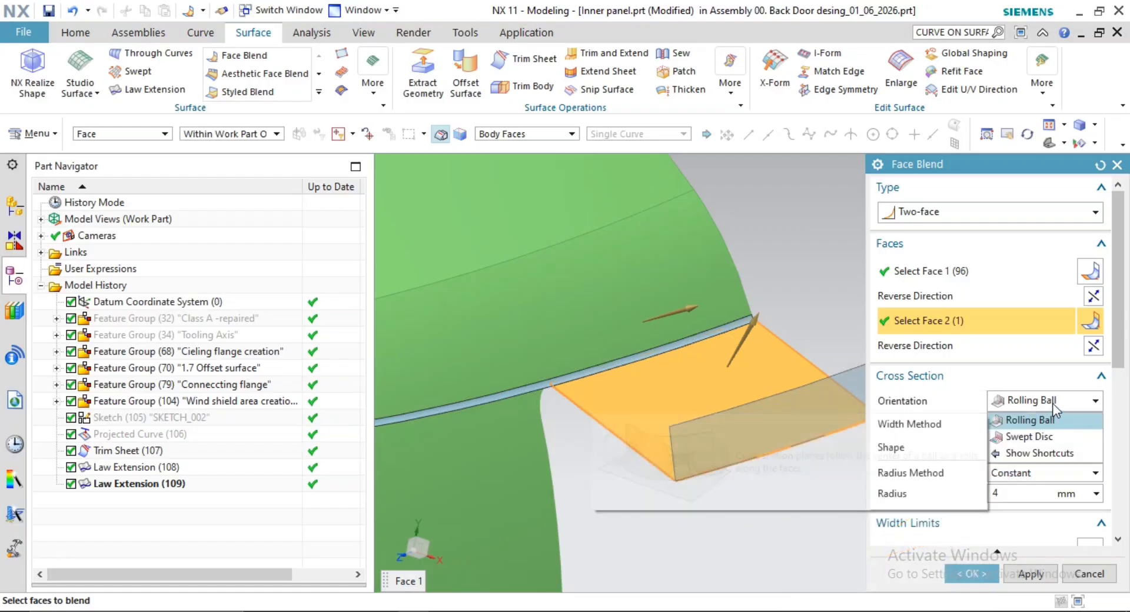
pyautogui.click(1053, 403)
# Try the To All and To Long trim options for the blend, and return to To Short
pyautogui.scroll(-5, 939, 378)
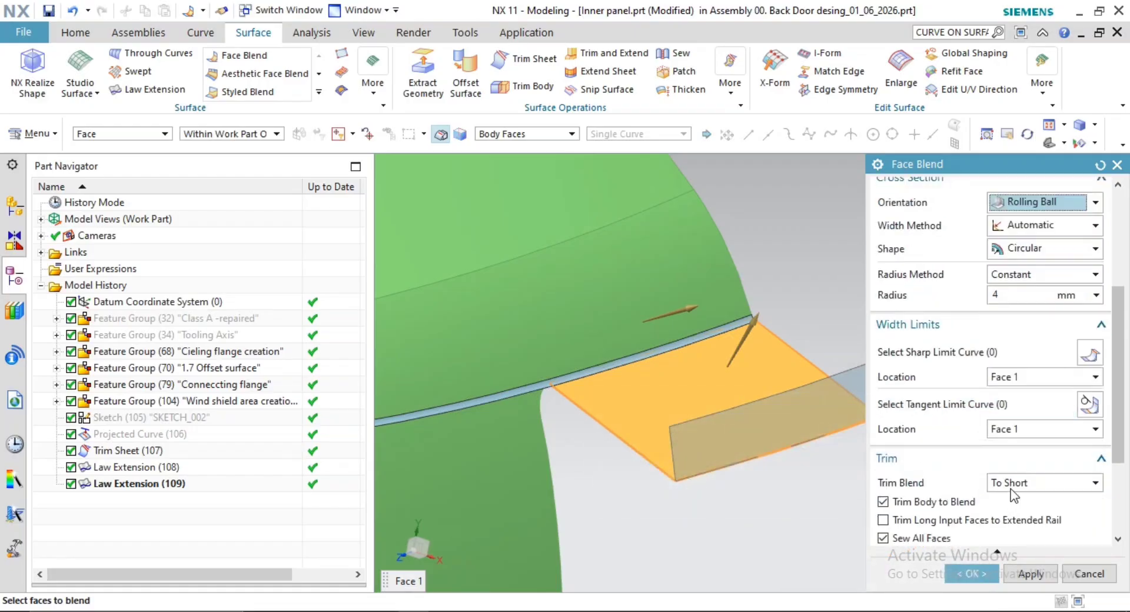
pyautogui.click(1066, 482)
pyautogui.click(1041, 499)
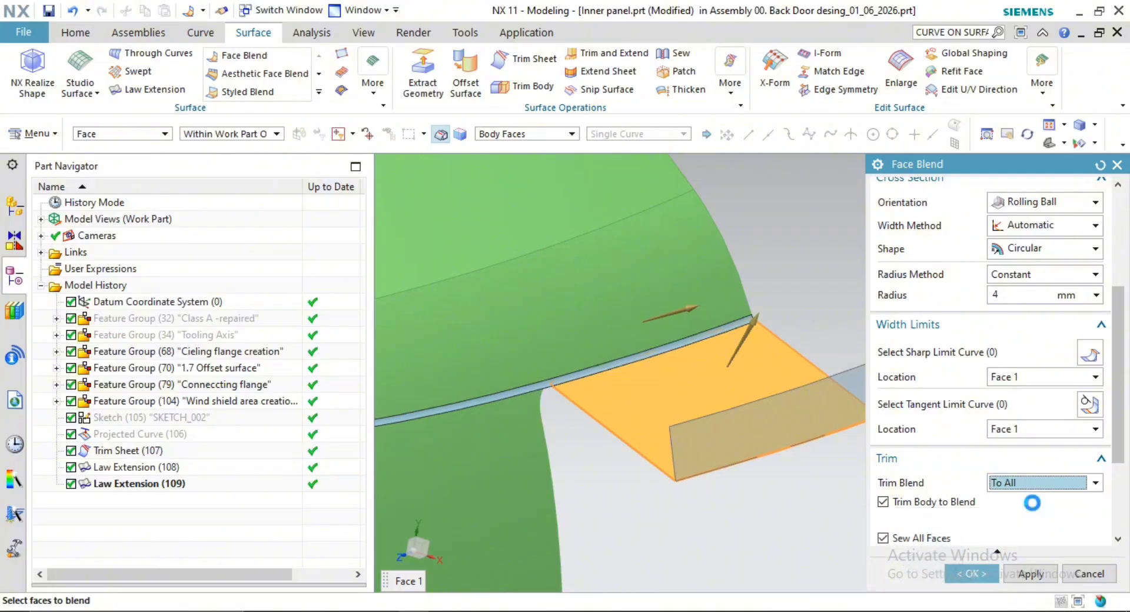
pyautogui.click(1045, 485)
pyautogui.click(1020, 523)
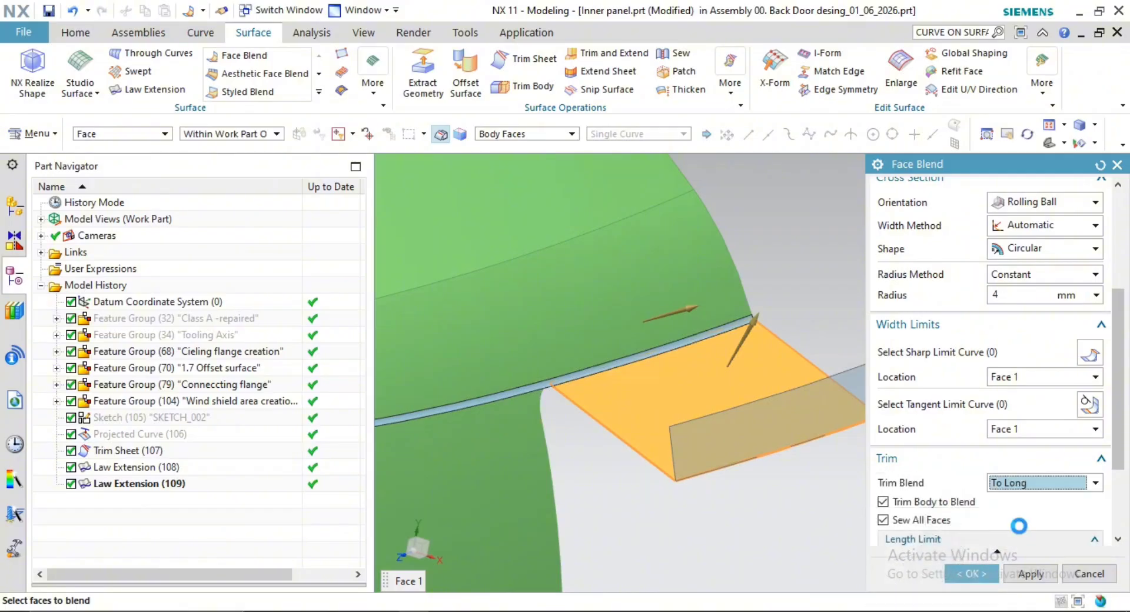
pyautogui.click(1026, 485)
pyautogui.click(1015, 512)
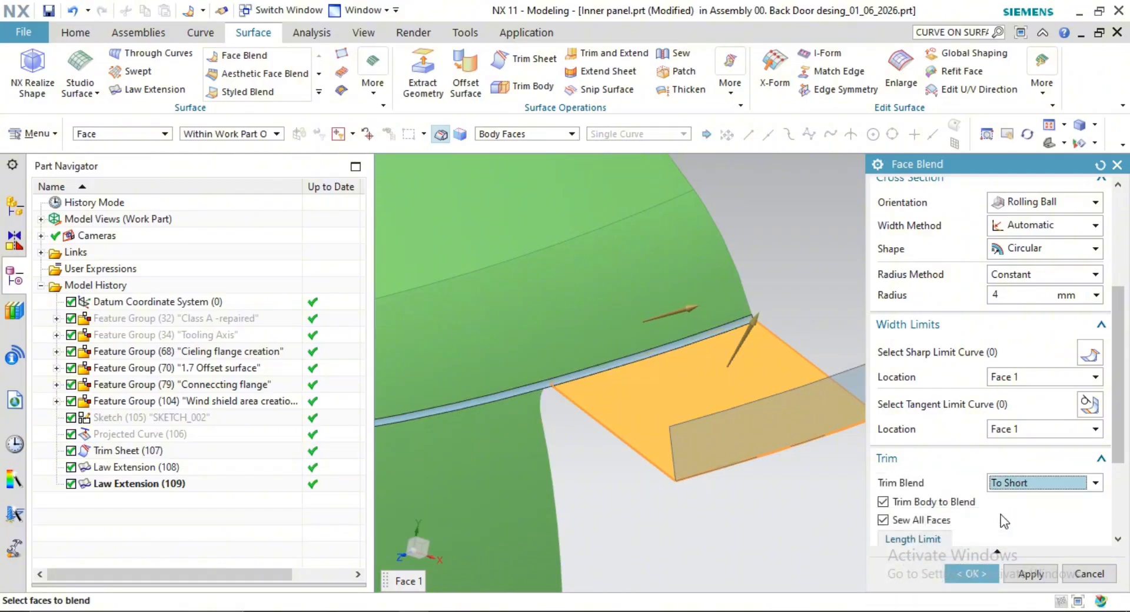
pyautogui.click(1025, 483)
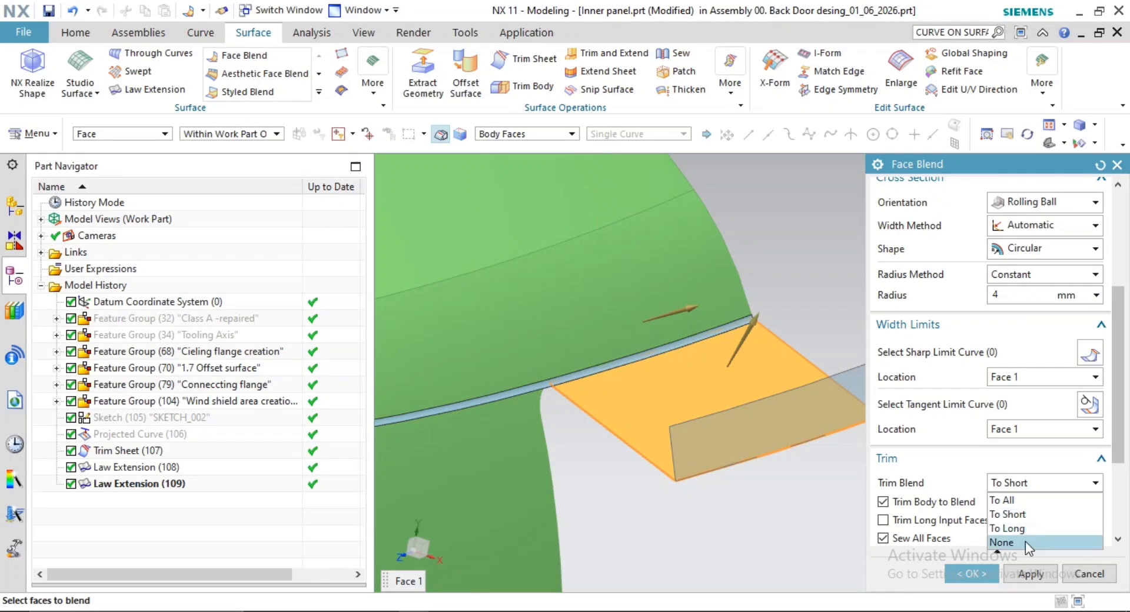
pyautogui.click(955, 451)
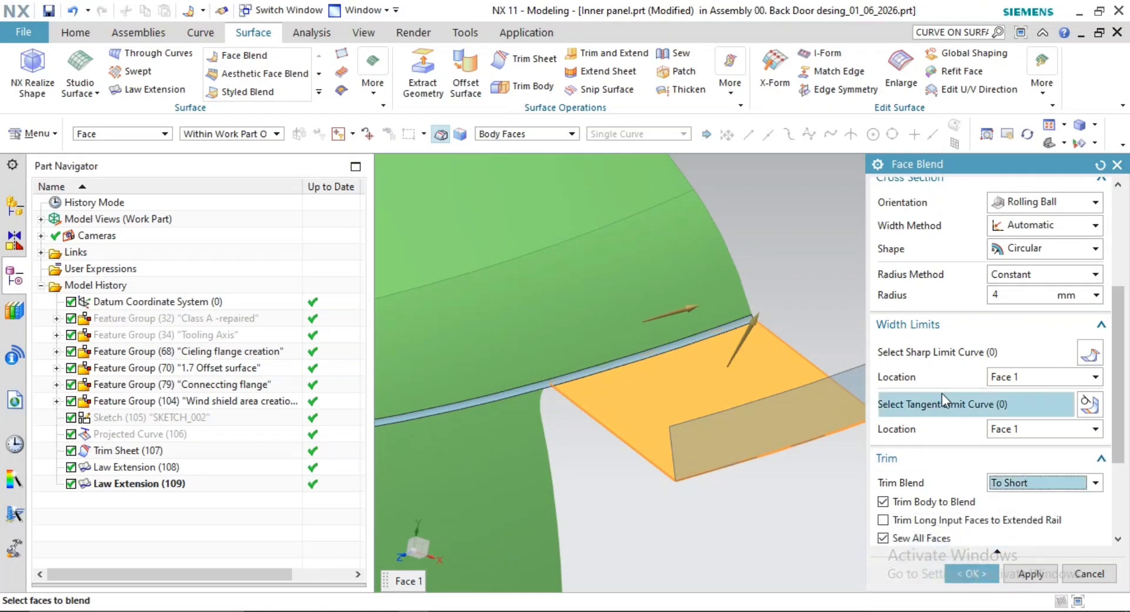
pyautogui.scroll(3, 601, 377)
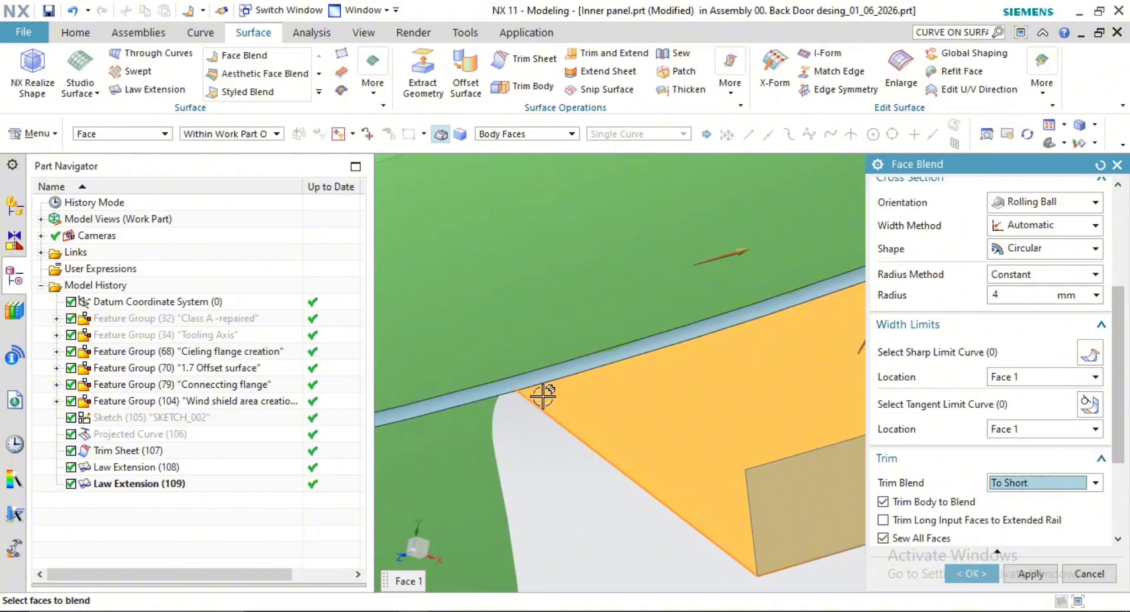
pyautogui.click(1036, 377)
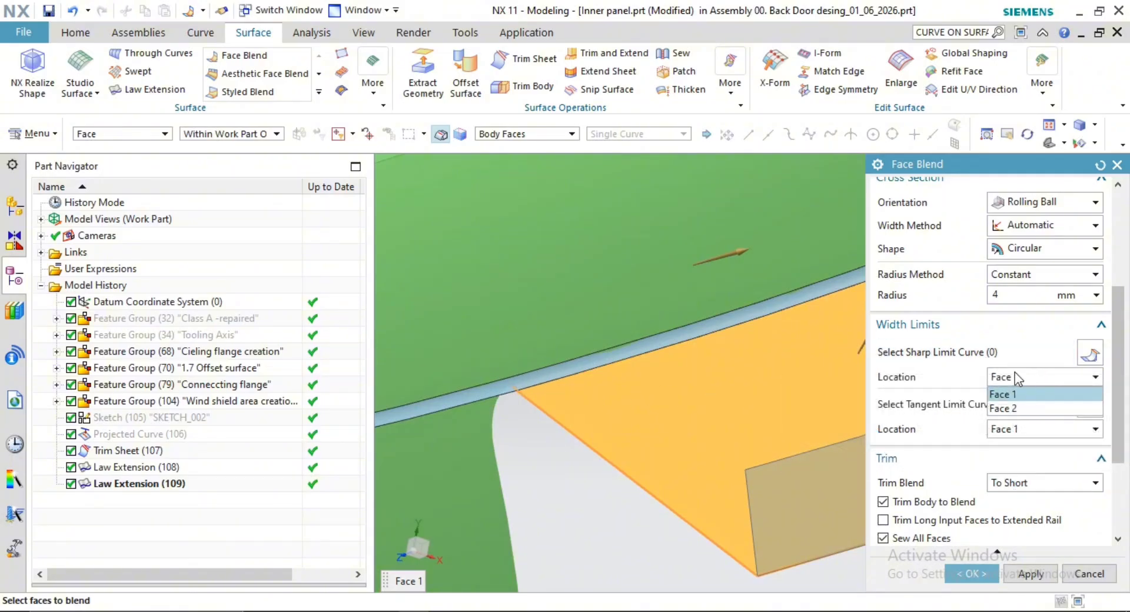
pyautogui.click(1000, 393)
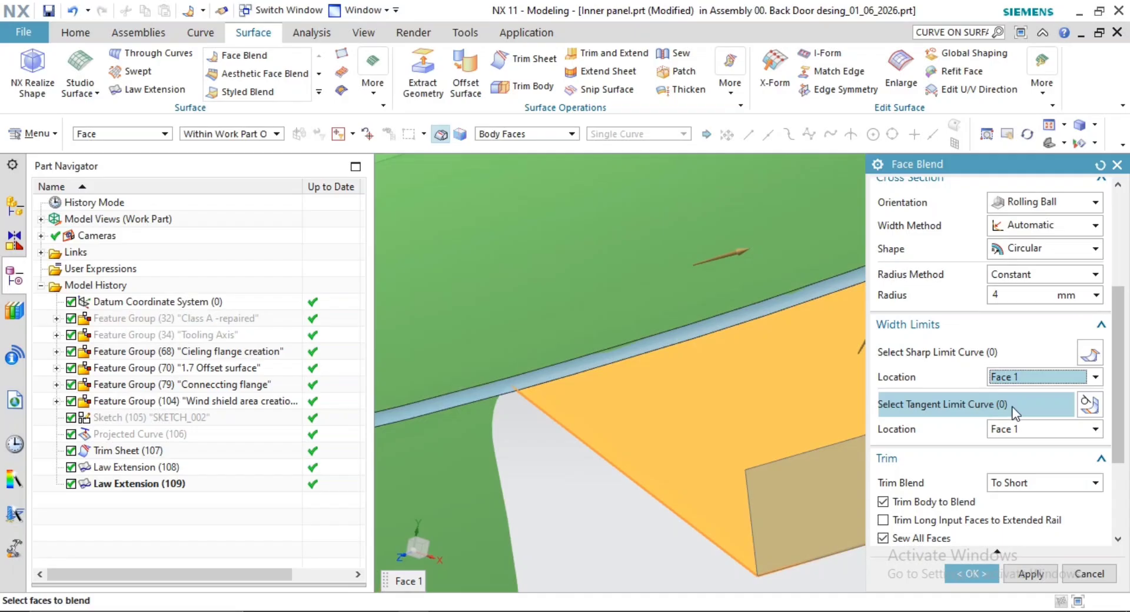
# Enable the blend's length limit with the flange's side edge at the rounded corner as limit object, and create the blend
pyautogui.scroll(-3, 977, 421)
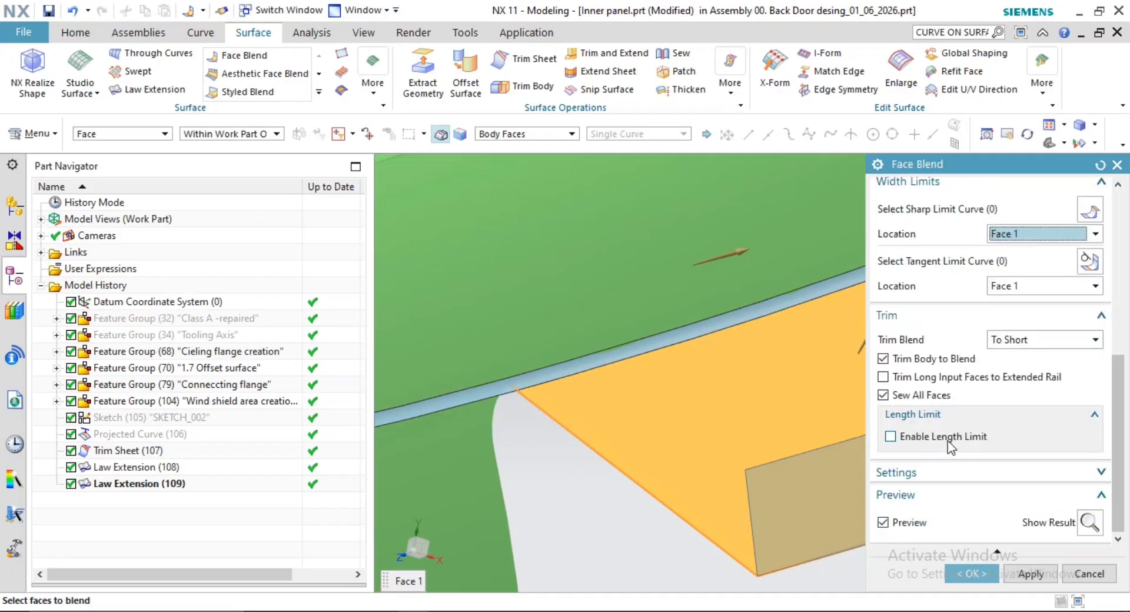
pyautogui.click(890, 436)
pyautogui.click(1036, 457)
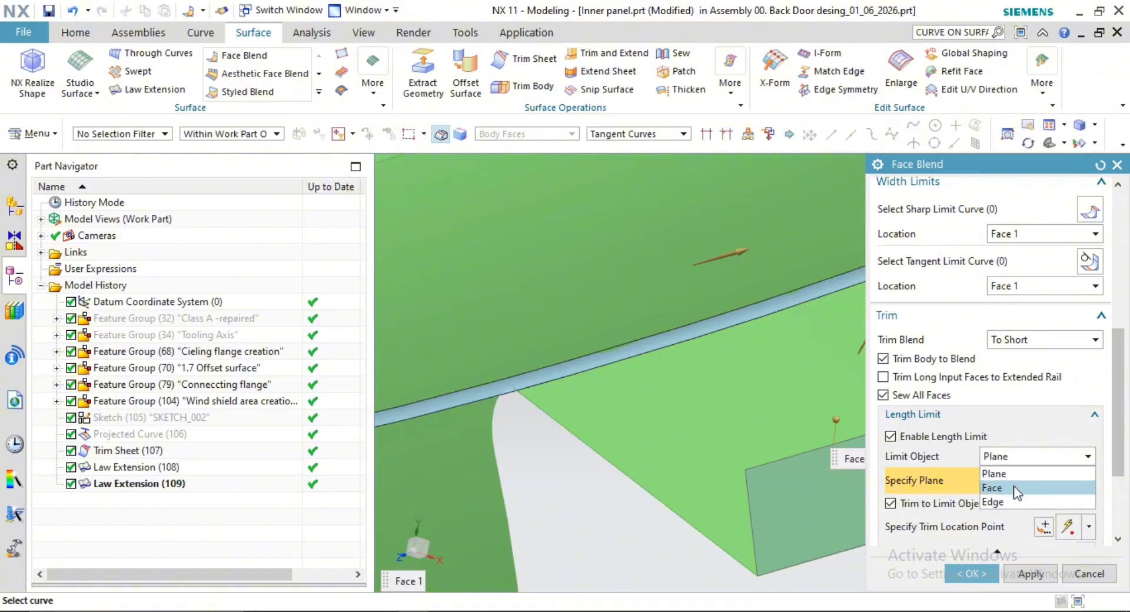
pyautogui.click(1001, 501)
pyautogui.scroll(2, 537, 396)
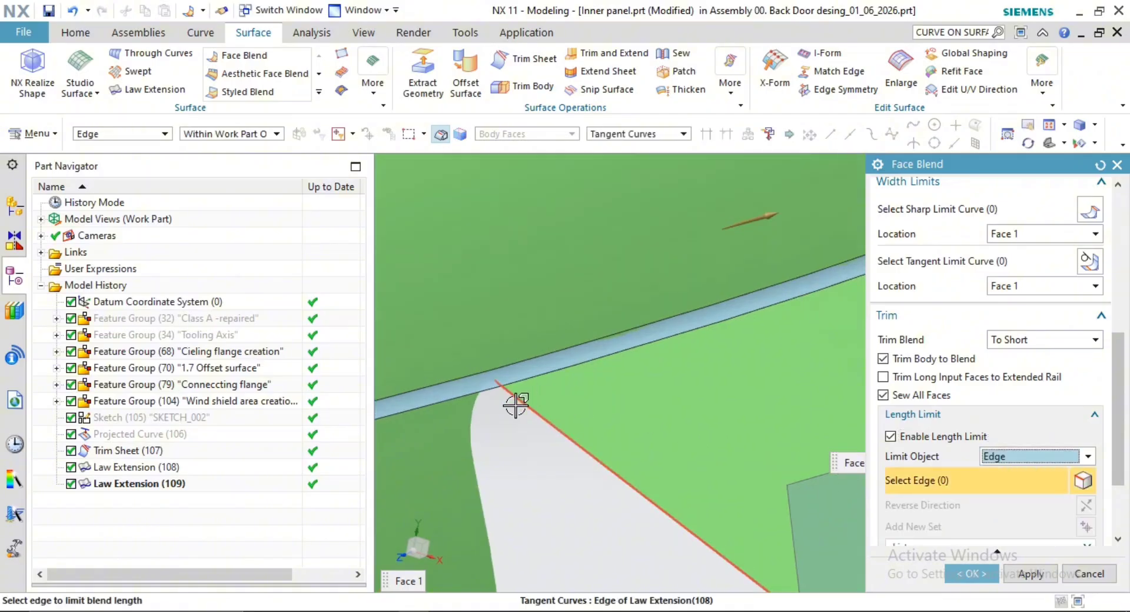
pyautogui.click(580, 424)
pyautogui.scroll(-3, 669, 412)
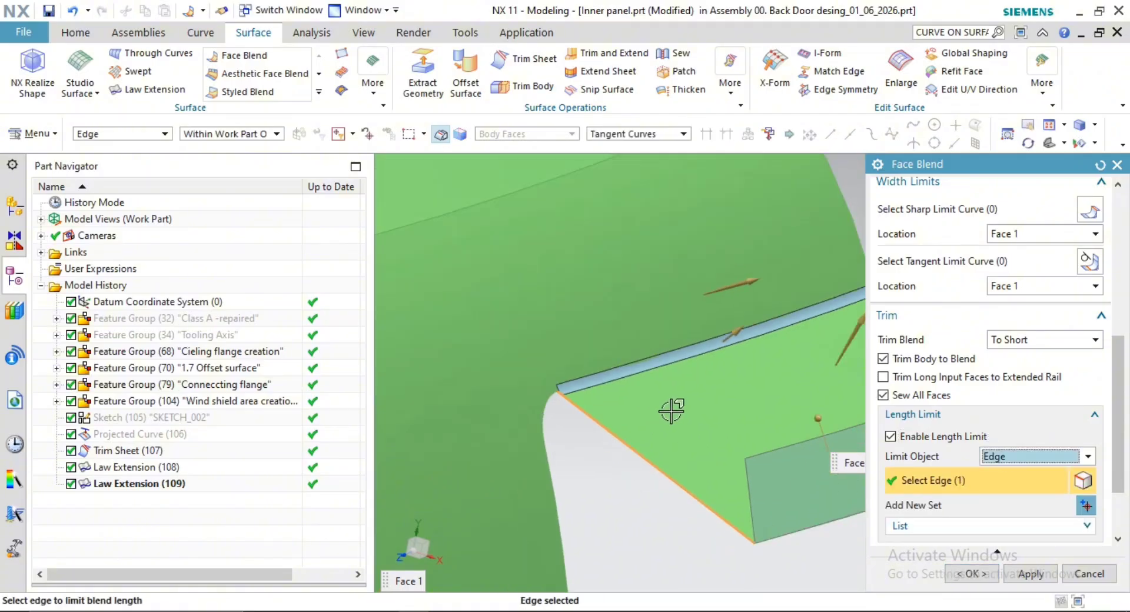
pyautogui.moveTo(811, 345); pyautogui.dragTo(778, 339, button='middle')
pyautogui.scroll(2, 700, 368)
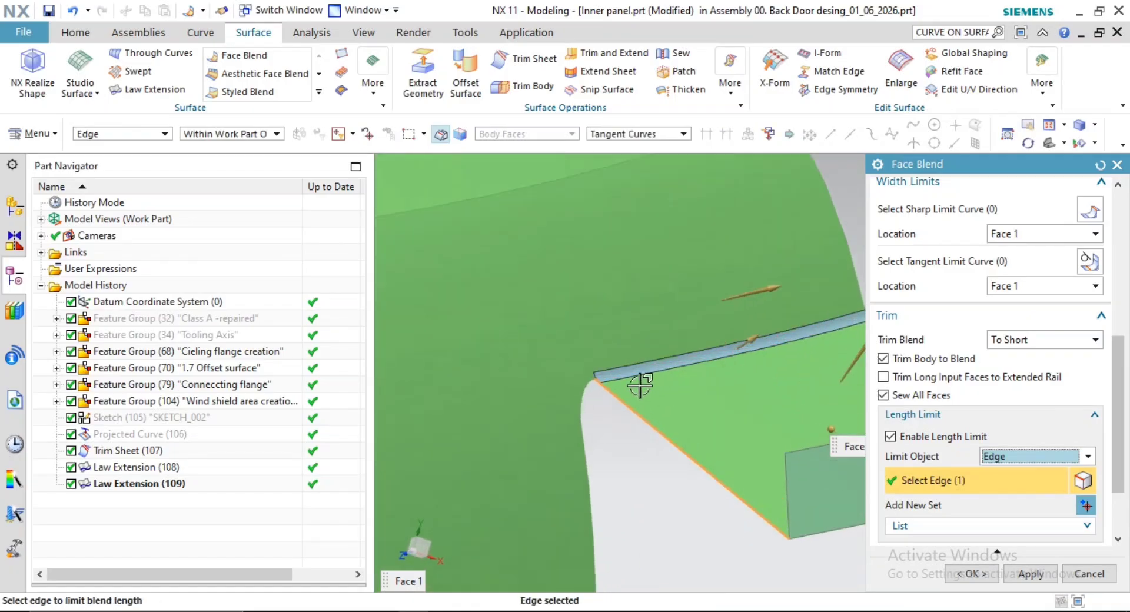
pyautogui.click(1041, 579)
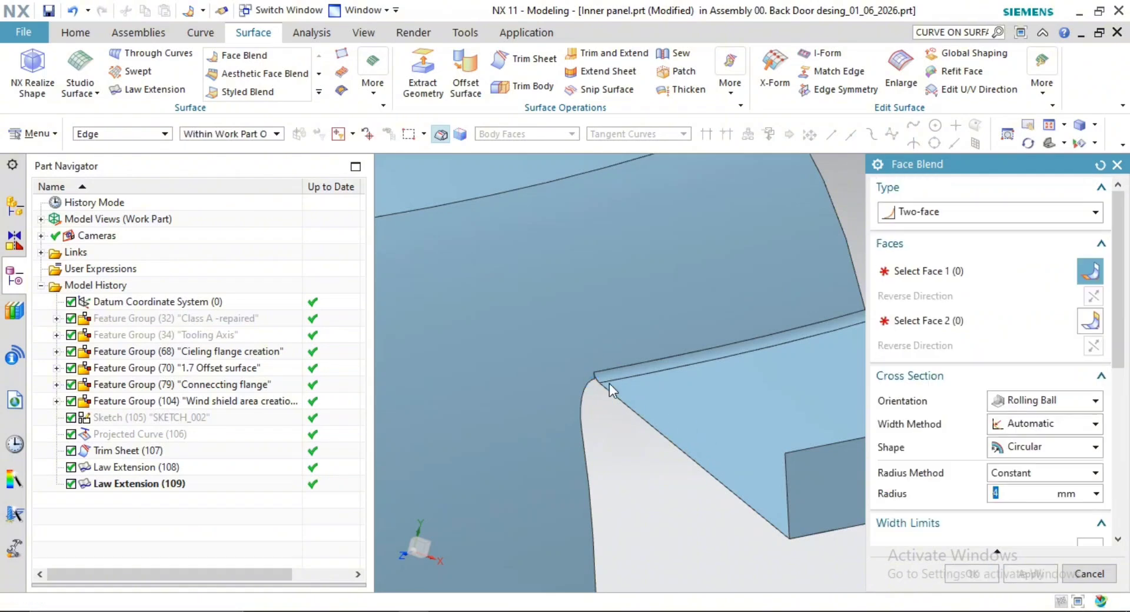
# Try a two-face Face Blend with a 2 mm radius between the outer end flange and the adjoining blended panel flange
pyautogui.scroll(8, 609, 383)
pyautogui.scroll(-8, 741, 462)
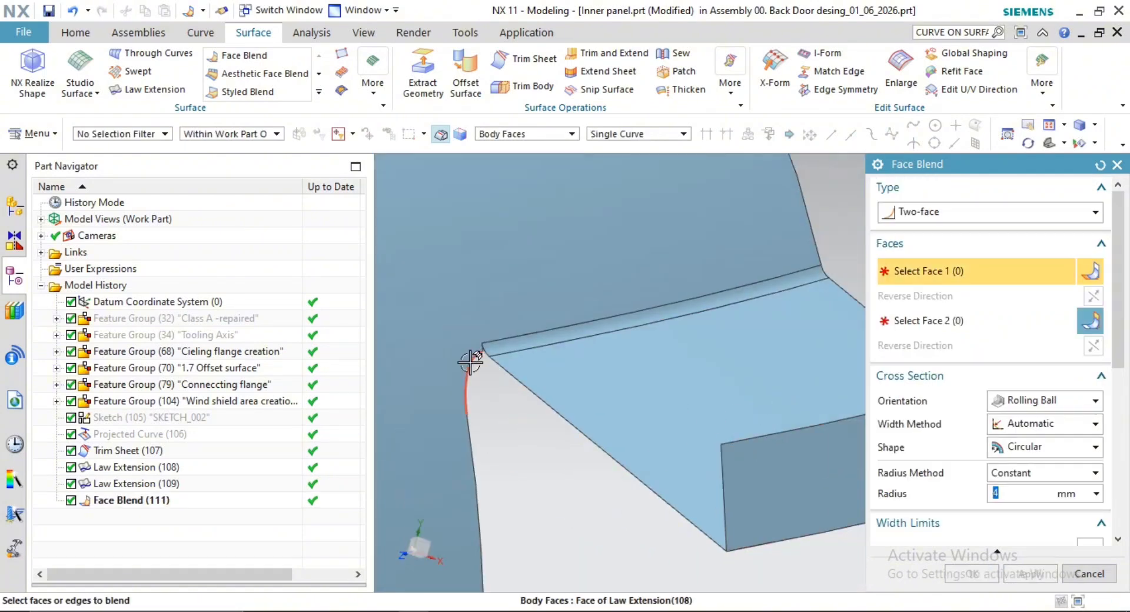
pyautogui.scroll(7, 469, 363)
pyautogui.scroll(-6, 654, 377)
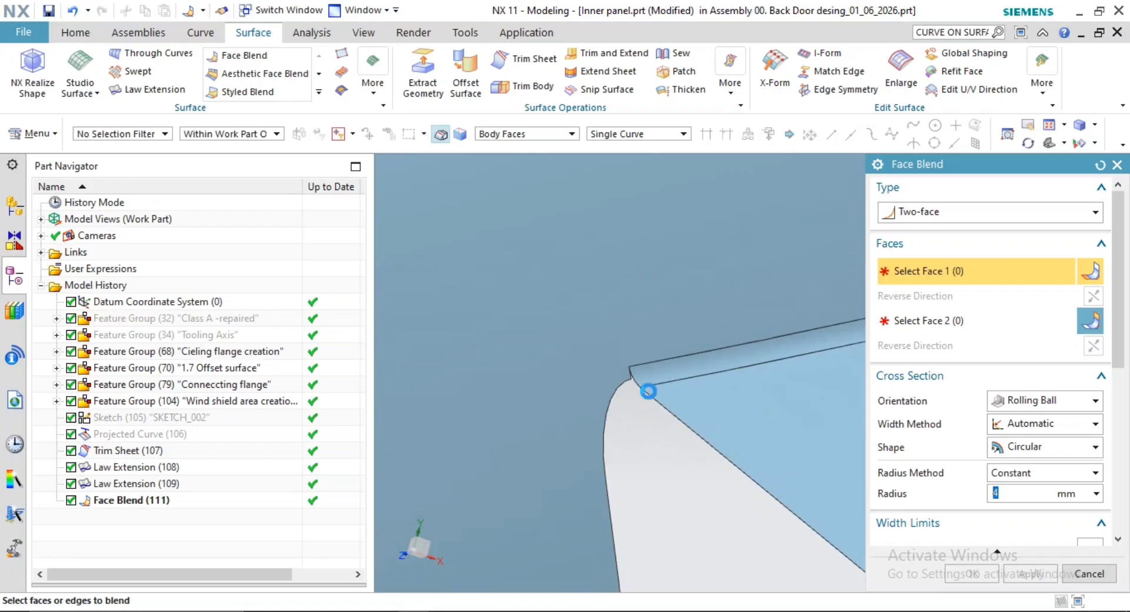
pyautogui.scroll(-4, 648, 391)
pyautogui.click(687, 439)
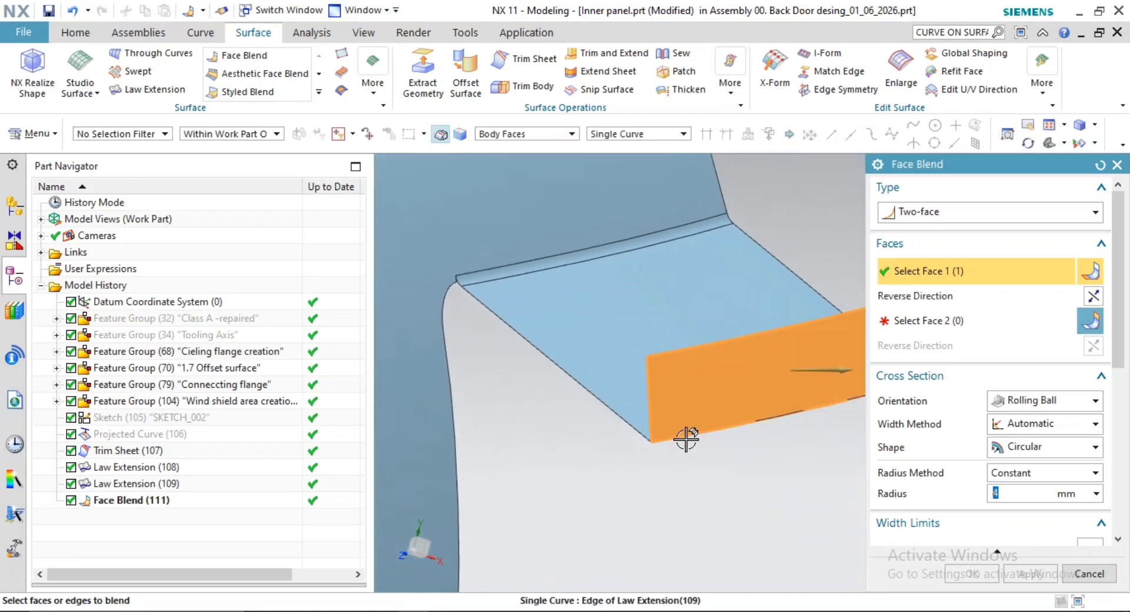
pyautogui.keyDown('shift'); pyautogui.moveTo(765, 445); pyautogui.dragTo(714, 479, button='middle'); pyautogui.keyUp('shift')
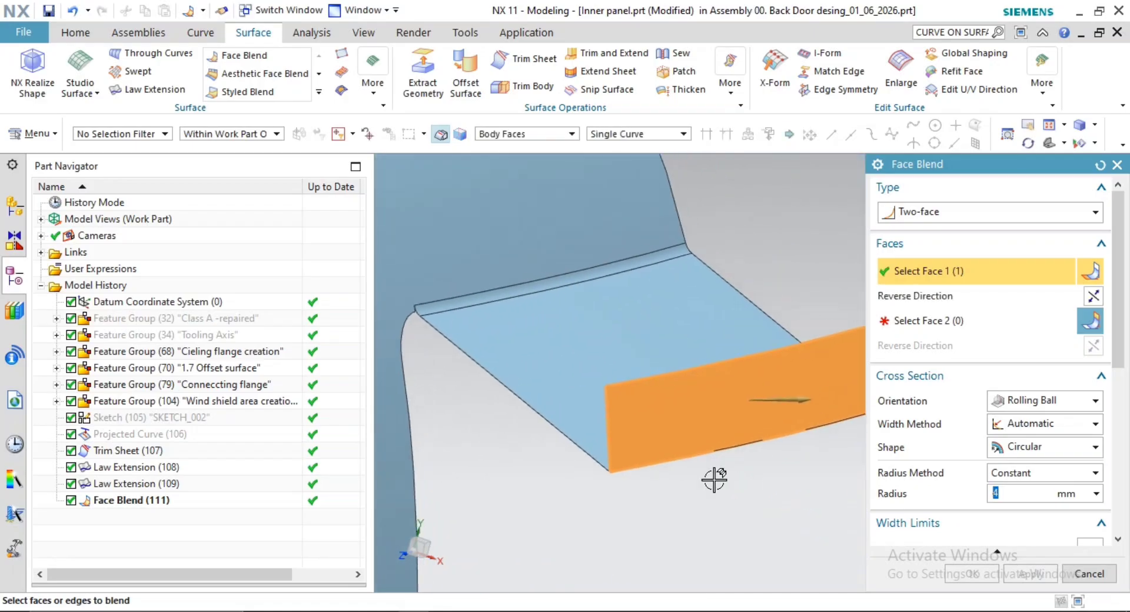
pyautogui.middleClick(756, 483)
pyautogui.click(579, 414)
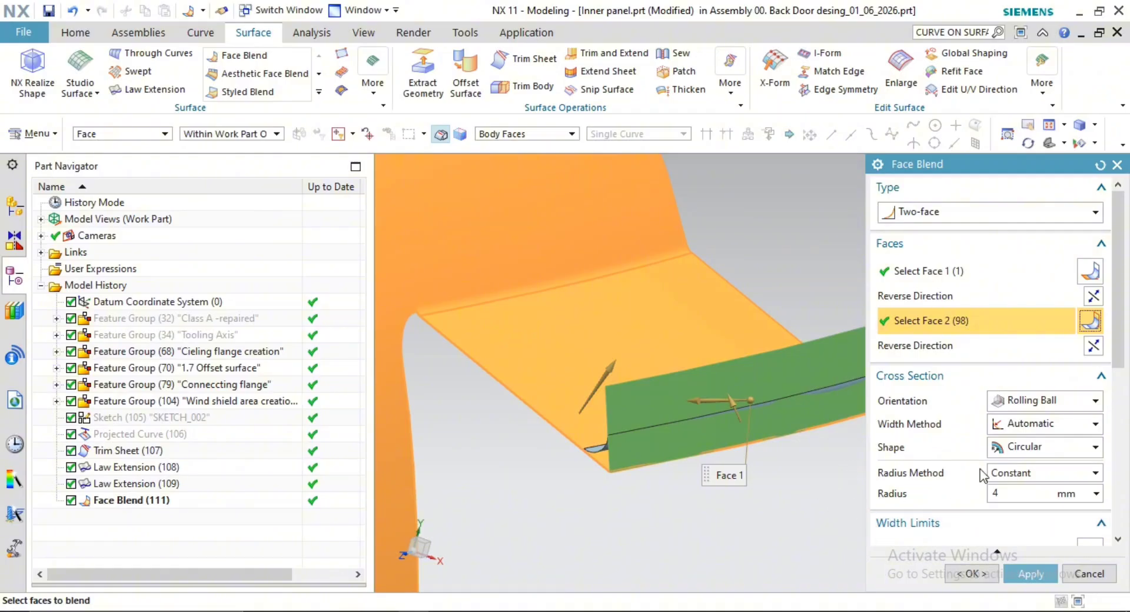
pyautogui.click(1014, 496)
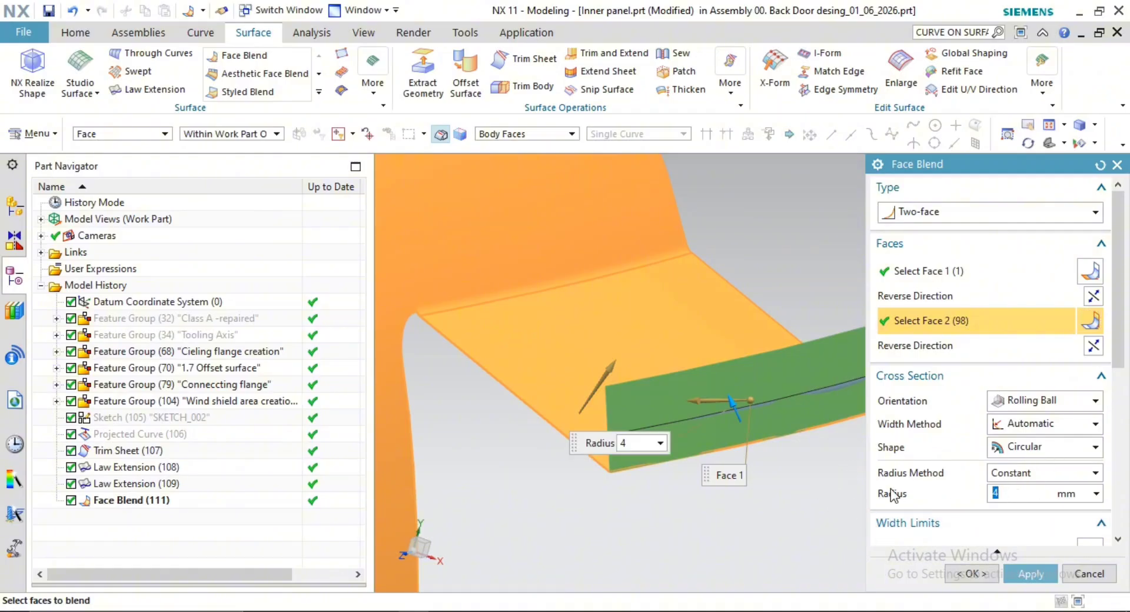
pyautogui.write('2')
pyautogui.press('Return')
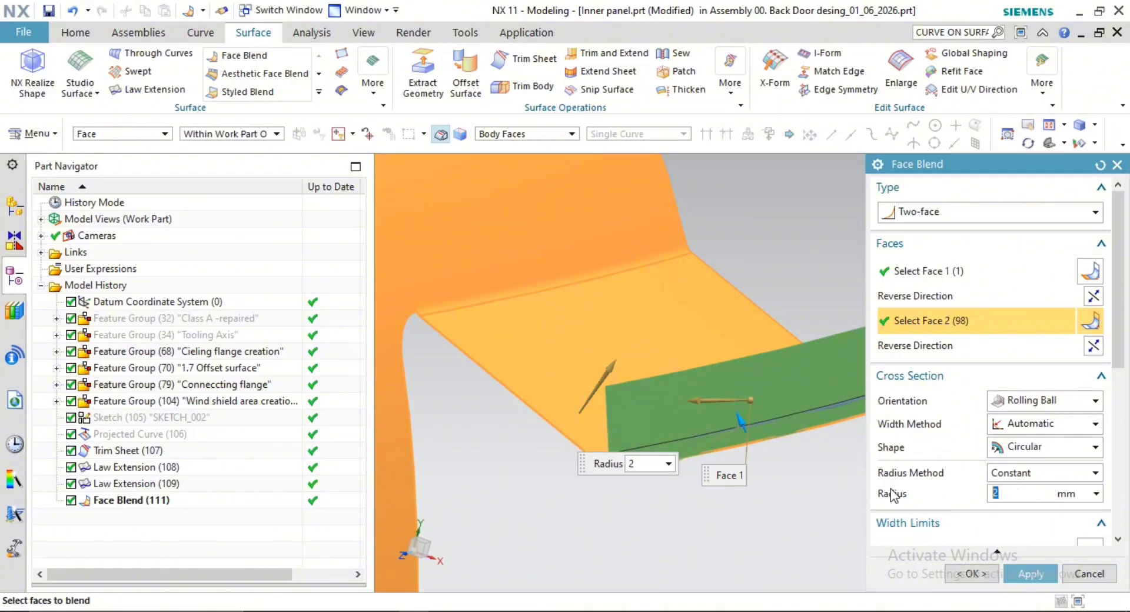
pyautogui.click(968, 573)
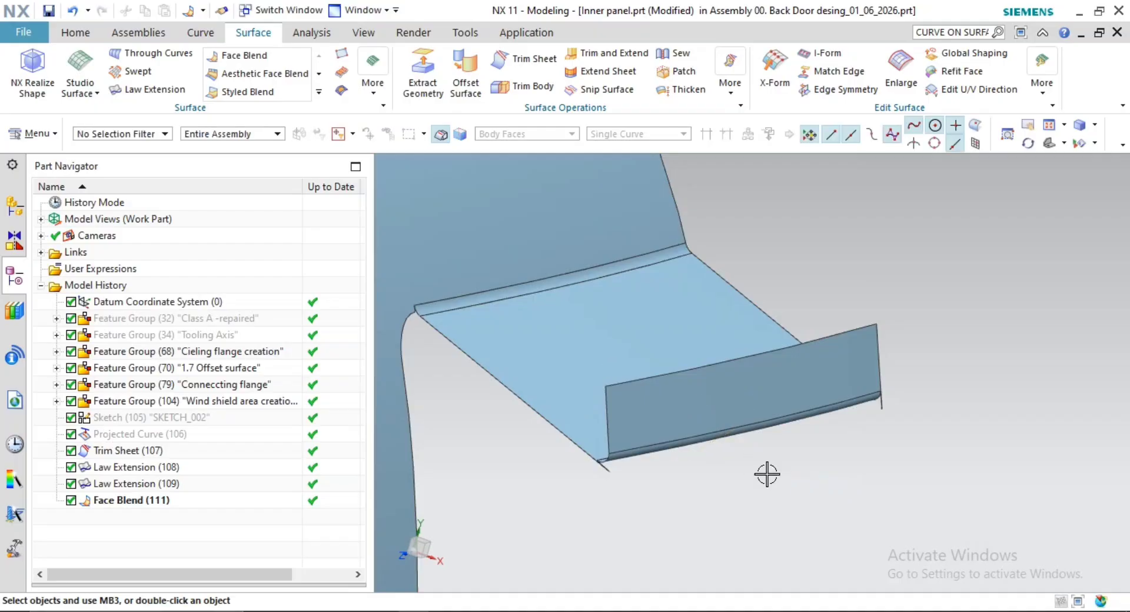
# Undo the 2 mm face blend between the two flanges
pyautogui.click(767, 474)
pyautogui.hotkey('ctrl', 'z')
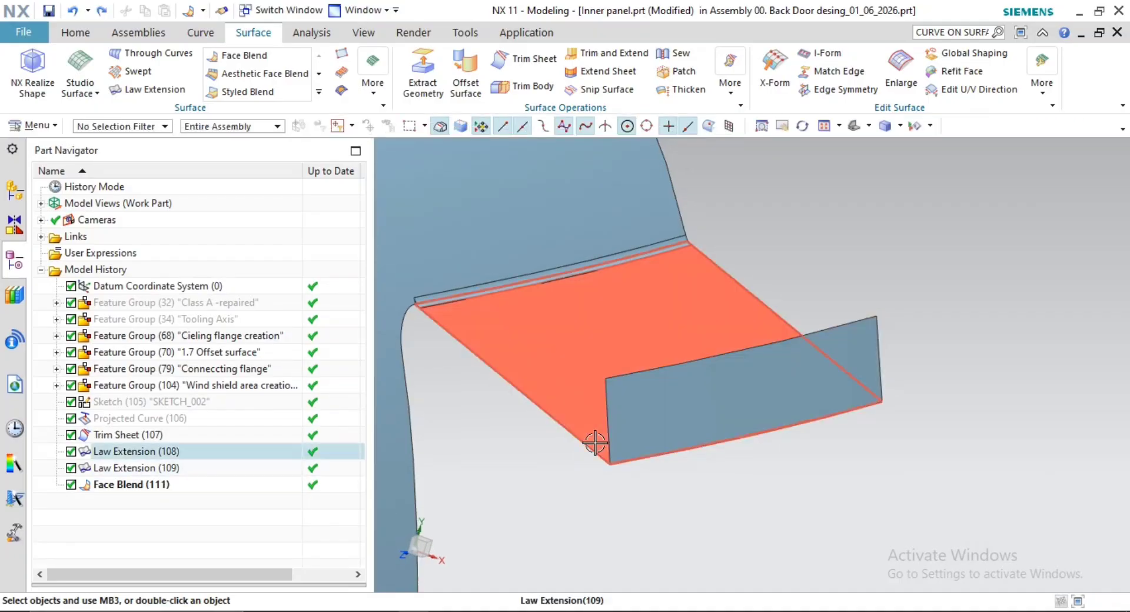
pyautogui.click(606, 53)
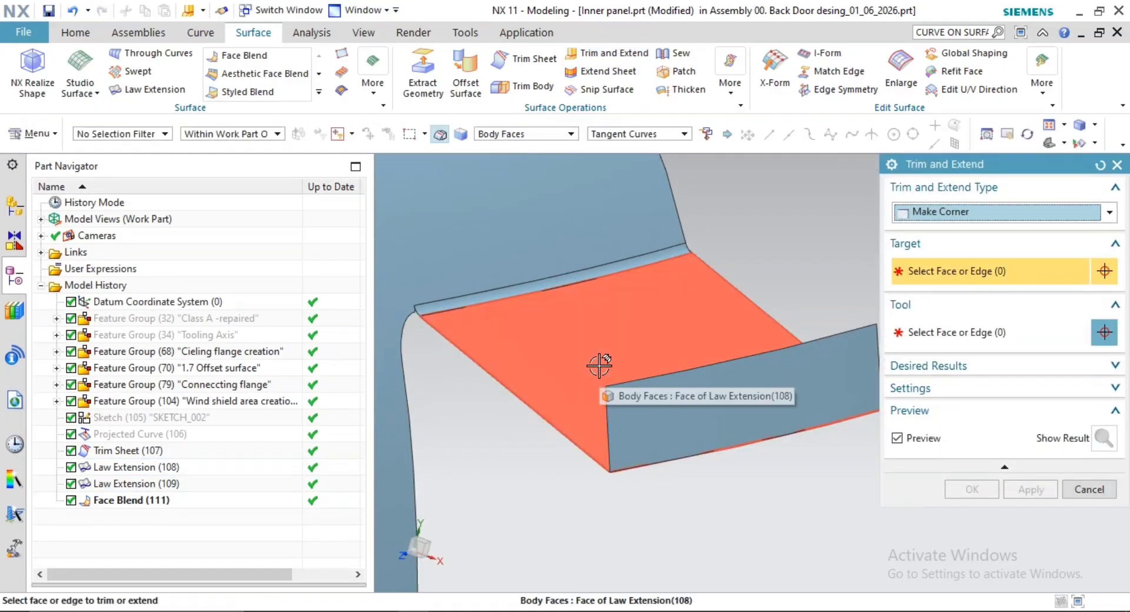
pyautogui.press('Escape')
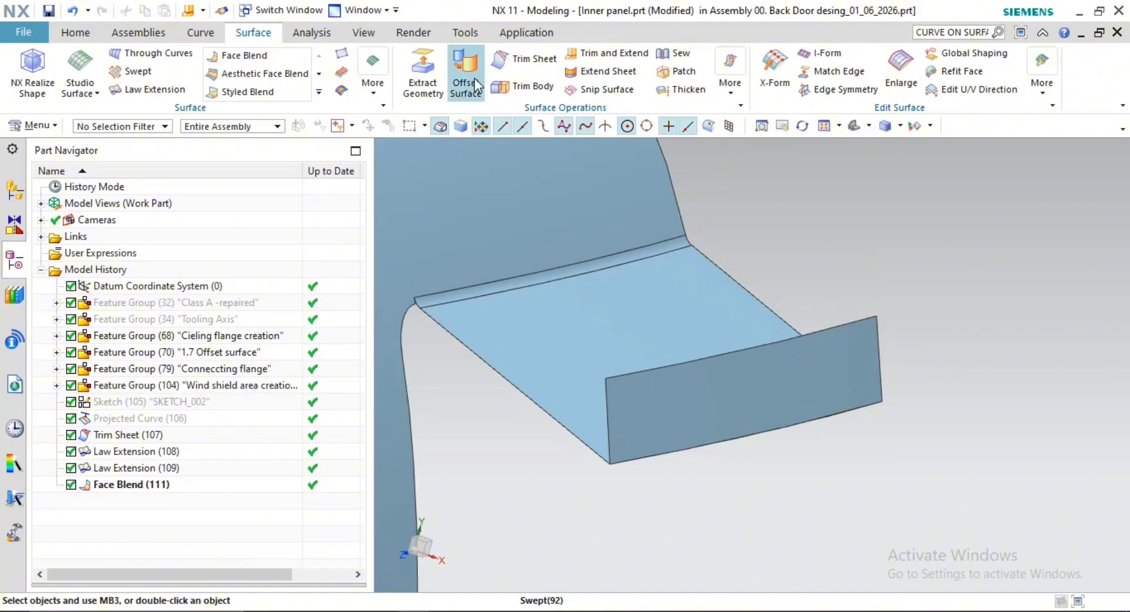
# Sew the outer end flange to the blended panel sheet body
pyautogui.click(666, 56)
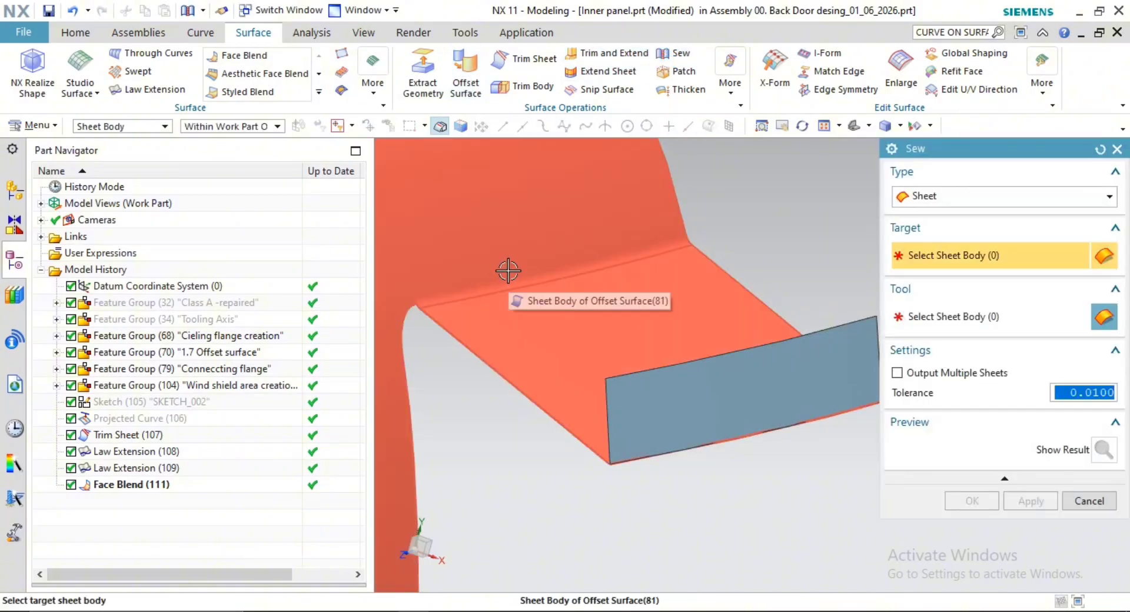
pyautogui.click(555, 275)
pyautogui.click(668, 422)
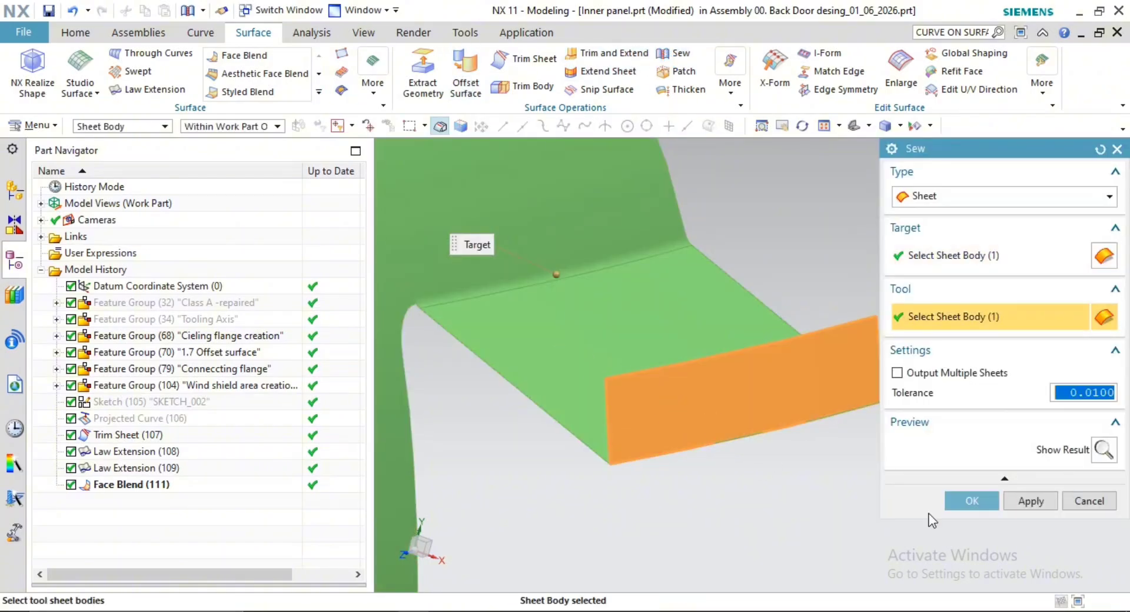
pyautogui.click(979, 498)
# Add a 1 mm Edge Blend along the shared edge between the two extension flanges
pyautogui.click(318, 92)
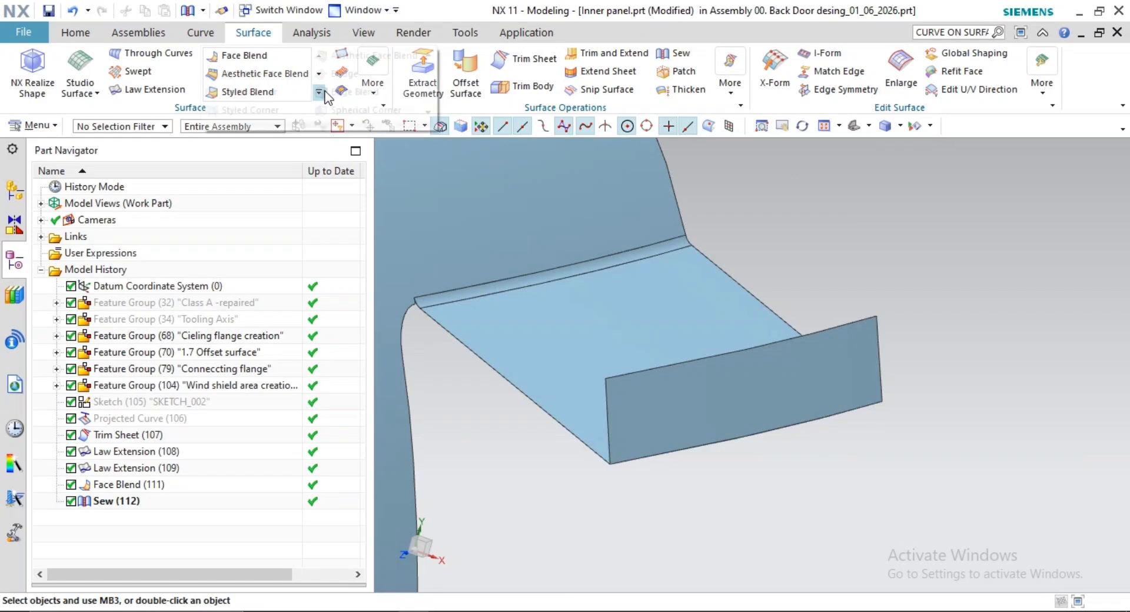
pyautogui.click(355, 91)
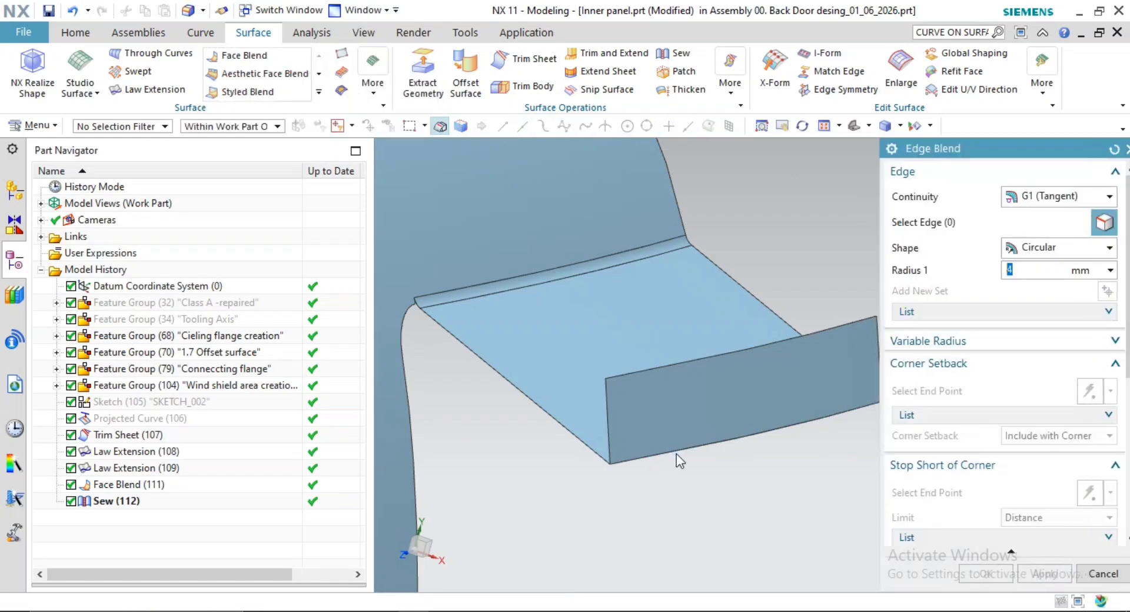
pyautogui.click(676, 452)
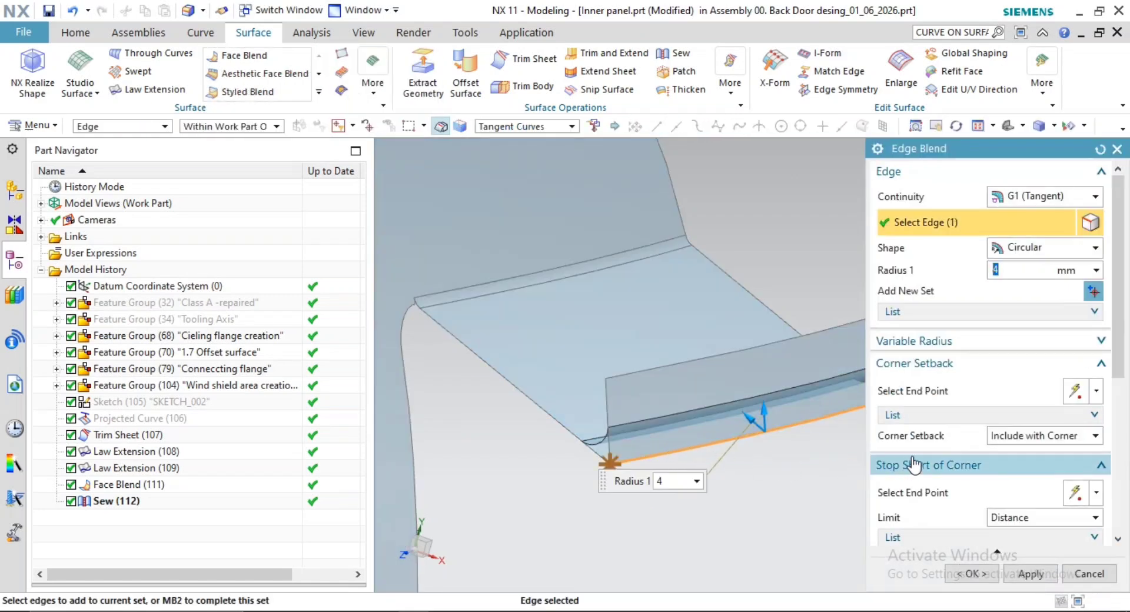
pyautogui.write('1')
pyautogui.middleClick(757, 518)
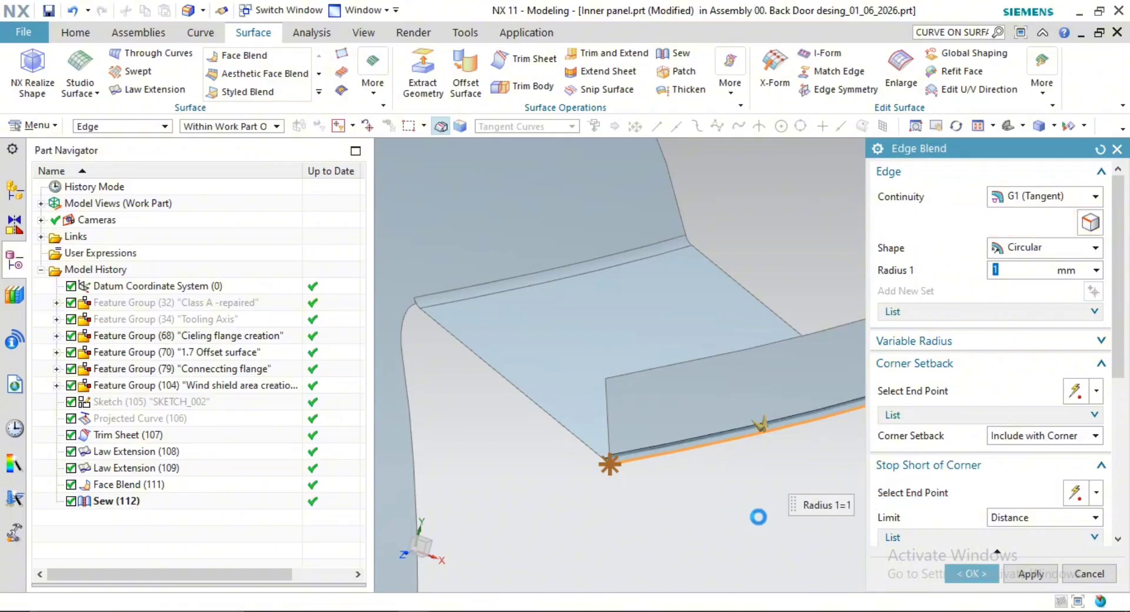
pyautogui.middleClick(724, 491)
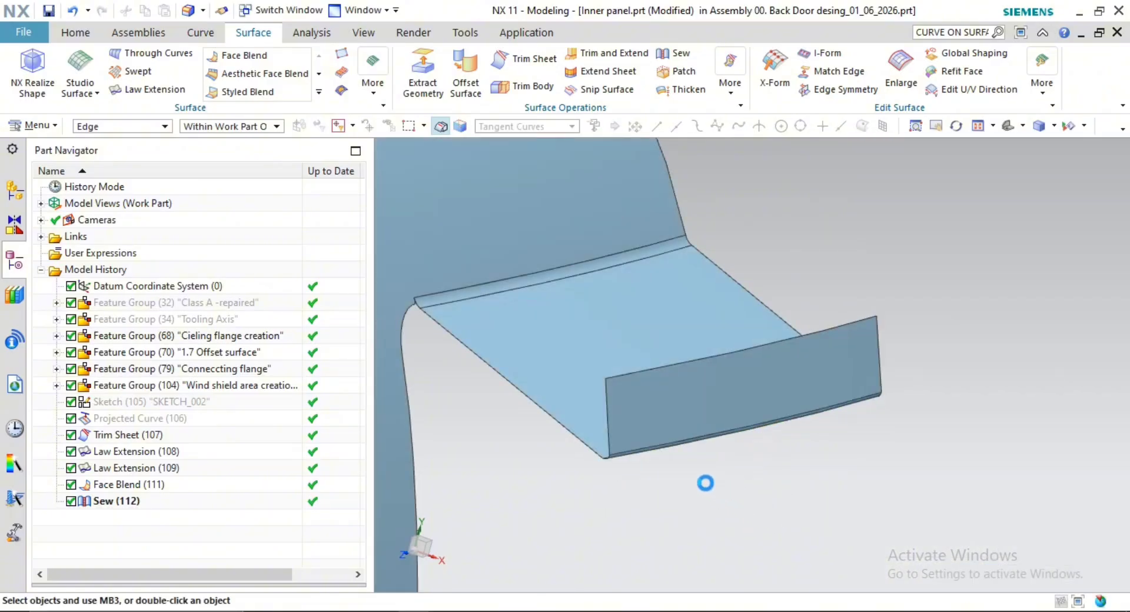
# Start a Curve on Surface using the panel, blend and flange faces around the cutout's rounded corner
pyautogui.moveTo(651, 453); pyautogui.dragTo(704, 463, button='middle')
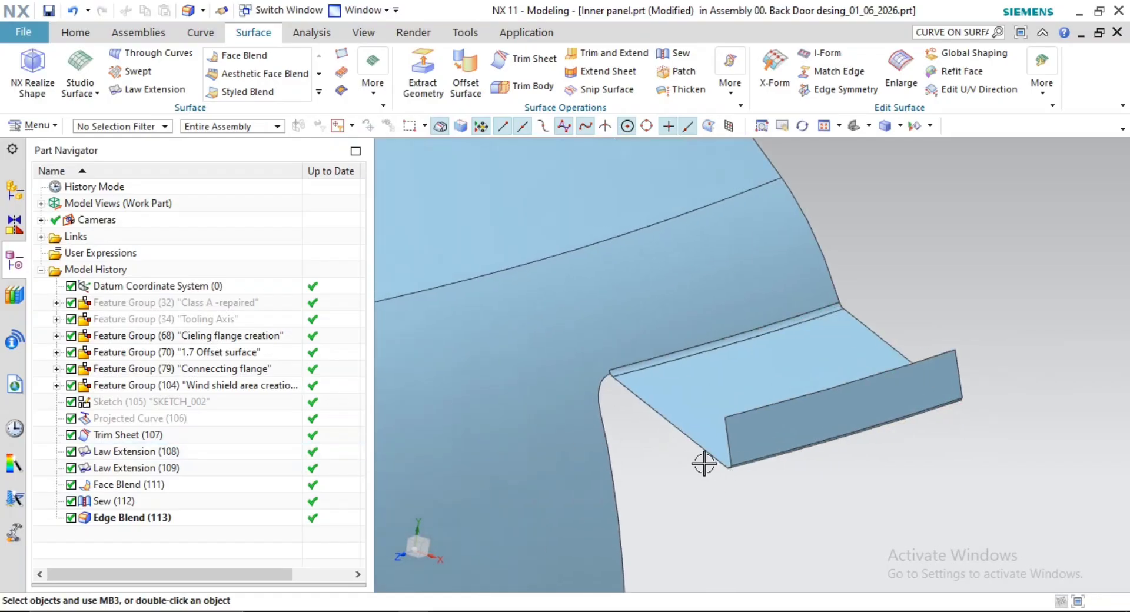
pyautogui.scroll(-1, 628, 418)
pyautogui.moveTo(628, 418); pyautogui.dragTo(673, 422, button='middle')
pyautogui.scroll(4, 594, 396)
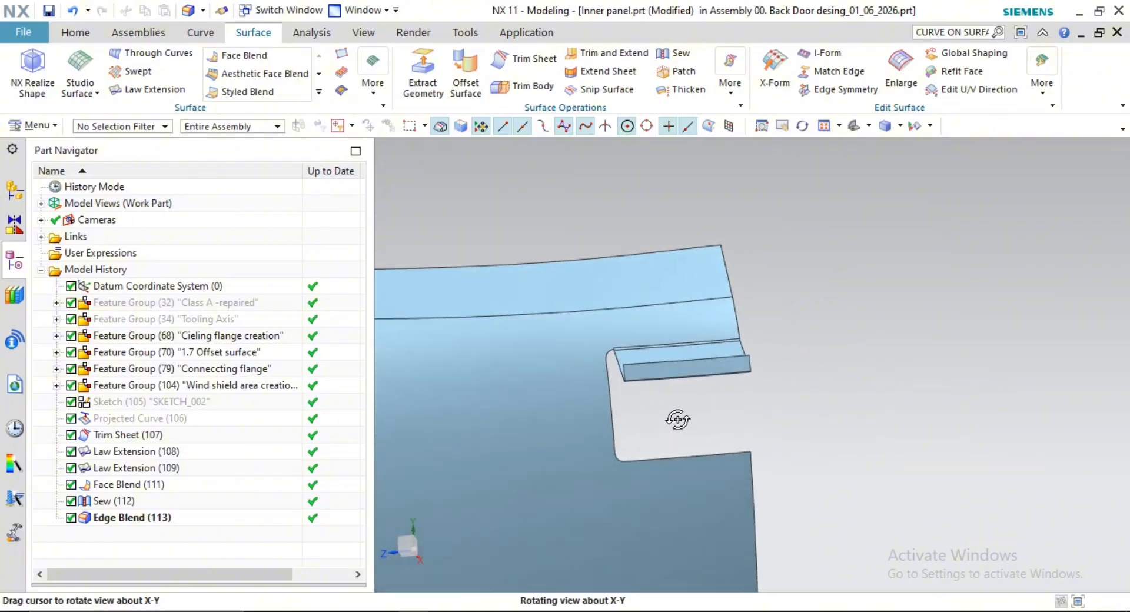
pyautogui.scroll(-4, 643, 390)
pyautogui.scroll(8, 700, 402)
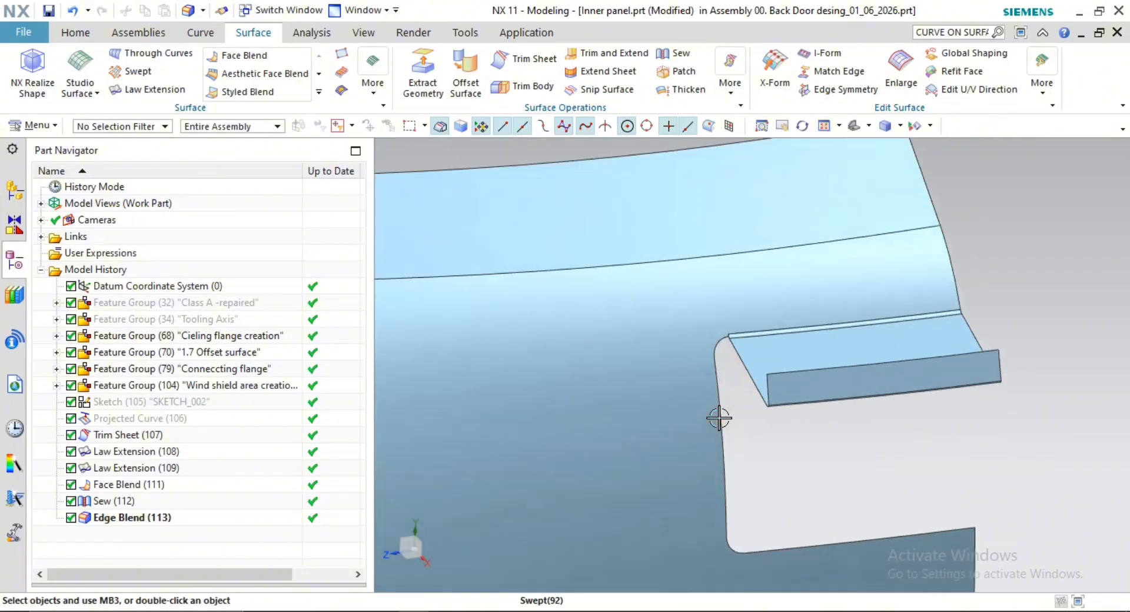
pyautogui.scroll(2, 653, 437)
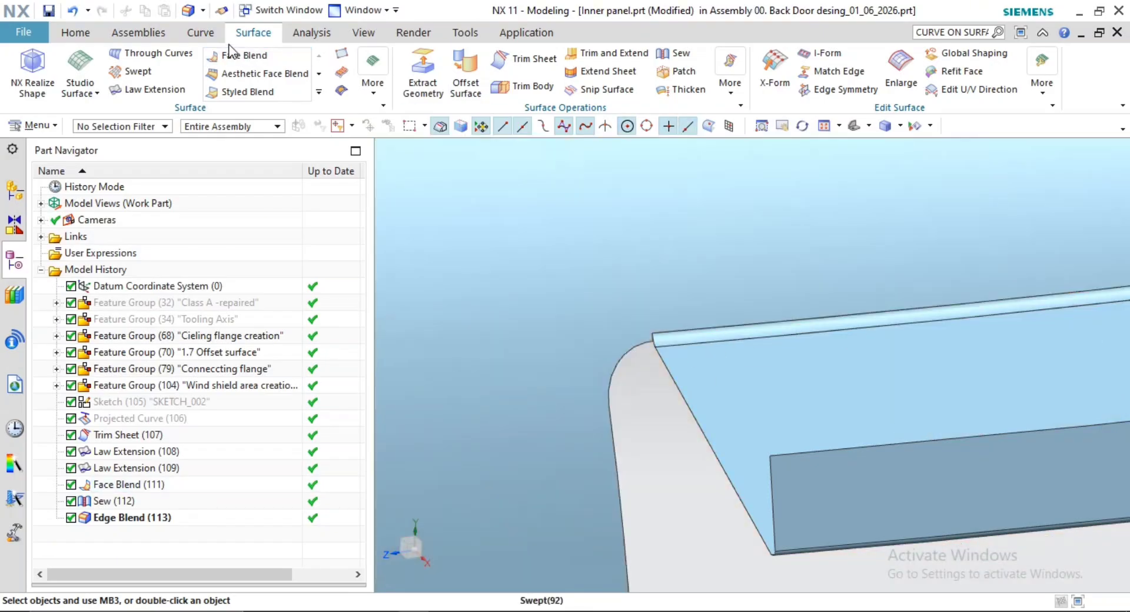
pyautogui.click(198, 34)
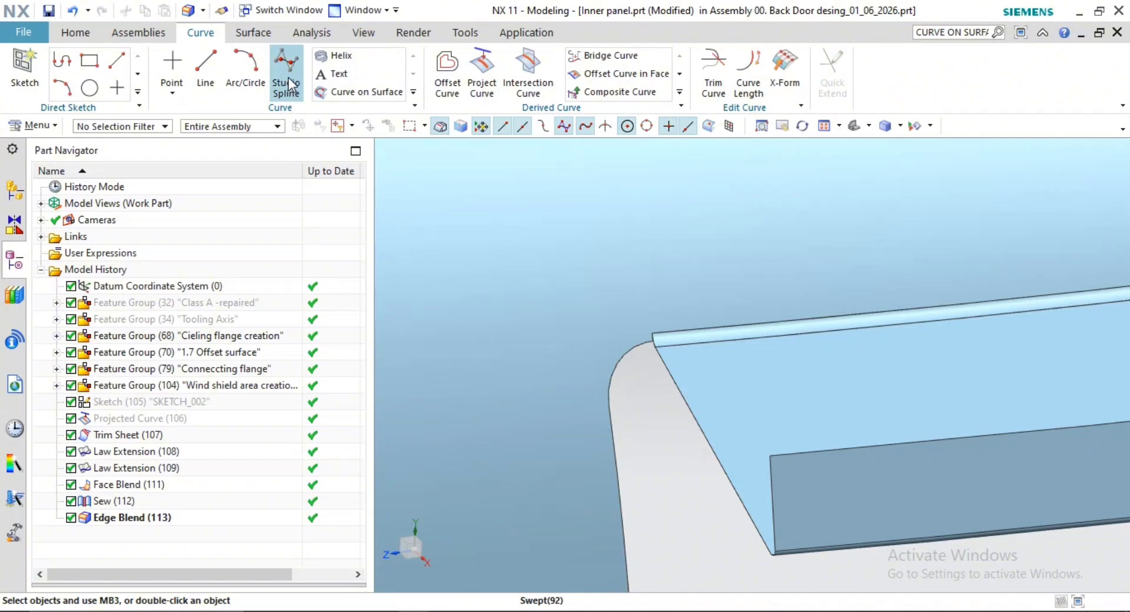
pyautogui.click(362, 92)
pyautogui.click(677, 361)
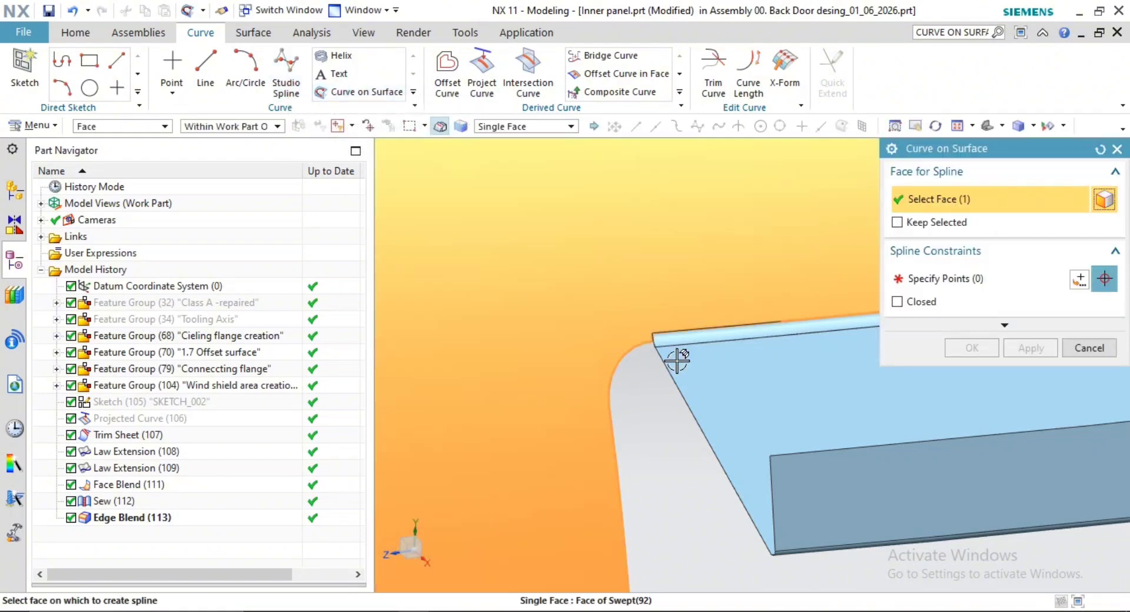
pyautogui.scroll(2, 673, 354)
pyautogui.click(679, 338)
pyautogui.middleClick(637, 407)
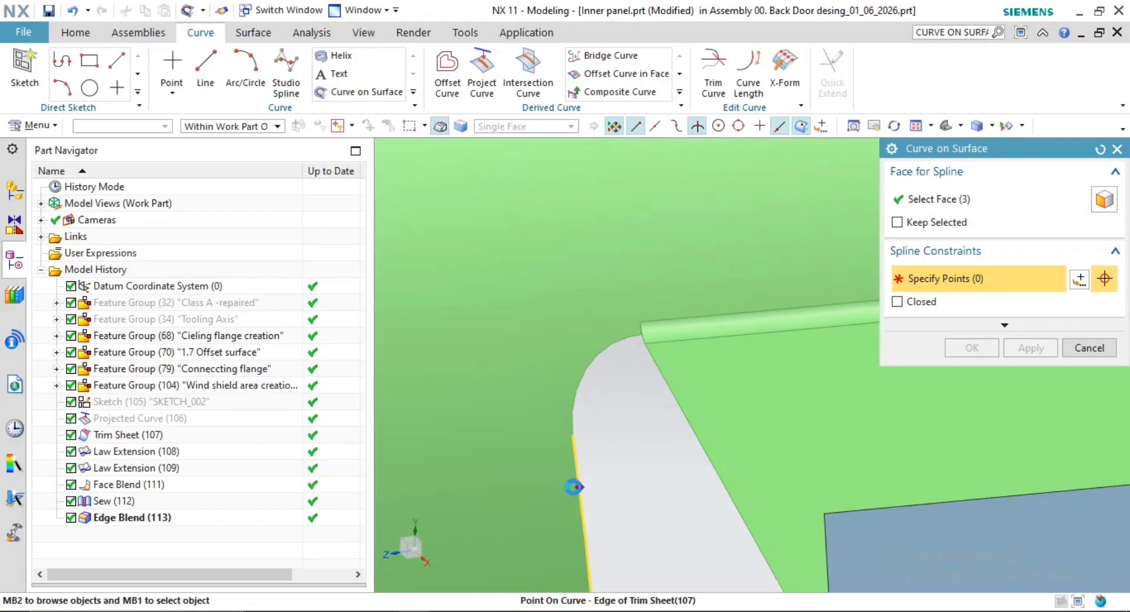
# Draw a nine-point arched spline around the rounded corner, from the cutout's side edge across the blend to the flange's side edge
pyautogui.click(579, 488)
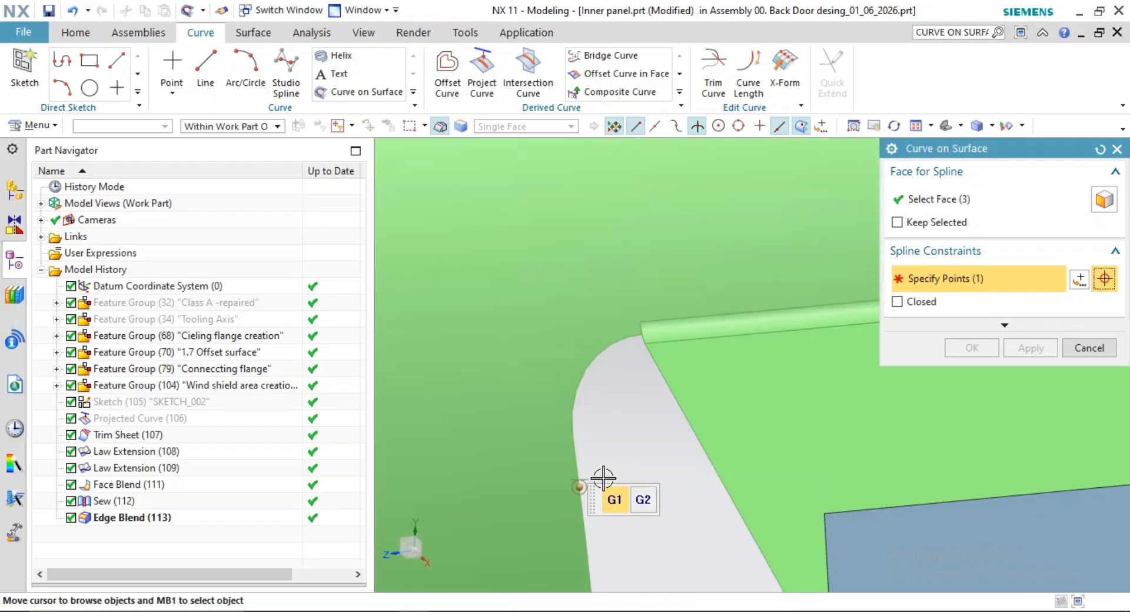
pyautogui.click(557, 415)
pyautogui.click(536, 360)
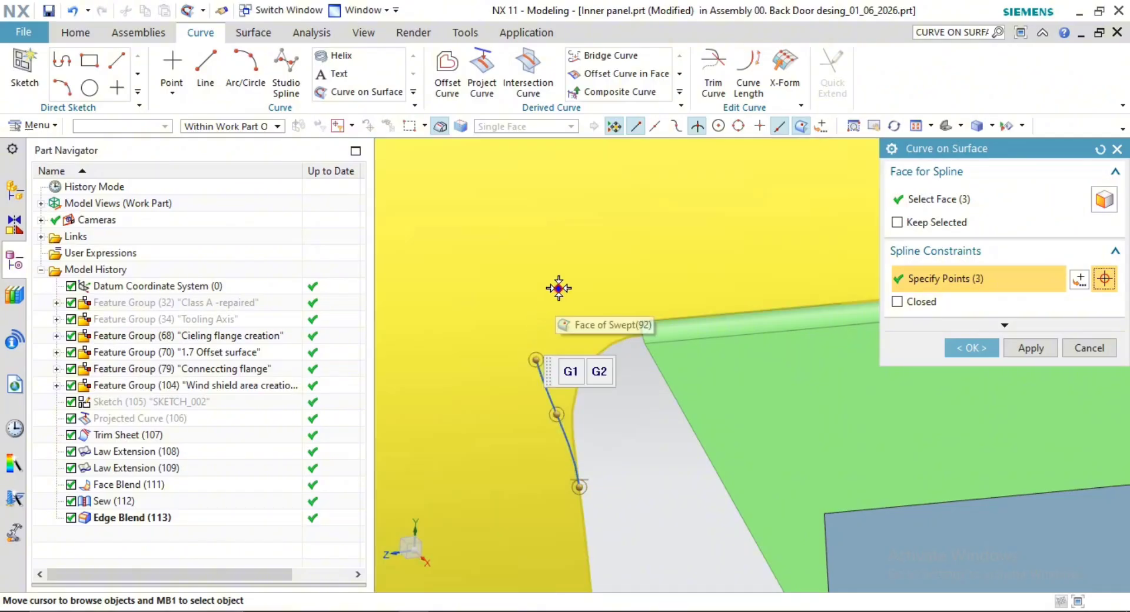
pyautogui.click(567, 278)
pyautogui.click(655, 269)
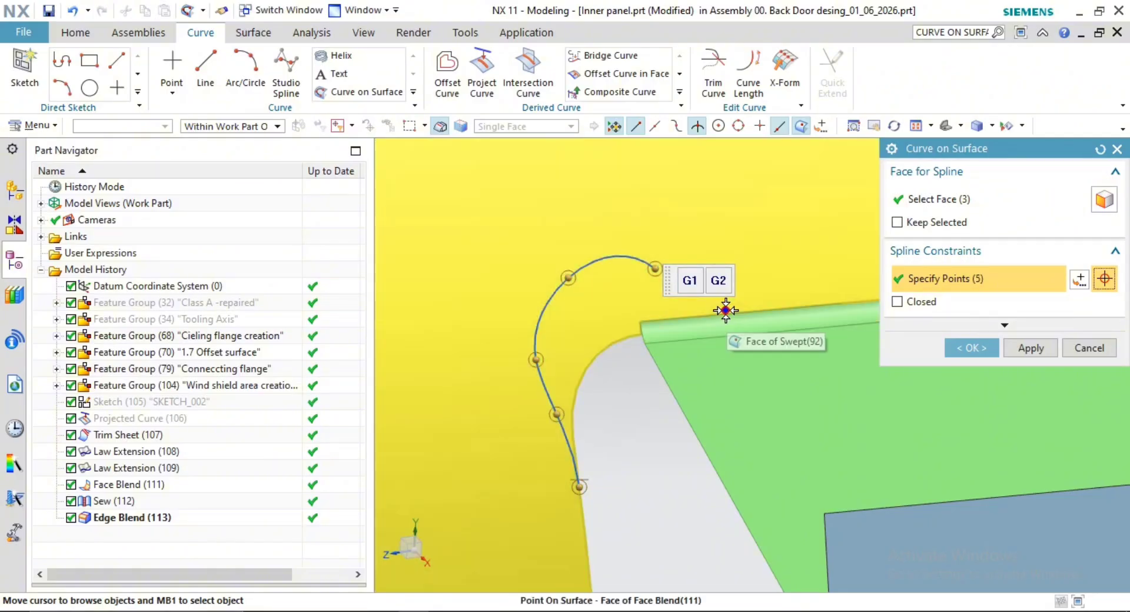
pyautogui.click(724, 310)
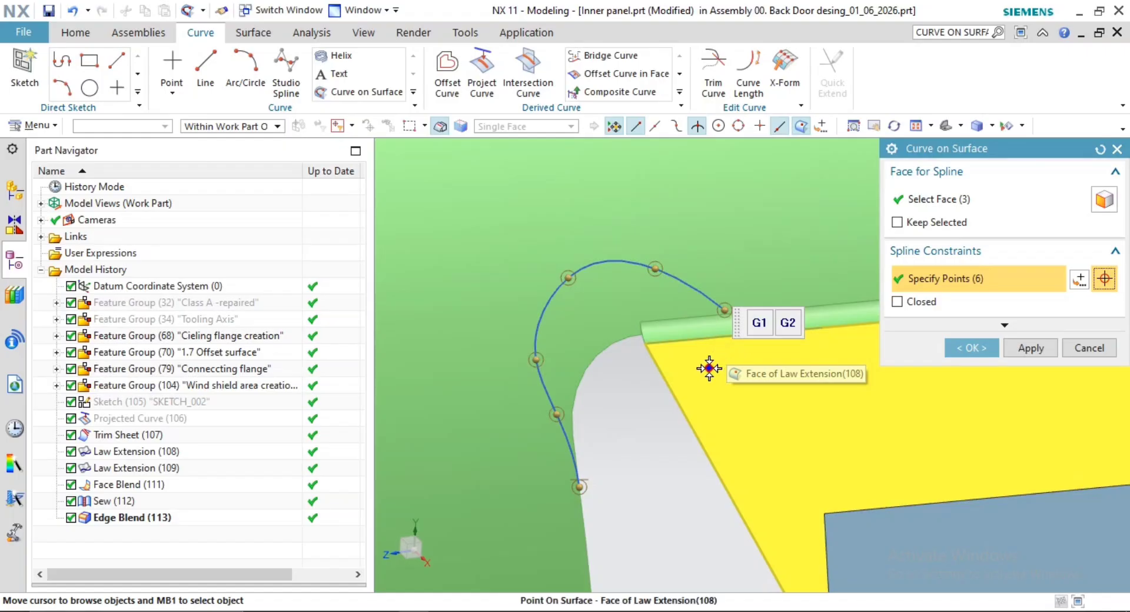
pyautogui.click(719, 362)
pyautogui.click(708, 402)
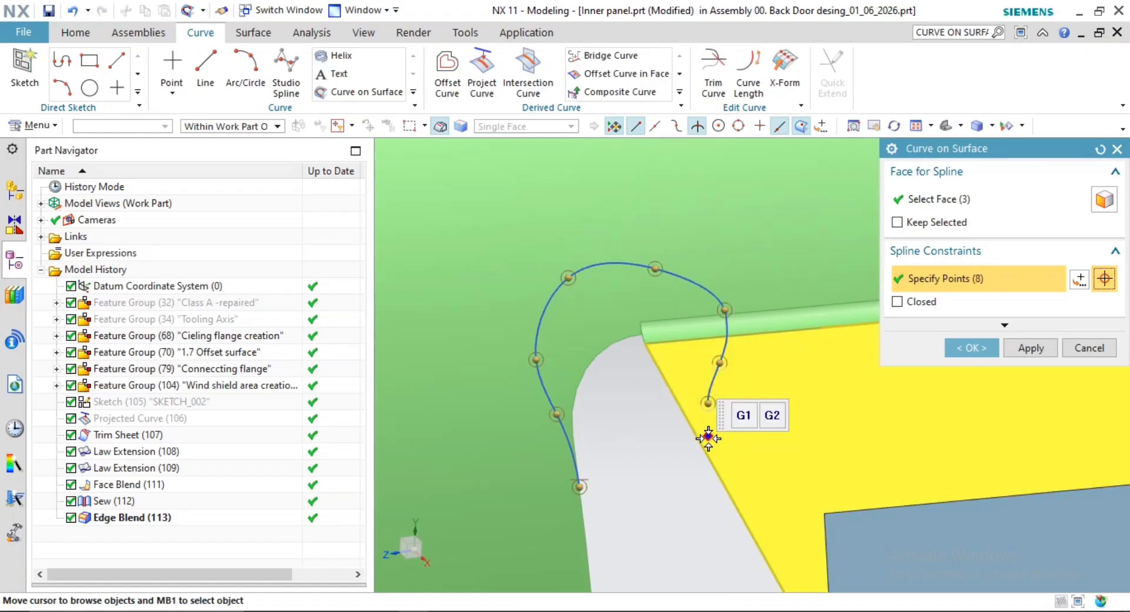
pyautogui.click(711, 461)
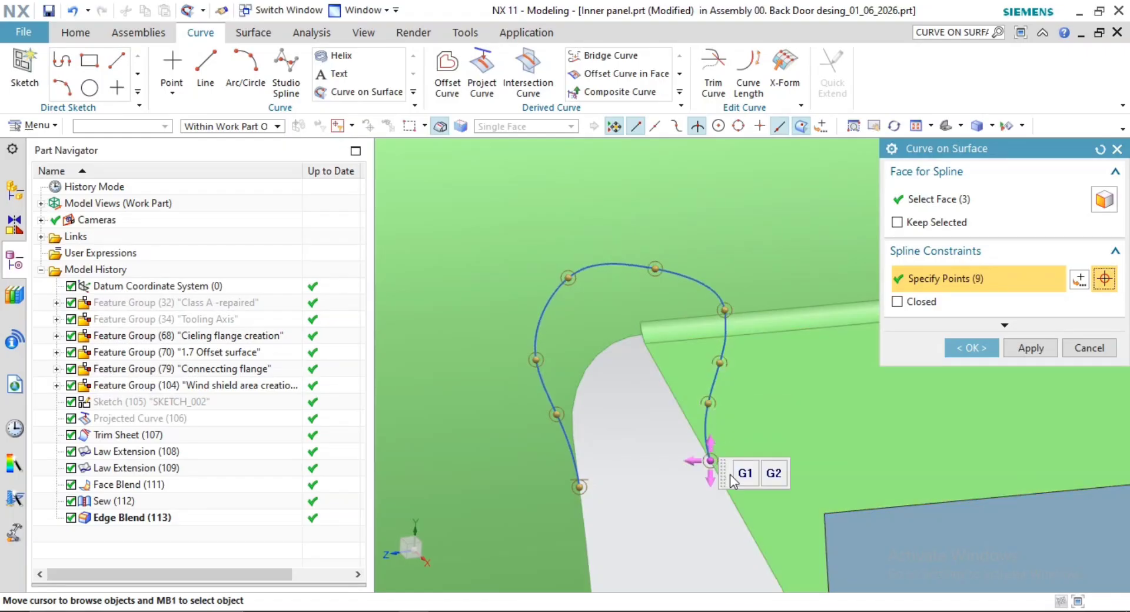
pyautogui.middleClick(640, 428)
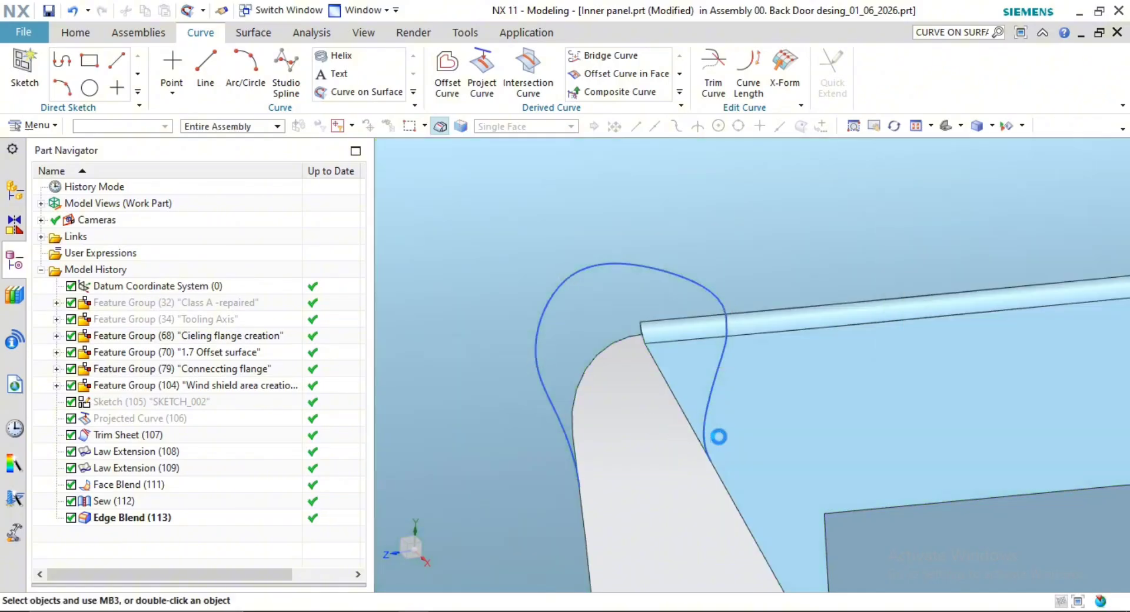
# Trim the sewn panel sheet with the arched curve on surface as boundary, keeping the region outside the curve
pyautogui.scroll(-3, 718, 437)
pyautogui.moveTo(719, 415); pyautogui.dragTo(751, 433, button='middle')
pyautogui.click(253, 33)
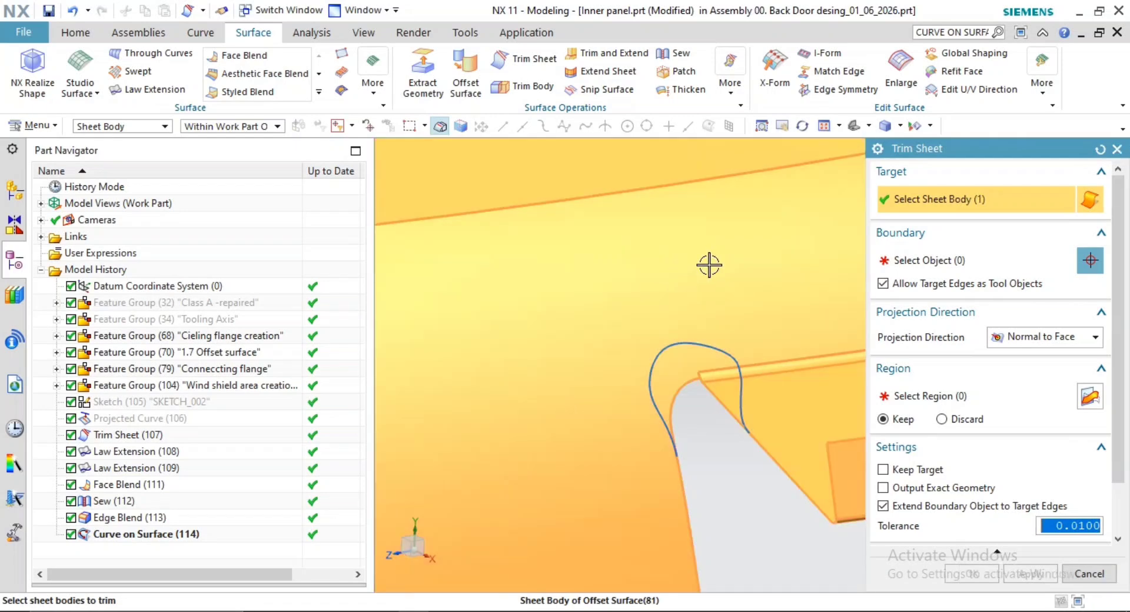
pyautogui.click(694, 312)
pyautogui.click(705, 351)
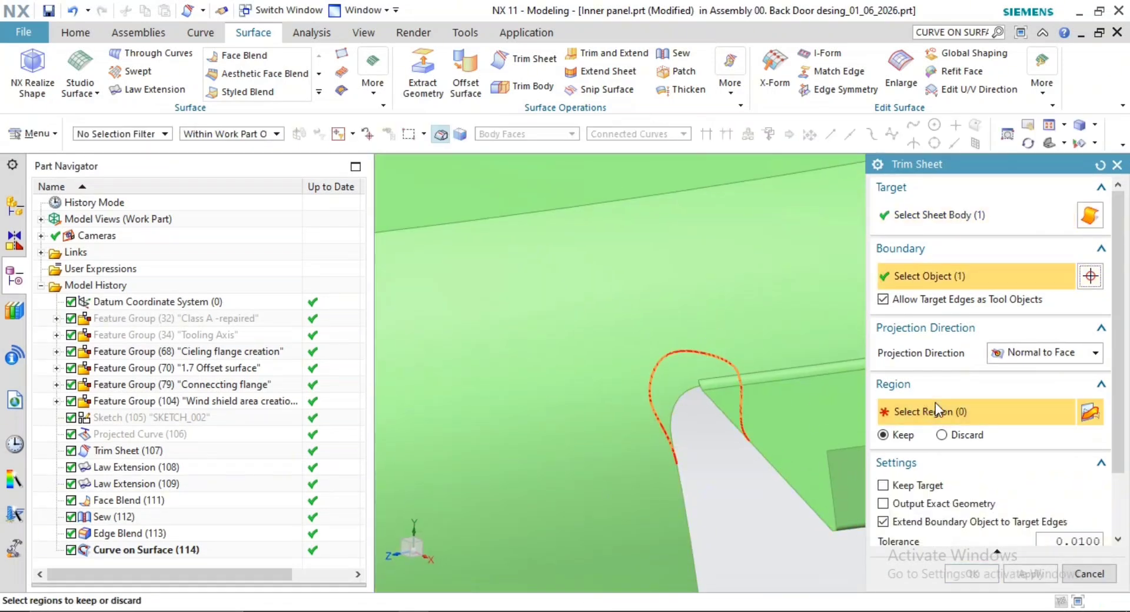
pyautogui.click(935, 403)
pyautogui.scroll(-1, 813, 465)
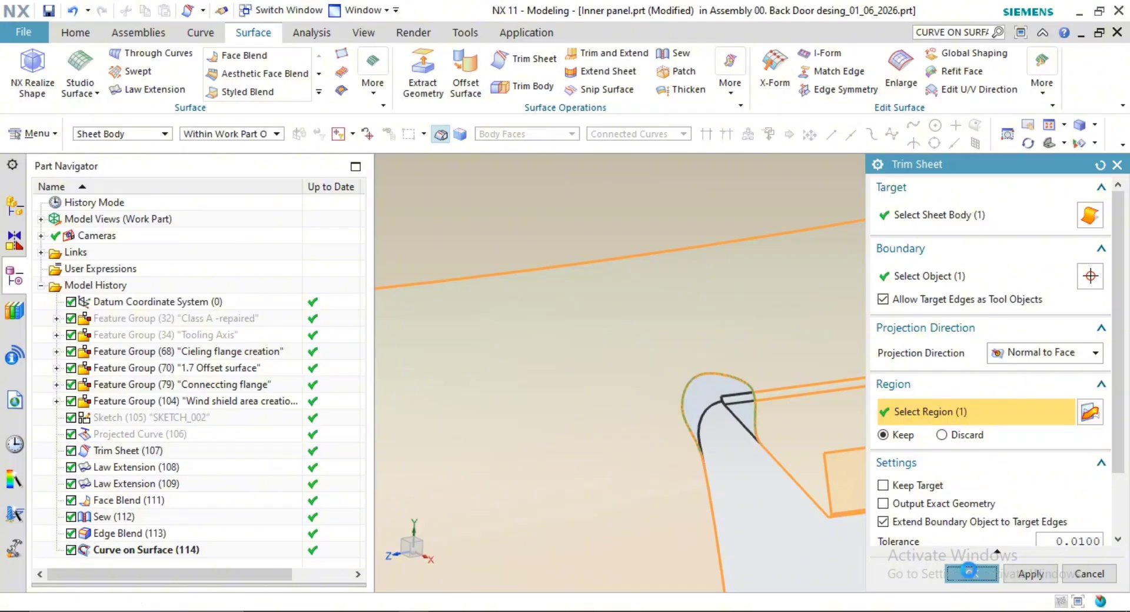
# Apply the corner trim and hide the arched curve on surface along the trimmed edge
pyautogui.click(970, 572)
pyautogui.scroll(2, 790, 505)
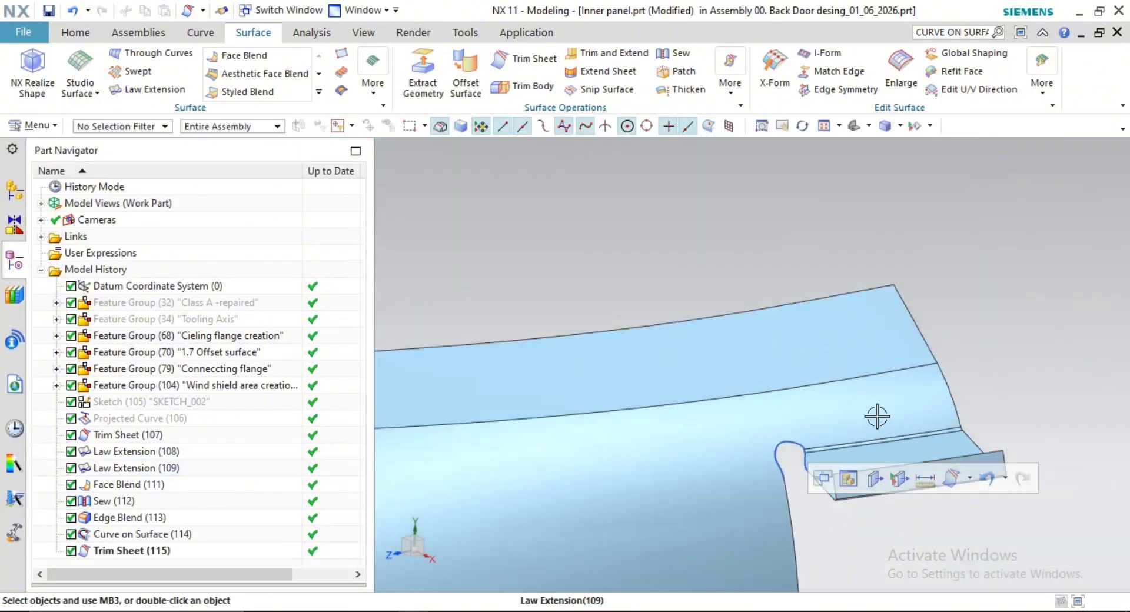
pyautogui.moveTo(877, 416); pyautogui.dragTo(740, 477, button='middle')
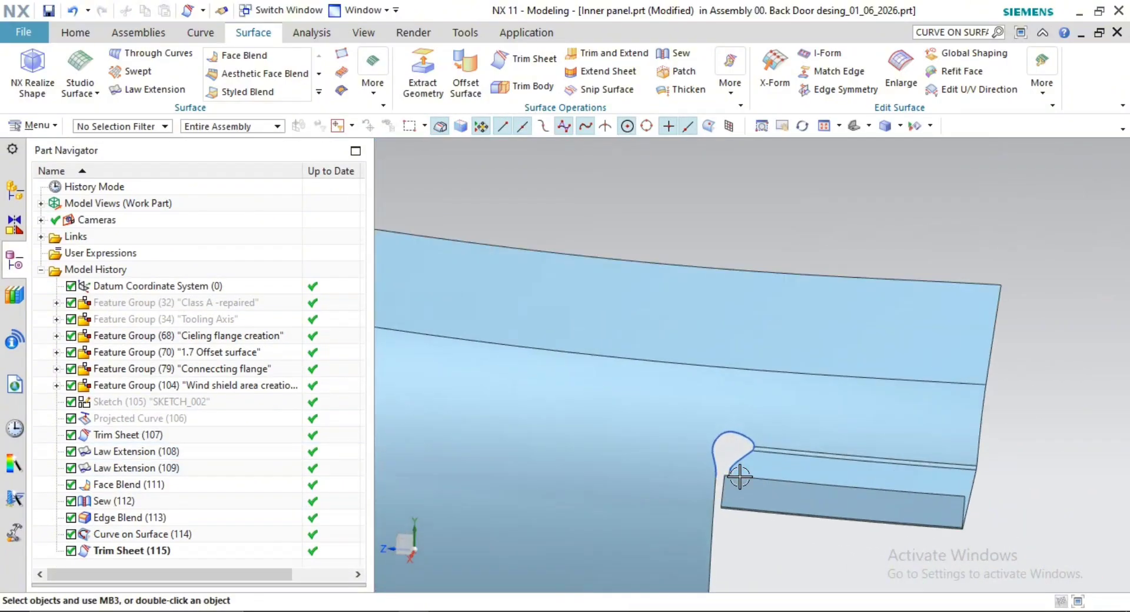
pyautogui.scroll(2, 740, 476)
pyautogui.click(745, 424)
pyautogui.hotkey('ctrl', 'b')
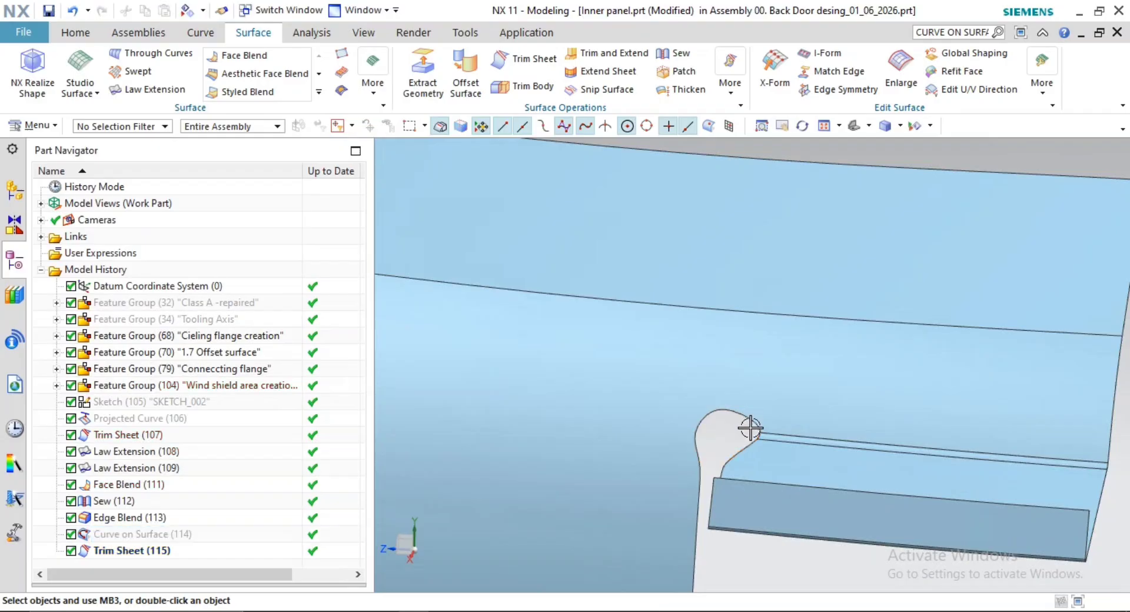
pyautogui.scroll(-2, 750, 428)
pyautogui.keyDown('shift'); pyautogui.moveTo(750, 428); pyautogui.dragTo(789, 394, button='middle'); pyautogui.keyUp('shift')
pyautogui.scroll(-2, 789, 393)
pyautogui.keyDown('shift'); pyautogui.moveTo(895, 449); pyautogui.dragTo(776, 365, button='middle'); pyautogui.keyUp('shift')
pyautogui.scroll(-3, 897, 395)
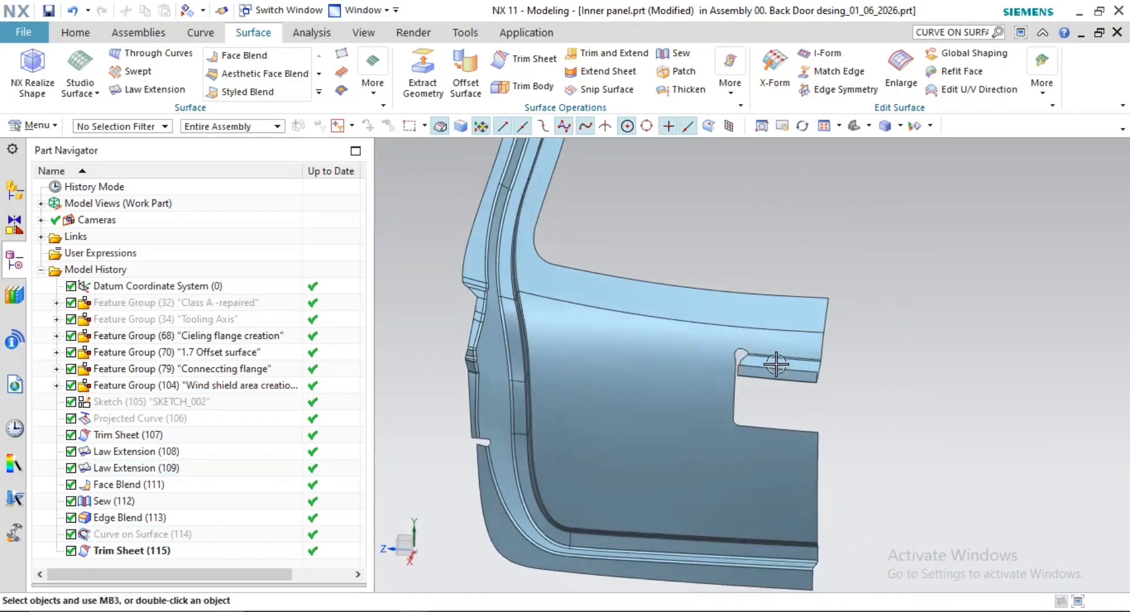
pyautogui.keyDown('shift'); pyautogui.moveTo(843, 326); pyautogui.dragTo(822, 325, button='middle'); pyautogui.keyUp('shift')
pyautogui.click(814, 255)
pyautogui.click(669, 89)
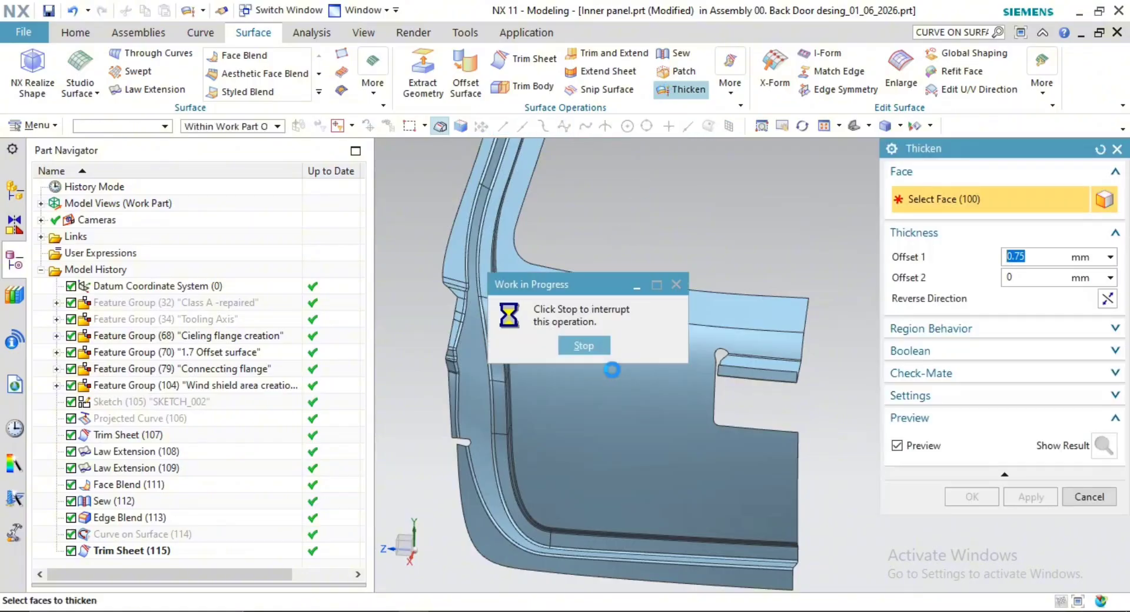
pyautogui.moveTo(717, 398); pyautogui.dragTo(693, 428, button='middle')
pyautogui.scroll(2, 698, 395)
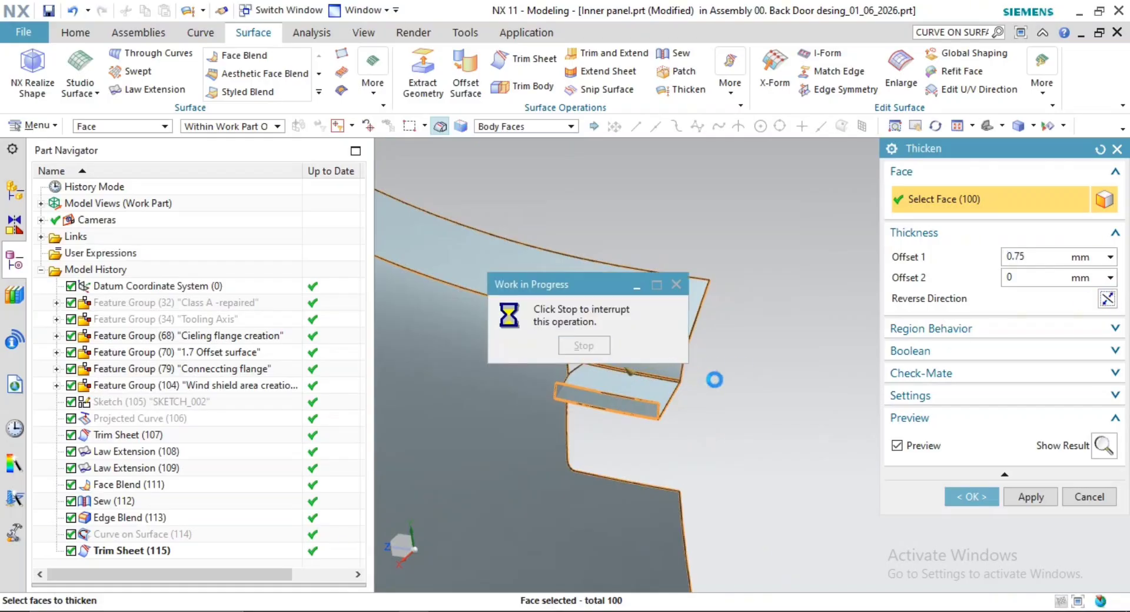
pyautogui.keyDown('shift'); pyautogui.moveTo(726, 406); pyautogui.dragTo(789, 389, button='middle'); pyautogui.keyUp('shift')
pyautogui.press('Escape')
pyautogui.scroll(-3, 777, 408)
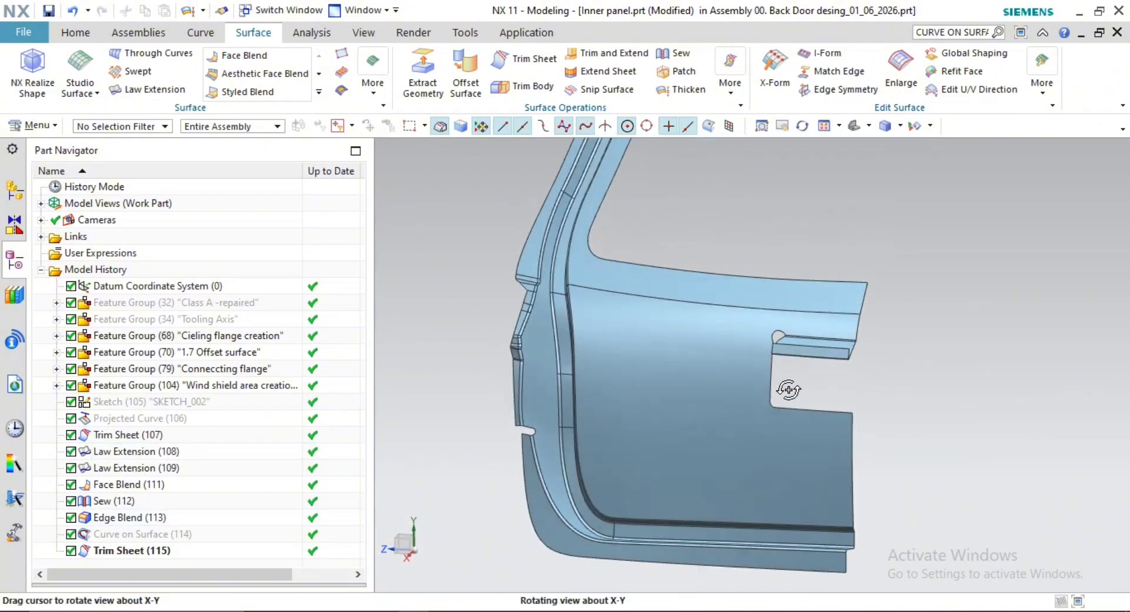
# Group the features from Sketch (105) through Trim Sheet (115) into a top-level feature group named "Lancing creation"
pyautogui.click(143, 405)
pyautogui.keyDown('shift'); pyautogui.click(152, 550); pyautogui.keyUp('shift')
pyautogui.rightClick(154, 550)
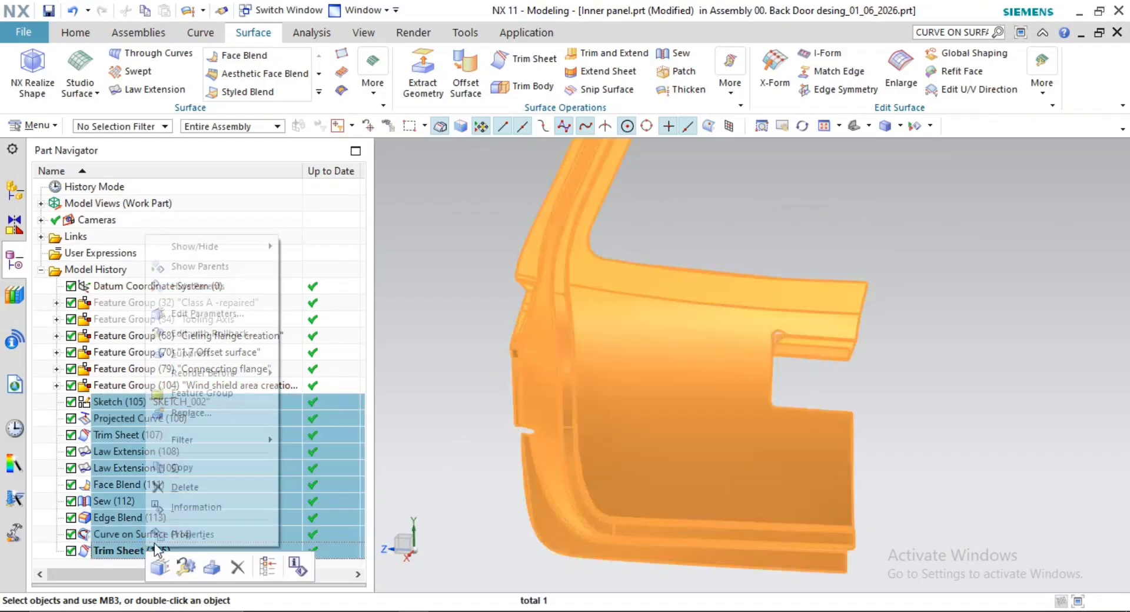
pyautogui.click(220, 394)
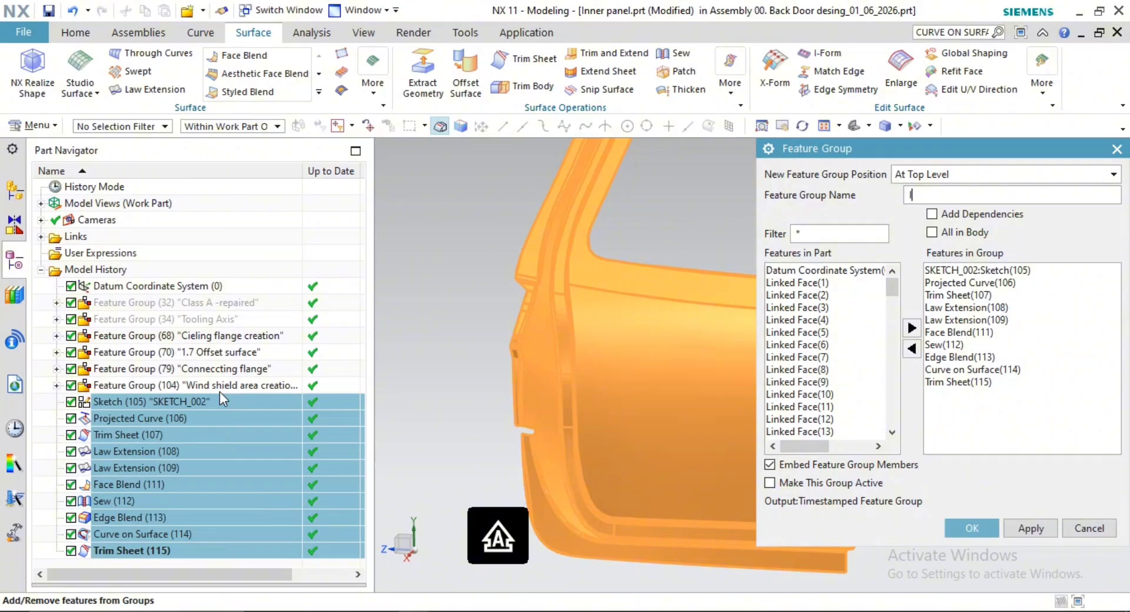
pyautogui.press('BackSpace')
pyautogui.press('BackSpace')
pyautogui.press('BackSpace')
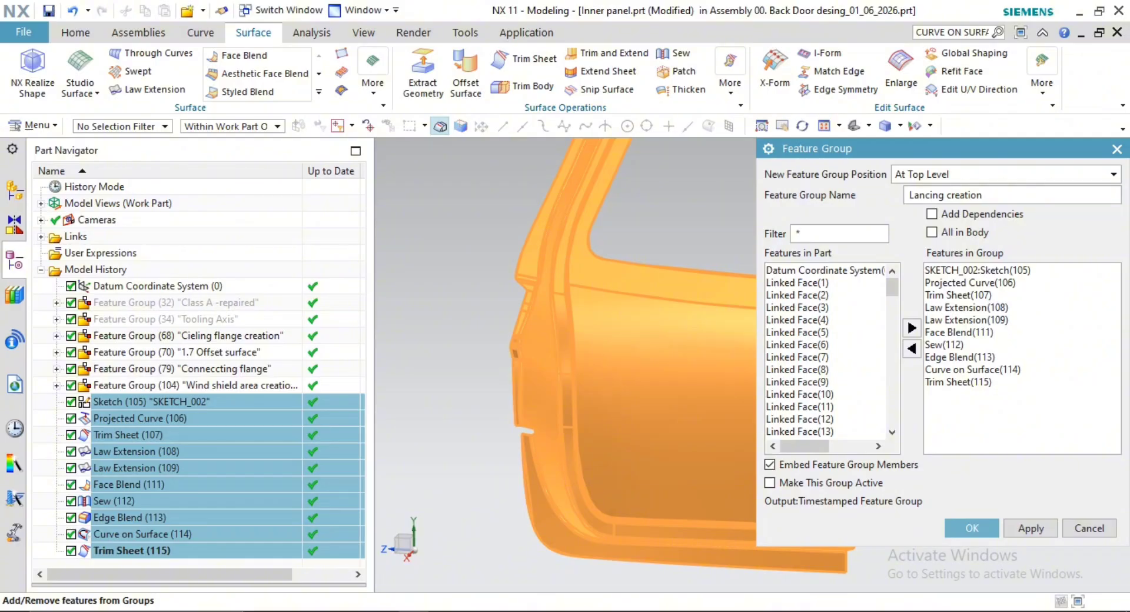
pyautogui.middleClick(412, 309)
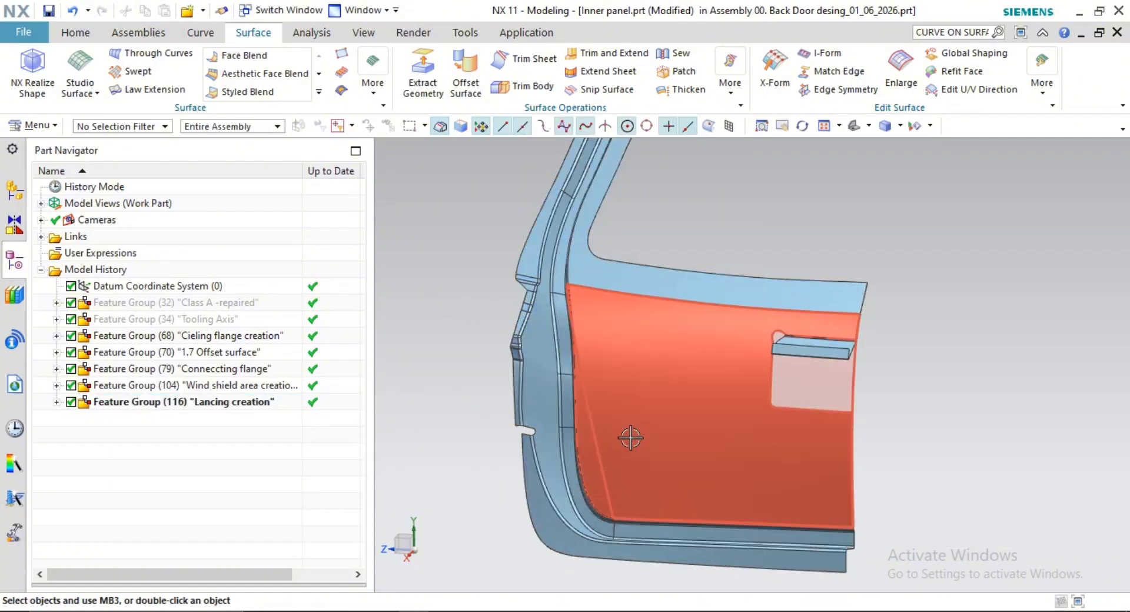
# Examine the inner panel, its trimmed cutout and the extension flanges from several angles
pyautogui.moveTo(631, 438); pyautogui.dragTo(609, 403, button='middle')
pyautogui.moveTo(729, 419); pyautogui.dragTo(693, 396, button='middle')
pyautogui.scroll(-2, 707, 405)
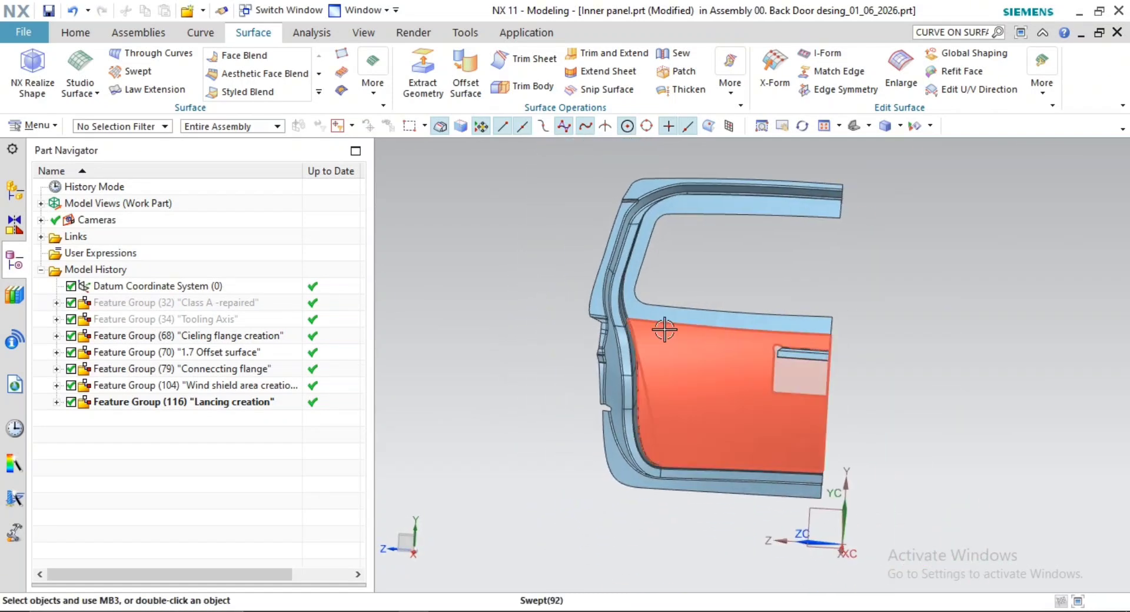
pyautogui.moveTo(739, 368); pyautogui.dragTo(732, 354, button='middle')
pyautogui.scroll(2, 697, 376)
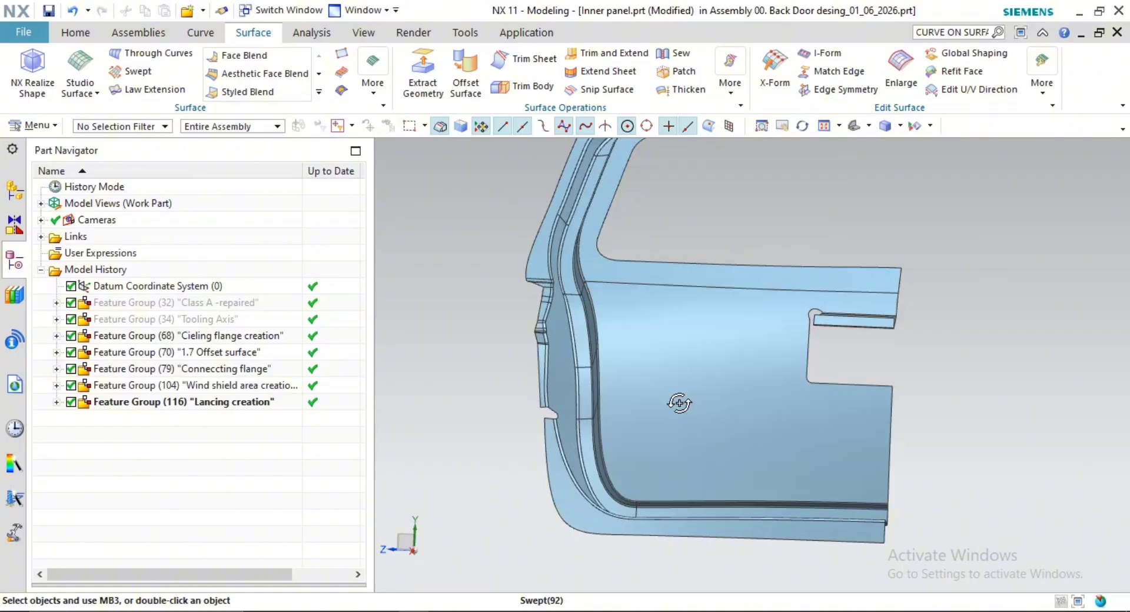
pyautogui.moveTo(680, 403); pyautogui.dragTo(771, 412, button='middle')
pyautogui.moveTo(935, 405); pyautogui.dragTo(939, 399, button='middle')
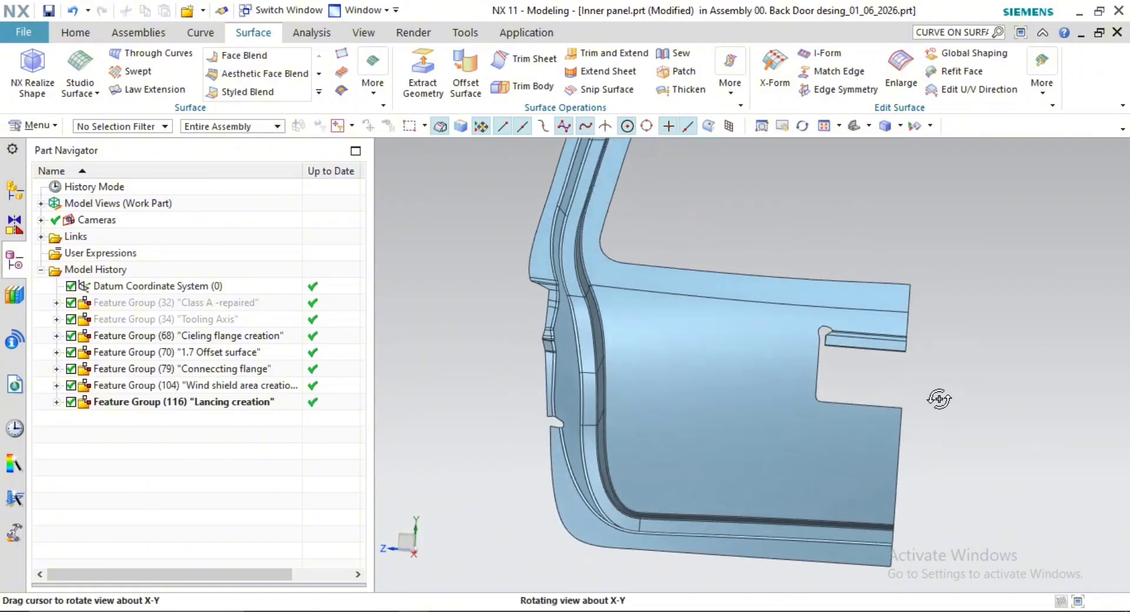
pyautogui.moveTo(798, 406); pyautogui.dragTo(642, 380, button='middle')
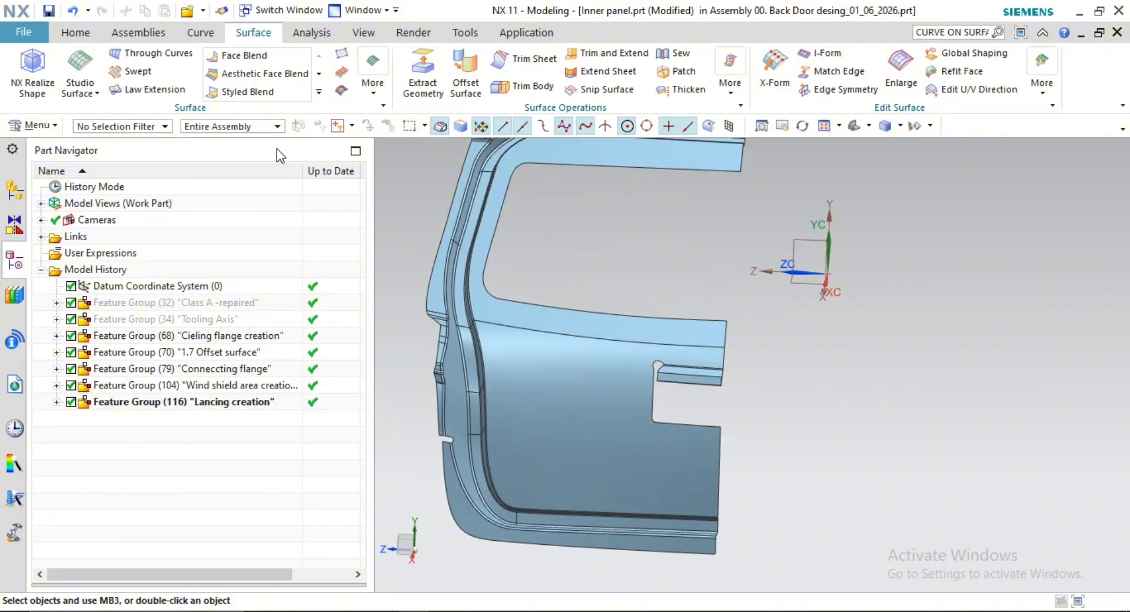
# Start a sketch with the New Plane method on the datum coordinate system's YZ plane, using its Z axis as horizontal reference
pyautogui.click(76, 33)
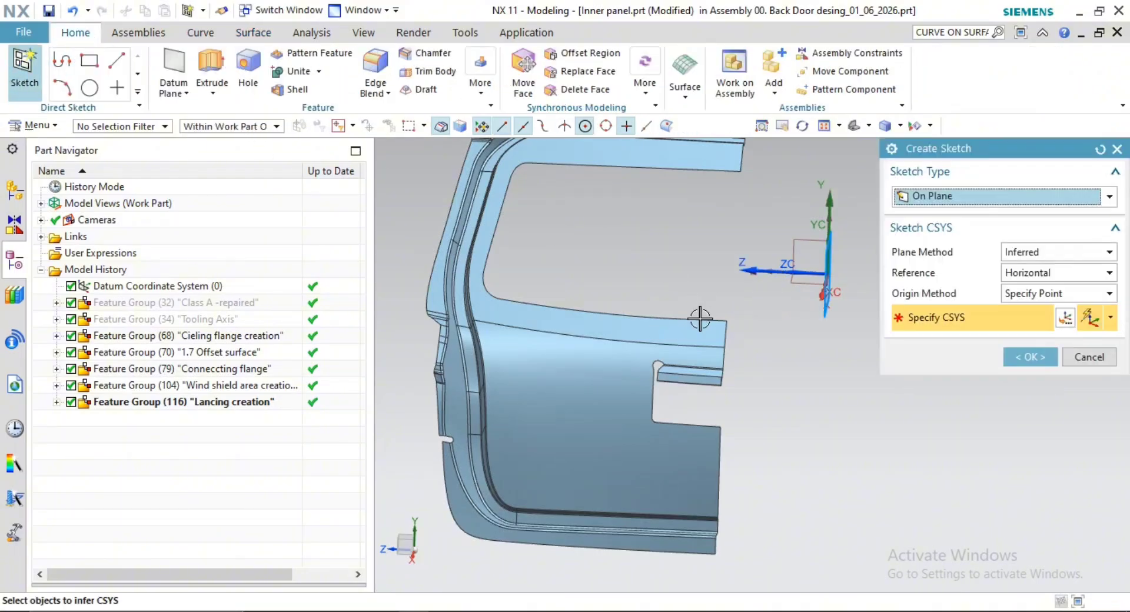
pyautogui.scroll(-1, 699, 320)
pyautogui.moveTo(698, 320)
pyautogui.keyDown('shift'); pyautogui.mouseDown(button='middle')
pyautogui.moveTo(600, 321)
pyautogui.moveTo(620, 326)
pyautogui.mouseUp(button='middle'); pyautogui.keyUp('shift')
pyautogui.click(1030, 253)
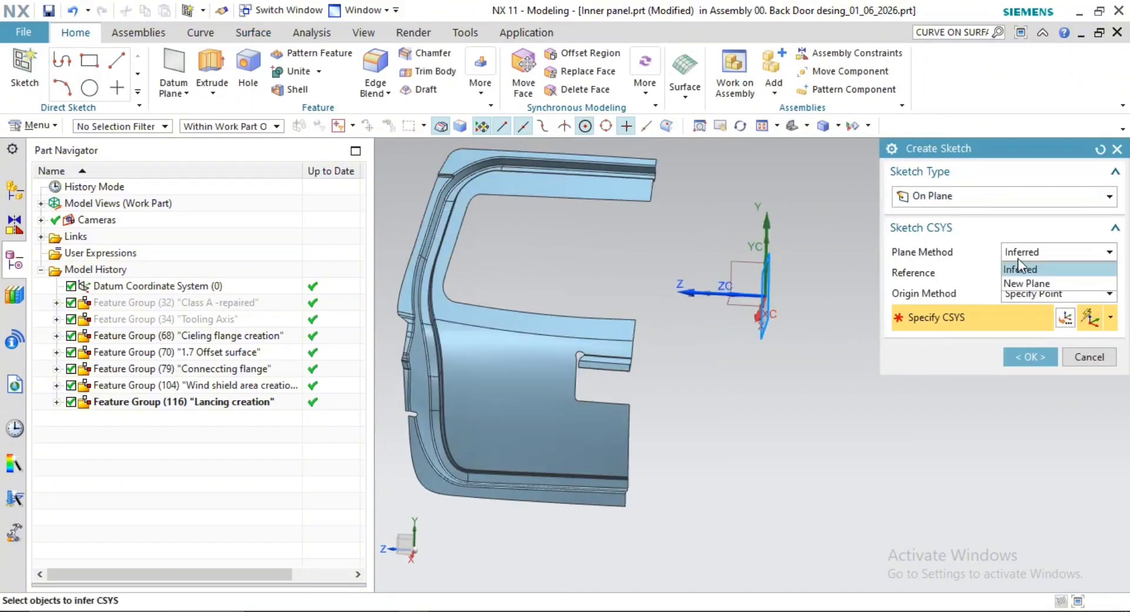
pyautogui.click(1027, 278)
pyautogui.scroll(-4, 694, 346)
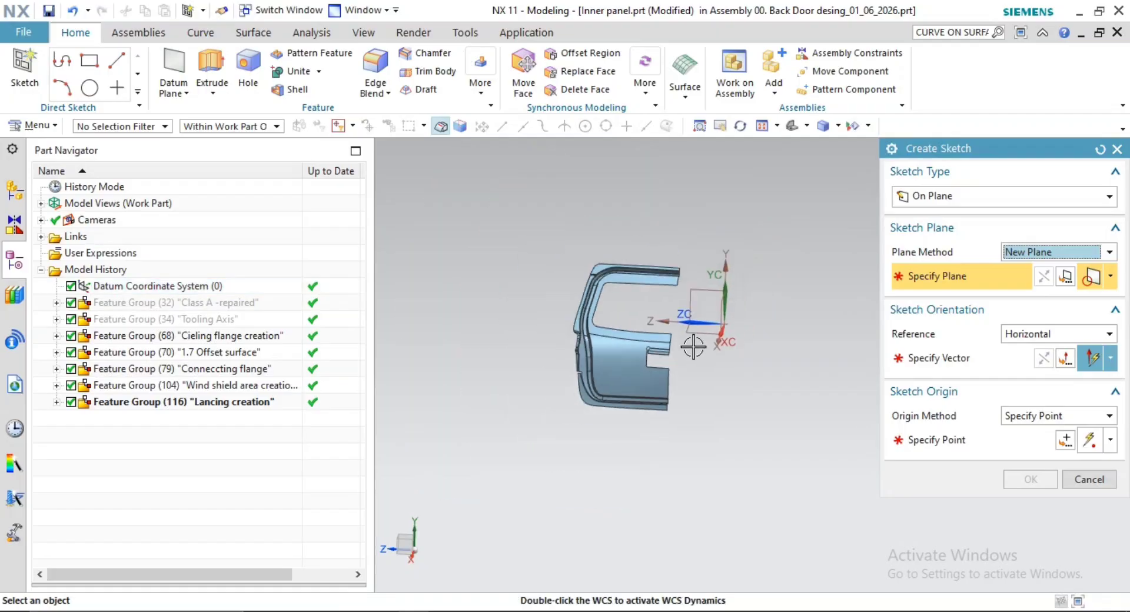
pyautogui.moveTo(691, 345); pyautogui.dragTo(618, 329, button='middle')
pyautogui.scroll(-4, 789, 415)
pyautogui.keyDown('shift'); pyautogui.moveTo(727, 397); pyautogui.dragTo(614, 499, button='middle'); pyautogui.keyUp('shift')
pyautogui.click(618, 501)
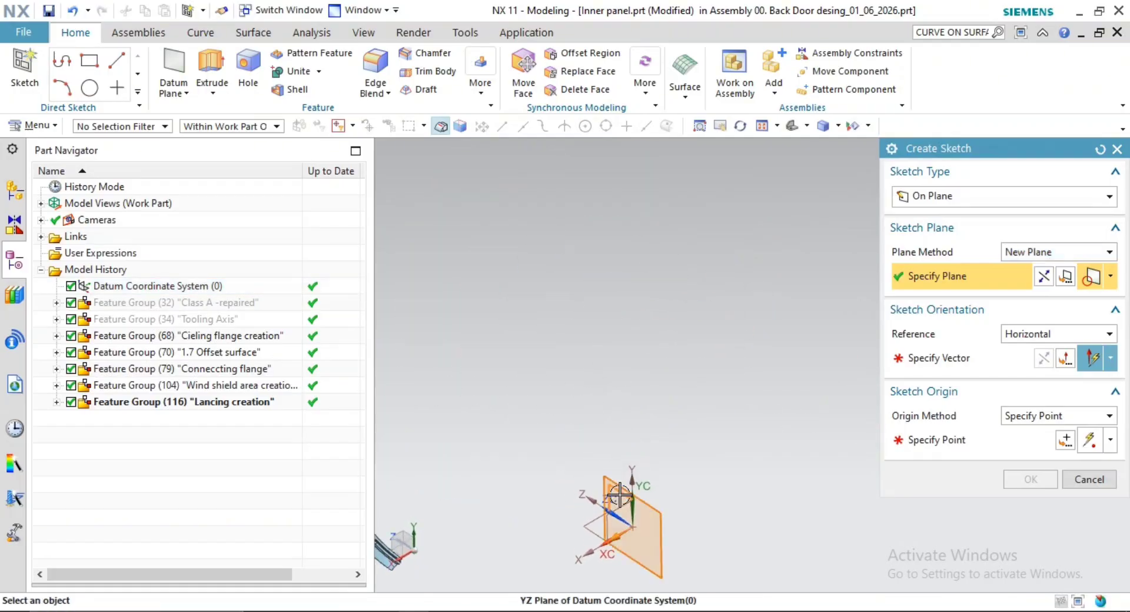
pyautogui.keyDown('shift'); pyautogui.moveTo(673, 464); pyautogui.dragTo(715, 361, button='middle'); pyautogui.keyUp('shift')
pyautogui.click(761, 238)
pyautogui.scroll(-1, 768, 370)
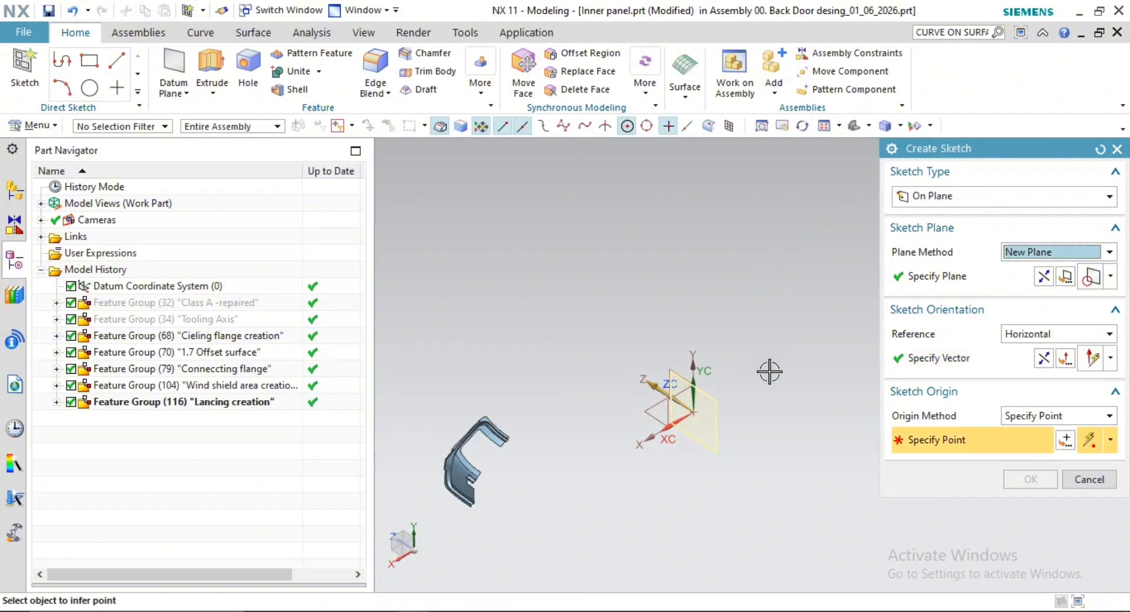
# Place the sketch origin at the inner endpoint of the window opening's lower edge, reverse the horizontal vector and create the sketch
pyautogui.keyDown('shift'); pyautogui.moveTo(820, 320); pyautogui.dragTo(854, 242, button='middle'); pyautogui.keyUp('shift')
pyautogui.scroll(3, 627, 340)
pyautogui.keyDown('shift'); pyautogui.moveTo(481, 457); pyautogui.dragTo(562, 367, button='middle'); pyautogui.keyUp('shift')
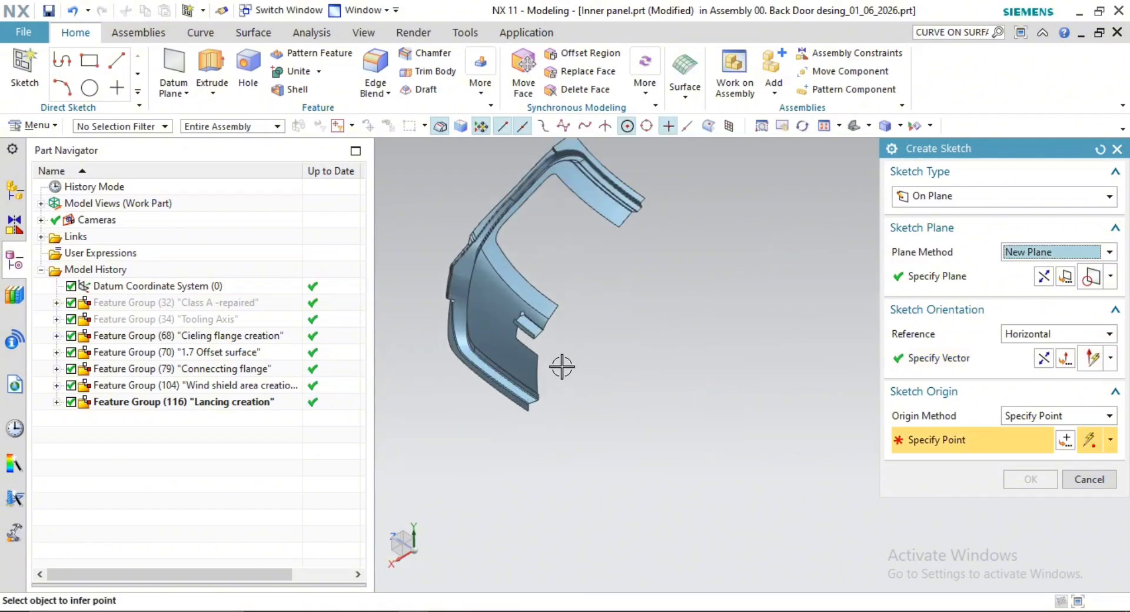
pyautogui.click(567, 302)
pyautogui.scroll(-6, 671, 365)
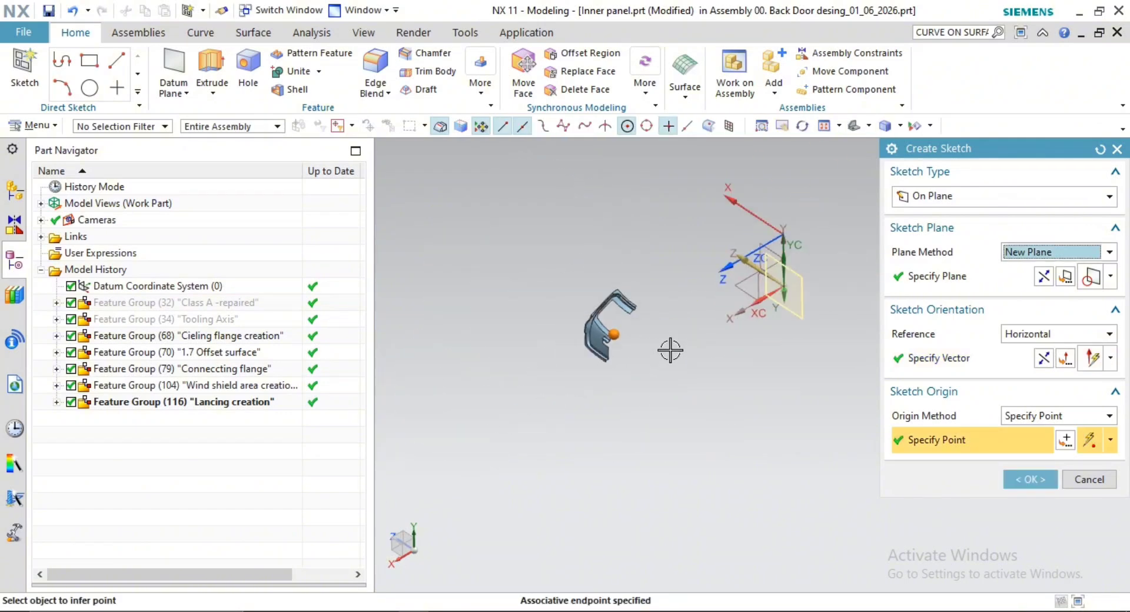
pyautogui.moveTo(659, 364); pyautogui.dragTo(740, 338, button='middle')
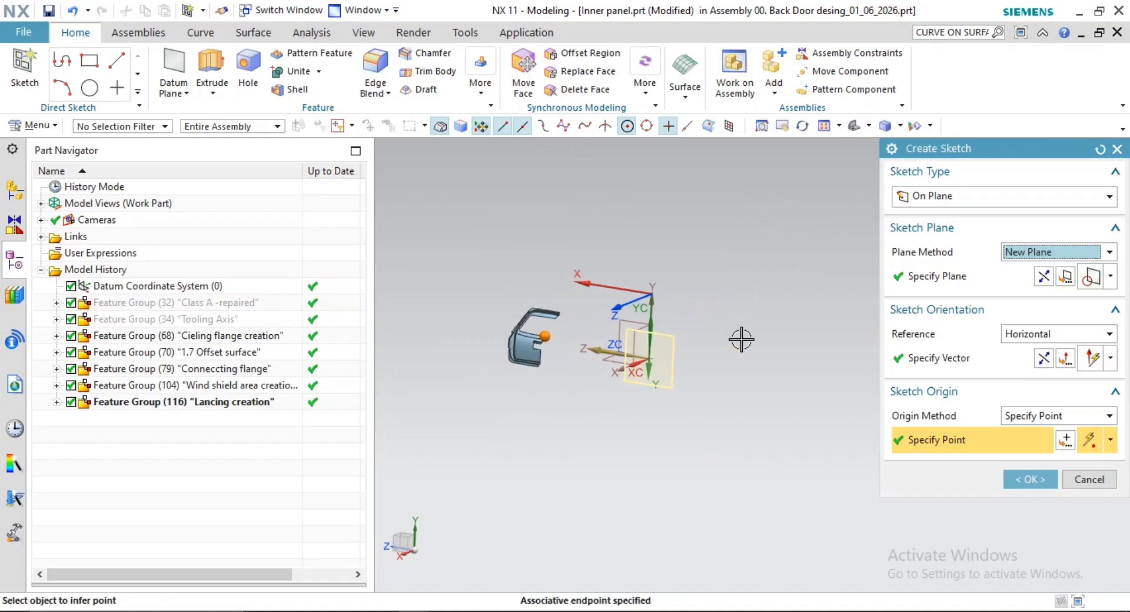
pyautogui.click(1017, 278)
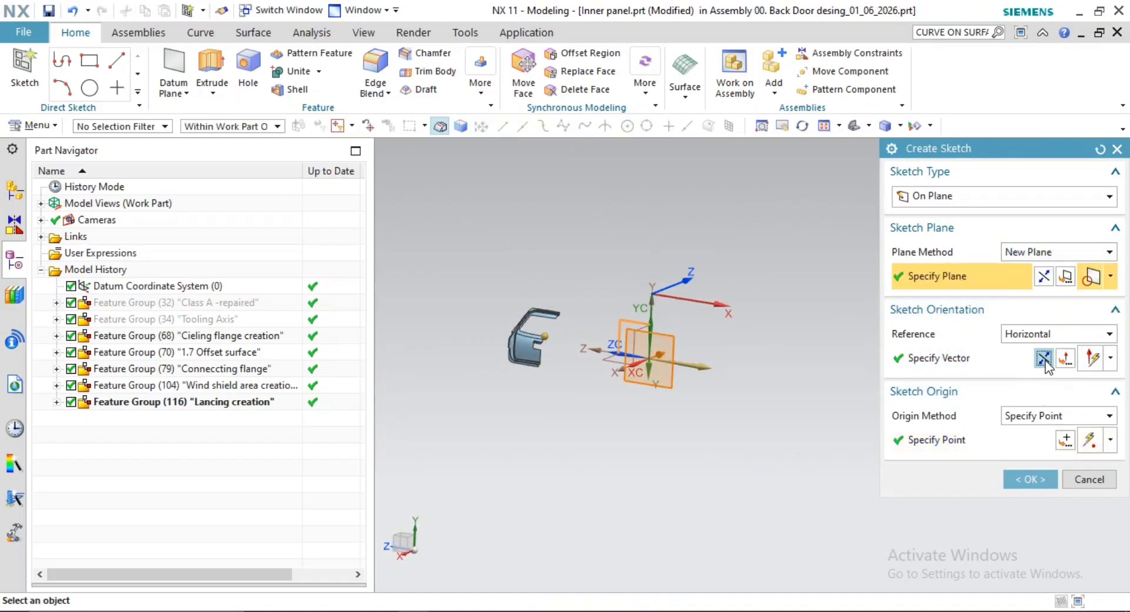
pyautogui.middleClick(799, 368)
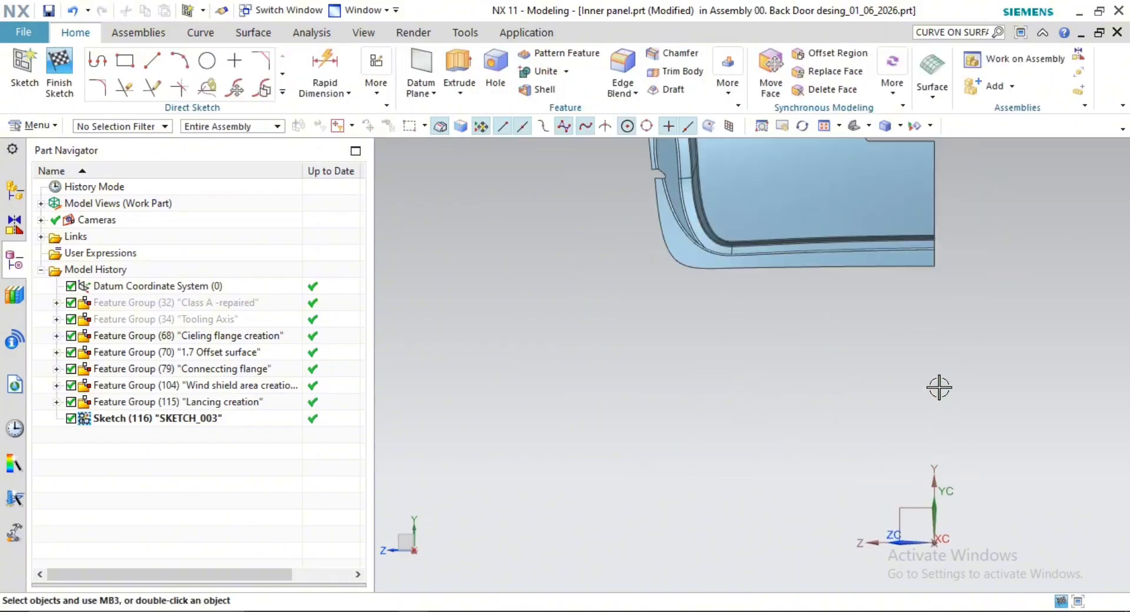
# Start the Profile tool in the new sketch and show the "Class A -repaired" feature group as reference geometry
pyautogui.moveTo(940, 387); pyautogui.dragTo(878, 448, button='middle')
pyautogui.moveTo(880, 401)
pyautogui.mouseDown(button='middle')
pyautogui.moveTo(812, 492)
pyautogui.moveTo(785, 477)
pyautogui.mouseUp(button='middle')
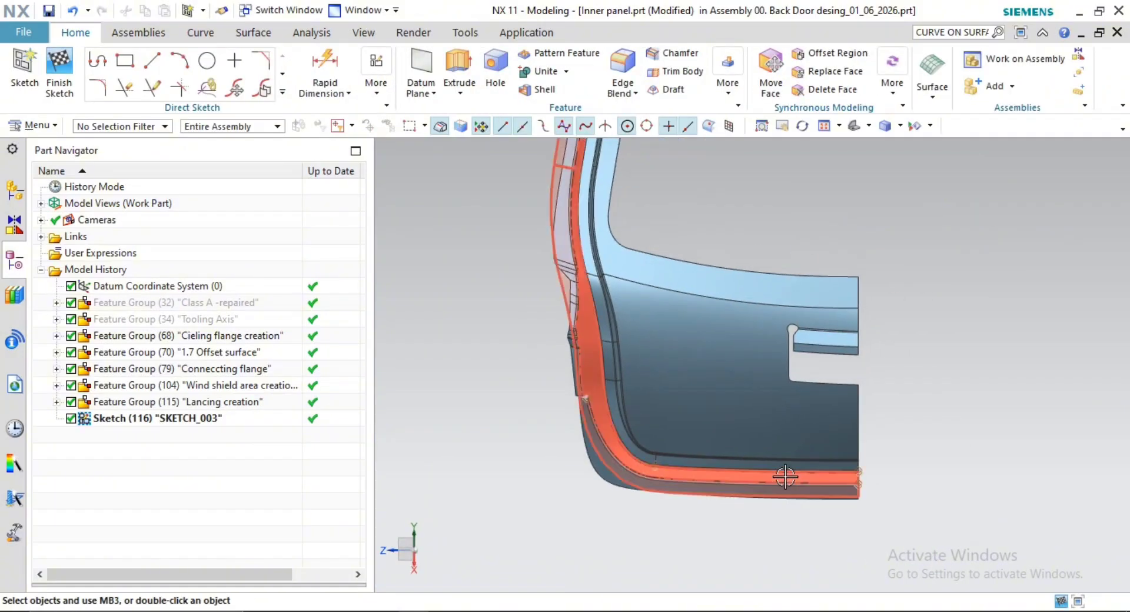
pyautogui.press('F8')
pyautogui.keyDown('shift'); pyautogui.moveTo(870, 412); pyautogui.dragTo(825, 488, button='middle'); pyautogui.keyUp('shift')
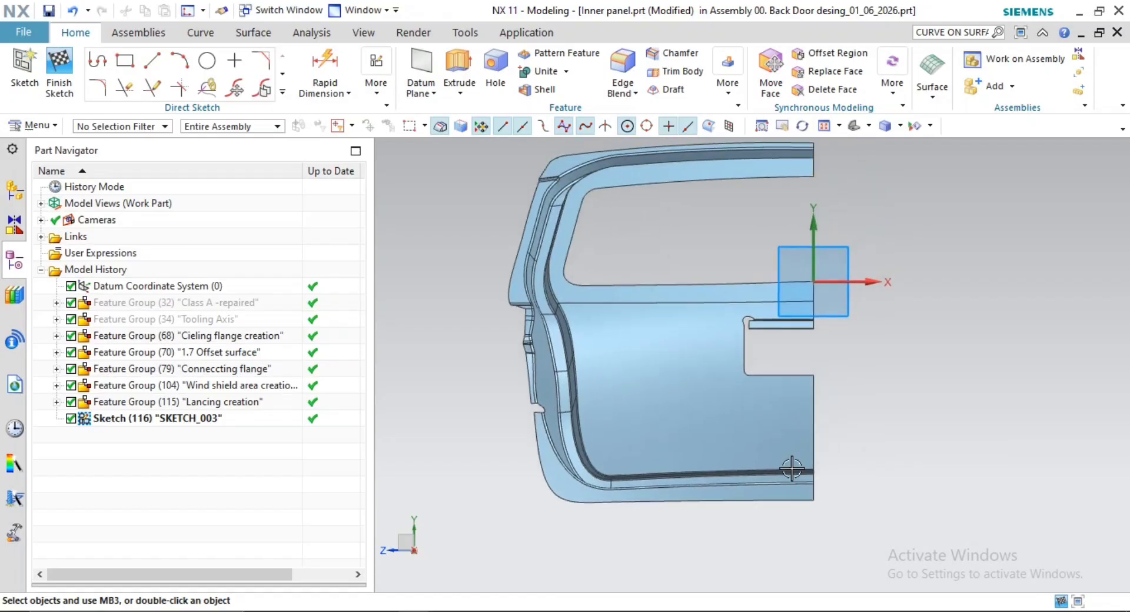
pyautogui.scroll(1, 736, 427)
pyautogui.keyDown('shift'); pyautogui.moveTo(705, 449); pyautogui.dragTo(695, 488, button='middle'); pyautogui.keyUp('shift')
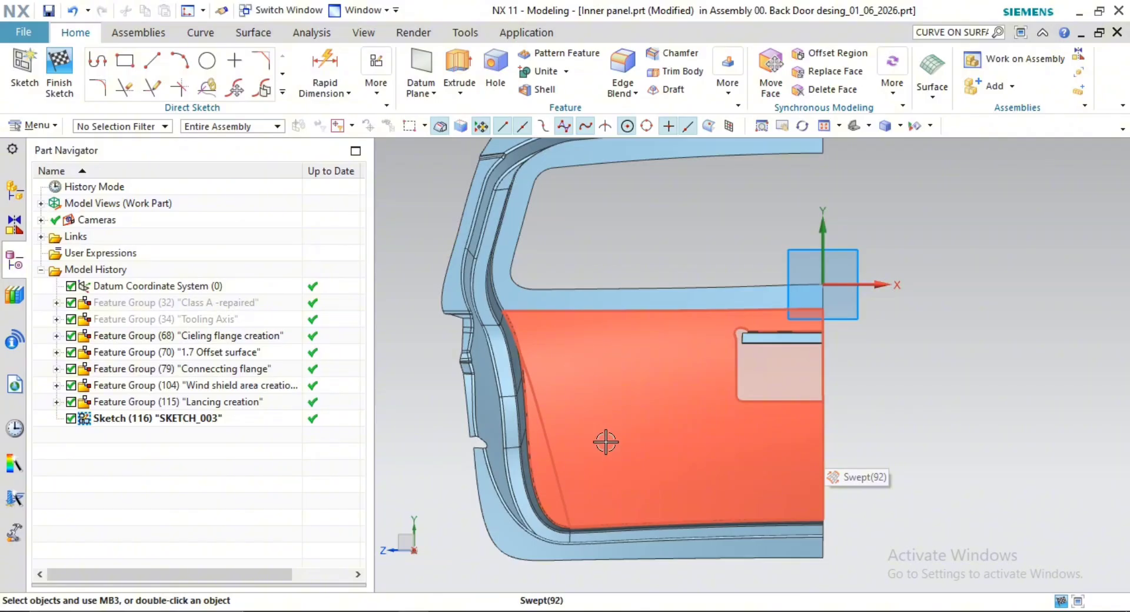
pyautogui.scroll(1, 597, 446)
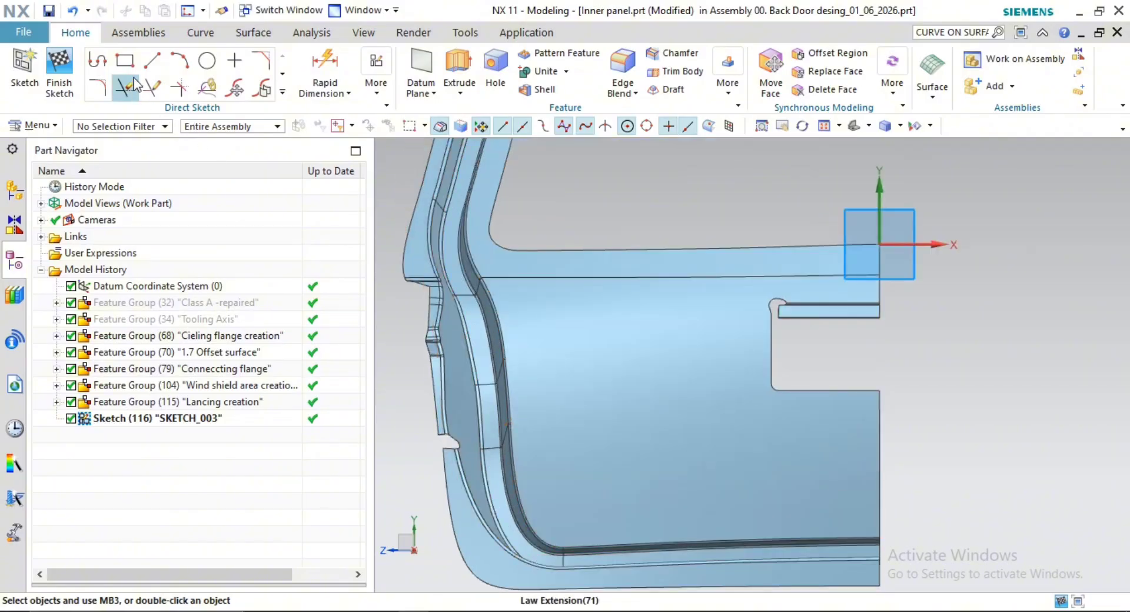
pyautogui.click(98, 61)
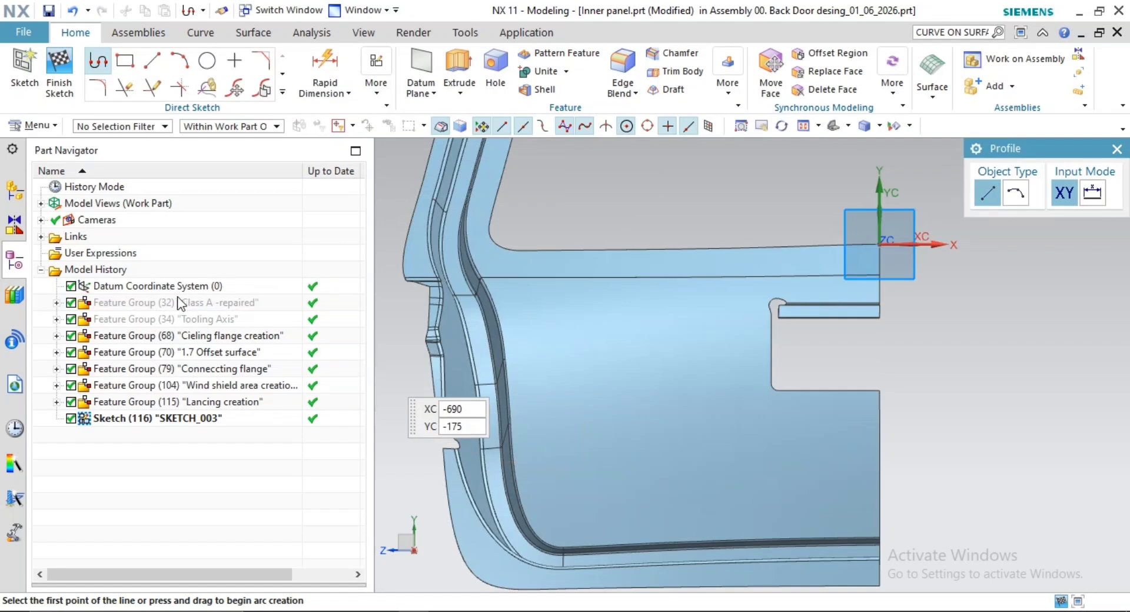
pyautogui.rightClick(249, 310)
pyautogui.click(270, 316)
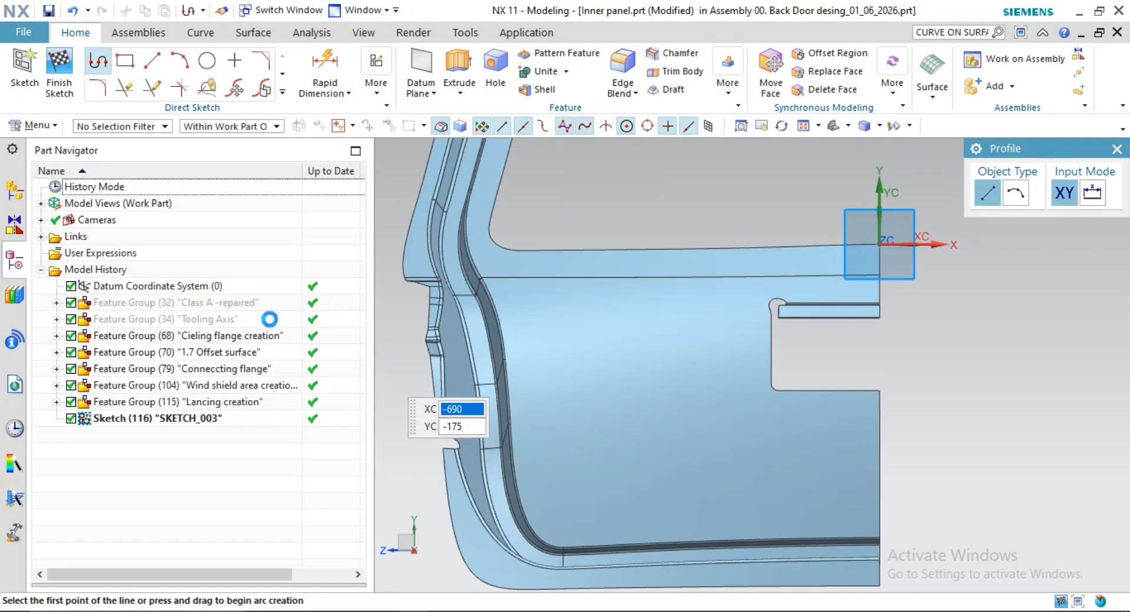
pyautogui.scroll(3, 630, 469)
pyautogui.scroll(-2, 495, 333)
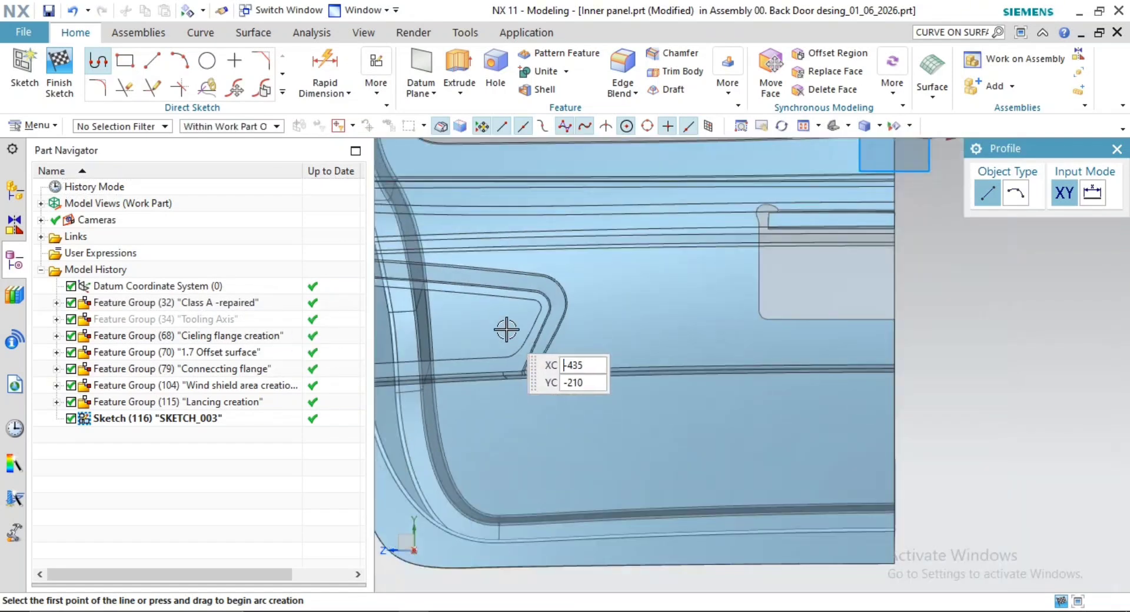
pyautogui.keyDown('shift'); pyautogui.moveTo(606, 348); pyautogui.dragTo(594, 377, button='middle'); pyautogui.keyUp('shift')
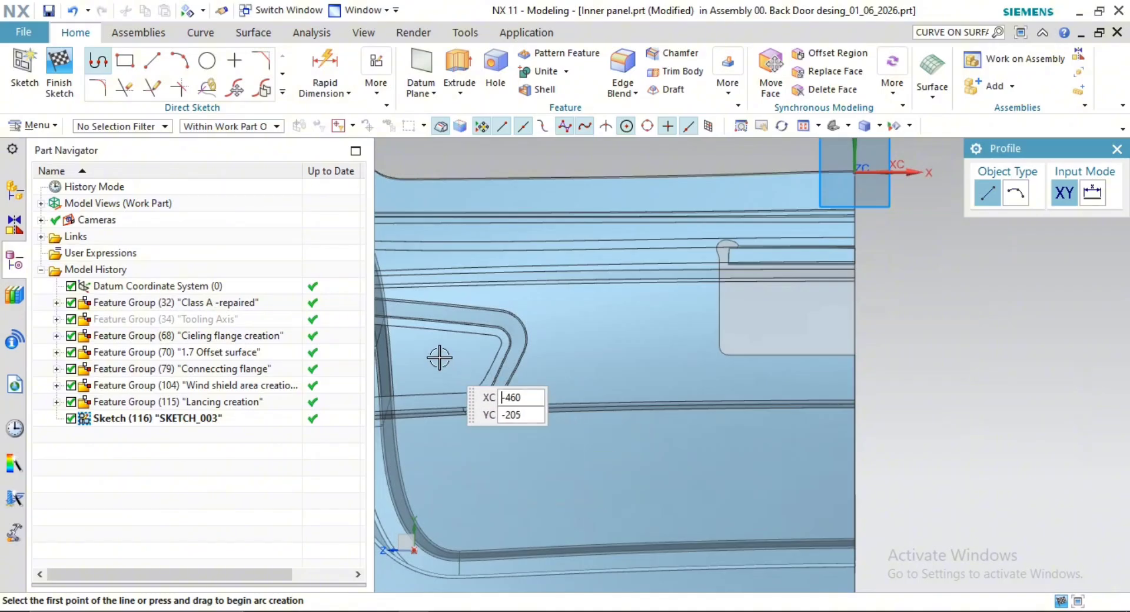
pyautogui.scroll(-3, 438, 347)
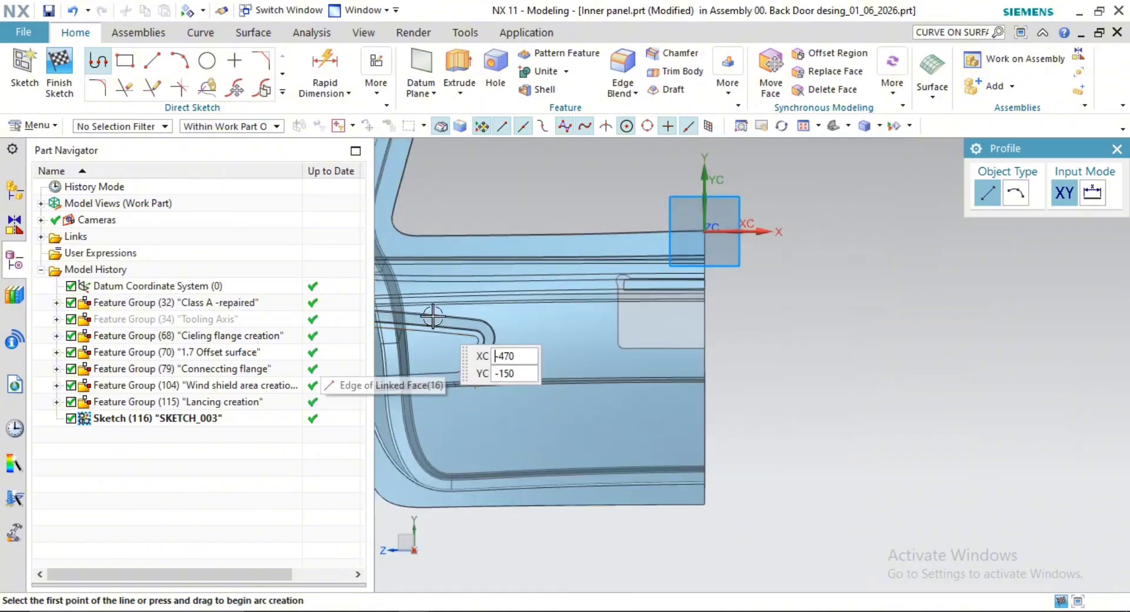
pyautogui.scroll(2, 421, 300)
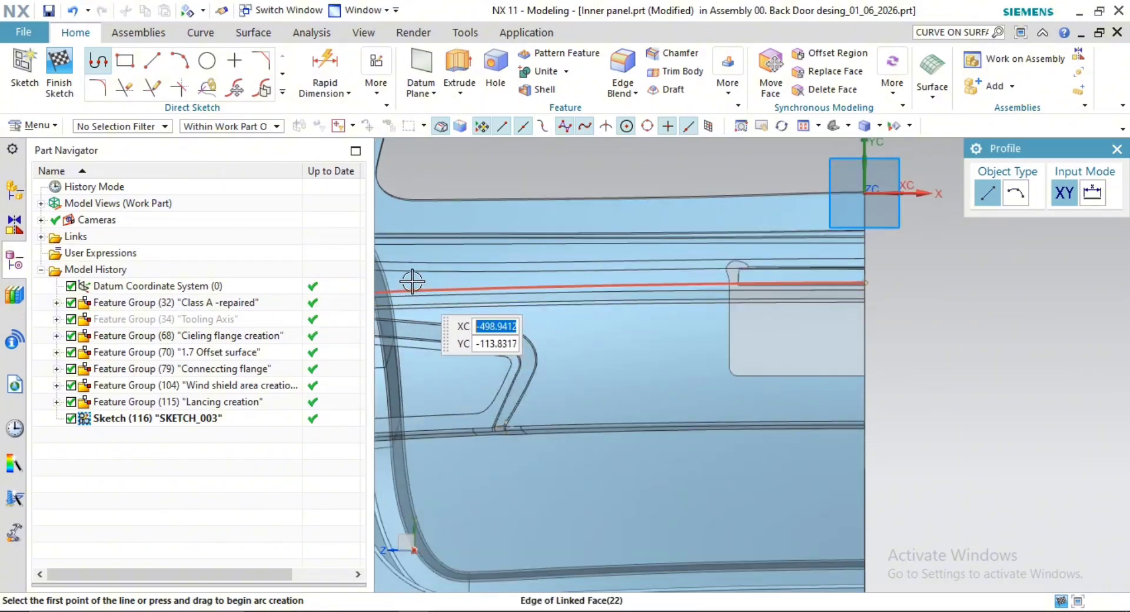
# Sketch an open five-segment profile beside and below the lamp recess, beginning with lines about 90, 145 and 135 long
pyautogui.scroll(2, 404, 282)
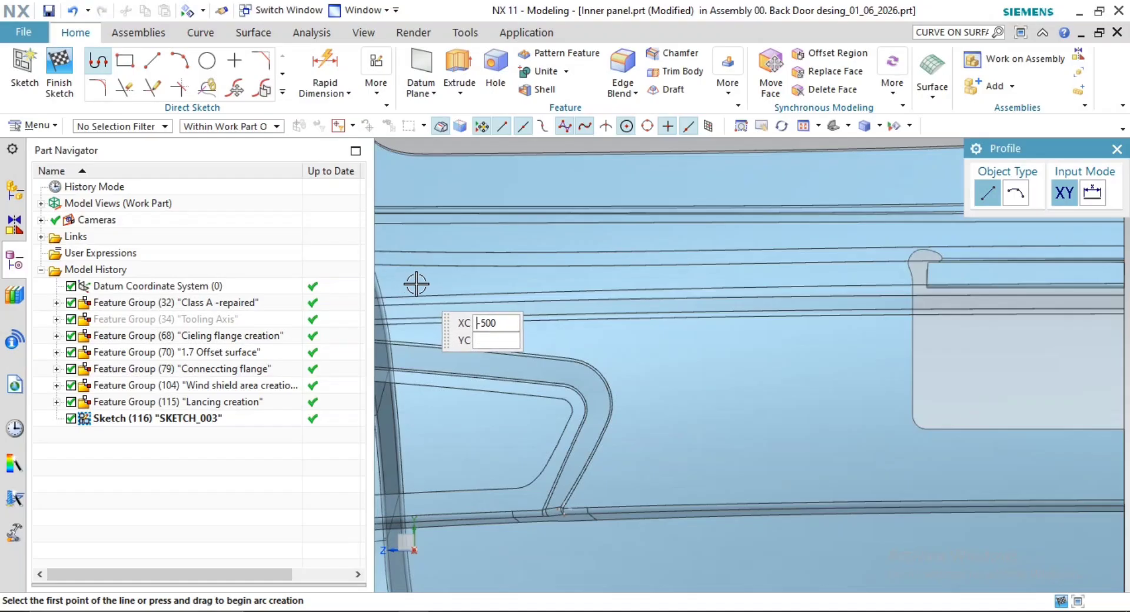
pyautogui.click(425, 285)
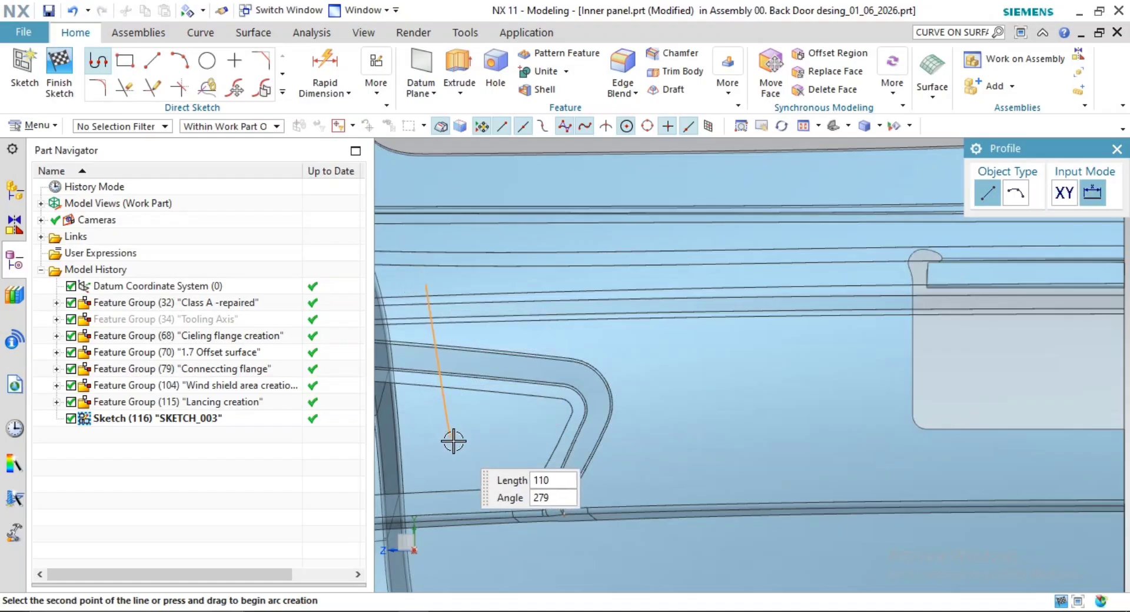
pyautogui.scroll(-3, 454, 441)
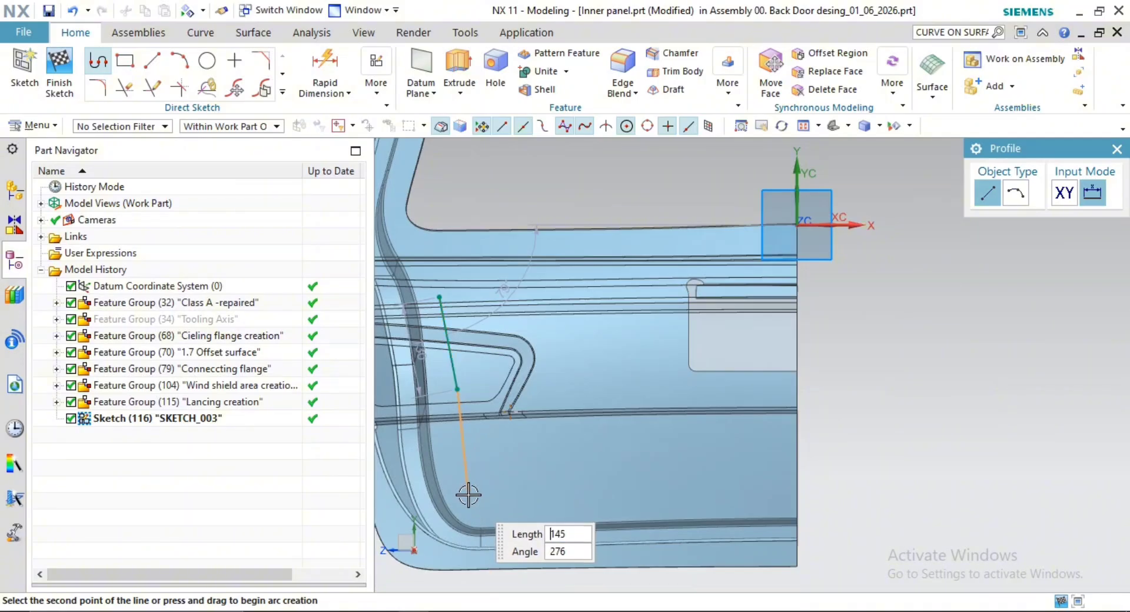
pyautogui.click(467, 494)
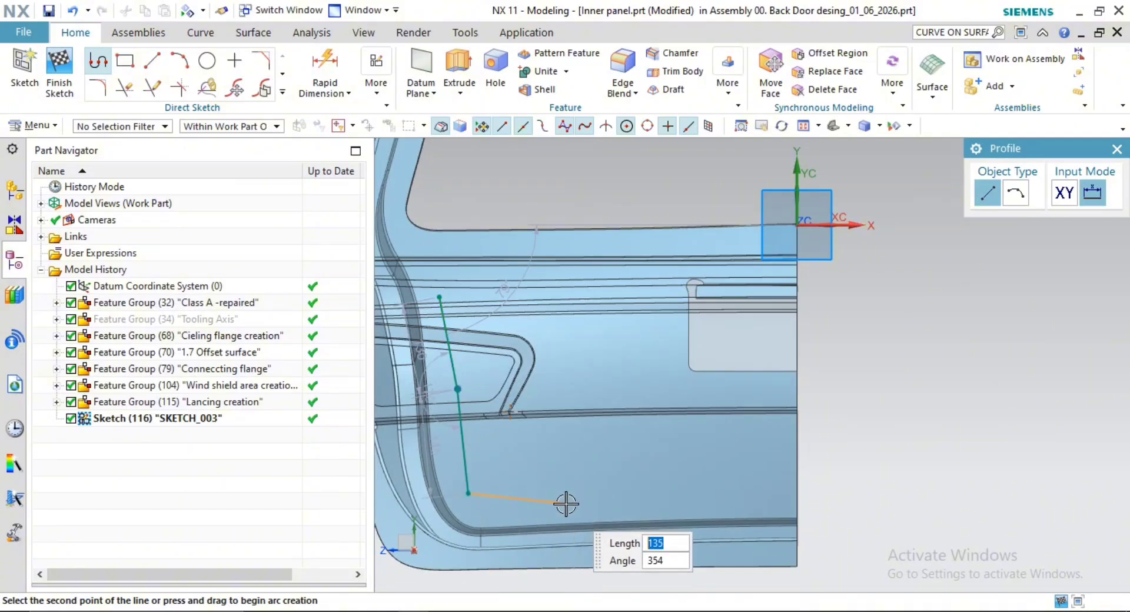
pyautogui.click(561, 467)
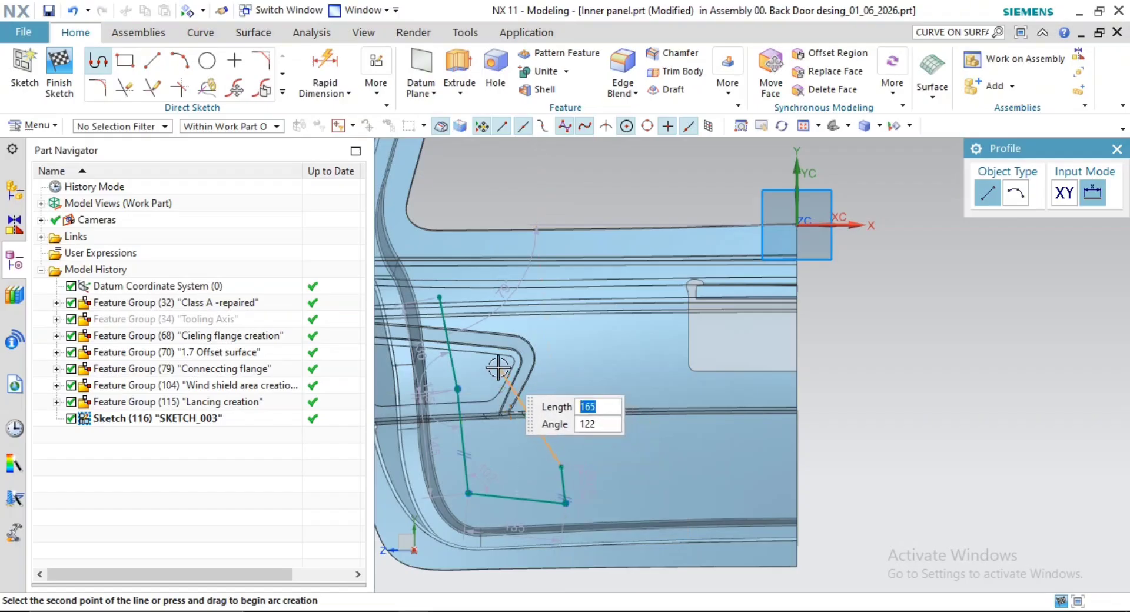
pyautogui.click(441, 301)
pyautogui.middleClick(956, 429)
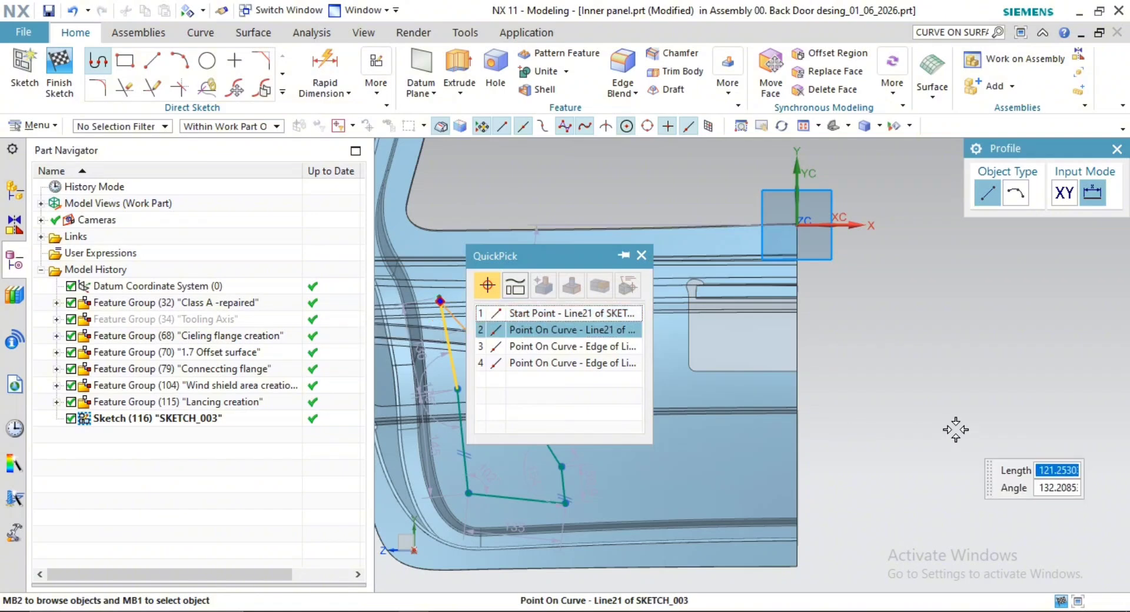
pyautogui.middleClick(918, 421)
pyautogui.press('Escape')
pyautogui.press('Escape')
# Close the profile with a line from its open end to the starting point
pyautogui.keyDown('shift'); pyautogui.moveTo(725, 454); pyautogui.dragTo(730, 495, button='middle'); pyautogui.keyUp('shift')
pyautogui.click(152, 60)
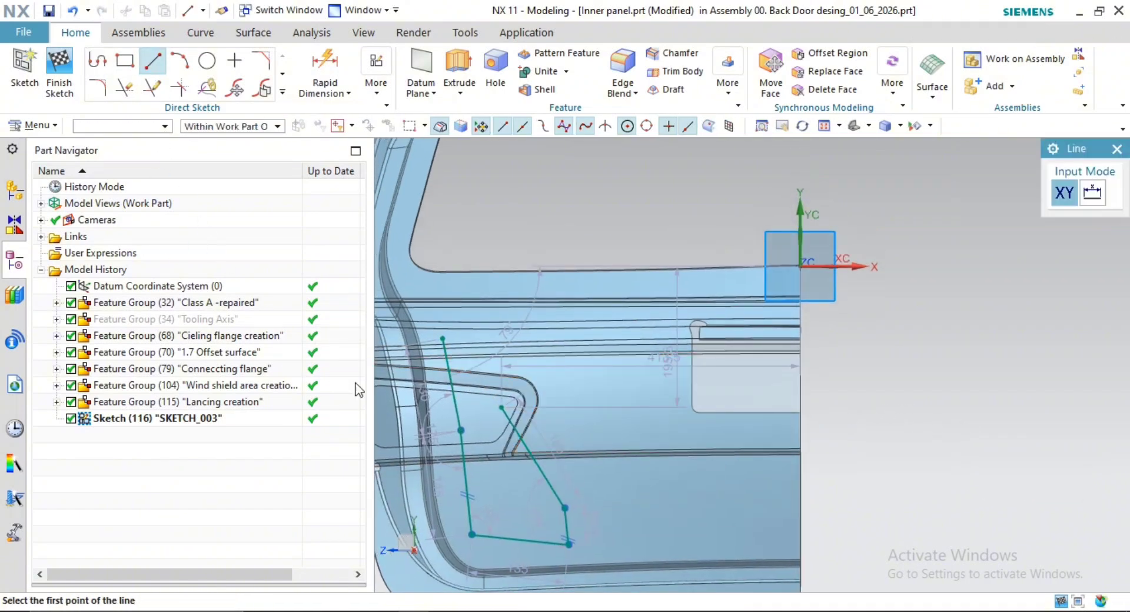
pyautogui.click(501, 406)
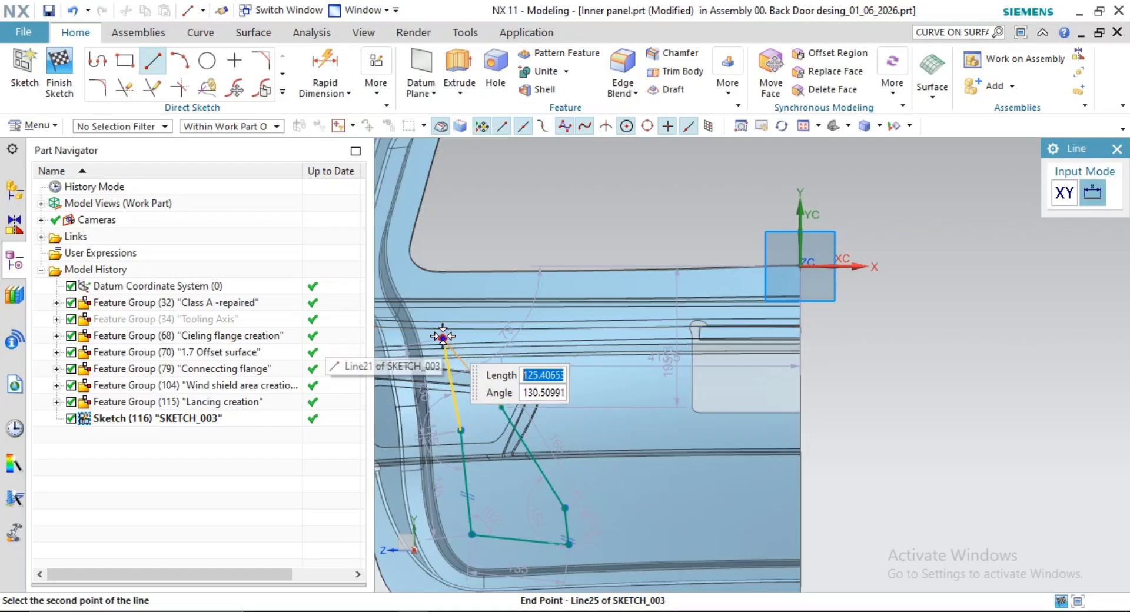
pyautogui.click(443, 339)
pyautogui.press('Escape')
pyautogui.scroll(-2, 815, 476)
pyautogui.scroll(-2, 799, 469)
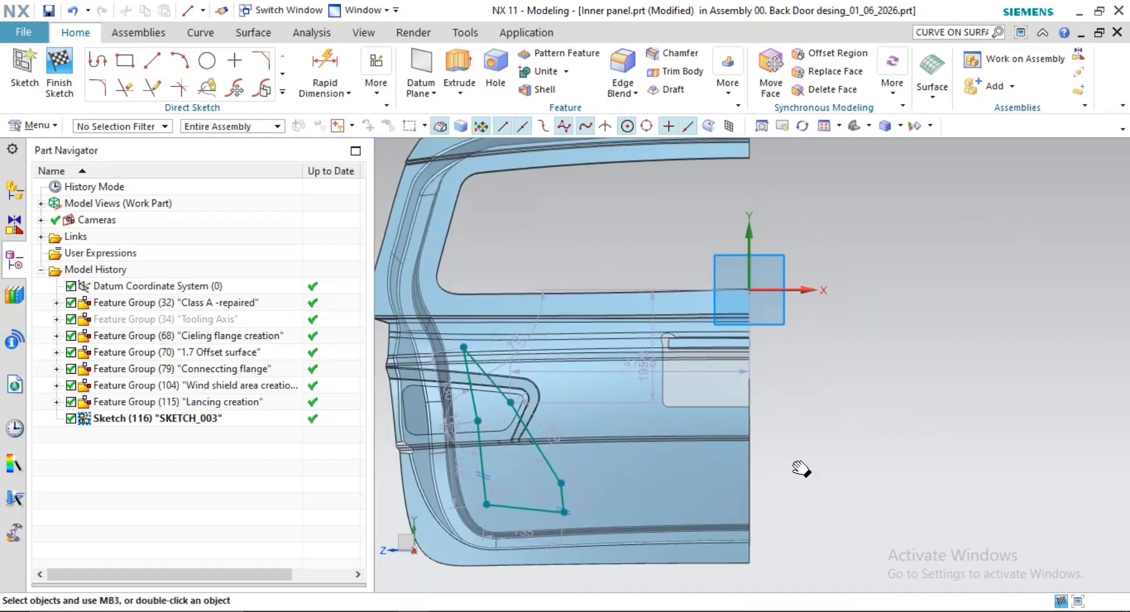
pyautogui.scroll(-1, 775, 518)
pyautogui.scroll(-1, 777, 471)
pyautogui.scroll(3, 530, 442)
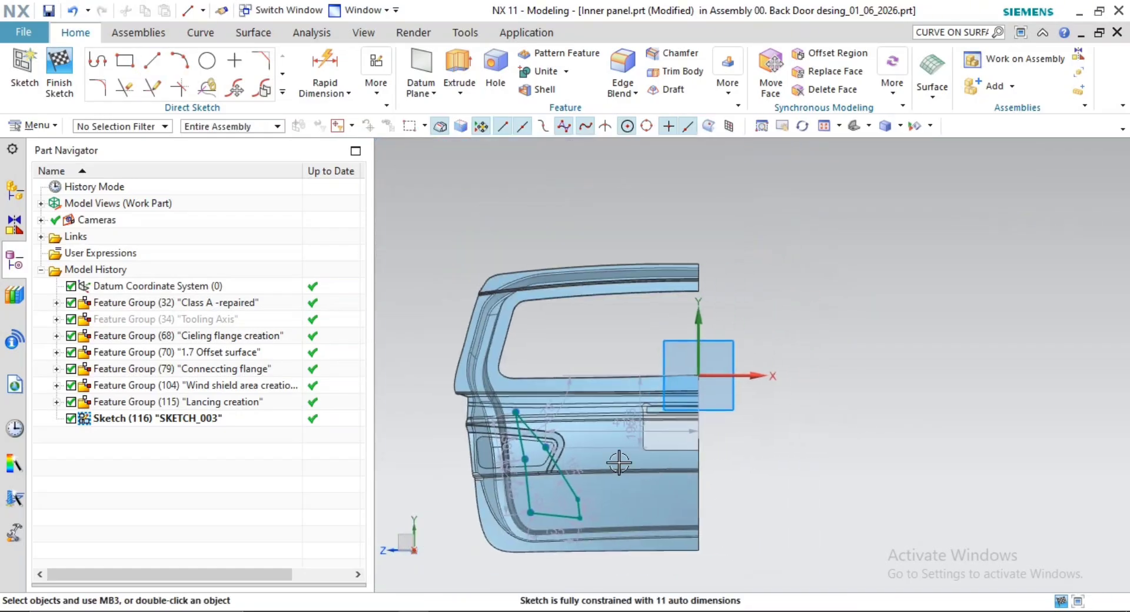
# Delete the closing line and move the profile's starting point onto the upper edge of the lamp recess
pyautogui.rightClick(519, 433)
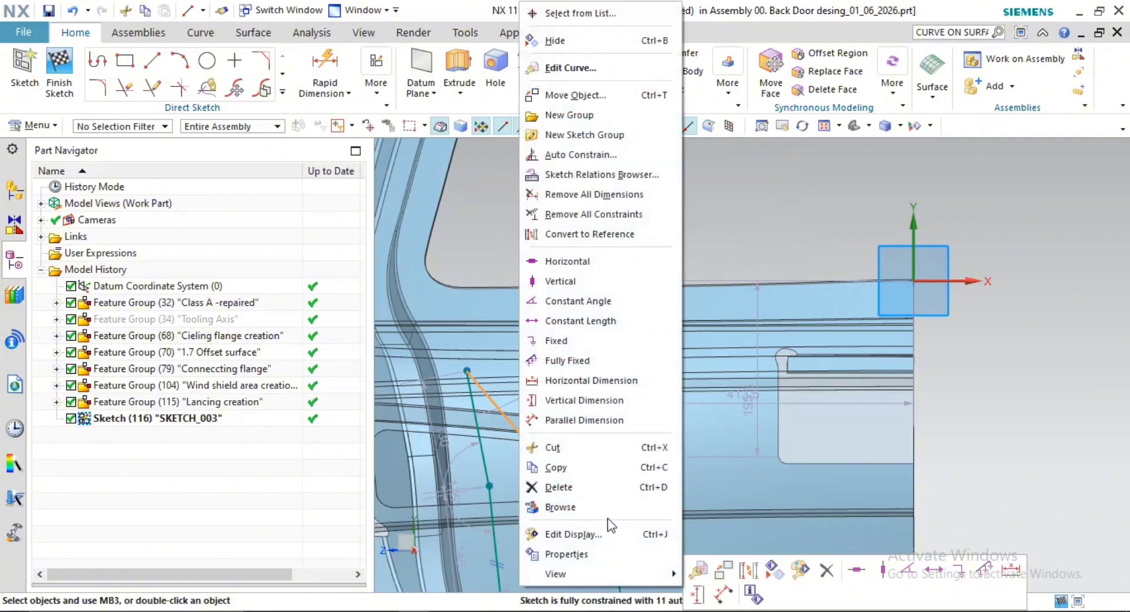
pyautogui.click(585, 486)
pyautogui.keyDown('shift'); pyautogui.moveTo(597, 487); pyautogui.dragTo(598, 534, button='middle'); pyautogui.keyUp('shift')
pyautogui.scroll(1, 545, 468)
pyautogui.keyDown('shift'); pyautogui.moveTo(545, 468); pyautogui.dragTo(571, 407, button='middle'); pyautogui.keyUp('shift')
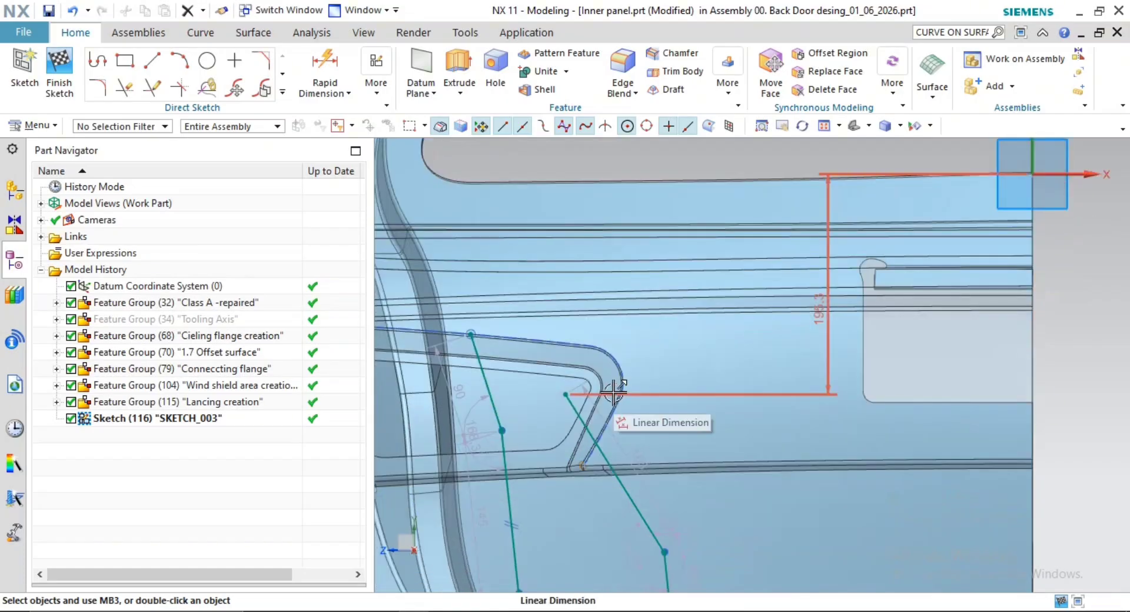
# Move the profile's other open end to the inner corner of the lamp recess
pyautogui.scroll(-1, 613, 398)
pyautogui.keyDown('shift'); pyautogui.moveTo(623, 346); pyautogui.dragTo(624, 312, button='middle'); pyautogui.keyUp('shift')
pyautogui.scroll(1, 633, 343)
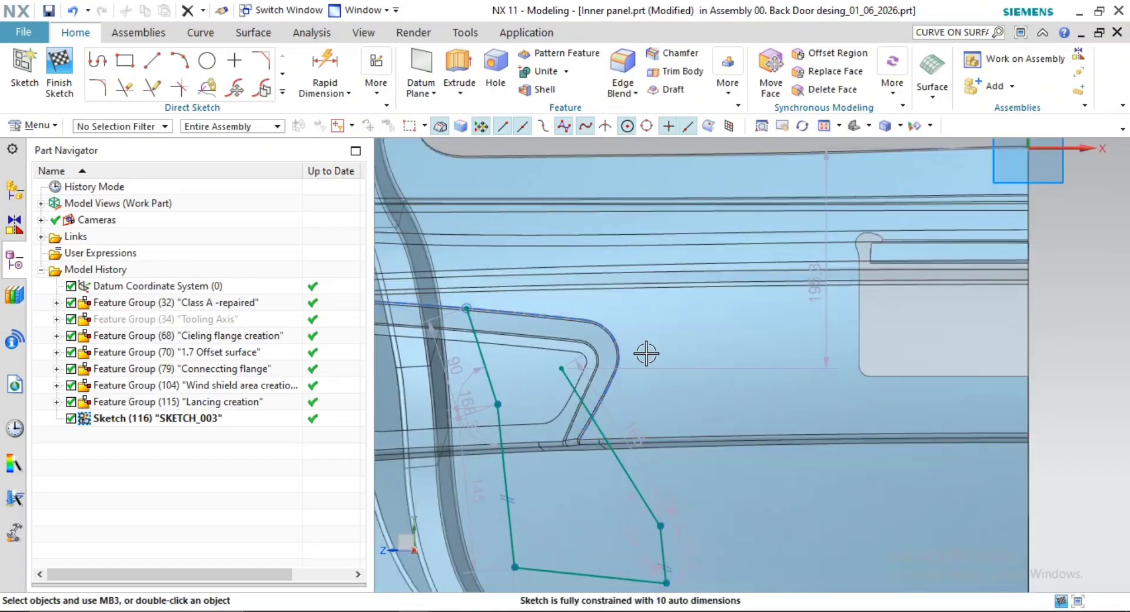
pyautogui.keyDown('shift'); pyautogui.moveTo(646, 353); pyautogui.dragTo(684, 388, button='middle'); pyautogui.keyUp('shift')
pyautogui.scroll(-3, 674, 384)
pyautogui.scroll(1, 646, 376)
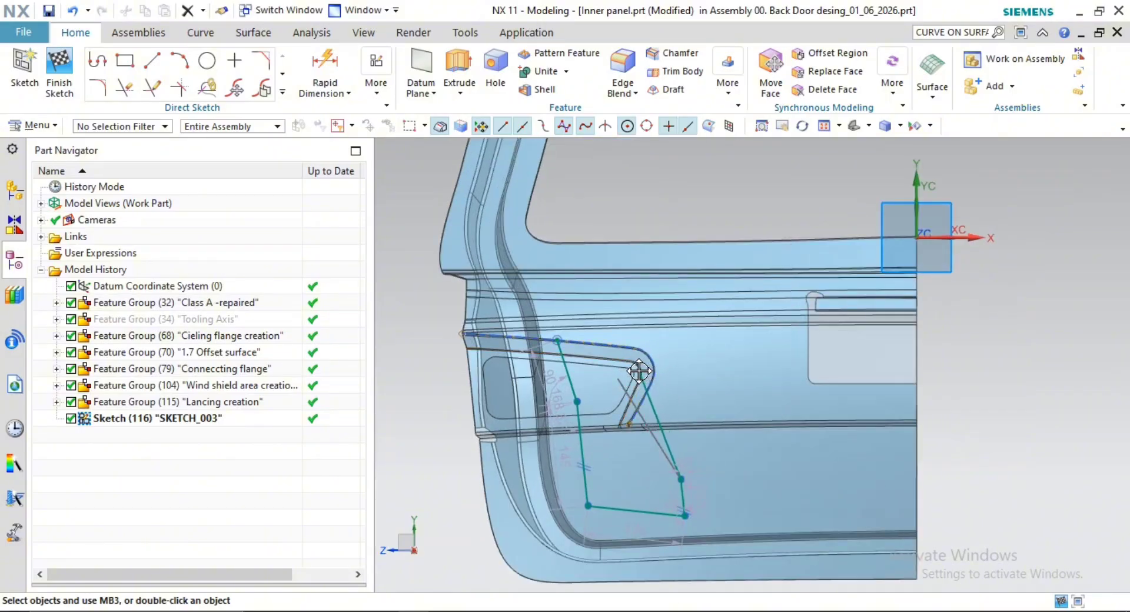
pyautogui.scroll(2, 659, 391)
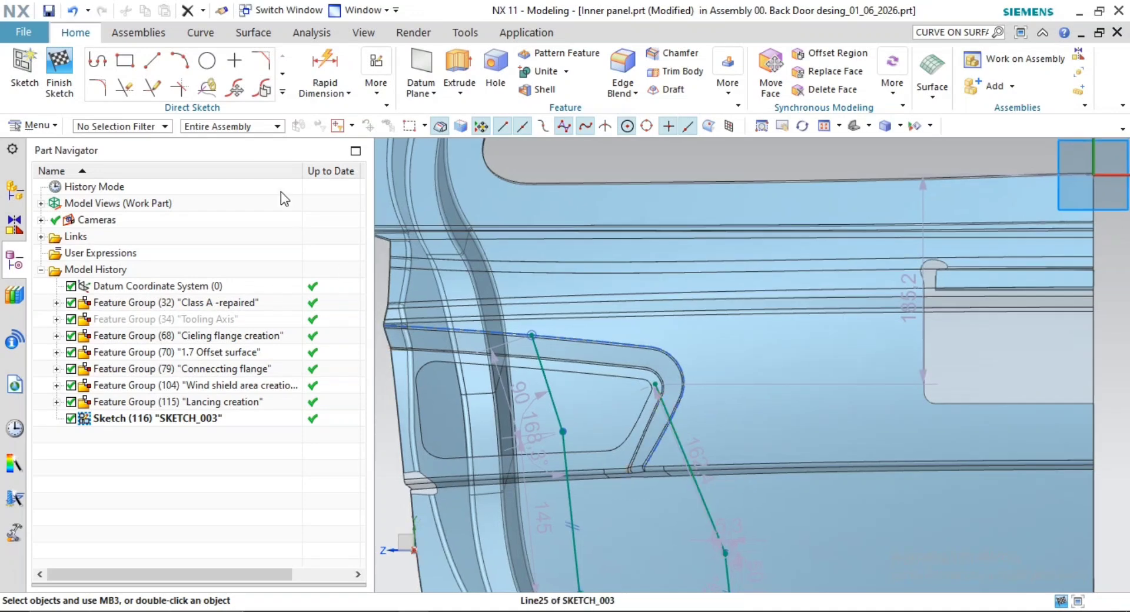
# Draw a line about 77 long at 150° from the profile's open end to the recess's upper edge
pyautogui.press('l')
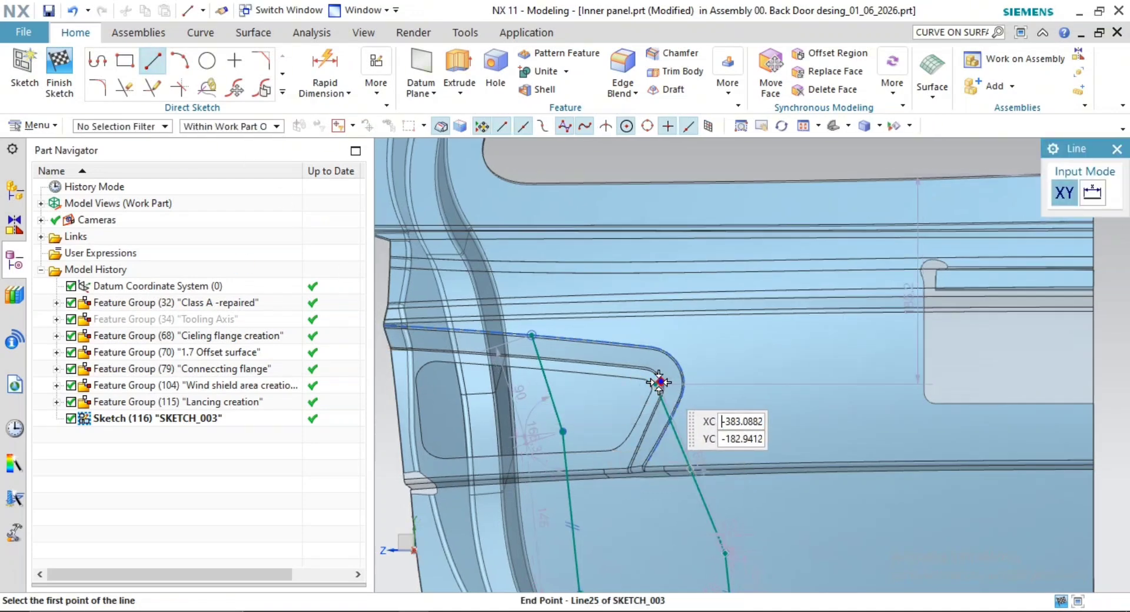
pyautogui.click(655, 384)
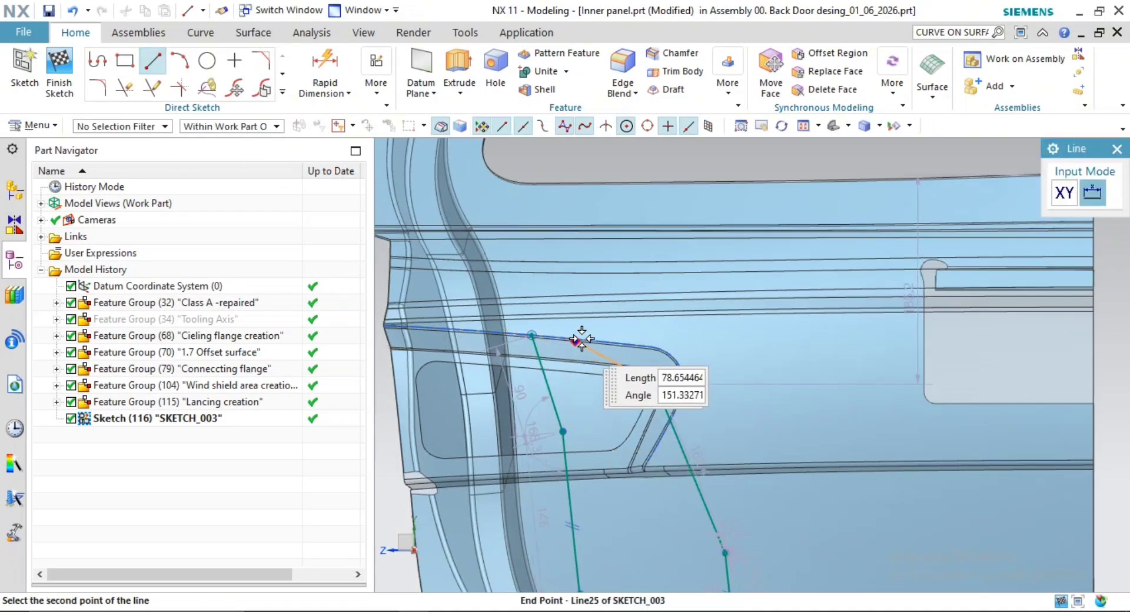
pyautogui.scroll(2, 584, 331)
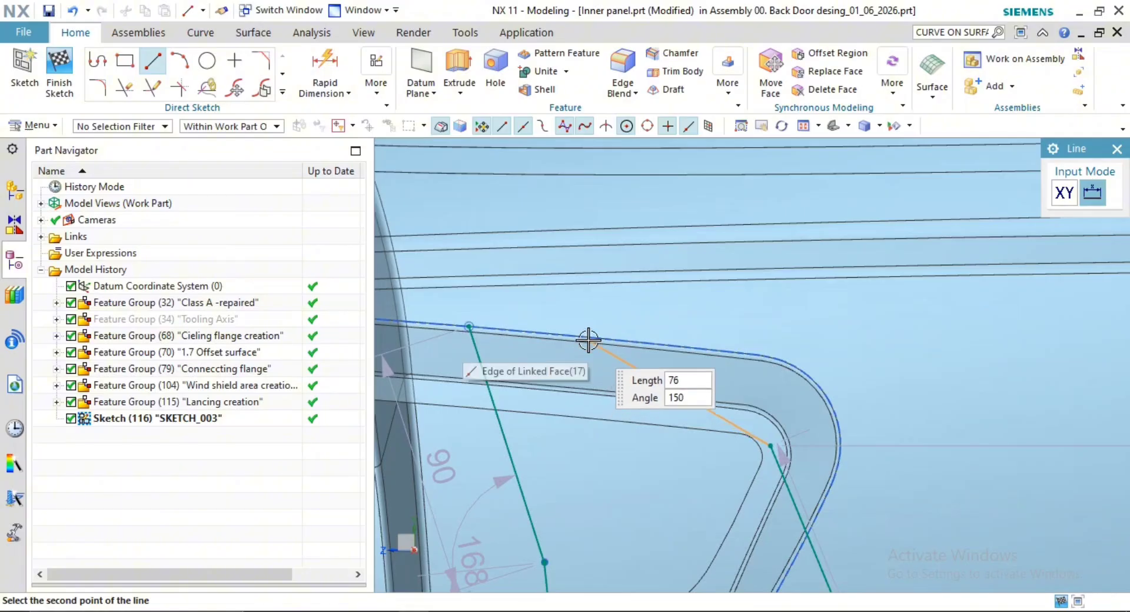
pyautogui.scroll(1, 585, 346)
pyautogui.click(587, 337)
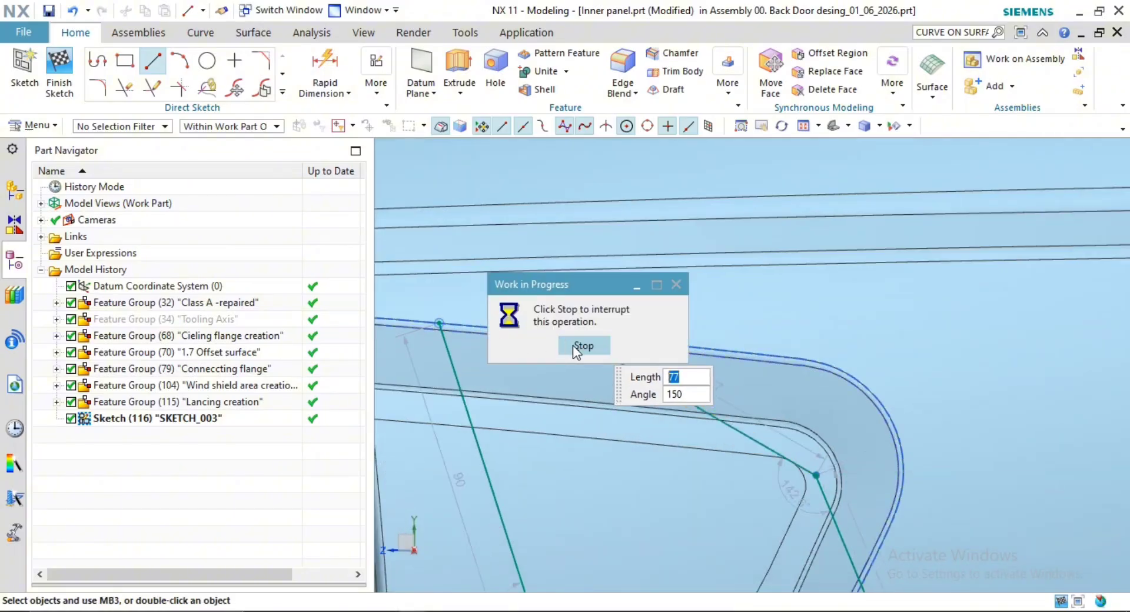
# Close the profile with a line about 43 long along the recess's upper edge, joining the two remaining endpoints
pyautogui.click(439, 323)
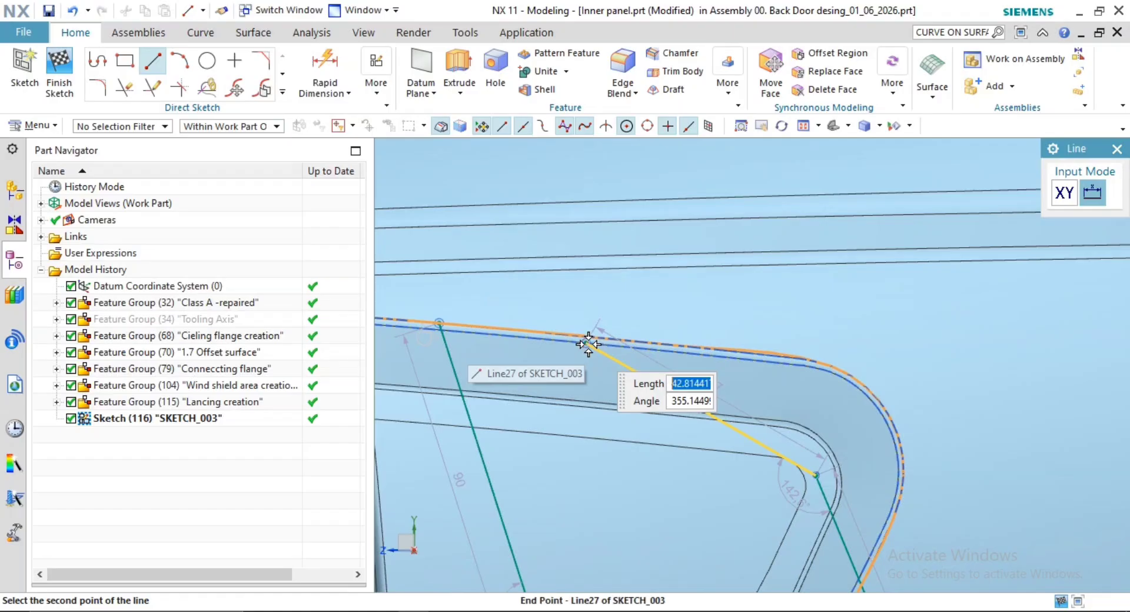
pyautogui.click(588, 344)
pyautogui.press('Escape')
pyautogui.scroll(-2, 765, 267)
pyautogui.keyDown('shift'); pyautogui.moveTo(788, 331); pyautogui.dragTo(666, 231, button='middle'); pyautogui.keyUp('shift')
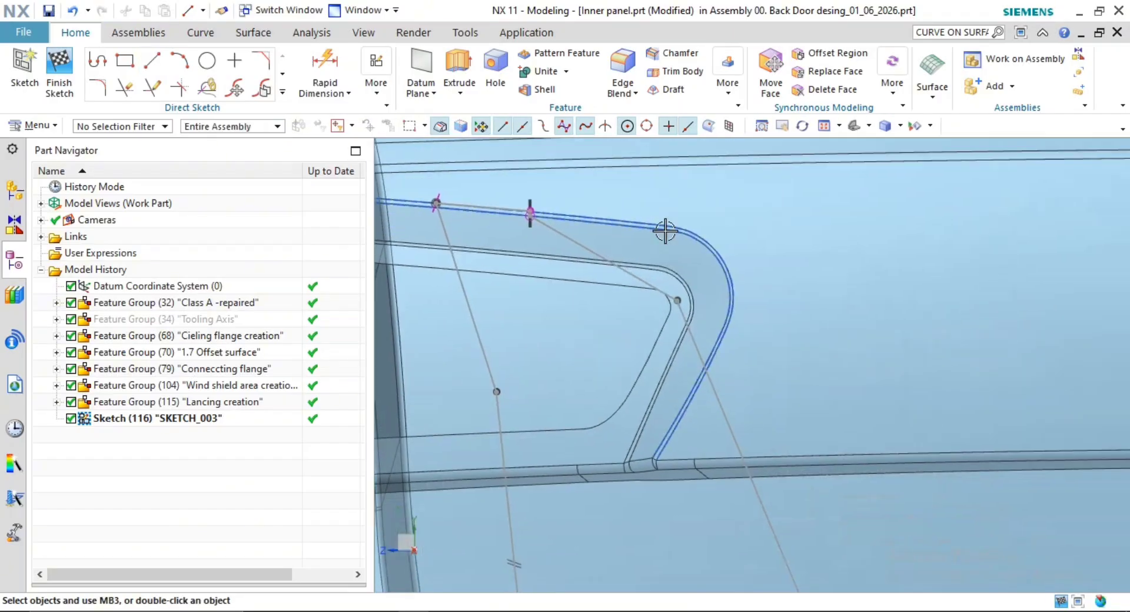
pyautogui.scroll(-4, 665, 231)
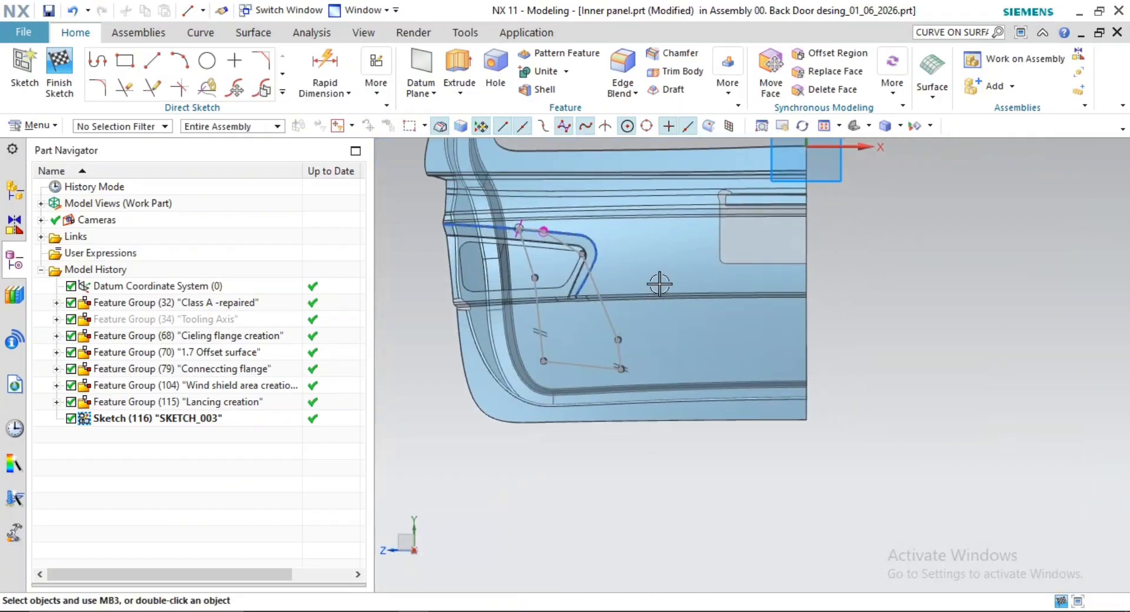
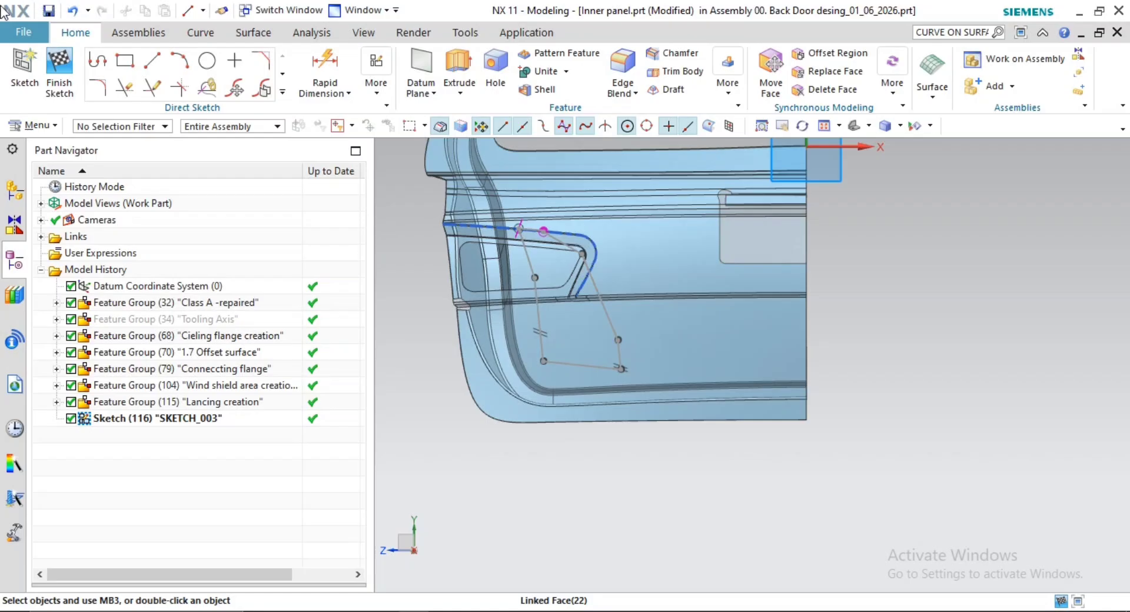
# Finish the profile sketch and delete it from the model history
pyautogui.click(57, 81)
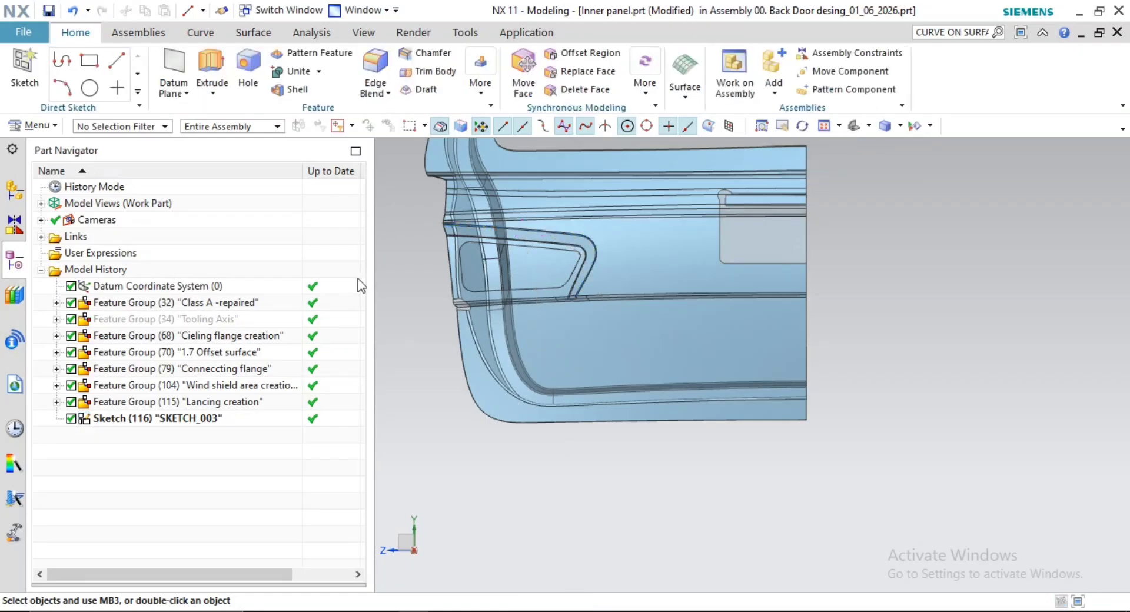
pyautogui.rightClick(188, 422)
pyautogui.click(330, 519)
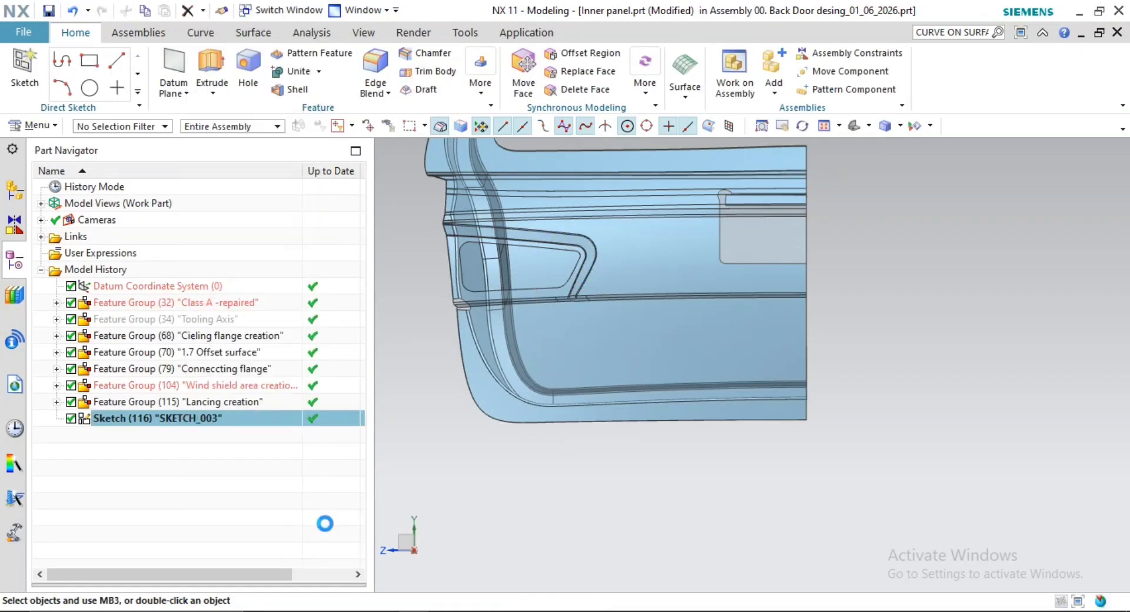
# Start a sketch with the New Plane method on the datum coordinate system's YZ plane, with the Z axis as horizontal reference
pyautogui.click(18, 79)
pyautogui.moveTo(756, 365)
pyautogui.mouseDown(button='middle')
pyautogui.moveTo(737, 383)
pyautogui.moveTo(693, 325)
pyautogui.mouseUp(button='middle')
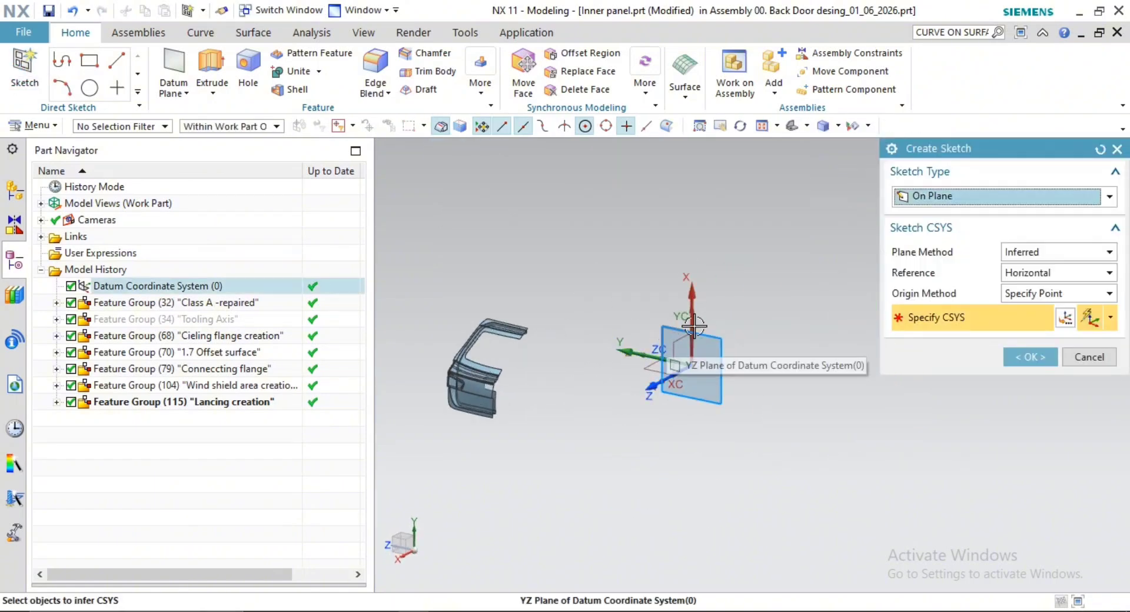
pyautogui.click(1027, 253)
pyautogui.click(1018, 281)
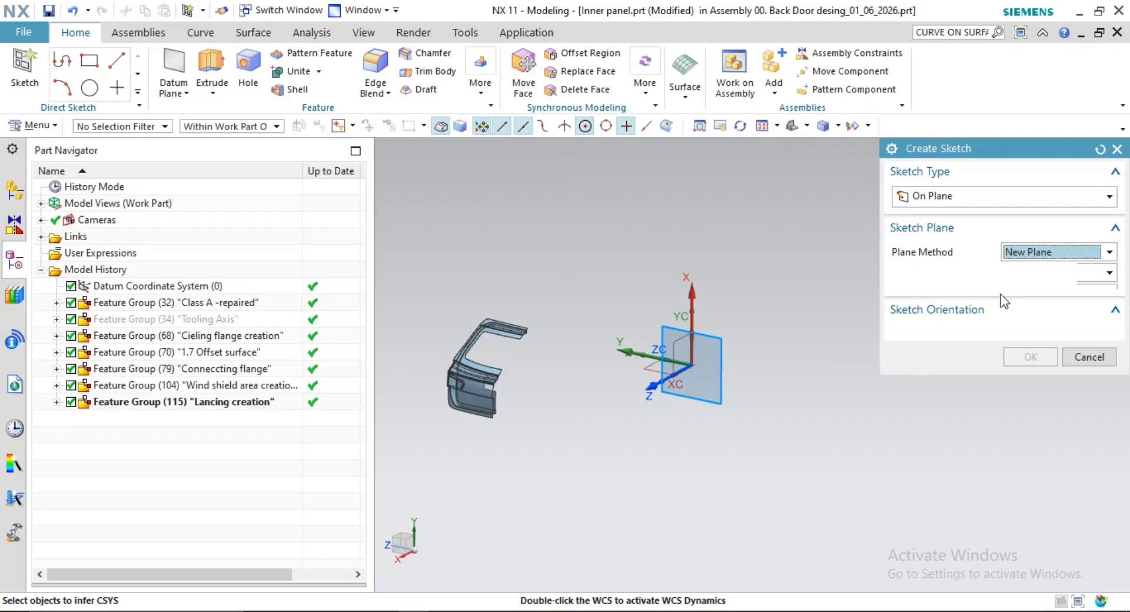
pyautogui.click(637, 315)
pyautogui.keyDown('shift'); pyautogui.moveTo(777, 379); pyautogui.dragTo(792, 349, button='middle'); pyautogui.keyUp('shift')
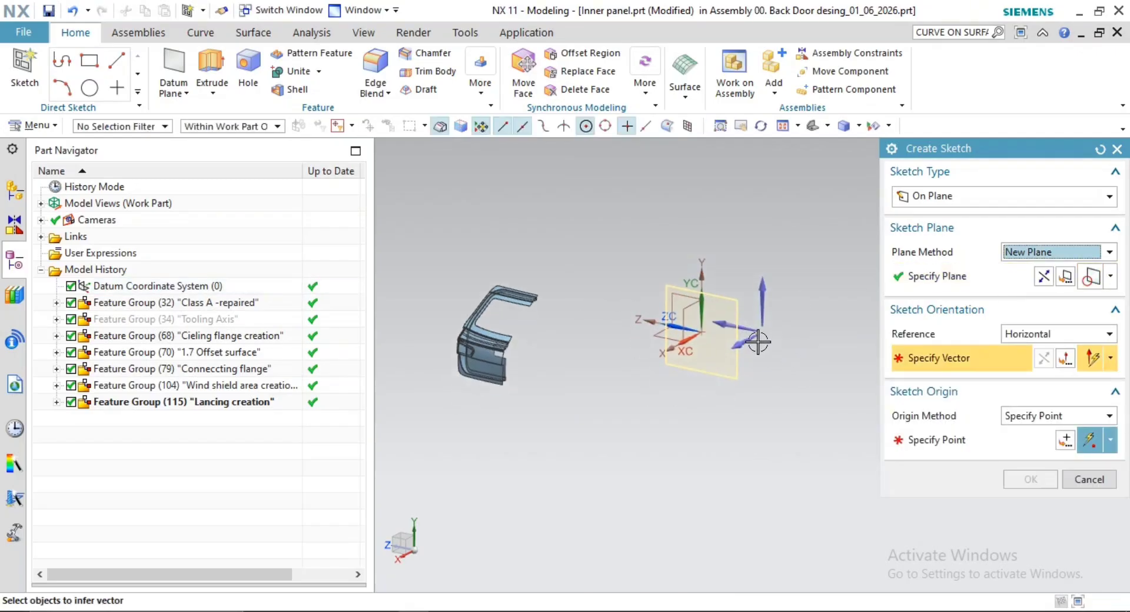
pyautogui.click(723, 324)
pyautogui.scroll(-8, 504, 383)
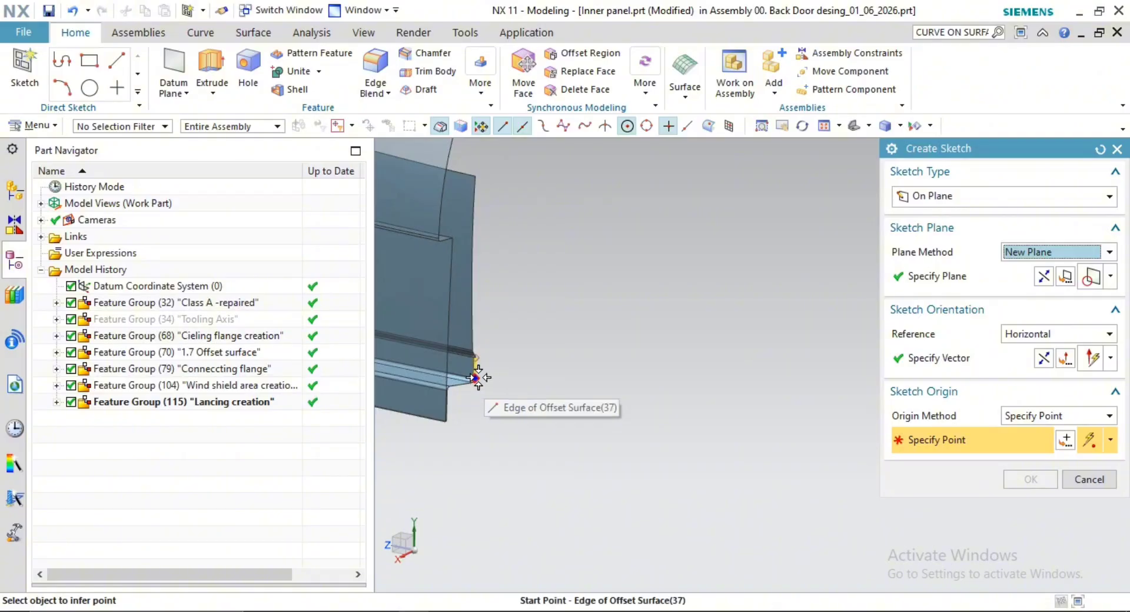
# Place the sketch origin at the edge endpoint near the panel's lower inner corner, reverse the plane direction and create the sketch
pyautogui.click(480, 374)
pyautogui.scroll(6, 765, 431)
pyautogui.moveTo(598, 395)
pyautogui.keyDown('shift'); pyautogui.mouseDown(button='middle')
pyautogui.moveTo(777, 400)
pyautogui.moveTo(482, 416)
pyautogui.mouseUp(button='middle'); pyautogui.keyUp('shift')
pyautogui.scroll(2, 659, 416)
pyautogui.keyDown('shift'); pyautogui.moveTo(658, 416); pyautogui.dragTo(582, 429, button='middle'); pyautogui.keyUp('shift')
pyautogui.click(1039, 277)
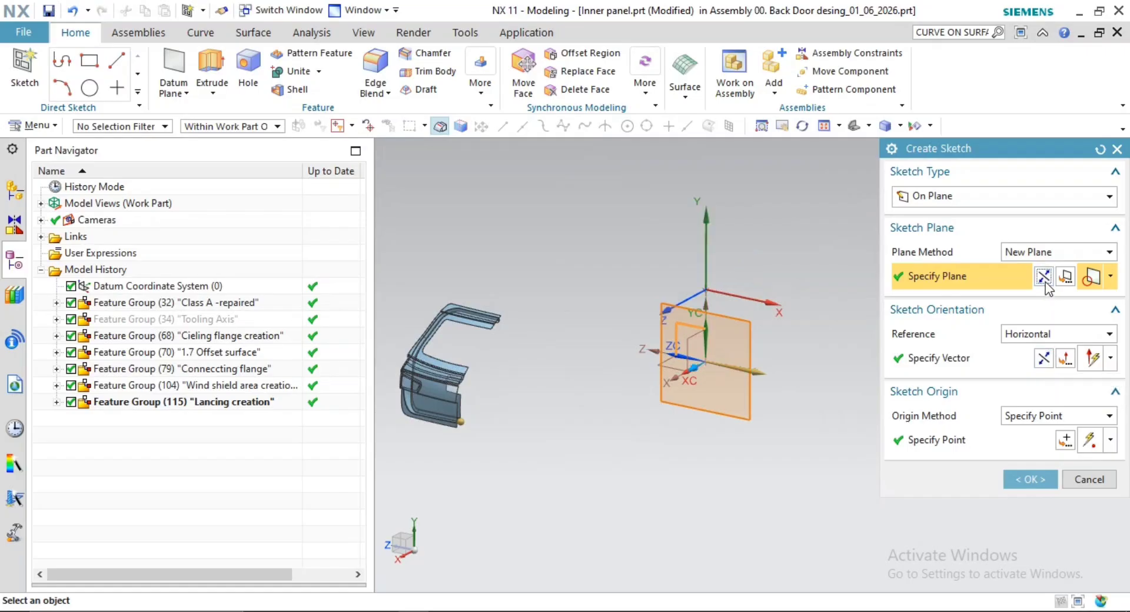
pyautogui.middleClick(799, 350)
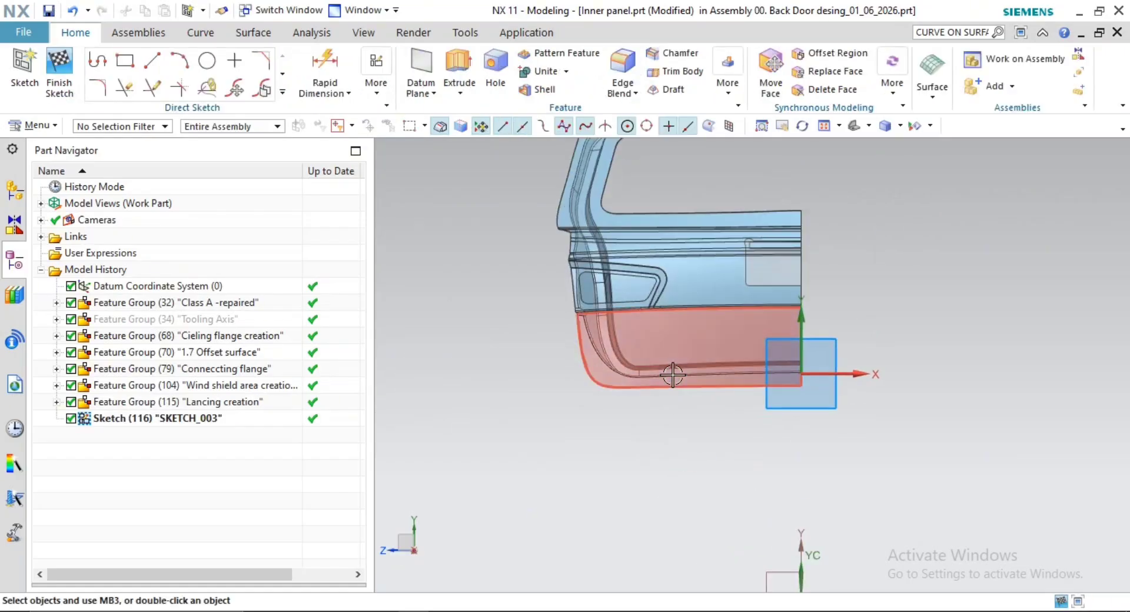
# Hide the "Class A -repaired" feature group to expose the inner panel for sketching
pyautogui.rightClick(226, 305)
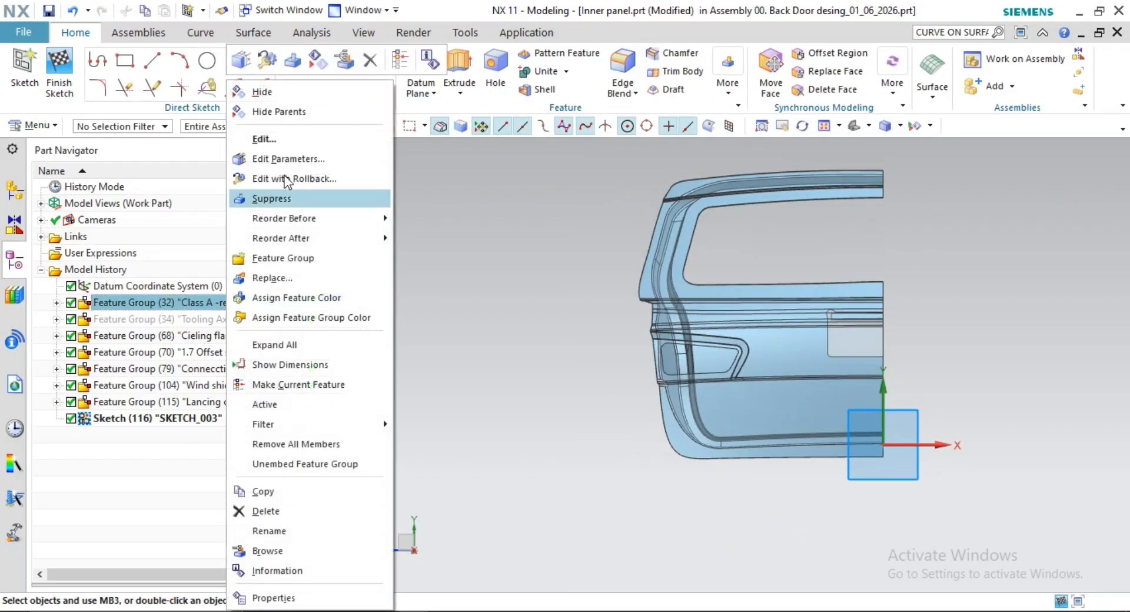
pyautogui.click(302, 95)
pyautogui.scroll(5, 759, 343)
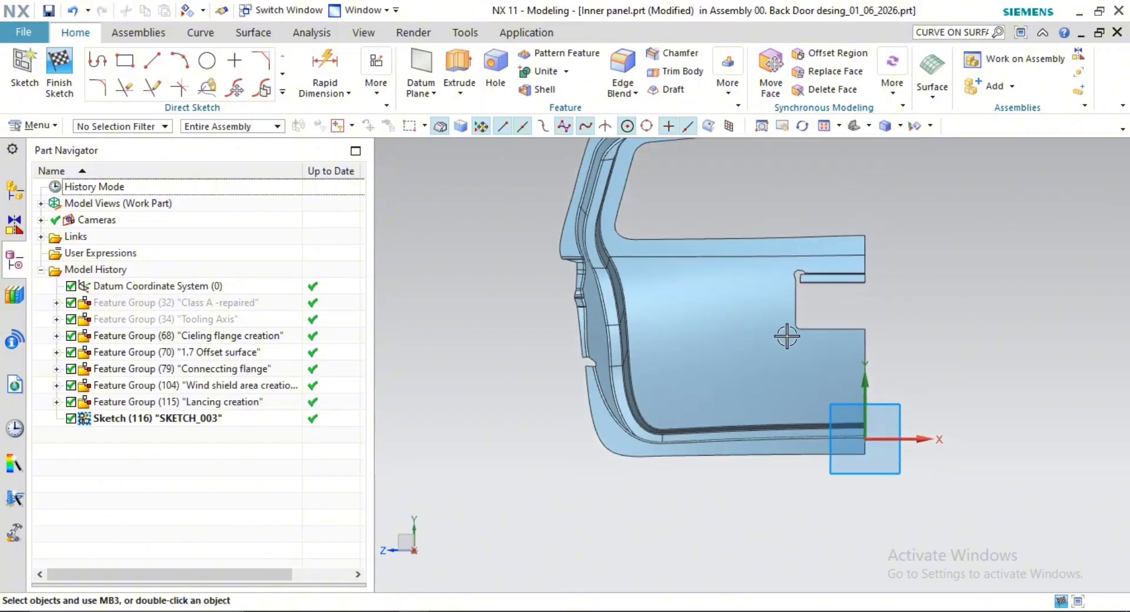
pyautogui.scroll(3, 673, 344)
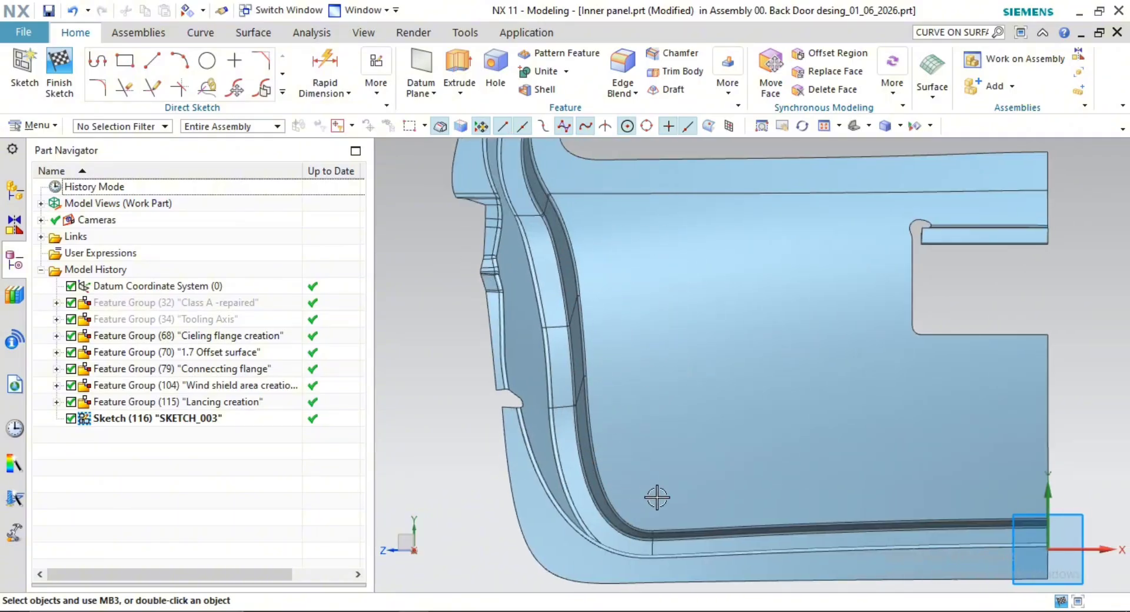
pyautogui.keyDown('shift'); pyautogui.moveTo(693, 403); pyautogui.dragTo(625, 317, button='middle'); pyautogui.keyUp('shift')
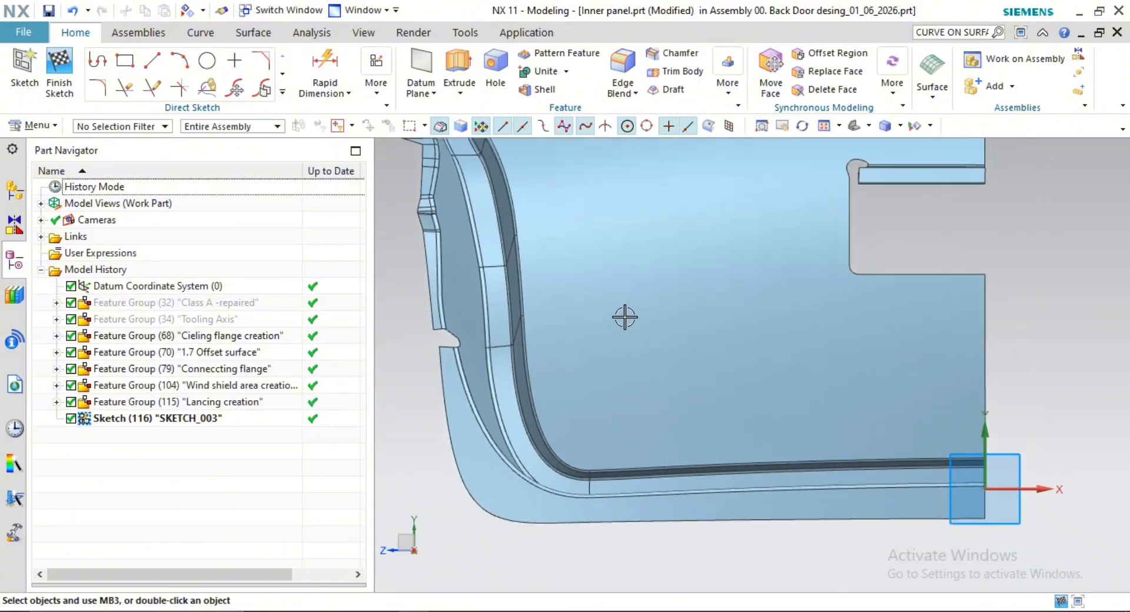
# Sketch an open profile chain near the panel's lower outer corner: a sloping side line, a 155 mm horizontal line and a 50 mm vertical line
pyautogui.click(98, 60)
pyautogui.click(543, 282)
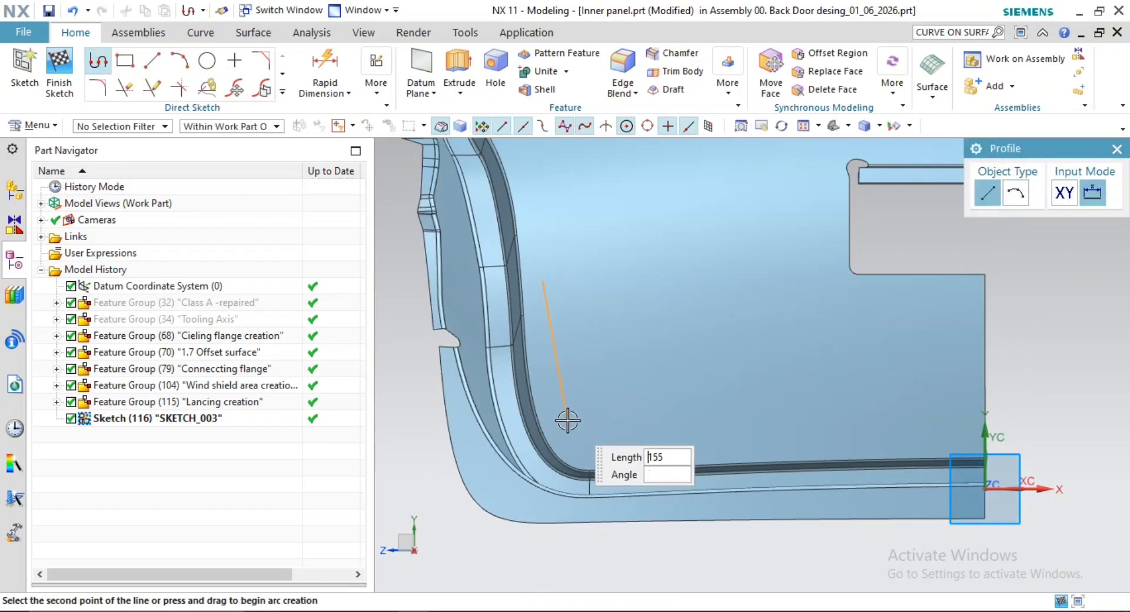
pyautogui.click(587, 437)
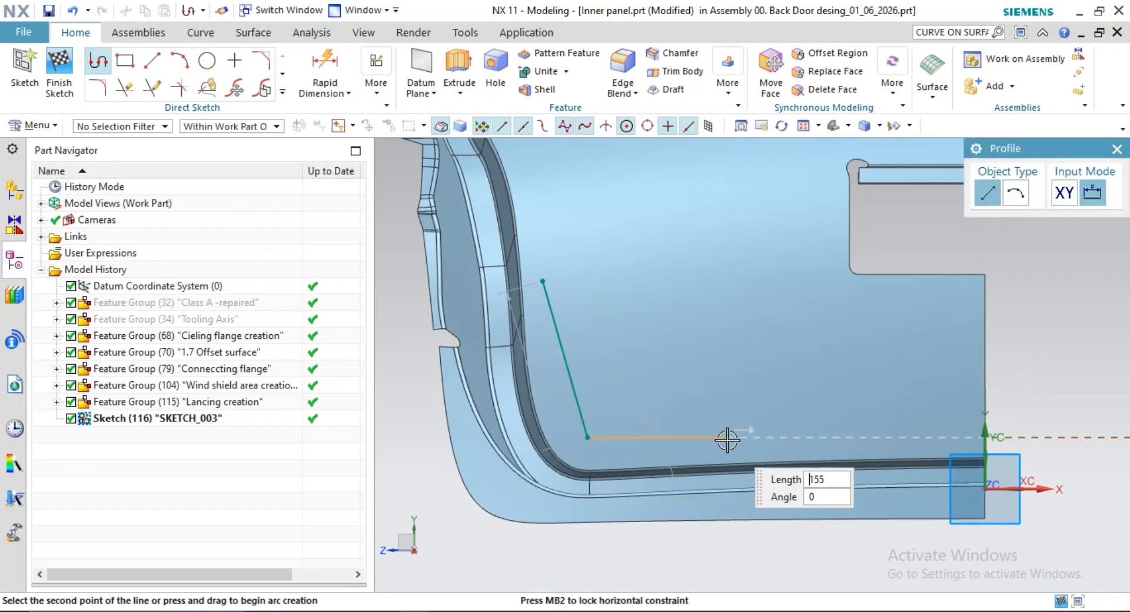
pyautogui.click(728, 438)
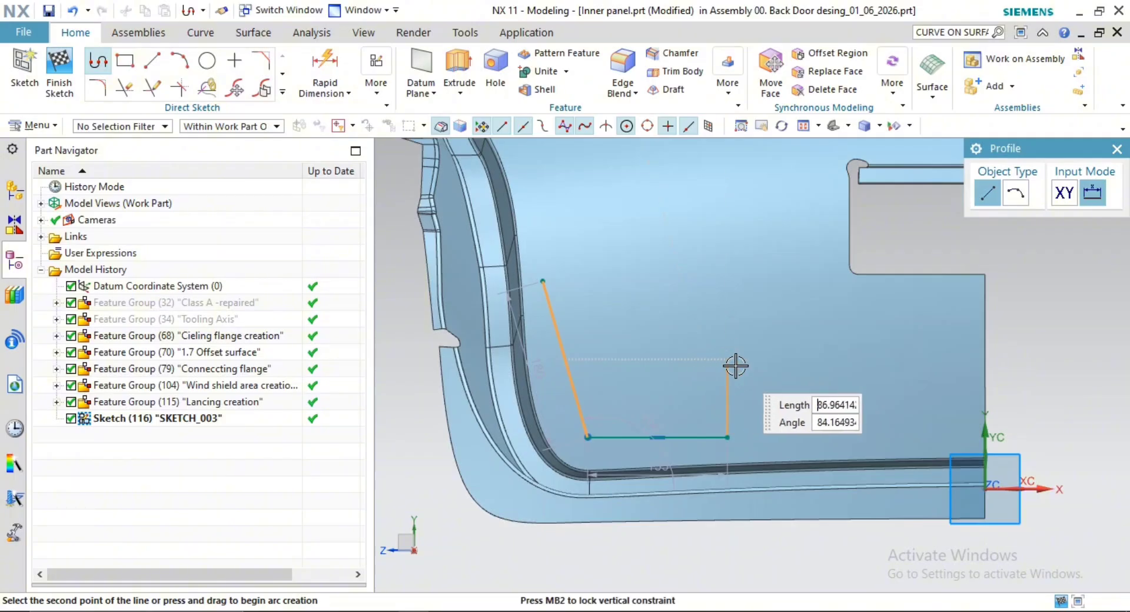
pyautogui.write('70')
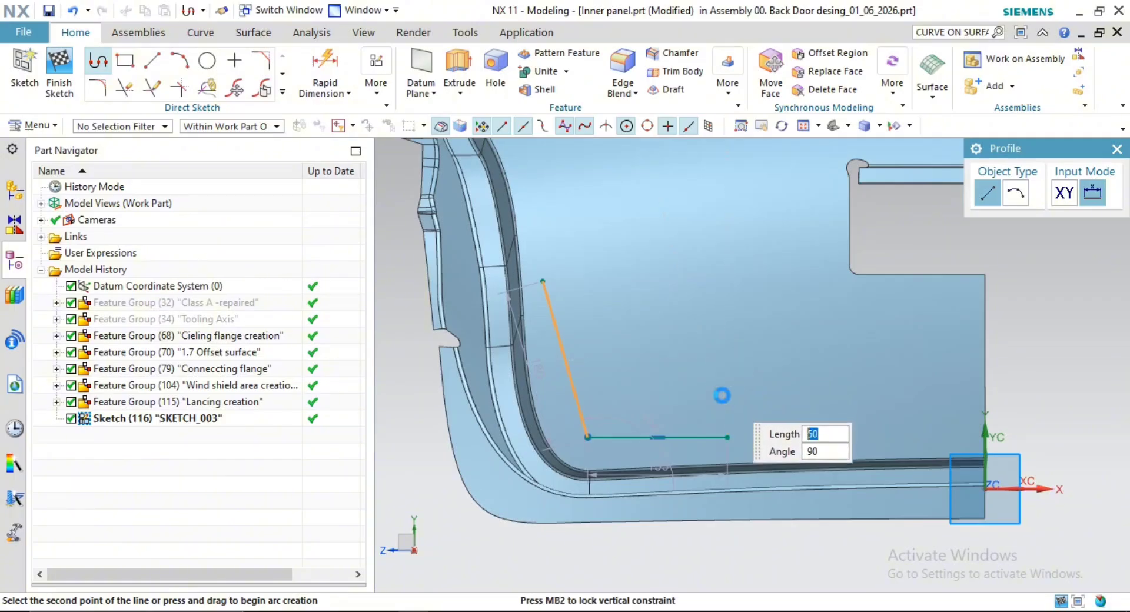
pyautogui.click(722, 395)
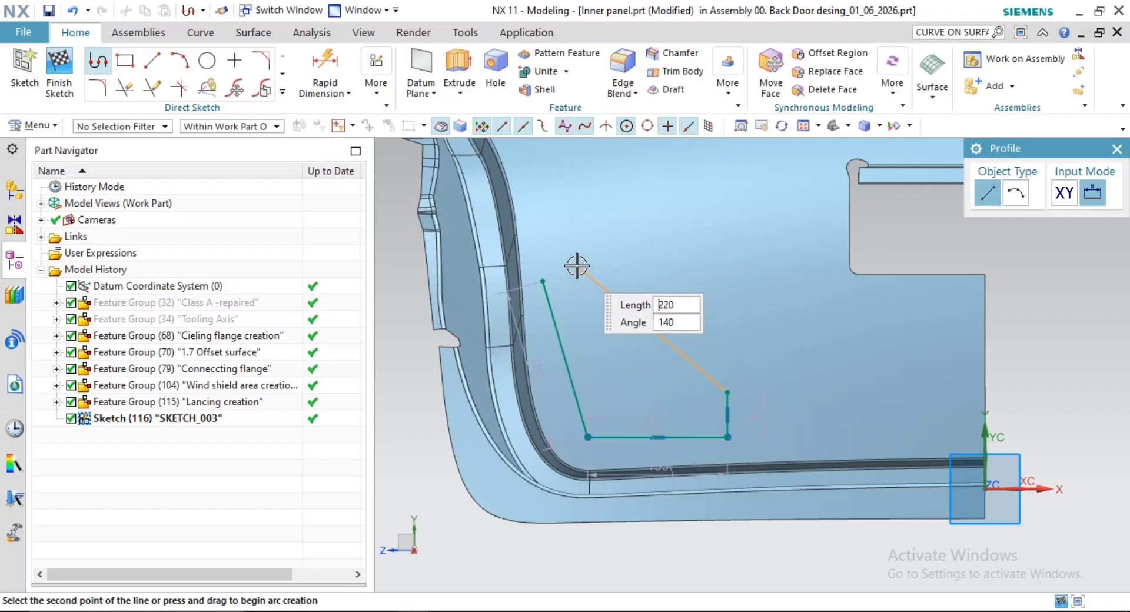
# Try to close the profile with a diagonal line about 247 mm long and a short line back to the first line's start point
pyautogui.click(566, 239)
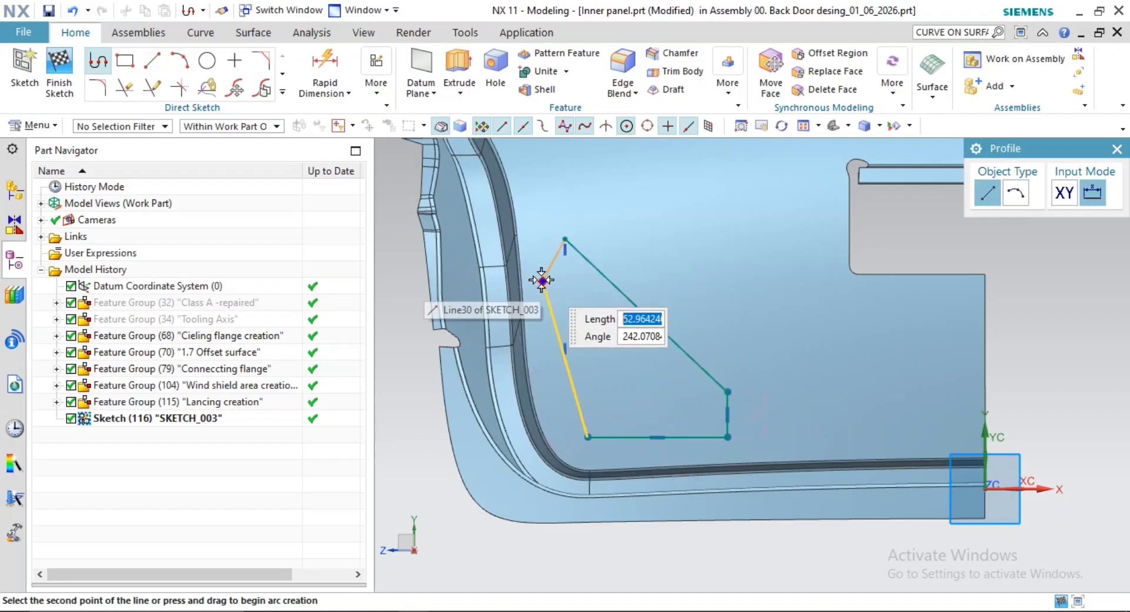
pyautogui.click(541, 281)
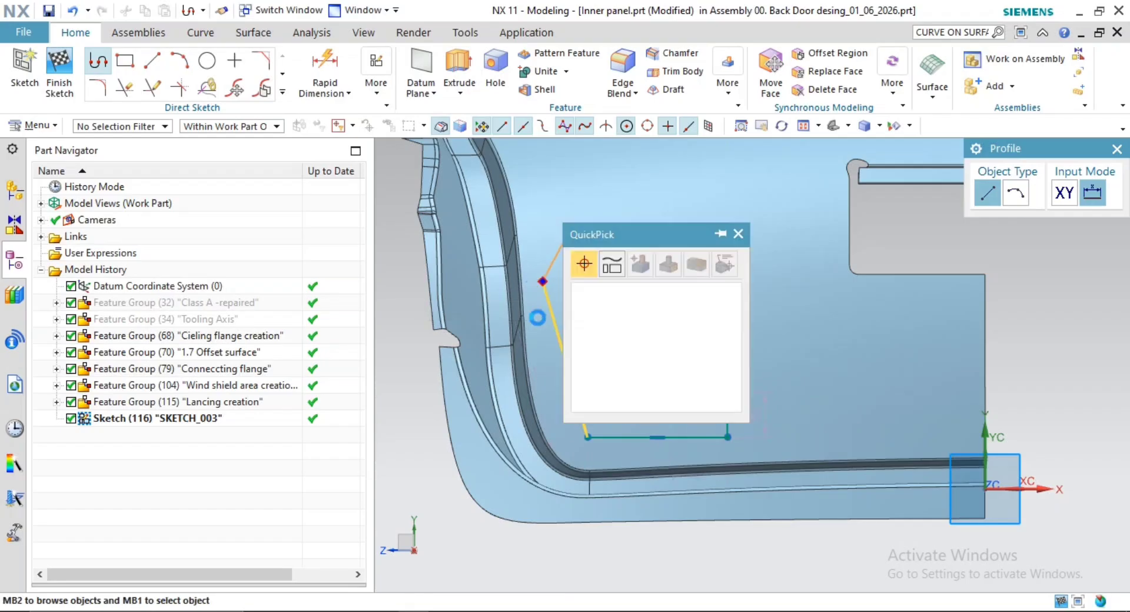
pyautogui.scroll(-2, 942, 353)
pyautogui.keyDown('shift'); pyautogui.moveTo(945, 363); pyautogui.dragTo(809, 363, button='middle'); pyautogui.keyUp('shift')
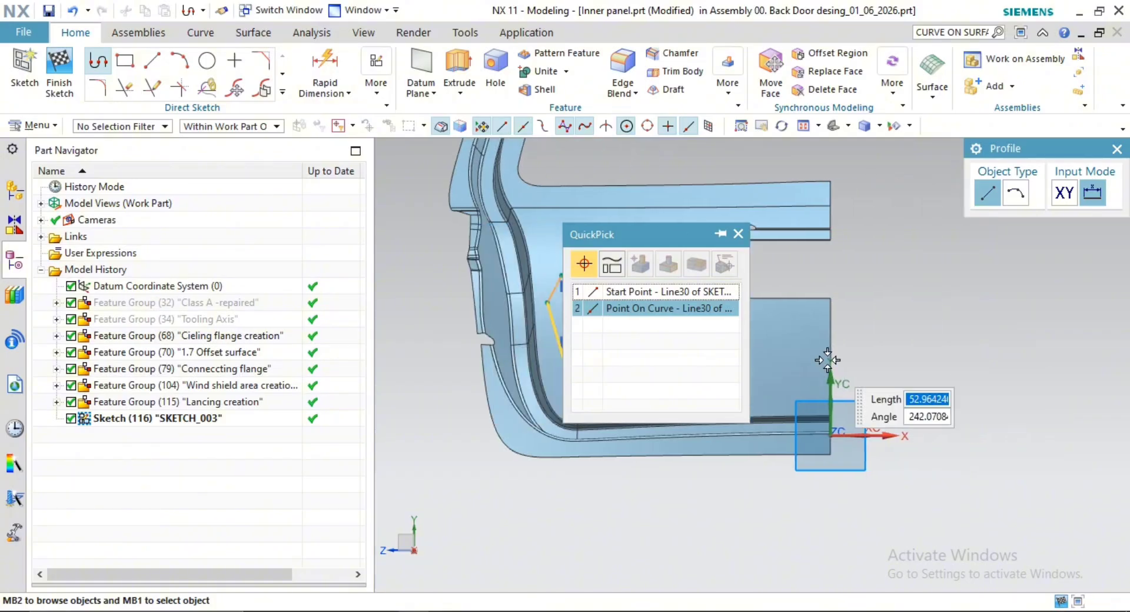
pyautogui.click(736, 234)
pyautogui.press('Escape')
pyautogui.scroll(2, 542, 315)
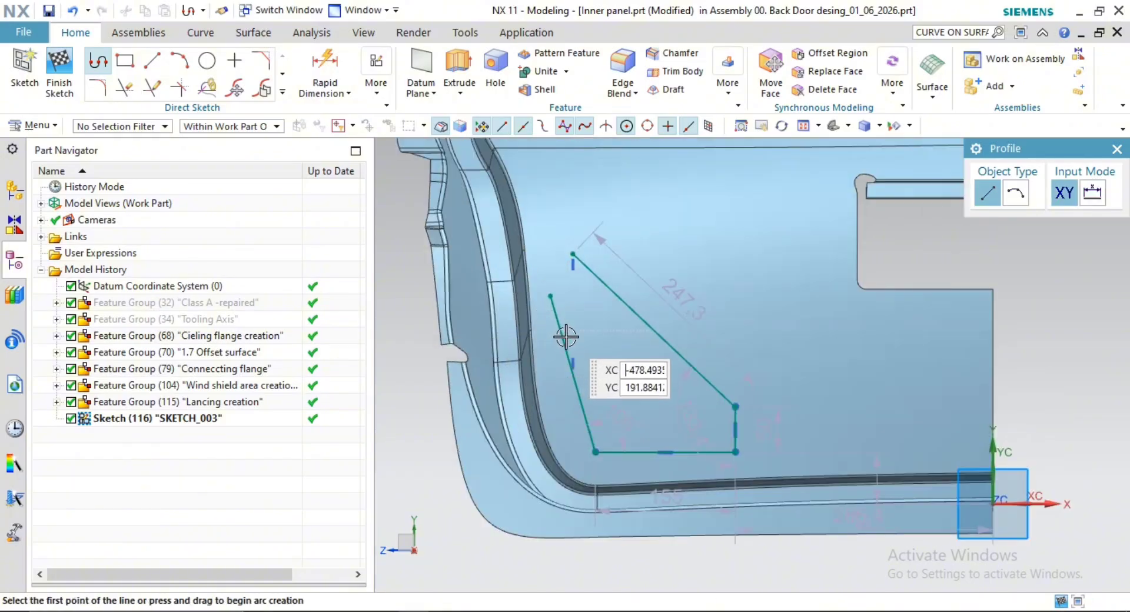
# Remove the long diagonal line from the profile and leave the Profile tool
pyautogui.keyDown('shift'); pyautogui.moveTo(593, 346); pyautogui.dragTo(649, 383, button='middle'); pyautogui.keyUp('shift')
pyautogui.scroll(-3, 671, 387)
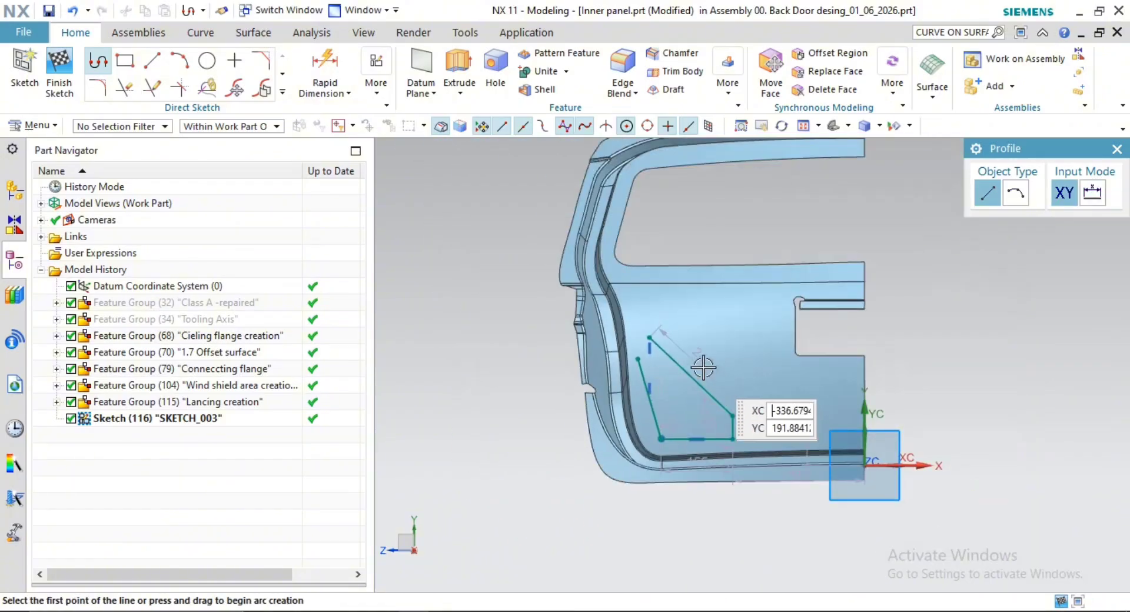
pyautogui.scroll(4, 665, 340)
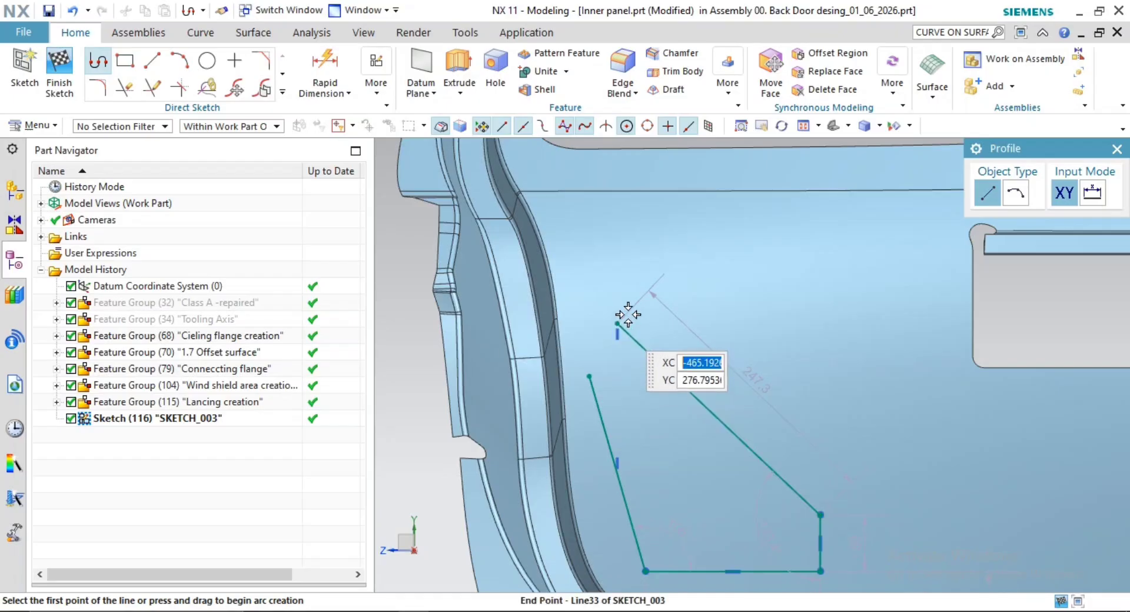
pyautogui.moveTo(628, 320); pyautogui.dragTo(666, 282)
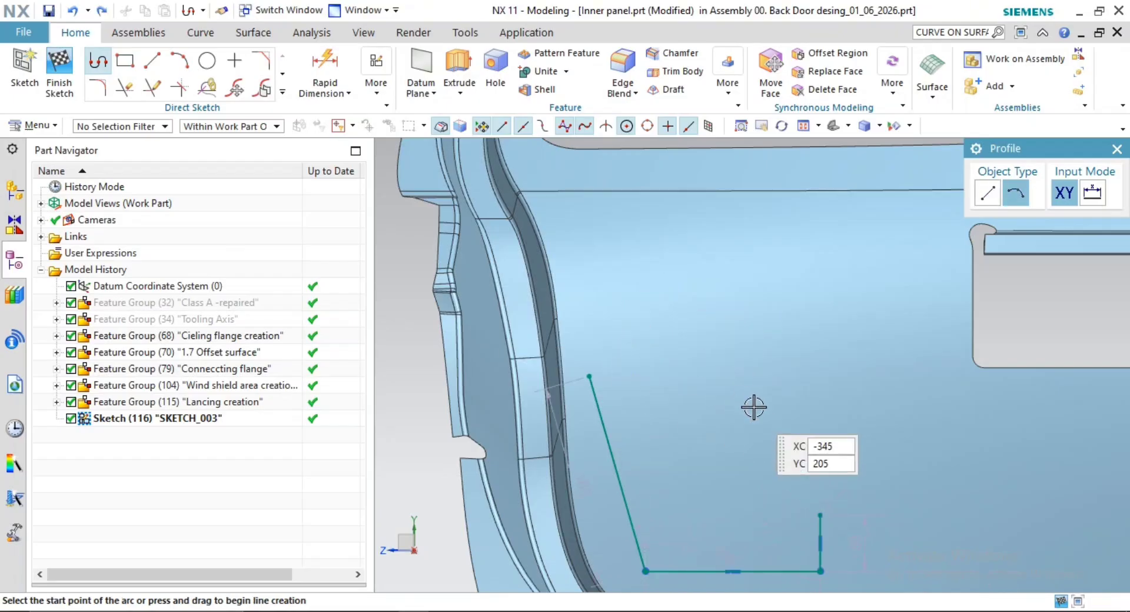
pyautogui.press('Escape')
# Draw a 140 mm line at 97° from the upper end of the sloping side line
pyautogui.click(154, 62)
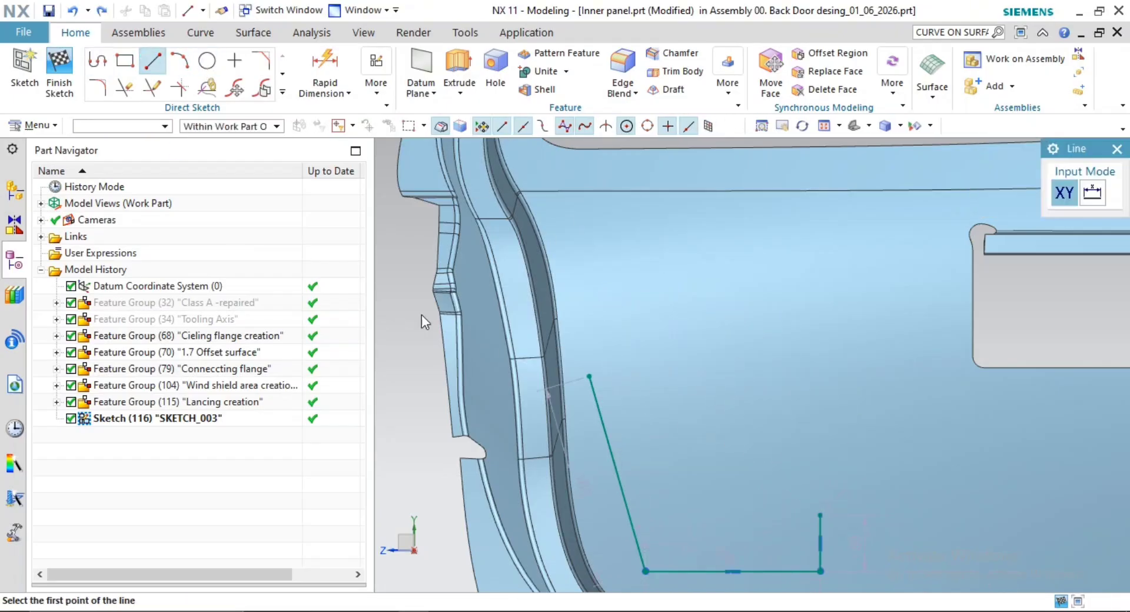
pyautogui.click(589, 373)
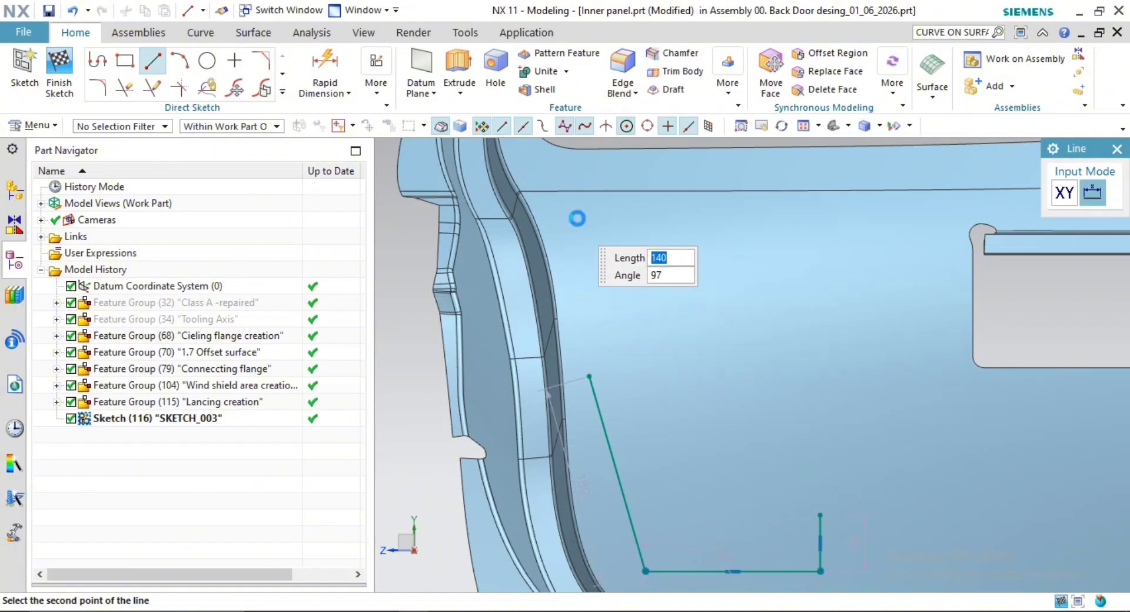
pyautogui.click(571, 219)
# Add a 55 mm horizontal top line and close the profile with a sloping line to the short vertical line's free end
pyautogui.click(96, 61)
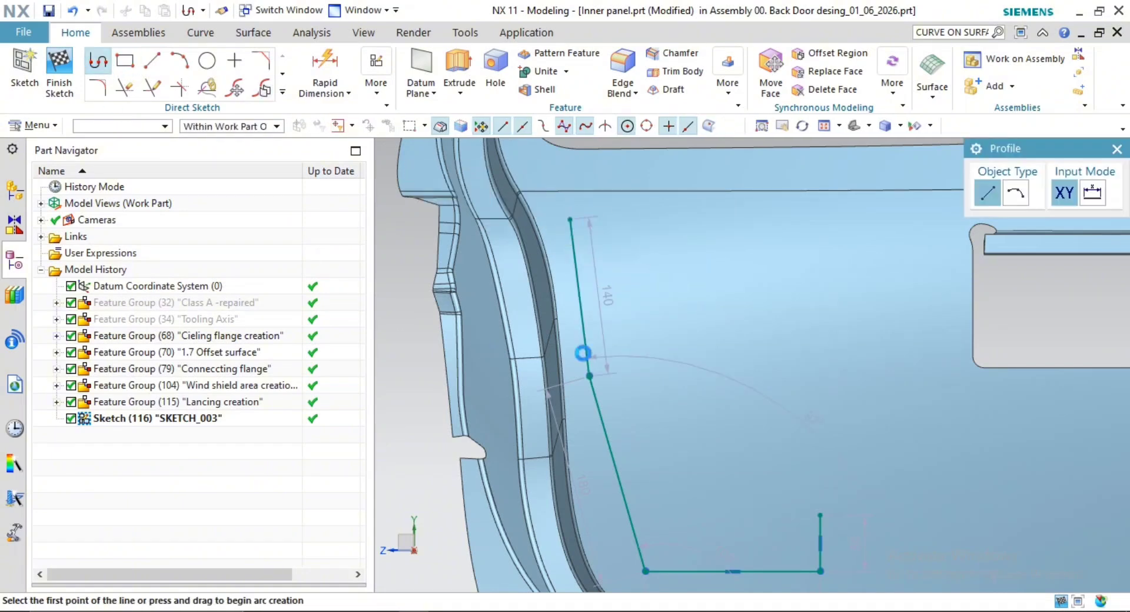
pyautogui.click(570, 219)
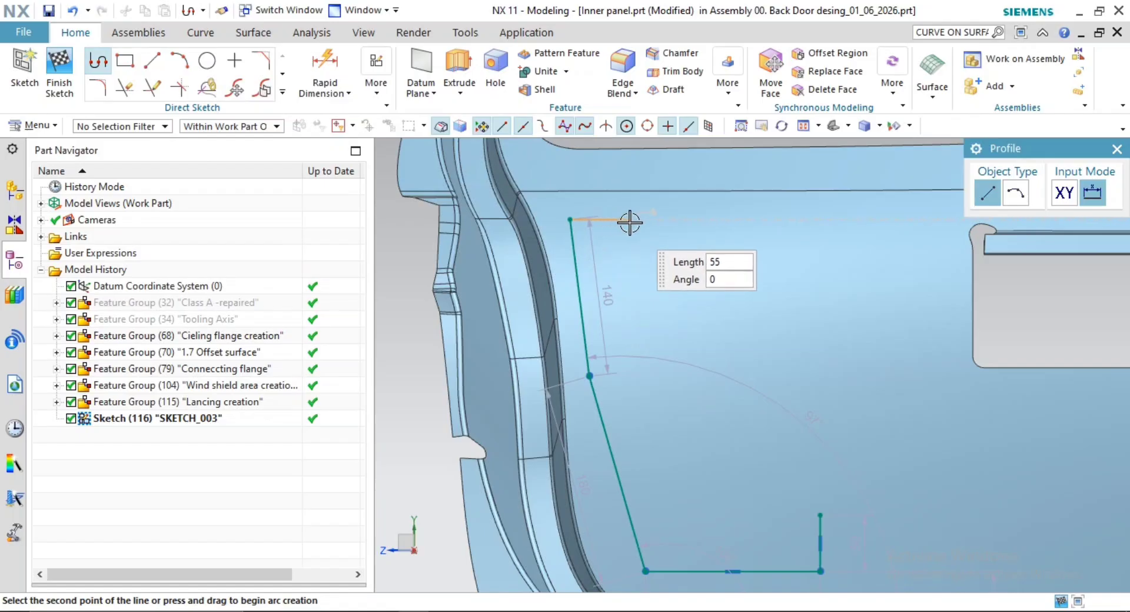
pyautogui.click(631, 221)
pyautogui.keyDown('shift'); pyautogui.moveTo(691, 354); pyautogui.dragTo(648, 254, button='middle'); pyautogui.keyUp('shift')
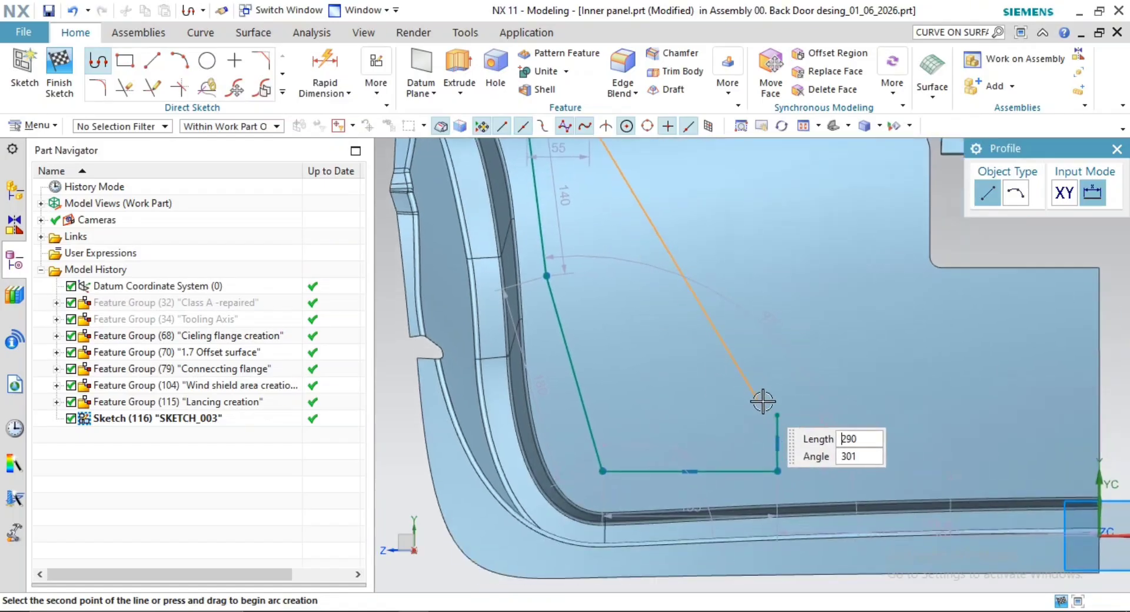
pyautogui.click(776, 415)
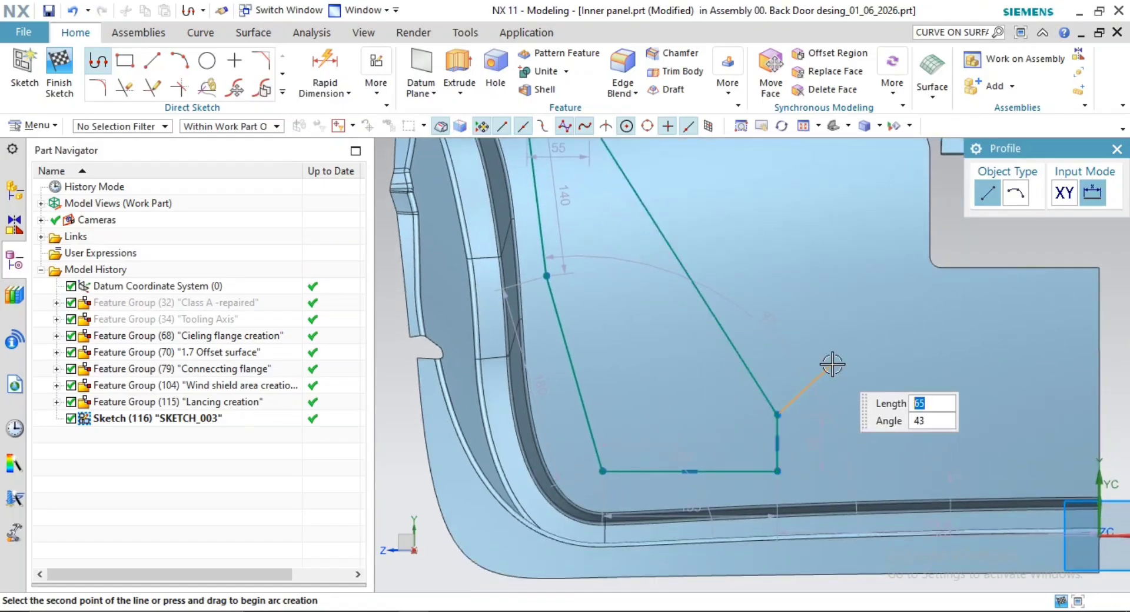
pyautogui.scroll(-4, 832, 365)
pyautogui.scroll(3, 739, 401)
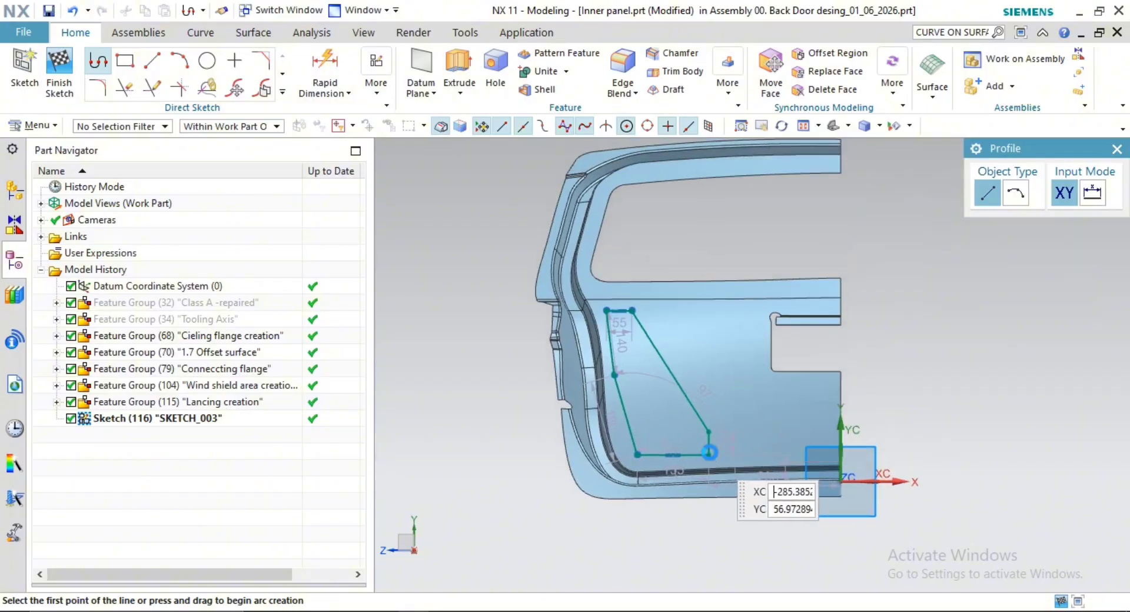
pyautogui.press('Escape')
# Reshape the profile: shorten the lower edge to about 86 mm, lower the top edge and shorten the lower sloping side to about 102 mm
pyautogui.moveTo(709, 433); pyautogui.dragTo(648, 441)
pyautogui.scroll(-2, 808, 484)
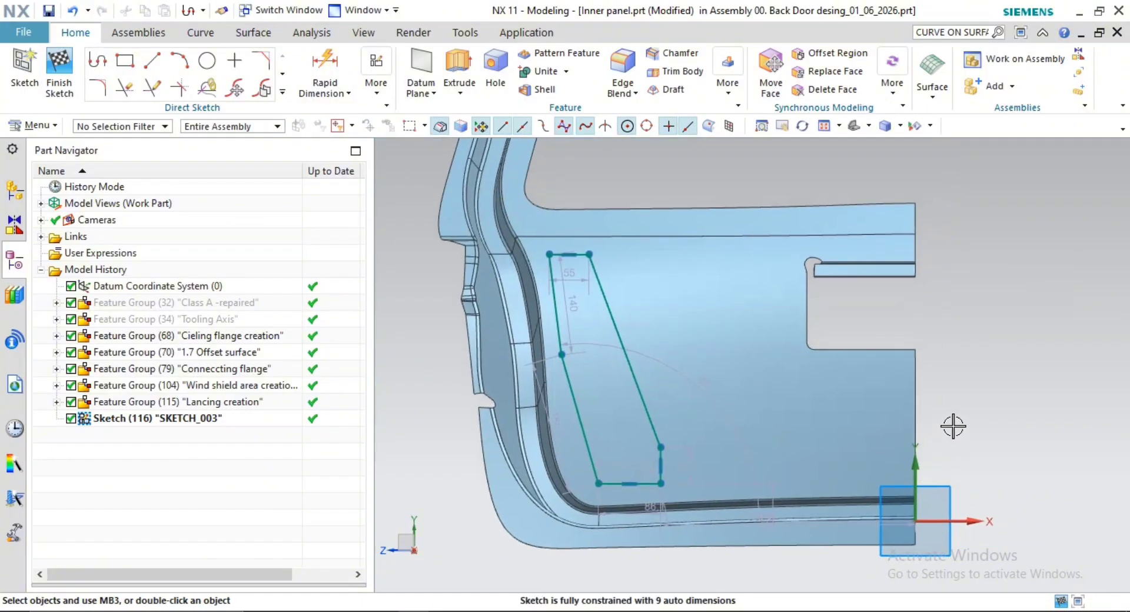
pyautogui.scroll(2, 618, 320)
pyautogui.moveTo(558, 224); pyautogui.dragTo(567, 296)
pyautogui.scroll(-2, 703, 352)
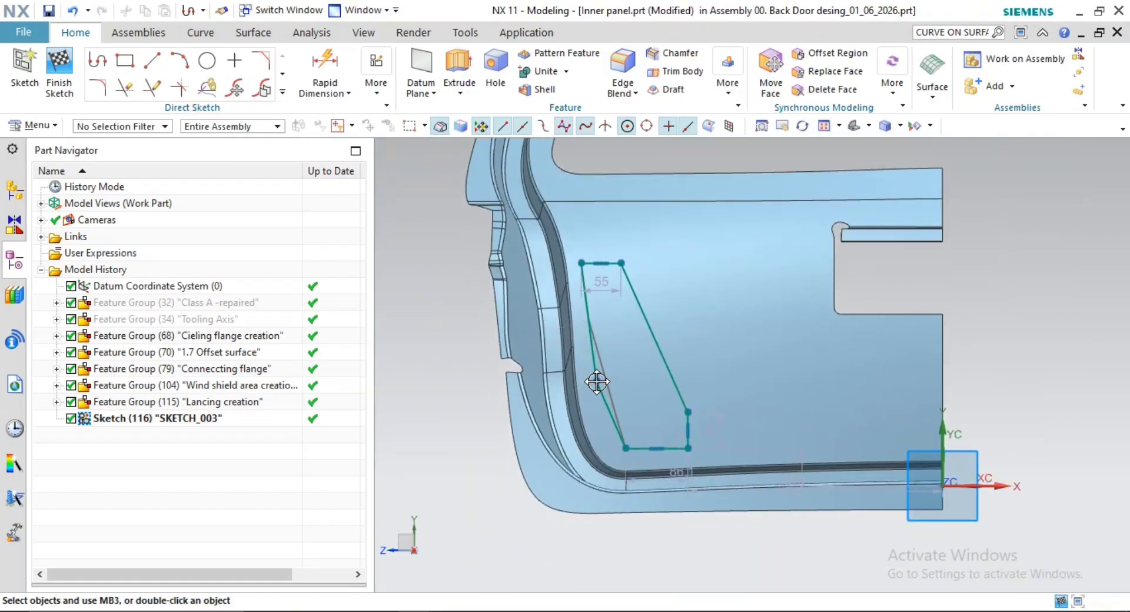
pyautogui.keyDown('shift'); pyautogui.moveTo(635, 399); pyautogui.dragTo(713, 434, button='middle'); pyautogui.keyUp('shift')
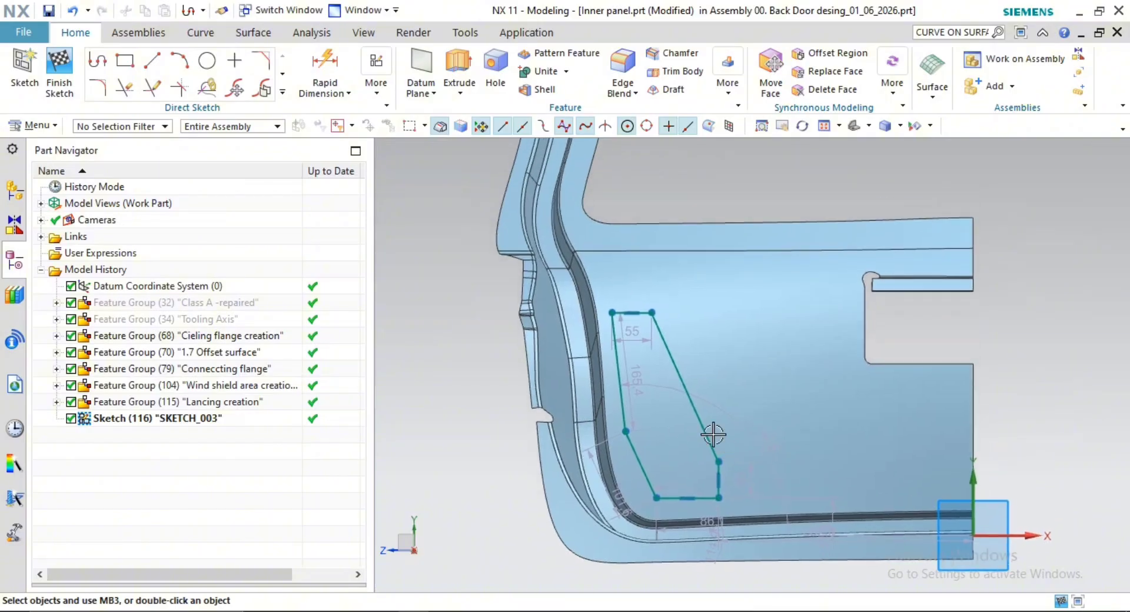
# Lower the profile's top edge until the upper side line is about 104 mm long, and finish the sketch
pyautogui.scroll(3, 651, 312)
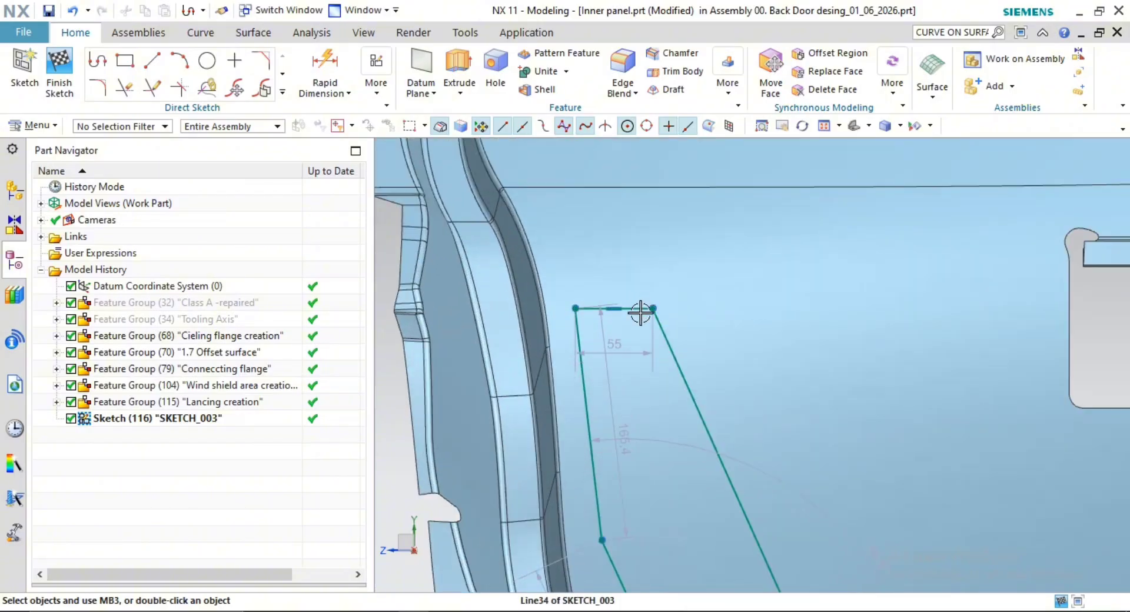
pyautogui.moveTo(643, 310); pyautogui.dragTo(654, 391)
pyautogui.scroll(-4, 756, 378)
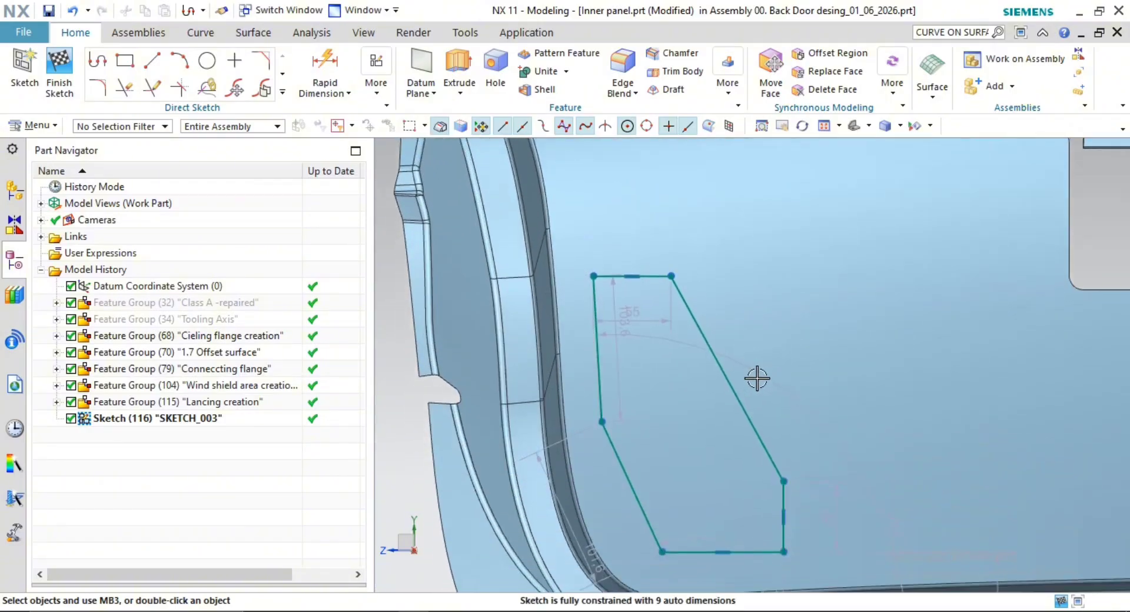
pyautogui.scroll(-5, 848, 391)
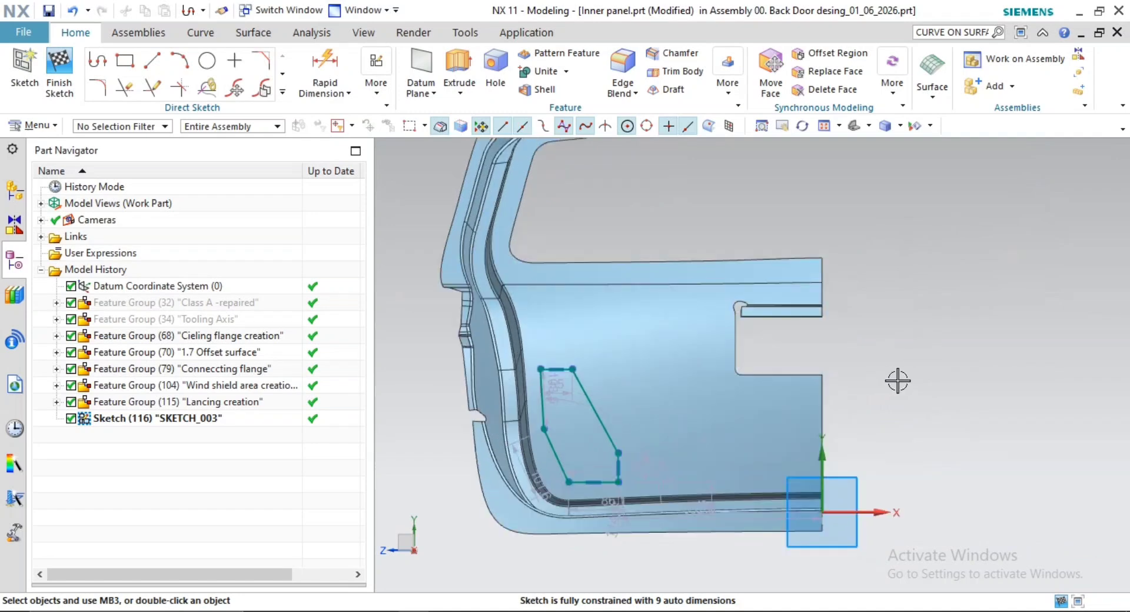
pyautogui.click(66, 62)
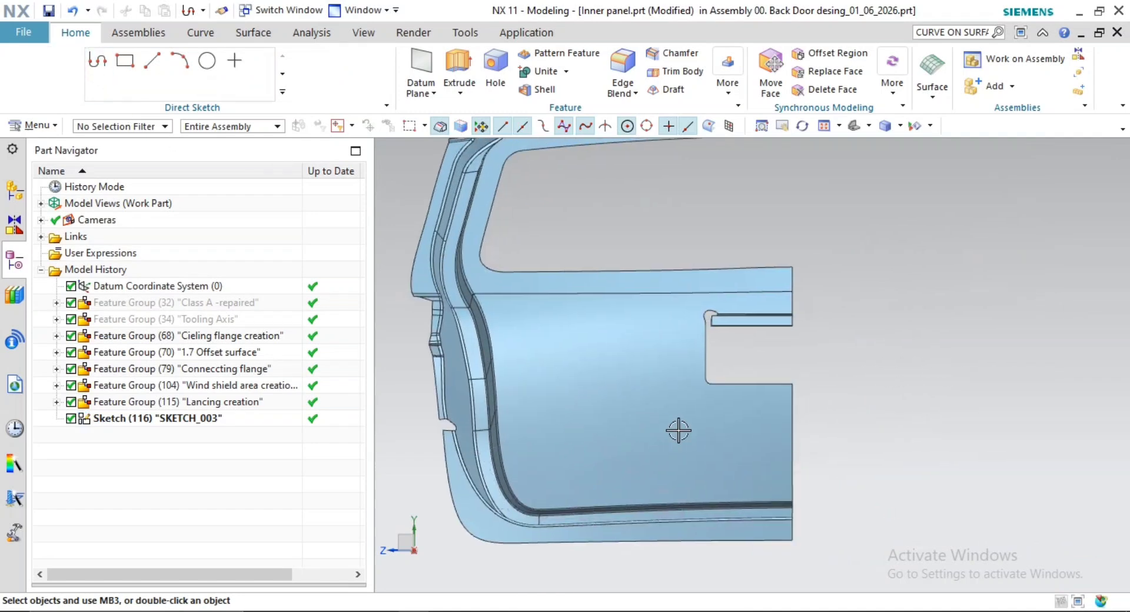
# Set up a Project Curve with the sketch's six profile lines as curves and the large inner panel face as target
pyautogui.moveTo(644, 429)
pyautogui.mouseDown(button='middle')
pyautogui.moveTo(605, 446)
pyautogui.moveTo(574, 440)
pyautogui.mouseUp(button='middle')
pyautogui.click(201, 33)
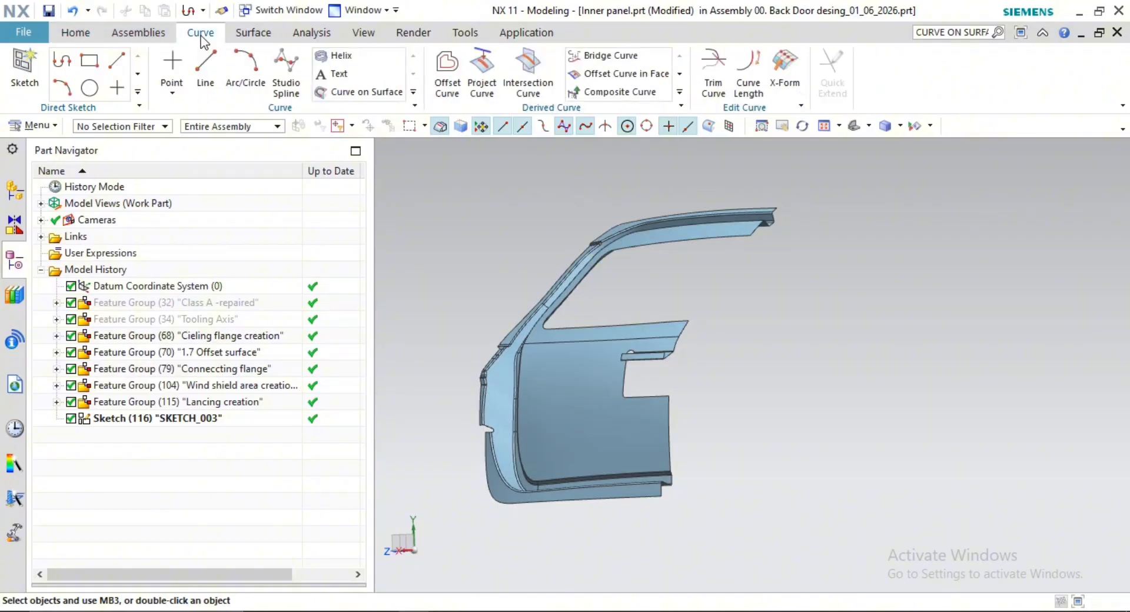
pyautogui.click(495, 59)
pyautogui.click(189, 417)
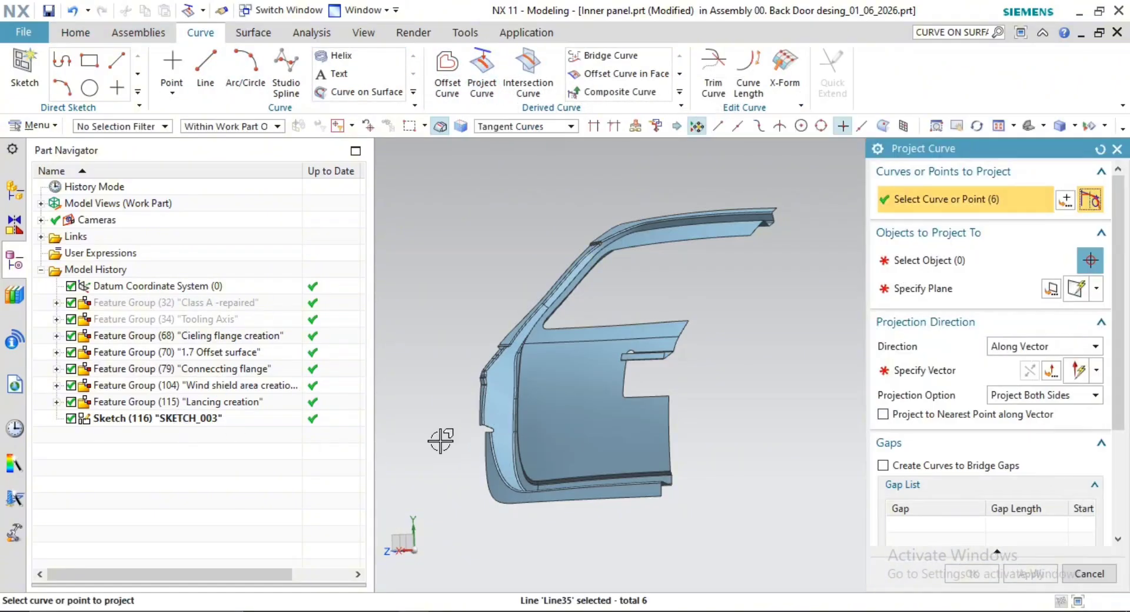
pyautogui.click(936, 260)
pyautogui.click(587, 446)
pyautogui.keyDown('shift'); pyautogui.moveTo(715, 427); pyautogui.dragTo(744, 401, button='middle'); pyautogui.keyUp('shift')
pyautogui.middleClick(743, 400)
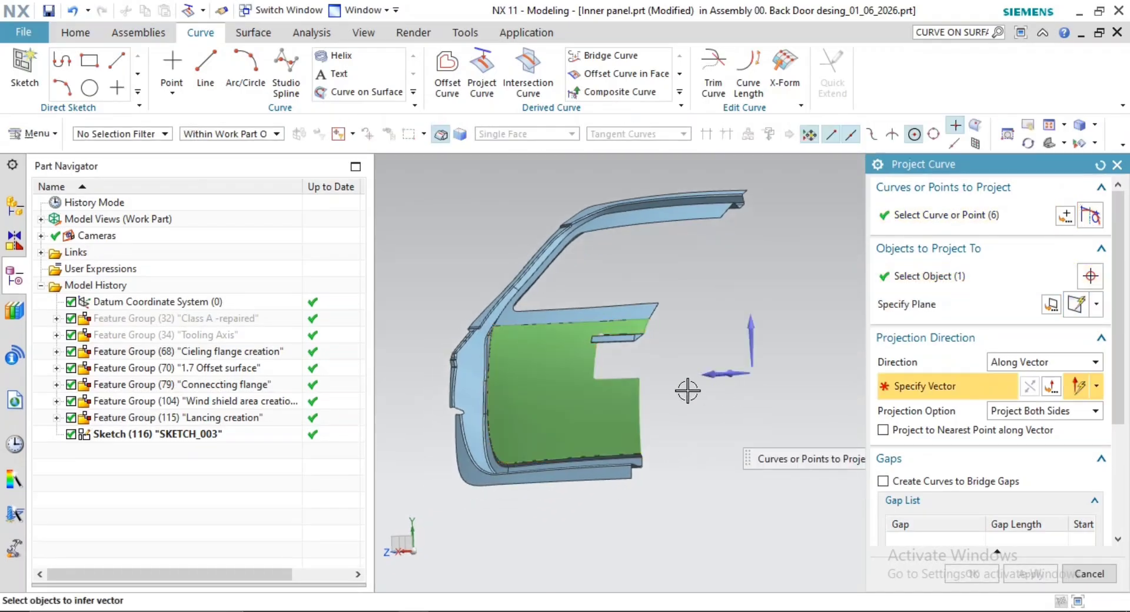
# Set the projection vector to the X axis and create the projected curve
pyautogui.scroll(-3, 728, 412)
pyautogui.moveTo(656, 435)
pyautogui.mouseDown(button='middle')
pyautogui.moveTo(653, 462)
pyautogui.moveTo(677, 430)
pyautogui.mouseUp(button='middle')
pyautogui.keyDown('shift'); pyautogui.moveTo(677, 430); pyautogui.dragTo(658, 484, button='middle'); pyautogui.keyUp('shift')
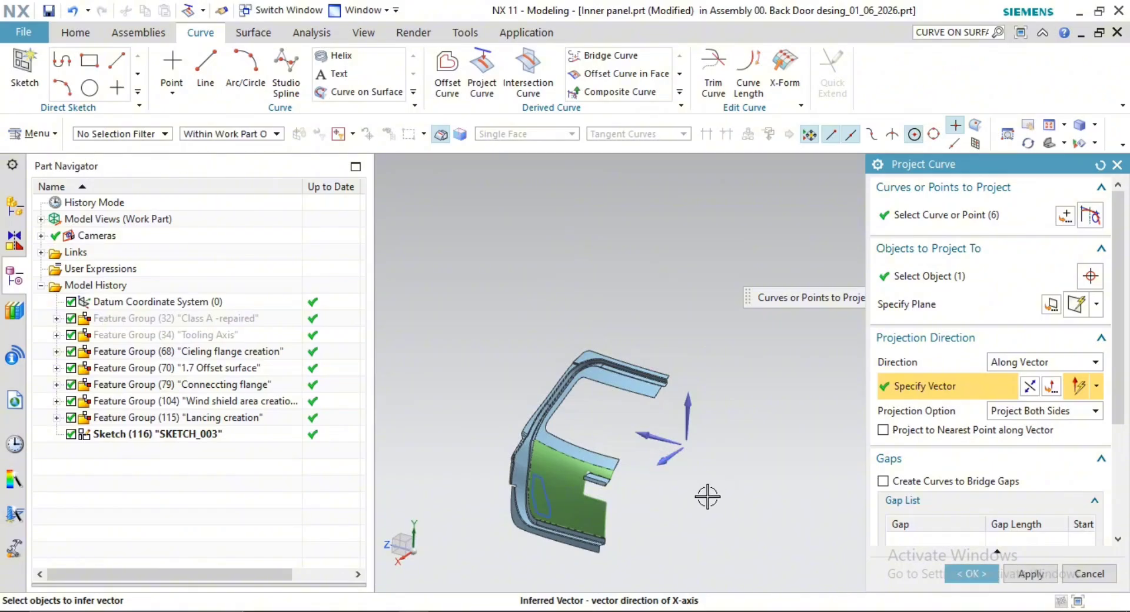
pyautogui.scroll(3, 707, 496)
pyautogui.click(983, 577)
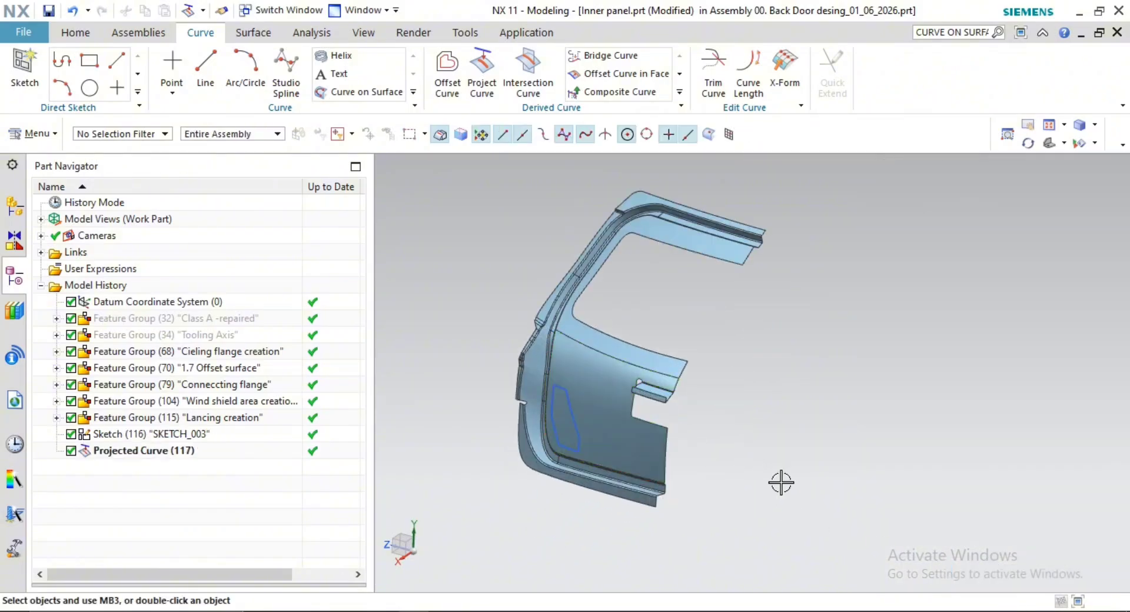
# Examine the projected profile on the inner panel face from several directions, including the panel's reverse side
pyautogui.scroll(1, 577, 469)
pyautogui.moveTo(575, 470); pyautogui.dragTo(577, 448, button='middle')
pyautogui.scroll(1, 589, 444)
pyautogui.keyDown('shift'); pyautogui.moveTo(613, 417); pyautogui.dragTo(638, 441, button='middle'); pyautogui.keyUp('shift')
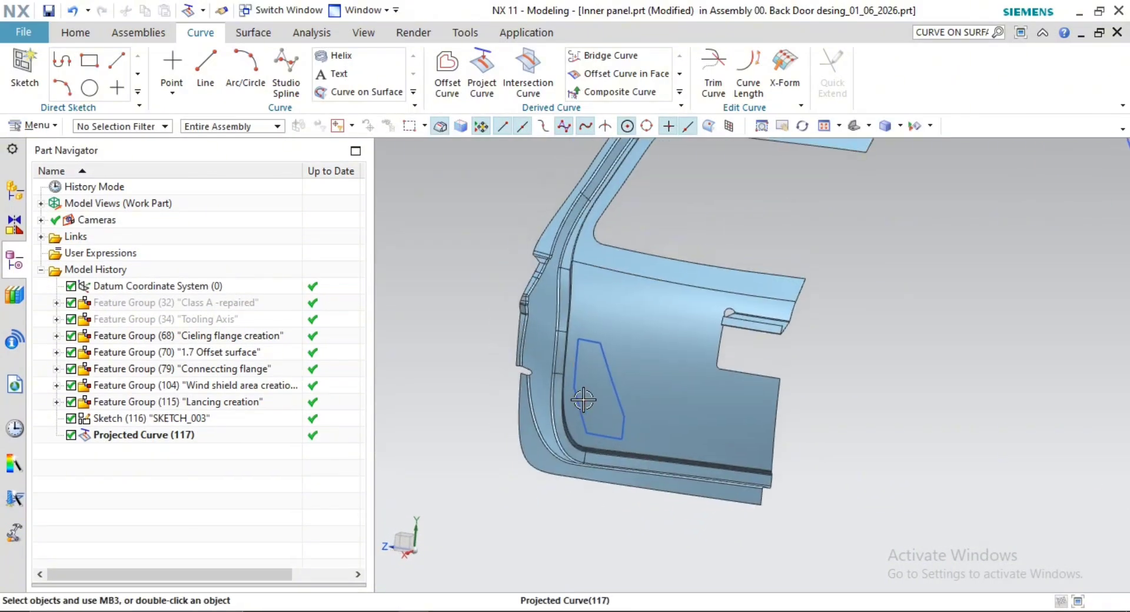
pyautogui.moveTo(583, 400); pyautogui.dragTo(540, 485, button='middle')
pyautogui.scroll(-1, 693, 423)
pyautogui.scroll(5, 662, 482)
pyautogui.moveTo(638, 431); pyautogui.dragTo(577, 412, button='middle')
pyautogui.scroll(2, 610, 429)
pyautogui.scroll(-1, 578, 441)
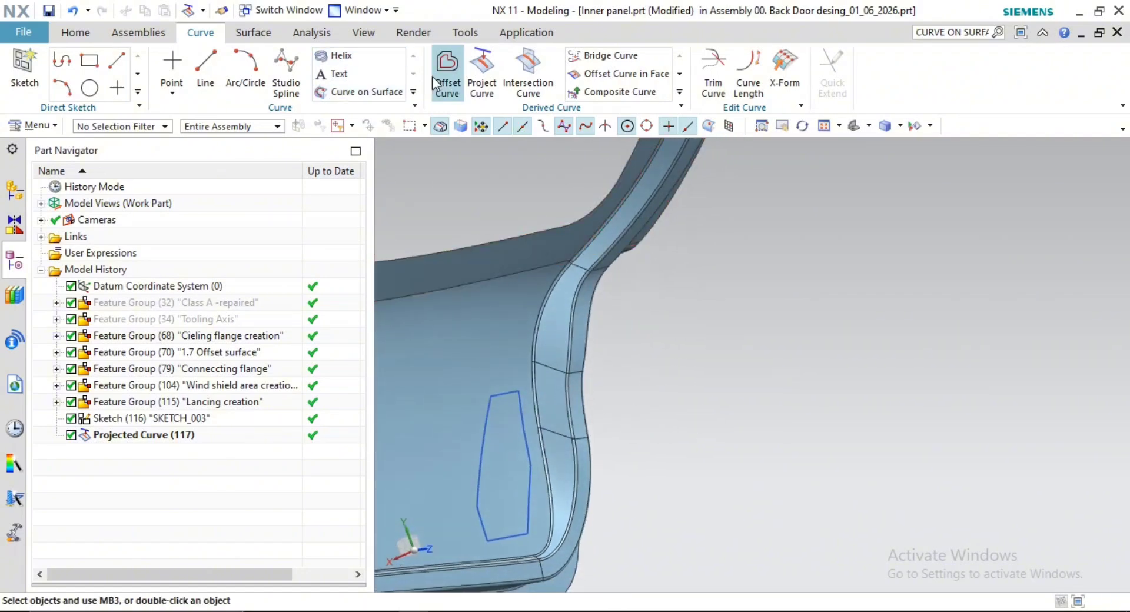
# Start an Emboss with the six projected profile curves as section and the large inner panel face as the face to emboss
pyautogui.click(254, 33)
pyautogui.click(733, 88)
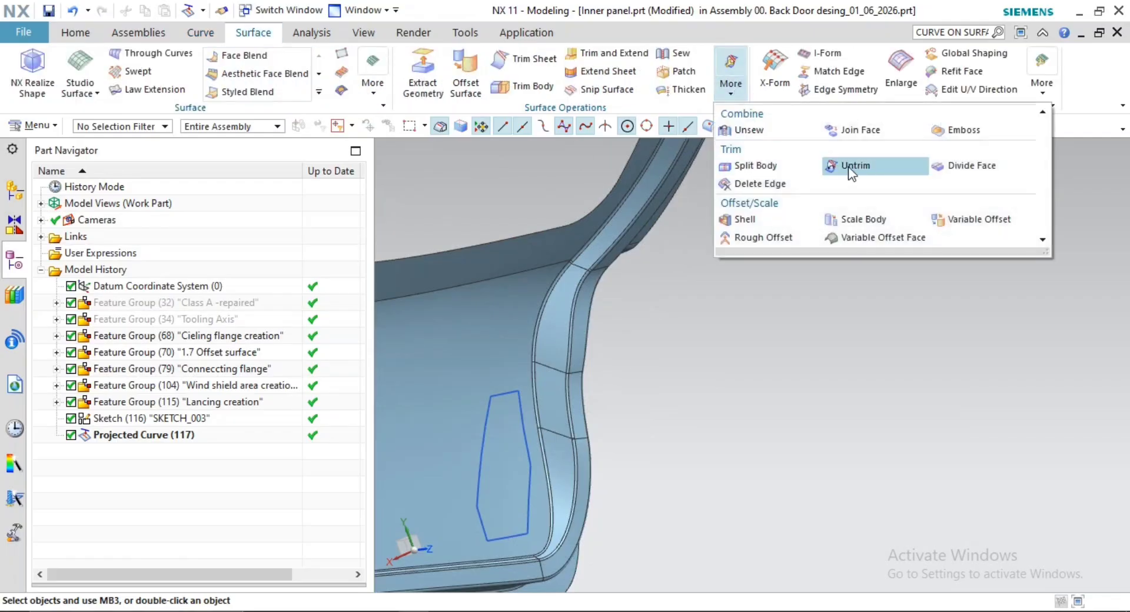
pyautogui.click(961, 132)
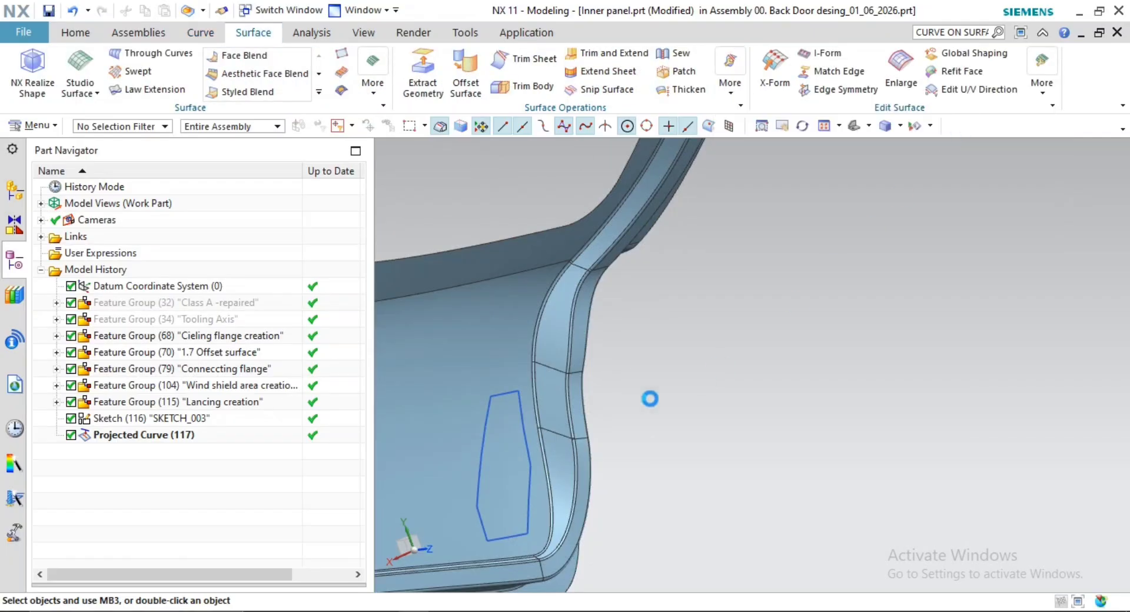
pyautogui.scroll(-2, 650, 384)
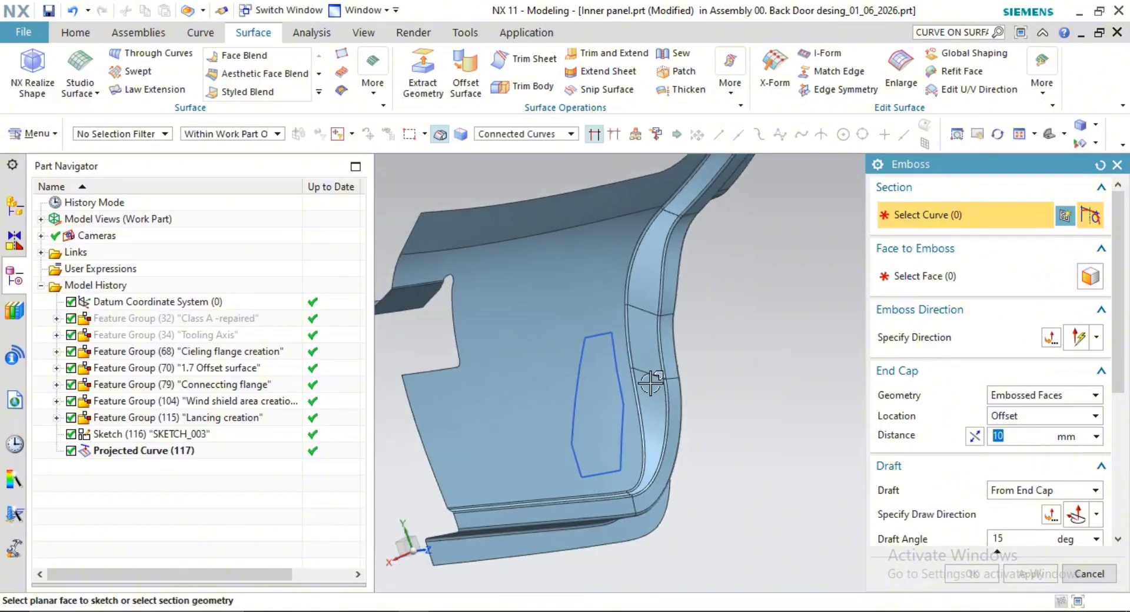
pyautogui.click(657, 444)
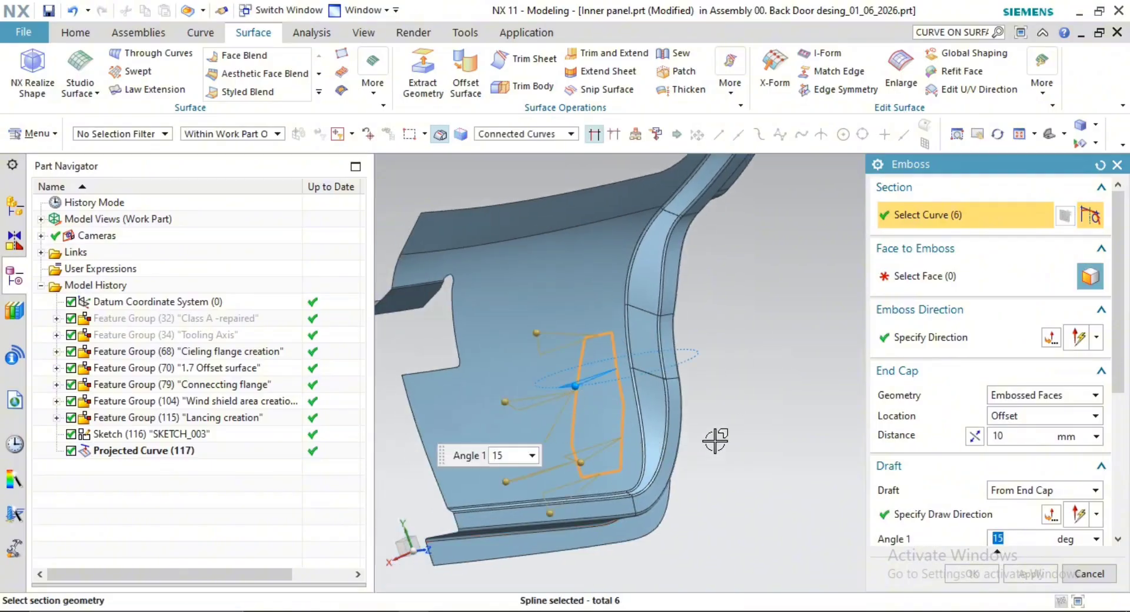
pyautogui.click(939, 271)
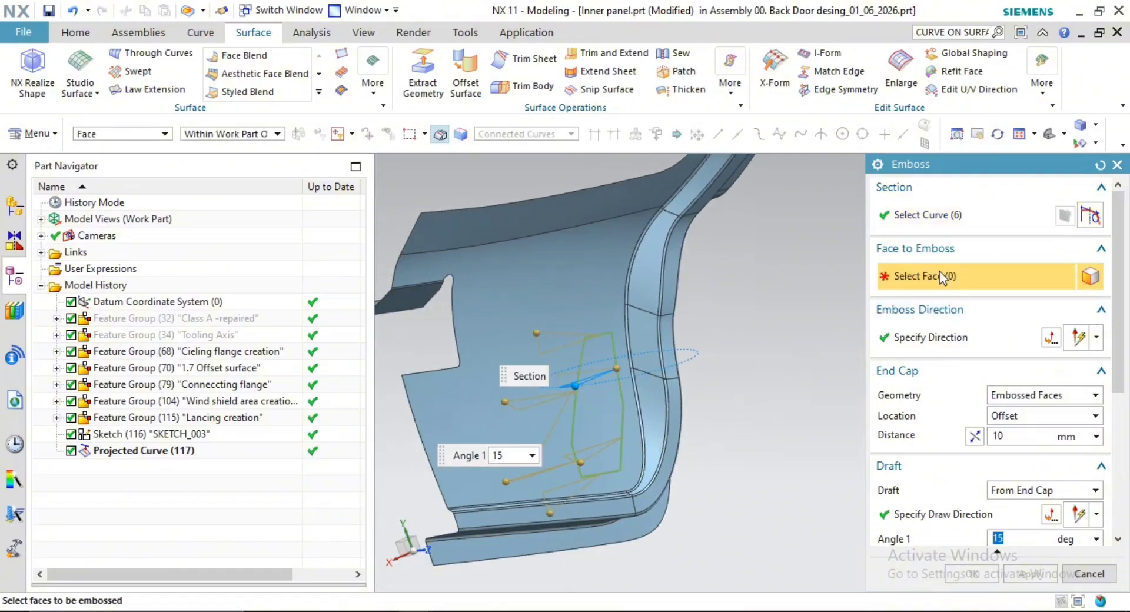
pyautogui.click(655, 420)
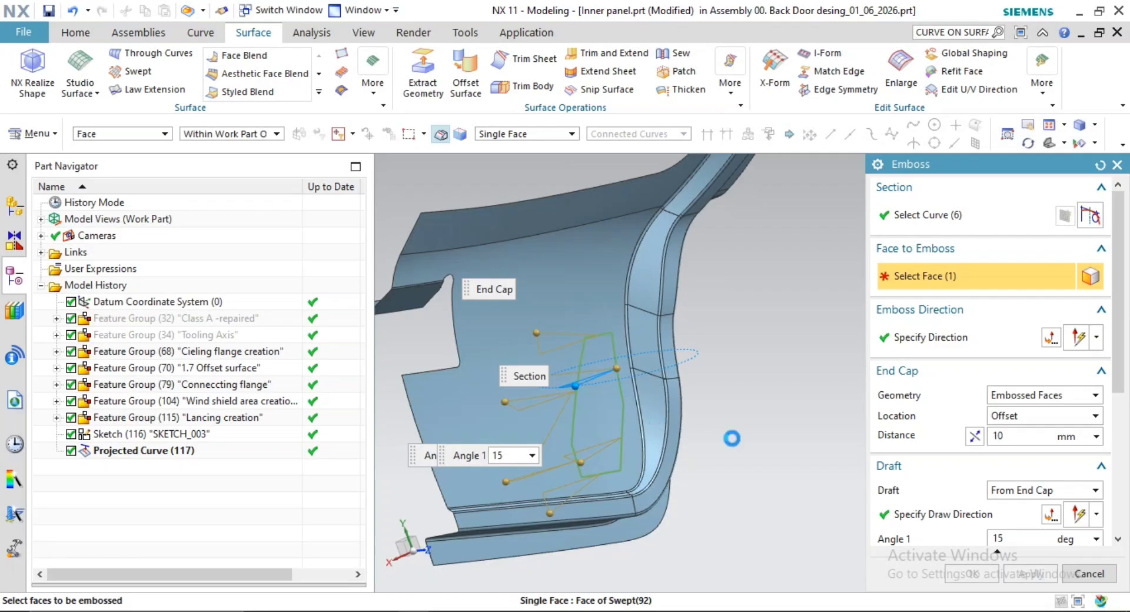
pyautogui.moveTo(654, 469); pyautogui.dragTo(683, 450, button='middle')
pyautogui.moveTo(514, 351); pyautogui.dragTo(542, 384, button='middle')
# Try Datum Plane as the emboss end cap geometry
pyautogui.click(1031, 395)
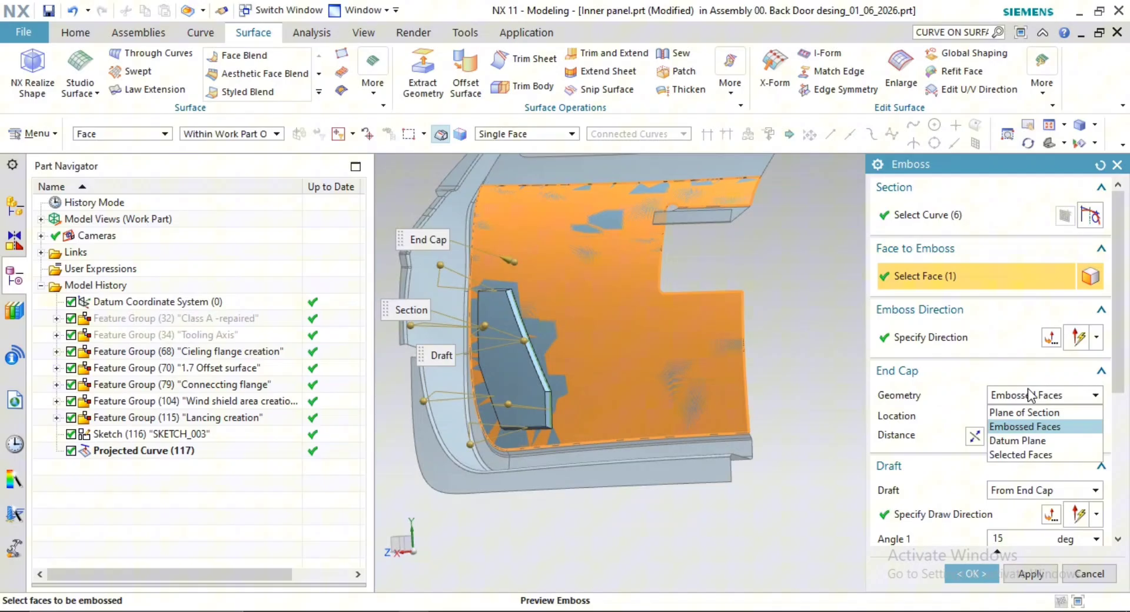
pyautogui.click(1033, 441)
pyautogui.moveTo(757, 406); pyautogui.dragTo(605, 374, button='middle')
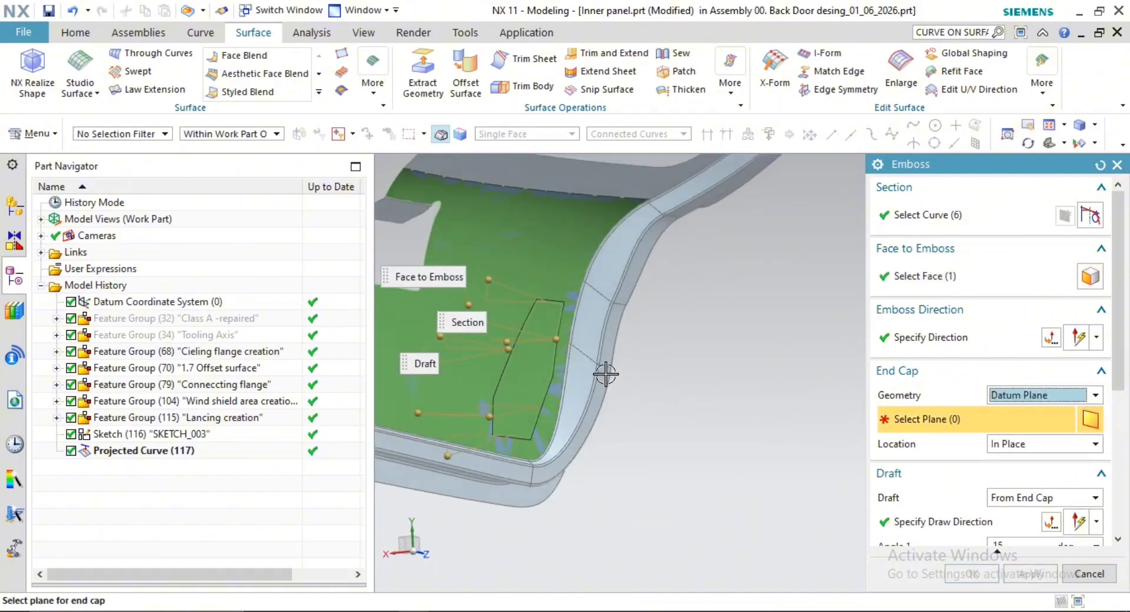
pyautogui.scroll(3, 609, 347)
# Try Selected Faces as the end cap geometry using the tangent faces of the outer flange, and clear that selection
pyautogui.click(1001, 395)
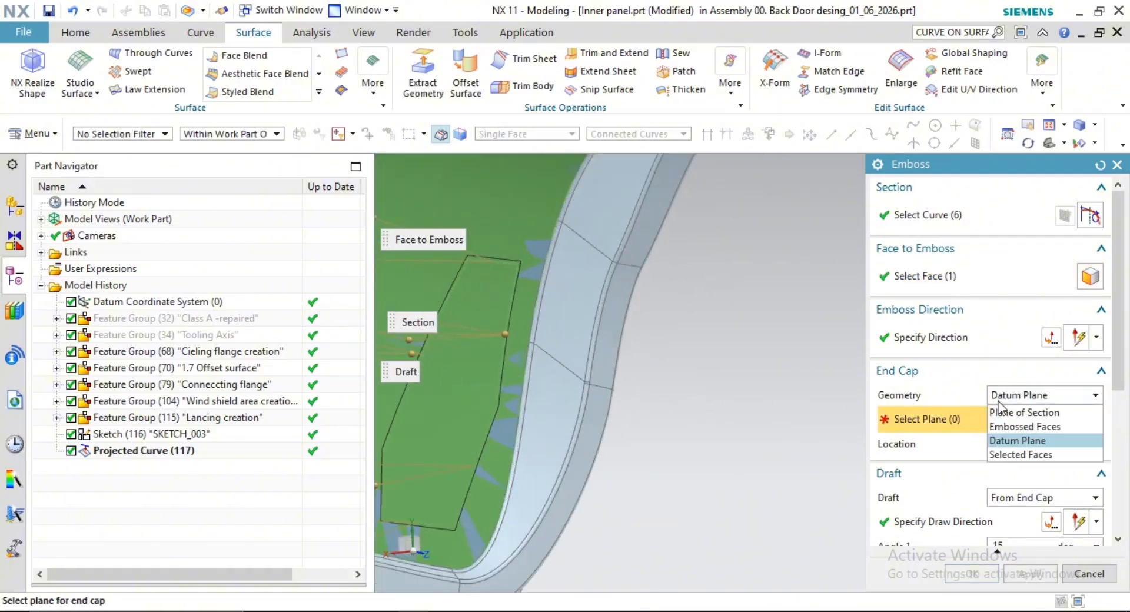
pyautogui.click(1013, 455)
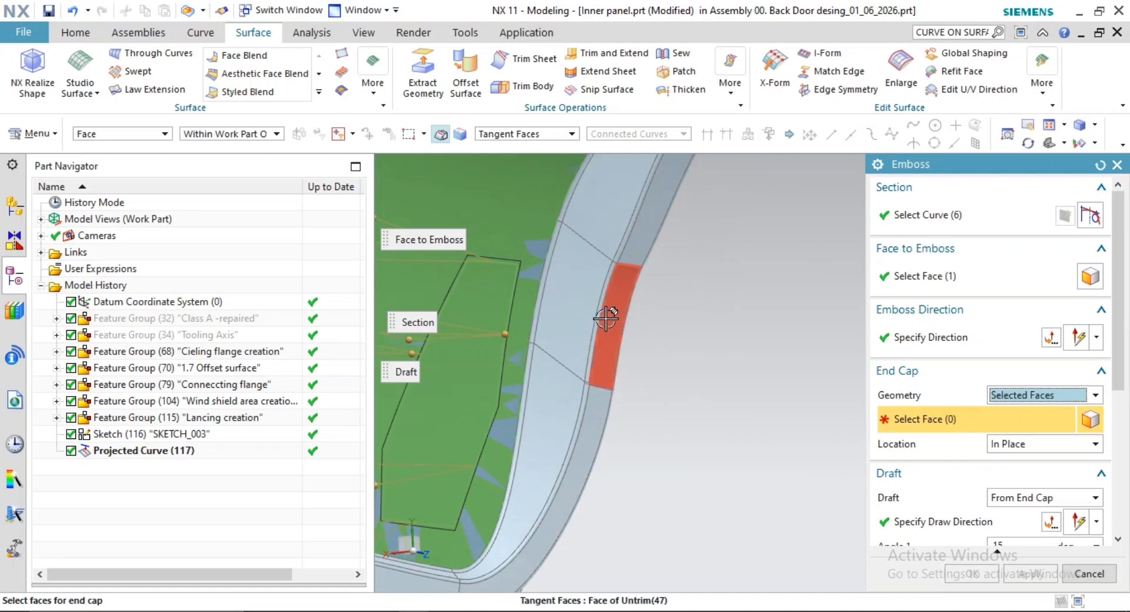
pyautogui.click(595, 398)
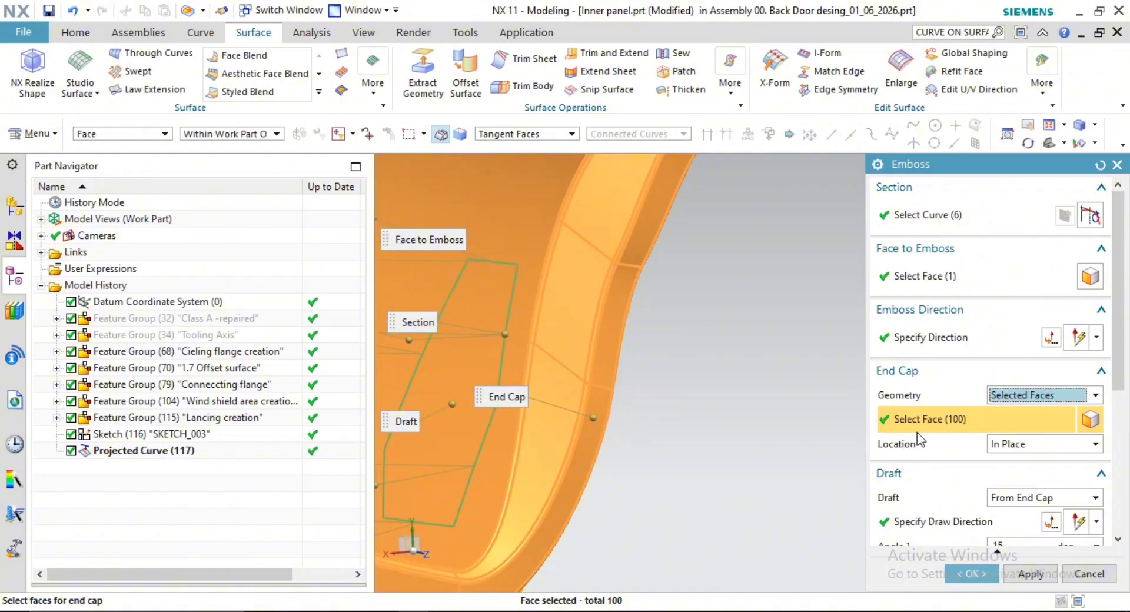
pyautogui.keyDown('shift'); pyautogui.click(611, 327); pyautogui.keyUp('shift')
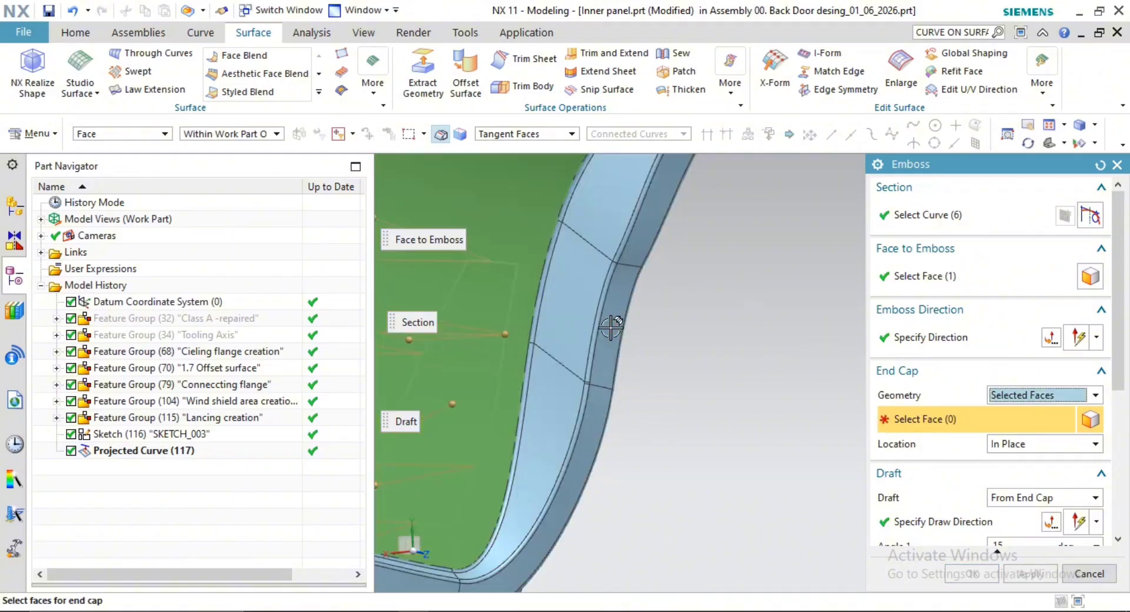
# Restrict face selection to single faces and pick two adjoining outer flange faces as the end cap
pyautogui.click(528, 135)
pyautogui.click(497, 148)
pyautogui.click(595, 438)
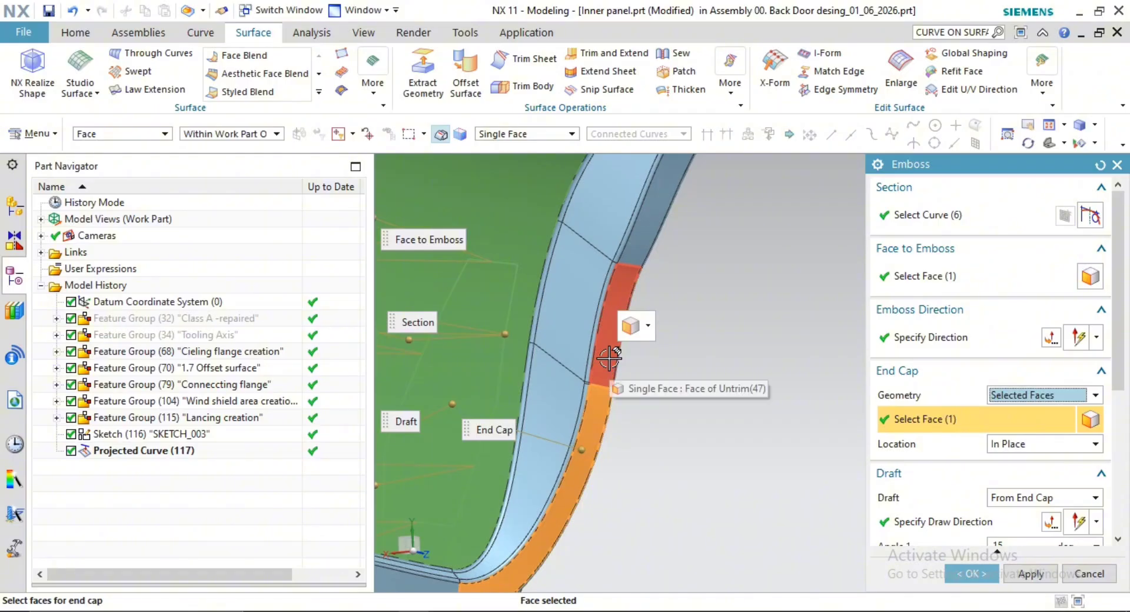
pyautogui.click(609, 359)
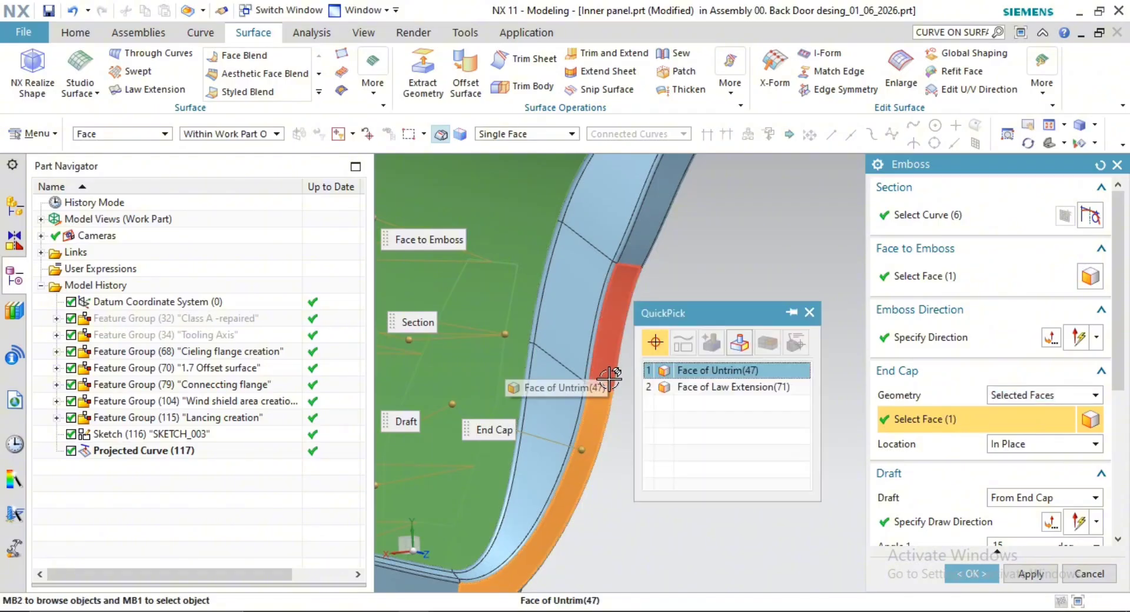
pyautogui.click(718, 386)
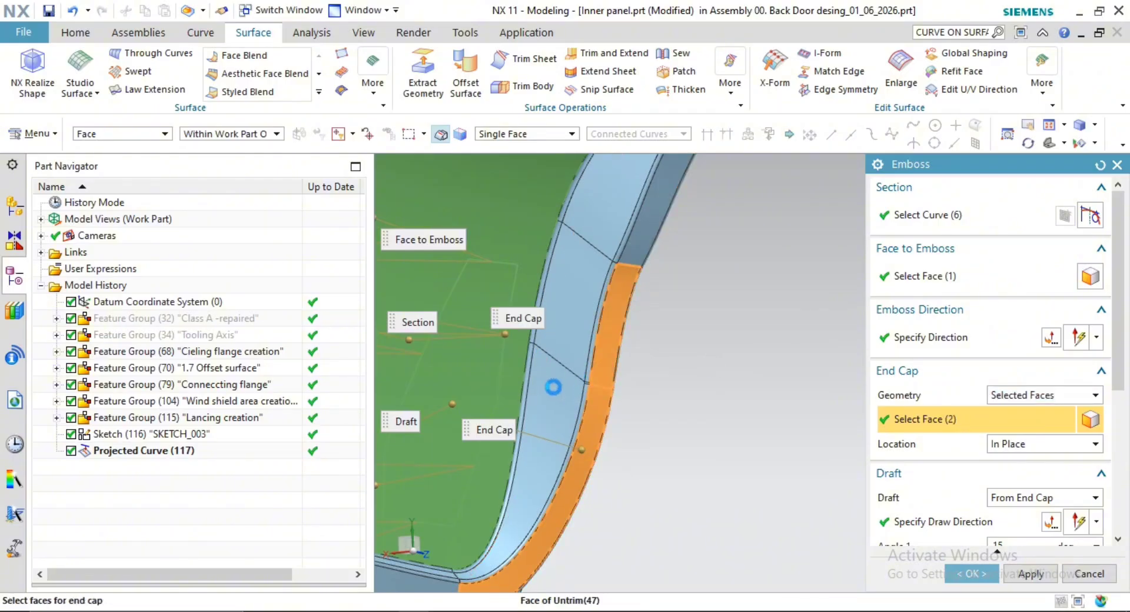
pyautogui.scroll(-5, 554, 387)
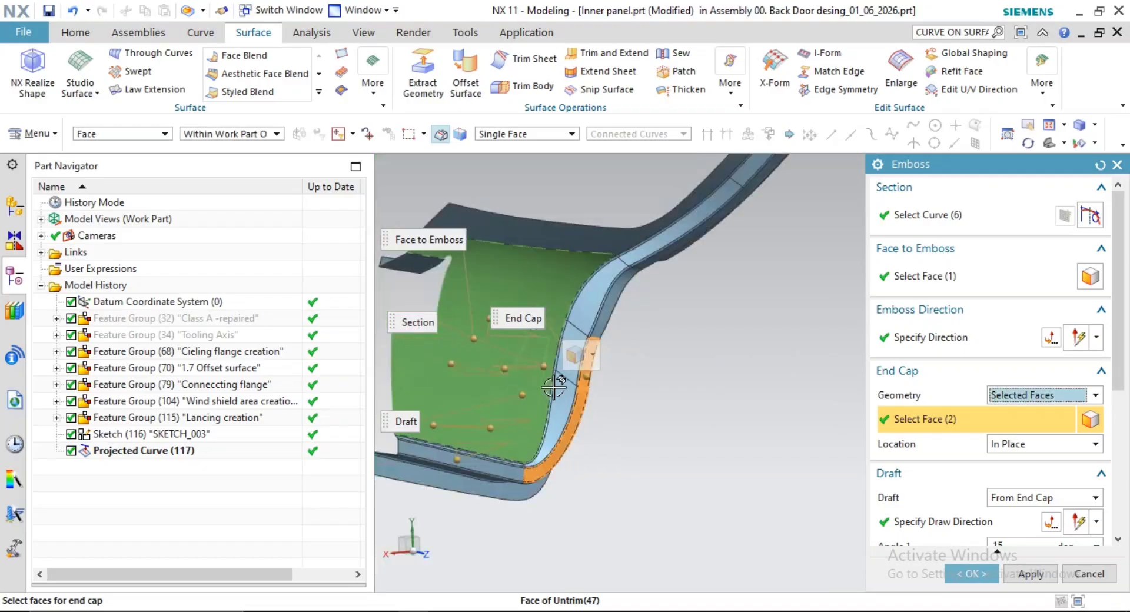
pyautogui.moveTo(555, 391); pyautogui.dragTo(583, 414, button='middle')
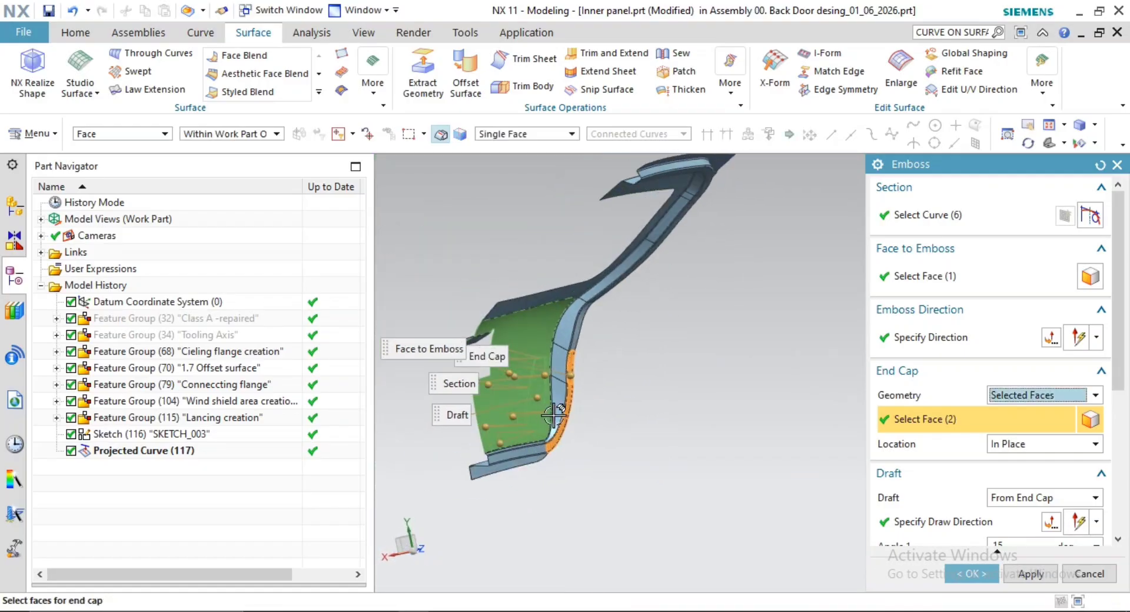
# Set the end cap location to Offset with a distance of 20 mm
pyautogui.click(1027, 444)
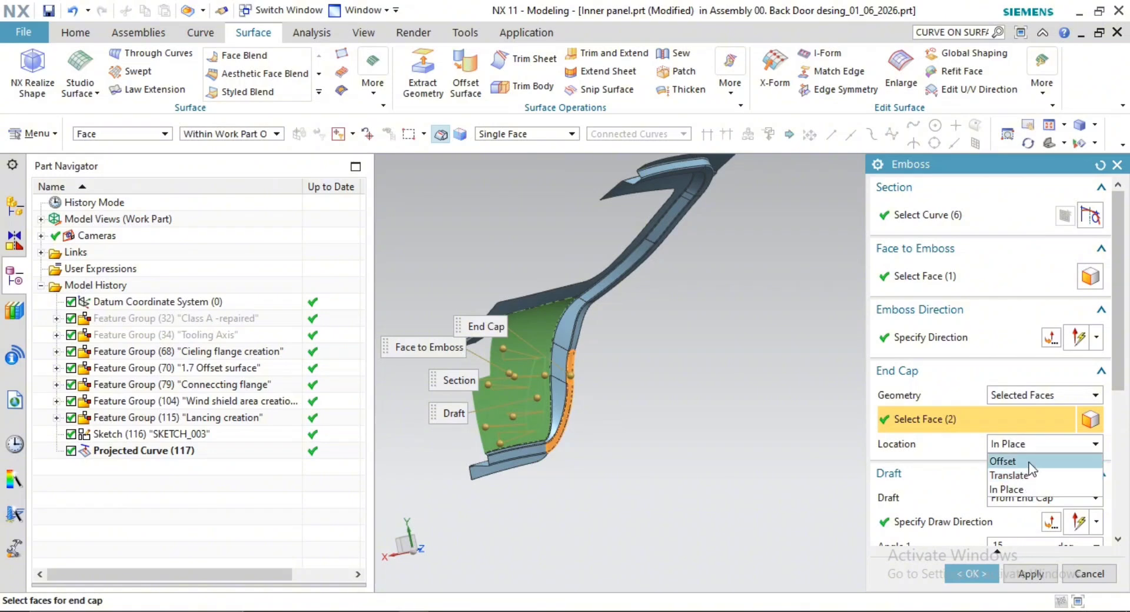
pyautogui.click(1028, 462)
pyautogui.scroll(1, 524, 381)
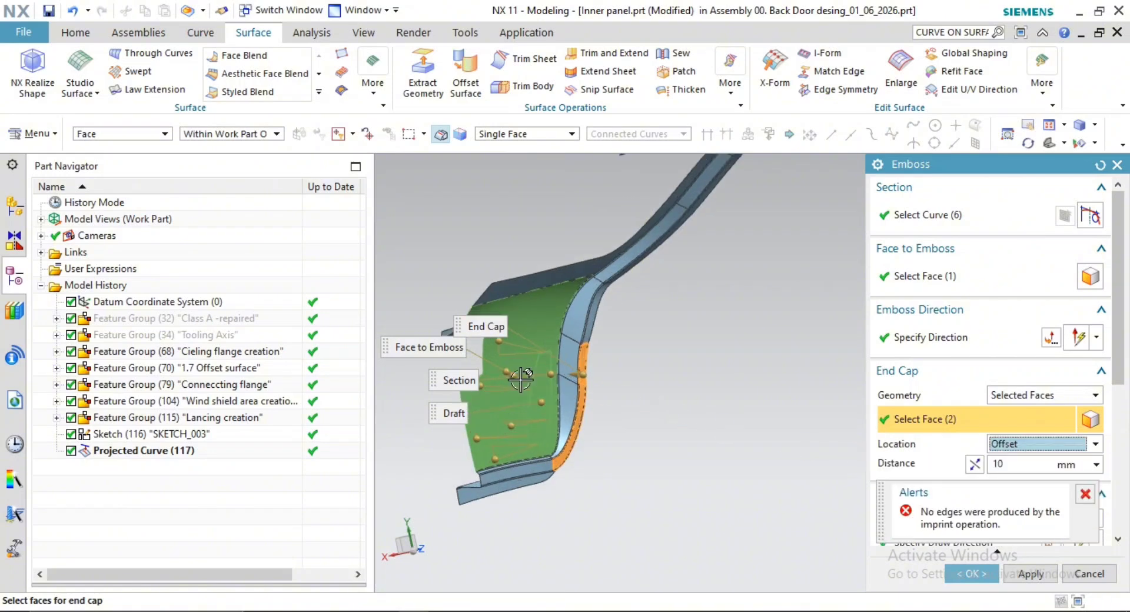
pyautogui.scroll(1, 570, 401)
pyautogui.click(1016, 461)
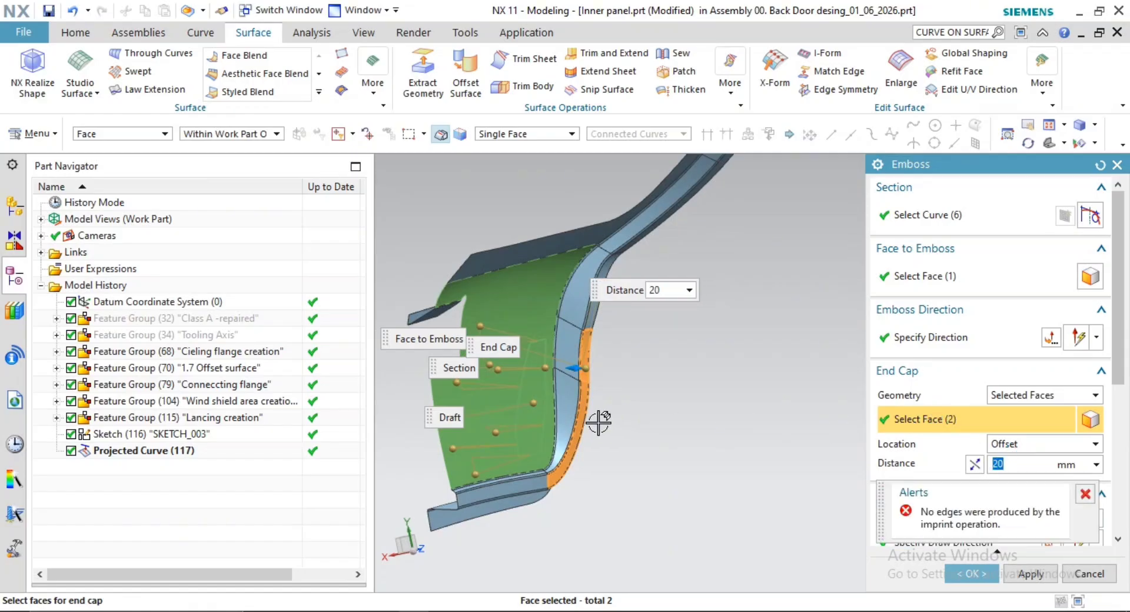
pyautogui.scroll(1, 598, 423)
pyautogui.keyDown('shift'); pyautogui.moveTo(598, 422); pyautogui.dragTo(697, 447, button='middle'); pyautogui.keyUp('shift')
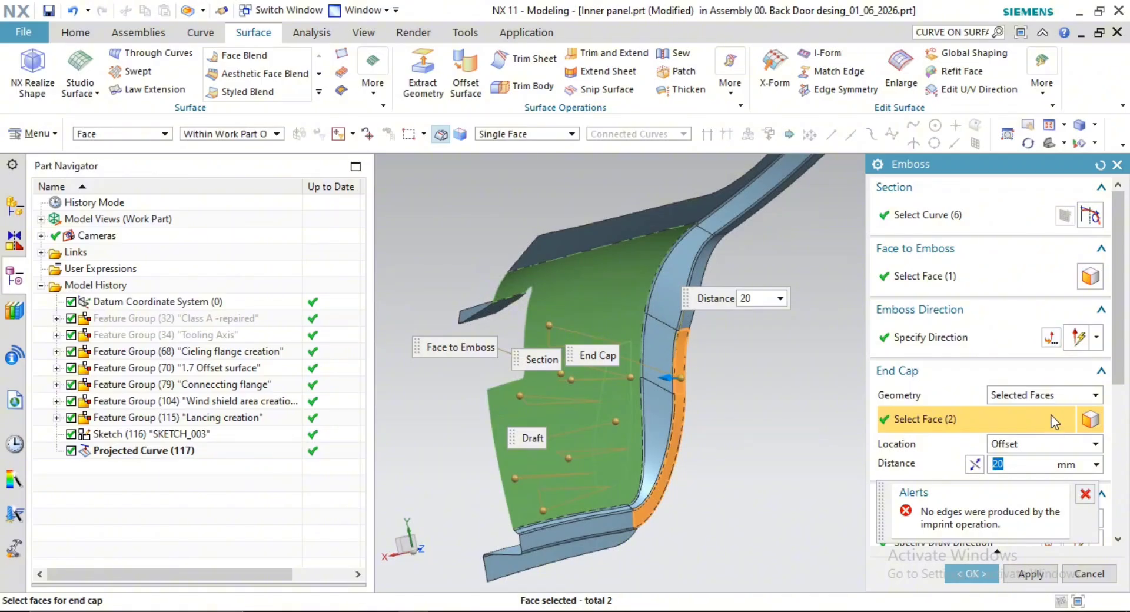
# Change the end cap geometry to Embossed Faces and reverse its offset direction
pyautogui.click(1061, 396)
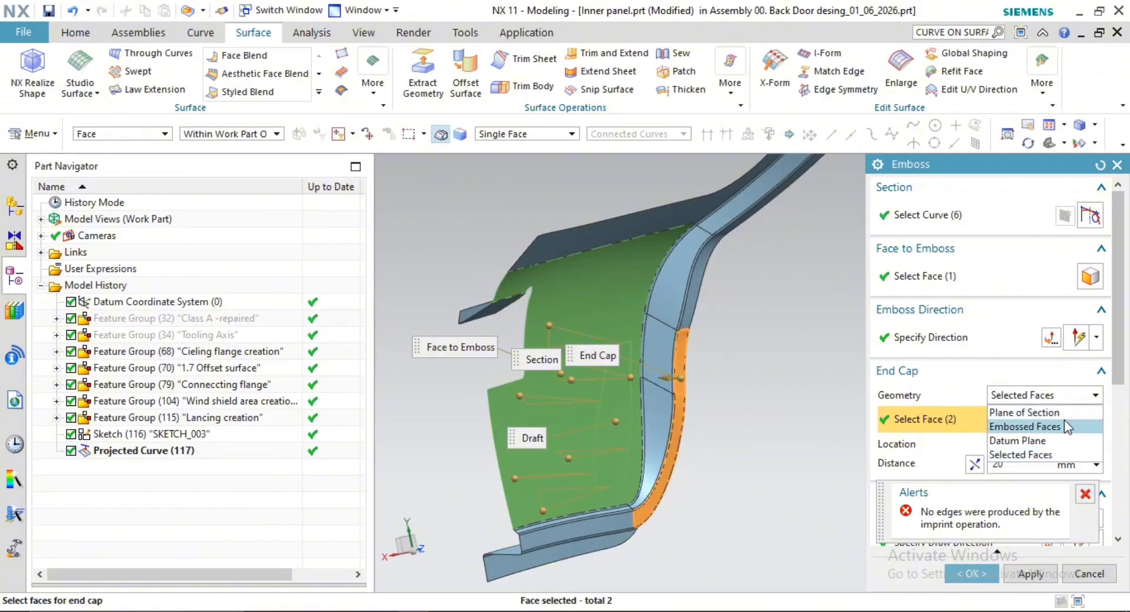
pyautogui.click(1064, 423)
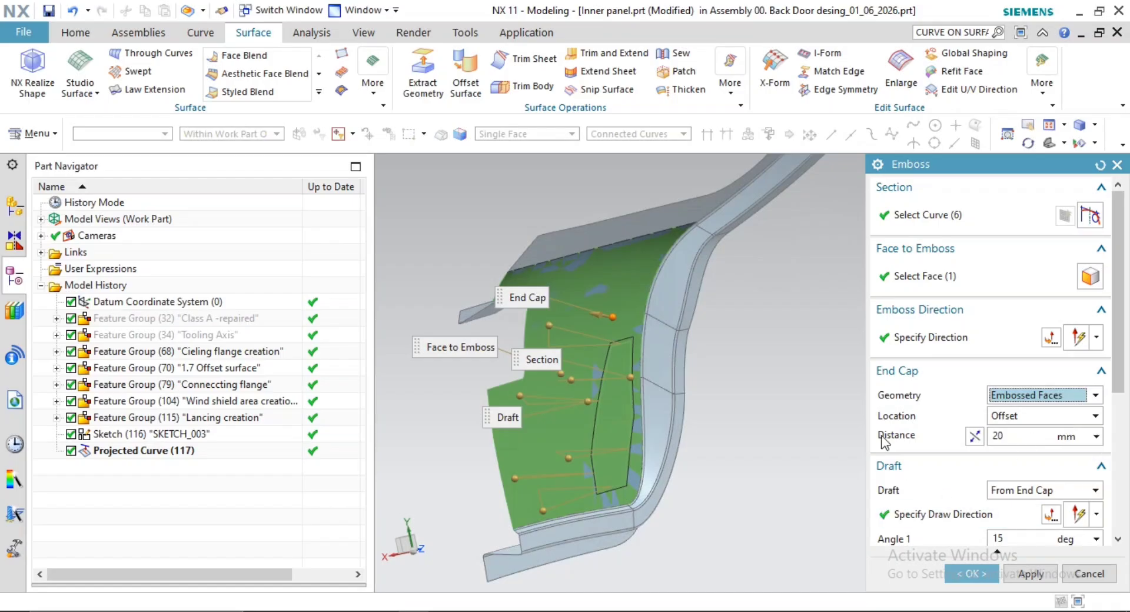
pyautogui.moveTo(760, 452); pyautogui.dragTo(923, 452, button='middle')
pyautogui.click(981, 435)
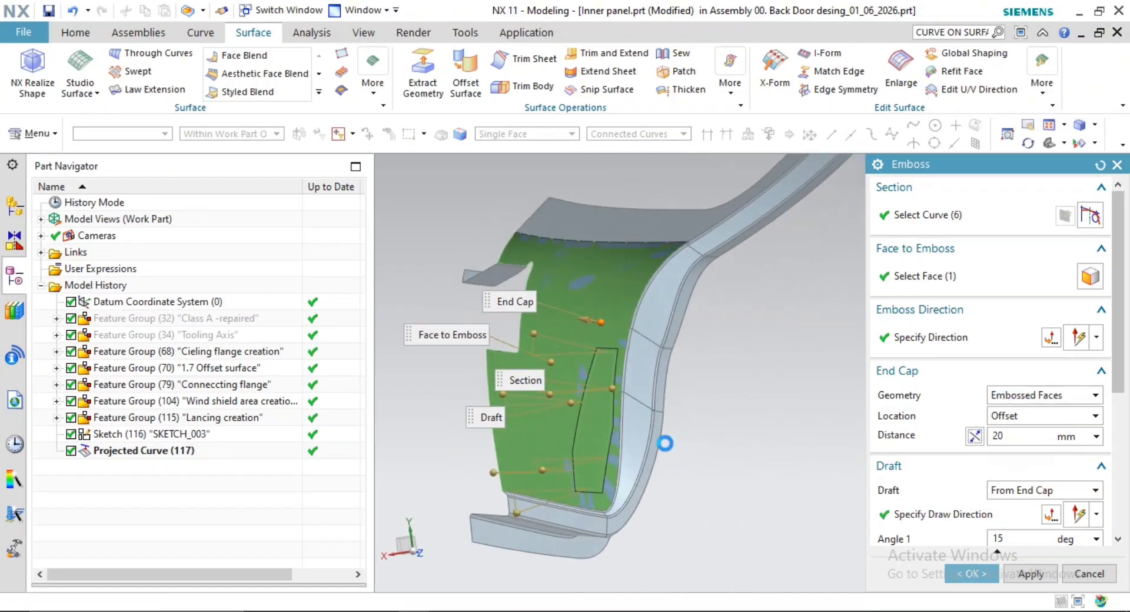
pyautogui.moveTo(646, 445); pyautogui.dragTo(665, 471, button='middle')
pyautogui.scroll(-2, 603, 441)
pyautogui.keyDown('shift'); pyautogui.moveTo(732, 489); pyautogui.dragTo(612, 424, button='middle'); pyautogui.keyUp('shift')
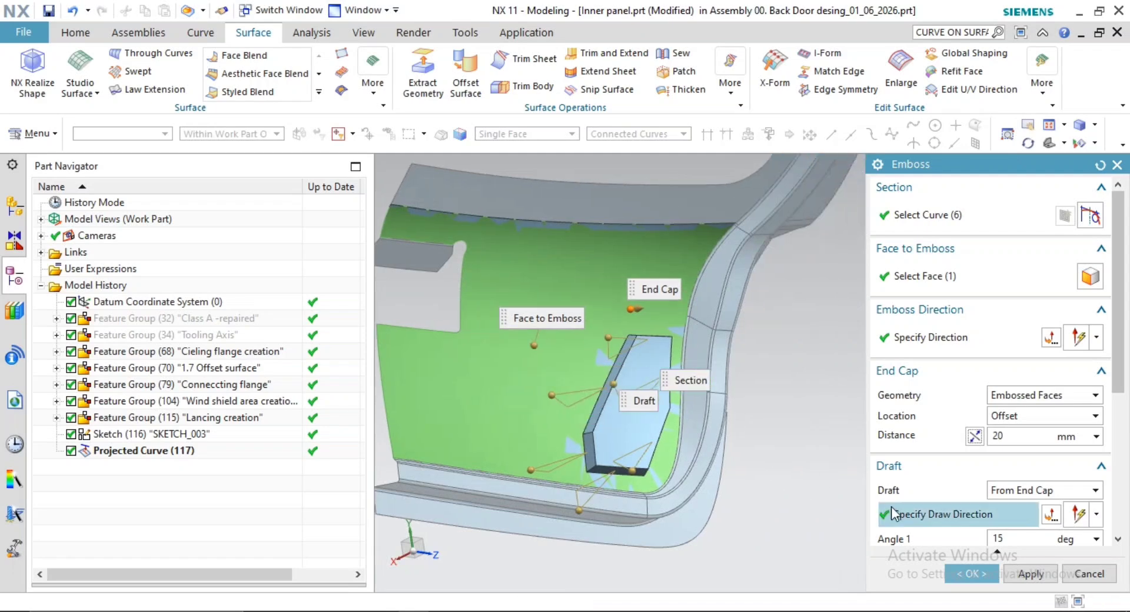
# Show the Tooling Axis feature group and use its axis line as the emboss draft's draw direction
pyautogui.scroll(-2, 942, 442)
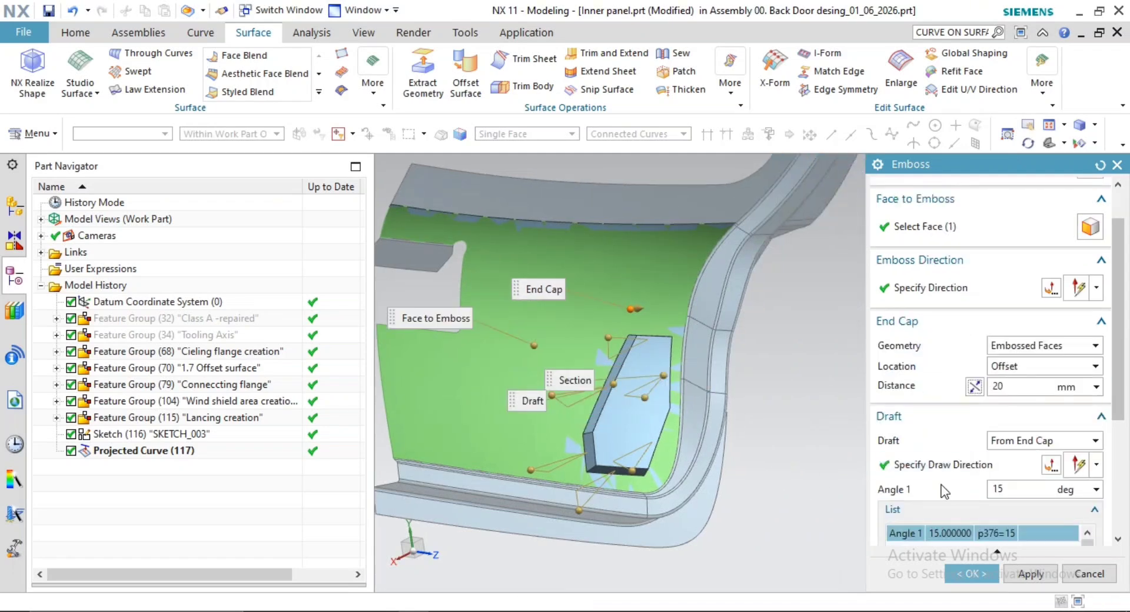
pyautogui.click(946, 465)
pyautogui.scroll(-3, 749, 465)
pyautogui.scroll(-3, 749, 465)
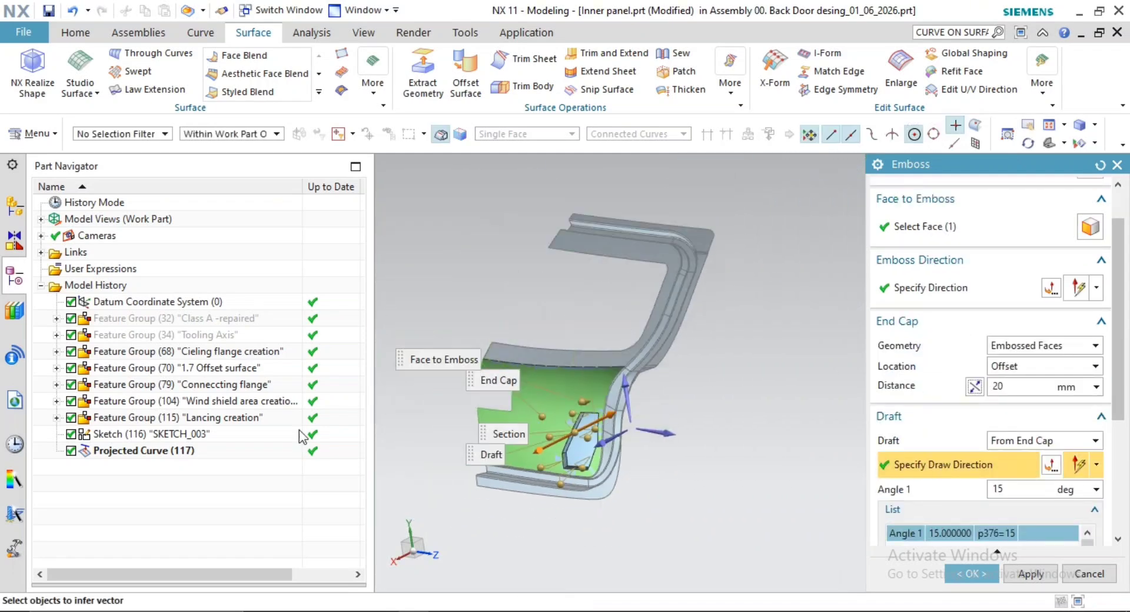
pyautogui.rightClick(206, 336)
pyautogui.click(235, 341)
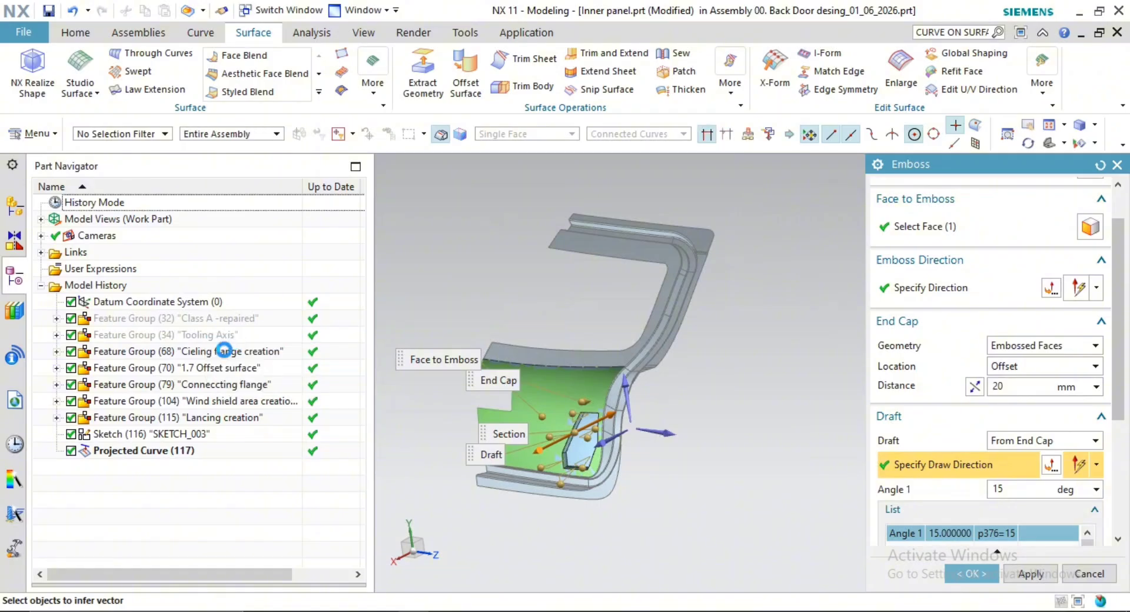
pyautogui.moveTo(708, 388); pyautogui.dragTo(739, 396, button='middle')
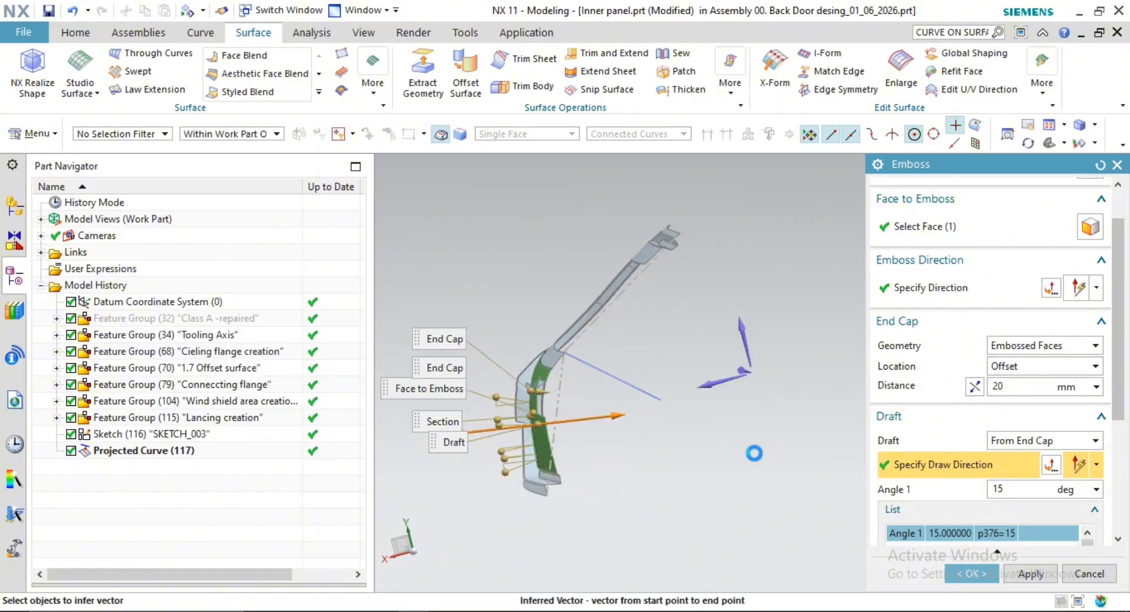
pyautogui.scroll(5, 464, 403)
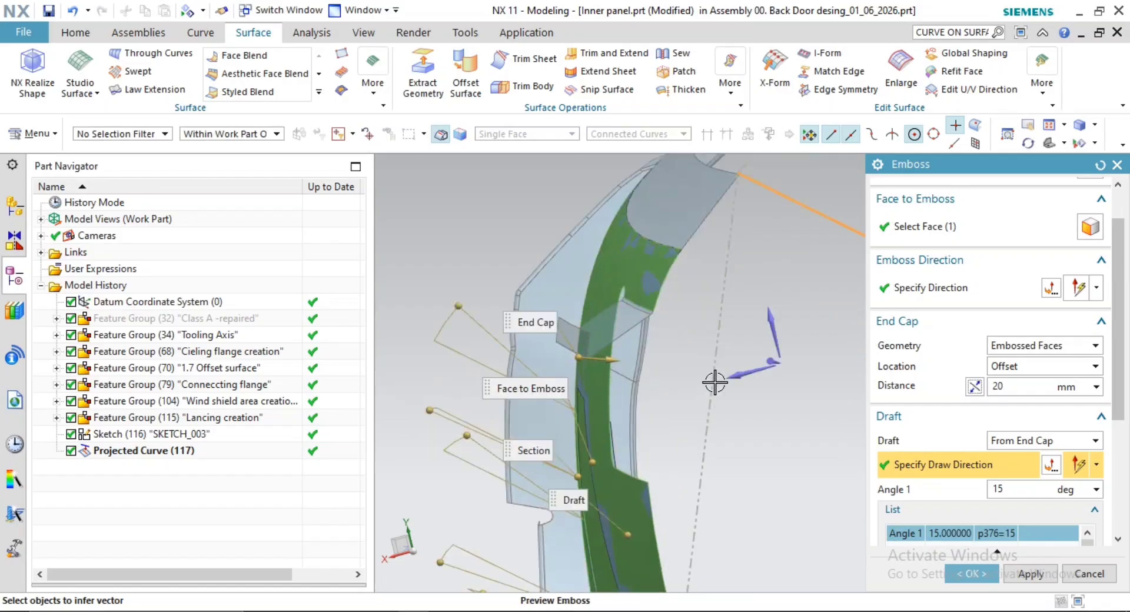
pyautogui.moveTo(706, 383); pyautogui.dragTo(706, 412, button='middle')
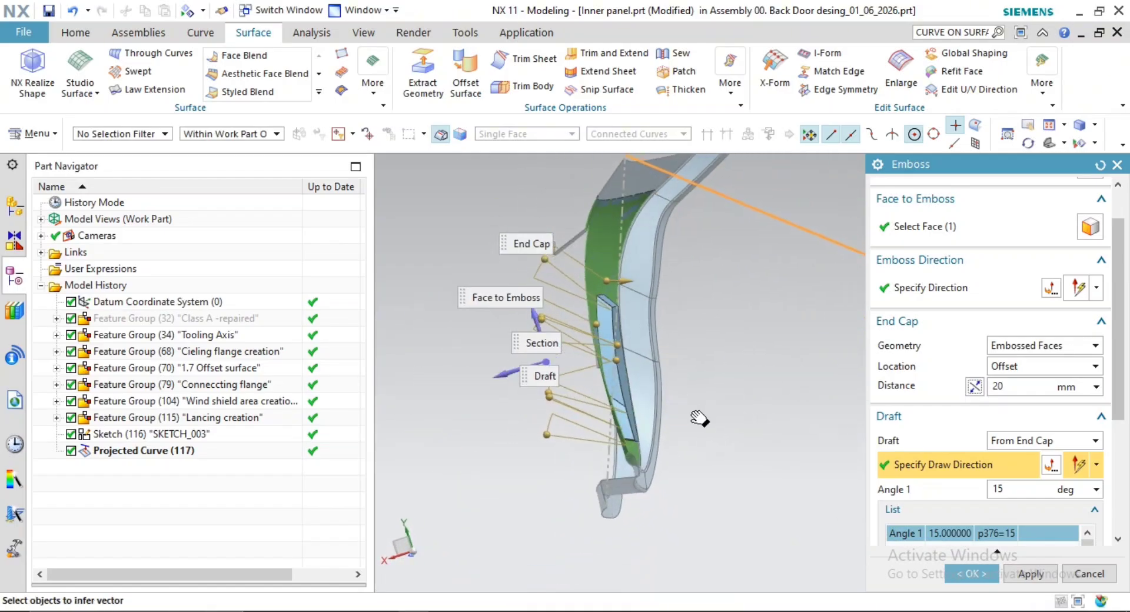
# Set the emboss draft Angle 1 to 10 degrees and check the preview's side walls from several directions
pyautogui.click(1030, 491)
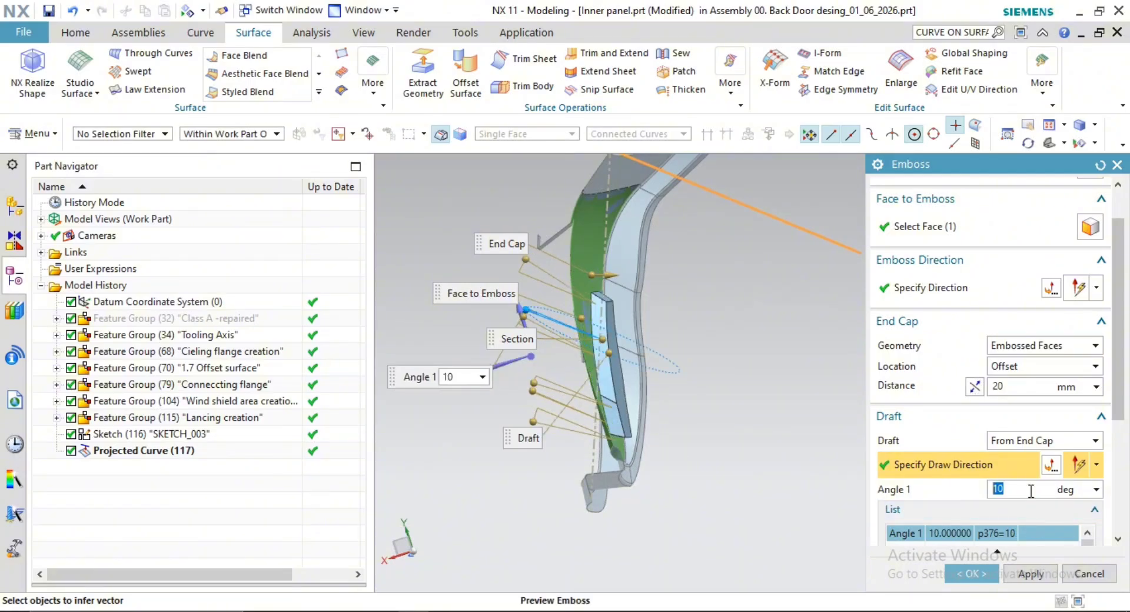
pyautogui.moveTo(742, 442); pyautogui.dragTo(742, 324, button='middle')
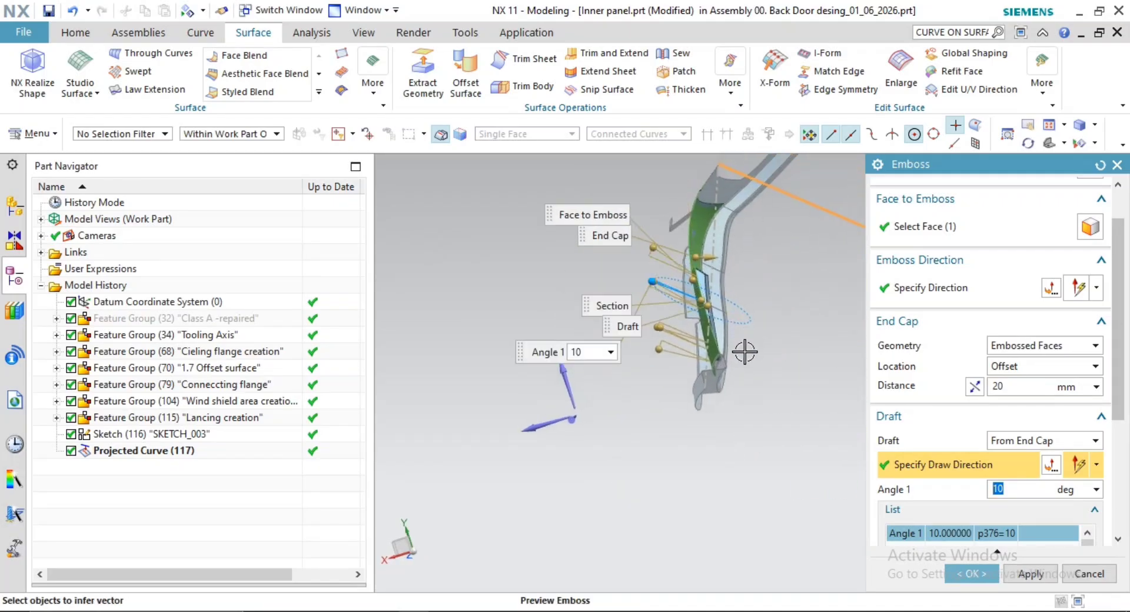
pyautogui.scroll(5, 735, 344)
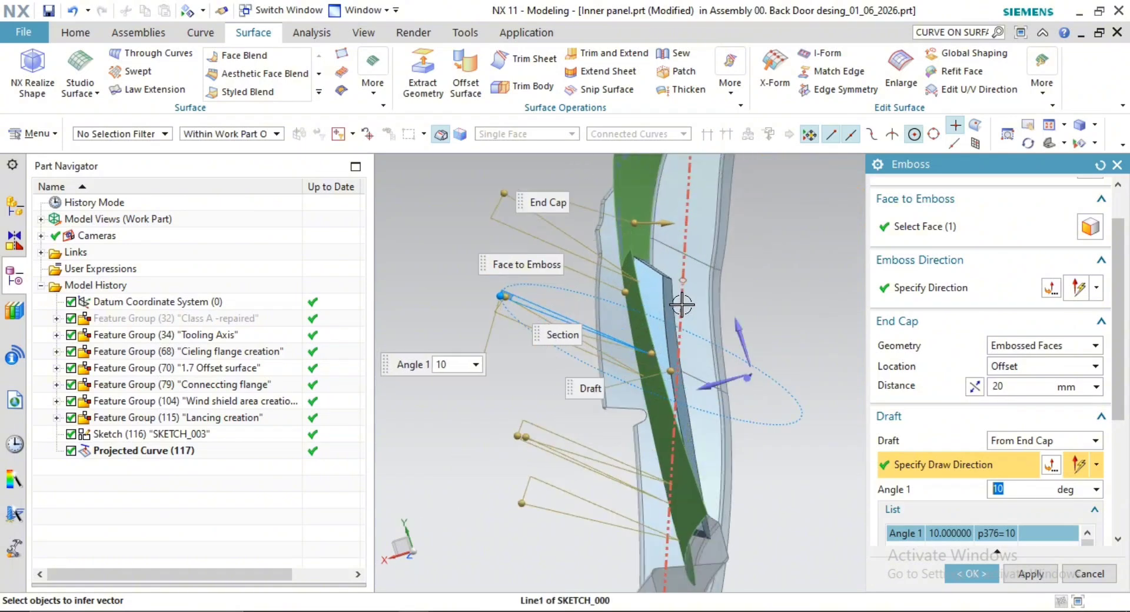
pyautogui.moveTo(684, 307); pyautogui.dragTo(681, 330, button='middle')
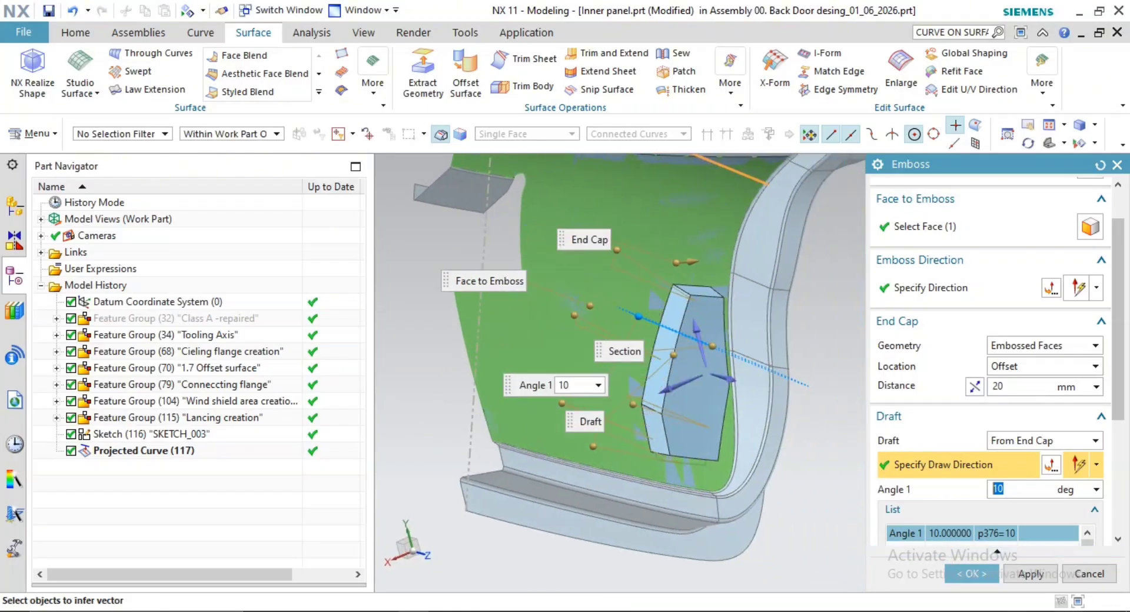
# Create the emboss with the current settings and inspect the pocket on the whole inner panel
pyautogui.moveTo(677, 406)
pyautogui.mouseDown(button='middle')
pyautogui.moveTo(684, 399)
pyautogui.moveTo(651, 401)
pyautogui.moveTo(662, 402)
pyautogui.mouseUp(button='middle')
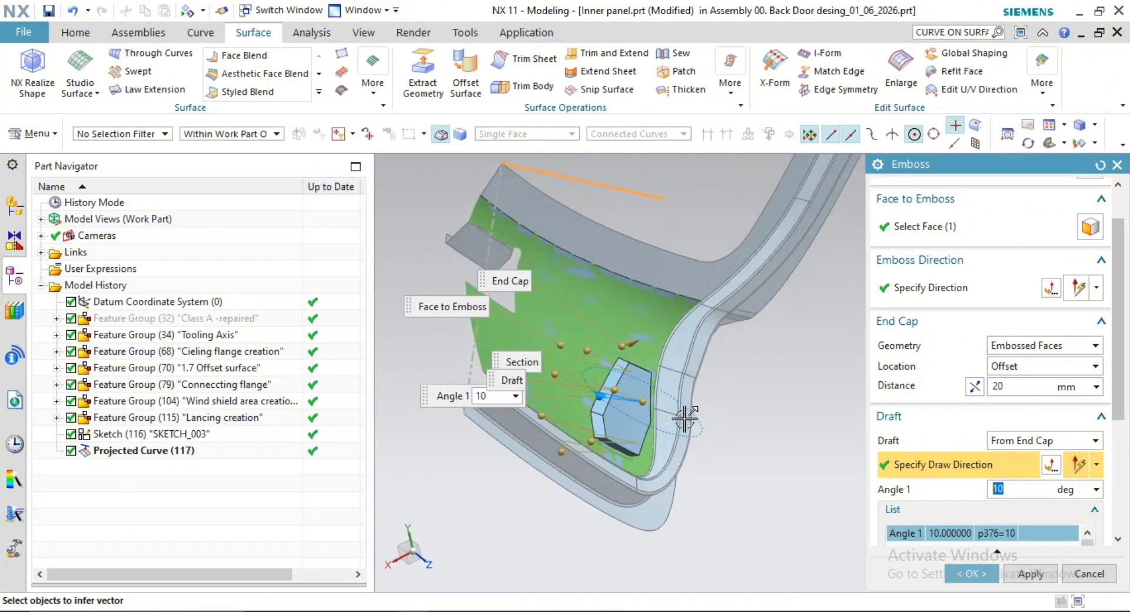
pyautogui.click(968, 574)
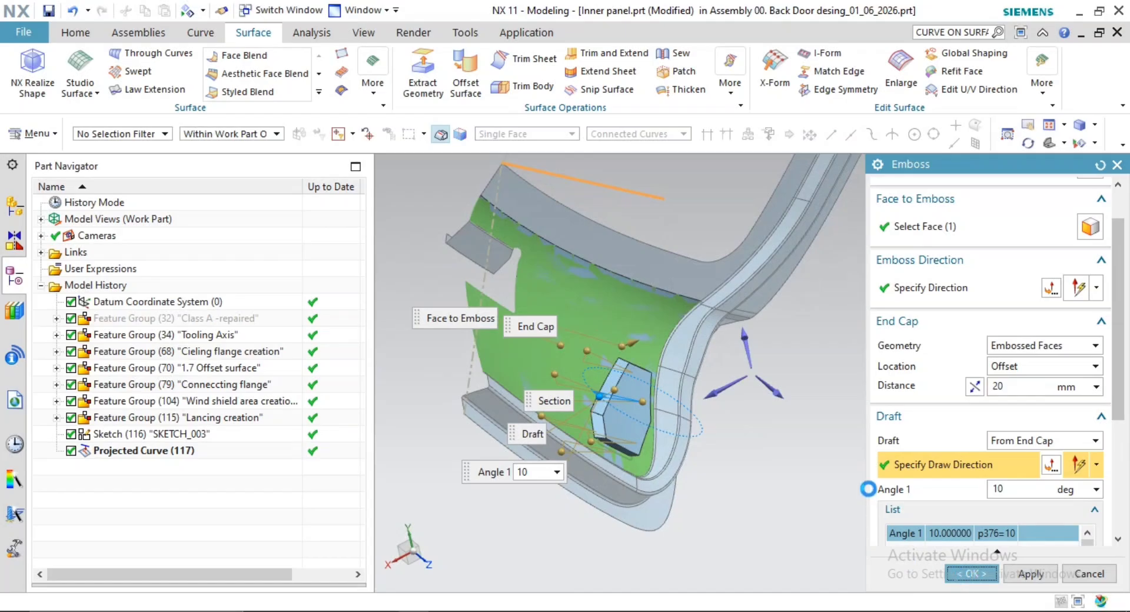
pyautogui.moveTo(709, 394); pyautogui.dragTo(806, 412, button='middle')
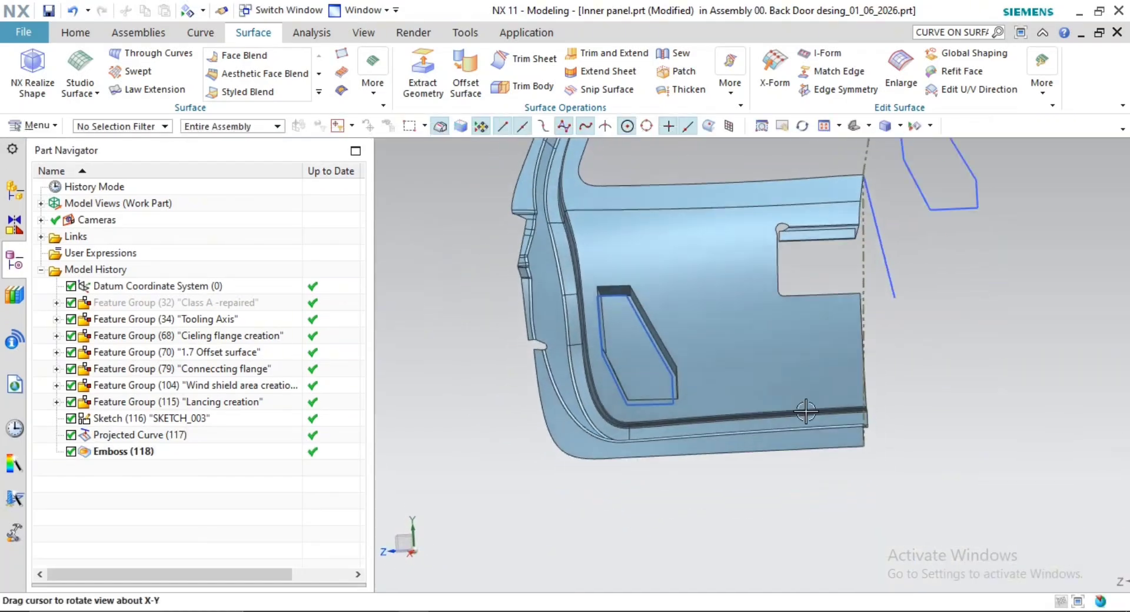
pyautogui.scroll(-4, 806, 412)
pyautogui.moveTo(739, 392); pyautogui.dragTo(777, 390, button='middle')
pyautogui.scroll(2, 760, 423)
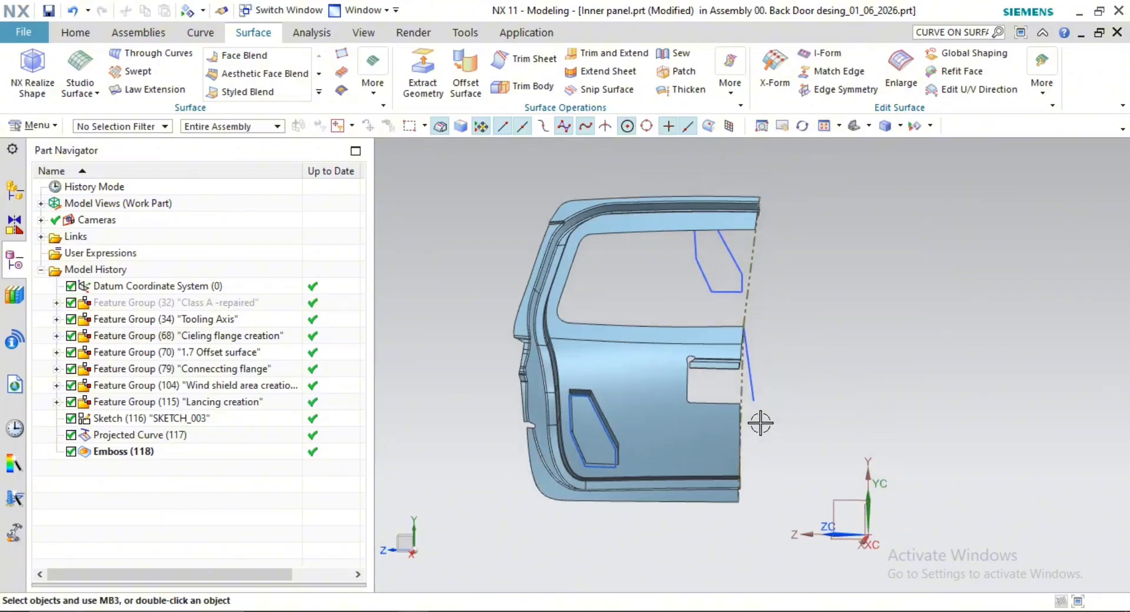
# Hide SKETCH_003 and the projected curve used for the emboss
pyautogui.click(143, 417)
pyautogui.rightClick(144, 415)
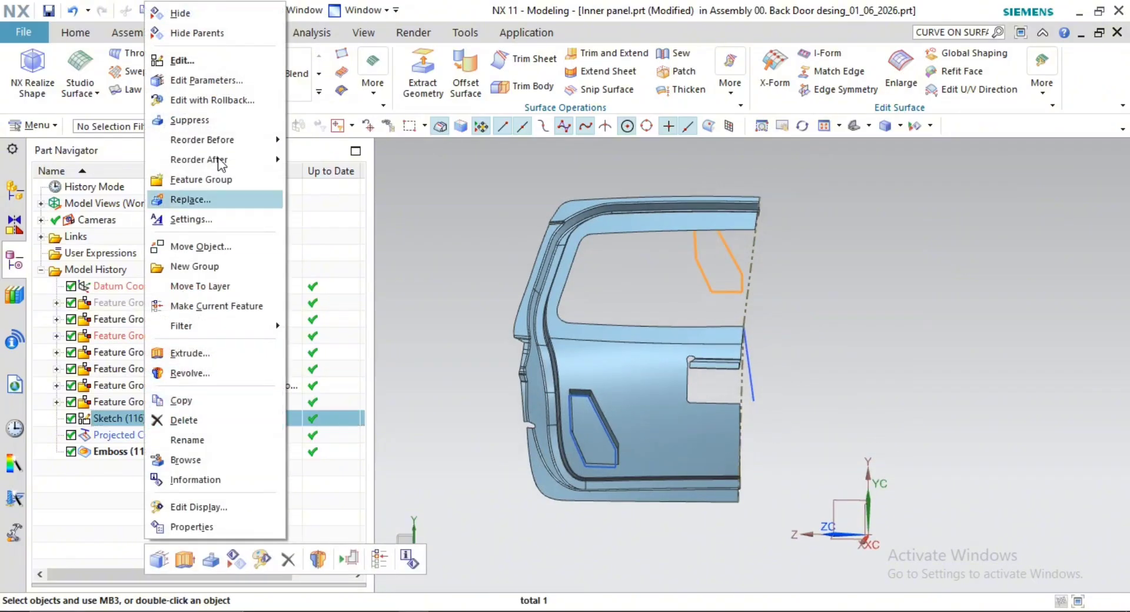
pyautogui.click(181, 12)
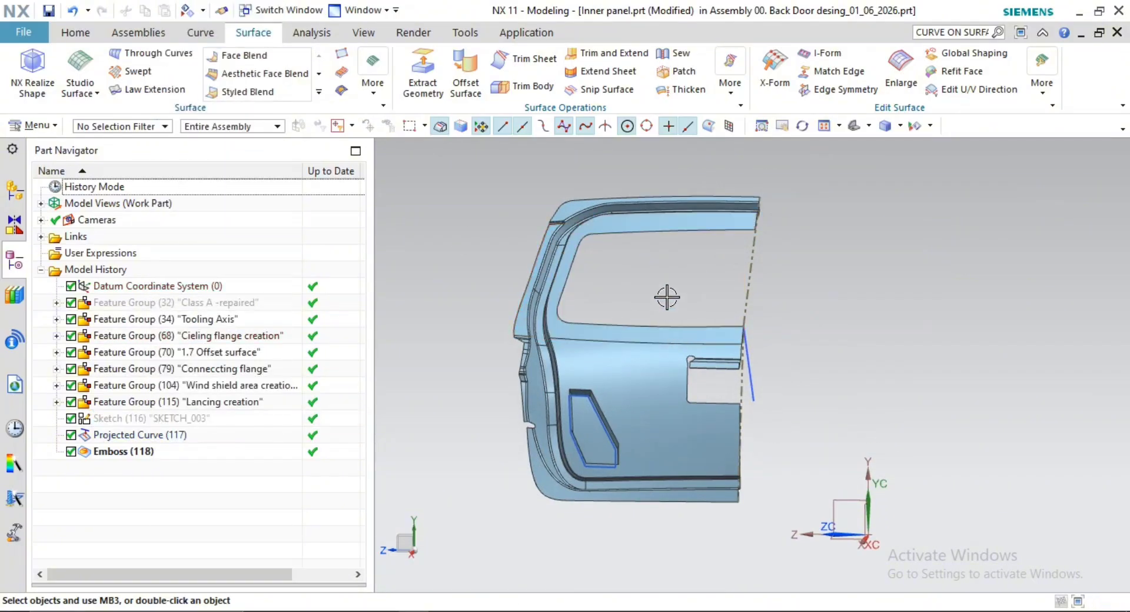
pyautogui.click(170, 433)
pyautogui.rightClick(170, 434)
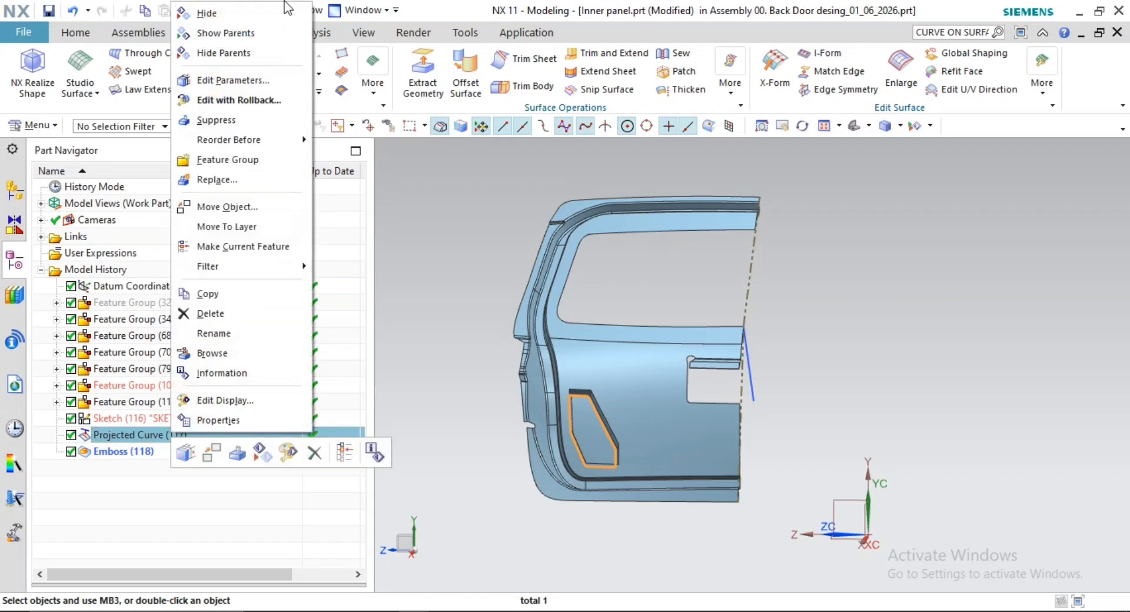
pyautogui.click(259, 14)
pyautogui.keyDown('shift'); pyautogui.moveTo(736, 377); pyautogui.dragTo(628, 348, button='middle'); pyautogui.keyUp('shift')
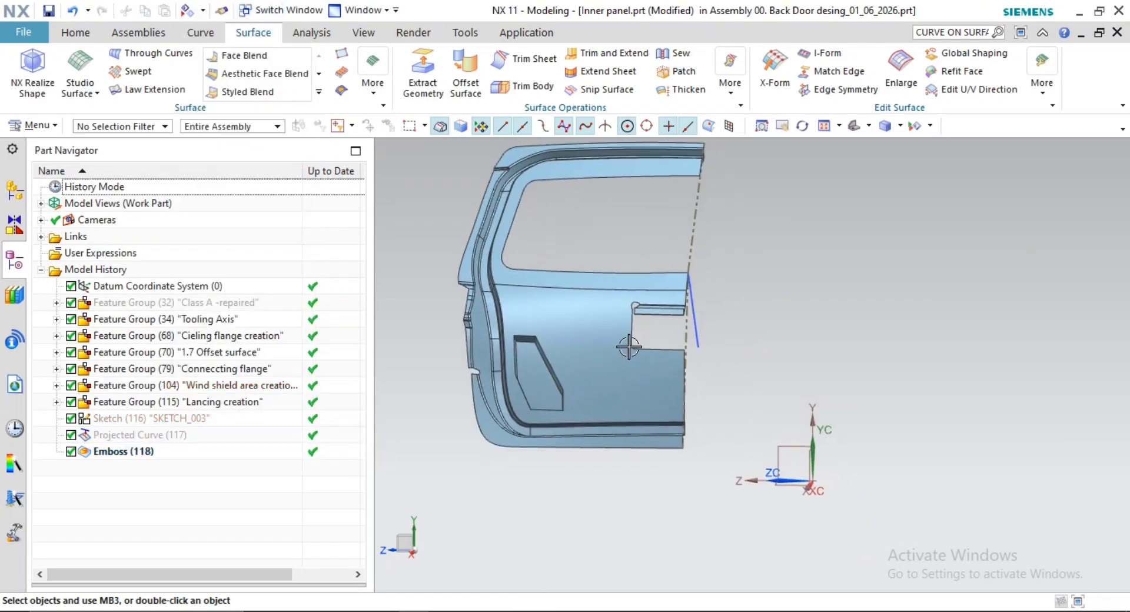
pyautogui.keyDown('shift'); pyautogui.moveTo(661, 381); pyautogui.dragTo(677, 406, button='middle'); pyautogui.keyUp('shift')
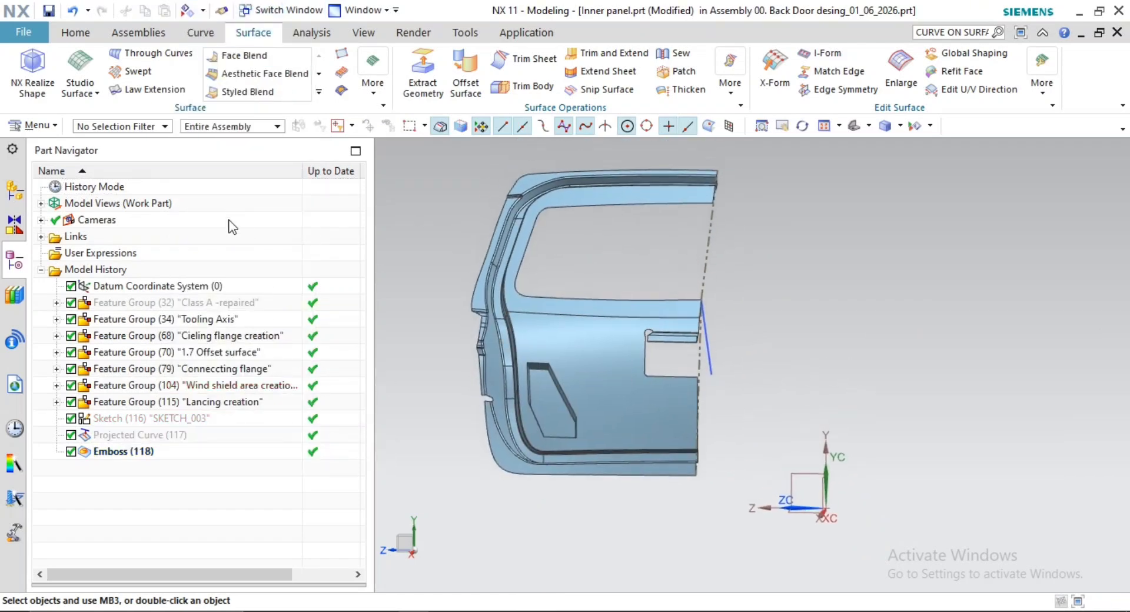
# Set up an on-plane sketch using a new plane on the datum YZ plane, with the Z axis as horizontal reference
pyautogui.click(76, 34)
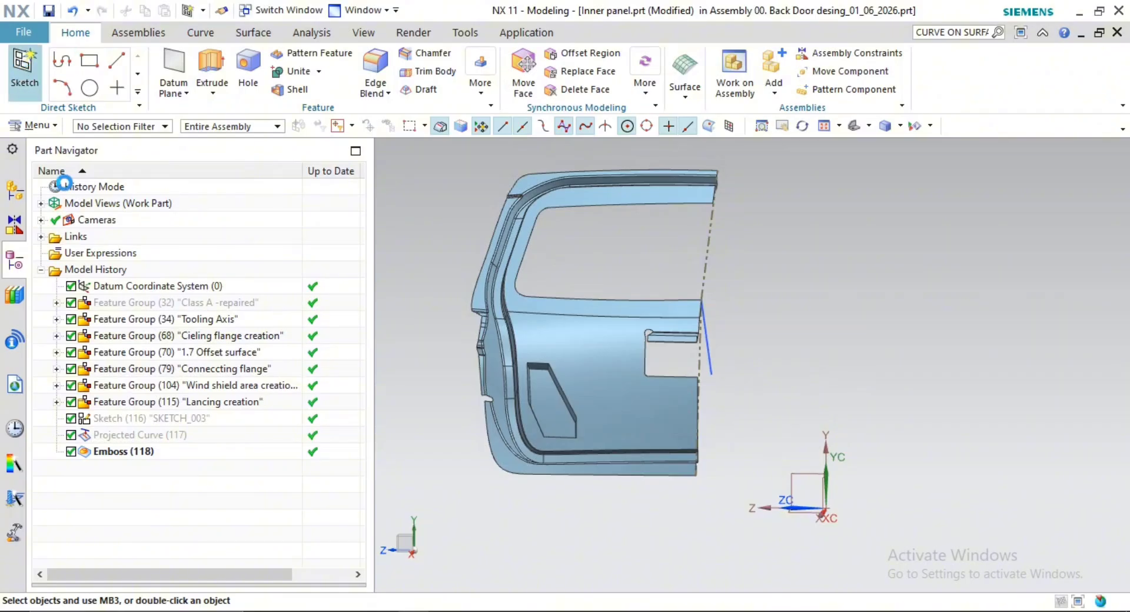
pyautogui.scroll(-1, 836, 400)
pyautogui.keyDown('shift'); pyautogui.moveTo(799, 380); pyautogui.dragTo(619, 367, button='middle'); pyautogui.keyUp('shift')
pyautogui.scroll(-1, 647, 368)
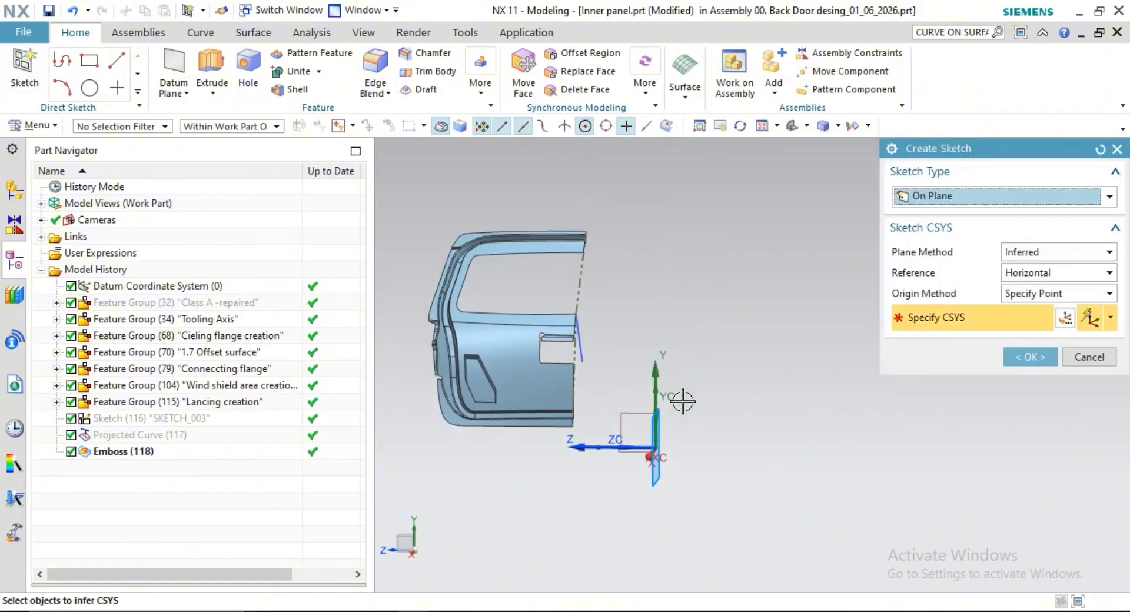
pyautogui.click(1060, 257)
pyautogui.click(1023, 281)
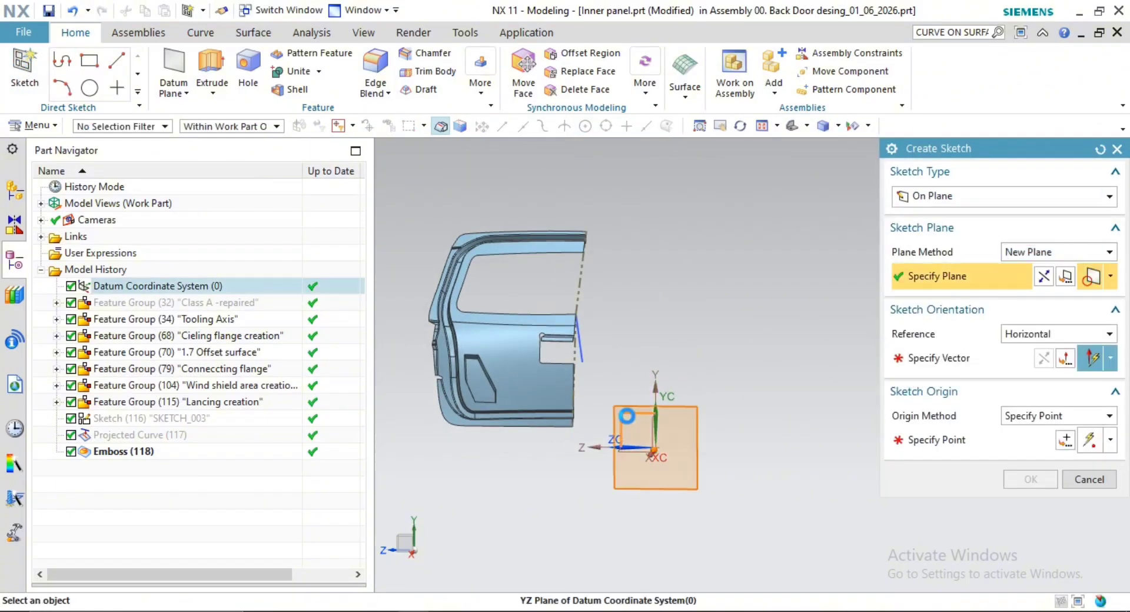
pyautogui.click(627, 416)
pyautogui.click(709, 364)
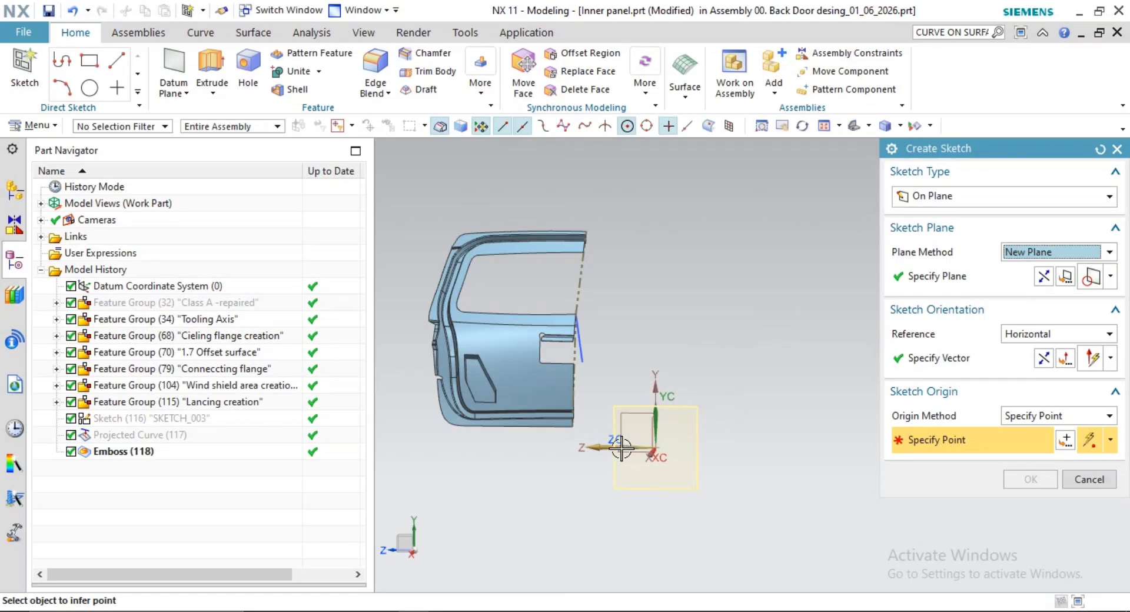
# Place the sketch origin at the panel's lower centreline endpoint, reverse the horizontal vector and plane normal, and create the sketch
pyautogui.click(573, 425)
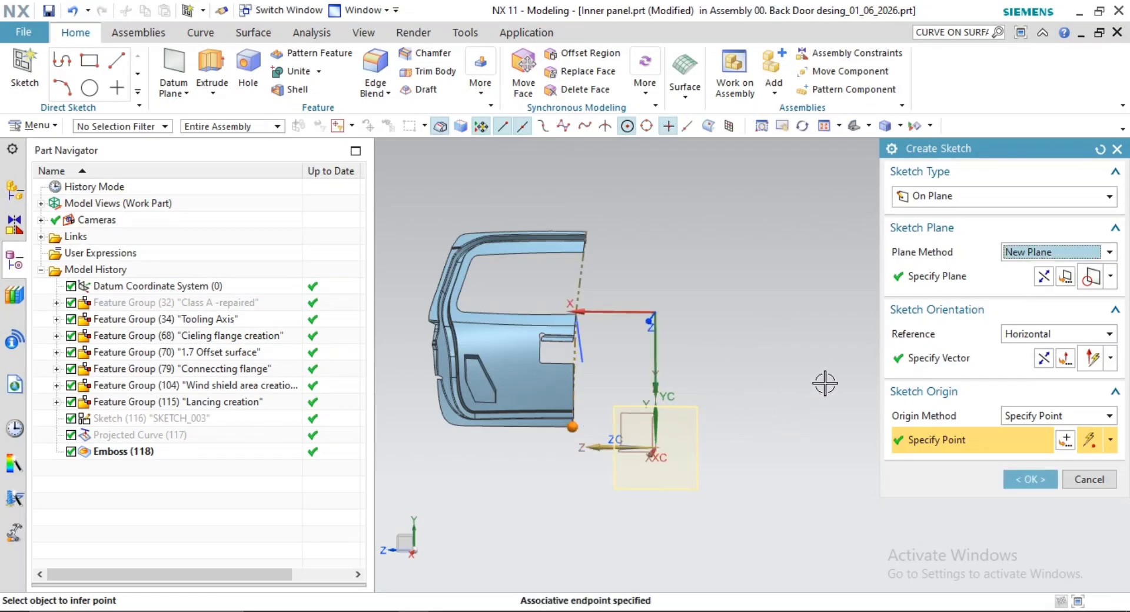
pyautogui.click(1043, 358)
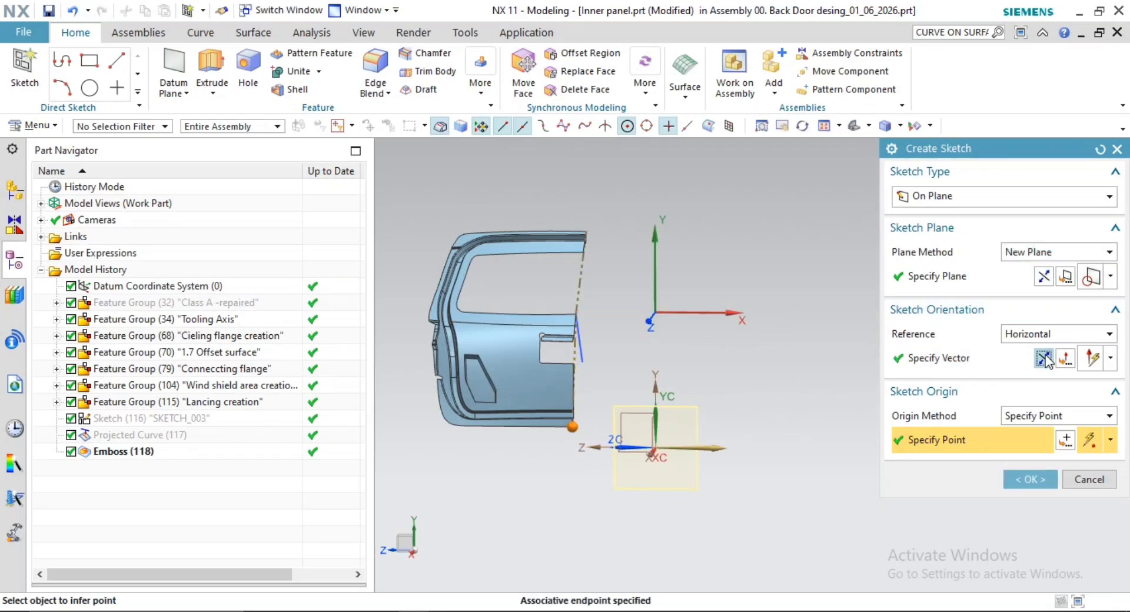
pyautogui.click(1045, 285)
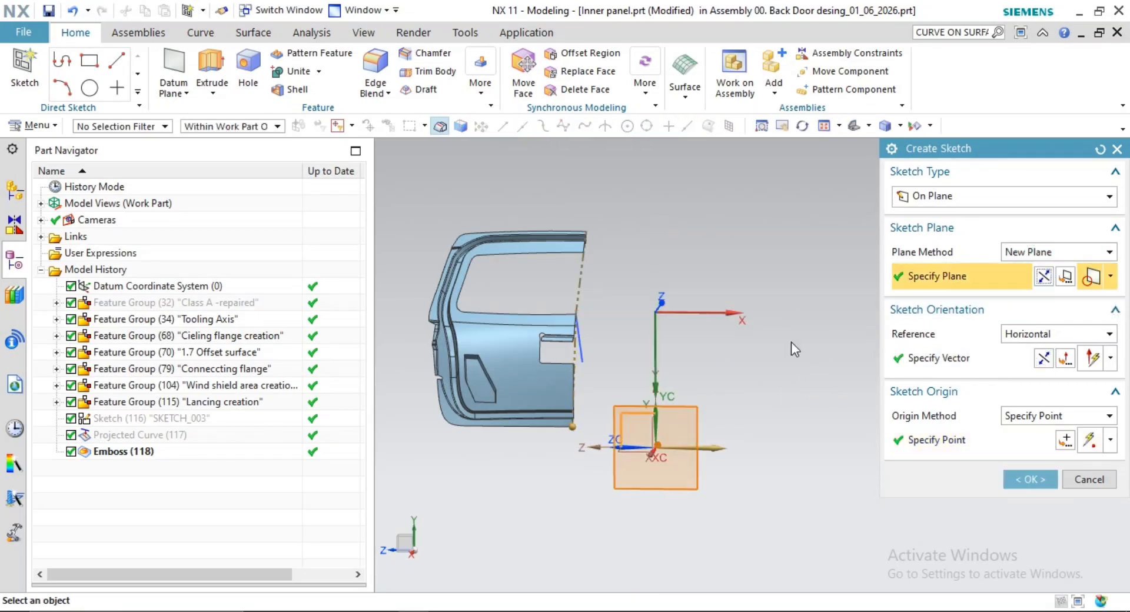
pyautogui.middleClick(738, 336)
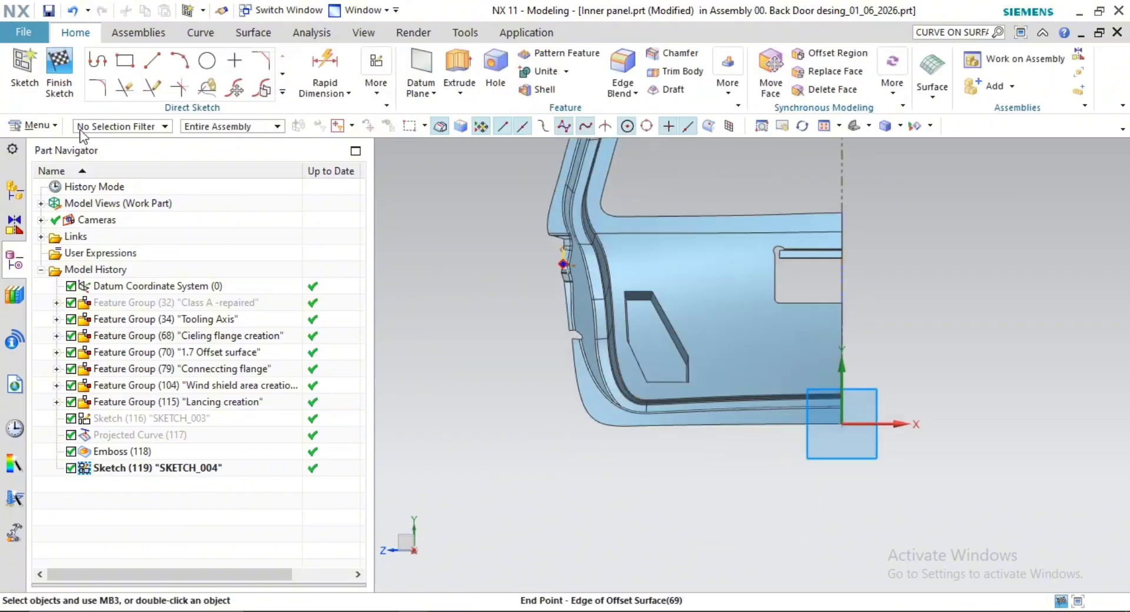
# Sketch a profile from the centreline below the handle cutout: about 175 mm horizontally outward, 175 mm up, and 75 mm outward
pyautogui.click(97, 66)
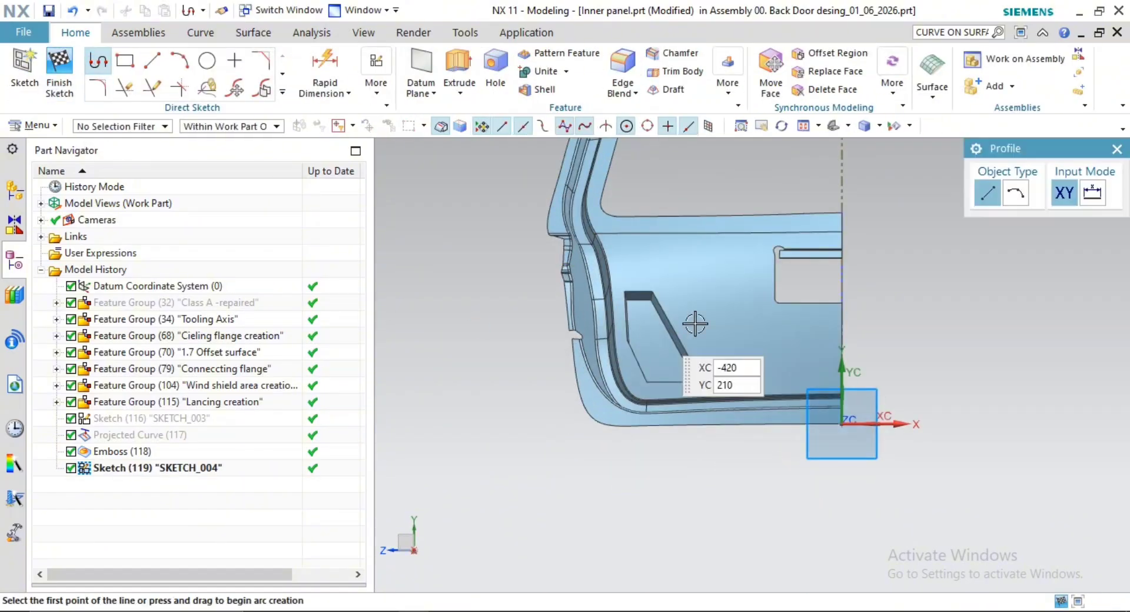
pyautogui.scroll(4, 843, 331)
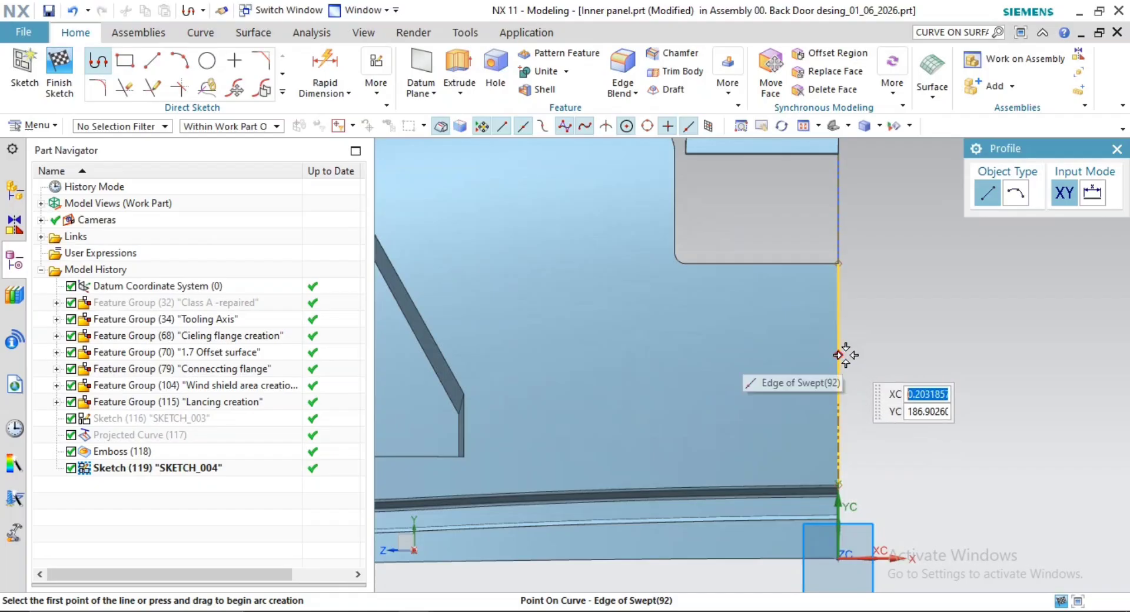
pyautogui.keyDown('shift'); pyautogui.moveTo(846, 339); pyautogui.dragTo(844, 324, button='middle'); pyautogui.keyUp('shift')
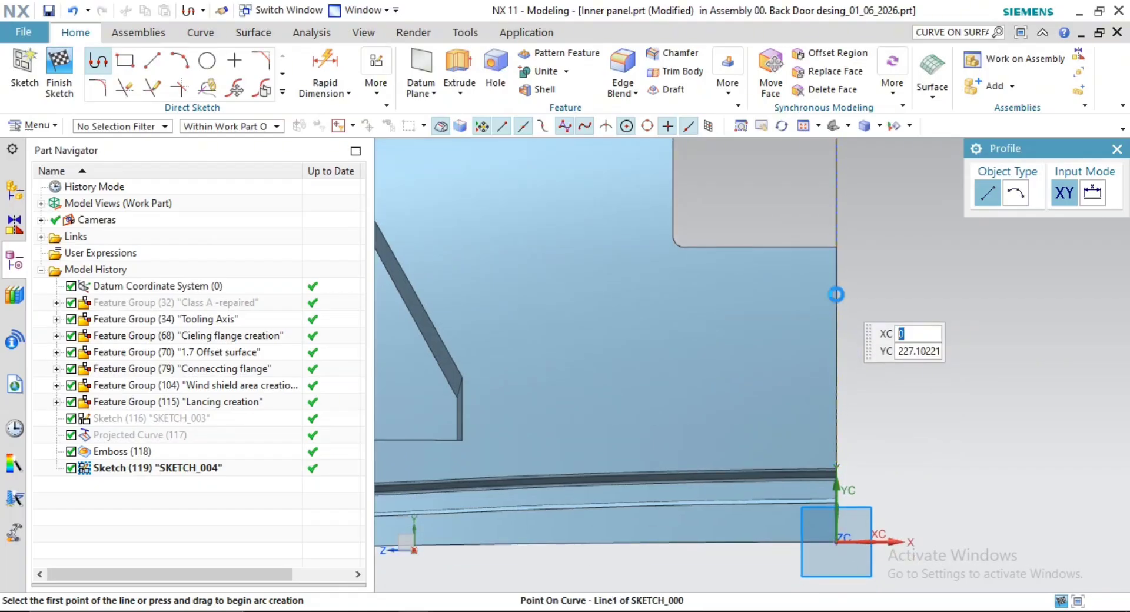
pyautogui.click(837, 294)
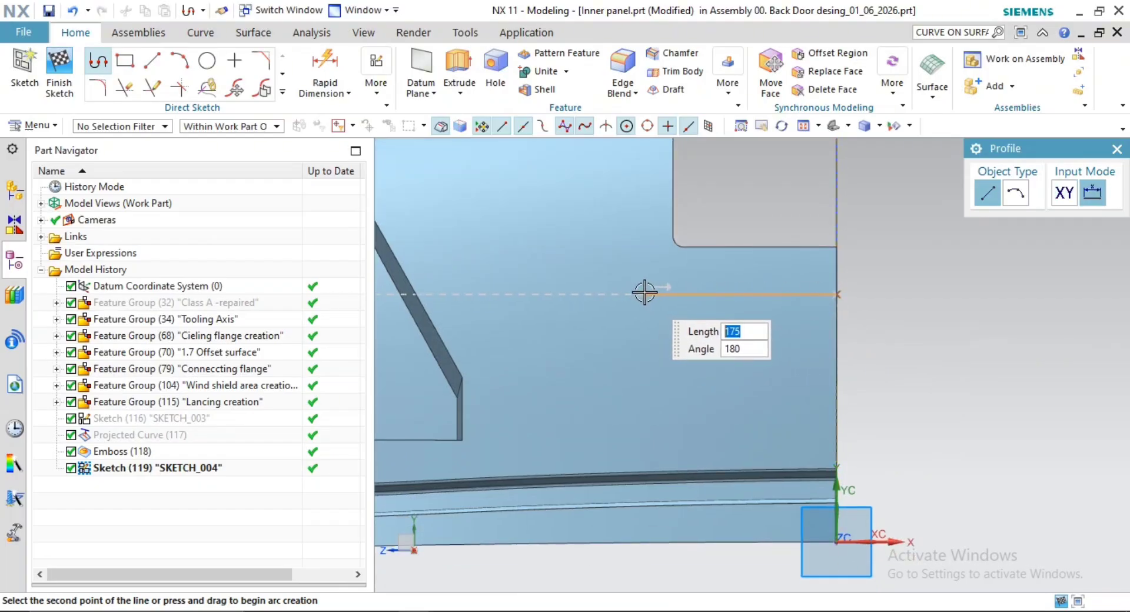
pyautogui.click(645, 293)
pyautogui.keyDown('shift'); pyautogui.moveTo(640, 244); pyautogui.dragTo(631, 416, button='middle'); pyautogui.keyUp('shift')
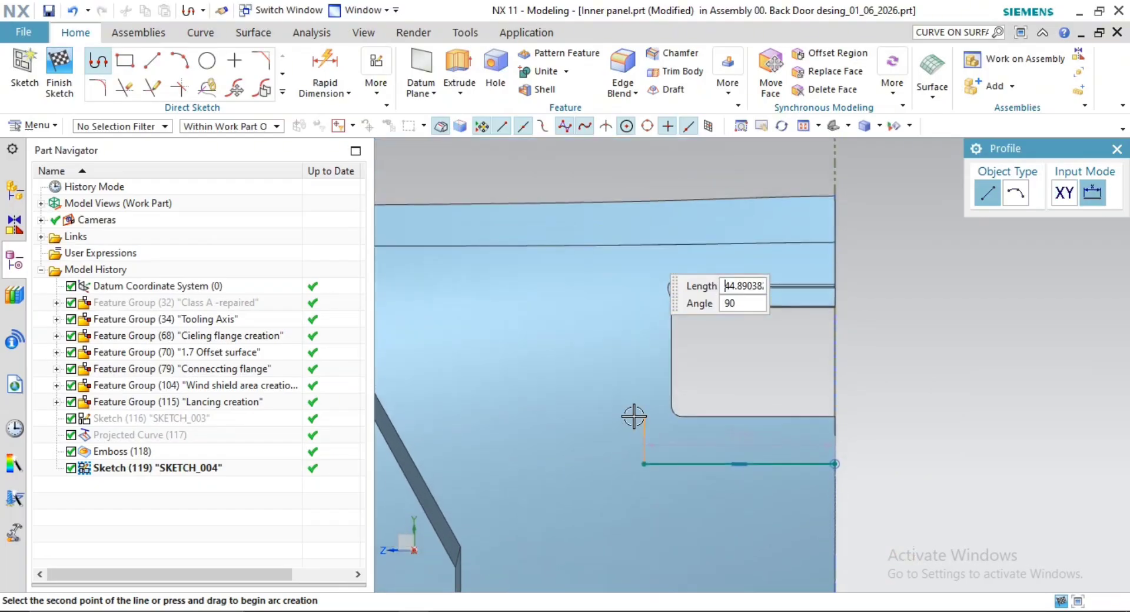
pyautogui.click(644, 274)
pyautogui.click(562, 273)
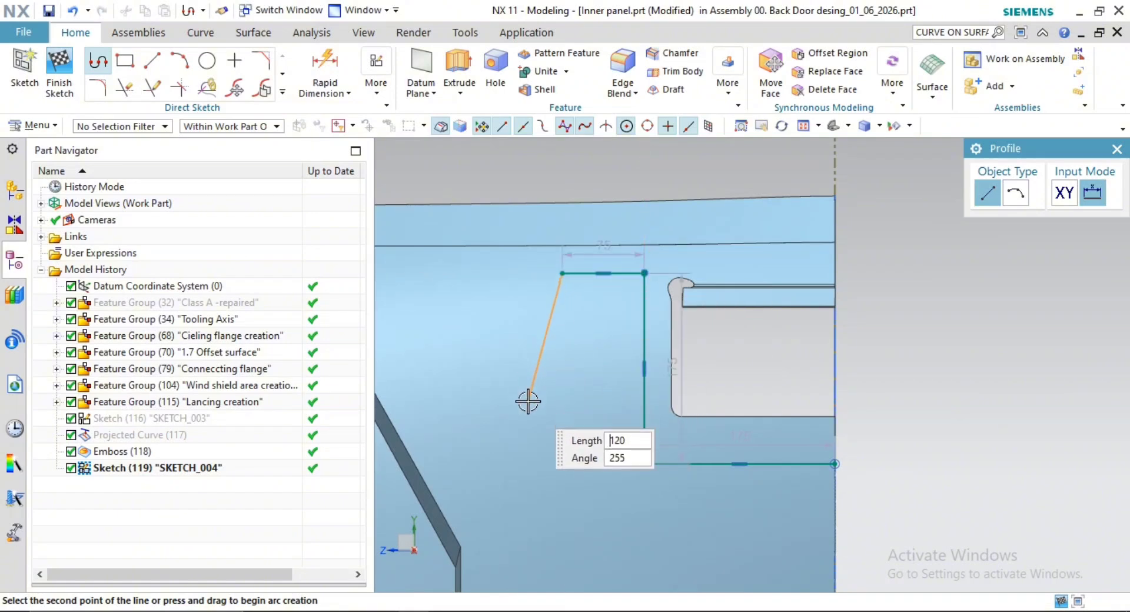
# Continue the profile with a V notch whose first side is about 120 mm, then lines of about 115 mm outward, 65 mm down and 80 mm inward
pyautogui.keyDown('shift'); pyautogui.moveTo(513, 374); pyautogui.dragTo(578, 452, button='middle'); pyautogui.keyUp('shift')
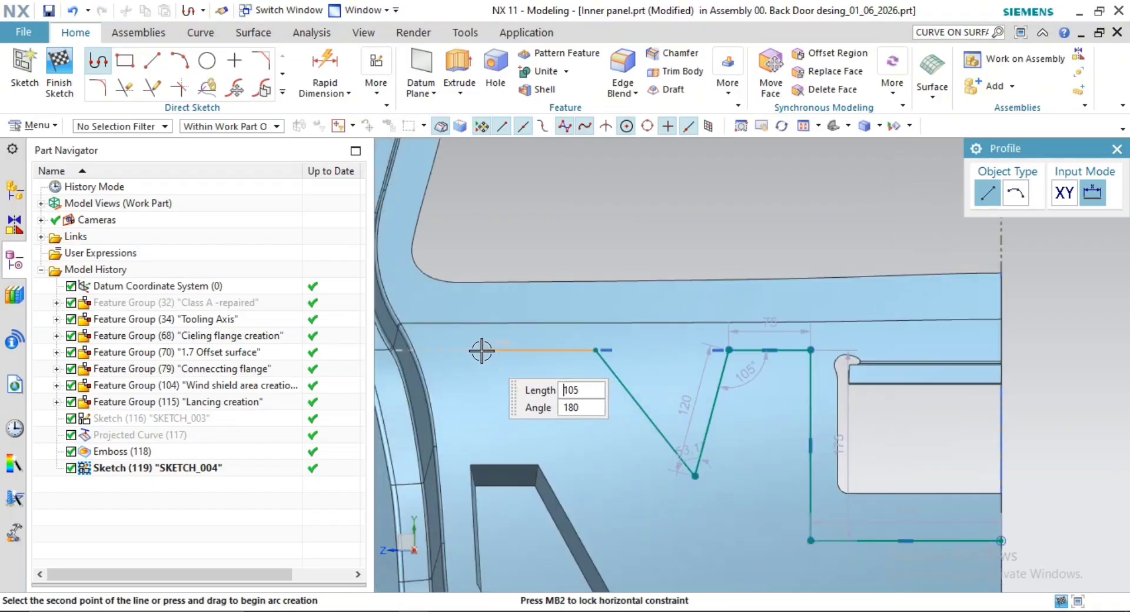
pyautogui.click(470, 351)
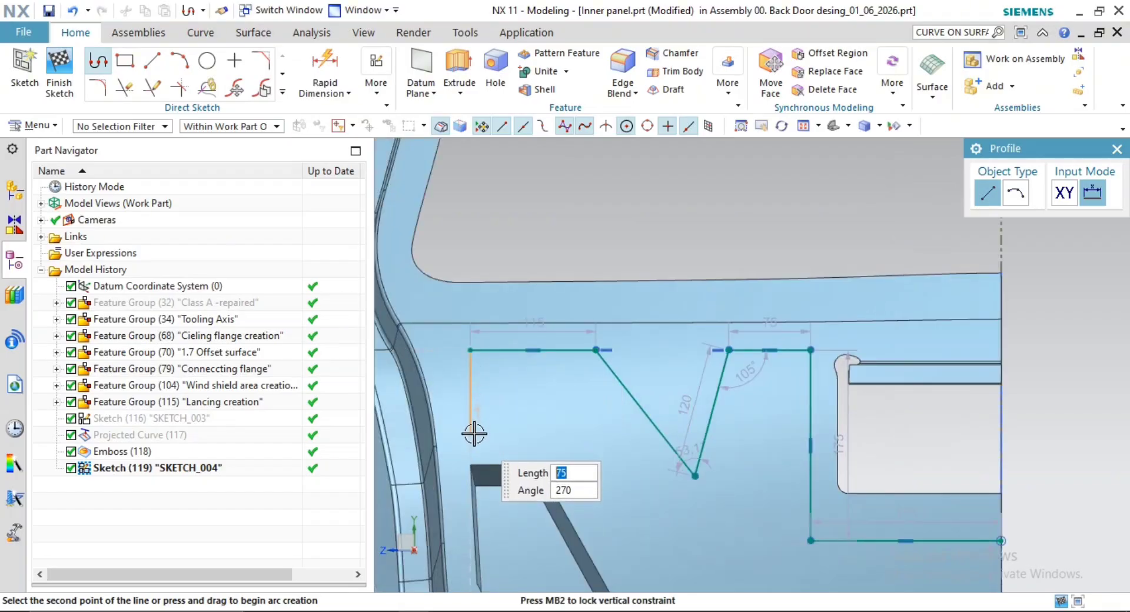
pyautogui.click(474, 423)
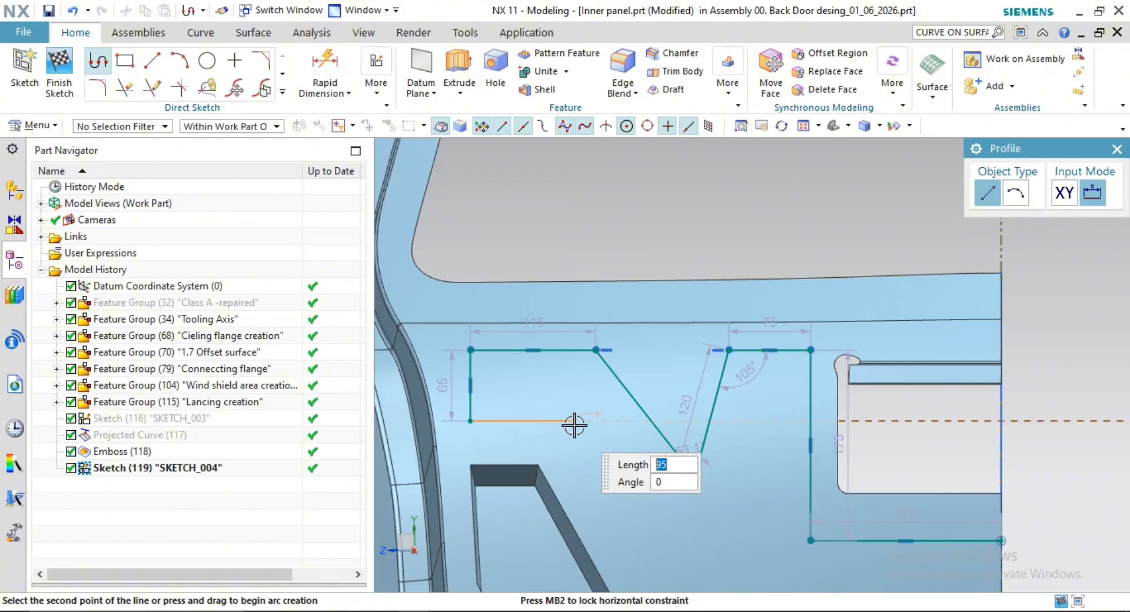
pyautogui.middleClick(610, 454)
pyautogui.scroll(-2, 574, 407)
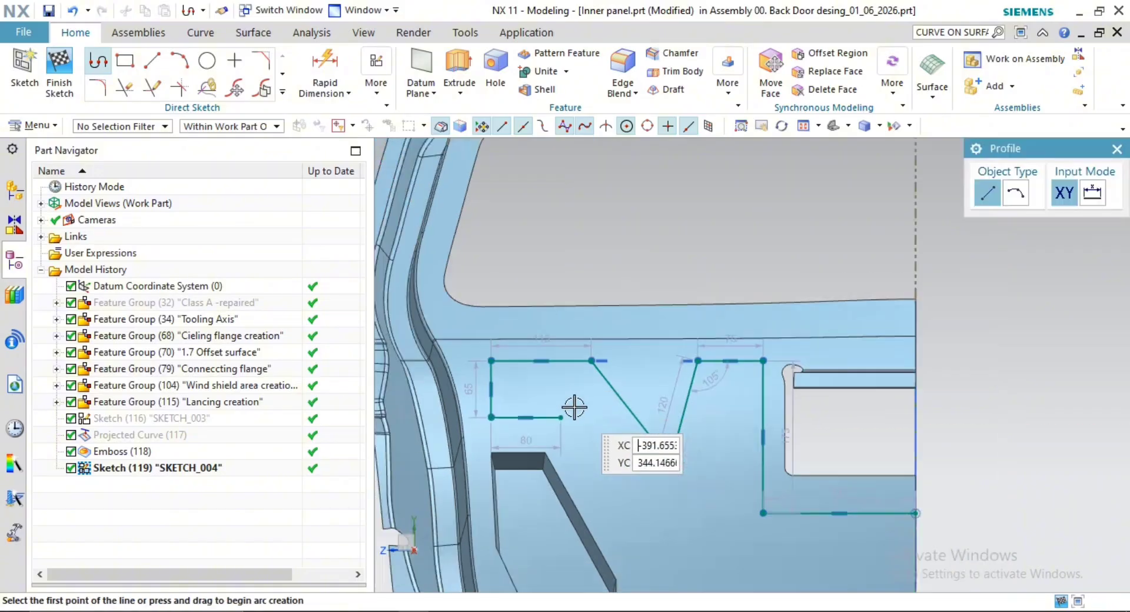
# Extend the profile from the 80 mm line's end with a line sloping down past the pocket, a horizontal line about 120 mm long and a short upward slope
pyautogui.keyDown('shift'); pyautogui.moveTo(561, 416); pyautogui.dragTo(512, 300, button='middle'); pyautogui.keyUp('shift')
pyautogui.click(515, 304)
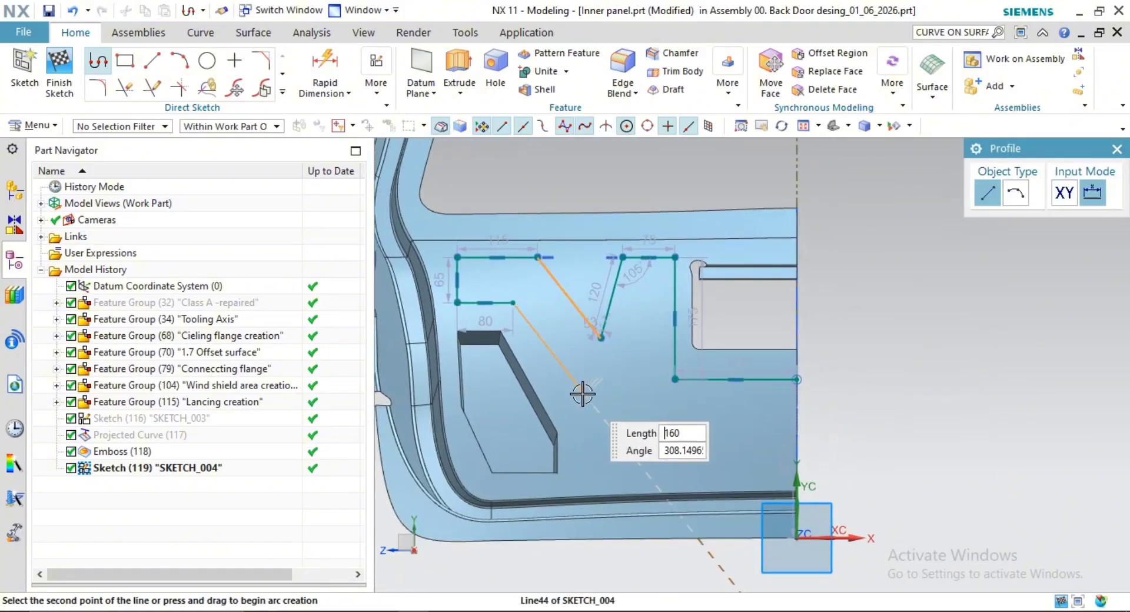
pyautogui.keyDown('shift'); pyautogui.moveTo(589, 423); pyautogui.dragTo(577, 401, button='middle'); pyautogui.keyUp('shift')
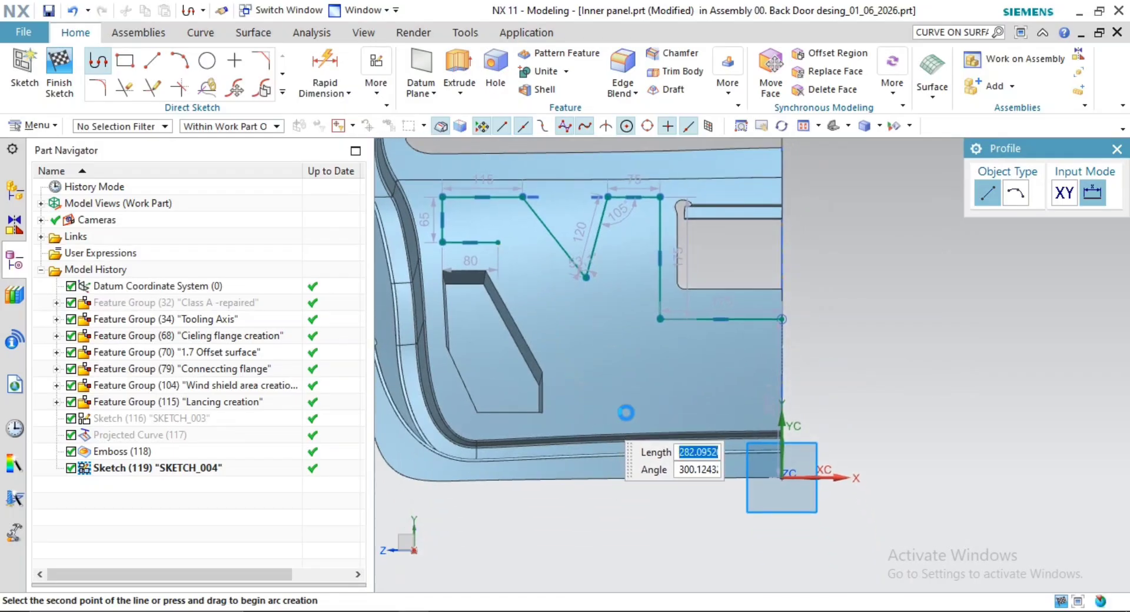
pyautogui.click(596, 412)
pyautogui.click(688, 395)
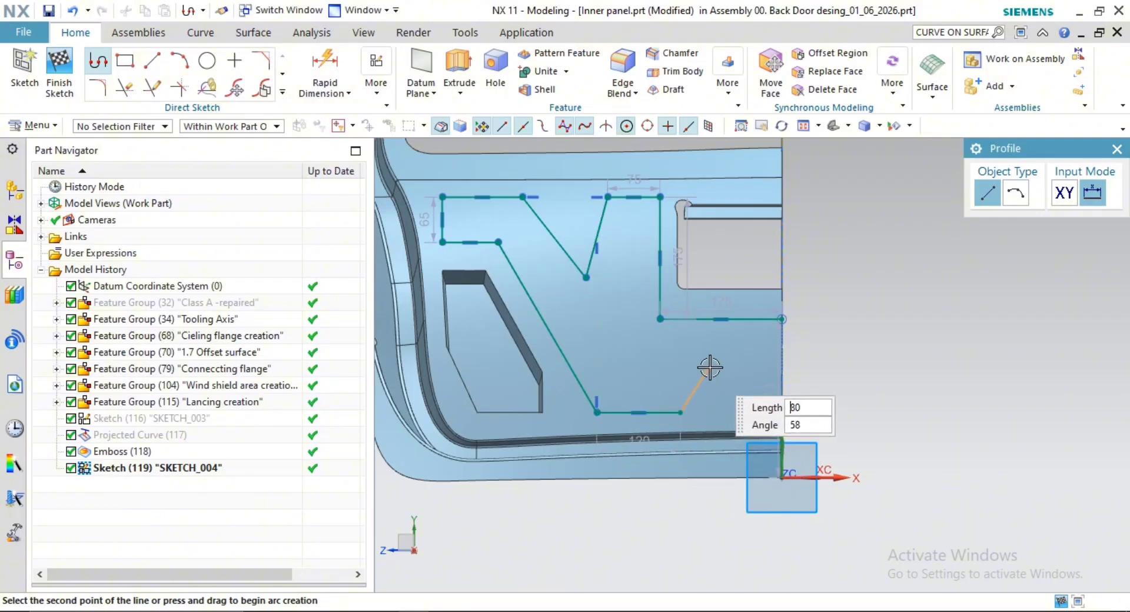
pyautogui.click(714, 370)
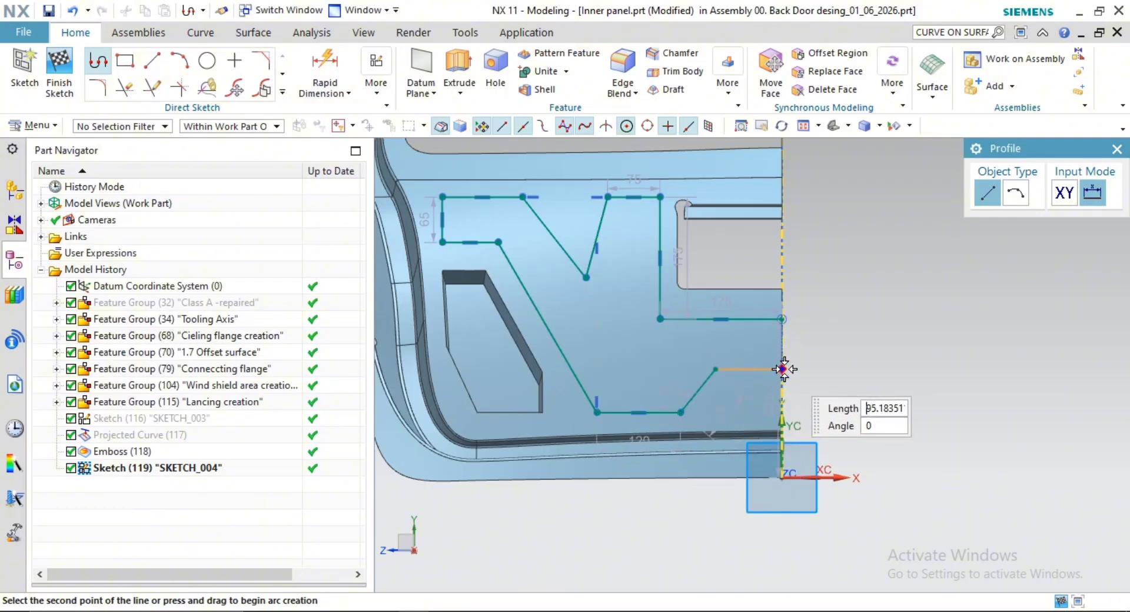
# Try to end the profile with a horizontal line about 95 mm long to the panel's centreline
pyautogui.scroll(1, 783, 372)
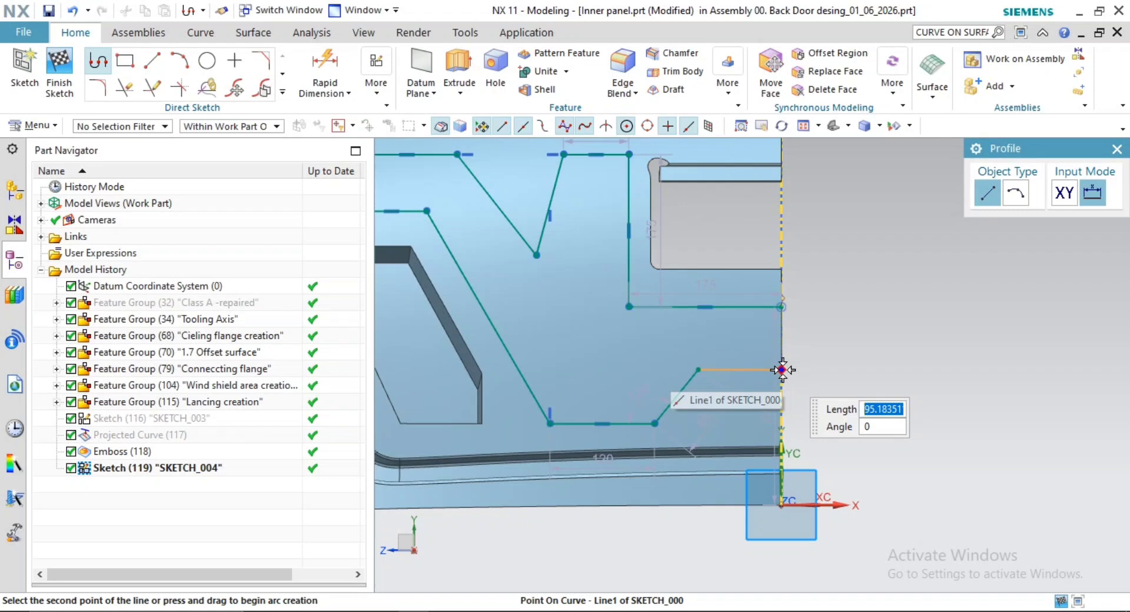
pyautogui.click(783, 370)
pyautogui.middleClick(875, 277)
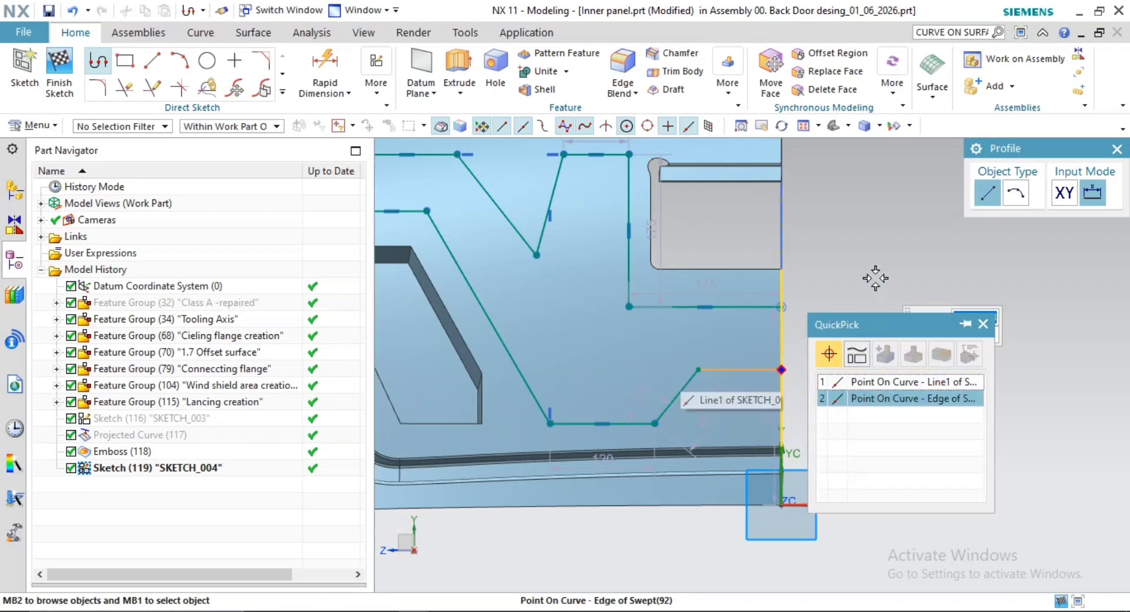
pyautogui.middleClick(875, 278)
pyautogui.press('Escape')
pyautogui.press('Escape')
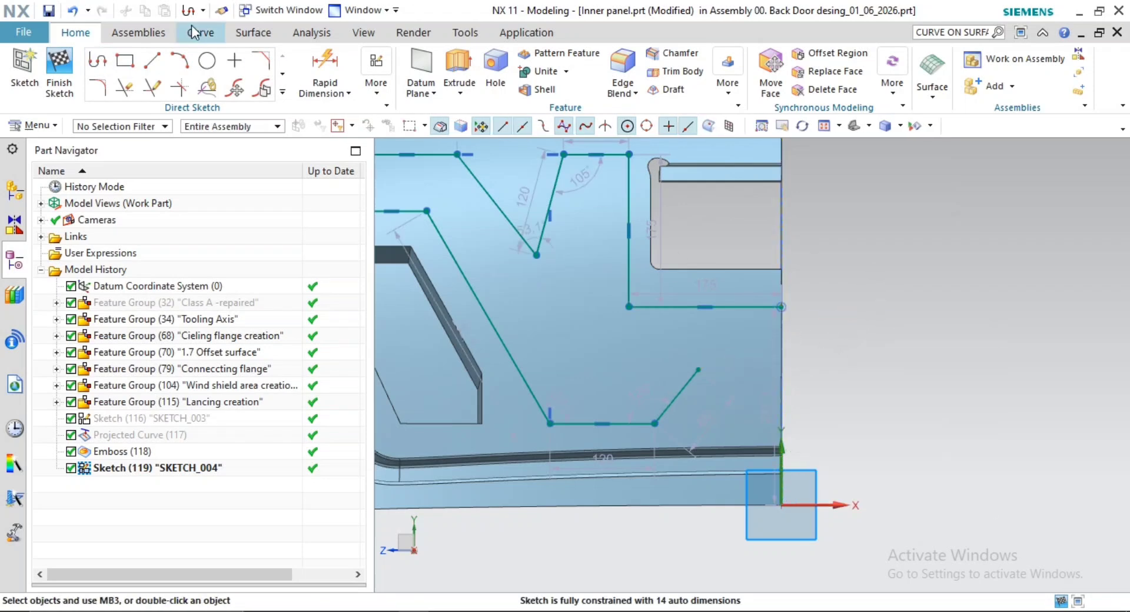
# Draw a horizontal line about 160 mm long from the short slope's upper end to beyond the panel's centreline
pyautogui.click(153, 60)
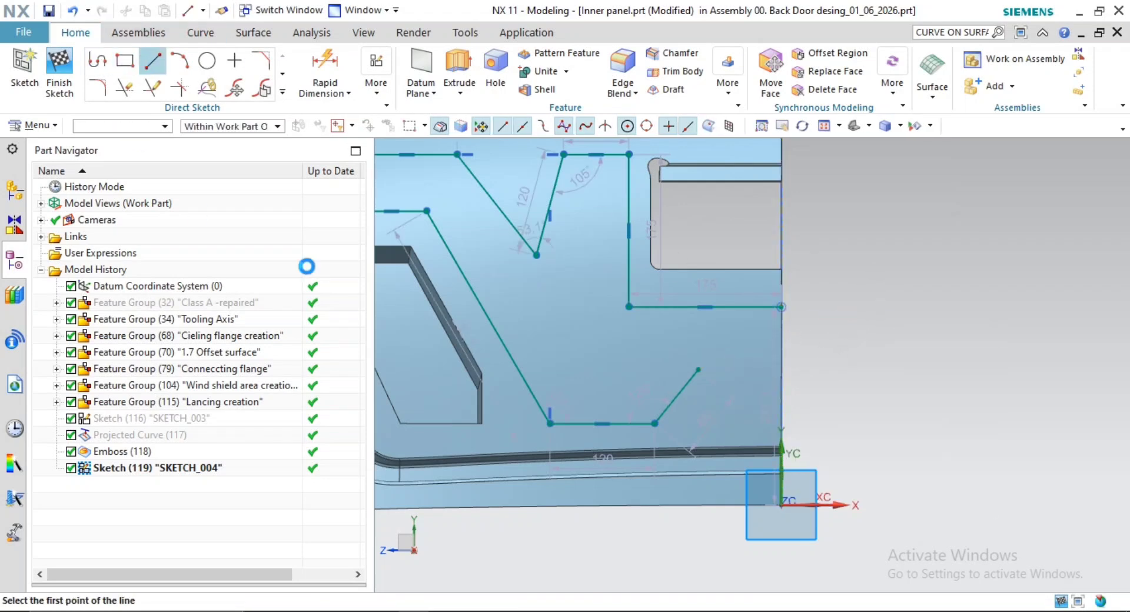
pyautogui.click(699, 369)
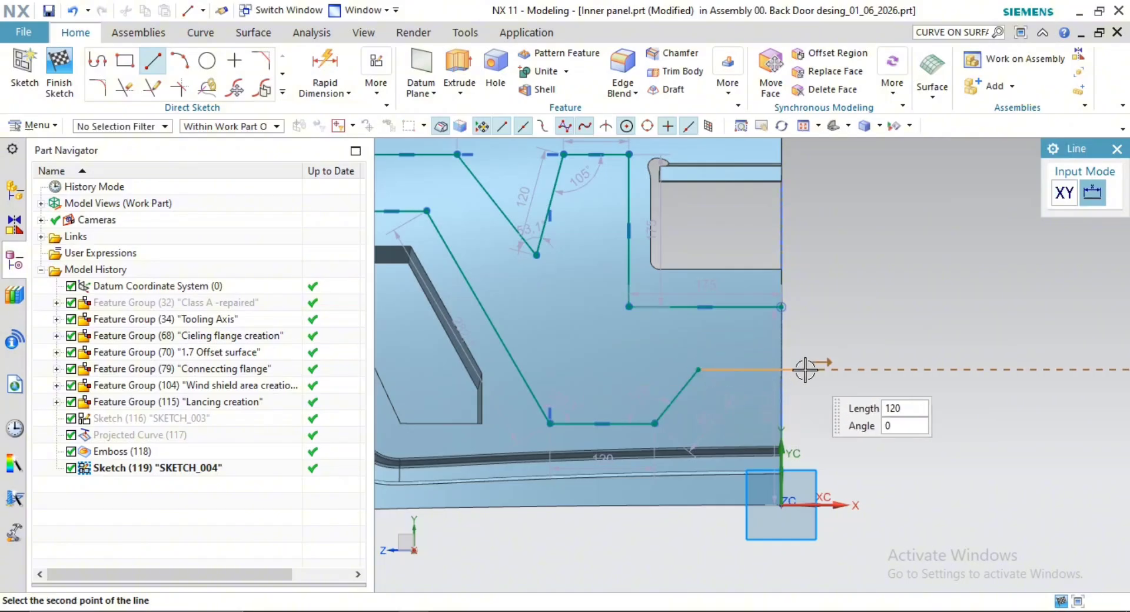
pyautogui.click(838, 369)
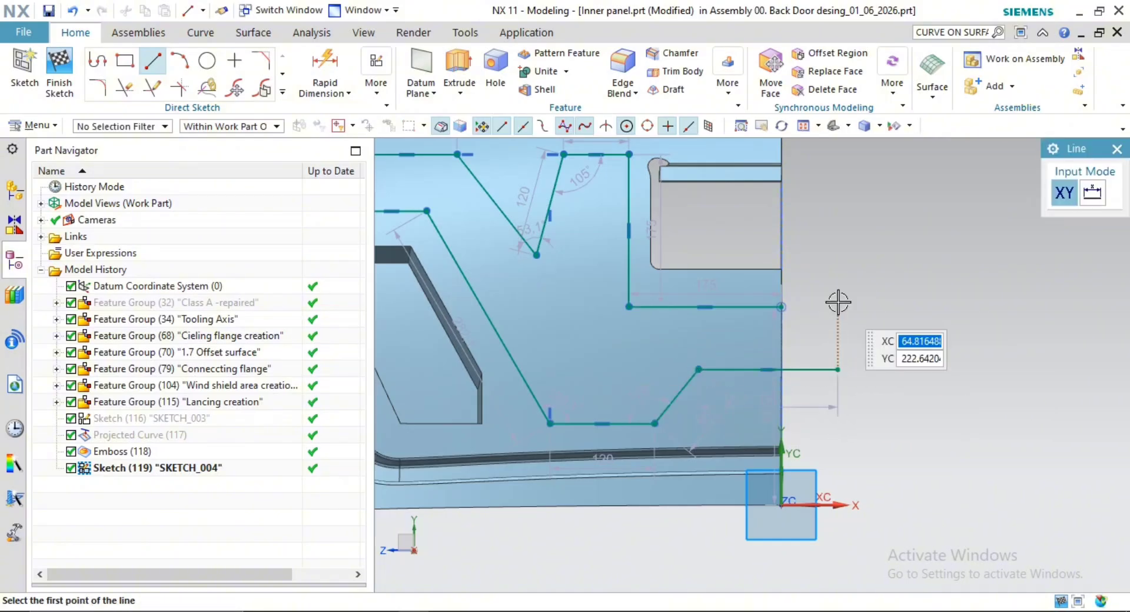
# Close the profile with a horizontal line about 65 mm beyond the centreline and a vertical line joining the two ends
pyautogui.click(781, 306)
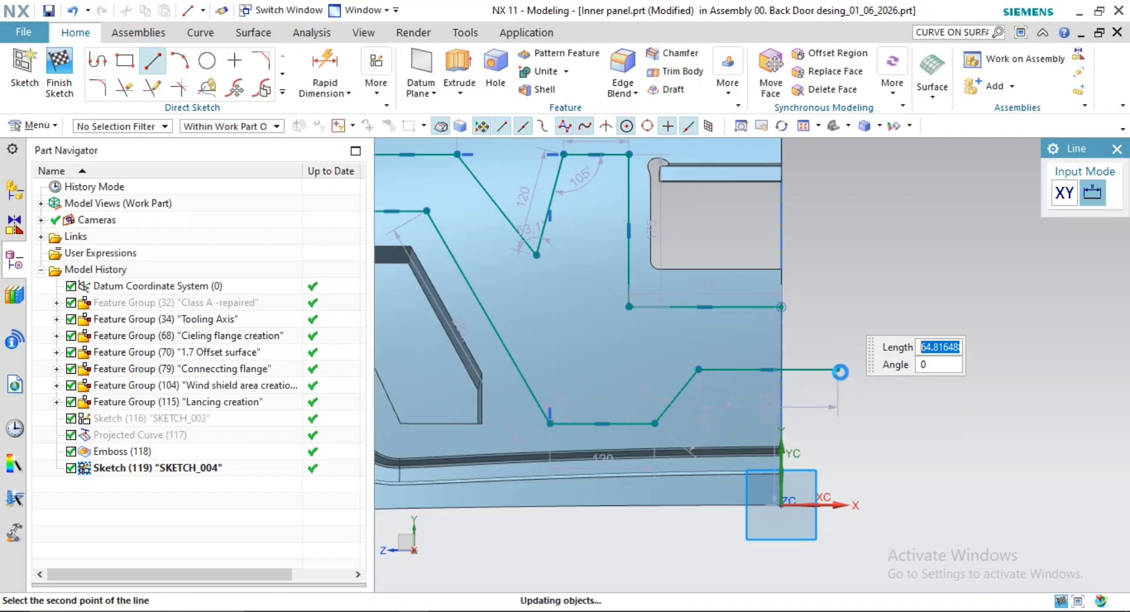
pyautogui.click(840, 372)
pyautogui.click(838, 369)
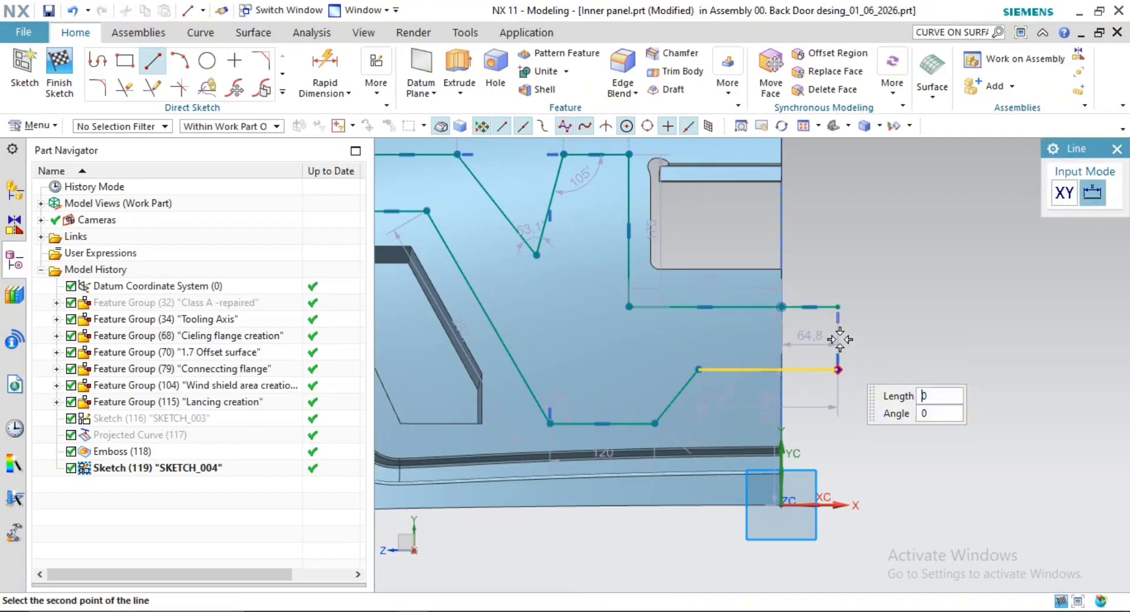
pyautogui.click(839, 308)
pyautogui.press('Escape')
pyautogui.scroll(-1, 889, 333)
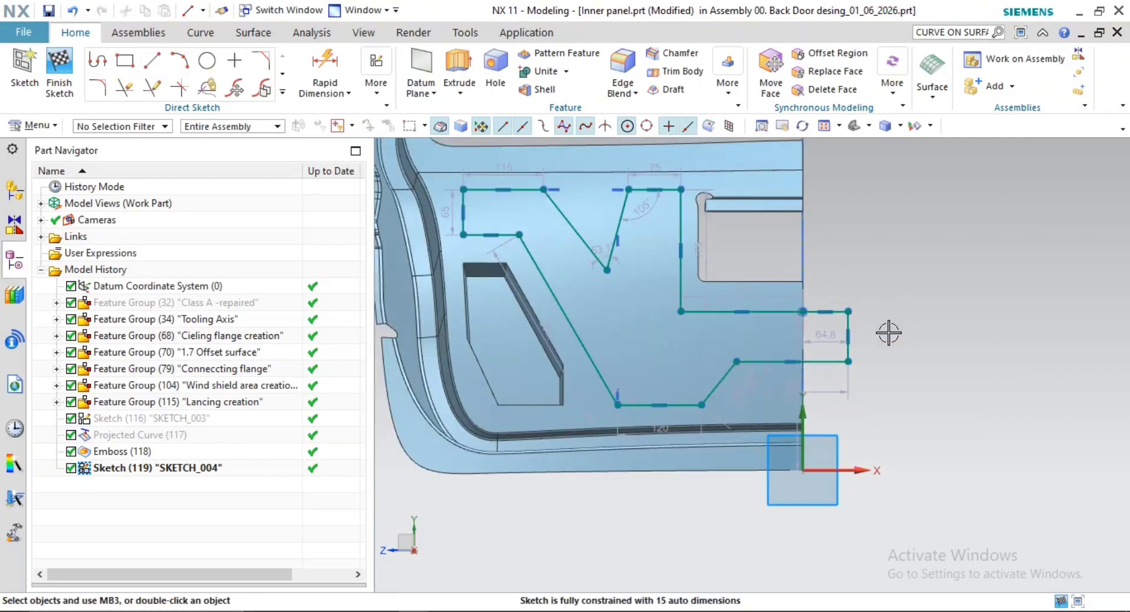
pyautogui.keyDown('shift'); pyautogui.moveTo(749, 330); pyautogui.dragTo(683, 387, button='middle'); pyautogui.keyUp('shift')
pyautogui.scroll(-1, 704, 371)
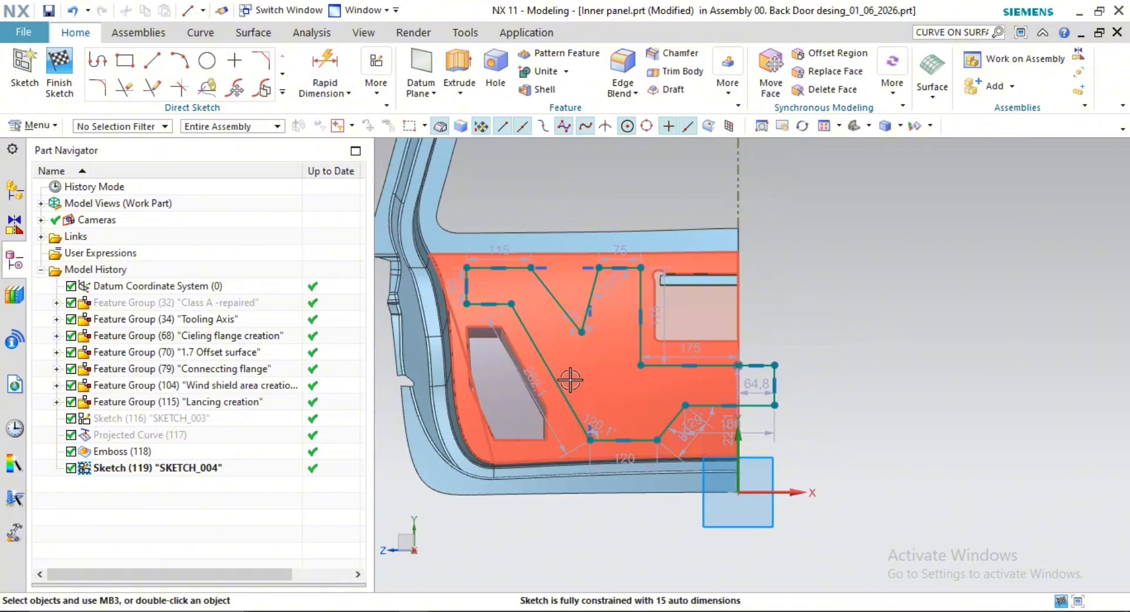
# Fillet the 65 mm vertical line's corners with a 5 mm radius at its upper end and 10 mm at its lower end
pyautogui.scroll(1, 570, 381)
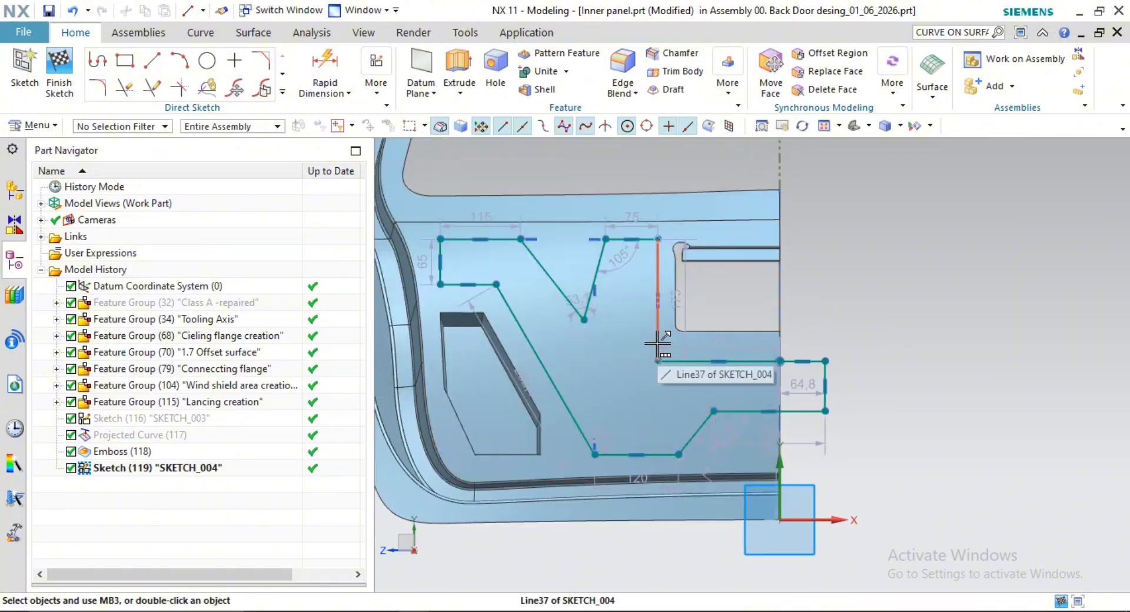
pyautogui.scroll(4, 582, 332)
pyautogui.scroll(-2, 547, 388)
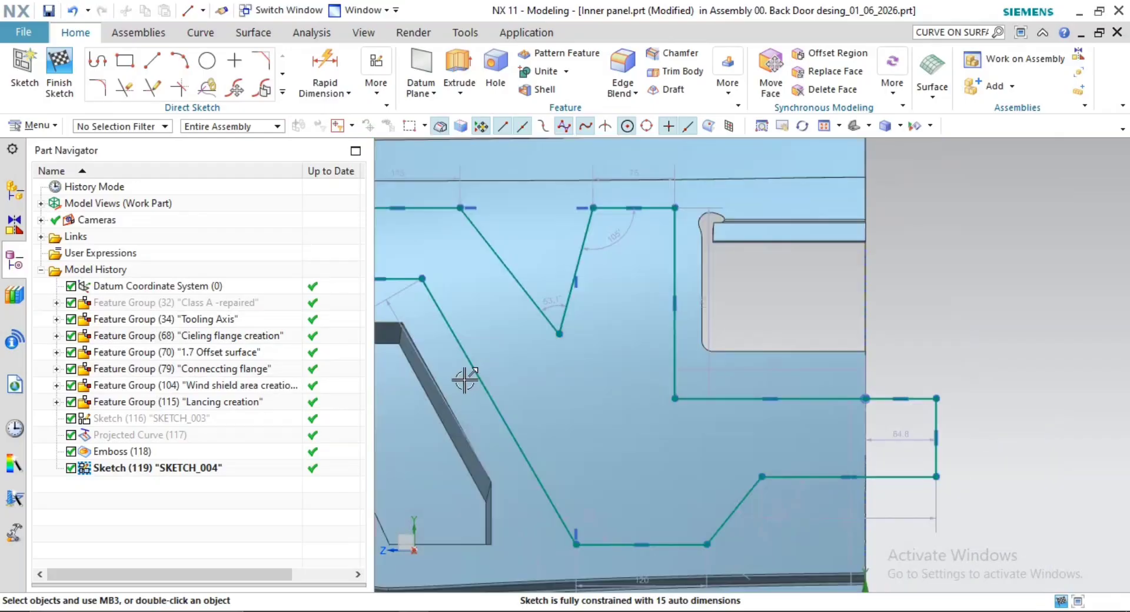
pyautogui.scroll(-1, 403, 373)
pyautogui.scroll(4, 416, 354)
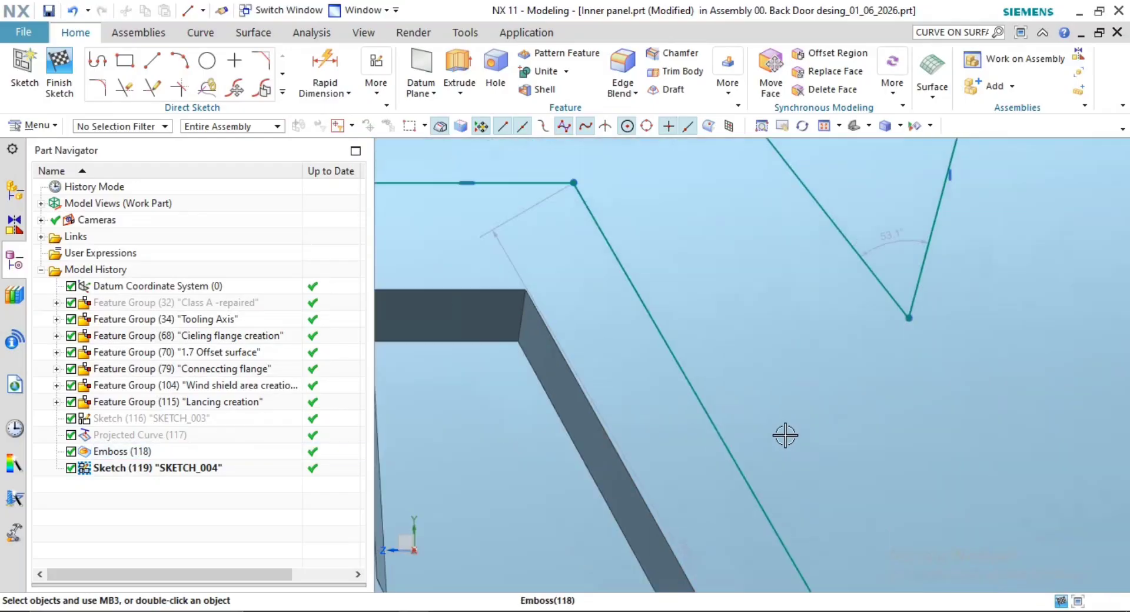
pyautogui.scroll(-3, 785, 436)
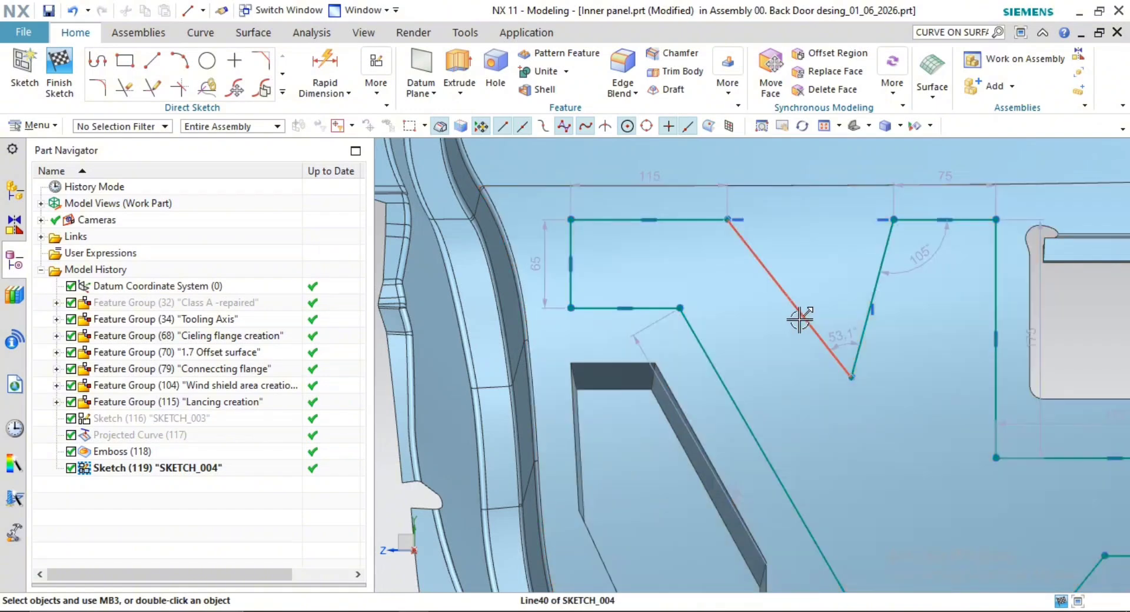
pyautogui.click(98, 89)
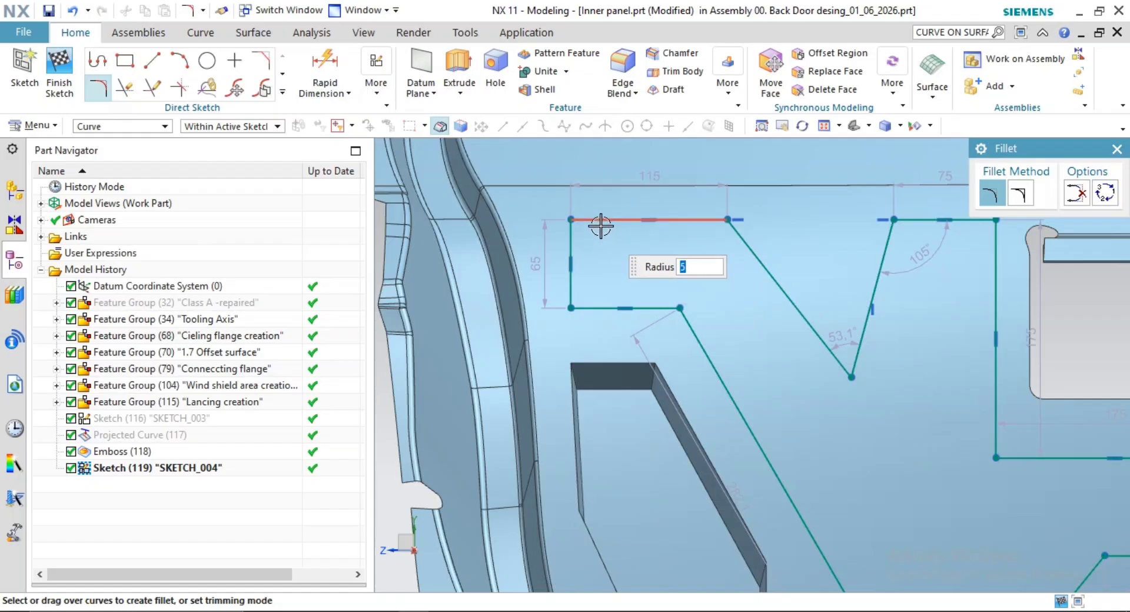
pyautogui.scroll(4, 574, 235)
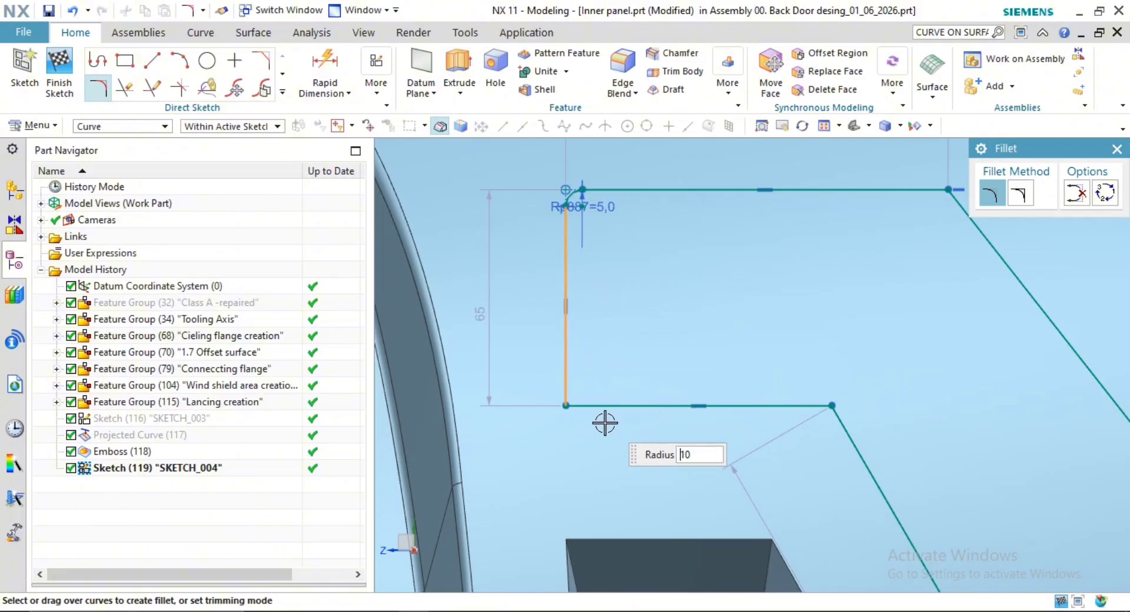
pyautogui.click(600, 398)
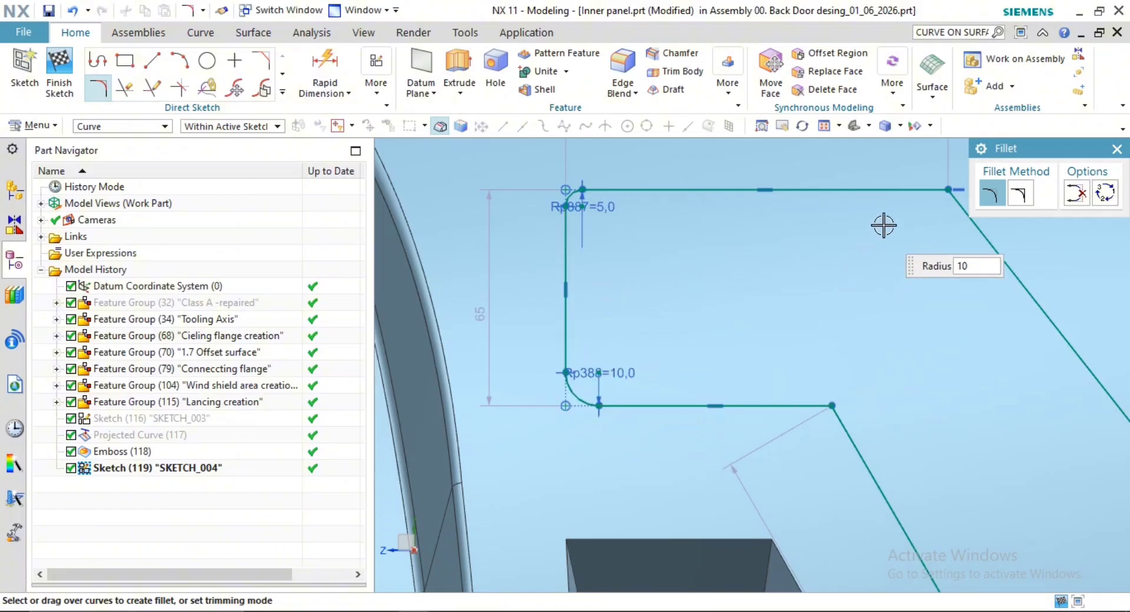
# Fillet the 115 mm line's corner with the V notch and the long slope's upper corner with 15 mm radii
pyautogui.scroll(-1, 940, 369)
pyautogui.scroll(-1, 917, 370)
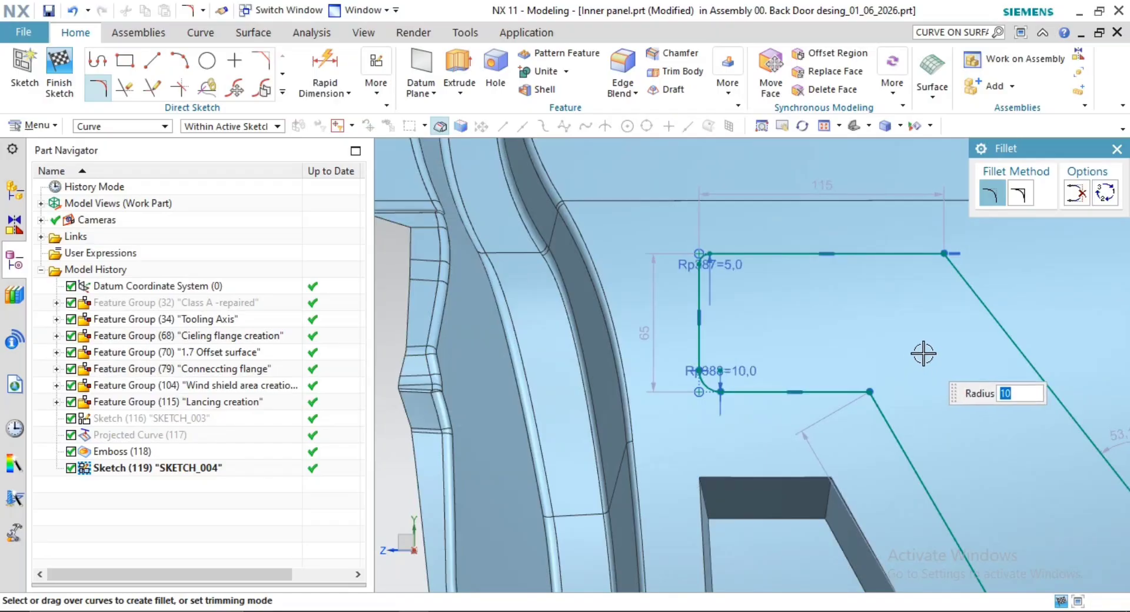
pyautogui.scroll(-1, 883, 356)
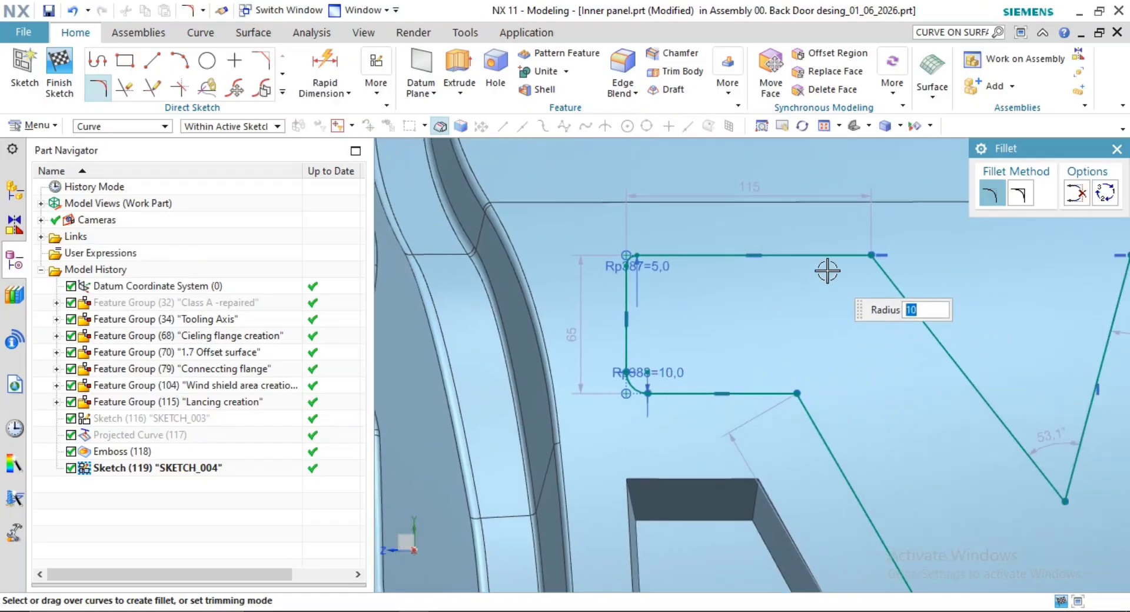
pyautogui.click(881, 275)
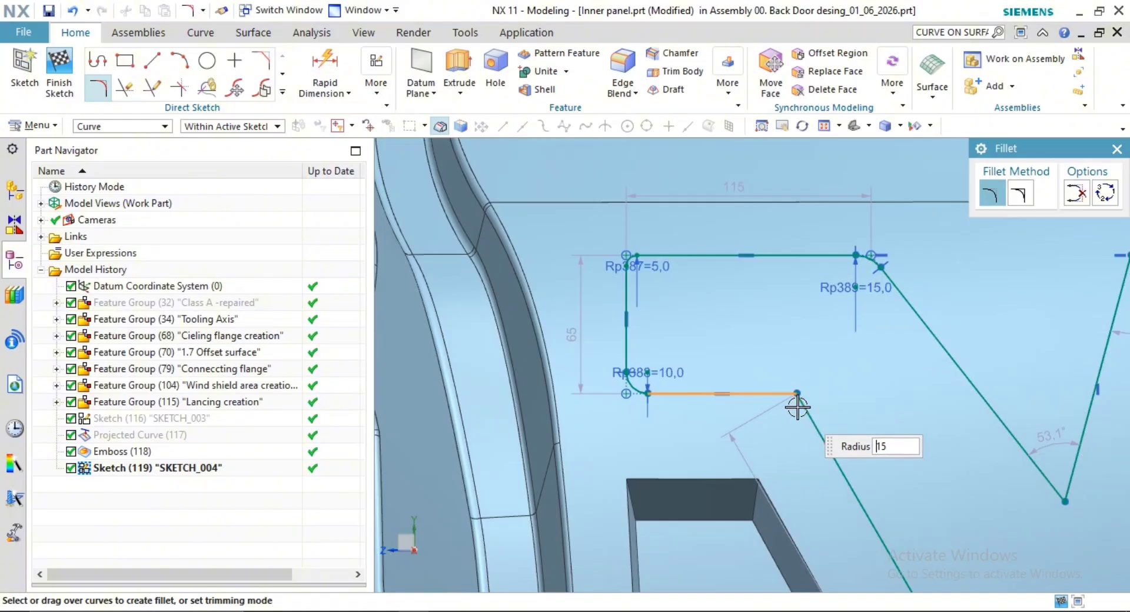
pyautogui.click(801, 406)
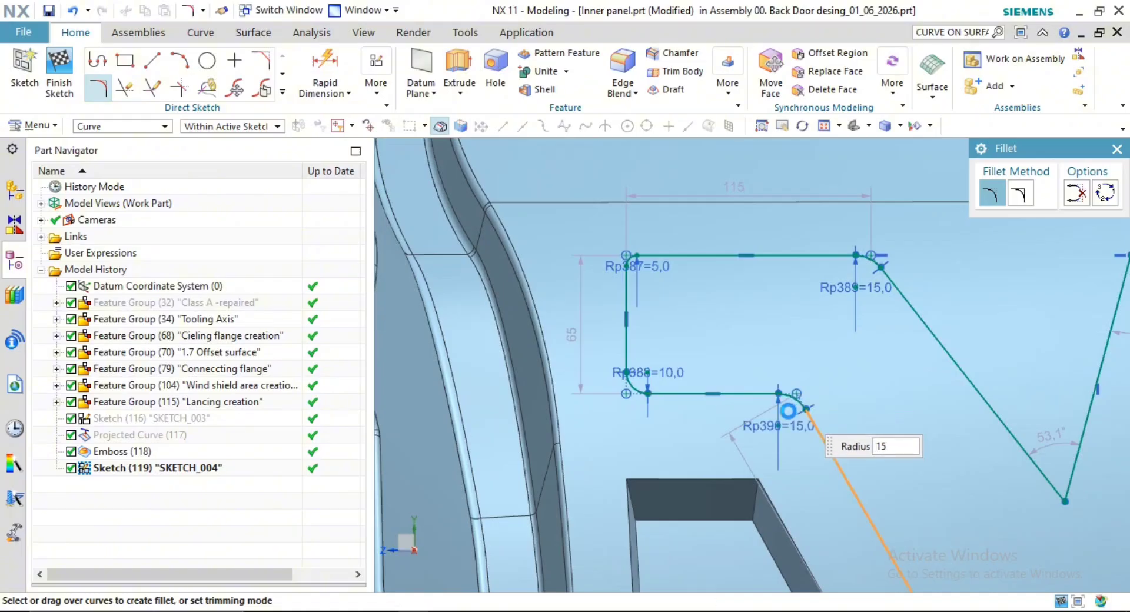
# Apply 15 mm fillets to the V notch's bottom and both corners of the 75 mm line
pyautogui.click(1075, 482)
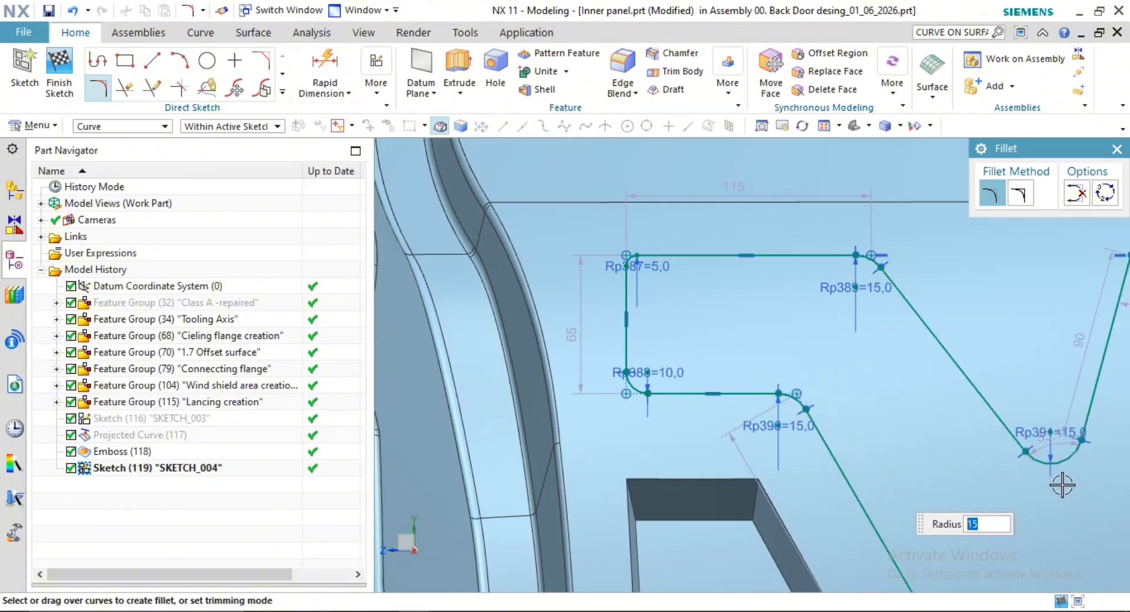
pyautogui.scroll(3, 1051, 473)
pyautogui.scroll(-5, 762, 434)
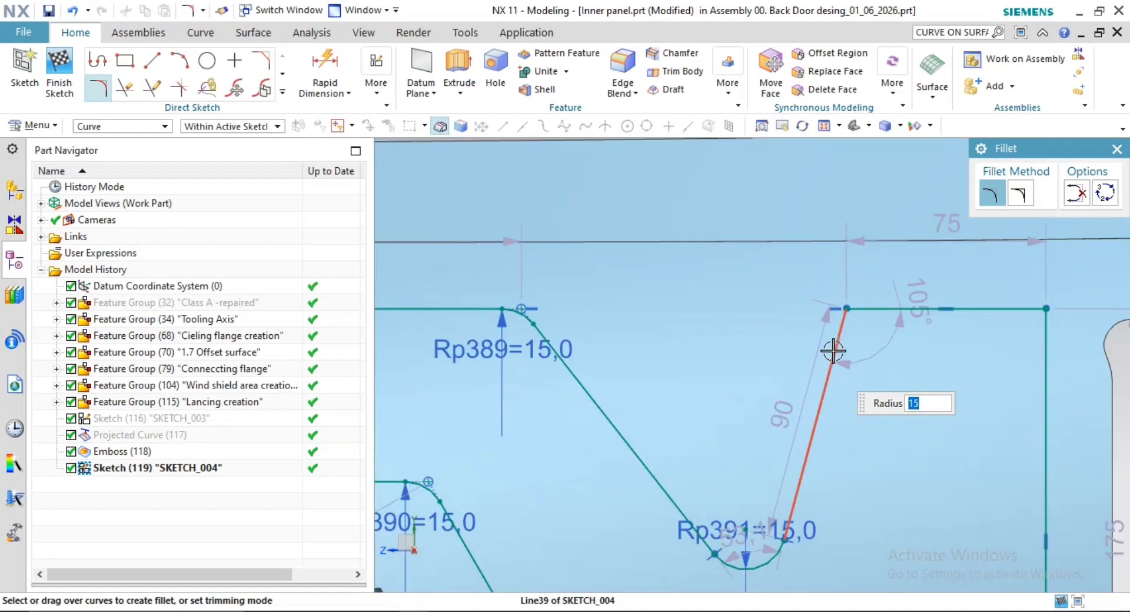
pyautogui.click(893, 303)
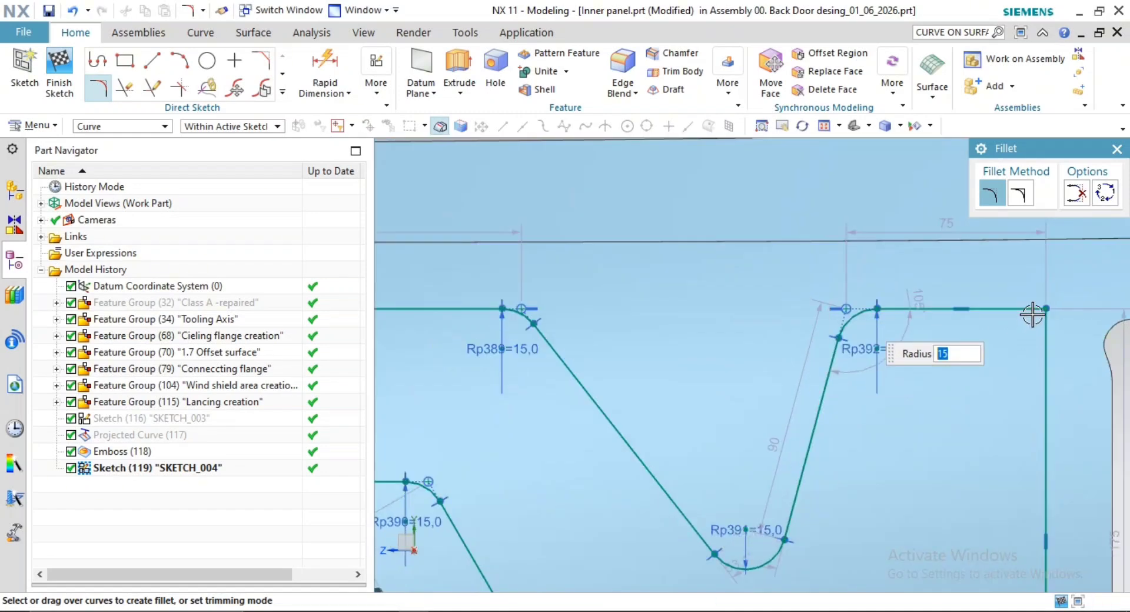
pyautogui.click(1046, 352)
# Fillet the profile's corner below the handle cutout with a 15 mm radius
pyautogui.scroll(5, 1004, 476)
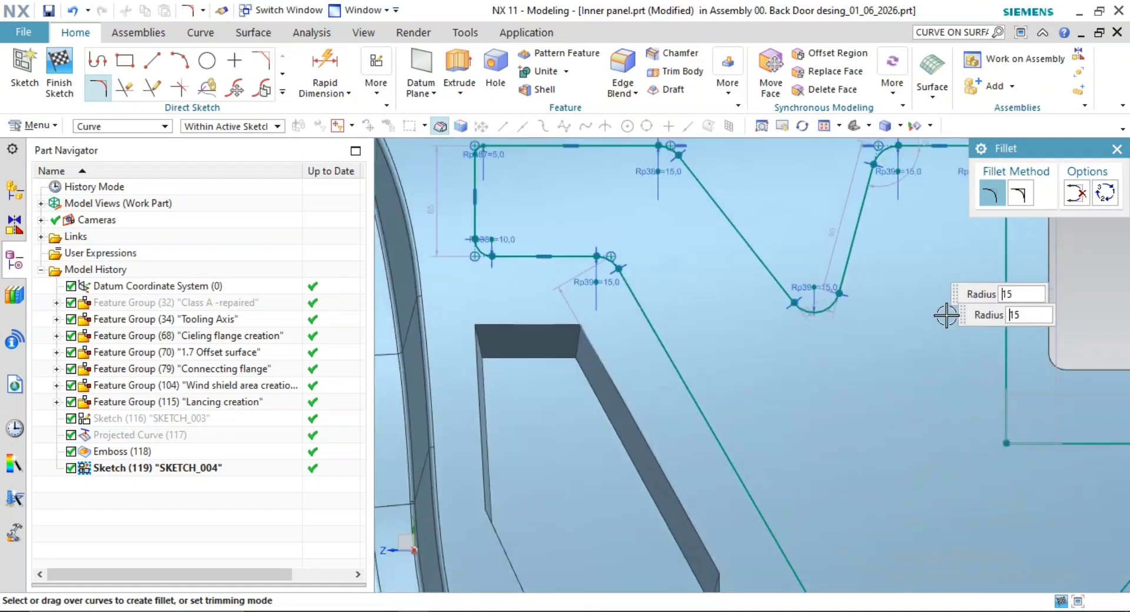
pyautogui.scroll(-3, 893, 385)
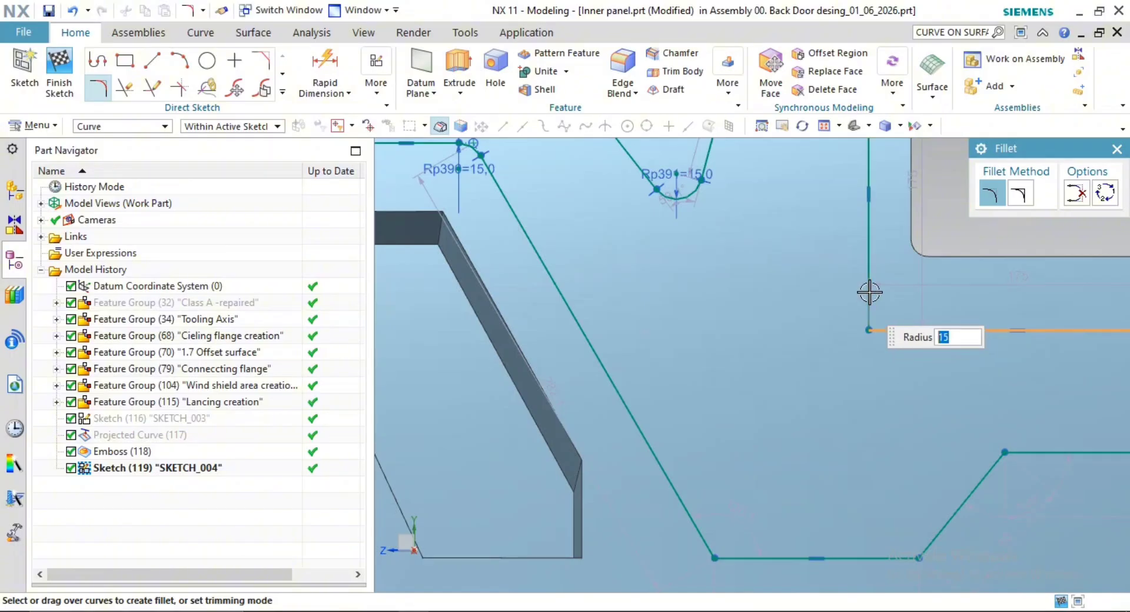
pyautogui.press('Escape')
pyautogui.scroll(2, 749, 397)
pyautogui.keyDown('shift'); pyautogui.moveTo(791, 418); pyautogui.dragTo(704, 373, button='middle'); pyautogui.keyUp('shift')
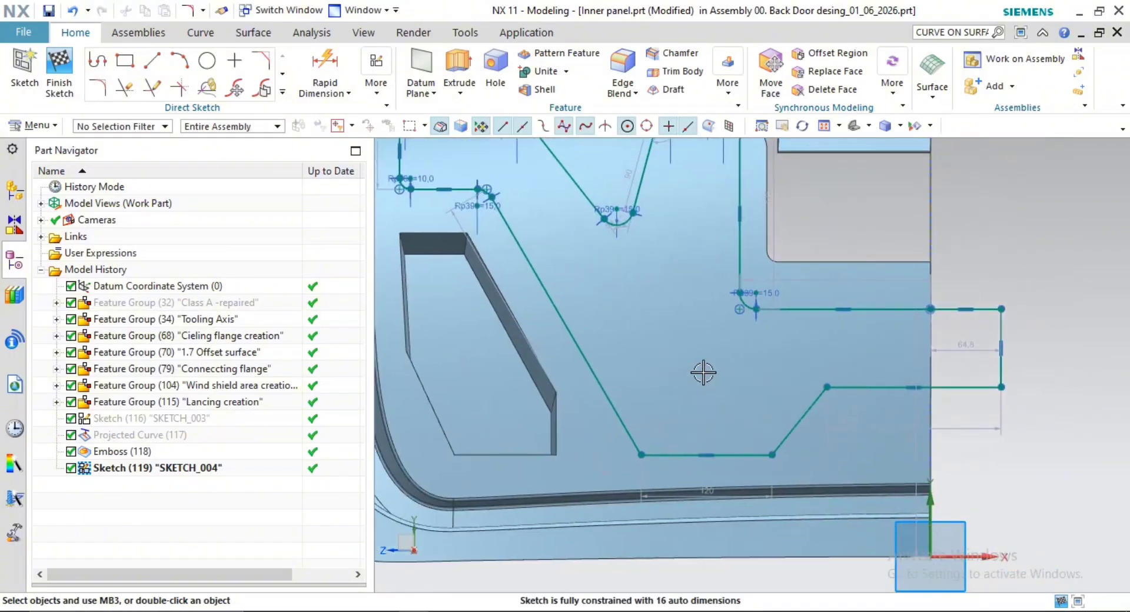
pyautogui.scroll(-2, 783, 404)
pyautogui.click(834, 400)
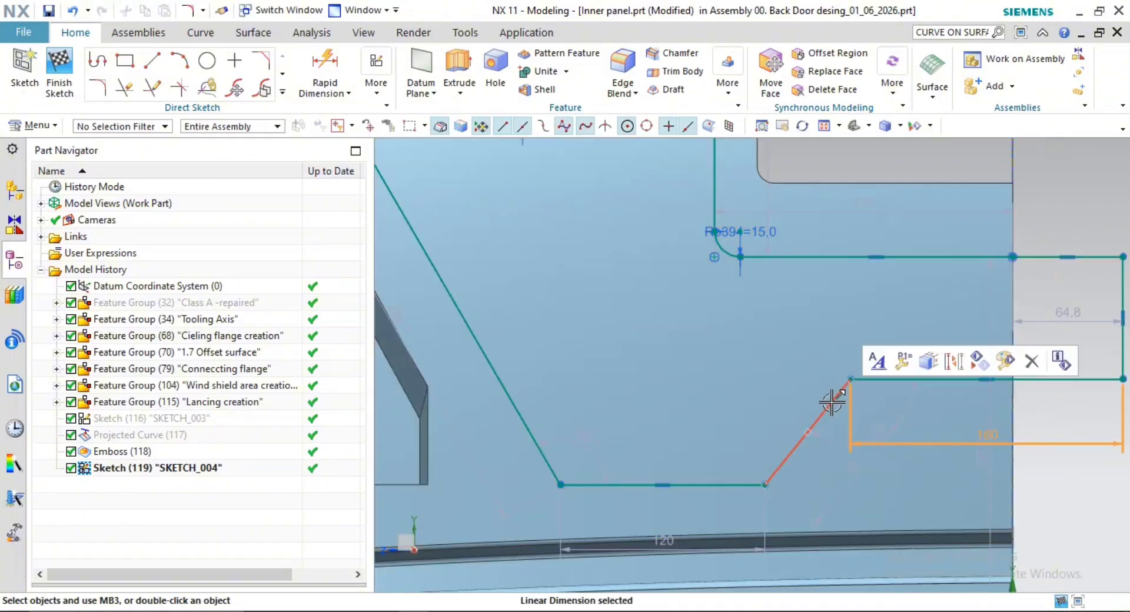
pyautogui.click(834, 400)
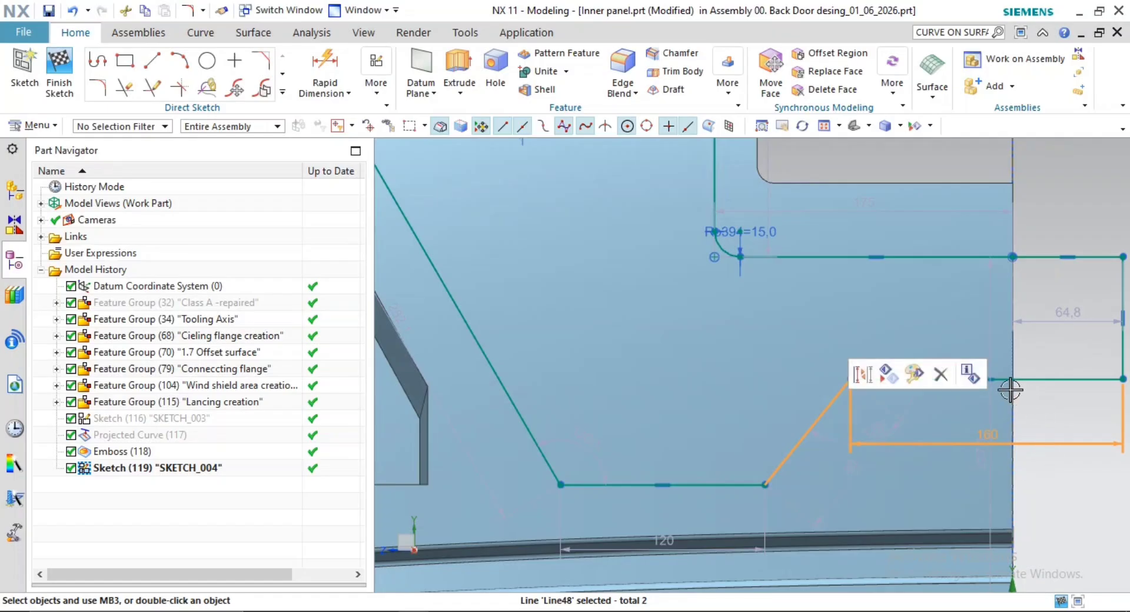
pyautogui.click(1019, 379)
pyautogui.scroll(-3, 862, 388)
pyautogui.press('Escape')
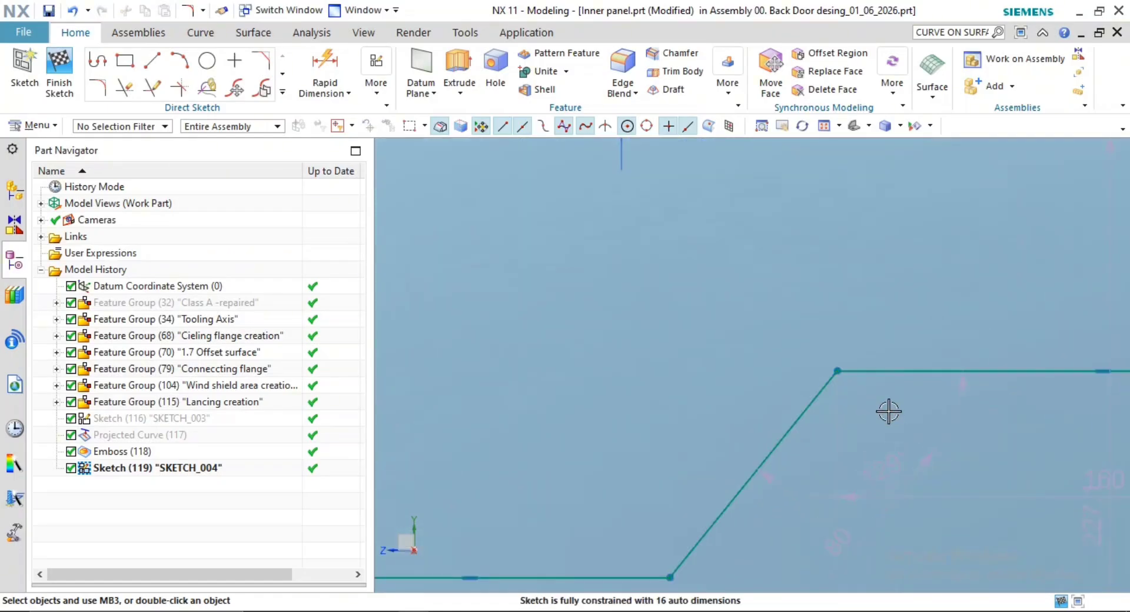
# Fillet the upper and lower corners of the short slope with a 15 mm radius
pyautogui.click(98, 87)
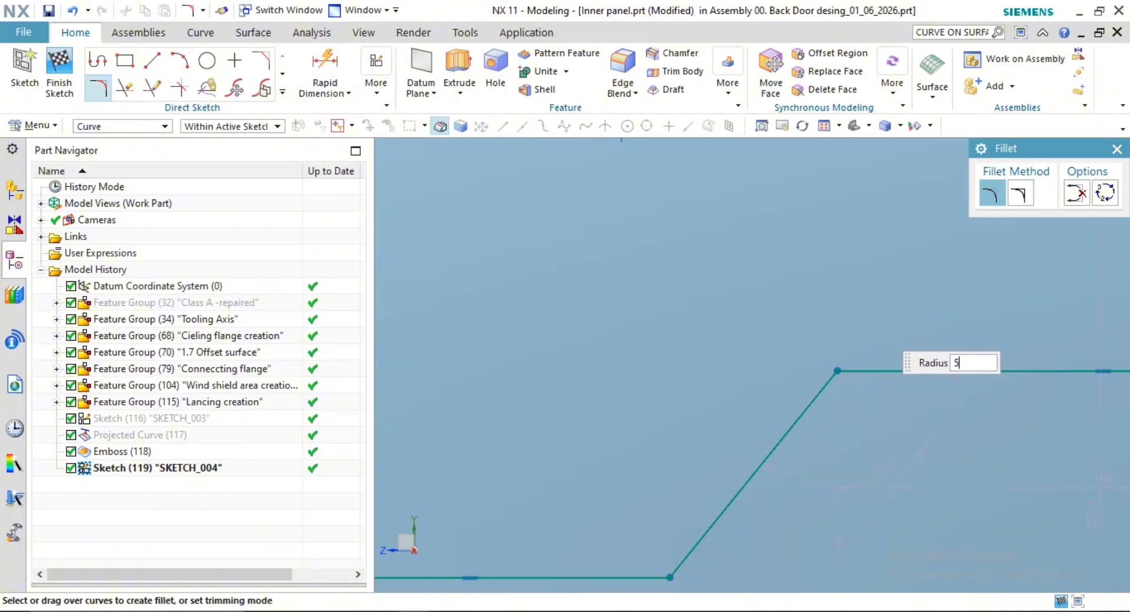
pyautogui.click(888, 372)
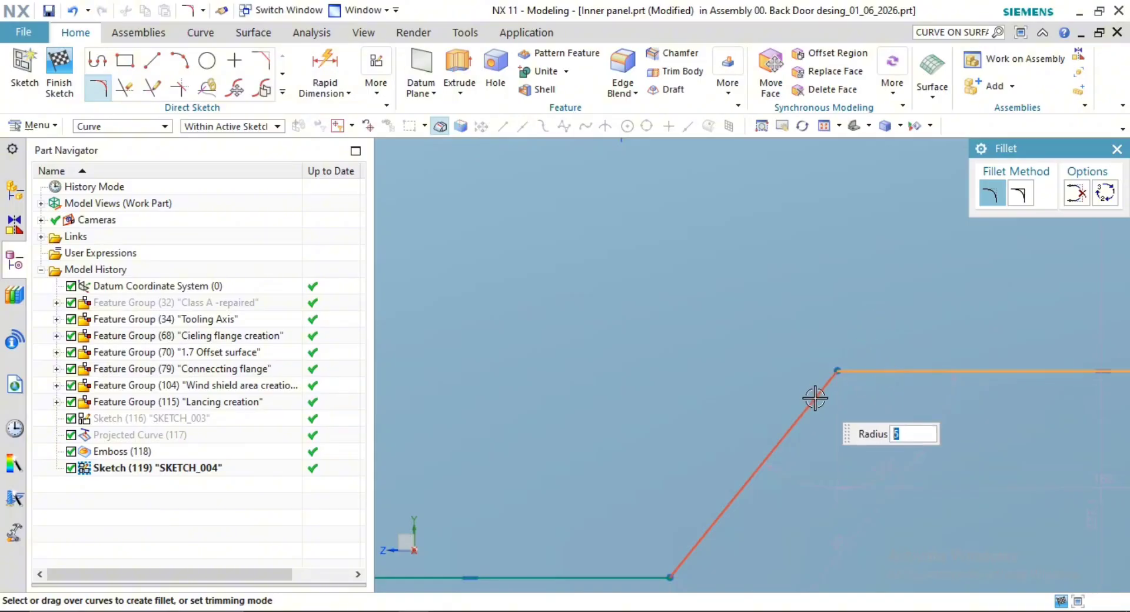
pyautogui.write('1')
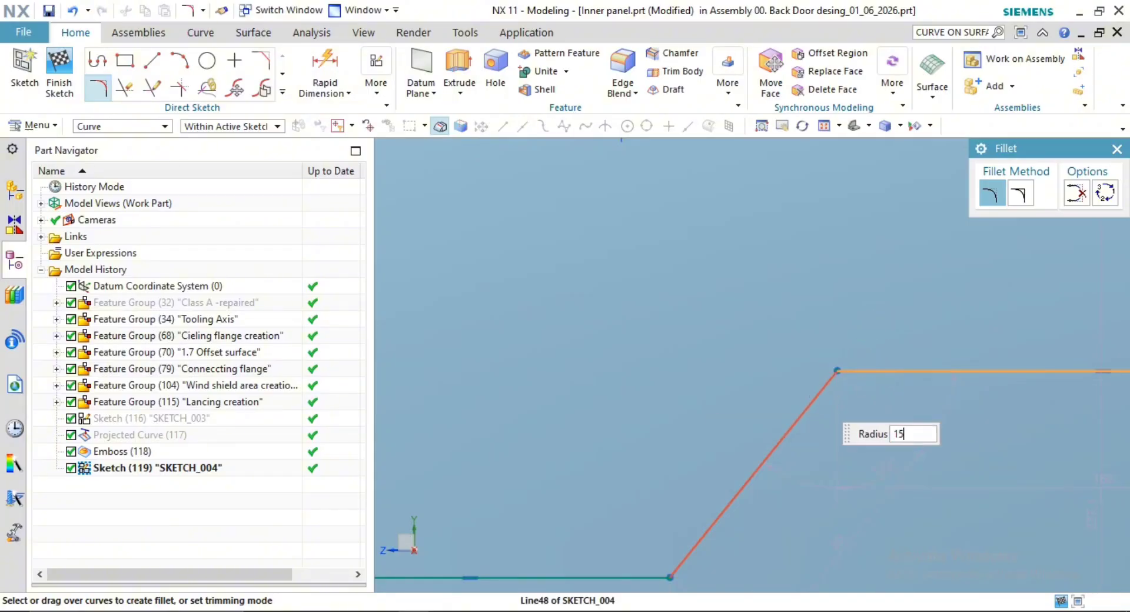
pyautogui.click(820, 387)
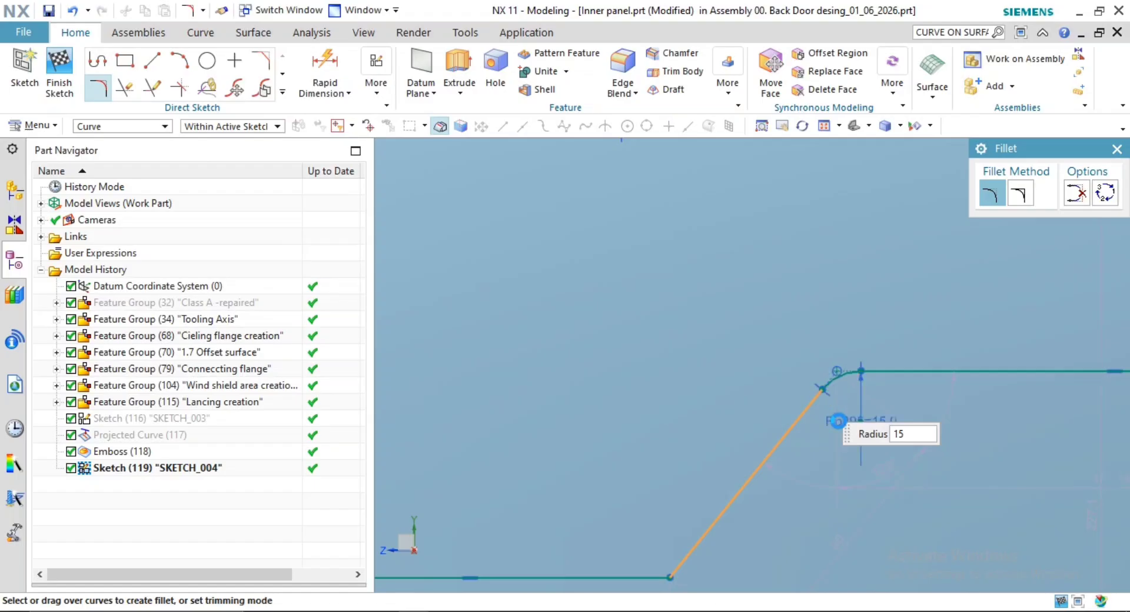
pyautogui.scroll(-1, 772, 454)
pyautogui.click(661, 550)
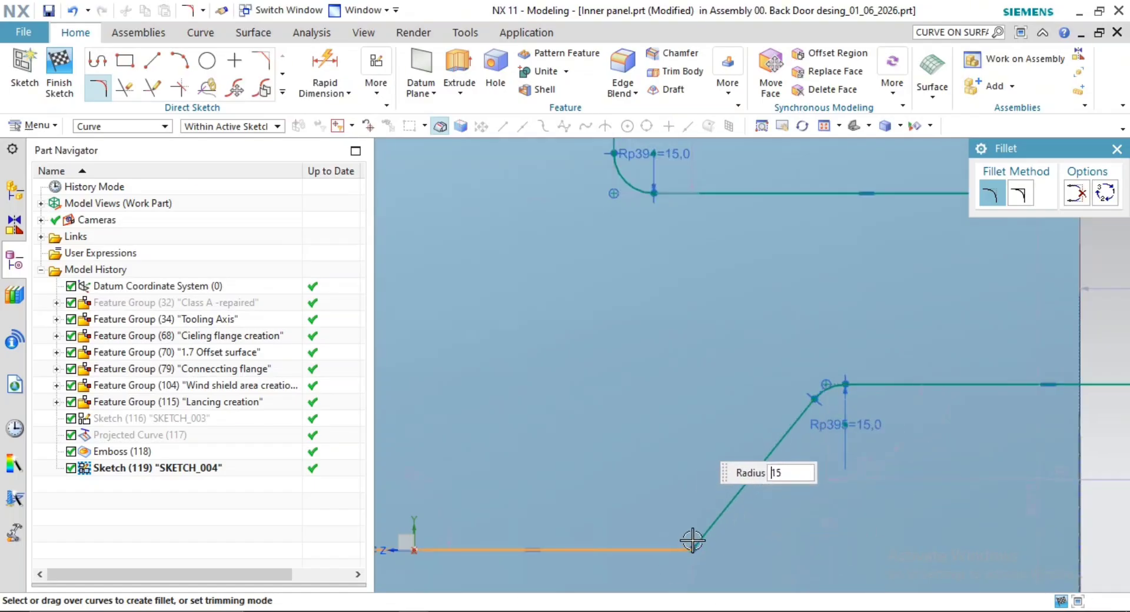
pyautogui.click(704, 532)
# Fillet the corner between the 120 mm horizontal line and the long slope with a 15 mm radius
pyautogui.scroll(-2, 631, 500)
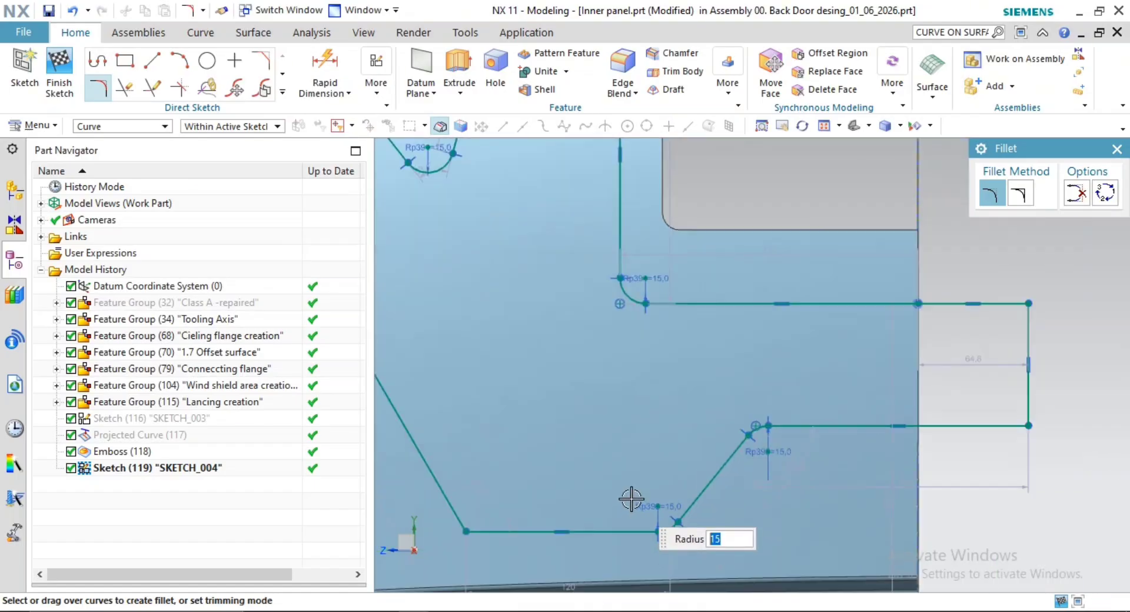
pyautogui.scroll(-2, 768, 488)
pyautogui.scroll(3, 532, 506)
pyautogui.click(651, 536)
pyautogui.click(593, 491)
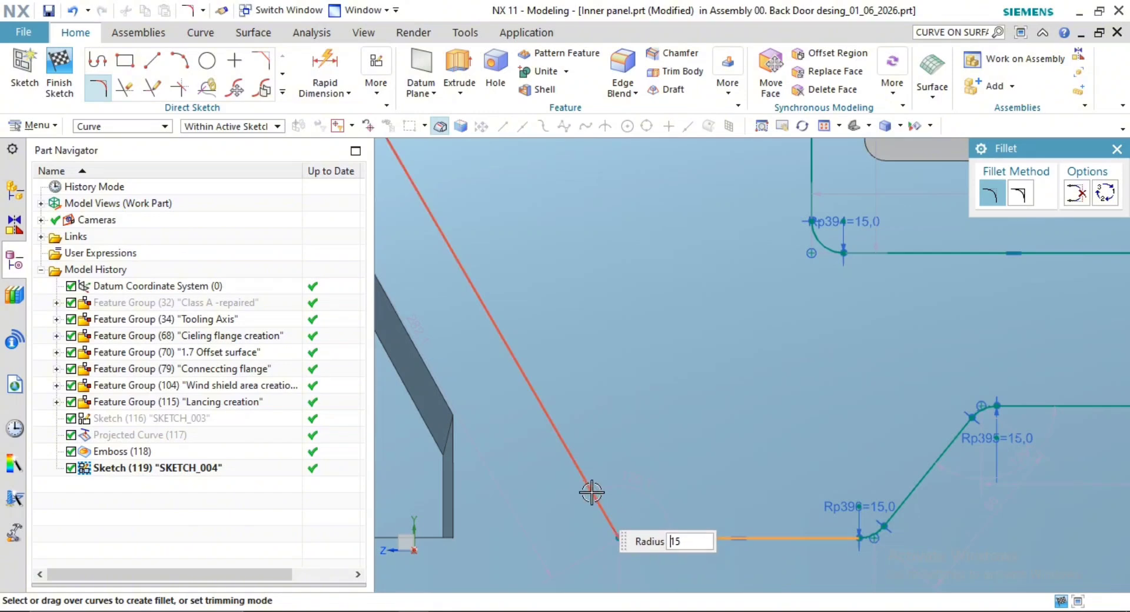
pyautogui.scroll(-2, 606, 406)
pyautogui.keyDown('shift'); pyautogui.moveTo(594, 388); pyautogui.dragTo(710, 541, button='middle'); pyautogui.keyUp('shift')
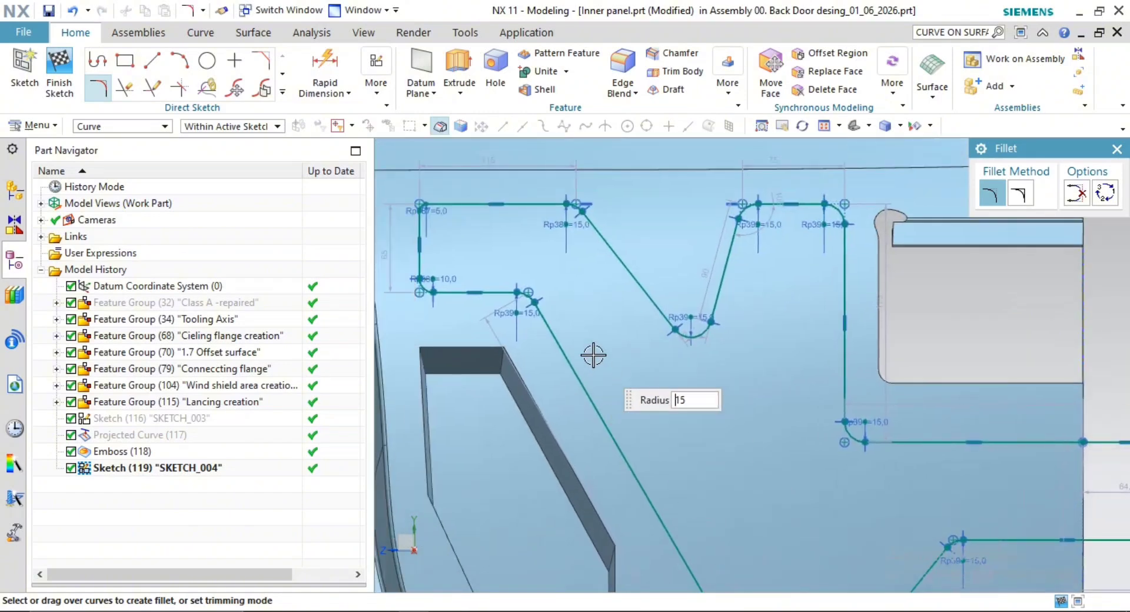
# Close the Fillet command and finish the sketch of the second emboss profile
pyautogui.press('Escape')
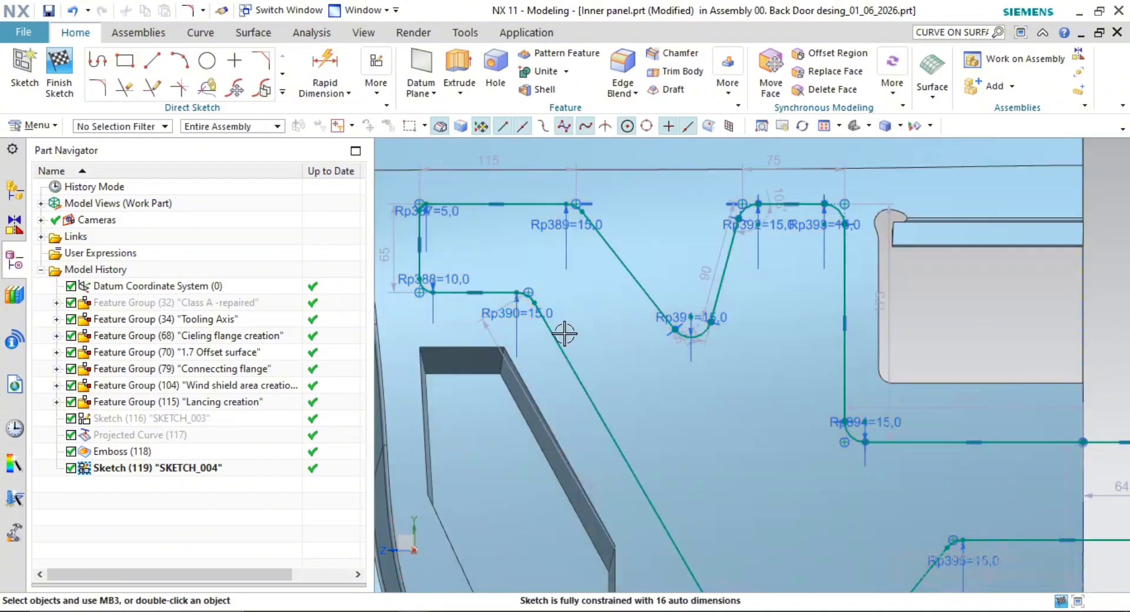
pyautogui.keyDown('shift'); pyautogui.moveTo(568, 330); pyautogui.dragTo(681, 365, button='middle'); pyautogui.keyUp('shift')
pyautogui.scroll(-3, 645, 288)
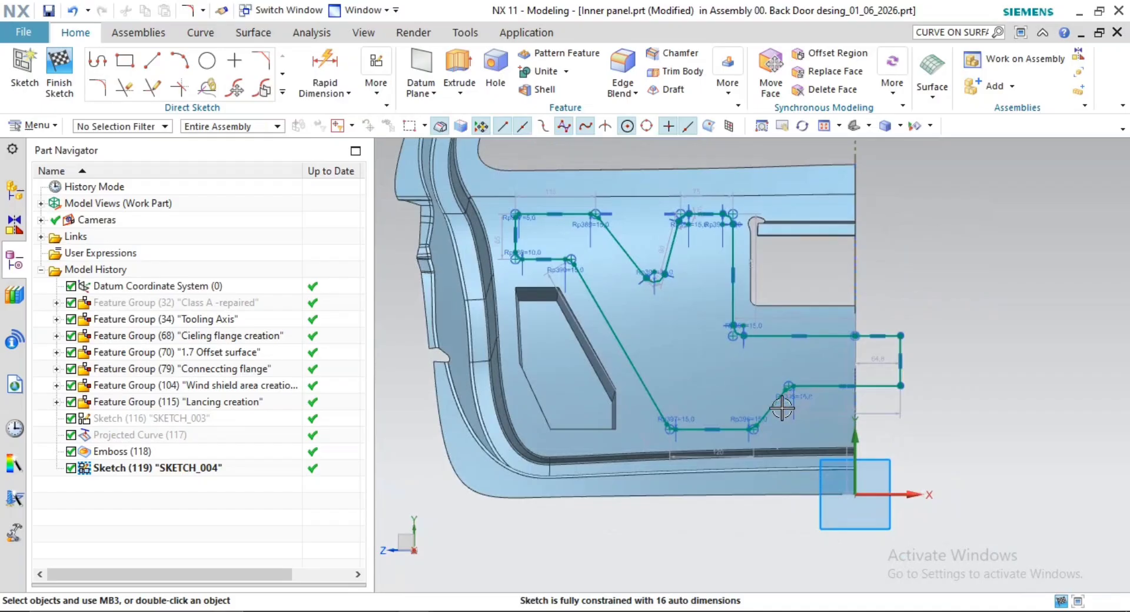
pyautogui.keyDown('shift'); pyautogui.moveTo(782, 408); pyautogui.dragTo(767, 422, button='middle'); pyautogui.keyUp('shift')
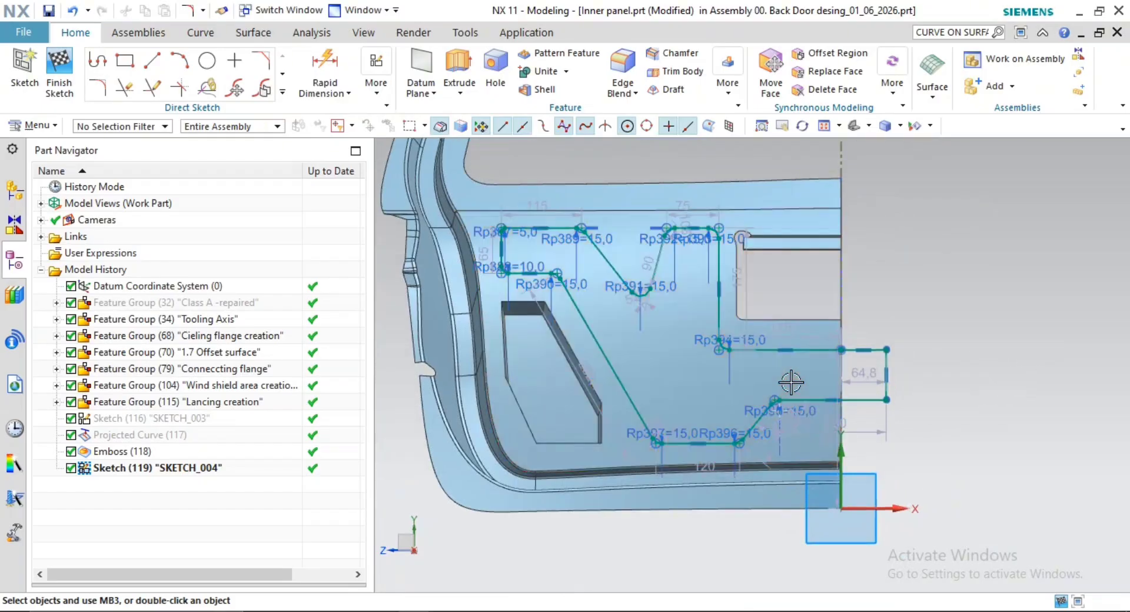
pyautogui.keyDown('shift'); pyautogui.moveTo(790, 383); pyautogui.dragTo(783, 420, button='middle'); pyautogui.keyUp('shift')
pyautogui.scroll(2, 772, 367)
pyautogui.keyDown('shift'); pyautogui.moveTo(984, 340); pyautogui.dragTo(983, 391, button='middle'); pyautogui.keyUp('shift')
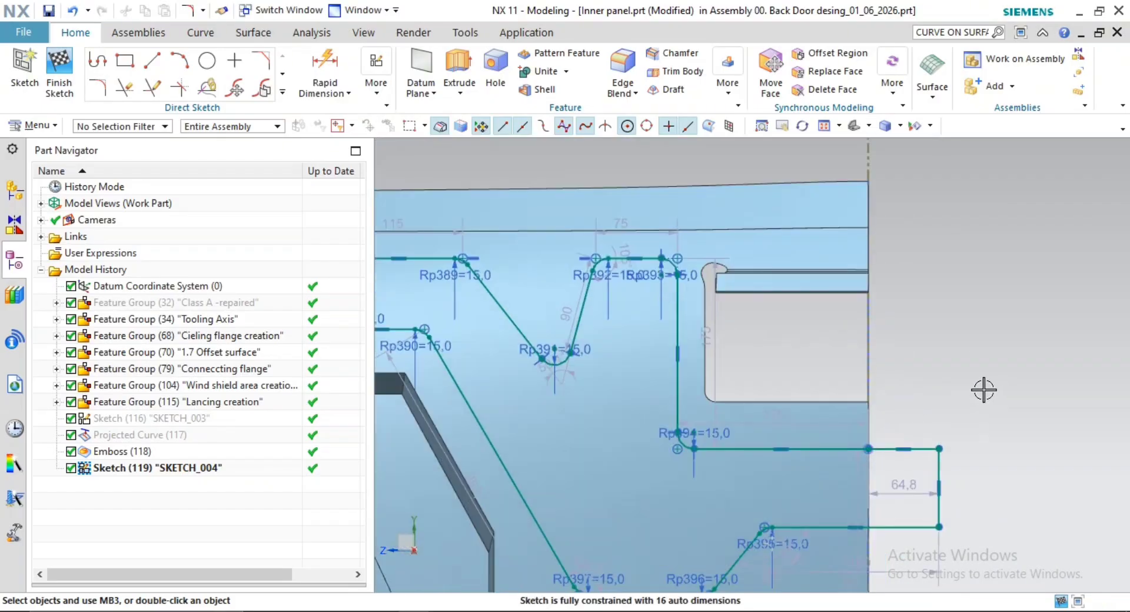
pyautogui.scroll(-1, 981, 406)
pyautogui.hotkey('ctrl', 'q')
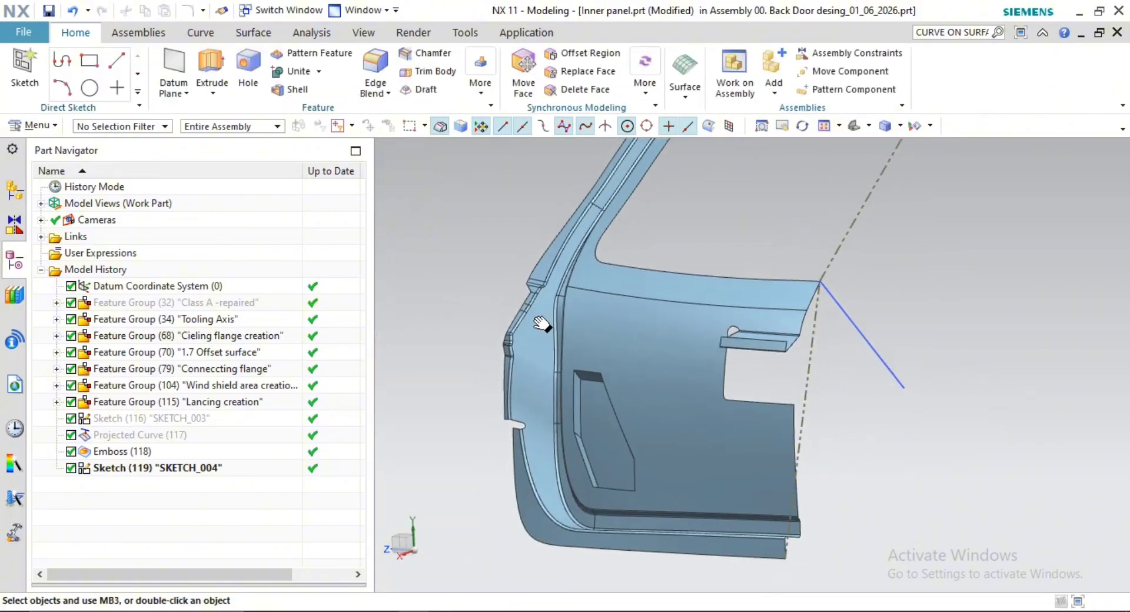
# Project the second emboss sketch onto the panel's large lower face along the X-axis
pyautogui.moveTo(577, 310); pyautogui.dragTo(591, 331, button='middle')
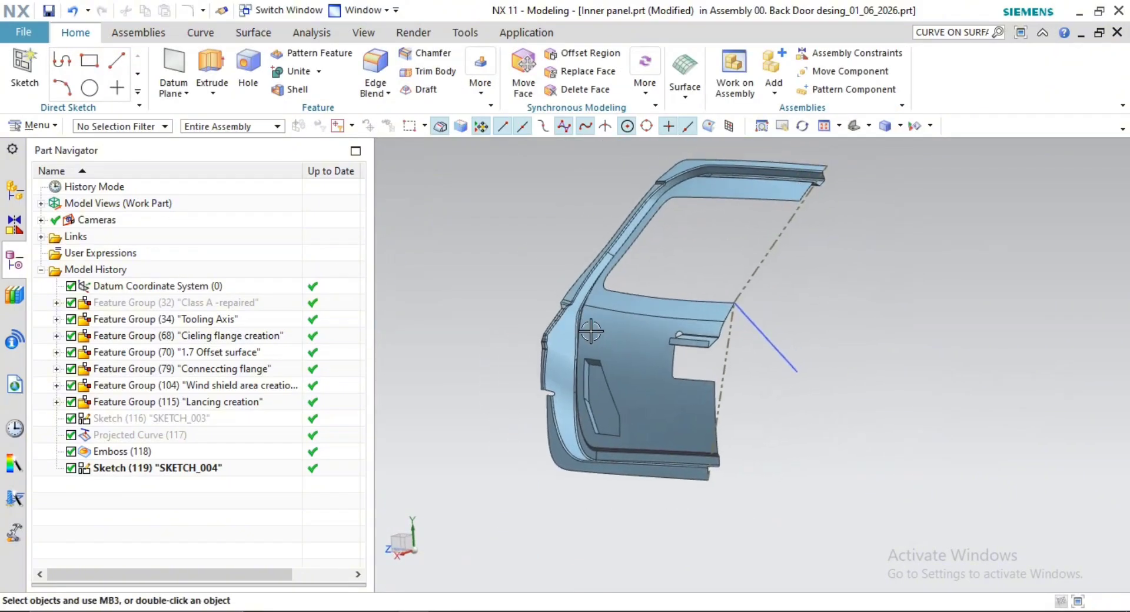
pyautogui.click(198, 35)
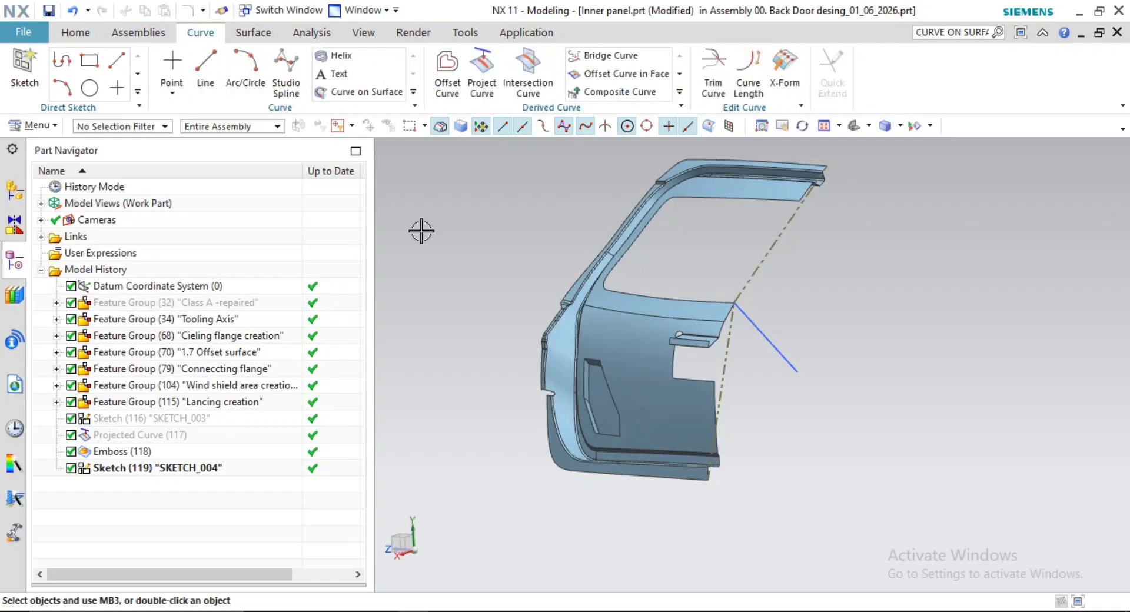
pyautogui.click(481, 74)
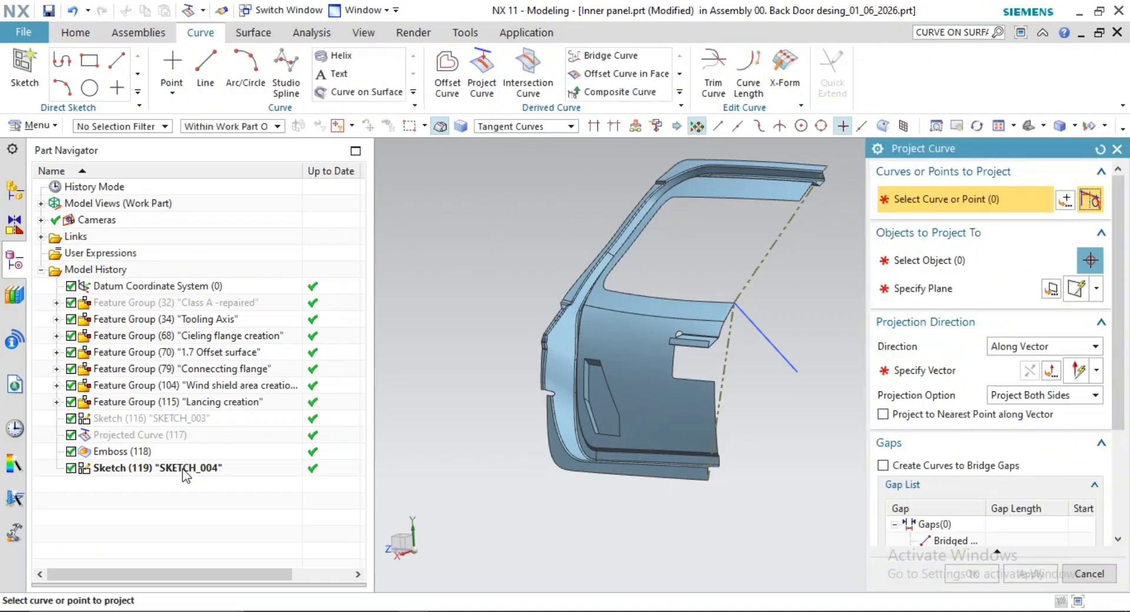
pyautogui.click(187, 468)
pyautogui.keyDown('shift'); pyautogui.moveTo(713, 471); pyautogui.dragTo(681, 471, button='middle'); pyautogui.keyUp('shift')
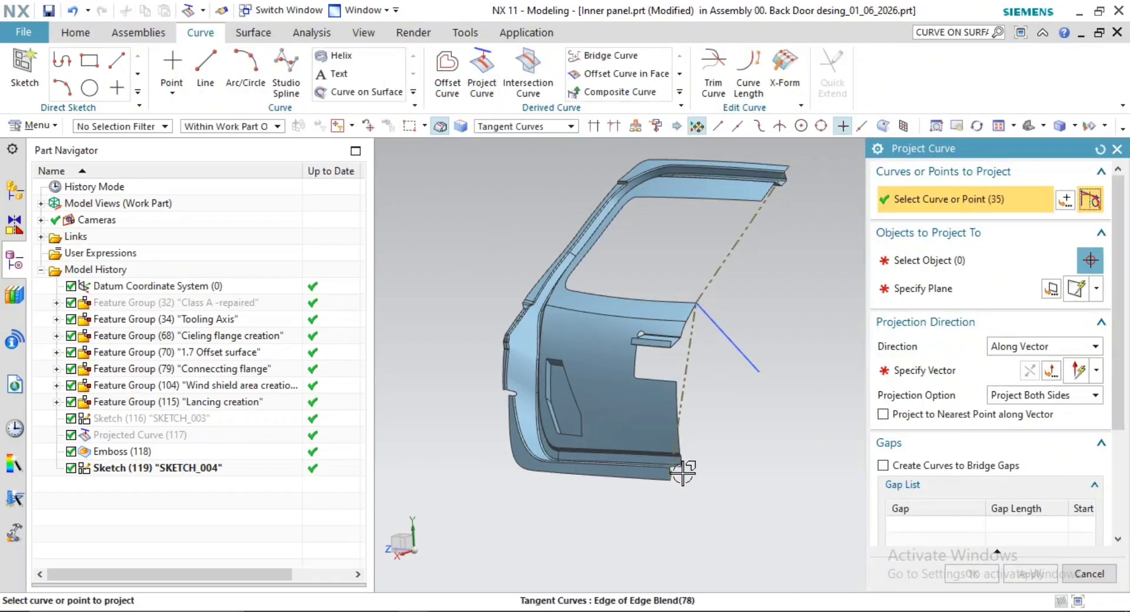
pyautogui.middleClick(681, 471)
pyautogui.click(631, 412)
pyautogui.middleClick(758, 435)
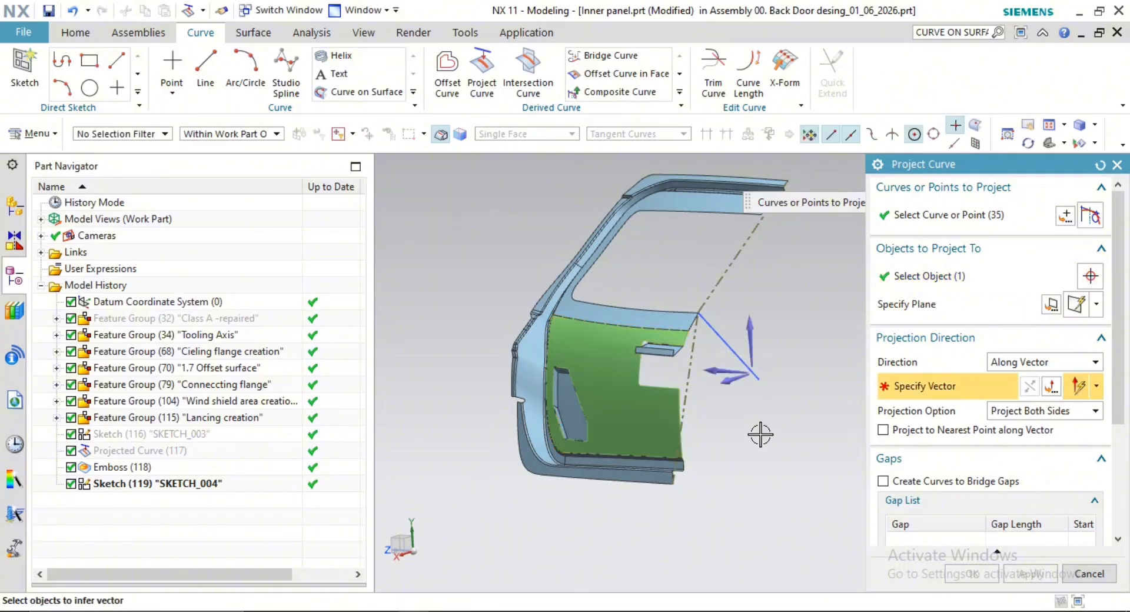
pyautogui.click(726, 386)
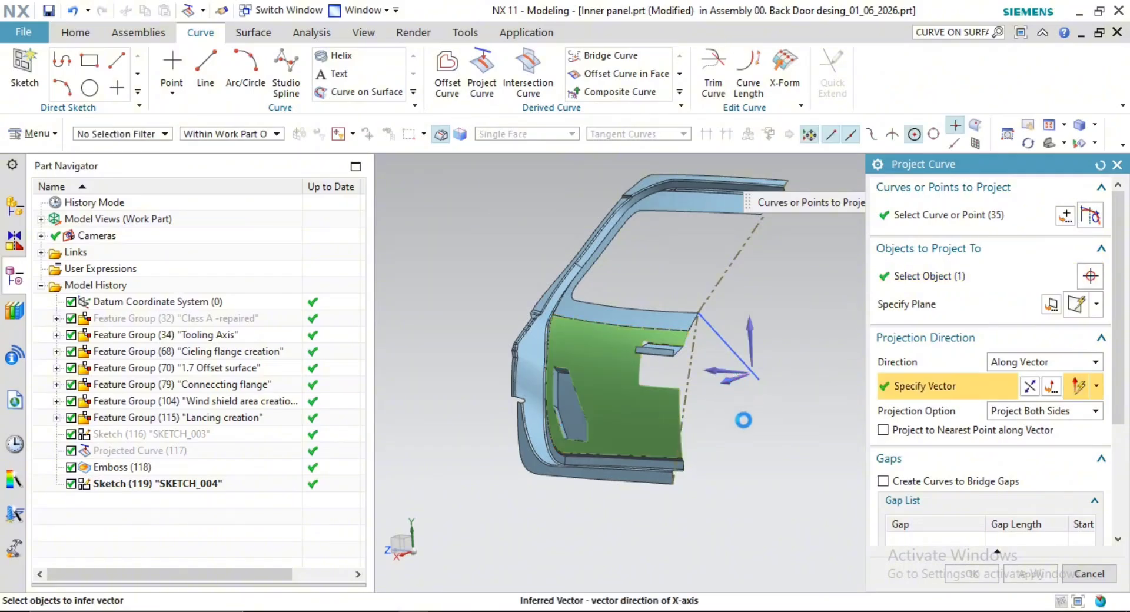
pyautogui.click(971, 574)
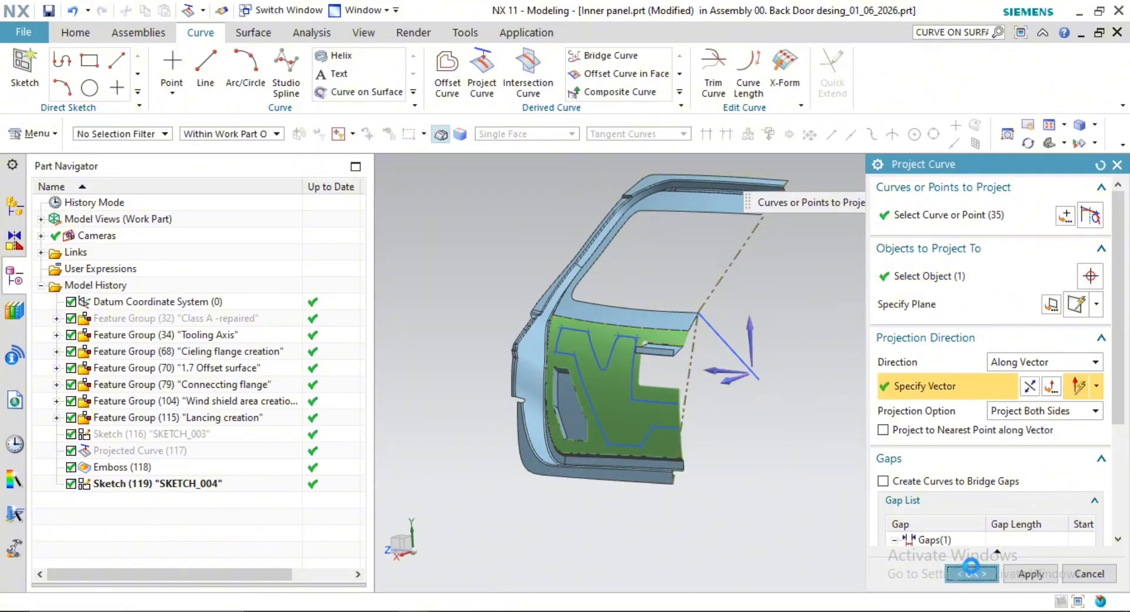
pyautogui.moveTo(790, 444); pyautogui.dragTo(618, 391, button='middle')
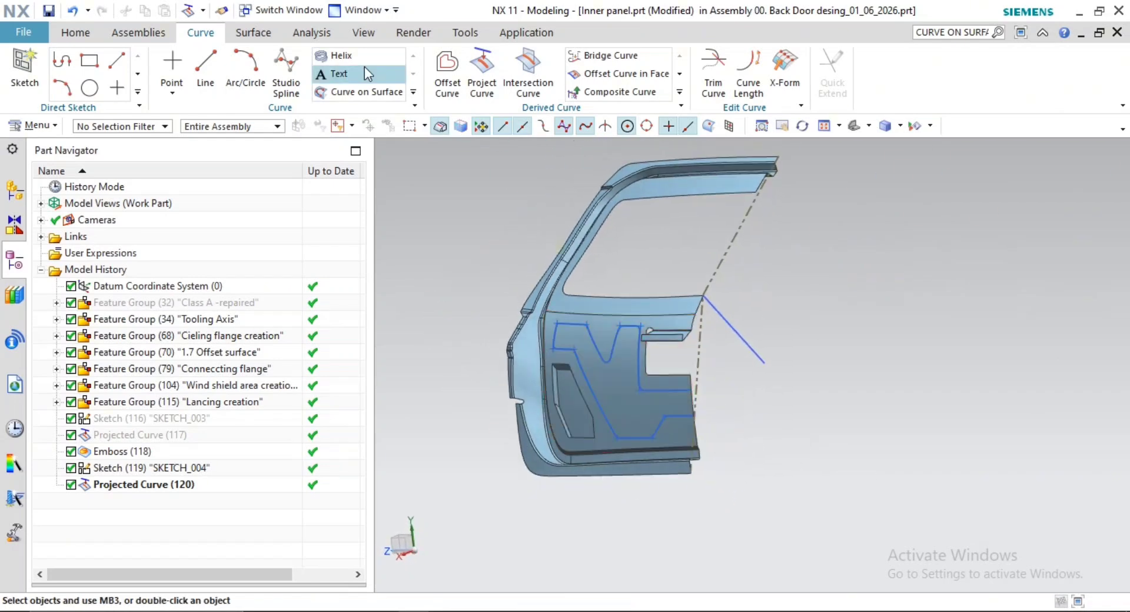
# Start an Emboss using the projected profile closed by the panel's centre edge below the cutout, with the large lower face as the face to emboss
pyautogui.click(268, 31)
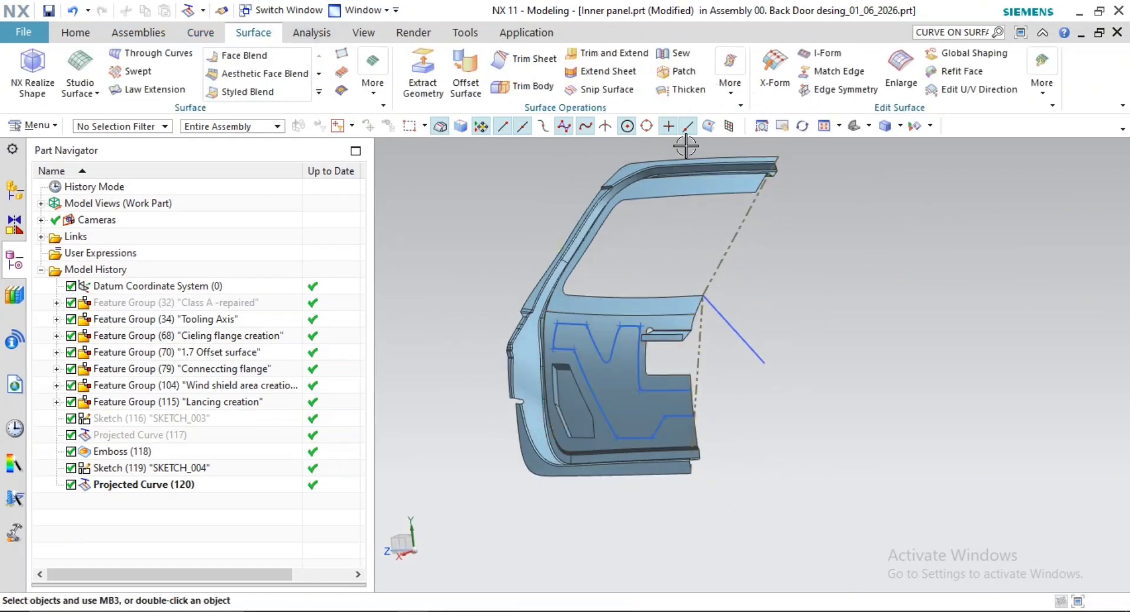
pyautogui.click(745, 97)
pyautogui.click(980, 131)
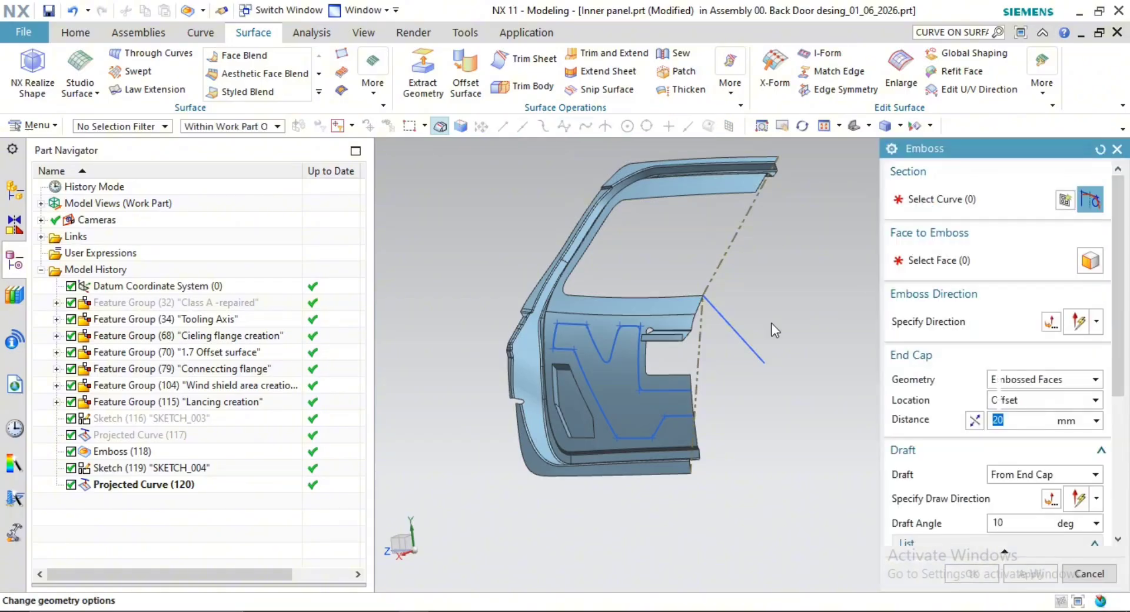
pyautogui.click(662, 415)
pyautogui.scroll(4, 703, 389)
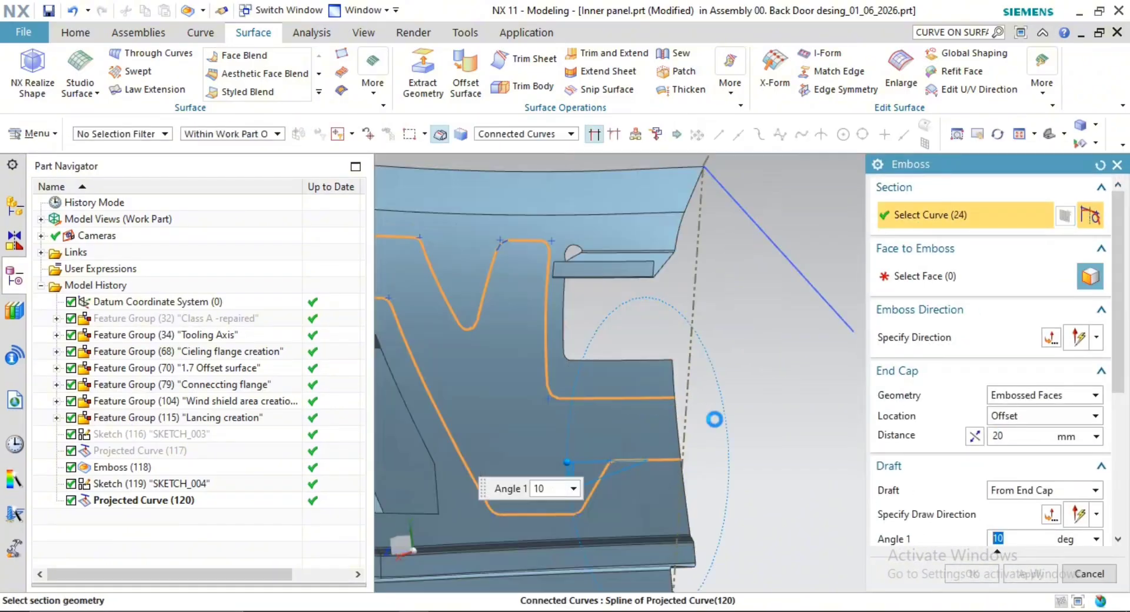
pyautogui.scroll(2, 697, 429)
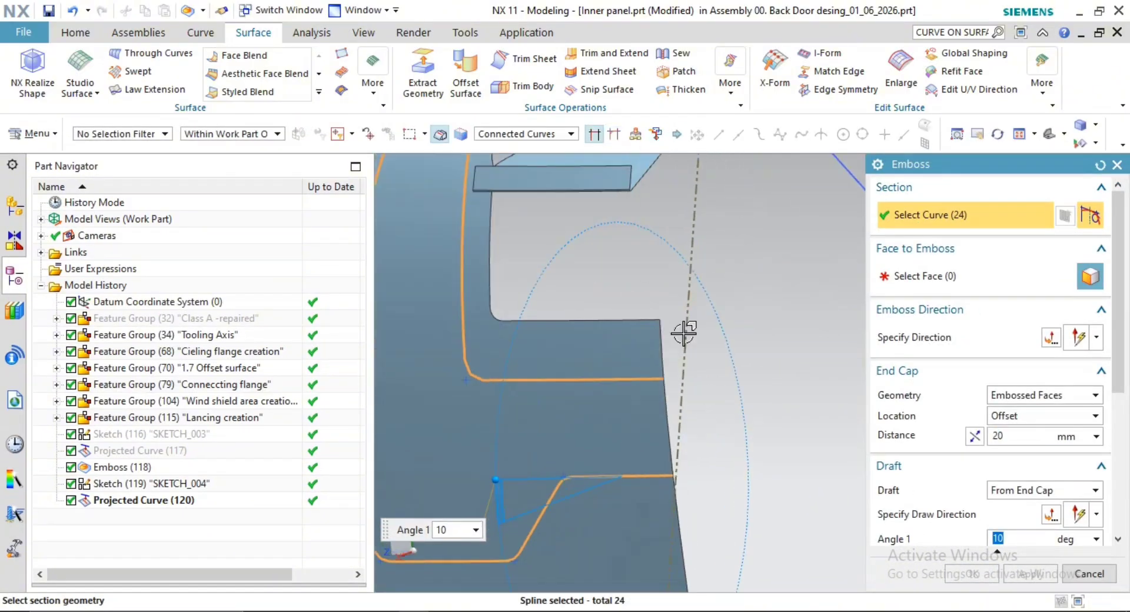
pyautogui.click(664, 406)
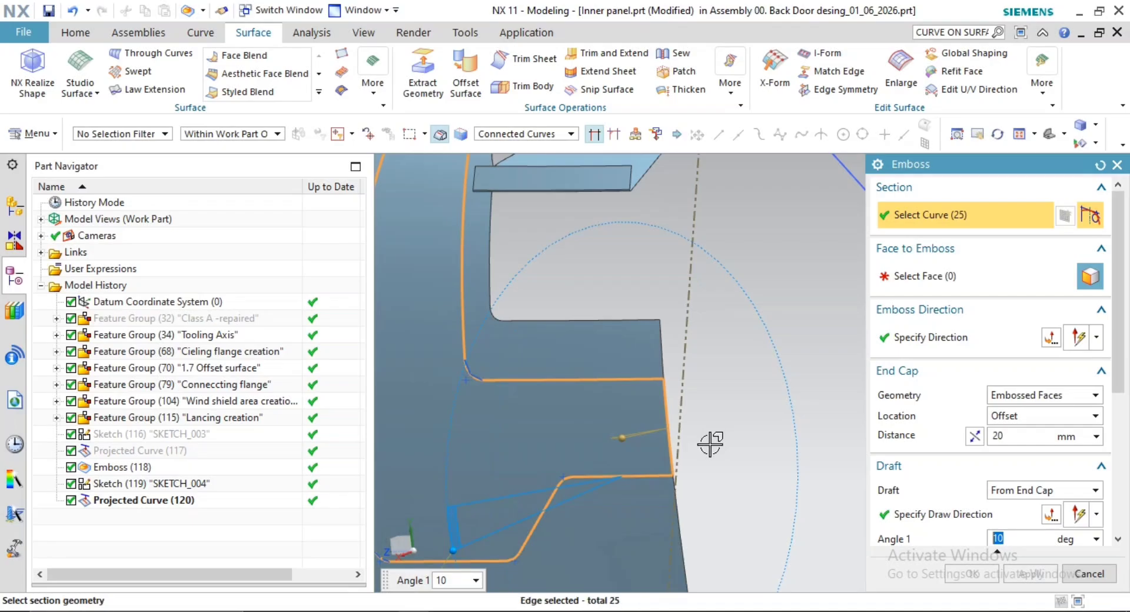
pyautogui.scroll(-5, 710, 443)
pyautogui.moveTo(739, 441); pyautogui.dragTo(768, 434, button='middle')
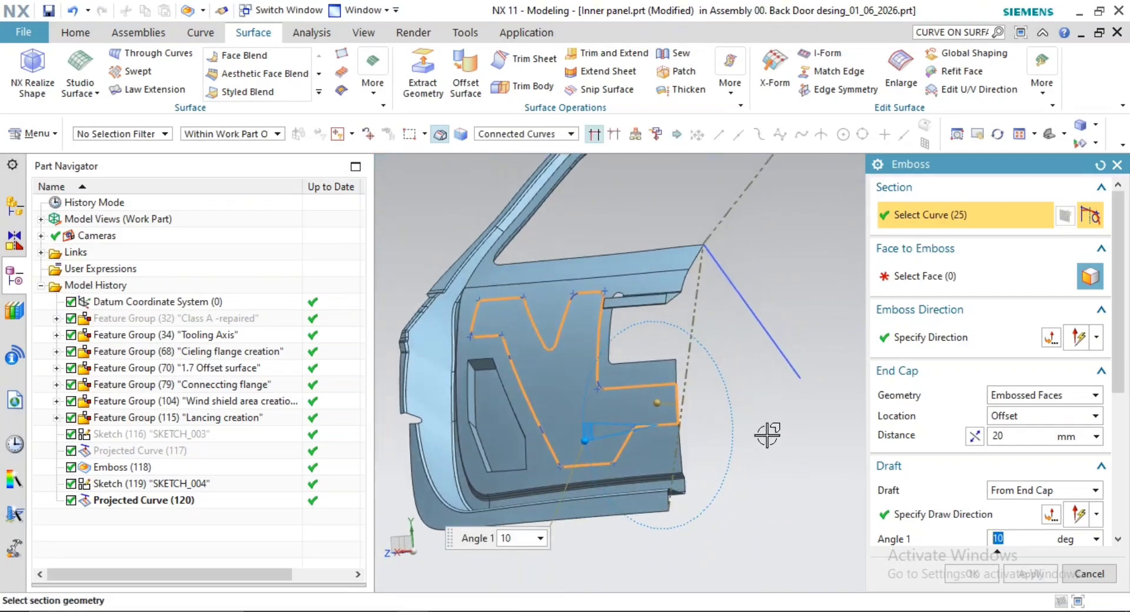
pyautogui.middleClick(767, 435)
pyautogui.click(567, 389)
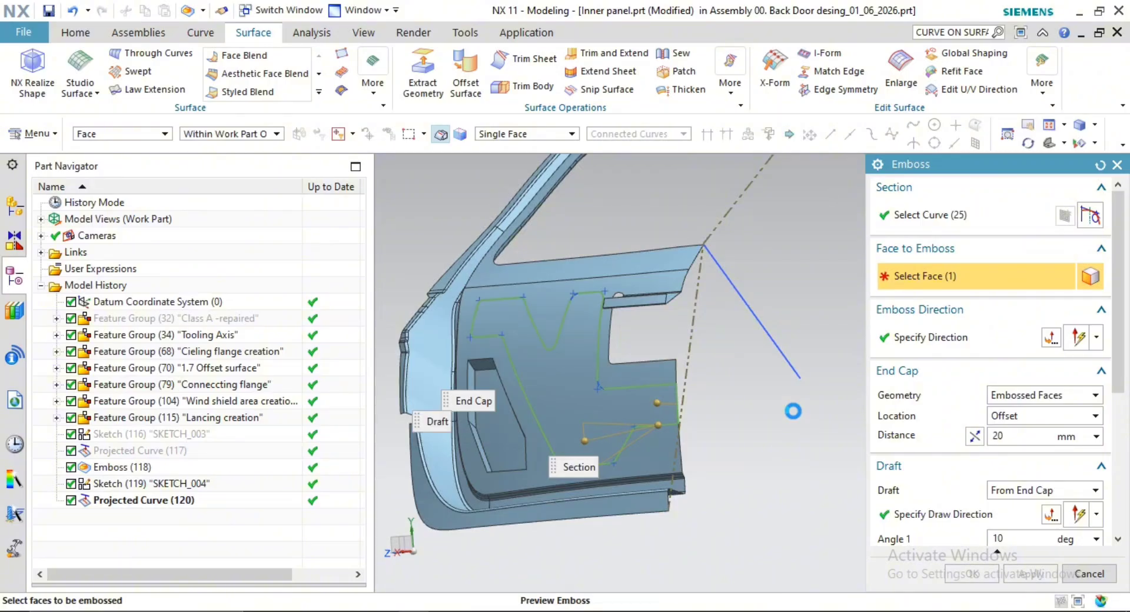
# Reverse the 20 mm end-cap offset, set the draw direction for the 10° draft along the tooling axis line, and create the emboss
pyautogui.moveTo(797, 412); pyautogui.dragTo(698, 418, button='middle')
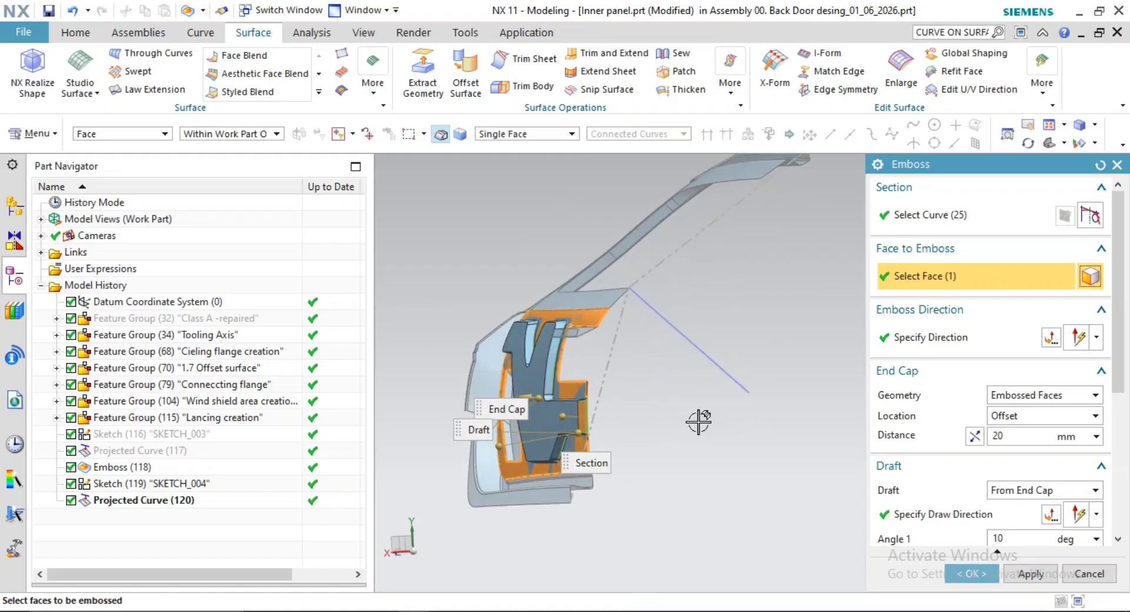
pyautogui.click(974, 436)
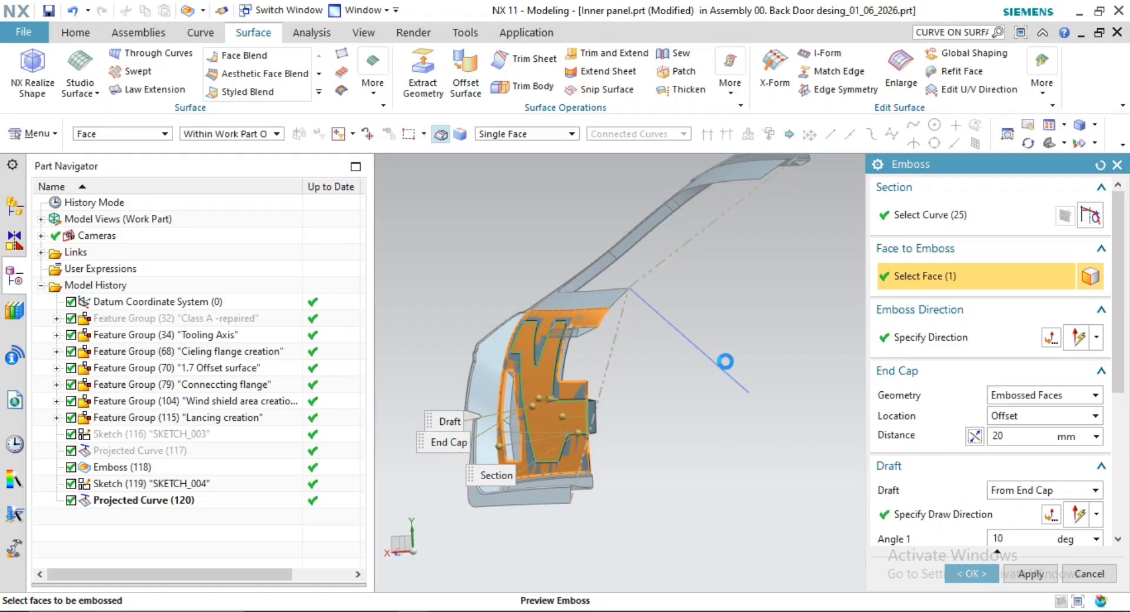
pyautogui.click(924, 489)
pyautogui.scroll(-1, 924, 489)
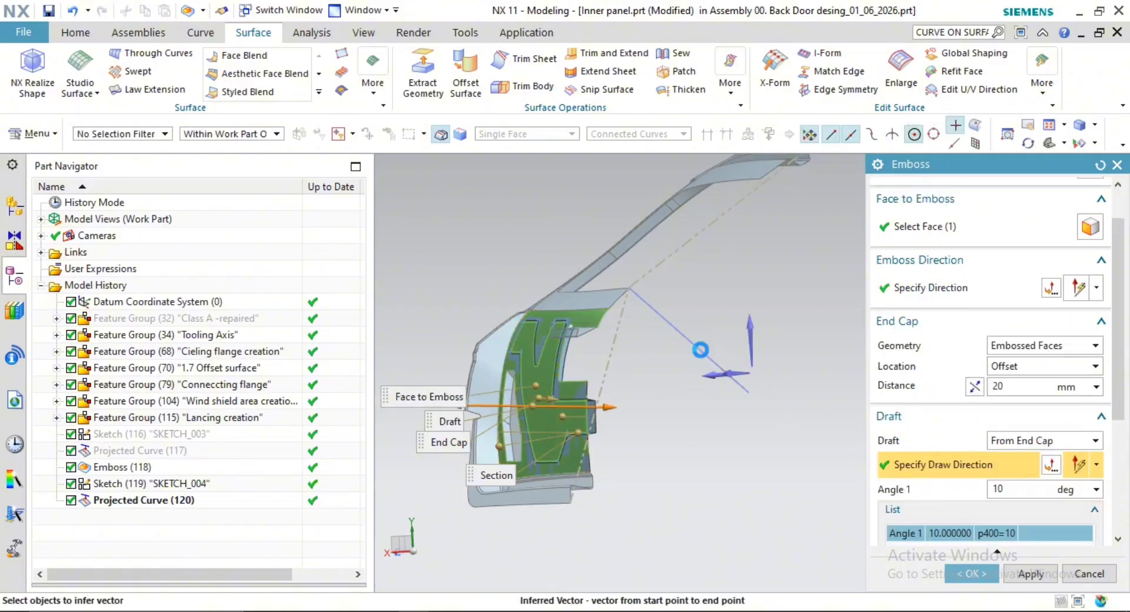
pyautogui.click(770, 404)
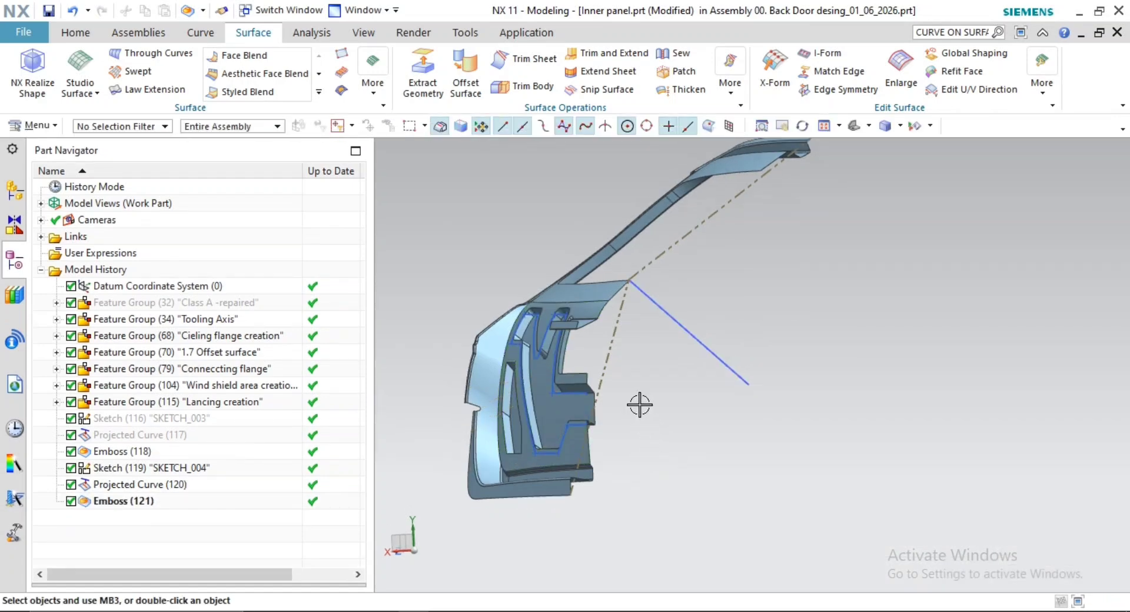
# Hide the second emboss's projected curve and its source sketch SKETCH_004
pyautogui.moveTo(640, 405); pyautogui.dragTo(699, 469, button='middle')
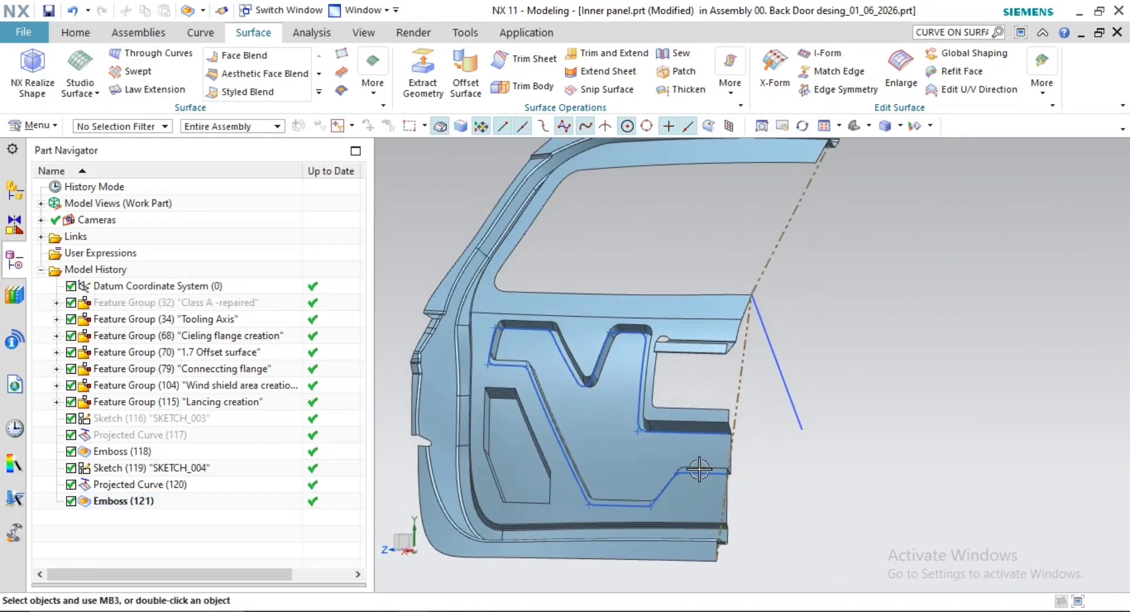
pyautogui.scroll(4, 661, 421)
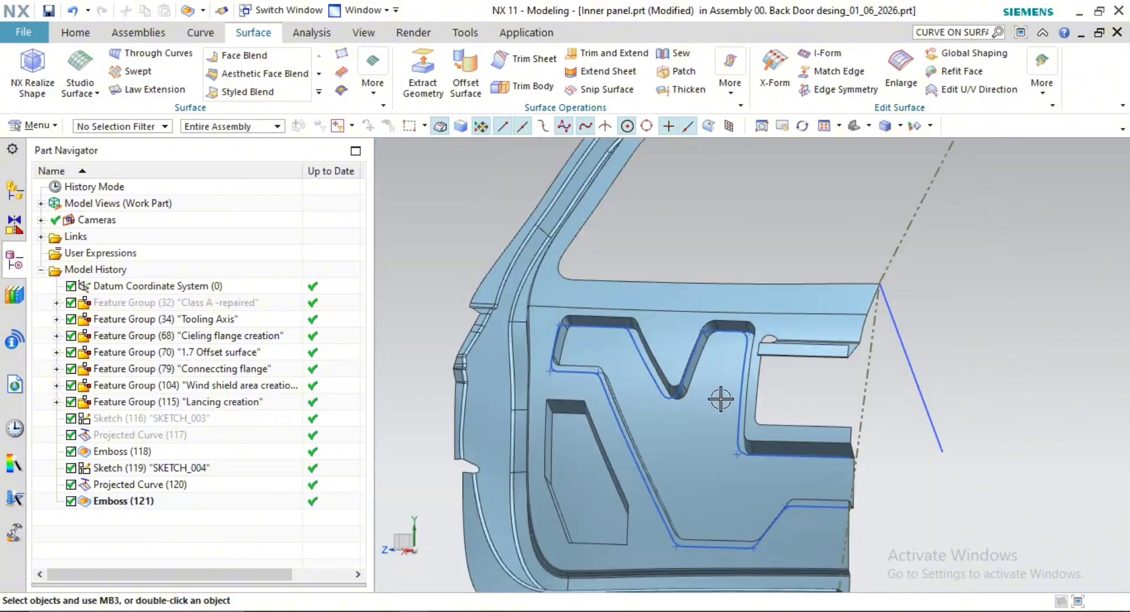
pyautogui.moveTo(721, 400); pyautogui.dragTo(807, 485, button='middle')
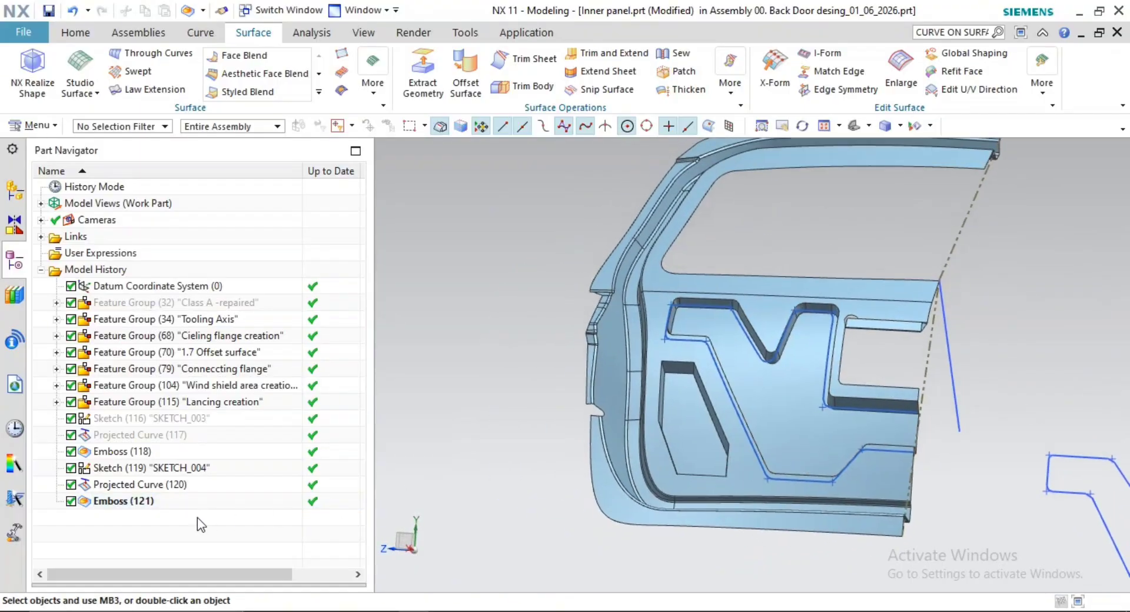
pyautogui.rightClick(126, 483)
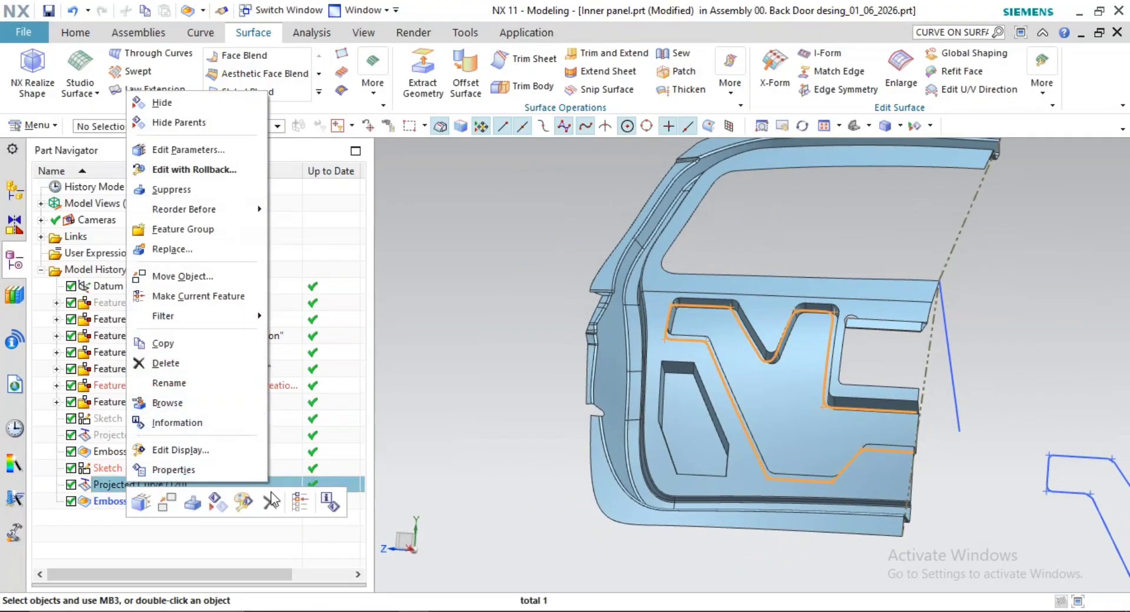
pyautogui.click(176, 103)
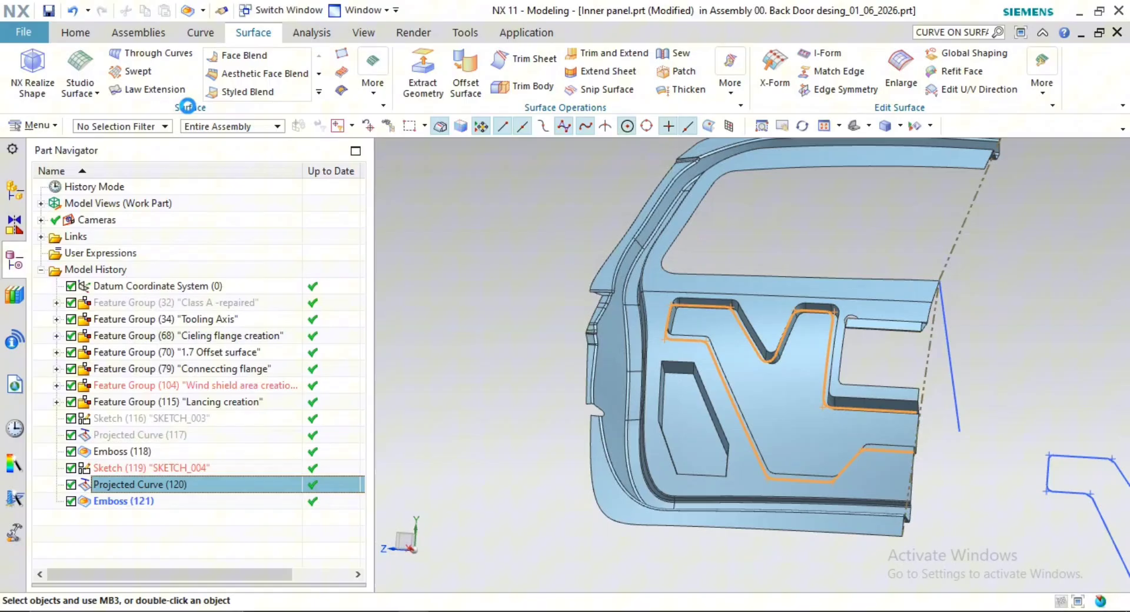
pyautogui.click(156, 467)
pyautogui.rightClick(156, 468)
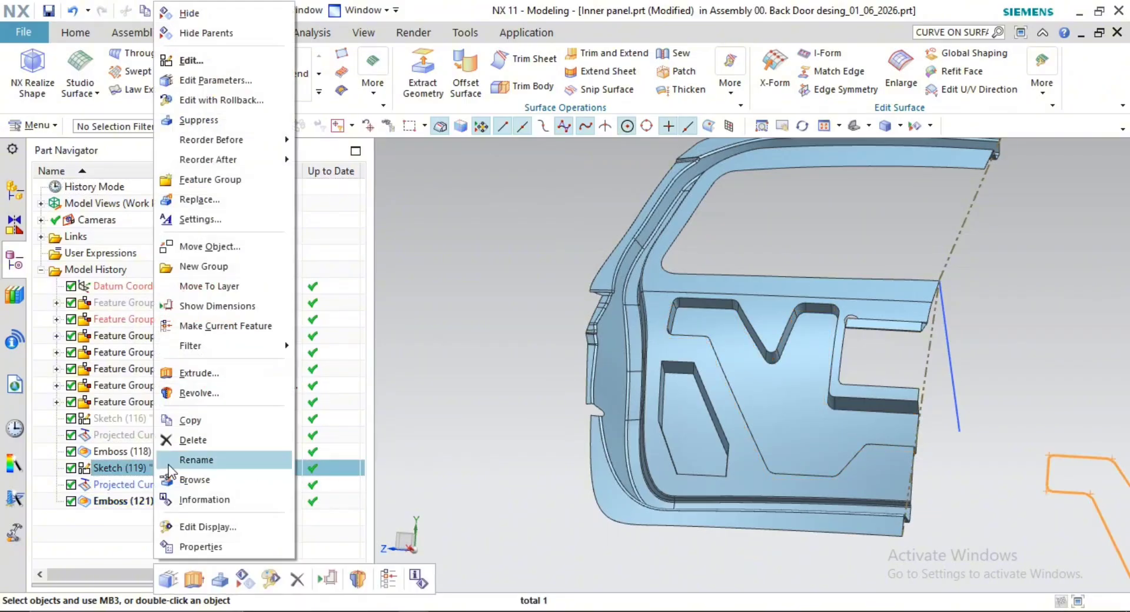
pyautogui.click(239, 26)
# Try an Edge Blend with a 2 mm radius on the tangent edge chain around the second emboss's floor
pyautogui.moveTo(843, 414); pyautogui.dragTo(738, 373, button='middle')
pyautogui.scroll(2, 734, 358)
pyautogui.scroll(-2, 750, 353)
pyautogui.scroll(4, 738, 372)
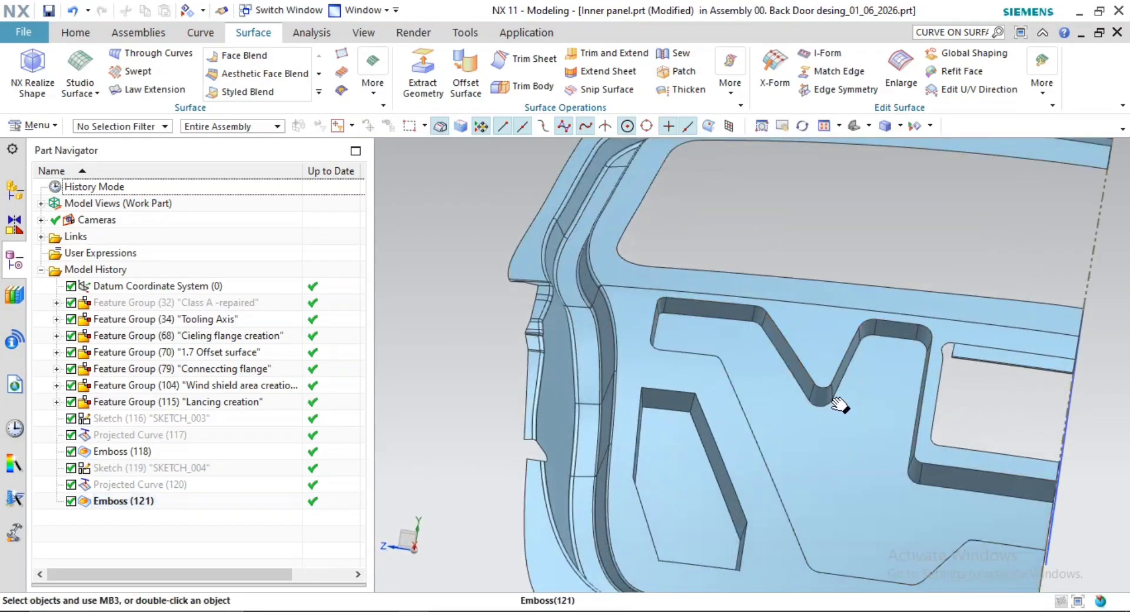
pyautogui.scroll(-3, 788, 383)
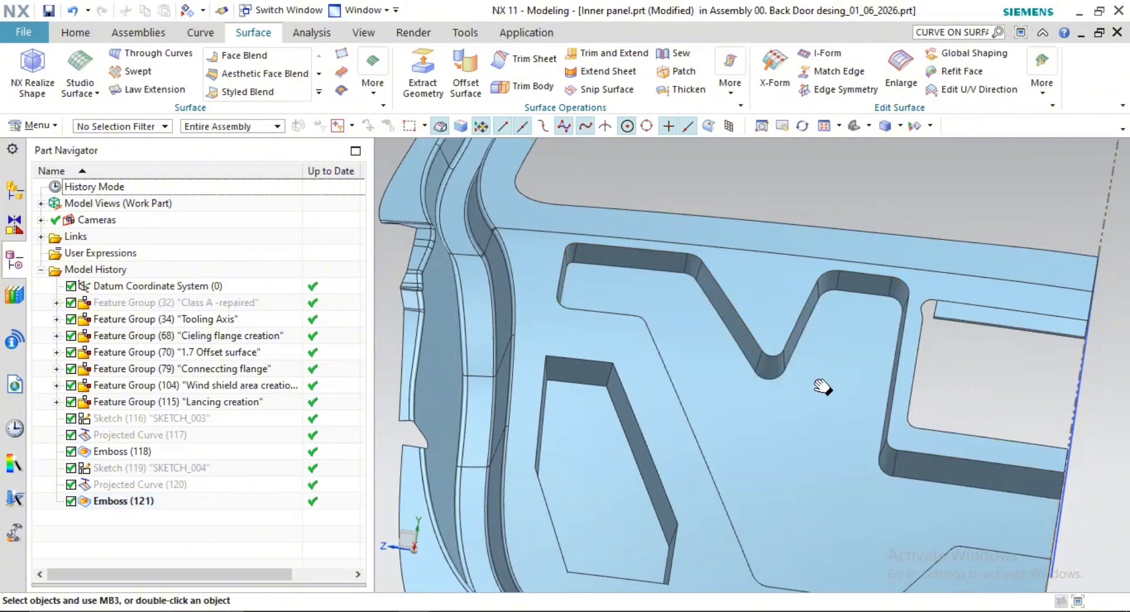
pyautogui.scroll(-2, 806, 430)
pyautogui.moveTo(797, 469); pyautogui.dragTo(794, 410, button='middle')
pyautogui.scroll(5, 788, 410)
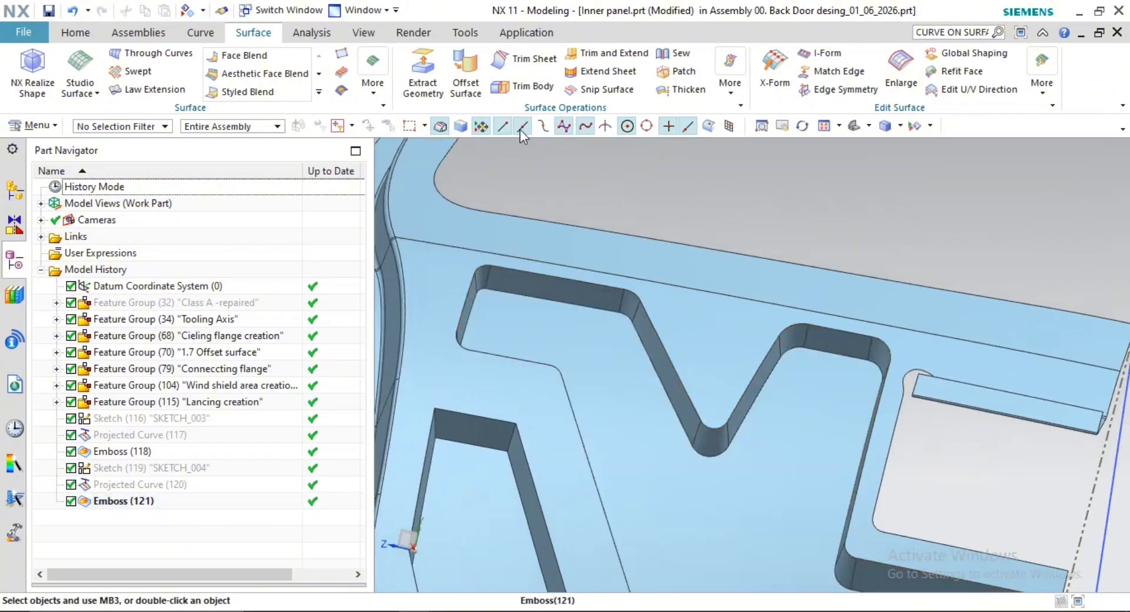
pyautogui.click(318, 91)
pyautogui.click(371, 93)
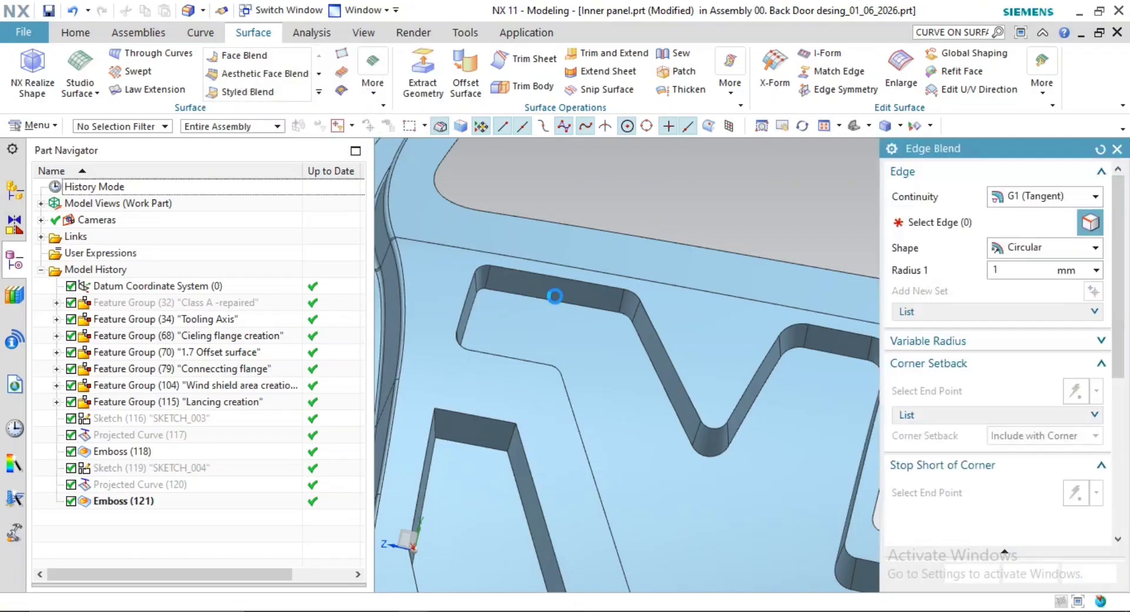
pyautogui.click(545, 301)
pyautogui.scroll(-1, 678, 396)
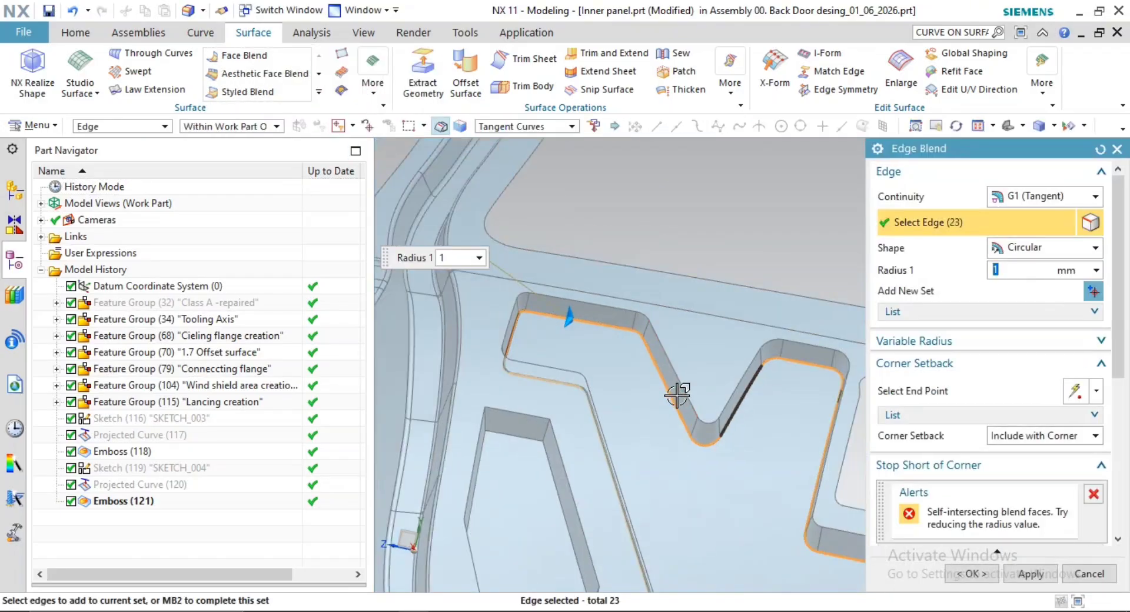
pyautogui.scroll(5, 678, 395)
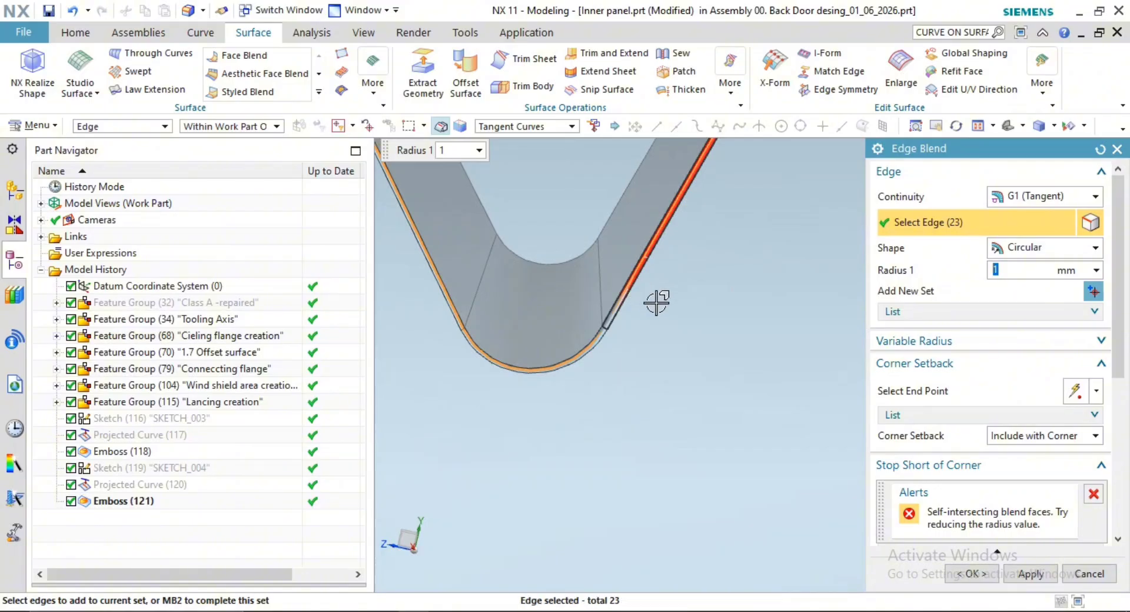
pyautogui.scroll(-3, 656, 302)
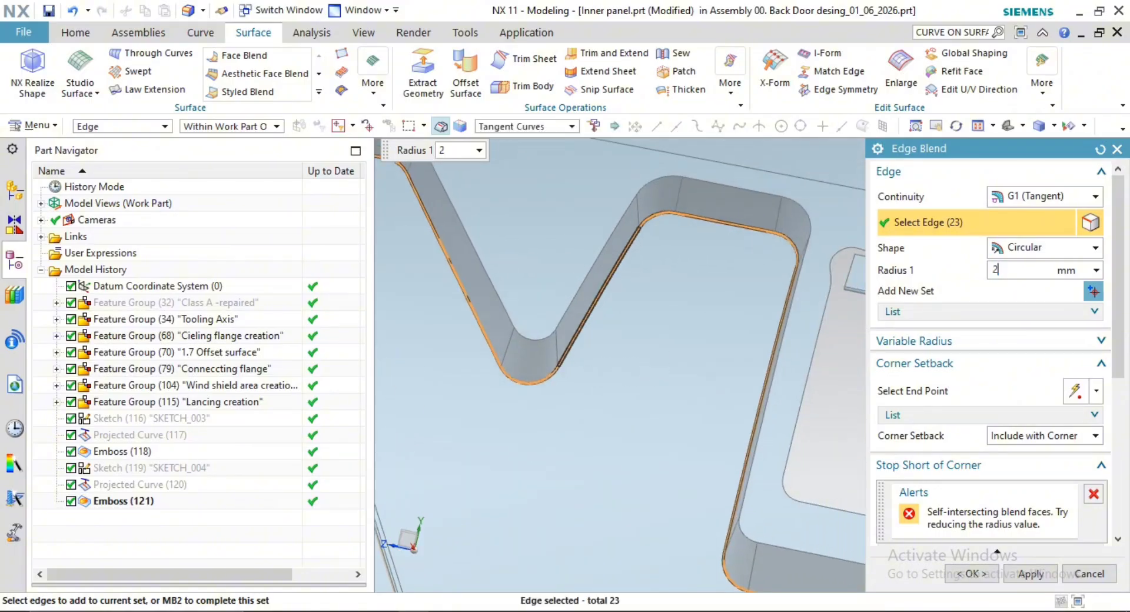
pyautogui.press('Return')
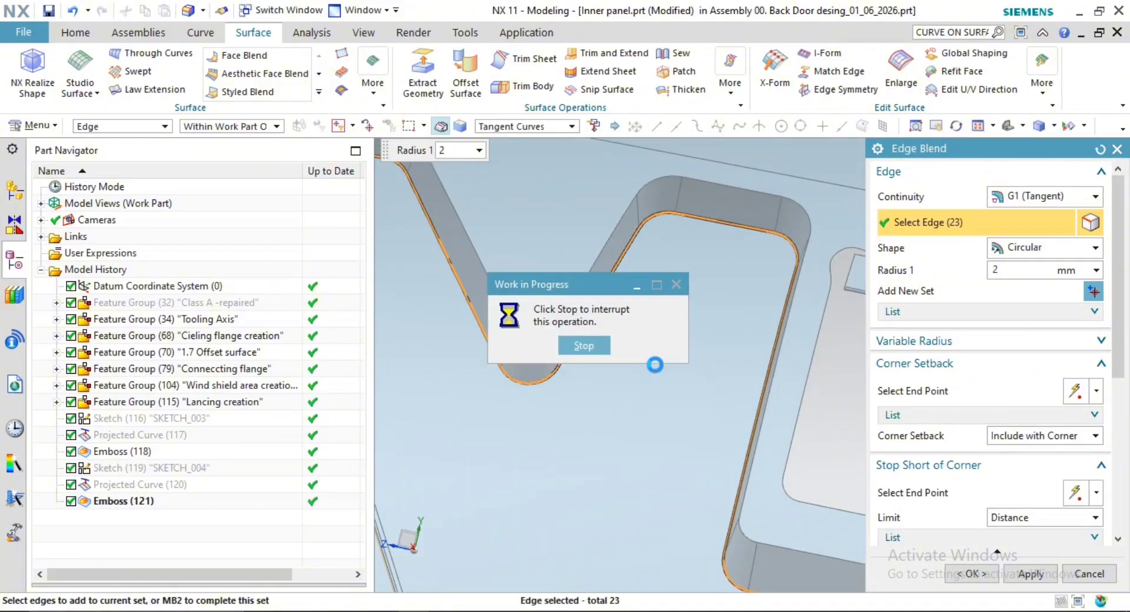
# Try a 4 mm radius on the floor edge blend, inspect the preview around the V-notch, and discard the blend
pyautogui.scroll(-8, 559, 368)
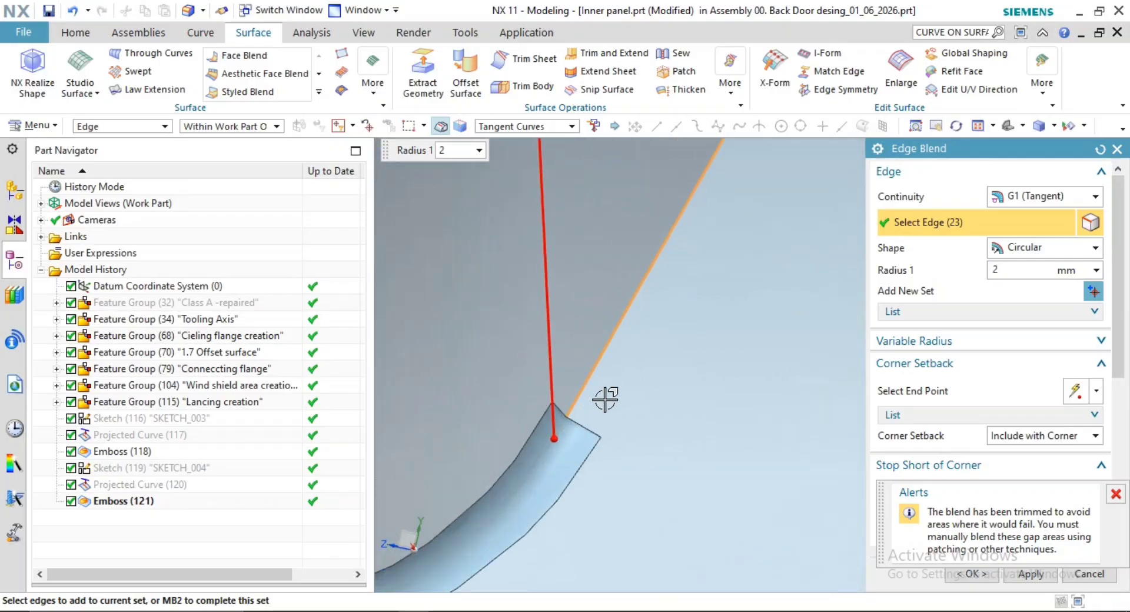
pyautogui.scroll(6, 696, 388)
pyautogui.moveTo(728, 391)
pyautogui.mouseDown(button='middle')
pyautogui.moveTo(739, 391)
pyautogui.moveTo(726, 384)
pyautogui.mouseUp(button='middle')
pyautogui.scroll(-4, 776, 493)
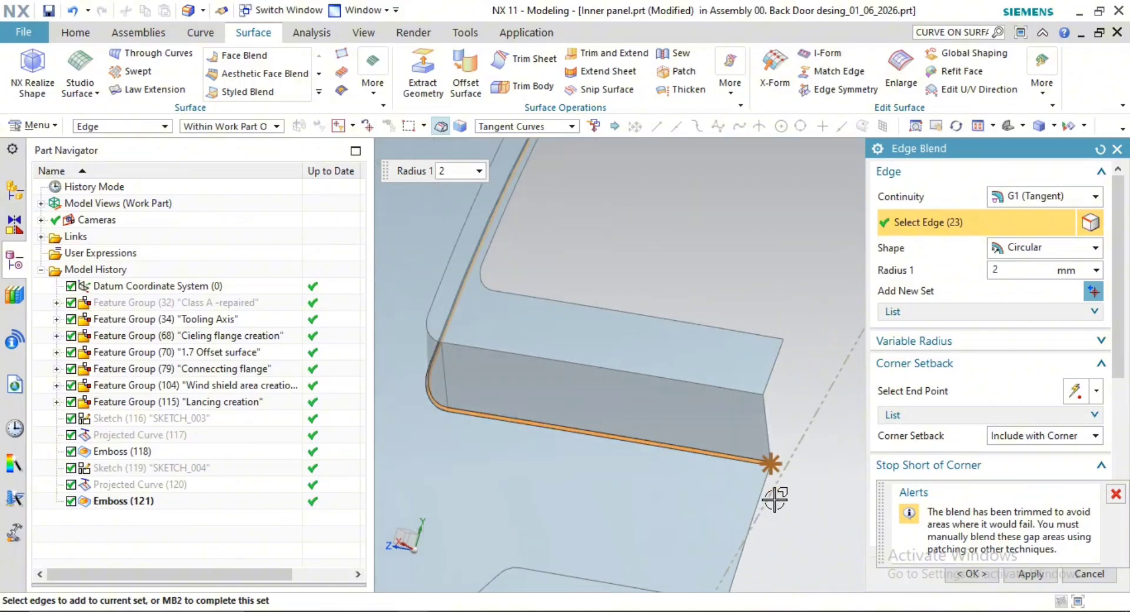
pyautogui.click(1011, 270)
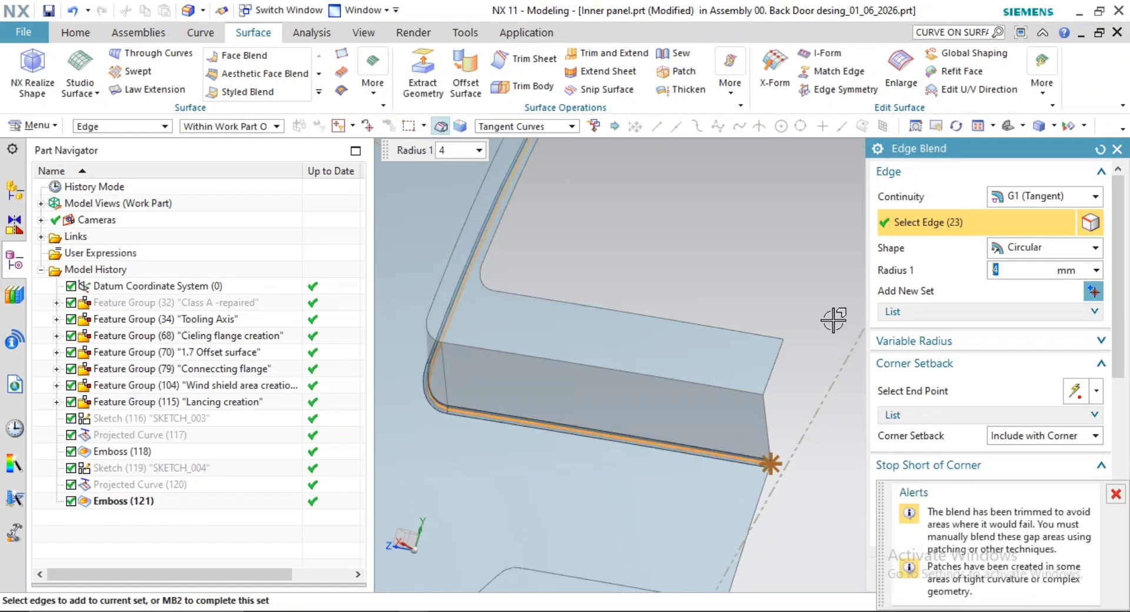
pyautogui.scroll(4, 824, 321)
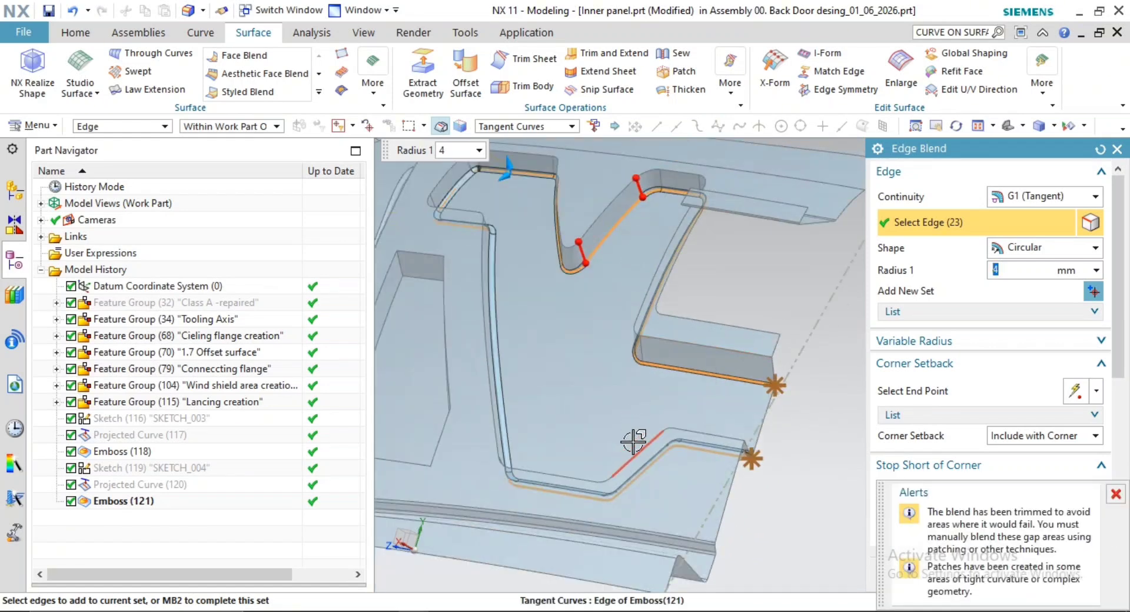
pyautogui.scroll(-6, 586, 264)
pyautogui.scroll(3, 587, 268)
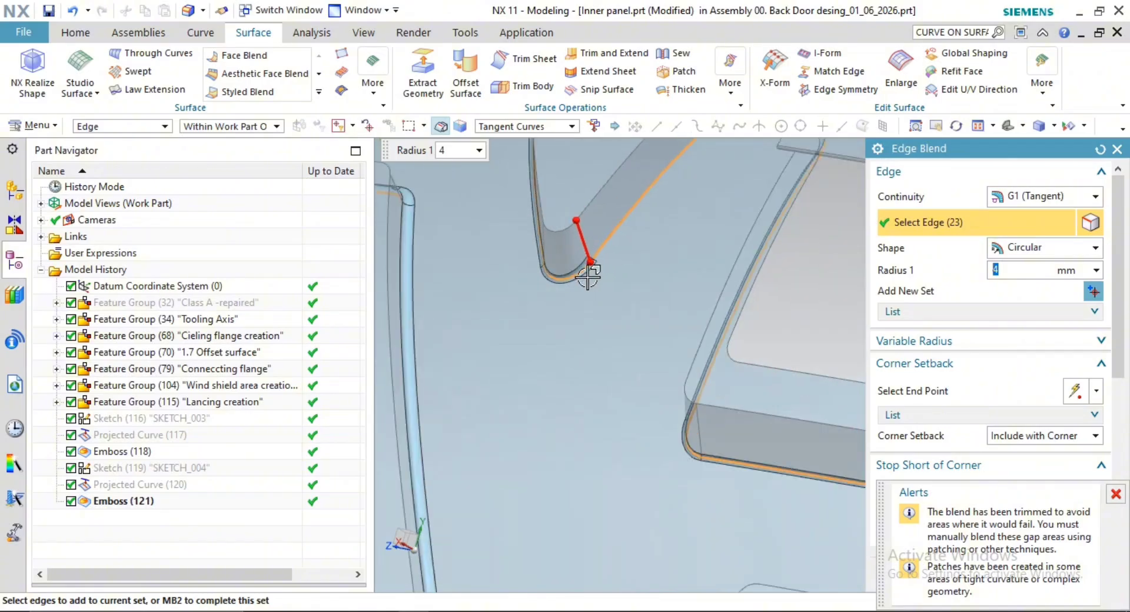
pyautogui.middleClick(591, 276)
pyautogui.scroll(5, 595, 277)
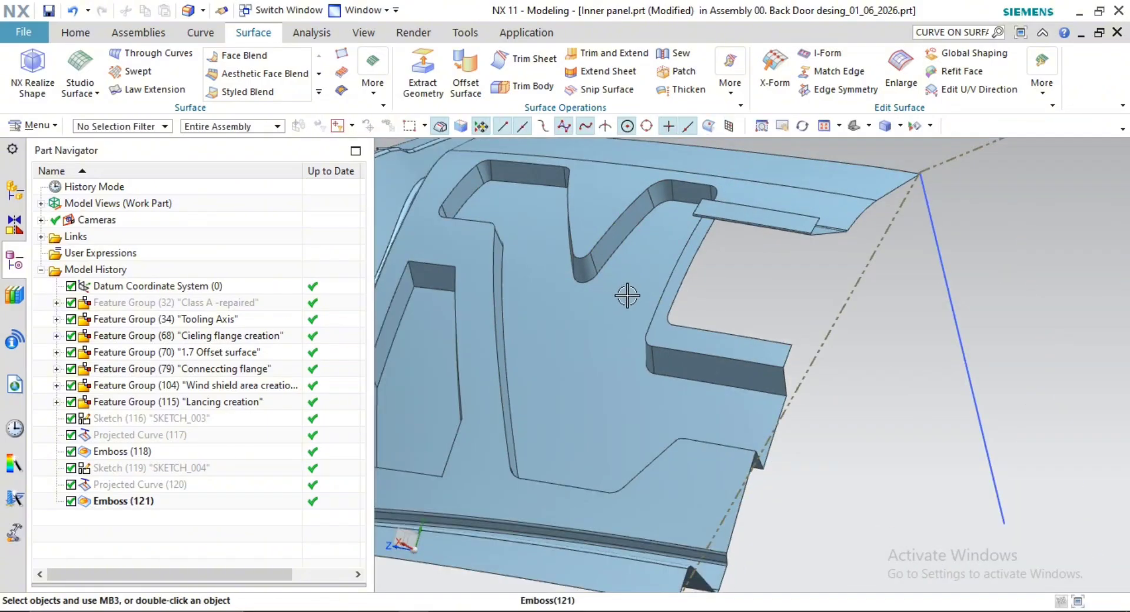
# Edit SKETCH_004 and set the radius of the arc at the tip of the V-notch to 25 mm
pyautogui.scroll(4, 662, 327)
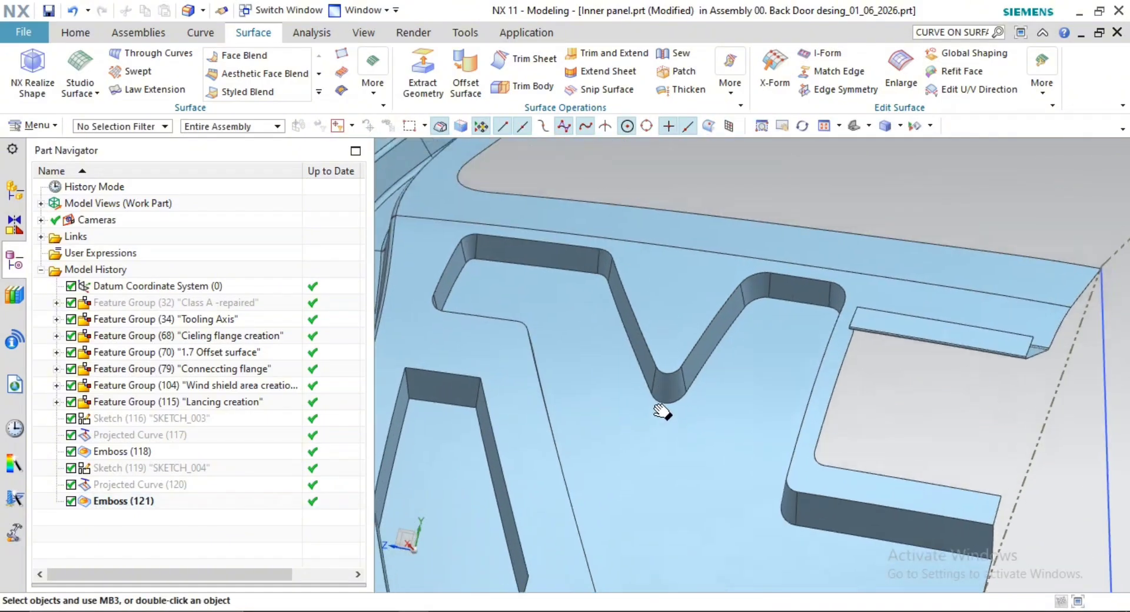
pyautogui.scroll(-5, 700, 387)
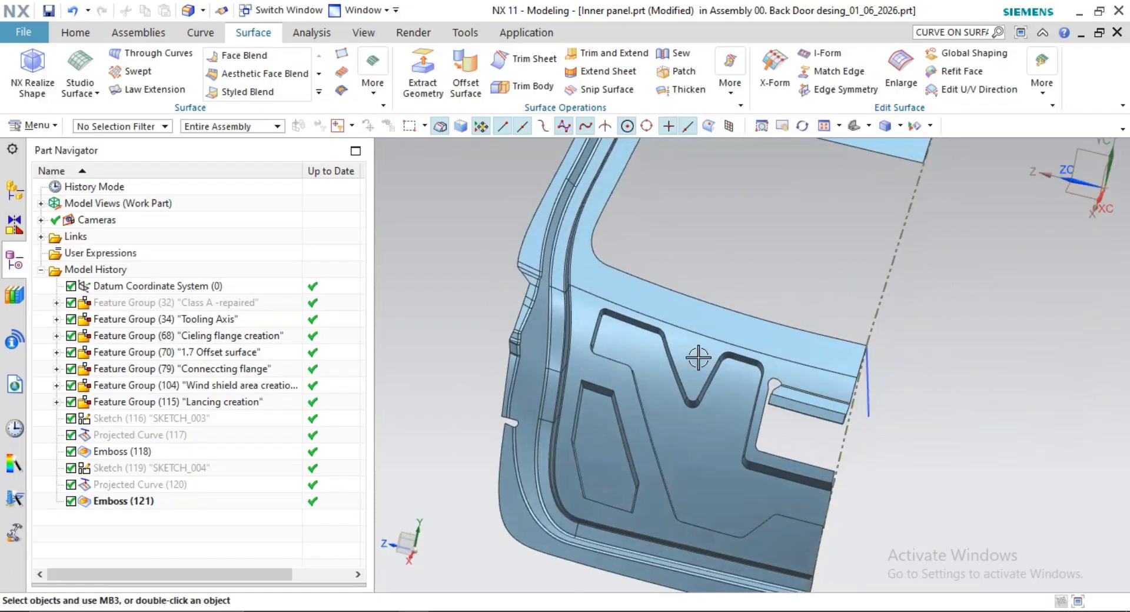
pyautogui.click(133, 467)
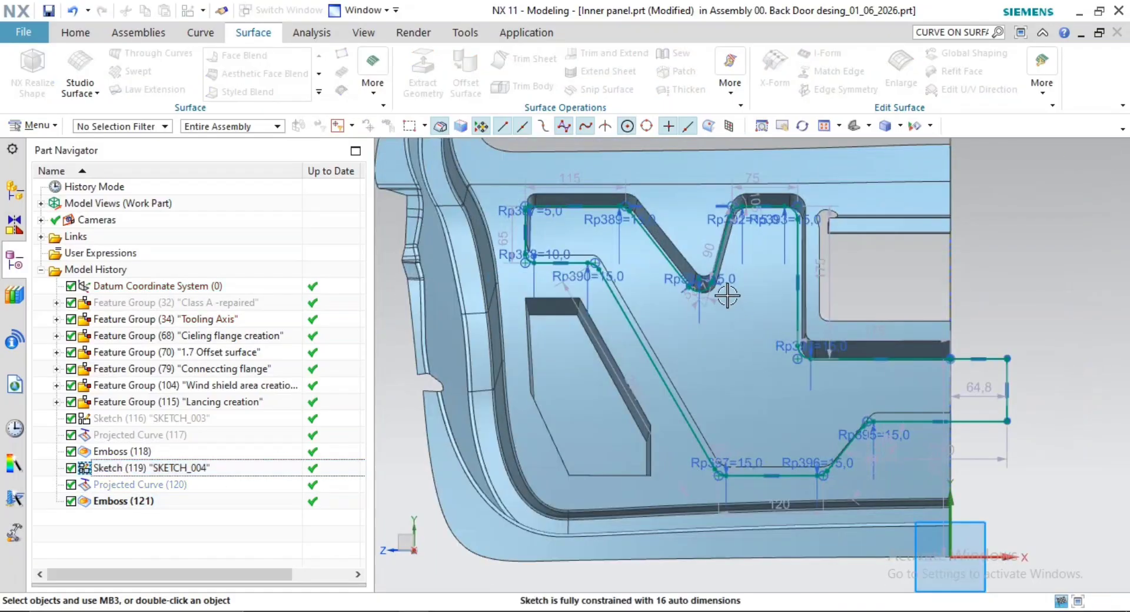
pyautogui.scroll(-5, 715, 291)
pyautogui.keyDown('shift'); pyautogui.moveTo(692, 299); pyautogui.dragTo(708, 390, button='middle'); pyautogui.keyUp('shift')
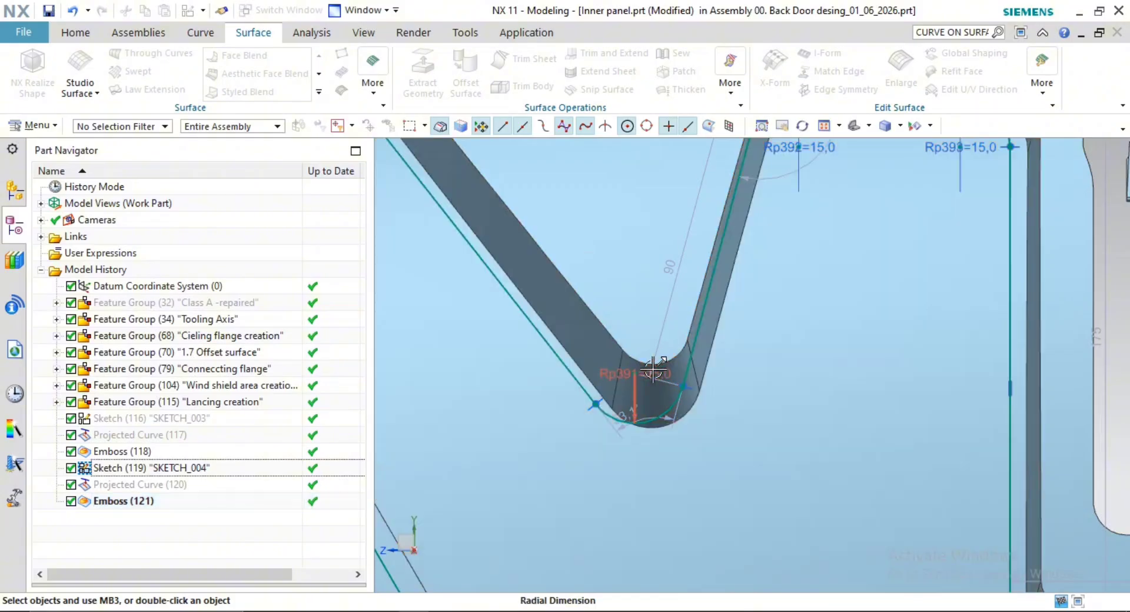
pyautogui.moveTo(645, 371); pyautogui.dragTo(640, 241)
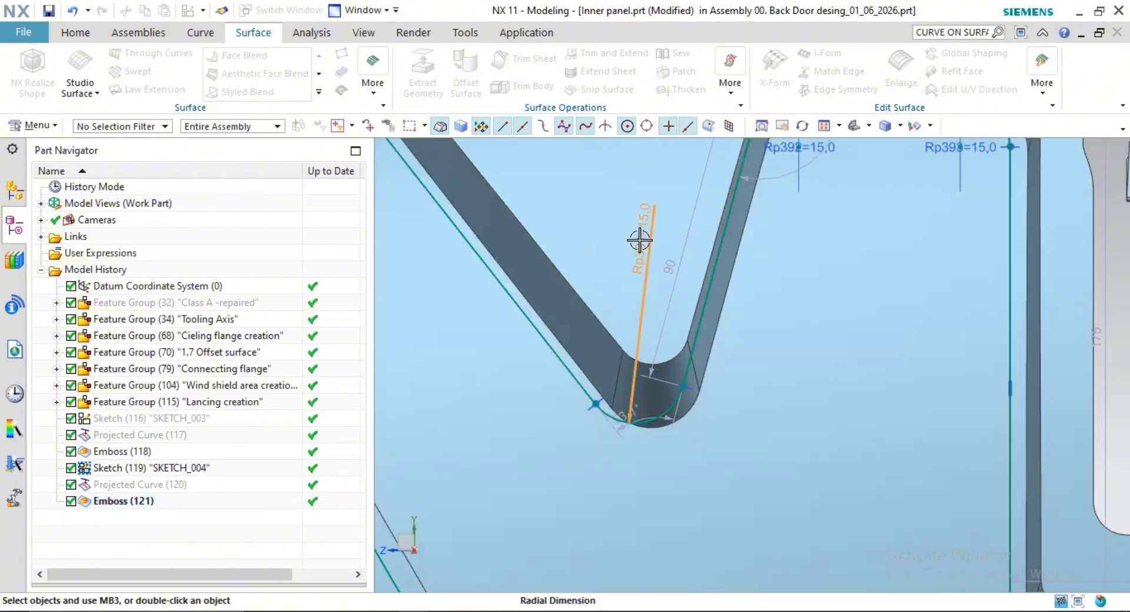
pyautogui.doubleClick(640, 240)
pyautogui.write('25')
pyautogui.press('Return')
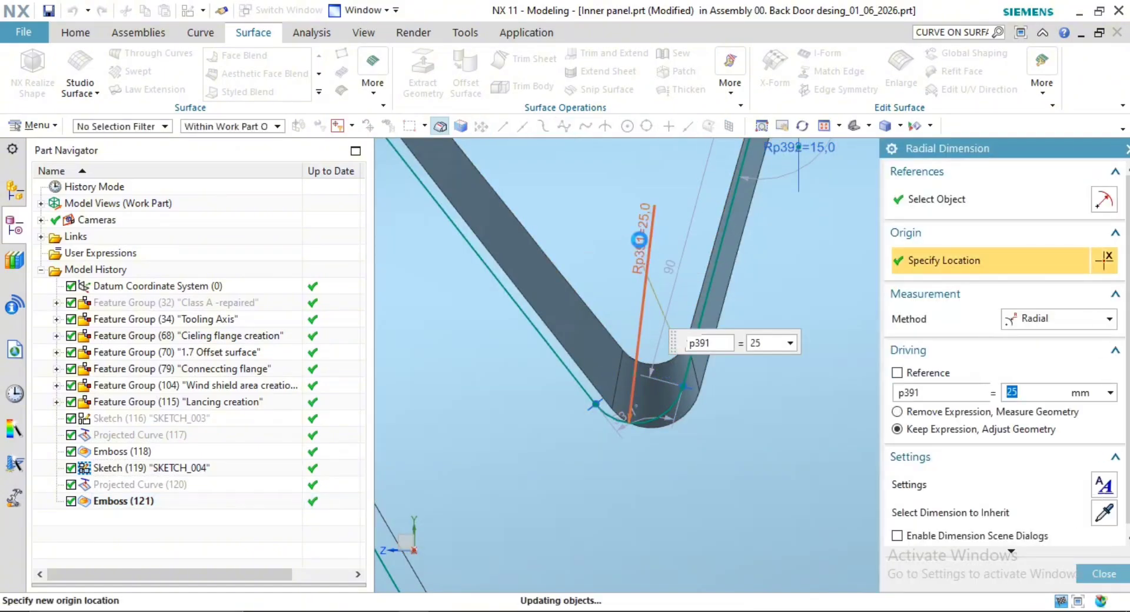
pyautogui.scroll(-4, 693, 352)
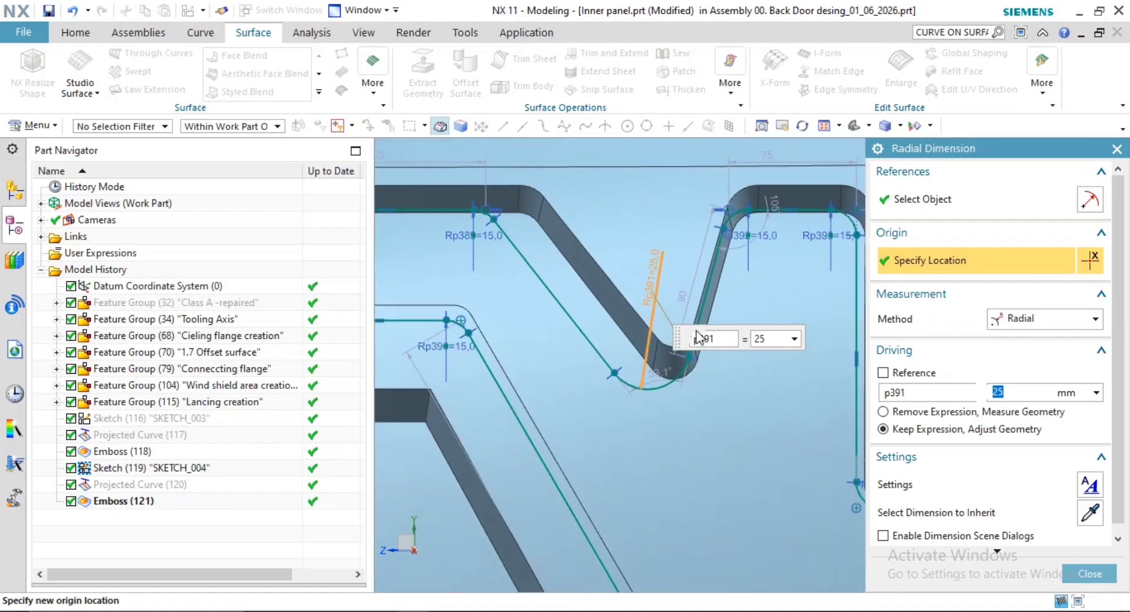
pyautogui.middleClick(661, 295)
# Reshape the V-notch in the sketch by shifting its sloped sides and the adjoining upper profile lines downward
pyautogui.keyDown('shift'); pyautogui.moveTo(663, 322); pyautogui.dragTo(646, 338, button='middle'); pyautogui.keyUp('shift')
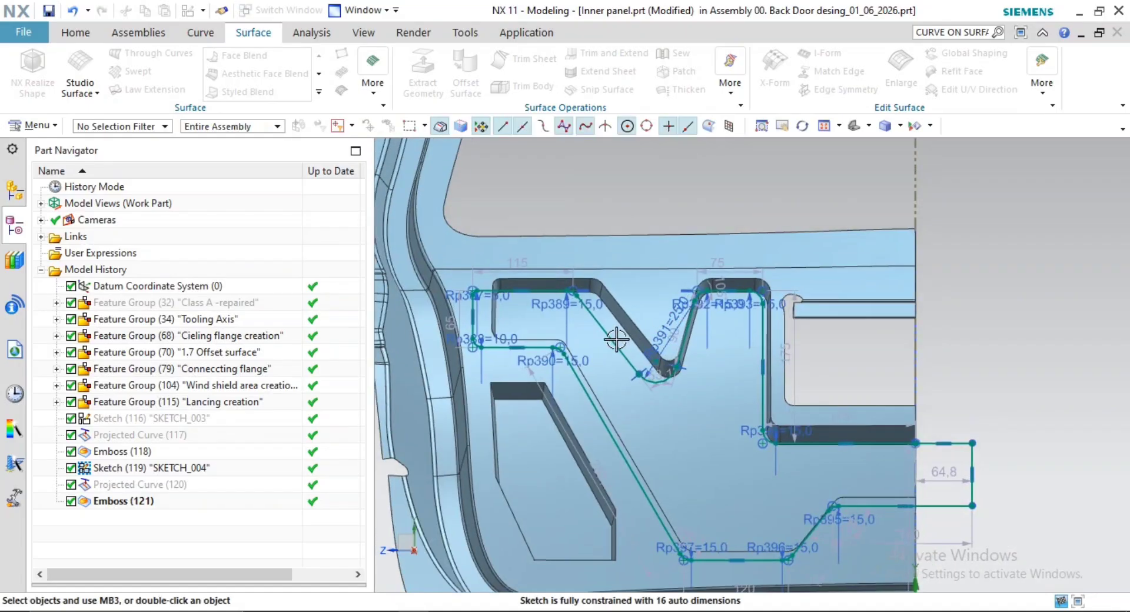
pyautogui.moveTo(618, 338)
pyautogui.mouseDown()
pyautogui.moveTo(629, 333)
pyautogui.moveTo(611, 334)
pyautogui.moveTo(619, 356)
pyautogui.moveTo(641, 357)
pyautogui.mouseUp()
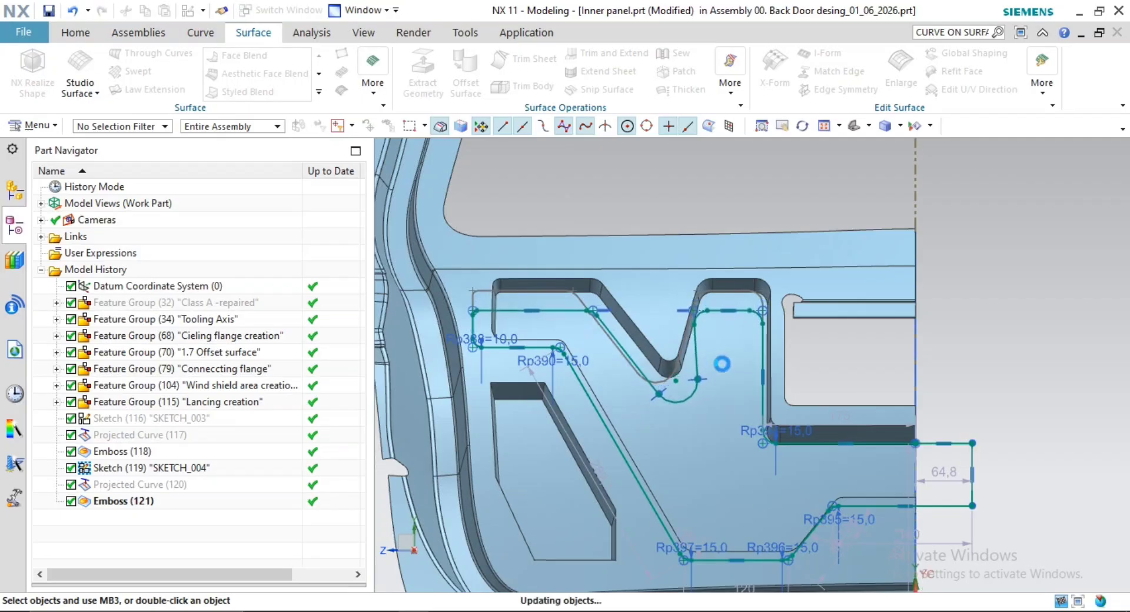
pyautogui.scroll(2, 706, 363)
# Constrain the V-notch's side line nearest the handle cutout to vertical and finish the sketch
pyautogui.rightClick(697, 356)
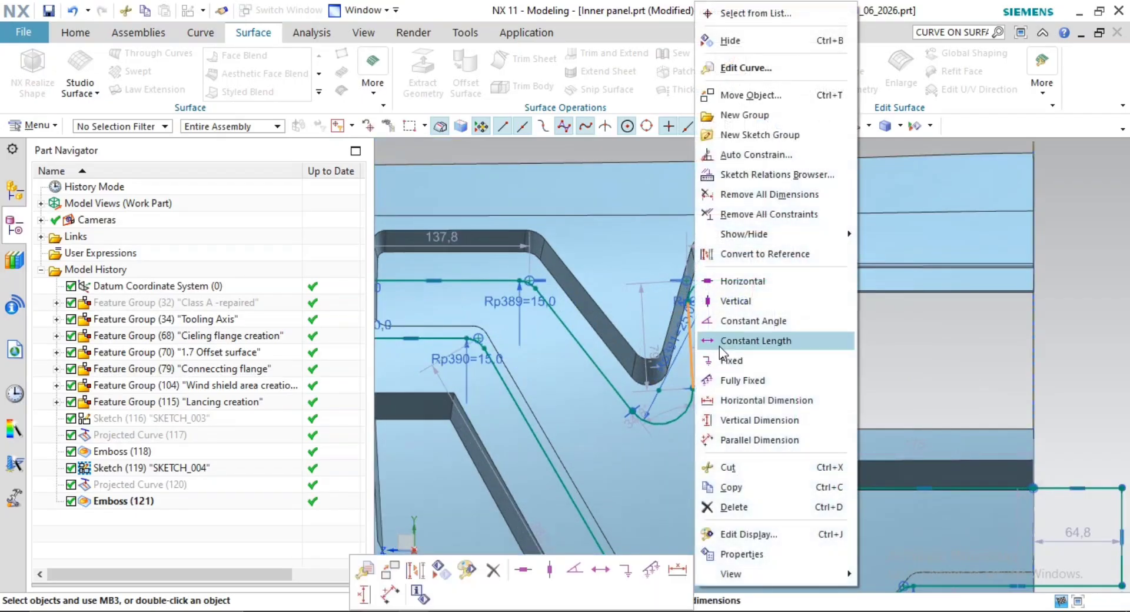
pyautogui.click(766, 301)
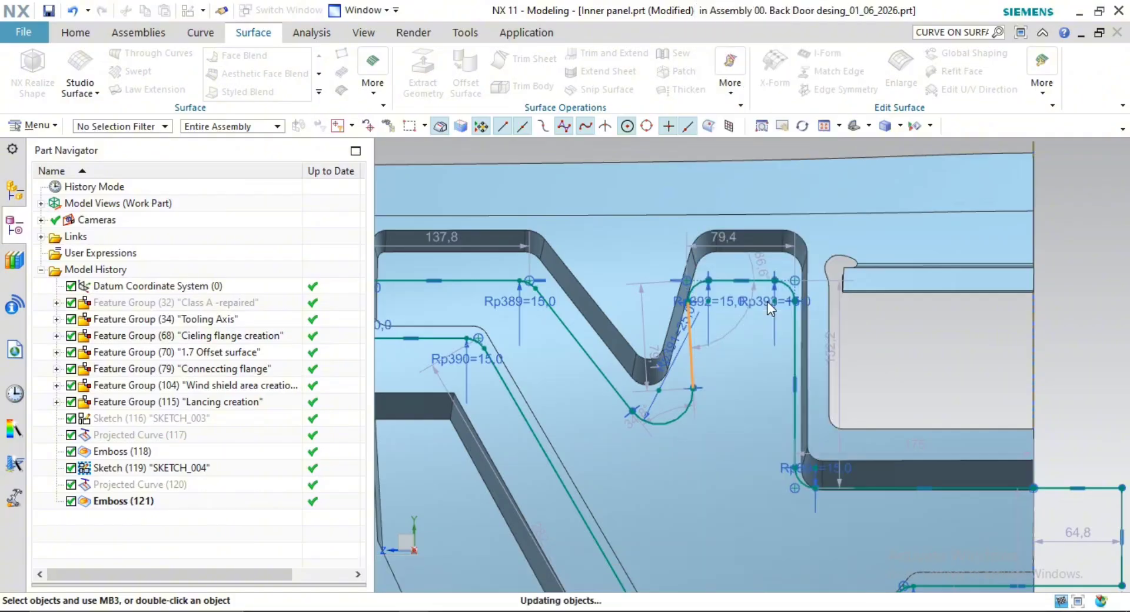
pyautogui.scroll(-3, 695, 345)
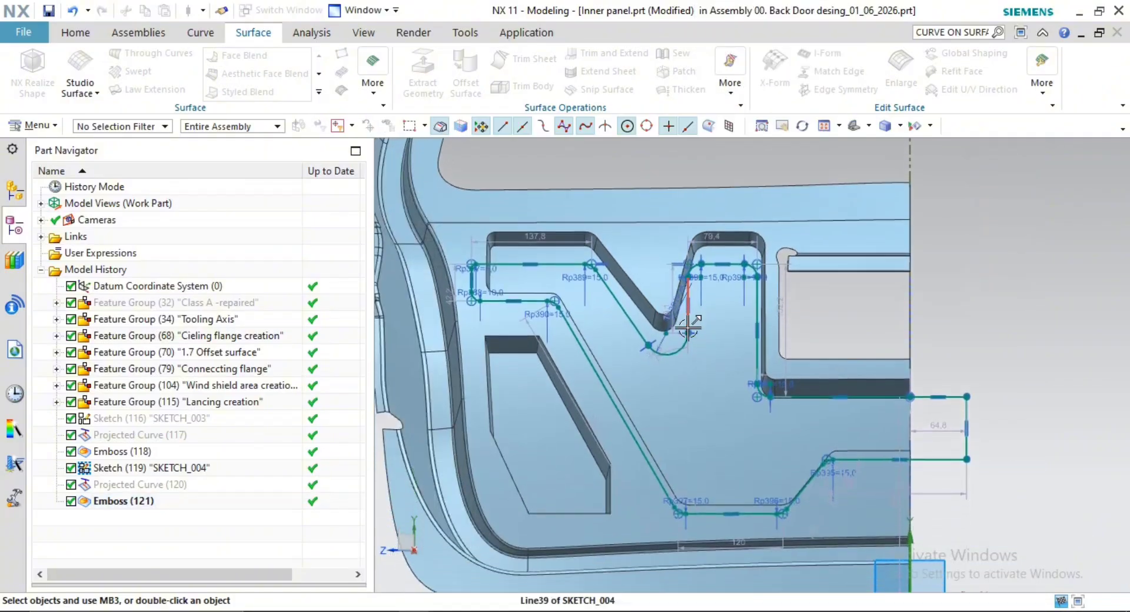
pyautogui.scroll(1, 759, 242)
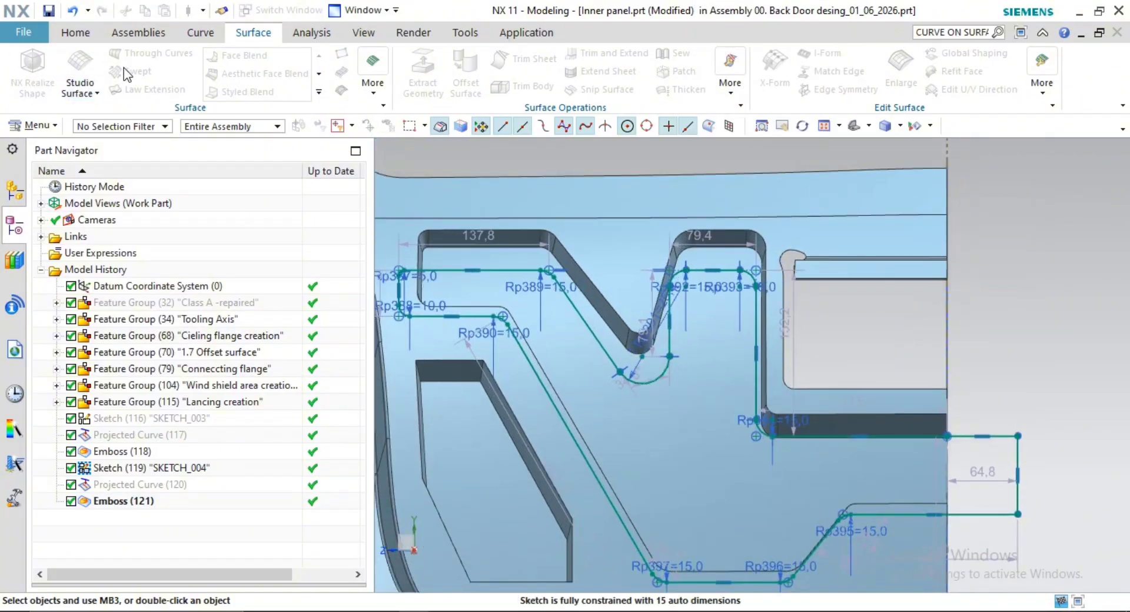
pyautogui.click(75, 30)
pyautogui.click(59, 66)
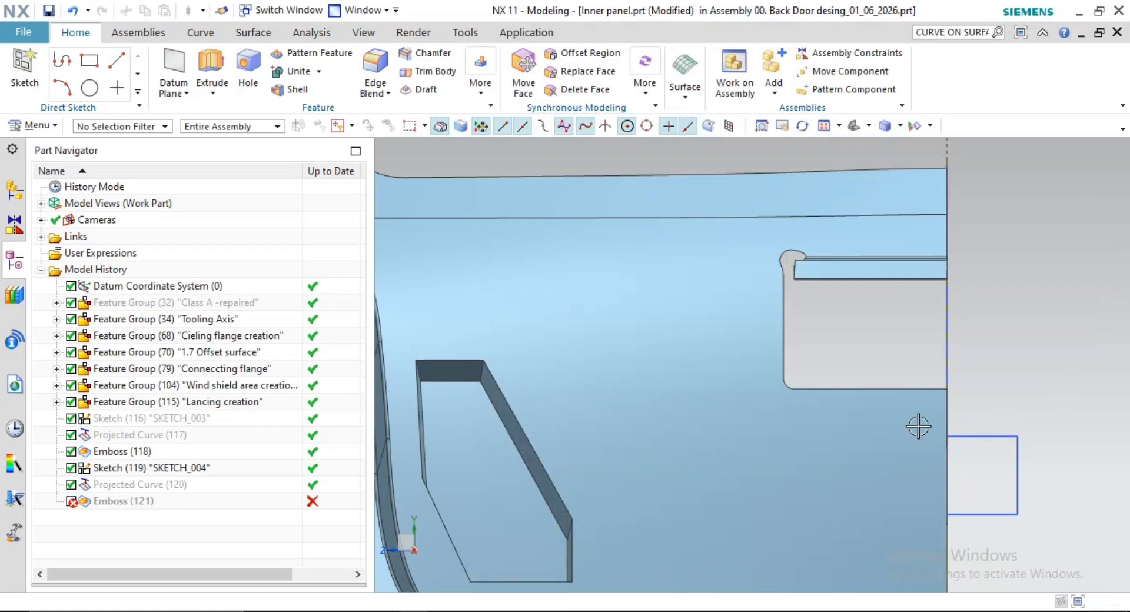
pyautogui.scroll(-3, 799, 437)
pyautogui.moveTo(799, 436)
pyautogui.mouseDown(button='middle')
pyautogui.moveTo(757, 436)
pyautogui.moveTo(792, 433)
pyautogui.mouseUp(button='middle')
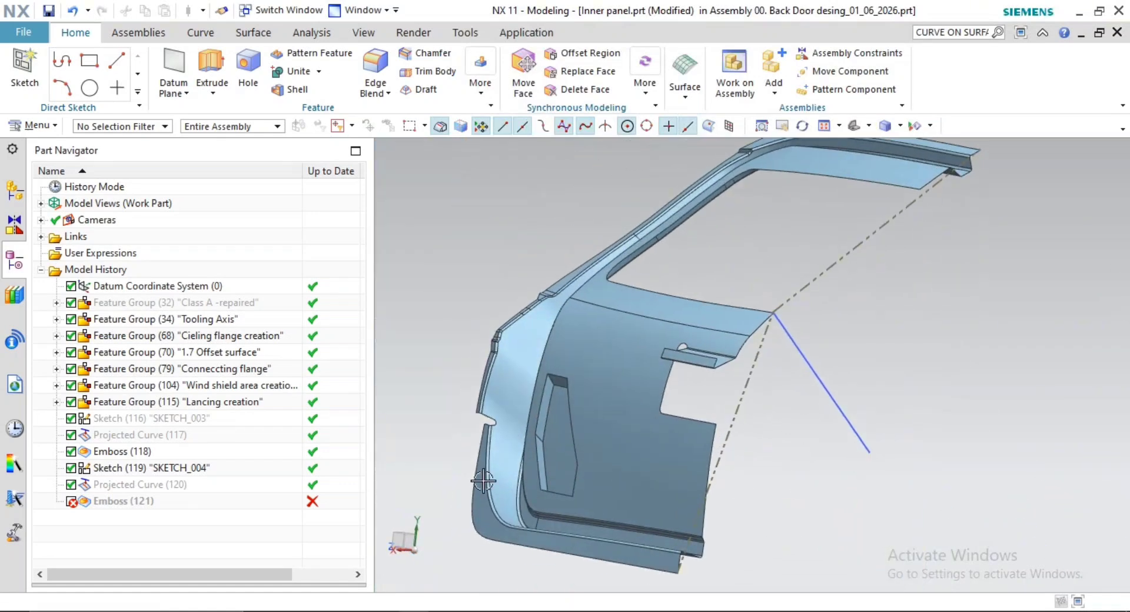
pyautogui.doubleClick(107, 501)
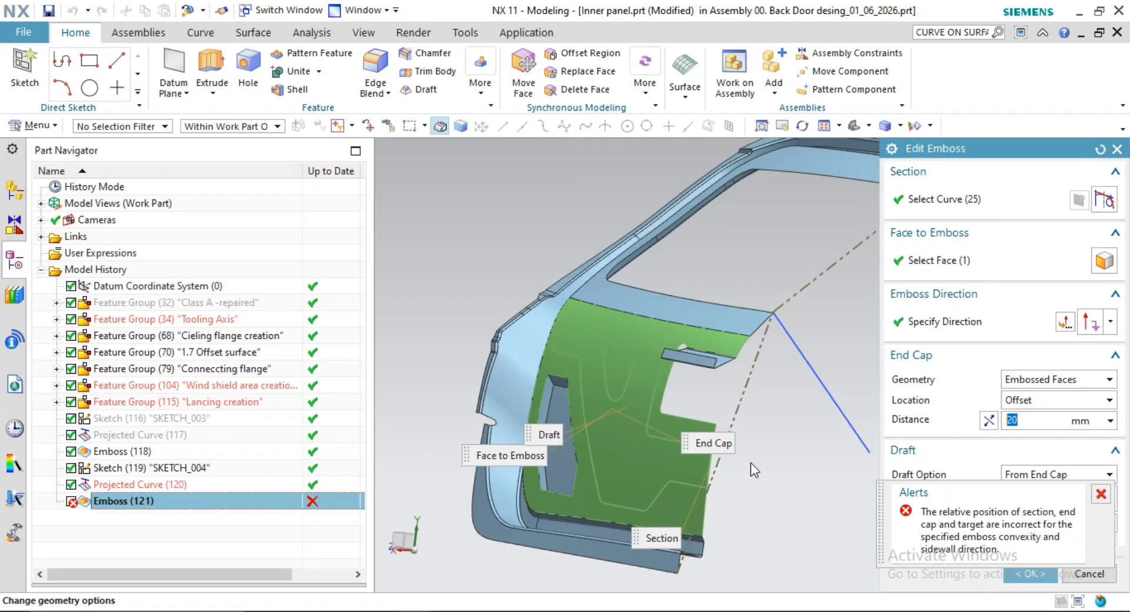
pyautogui.press('Escape')
pyautogui.scroll(-6, 750, 463)
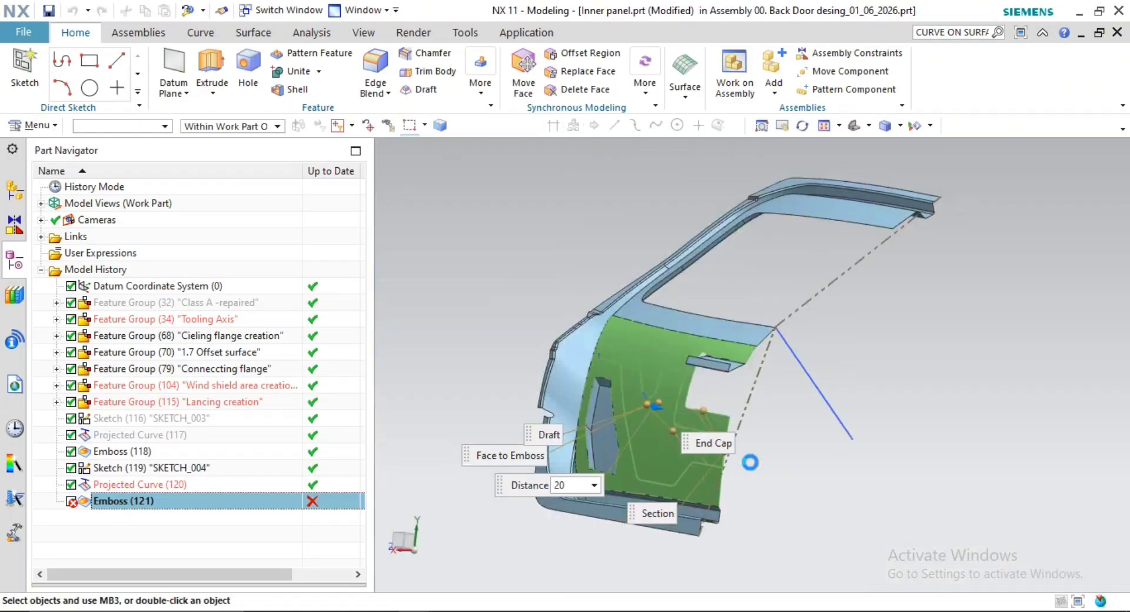
# Edit the failed Emboss (121), set its end cap offset distance to 10 mm, and accept the change
pyautogui.doubleClick(110, 501)
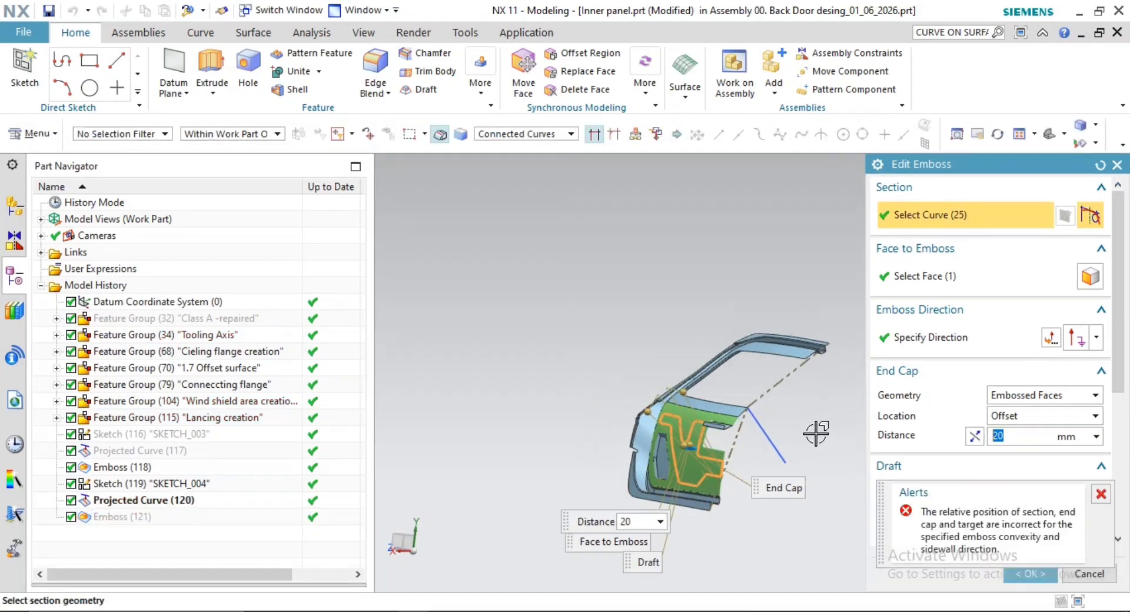
pyautogui.scroll(6, 661, 429)
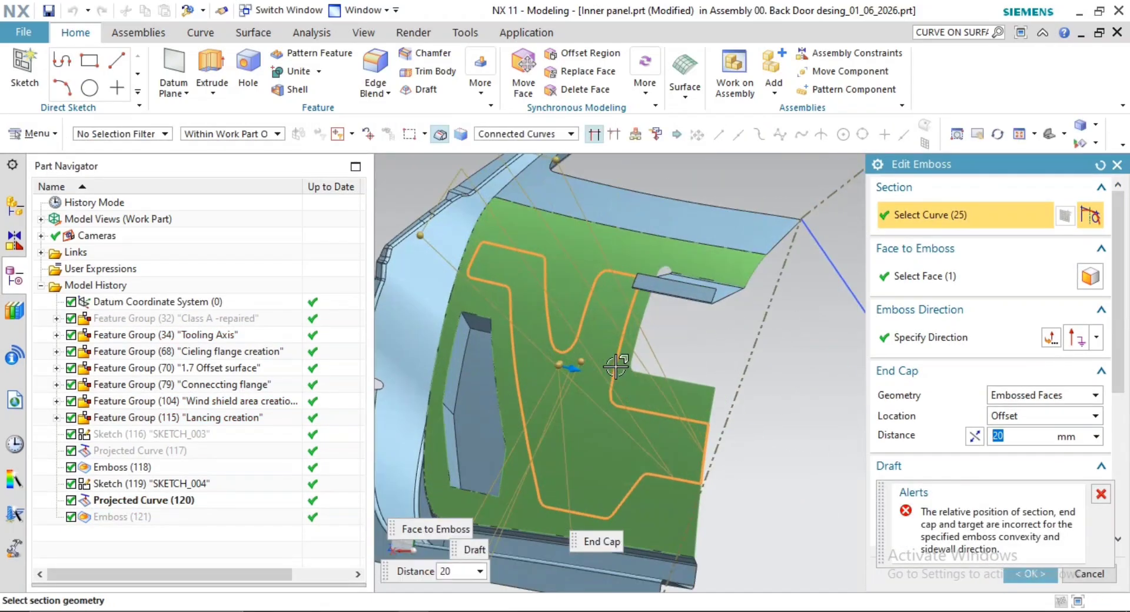
pyautogui.click(888, 285)
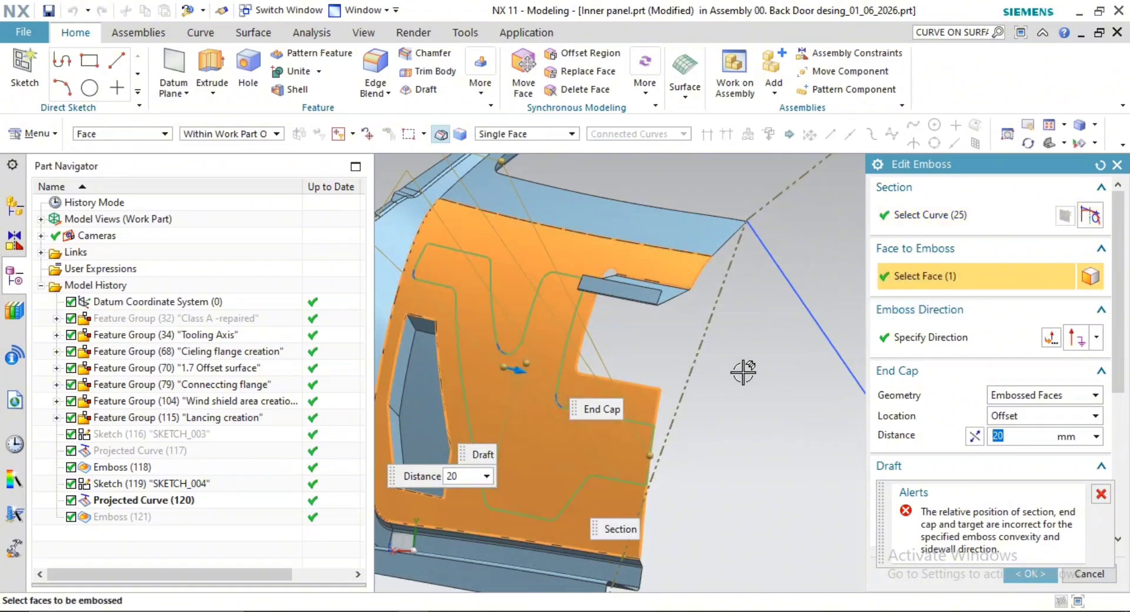
pyautogui.keyDown('shift'); pyautogui.moveTo(789, 435); pyautogui.dragTo(810, 404, button='middle'); pyautogui.keyUp('shift')
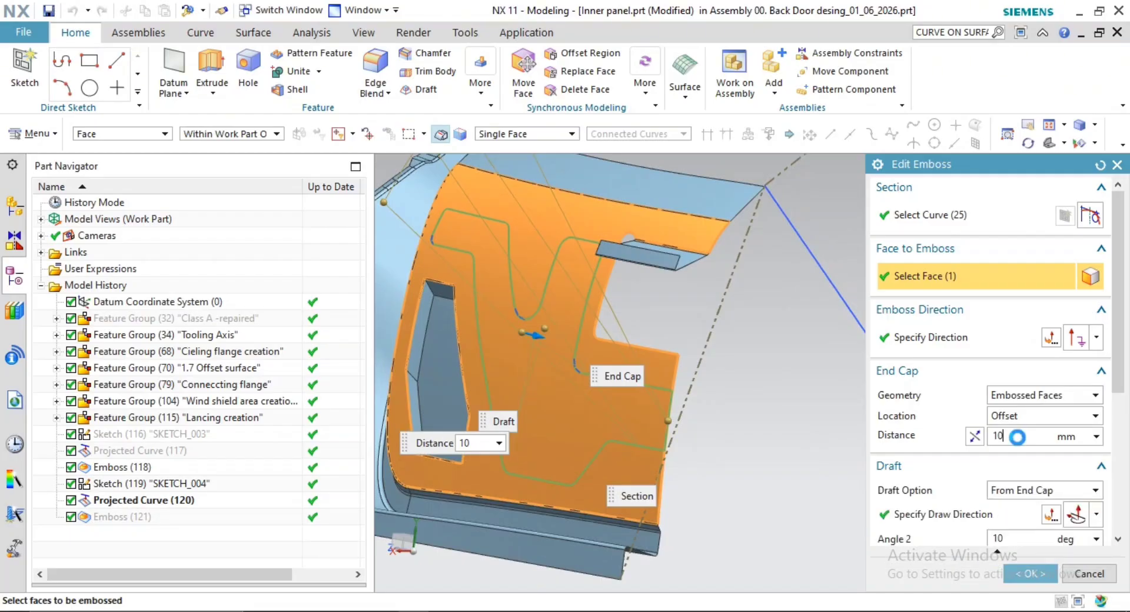
pyautogui.press('Tab')
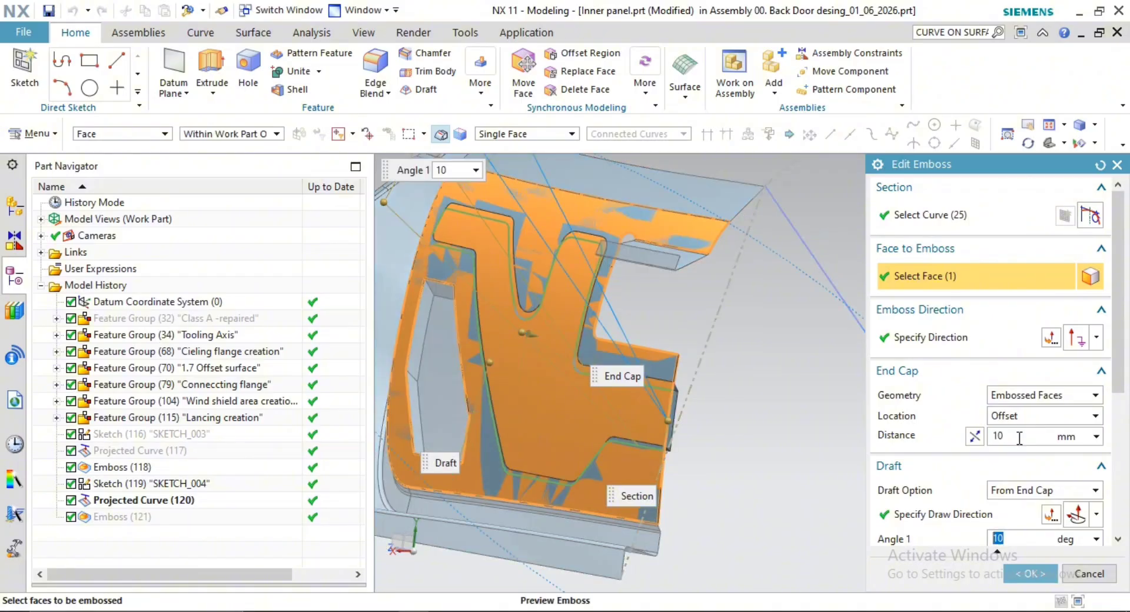
pyautogui.scroll(-1, 659, 448)
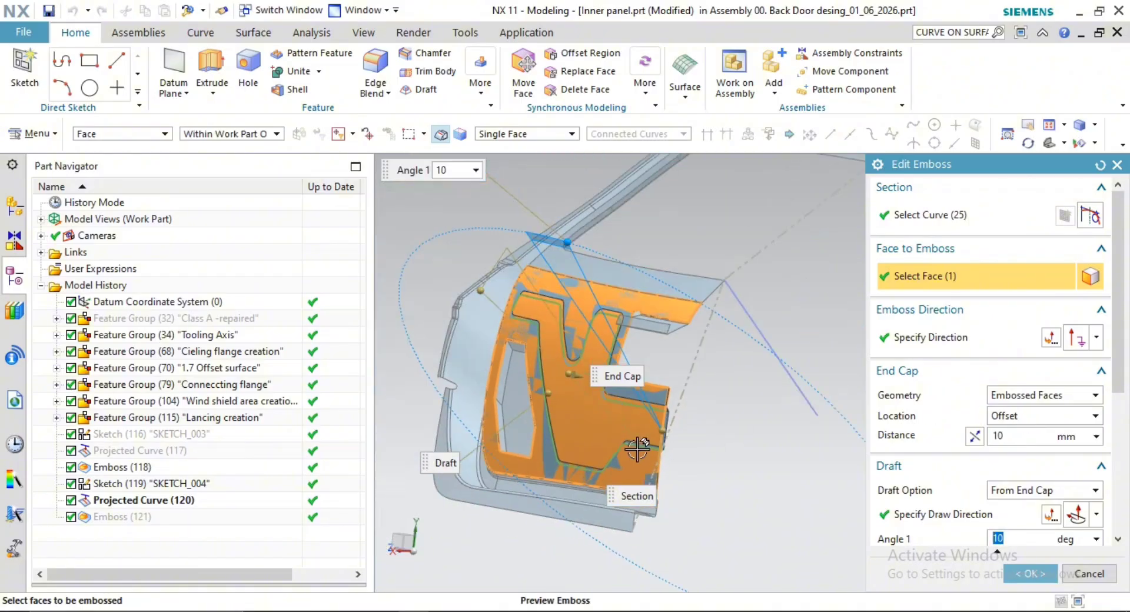
pyautogui.moveTo(613, 462); pyautogui.dragTo(824, 512, button='middle')
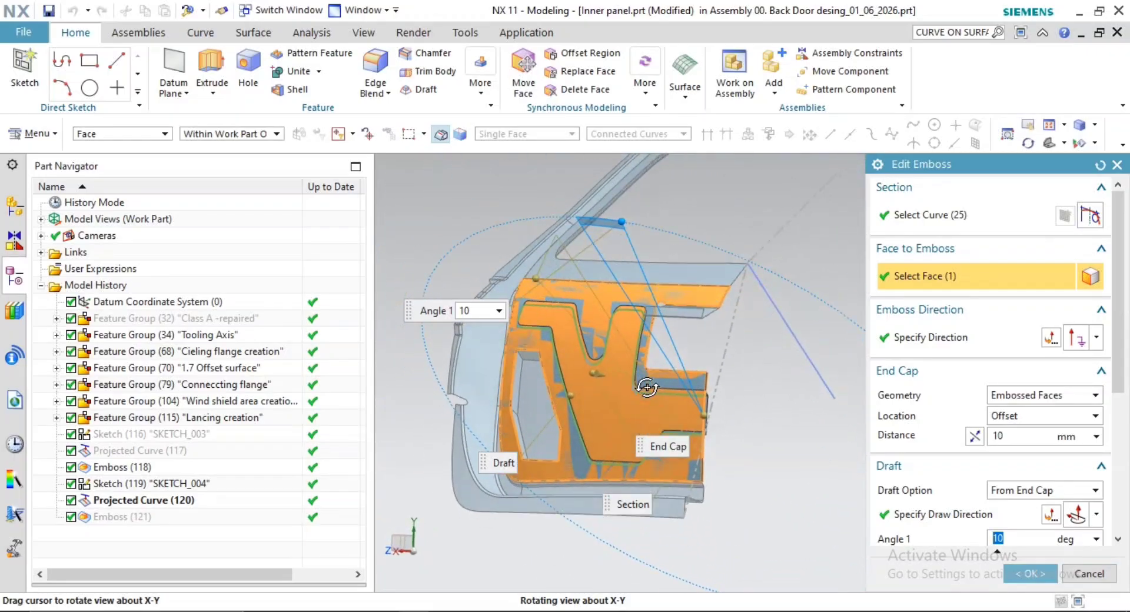
pyautogui.click(1081, 579)
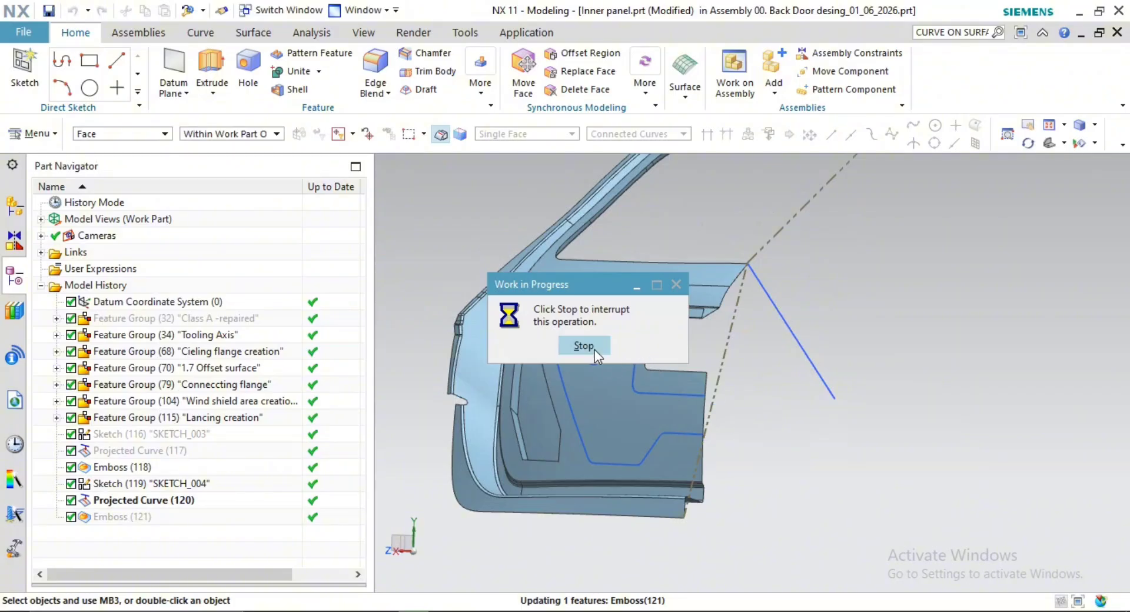
# Start an Edge Blend and select the second emboss's tangent floor edge chain at the tip of the V-notch
pyautogui.scroll(3, 615, 314)
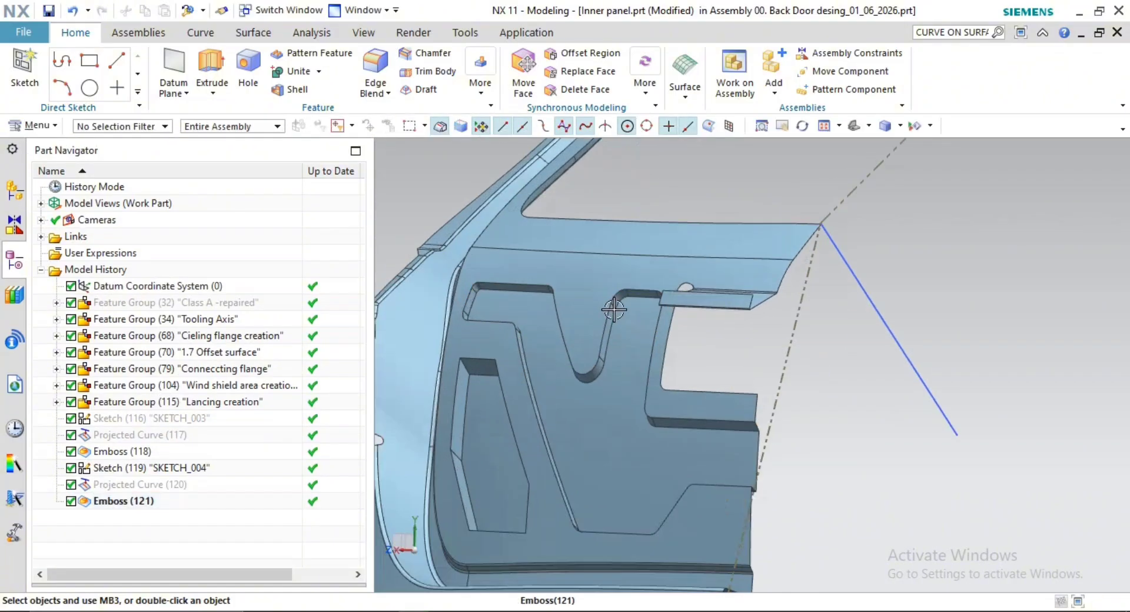
pyautogui.moveTo(614, 314); pyautogui.dragTo(889, 368, button='middle')
pyautogui.scroll(-5, 889, 369)
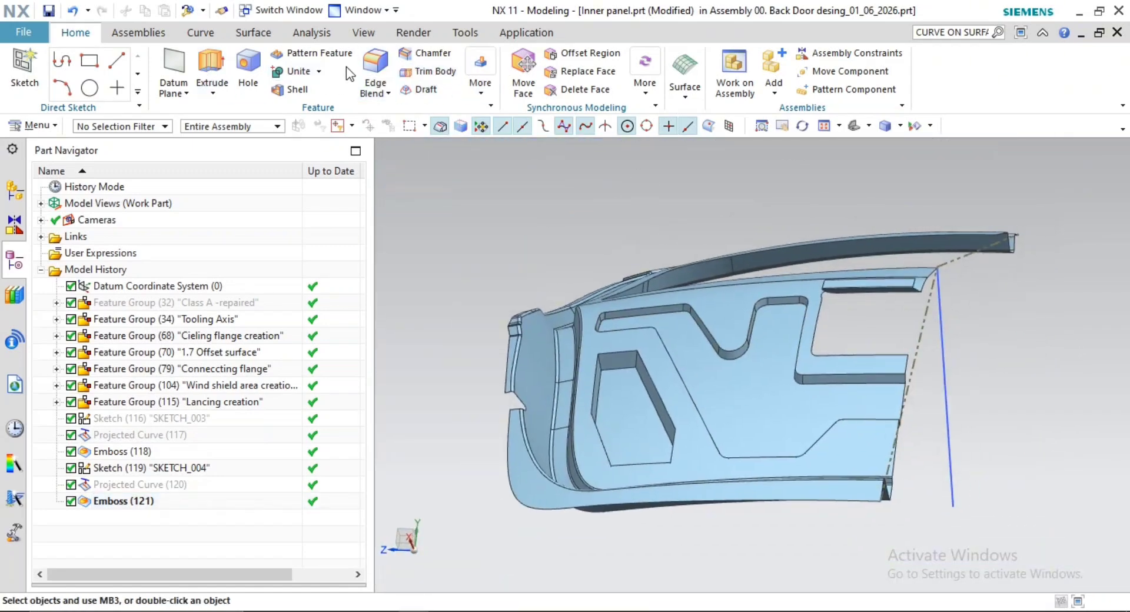
pyautogui.click(182, 32)
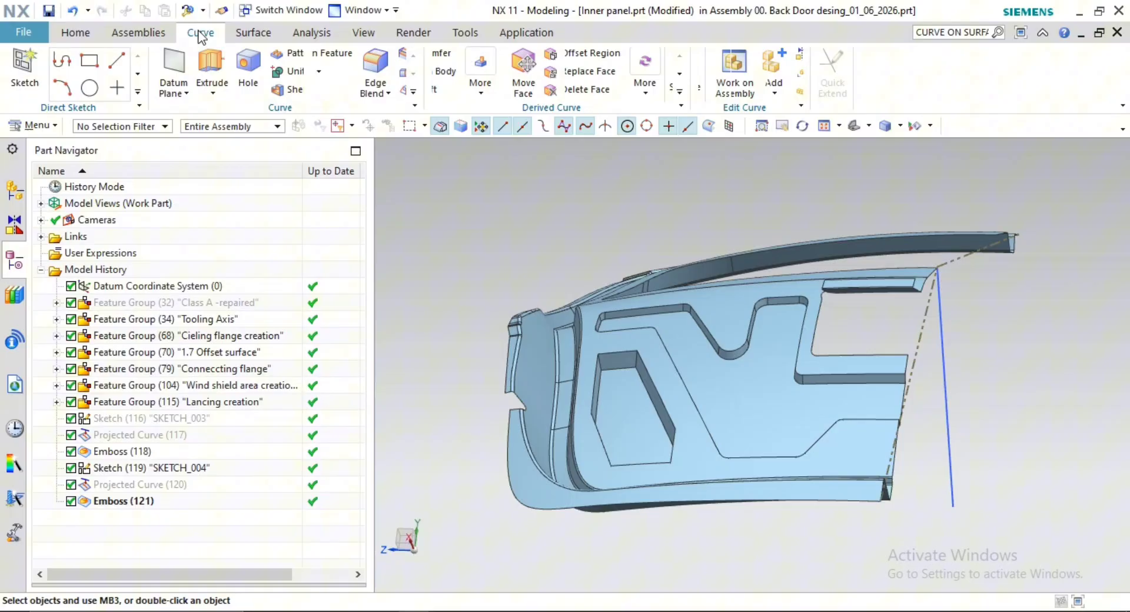
pyautogui.click(250, 31)
pyautogui.click(319, 92)
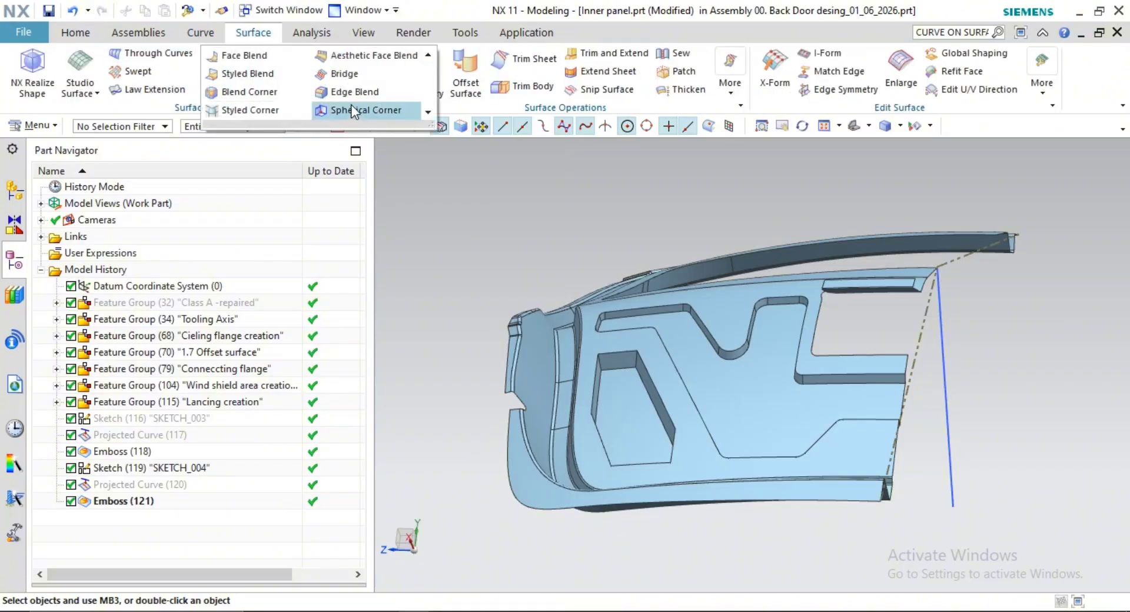
pyautogui.click(391, 108)
pyautogui.scroll(5, 724, 355)
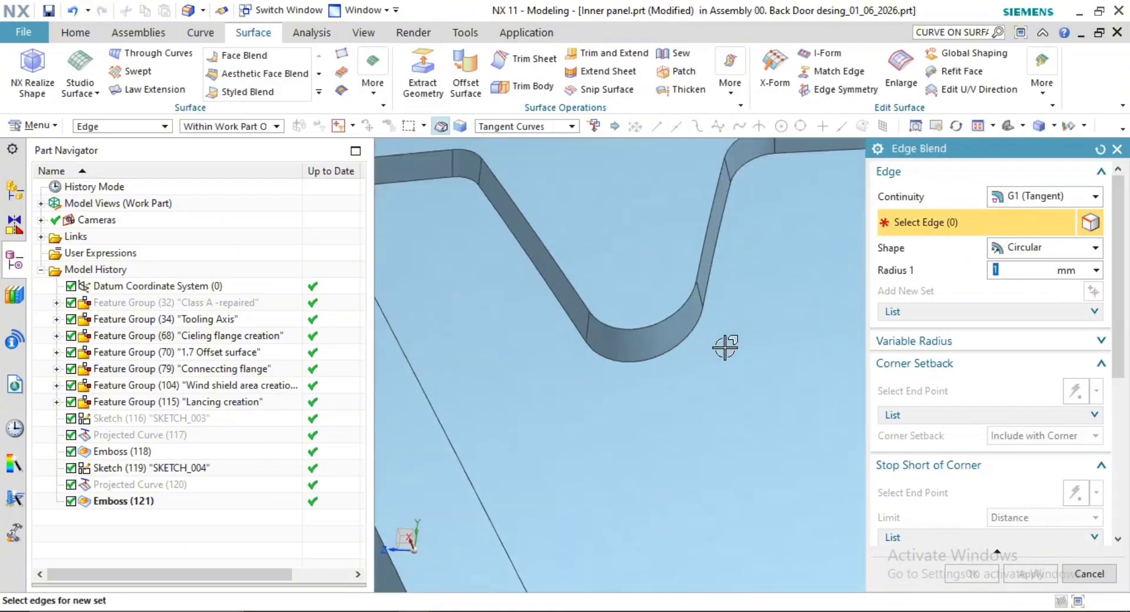
pyautogui.click(639, 357)
pyautogui.scroll(-3, 726, 369)
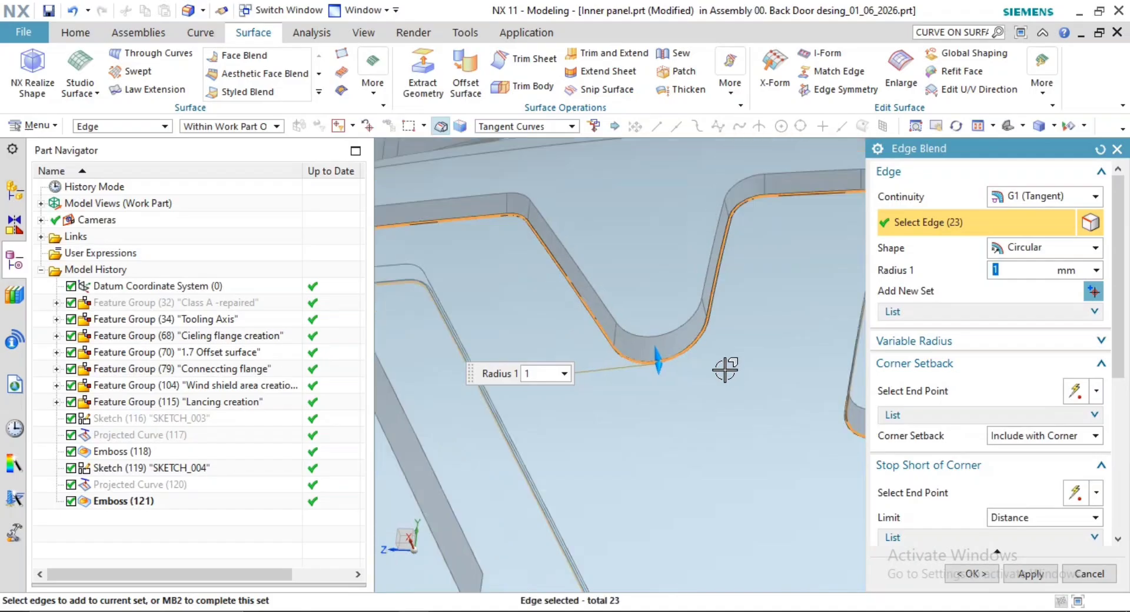
# Try to blend both the inner and outer edge loops of the large zigzag emboss together with a 4 mm radius
pyautogui.keyDown('shift'); pyautogui.moveTo(726, 369); pyautogui.dragTo(654, 270, button='middle'); pyautogui.keyUp('shift')
pyautogui.scroll(-2, 697, 359)
pyautogui.keyDown('shift'); pyautogui.moveTo(697, 359); pyautogui.dragTo(631, 349, button='middle'); pyautogui.keyUp('shift')
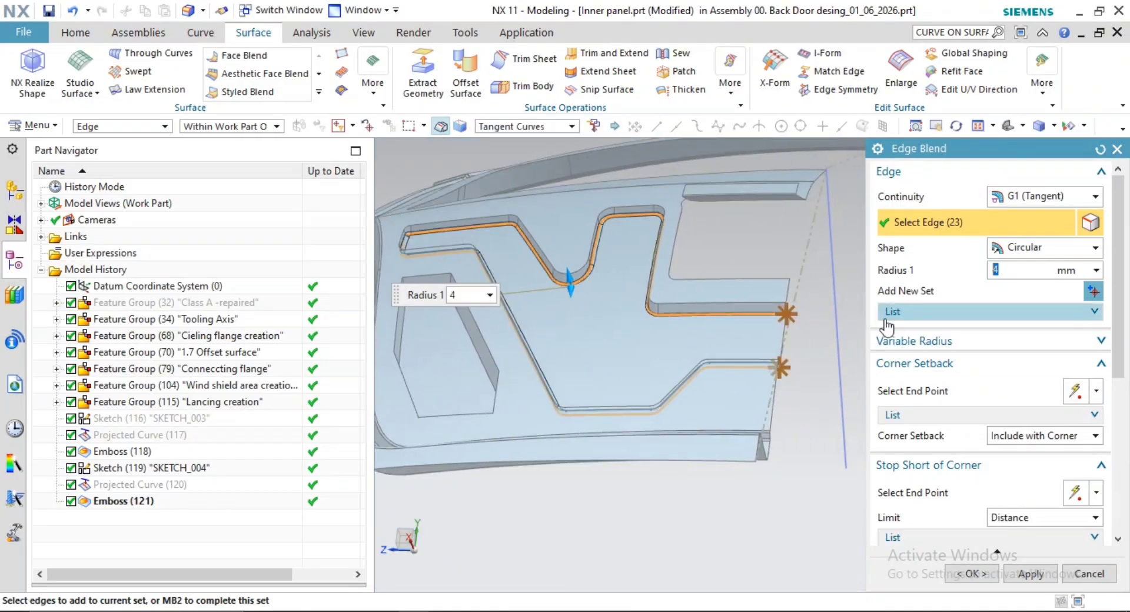
pyautogui.scroll(2, 633, 273)
pyautogui.scroll(1, 596, 302)
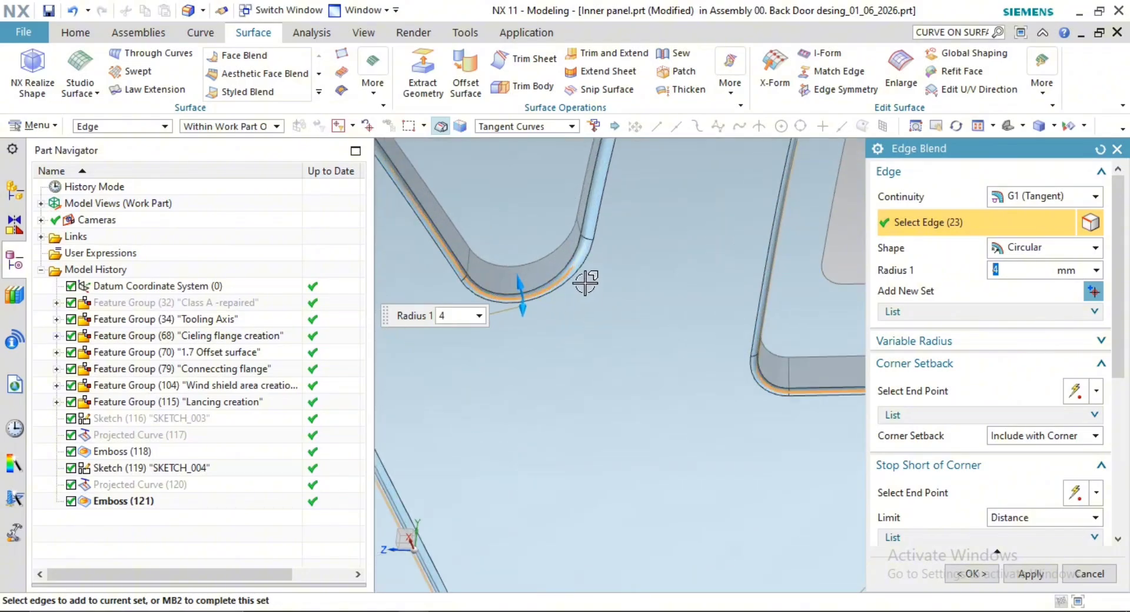
pyautogui.scroll(-2, 584, 272)
pyautogui.scroll(1, 571, 265)
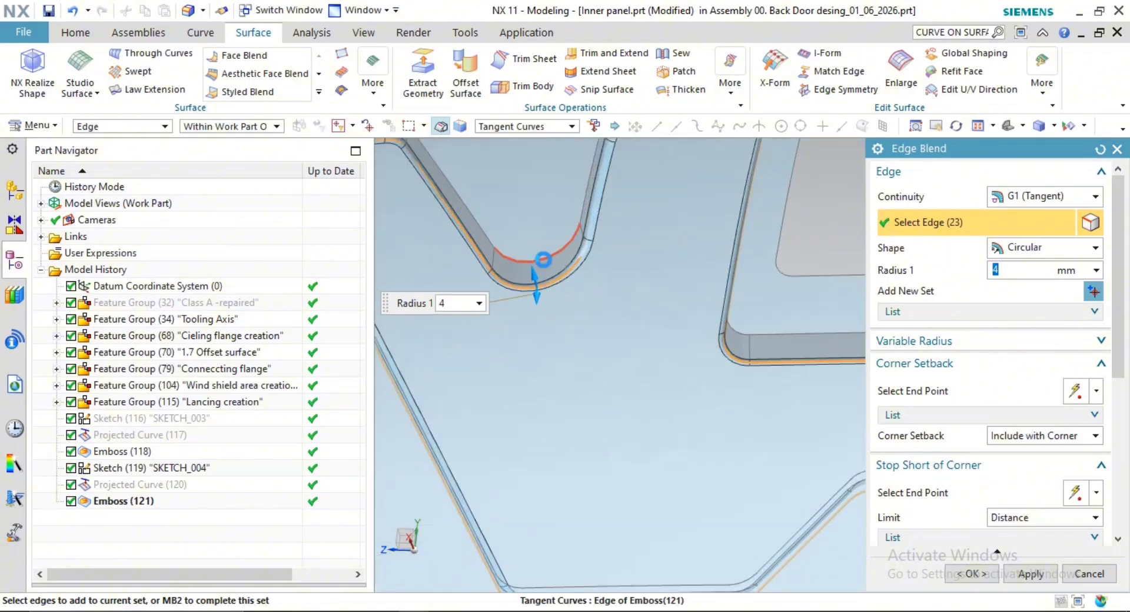
pyautogui.click(543, 259)
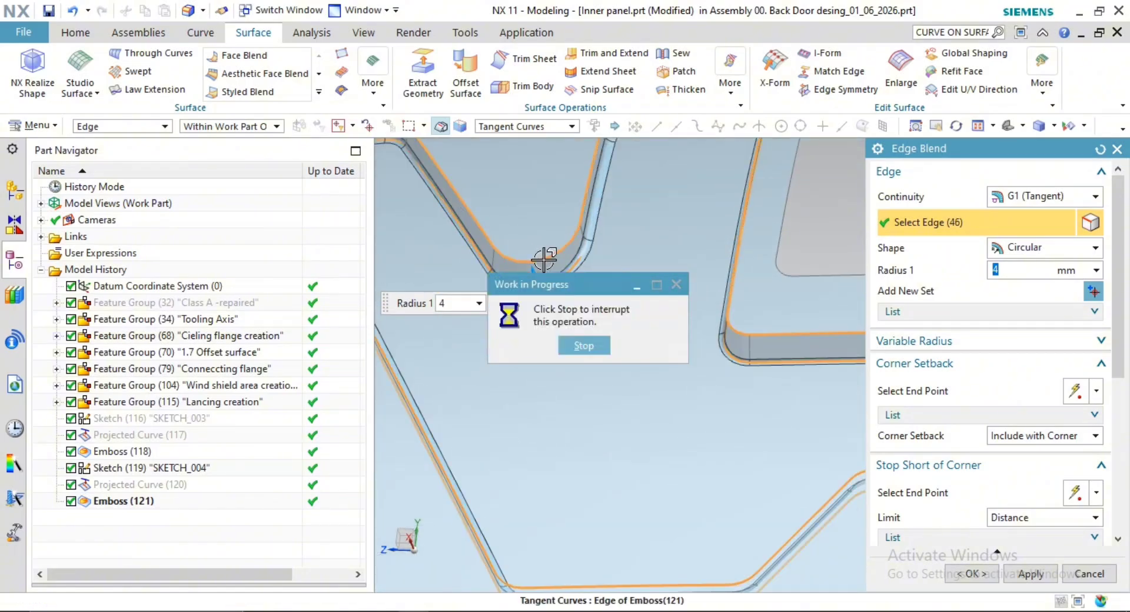
pyautogui.scroll(-3, 559, 282)
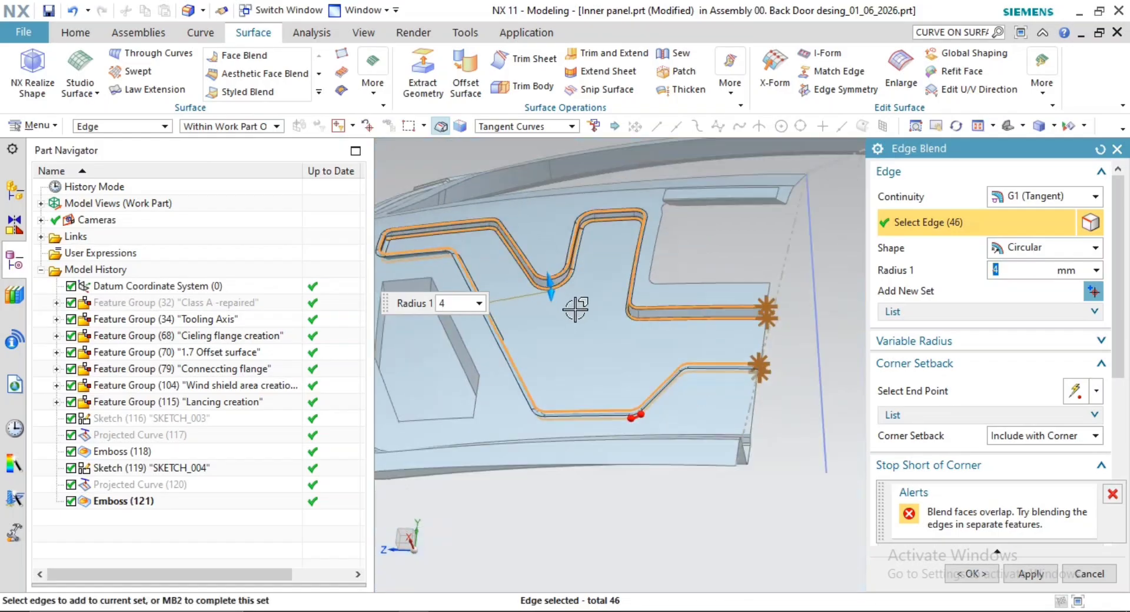
pyautogui.scroll(3, 648, 430)
pyautogui.click(624, 399)
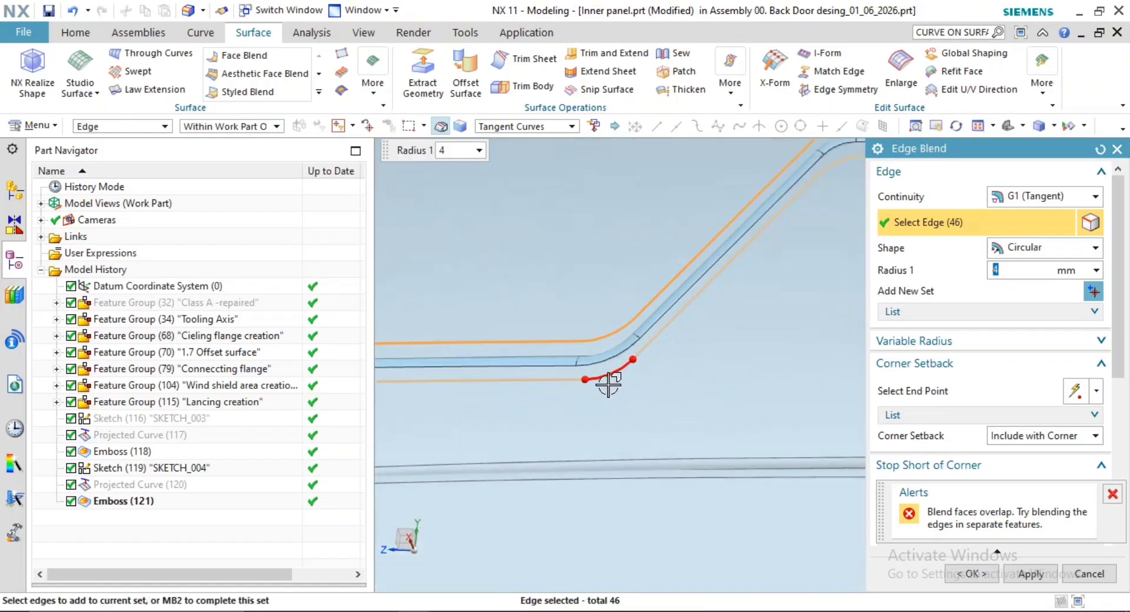
pyautogui.scroll(2, 609, 379)
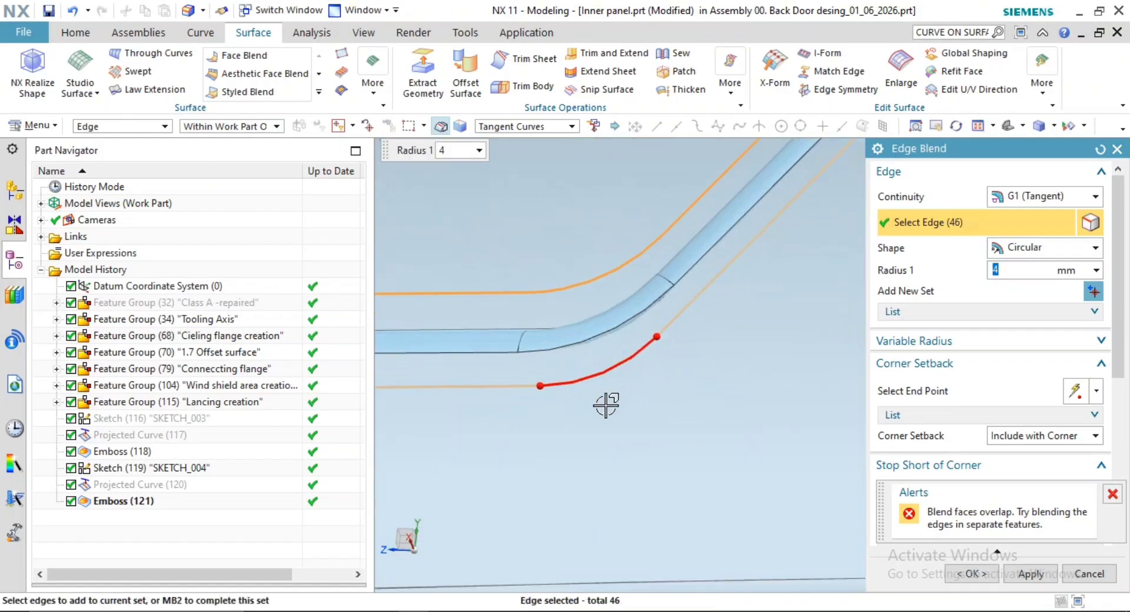
pyautogui.press('Escape')
# Edit SKETCH_004, setting the radius between the lower horizontal line and the rising slanted line to 20 mm, and finish the sketch
pyautogui.scroll(-3, 625, 373)
pyautogui.moveTo(632, 330); pyautogui.dragTo(671, 290, button='middle')
pyautogui.click(170, 465)
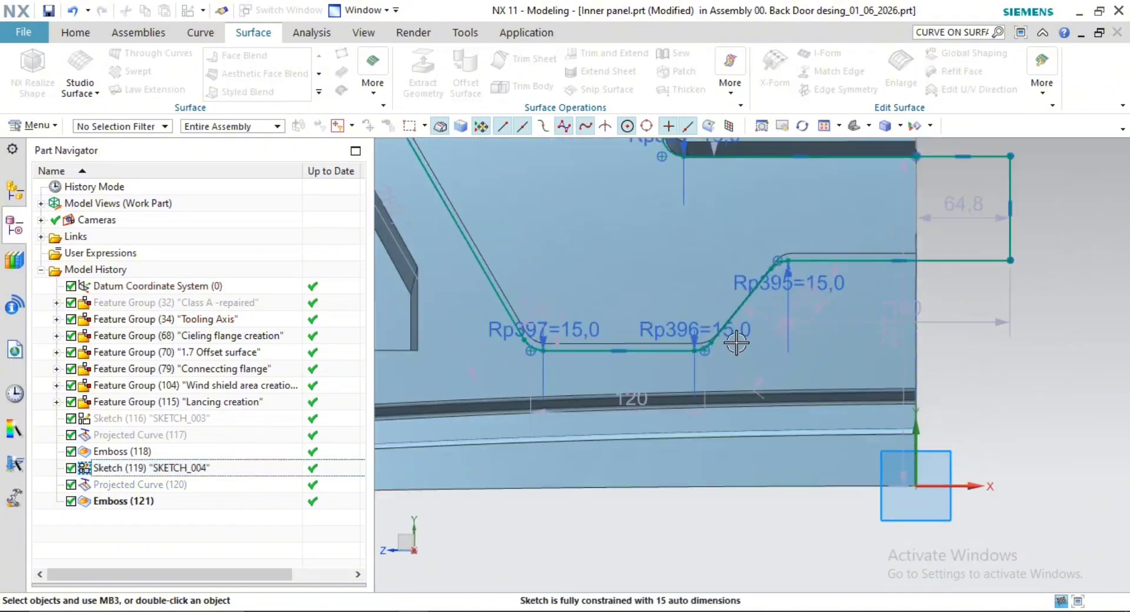
pyautogui.scroll(2, 736, 342)
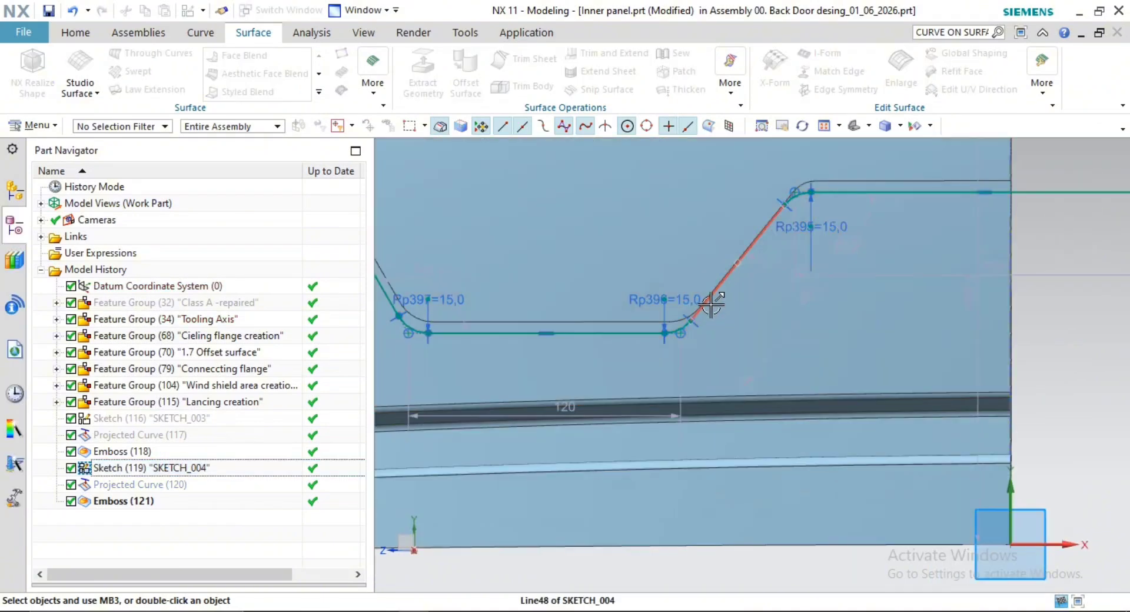
pyautogui.doubleClick(678, 297)
pyautogui.write('20')
pyautogui.press('Return')
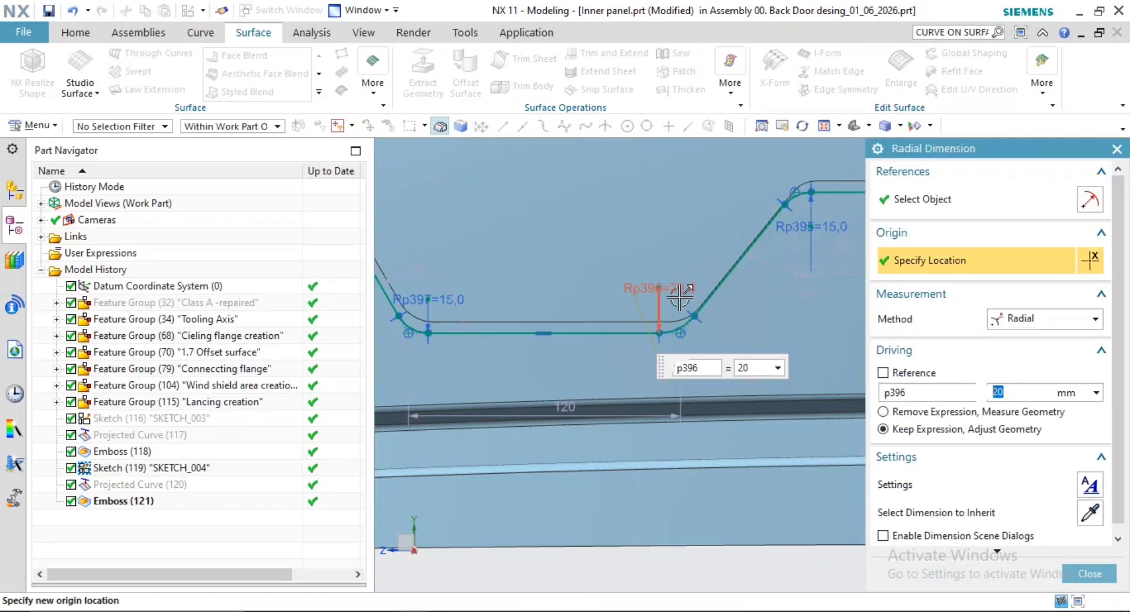
pyautogui.middleClick(664, 269)
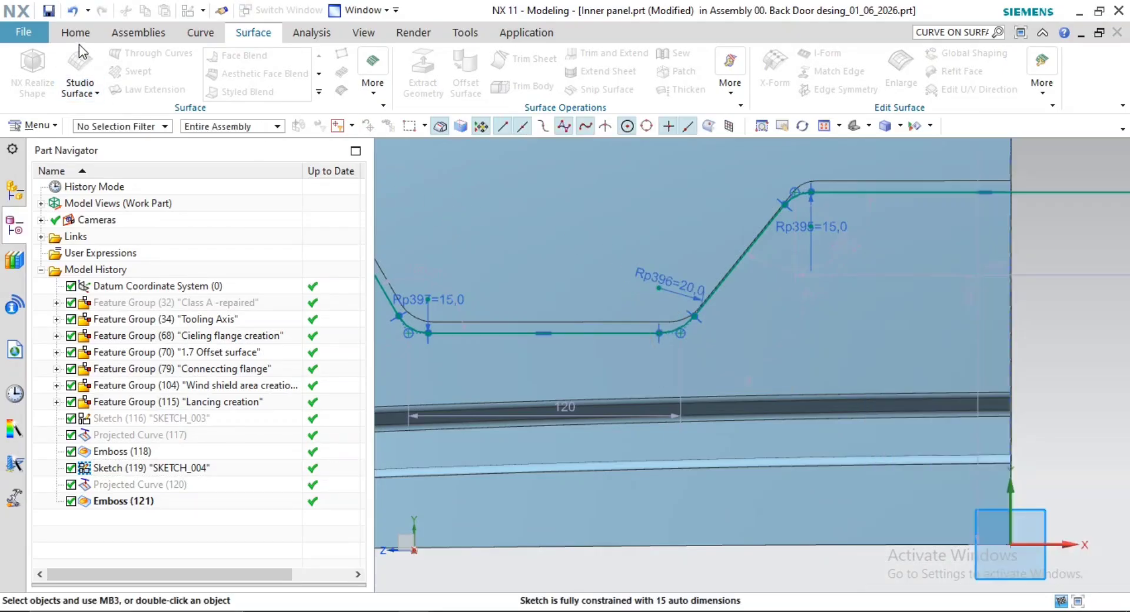
pyautogui.click(78, 36)
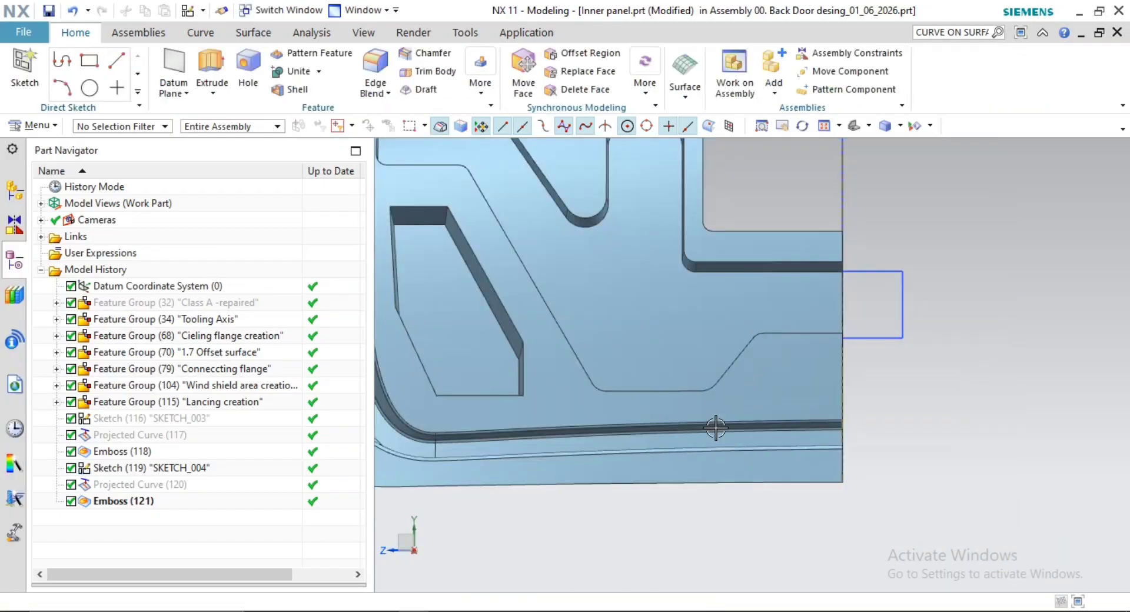
# Try again to blend both edge loops of the updated zigzag emboss in one 4 mm Edge Blend
pyautogui.scroll(-3, 690, 377)
pyautogui.moveTo(693, 369); pyautogui.dragTo(656, 368, button='middle')
pyautogui.scroll(3, 536, 319)
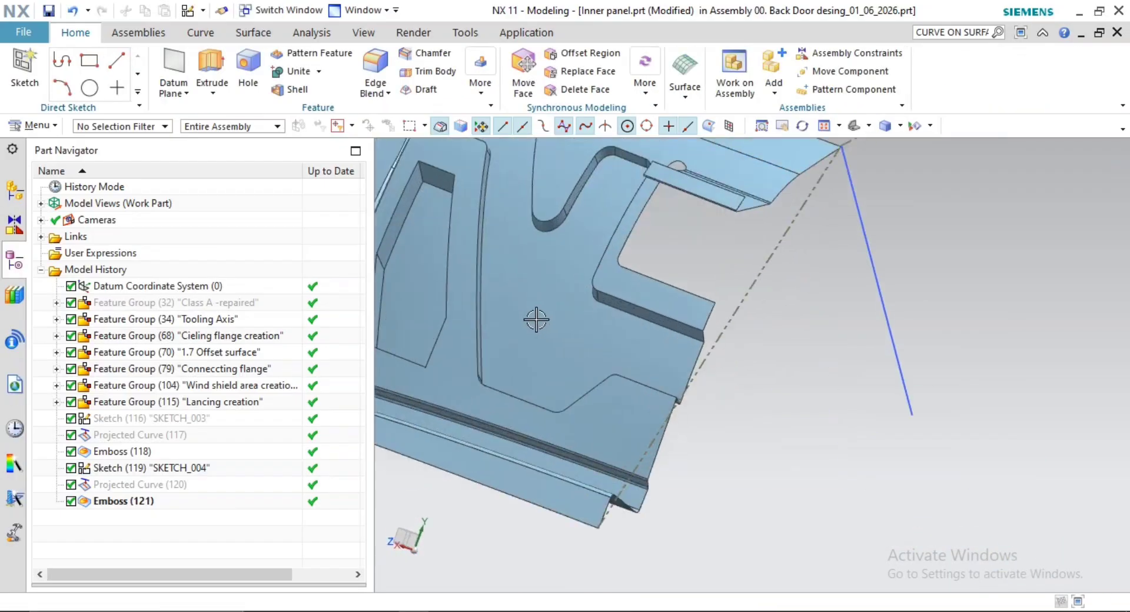
pyautogui.moveTo(536, 319)
pyautogui.mouseDown(button='middle')
pyautogui.moveTo(583, 326)
pyautogui.moveTo(532, 332)
pyautogui.mouseUp(button='middle')
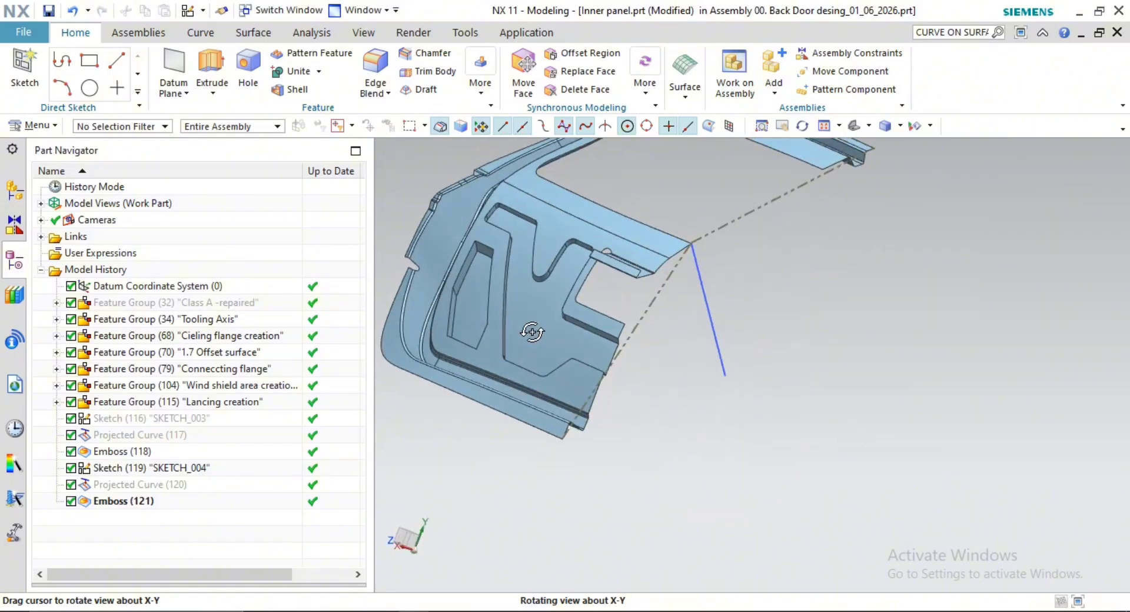
pyautogui.click(259, 33)
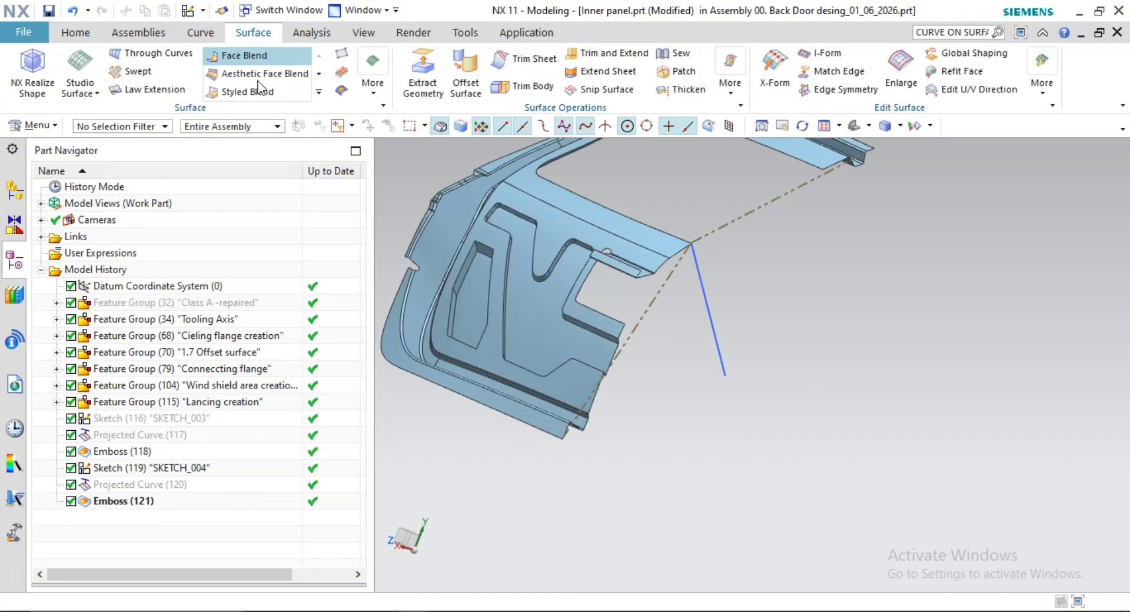
pyautogui.click(319, 92)
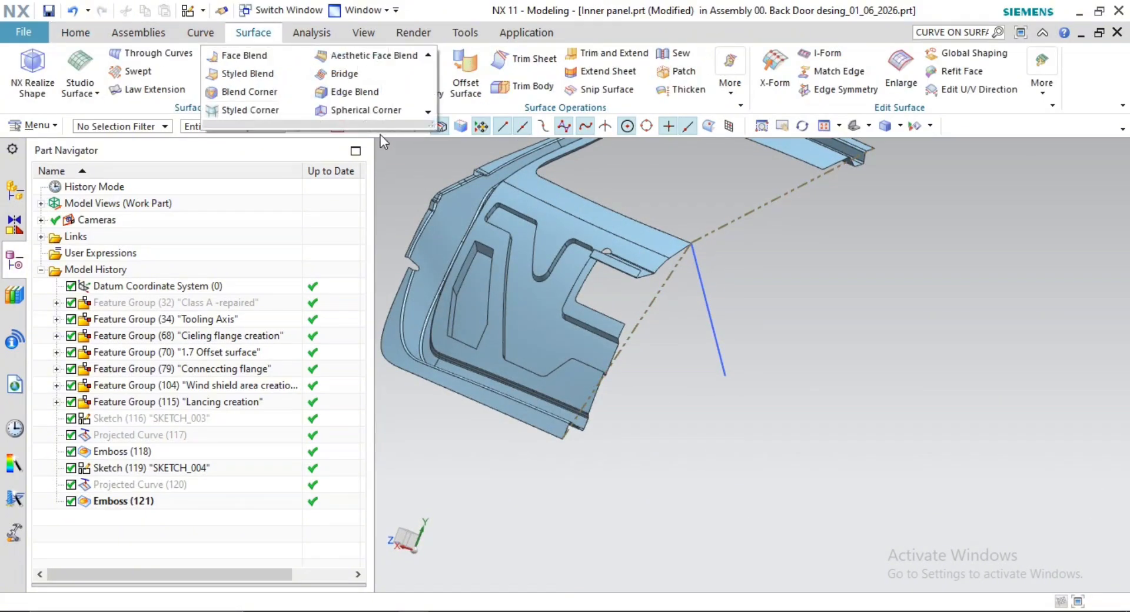
pyautogui.click(360, 93)
pyautogui.scroll(6, 521, 264)
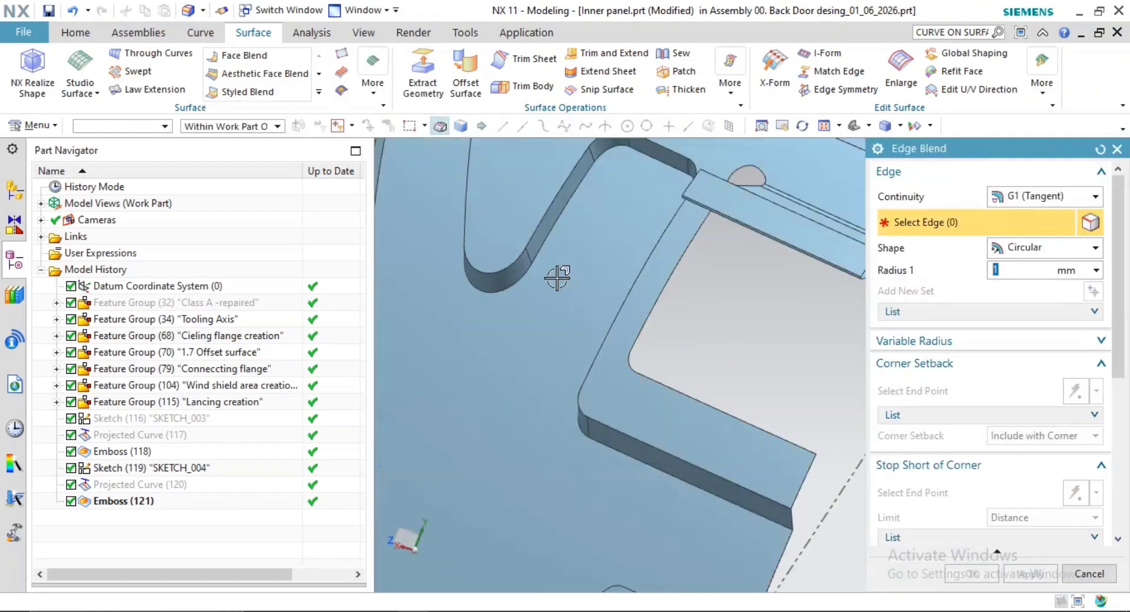
pyautogui.click(525, 232)
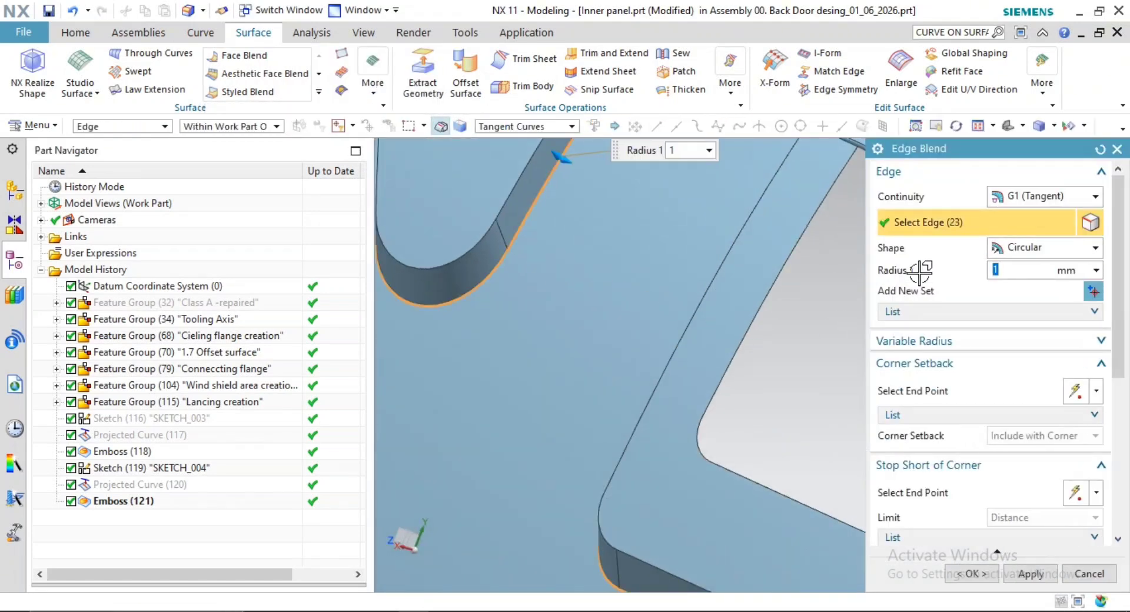
pyautogui.press('Return')
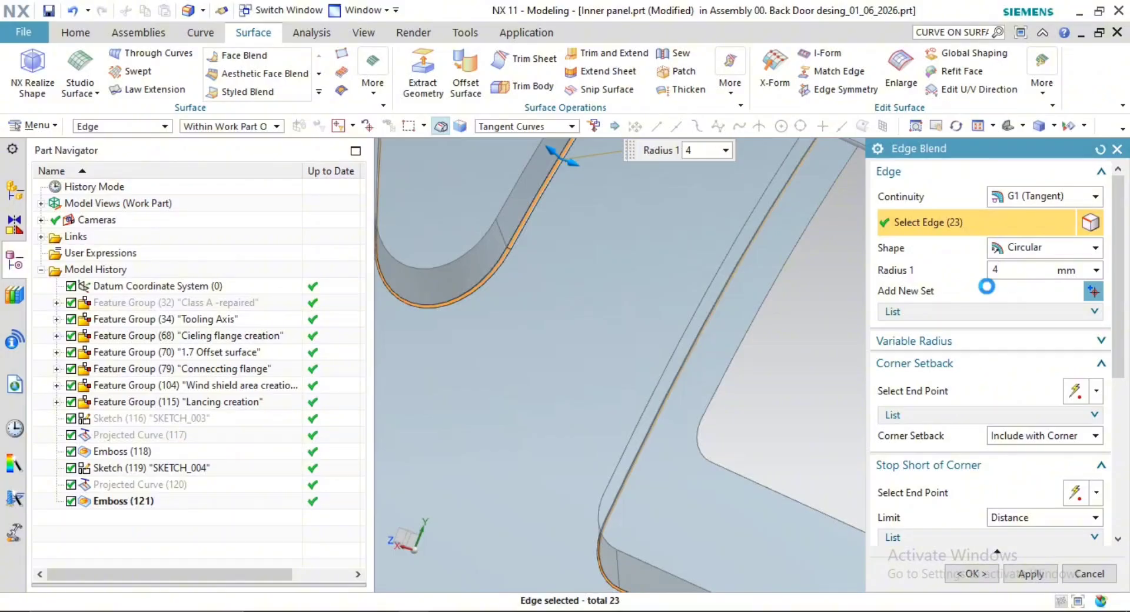
pyautogui.click(478, 249)
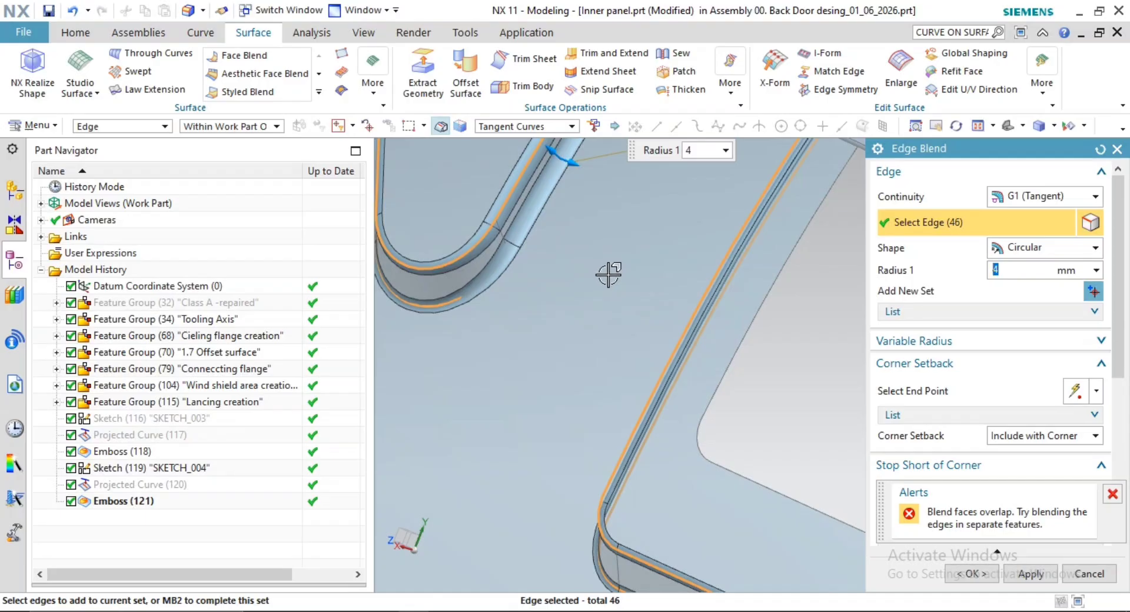
pyautogui.scroll(-5, 609, 273)
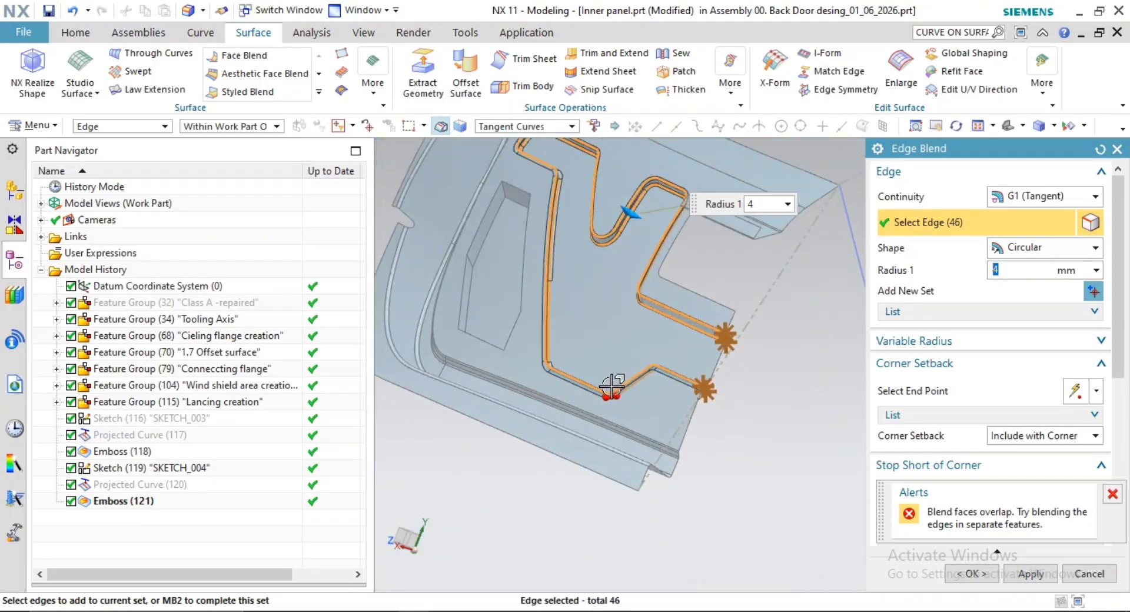
pyautogui.scroll(6, 583, 391)
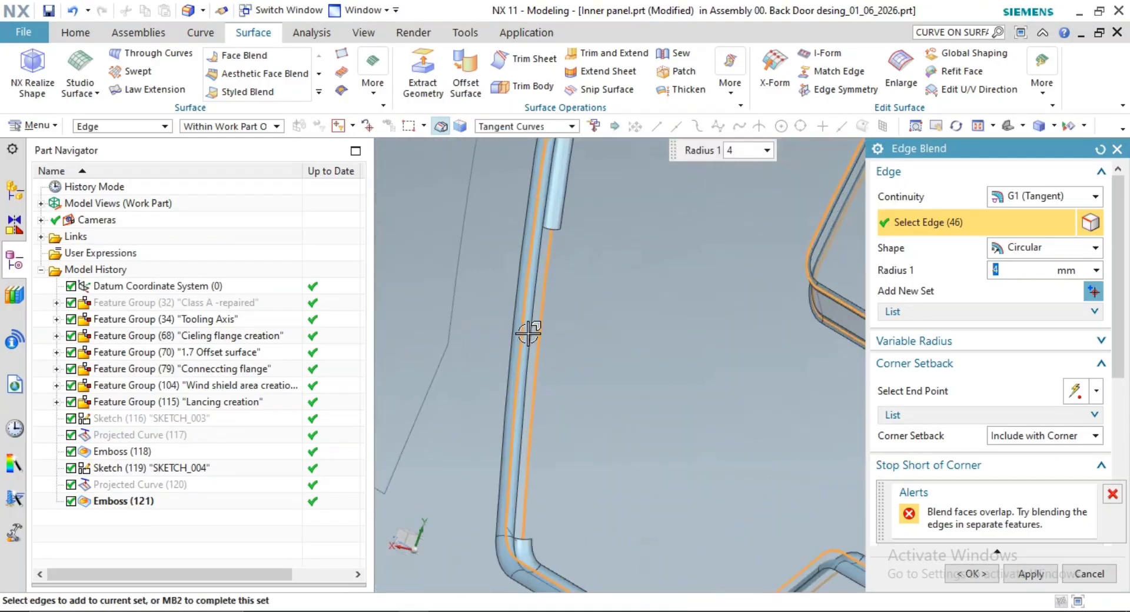
pyautogui.scroll(3, 528, 333)
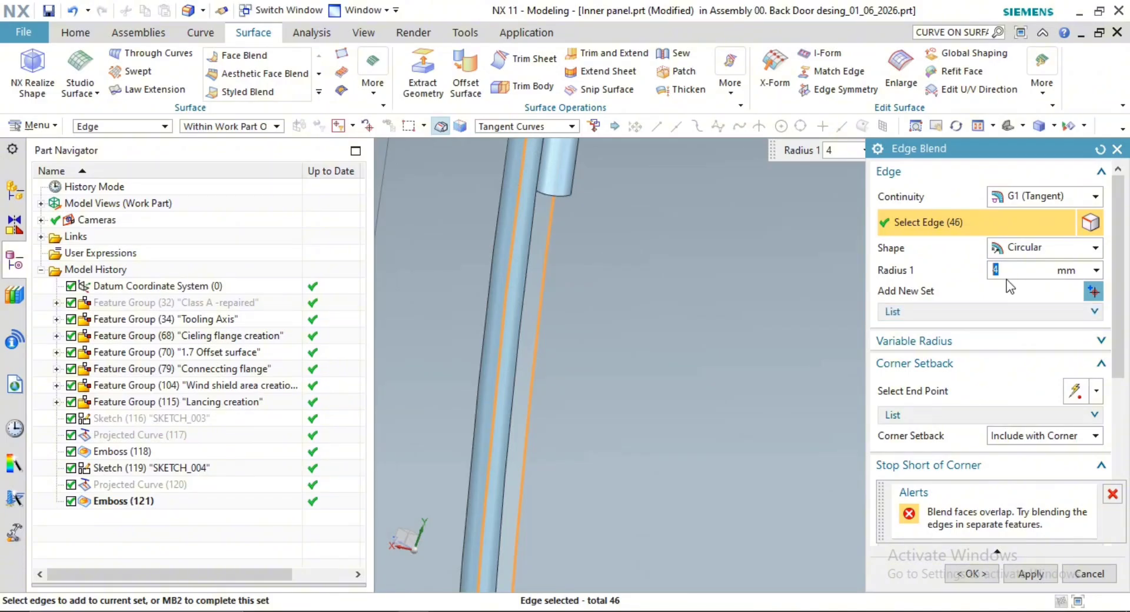
pyautogui.press('Escape')
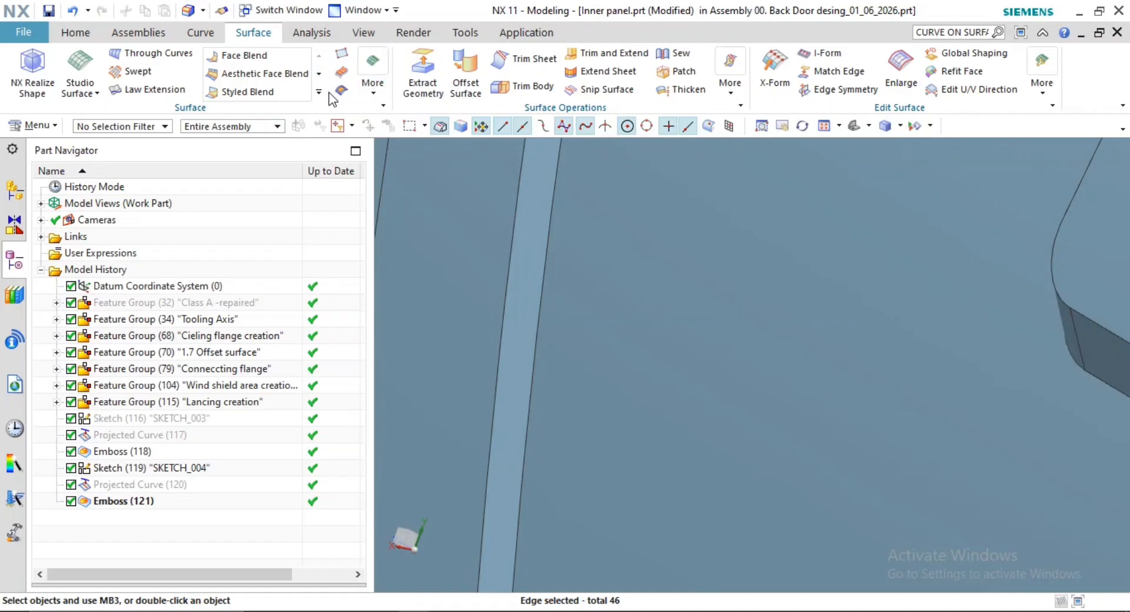
# Apply a 4 mm Edge Blend to only the inner edge loop of the zigzag emboss
pyautogui.click(319, 93)
pyautogui.click(371, 109)
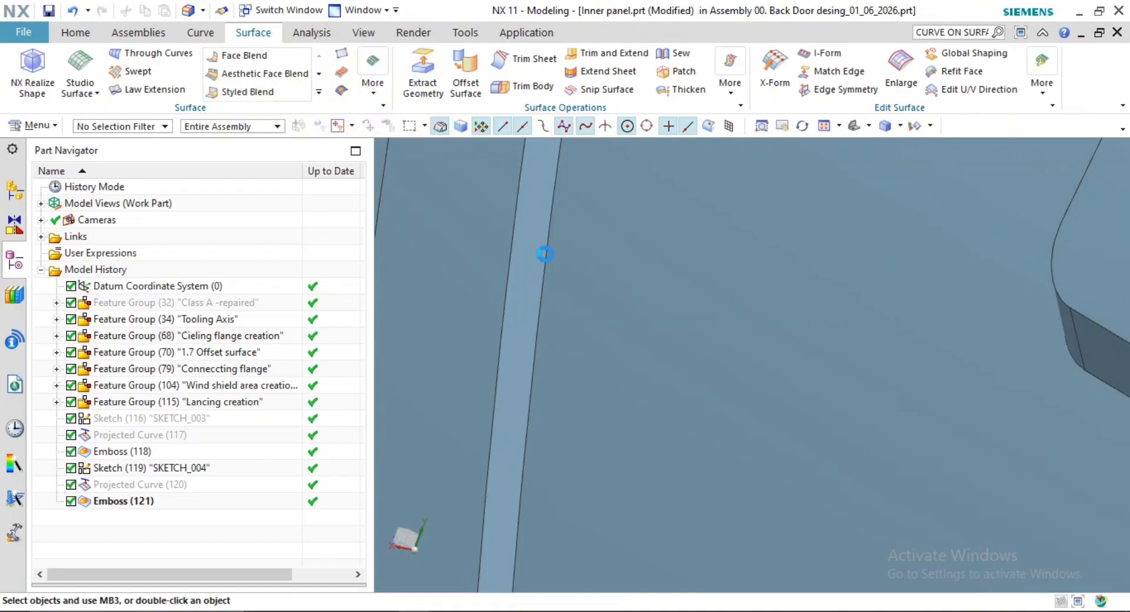
pyautogui.click(549, 250)
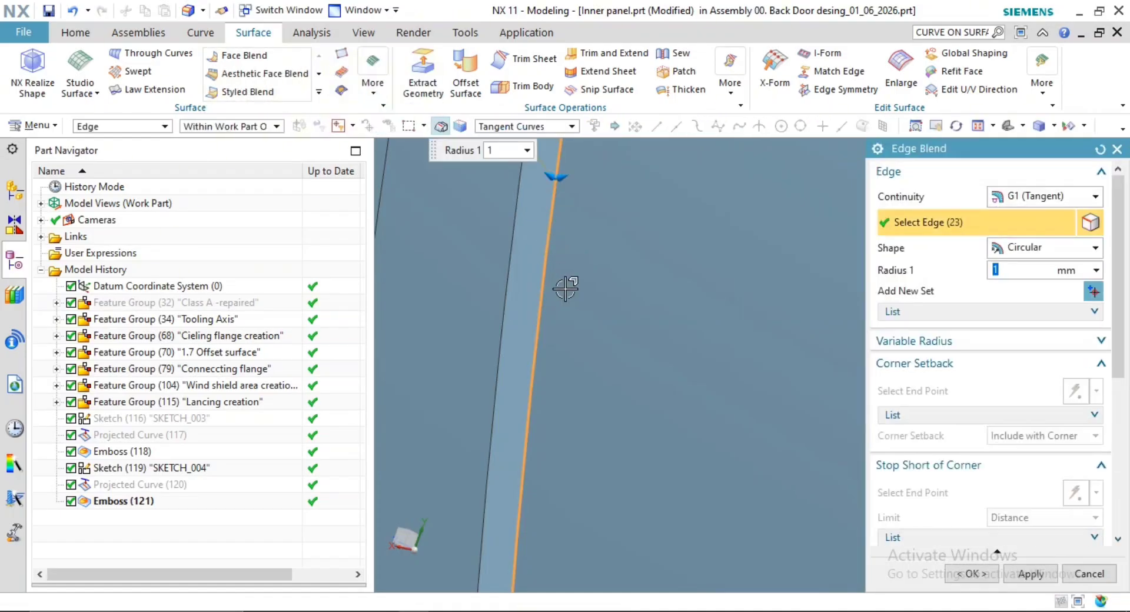
pyautogui.scroll(-3, 623, 318)
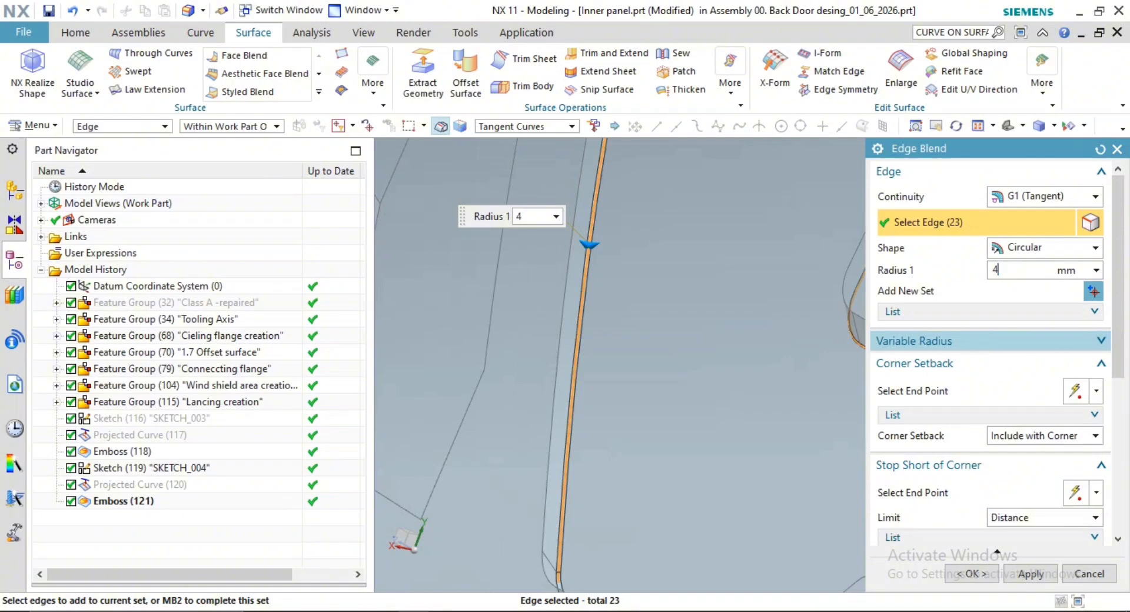
pyautogui.click(1024, 572)
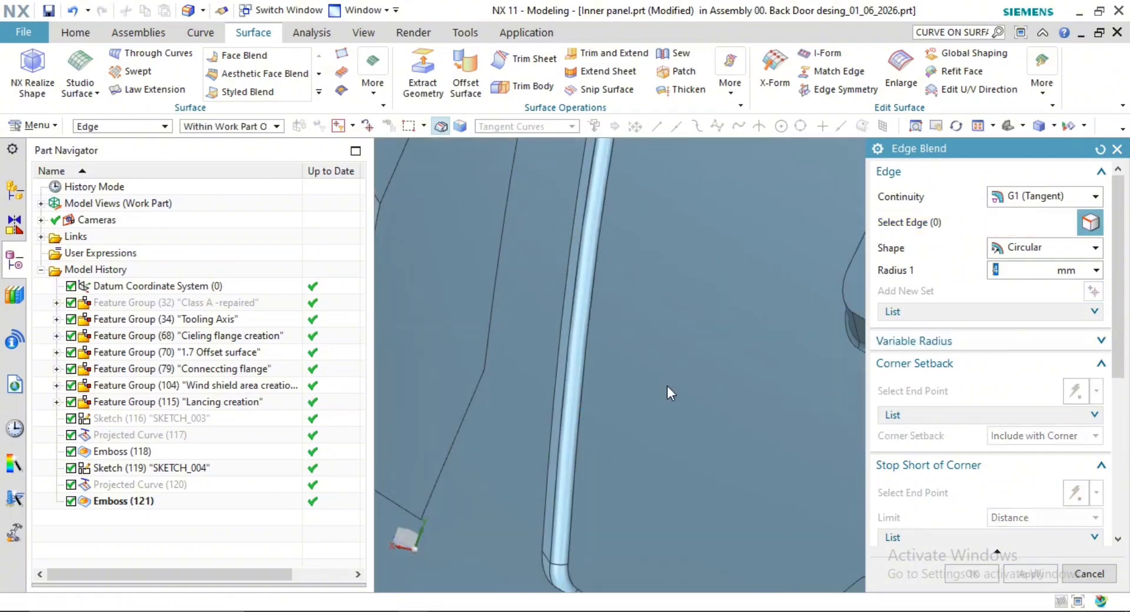
# Blend the outer edge loop of the zigzag emboss as a separate feature with a 3 mm radius
pyautogui.scroll(-7, 555, 391)
pyautogui.moveTo(574, 386); pyautogui.dragTo(594, 378, button='middle')
pyautogui.scroll(5, 623, 298)
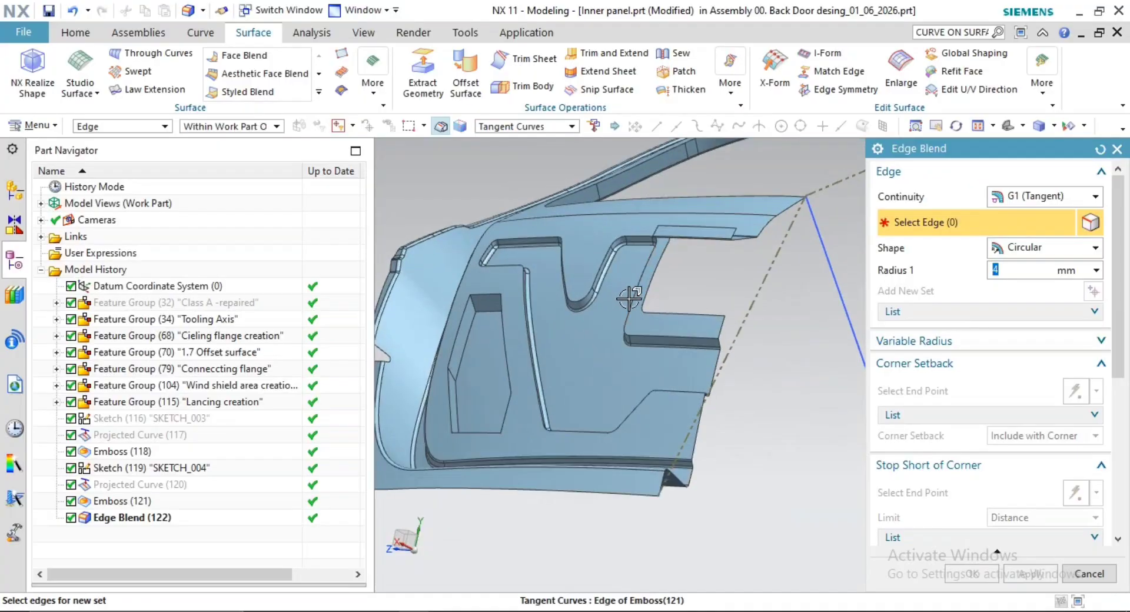
pyautogui.click(602, 334)
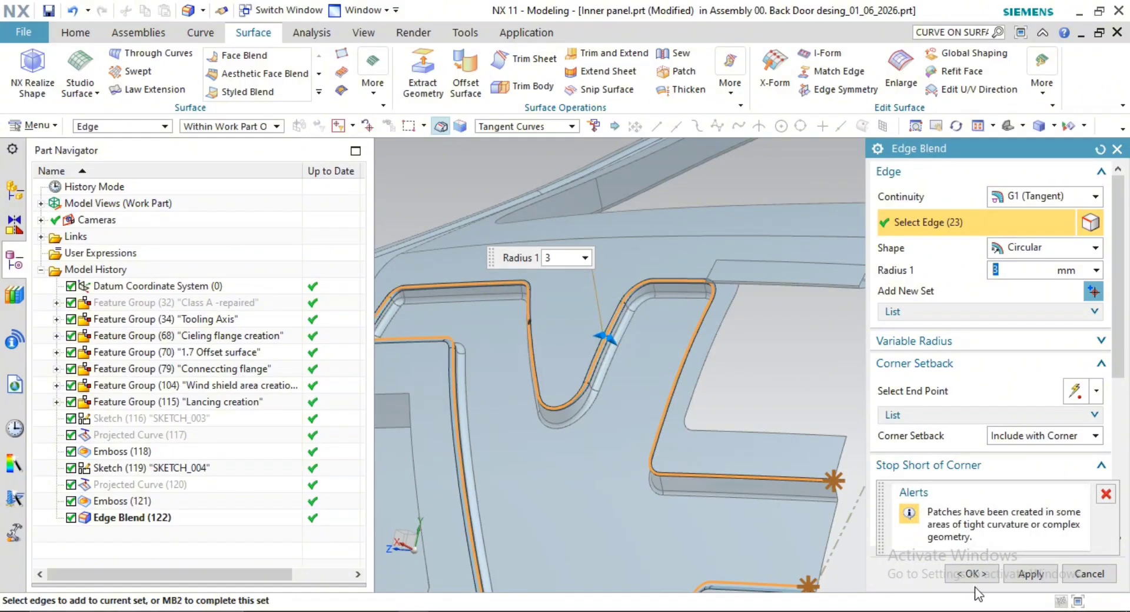
pyautogui.middleClick(821, 516)
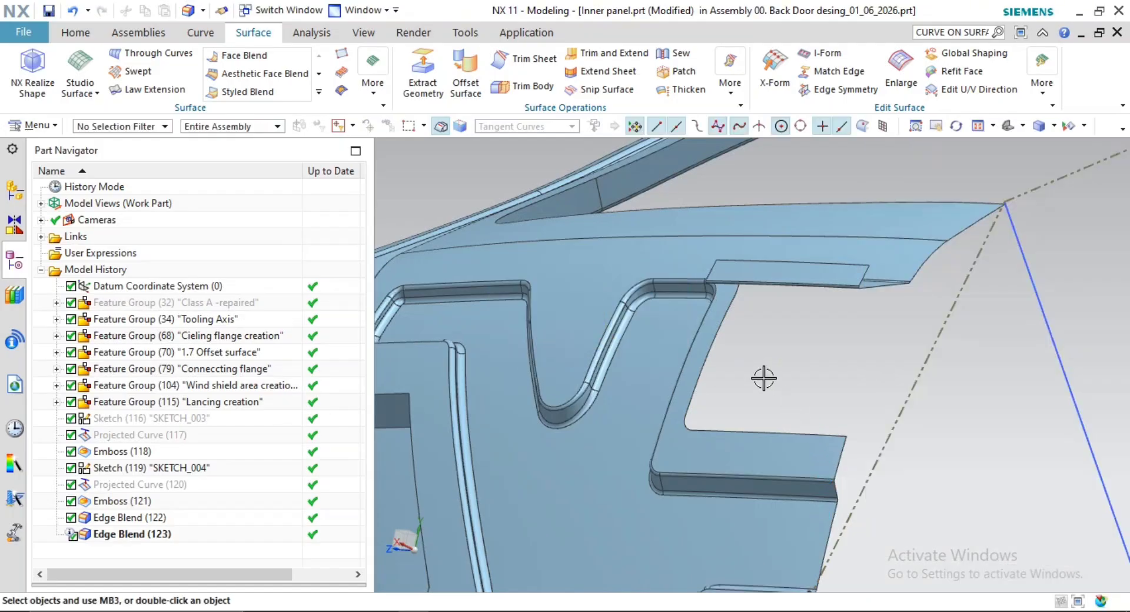
# Open SKETCH_003, the outline of the elongated polygonal emboss, for editing
pyautogui.moveTo(744, 390); pyautogui.dragTo(854, 280, button='middle')
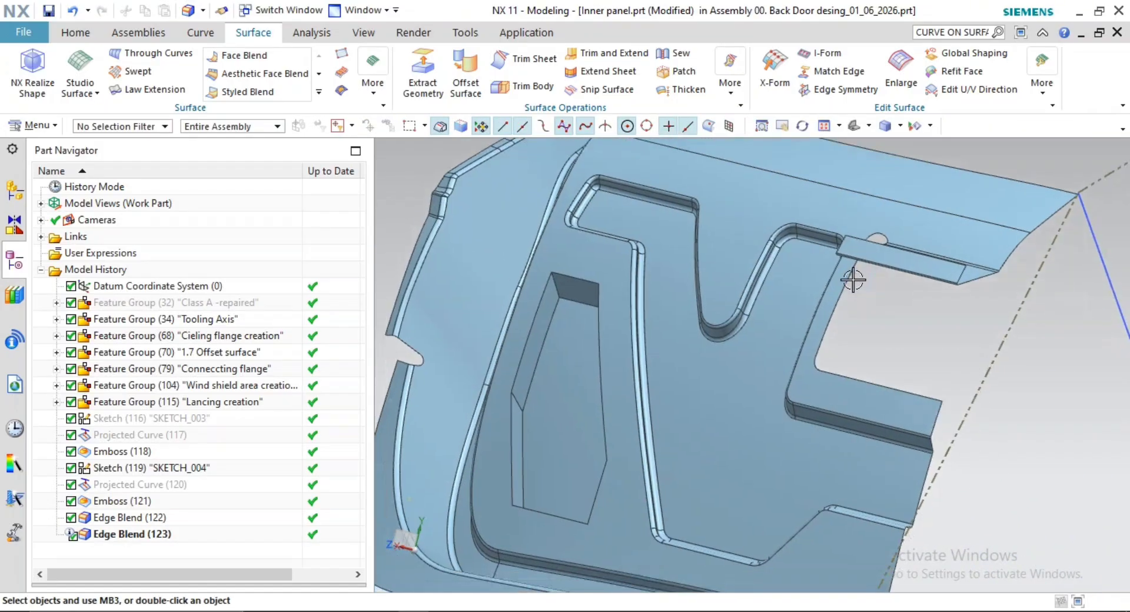
pyautogui.doubleClick(176, 418)
pyautogui.keyDown('shift'); pyautogui.moveTo(762, 288); pyautogui.dragTo(770, 383, button='middle'); pyautogui.keyUp('shift')
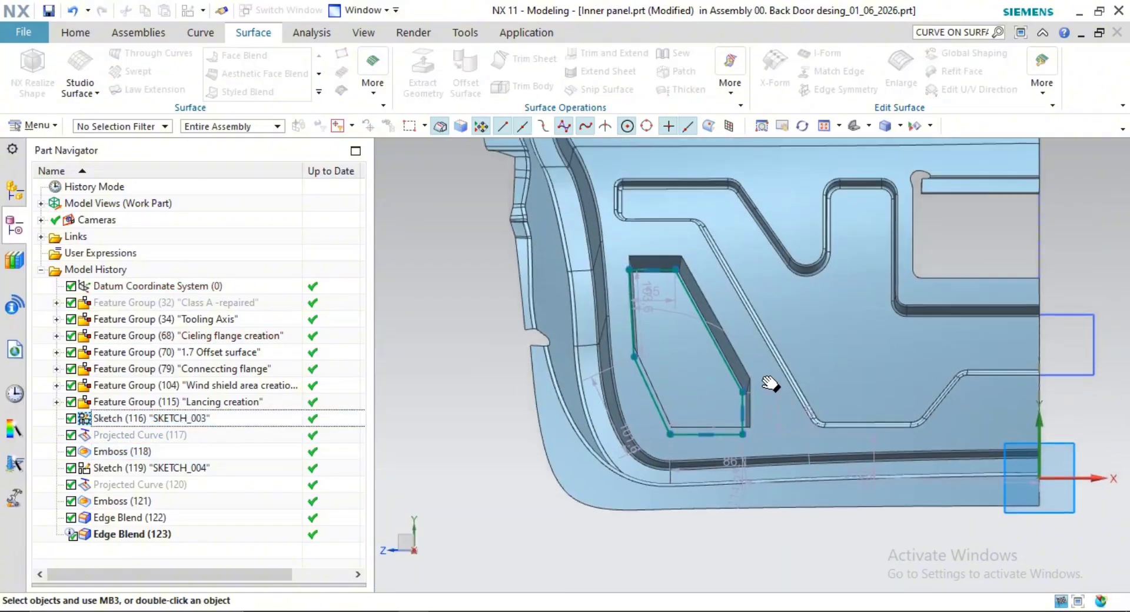
pyautogui.scroll(4, 643, 301)
pyautogui.keyDown('shift'); pyautogui.moveTo(621, 335); pyautogui.dragTo(569, 401, button='middle'); pyautogui.keyUp('shift')
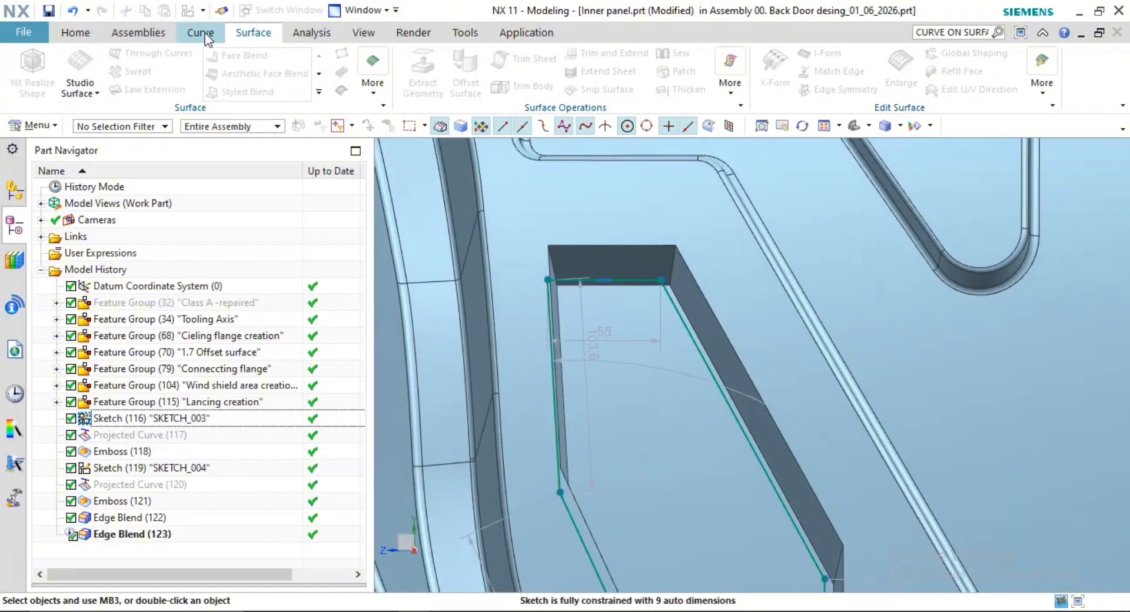
pyautogui.click(75, 32)
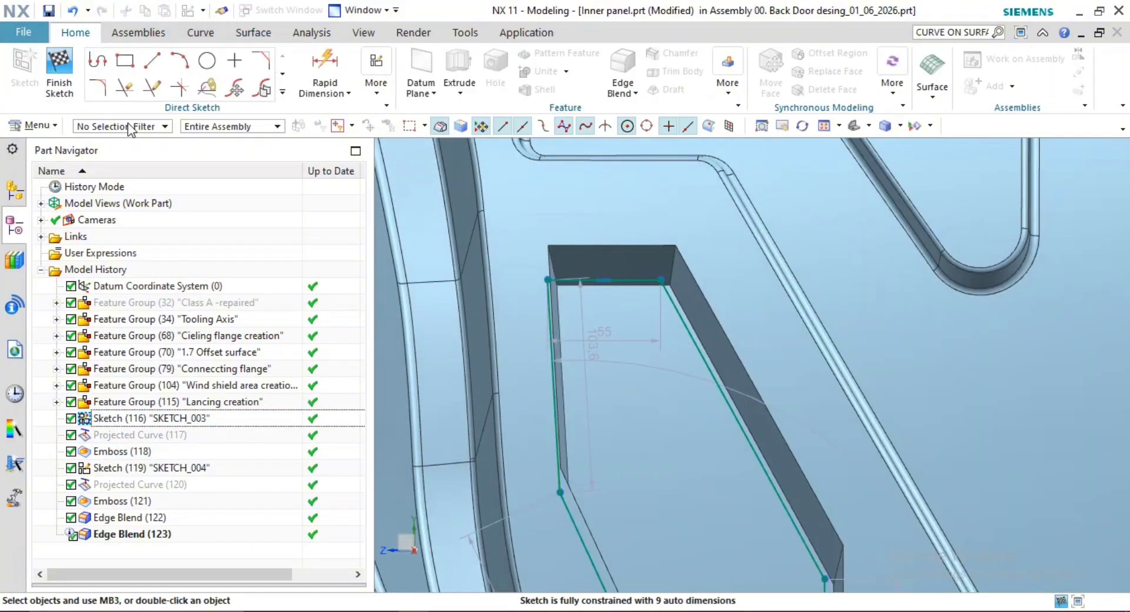
pyautogui.click(101, 88)
pyautogui.scroll(2, 605, 315)
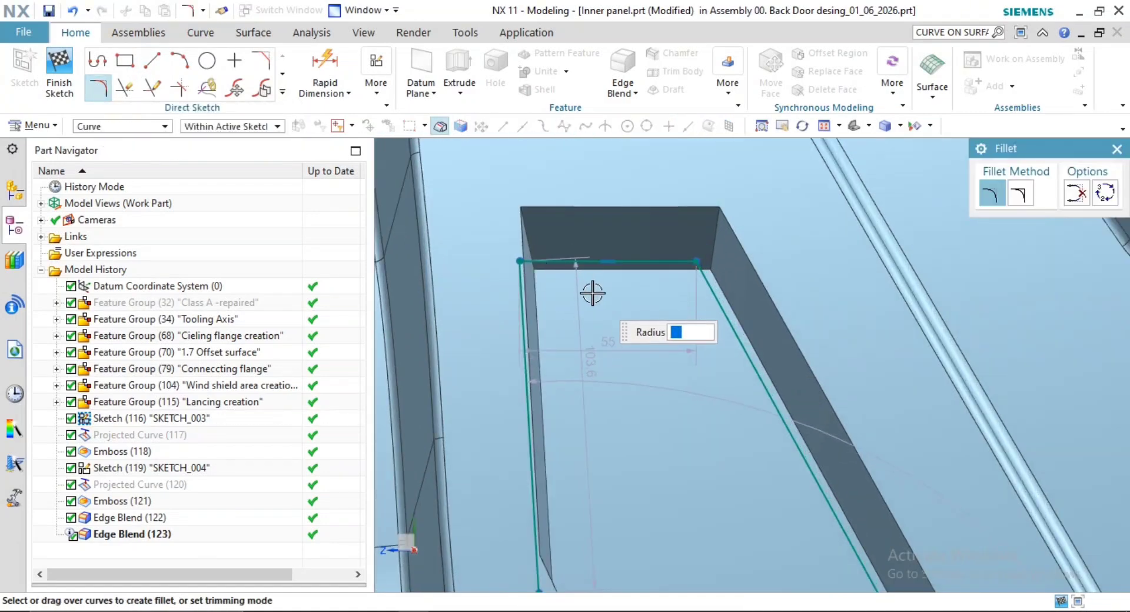
pyautogui.write('0.25')
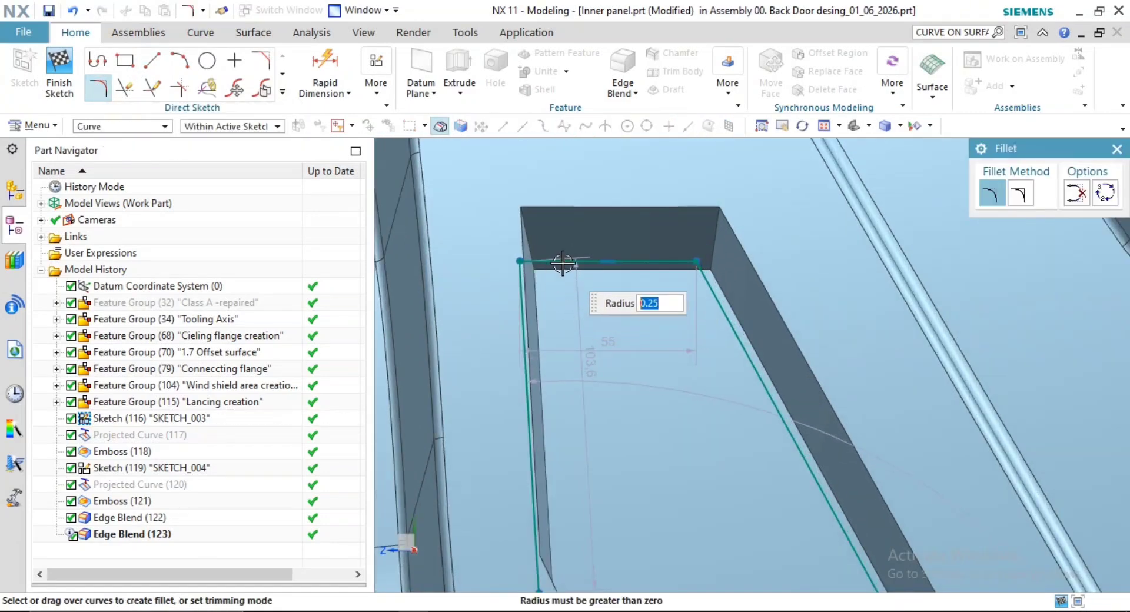
pyautogui.click(524, 297)
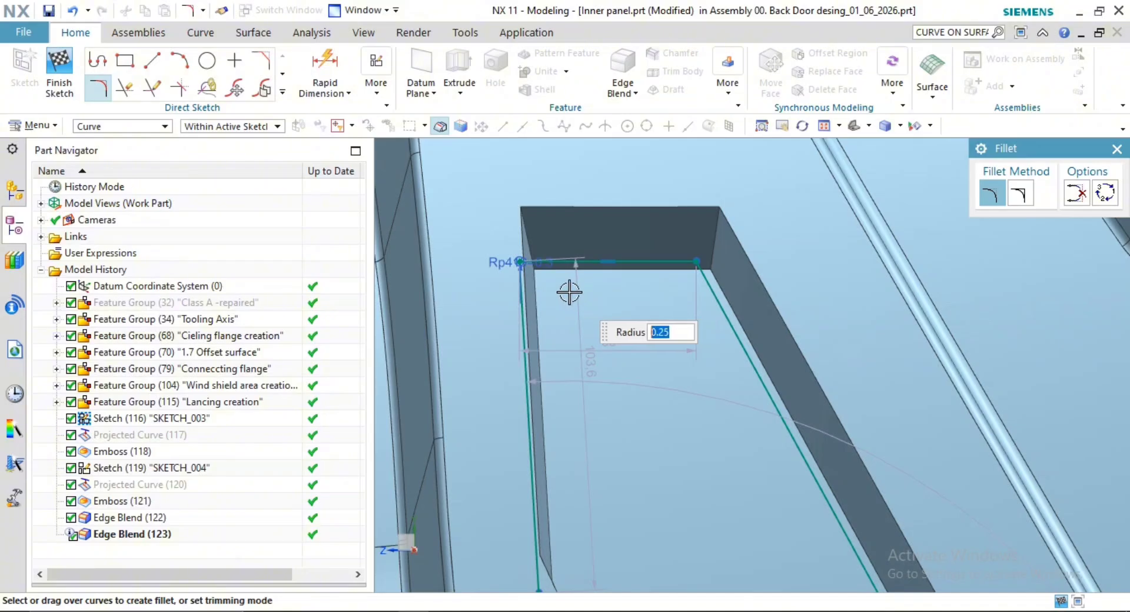
pyautogui.scroll(3, 569, 293)
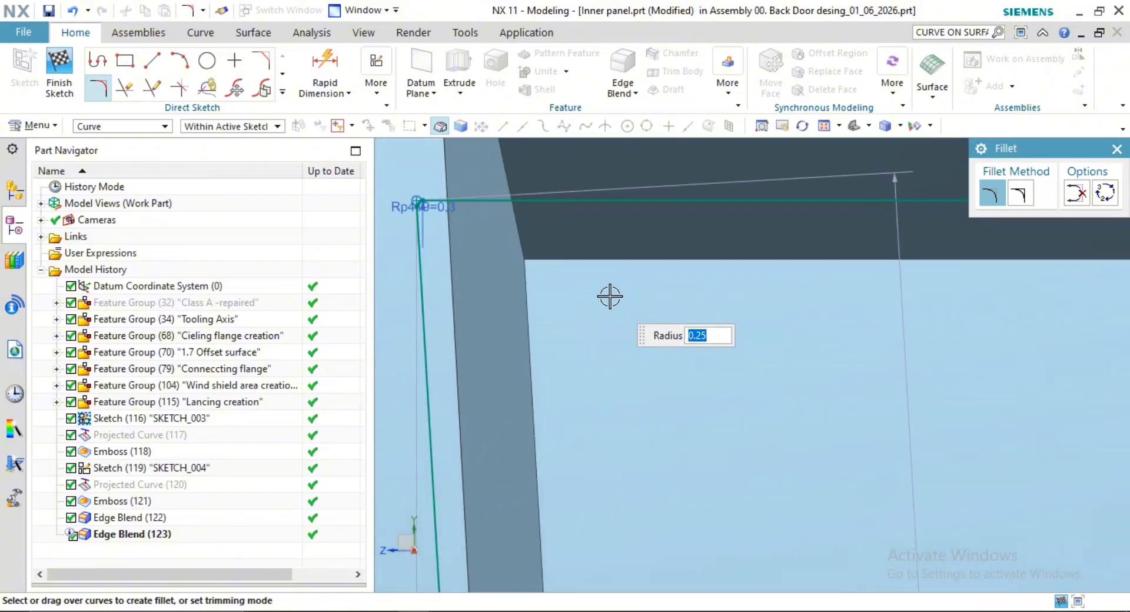
pyautogui.press('Escape')
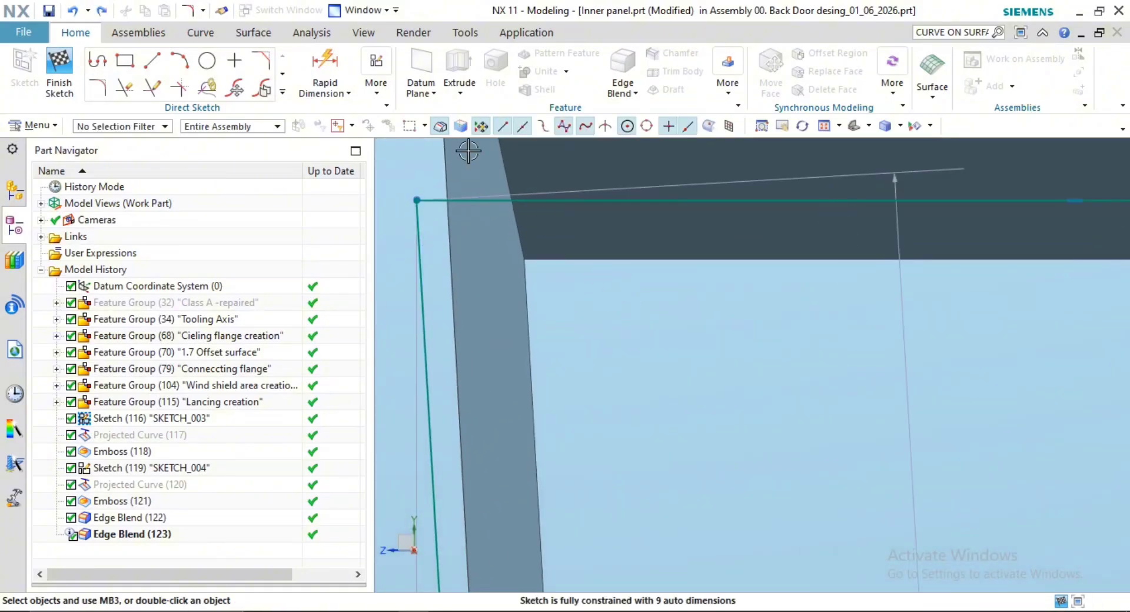
# Round both corners at the ends of the outline's upper horizontal line with 10 mm sketch fillets
pyautogui.click(99, 87)
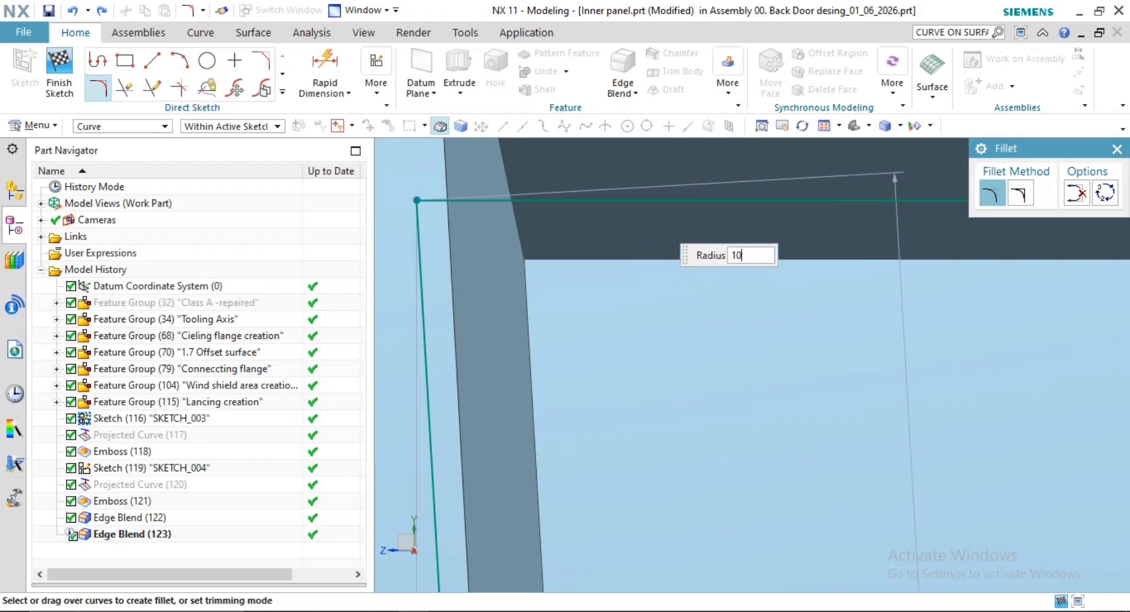
pyautogui.click(603, 201)
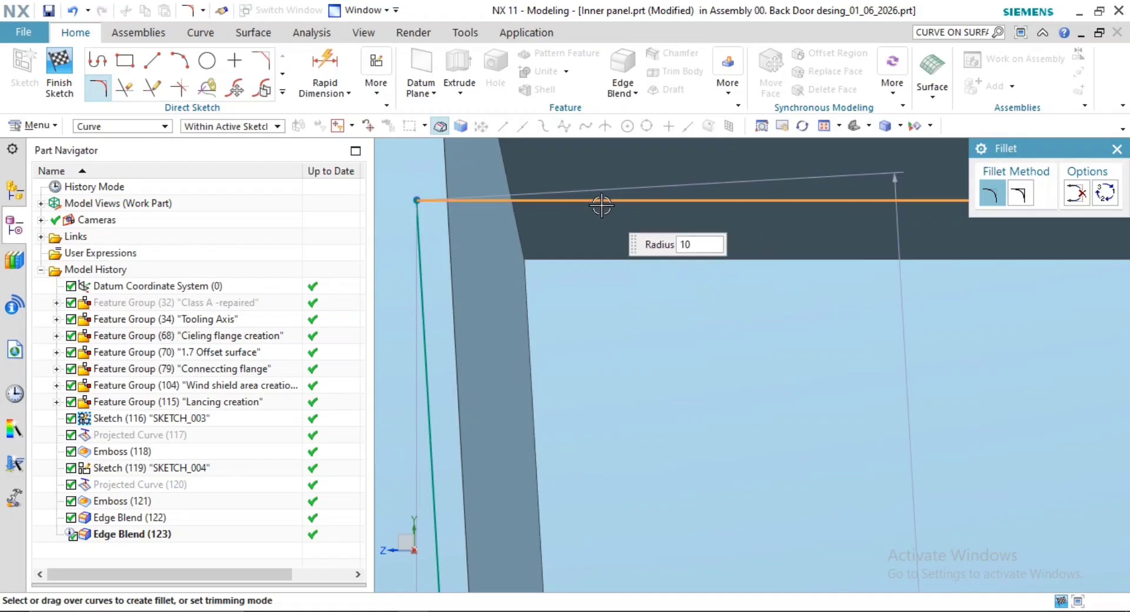
pyautogui.click(429, 287)
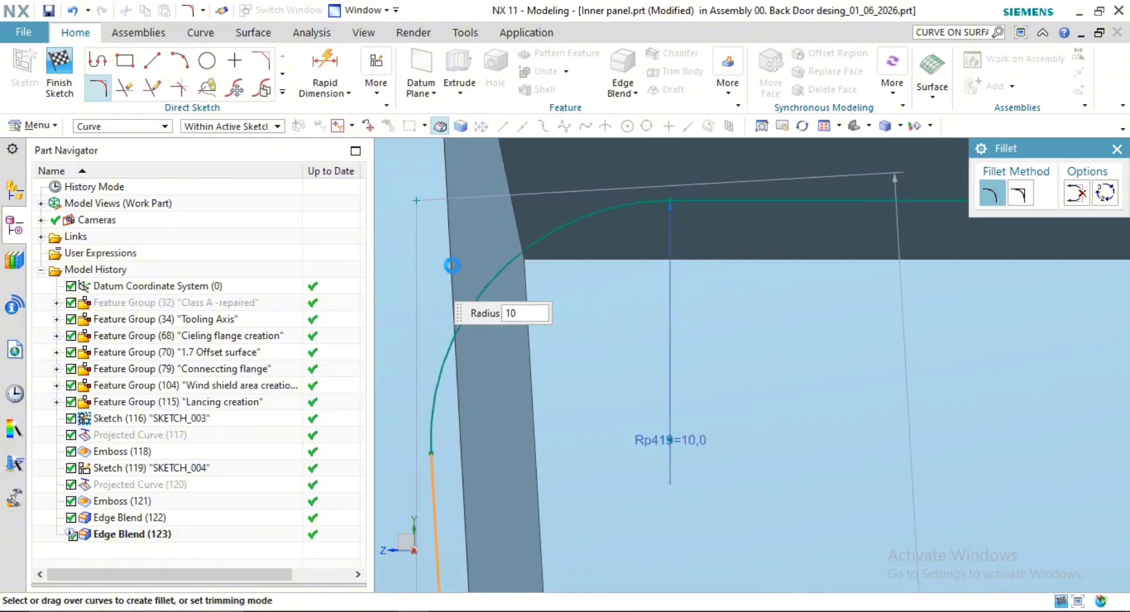
pyautogui.scroll(-4, 804, 265)
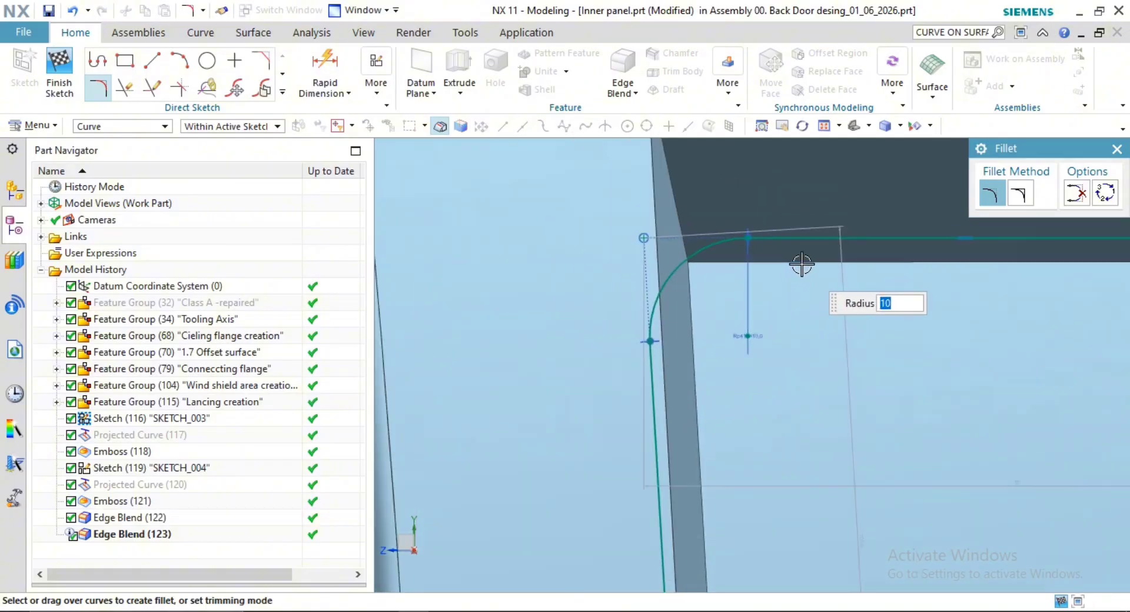
pyautogui.scroll(-4, 878, 326)
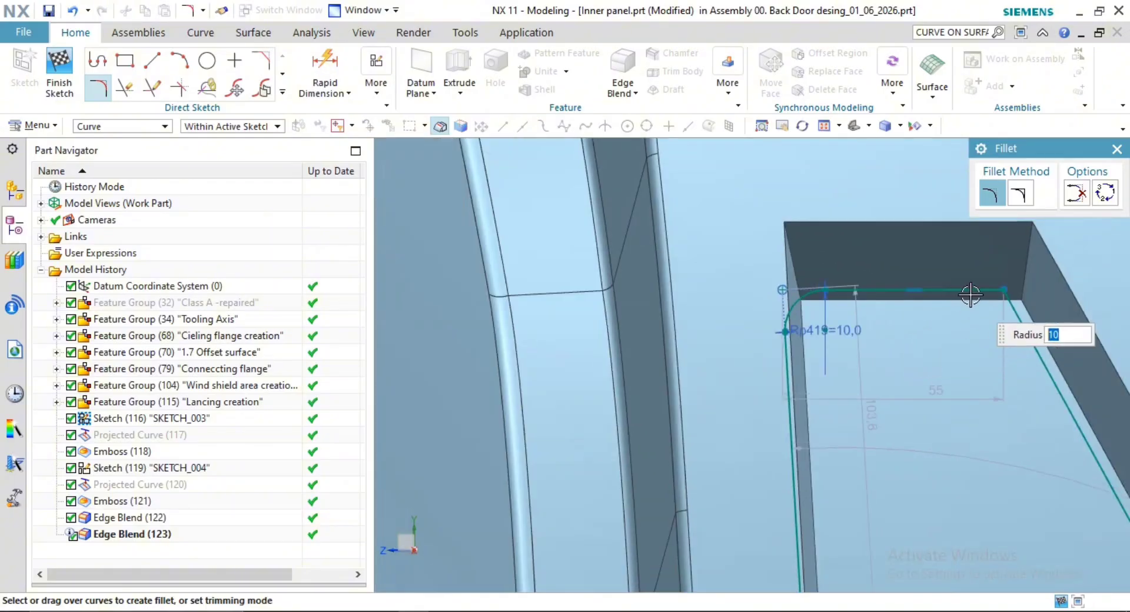
pyautogui.click(1012, 316)
# Add 10 mm fillets at the two obtuse corners on the long sides of the outline
pyautogui.scroll(-2, 1007, 333)
pyautogui.scroll(-2, 1008, 335)
pyautogui.moveTo(942, 315)
pyautogui.keyDown('shift'); pyautogui.mouseDown(button='middle')
pyautogui.moveTo(848, 199)
pyautogui.moveTo(801, 174)
pyautogui.mouseUp(button='middle'); pyautogui.keyUp('shift')
pyautogui.scroll(1, 752, 384)
pyautogui.click(766, 397)
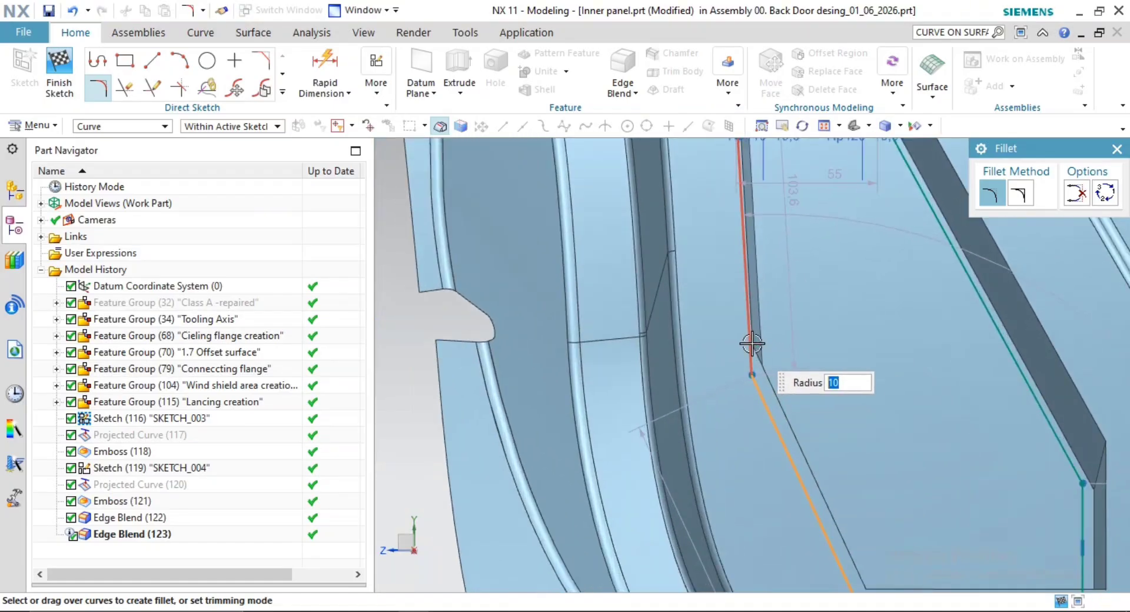
pyautogui.click(750, 343)
pyautogui.scroll(-1, 833, 357)
pyautogui.keyDown('shift'); pyautogui.moveTo(833, 357); pyautogui.dragTo(703, 206, button='middle'); pyautogui.keyUp('shift')
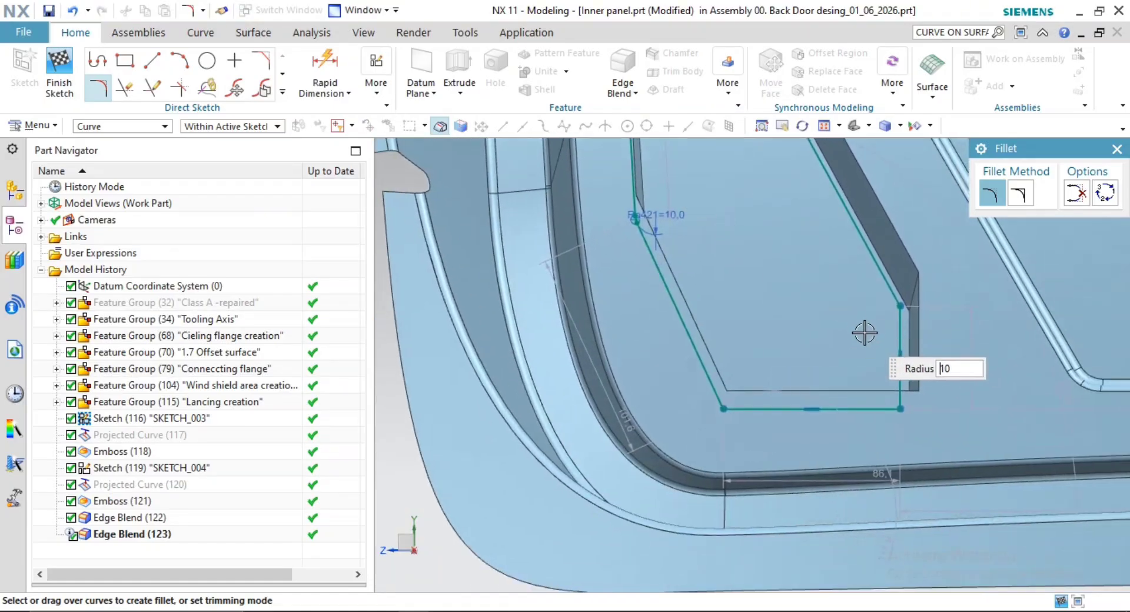
pyautogui.click(895, 328)
pyautogui.click(887, 284)
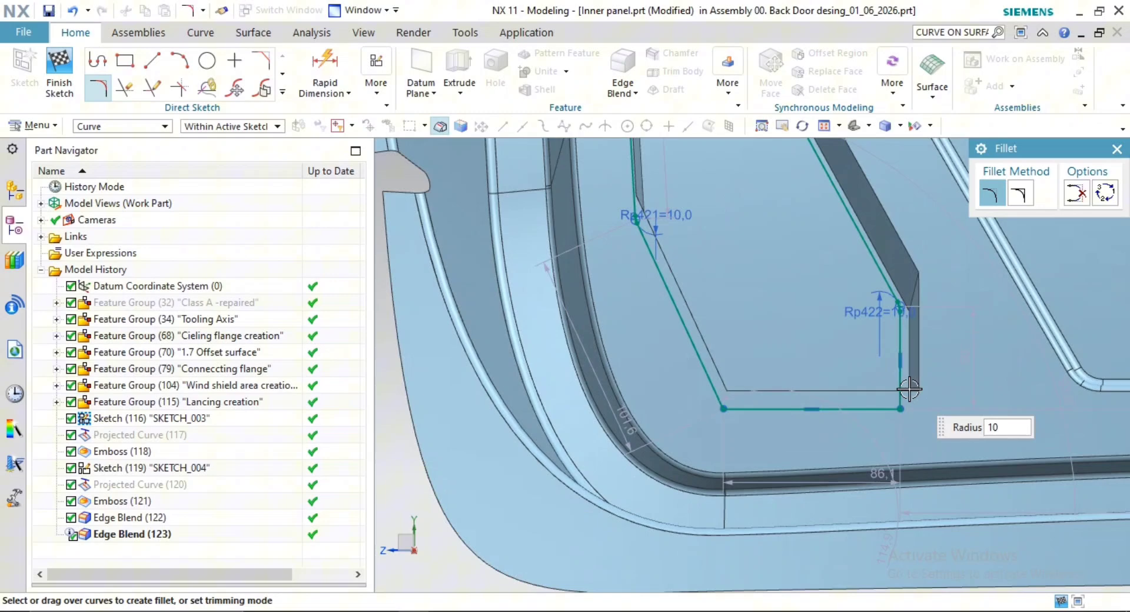
# Fillet both corners of the outline's lower horizontal line with a 10 mm radius and finish the sketch
pyautogui.click(870, 409)
pyautogui.click(901, 387)
pyautogui.click(742, 410)
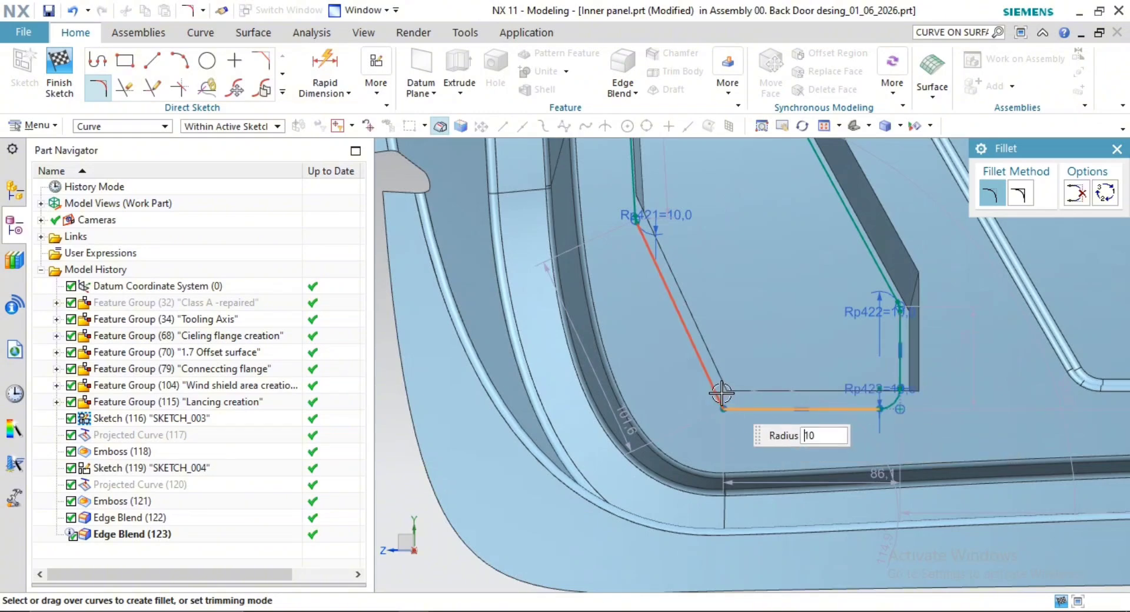
pyautogui.click(719, 394)
pyautogui.press('Escape')
pyautogui.scroll(-3, 768, 346)
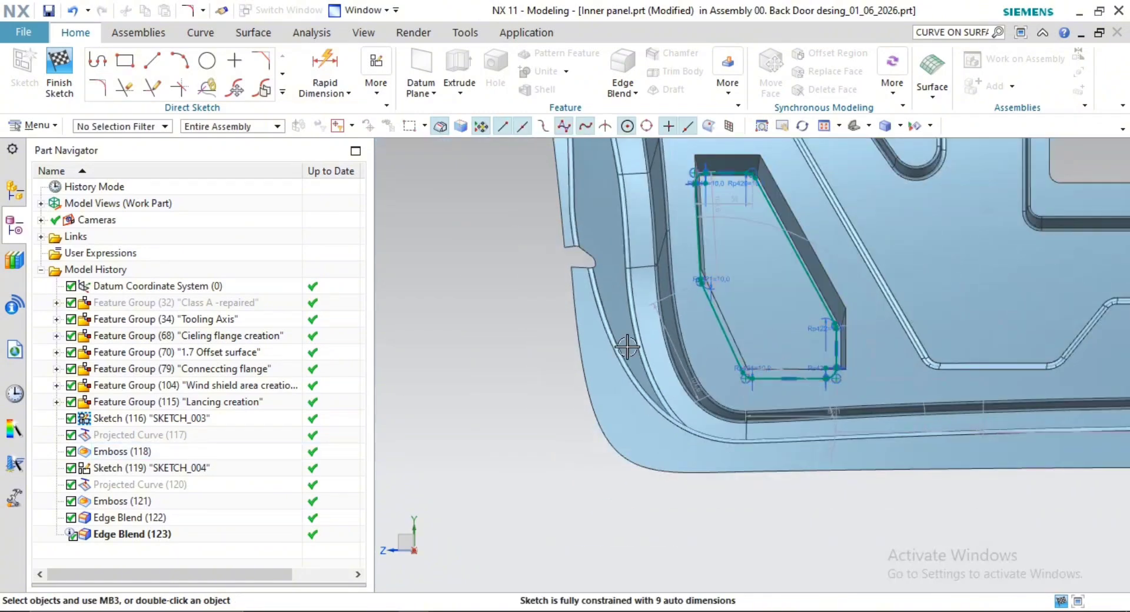
pyautogui.click(59, 71)
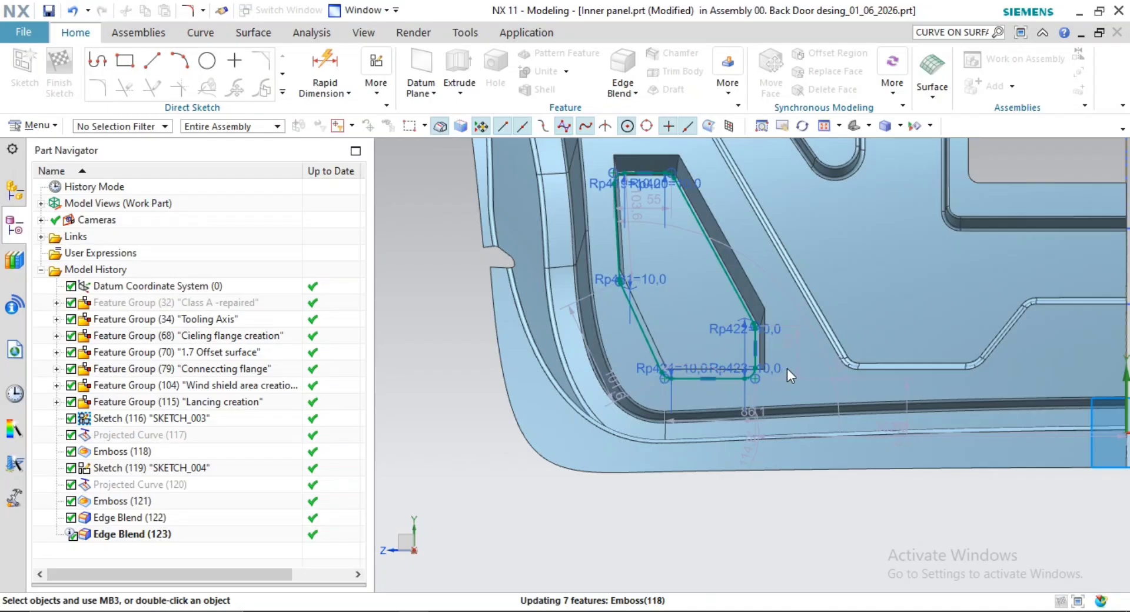
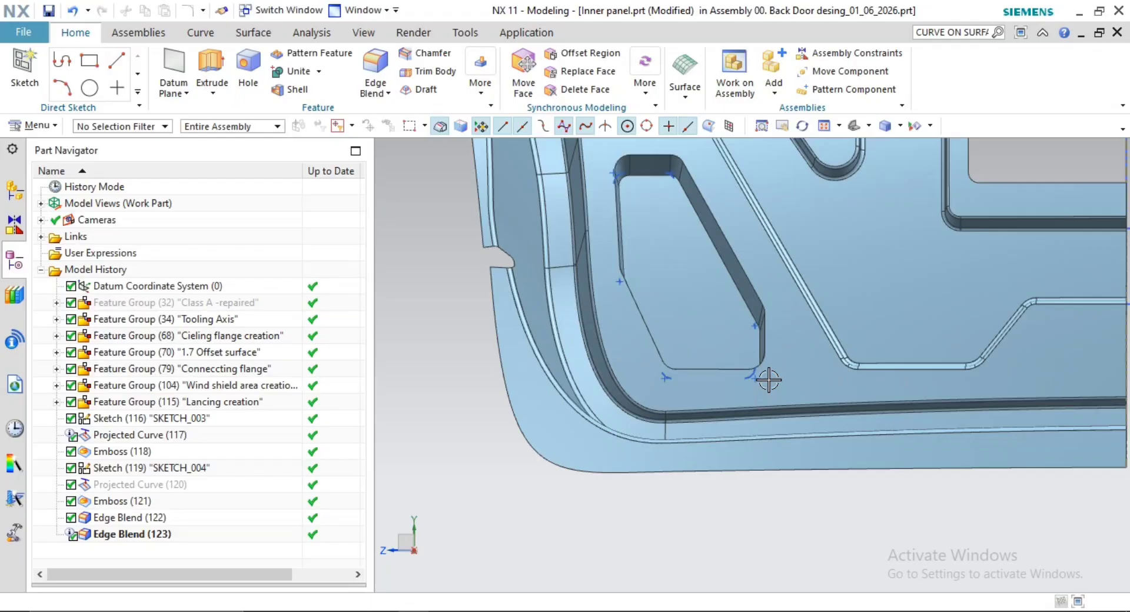
# Apply a 4 mm Edge Blend to the inner edge loop around the floor of the polygonal emboss
pyautogui.scroll(-3, 700, 245)
pyautogui.moveTo(701, 245)
pyautogui.mouseDown(button='middle')
pyautogui.moveTo(687, 266)
pyautogui.moveTo(709, 278)
pyautogui.moveTo(707, 265)
pyautogui.mouseUp(button='middle')
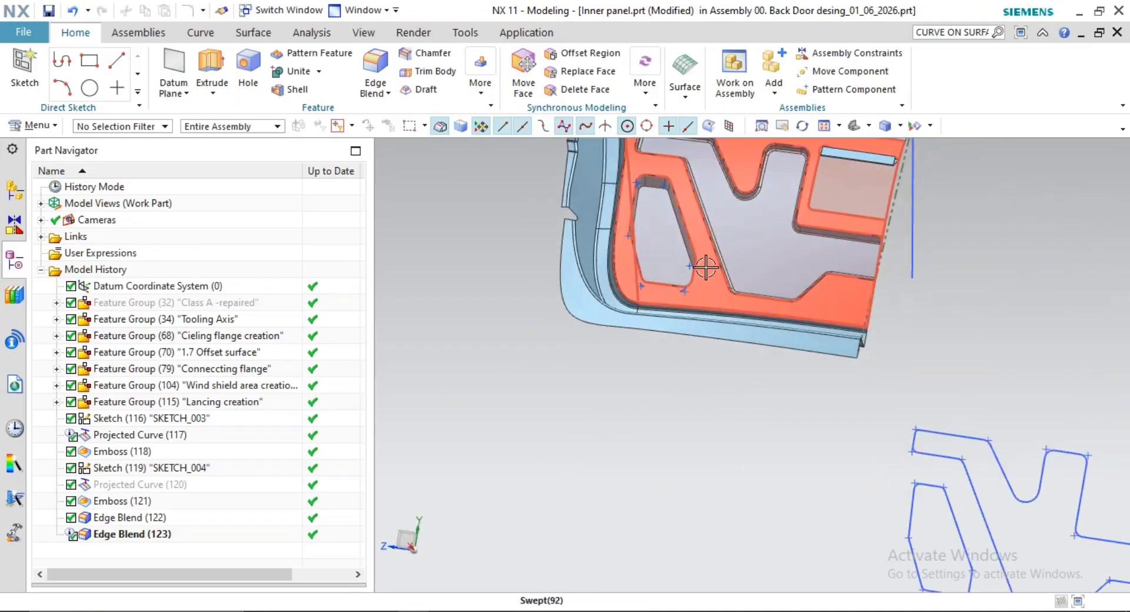
pyautogui.scroll(8, 748, 272)
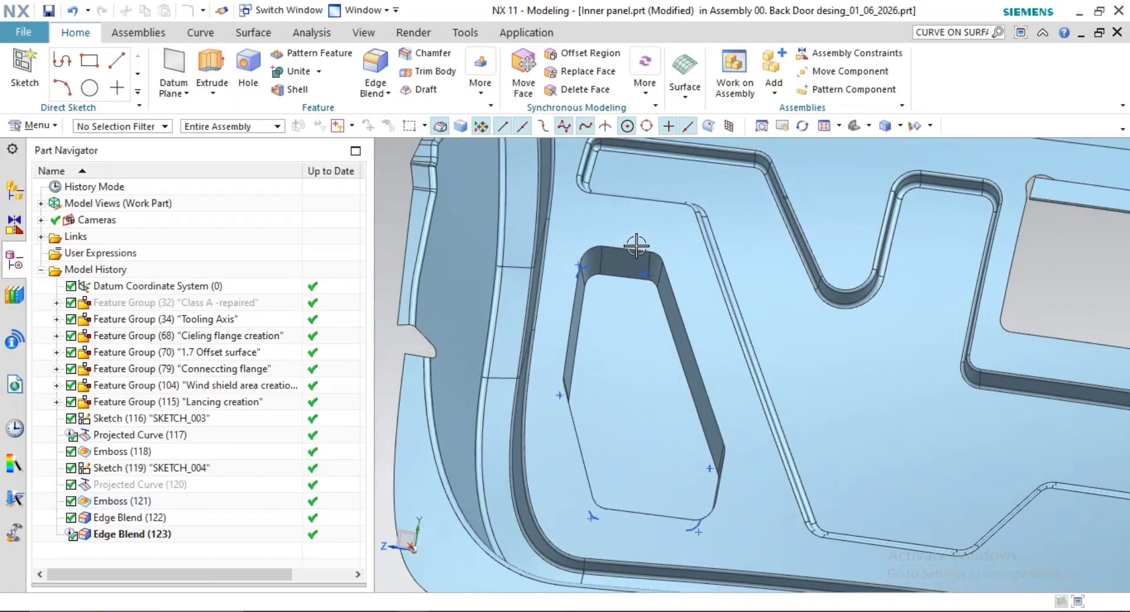
pyautogui.keyDown('shift'); pyautogui.moveTo(638, 245); pyautogui.dragTo(668, 309, button='middle'); pyautogui.keyUp('shift')
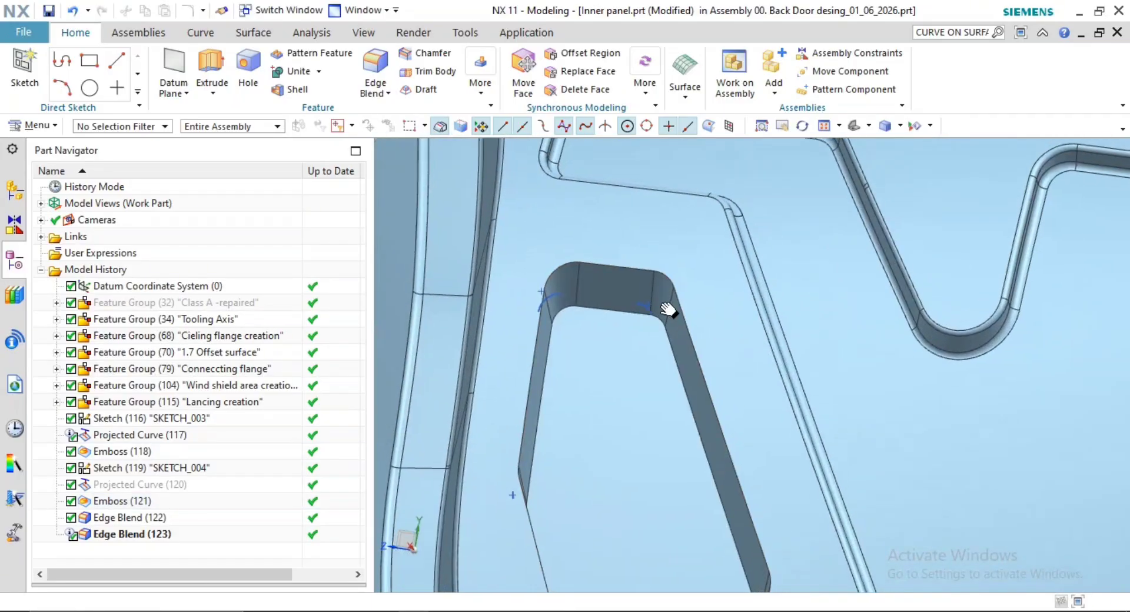
pyautogui.click(246, 34)
pyautogui.click(373, 88)
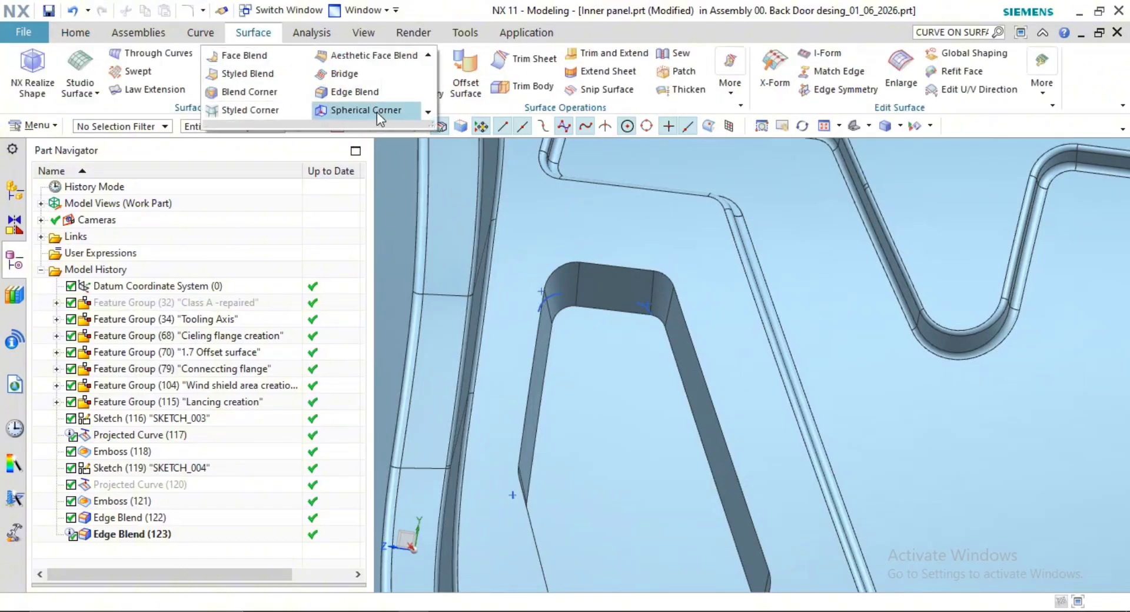
pyautogui.click(369, 111)
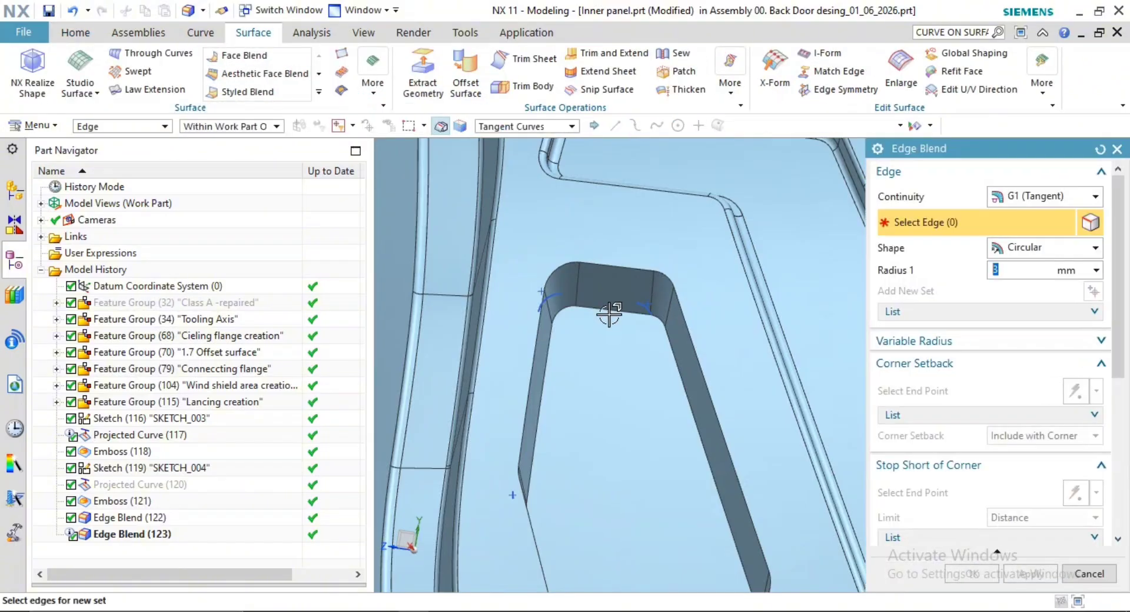
pyautogui.click(609, 311)
pyautogui.moveTo(674, 442); pyautogui.dragTo(760, 442, button='middle')
pyautogui.write('4')
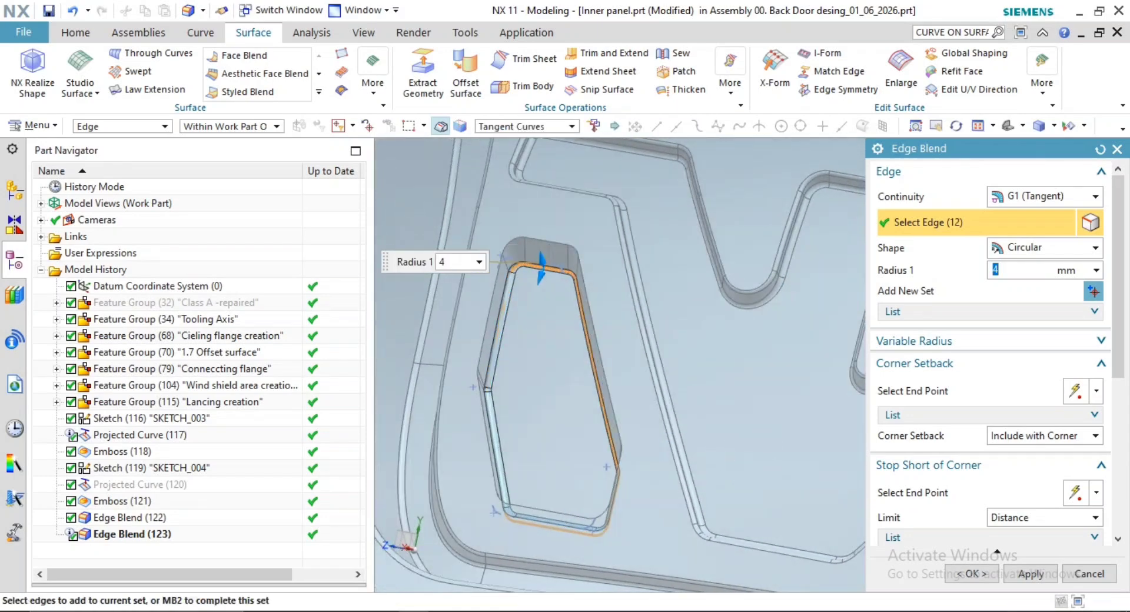
pyautogui.click(1042, 579)
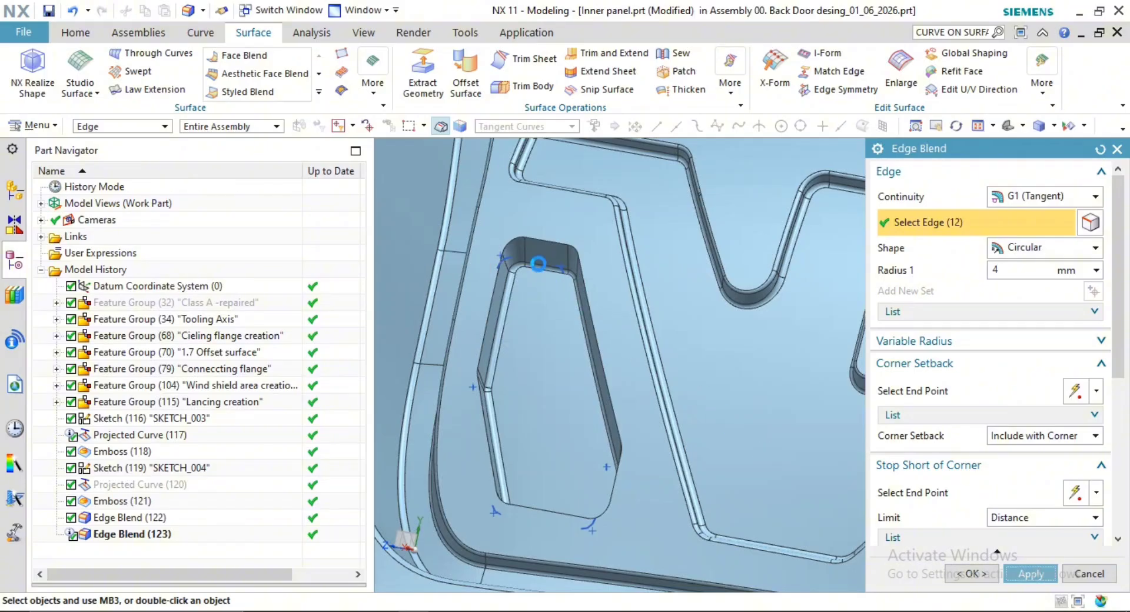
# Blend the outer edge loop of the polygonal emboss as a separate feature with a 3 mm radius
pyautogui.click(550, 250)
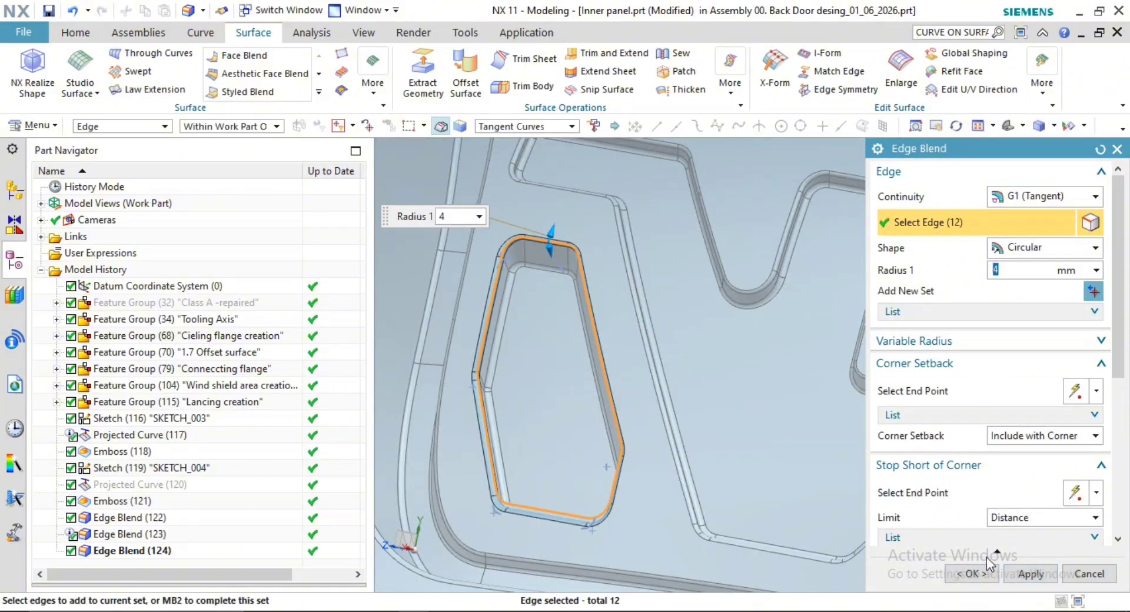
pyautogui.write('3')
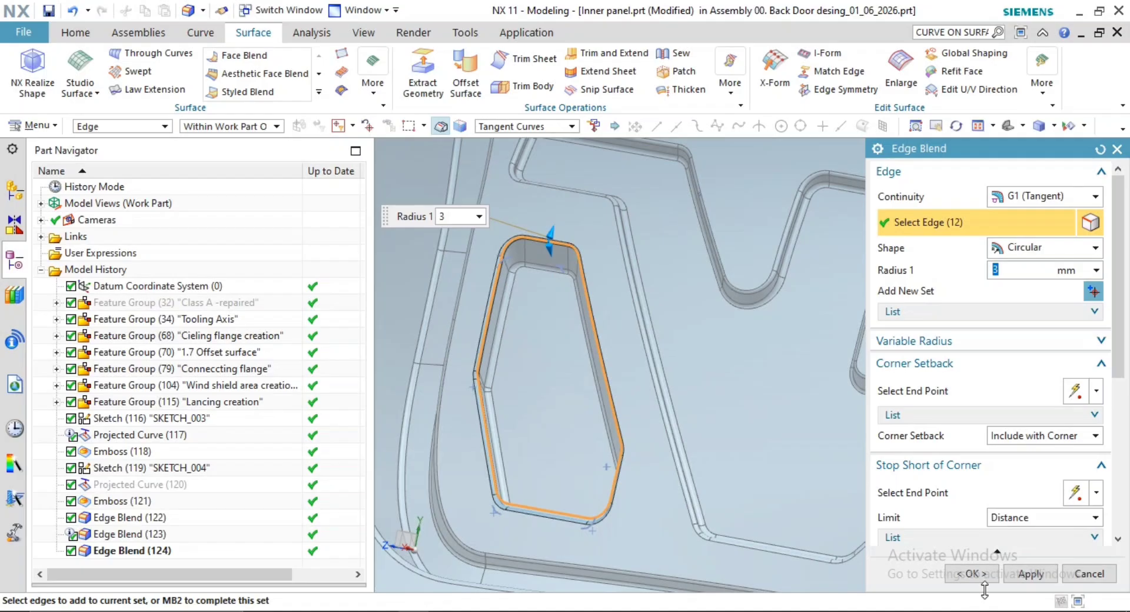
pyautogui.click(980, 574)
# Edit Emboss (118), setting the end cap offset distance to 10 mm
pyautogui.moveTo(694, 447)
pyautogui.mouseDown(button='middle')
pyautogui.moveTo(567, 378)
pyautogui.moveTo(498, 373)
pyautogui.moveTo(494, 361)
pyautogui.mouseUp(button='middle')
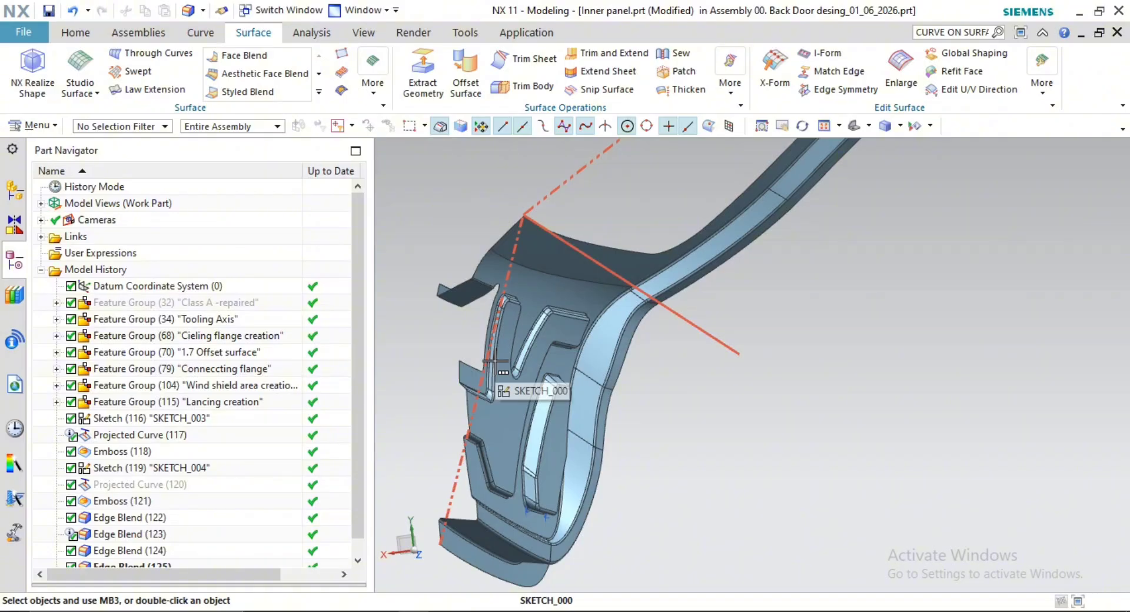
pyautogui.scroll(2, 480, 400)
pyautogui.moveTo(454, 362); pyautogui.dragTo(436, 366, button='middle')
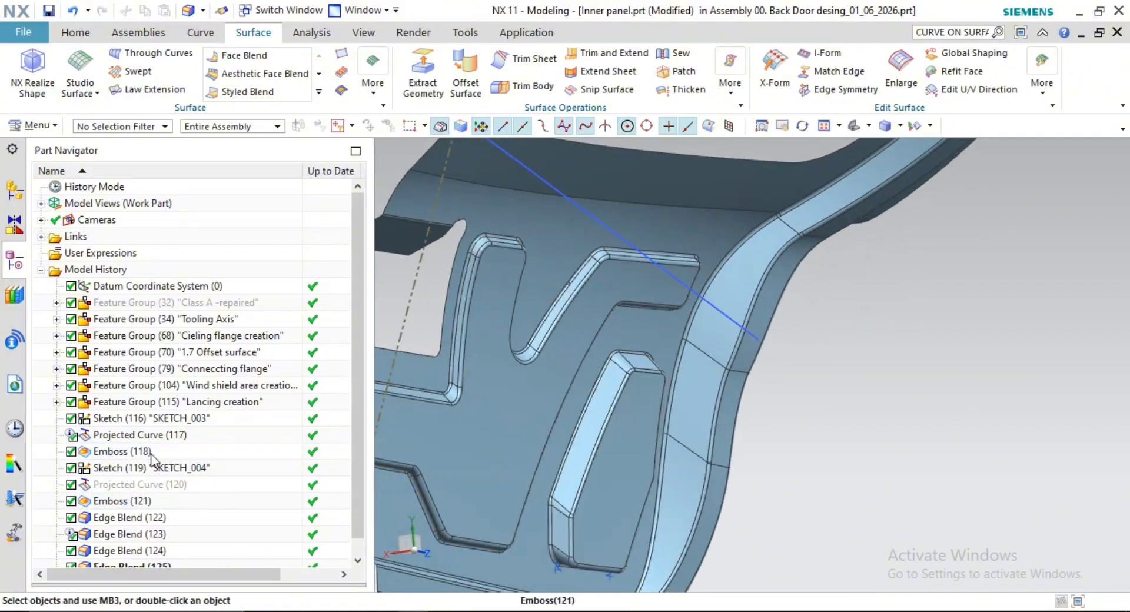
pyautogui.doubleClick(126, 457)
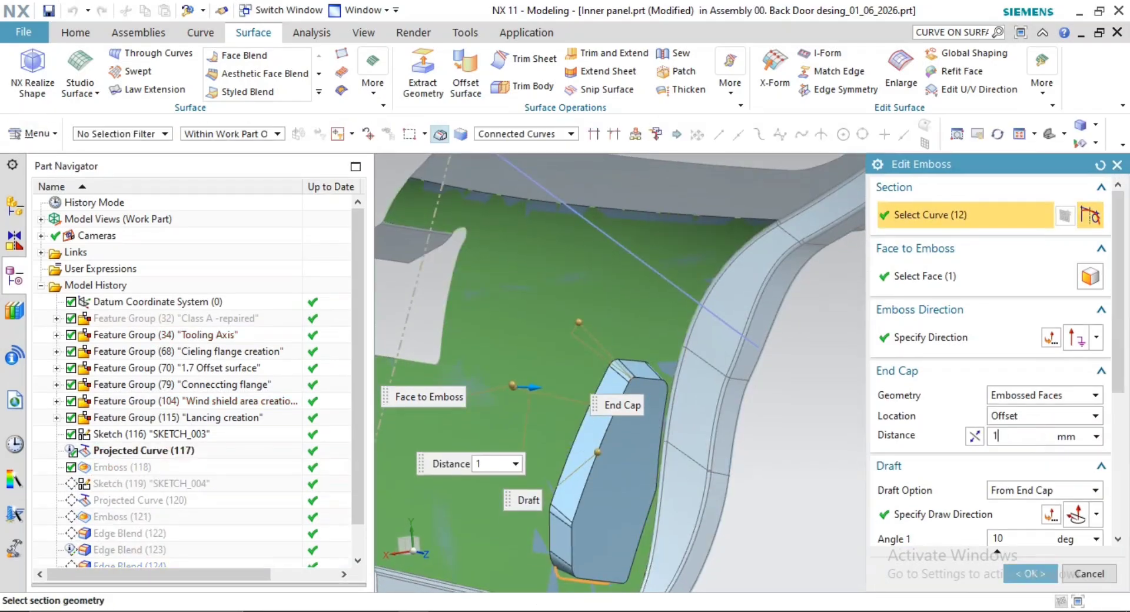
pyautogui.write('0')
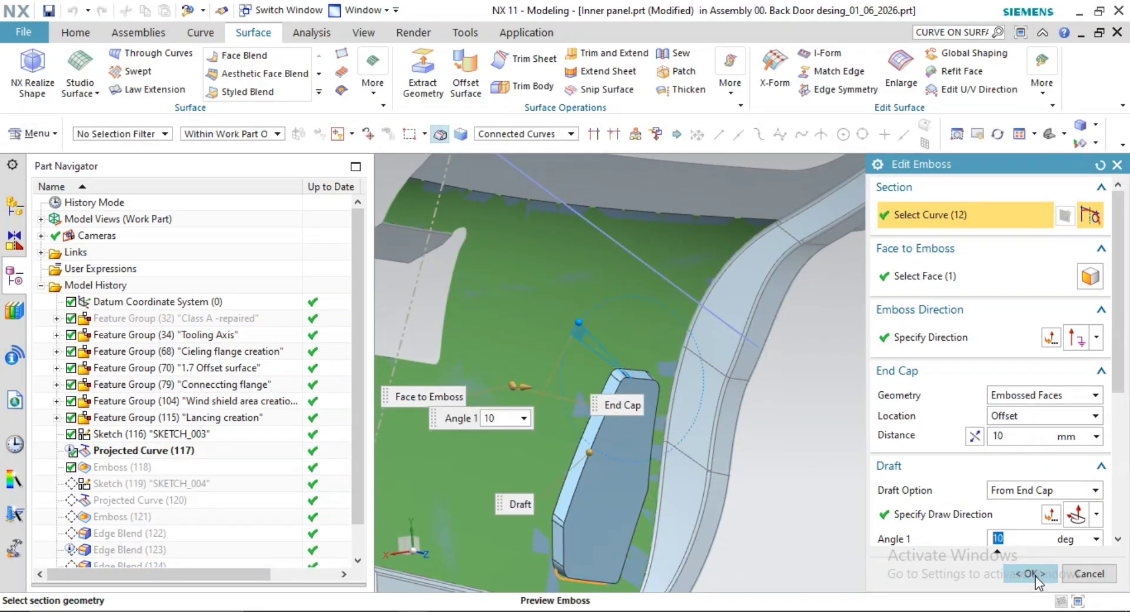
pyautogui.click(1034, 573)
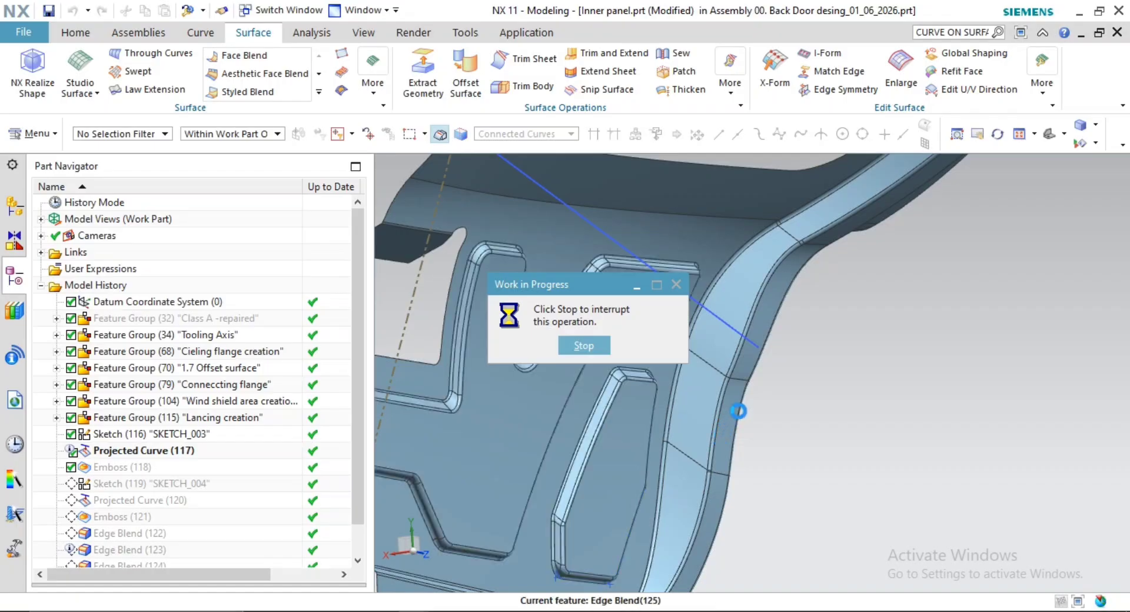
# Hide all curves, sketches and points so only the inner panel geometry is displayed
pyautogui.moveTo(731, 419); pyautogui.dragTo(769, 416, button='middle')
pyautogui.scroll(-5, 571, 364)
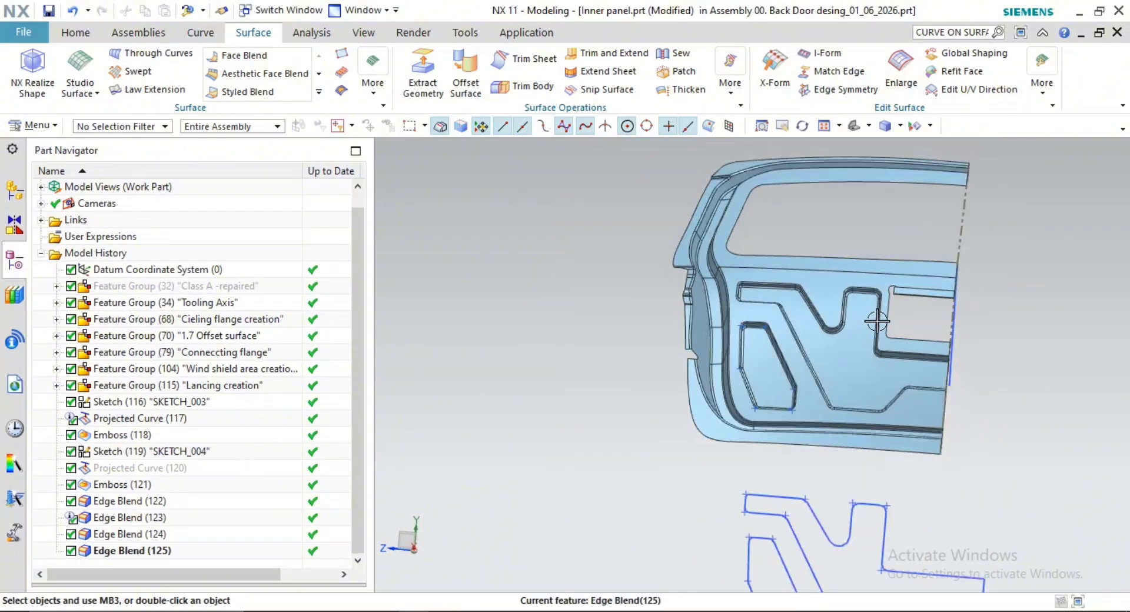
pyautogui.moveTo(851, 406)
pyautogui.mouseDown(button='middle')
pyautogui.moveTo(836, 412)
pyautogui.moveTo(849, 418)
pyautogui.moveTo(780, 384)
pyautogui.mouseUp(button='middle')
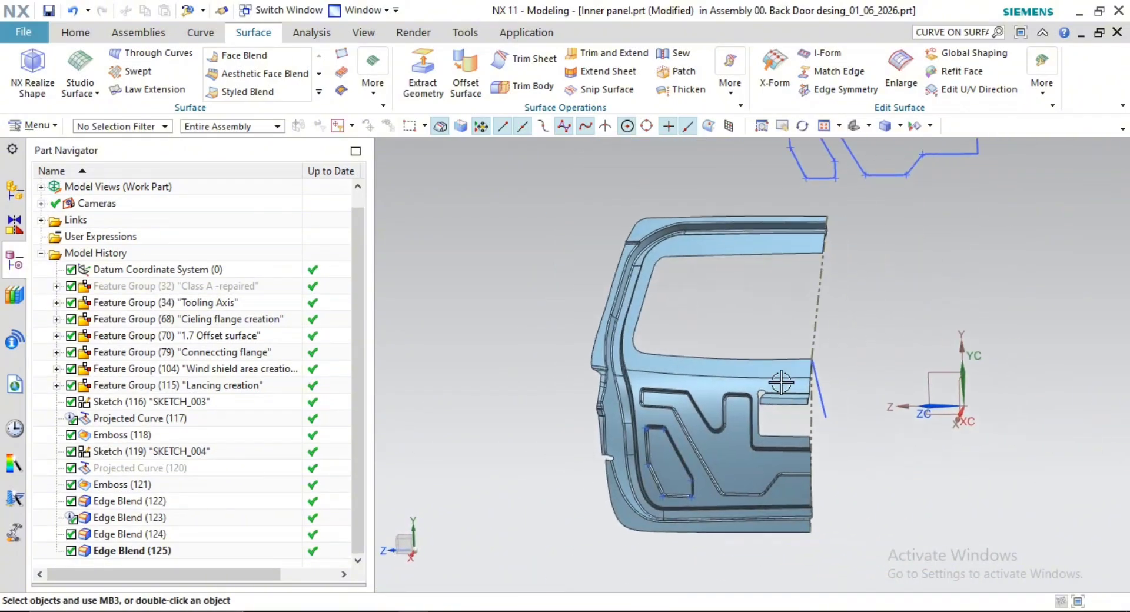
pyautogui.moveTo(853, 343); pyautogui.dragTo(897, 315, button='middle')
pyautogui.click(913, 124)
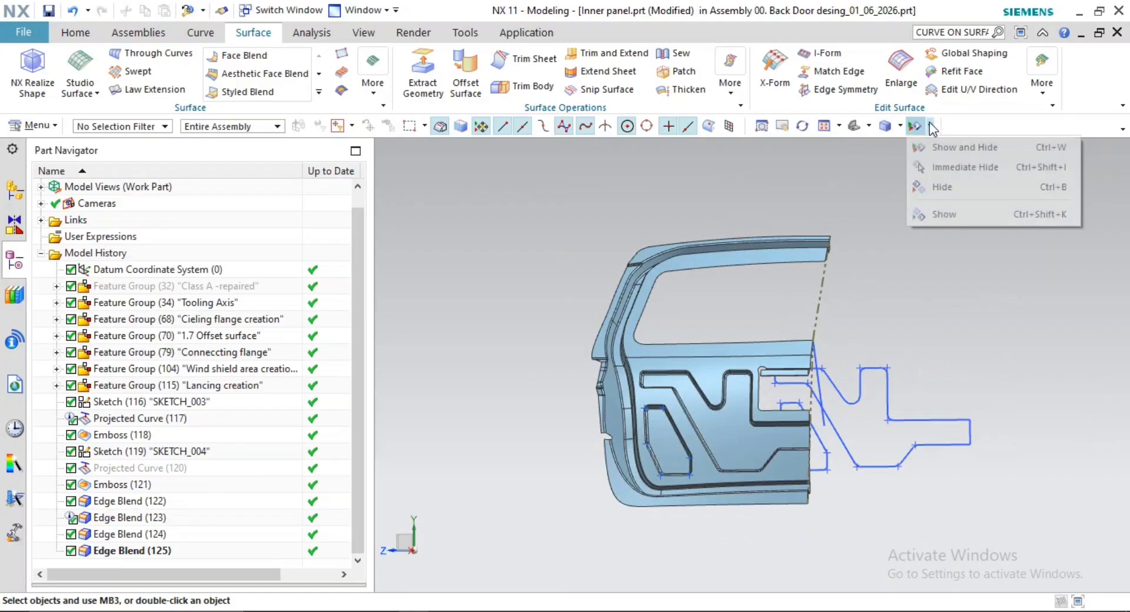
pyautogui.click(922, 142)
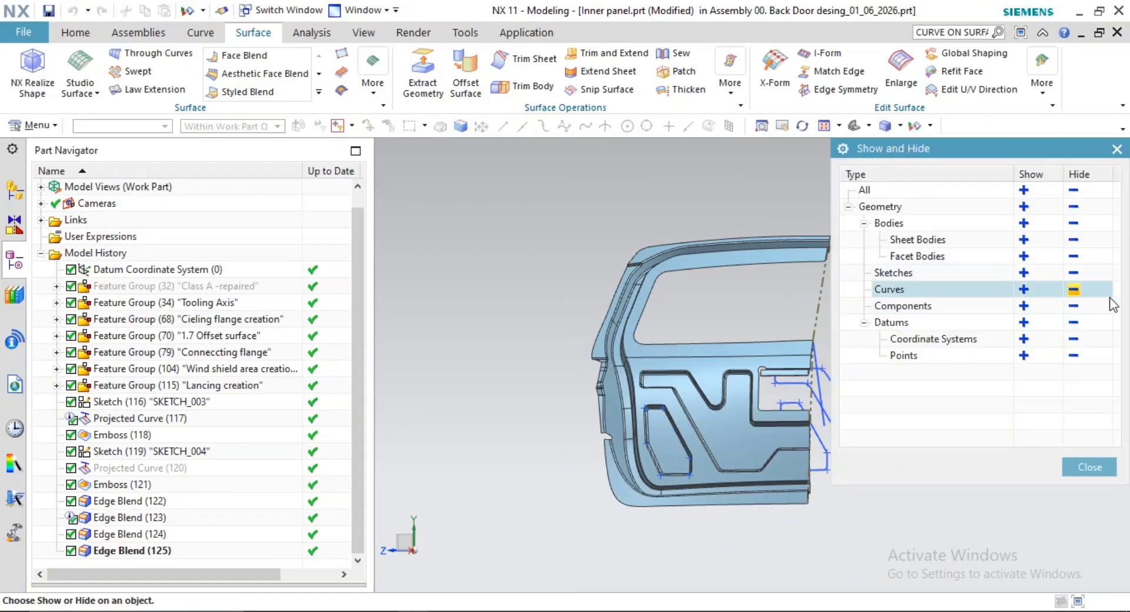
pyautogui.click(1074, 289)
pyautogui.click(1074, 272)
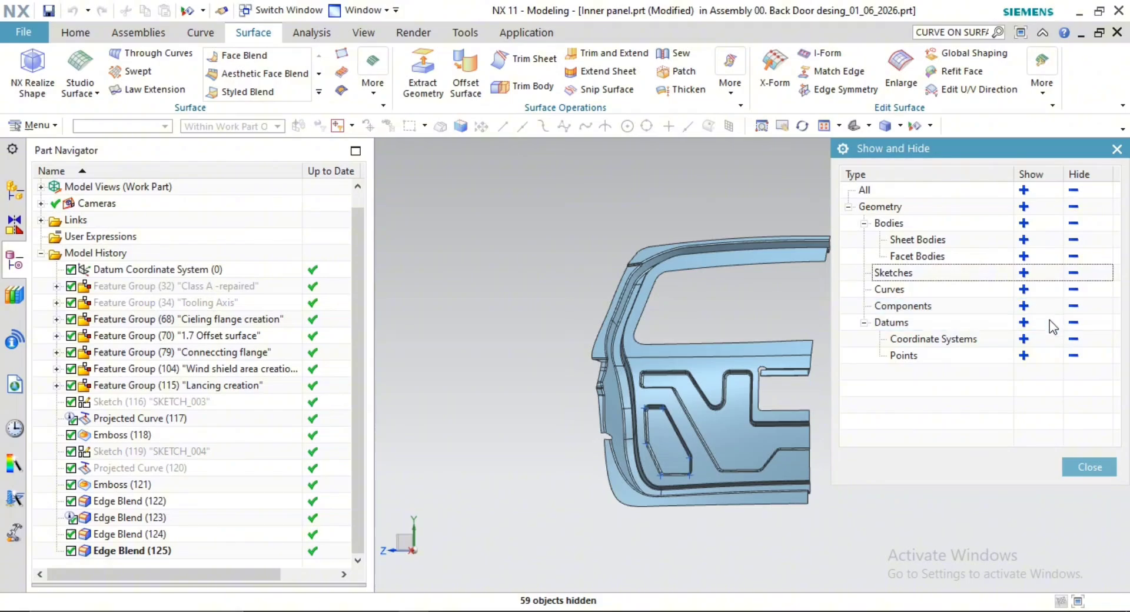
pyautogui.click(1074, 356)
pyautogui.scroll(2, 673, 461)
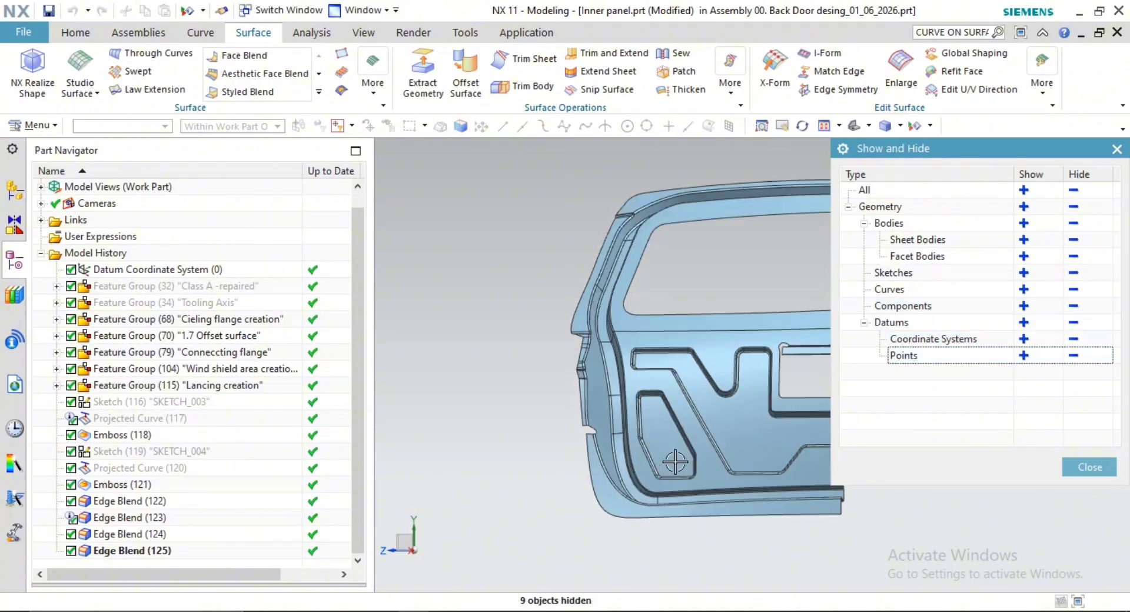
pyautogui.middleClick(991, 491)
# Examine both blended embosses on the lower area of the inner panel from several angles
pyautogui.scroll(-1, 941, 472)
pyautogui.moveTo(930, 469); pyautogui.dragTo(781, 387, button='middle')
pyautogui.scroll(2, 780, 386)
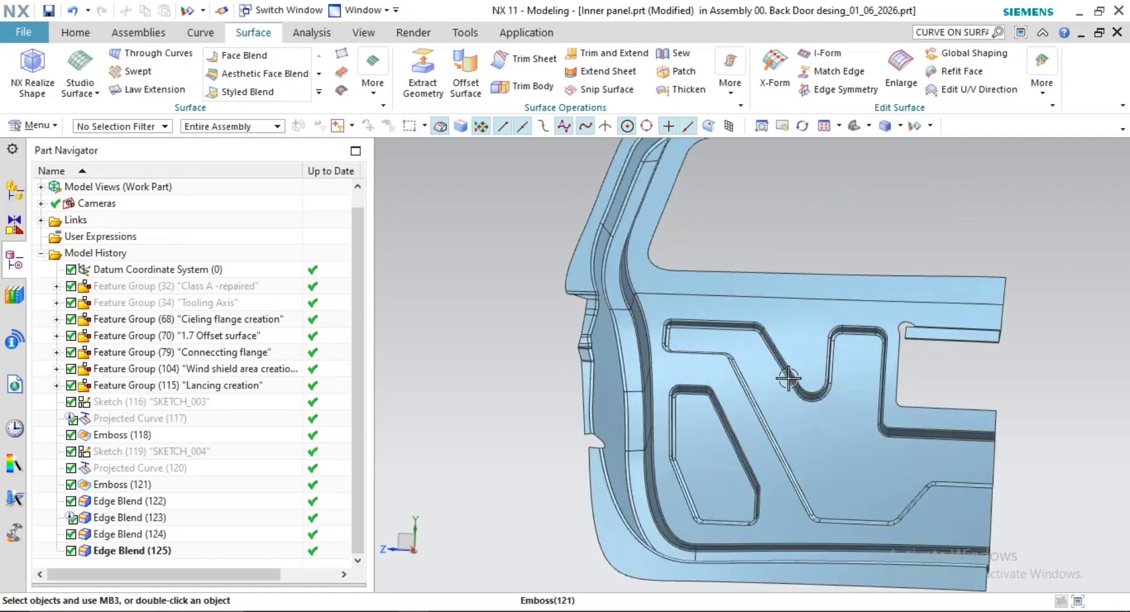
pyautogui.keyDown('shift'); pyautogui.moveTo(714, 320); pyautogui.dragTo(682, 302, button='middle'); pyautogui.keyUp('shift')
pyautogui.moveTo(737, 361); pyautogui.dragTo(832, 409, button='middle')
pyautogui.scroll(-5, 801, 382)
pyautogui.scroll(3, 792, 381)
pyautogui.scroll(-3, 803, 391)
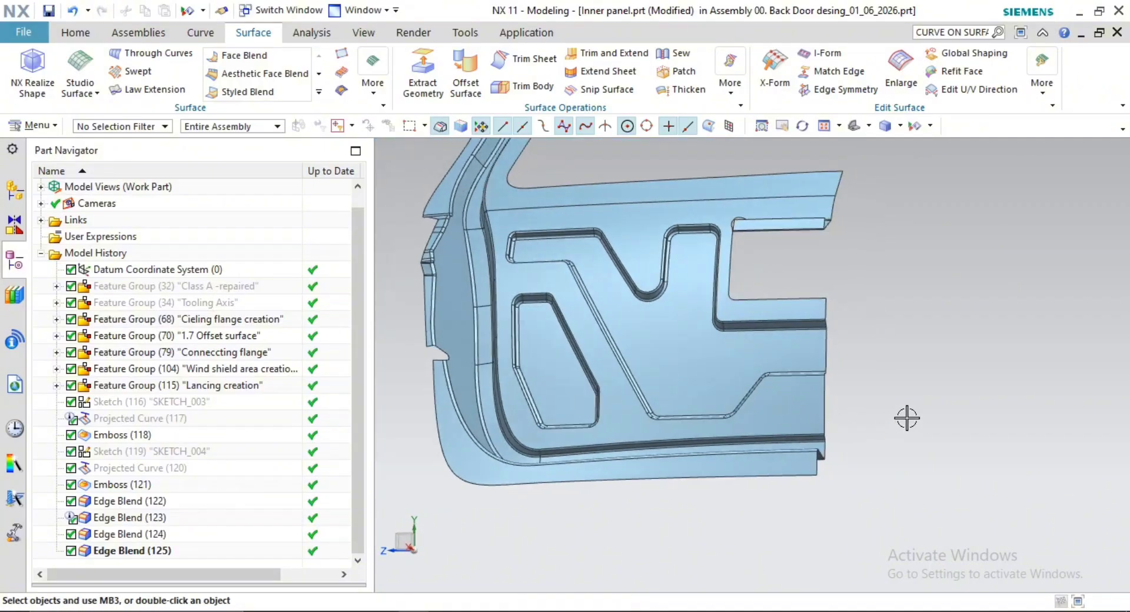
# Edit SKETCH_004, shift the short slanted line about 49 mm toward the panel's centre line, and finish the sketch
pyautogui.click(183, 450)
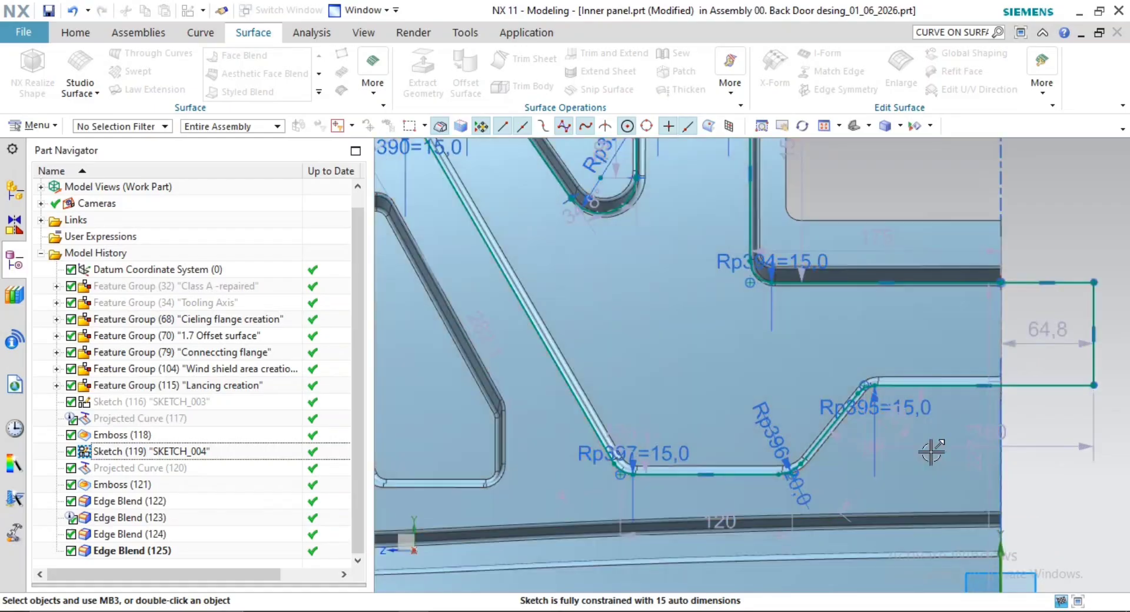
pyautogui.moveTo(900, 447)
pyautogui.keyDown('shift'); pyautogui.mouseDown(button='middle')
pyautogui.moveTo(721, 442)
pyautogui.moveTo(624, 455)
pyautogui.mouseUp(button='middle'); pyautogui.keyUp('shift')
pyautogui.scroll(1, 719, 443)
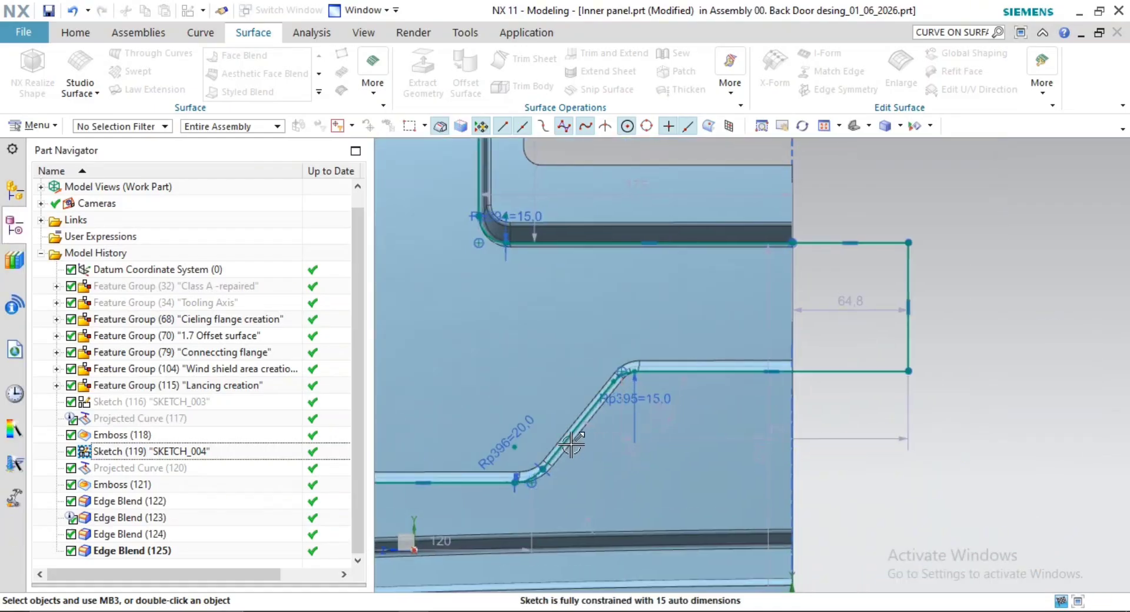
pyautogui.moveTo(563, 440); pyautogui.dragTo(652, 440)
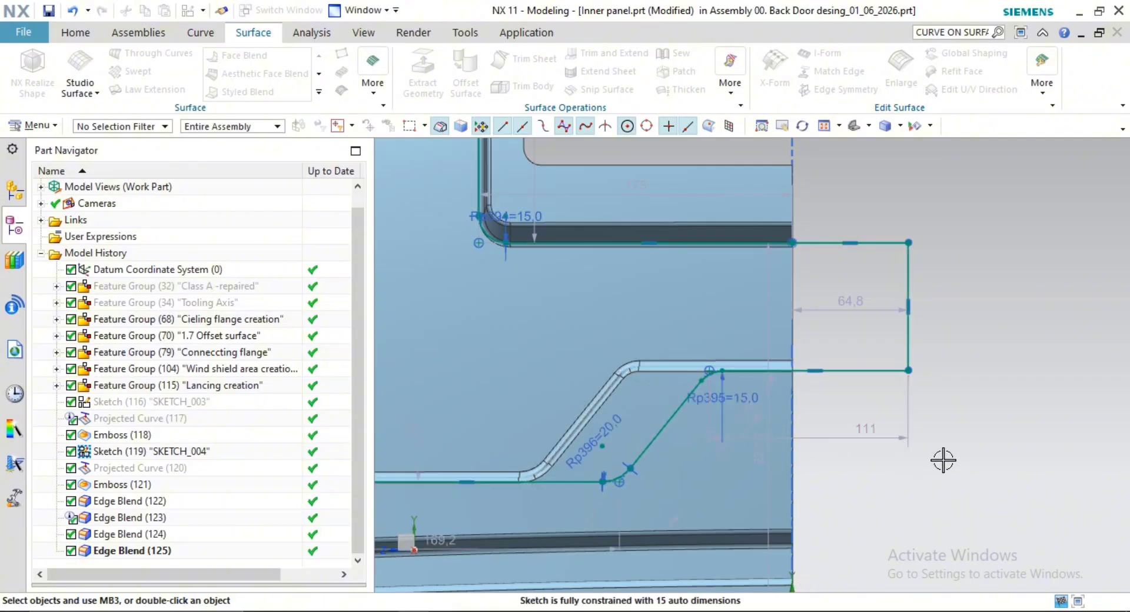
pyautogui.click(80, 36)
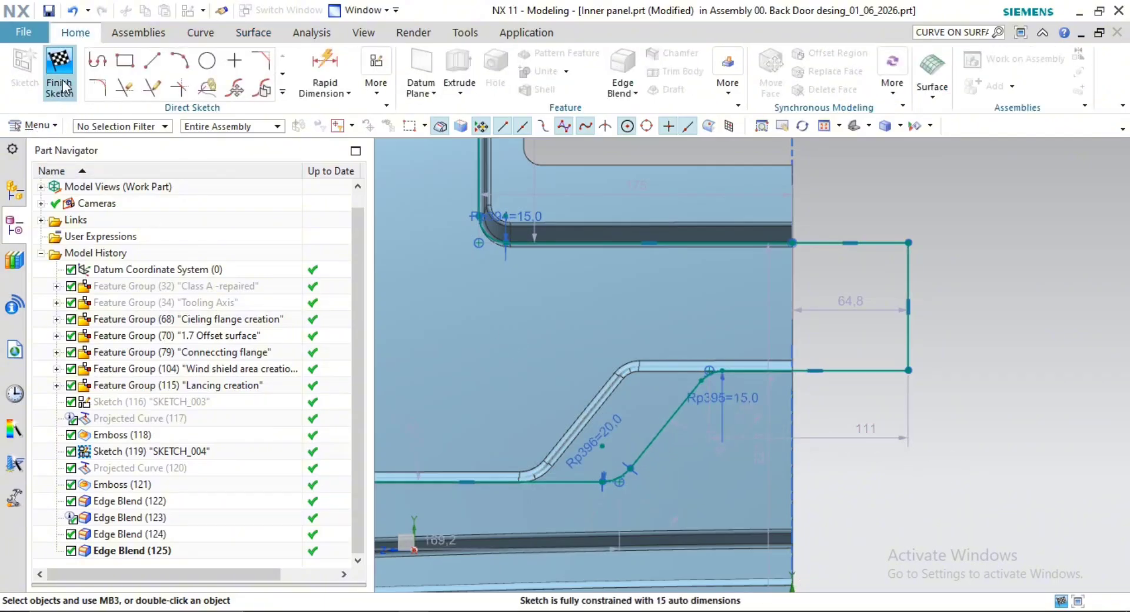
pyautogui.click(58, 73)
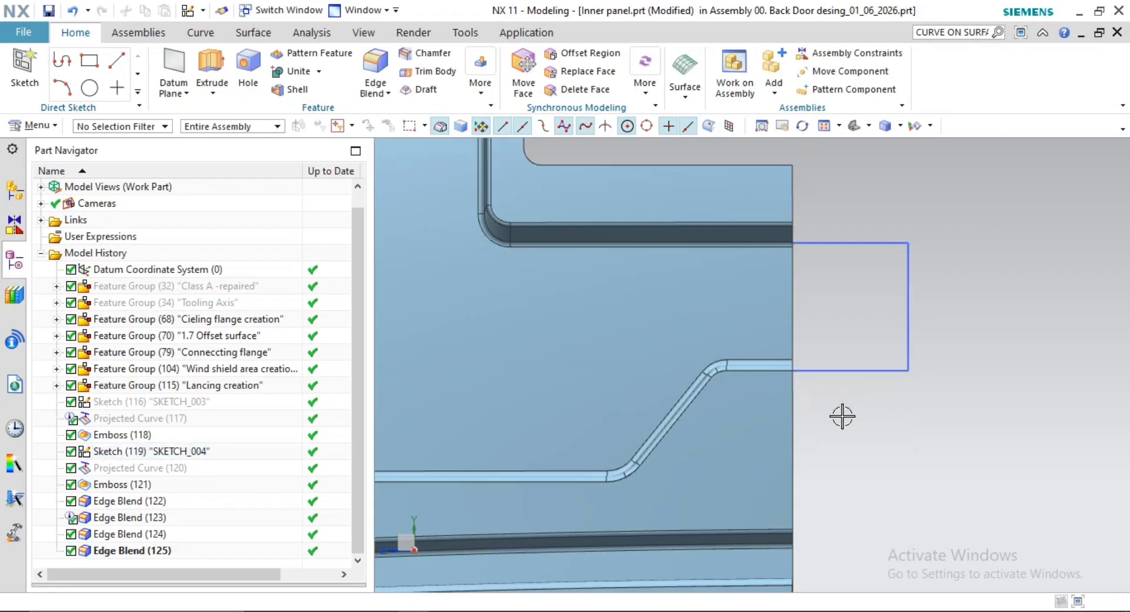
# Hide the remaining points and curves around the inner panel
pyautogui.scroll(-3, 842, 411)
pyautogui.moveTo(842, 412); pyautogui.dragTo(700, 450, button='middle')
pyautogui.scroll(-3, 692, 426)
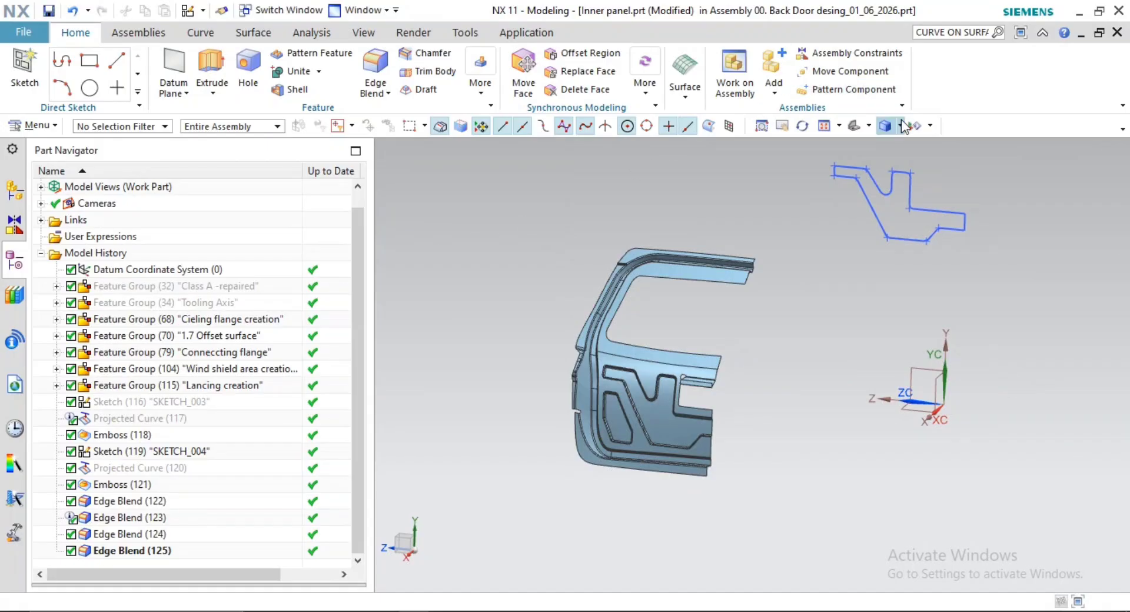
pyautogui.click(931, 125)
pyautogui.click(939, 147)
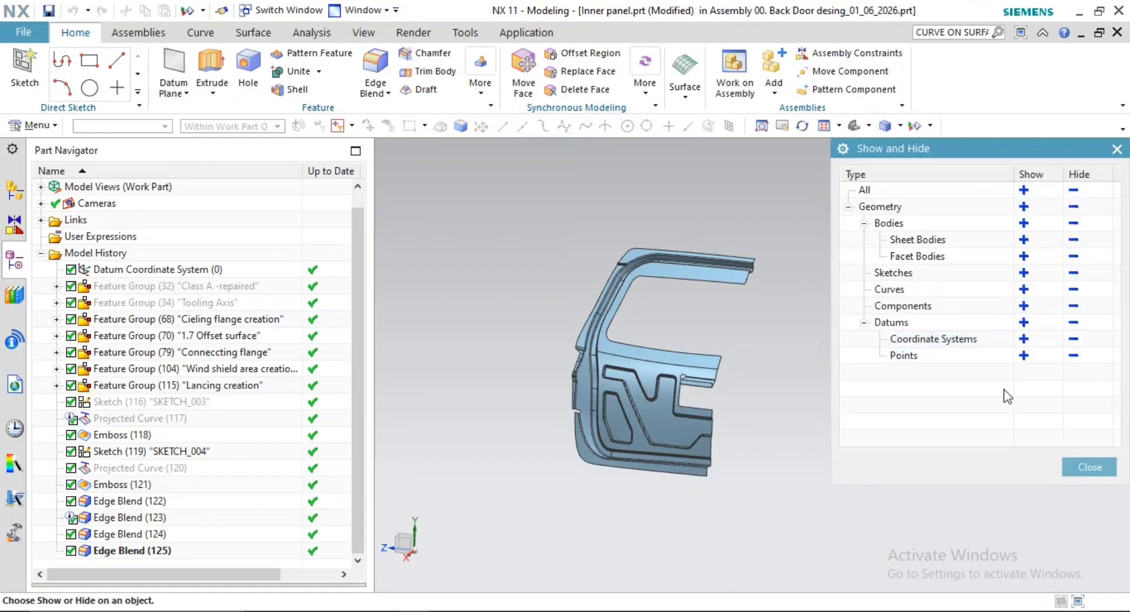
pyautogui.click(1074, 356)
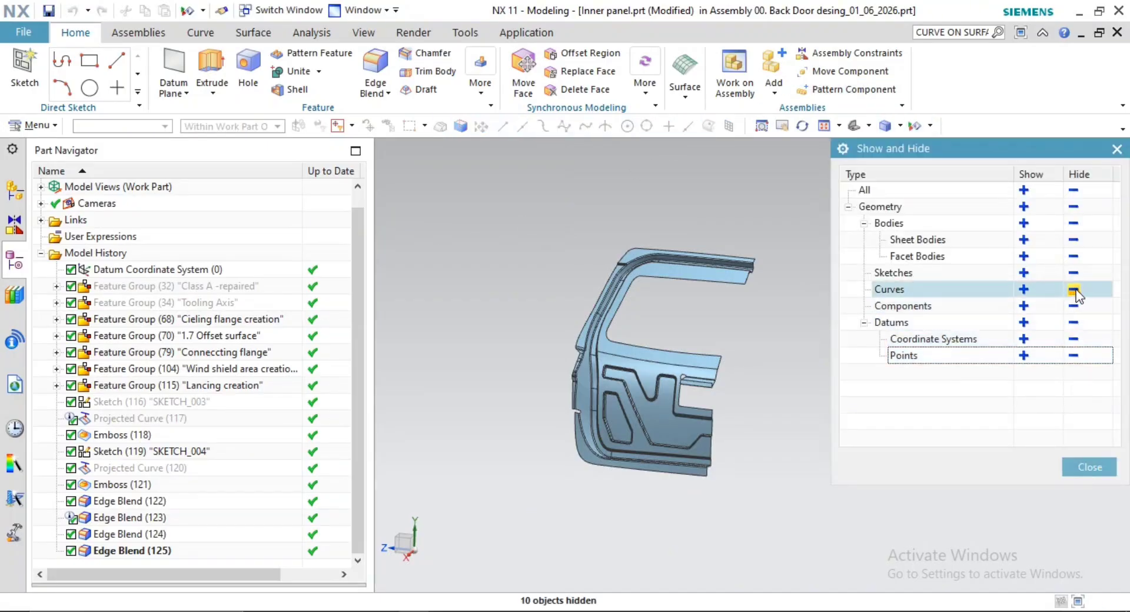
pyautogui.click(1074, 290)
pyautogui.moveTo(759, 427); pyautogui.dragTo(713, 433, button='middle')
pyautogui.click(1090, 468)
# Hide the large emboss outline sketch, SKETCH_004
pyautogui.moveTo(801, 424); pyautogui.dragTo(775, 433, button='middle')
pyautogui.keyDown('shift'); pyautogui.moveTo(1007, 307); pyautogui.dragTo(892, 328, button='middle'); pyautogui.keyUp('shift')
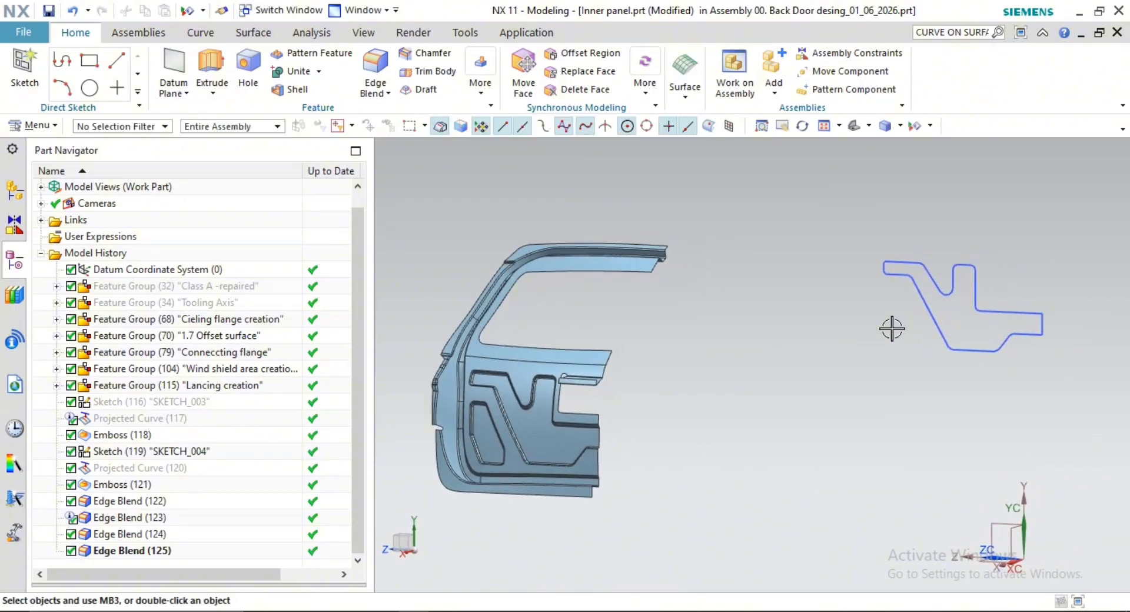
pyautogui.click(943, 331)
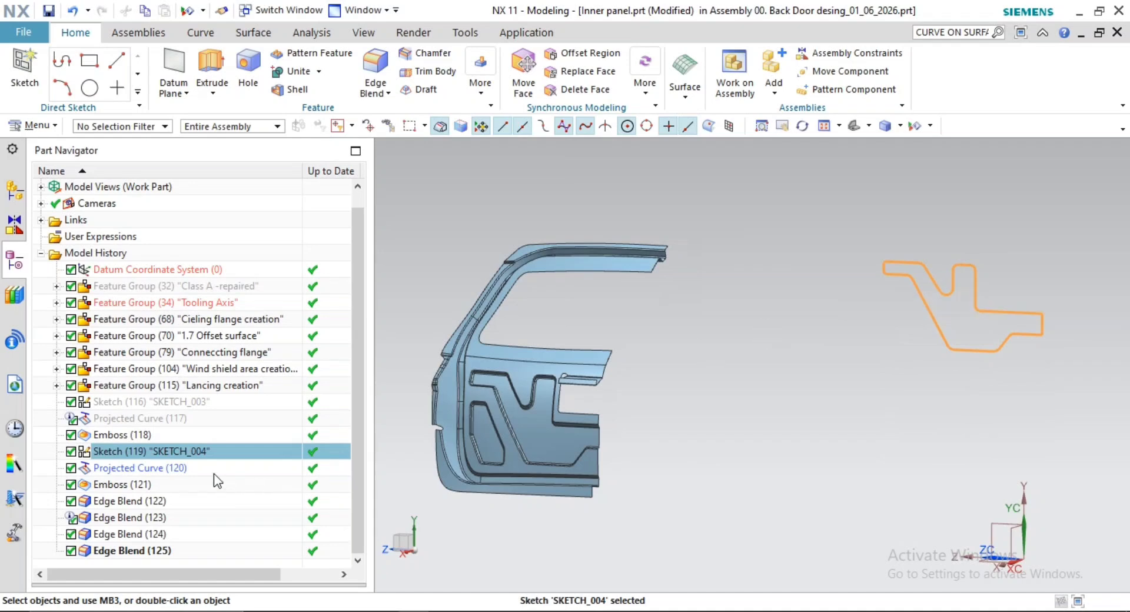
pyautogui.rightClick(175, 452)
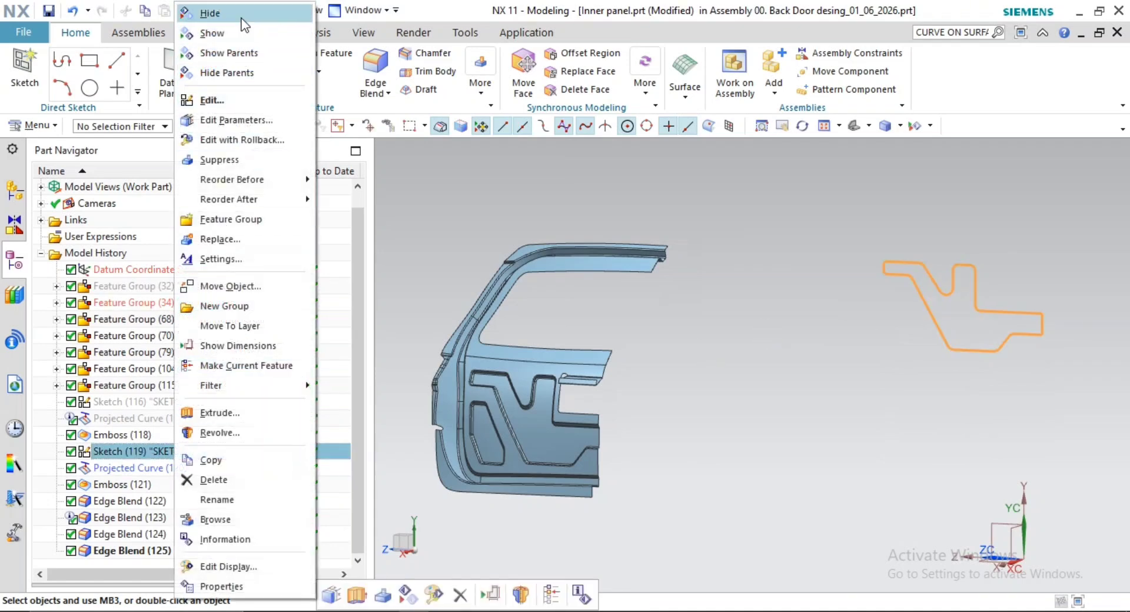
pyautogui.click(210, 13)
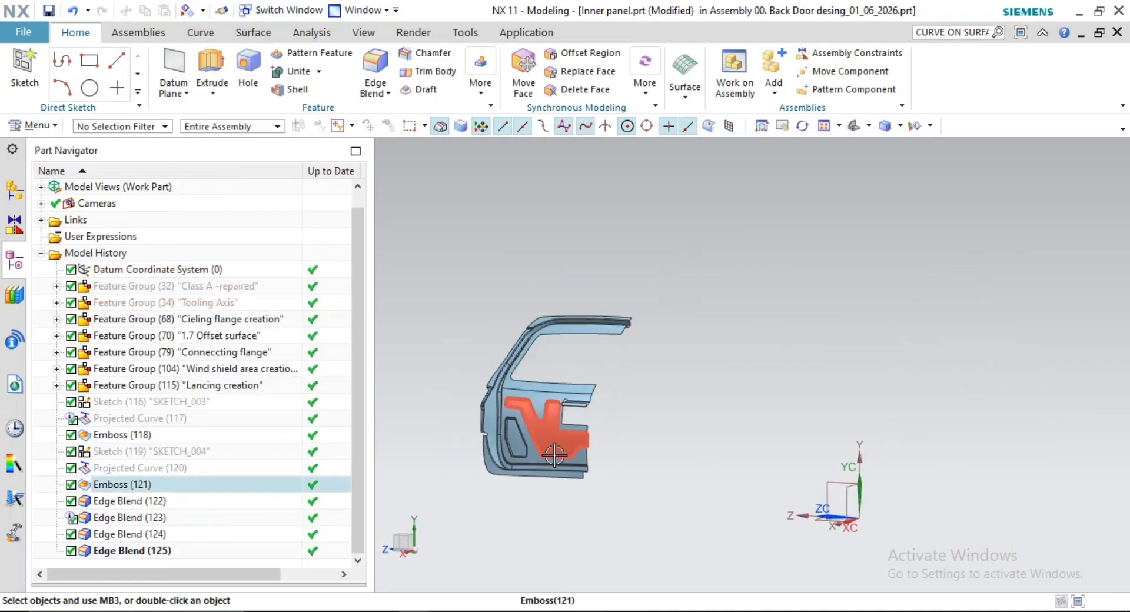
# Start Offset Curve in Face and select the large emboss's inner boundary edges using the Tangent Curves rule
pyautogui.moveTo(567, 446); pyautogui.dragTo(542, 353, button='middle')
pyautogui.scroll(5, 542, 354)
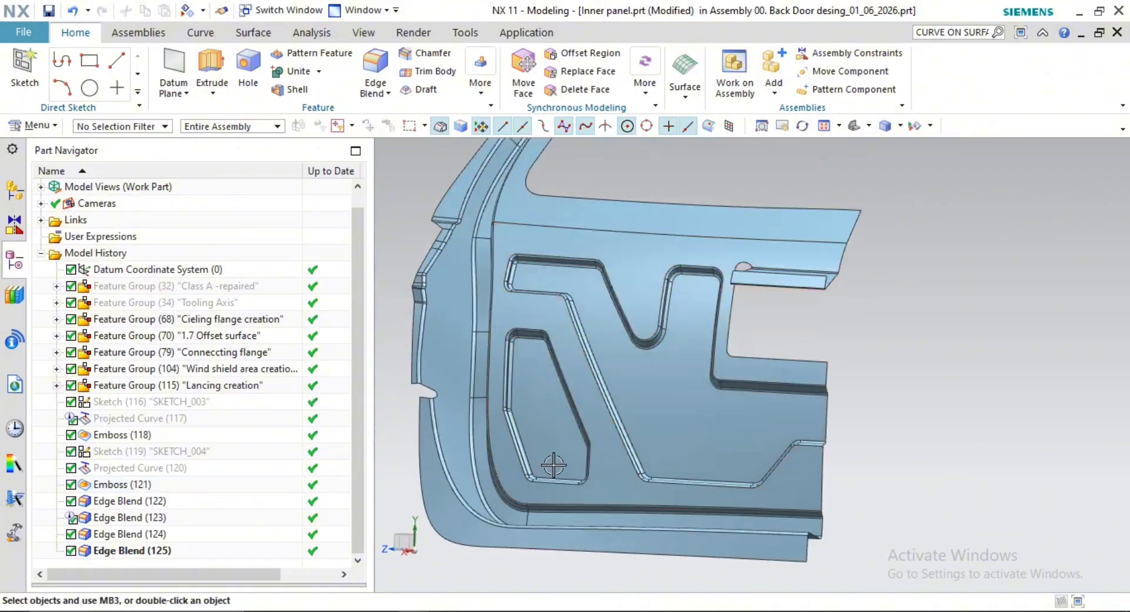
pyautogui.moveTo(553, 465)
pyautogui.mouseDown(button='middle')
pyautogui.moveTo(612, 470)
pyautogui.moveTo(537, 451)
pyautogui.moveTo(554, 447)
pyautogui.moveTo(568, 407)
pyautogui.moveTo(557, 429)
pyautogui.moveTo(603, 406)
pyautogui.moveTo(565, 462)
pyautogui.mouseUp(button='middle')
pyautogui.scroll(6, 654, 448)
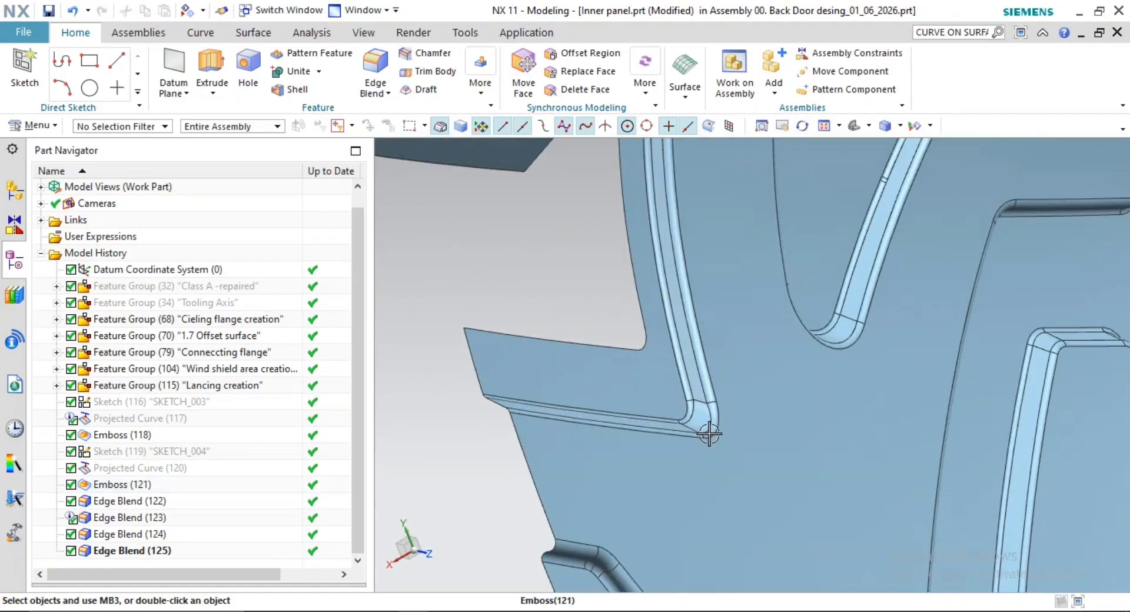
pyautogui.scroll(5, 710, 434)
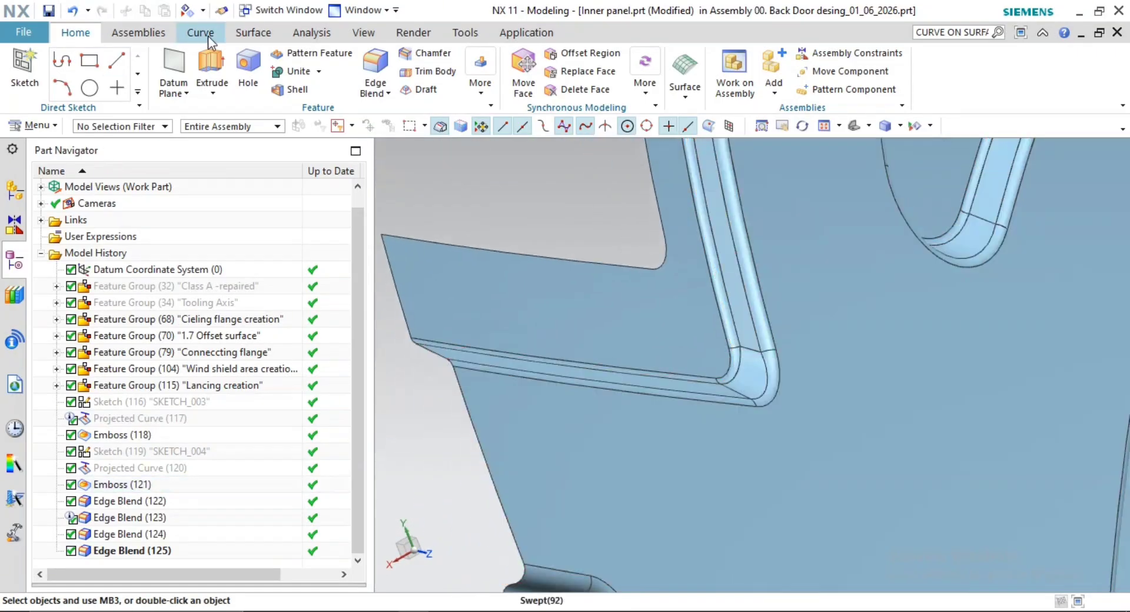
pyautogui.click(207, 37)
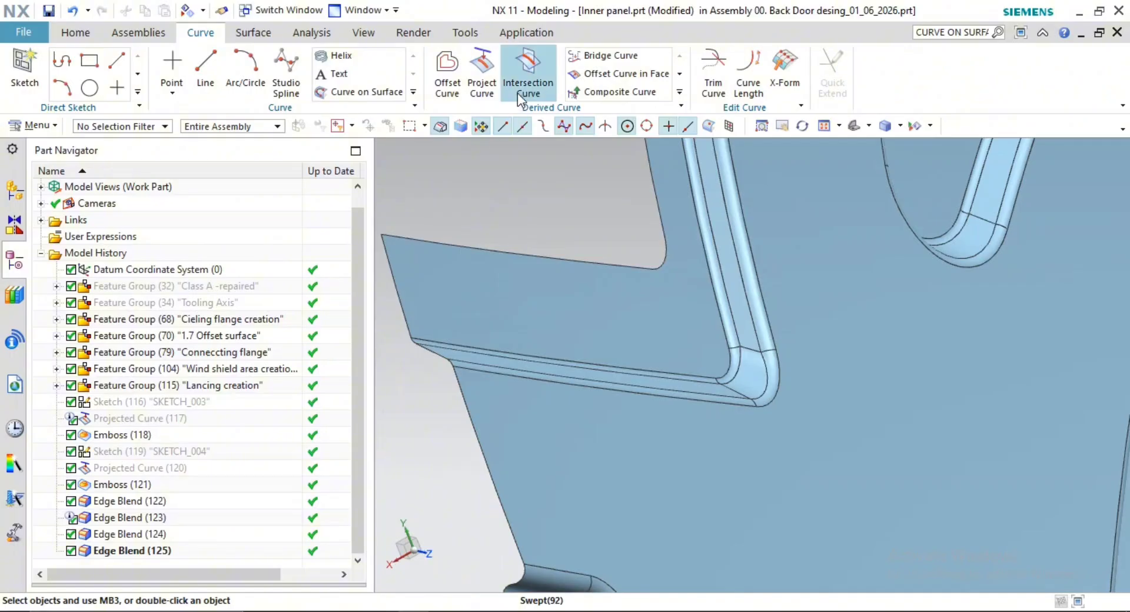
pyautogui.keyDown('shift'); pyautogui.moveTo(764, 439); pyautogui.dragTo(649, 492, button='middle'); pyautogui.keyUp('shift')
pyautogui.click(595, 460)
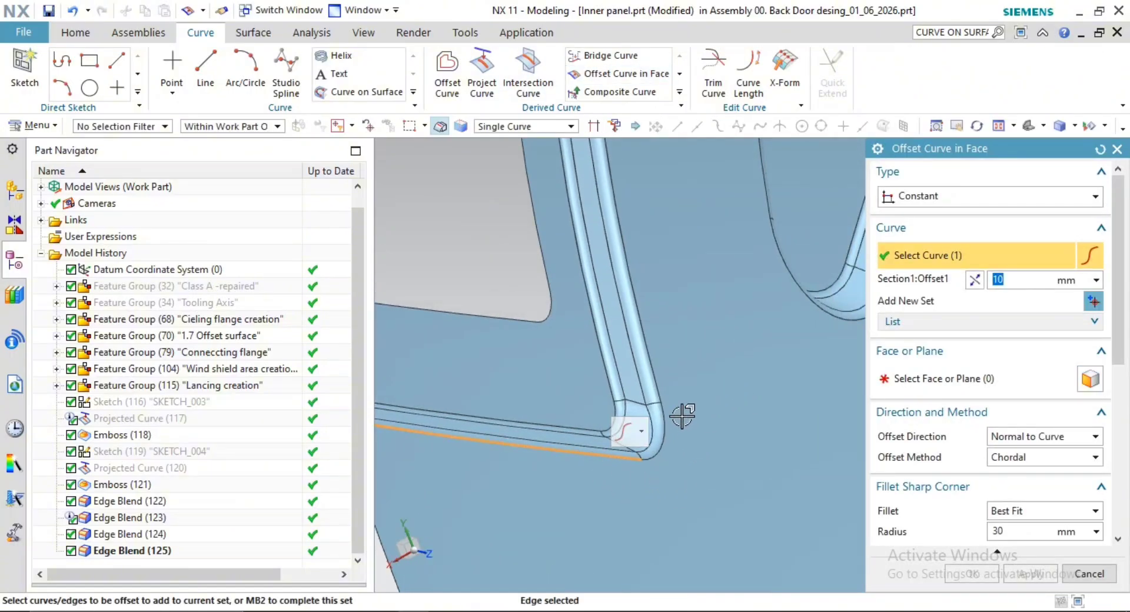
pyautogui.click(514, 126)
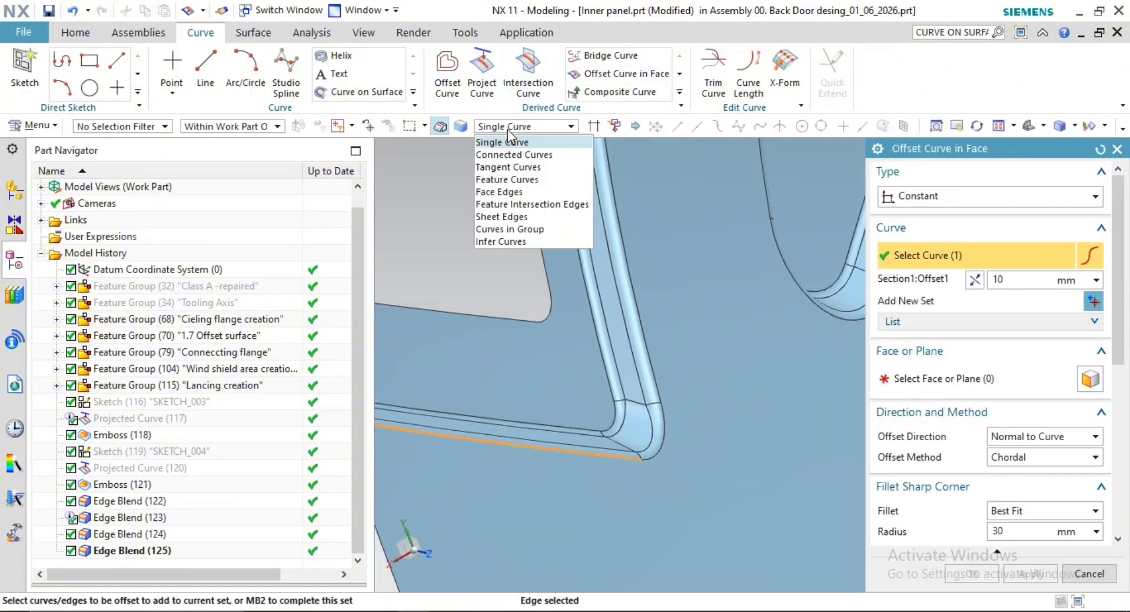
pyautogui.click(543, 167)
pyautogui.click(665, 458)
pyautogui.scroll(-2, 744, 421)
pyautogui.keyDown('shift'); pyautogui.moveTo(713, 379); pyautogui.dragTo(599, 351, button='middle'); pyautogui.keyUp('shift')
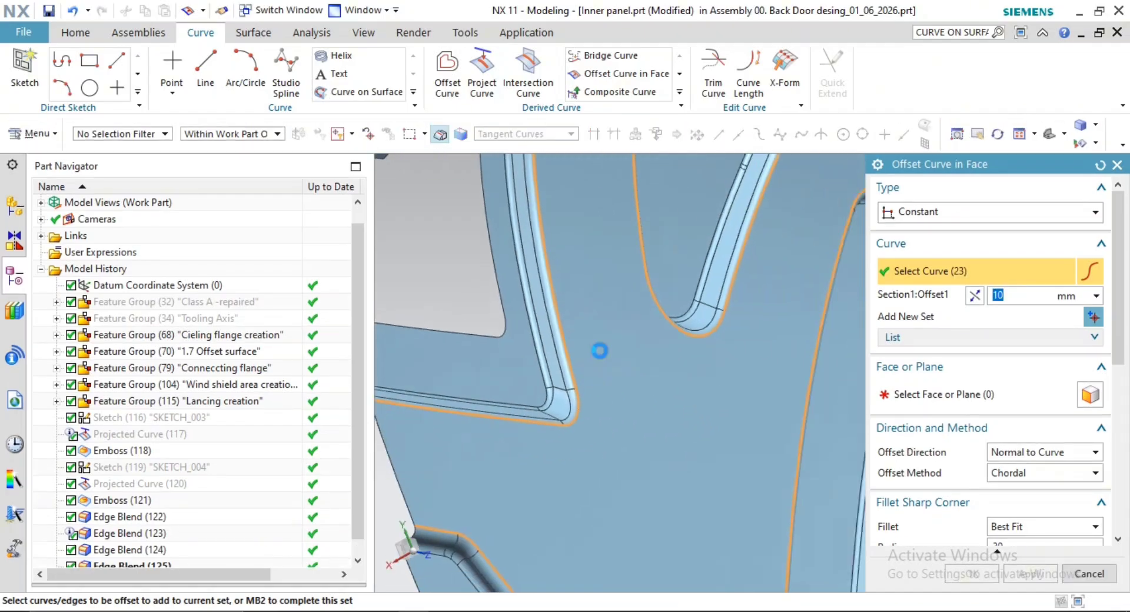
# Select the large emboss's flat inner face as the face for the curve offset
pyautogui.scroll(-5, 656, 383)
pyautogui.keyDown('shift'); pyautogui.moveTo(693, 410); pyautogui.dragTo(760, 397, button='middle'); pyautogui.keyUp('shift')
pyautogui.scroll(2, 647, 384)
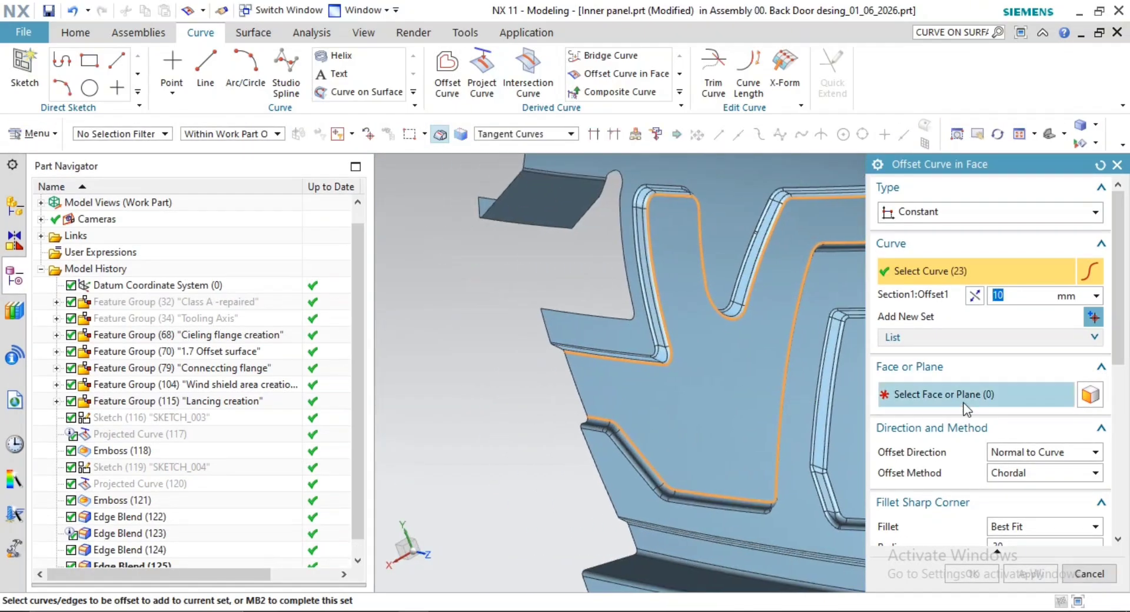
pyautogui.click(964, 405)
pyautogui.click(732, 393)
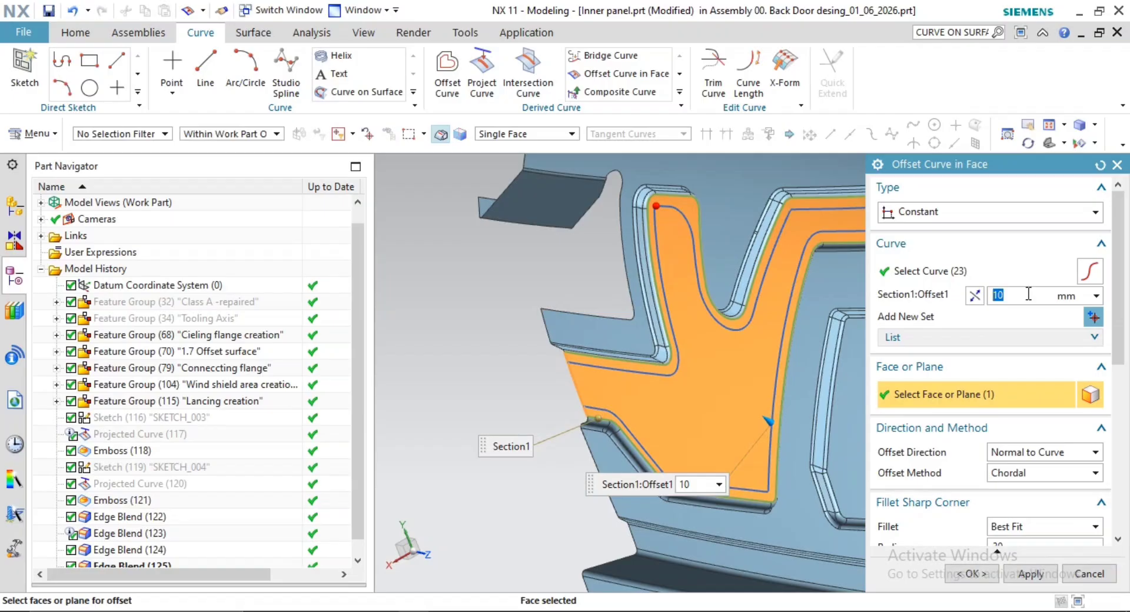
pyautogui.scroll(-10, 653, 210)
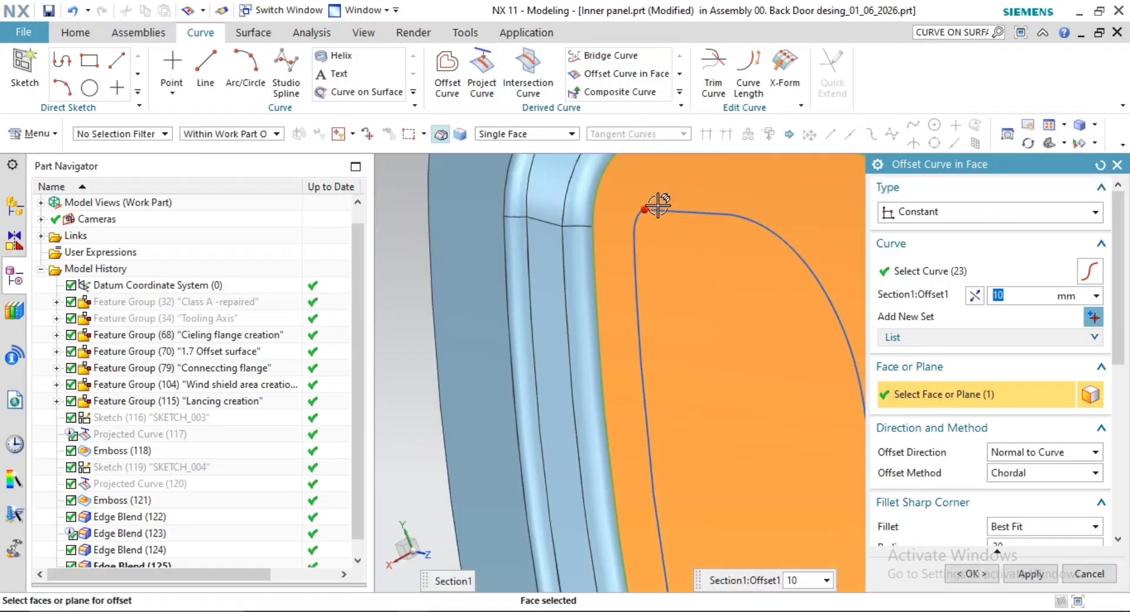
pyautogui.scroll(5, 673, 210)
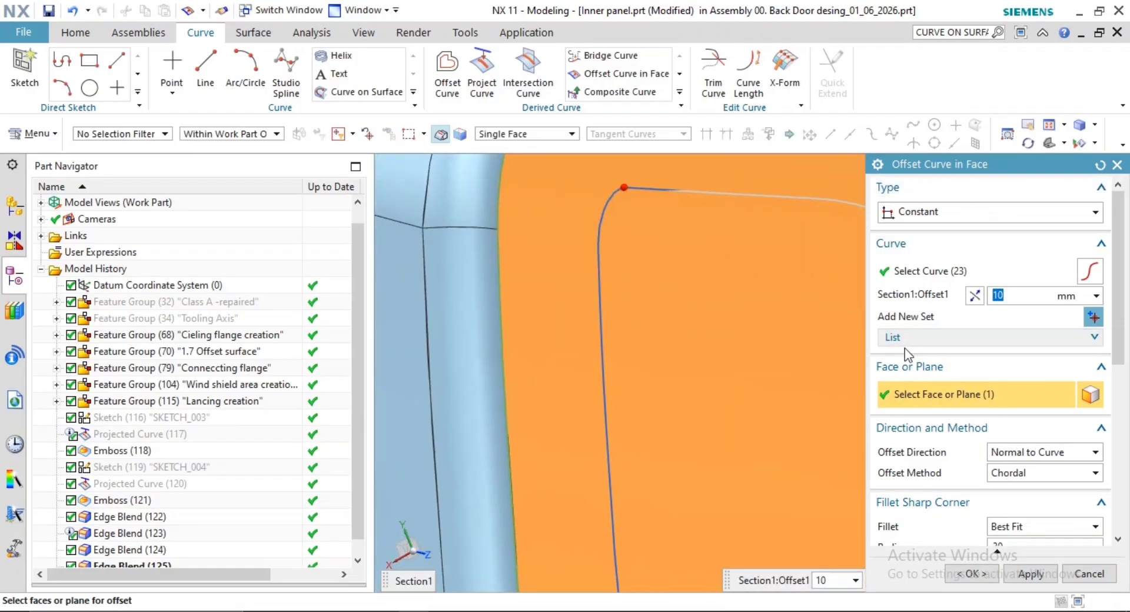
# Set the offset distance to 8 mm and create the inward offset curve on the large emboss
pyautogui.write('8')
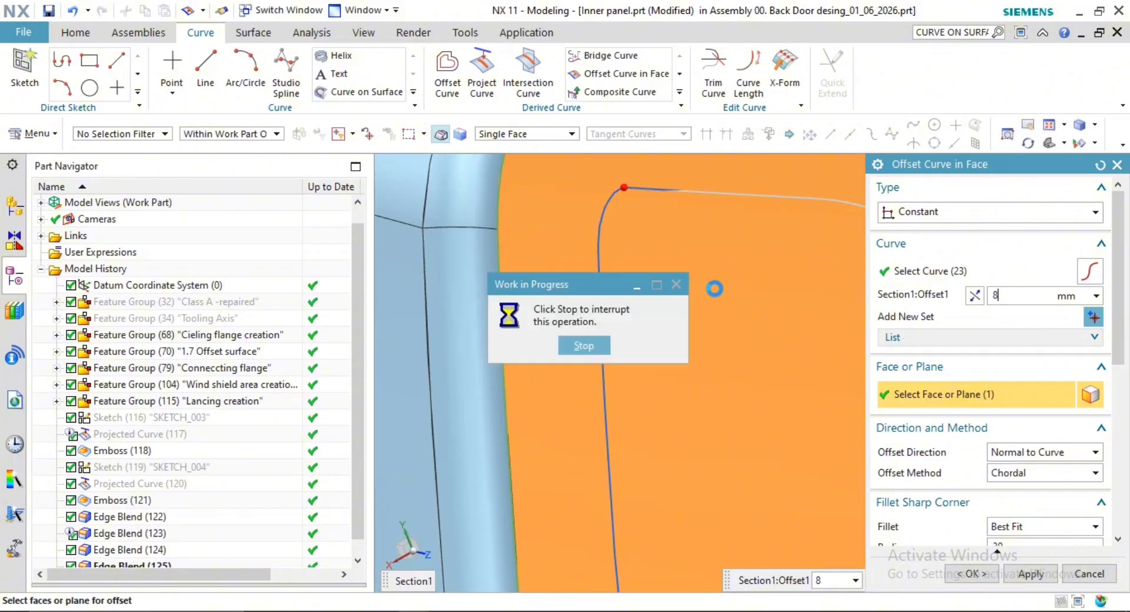
pyautogui.scroll(3, 716, 287)
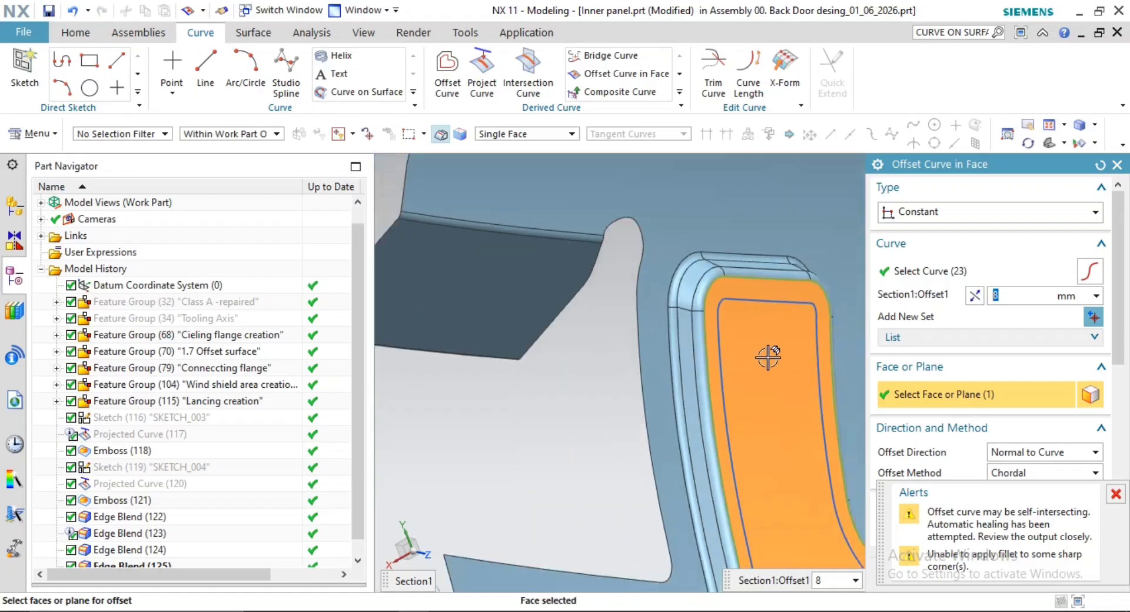
pyautogui.scroll(3, 768, 380)
pyautogui.keyDown('shift'); pyautogui.moveTo(790, 398); pyautogui.dragTo(667, 307, button='middle'); pyautogui.keyUp('shift')
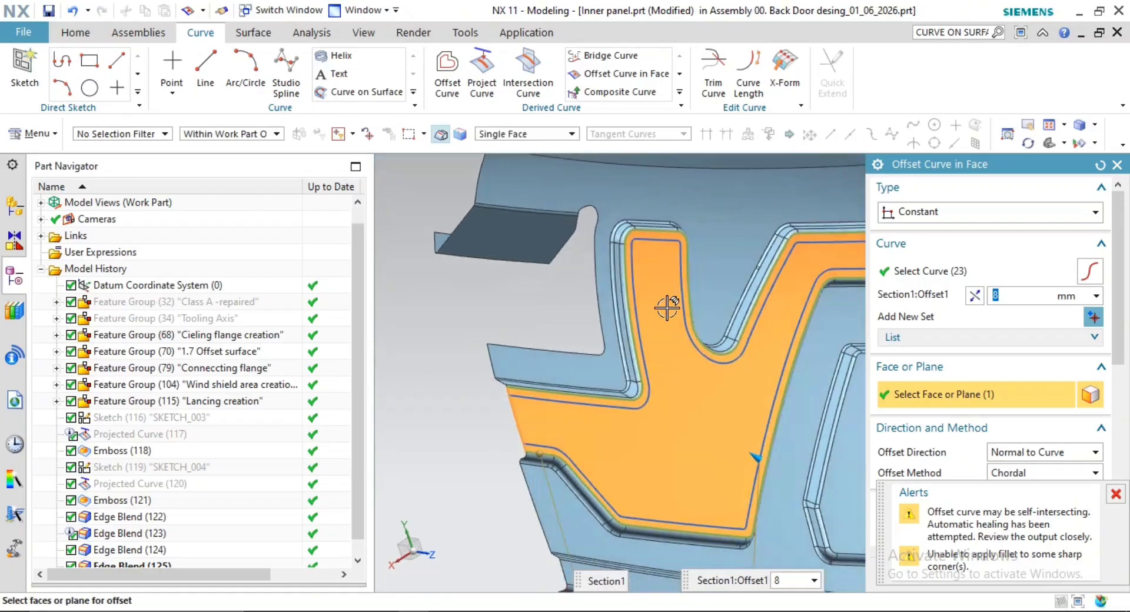
pyautogui.keyDown('shift'); pyautogui.moveTo(741, 428); pyautogui.dragTo(702, 413, button='middle'); pyautogui.keyUp('shift')
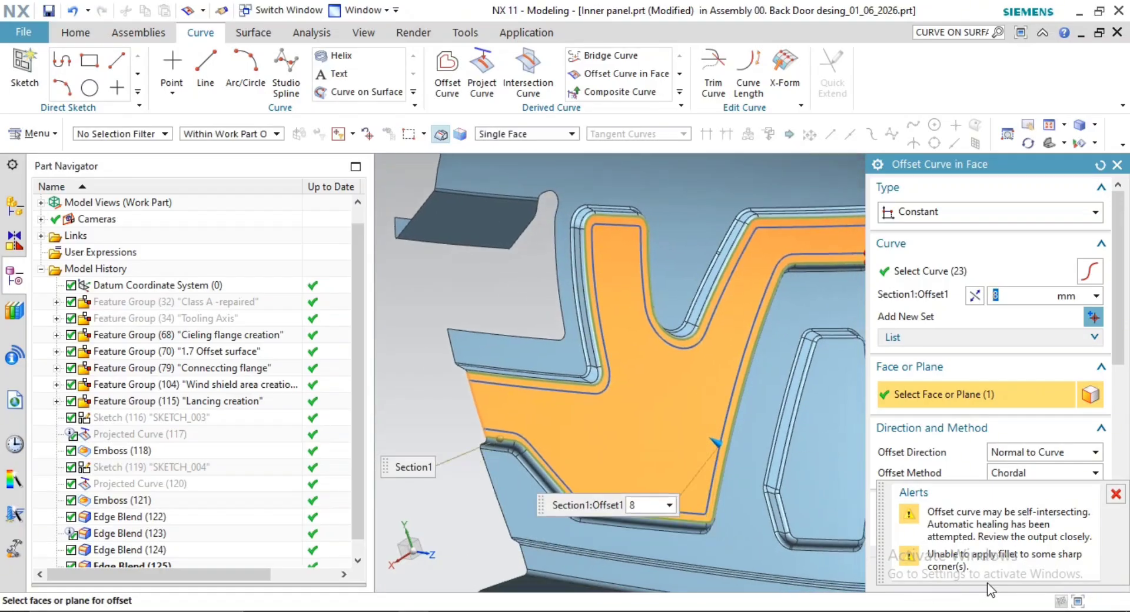
pyautogui.click(1116, 494)
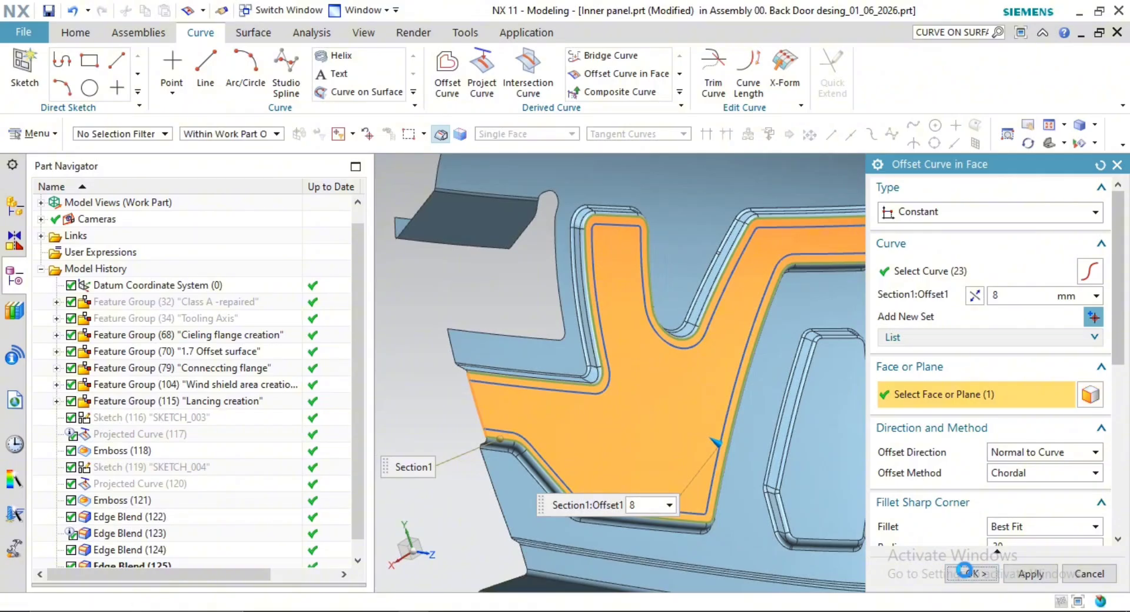
pyautogui.click(967, 572)
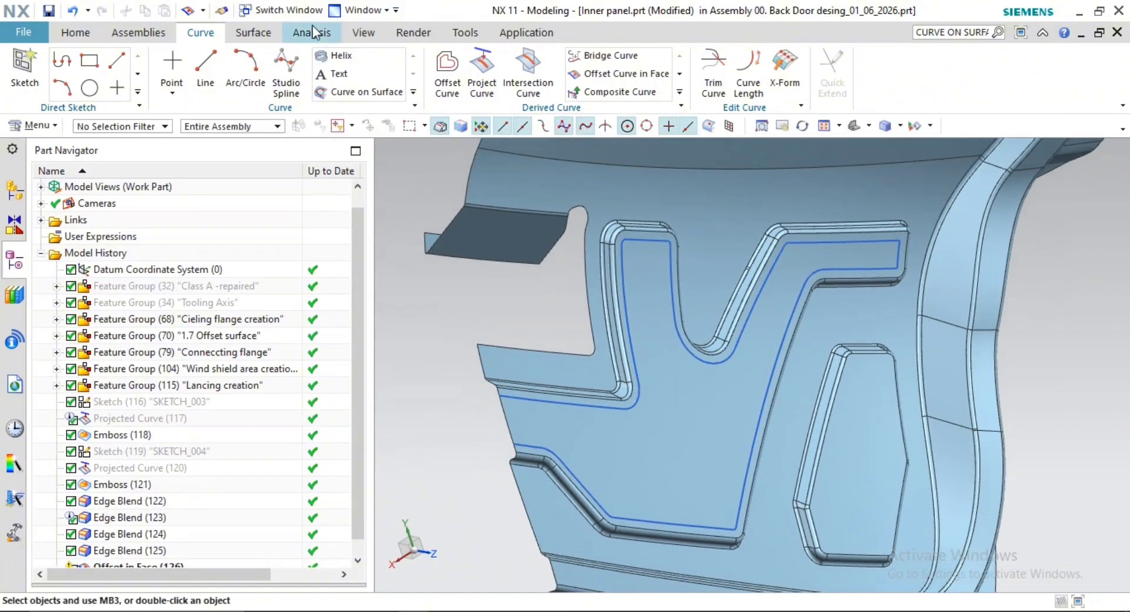
pyautogui.click(253, 33)
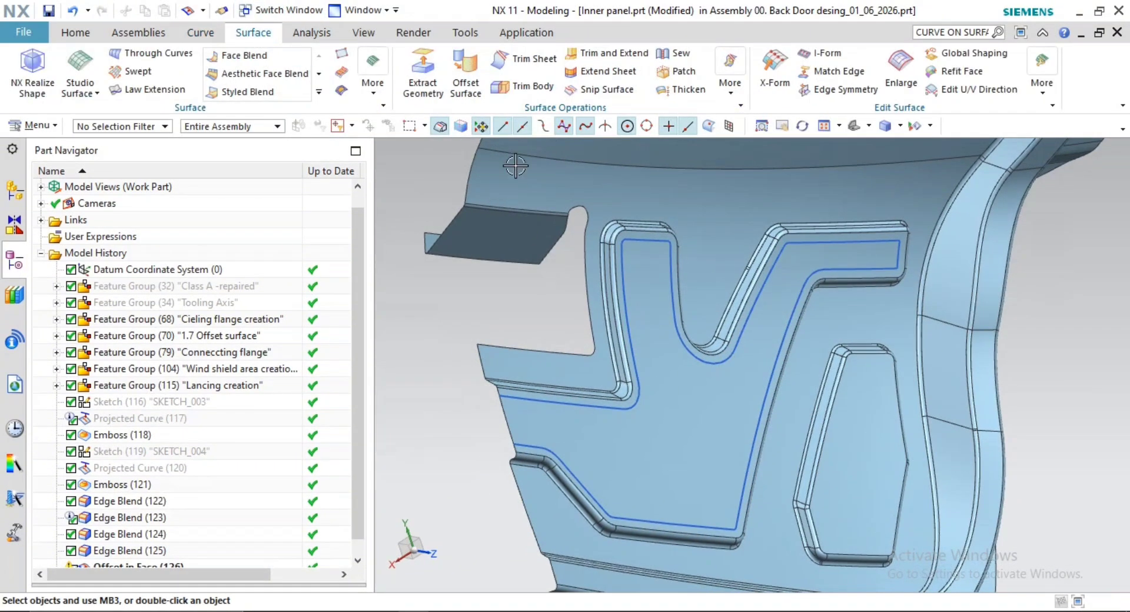
pyautogui.click(524, 58)
pyautogui.click(698, 380)
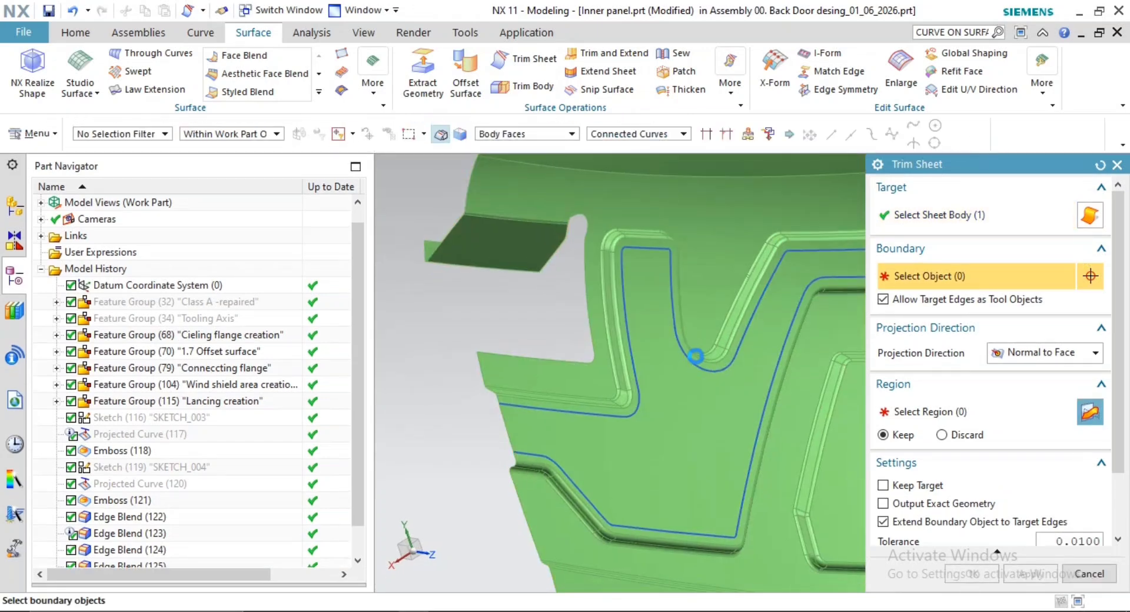
pyautogui.press('Escape')
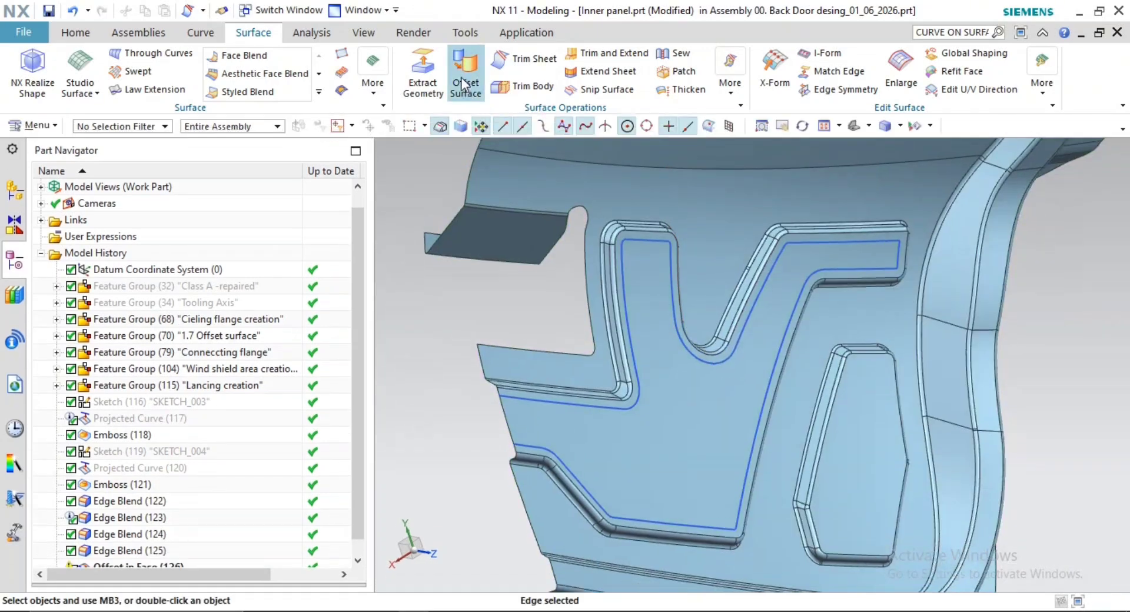
# Trim the inner panel sheet with the offset curve as boundary, discarding the region inside it
pyautogui.click(461, 70)
pyautogui.click(505, 59)
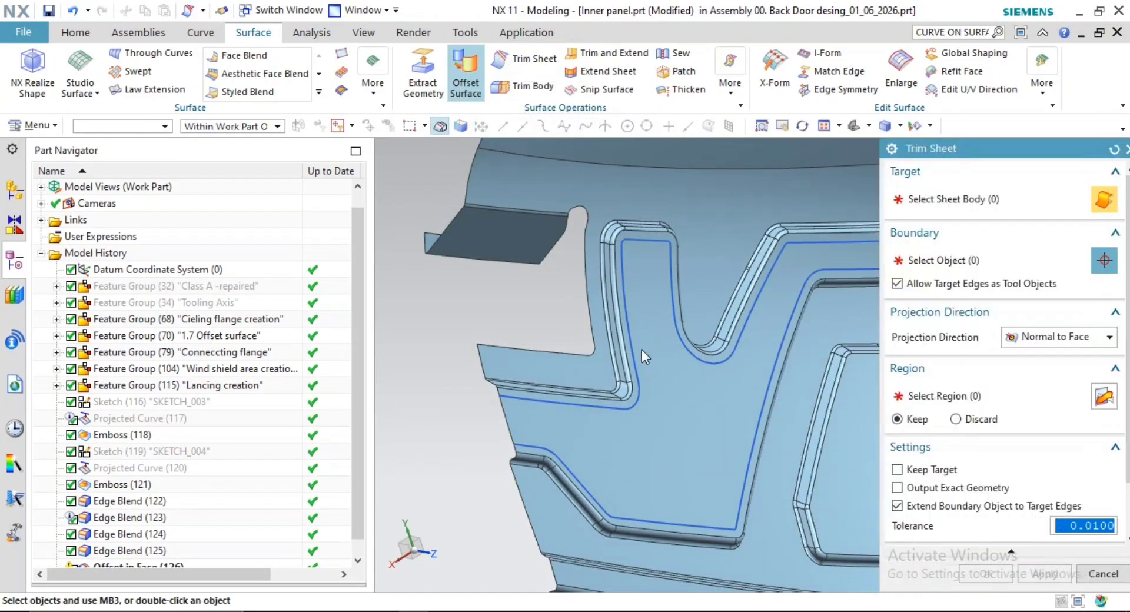
pyautogui.click(498, 63)
pyautogui.click(594, 352)
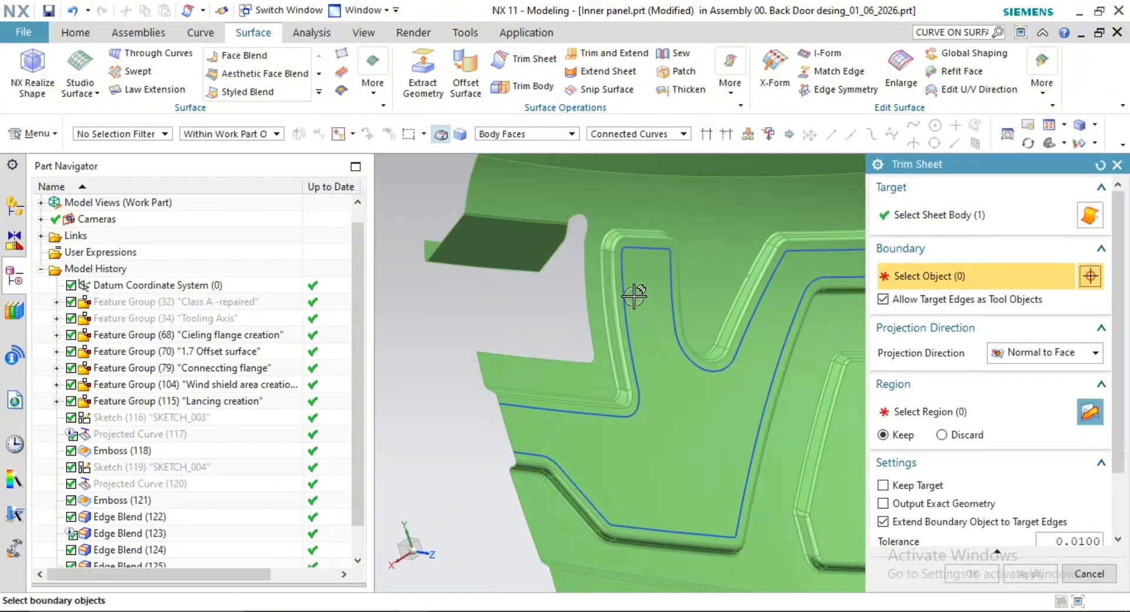
pyautogui.click(624, 289)
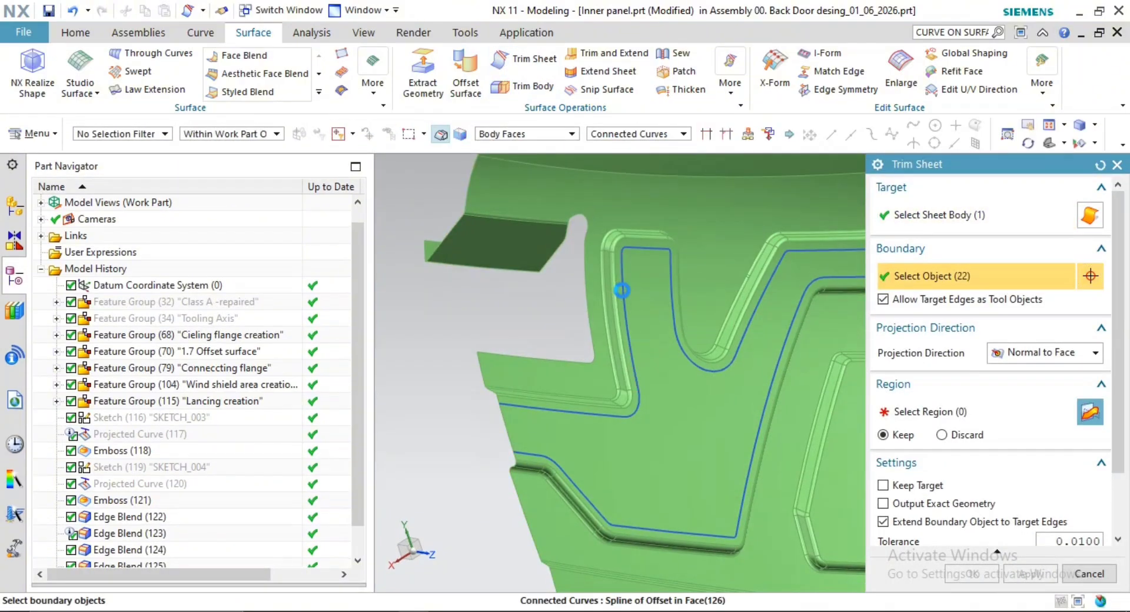
pyautogui.scroll(-2, 715, 374)
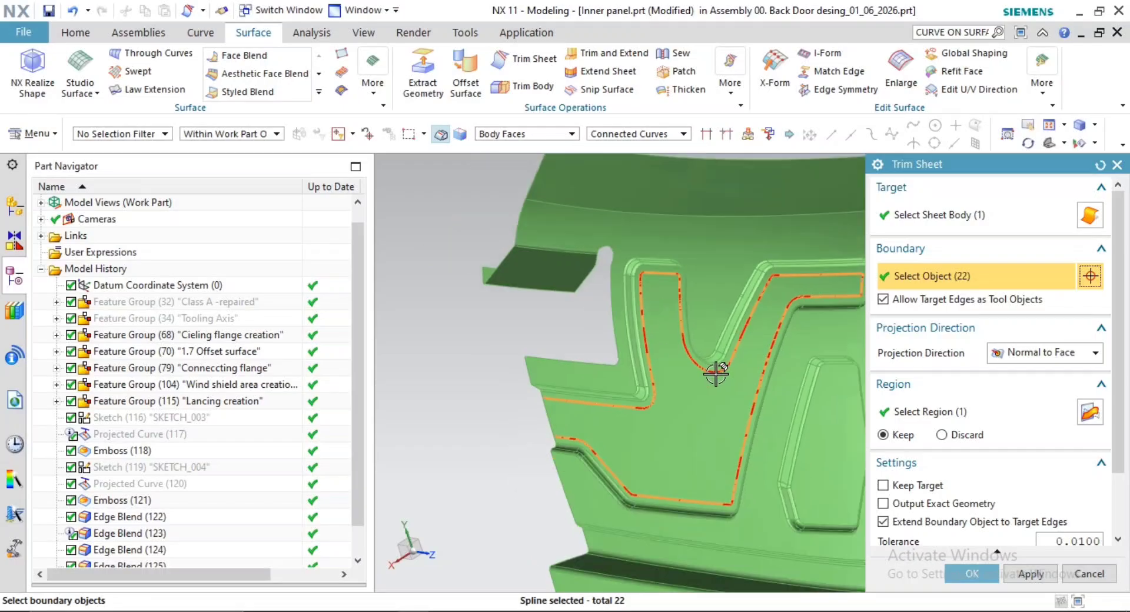
pyautogui.click(924, 411)
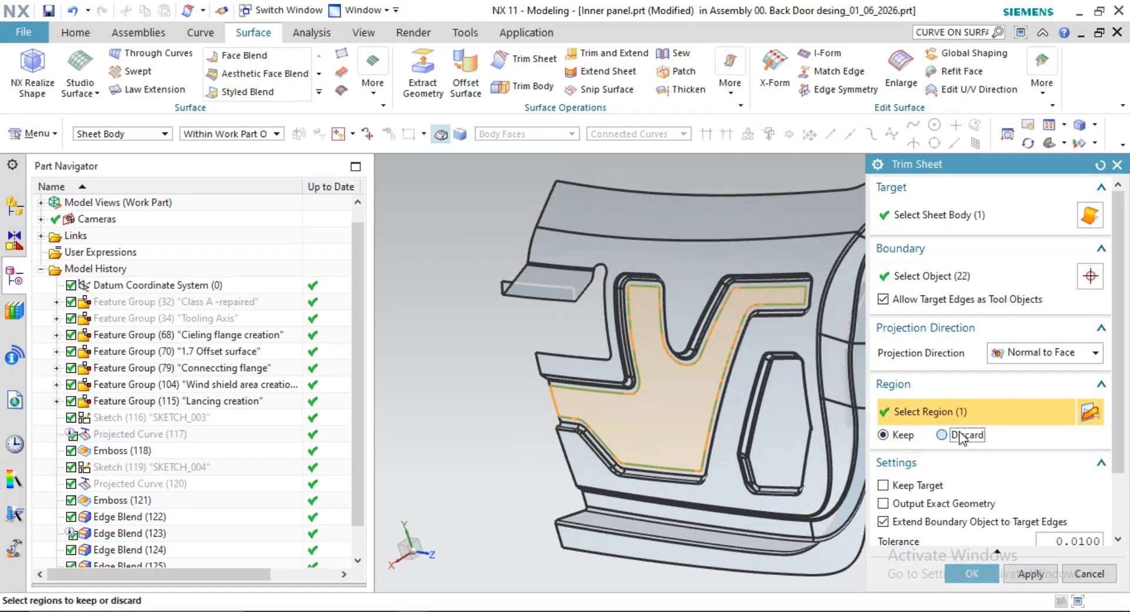
pyautogui.click(1029, 576)
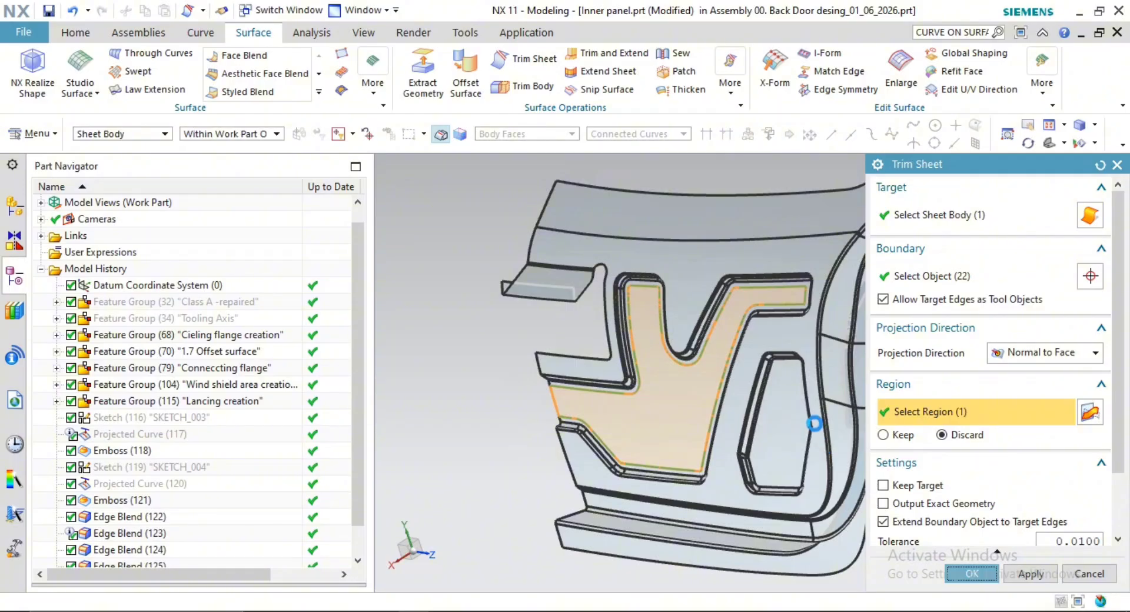
# Hide the Offset in Face curve around the trimmed opening in the large emboss
pyautogui.scroll(5, 675, 388)
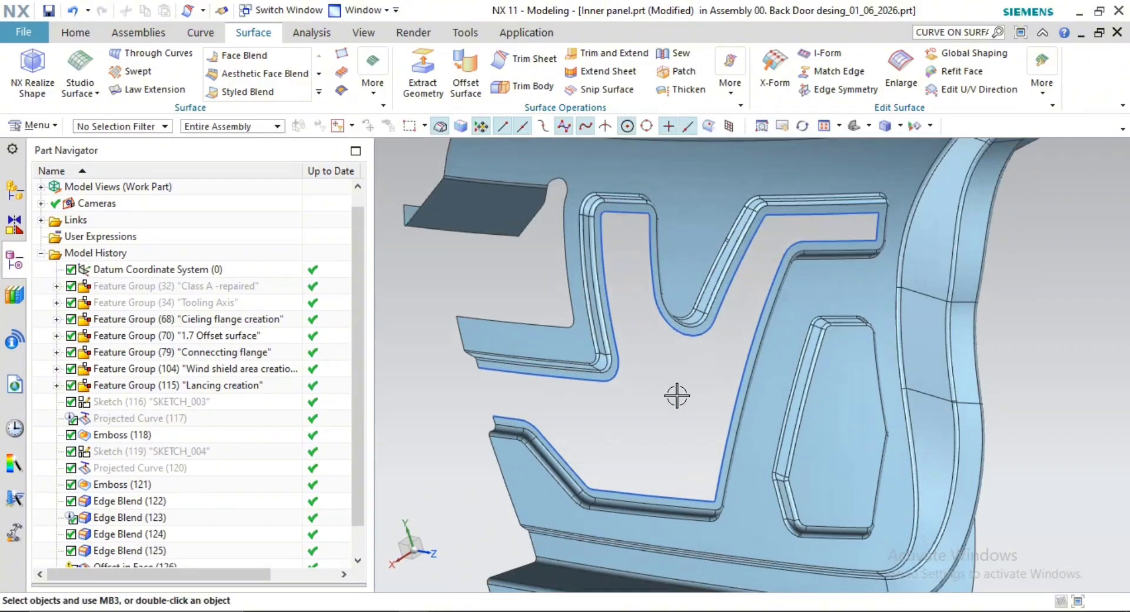
pyautogui.moveTo(673, 408); pyautogui.dragTo(590, 419, button='middle')
pyautogui.scroll(-1, 142, 530)
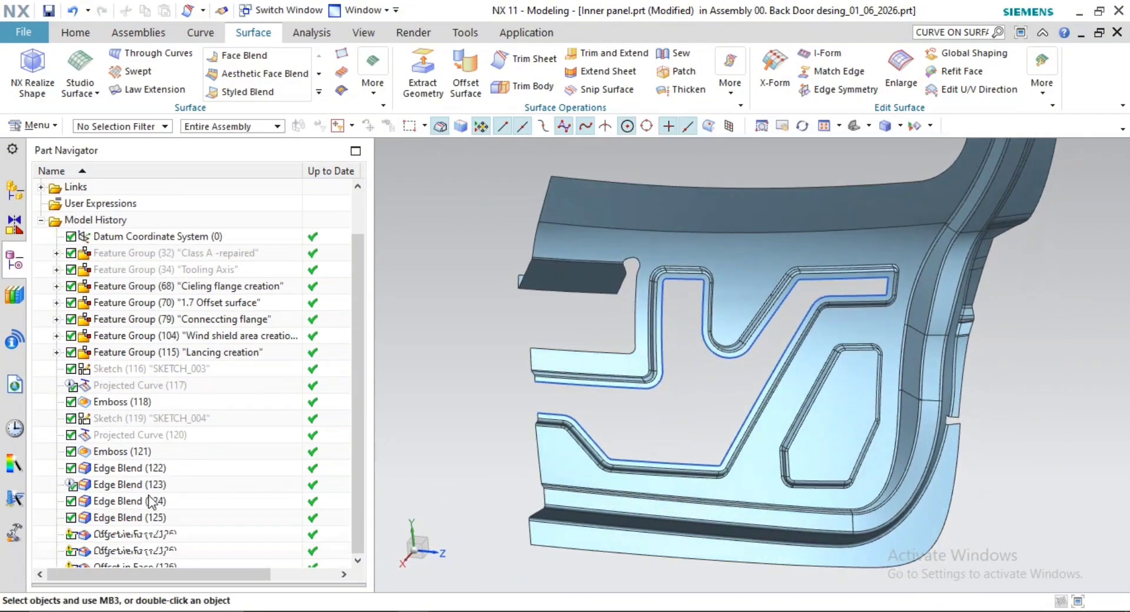
pyautogui.rightClick(137, 535)
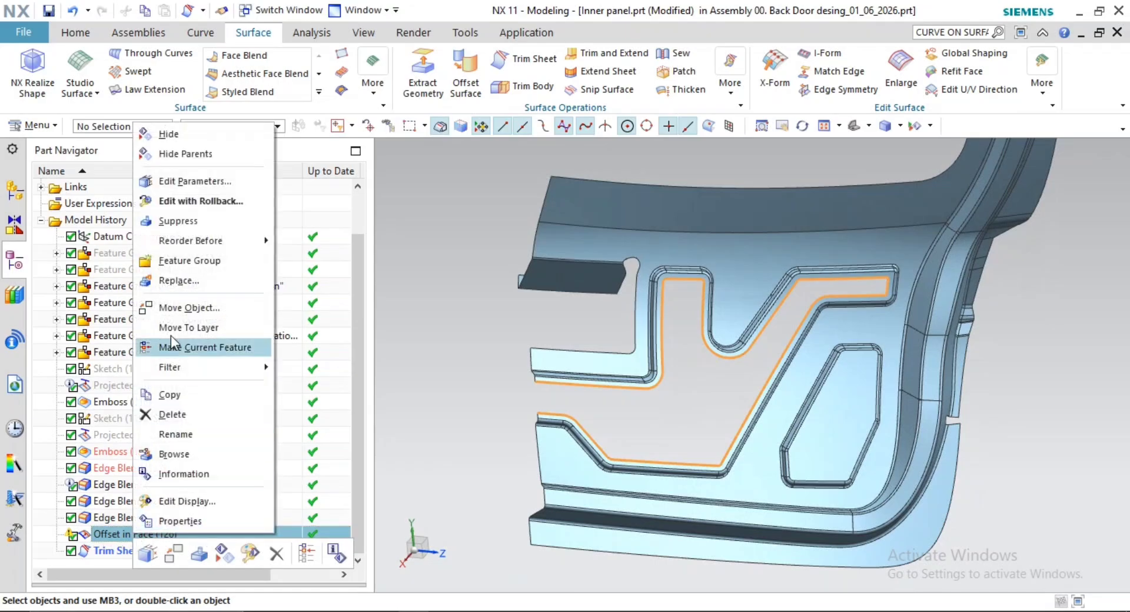
pyautogui.click(168, 134)
# Try Offset Curve in Face on the small polygonal emboss, selecting its inner boundary edges and its flat inner face
pyautogui.moveTo(761, 416); pyautogui.dragTo(621, 363, button='middle')
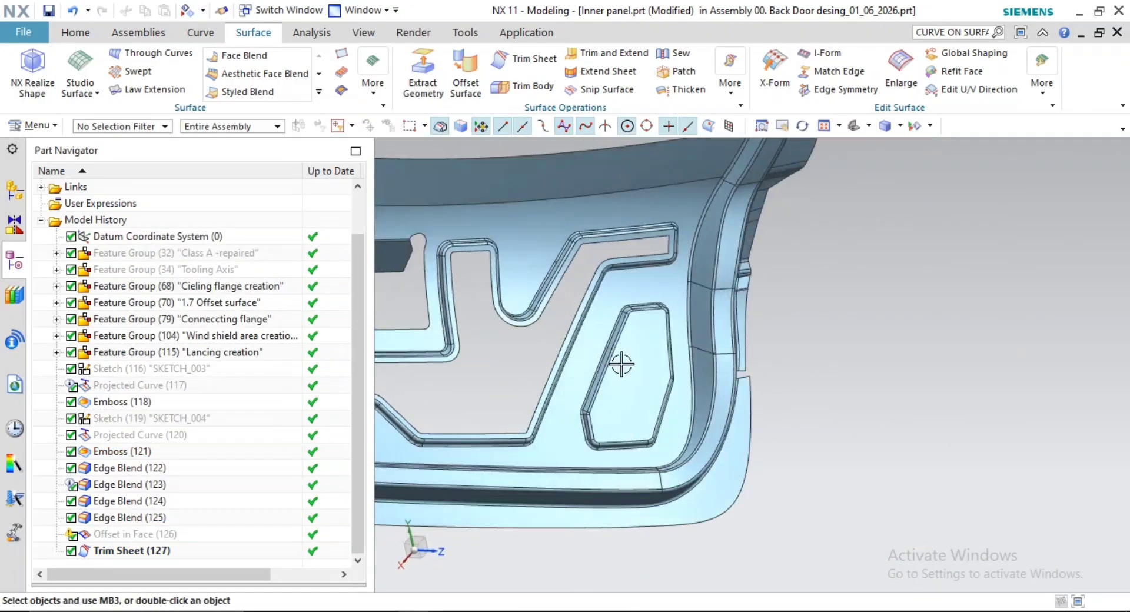
pyautogui.scroll(2, 624, 369)
pyautogui.keyDown('shift'); pyautogui.moveTo(634, 454); pyautogui.dragTo(644, 400, button='middle'); pyautogui.keyUp('shift')
pyautogui.scroll(2, 729, 416)
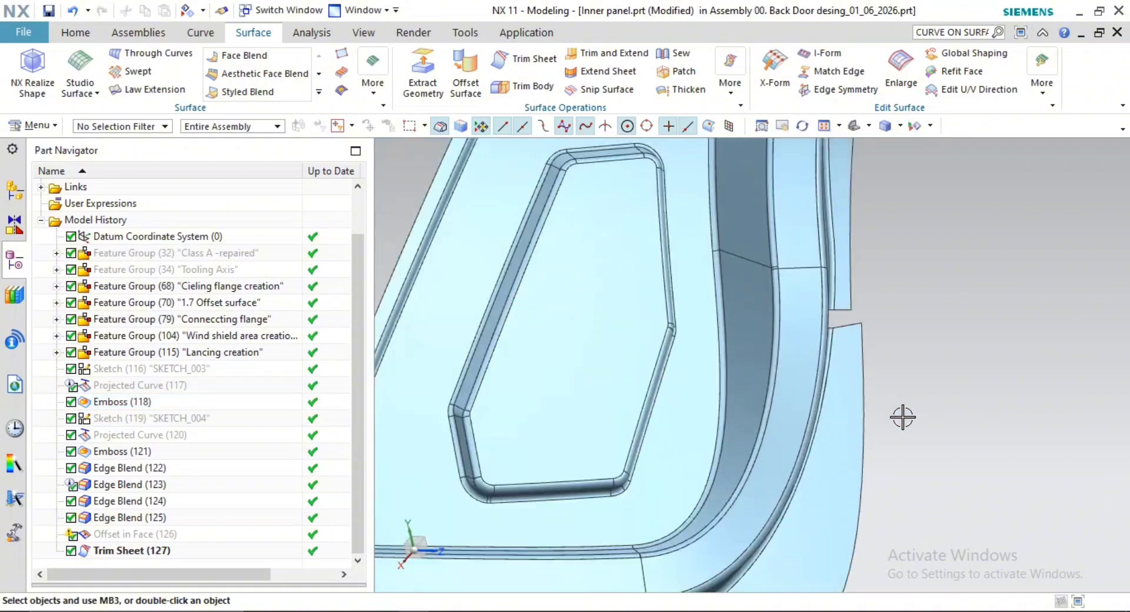
pyautogui.click(202, 35)
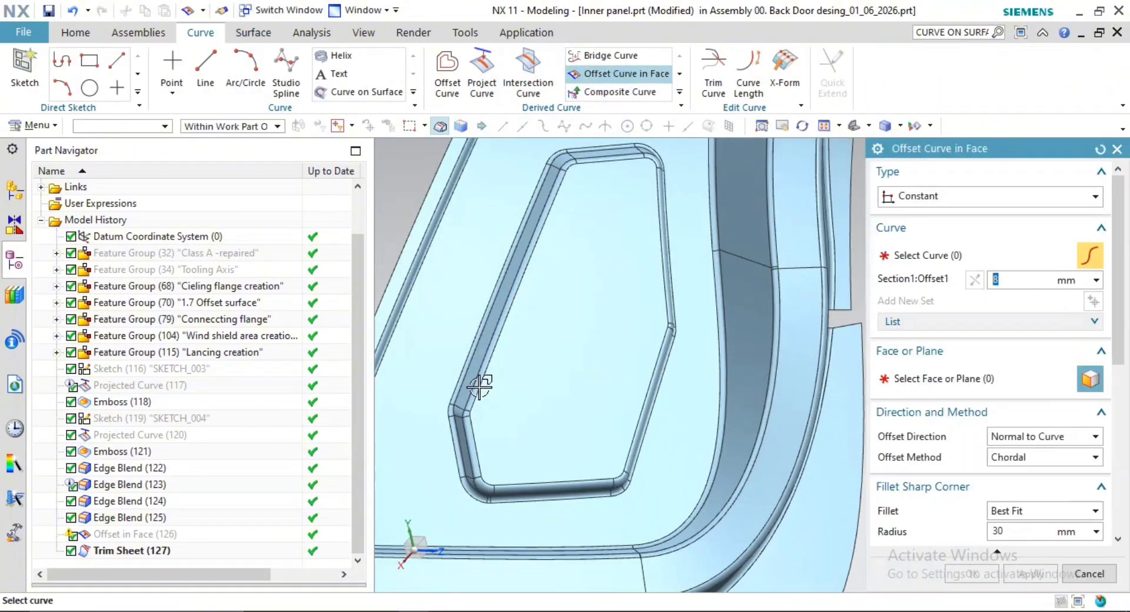
pyautogui.scroll(1, 477, 384)
pyautogui.click(487, 377)
pyautogui.scroll(-2, 557, 406)
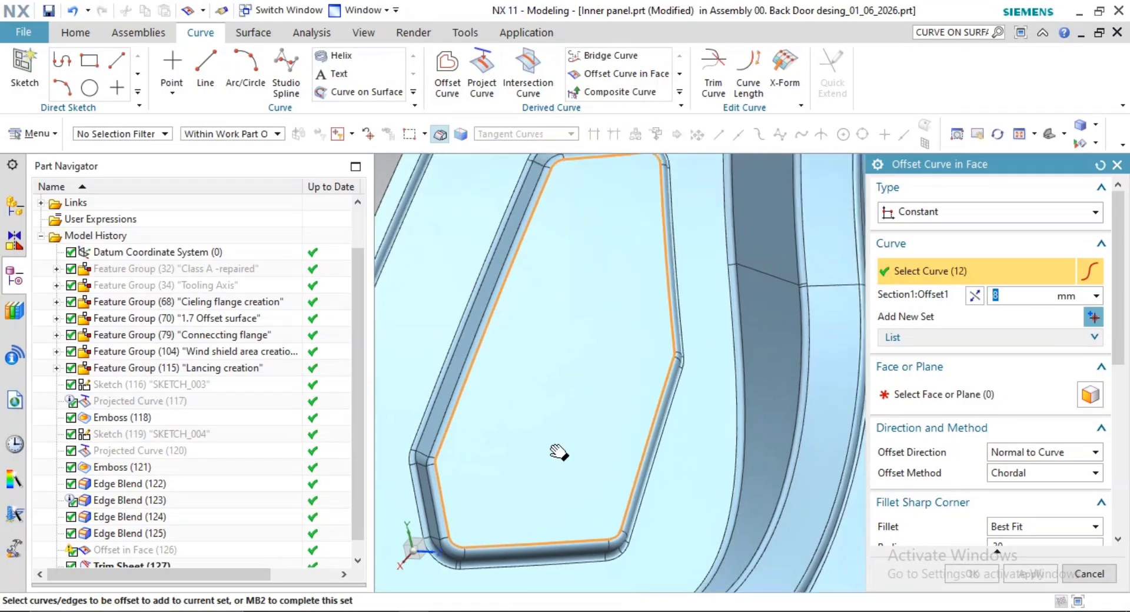
pyautogui.scroll(1, 578, 417)
pyautogui.click(926, 394)
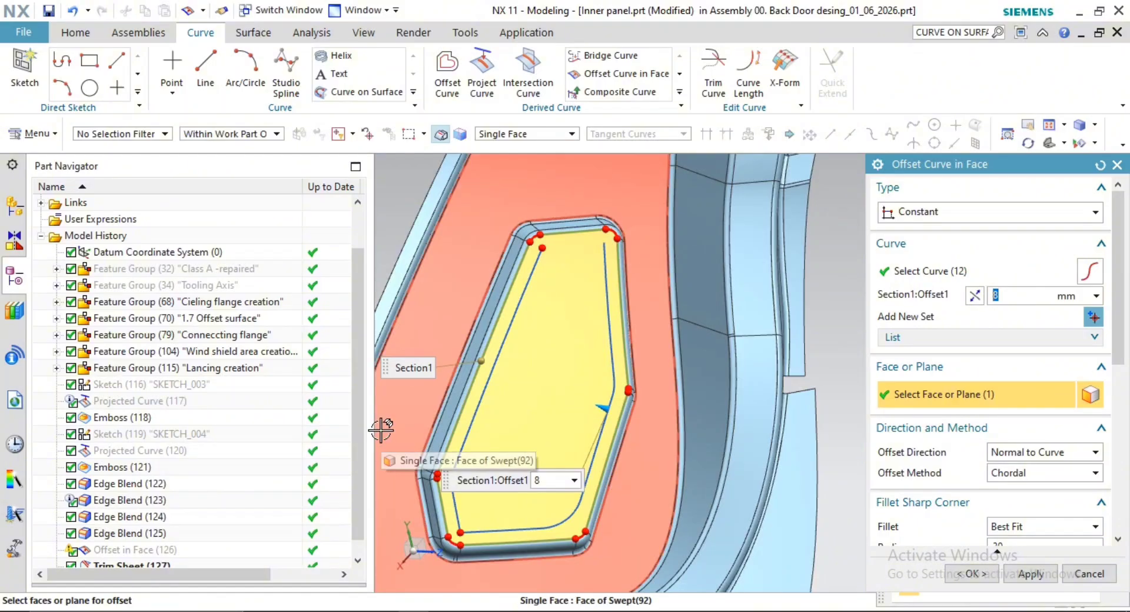
# Try offset distances of 6, 4 and 3 mm for the small emboss's boundary and cancel the offset
pyautogui.write('6')
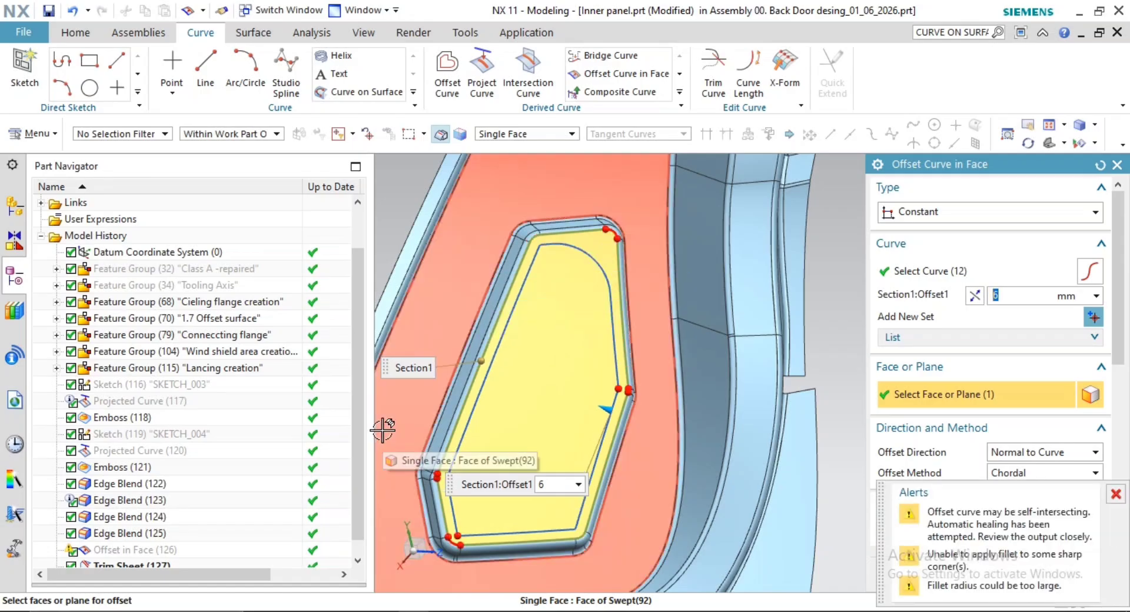
pyautogui.write('4')
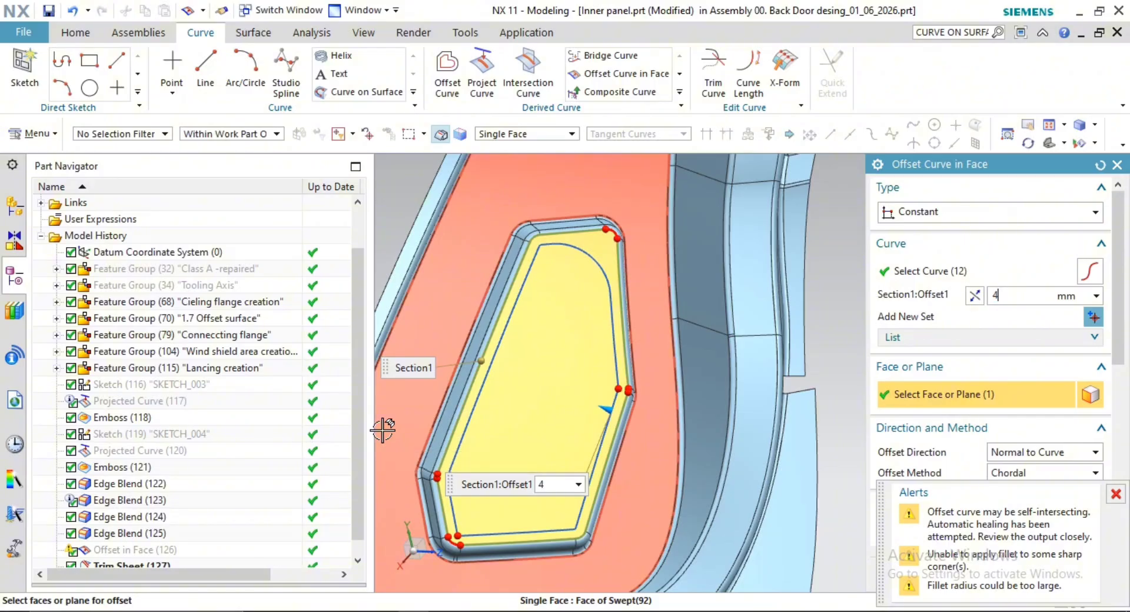
pyautogui.press('Return')
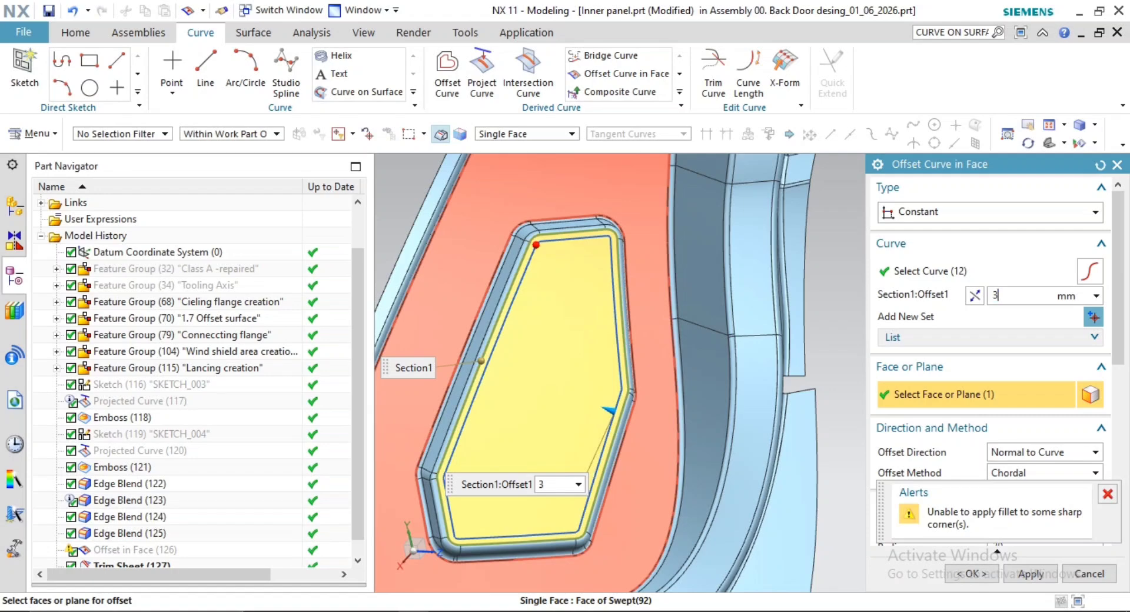
pyautogui.press('Return')
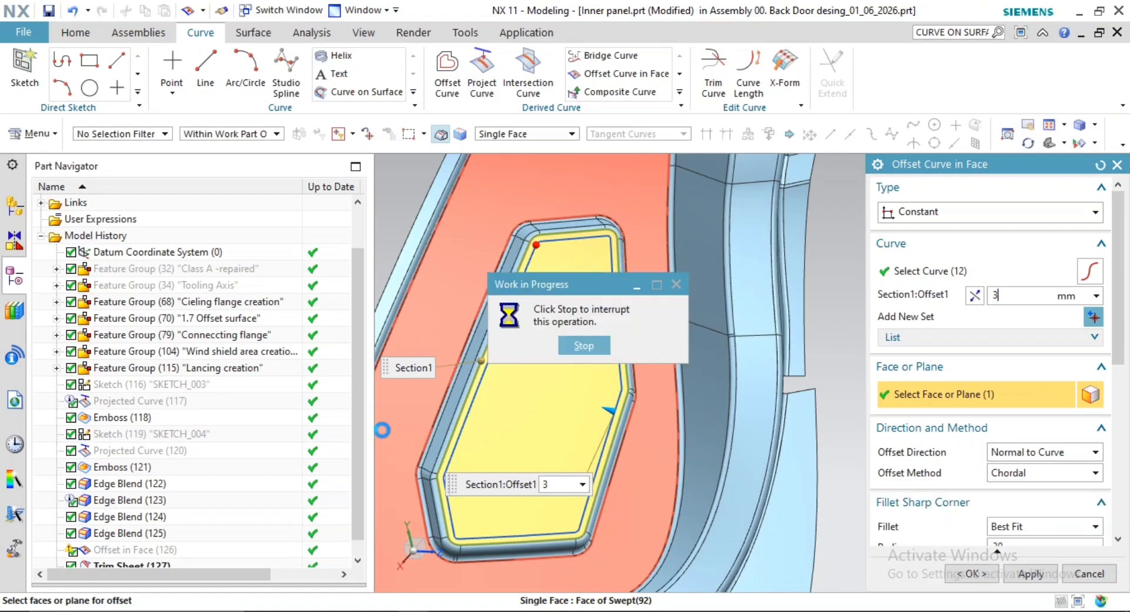
pyautogui.scroll(-3, 429, 348)
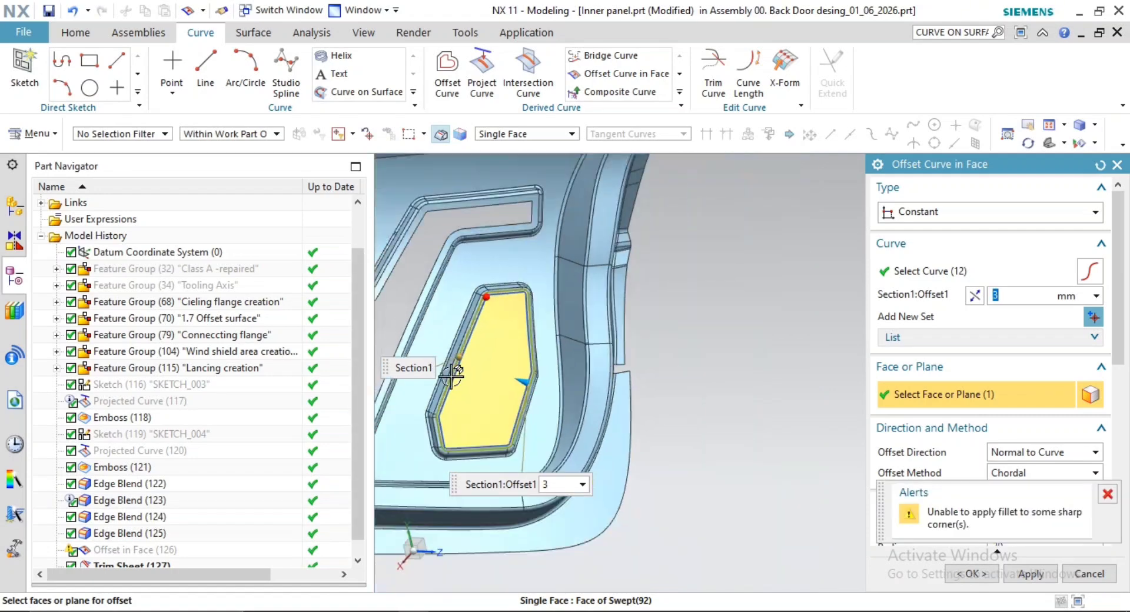
pyautogui.middleClick(595, 338)
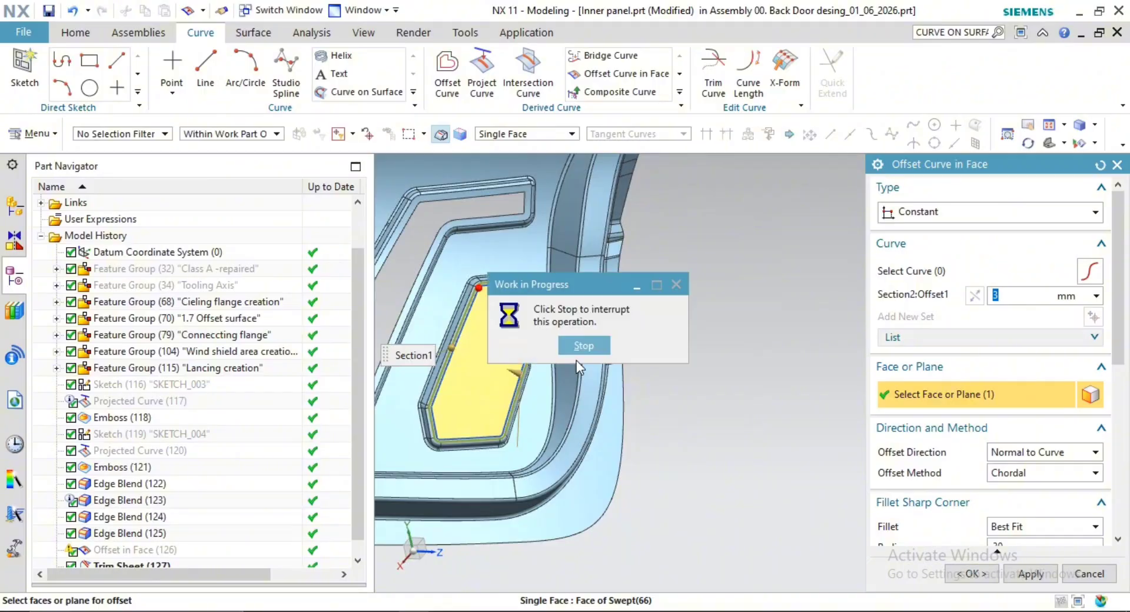
pyautogui.keyDown('shift'); pyautogui.moveTo(607, 352); pyautogui.dragTo(660, 348, button='middle'); pyautogui.keyUp('shift')
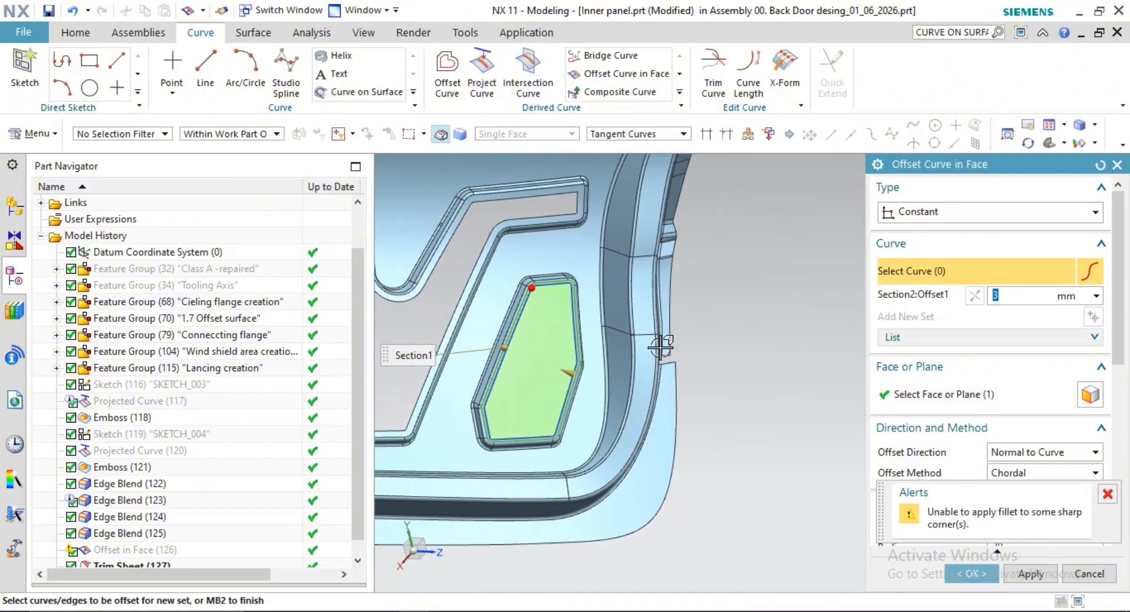
pyautogui.press('Escape')
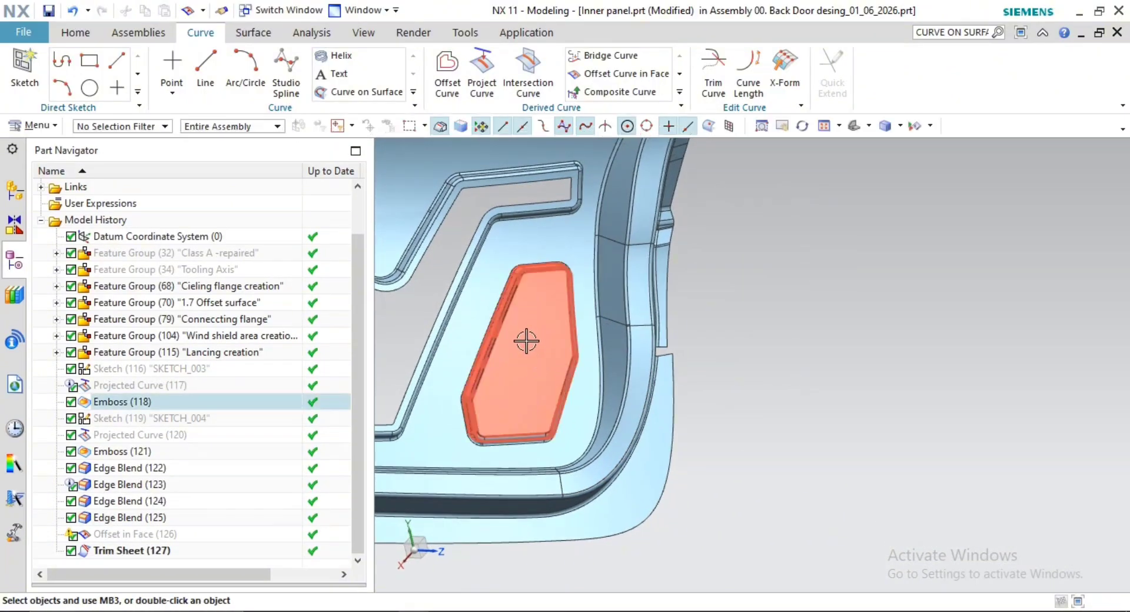
# Examine the small polygonal emboss and the trimmed opening of the large emboss on the inner panel from several angles
pyautogui.scroll(-6, 526, 341)
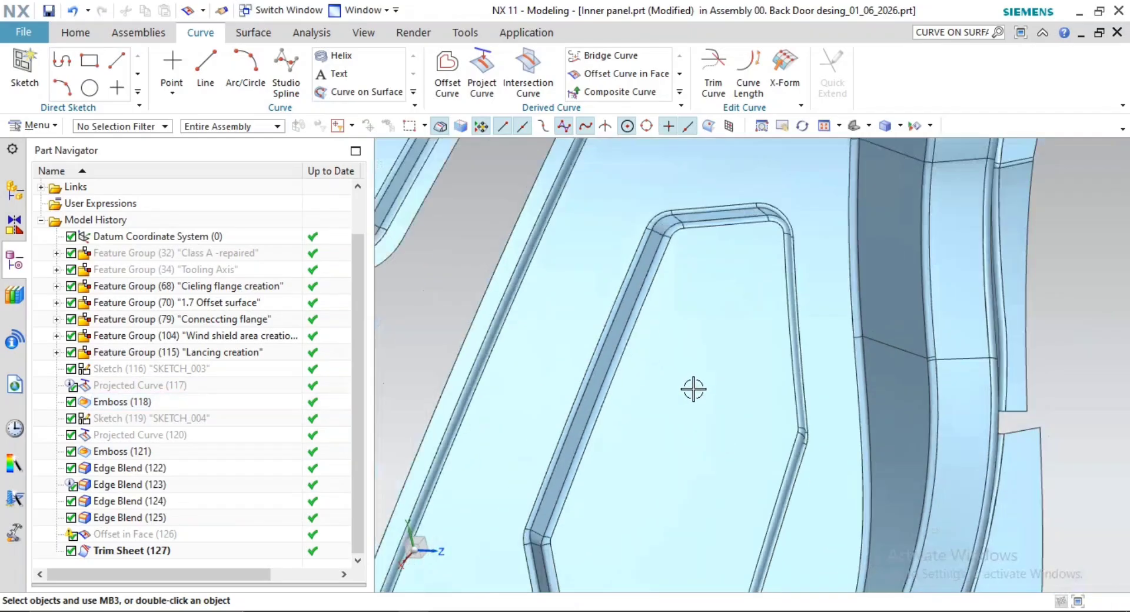
pyautogui.scroll(5, 689, 395)
pyautogui.moveTo(689, 395); pyautogui.dragTo(715, 382, button='middle')
pyautogui.scroll(-2, 601, 305)
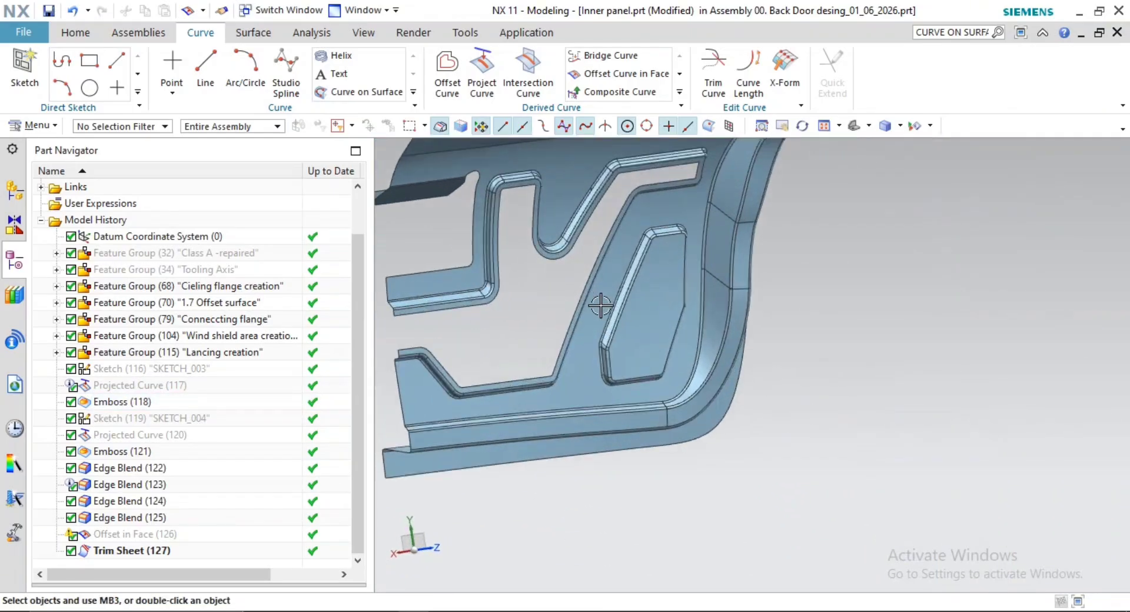
pyautogui.keyDown('shift'); pyautogui.moveTo(600, 306); pyautogui.dragTo(693, 322, button='middle'); pyautogui.keyUp('shift')
pyautogui.scroll(1, 694, 322)
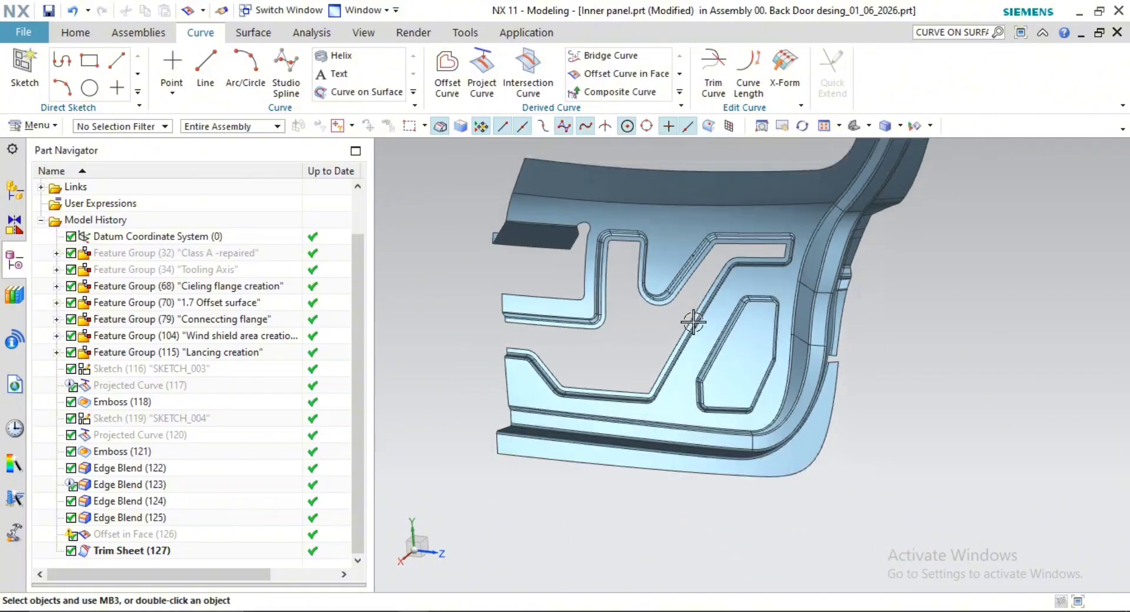
pyautogui.scroll(1, 694, 322)
pyautogui.keyDown('shift'); pyautogui.moveTo(718, 369); pyautogui.dragTo(798, 398, button='middle'); pyautogui.keyUp('shift')
pyautogui.scroll(-3, 752, 366)
pyautogui.scroll(2, 798, 398)
pyautogui.keyDown('shift'); pyautogui.moveTo(797, 398); pyautogui.dragTo(757, 373, button='middle'); pyautogui.keyUp('shift')
pyautogui.scroll(-2, 630, 325)
pyautogui.keyDown('shift'); pyautogui.moveTo(630, 325); pyautogui.dragTo(605, 371, button='middle'); pyautogui.keyUp('shift')
pyautogui.scroll(2, 633, 342)
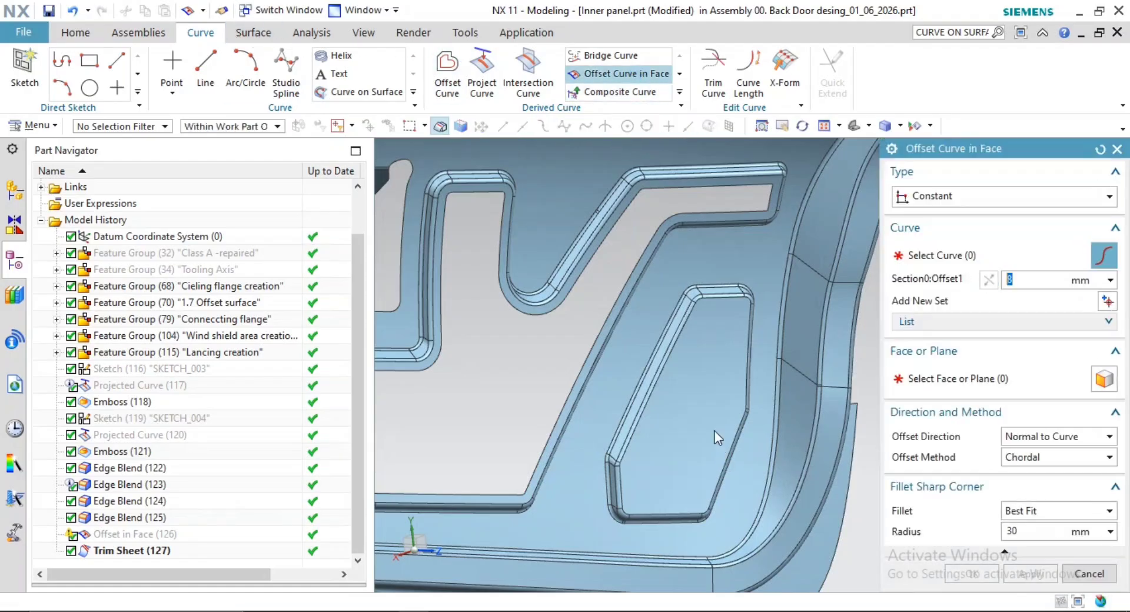
# Create a 2 mm inward Offset Curve in Face from the small polygonal emboss's inner boundary edges on its flat inner face
pyautogui.scroll(5, 718, 437)
pyautogui.click(467, 344)
pyautogui.scroll(-5, 580, 440)
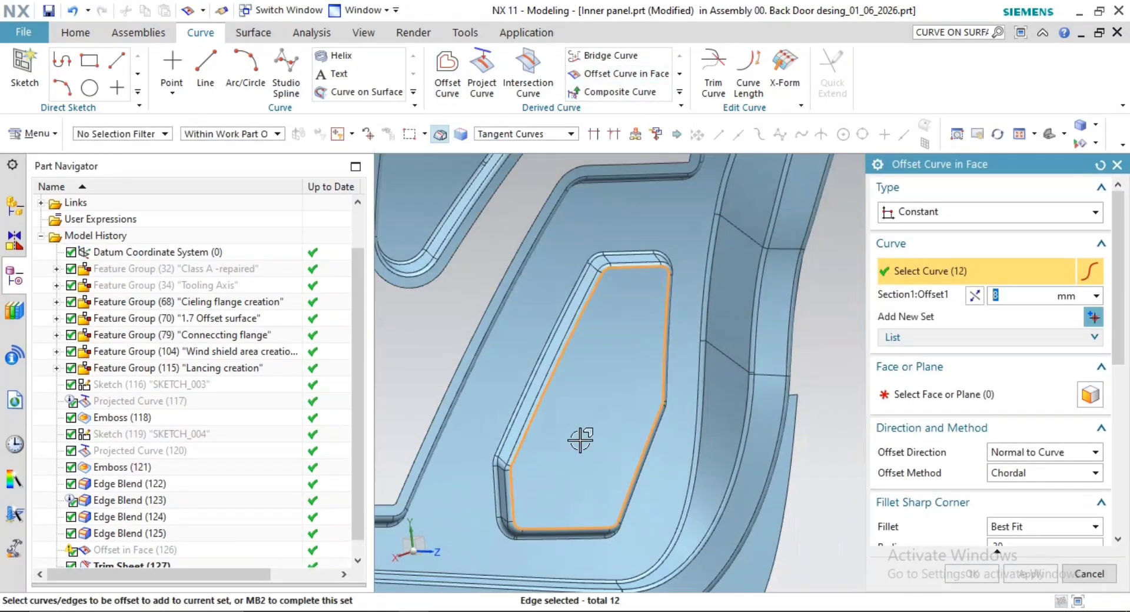
pyautogui.click(916, 404)
pyautogui.click(664, 405)
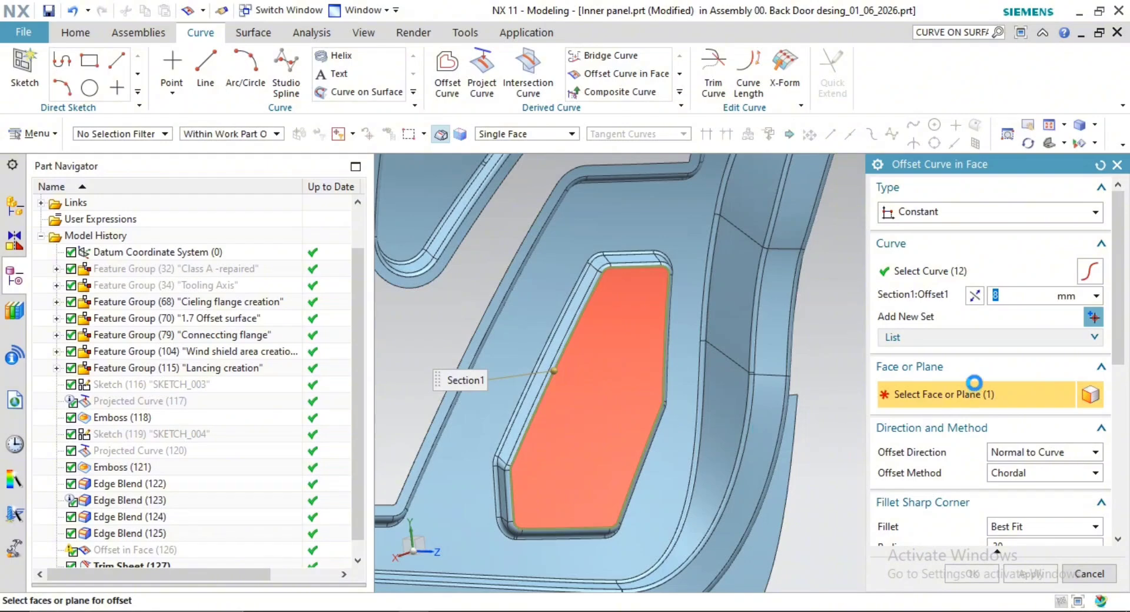
pyautogui.write('2')
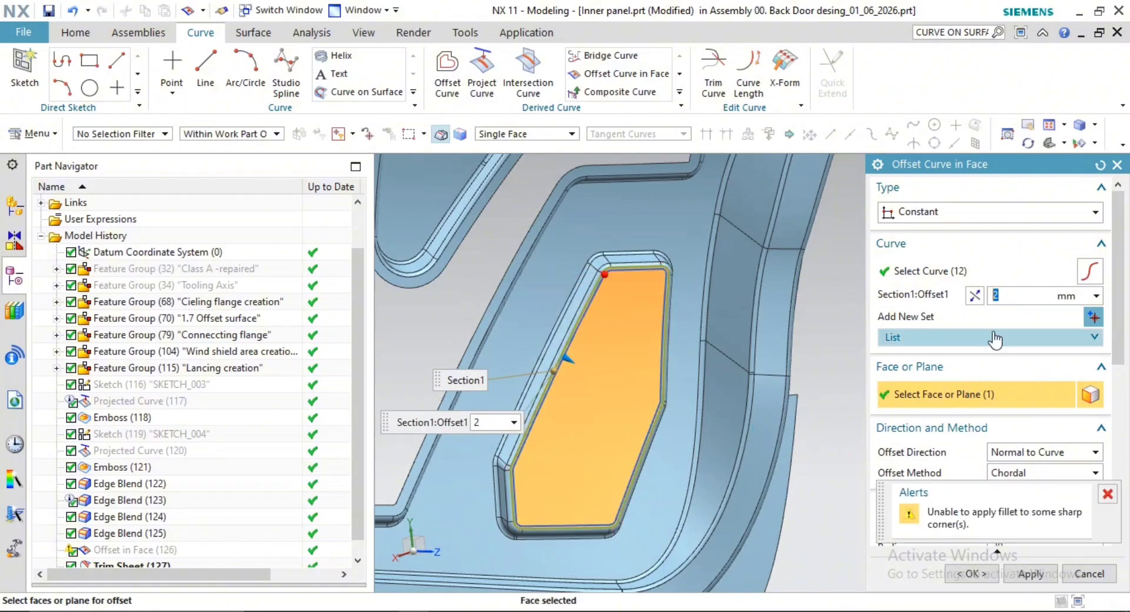
pyautogui.scroll(3, 574, 381)
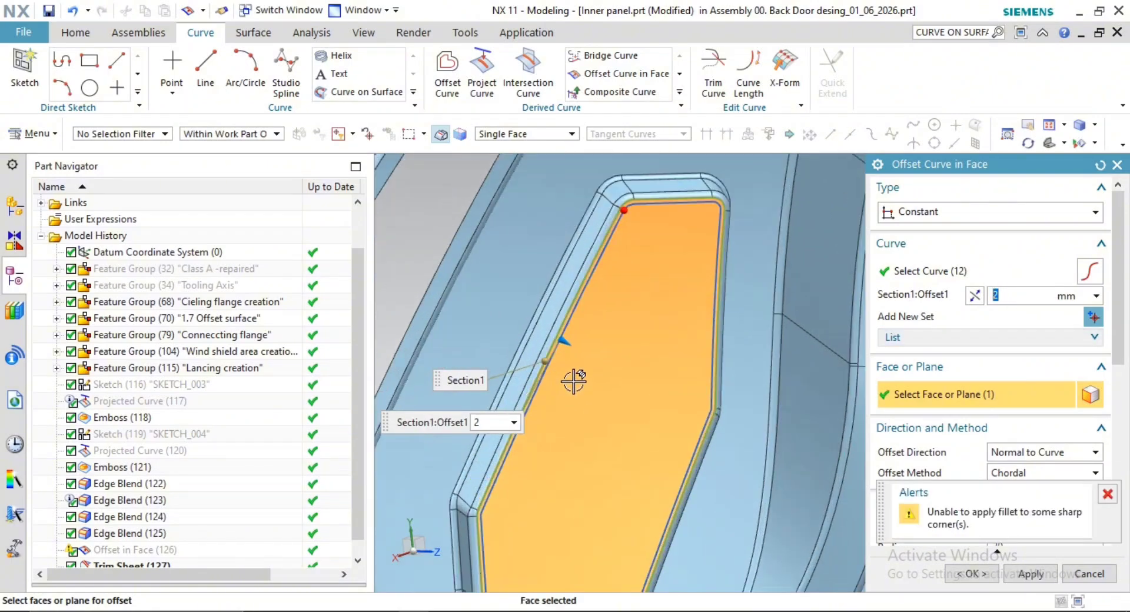
pyautogui.click(973, 574)
pyautogui.scroll(-1, 1031, 488)
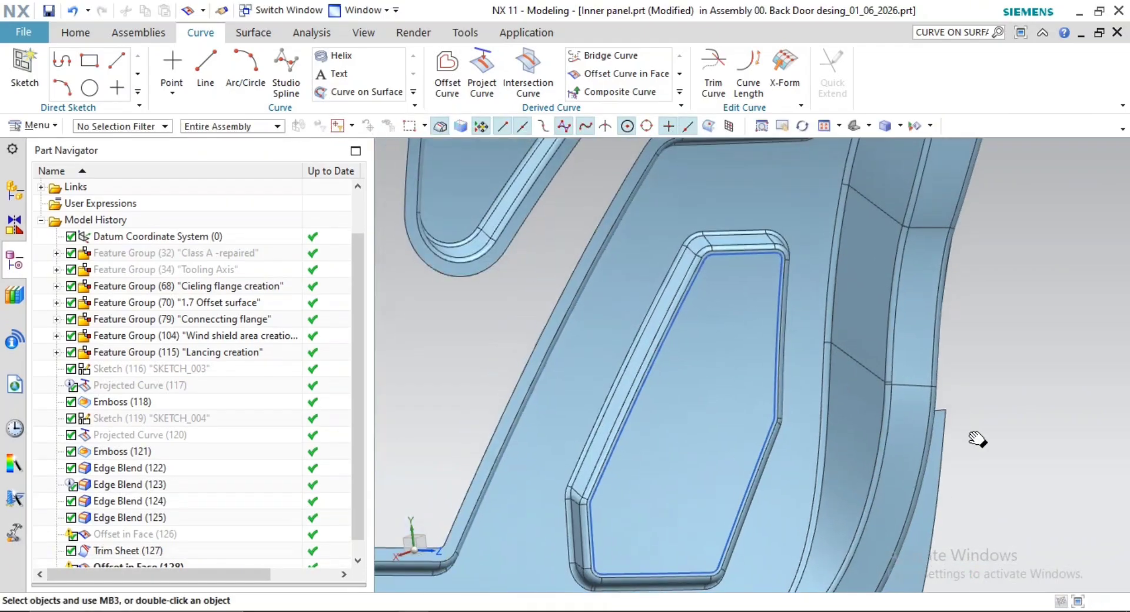
# Trim the inner panel sheet with the small emboss's offset curve as boundary, discarding the region inside it
pyautogui.click(253, 34)
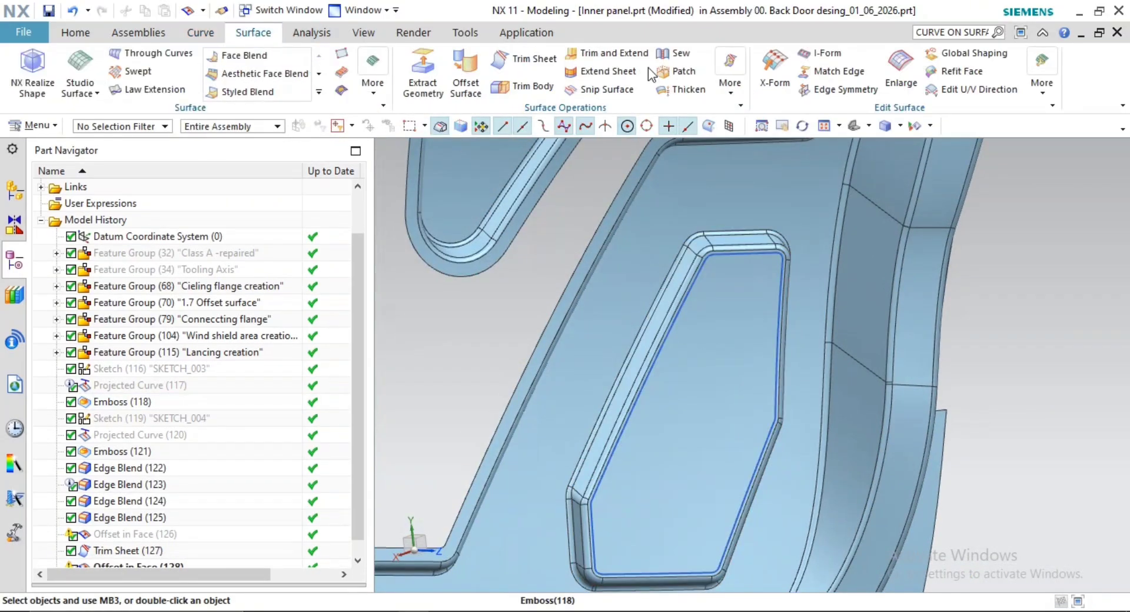
pyautogui.click(551, 59)
pyautogui.click(723, 392)
pyautogui.scroll(3, 746, 258)
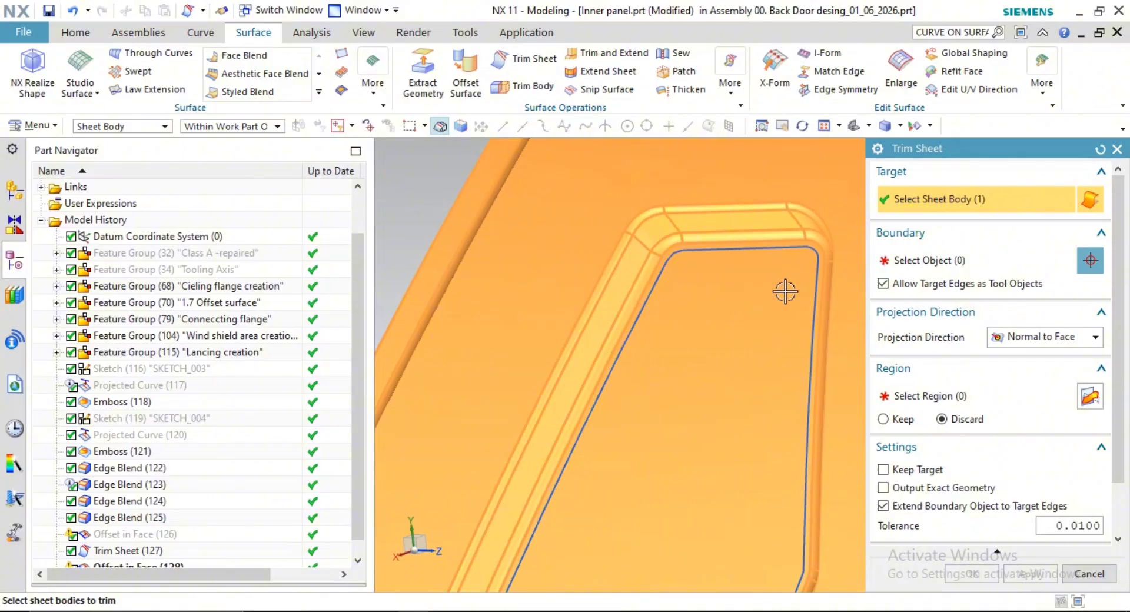
pyautogui.middleClick(812, 302)
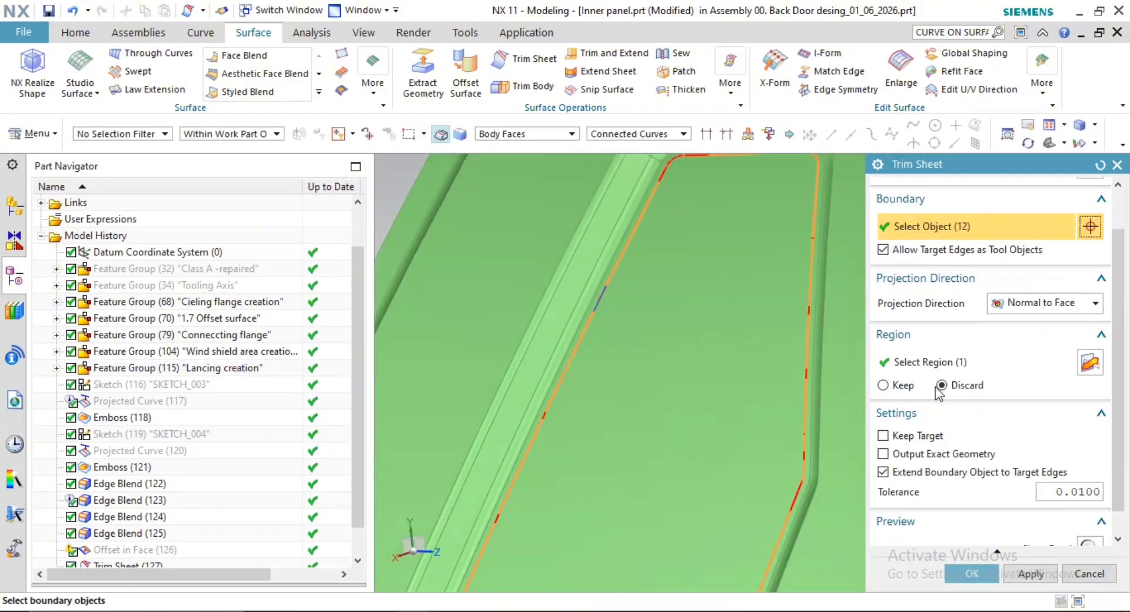
pyautogui.click(953, 367)
pyautogui.scroll(-3, 721, 408)
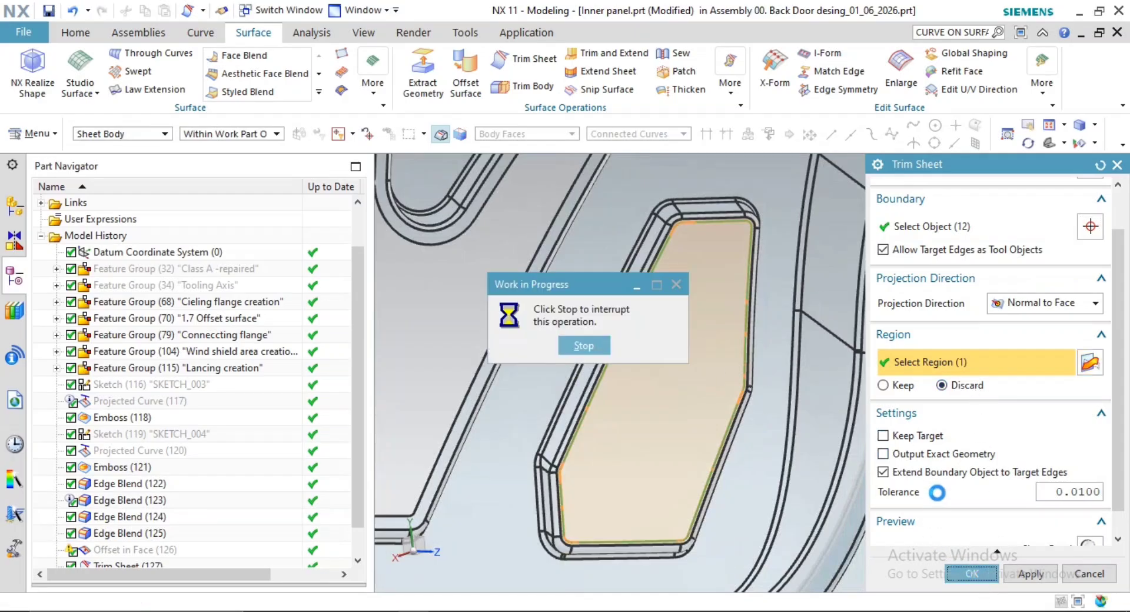
pyautogui.scroll(-5, 883, 373)
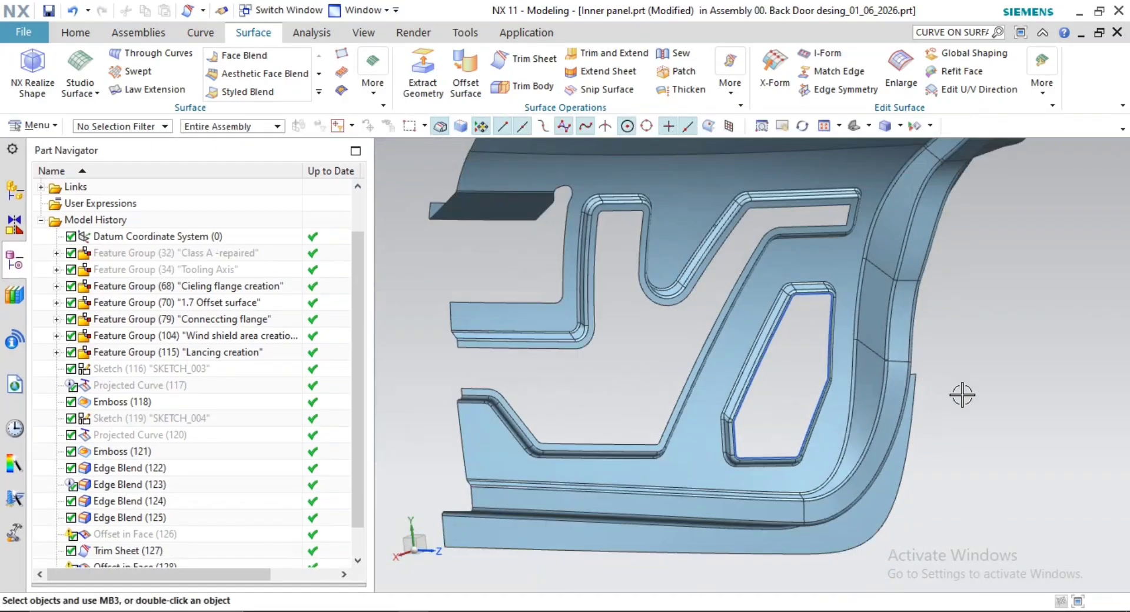
pyautogui.rightClick(136, 534)
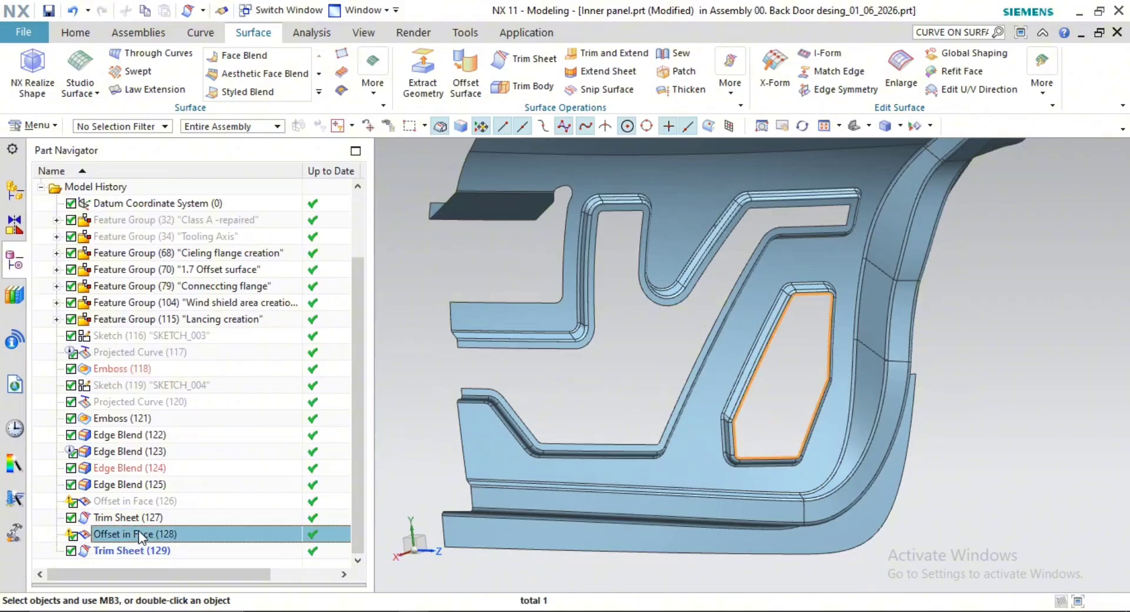
pyautogui.click(196, 150)
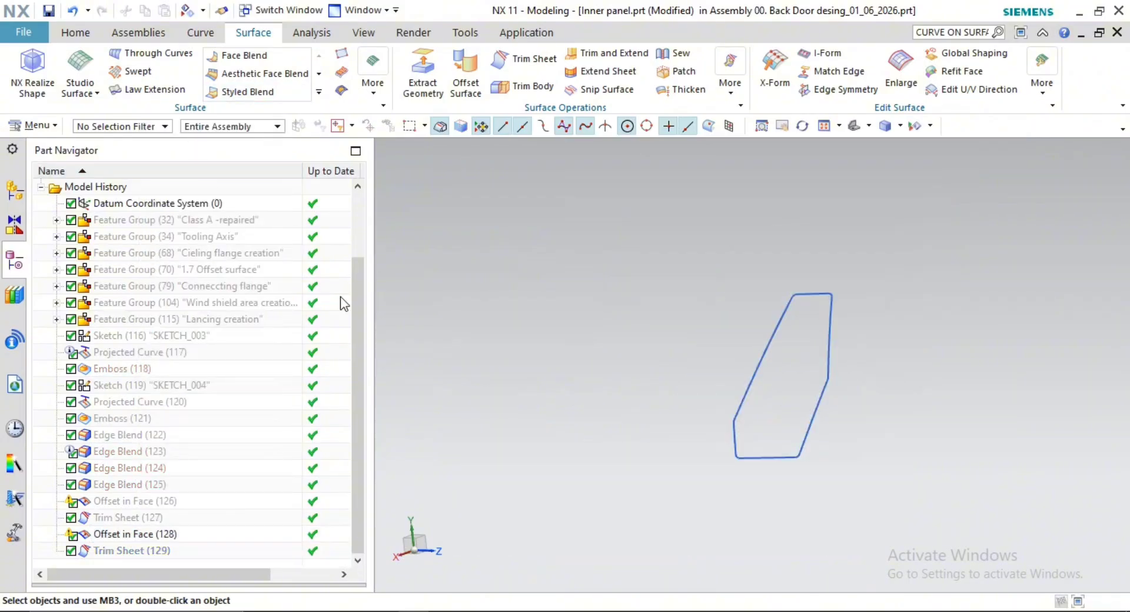
pyautogui.hotkey('ctrl', 'z')
# Hide the Offset in Face curve around the trimmed opening in the small emboss
pyautogui.rightClick(130, 535)
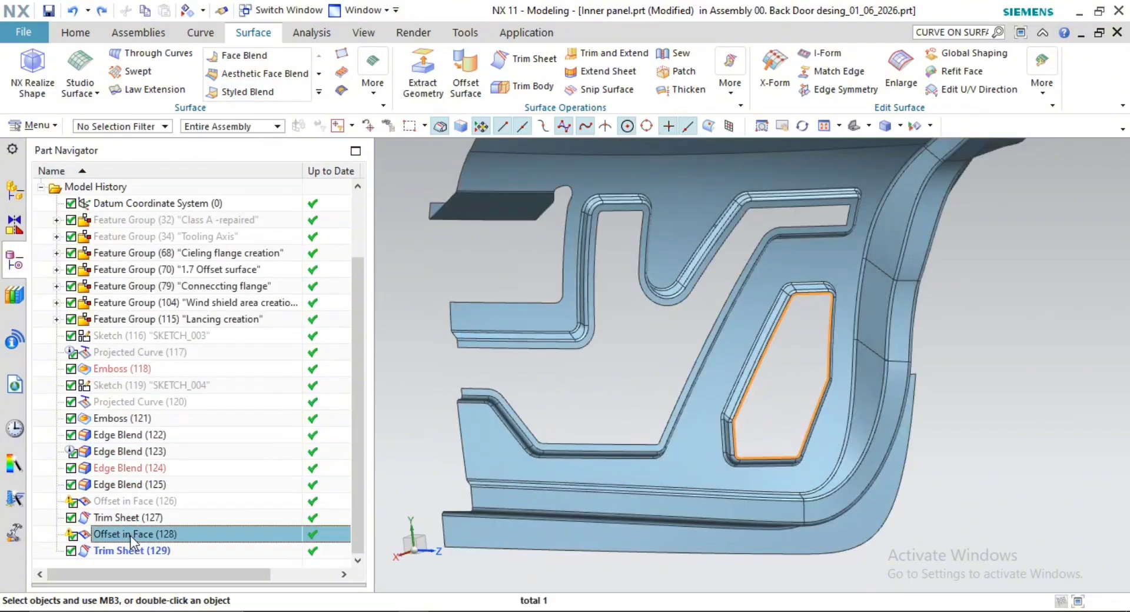
pyautogui.click(203, 136)
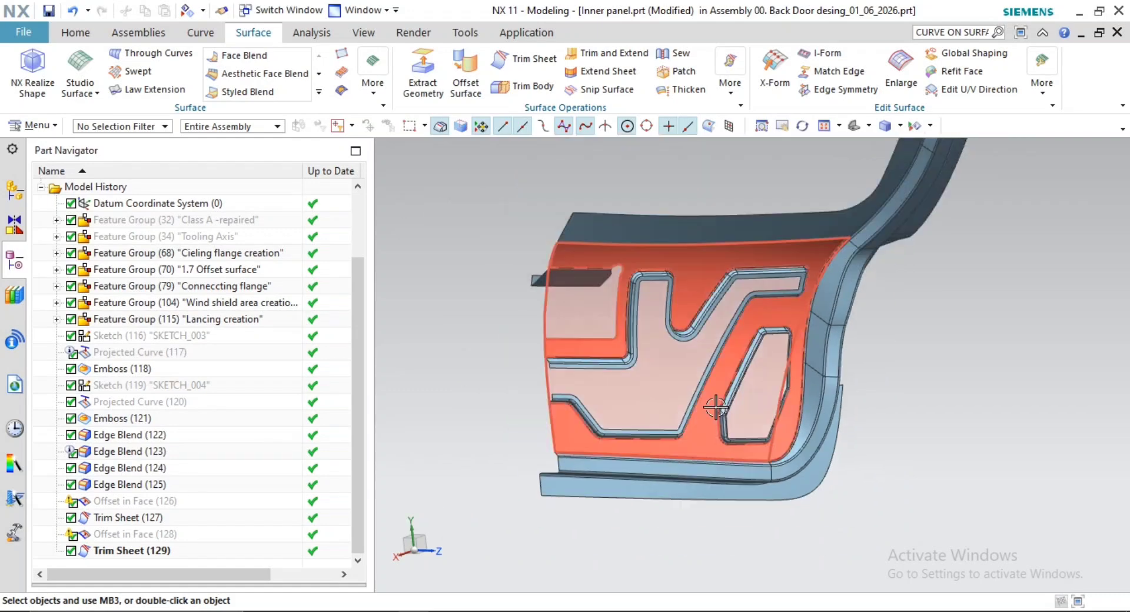
pyautogui.moveTo(709, 397); pyautogui.dragTo(854, 473, button='middle')
pyautogui.scroll(1, 854, 474)
pyautogui.scroll(2, 120, 338)
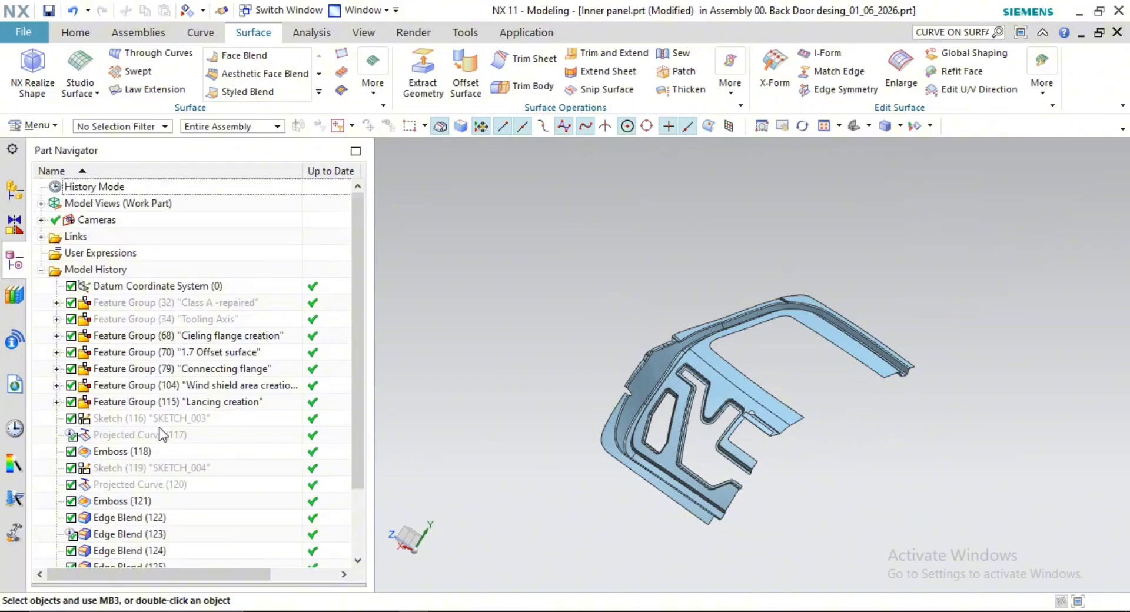
# Show the "Tooling Axis" feature group alongside the inner panel
pyautogui.rightClick(186, 321)
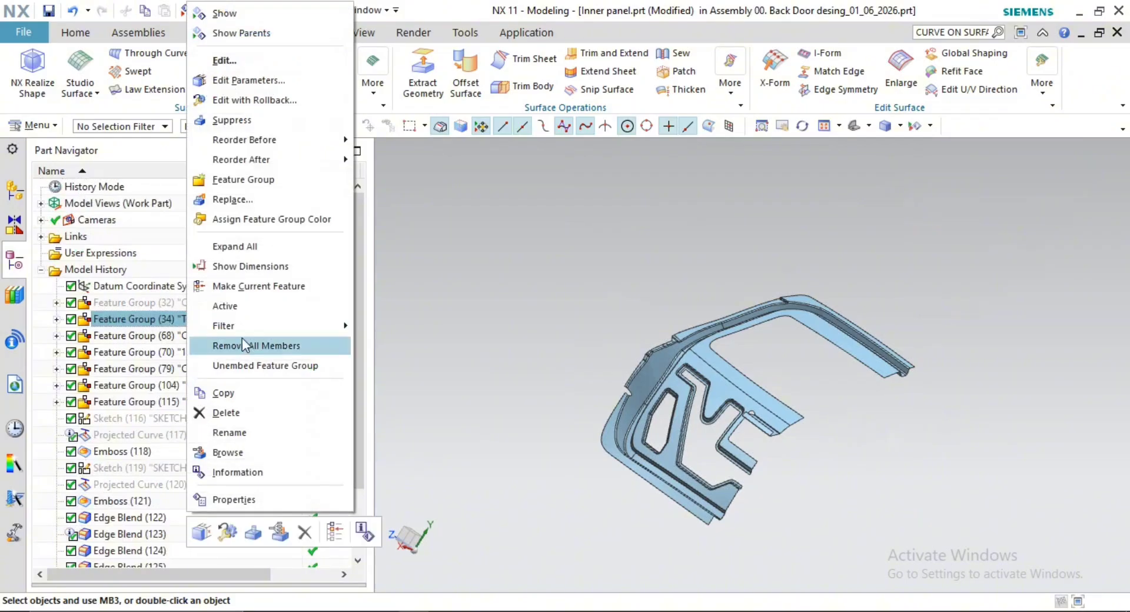
pyautogui.click(245, 27)
pyautogui.scroll(2, 766, 414)
pyautogui.moveTo(765, 414); pyautogui.dragTo(700, 412, button='middle')
pyautogui.moveTo(735, 475); pyautogui.dragTo(675, 489, button='middle')
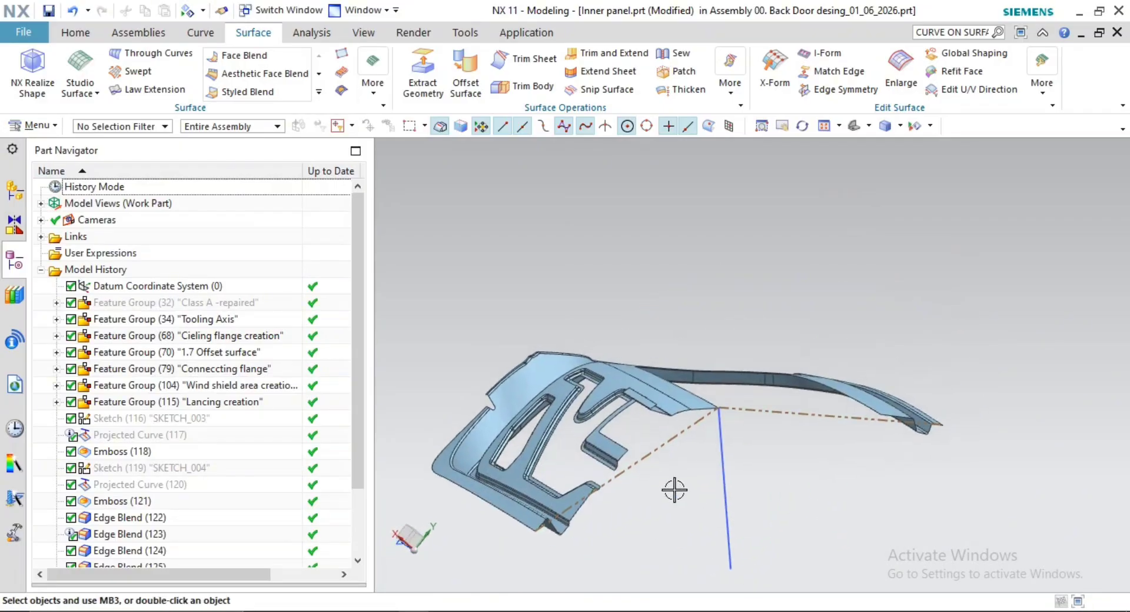
# Run a Draft Analysis on all inner panel faces, using the tooling axis line as the draw direction vector
pyautogui.click(314, 34)
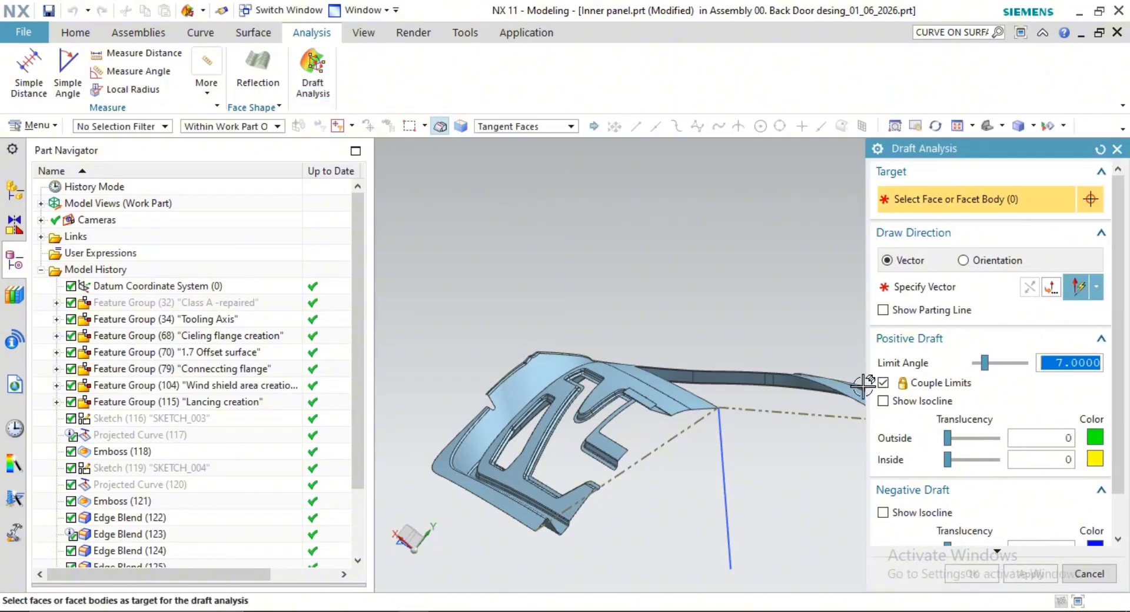
pyautogui.keyDown('shift'); pyautogui.moveTo(862, 382); pyautogui.dragTo(808, 339, button='middle'); pyautogui.keyUp('shift')
pyautogui.click(989, 285)
pyautogui.click(675, 486)
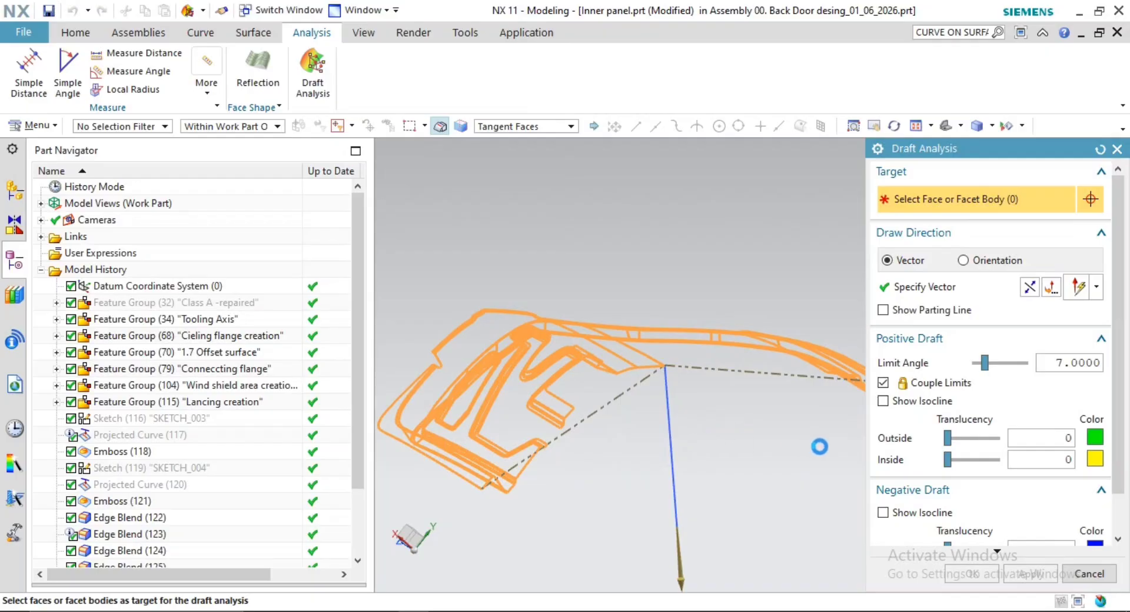
pyautogui.moveTo(819, 446); pyautogui.dragTo(765, 439, button='middle')
pyautogui.scroll(5, 770, 431)
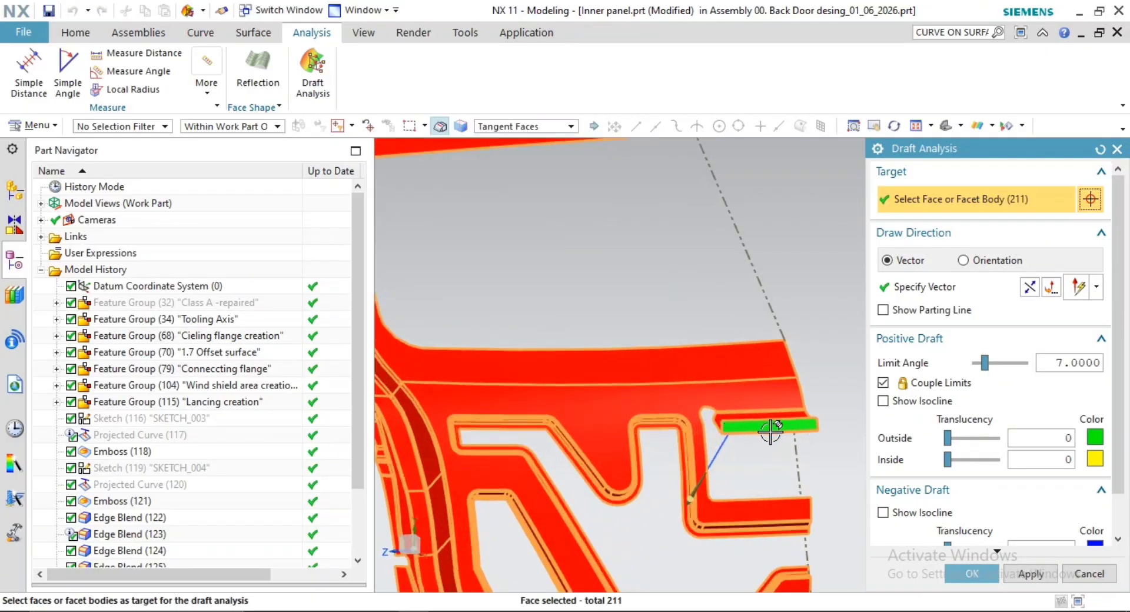
pyautogui.scroll(-5, 770, 432)
pyautogui.moveTo(787, 403); pyautogui.dragTo(820, 402, button='middle')
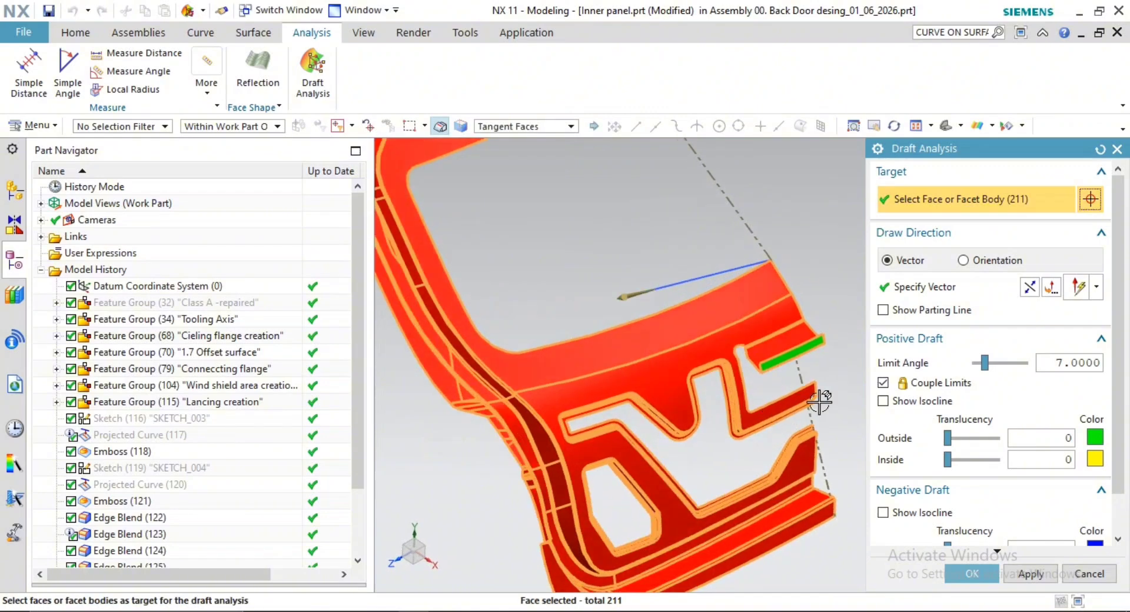
# Reverse the draw direction, examine the draft colours on the embosses, openings and flanges, and close the analysis
pyautogui.click(1028, 294)
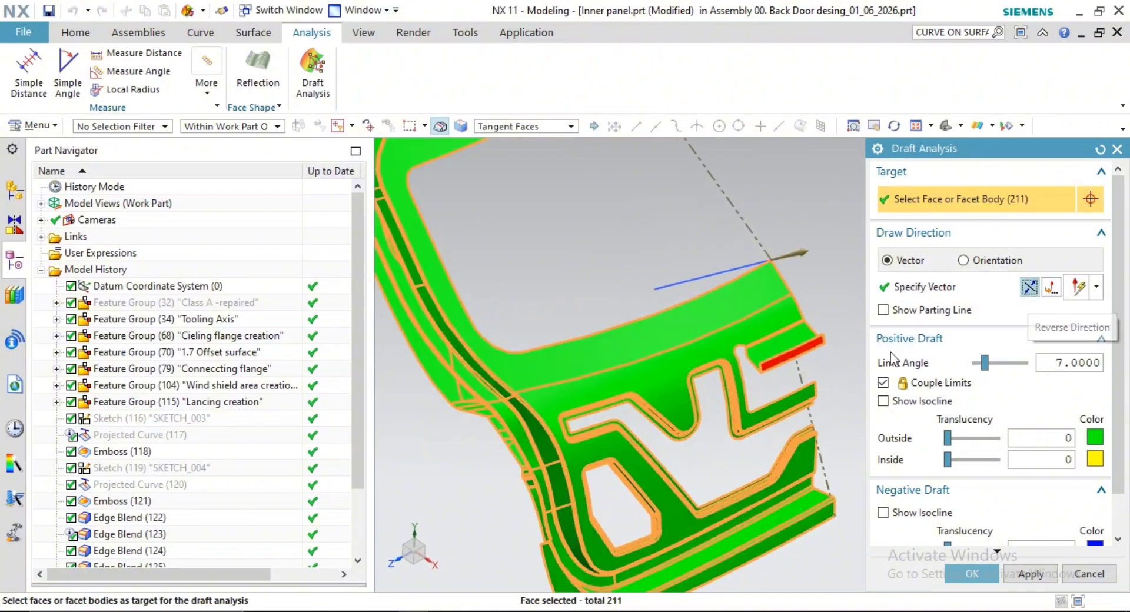
pyautogui.moveTo(783, 353); pyautogui.dragTo(787, 381, button='middle')
pyautogui.scroll(3, 787, 380)
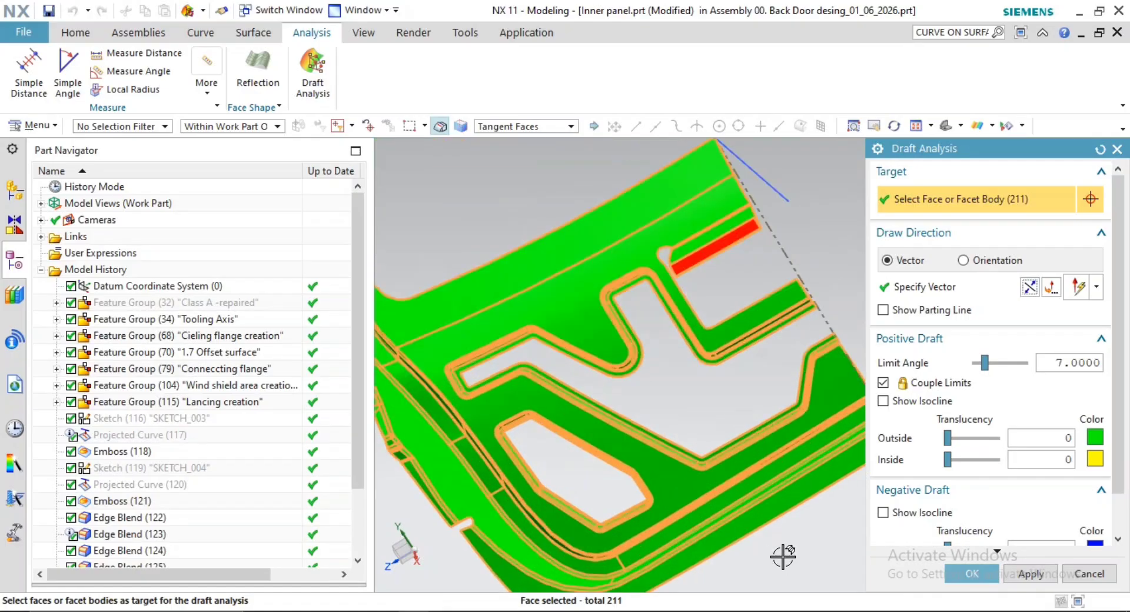
pyautogui.moveTo(783, 555); pyautogui.dragTo(881, 535, button='middle')
pyautogui.moveTo(580, 404)
pyautogui.mouseDown(button='middle')
pyautogui.moveTo(616, 418)
pyautogui.moveTo(559, 406)
pyautogui.mouseUp(button='middle')
pyautogui.scroll(3, 560, 406)
pyautogui.keyDown('shift'); pyautogui.moveTo(716, 291); pyautogui.dragTo(779, 468, button='middle'); pyautogui.keyUp('shift')
pyautogui.moveTo(623, 365); pyautogui.dragTo(610, 433, button='middle')
pyautogui.scroll(2, 620, 485)
pyautogui.scroll(-2, 598, 463)
pyautogui.press('Escape')
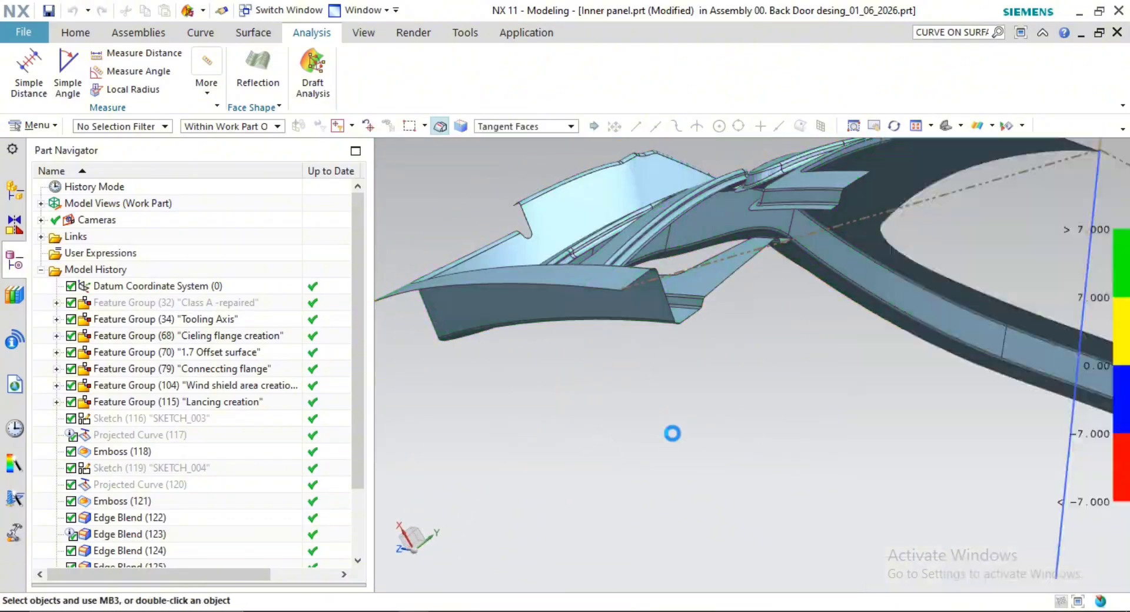
# Try to thicken all inner panel faces by 0.75 mm, inspect the highlighted problem face beside the small opening, and cancel
pyautogui.scroll(-1, 696, 416)
pyautogui.moveTo(696, 416); pyautogui.dragTo(706, 366, button='middle')
pyautogui.scroll(-2, 797, 469)
pyautogui.scroll(3, 625, 346)
pyautogui.scroll(-2, 670, 360)
pyautogui.click(255, 34)
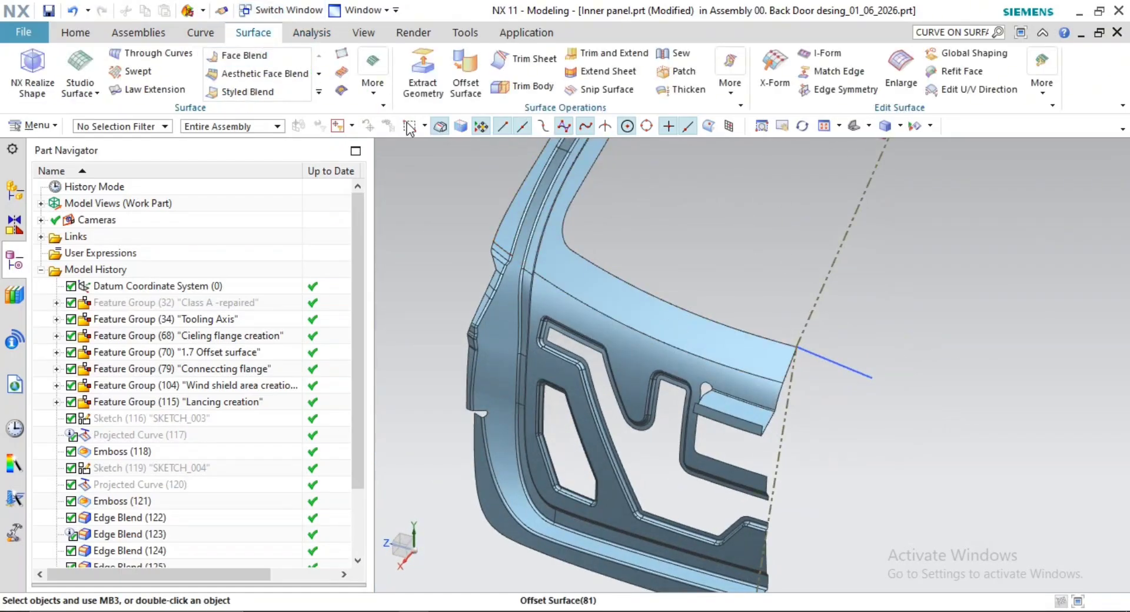
pyautogui.click(705, 91)
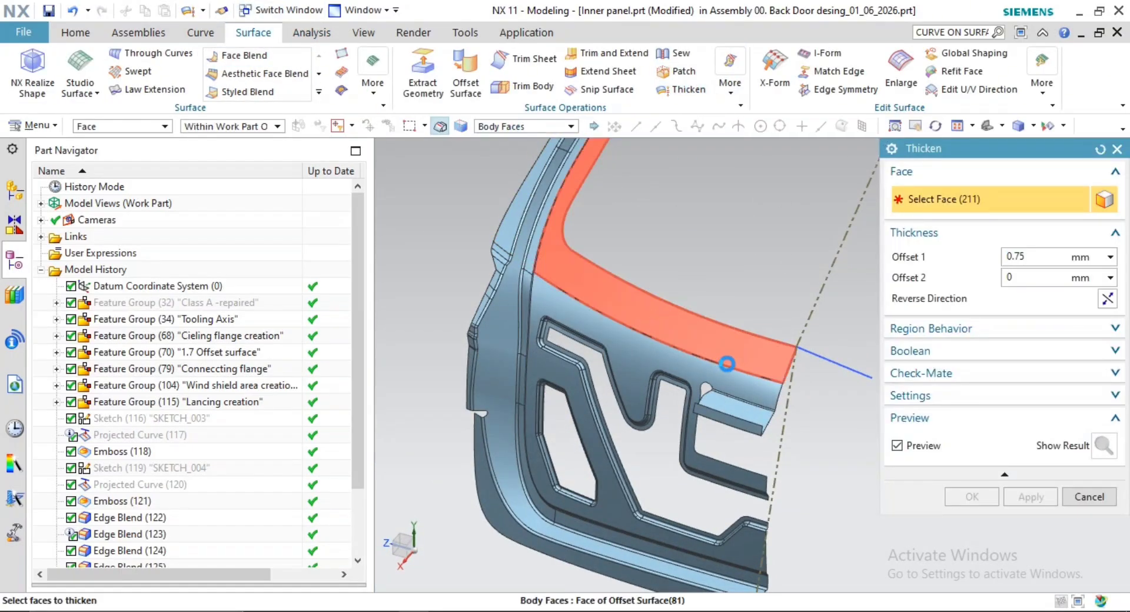
pyautogui.click(727, 363)
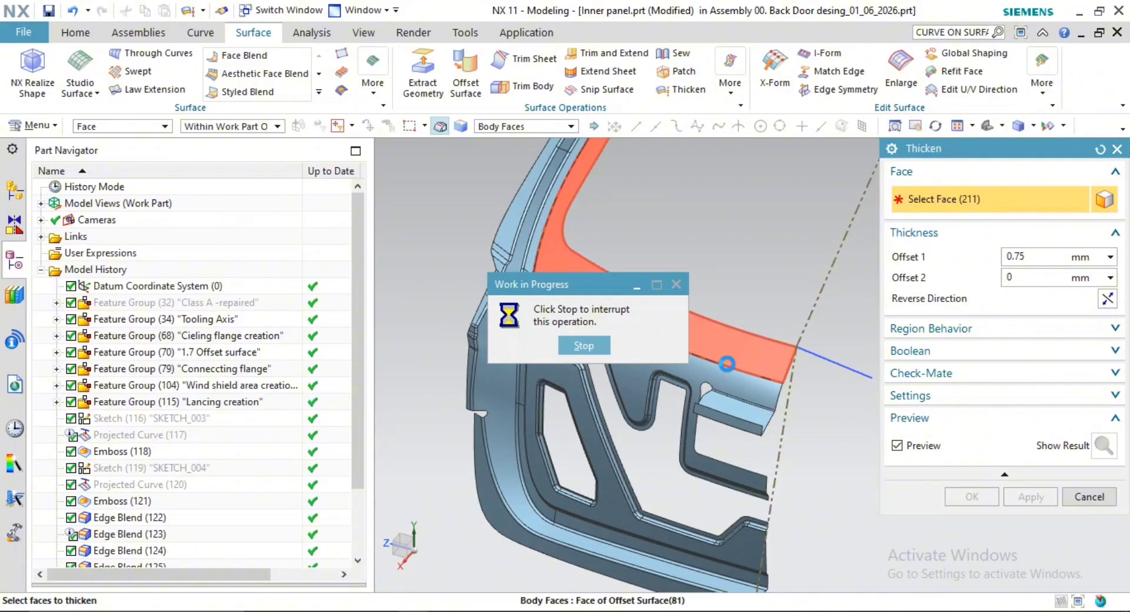
pyautogui.moveTo(724, 370)
pyautogui.mouseDown(button='middle')
pyautogui.moveTo(709, 381)
pyautogui.moveTo(717, 368)
pyautogui.mouseUp(button='middle')
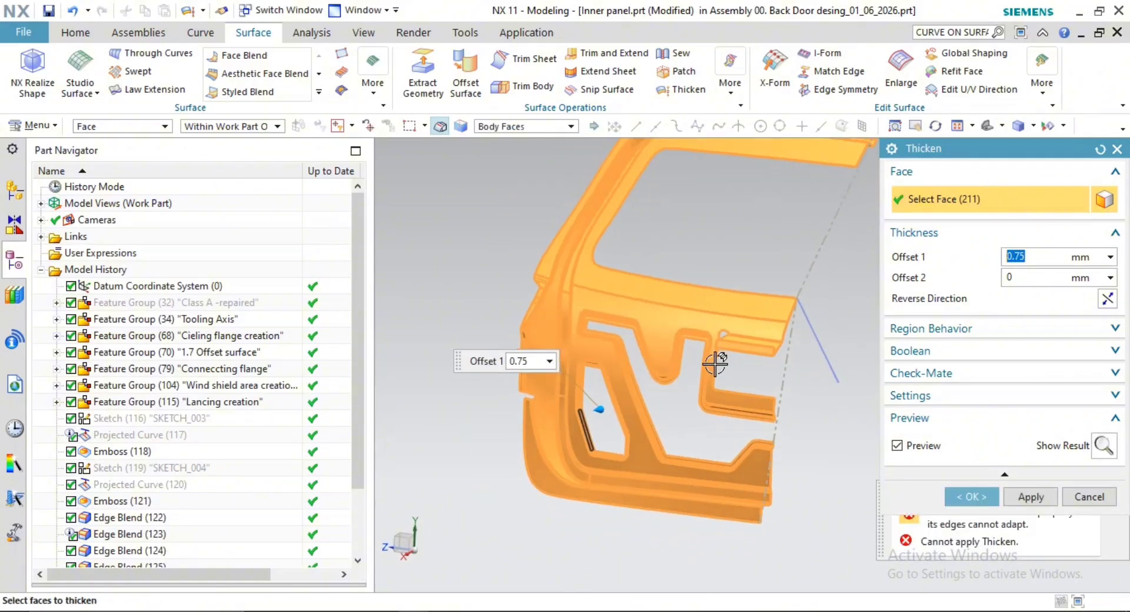
pyautogui.scroll(5, 653, 414)
pyautogui.scroll(5, 665, 365)
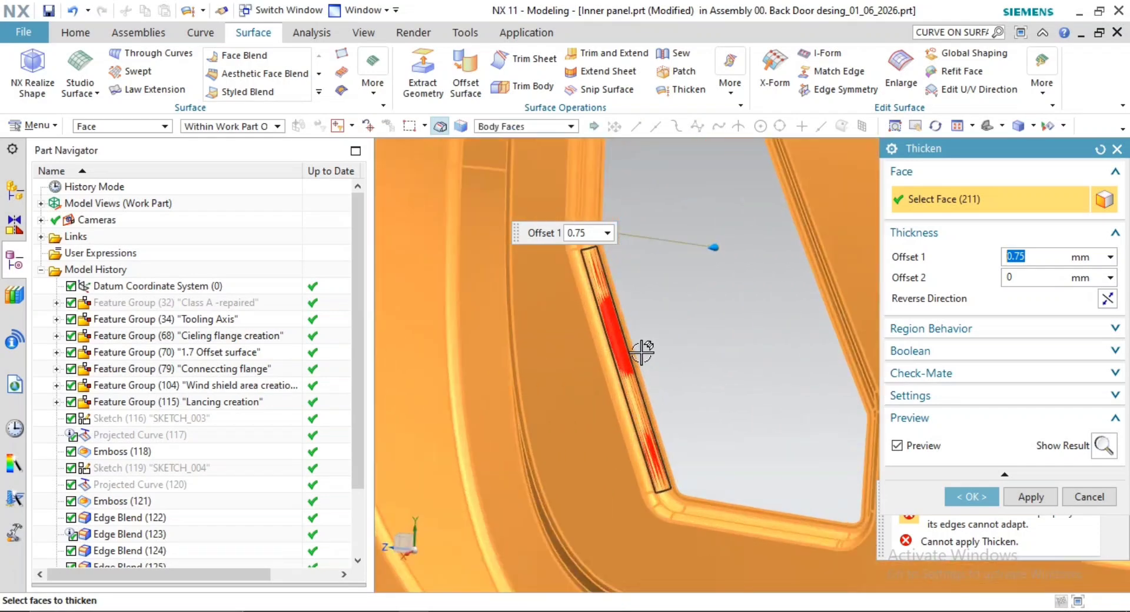
pyautogui.scroll(-3, 690, 350)
pyautogui.scroll(4, 695, 376)
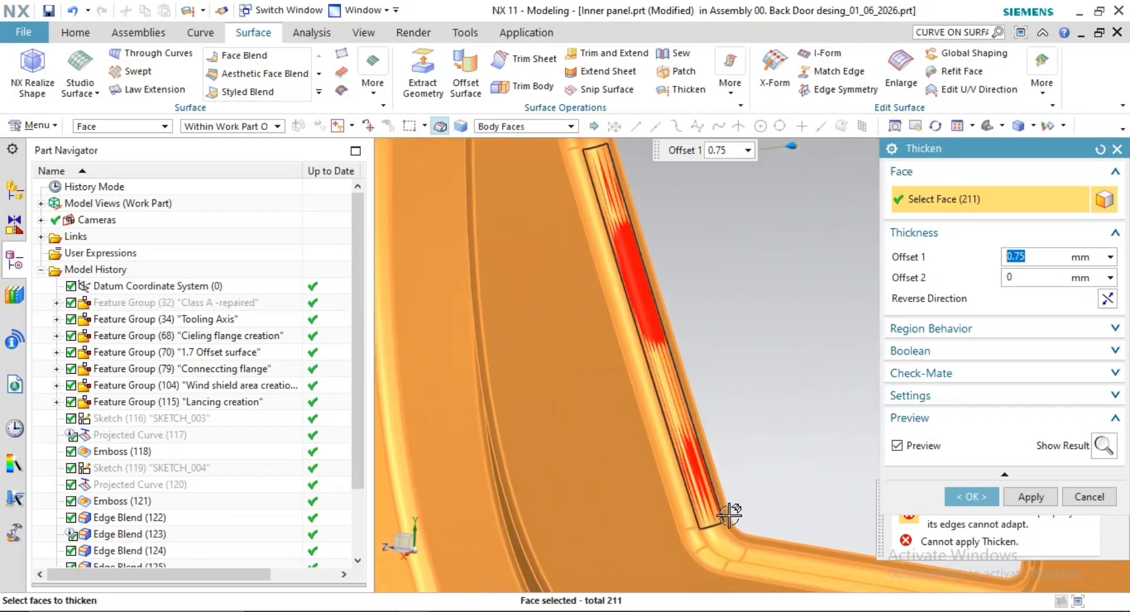
pyautogui.press('Escape')
# Set the edge blend at the problem face beside the small opening to a 3 mm radius on its 12 edges
pyautogui.scroll(1, 711, 515)
pyautogui.doubleClick(689, 507)
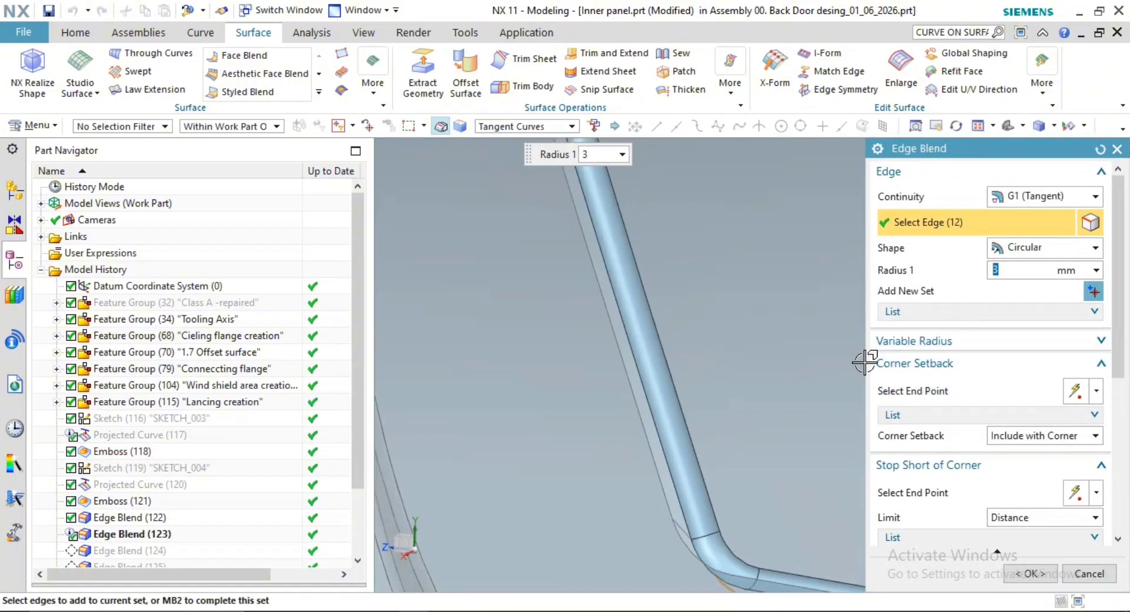
pyautogui.middleClick(832, 369)
pyautogui.middleClick(832, 369)
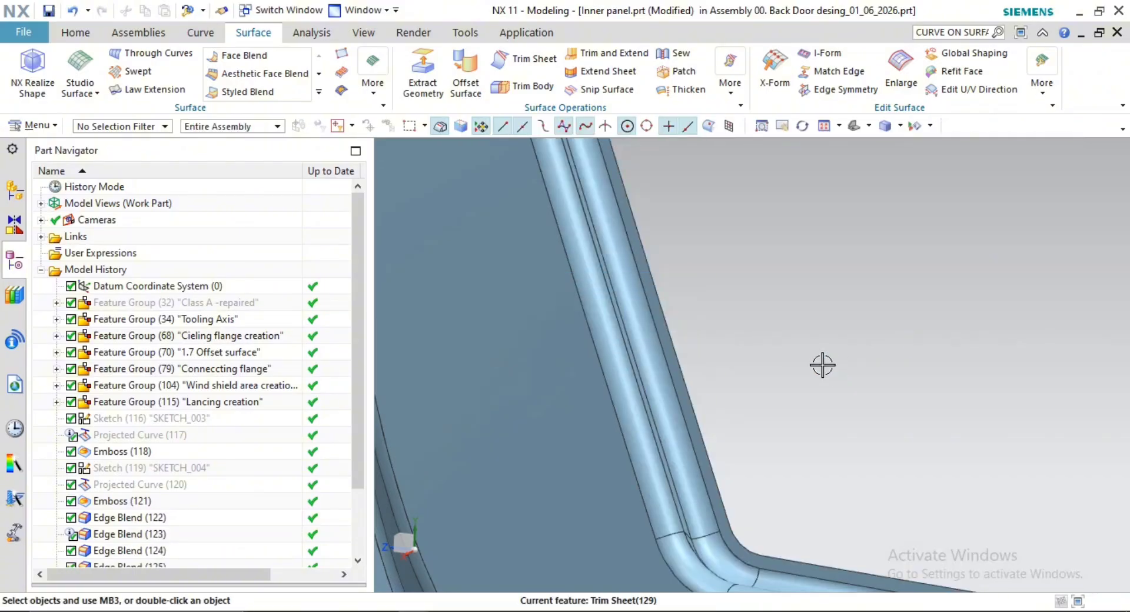
# Preview a 0.75 mm thicken of all inner panel faces, inspect the whole panel, and cancel the command
pyautogui.click(684, 91)
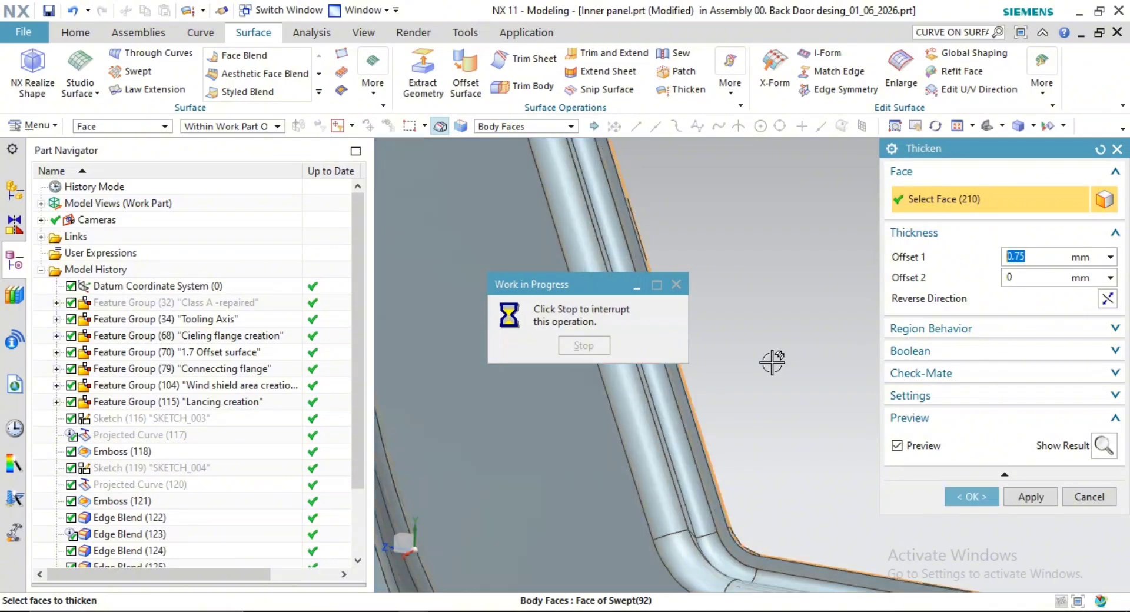
pyautogui.scroll(-8, 768, 367)
pyautogui.scroll(-6, 768, 366)
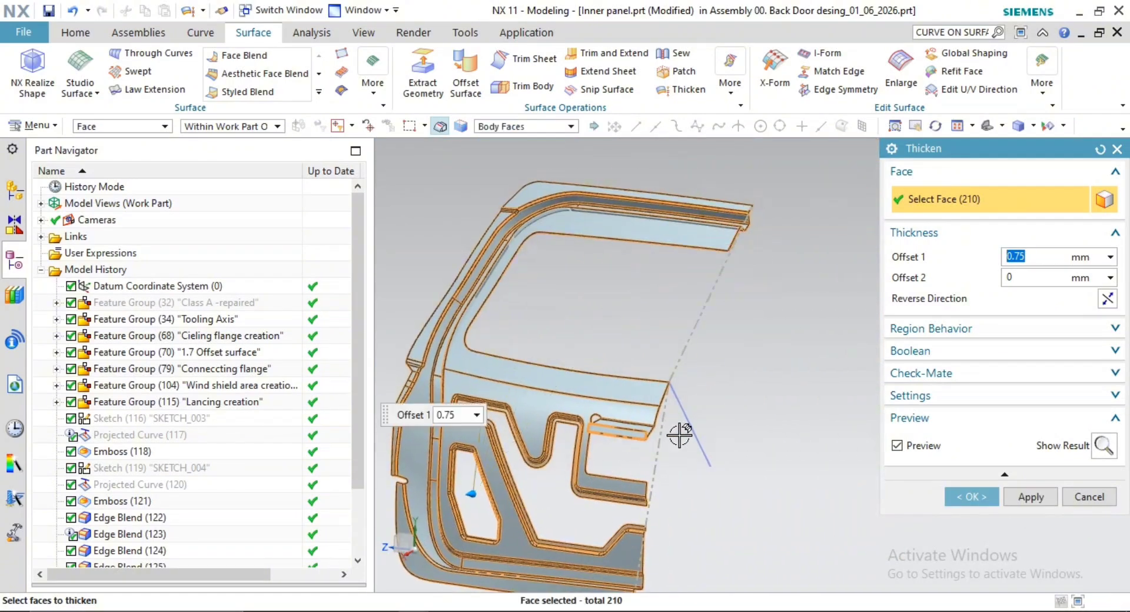
pyautogui.moveTo(676, 431)
pyautogui.mouseDown(button='middle')
pyautogui.moveTo(661, 429)
pyautogui.moveTo(739, 471)
pyautogui.moveTo(683, 447)
pyautogui.mouseUp(button='middle')
pyautogui.scroll(3, 605, 408)
pyautogui.scroll(-3, 739, 419)
pyautogui.keyDown('shift'); pyautogui.moveTo(739, 418); pyautogui.dragTo(682, 460, button='middle'); pyautogui.keyUp('shift')
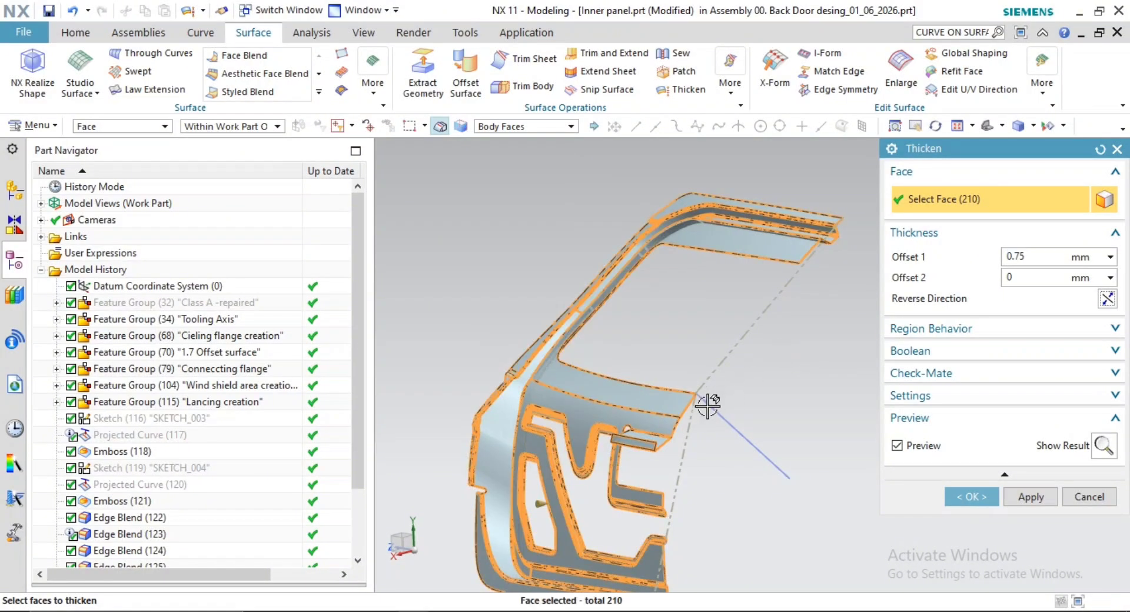
pyautogui.moveTo(708, 406); pyautogui.dragTo(738, 415, button='middle')
pyautogui.click(1086, 500)
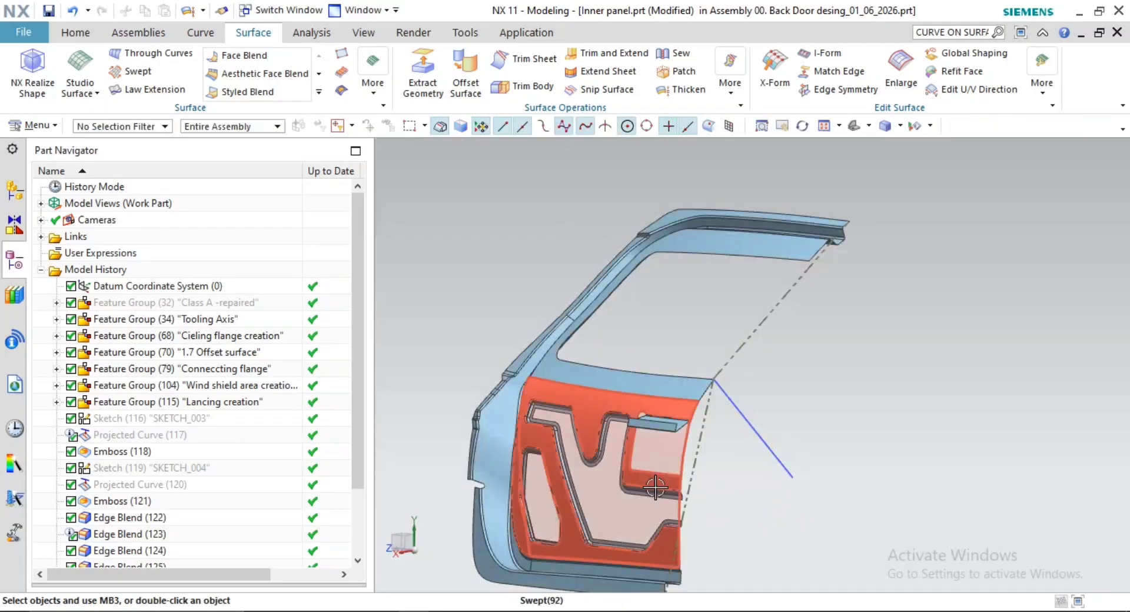
# Examine the inner panel's embosses, openings, outer flanges and lower corner from several angles
pyautogui.moveTo(702, 501); pyautogui.dragTo(681, 479, button='middle')
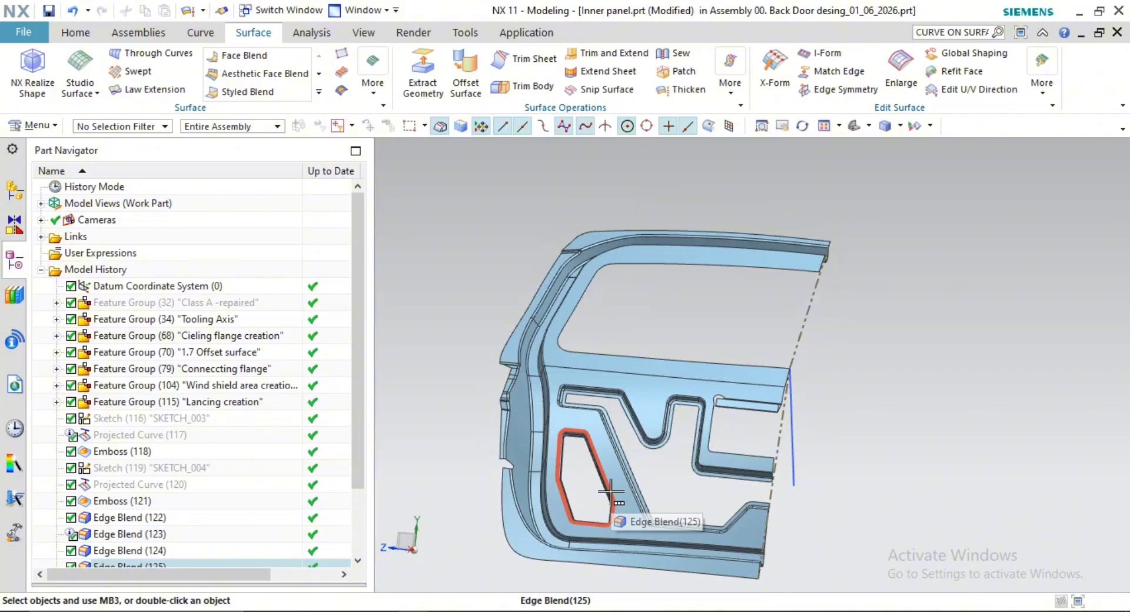
pyautogui.moveTo(632, 465); pyautogui.dragTo(695, 489, button='middle')
pyautogui.scroll(4, 671, 455)
pyautogui.scroll(-4, 687, 434)
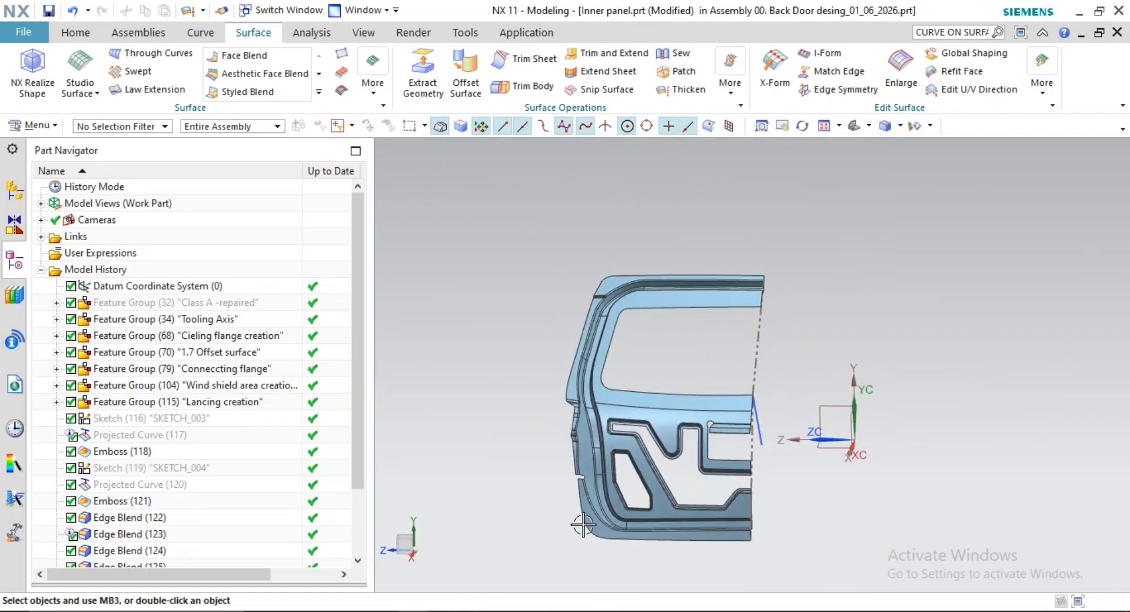
pyautogui.moveTo(581, 524)
pyautogui.mouseDown(button='middle')
pyautogui.moveTo(517, 522)
pyautogui.moveTo(608, 522)
pyautogui.moveTo(575, 522)
pyautogui.moveTo(601, 527)
pyautogui.moveTo(576, 541)
pyautogui.moveTo(591, 538)
pyautogui.mouseUp(button='middle')
pyautogui.scroll(1, 591, 538)
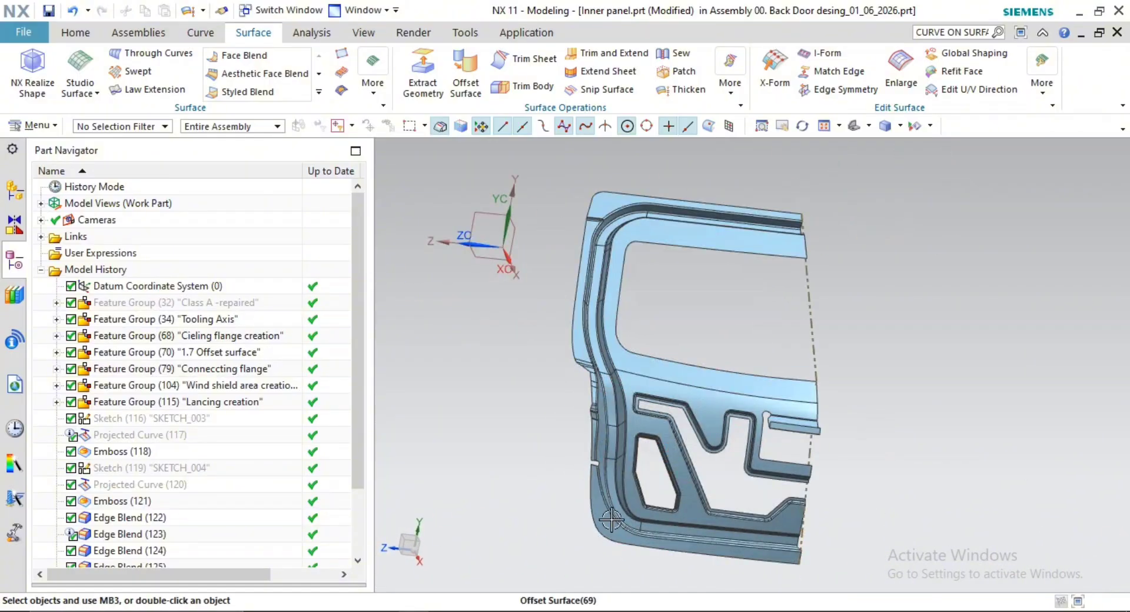
pyautogui.moveTo(620, 505); pyautogui.dragTo(595, 495, button='middle')
pyautogui.moveTo(698, 494); pyautogui.dragTo(724, 529, button='middle')
pyautogui.scroll(2, 705, 526)
pyautogui.scroll(-2, 287, 468)
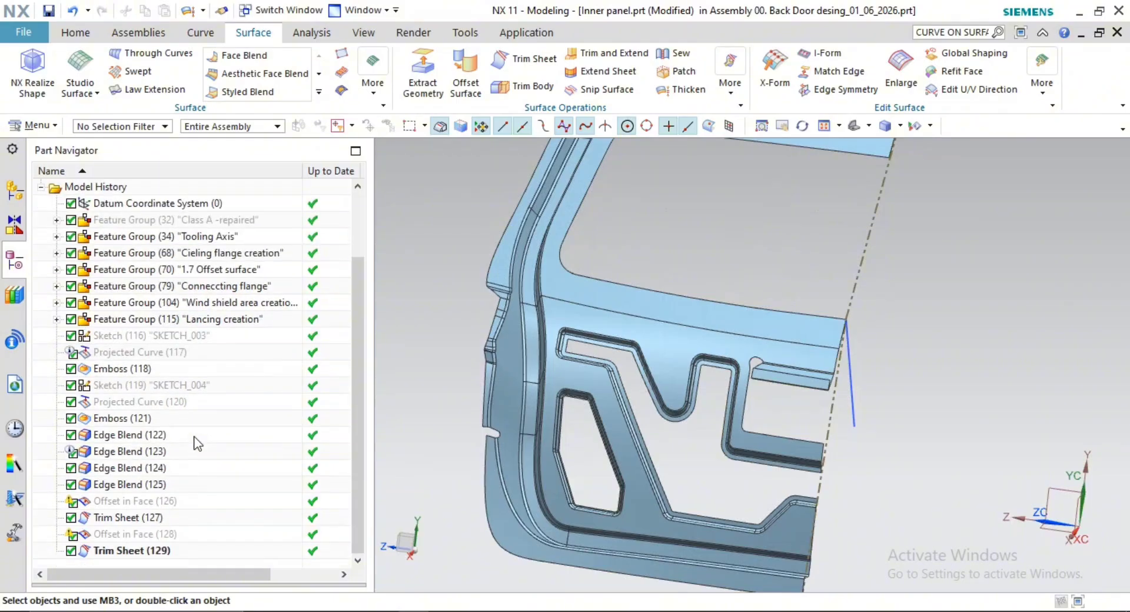
# Group the features from Sketch (116) "SKETCH_003" through Trim Sheet (129) into a top-level feature group named "Emboss creation"
pyautogui.click(179, 336)
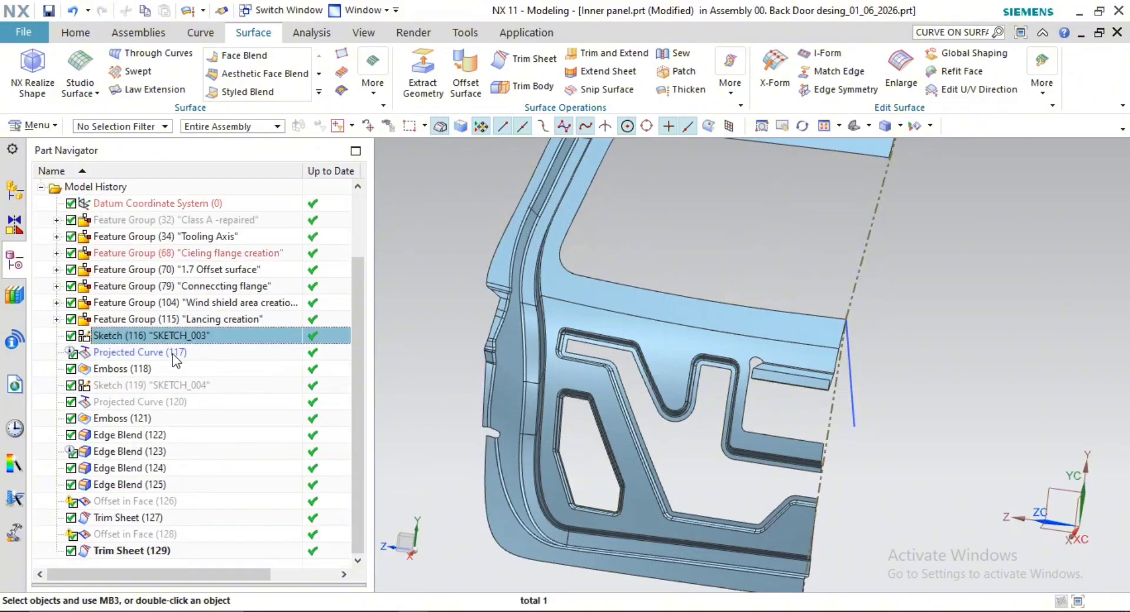
pyautogui.keyDown('shift'); pyautogui.click(139, 547); pyautogui.keyUp('shift')
pyautogui.rightClick(139, 547)
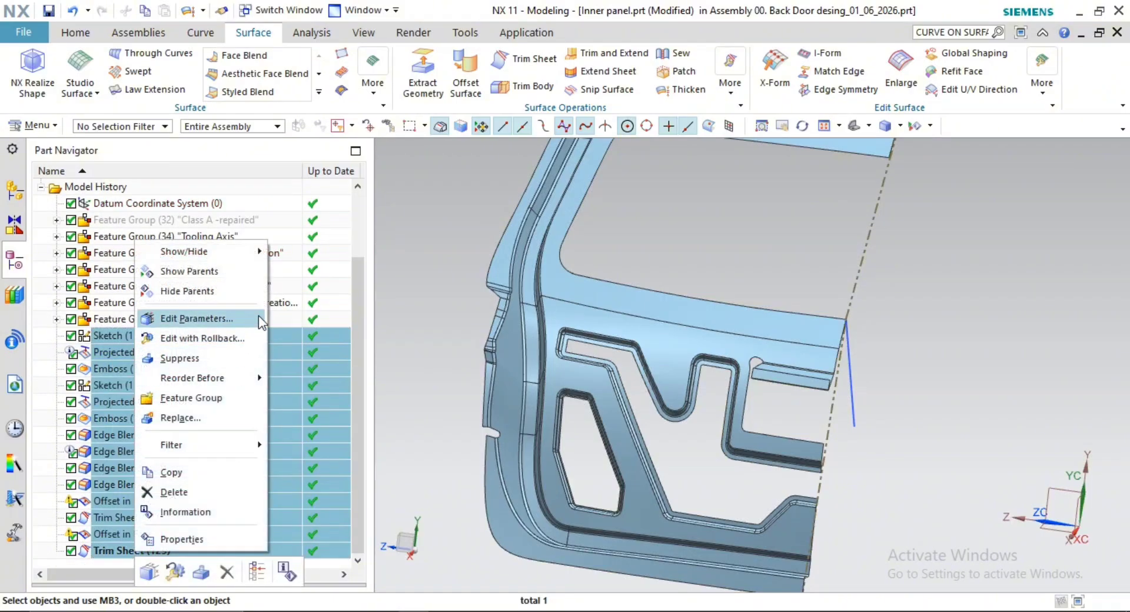
pyautogui.click(190, 398)
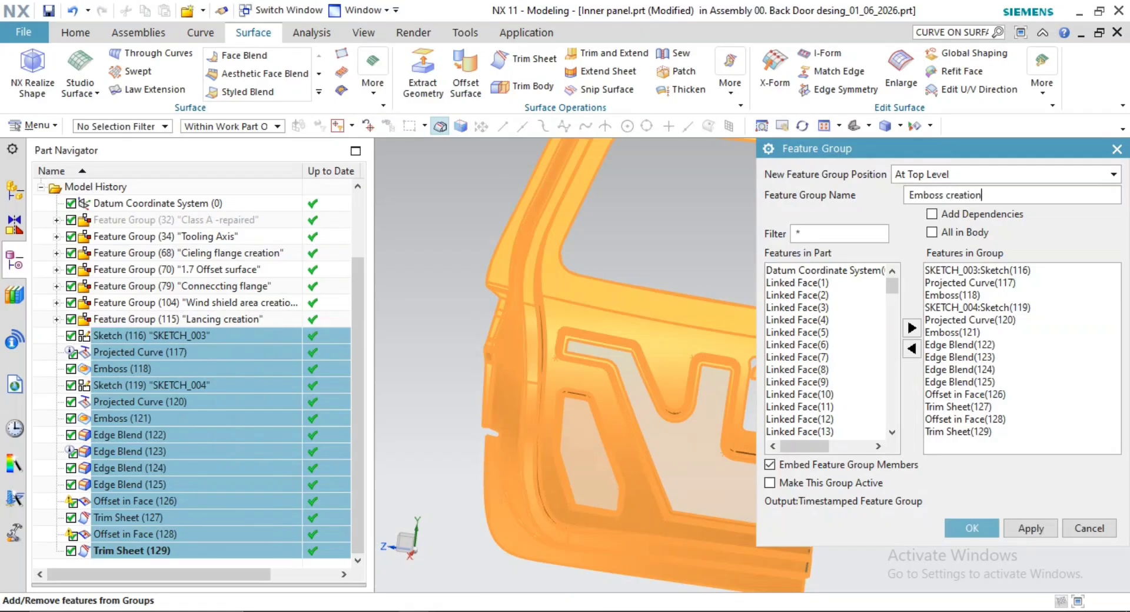
pyautogui.middleClick(455, 297)
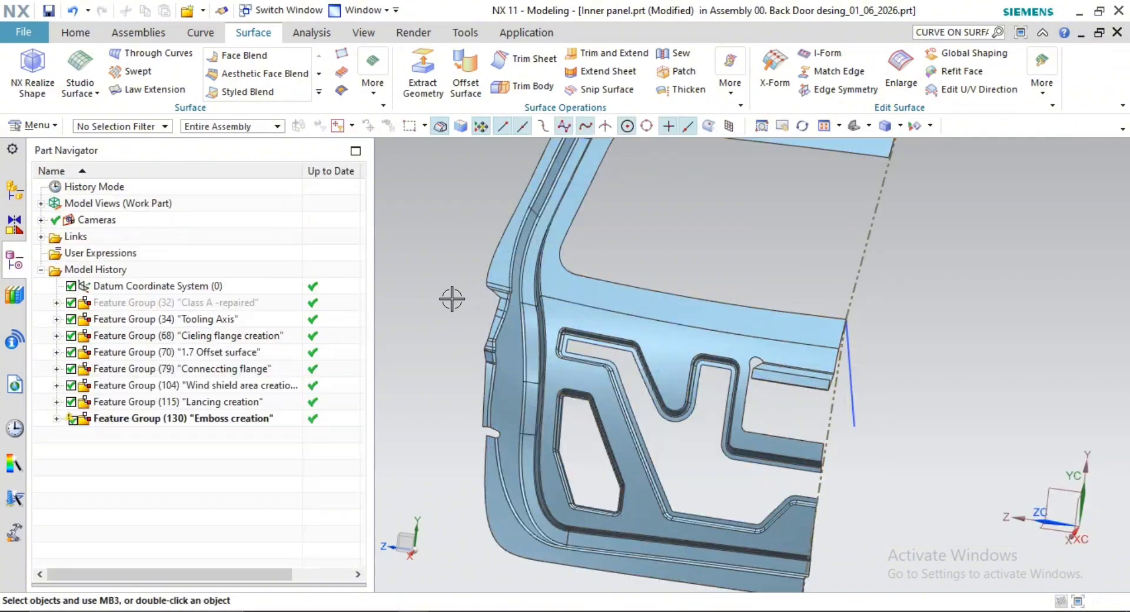
# Hide the "Tooling Axis" feature group
pyautogui.moveTo(628, 383); pyautogui.dragTo(608, 371, button='middle')
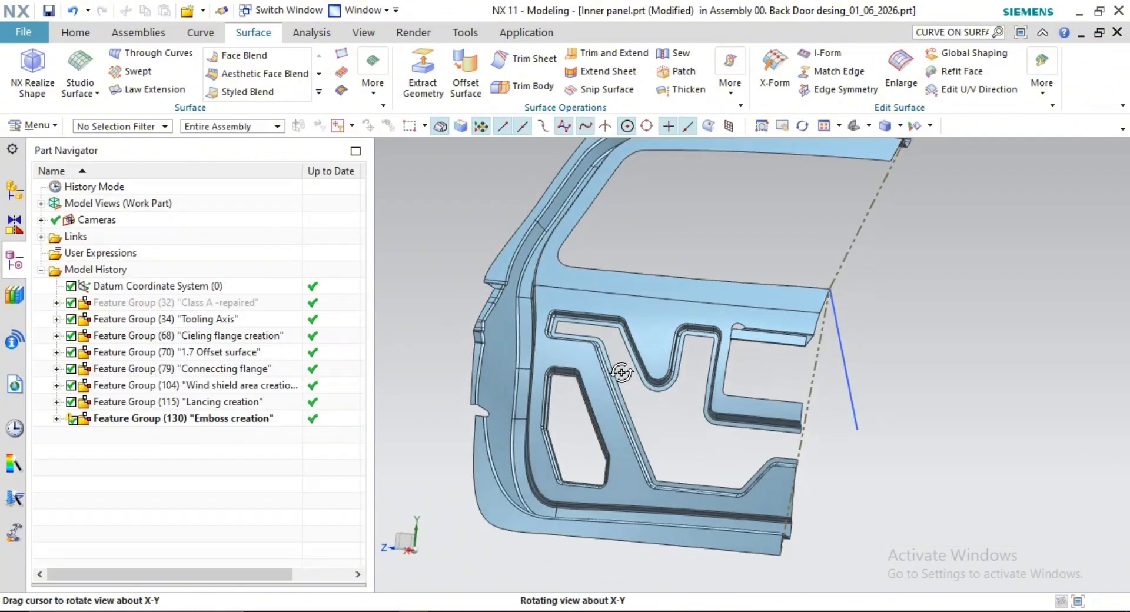
pyautogui.moveTo(732, 328)
pyautogui.mouseDown(button='middle')
pyautogui.moveTo(738, 339)
pyautogui.moveTo(724, 345)
pyautogui.mouseUp(button='middle')
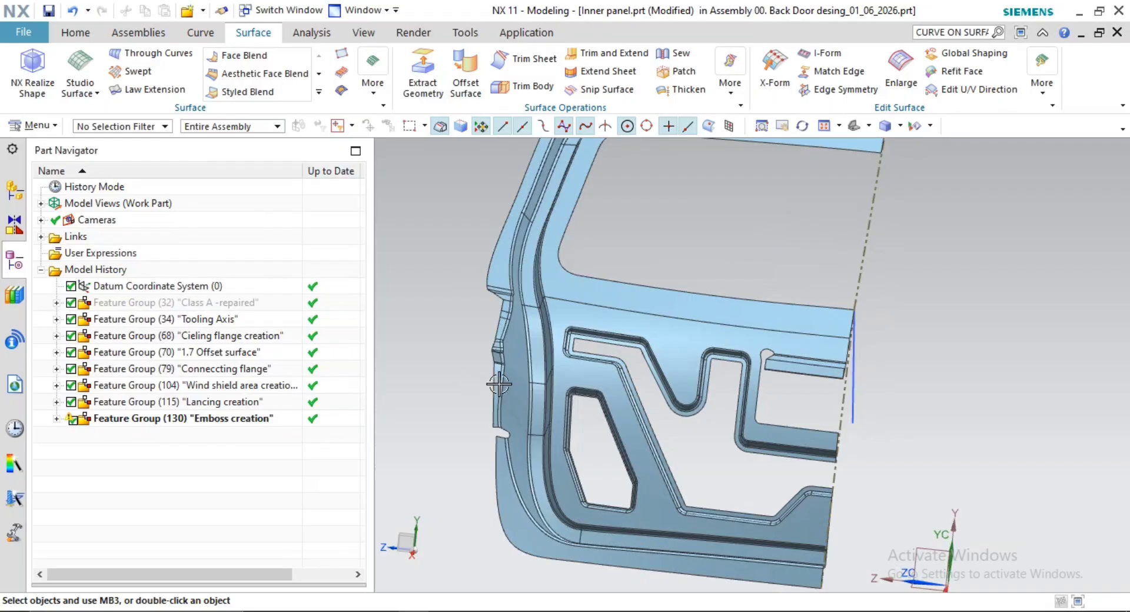
pyautogui.moveTo(499, 384); pyautogui.dragTo(671, 459, button='middle')
pyautogui.moveTo(659, 458); pyautogui.dragTo(785, 400, button='middle')
pyautogui.scroll(1, 676, 366)
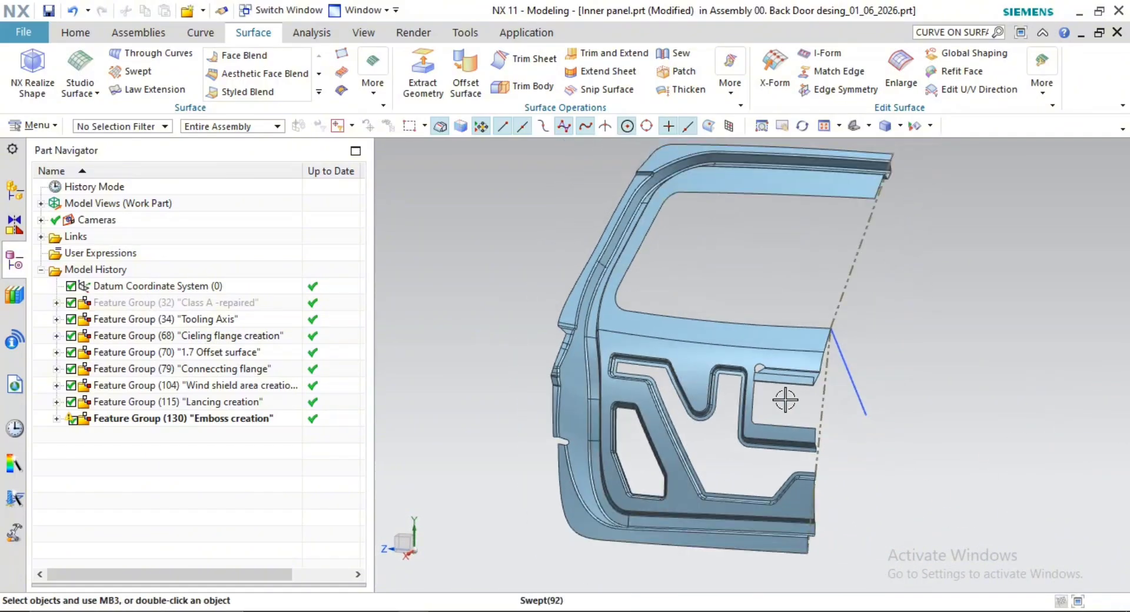
pyautogui.scroll(2, 785, 400)
pyautogui.moveTo(835, 351)
pyautogui.mouseDown(button='middle')
pyautogui.moveTo(812, 347)
pyautogui.moveTo(834, 349)
pyautogui.mouseUp(button='middle')
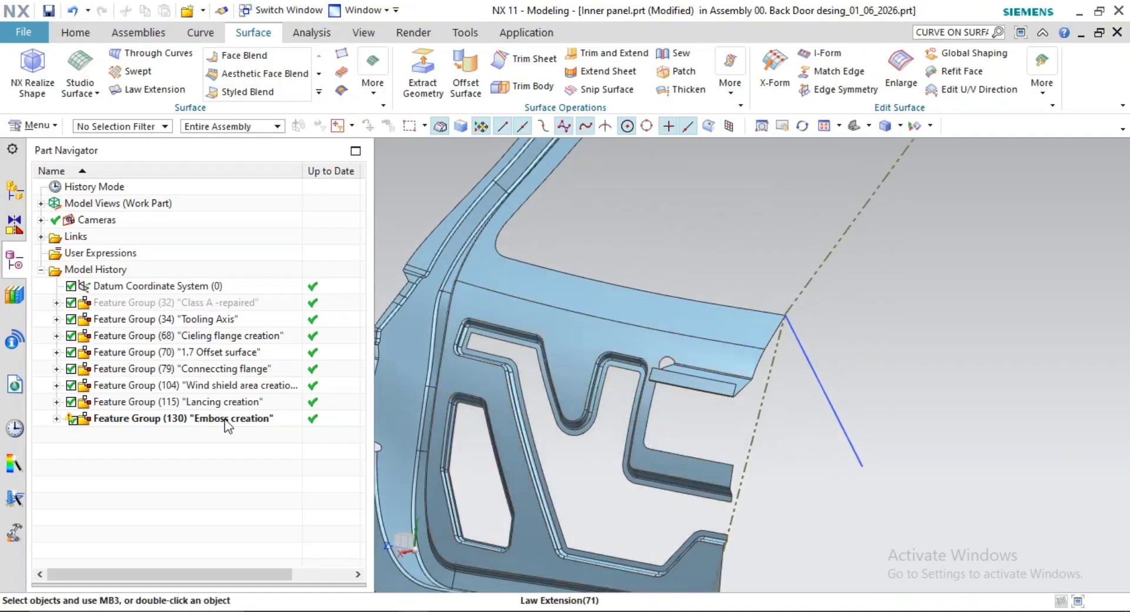
pyautogui.click(223, 323)
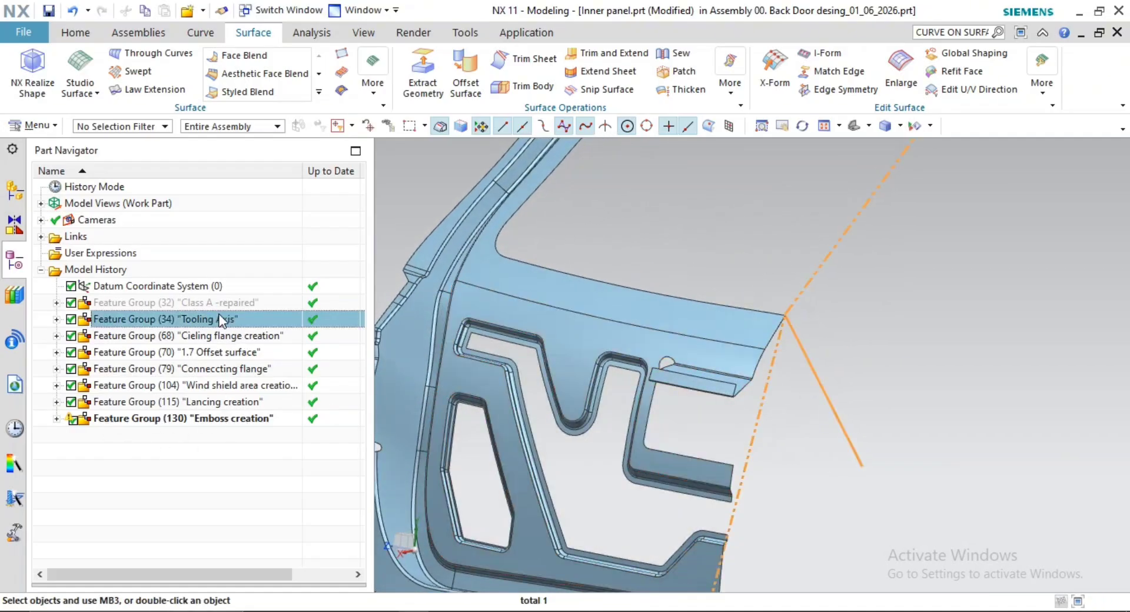
pyautogui.rightClick(226, 323)
pyautogui.click(277, 18)
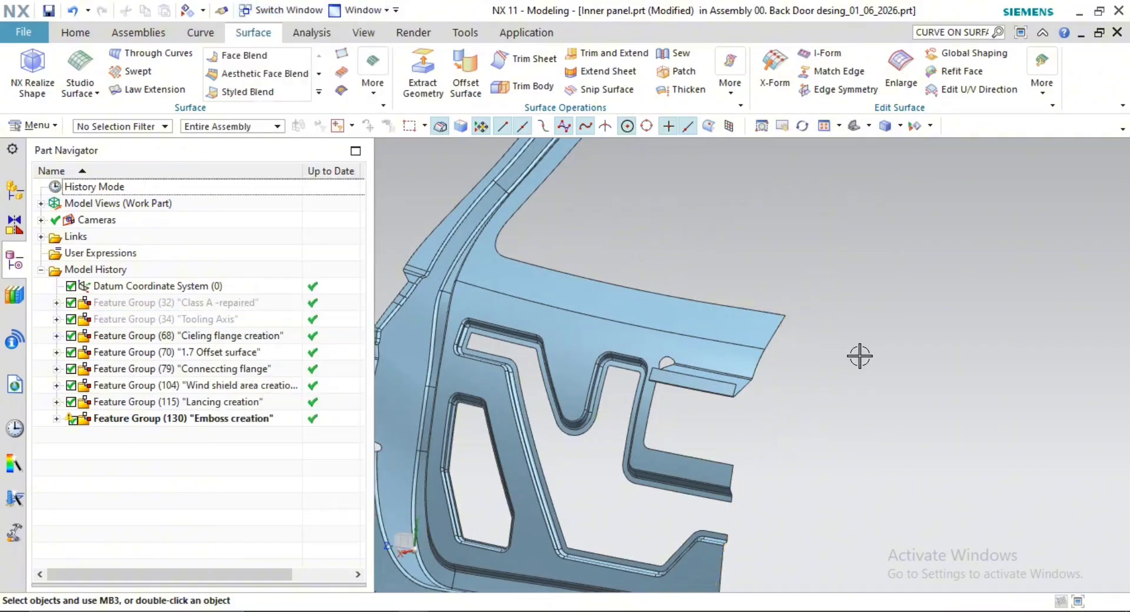
# Examine the stepped channel and its blends around the upper corner of the window opening
pyautogui.moveTo(861, 355); pyautogui.dragTo(612, 341, button='middle')
pyautogui.scroll(2, 613, 342)
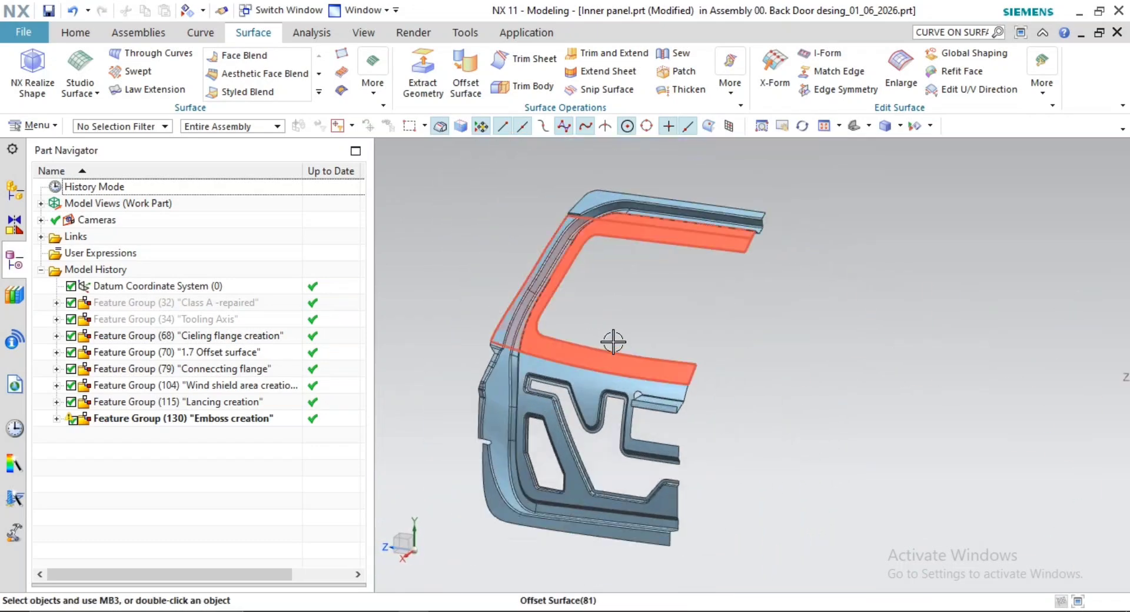
pyautogui.moveTo(639, 241)
pyautogui.mouseDown(button='middle')
pyautogui.moveTo(645, 253)
pyautogui.moveTo(651, 241)
pyautogui.mouseUp(button='middle')
pyautogui.scroll(2, 651, 240)
pyautogui.scroll(-3, 663, 217)
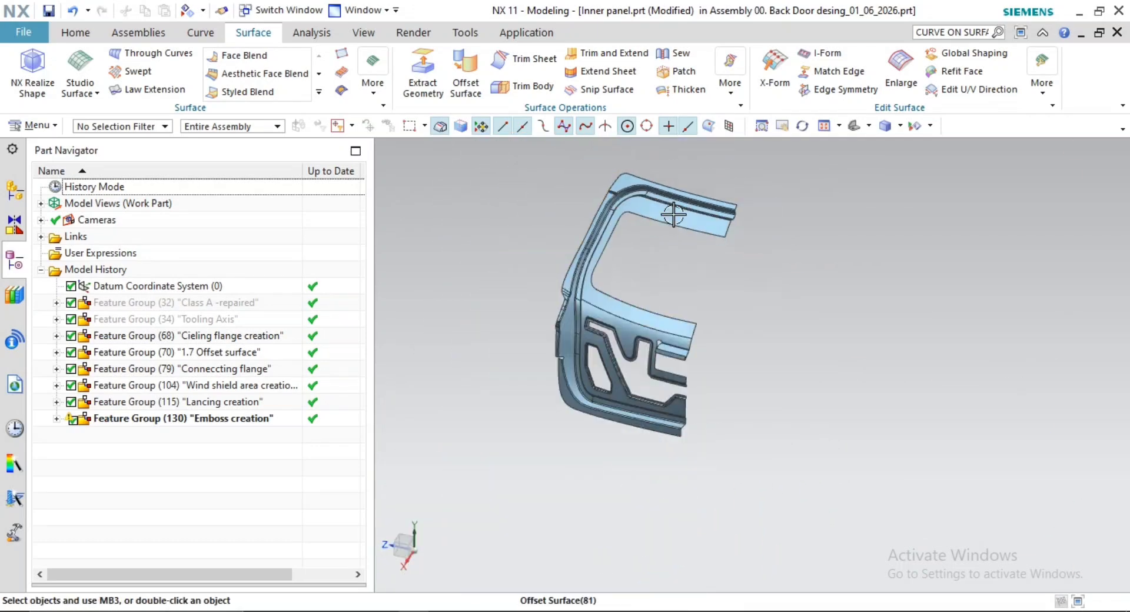
pyautogui.scroll(5, 680, 203)
pyautogui.scroll(-4, 685, 206)
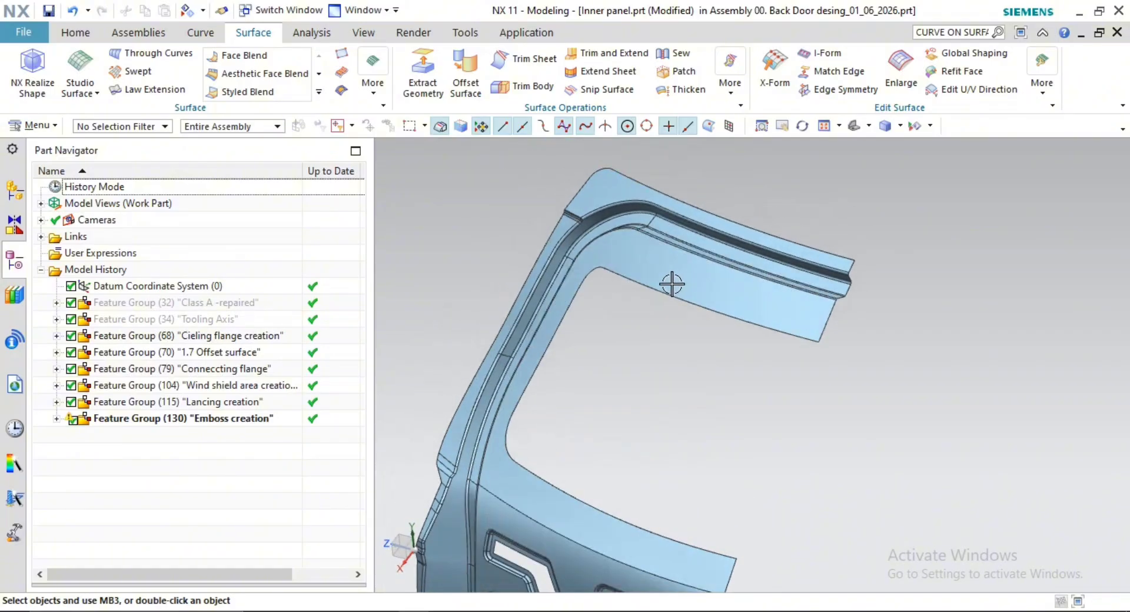
pyautogui.moveTo(673, 283)
pyautogui.mouseDown(button='middle')
pyautogui.moveTo(686, 260)
pyautogui.moveTo(714, 269)
pyautogui.moveTo(687, 283)
pyautogui.mouseUp(button='middle')
pyautogui.scroll(5, 601, 263)
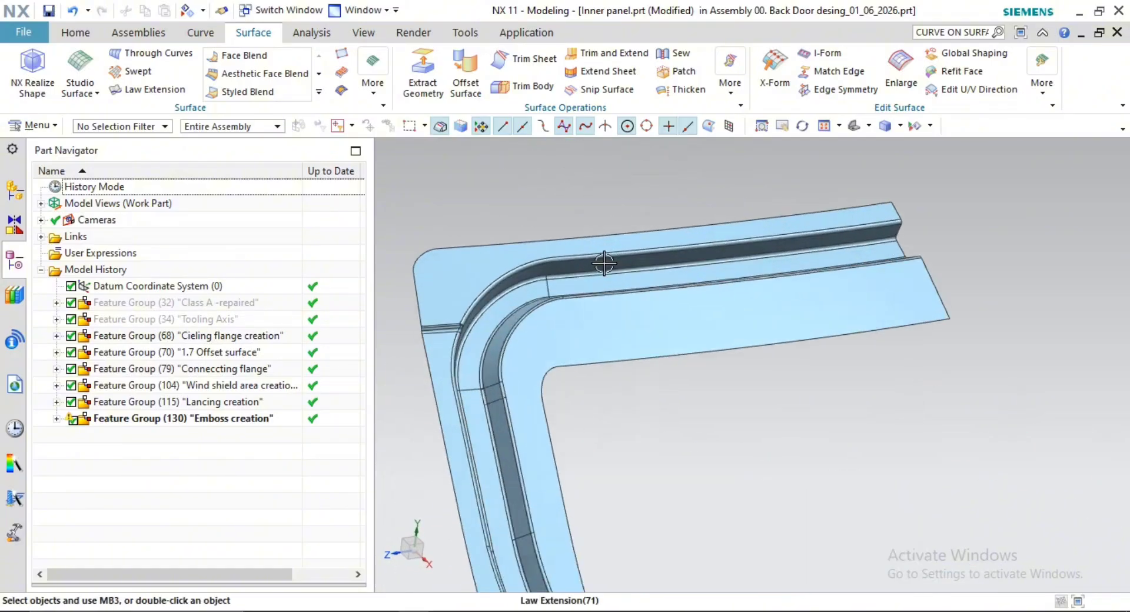
pyautogui.moveTo(616, 299); pyautogui.dragTo(550, 231, button='middle')
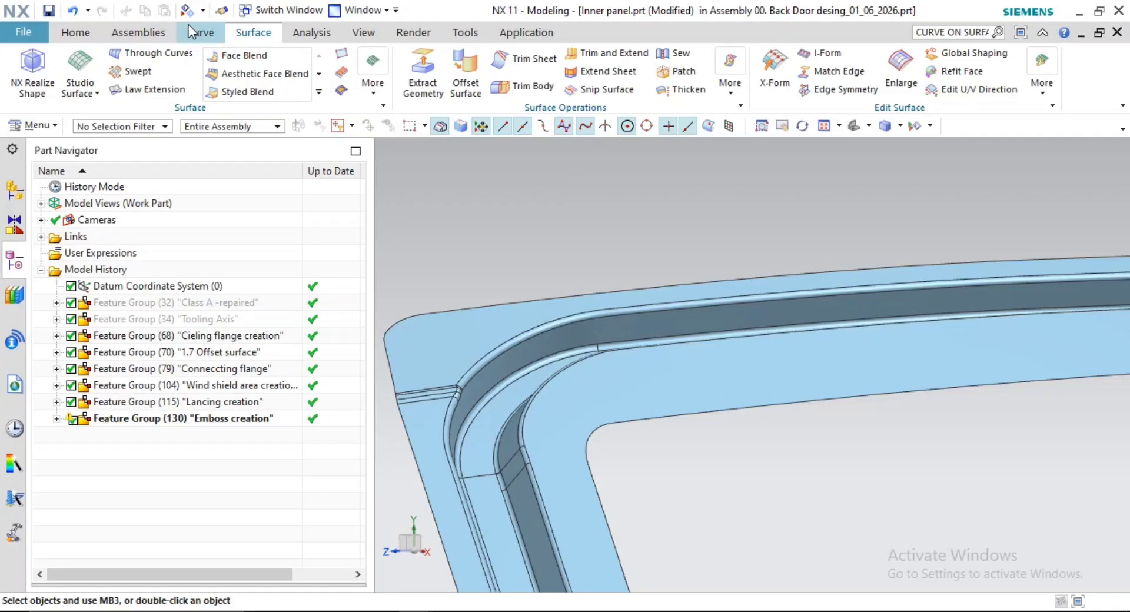
# Define an On Curve datum plane normal to the upper channel's blend edge at 50% arc length
pyautogui.click(74, 35)
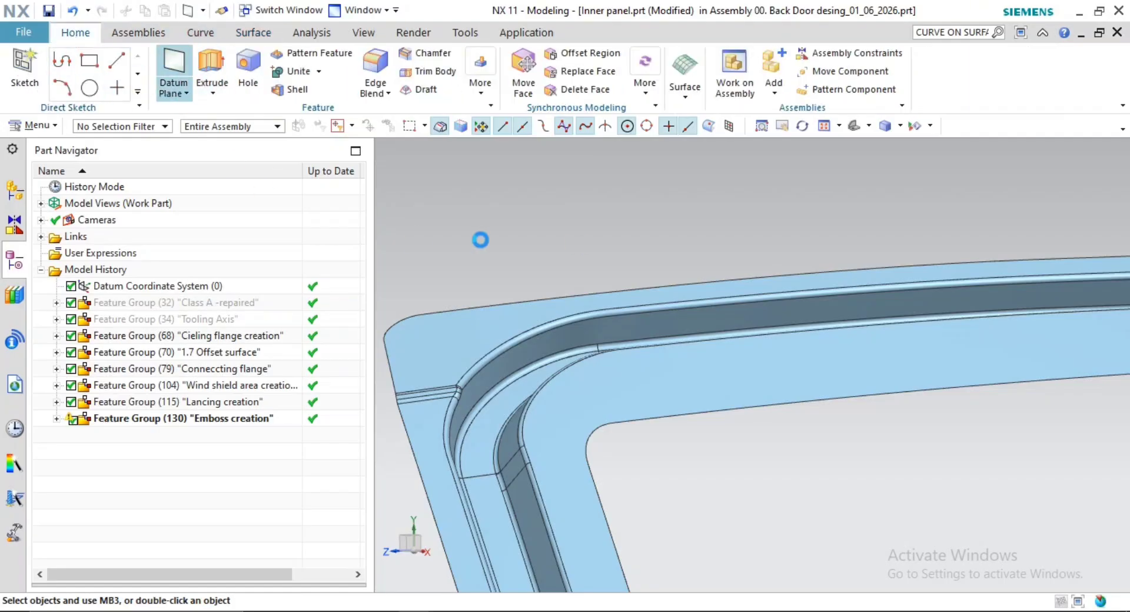
pyautogui.click(658, 316)
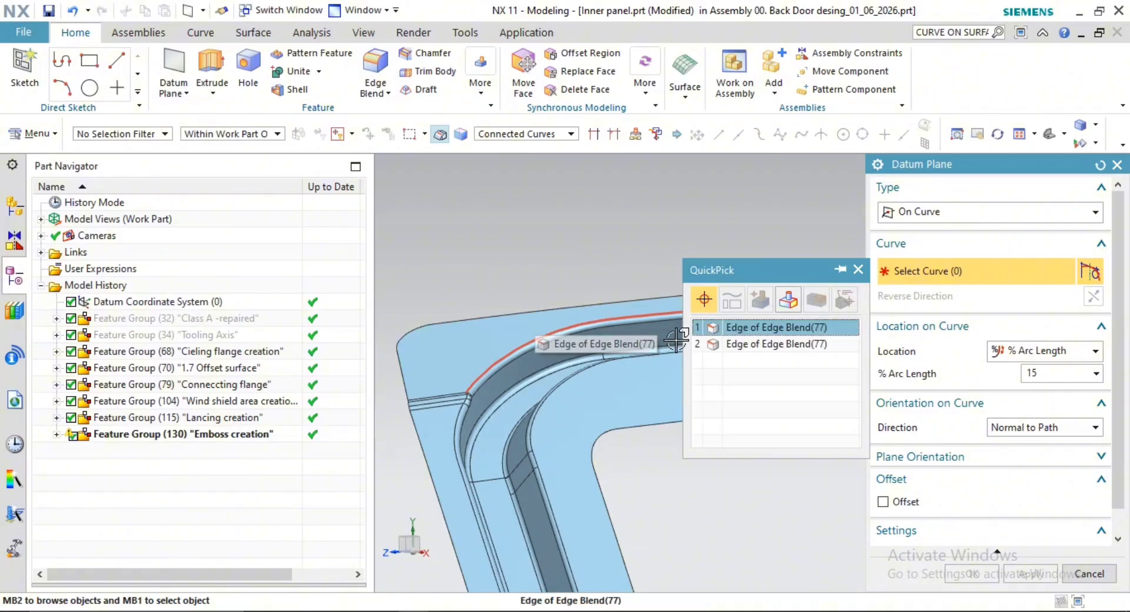
pyautogui.click(757, 343)
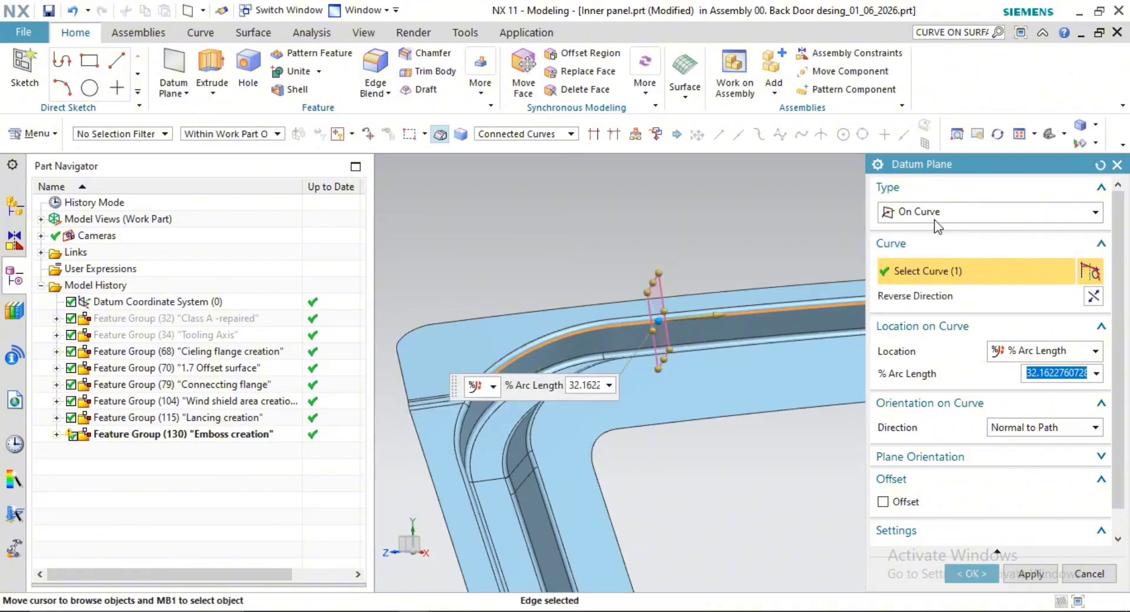
pyautogui.scroll(-2, 688, 379)
pyautogui.keyDown('shift'); pyautogui.moveTo(734, 362); pyautogui.dragTo(688, 362, button='middle'); pyautogui.keyUp('shift')
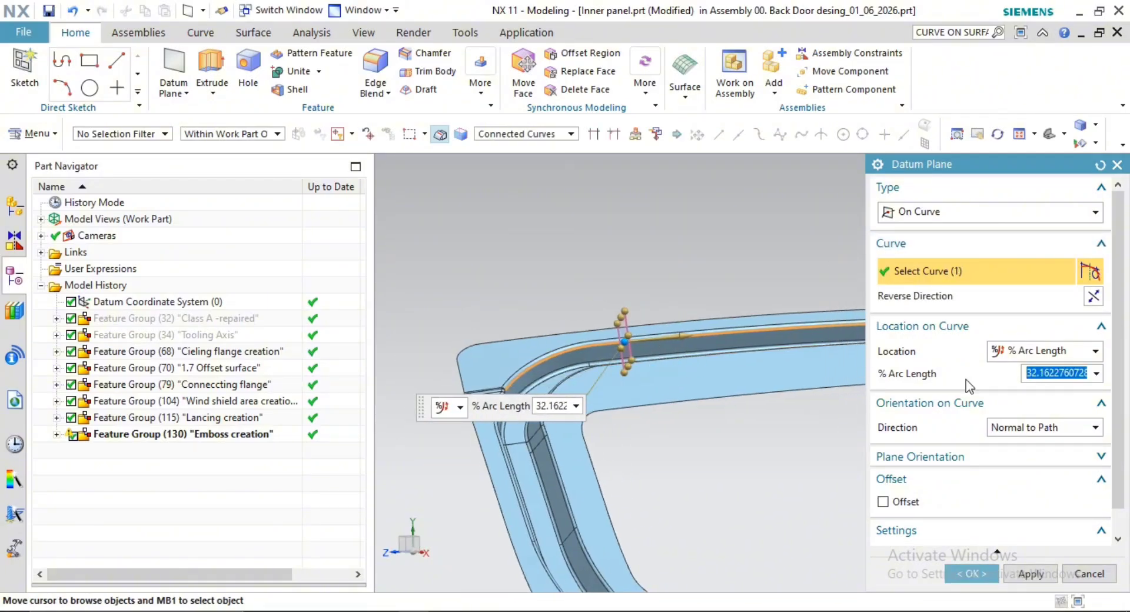
pyautogui.write('50')
pyautogui.press('Return')
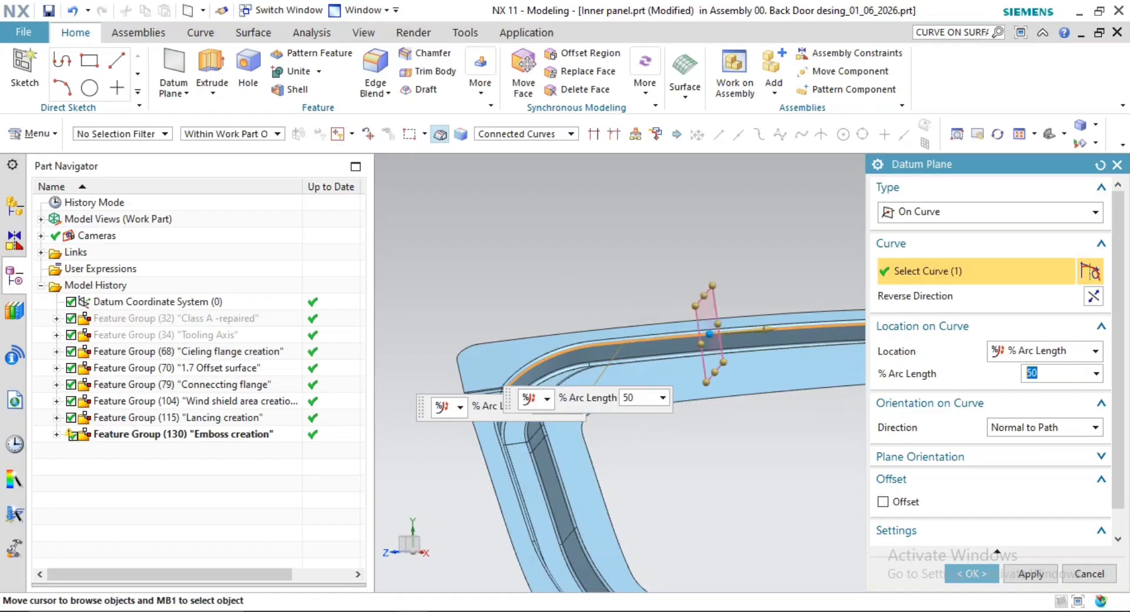
# Set the datum plane's location on the channel edge to 40% arc length and create the plane
pyautogui.scroll(-2, 821, 416)
pyautogui.moveTo(778, 400); pyautogui.dragTo(711, 328, button='middle')
pyautogui.scroll(2, 658, 340)
pyautogui.keyDown('shift'); pyautogui.moveTo(833, 356); pyautogui.dragTo(813, 390, button='middle'); pyautogui.keyUp('shift')
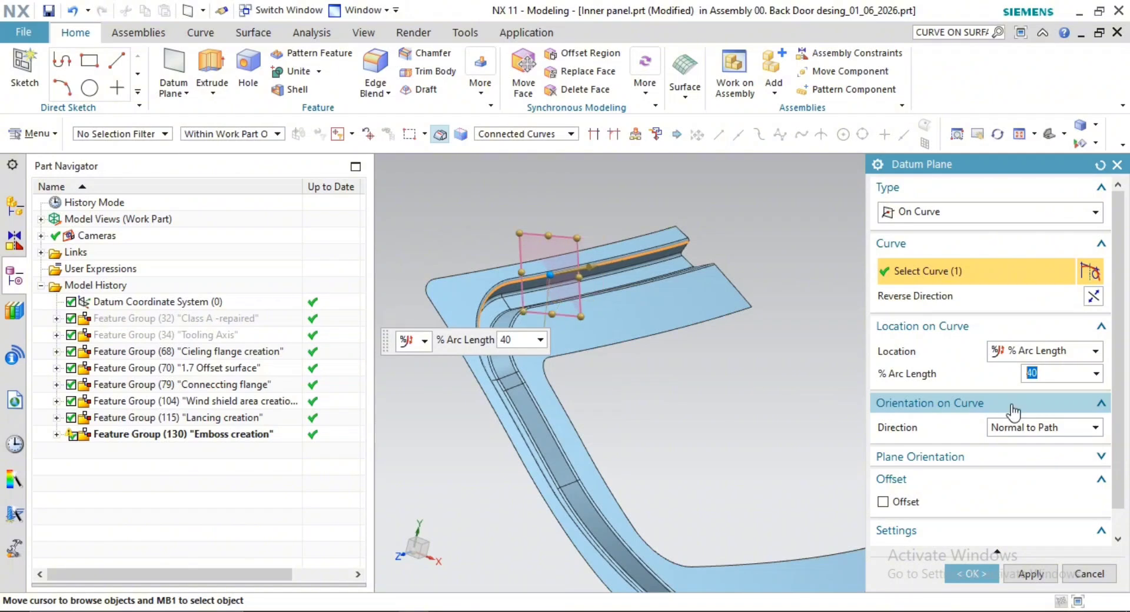
pyautogui.moveTo(626, 411); pyautogui.dragTo(592, 394, button='middle')
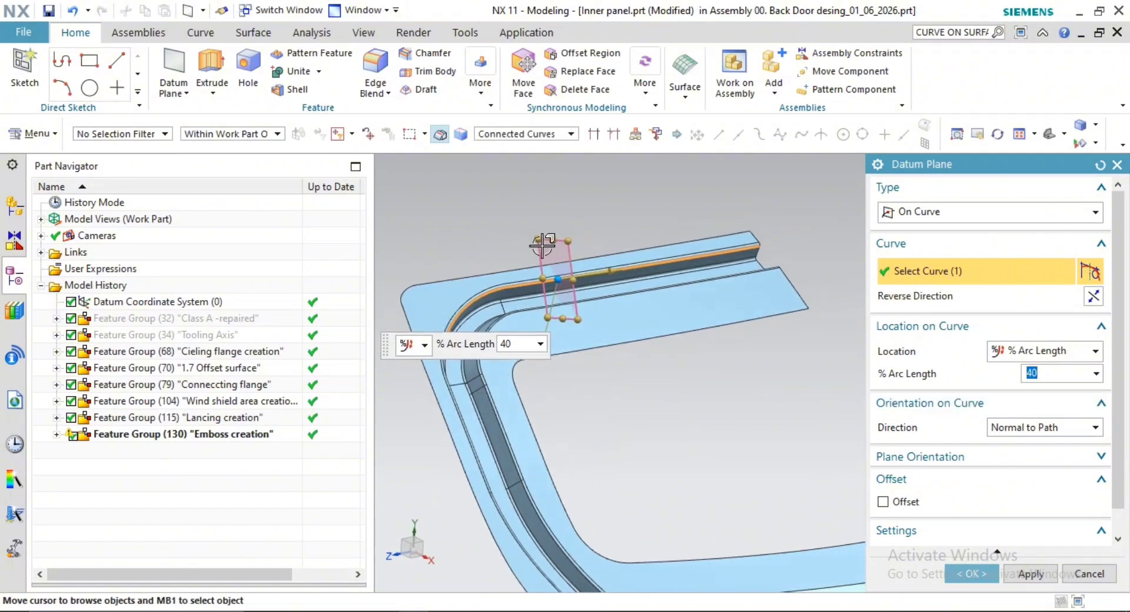
pyautogui.click(982, 578)
pyautogui.moveTo(570, 375); pyautogui.dragTo(613, 343, button='middle')
pyautogui.scroll(3, 635, 329)
pyautogui.keyDown('shift'); pyautogui.moveTo(519, 391); pyautogui.dragTo(636, 302, button='middle'); pyautogui.keyUp('shift')
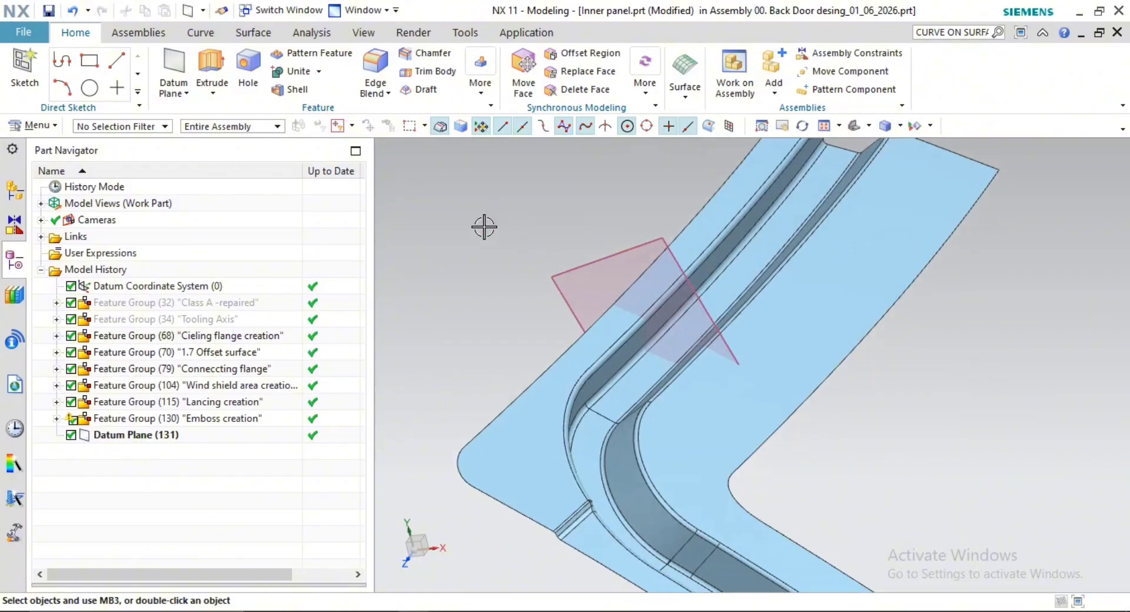
# Start an Intersection Curve with the channel's outer flange, side wall, floor and the blends between them as the first face set
pyautogui.click(443, 234)
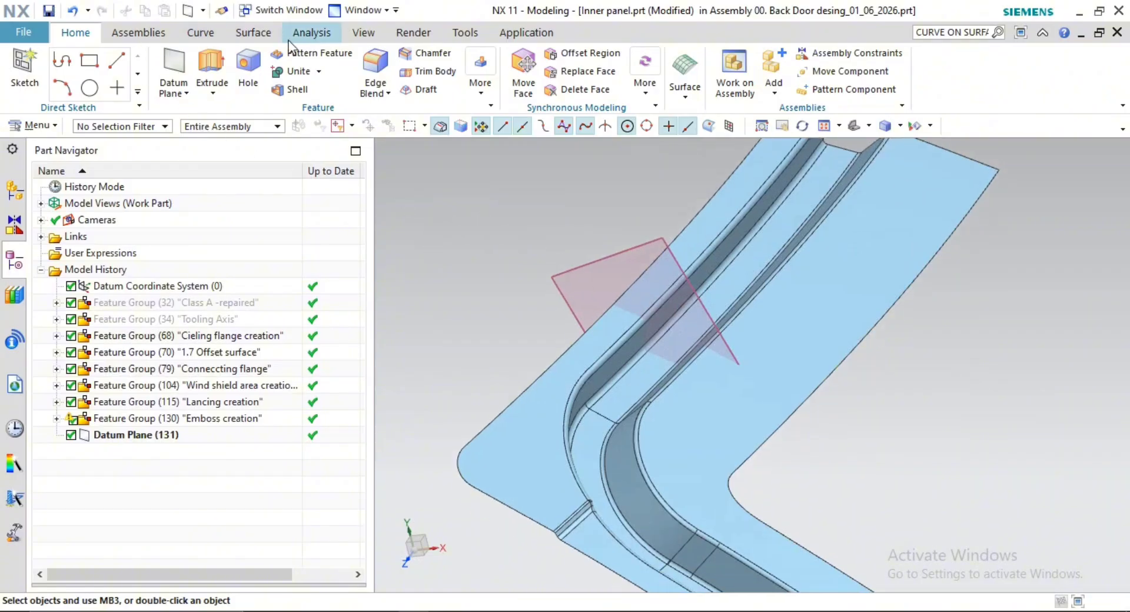
pyautogui.click(201, 33)
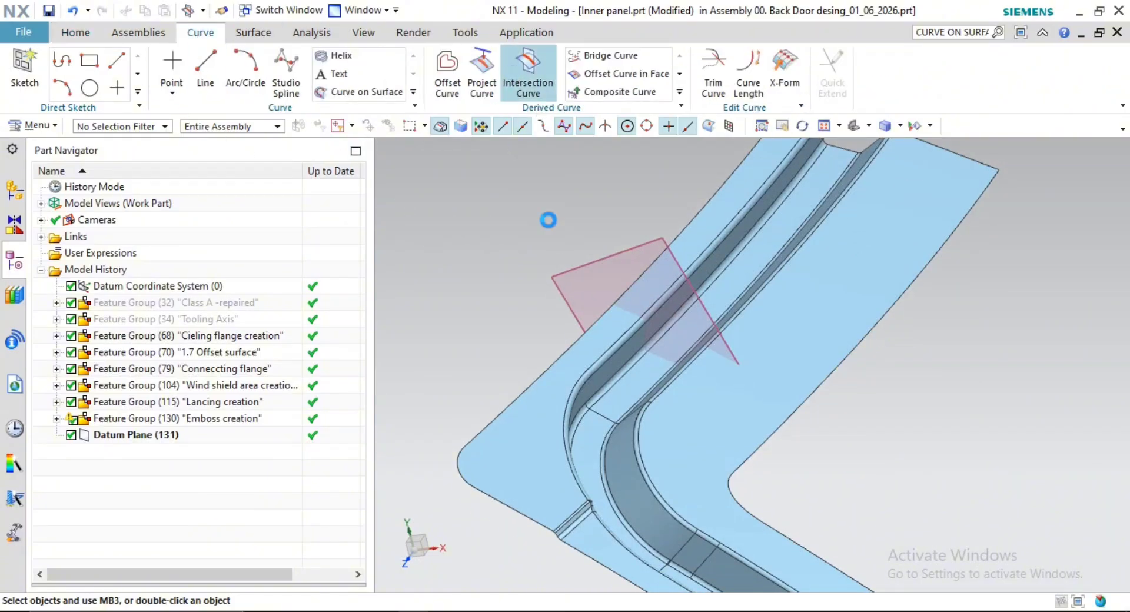
pyautogui.keyDown('shift'); pyautogui.moveTo(642, 355); pyautogui.dragTo(548, 312, button='middle'); pyautogui.keyUp('shift')
pyautogui.scroll(2, 547, 313)
pyautogui.keyDown('shift'); pyautogui.moveTo(606, 349); pyautogui.dragTo(632, 423, button='middle'); pyautogui.keyUp('shift')
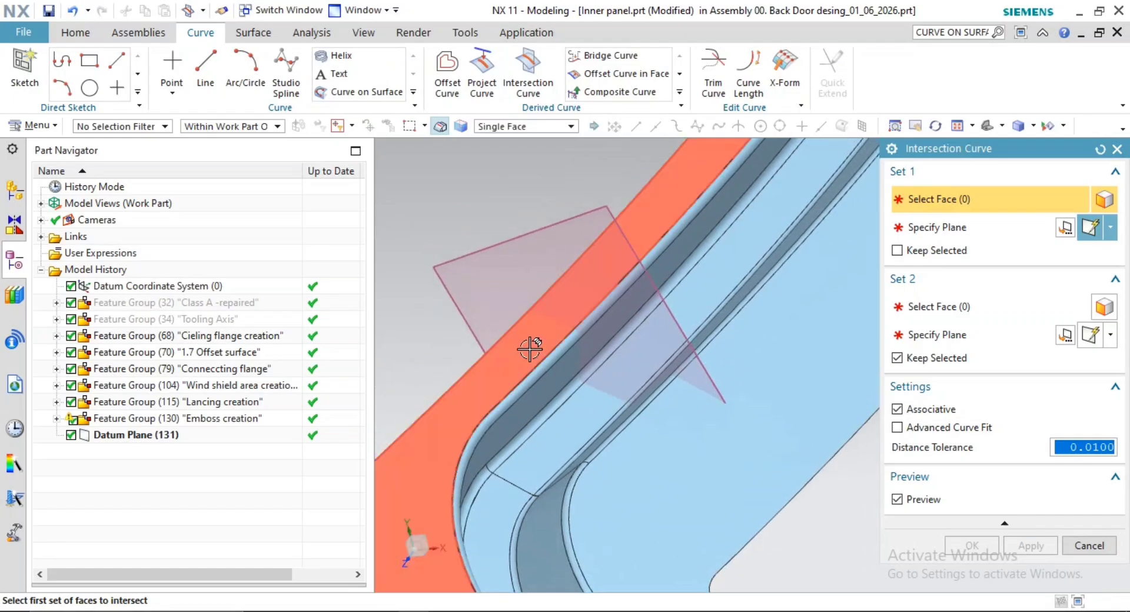
pyautogui.click(529, 350)
pyautogui.scroll(2, 557, 371)
pyautogui.click(550, 351)
pyautogui.click(568, 391)
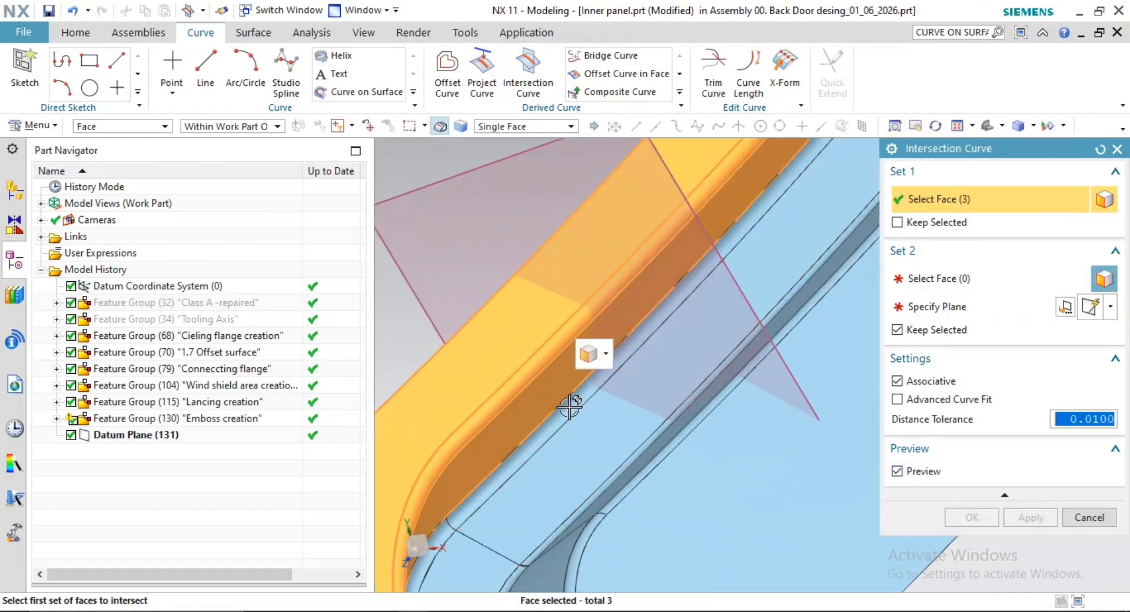
pyautogui.click(569, 407)
pyautogui.click(596, 422)
pyautogui.scroll(-1, 709, 459)
pyautogui.keyDown('shift'); pyautogui.moveTo(708, 459); pyautogui.dragTo(740, 430, button='middle'); pyautogui.keyUp('shift')
pyautogui.middleClick(436, 224)
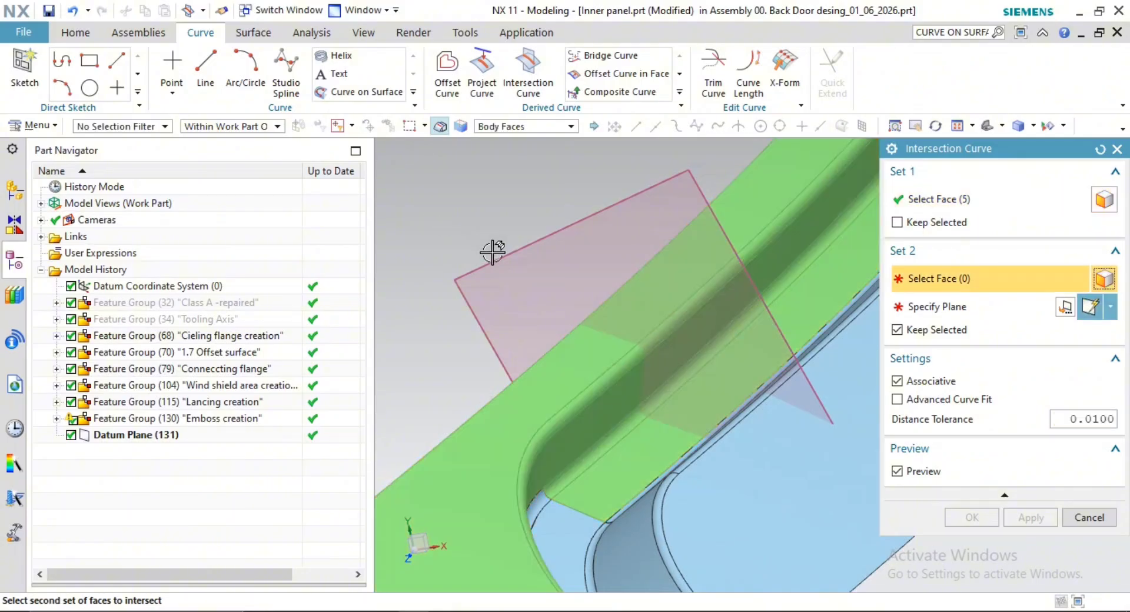
# Use the datum plane as the second intersection set and create the associative section curves across the channel
pyautogui.click(500, 258)
pyautogui.keyDown('shift'); pyautogui.moveTo(592, 369); pyautogui.dragTo(586, 316, button='middle'); pyautogui.keyUp('shift')
pyautogui.scroll(-1, 792, 471)
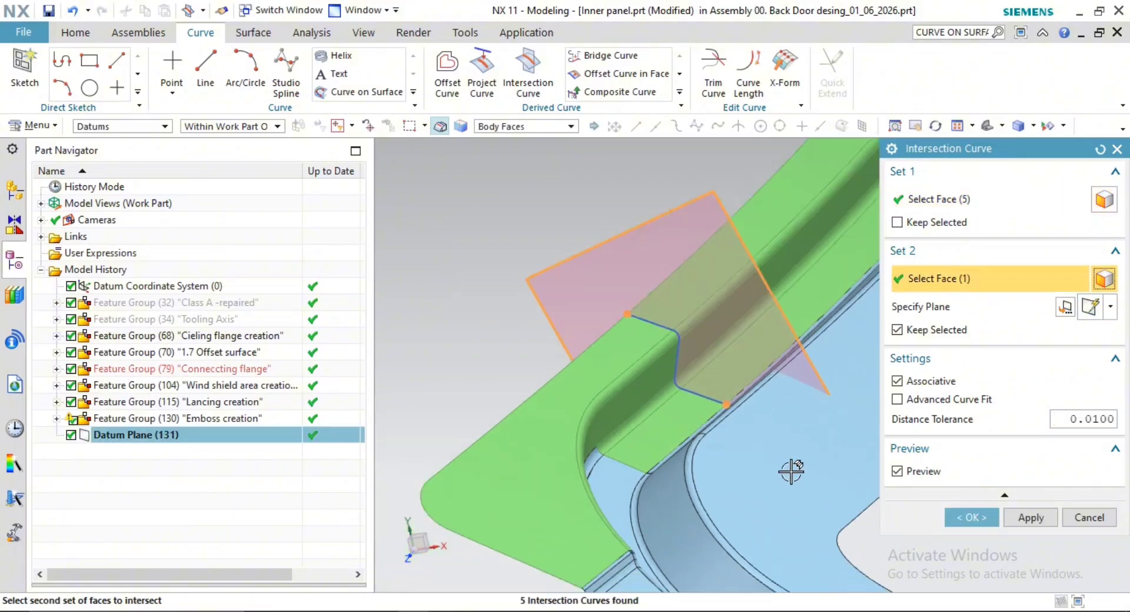
pyautogui.keyDown('shift'); pyautogui.moveTo(792, 471); pyautogui.dragTo(761, 369, button='middle'); pyautogui.keyUp('shift')
pyautogui.click(972, 518)
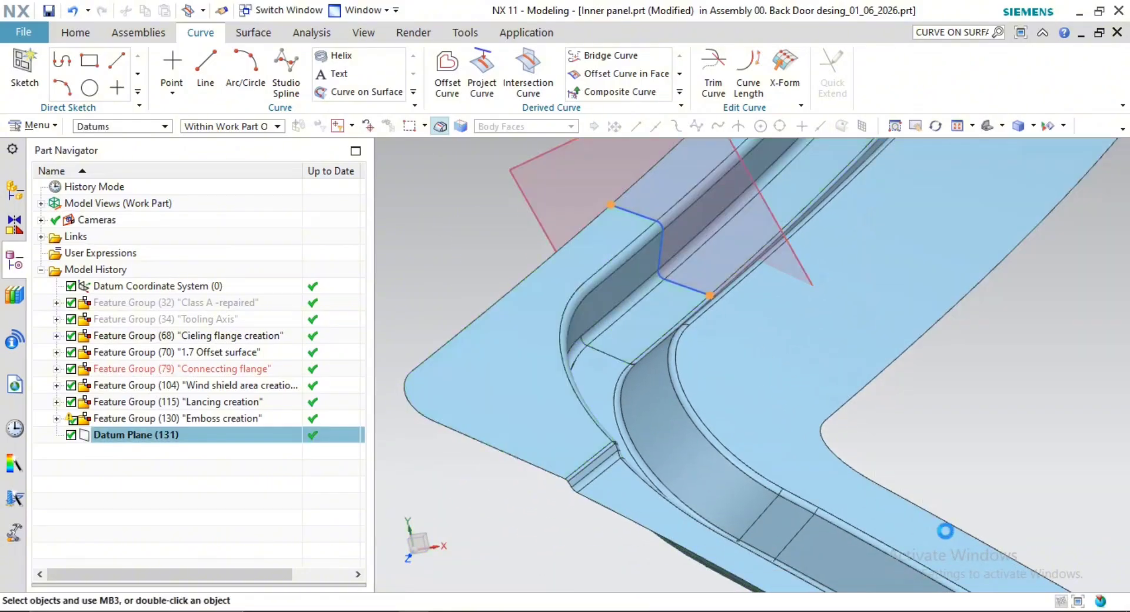
# Start an on-plane sketch with the New Plane method at the datum plane, using its X-axis direction as the horizontal reference
pyautogui.moveTo(866, 497); pyautogui.dragTo(683, 360, button='middle')
pyautogui.scroll(5, 685, 394)
pyautogui.moveTo(689, 402); pyautogui.dragTo(731, 380, button='middle')
pyautogui.scroll(-3, 709, 393)
pyautogui.scroll(-2, 581, 256)
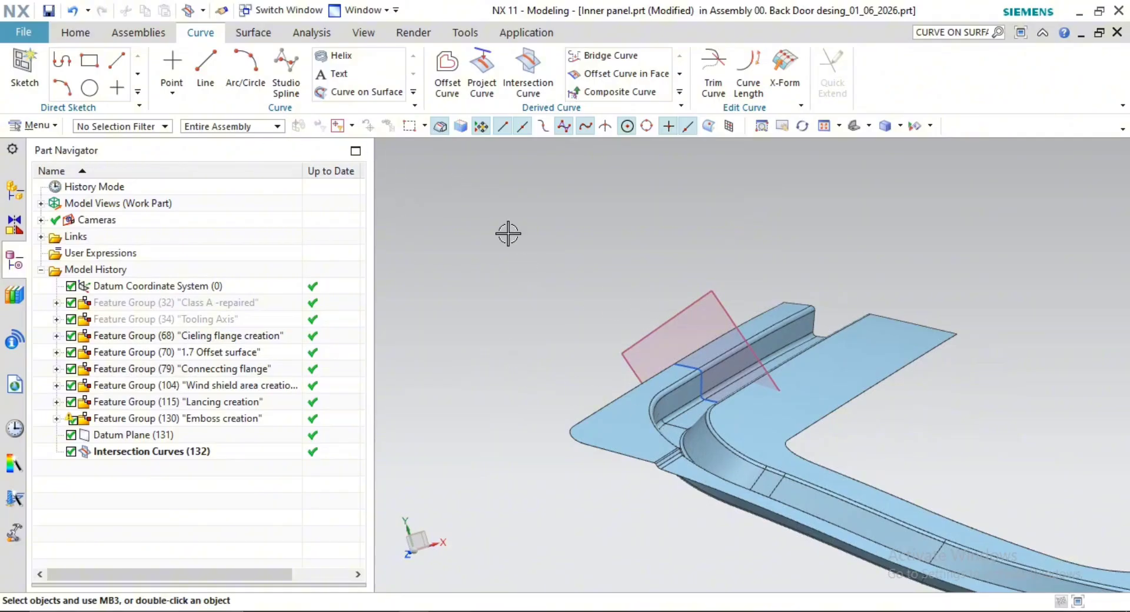
pyautogui.click(76, 32)
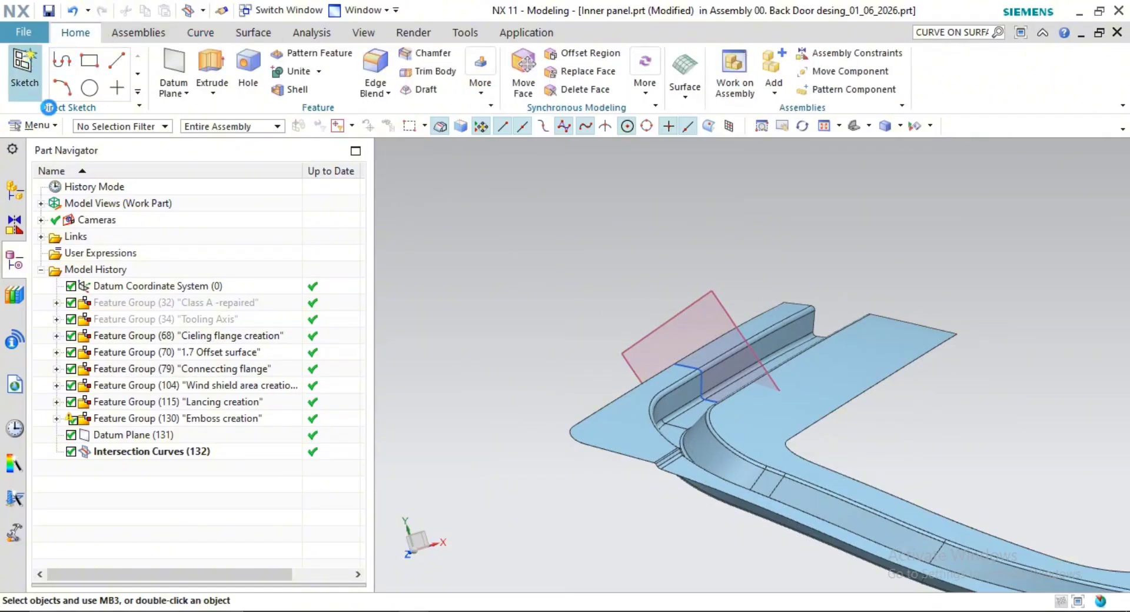
pyautogui.click(25, 68)
pyautogui.click(1043, 253)
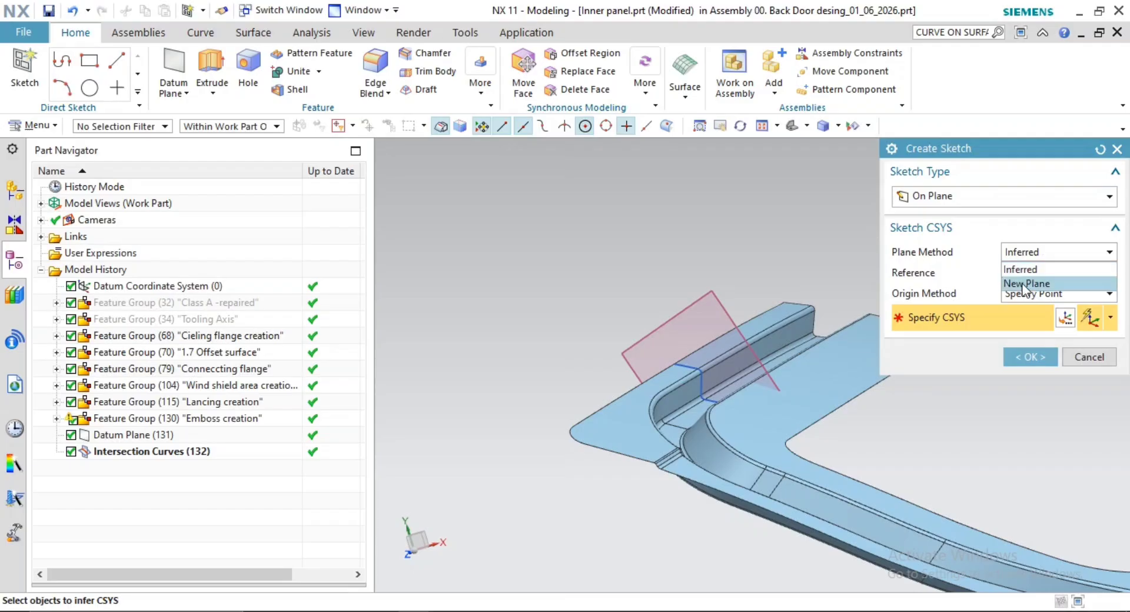
pyautogui.click(1031, 281)
pyautogui.scroll(-3, 652, 279)
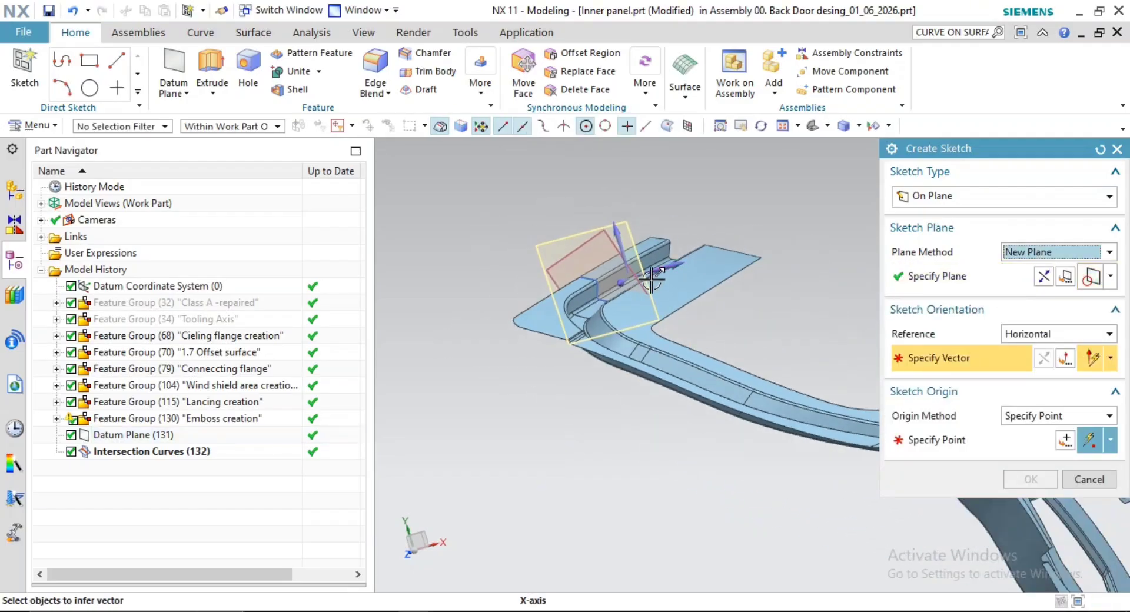
pyautogui.click(671, 267)
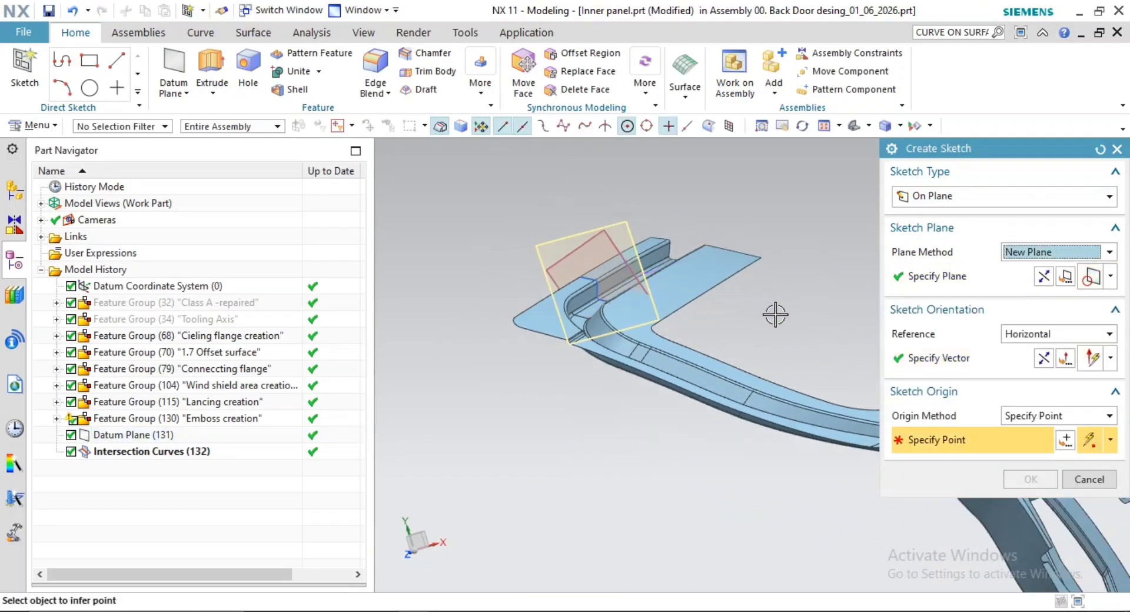
# Place the sketch origin at the intersection spline's start point by the upper bend, reverse the plane direction and create the sketch
pyautogui.scroll(2, 594, 292)
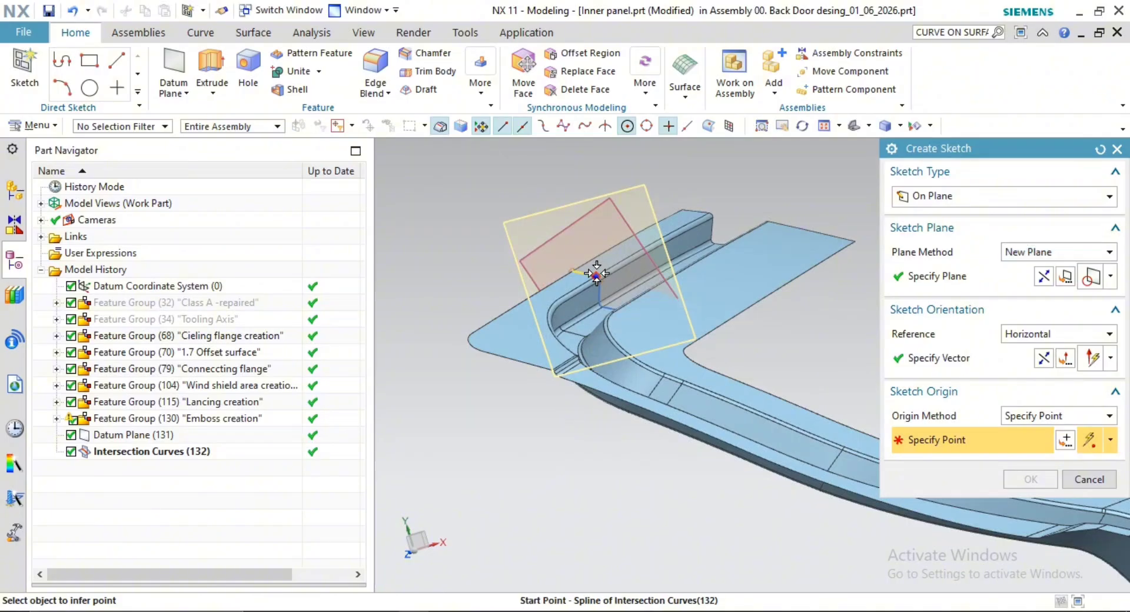
pyautogui.click(596, 276)
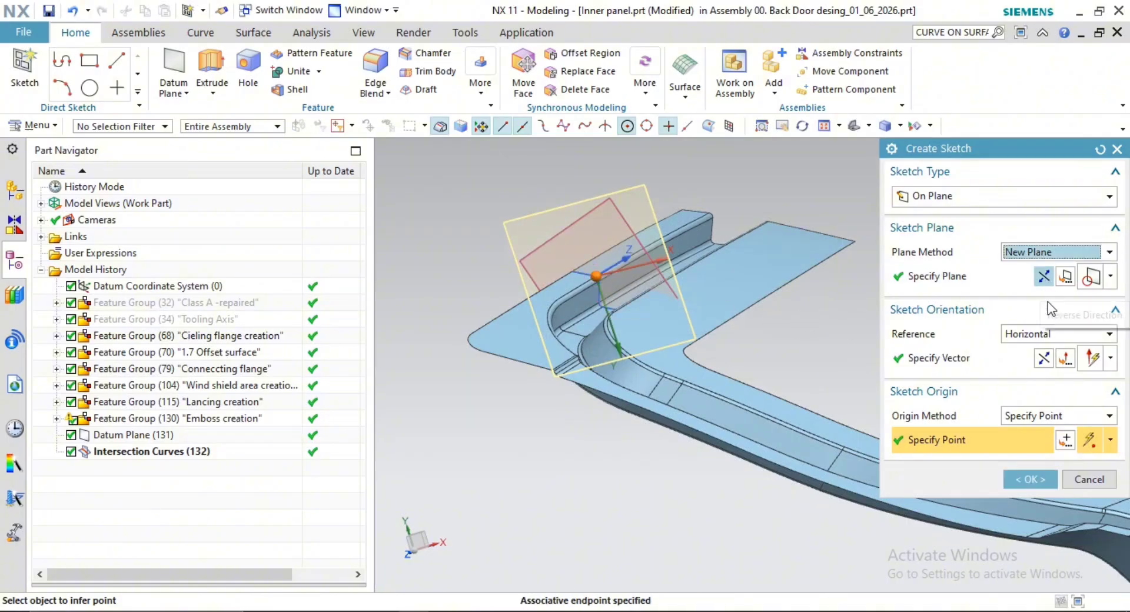
pyautogui.click(1045, 360)
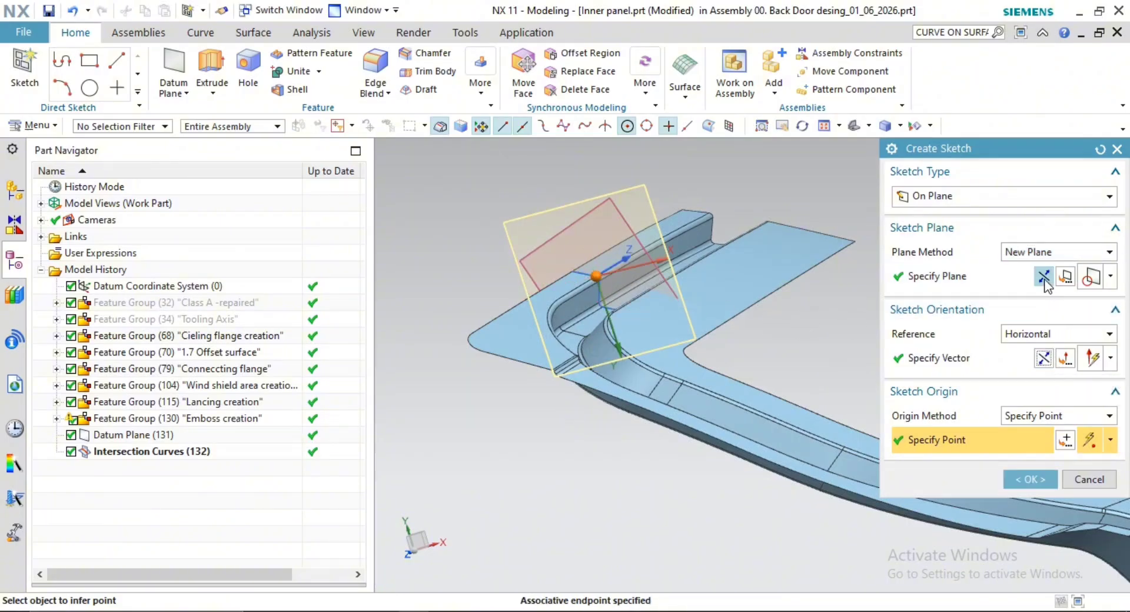
pyautogui.click(1000, 278)
pyautogui.middleClick(814, 334)
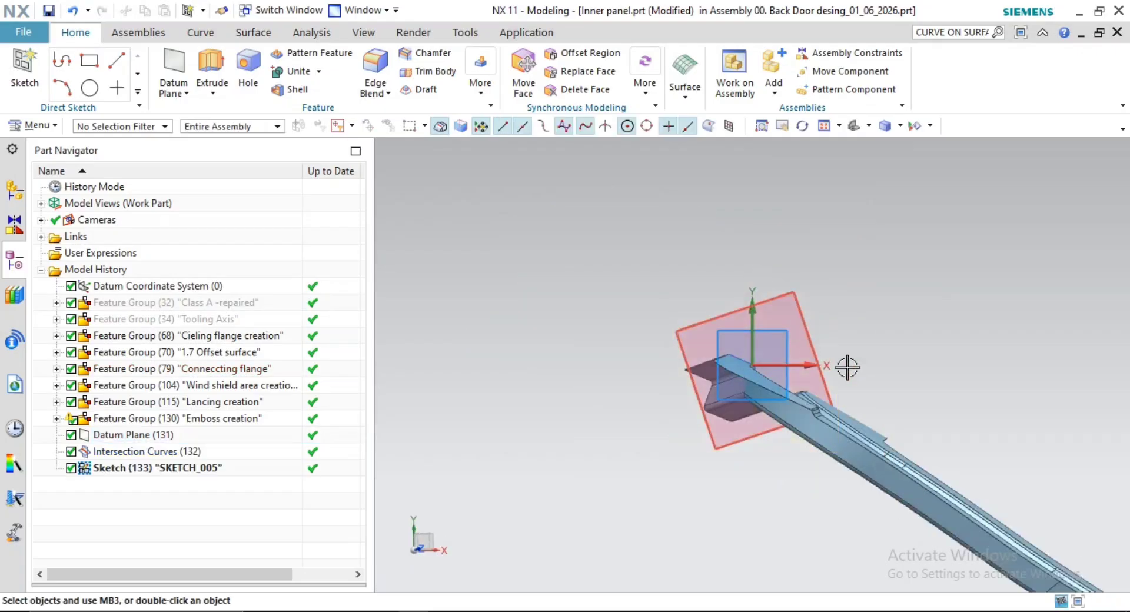
# Sketch a line about 24.1 mm long from the flange section curve to the channel wall curve, and finish the sketch
pyautogui.scroll(3, 757, 363)
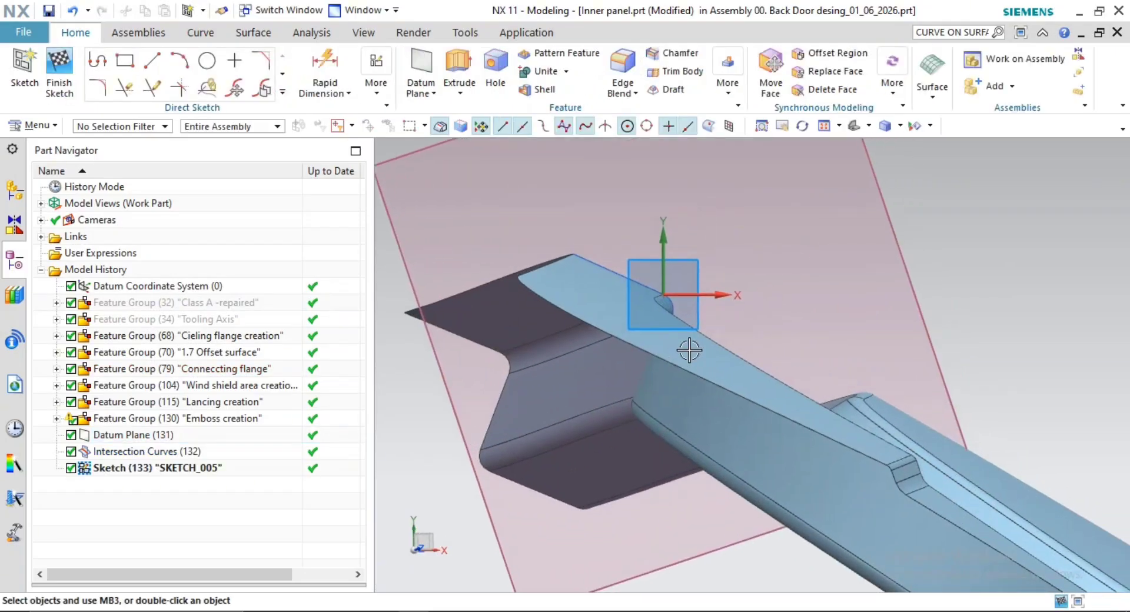
pyautogui.click(145, 68)
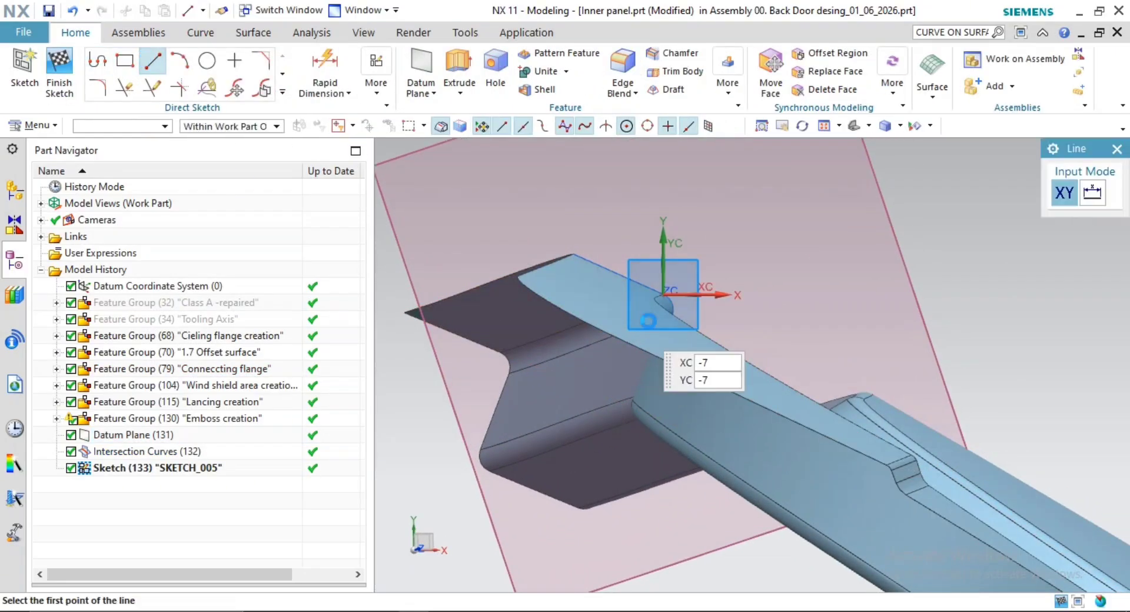
pyautogui.scroll(2, 671, 283)
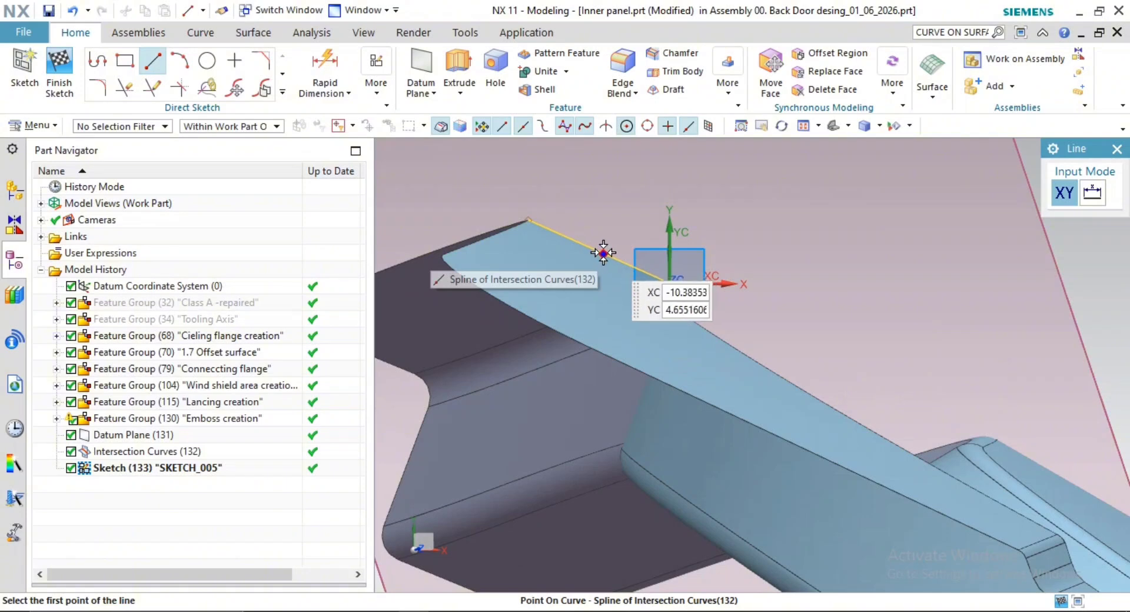
pyautogui.click(593, 250)
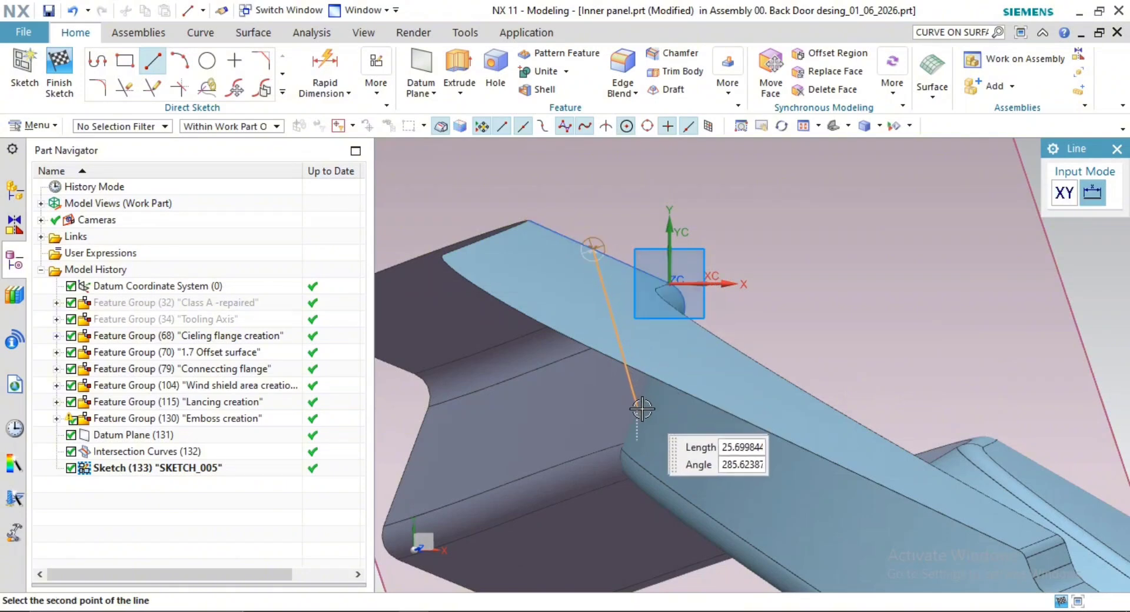
pyautogui.moveTo(640, 398); pyautogui.dragTo(671, 376, button='middle')
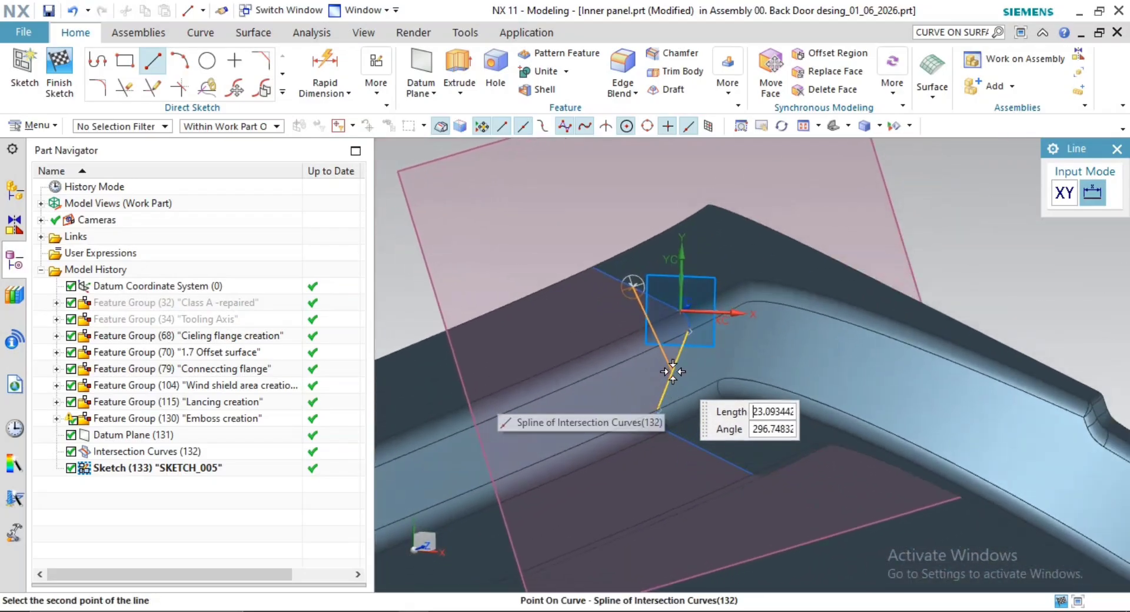
pyautogui.click(668, 377)
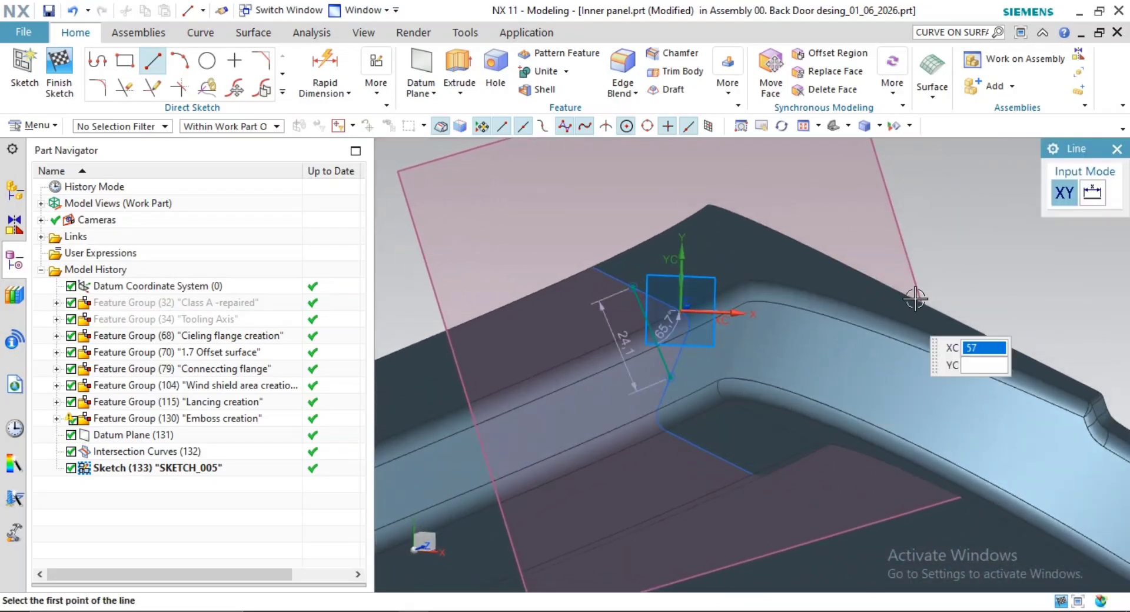
pyautogui.press('Escape')
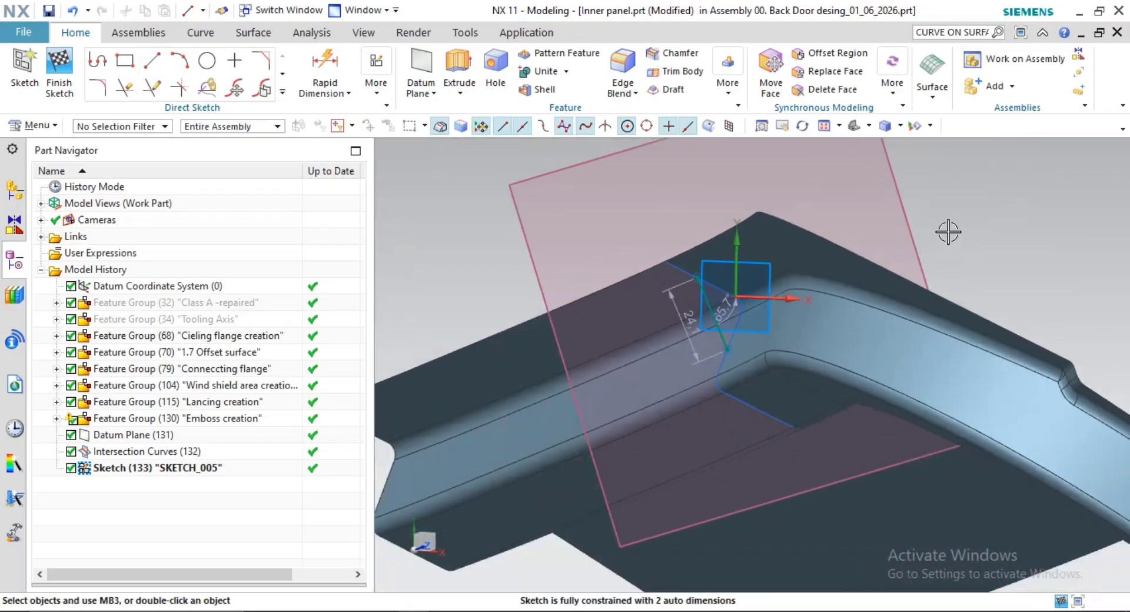
pyautogui.click(57, 87)
pyautogui.moveTo(724, 391)
pyautogui.mouseDown(button='middle')
pyautogui.moveTo(754, 401)
pyautogui.moveTo(698, 331)
pyautogui.mouseUp(button='middle')
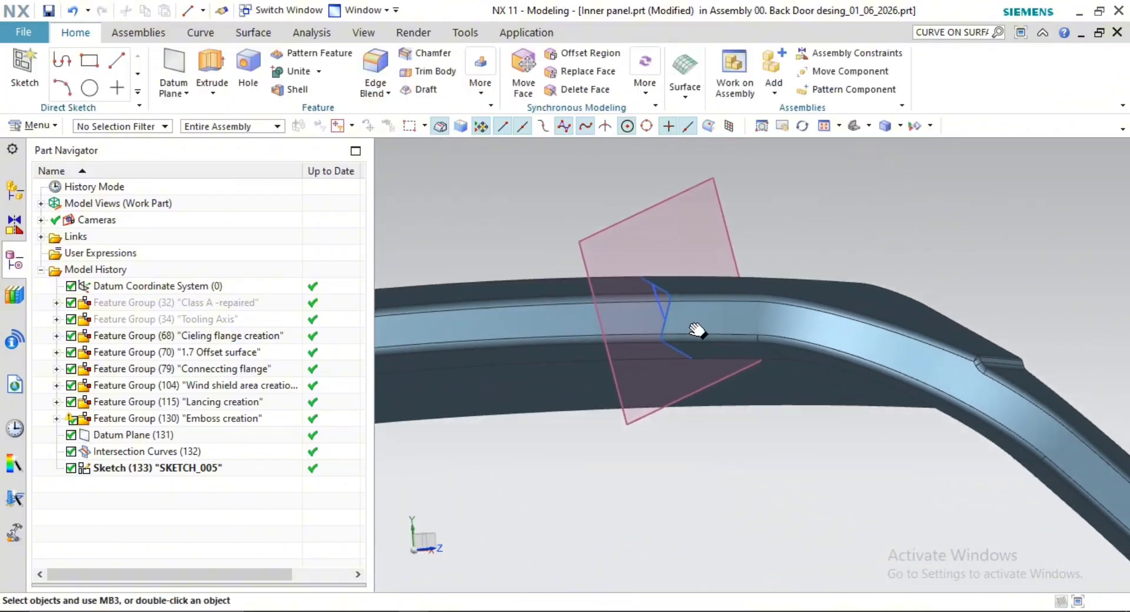
# Hide the intersection curves and the datum plane, leaving the sketched line shown
pyautogui.scroll(3, 648, 330)
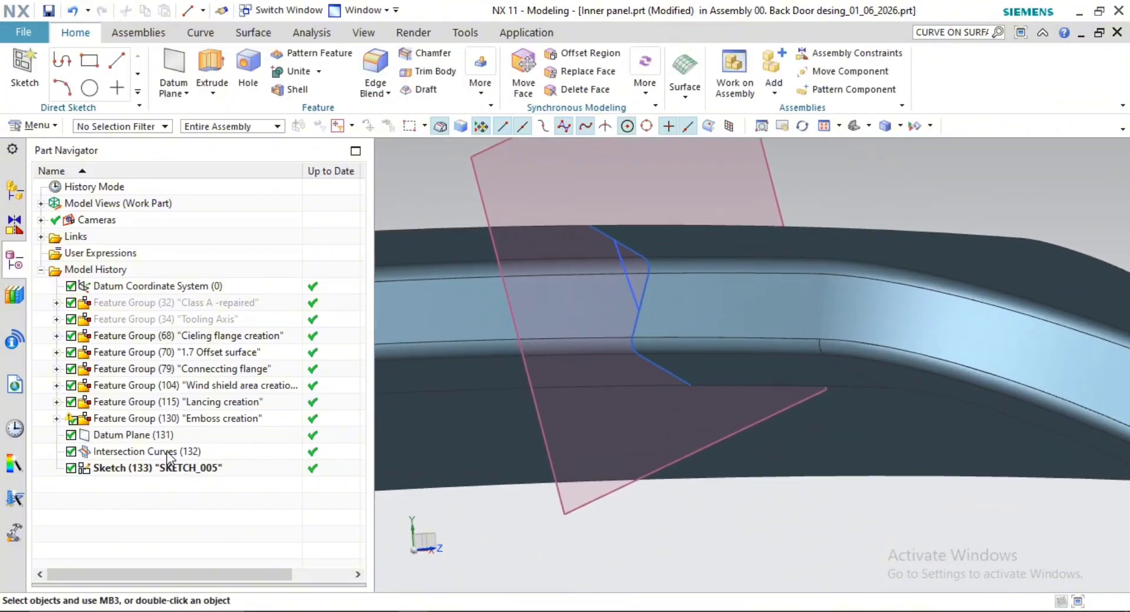
pyautogui.click(168, 452)
pyautogui.rightClick(167, 450)
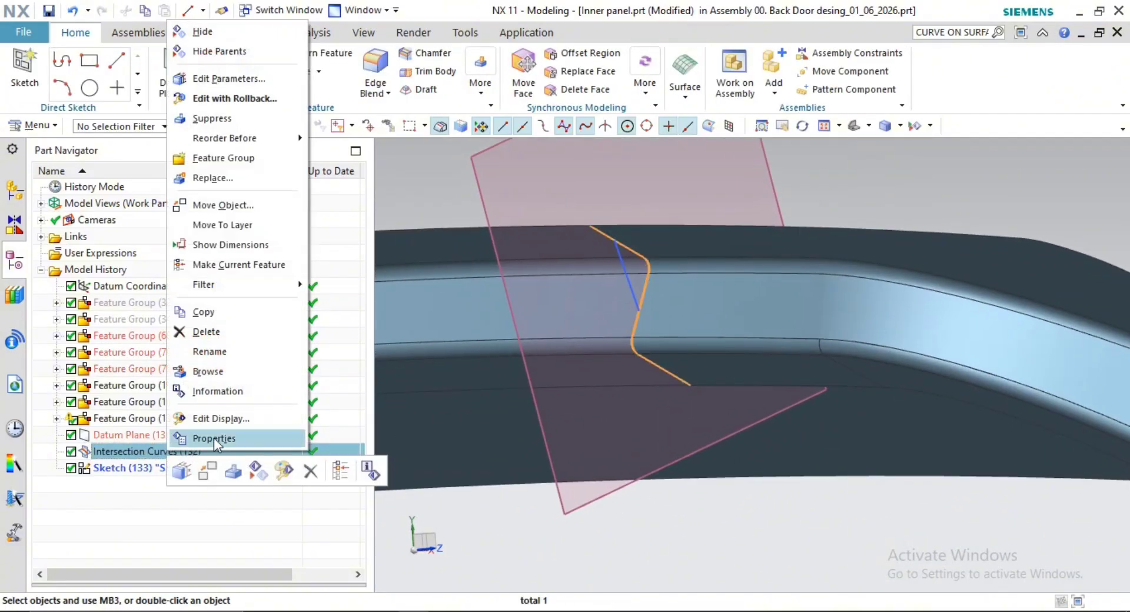
pyautogui.click(249, 31)
pyautogui.moveTo(624, 235); pyautogui.dragTo(707, 274, button='middle')
pyautogui.click(140, 434)
pyautogui.rightClick(141, 435)
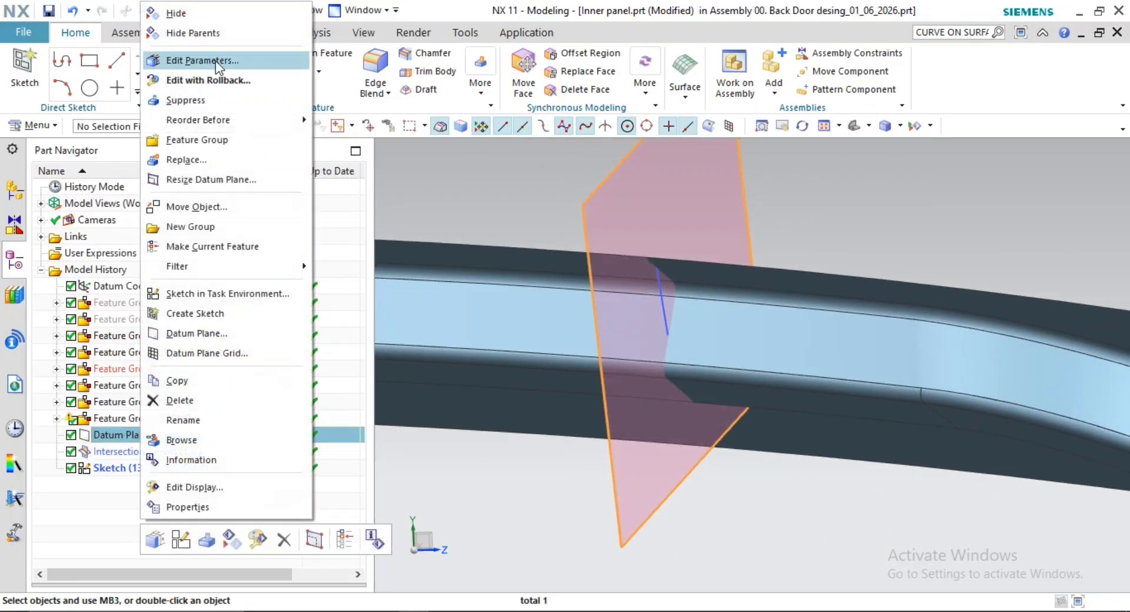
pyautogui.click(216, 14)
pyautogui.moveTo(661, 378); pyautogui.dragTo(735, 565, button='middle')
pyautogui.scroll(-3, 655, 337)
pyautogui.moveTo(656, 337); pyautogui.dragTo(652, 352, button='middle')
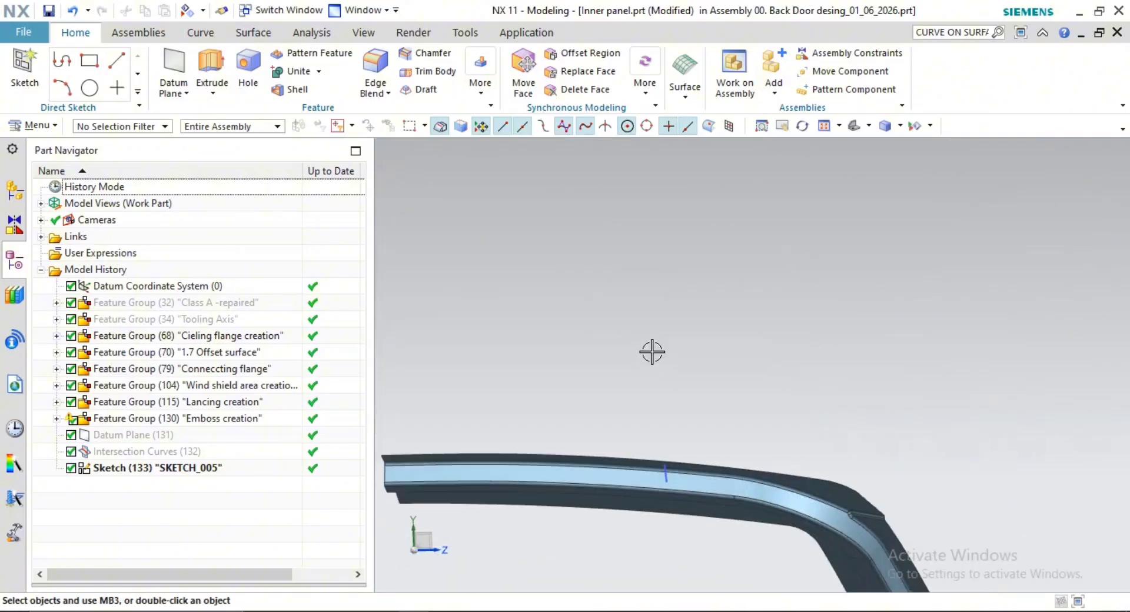
pyautogui.keyDown('shift'); pyautogui.moveTo(659, 431); pyautogui.dragTo(705, 385, button='middle'); pyautogui.keyUp('shift')
pyautogui.scroll(3, 705, 385)
pyautogui.keyDown('shift'); pyautogui.moveTo(734, 448); pyautogui.dragTo(686, 372, button='middle'); pyautogui.keyUp('shift')
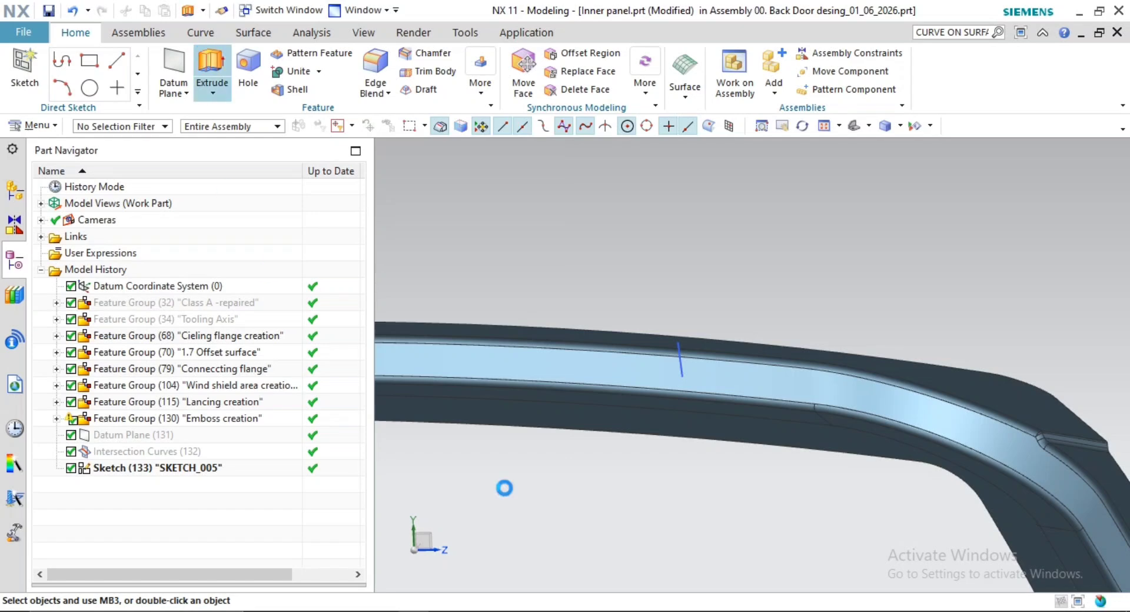
pyautogui.click(210, 65)
pyautogui.scroll(2, 673, 364)
pyautogui.click(687, 396)
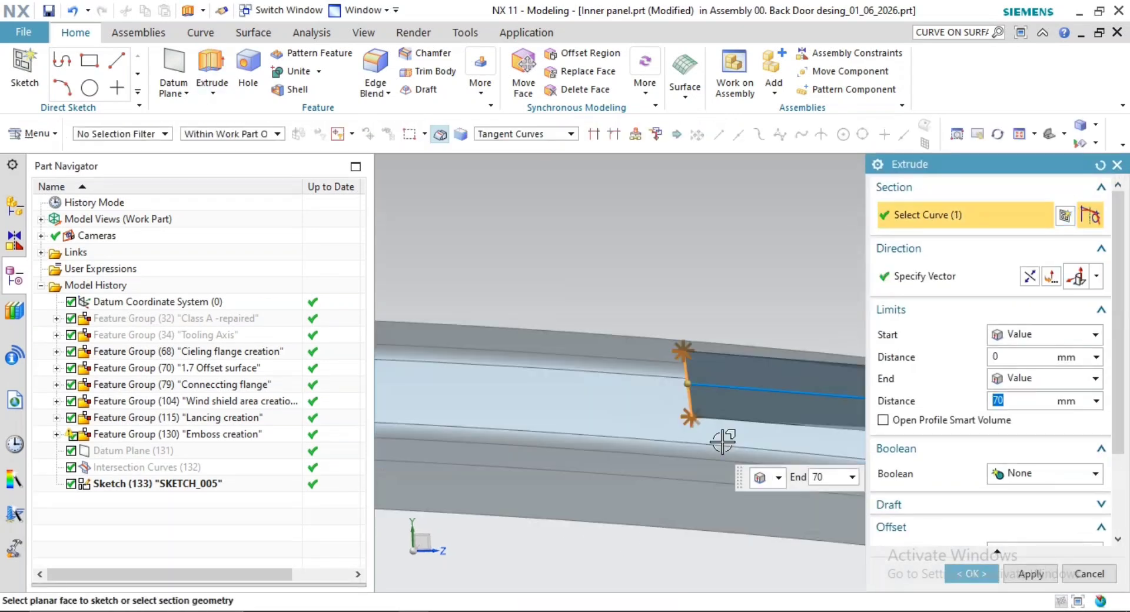
pyautogui.press('Escape')
# Extrude the sketched line as a sheet across the upper channel, using a symmetric distance of 20 mm
pyautogui.click(241, 36)
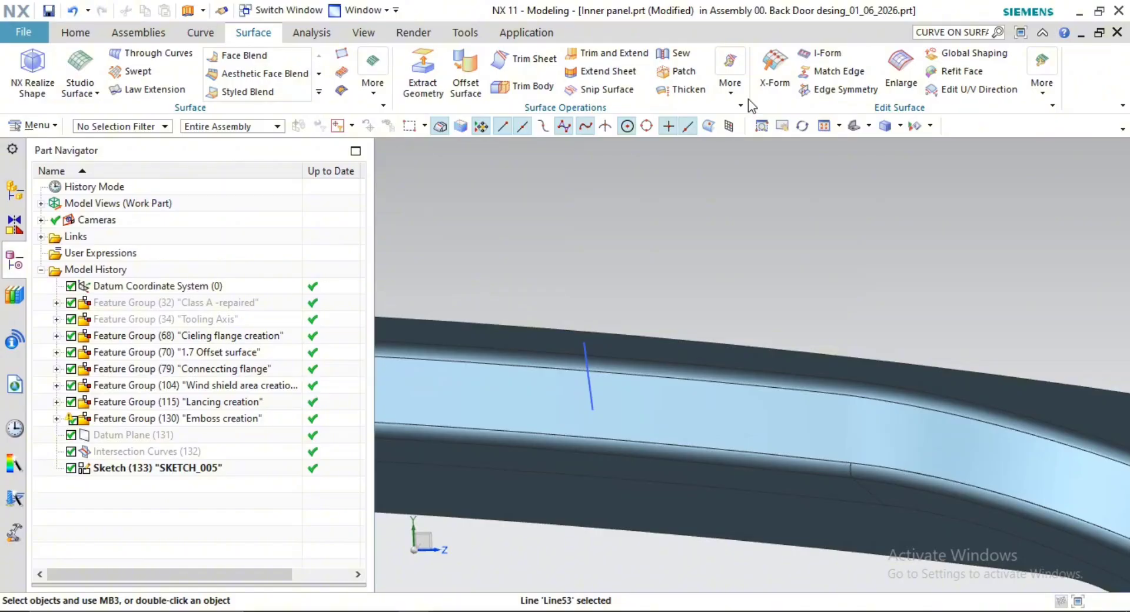
pyautogui.click(731, 83)
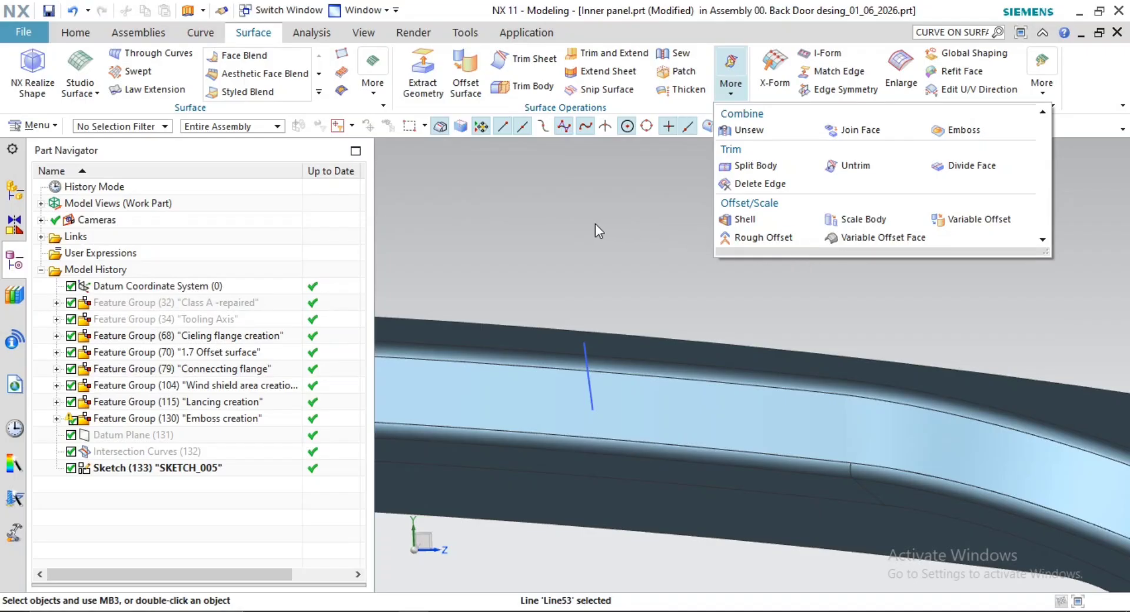
pyautogui.click(373, 83)
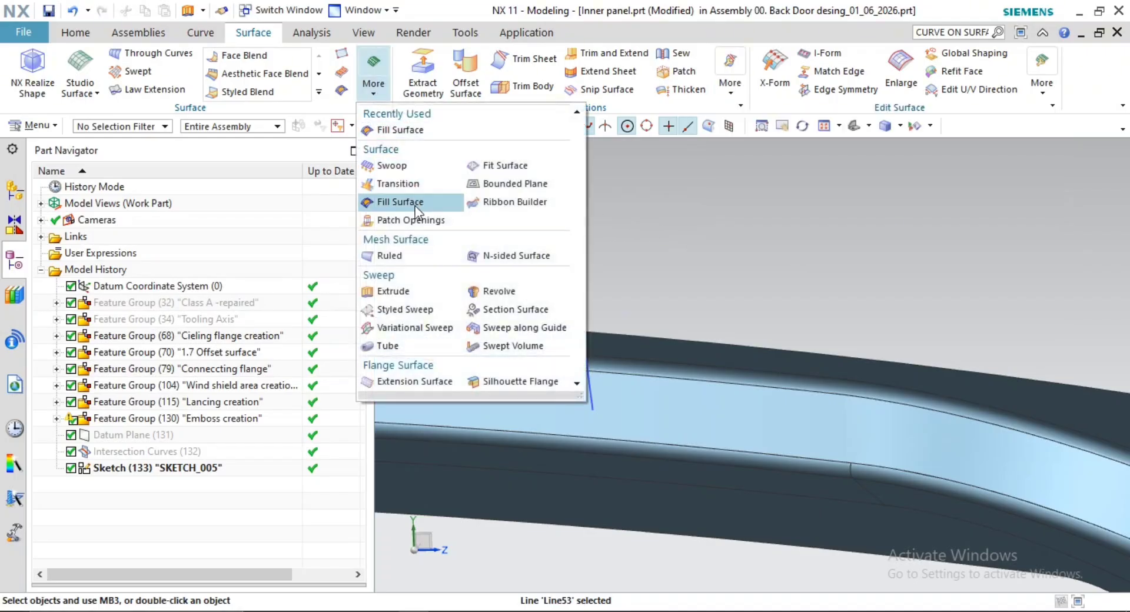
pyautogui.click(390, 291)
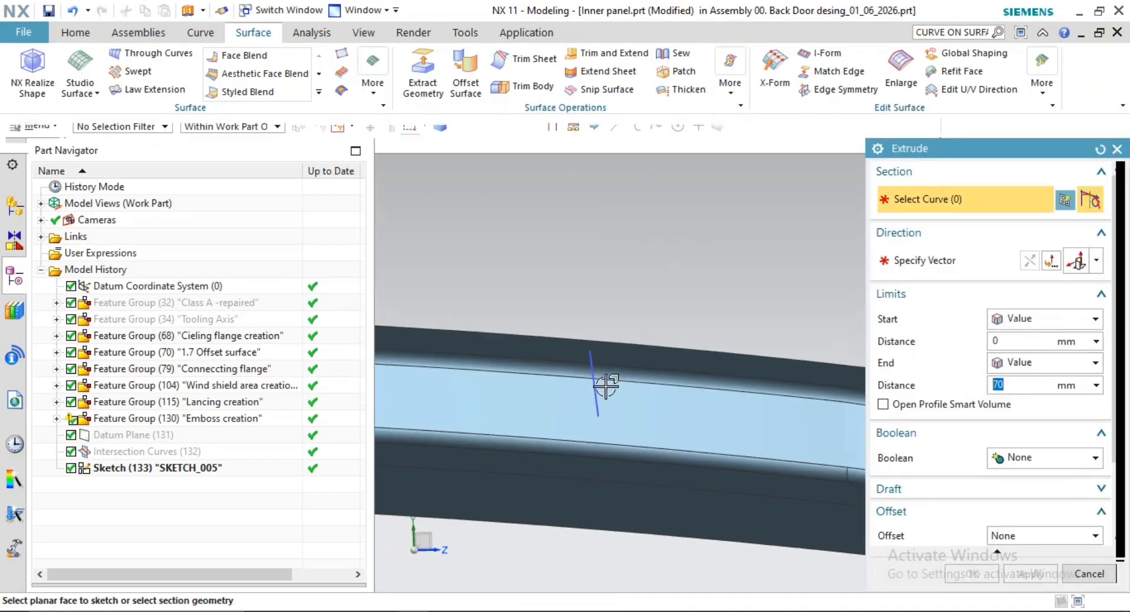
pyautogui.click(597, 400)
pyautogui.scroll(-1, 648, 391)
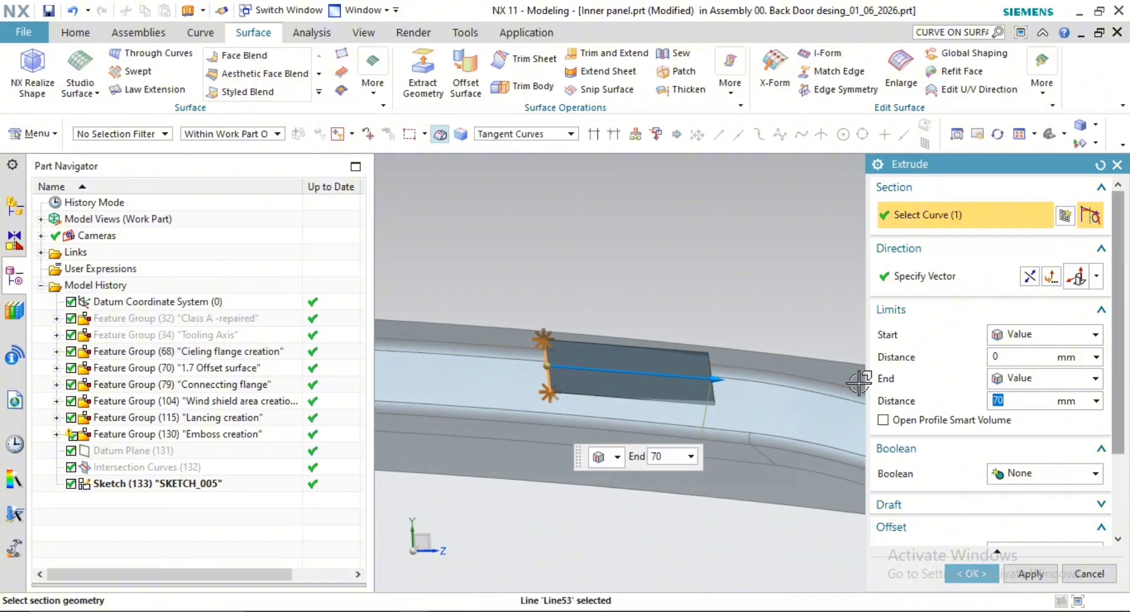
pyautogui.scroll(-4, 479, 373)
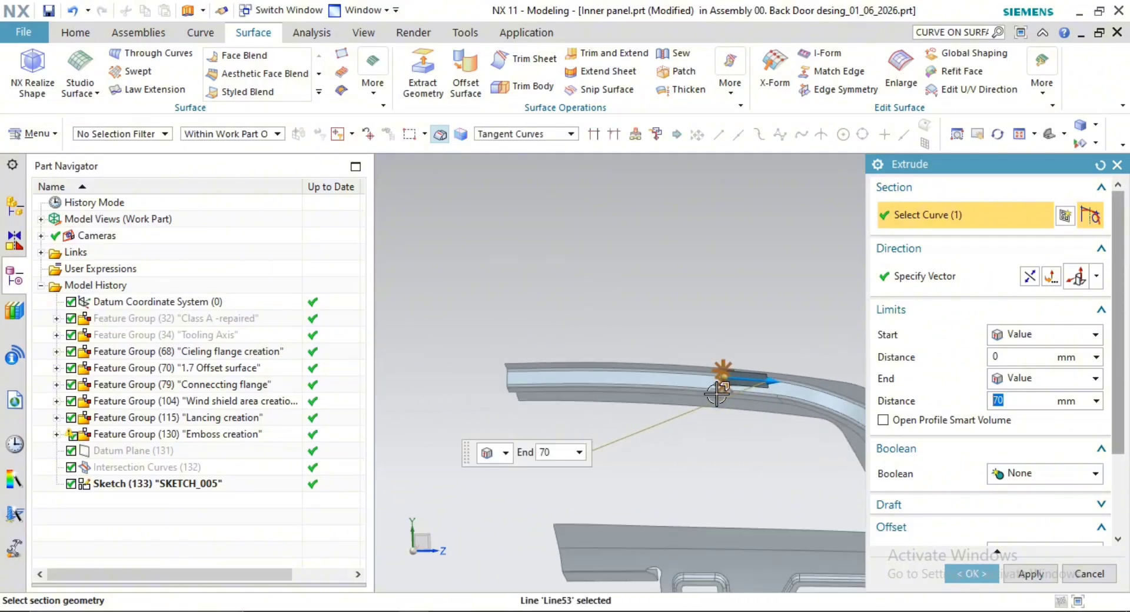
pyautogui.keyDown('shift'); pyautogui.moveTo(840, 421); pyautogui.dragTo(797, 409, button='middle'); pyautogui.keyUp('shift')
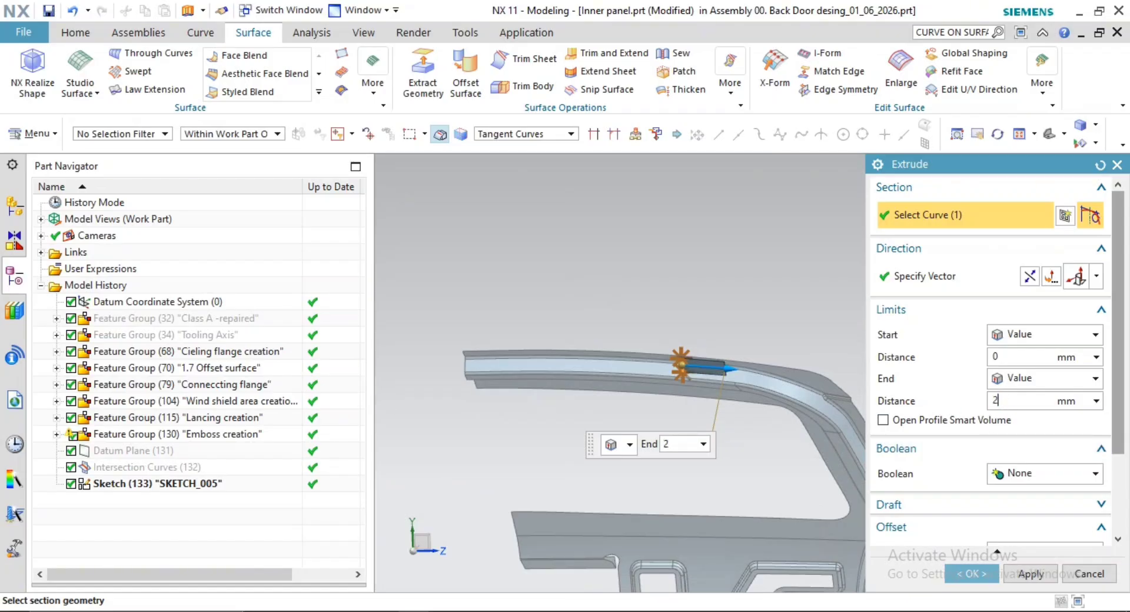
pyautogui.scroll(2, 700, 392)
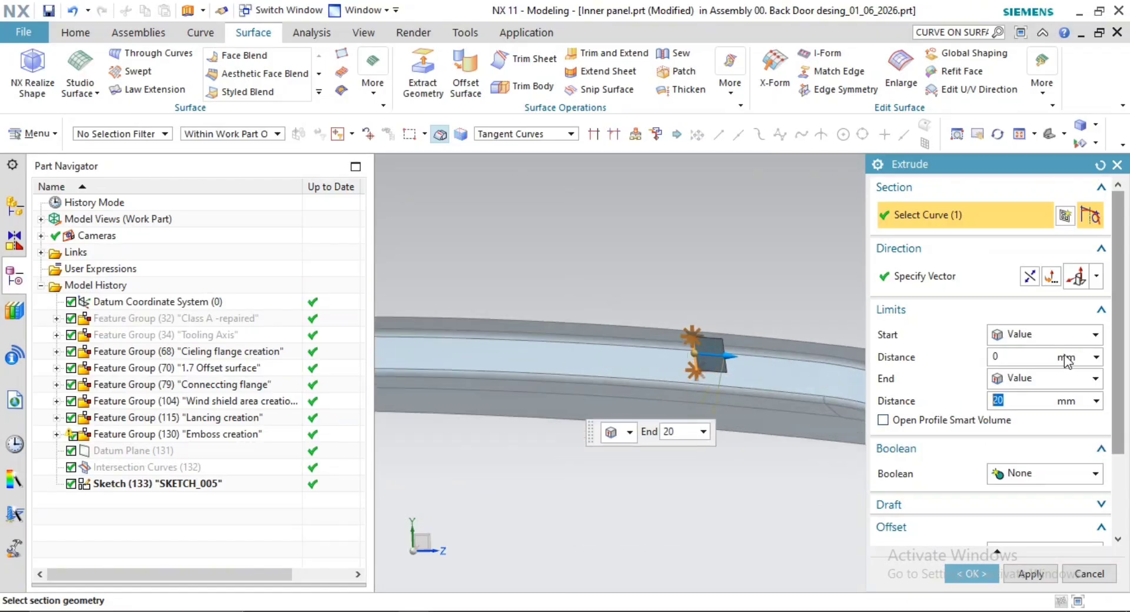
pyautogui.click(1071, 334)
pyautogui.click(1042, 373)
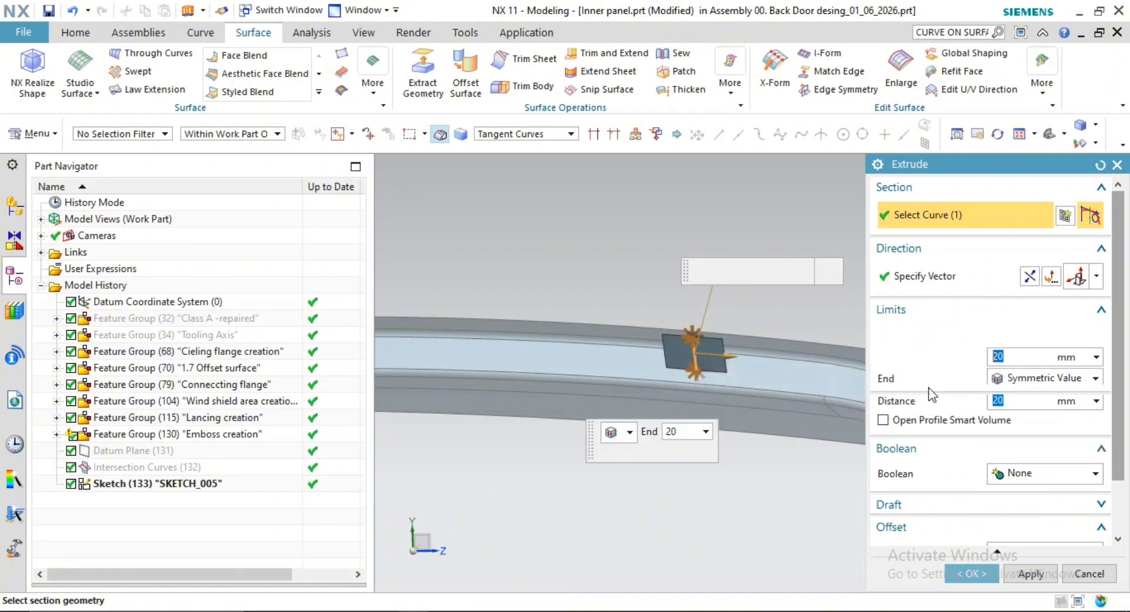
pyautogui.keyDown('shift'); pyautogui.moveTo(742, 389); pyautogui.dragTo(752, 255, button='middle'); pyautogui.keyUp('shift')
pyautogui.scroll(-2, 733, 326)
pyautogui.keyDown('shift'); pyautogui.moveTo(767, 303); pyautogui.dragTo(738, 451, button='middle'); pyautogui.keyUp('shift')
pyautogui.click(970, 574)
pyautogui.scroll(4, 715, 307)
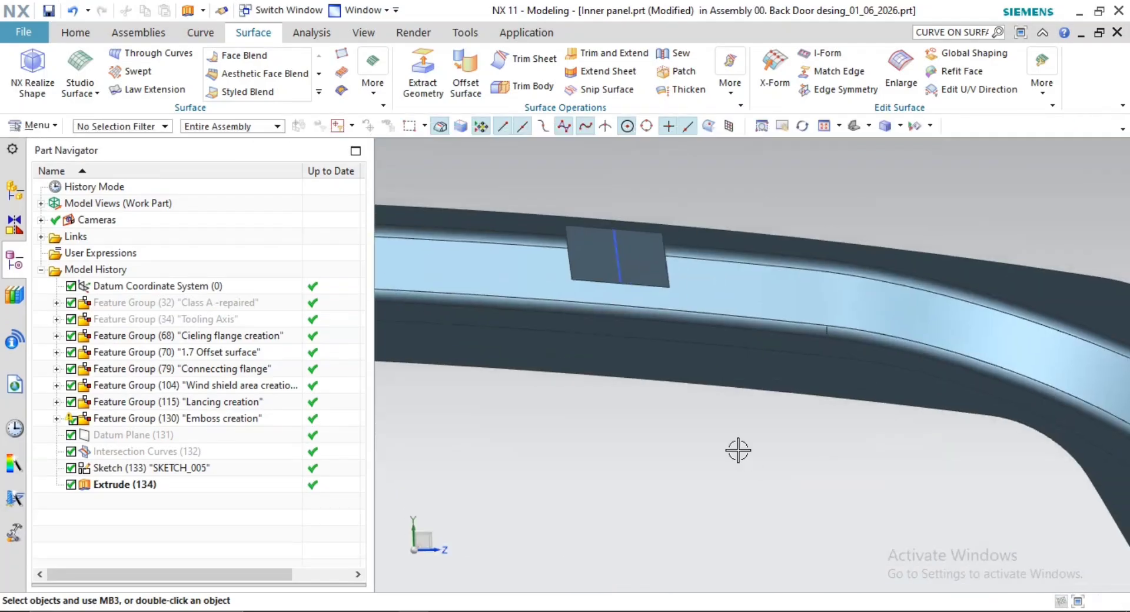
# Set up a Face-type law extension on the extruded sheet's edge nearer the bend, referencing the sheet's face, with the curve direction reversed
pyautogui.keyDown('shift'); pyautogui.moveTo(695, 337); pyautogui.dragTo(729, 430, button='middle'); pyautogui.keyUp('shift')
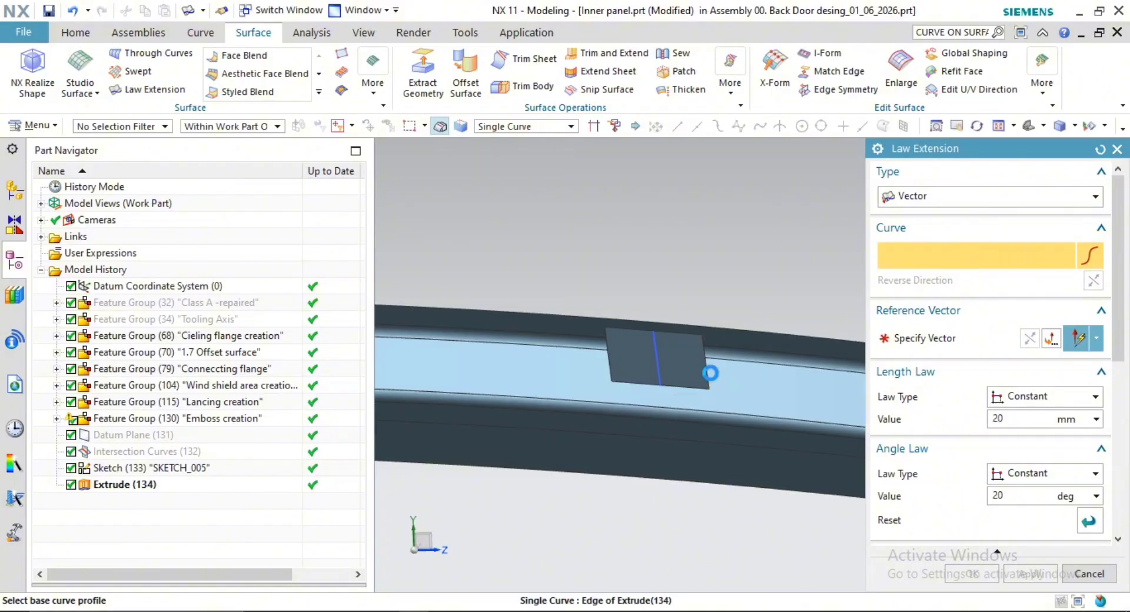
pyautogui.click(710, 373)
pyautogui.scroll(-2, 700, 375)
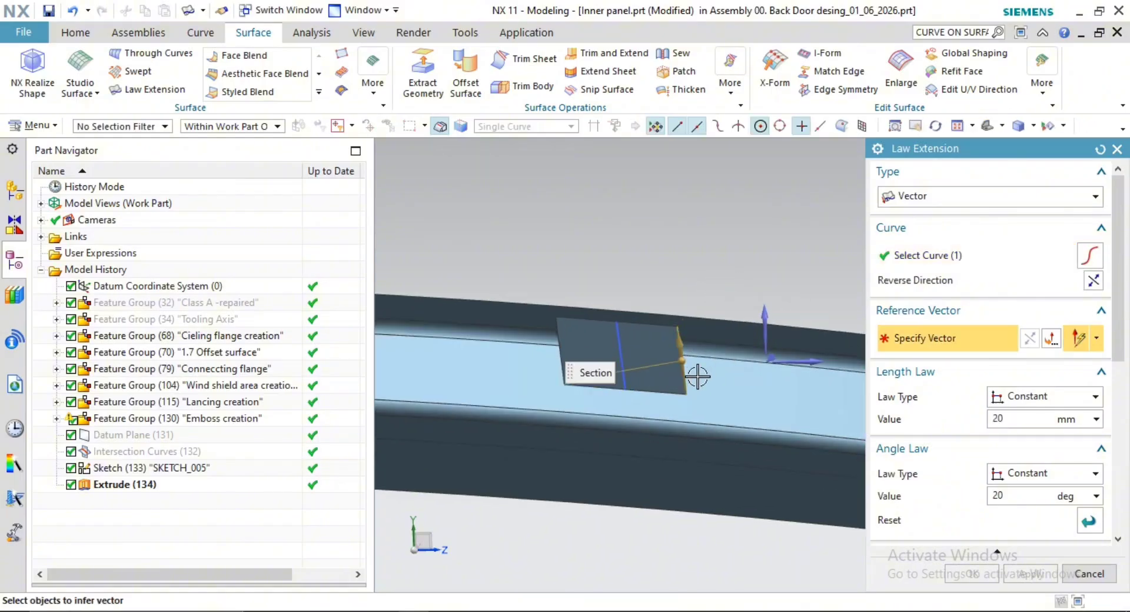
pyautogui.click(953, 200)
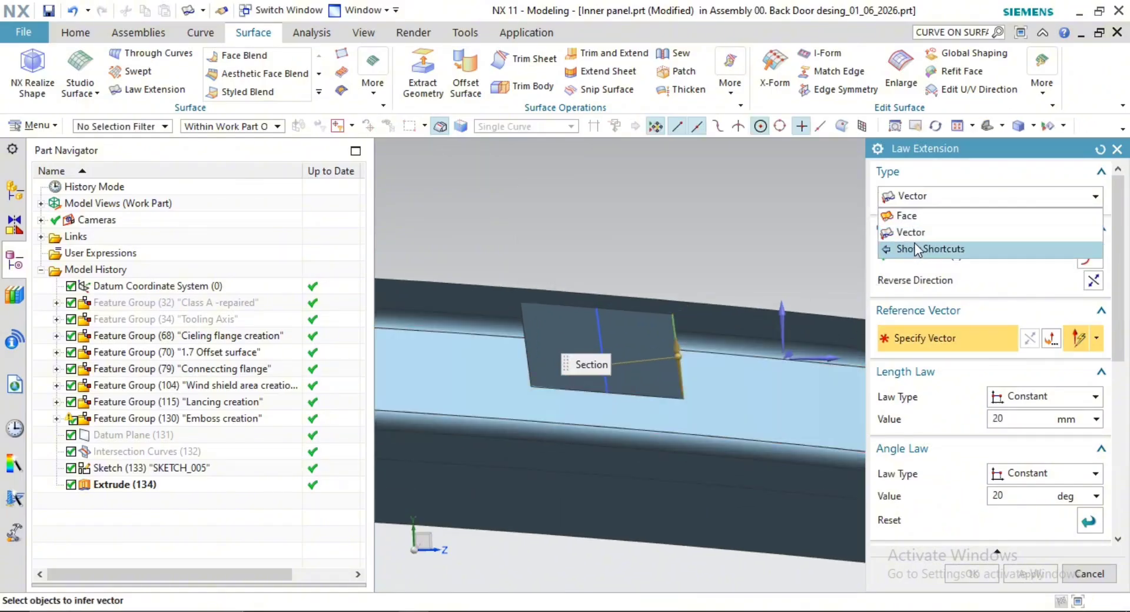
pyautogui.click(930, 214)
pyautogui.click(630, 365)
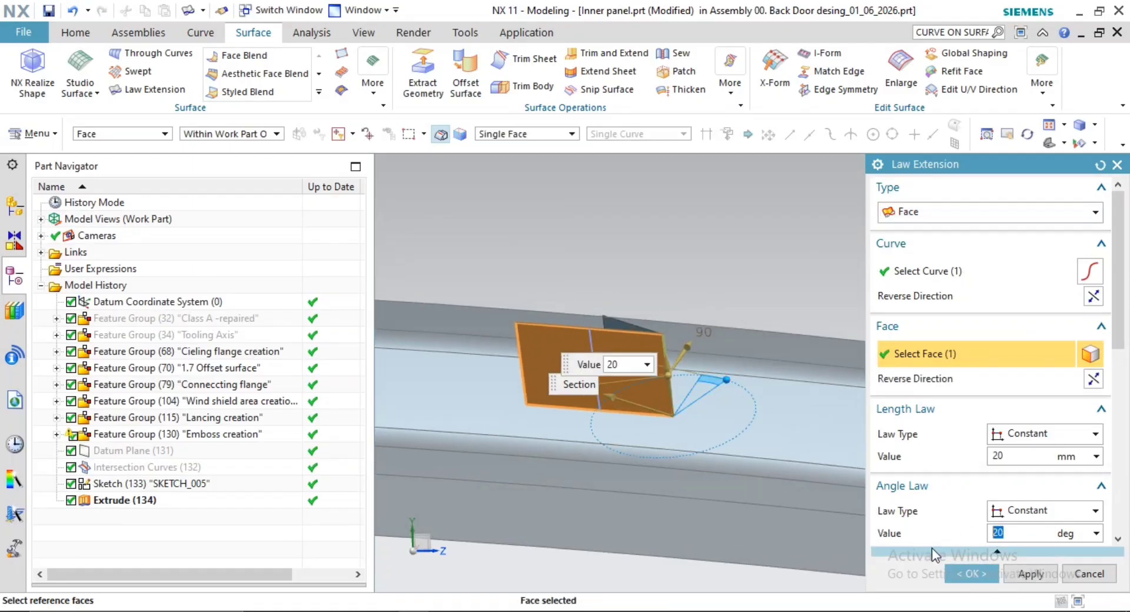
pyautogui.click(1094, 296)
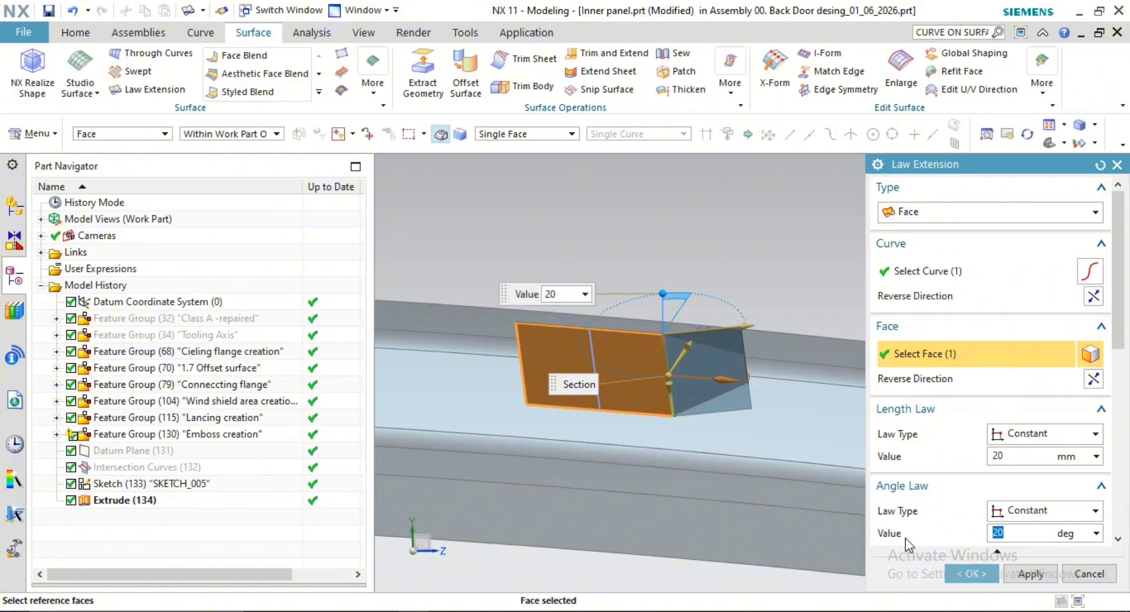
# Try an angle of 50 degrees for the law extension and examine the preview against the channel
pyautogui.write('50')
pyautogui.press('Return')
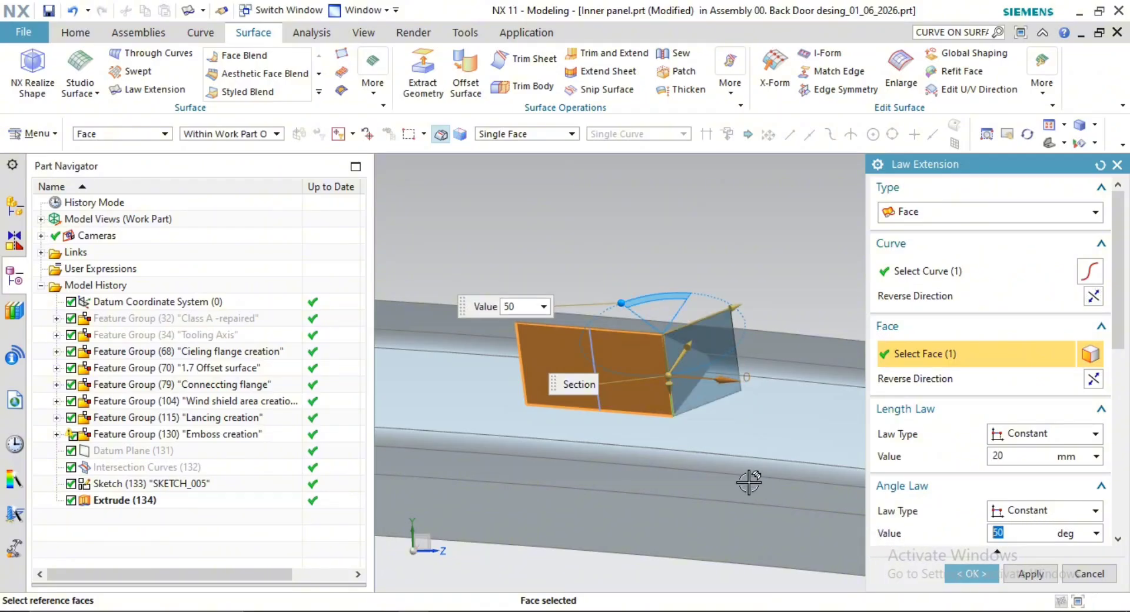
pyautogui.moveTo(748, 481)
pyautogui.mouseDown(button='middle')
pyautogui.moveTo(721, 461)
pyautogui.moveTo(728, 487)
pyautogui.mouseUp(button='middle')
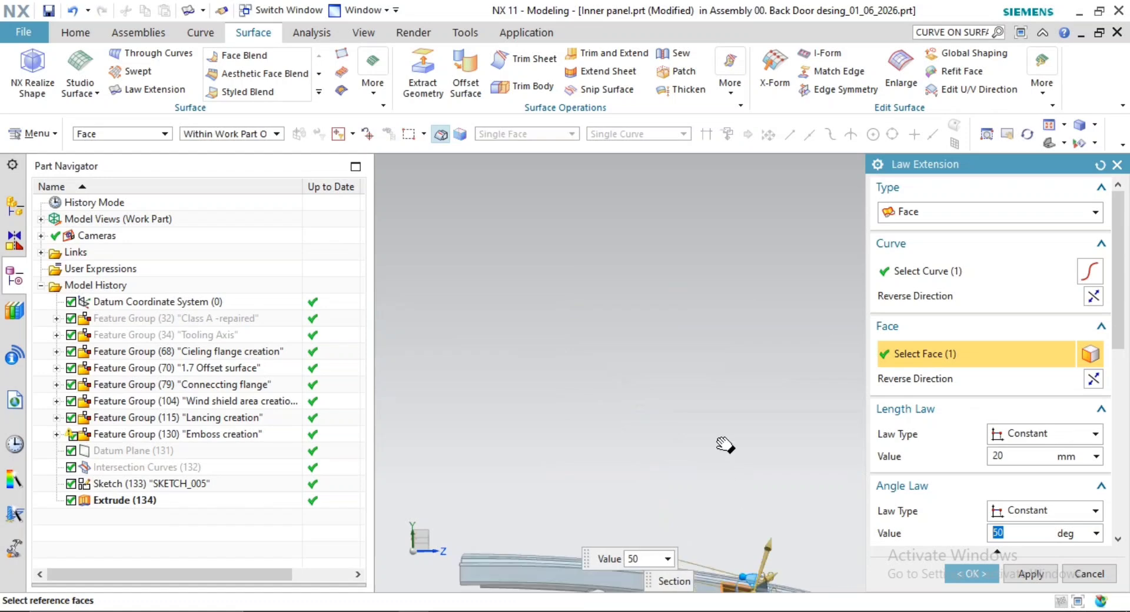
pyautogui.moveTo(725, 445); pyautogui.dragTo(706, 358, button='middle')
pyautogui.moveTo(723, 516); pyautogui.dragTo(742, 415, button='middle')
pyautogui.moveTo(618, 340); pyautogui.dragTo(653, 407, button='middle')
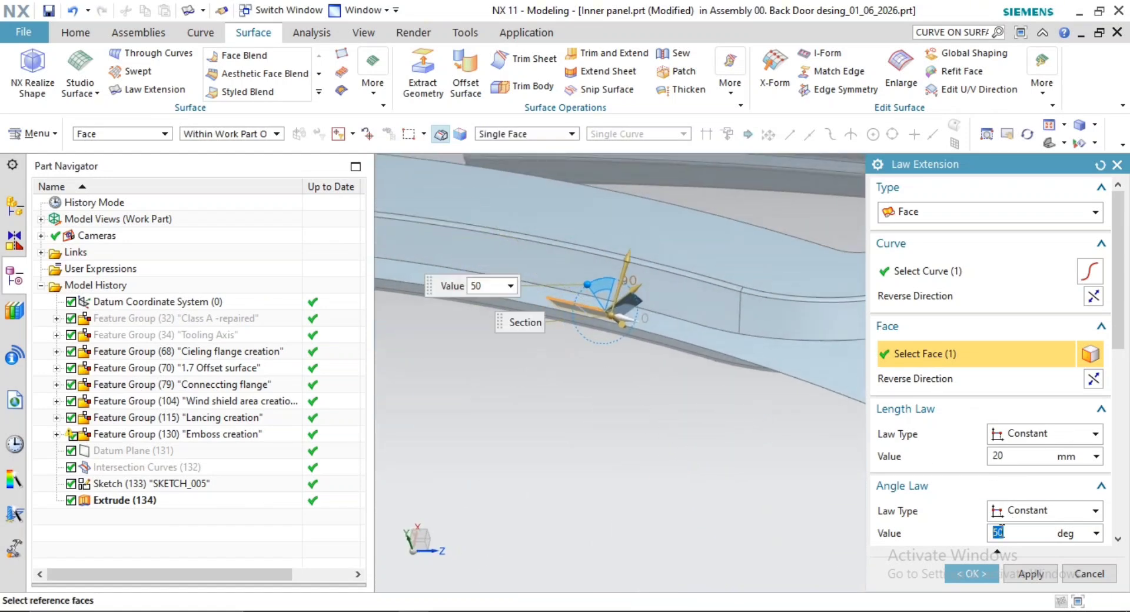
# Set the law extension's angle to 60 degrees after trying 70 degrees, and apply it with a length of 20 mm
pyautogui.write('60')
pyautogui.press('Return')
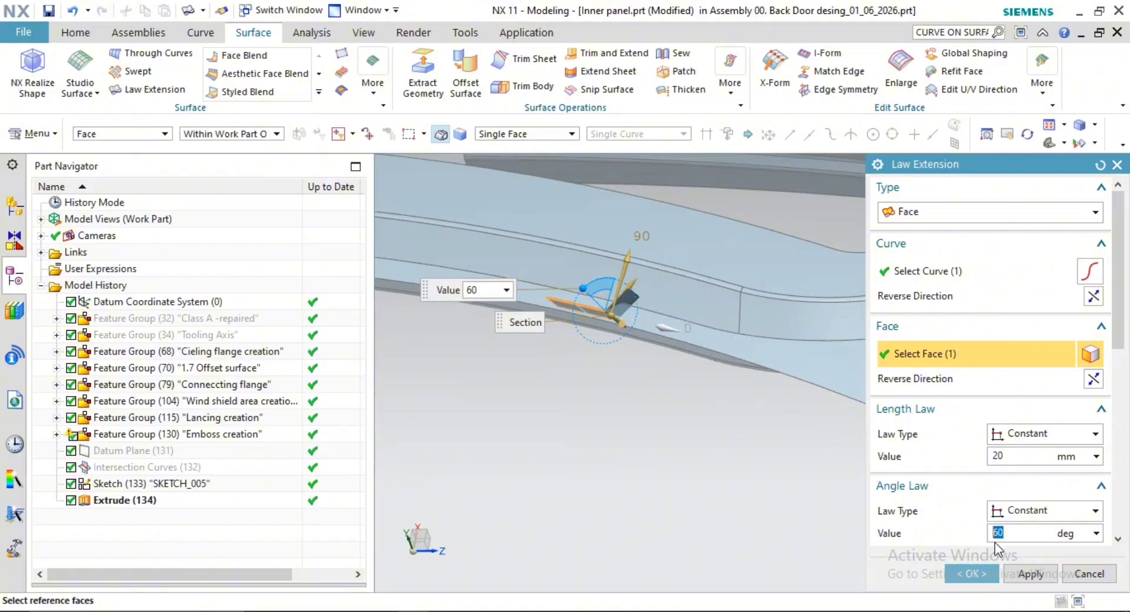
pyautogui.write('70')
pyautogui.press('Return')
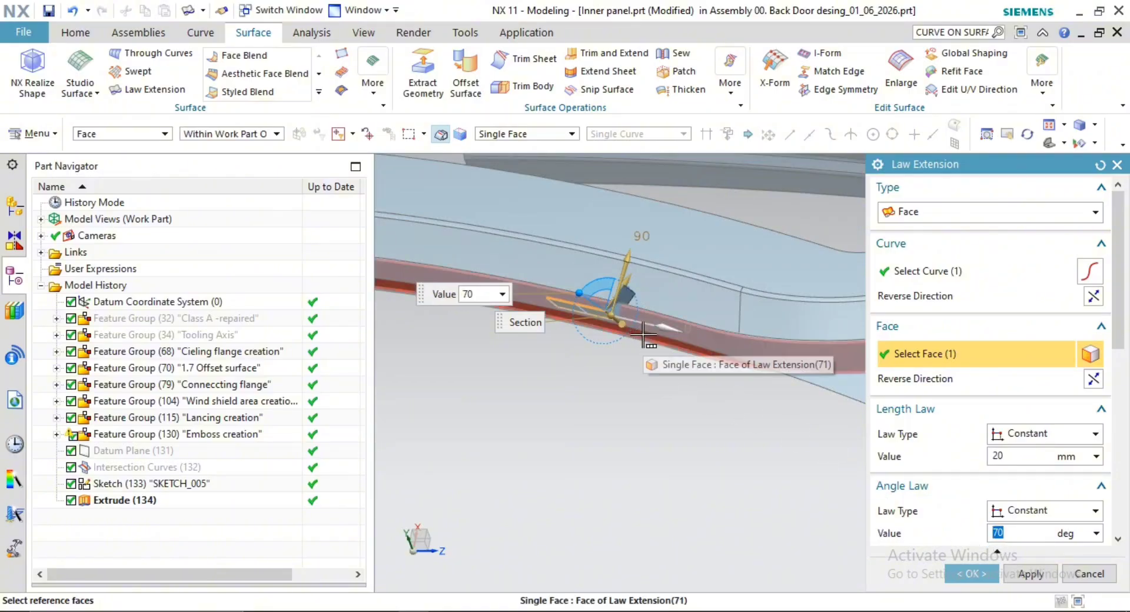
pyautogui.write('6')
pyautogui.press('Return')
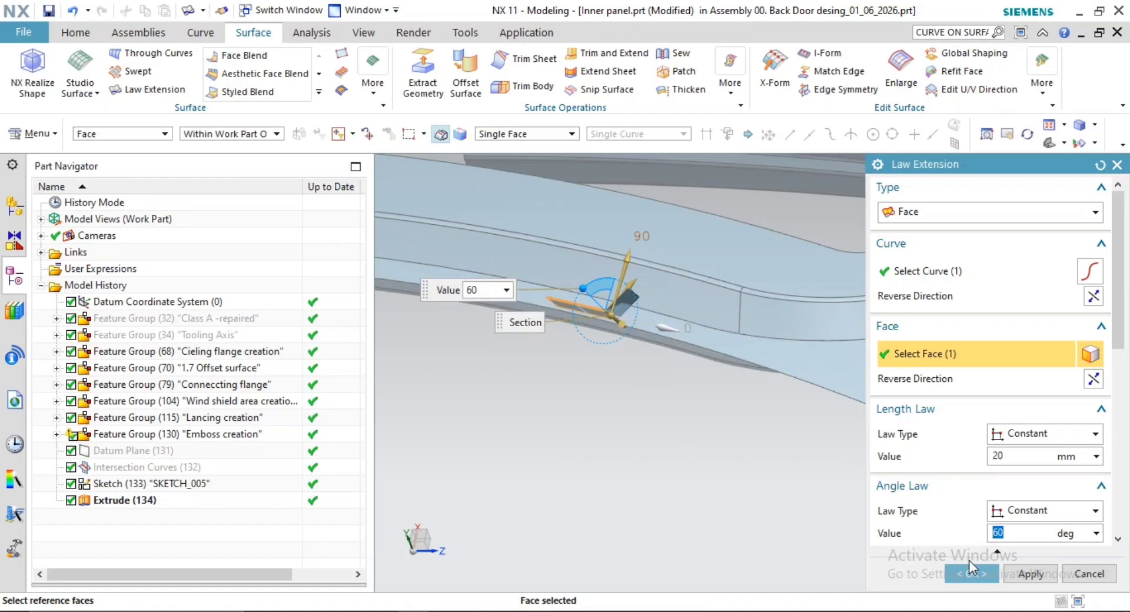
pyautogui.click(1027, 576)
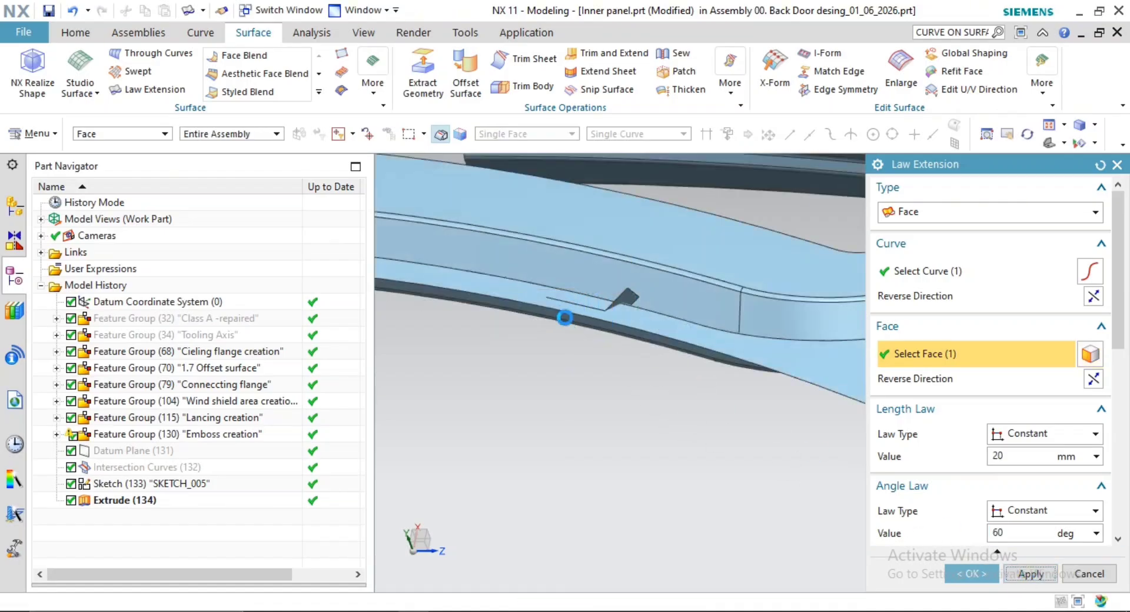
# Create a matching 20 mm, 60-degree law extension from the sheet's opposite edge, referencing the sheet's face and reversing the curve direction
pyautogui.moveTo(608, 336); pyautogui.dragTo(617, 281, button='middle')
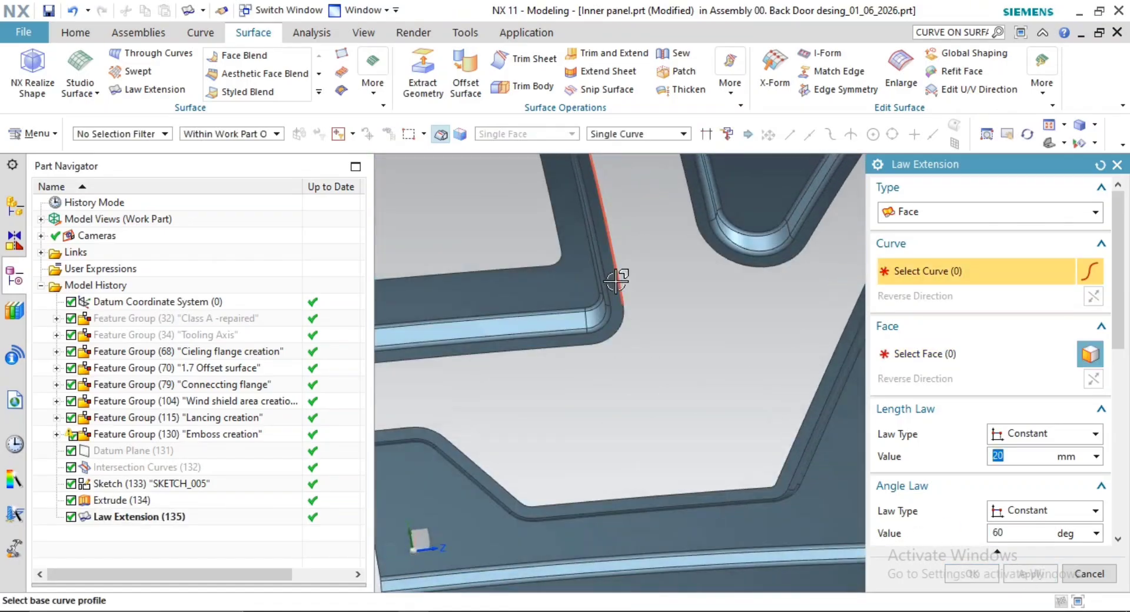
pyautogui.scroll(-6, 616, 282)
pyautogui.keyDown('shift'); pyautogui.moveTo(663, 233); pyautogui.dragTo(663, 383, button='middle'); pyautogui.keyUp('shift')
pyautogui.scroll(7, 641, 357)
pyautogui.scroll(2, 598, 293)
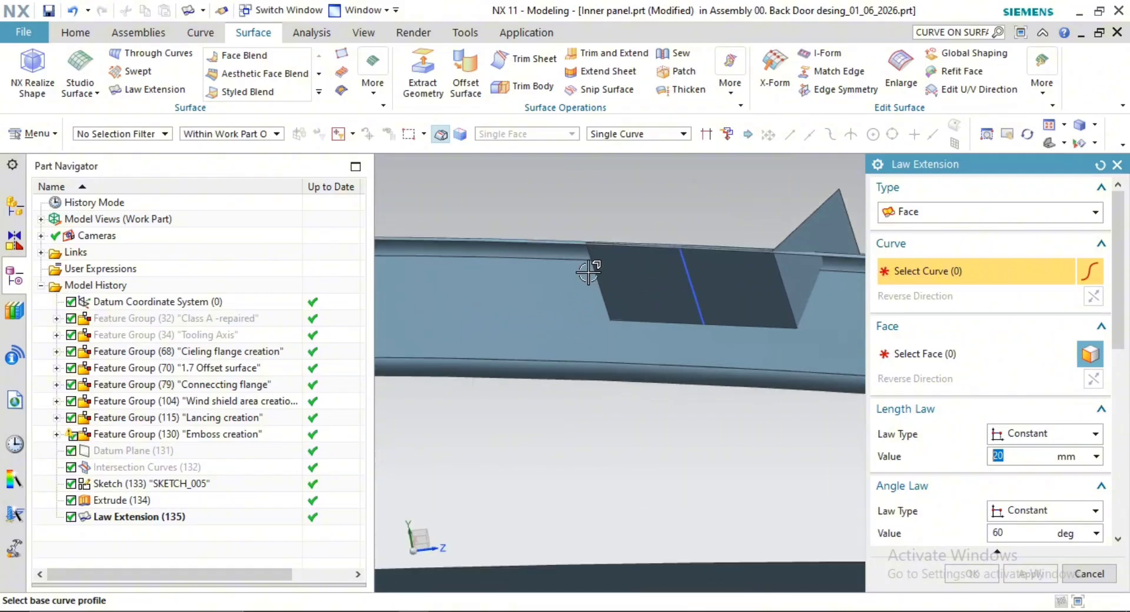
pyautogui.click(954, 355)
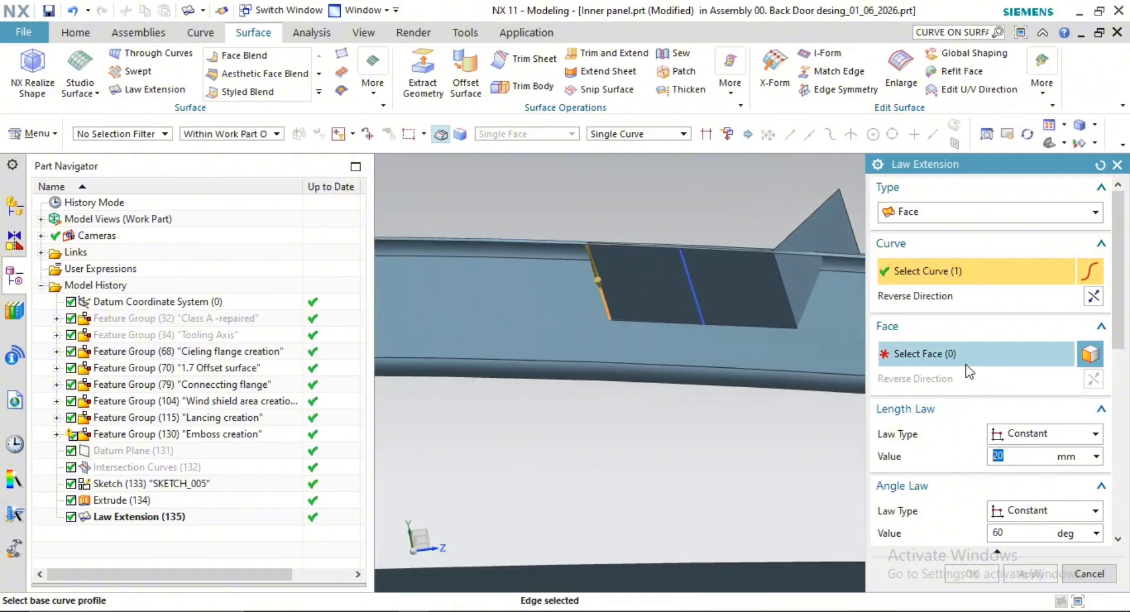
pyautogui.click(640, 291)
pyautogui.keyDown('shift'); pyautogui.moveTo(681, 333); pyautogui.dragTo(725, 386, button='middle'); pyautogui.keyUp('shift')
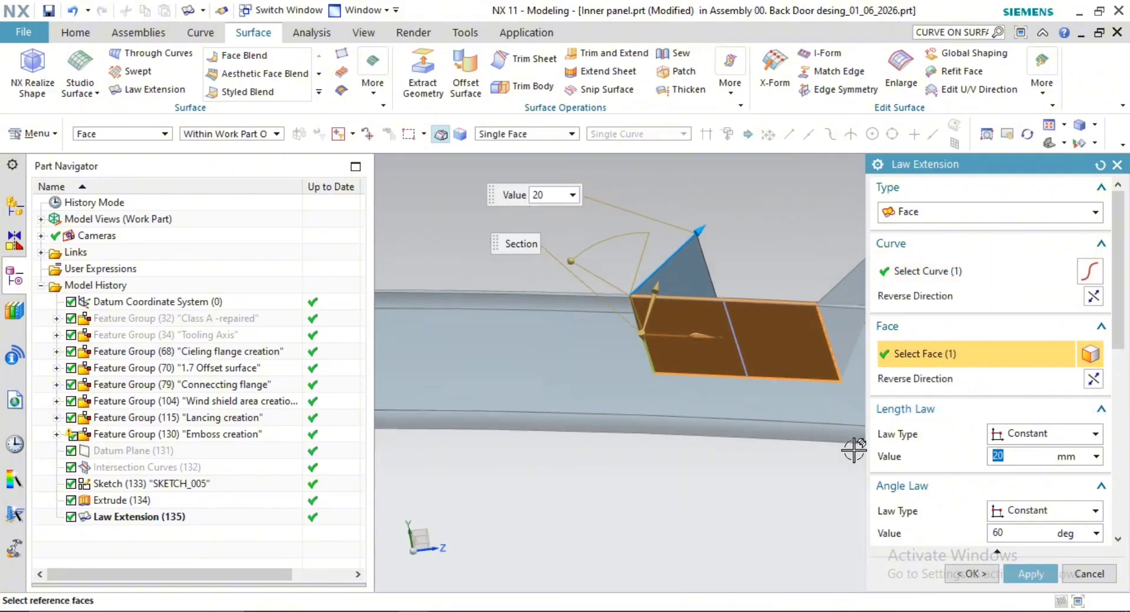
pyautogui.click(1092, 296)
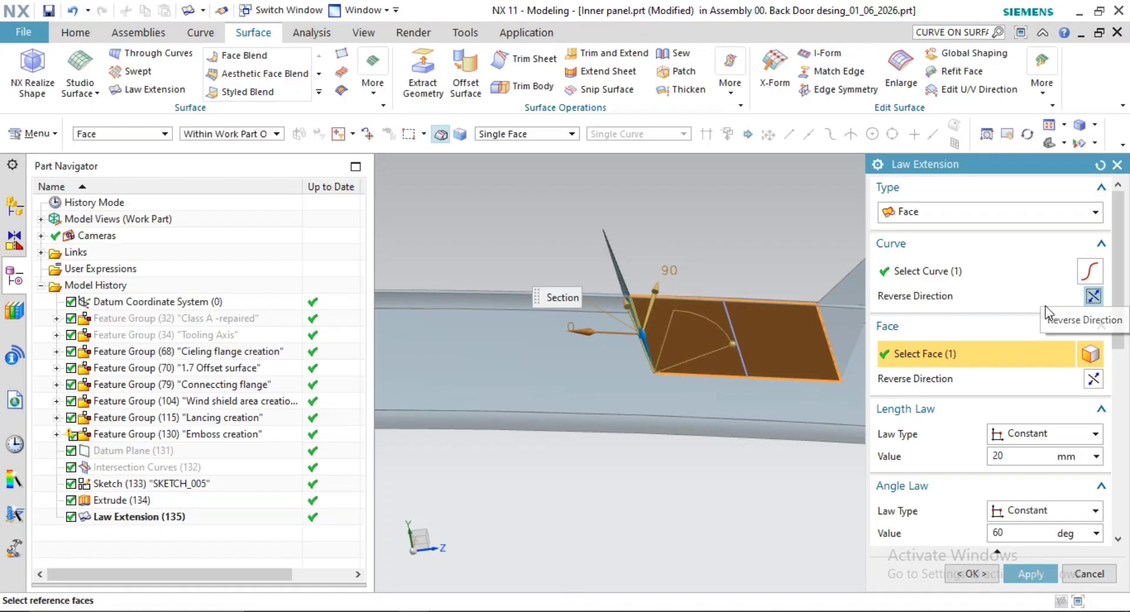
pyautogui.middleClick(817, 281)
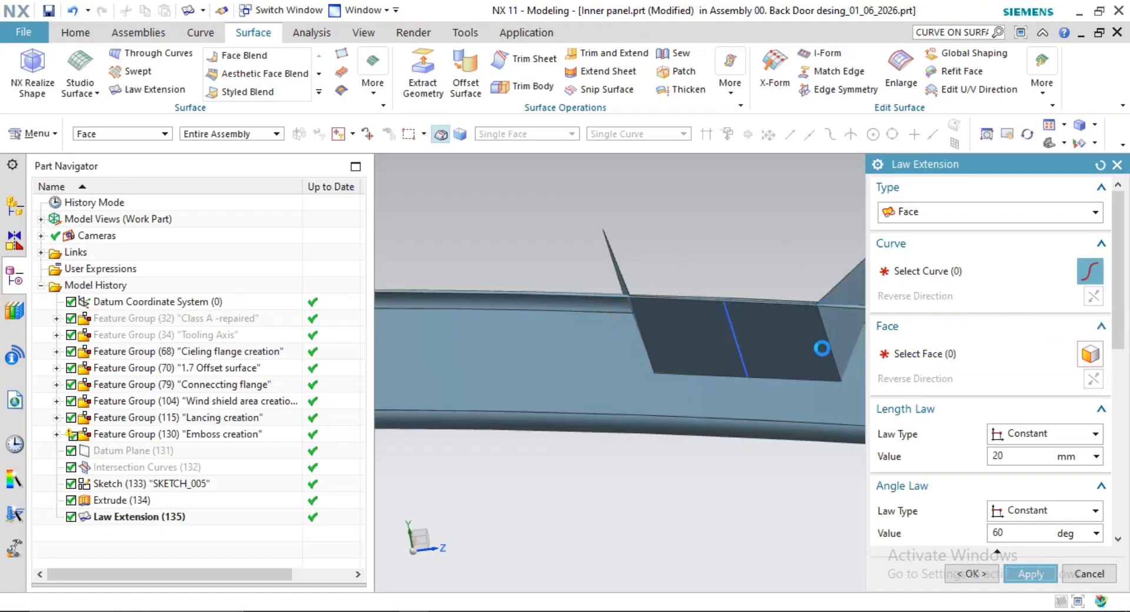
pyautogui.middleClick(628, 377)
# Try to extend the extruded sheet's edge on the flange side by a 10 mm offset with Extend Sheet
pyautogui.moveTo(628, 376); pyautogui.dragTo(692, 362, button='middle')
pyautogui.scroll(-4, 904, 430)
pyautogui.scroll(4, 915, 406)
pyautogui.keyDown('shift'); pyautogui.moveTo(895, 357); pyautogui.dragTo(848, 438, button='middle'); pyautogui.keyUp('shift')
pyautogui.scroll(2, 848, 438)
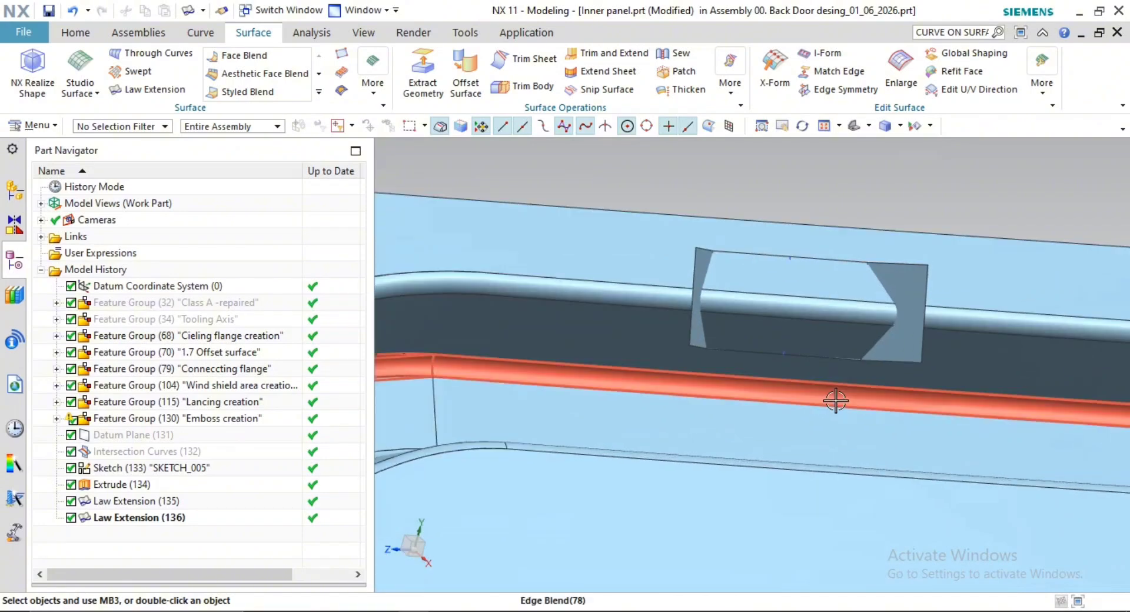
pyautogui.moveTo(835, 401); pyautogui.dragTo(830, 470, button='middle')
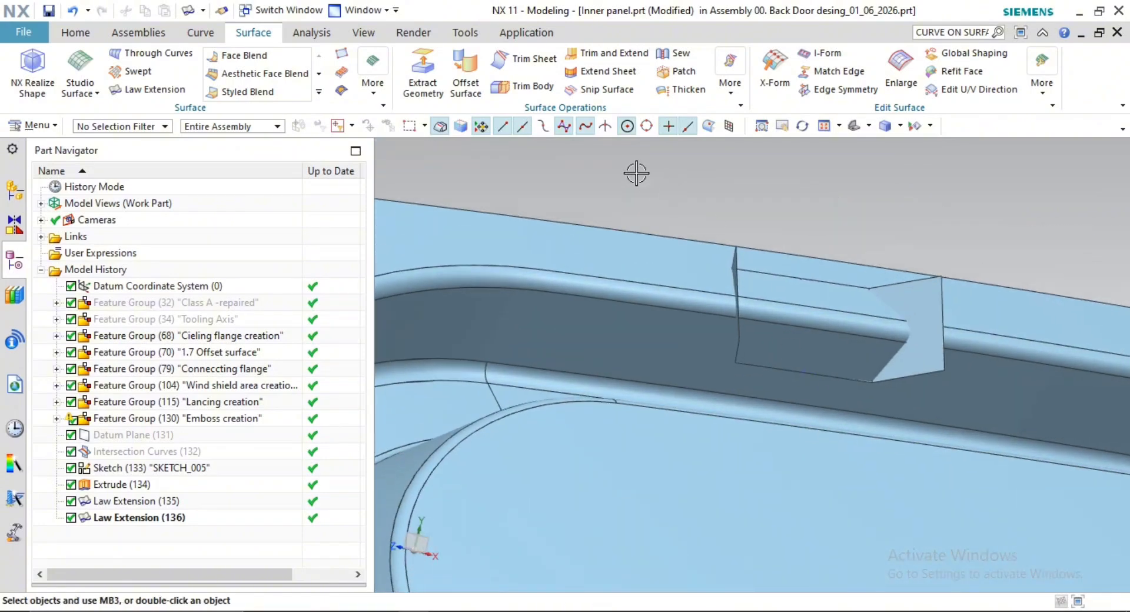
pyautogui.click(606, 61)
pyautogui.click(607, 70)
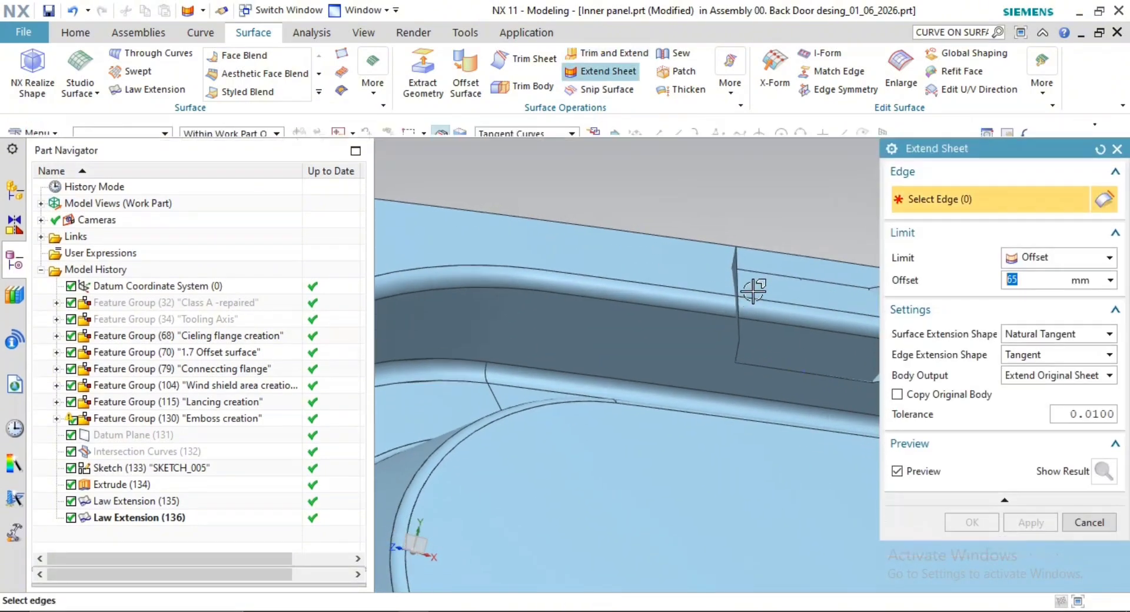
pyautogui.click(753, 273)
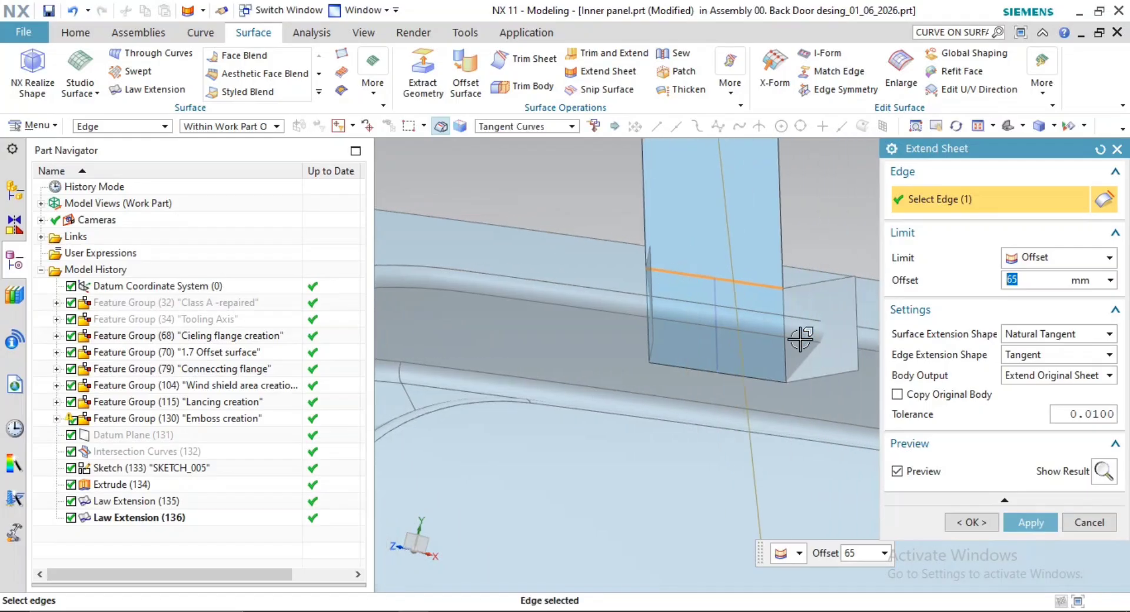
pyautogui.press('Return')
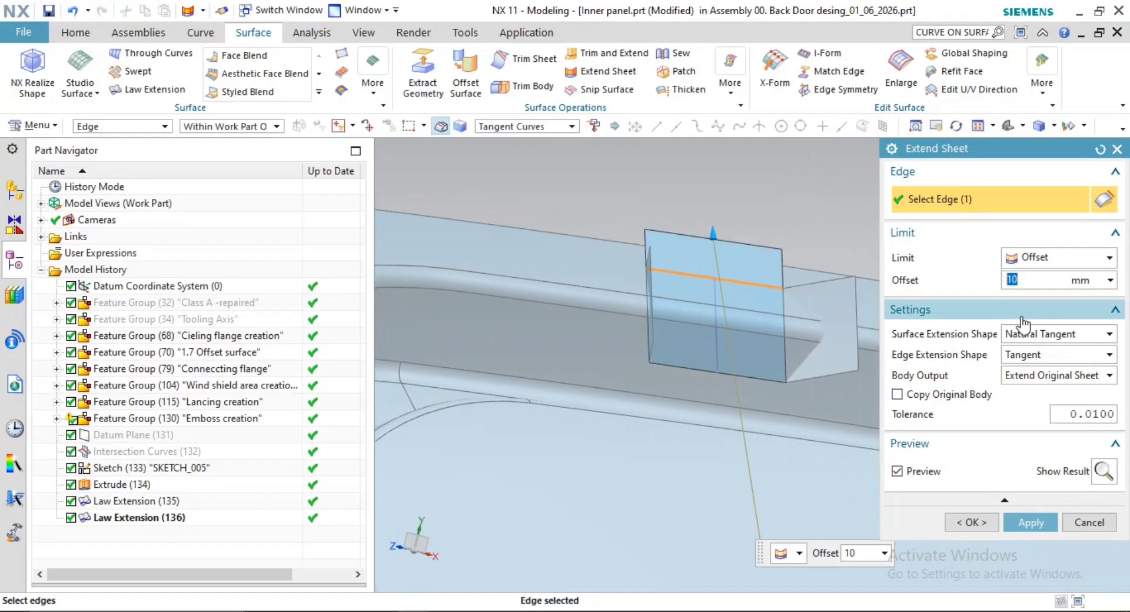
pyautogui.middleClick(805, 293)
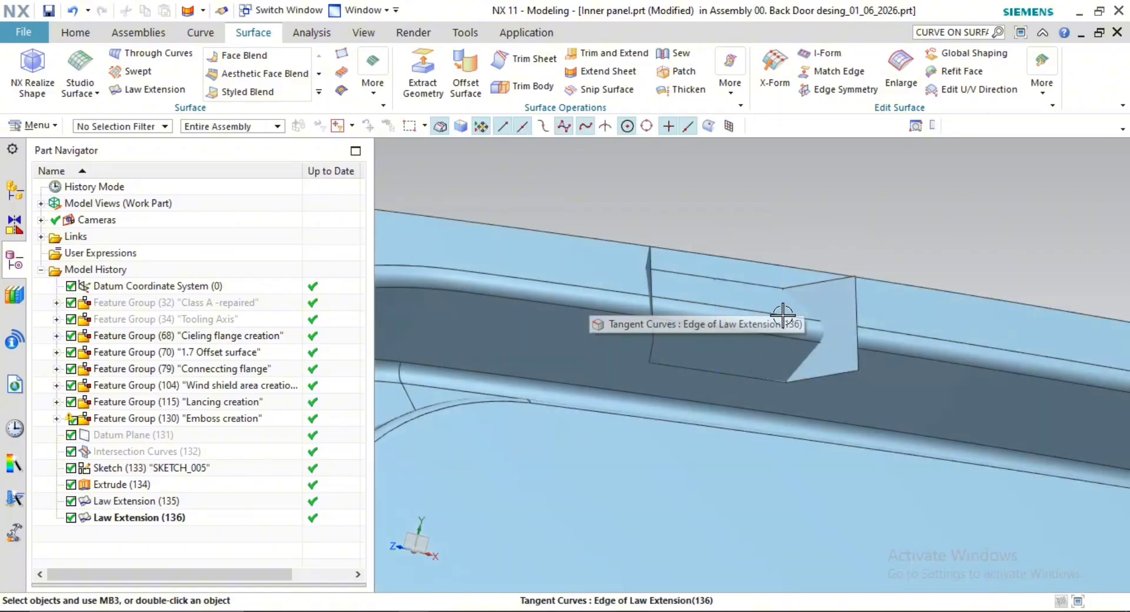
pyautogui.moveTo(789, 321); pyautogui.dragTo(815, 356, button='middle')
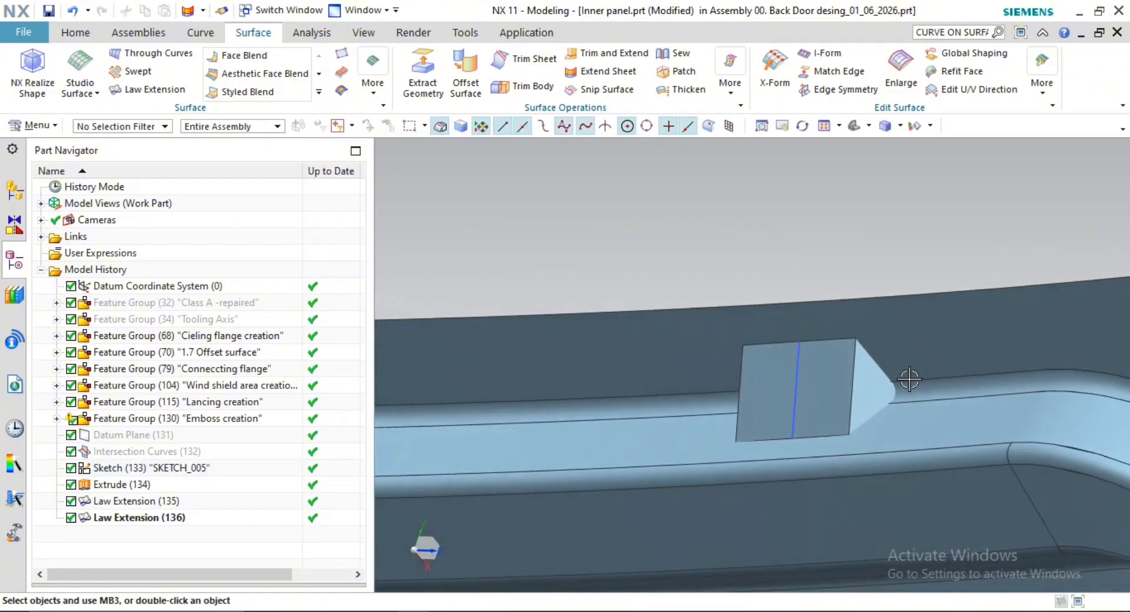
# Create a two-face blend of 3 mm radius between the extruded sheet and its first angled extension, reversing the extruded sheet's face direction
pyautogui.keyDown('shift'); pyautogui.moveTo(908, 378); pyautogui.dragTo(861, 375, button='middle'); pyautogui.keyUp('shift')
pyautogui.click(244, 55)
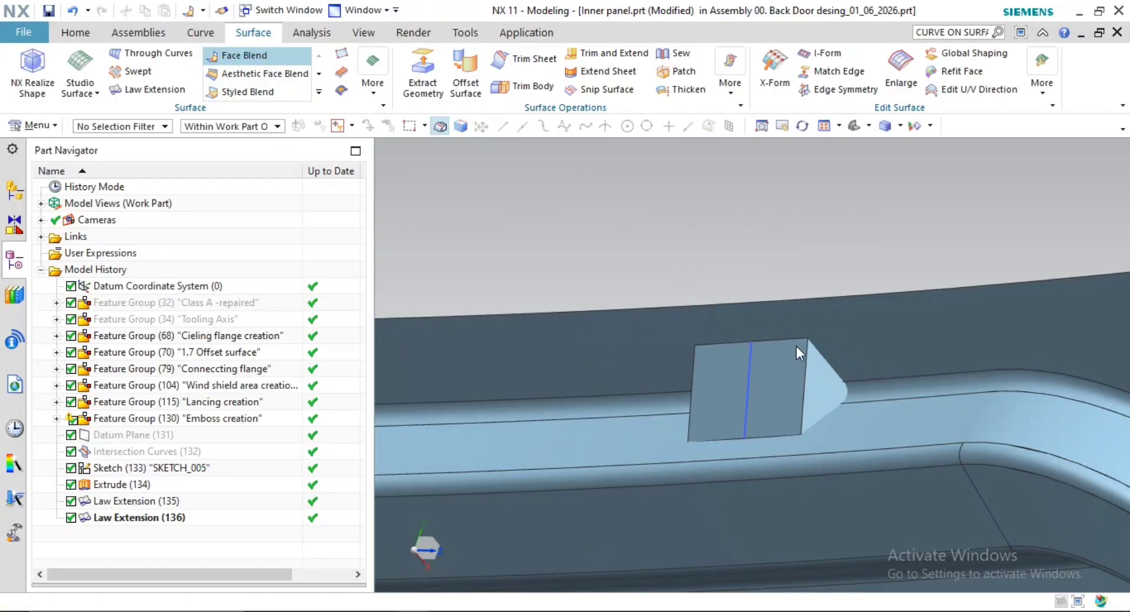
pyautogui.keyDown('shift'); pyautogui.moveTo(986, 468); pyautogui.dragTo(789, 347, button='middle'); pyautogui.keyUp('shift')
pyautogui.scroll(2, 616, 272)
pyautogui.keyDown('shift'); pyautogui.moveTo(615, 273); pyautogui.dragTo(730, 357, button='middle'); pyautogui.keyUp('shift')
pyautogui.click(618, 313)
pyautogui.middleClick(671, 240)
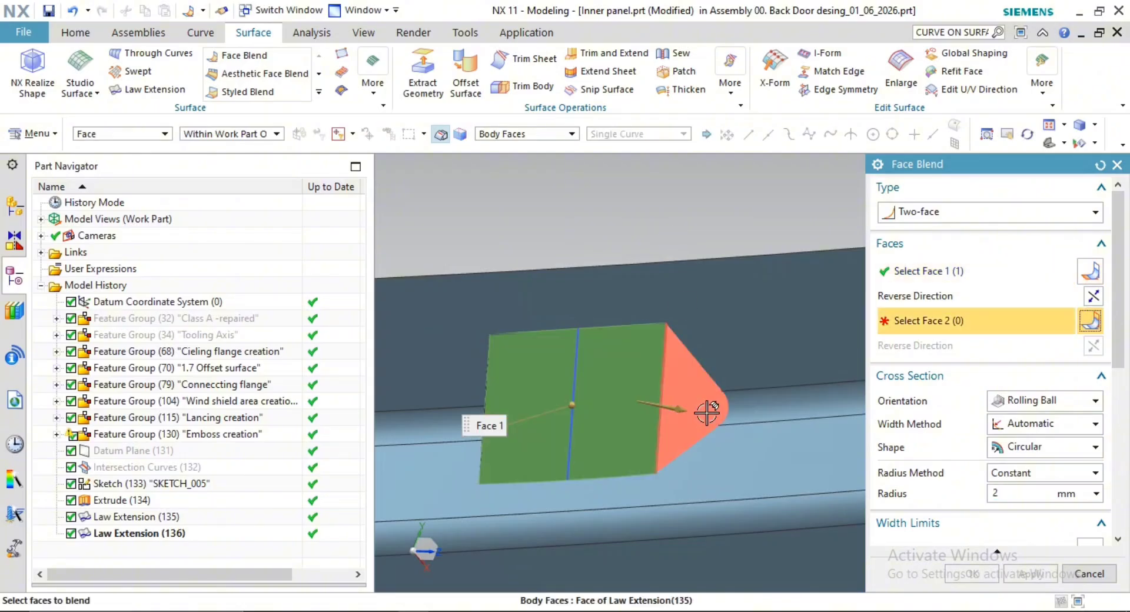
pyautogui.click(704, 405)
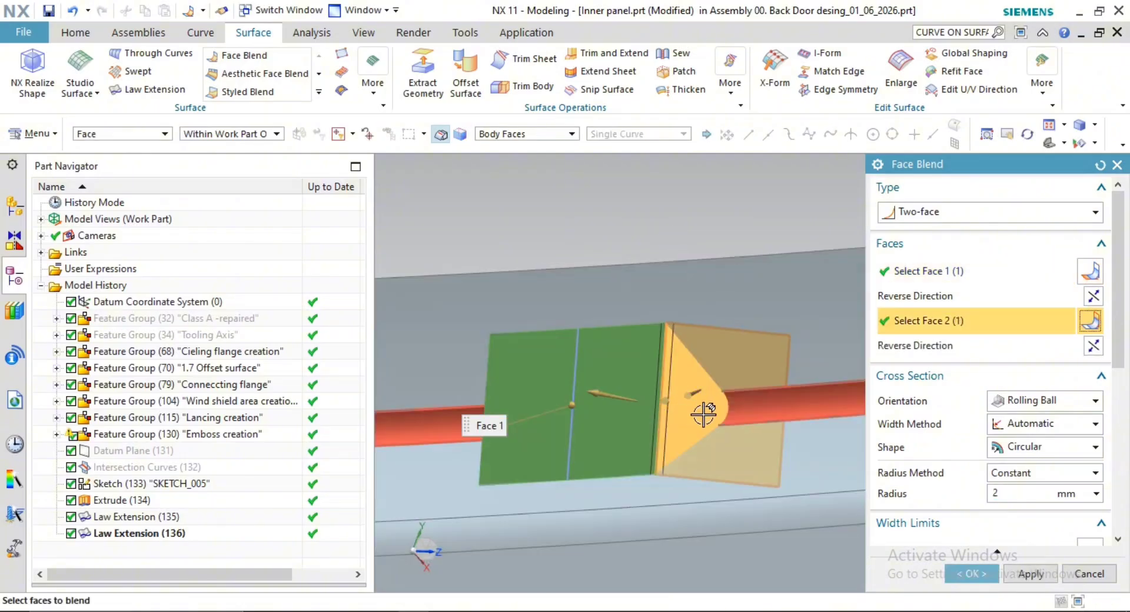
pyautogui.scroll(-1, 669, 401)
pyautogui.doubleClick(618, 393)
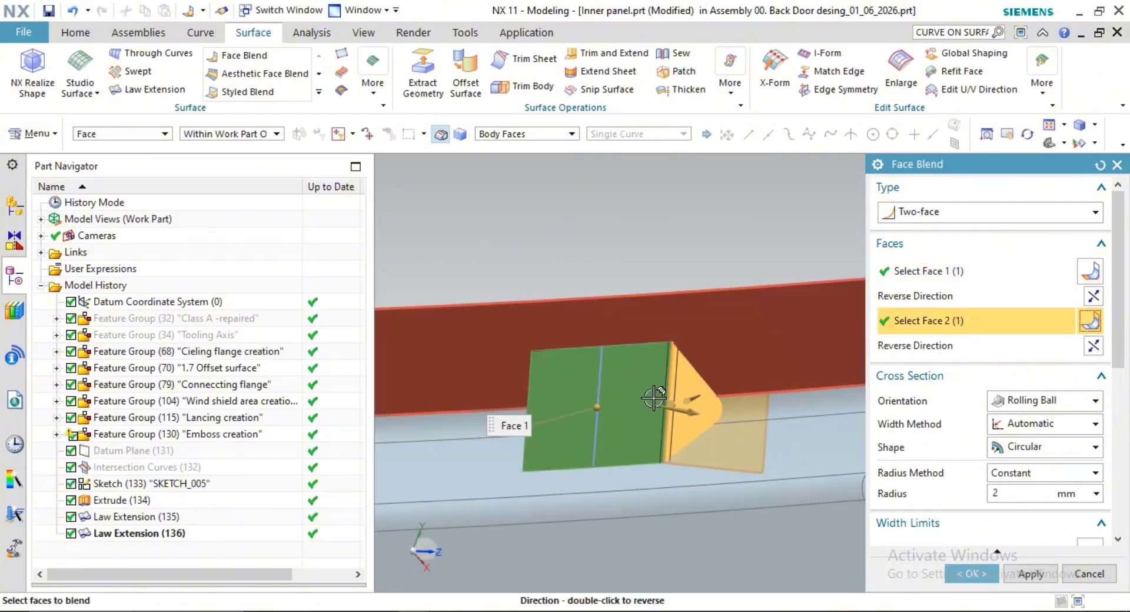
pyautogui.scroll(-1, 800, 422)
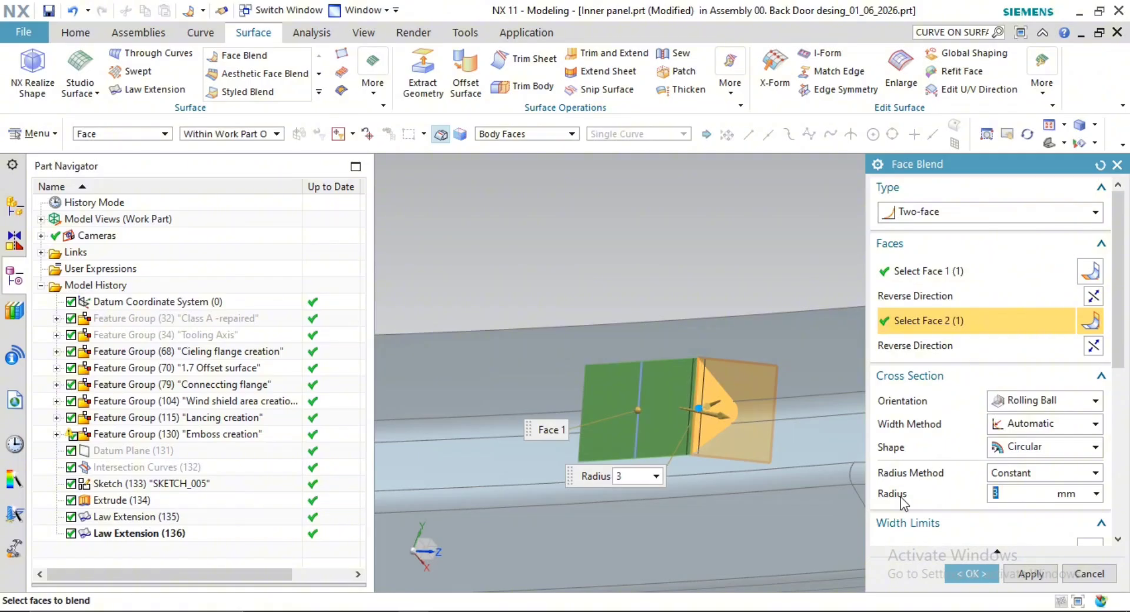
pyautogui.click(1039, 574)
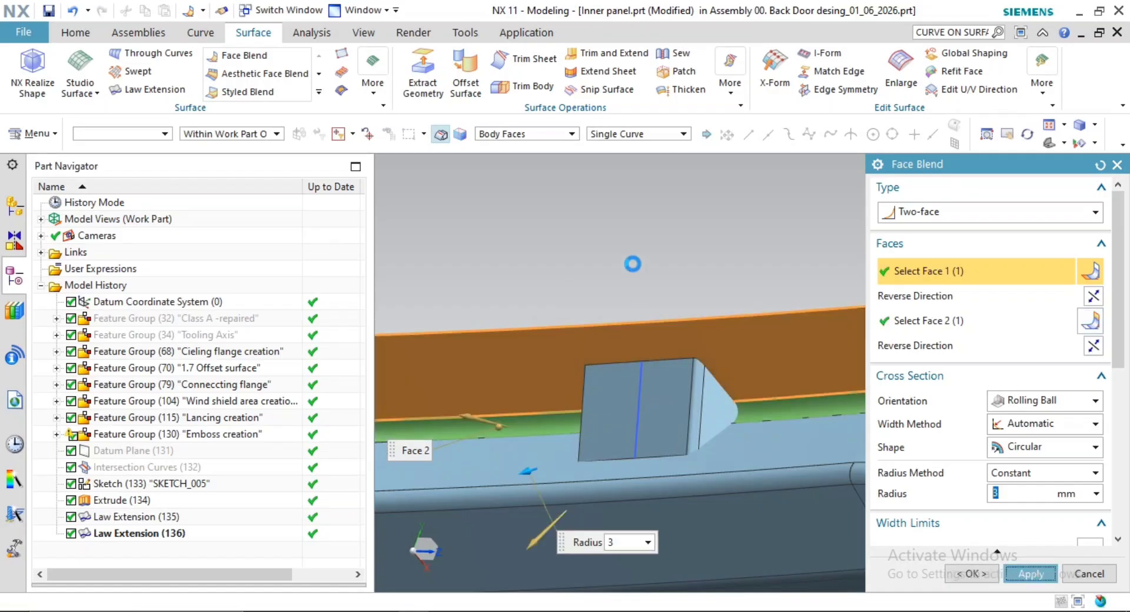
pyautogui.press('Return')
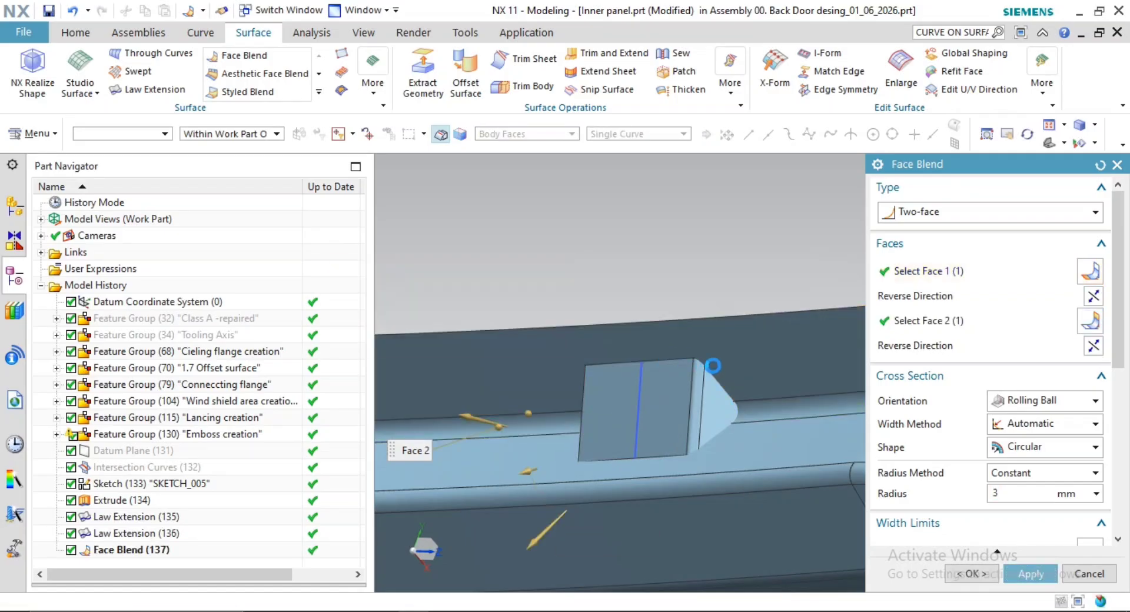
# Create a 3 mm radius face blend between the extruded sheet and the angled extension on its opposite side
pyautogui.click(257, 57)
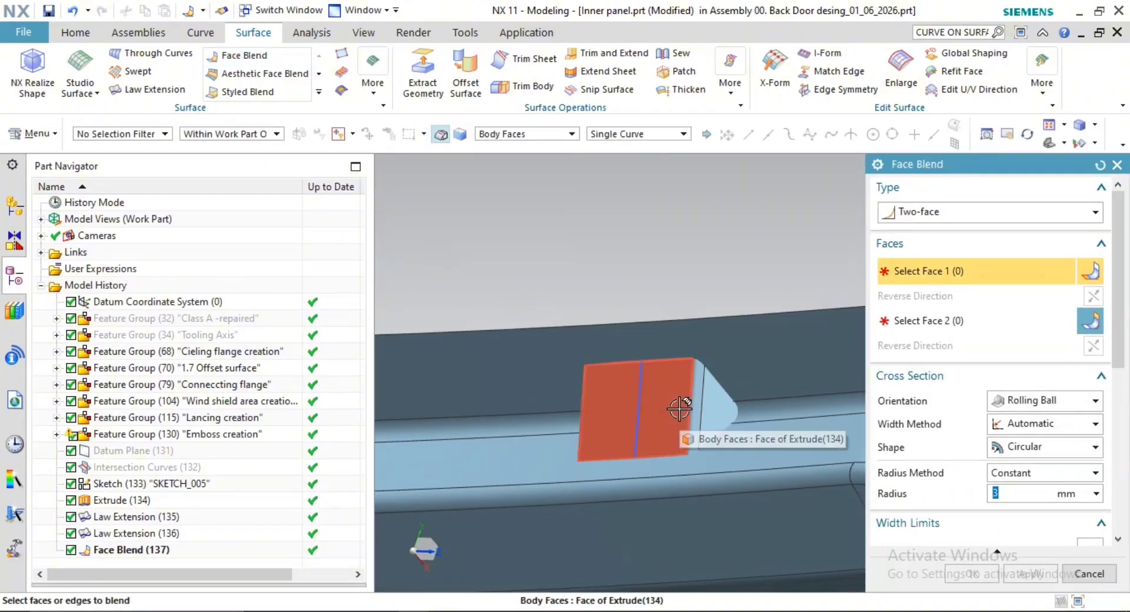
pyautogui.click(675, 404)
pyautogui.middleClick(600, 388)
pyautogui.moveTo(606, 401); pyautogui.dragTo(546, 410, button='middle')
pyautogui.click(513, 410)
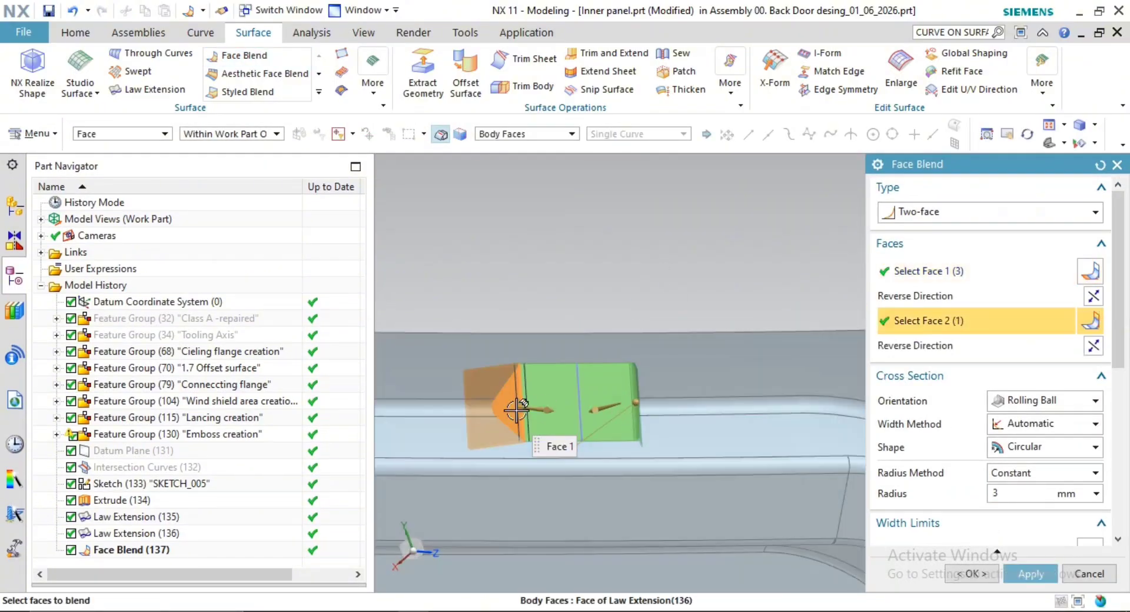
pyautogui.click(984, 574)
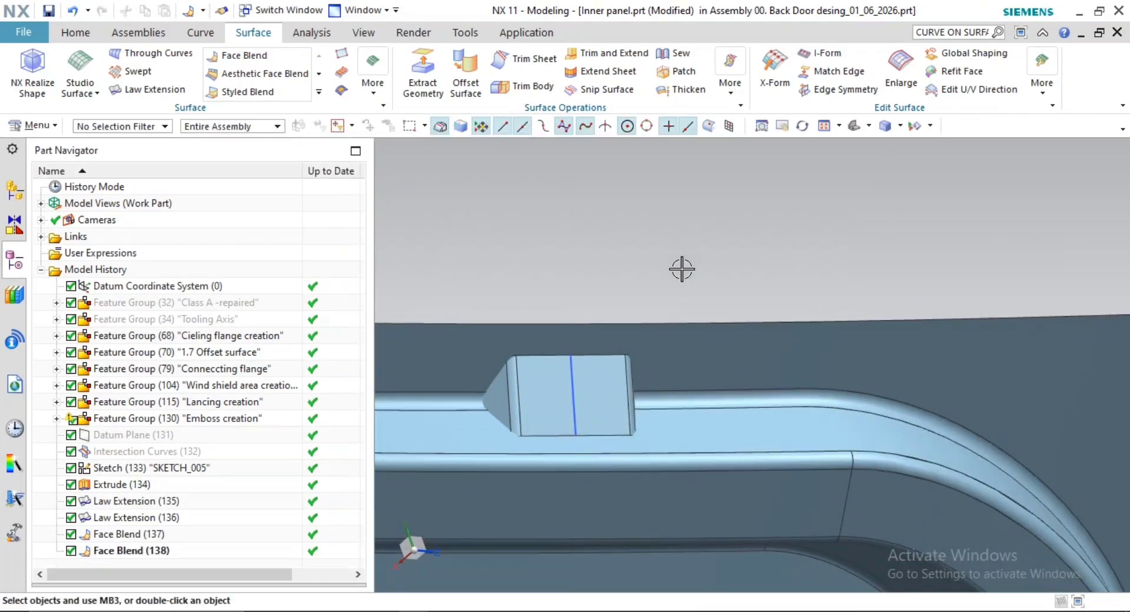
# Extend the blended sheet's open edges on both the flange side and the channel side by a 10 mm offset
pyautogui.click(580, 72)
pyautogui.scroll(3, 513, 366)
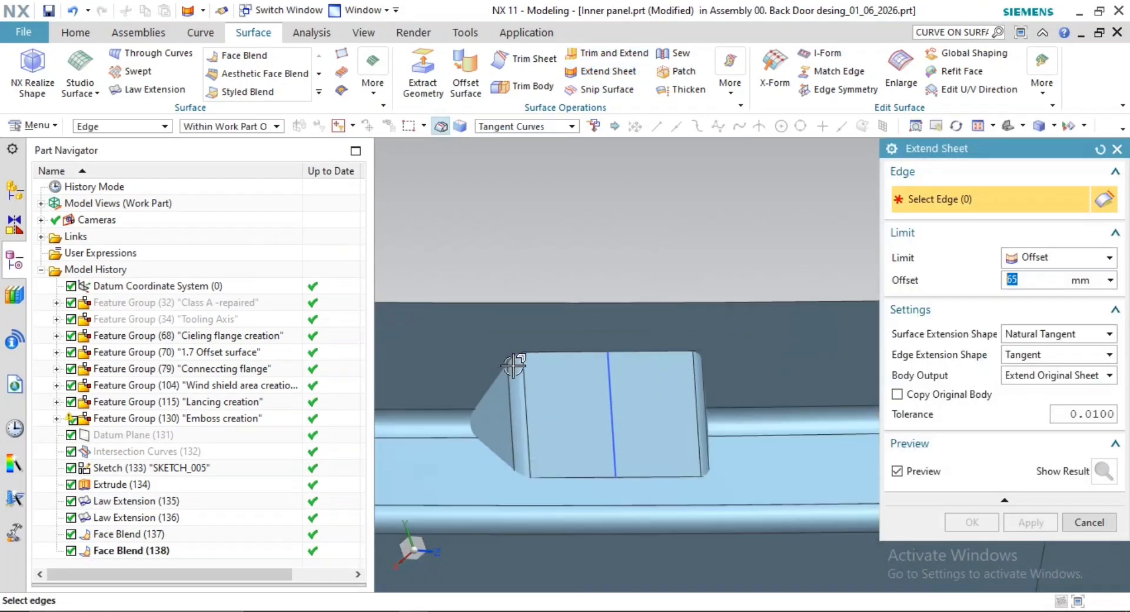
pyautogui.click(556, 356)
pyautogui.moveTo(556, 356); pyautogui.dragTo(651, 382, button='middle')
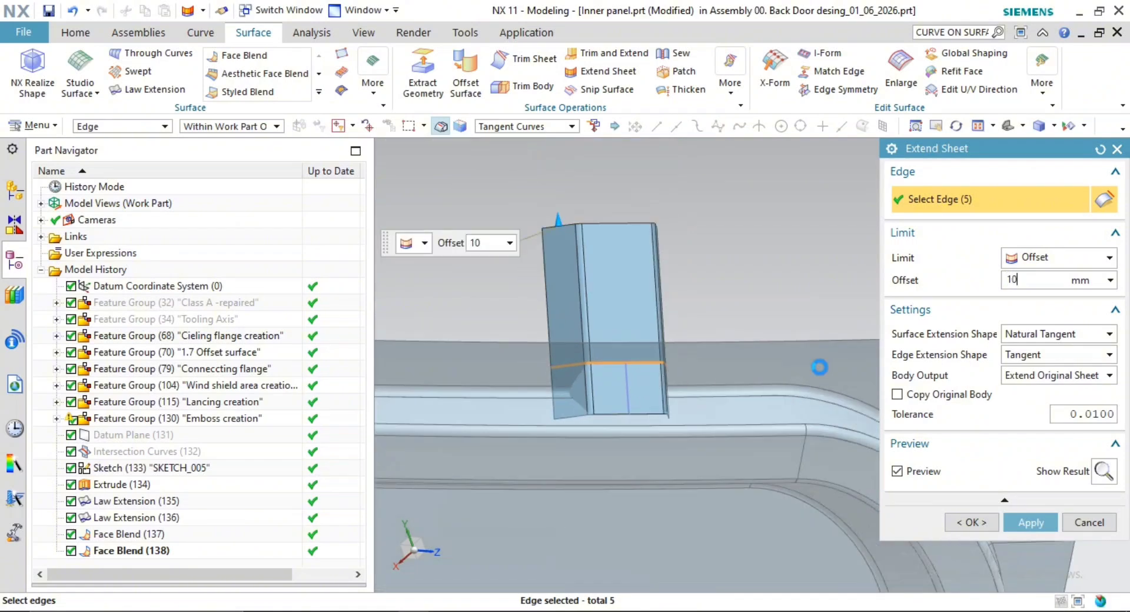
pyautogui.click(612, 414)
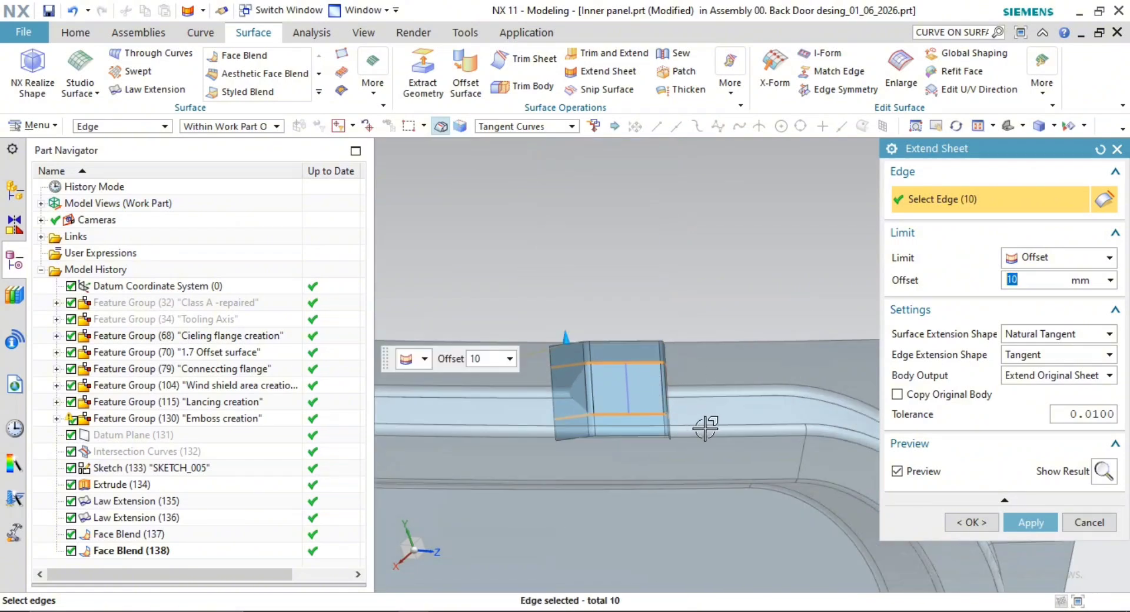
pyautogui.click(971, 522)
# Face blend the inner panel with the extended stiffener sheet at 3 mm radius, reversing the stiffener faces' direction
pyautogui.moveTo(765, 453); pyautogui.dragTo(562, 435, button='middle')
pyautogui.scroll(1, 628, 421)
pyautogui.click(510, 330)
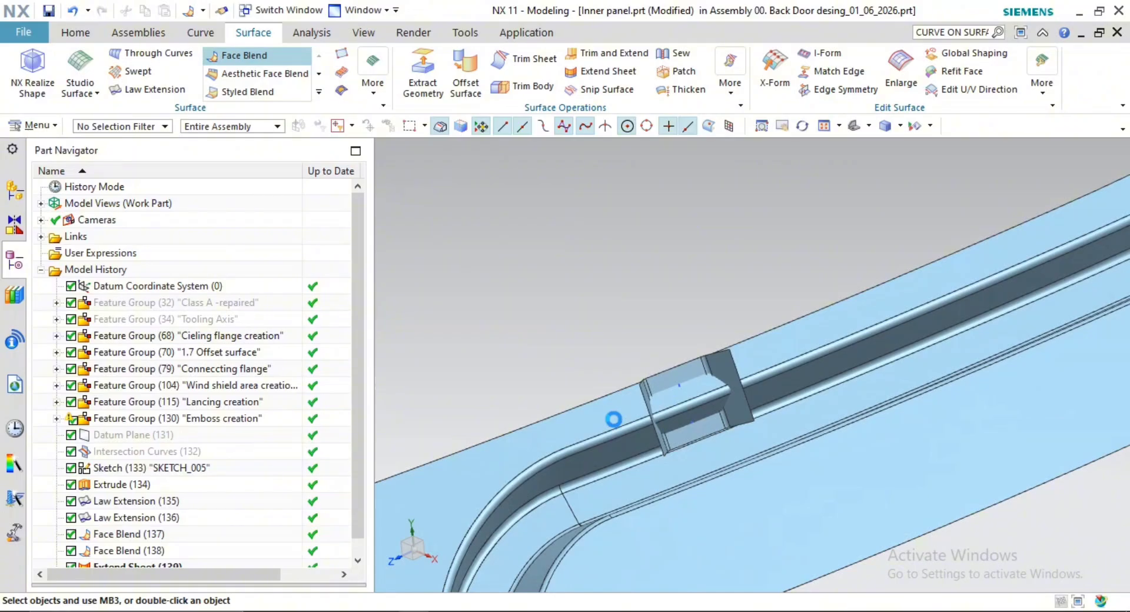
pyautogui.click(610, 421)
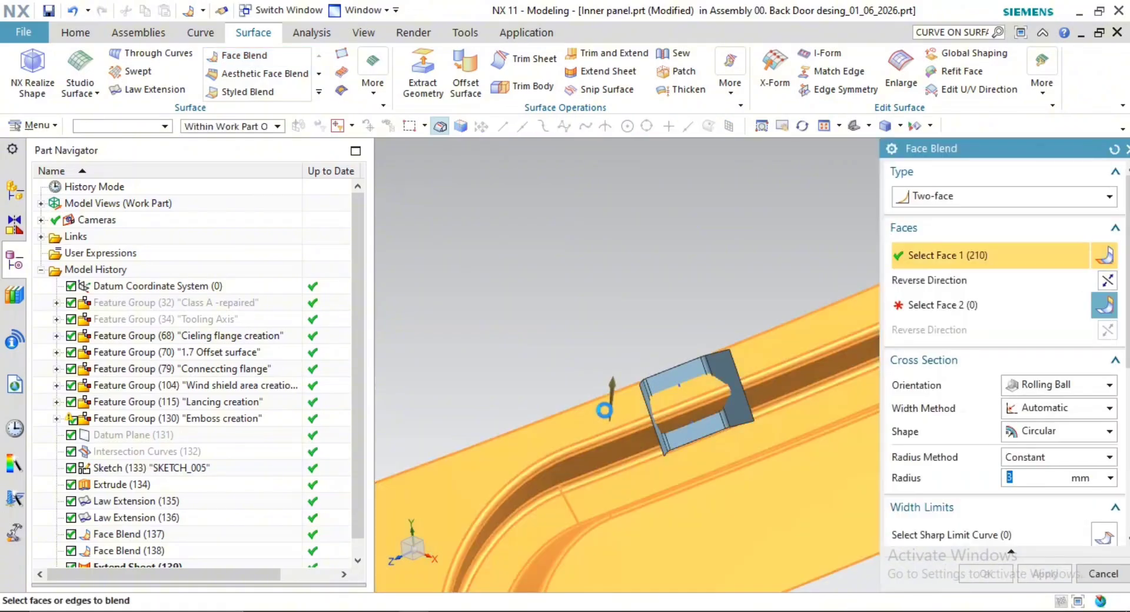
pyautogui.middleClick(613, 351)
pyautogui.scroll(2, 744, 399)
pyautogui.click(744, 399)
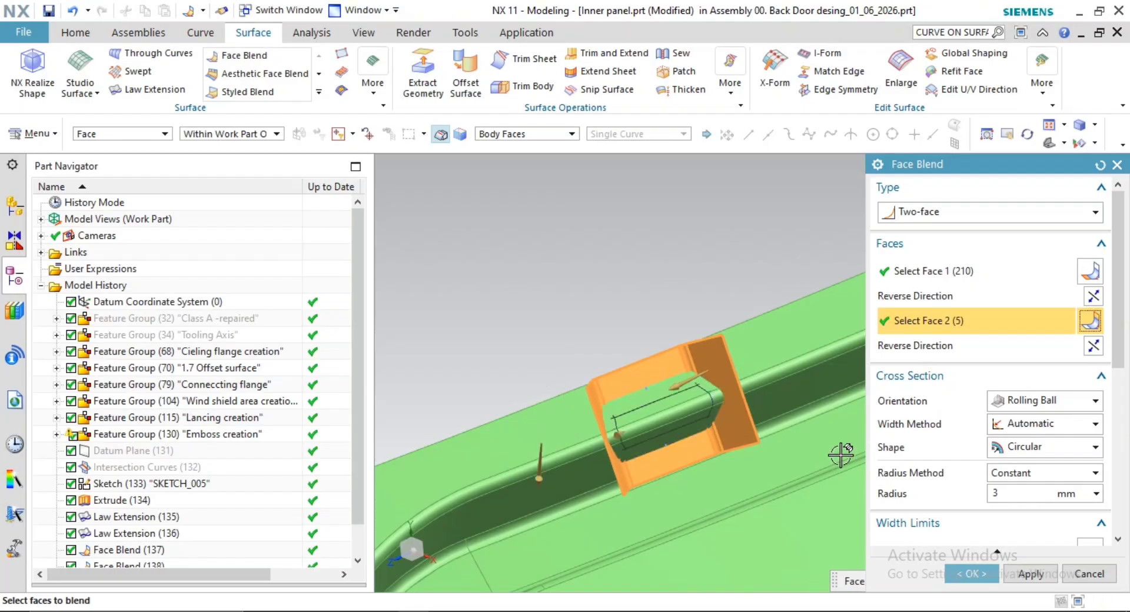
pyautogui.moveTo(683, 444); pyautogui.dragTo(865, 546, button='middle')
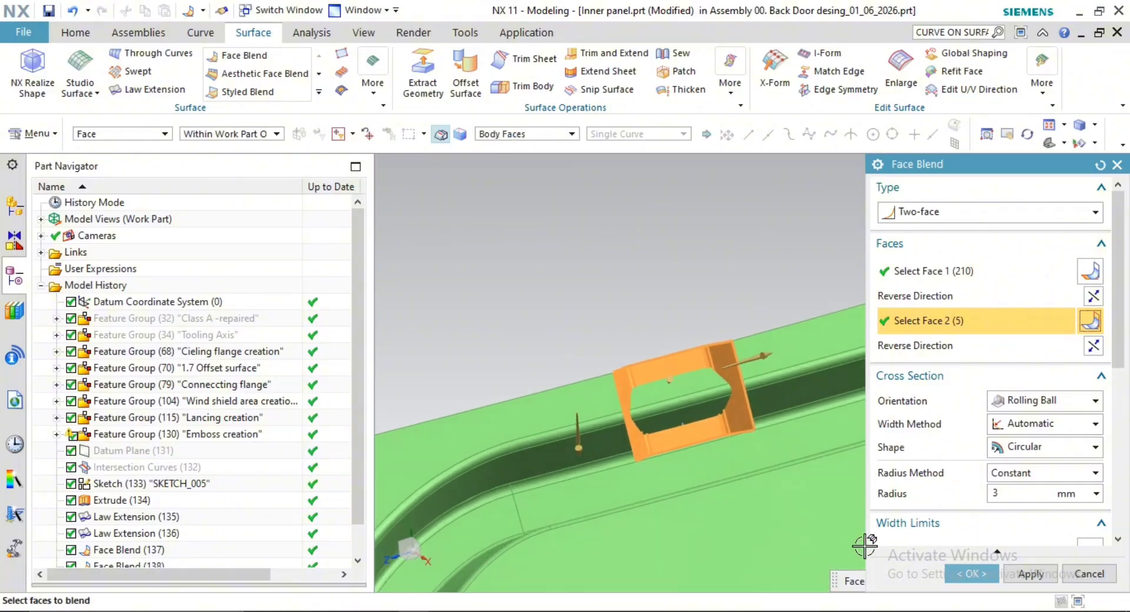
pyautogui.click(974, 574)
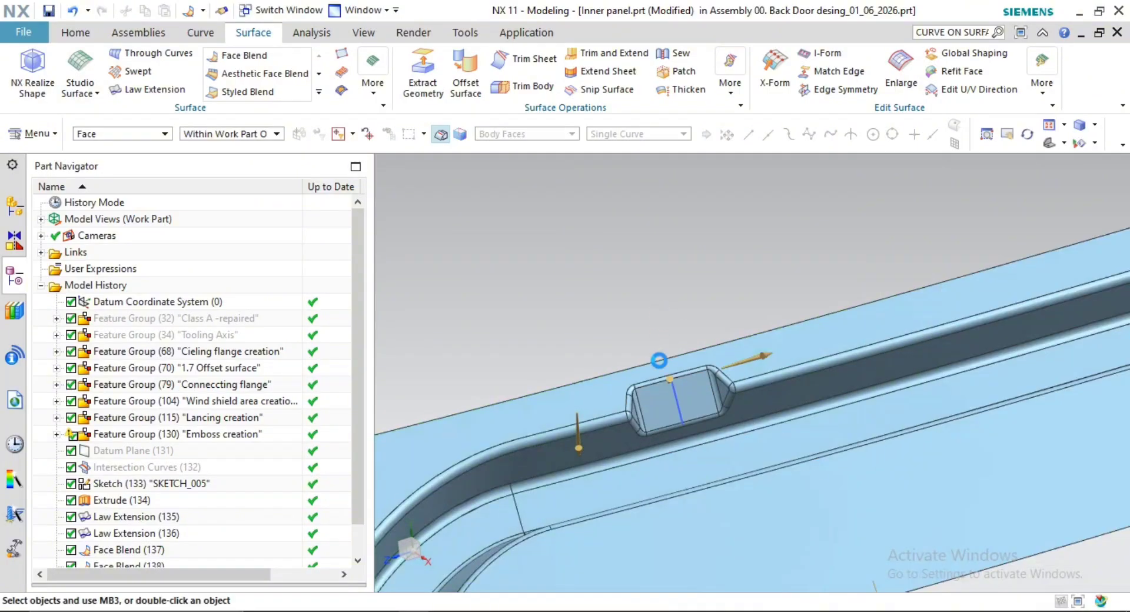
# Hide the sketch line running across the finished stiffener
pyautogui.click(673, 384)
pyautogui.rightClick(673, 384)
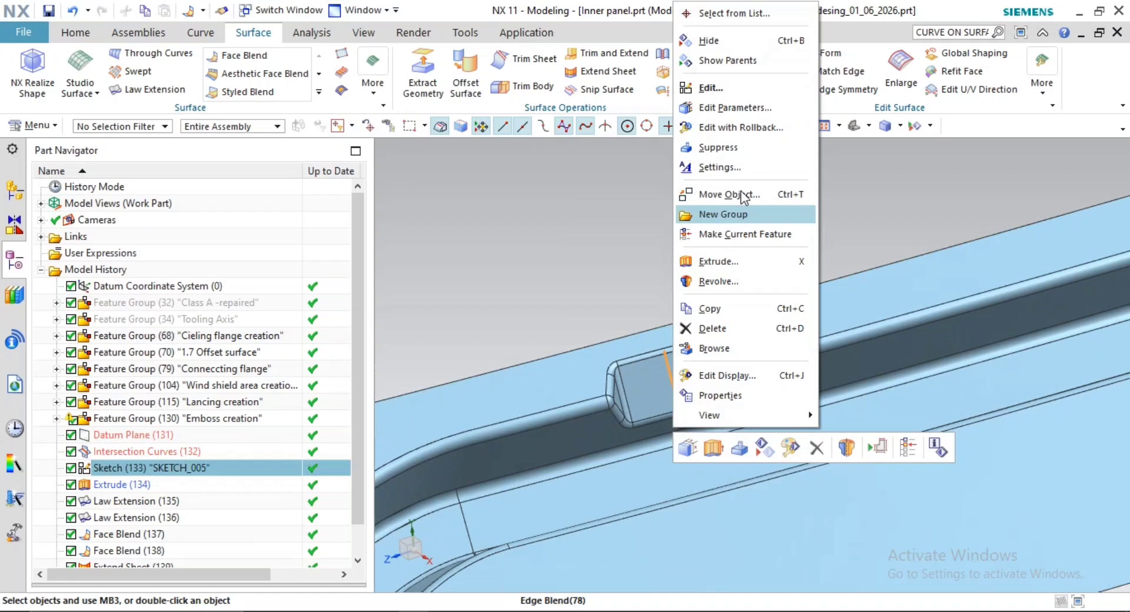
pyautogui.click(746, 41)
# Examine the stiffener and the side channel of the inner panel for the next stiffener's location
pyautogui.moveTo(651, 315)
pyautogui.mouseDown(button='middle')
pyautogui.moveTo(661, 298)
pyautogui.moveTo(704, 425)
pyautogui.moveTo(734, 429)
pyautogui.moveTo(703, 424)
pyautogui.mouseUp(button='middle')
pyautogui.scroll(-5, 703, 425)
pyautogui.scroll(-4, 739, 459)
pyautogui.moveTo(739, 458); pyautogui.dragTo(819, 352, button='middle')
pyautogui.scroll(4, 695, 468)
pyautogui.scroll(-2, 663, 454)
pyautogui.moveTo(818, 352); pyautogui.dragTo(744, 368, button='middle')
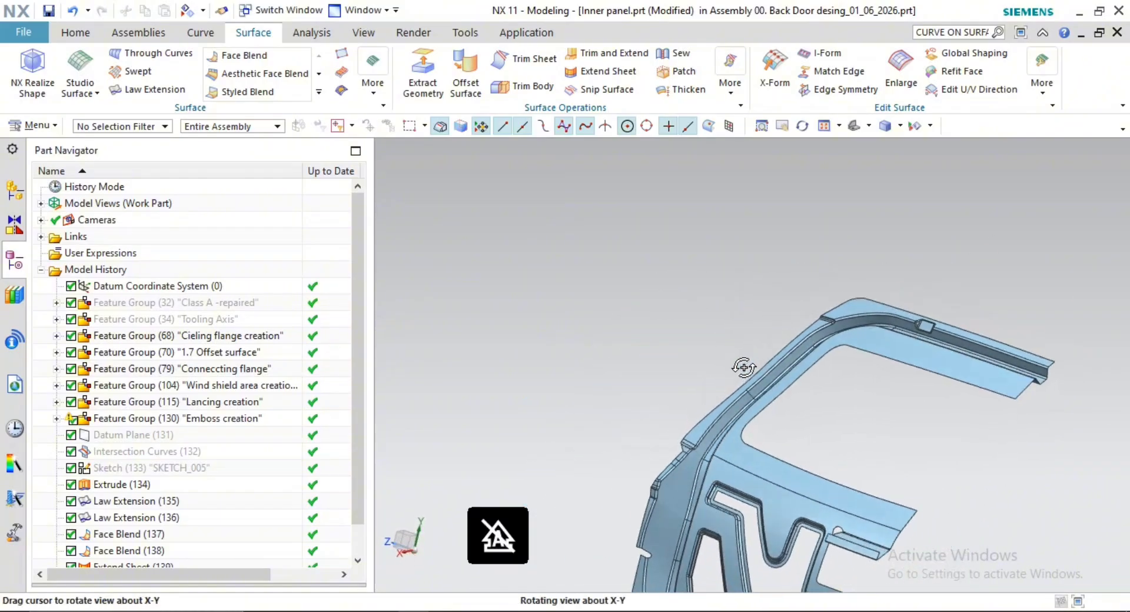
pyautogui.keyDown('shift'); pyautogui.moveTo(844, 374); pyautogui.dragTo(893, 307, button='middle'); pyautogui.keyUp('shift')
pyautogui.scroll(-1, 872, 338)
pyautogui.moveTo(867, 346); pyautogui.dragTo(875, 353, button='middle')
pyautogui.scroll(2, 777, 343)
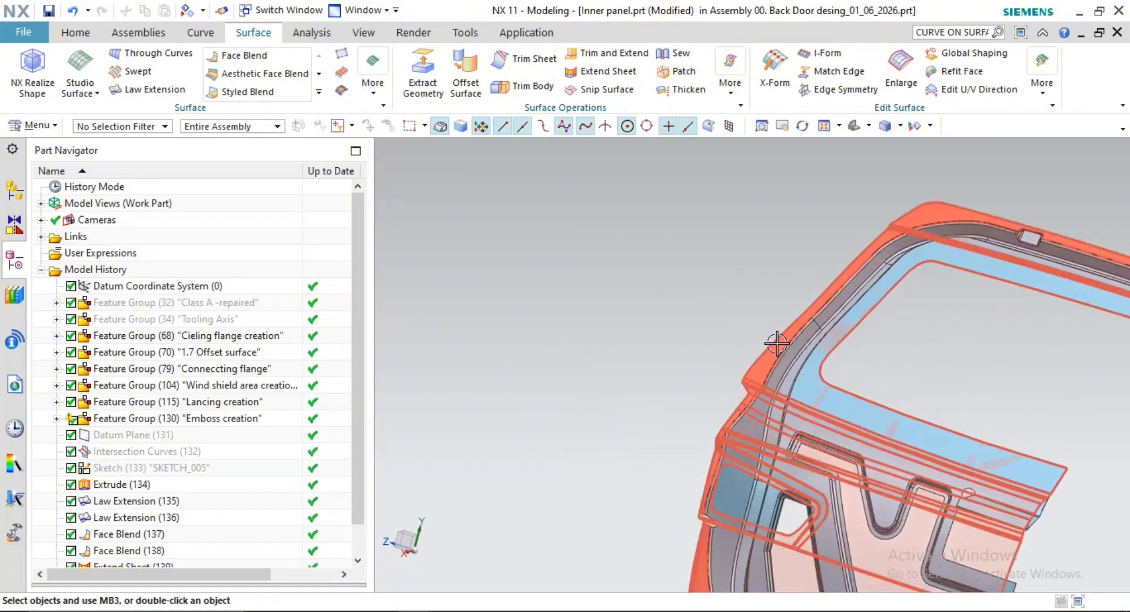
pyautogui.keyDown('shift'); pyautogui.moveTo(796, 345); pyautogui.dragTo(835, 373, button='middle'); pyautogui.keyUp('shift')
pyautogui.scroll(5, 883, 300)
pyautogui.keyDown('shift'); pyautogui.moveTo(860, 314); pyautogui.dragTo(717, 299, button='middle'); pyautogui.keyUp('shift')
pyautogui.scroll(-3, 781, 333)
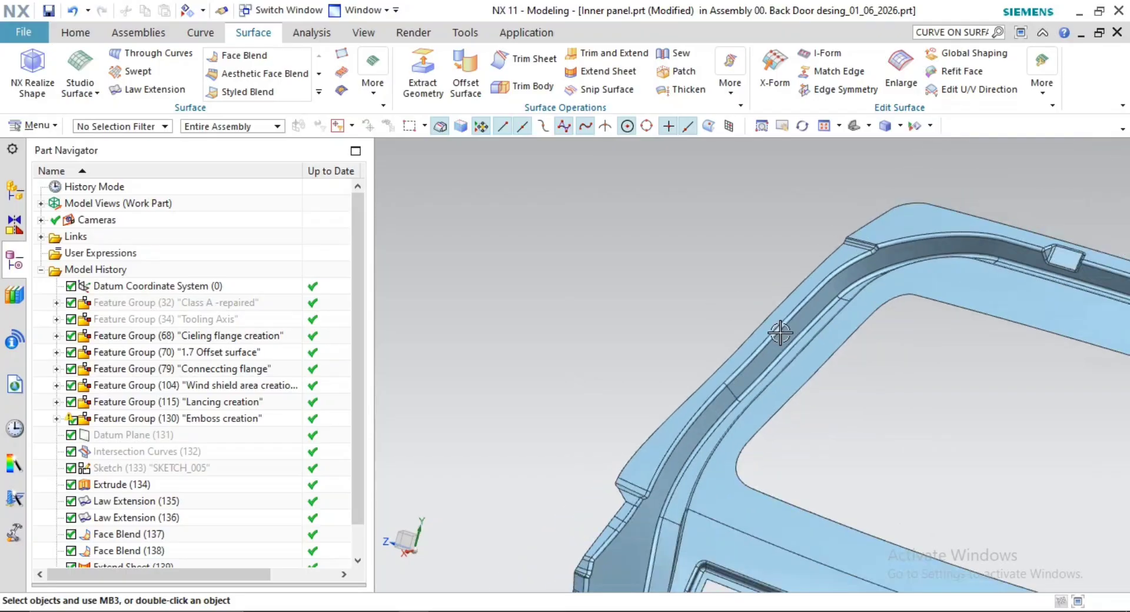
pyautogui.keyDown('shift'); pyautogui.moveTo(781, 332); pyautogui.dragTo(779, 345, button='middle'); pyautogui.keyUp('shift')
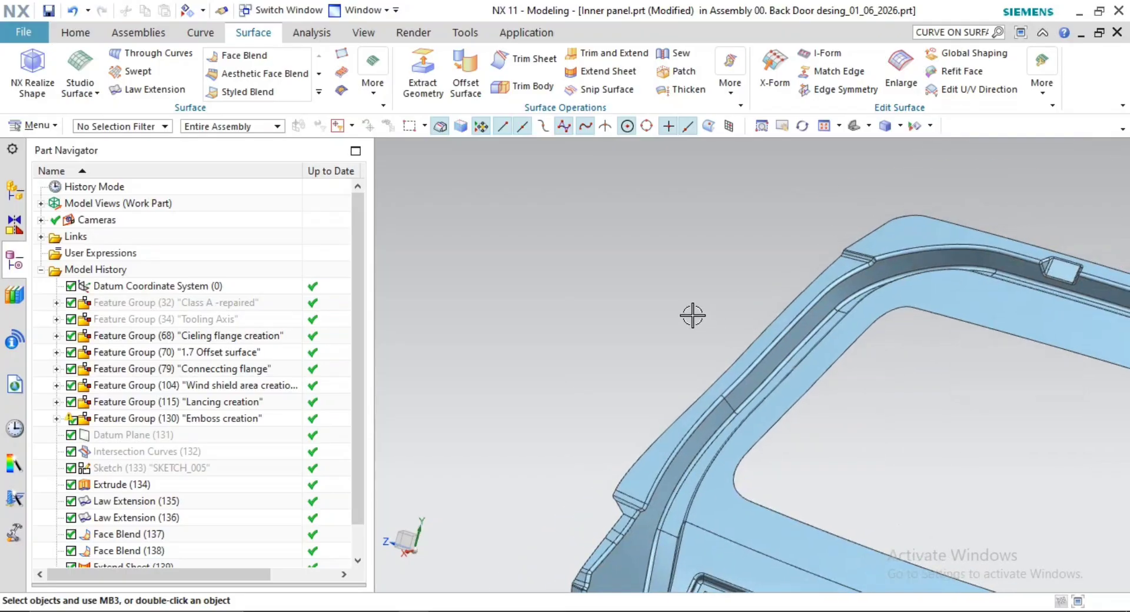
# Create an On Curve datum plane normal to the side channel's edge at about 44.17% arc length
pyautogui.click(79, 38)
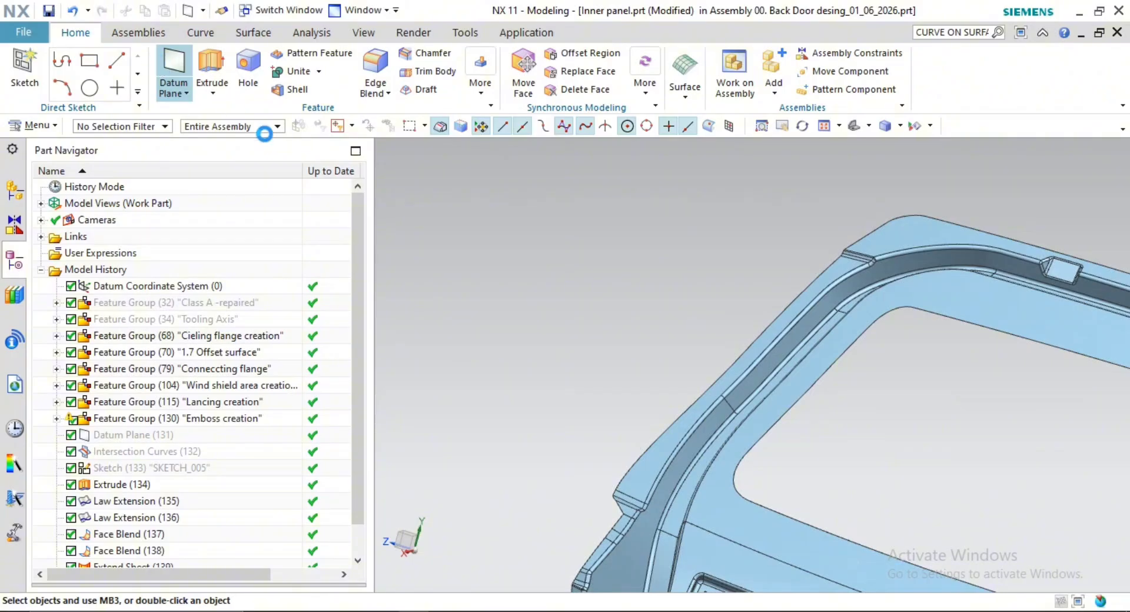
pyautogui.scroll(4, 789, 354)
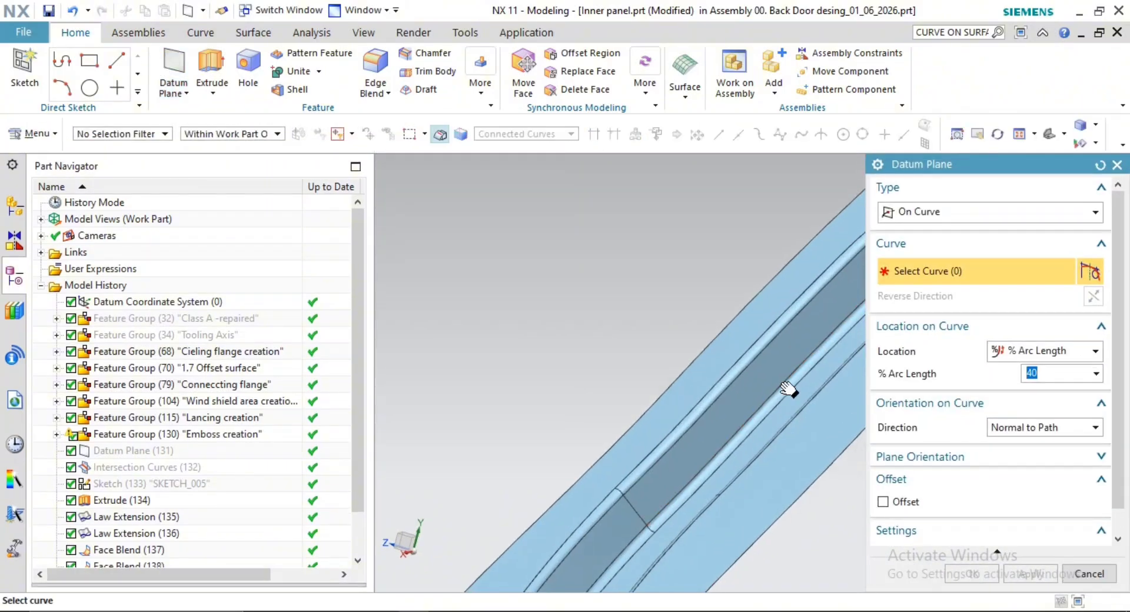
pyautogui.keyDown('shift'); pyautogui.moveTo(787, 391); pyautogui.dragTo(653, 459, button='middle'); pyautogui.keyUp('shift')
pyautogui.click(662, 432)
pyautogui.keyDown('shift'); pyautogui.moveTo(742, 434); pyautogui.dragTo(728, 399, button='middle'); pyautogui.keyUp('shift')
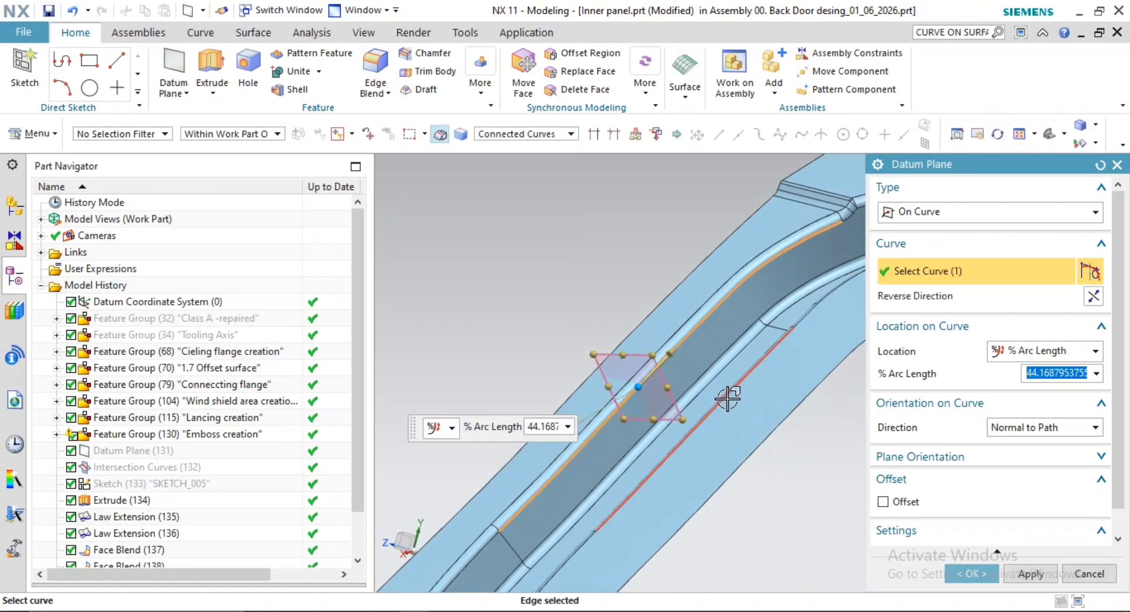
pyautogui.scroll(-1, 1067, 501)
pyautogui.scroll(-5, 777, 462)
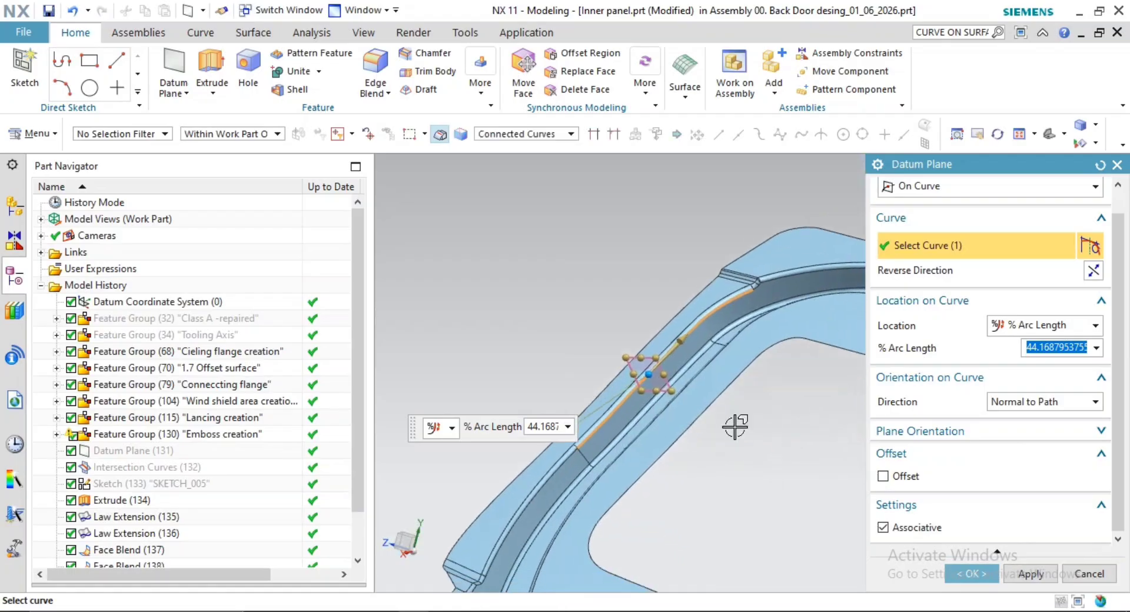
pyautogui.moveTo(781, 469); pyautogui.dragTo(729, 374, button='middle')
pyautogui.middleClick(692, 328)
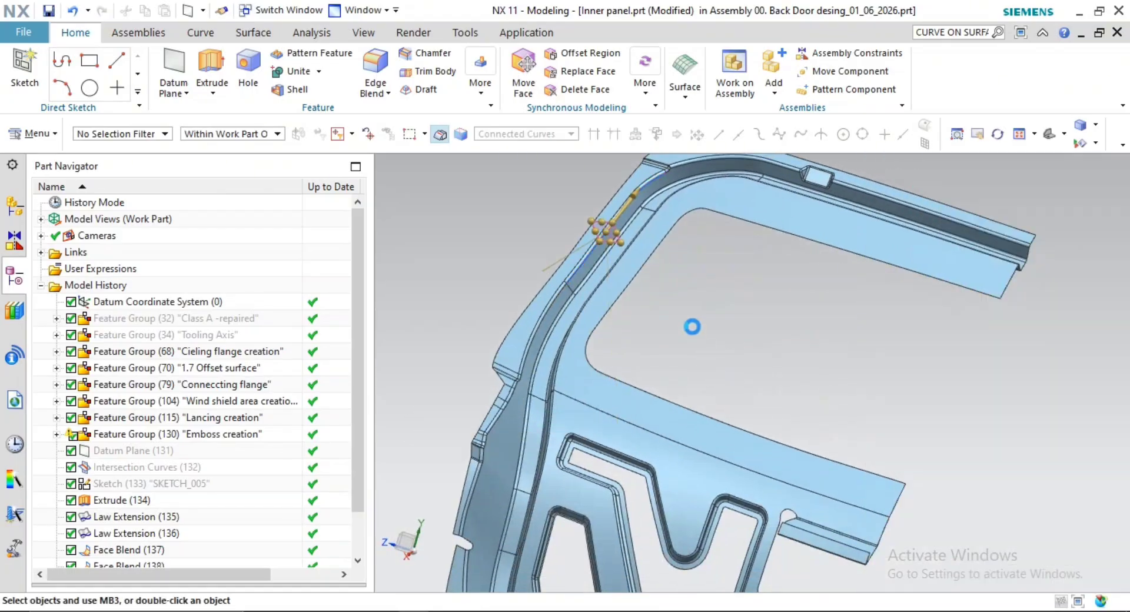
# Create an intersection curve between the side channel's five adjoining flange, bend and wall faces and the new datum plane
pyautogui.keyDown('shift'); pyautogui.moveTo(693, 327); pyautogui.dragTo(782, 428, button='middle'); pyautogui.keyUp('shift')
pyautogui.scroll(3, 797, 446)
pyautogui.keyDown('shift'); pyautogui.moveTo(686, 269); pyautogui.dragTo(712, 359, button='middle'); pyautogui.keyUp('shift')
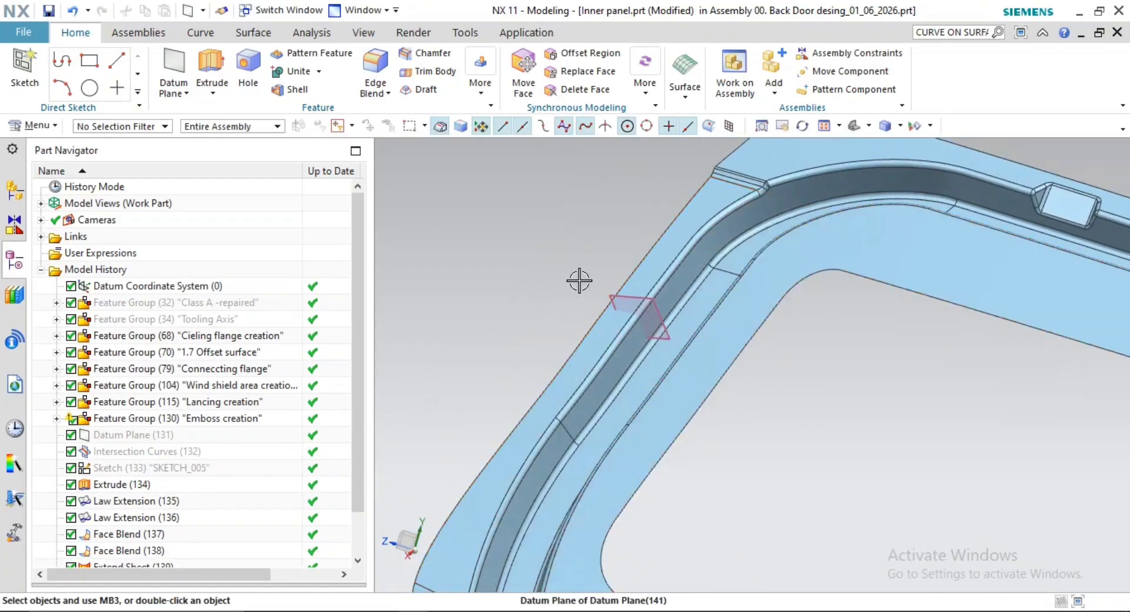
pyautogui.click(200, 32)
pyautogui.click(527, 65)
pyautogui.scroll(2, 594, 390)
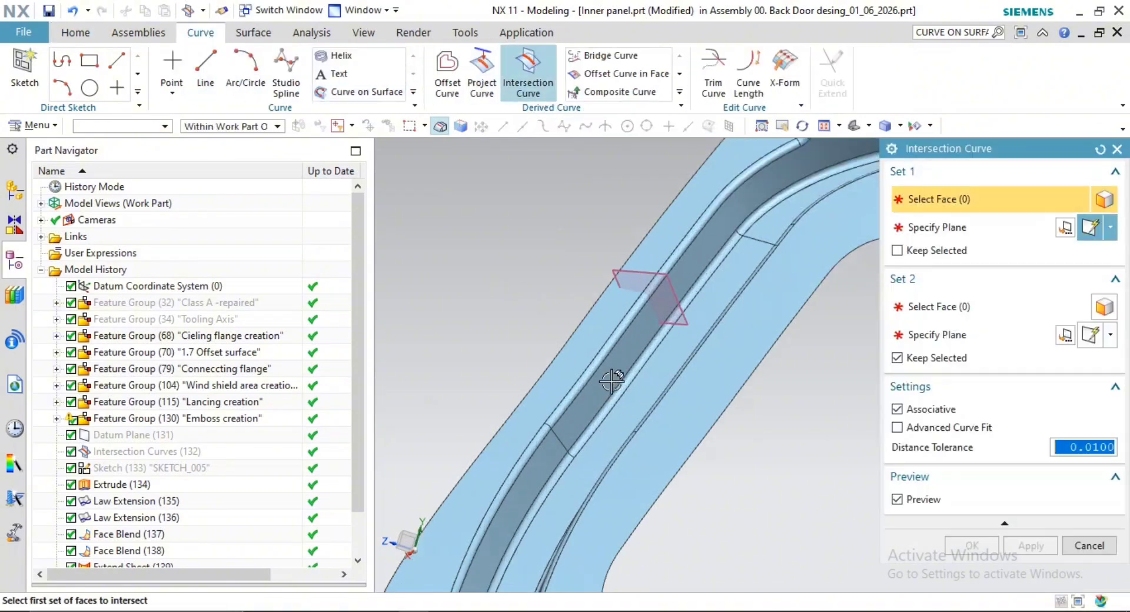
pyautogui.keyDown('shift'); pyautogui.moveTo(644, 366); pyautogui.dragTo(597, 431, button='middle'); pyautogui.keyUp('shift')
pyautogui.click(556, 356)
pyautogui.scroll(2, 584, 386)
pyautogui.keyDown('shift'); pyautogui.moveTo(584, 386); pyautogui.dragTo(560, 441, button='middle'); pyautogui.keyUp('shift')
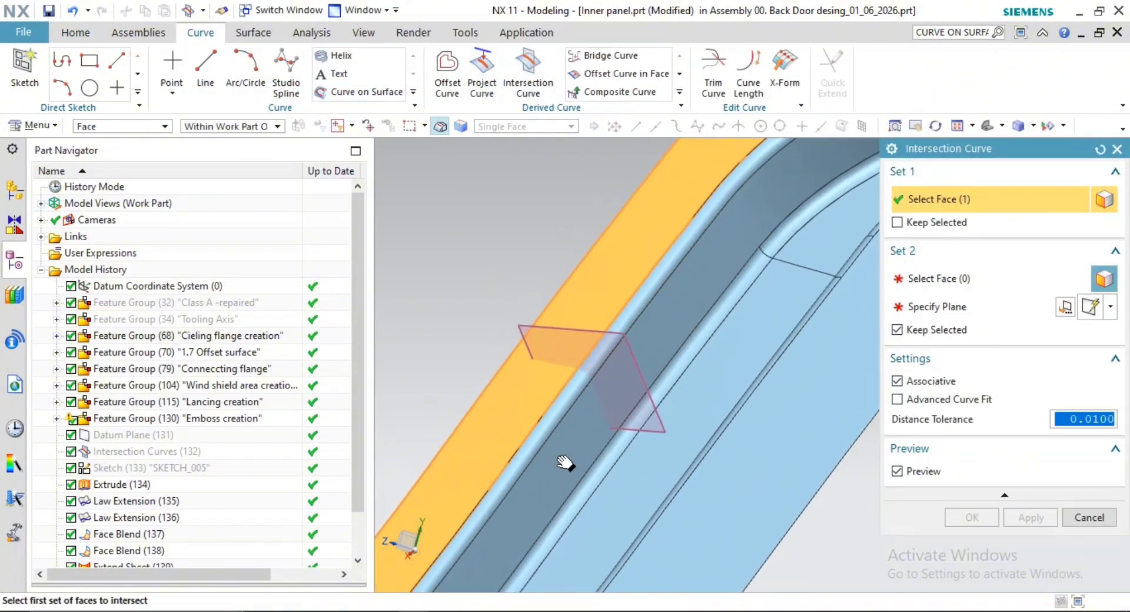
pyautogui.scroll(1, 560, 433)
pyautogui.click(563, 414)
pyautogui.click(579, 441)
pyautogui.click(620, 482)
pyautogui.click(646, 503)
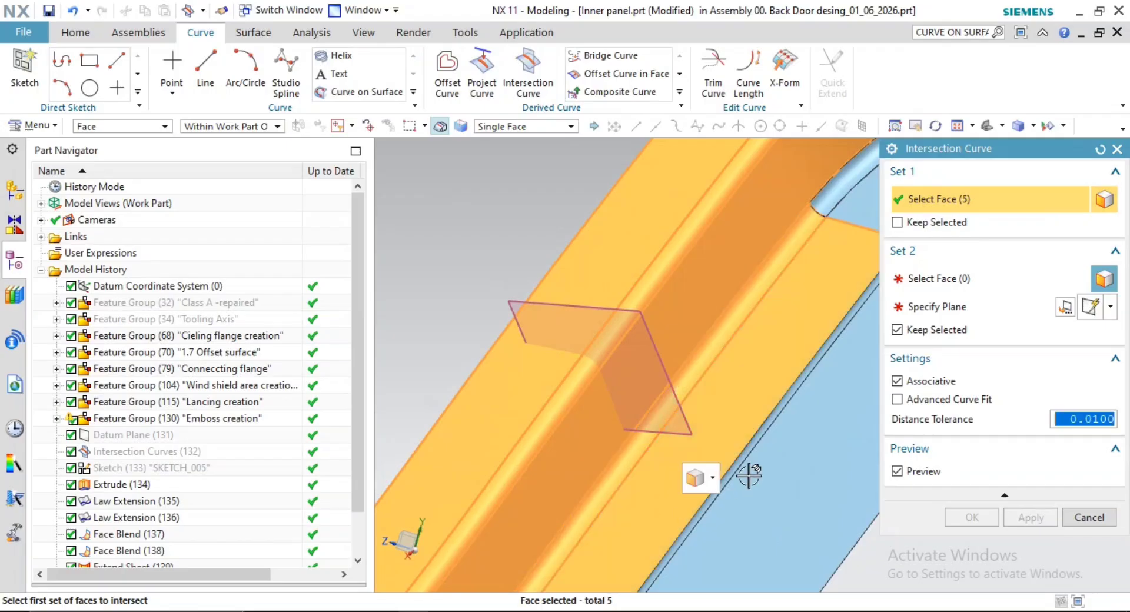
pyautogui.scroll(-2, 844, 482)
pyautogui.keyDown('shift'); pyautogui.moveTo(843, 483); pyautogui.dragTo(788, 403, button='middle'); pyautogui.keyUp('shift')
pyautogui.middleClick(702, 365)
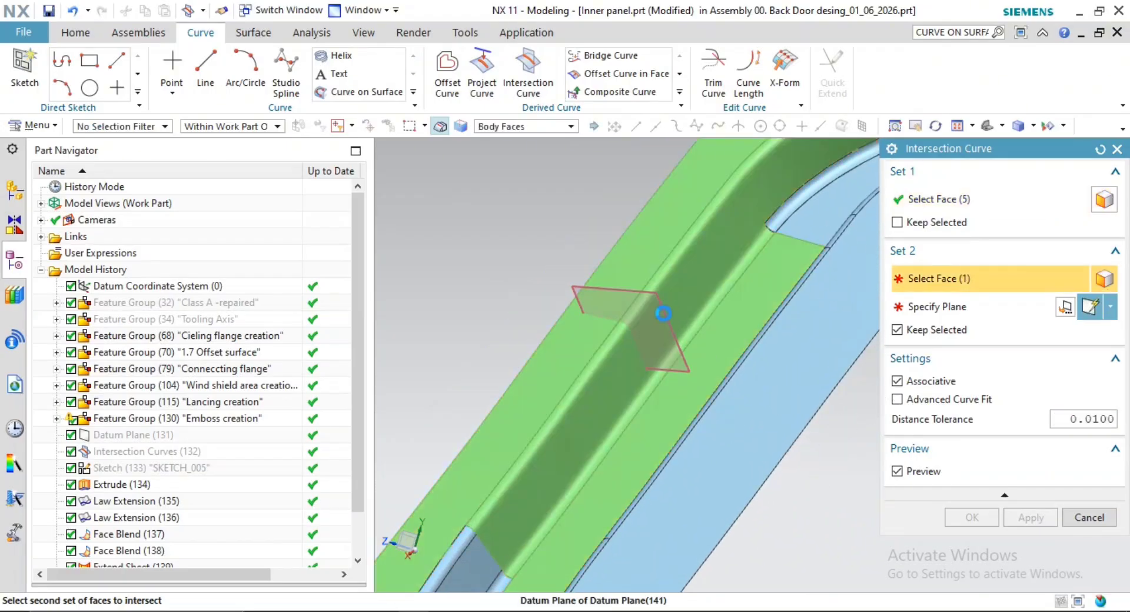
pyautogui.click(663, 313)
pyautogui.click(983, 522)
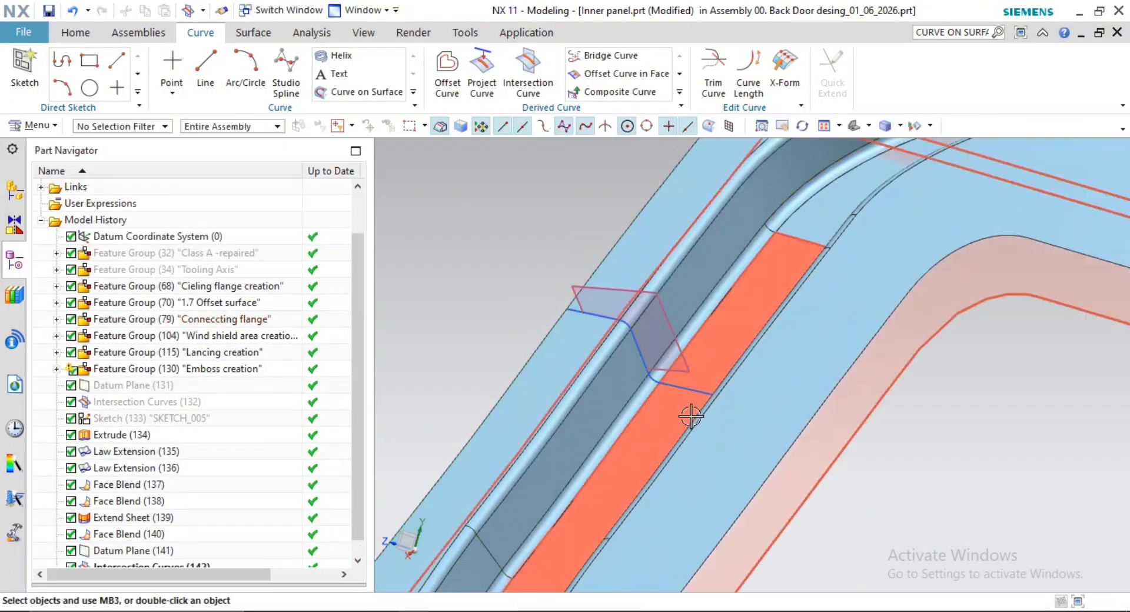
pyautogui.moveTo(689, 416); pyautogui.dragTo(928, 403, button='middle')
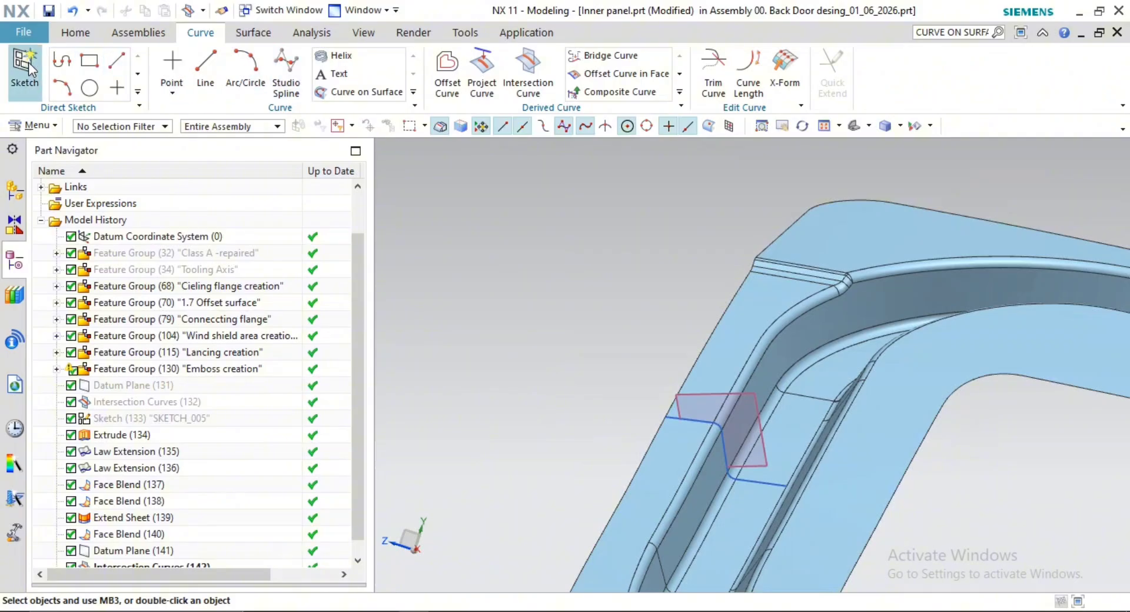
# Create a sketch on the side channel's new datum plane with its origin at the outer flange end of the intersection curve
pyautogui.click(1033, 253)
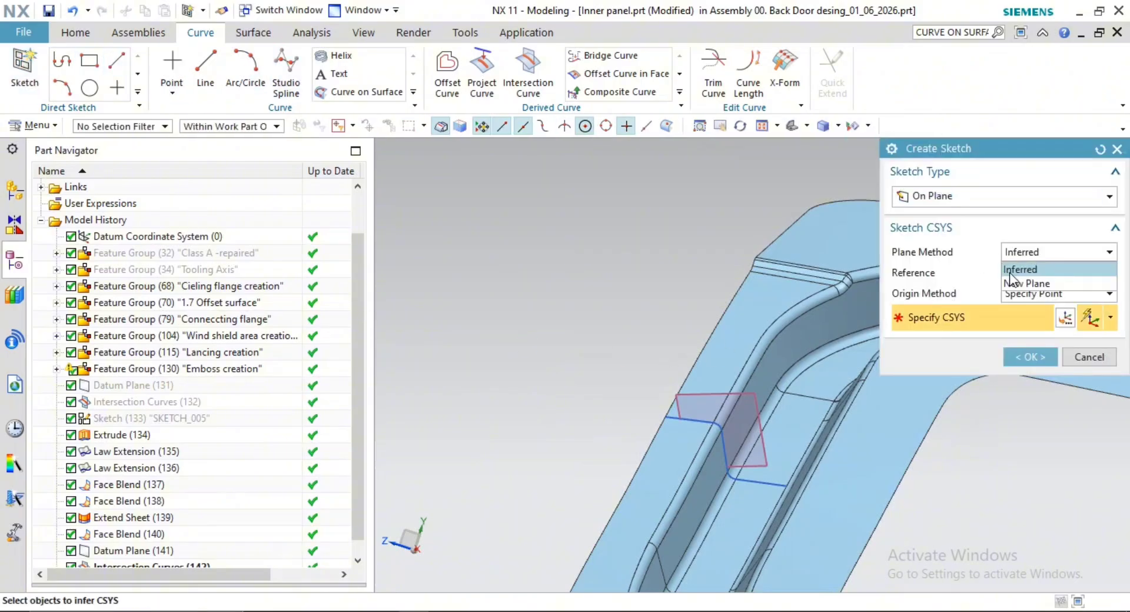
pyautogui.click(1026, 283)
pyautogui.click(706, 394)
pyautogui.moveTo(725, 393)
pyautogui.keyDown('shift'); pyautogui.mouseDown(button='middle')
pyautogui.moveTo(654, 323)
pyautogui.moveTo(546, 289)
pyautogui.mouseUp(button='middle'); pyautogui.keyUp('shift')
pyautogui.click(640, 279)
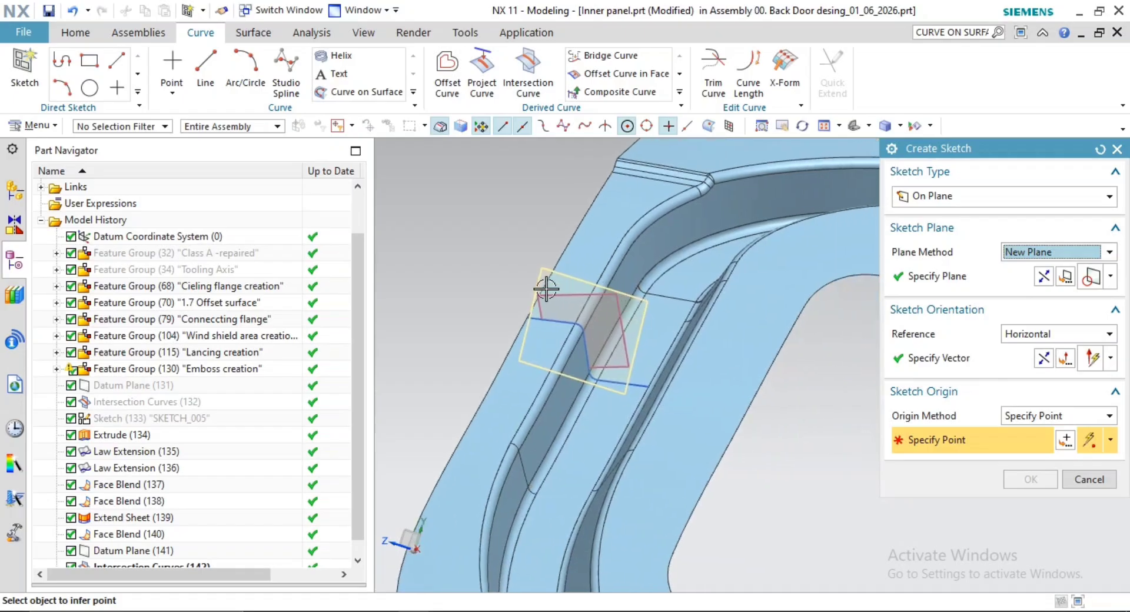
pyautogui.click(531, 318)
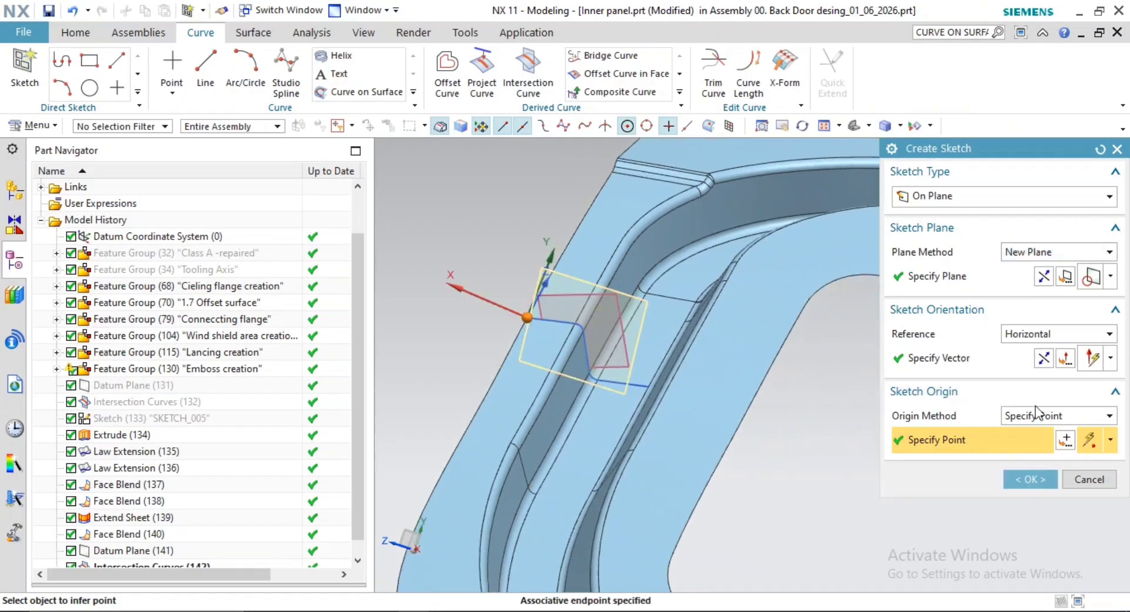
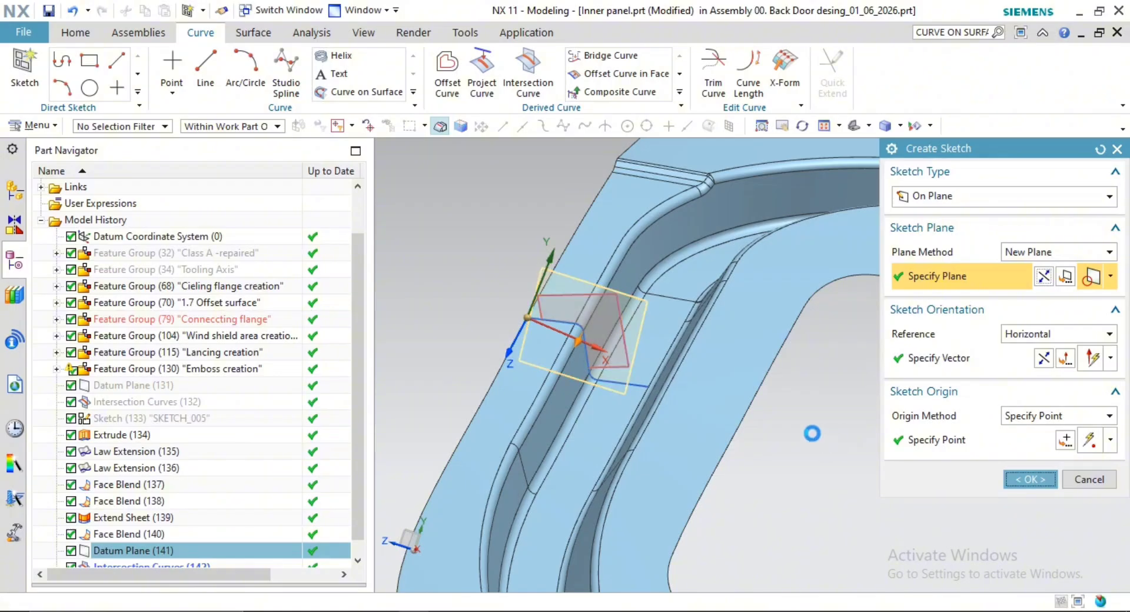
pyautogui.click(1024, 479)
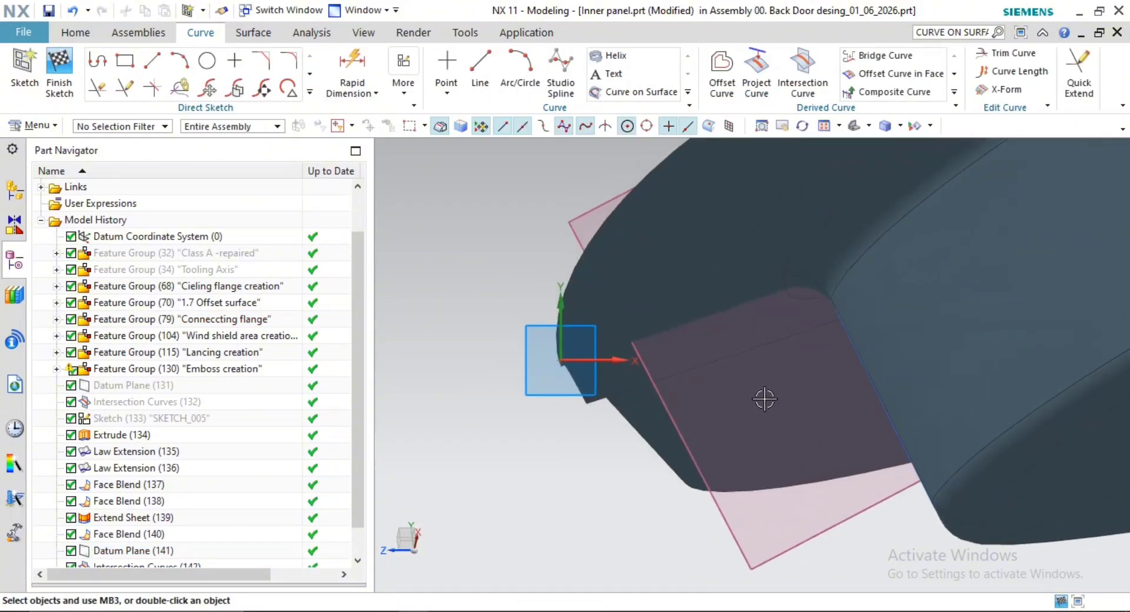
pyautogui.moveTo(772, 381)
pyautogui.mouseDown(button='middle')
pyautogui.moveTo(802, 404)
pyautogui.moveTo(636, 328)
pyautogui.mouseUp(button='middle')
pyautogui.scroll(-4, 999, 455)
pyautogui.scroll(2, 613, 394)
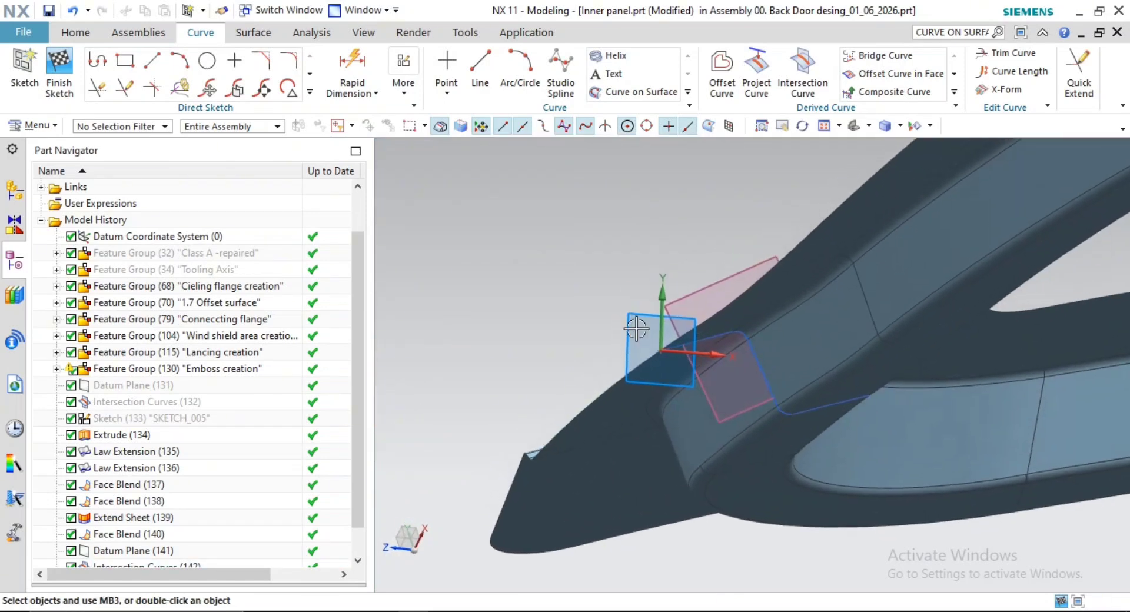
pyautogui.click(159, 67)
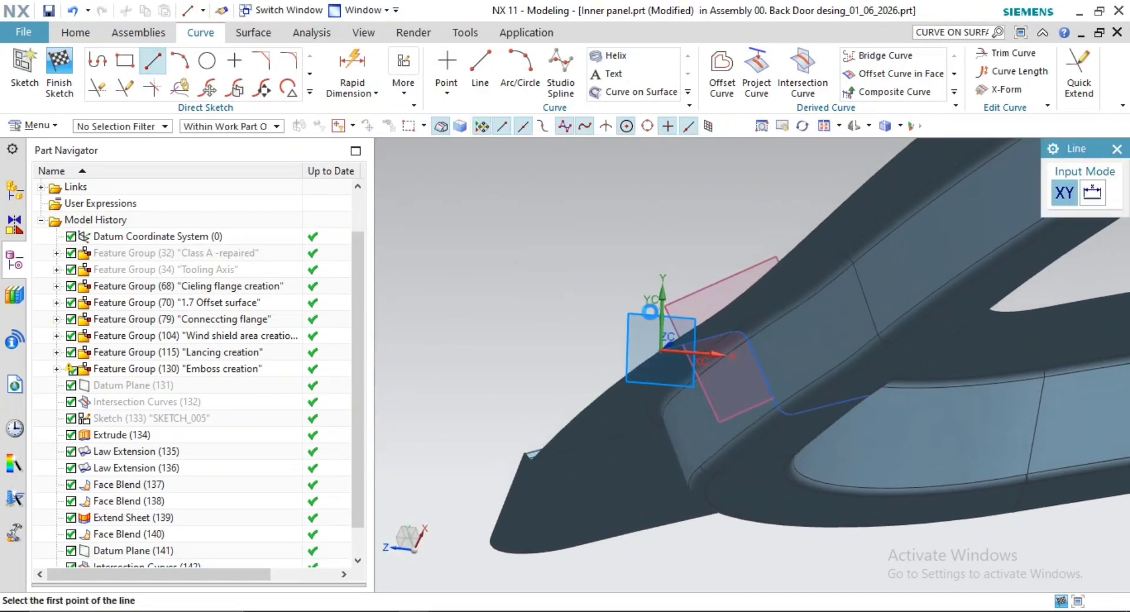
pyautogui.scroll(3, 699, 346)
pyautogui.click(734, 316)
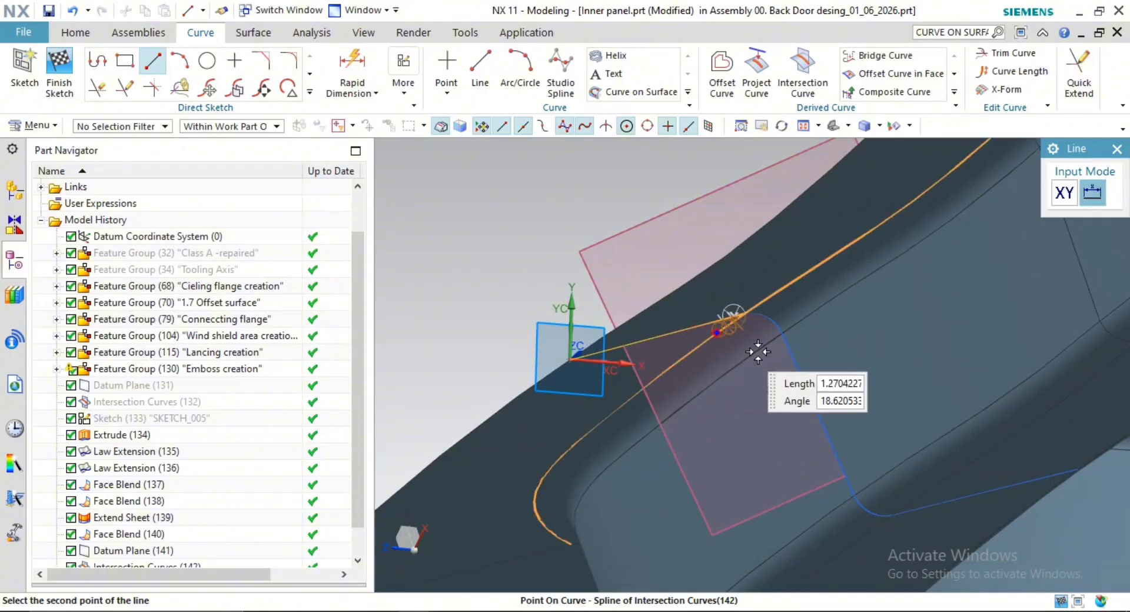
pyautogui.press('Escape')
pyautogui.press('Escape')
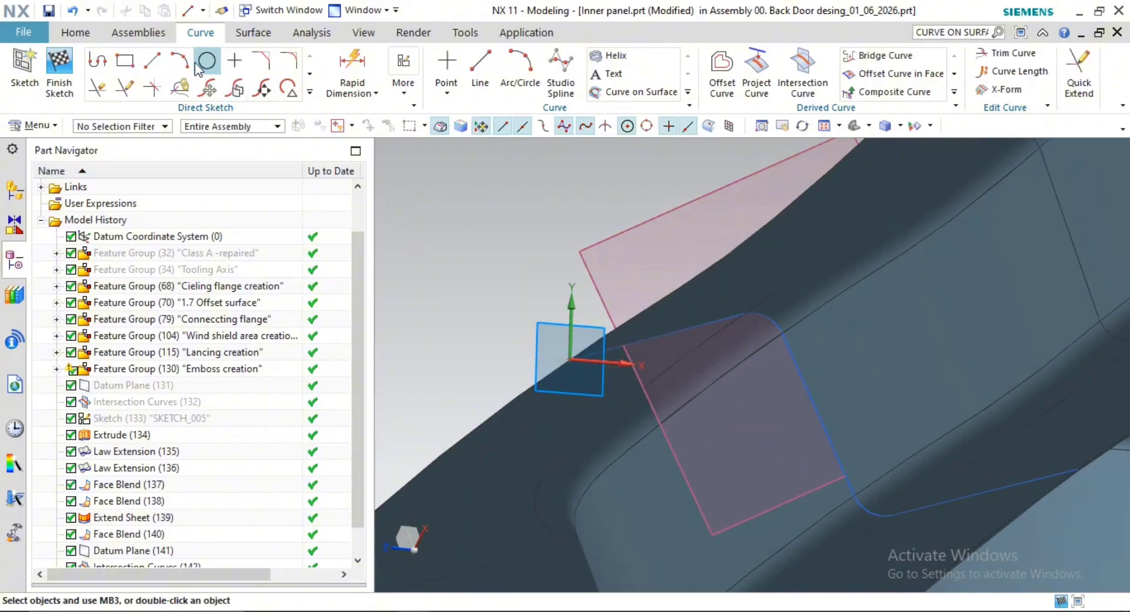
pyautogui.click(156, 66)
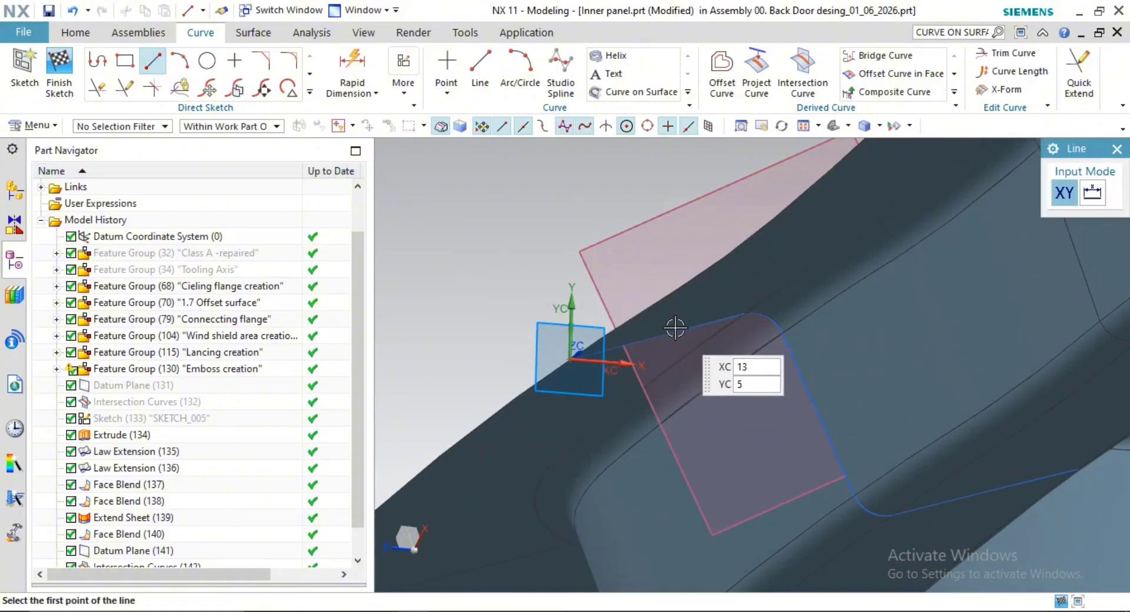
pyautogui.click(733, 316)
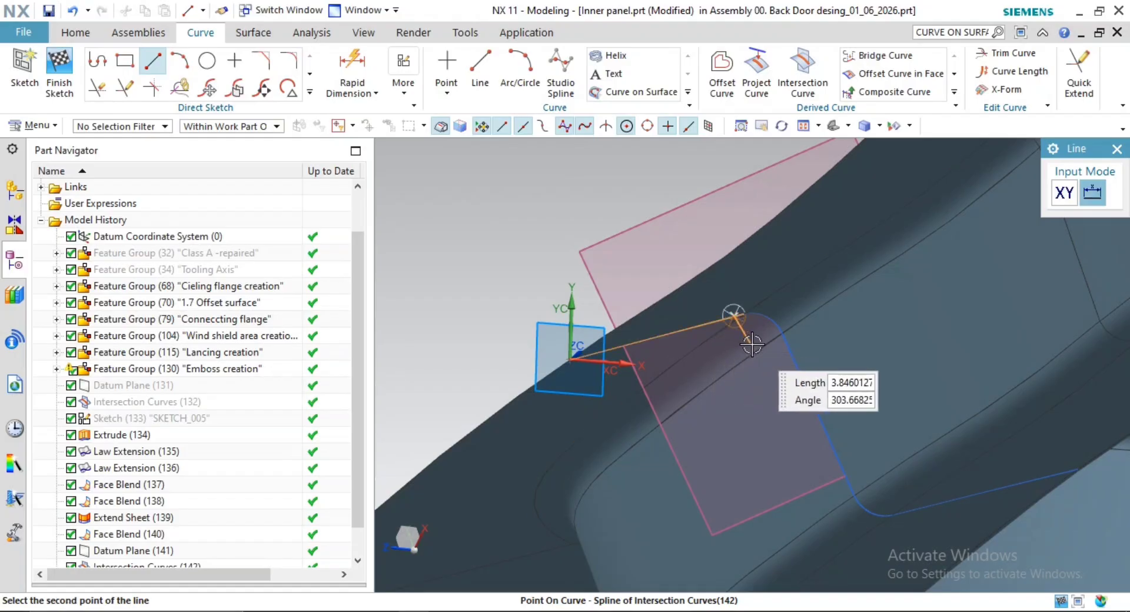
pyautogui.press('Escape')
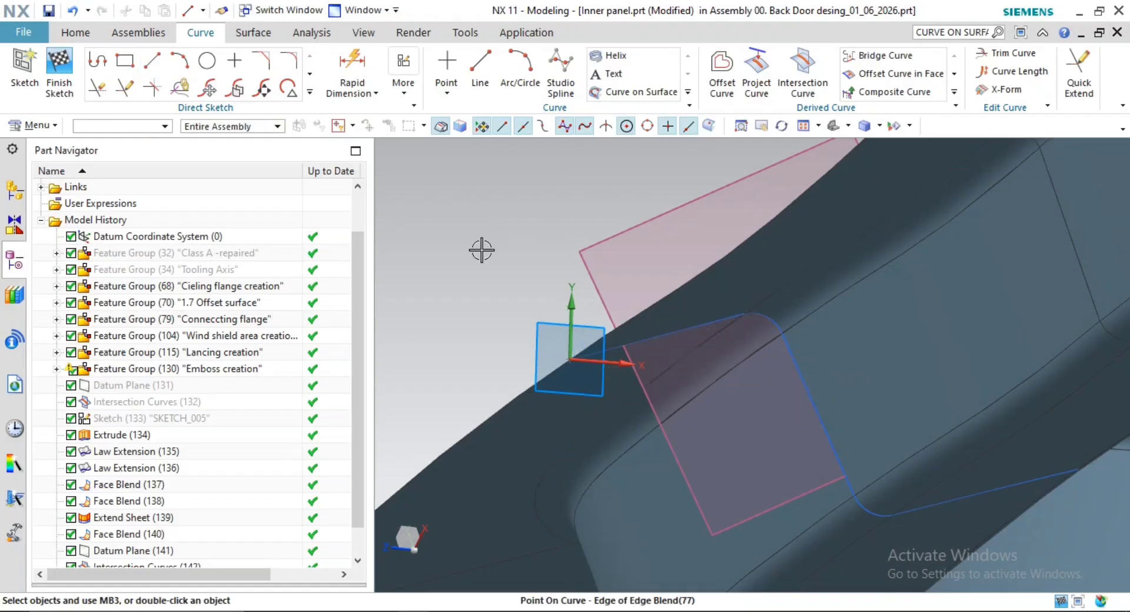
# Sketch a slanted line about 18 mm long across the bend from the flange to the channel wall section
pyautogui.click(155, 63)
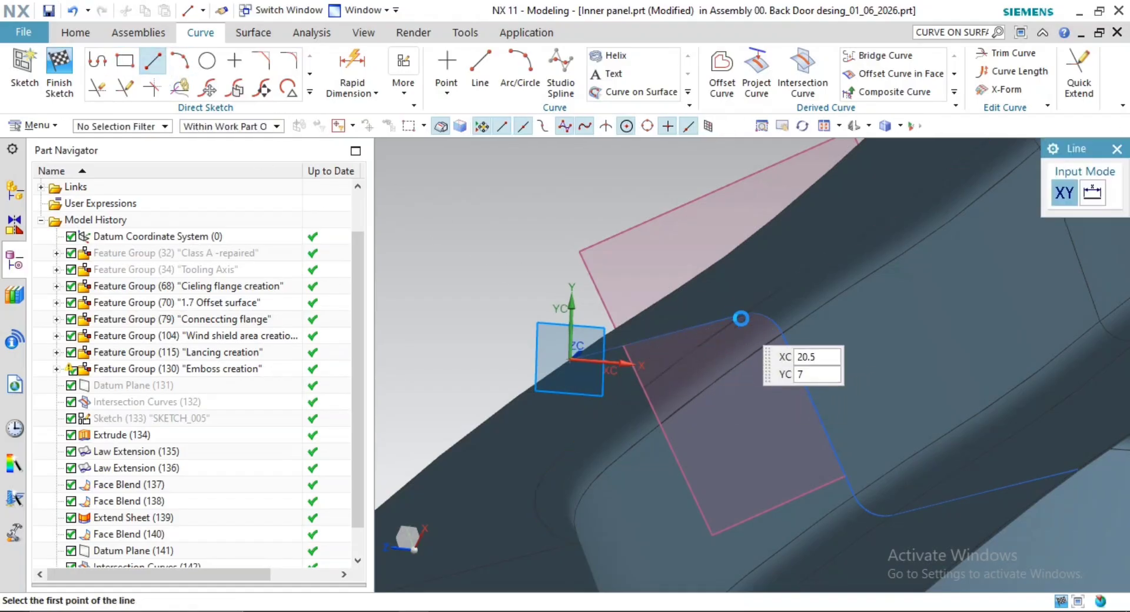
pyautogui.click(688, 328)
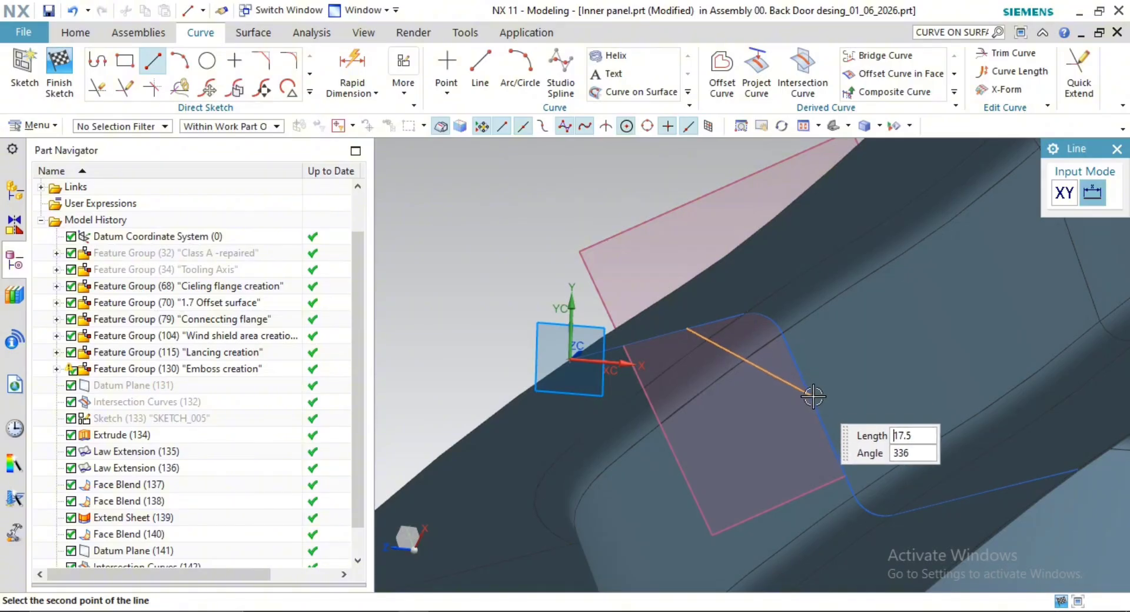
pyautogui.click(818, 385)
pyautogui.press('Escape')
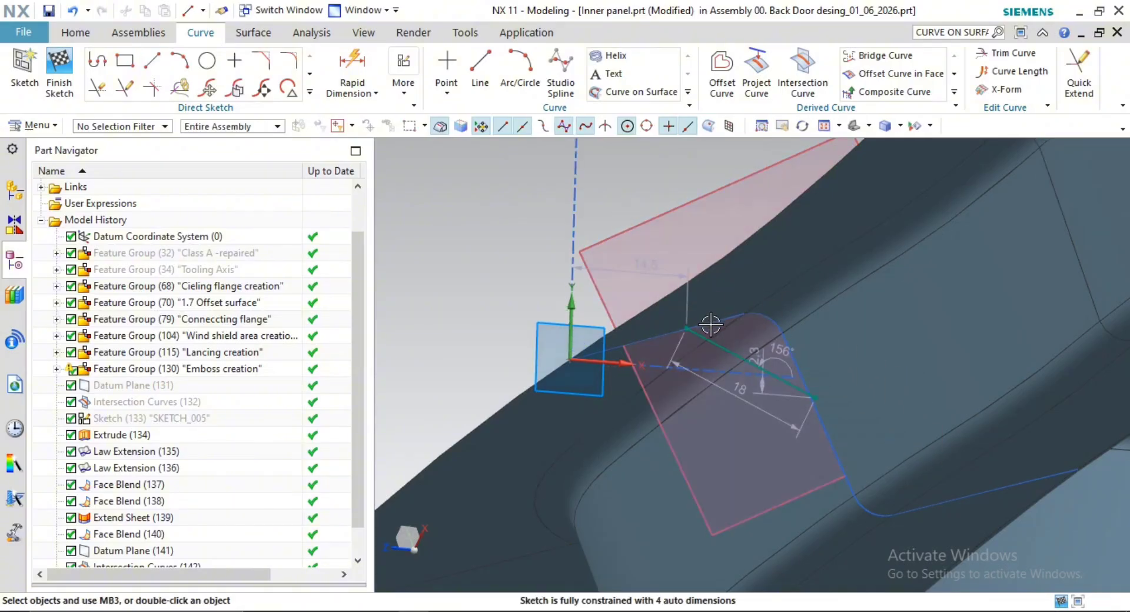
# Constrain the line's upper endpoint with Point on Curve to the flange section of the intersection curve
pyautogui.moveTo(714, 323); pyautogui.dragTo(678, 330, button='middle')
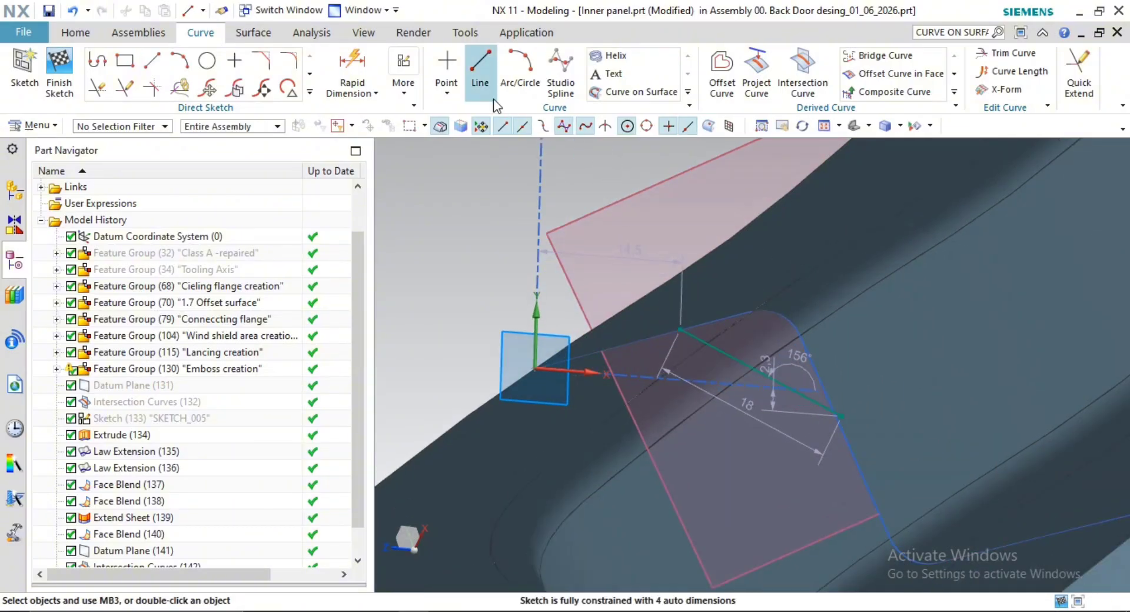
pyautogui.click(404, 73)
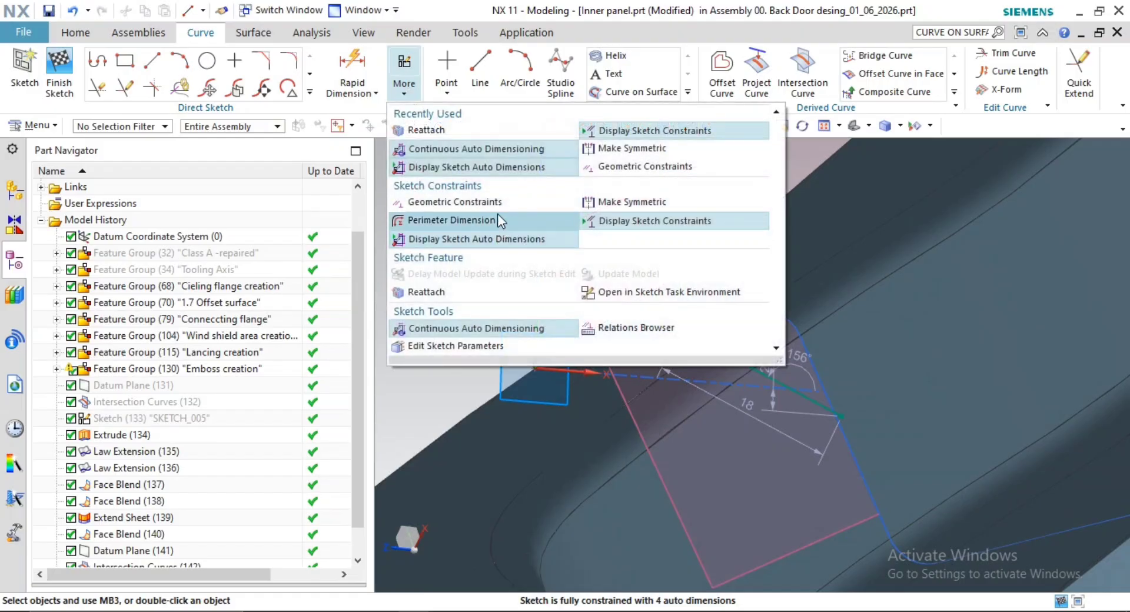
pyautogui.click(451, 201)
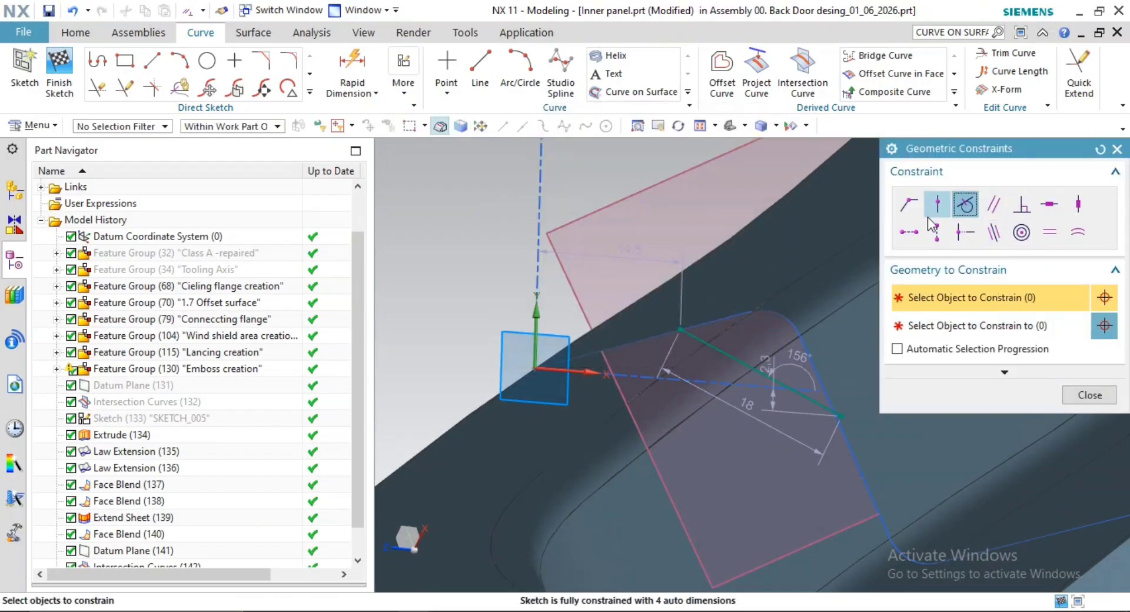
pyautogui.click(909, 206)
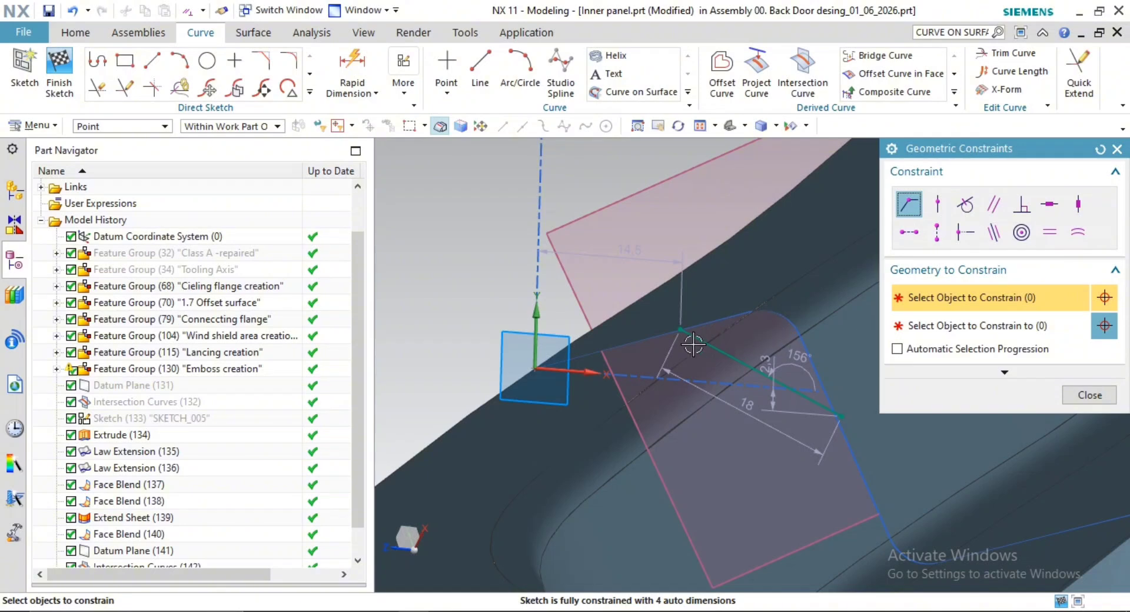
pyautogui.scroll(4, 686, 325)
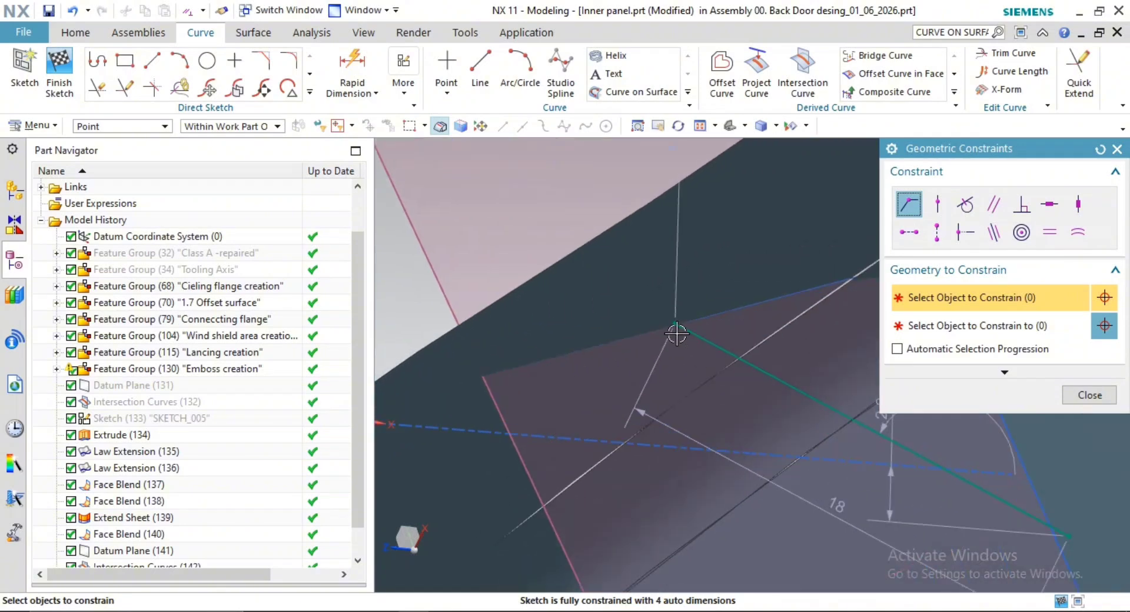
pyautogui.click(938, 205)
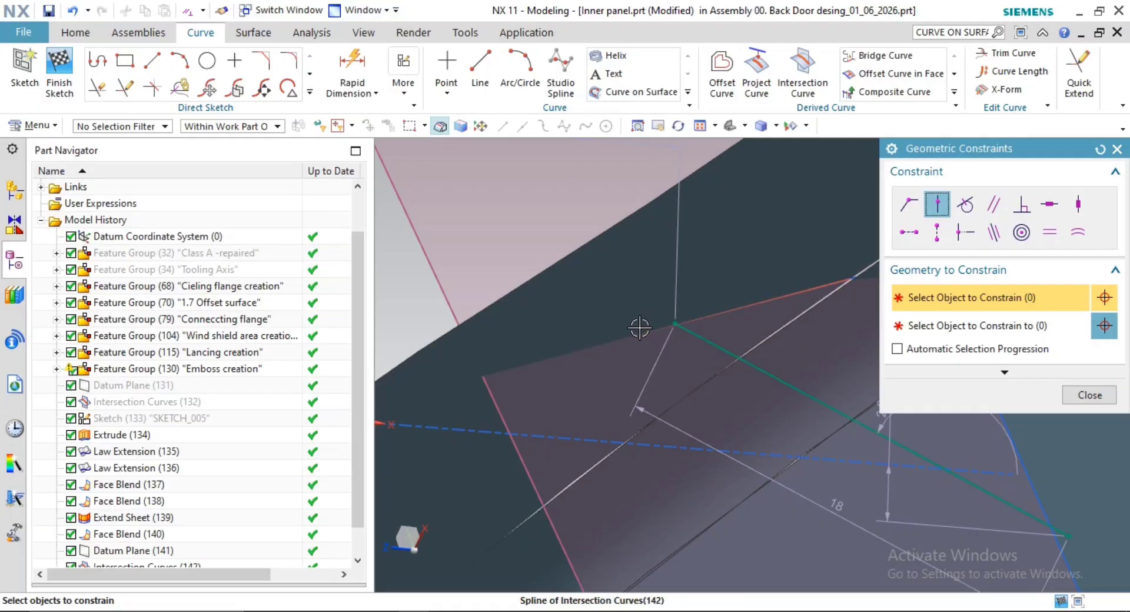
pyautogui.middleClick(717, 287)
pyautogui.click(676, 324)
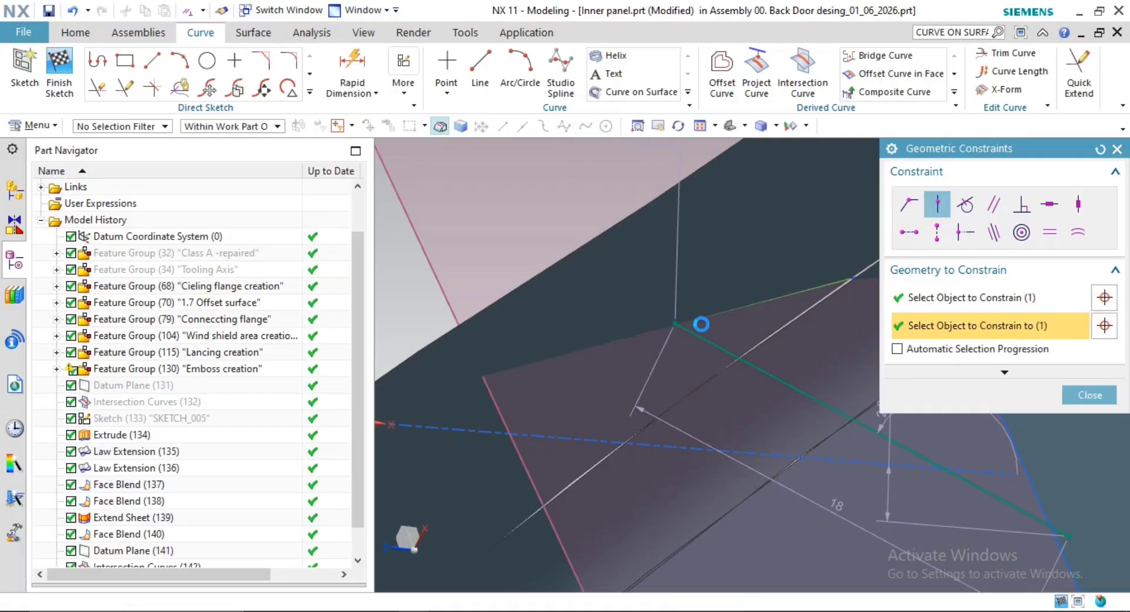
pyautogui.click(1090, 395)
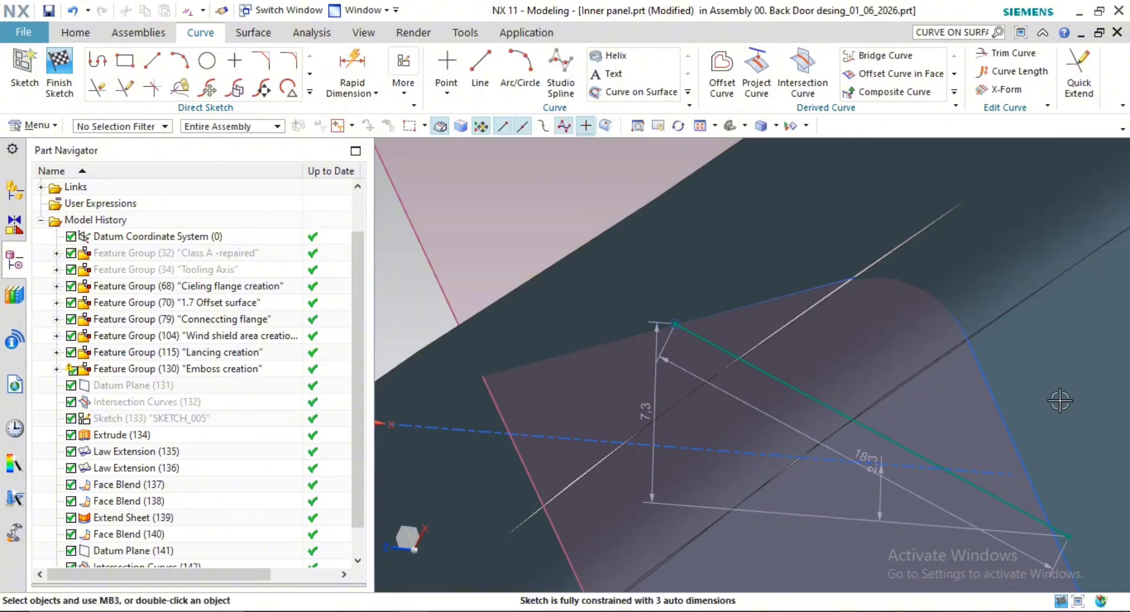
# Reposition the slanted line's length dimension beside the bend and set the length to 24 mm
pyautogui.moveTo(1054, 396); pyautogui.dragTo(804, 379, button='middle')
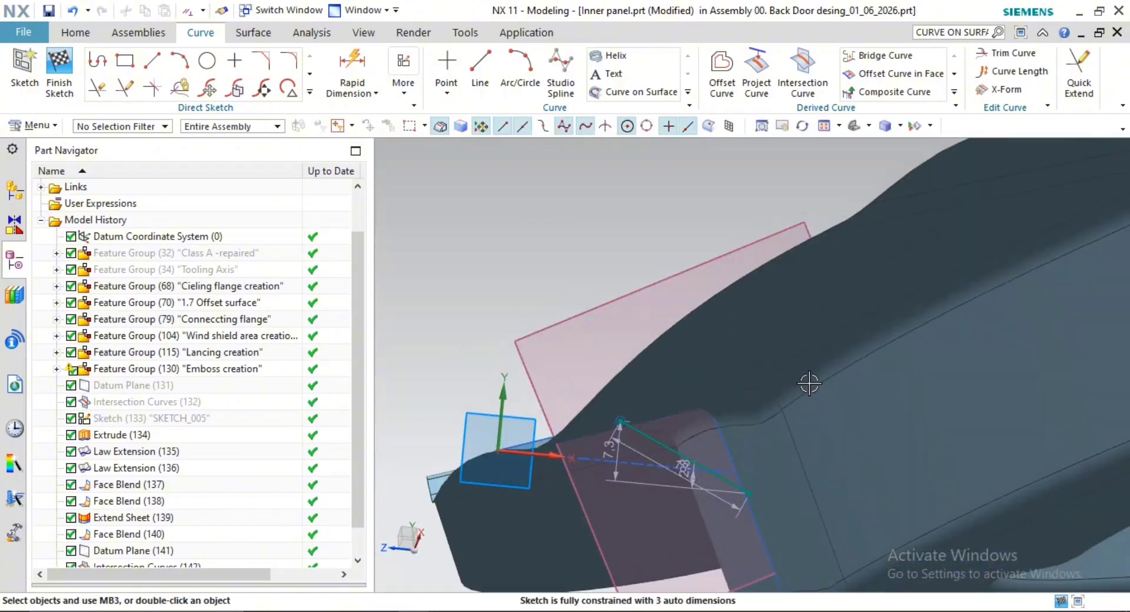
pyautogui.scroll(-2, 752, 444)
pyautogui.scroll(-2, 749, 449)
pyautogui.moveTo(749, 449); pyautogui.dragTo(522, 431, button='middle')
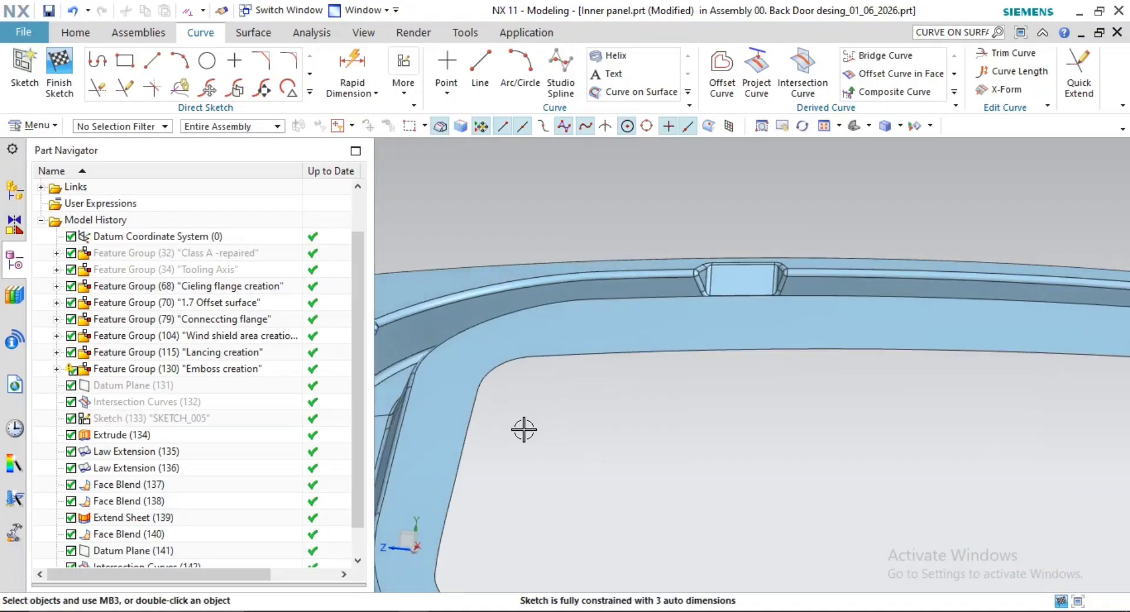
pyautogui.scroll(-3, 561, 472)
pyautogui.scroll(4, 744, 371)
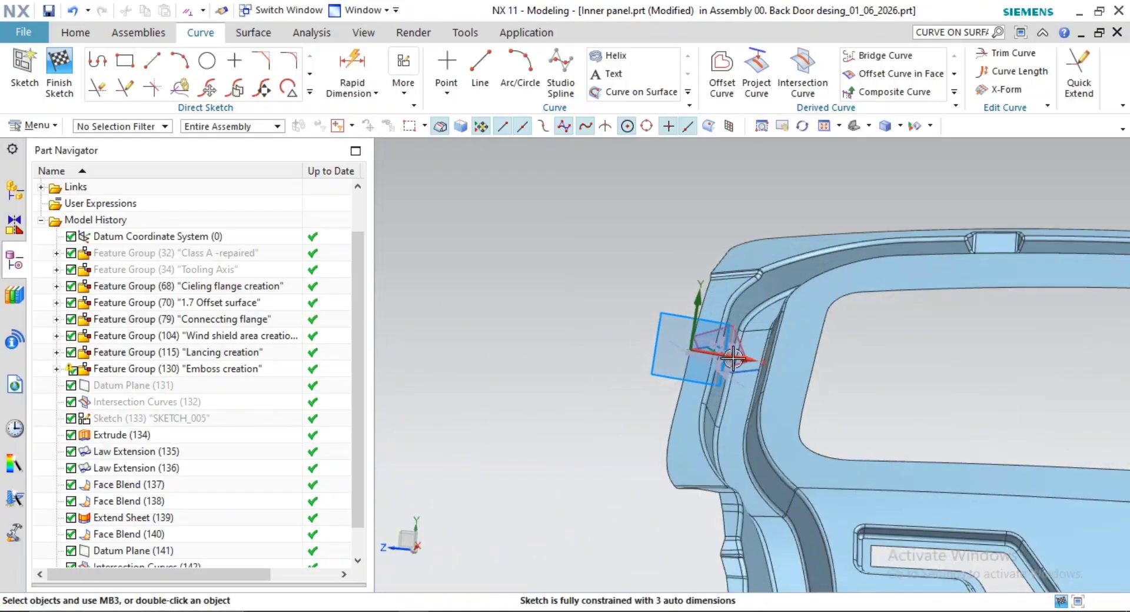
pyautogui.moveTo(744, 371); pyautogui.dragTo(717, 359, button='middle')
pyautogui.scroll(5, 820, 324)
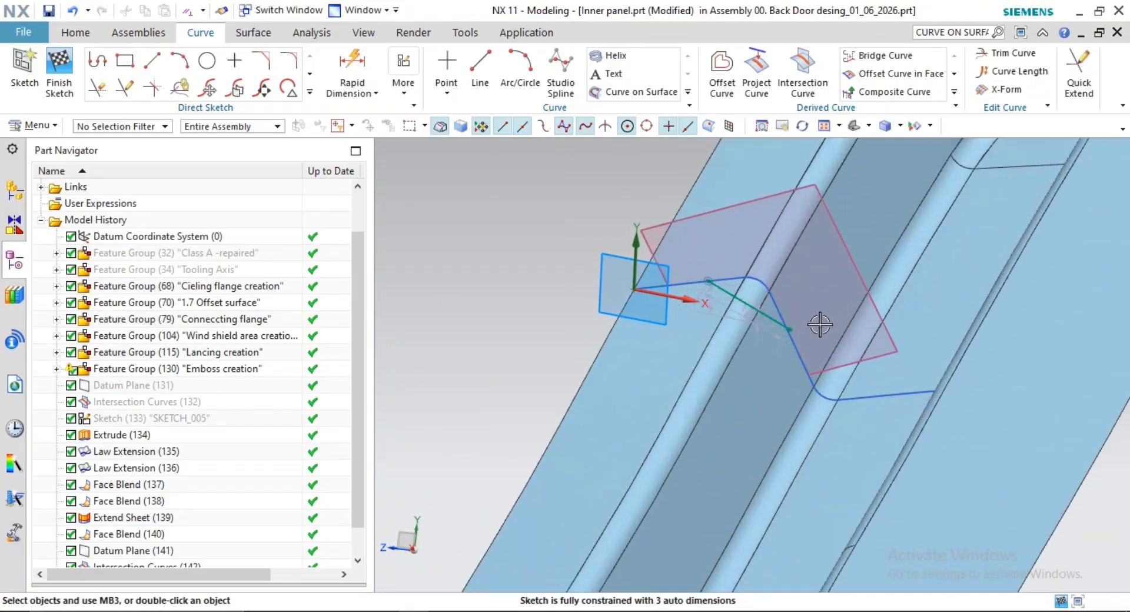
pyautogui.moveTo(732, 310); pyautogui.dragTo(703, 368)
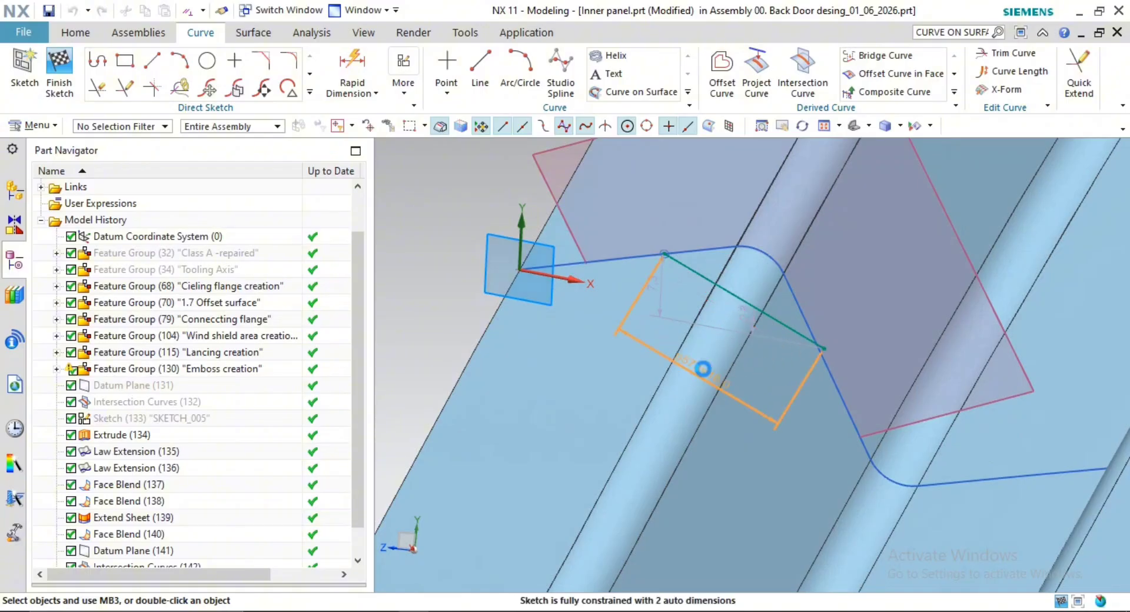
pyautogui.doubleClick(703, 369)
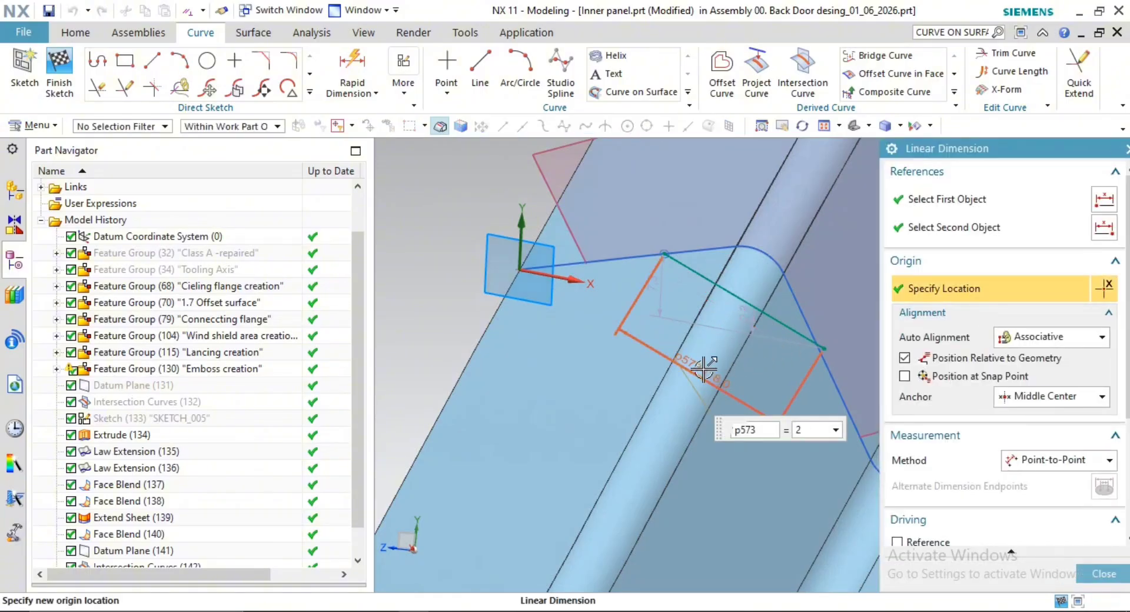
pyautogui.press('Return')
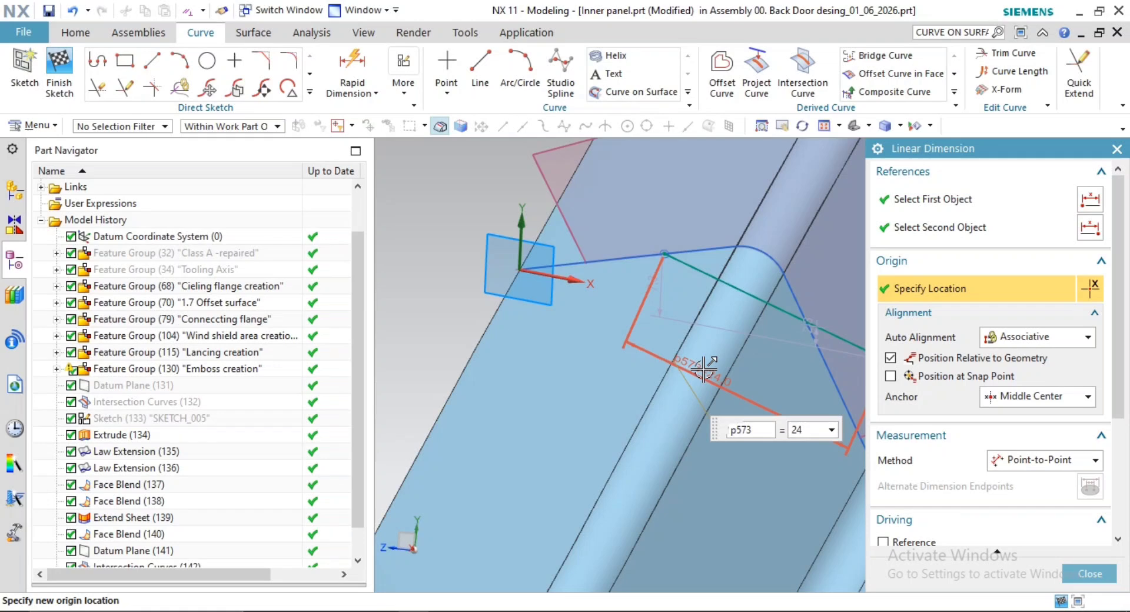
pyautogui.scroll(-1, 703, 369)
pyautogui.keyDown('shift'); pyautogui.moveTo(677, 337); pyautogui.dragTo(527, 335, button='middle'); pyautogui.keyUp('shift')
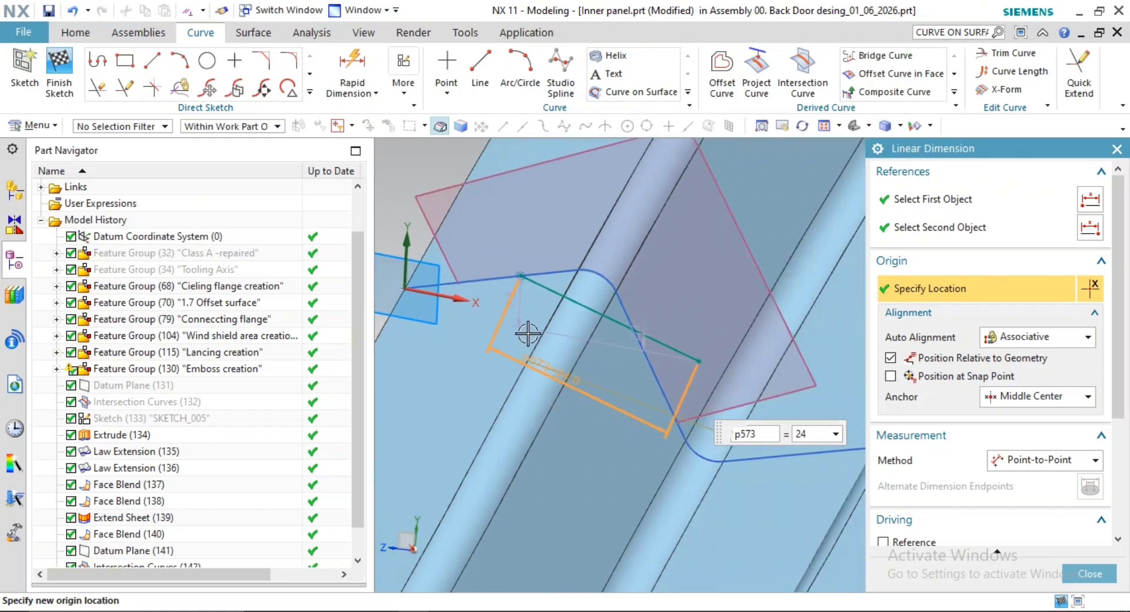
pyautogui.middleClick(713, 375)
# Move the line's lower endpoint onto the wall section of the intersection curve and finish the sketch
pyautogui.moveTo(700, 366)
pyautogui.mouseDown()
pyautogui.moveTo(687, 360)
pyautogui.moveTo(662, 397)
pyautogui.mouseUp()
pyautogui.moveTo(731, 365); pyautogui.dragTo(743, 359, button='middle')
pyautogui.scroll(-1, 710, 440)
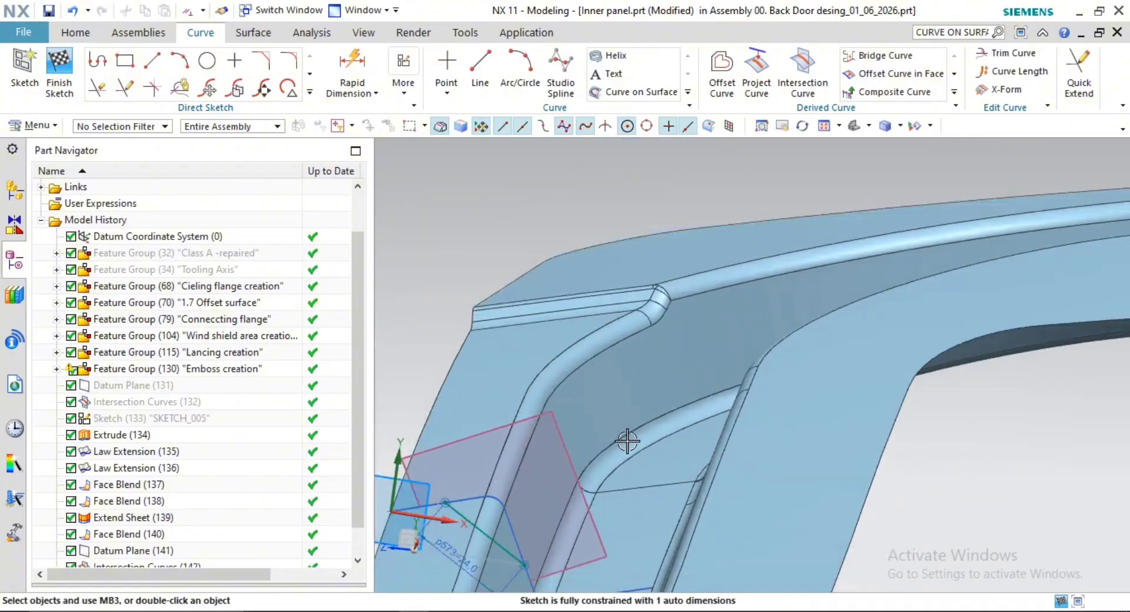
pyautogui.keyDown('shift'); pyautogui.moveTo(604, 478); pyautogui.dragTo(812, 284, button='middle'); pyautogui.keyUp('shift')
pyautogui.keyDown('shift'); pyautogui.moveTo(760, 333); pyautogui.dragTo(786, 339, button='middle'); pyautogui.keyUp('shift')
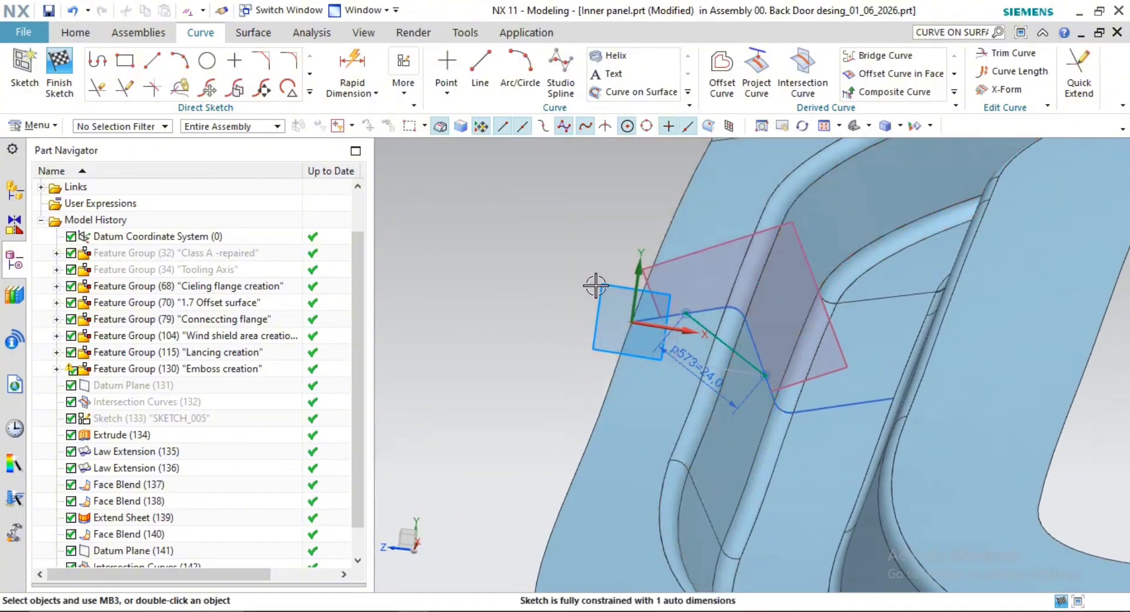
pyautogui.click(66, 73)
pyautogui.scroll(-2, 730, 354)
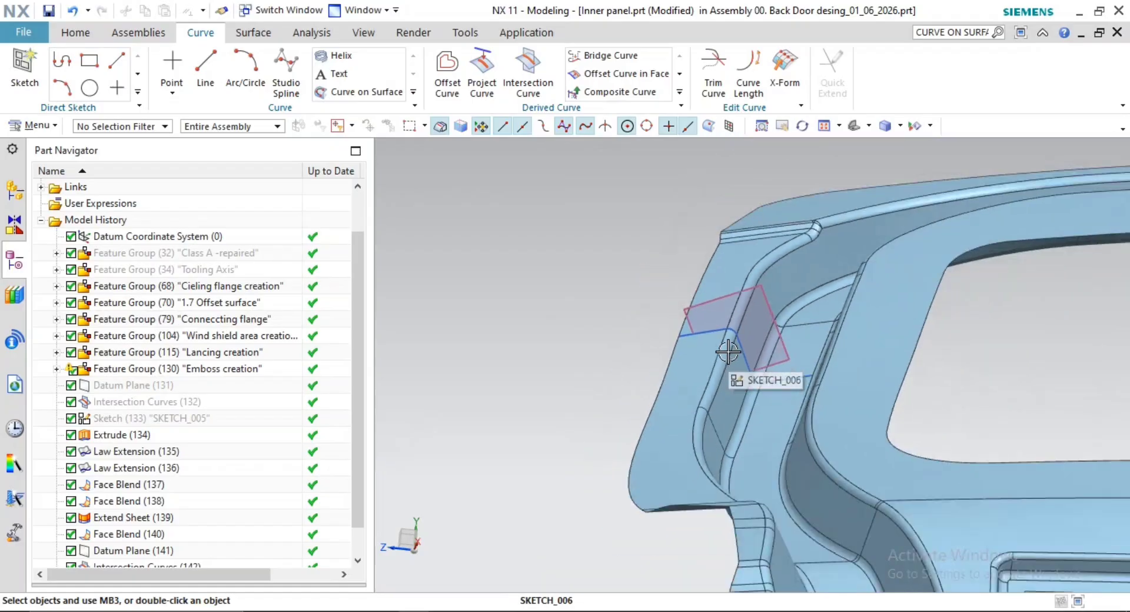
pyautogui.moveTo(730, 353)
pyautogui.mouseDown(button='middle')
pyautogui.moveTo(783, 327)
pyautogui.moveTo(781, 355)
pyautogui.mouseUp(button='middle')
pyautogui.keyDown('shift'); pyautogui.moveTo(610, 461); pyautogui.dragTo(876, 399, button='middle'); pyautogui.keyUp('shift')
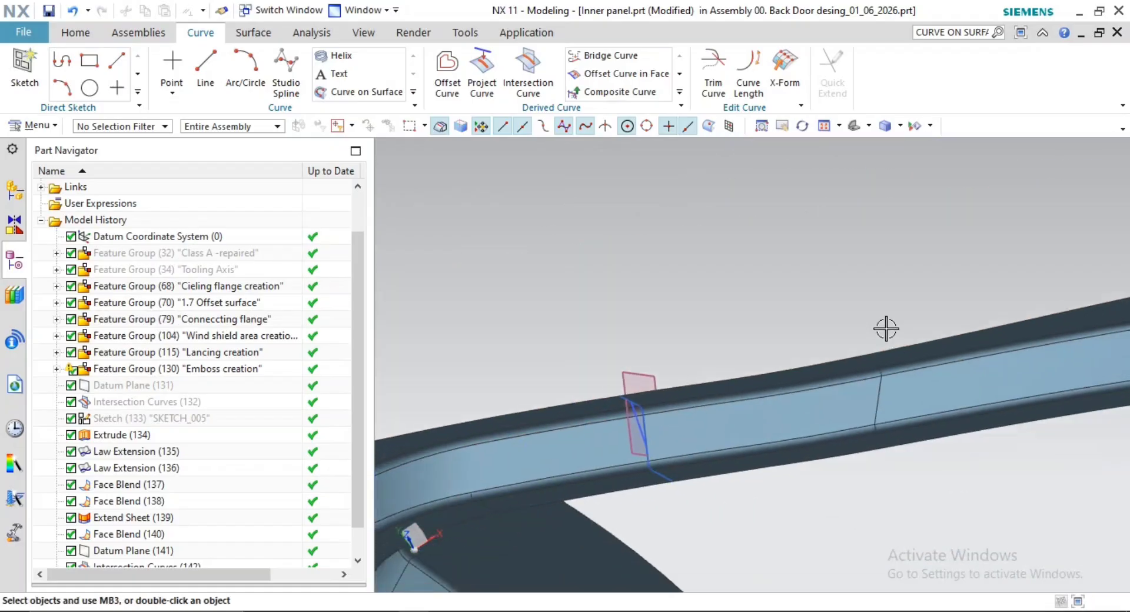
# Hide the intersection curves and datum plane used for the second stiffener's sketch, leaving the slanted line shown
pyautogui.scroll(2, 559, 472)
pyautogui.keyDown('shift'); pyautogui.moveTo(574, 472); pyautogui.dragTo(705, 400, button='middle'); pyautogui.keyUp('shift')
pyautogui.moveTo(819, 366); pyautogui.dragTo(779, 389, button='middle')
pyautogui.keyDown('shift'); pyautogui.moveTo(707, 473); pyautogui.dragTo(833, 287, button='middle'); pyautogui.keyUp('shift')
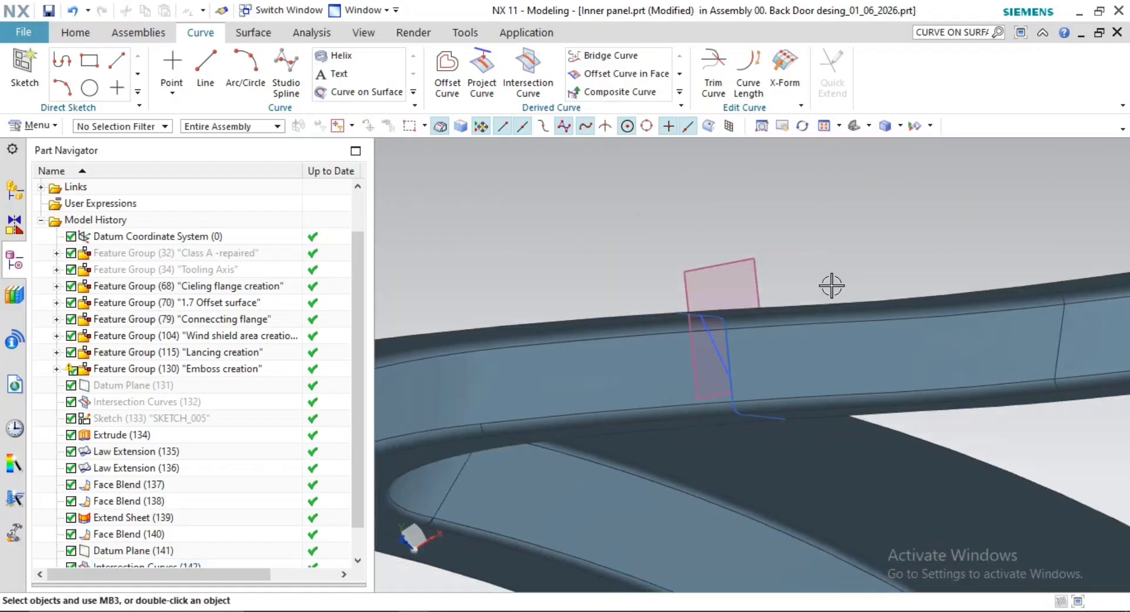
pyautogui.scroll(-1, 136, 489)
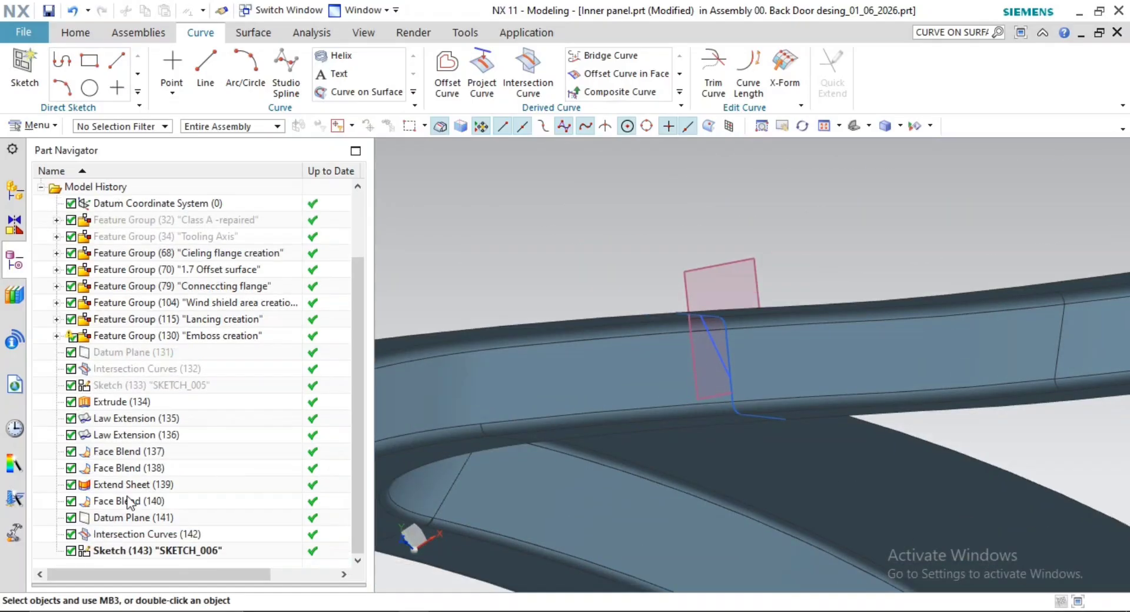
pyautogui.rightClick(146, 533)
pyautogui.click(194, 113)
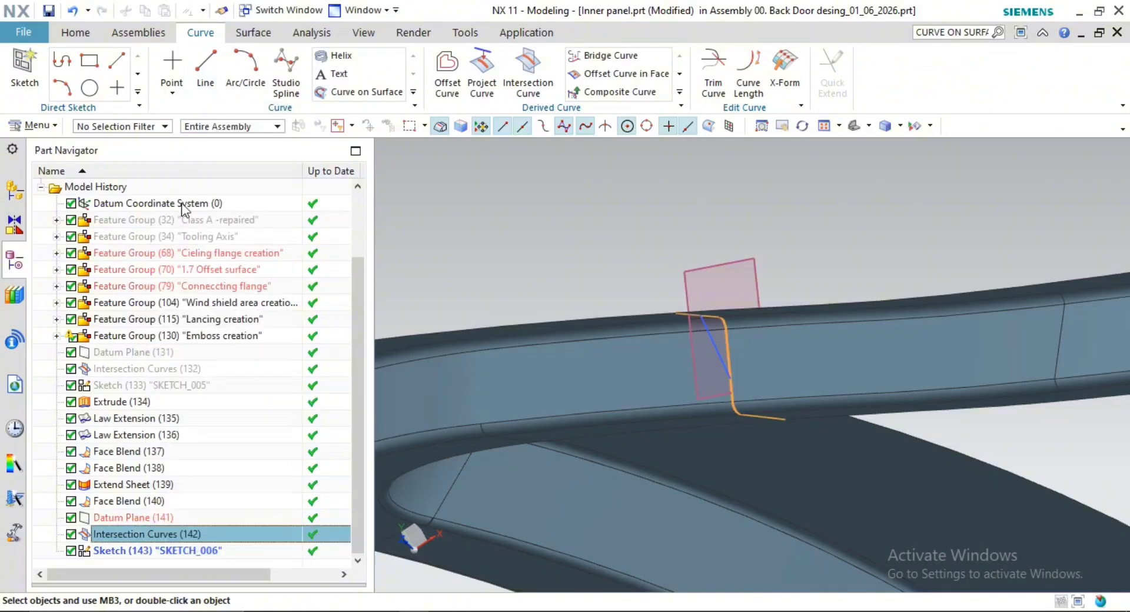
pyautogui.rightClick(115, 519)
pyautogui.click(164, 16)
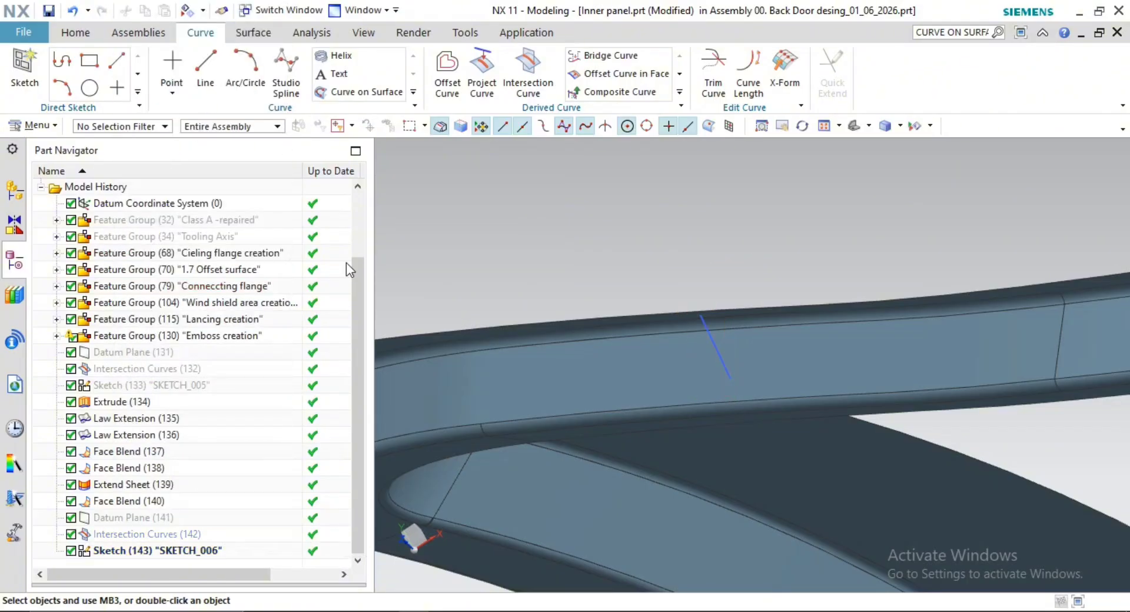
# Start an Extrude of the slanted sketch line and set its limits to Symmetric Value
pyautogui.scroll(1, 865, 319)
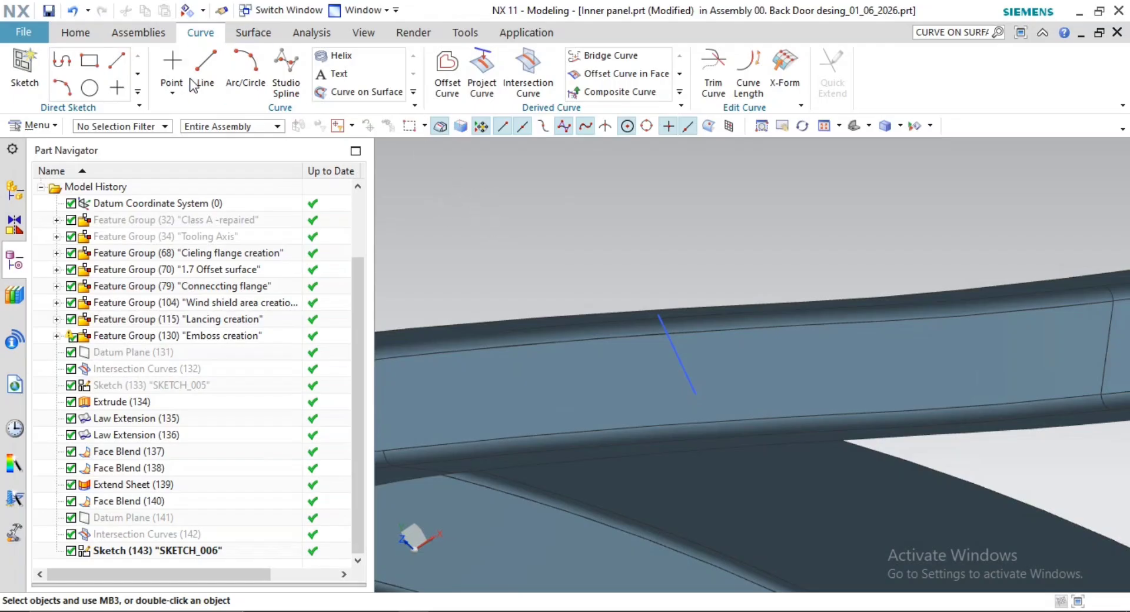
pyautogui.click(254, 35)
pyautogui.click(373, 76)
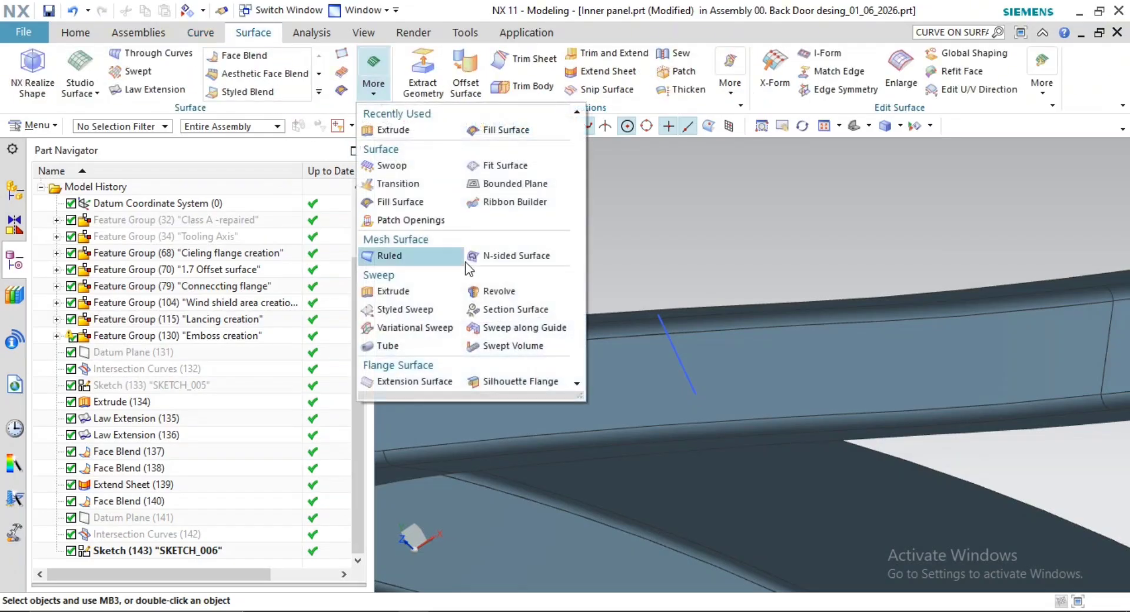
pyautogui.click(414, 292)
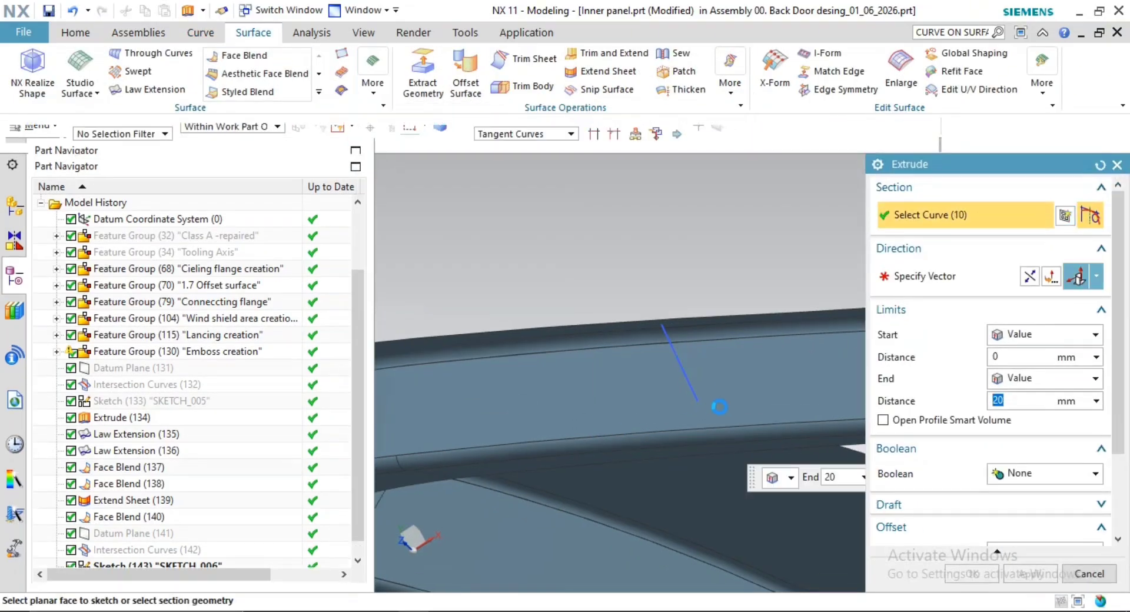
pyautogui.click(687, 385)
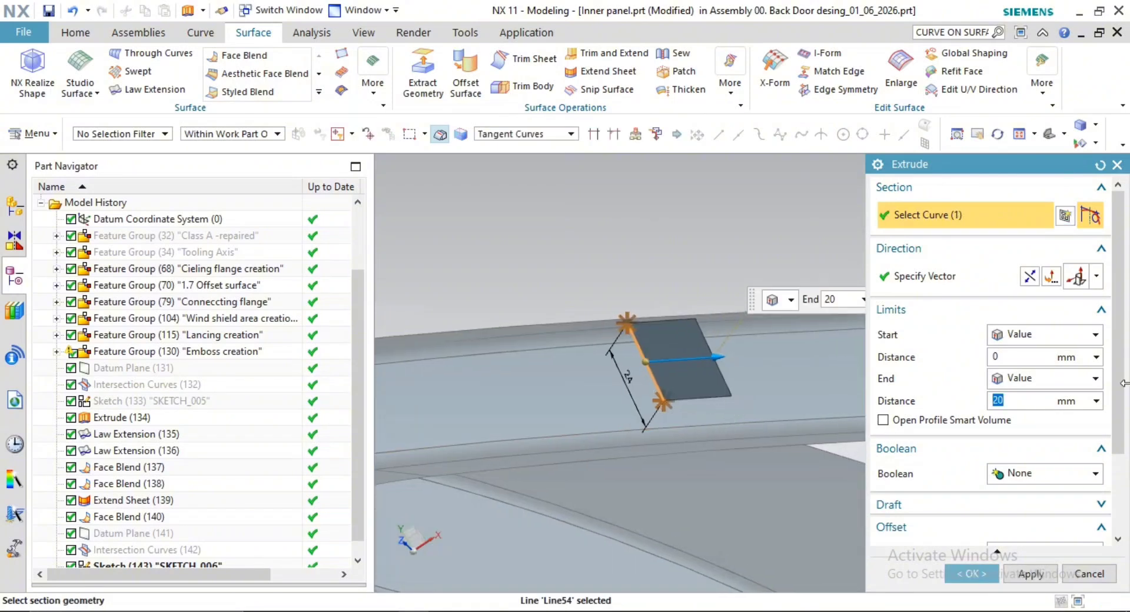
pyautogui.click(1035, 334)
pyautogui.click(1042, 370)
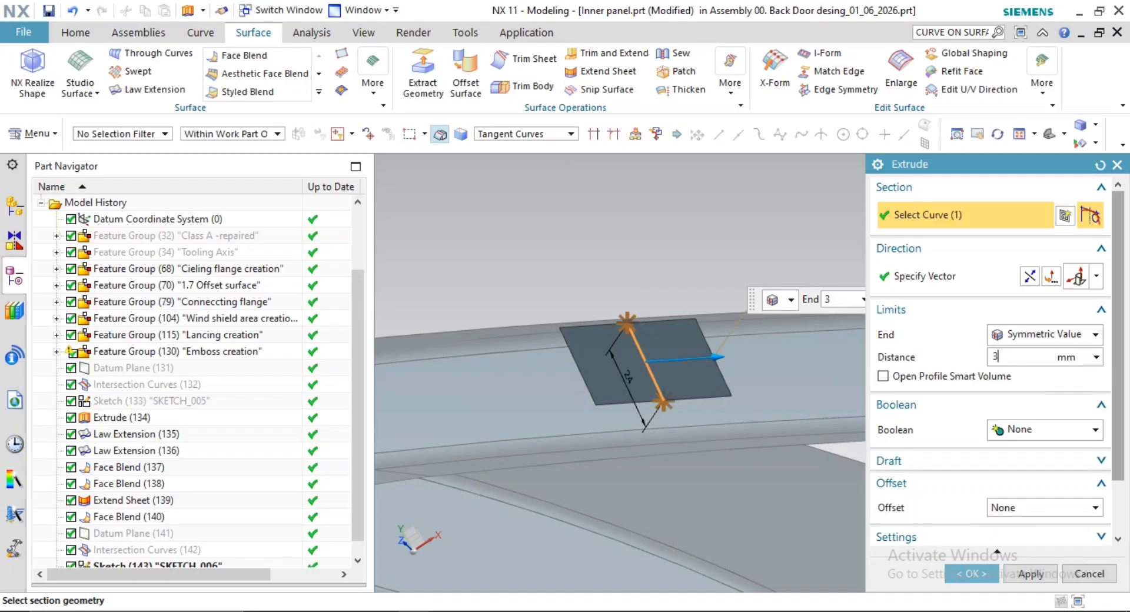
# Set the symmetric extrude distance to 50 mm and create the stiffener surface along the side channel
pyautogui.press('BackSpace')
pyautogui.press('BackSpace')
pyautogui.write('40')
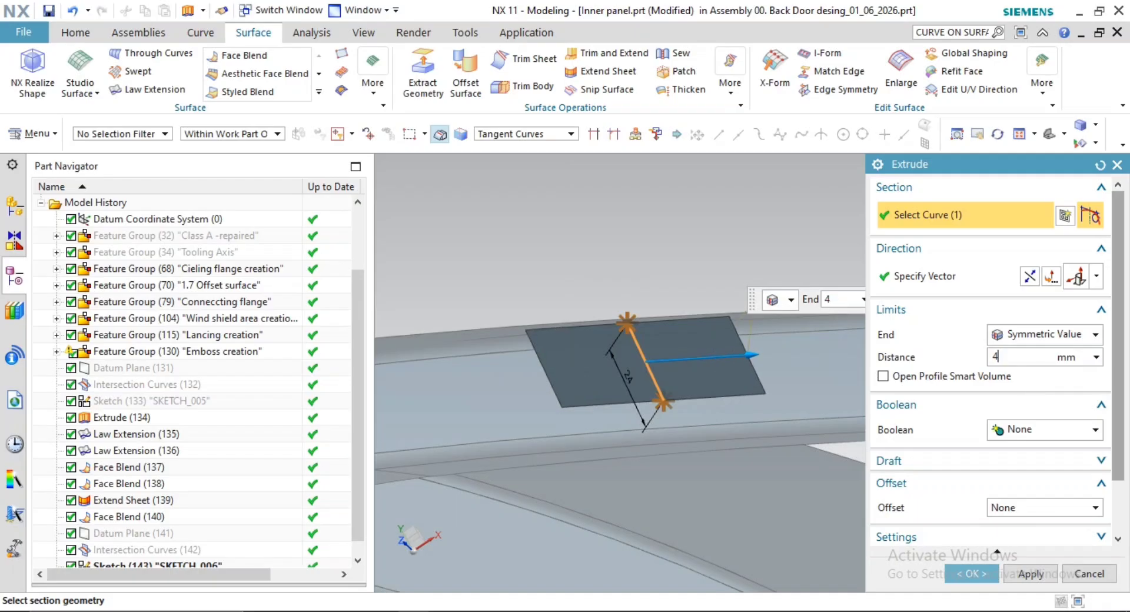
pyautogui.press('Return')
pyautogui.scroll(-8, 744, 424)
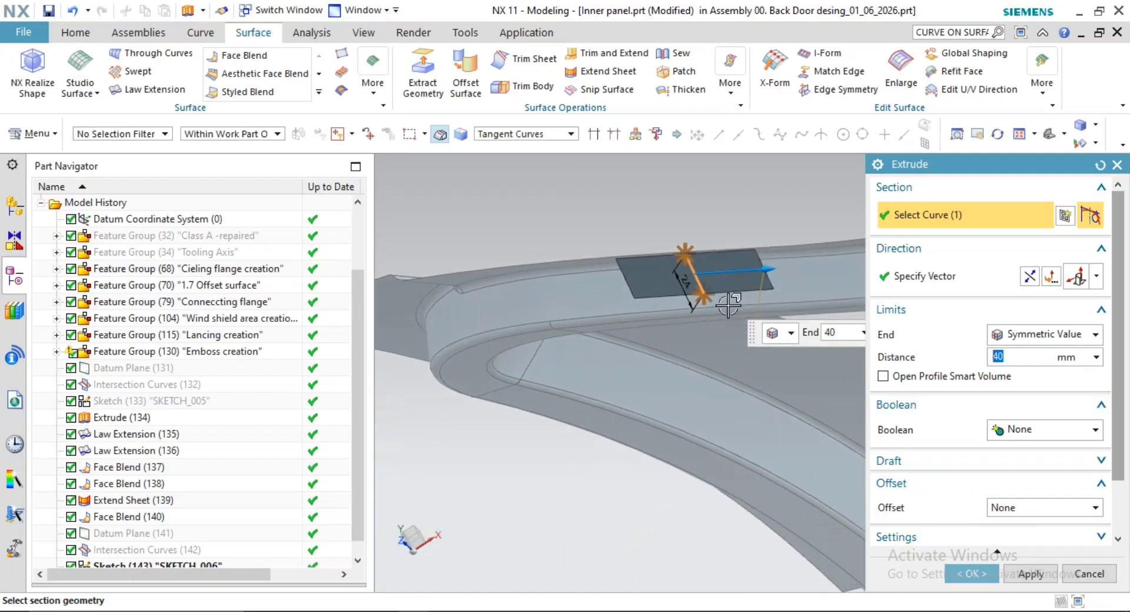
pyautogui.moveTo(717, 352)
pyautogui.mouseDown(button='middle')
pyautogui.moveTo(633, 409)
pyautogui.moveTo(706, 339)
pyautogui.mouseUp(button='middle')
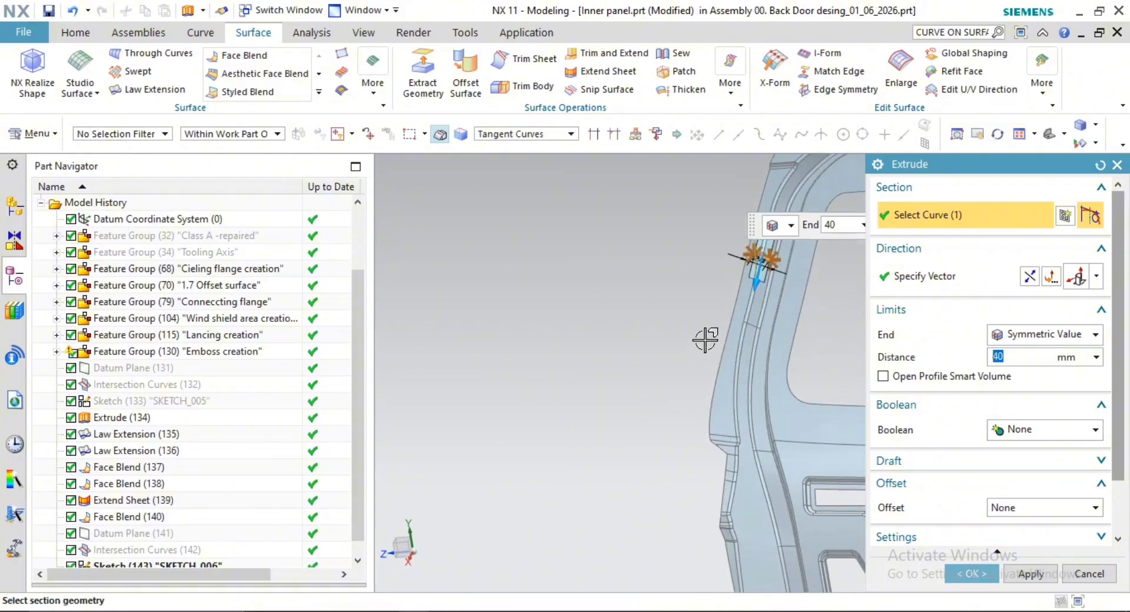
pyautogui.scroll(5, 674, 411)
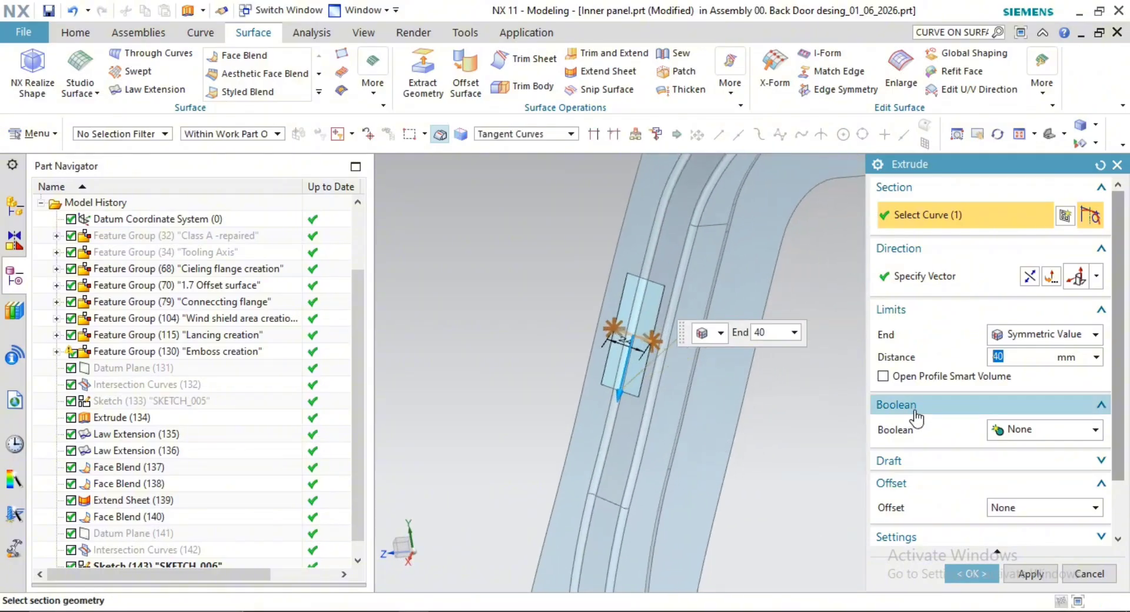
pyautogui.press('Return')
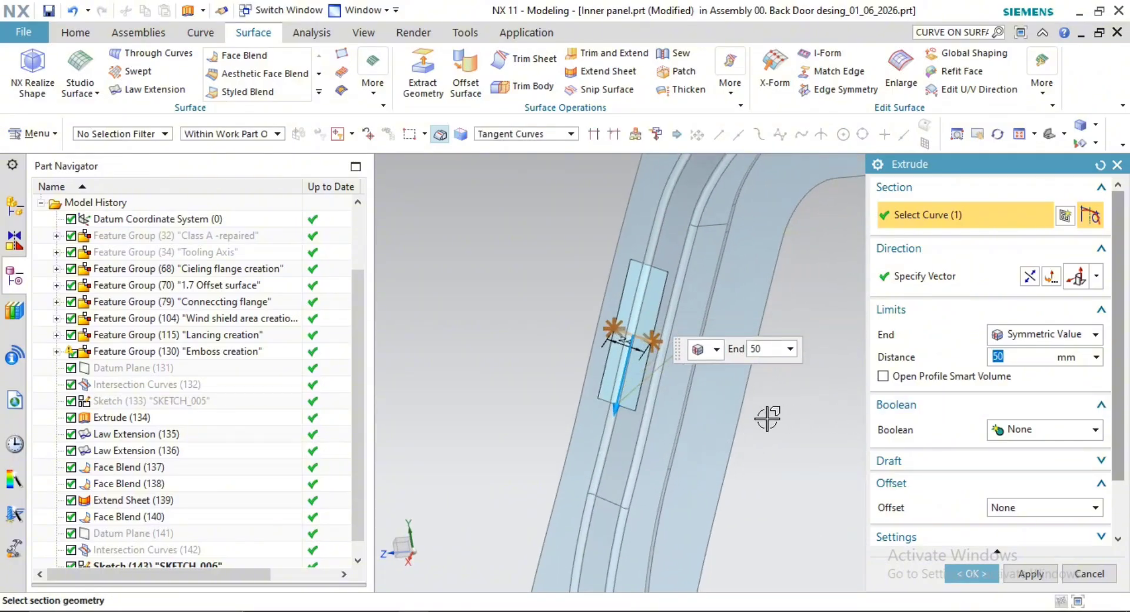
pyautogui.click(965, 575)
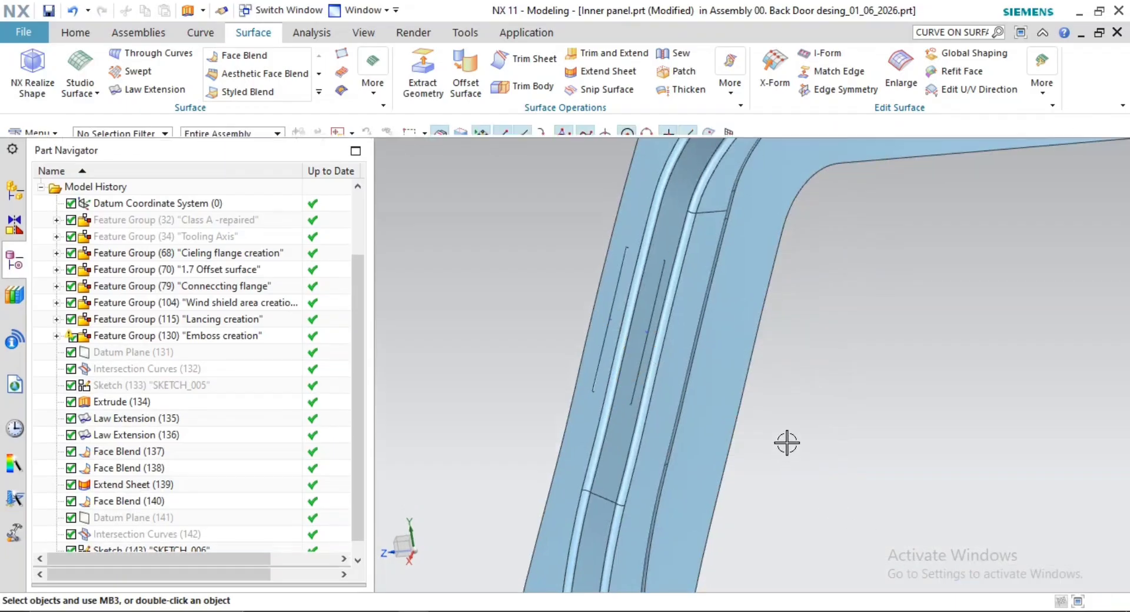
# Add a Law Extension of 20 mm at 60 degrees to one end edge of the extruded surface, reversing the curve direction
pyautogui.moveTo(787, 443); pyautogui.dragTo(716, 419, button='middle')
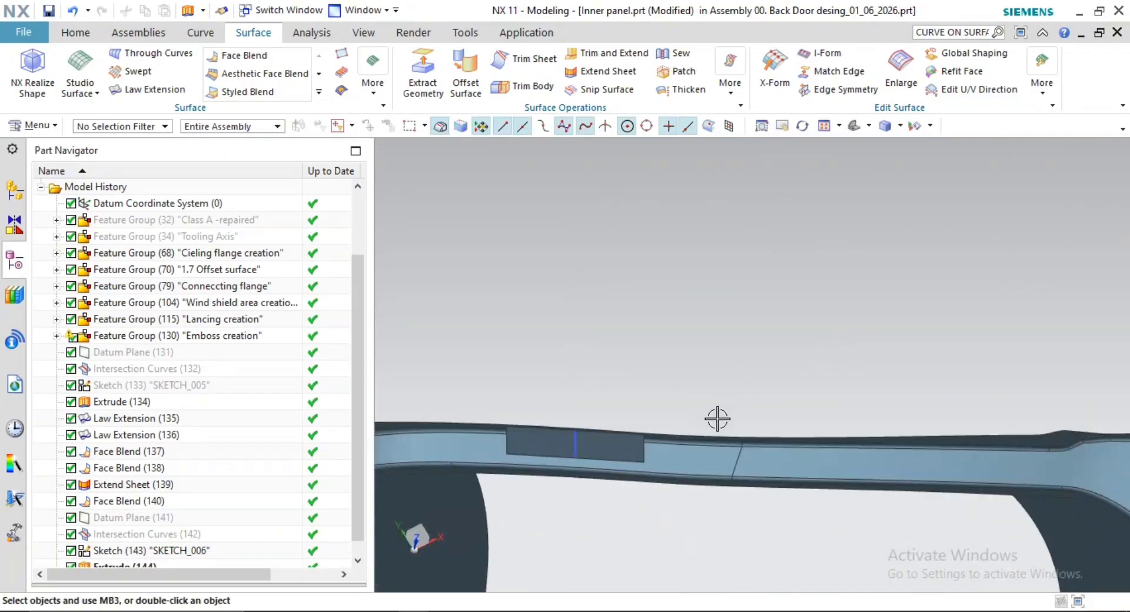
pyautogui.moveTo(898, 422); pyautogui.dragTo(824, 448, button='middle')
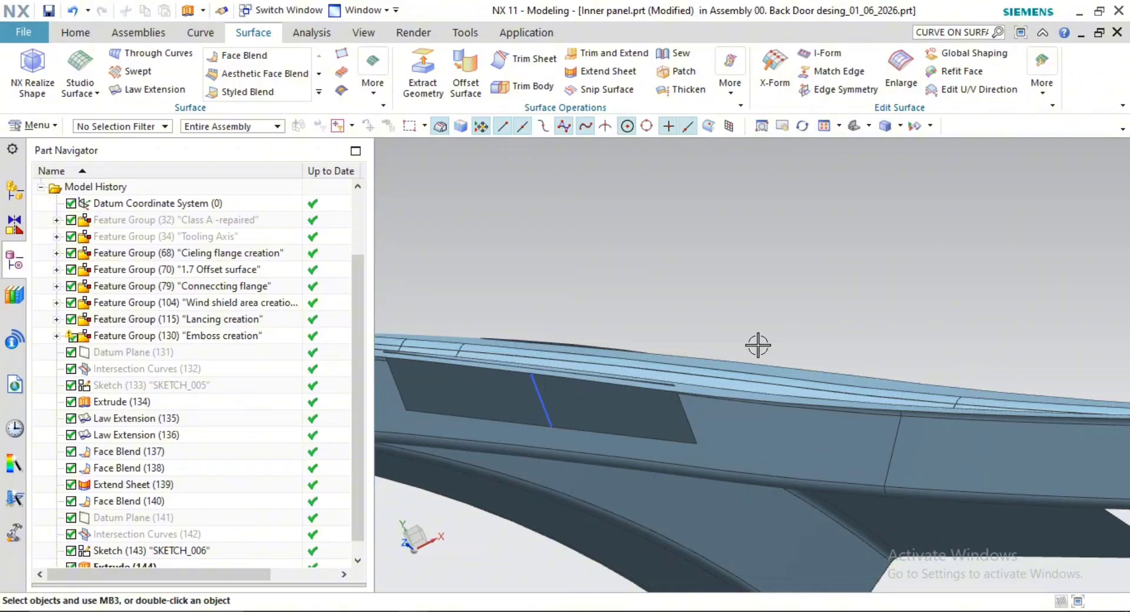
pyautogui.click(152, 89)
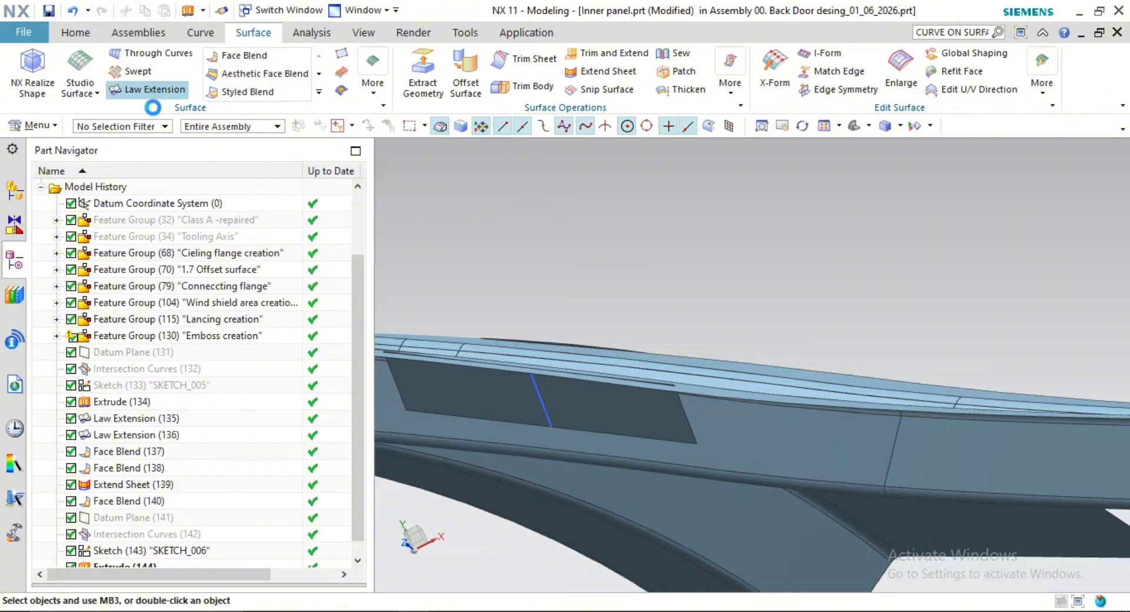
pyautogui.click(686, 420)
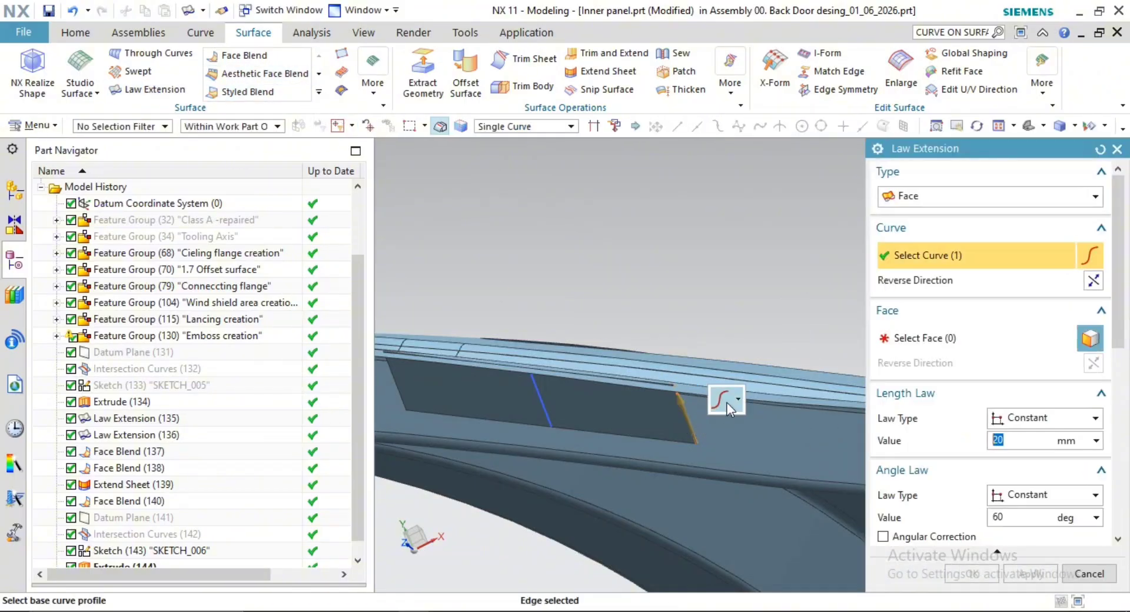
pyautogui.middleClick(744, 340)
pyautogui.click(648, 415)
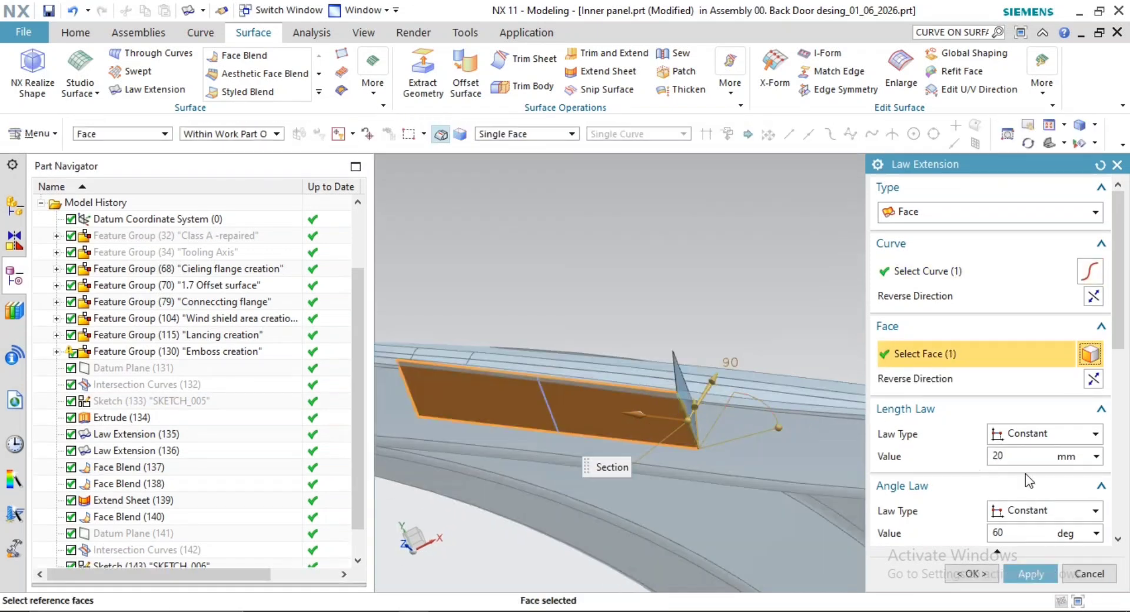
pyautogui.click(1094, 296)
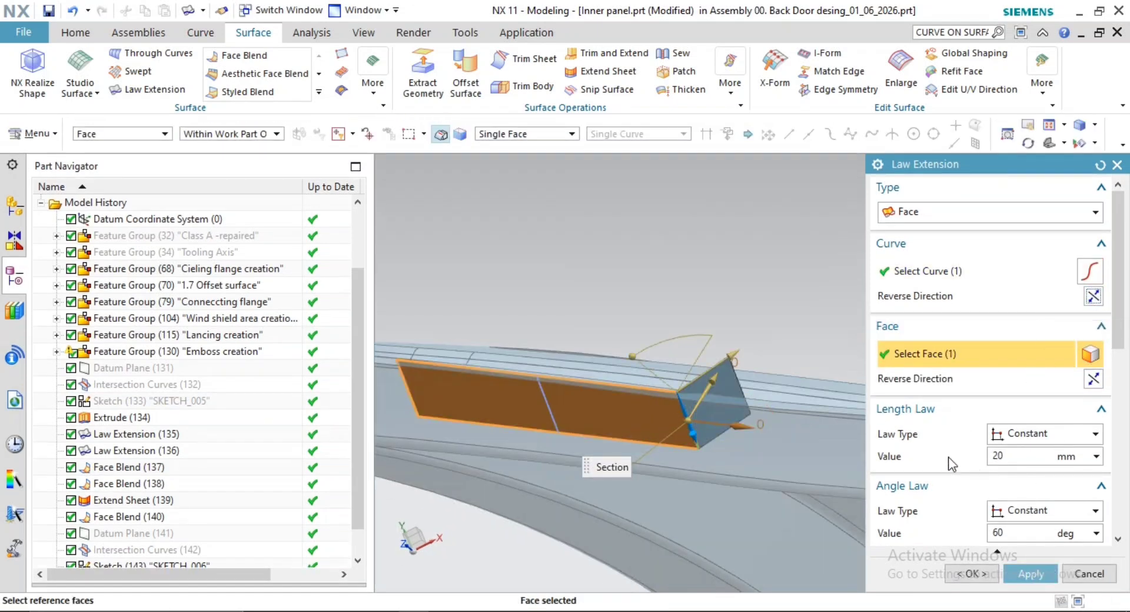
pyautogui.click(1030, 574)
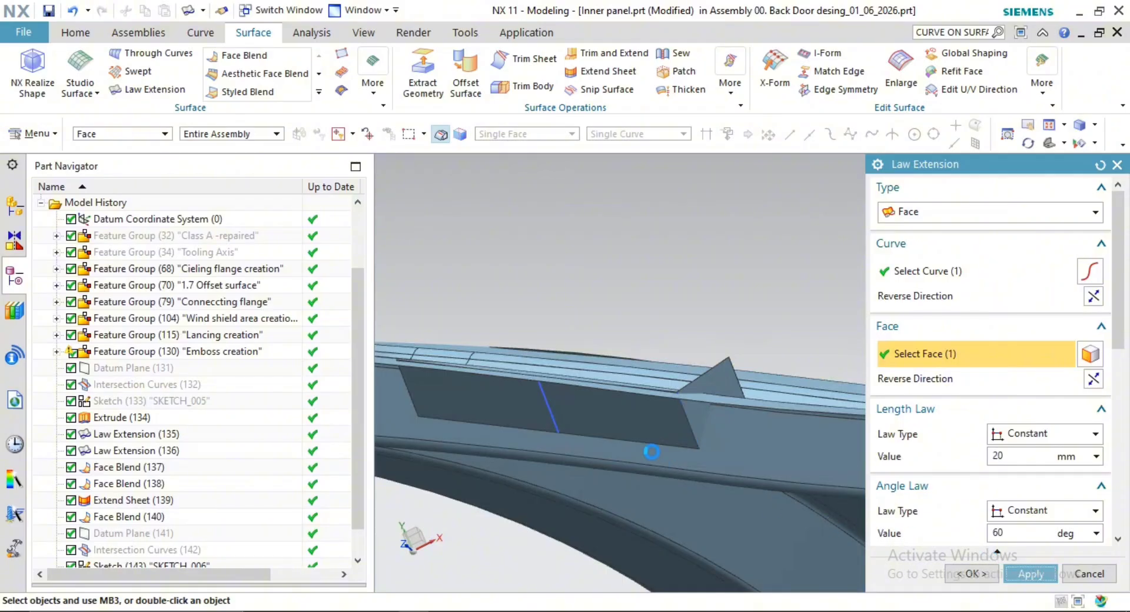
# Add a matching 20 mm, 60-degree Law Extension along the opposite end edge, using the extruded surface as reference face
pyautogui.scroll(-5, 614, 446)
pyautogui.moveTo(611, 444); pyautogui.dragTo(645, 440, button='middle')
pyautogui.scroll(5, 612, 461)
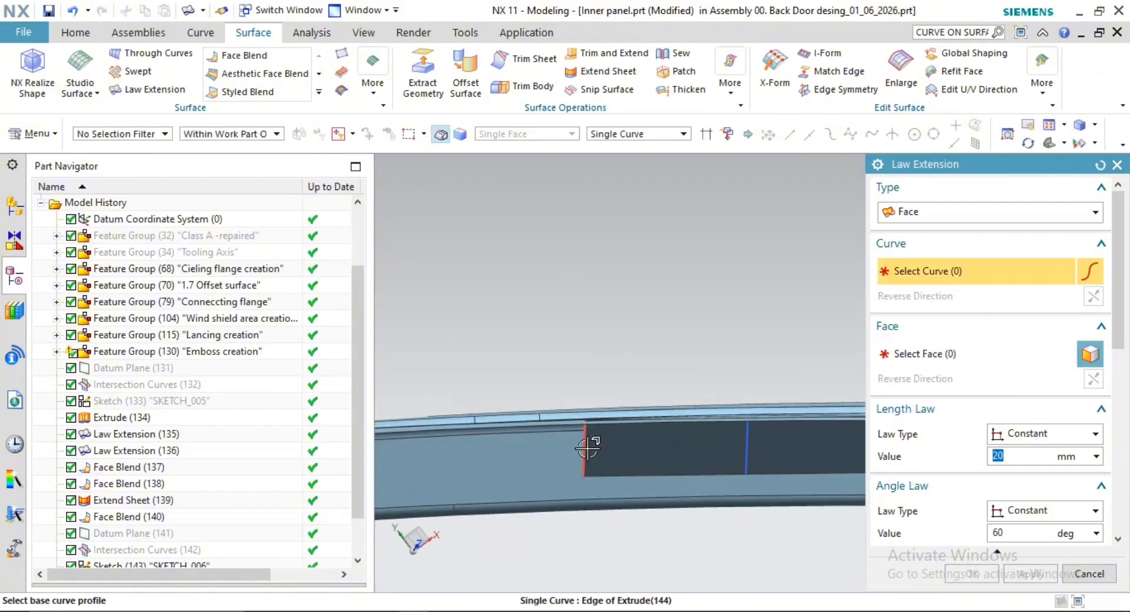
pyautogui.click(587, 449)
pyautogui.click(637, 454)
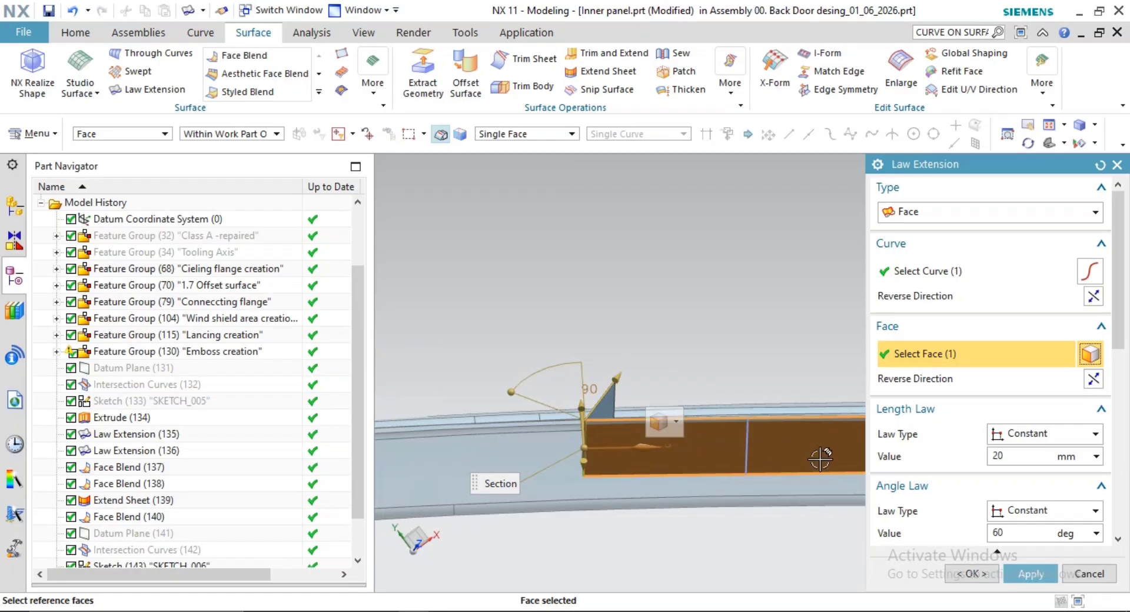
pyautogui.middleClick(711, 369)
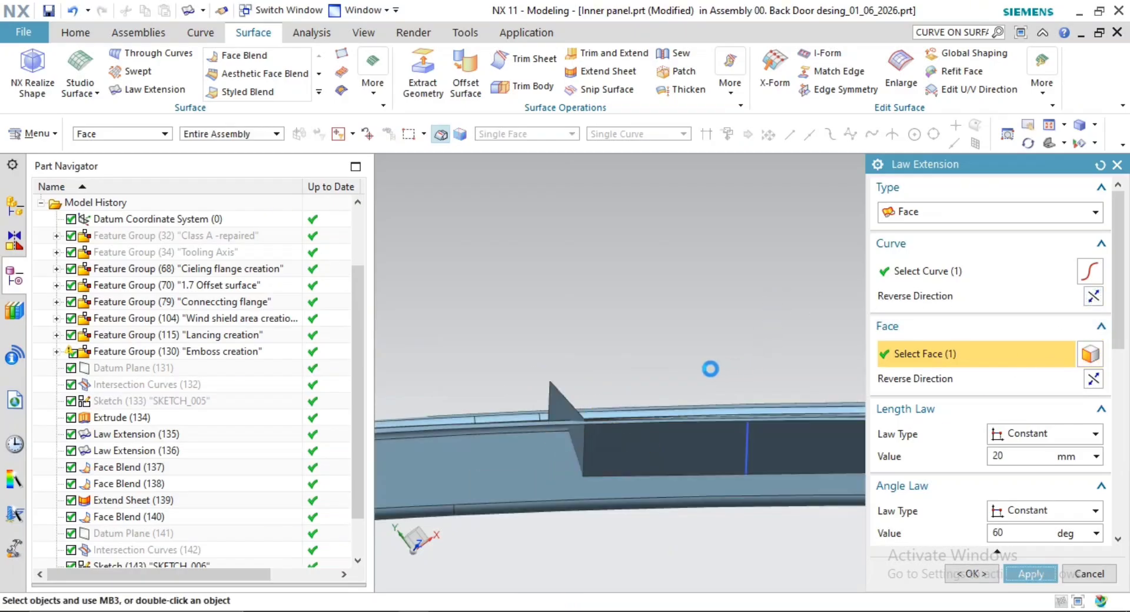
# Create a two-face blend of 3 mm radius between the extruded stiffener surface and one of its end extensions
pyautogui.click(240, 59)
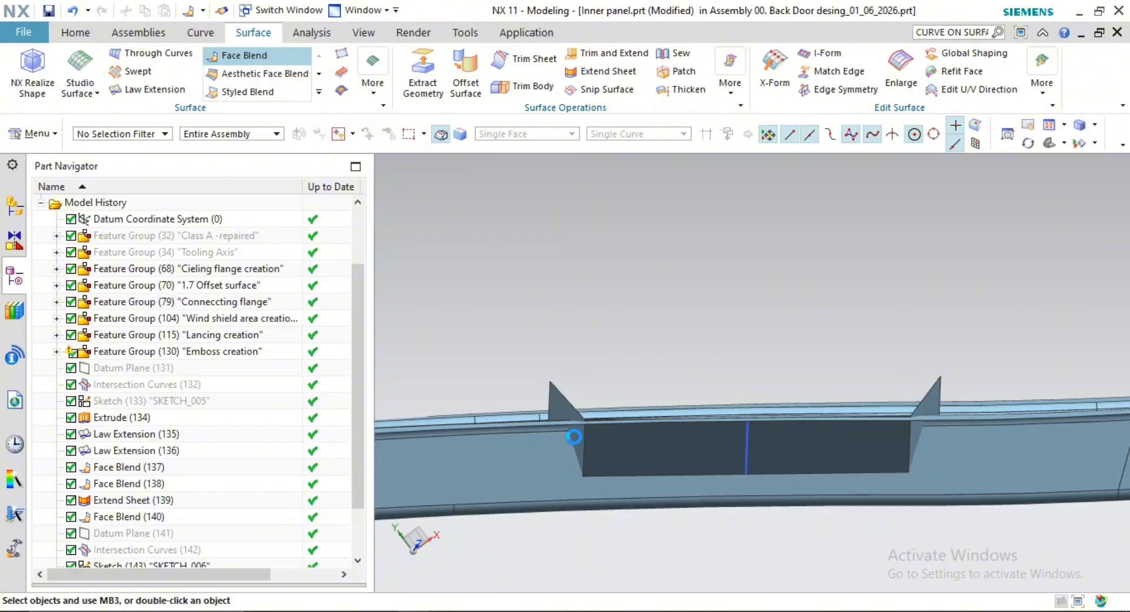
pyautogui.scroll(5, 595, 467)
pyautogui.click(661, 454)
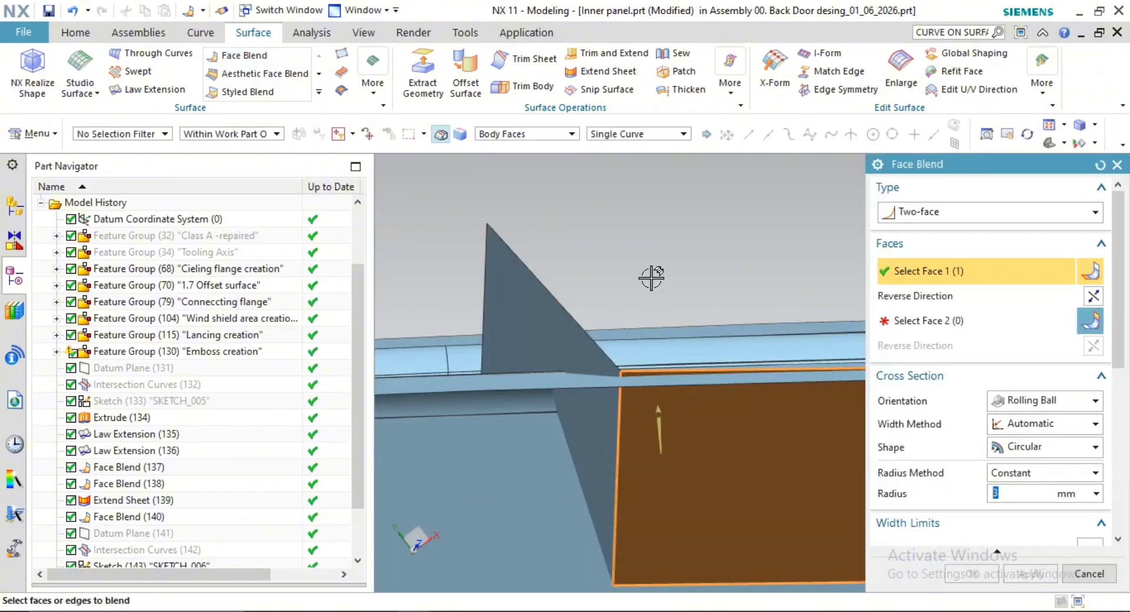
pyautogui.middleClick(651, 278)
pyautogui.click(582, 428)
pyautogui.scroll(-1, 709, 376)
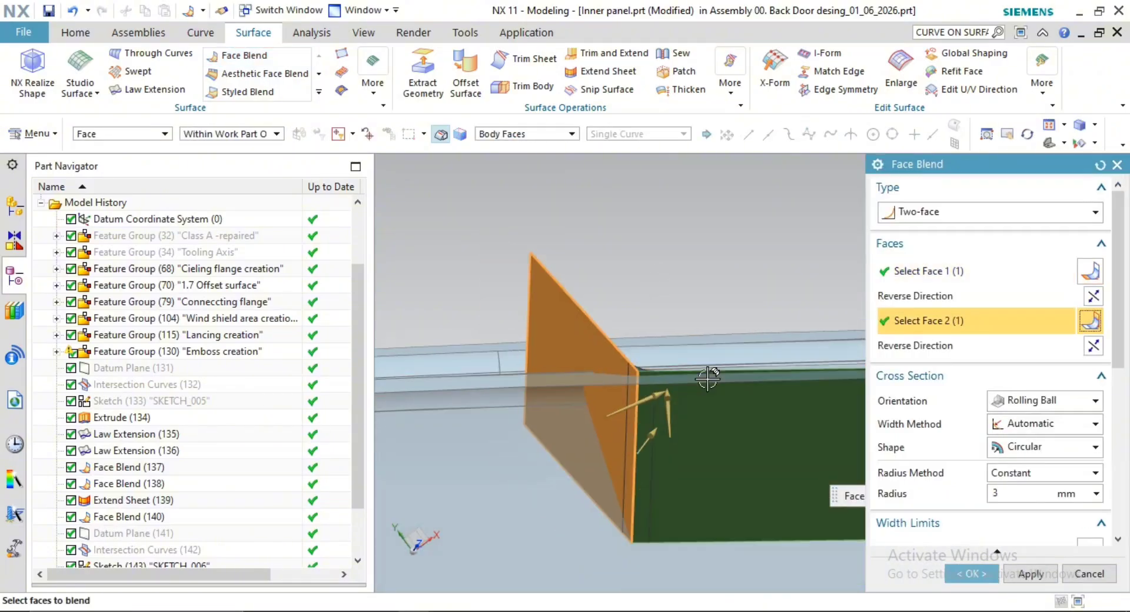
pyautogui.keyDown('shift'); pyautogui.moveTo(797, 315); pyautogui.dragTo(717, 258, button='middle'); pyautogui.keyUp('shift')
pyautogui.middleClick(765, 353)
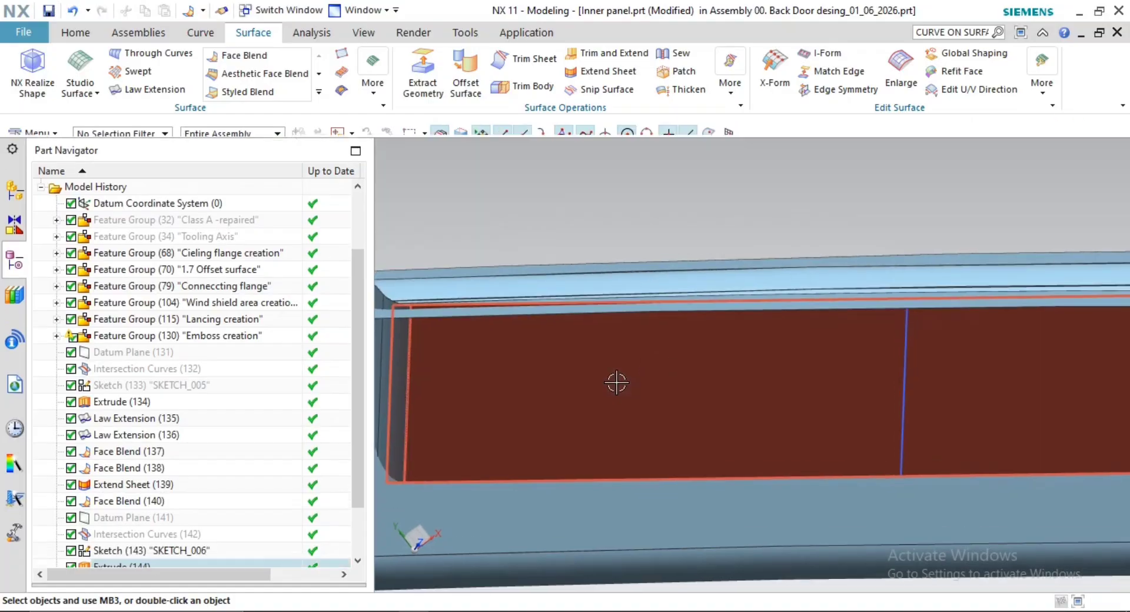
# Examine the blended corner between the extruded stiffener surface and its end extension
pyautogui.click(704, 400)
pyautogui.scroll(-2, 806, 433)
pyautogui.keyDown('shift'); pyautogui.moveTo(807, 434); pyautogui.dragTo(783, 426, button='middle'); pyautogui.keyUp('shift')
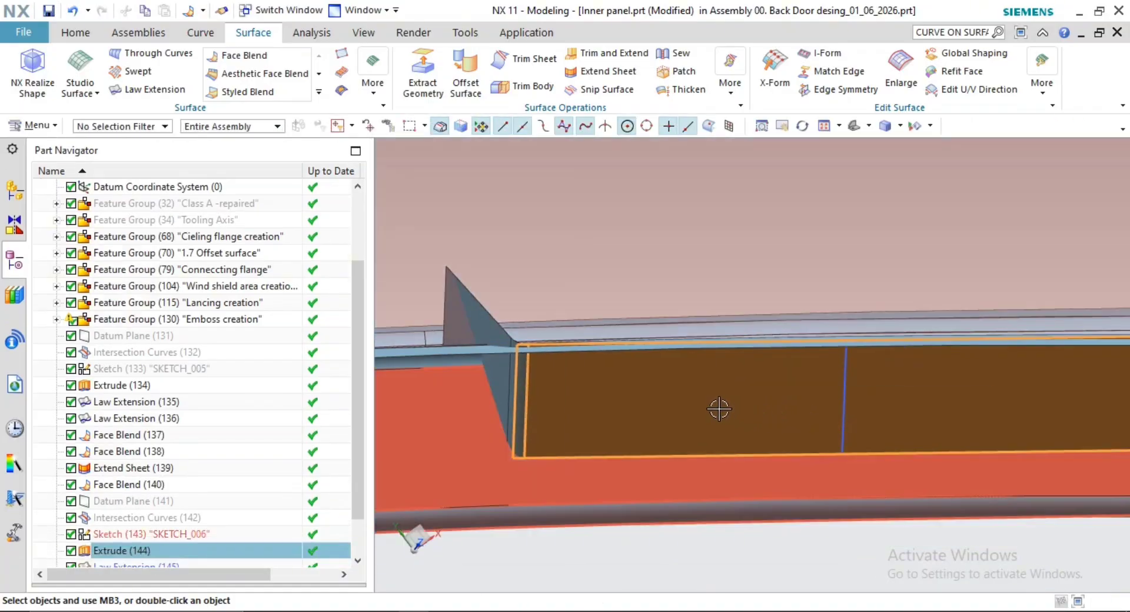
pyautogui.moveTo(646, 412); pyautogui.dragTo(716, 443, button='middle')
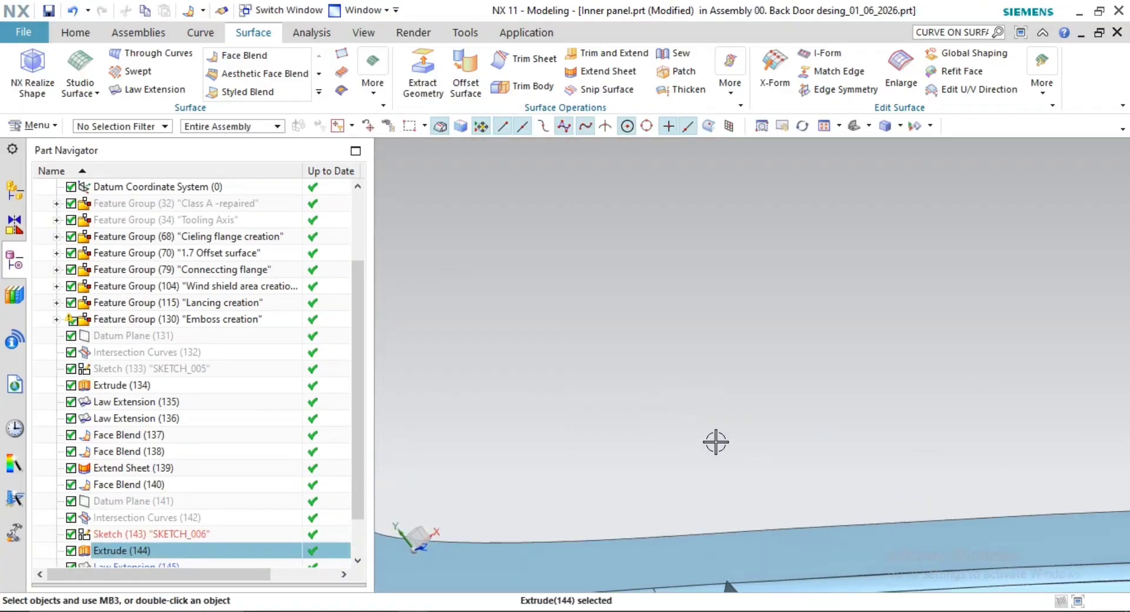
pyautogui.keyDown('shift'); pyautogui.moveTo(743, 510); pyautogui.dragTo(655, 303, button='middle'); pyautogui.keyUp('shift')
pyautogui.scroll(3, 786, 499)
pyautogui.keyDown('shift'); pyautogui.moveTo(738, 494); pyautogui.dragTo(663, 431, button='middle'); pyautogui.keyUp('shift')
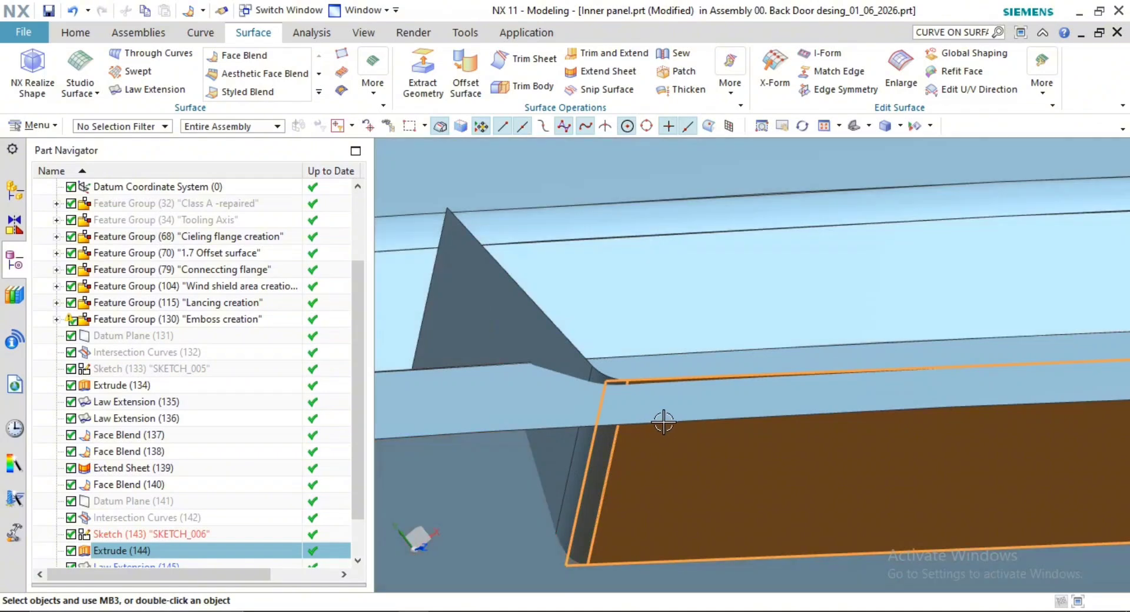
pyautogui.press('Escape')
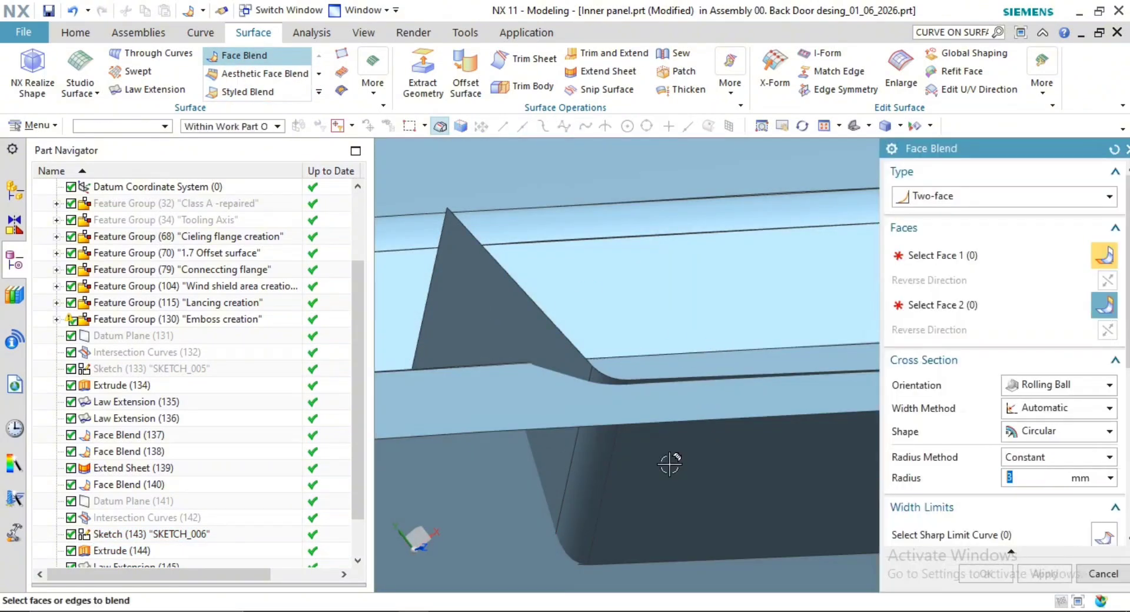
# Create a 3 mm two-face blend between the extruded stiffener surface and its remaining end extension
pyautogui.click(668, 464)
pyautogui.moveTo(669, 463); pyautogui.dragTo(588, 459, button='middle')
pyautogui.scroll(-3, 507, 455)
pyautogui.keyDown('shift'); pyautogui.moveTo(813, 478); pyautogui.dragTo(572, 459, button='middle'); pyautogui.keyUp('shift')
pyautogui.keyDown('shift'); pyautogui.moveTo(508, 431); pyautogui.dragTo(598, 441, button='middle'); pyautogui.keyUp('shift')
pyautogui.scroll(3, 555, 341)
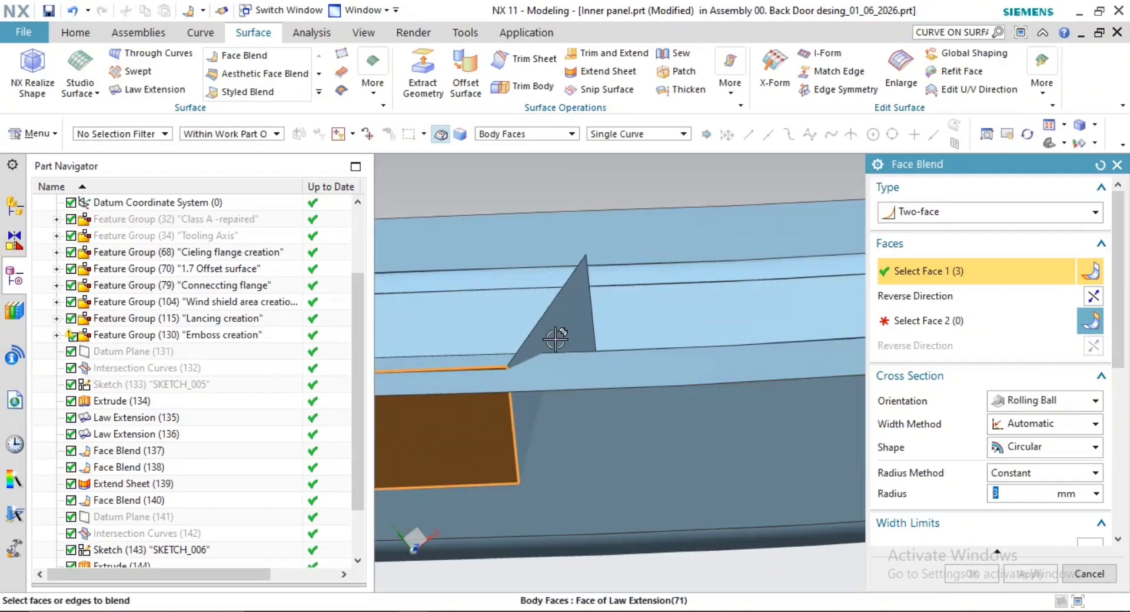
pyautogui.click(560, 319)
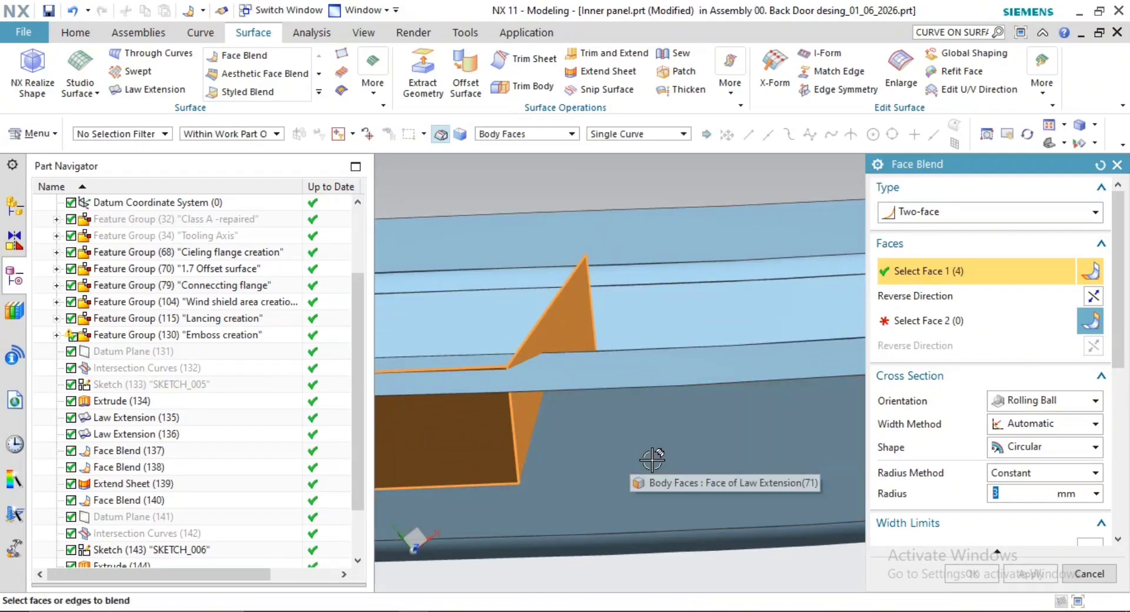
pyautogui.keyDown('shift'); pyautogui.moveTo(577, 338); pyautogui.dragTo(661, 358, button='middle'); pyautogui.keyUp('shift')
pyautogui.keyDown('shift'); pyautogui.click(663, 348); pyautogui.keyUp('shift')
pyautogui.middleClick(666, 368)
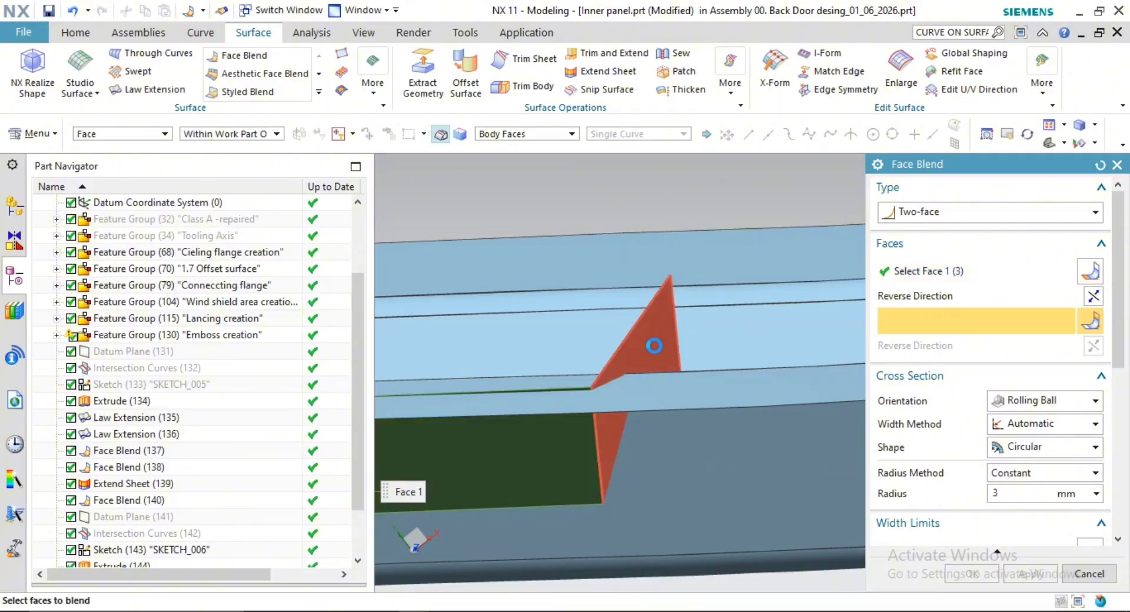
pyautogui.click(655, 346)
pyautogui.click(970, 575)
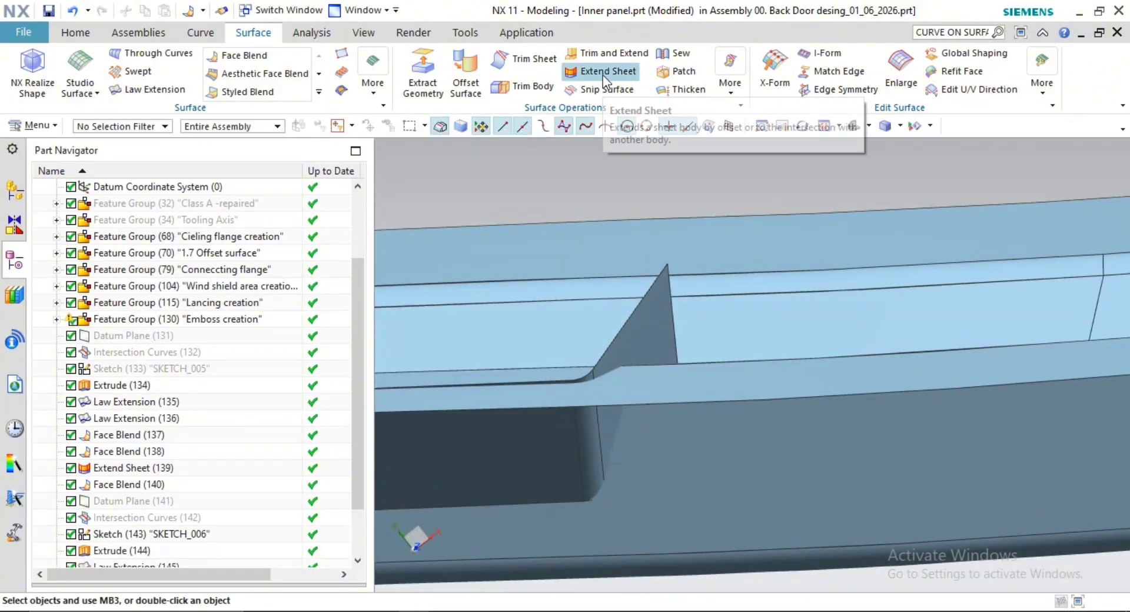
# Extend the blended stiffener sheet by a 10 mm offset along its long tangent edges
pyautogui.click(603, 73)
pyautogui.click(601, 370)
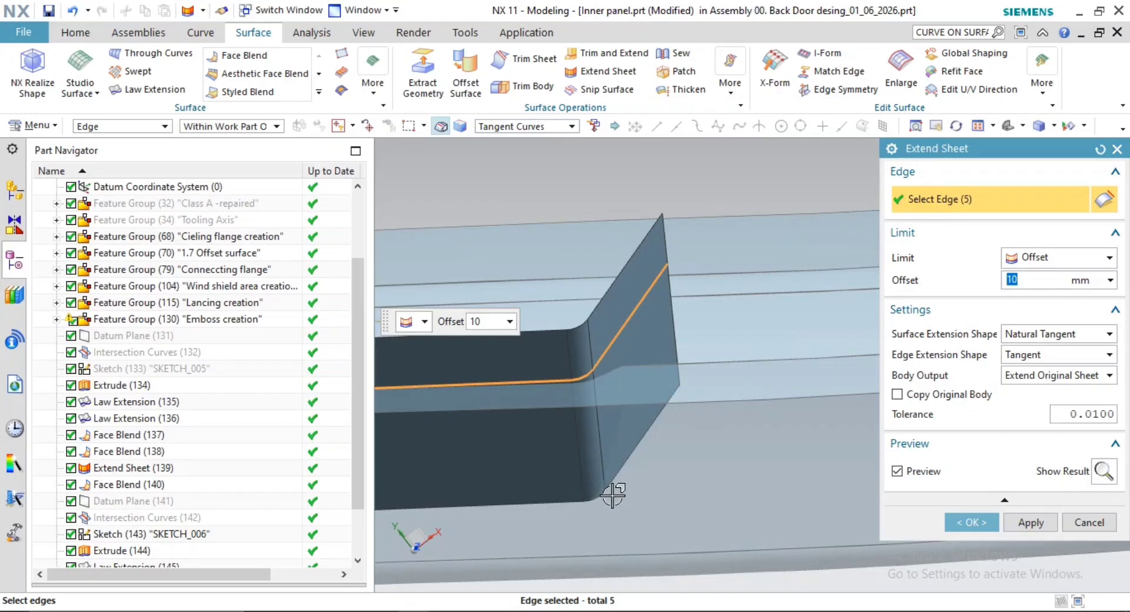
pyautogui.click(664, 409)
pyautogui.middleClick(717, 455)
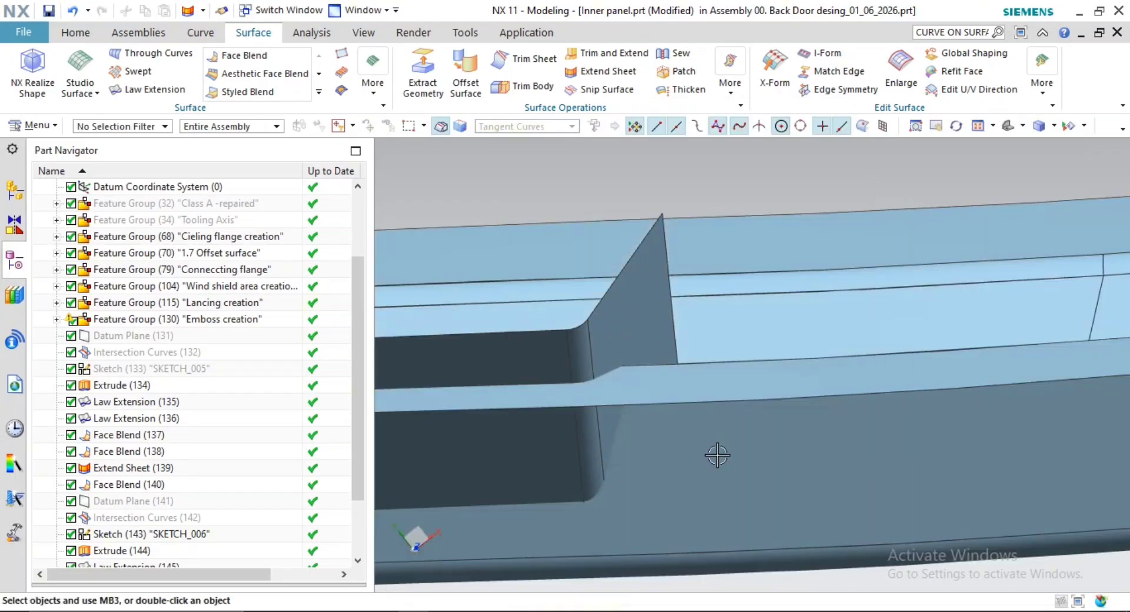
# Create a 3 mm two-face blend between the inner panel body and the second stiffener sheet, trimming them together
pyautogui.scroll(-5, 717, 455)
pyautogui.moveTo(718, 455); pyautogui.dragTo(646, 439, button='middle')
pyautogui.scroll(3, 665, 404)
pyautogui.moveTo(606, 510); pyautogui.dragTo(698, 373, button='middle')
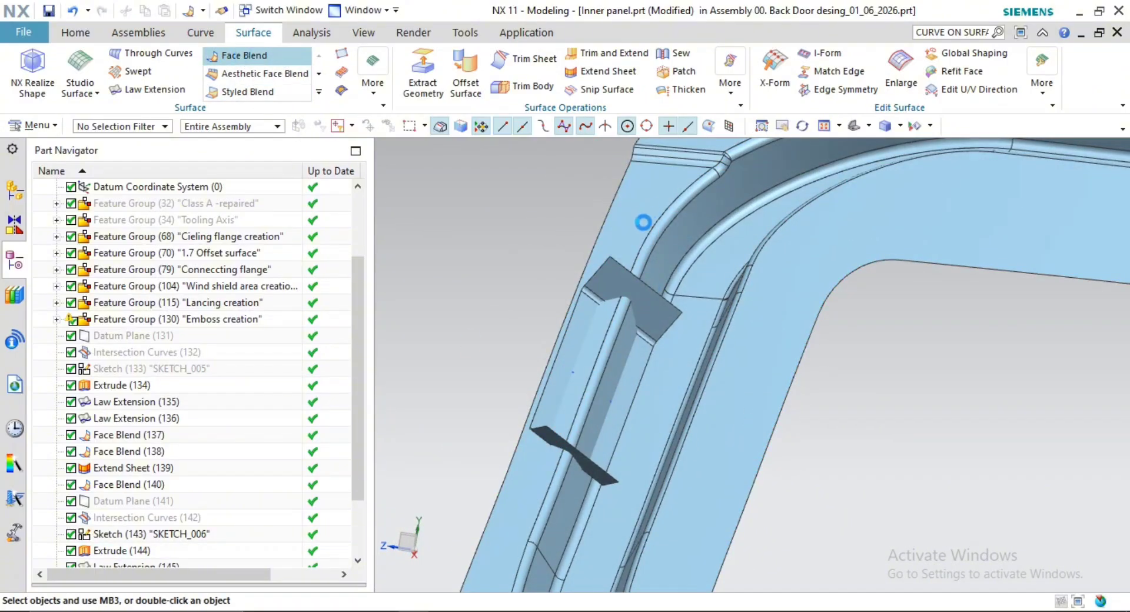
pyautogui.click(506, 245)
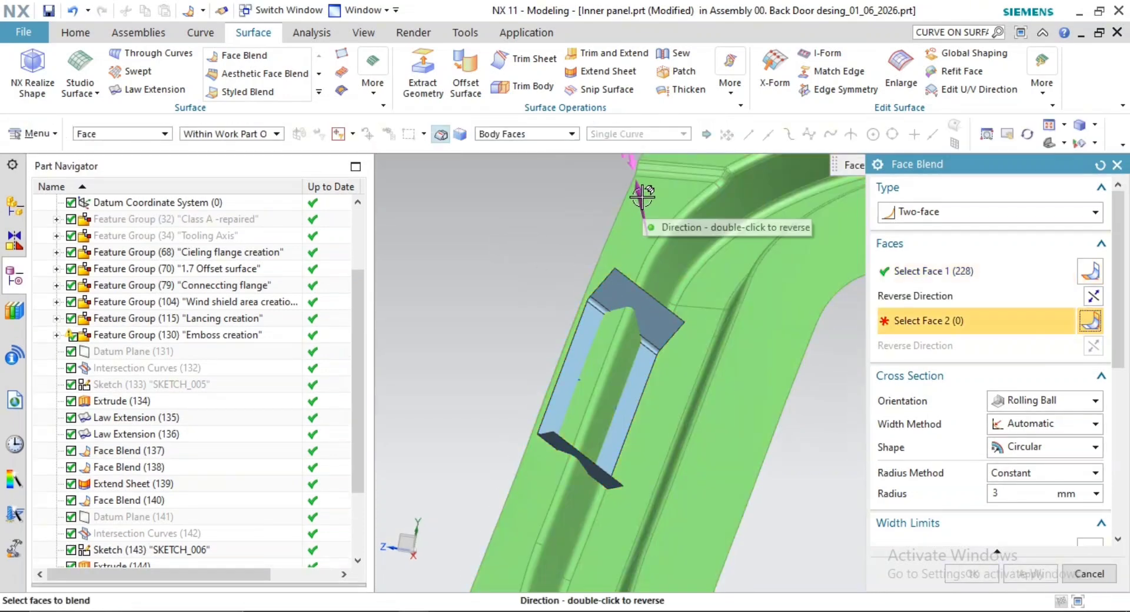
pyautogui.click(660, 313)
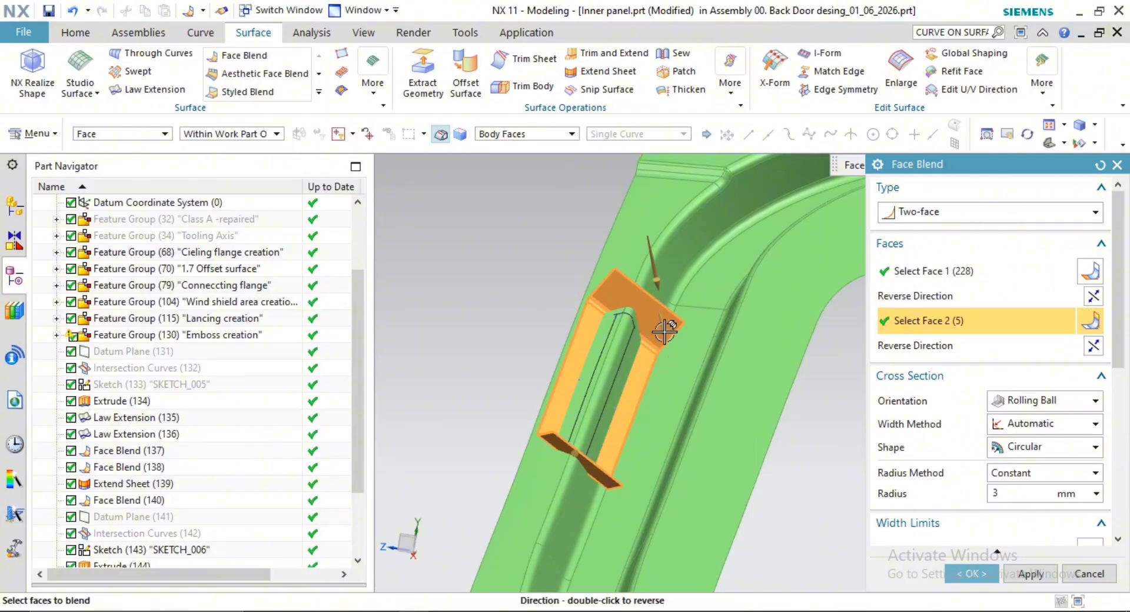
pyautogui.click(969, 571)
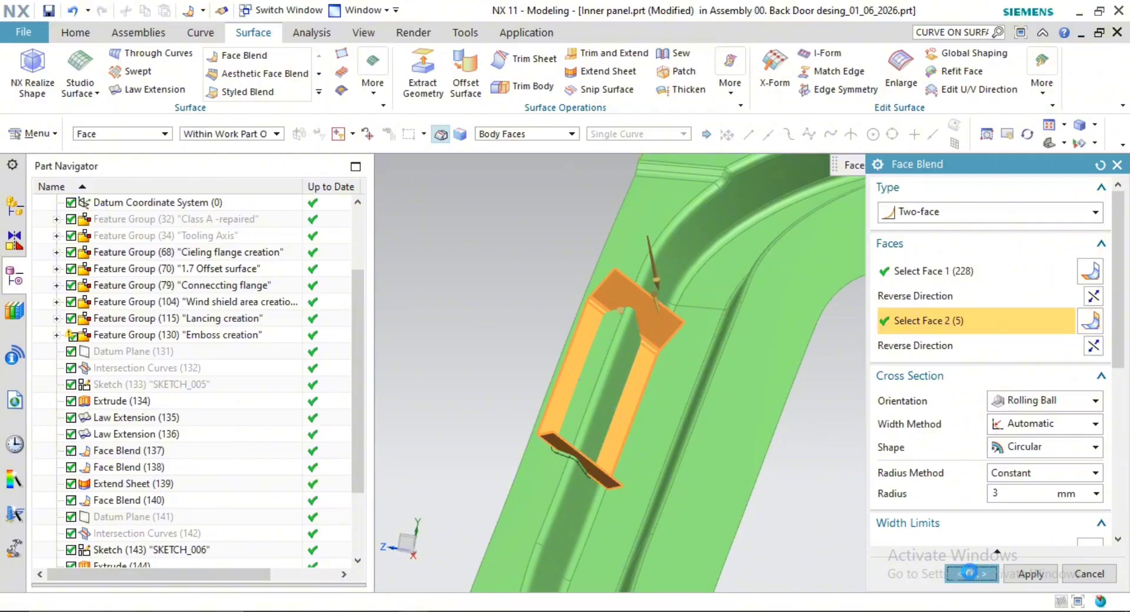
# Hide the second stiffener's sketch and save the inner panel part
pyautogui.rightClick(589, 385)
pyautogui.click(653, 47)
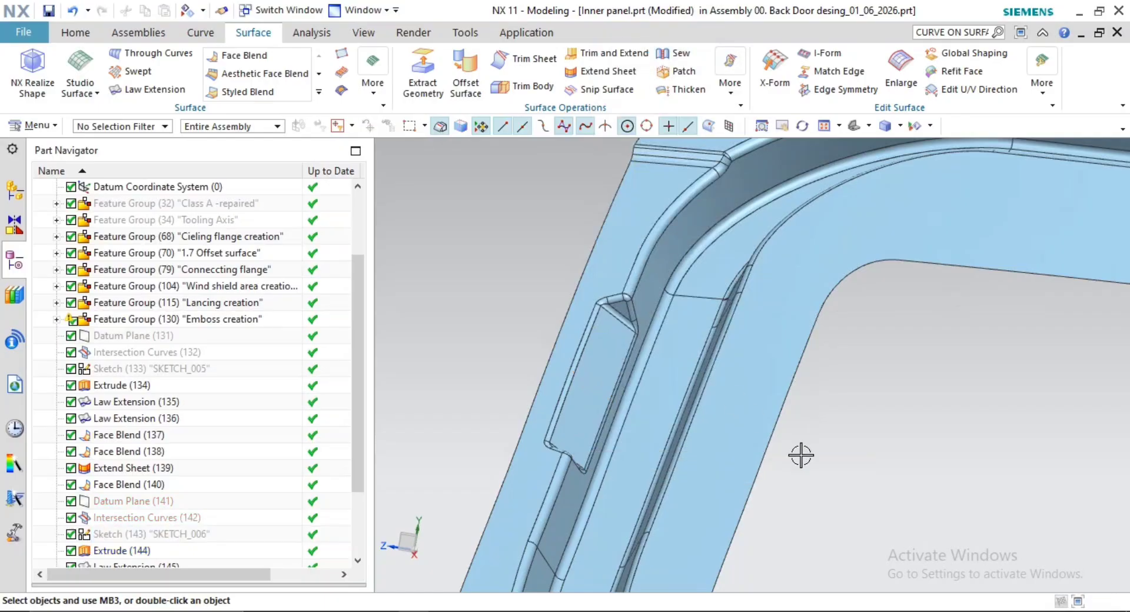
pyautogui.scroll(-4, 838, 360)
pyautogui.moveTo(848, 398); pyautogui.dragTo(876, 230, button='middle')
pyautogui.scroll(-1, 926, 421)
pyautogui.scroll(-1, 926, 420)
pyautogui.moveTo(926, 421); pyautogui.dragTo(957, 425, button='middle')
pyautogui.keyDown('shift'); pyautogui.moveTo(957, 425); pyautogui.dragTo(966, 330, button='middle'); pyautogui.keyUp('shift')
pyautogui.scroll(-2, 970, 410)
pyautogui.hotkey('ctrl', 's')
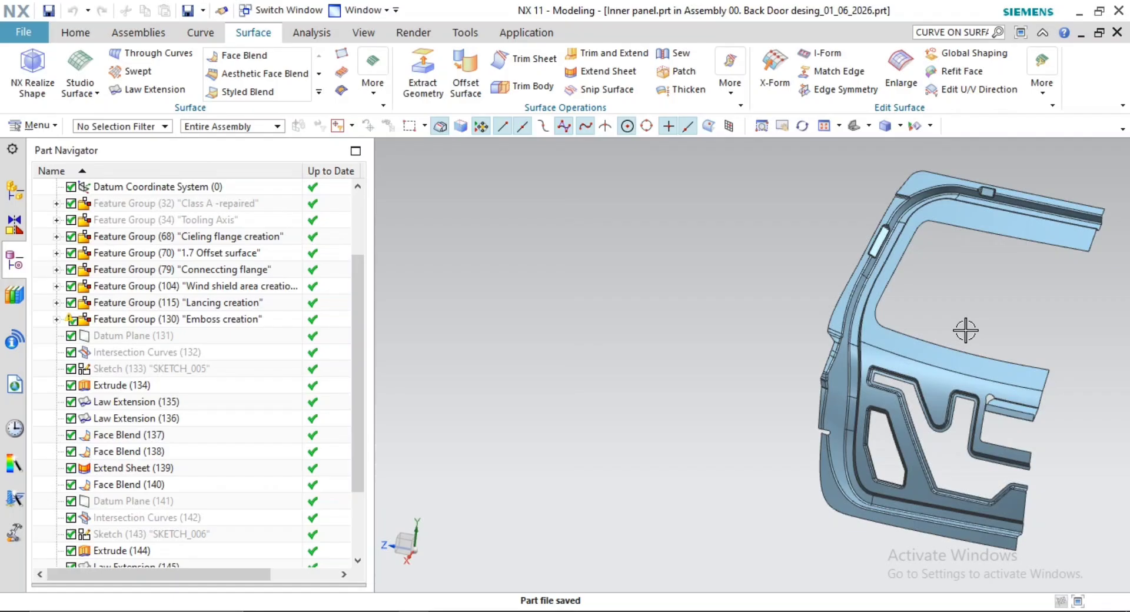
# Examine the inner panel's lower emboss and cutout area and its overall shape
pyautogui.scroll(3, 1038, 415)
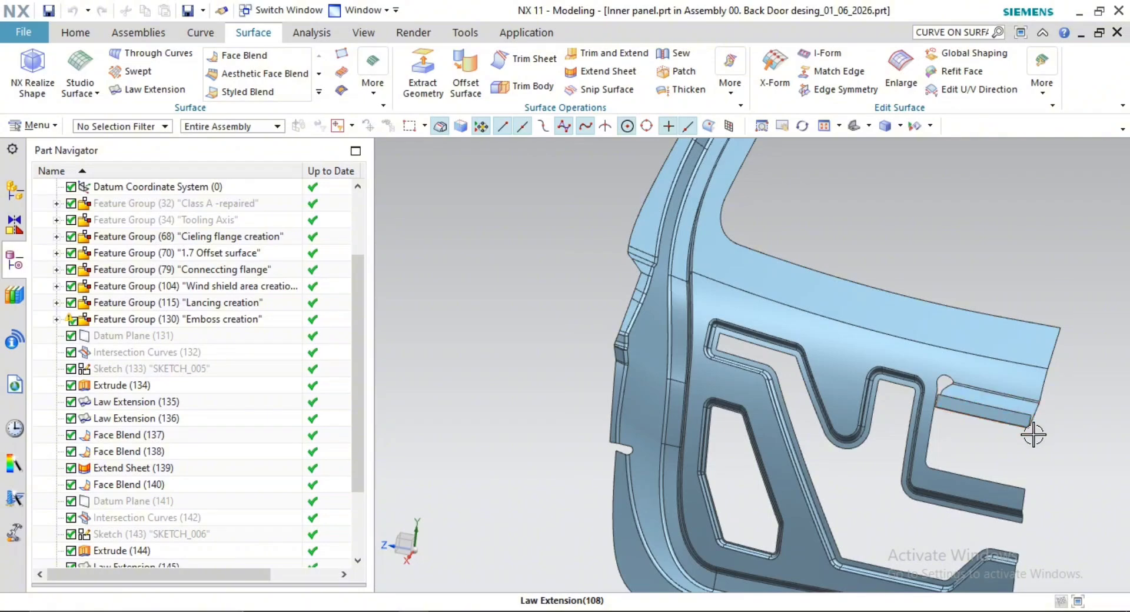
pyautogui.scroll(-2, 1034, 435)
pyautogui.scroll(4, 900, 384)
pyautogui.keyDown('shift'); pyautogui.moveTo(1025, 436); pyautogui.dragTo(832, 336, button='middle'); pyautogui.keyUp('shift')
pyautogui.scroll(-2, 913, 386)
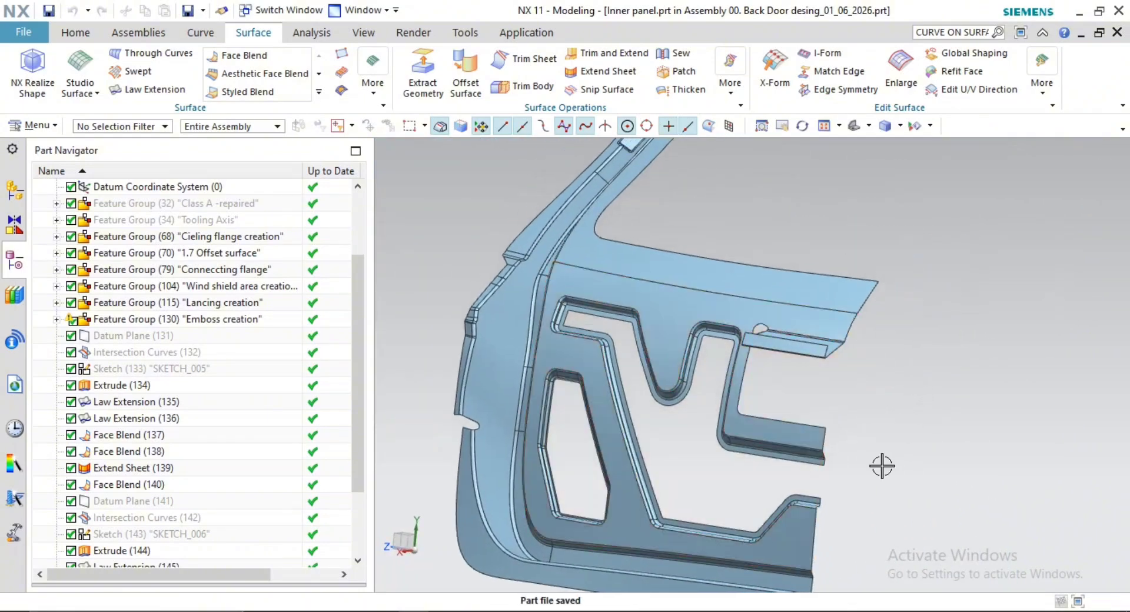
pyautogui.scroll(-2, 882, 466)
pyautogui.scroll(-2, 832, 467)
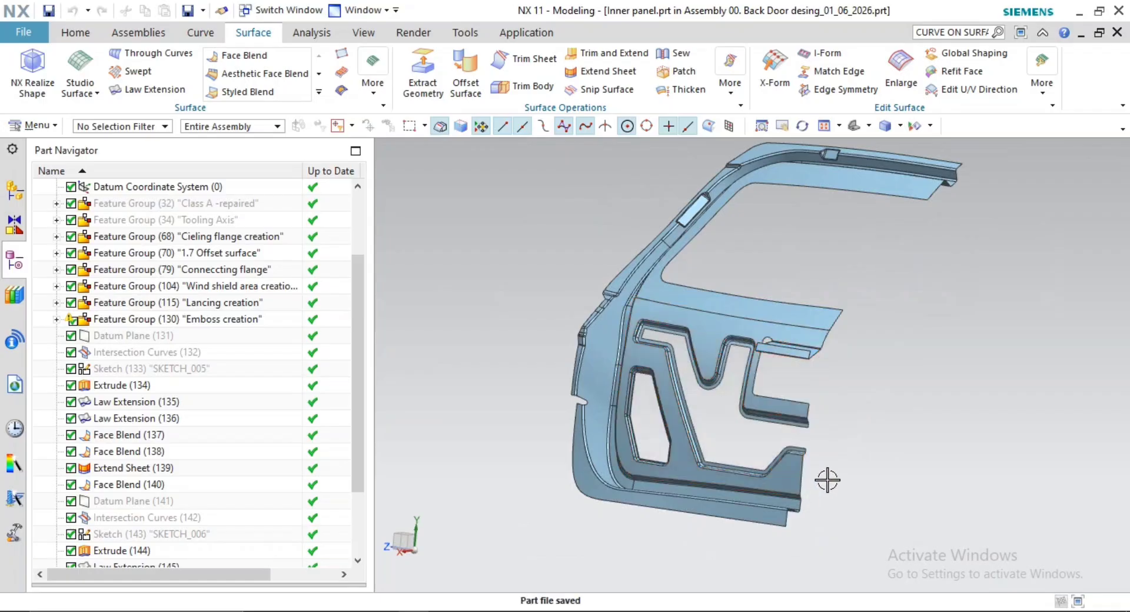